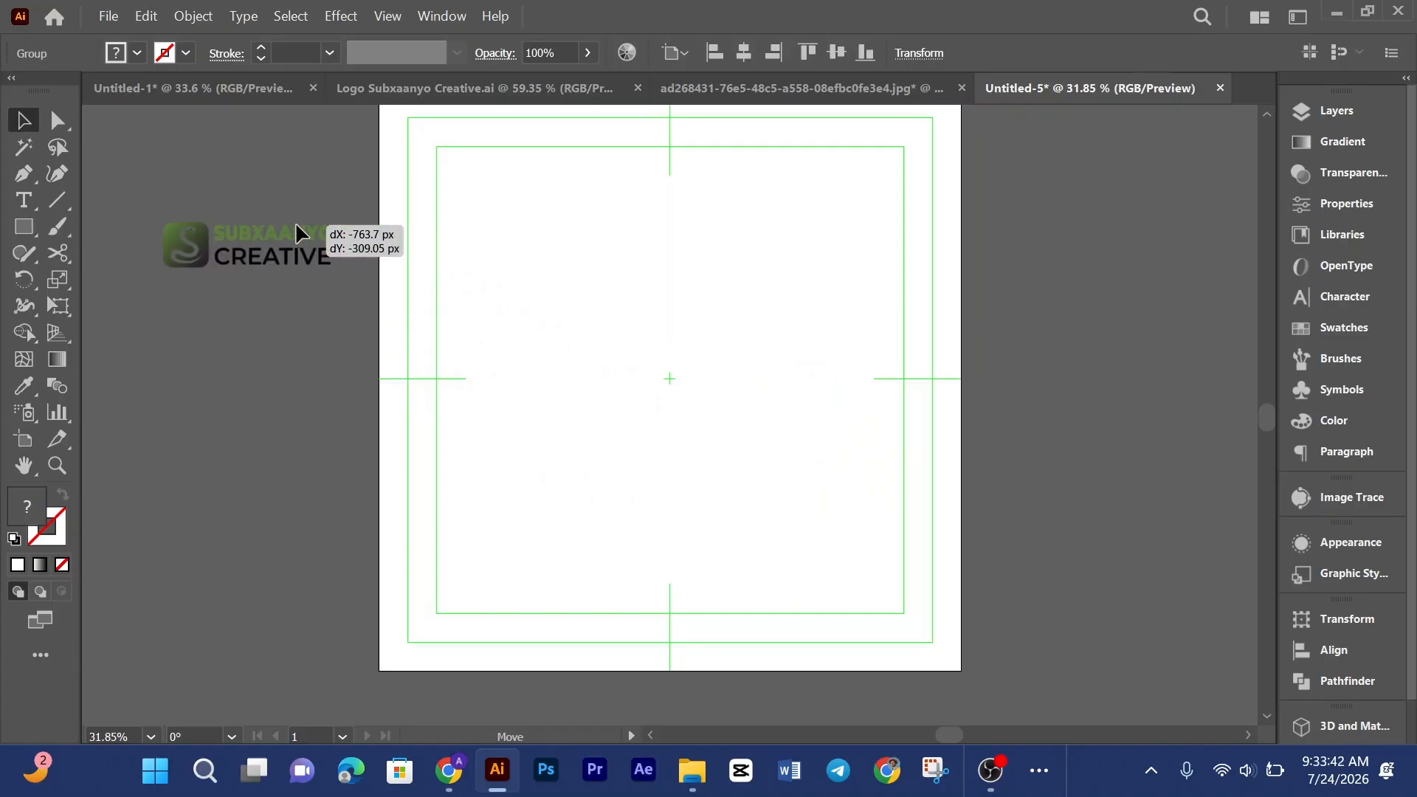
Step: Draw a small square beside the logo and fill it with the logo's green using the Eyedropper
click(126, 237)
click(11, 226)
drag(90, 363, 126, 398)
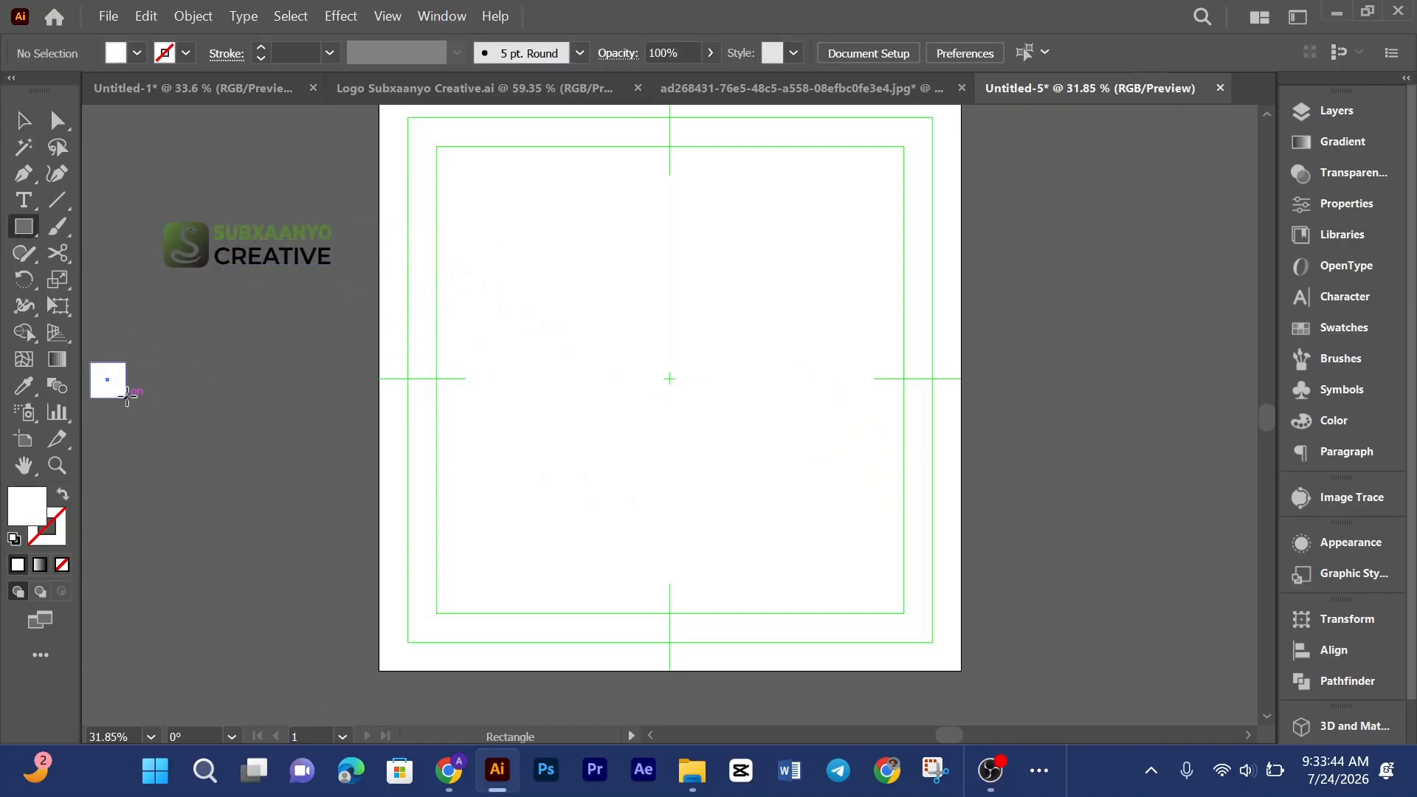
key(i)
click(298, 234)
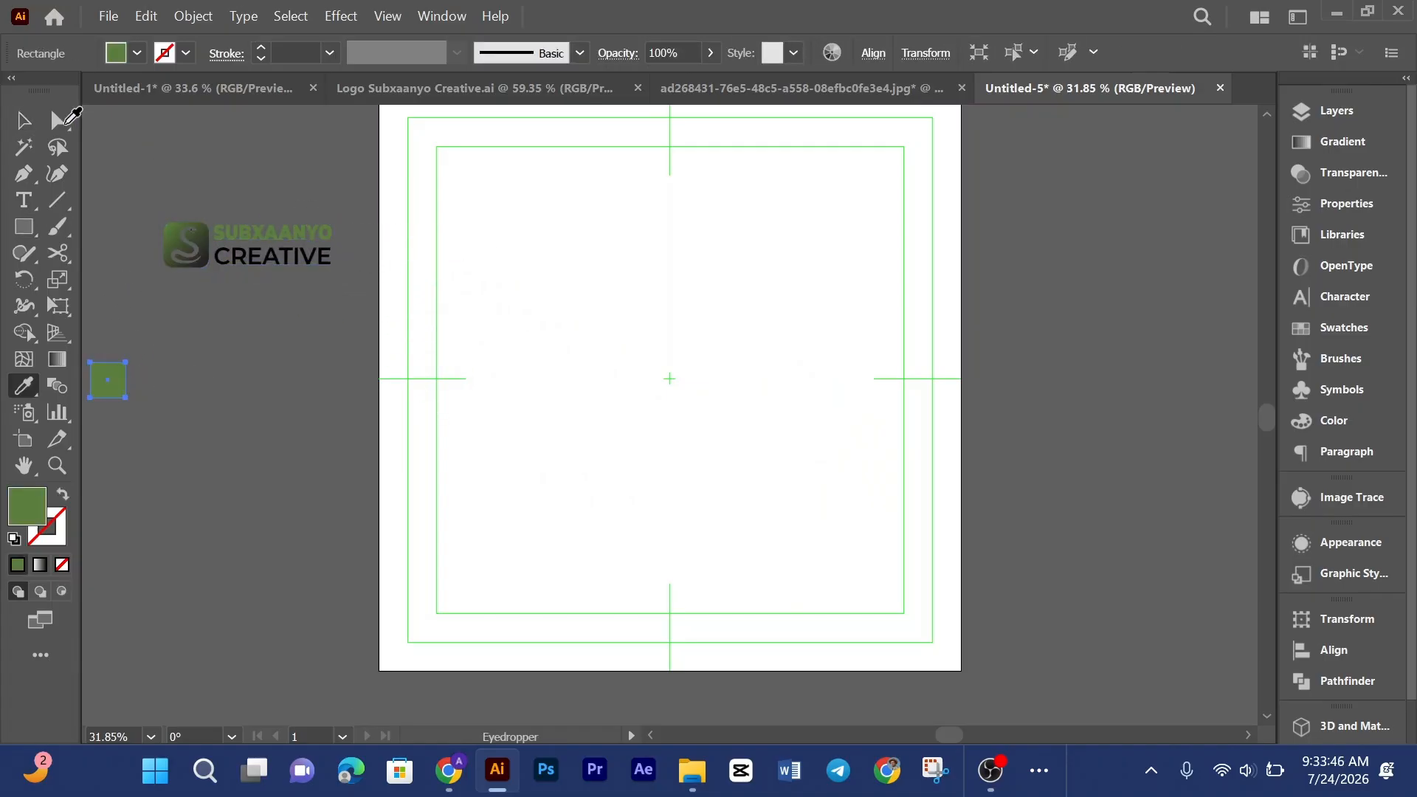
Step: Enlarge the green square and place a duplicate of it below
key(v)
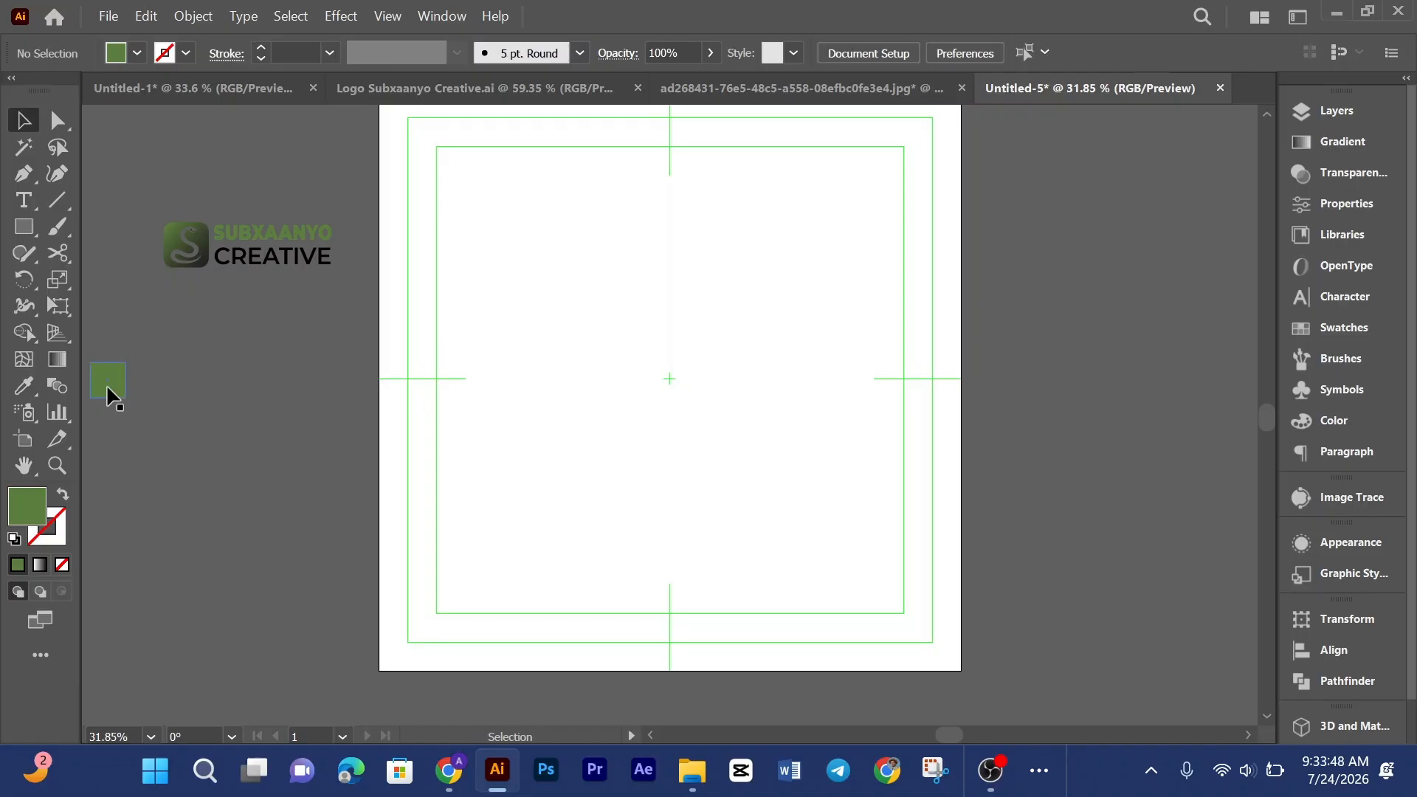
drag(108, 392, 233, 367)
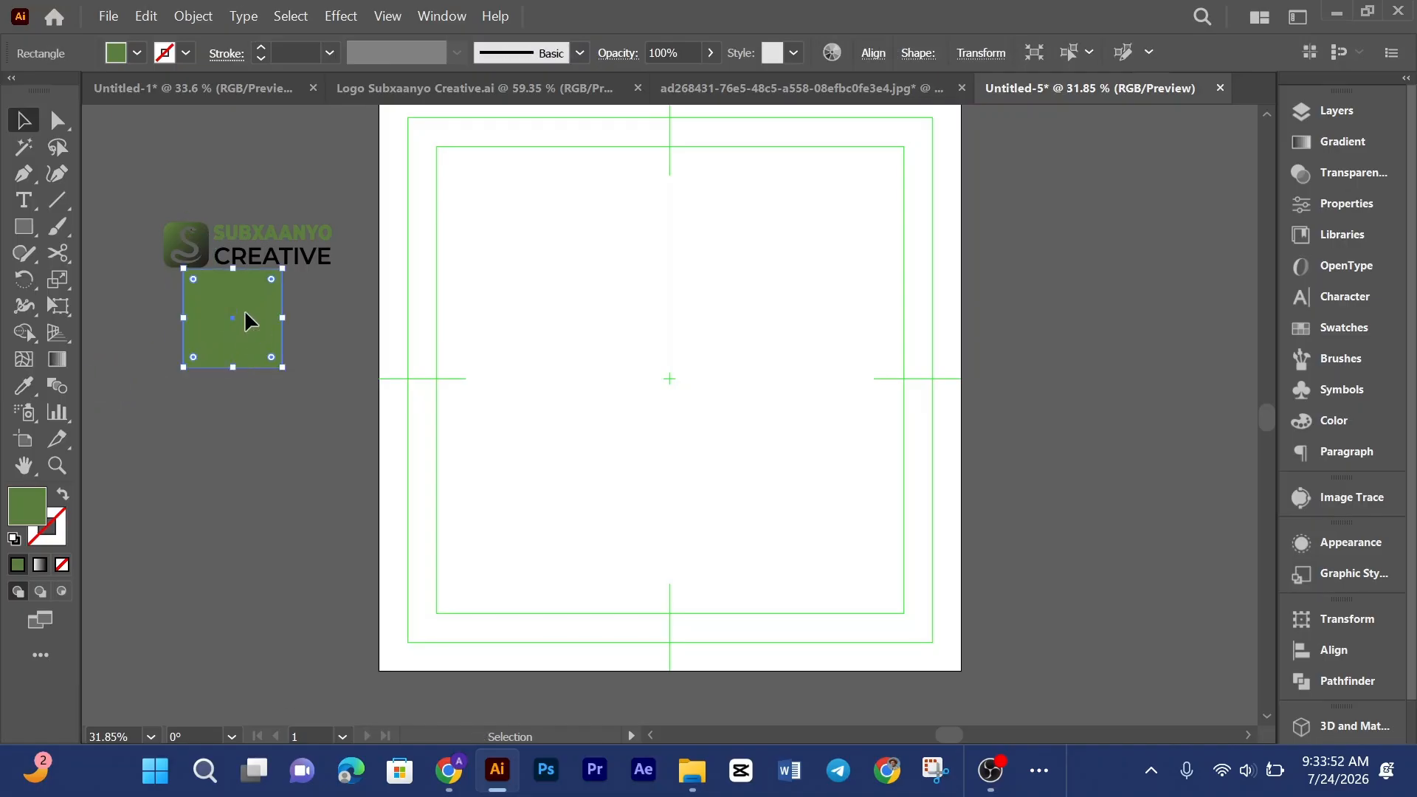
drag(245, 309, 256, 446)
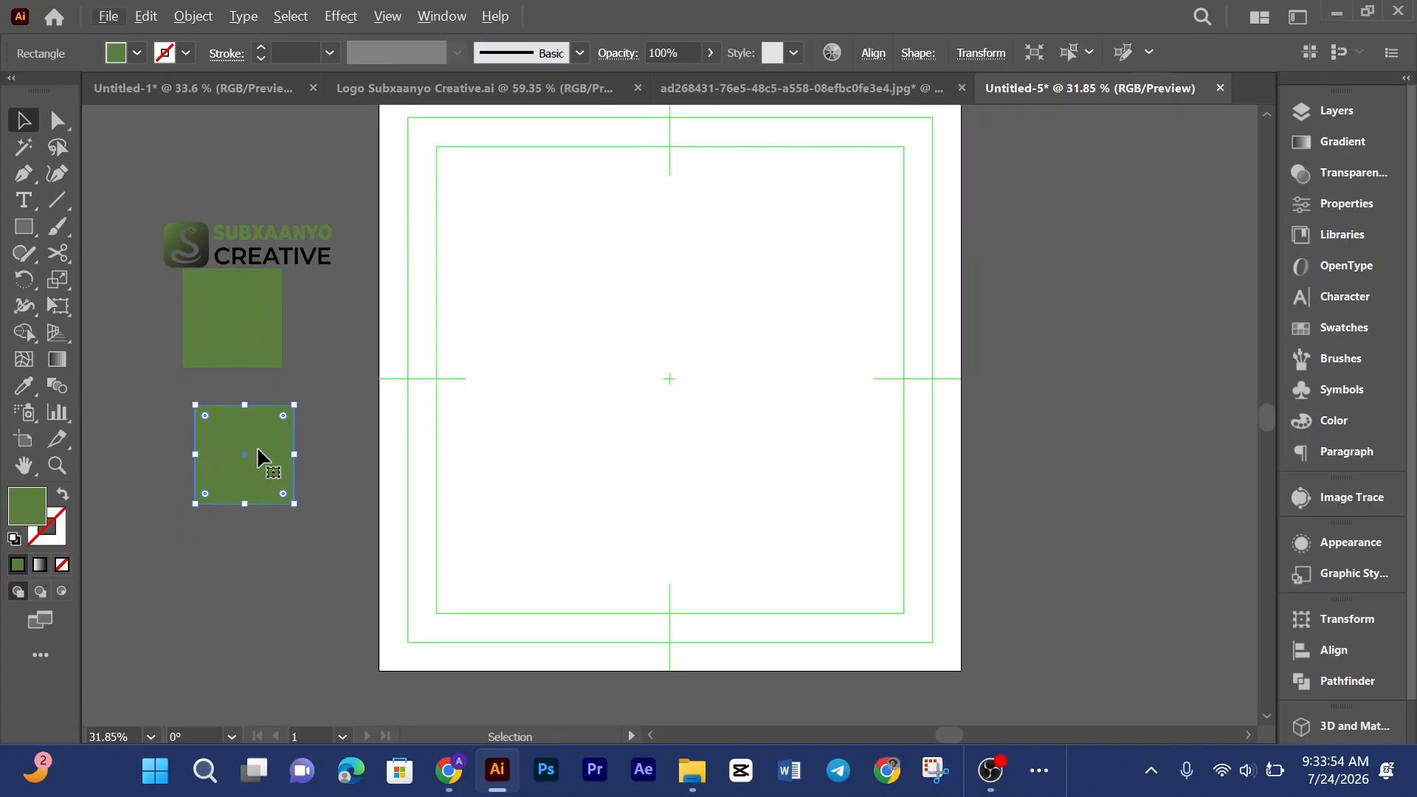
Step: Fill the duplicate square with the logo lettering's dark color using the Eyedropper
key(i)
click(282, 258)
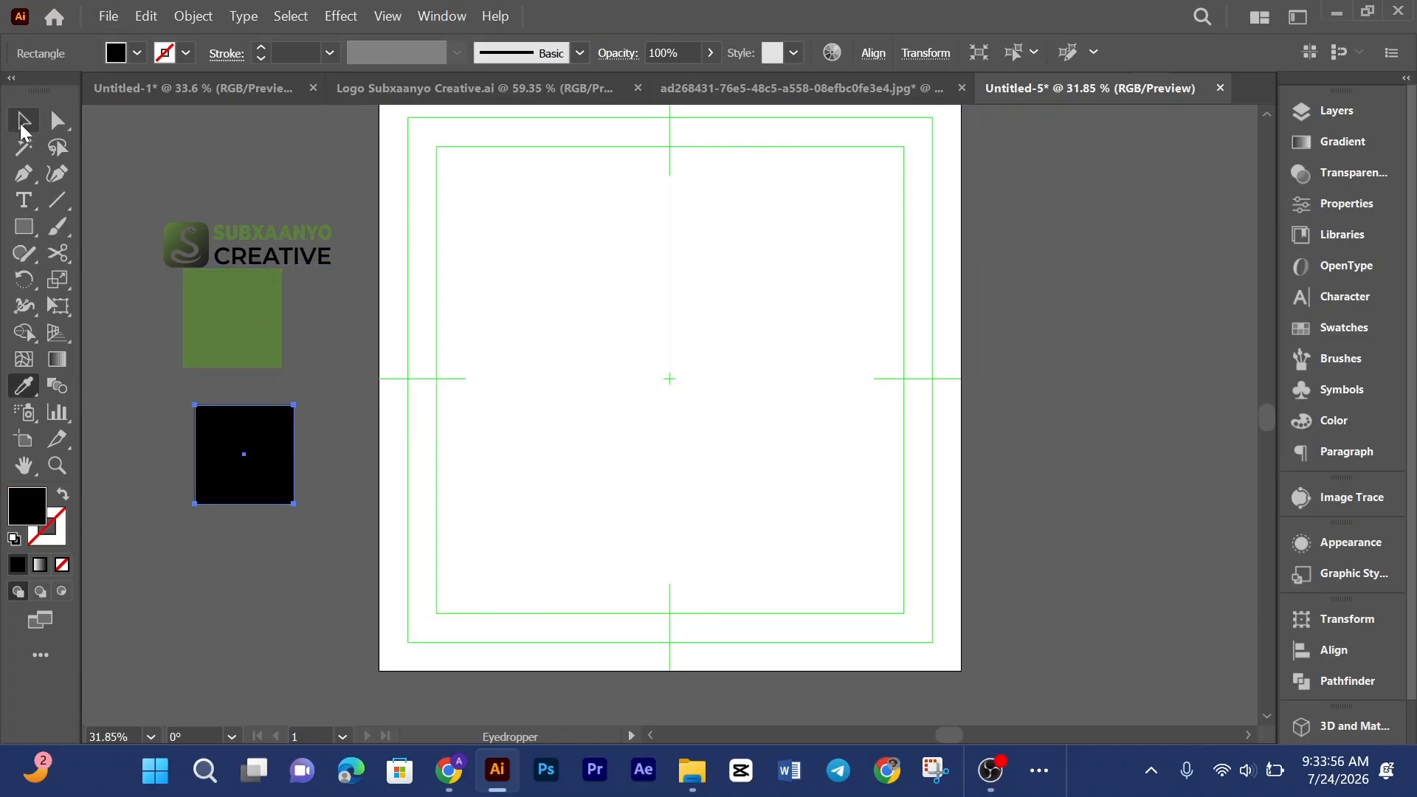
click(22, 124)
click(601, 419)
scroll(598, 424, up, 3)
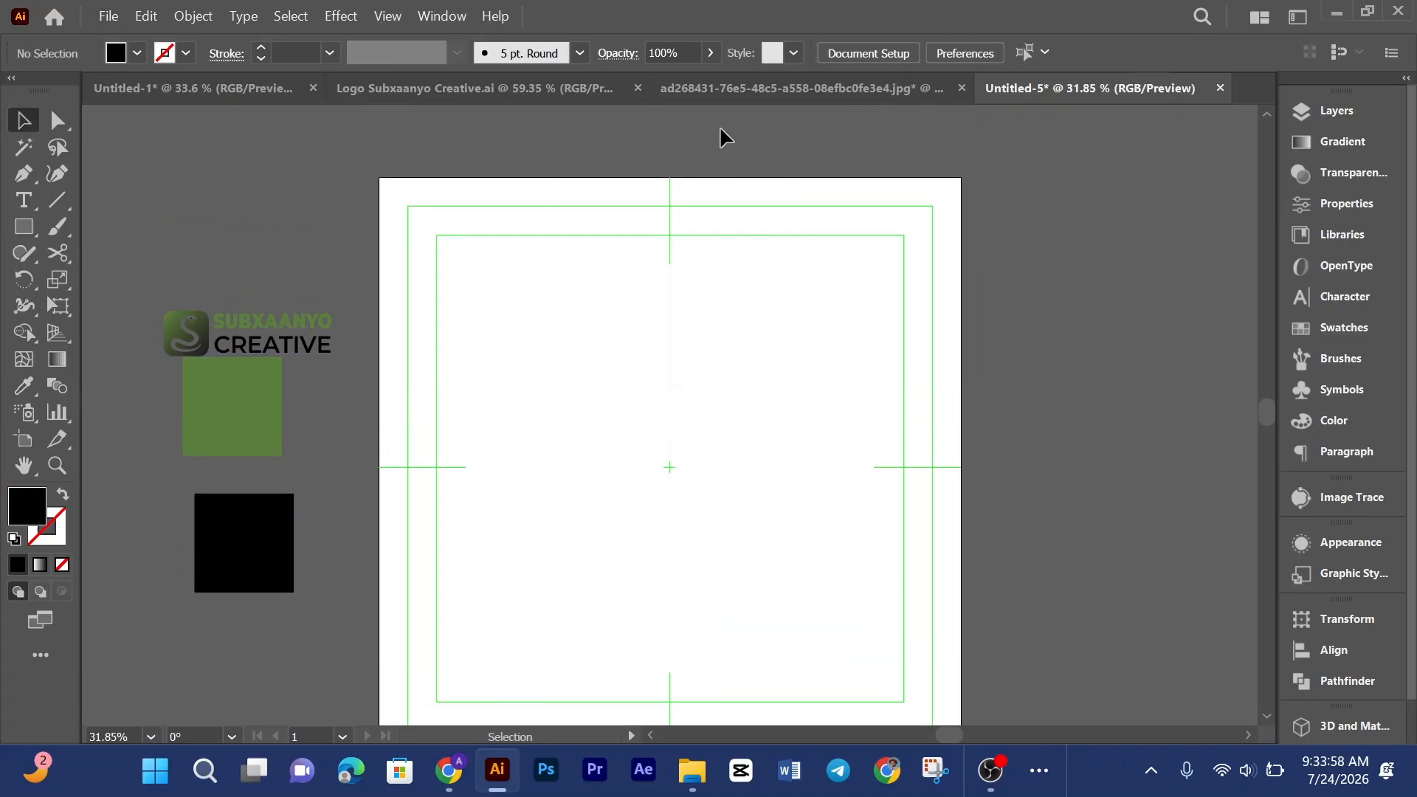
Step: Look over the Amtel reference poster in its document, then return to the logo document
click(723, 90)
scroll(698, 340, down, 2)
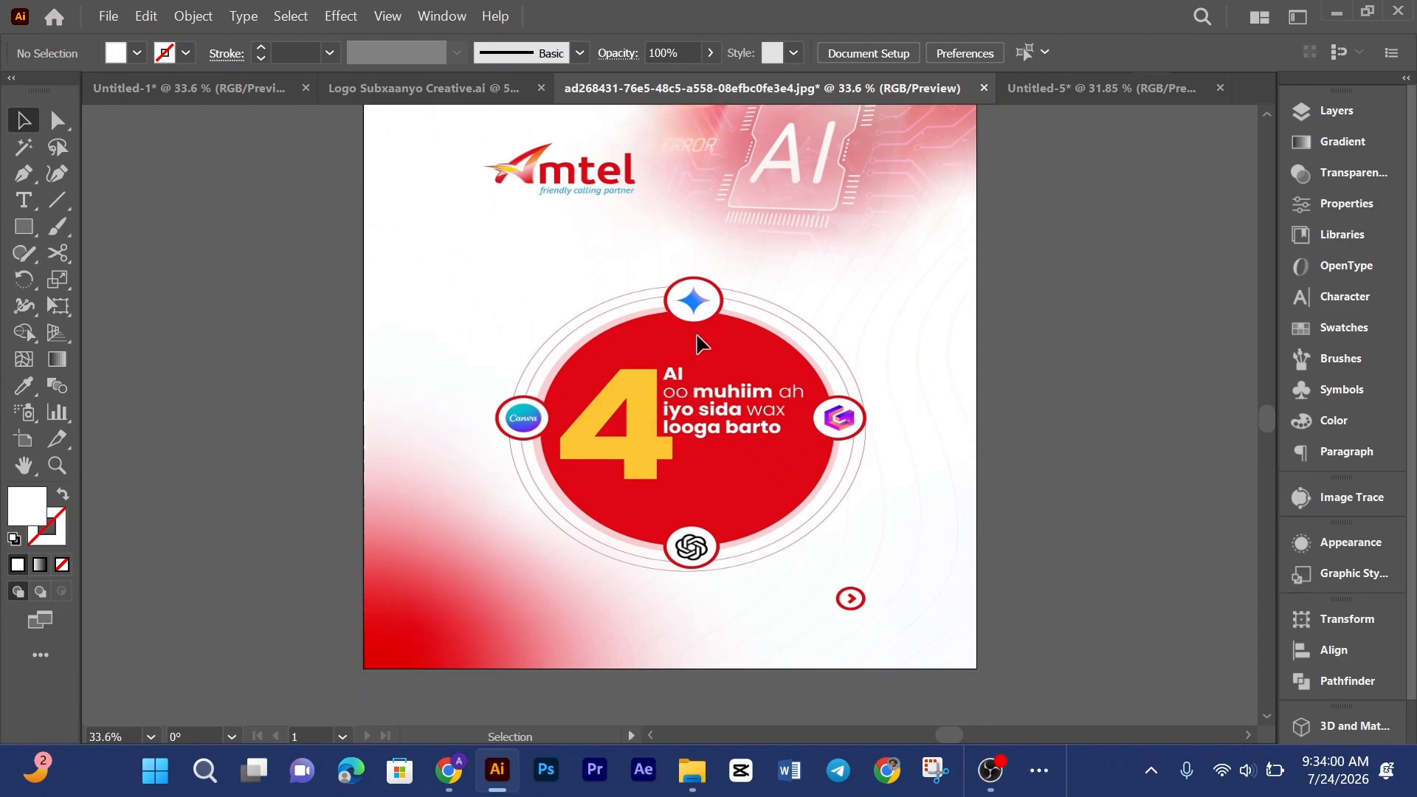
scroll(738, 376, up, 1)
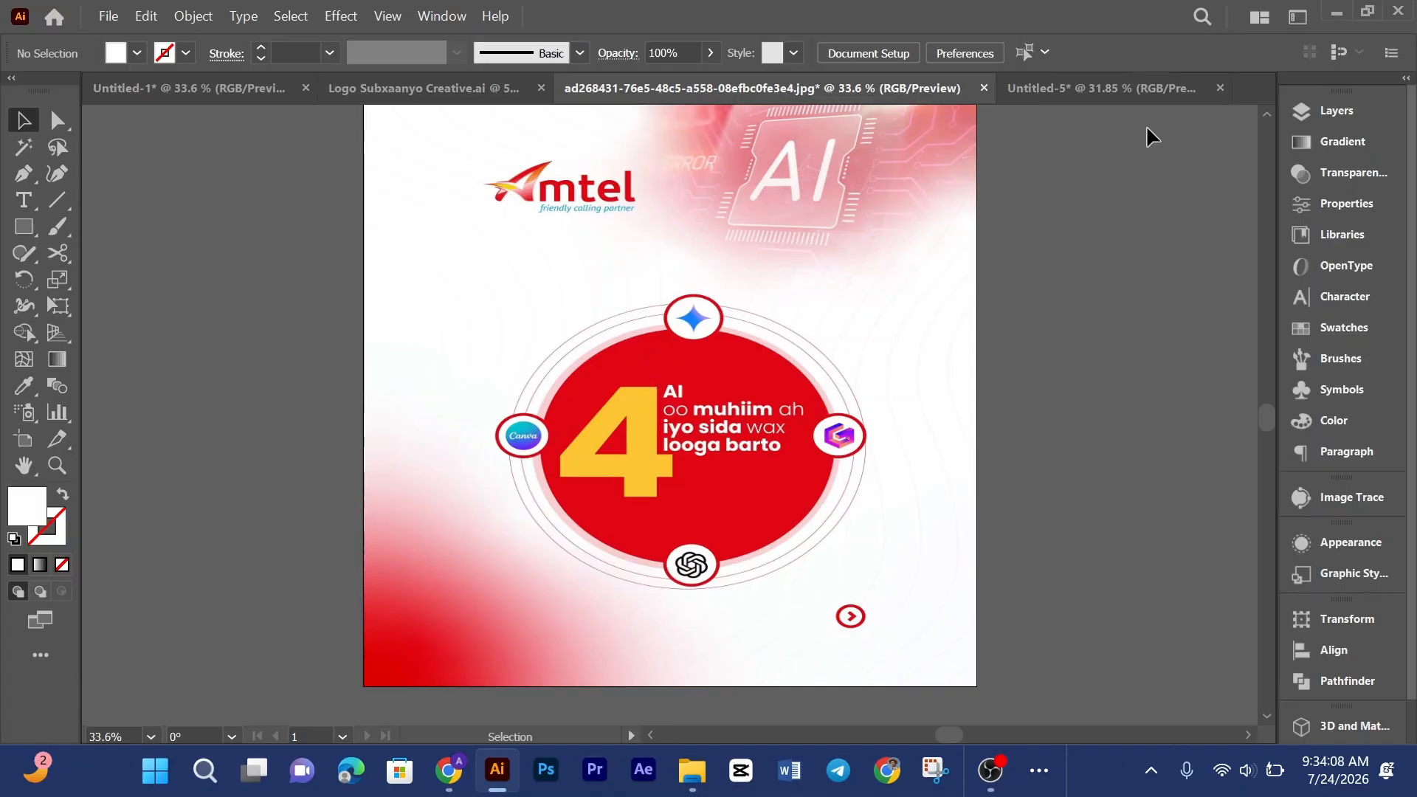
click(1131, 91)
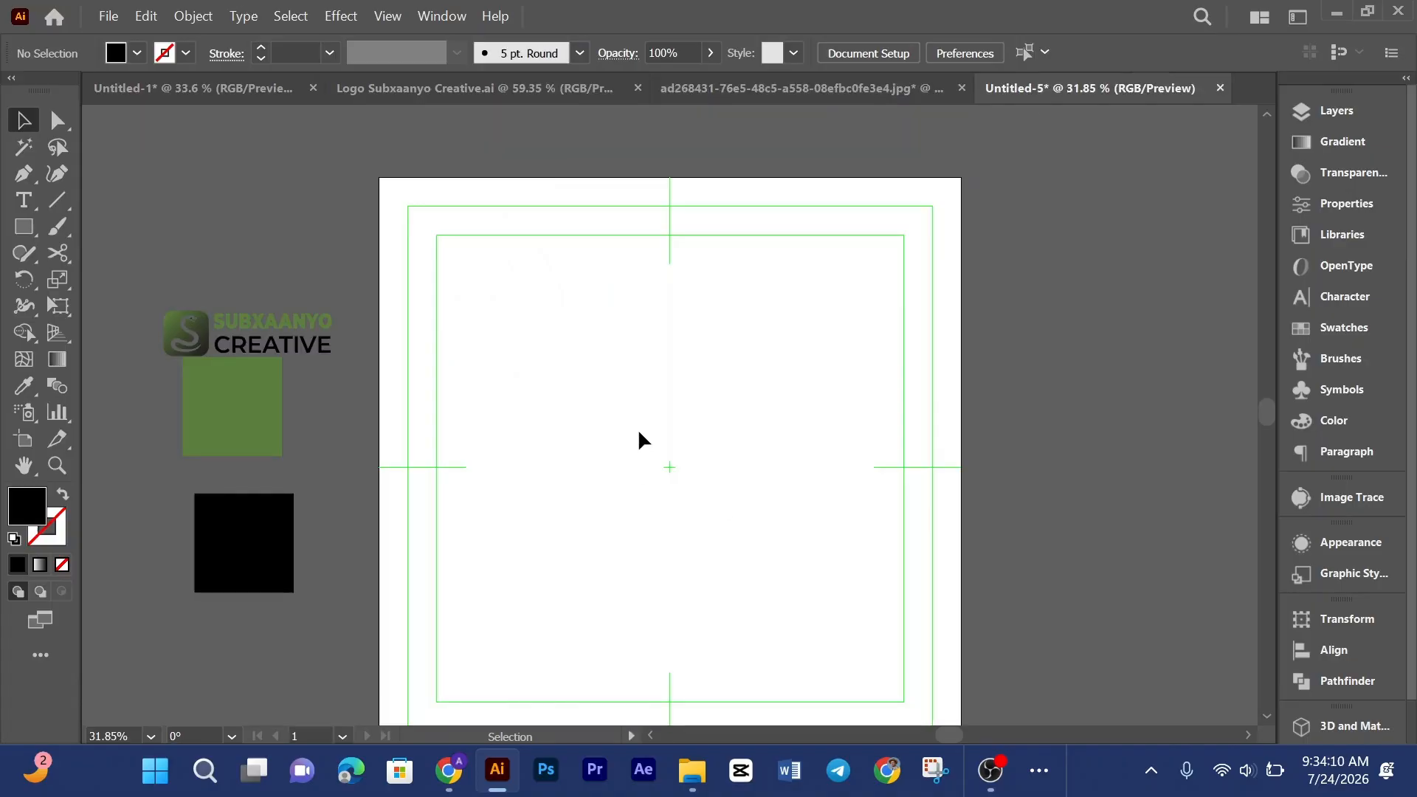
scroll(640, 432, down, 1)
right_click(22, 230)
click(103, 280)
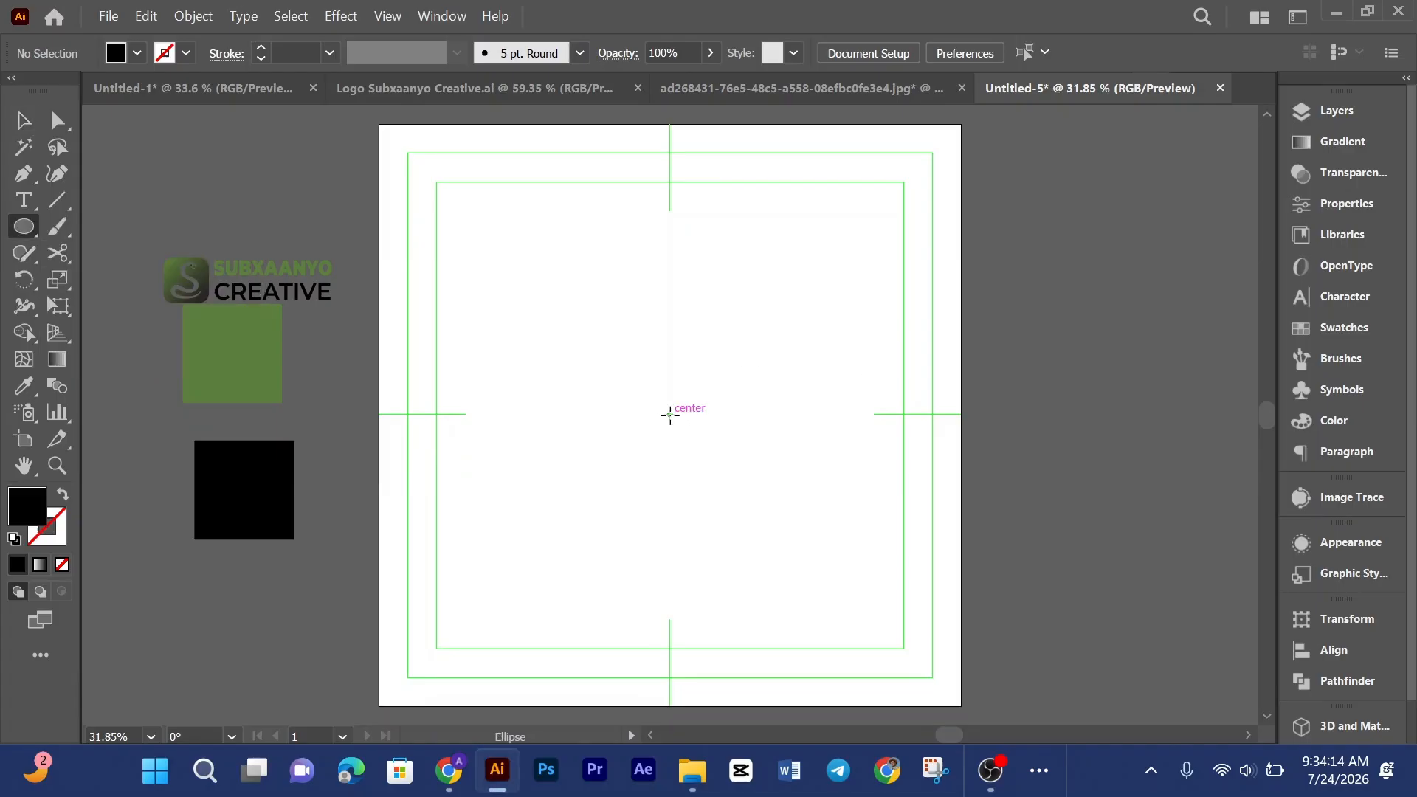
drag(669, 415, 750, 584)
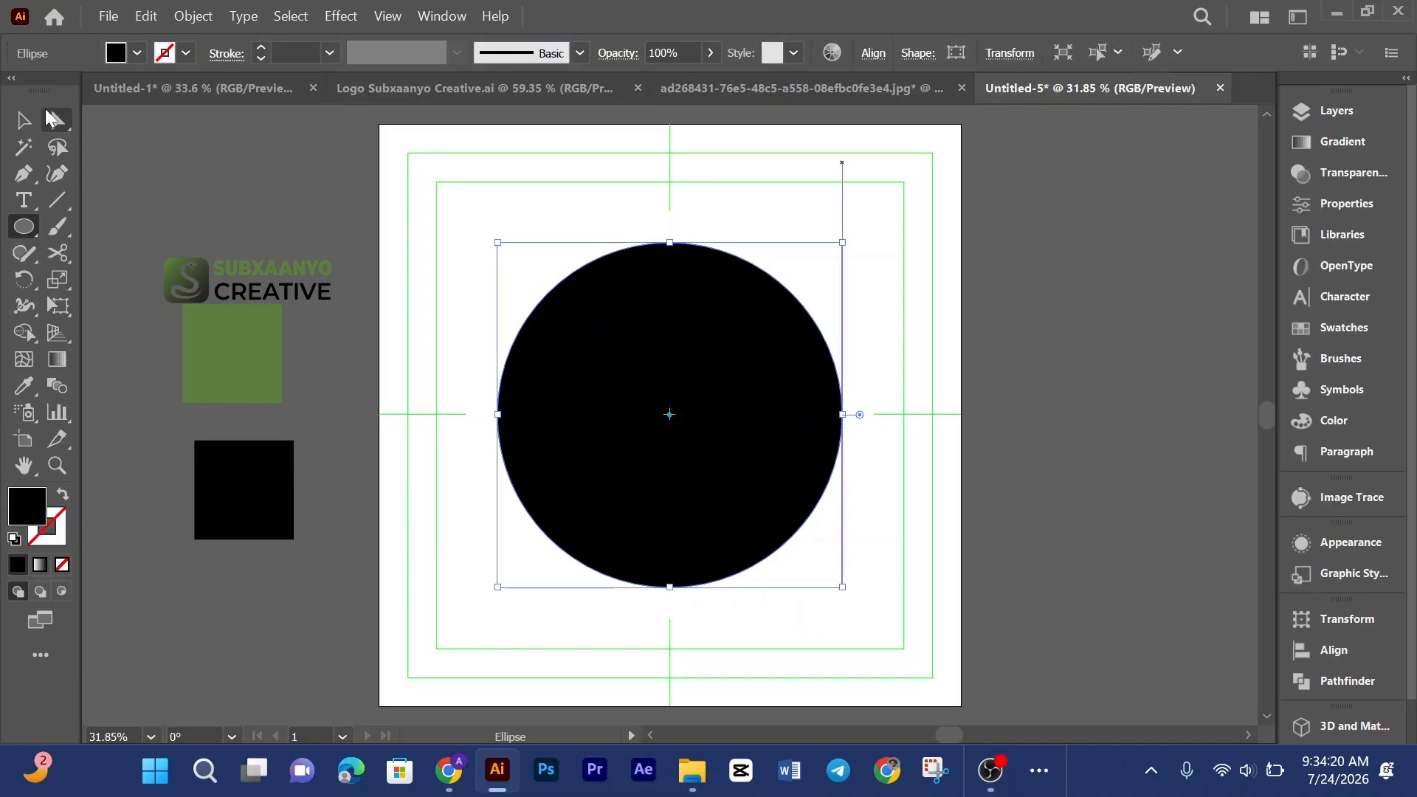
click(23, 120)
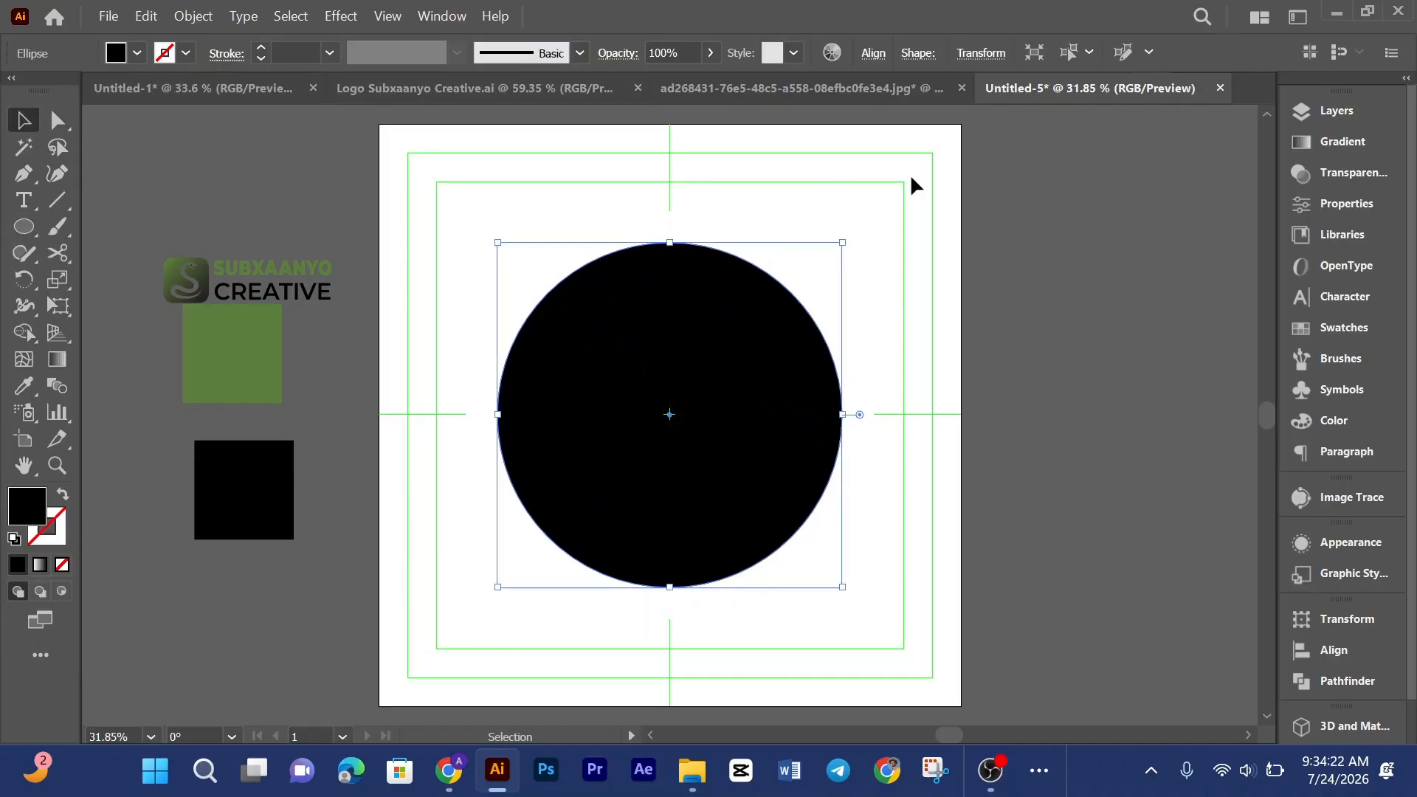
key(Delete)
Step: Draw a circle with the Ellipse tool and center it horizontally and vertically on the artboard
click(24, 230)
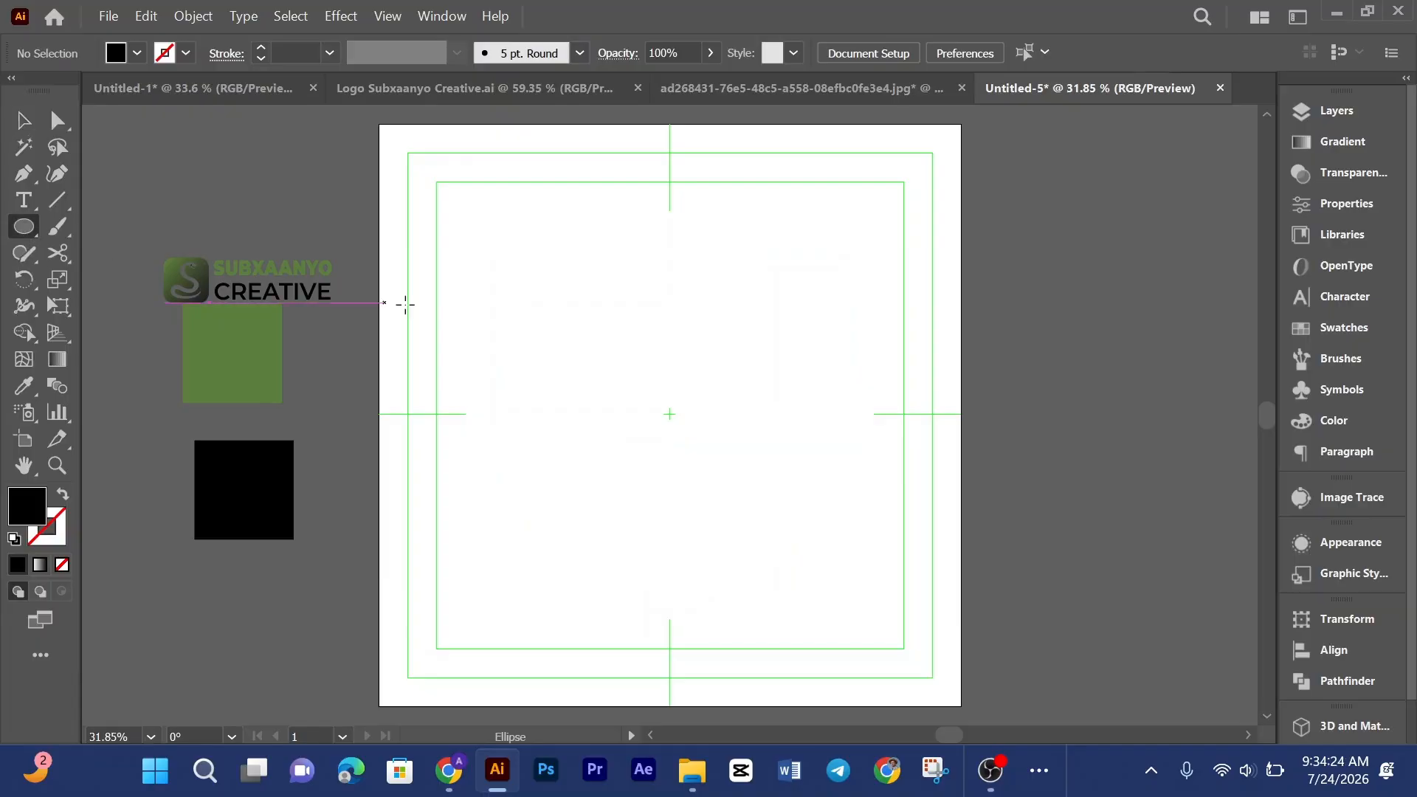
drag(565, 352, 658, 491)
click(884, 55)
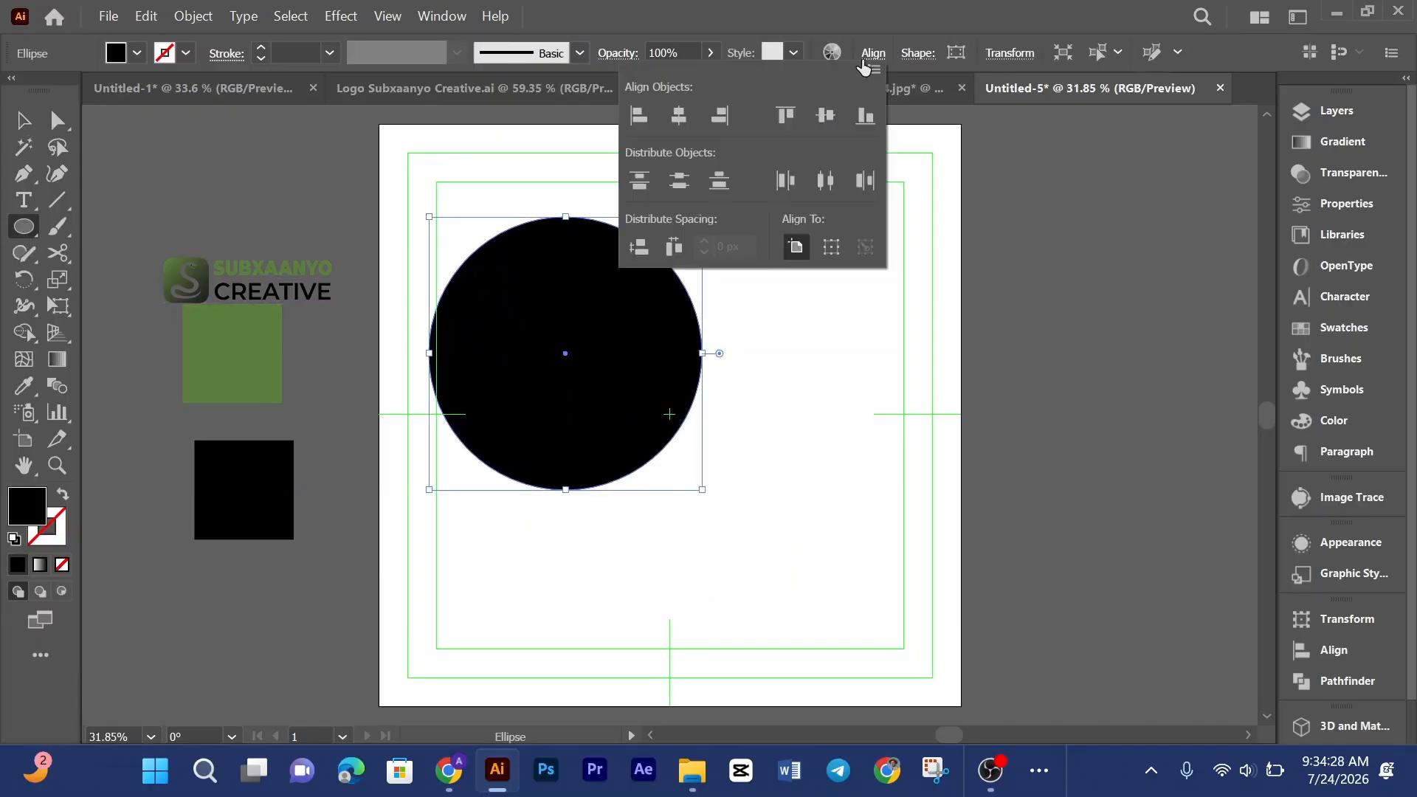
click(684, 115)
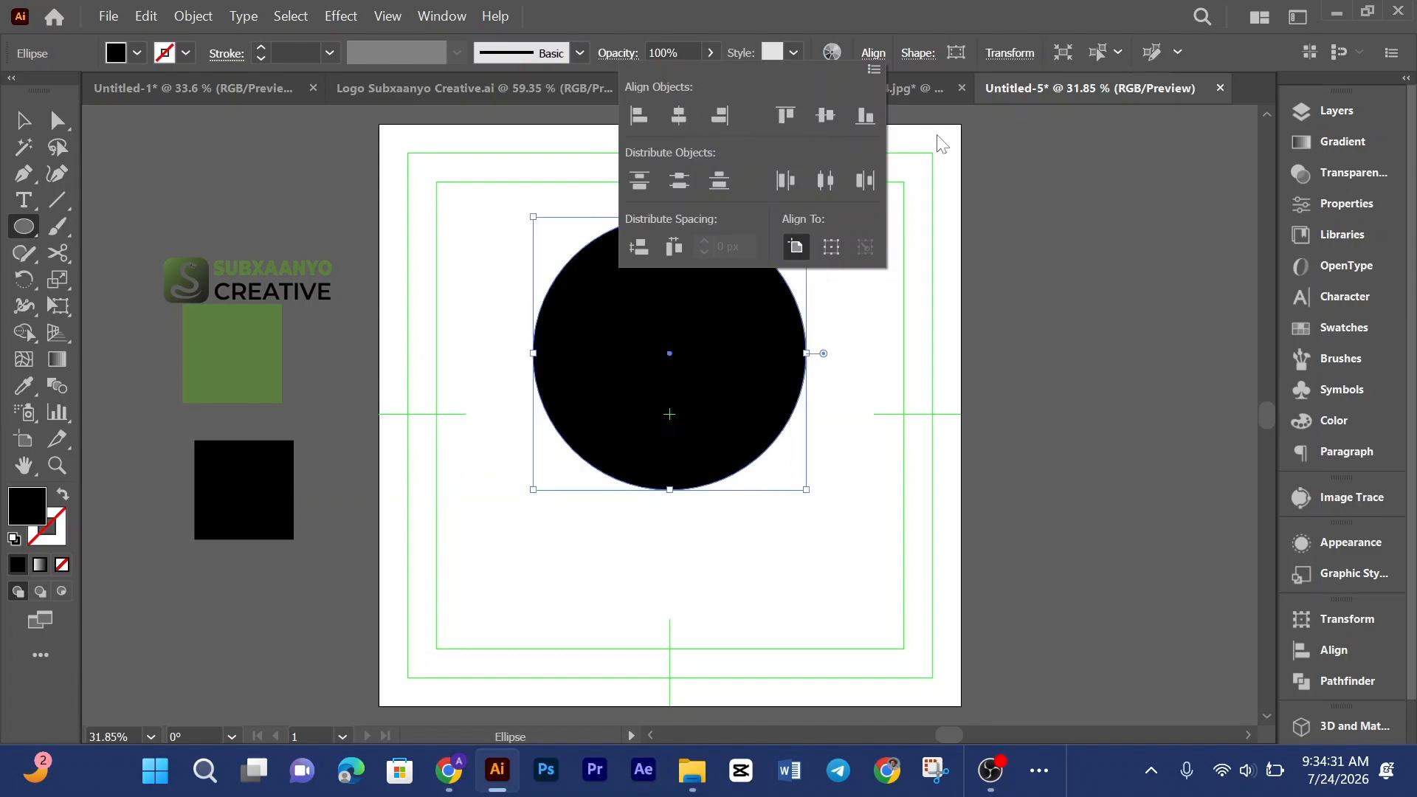
click(826, 115)
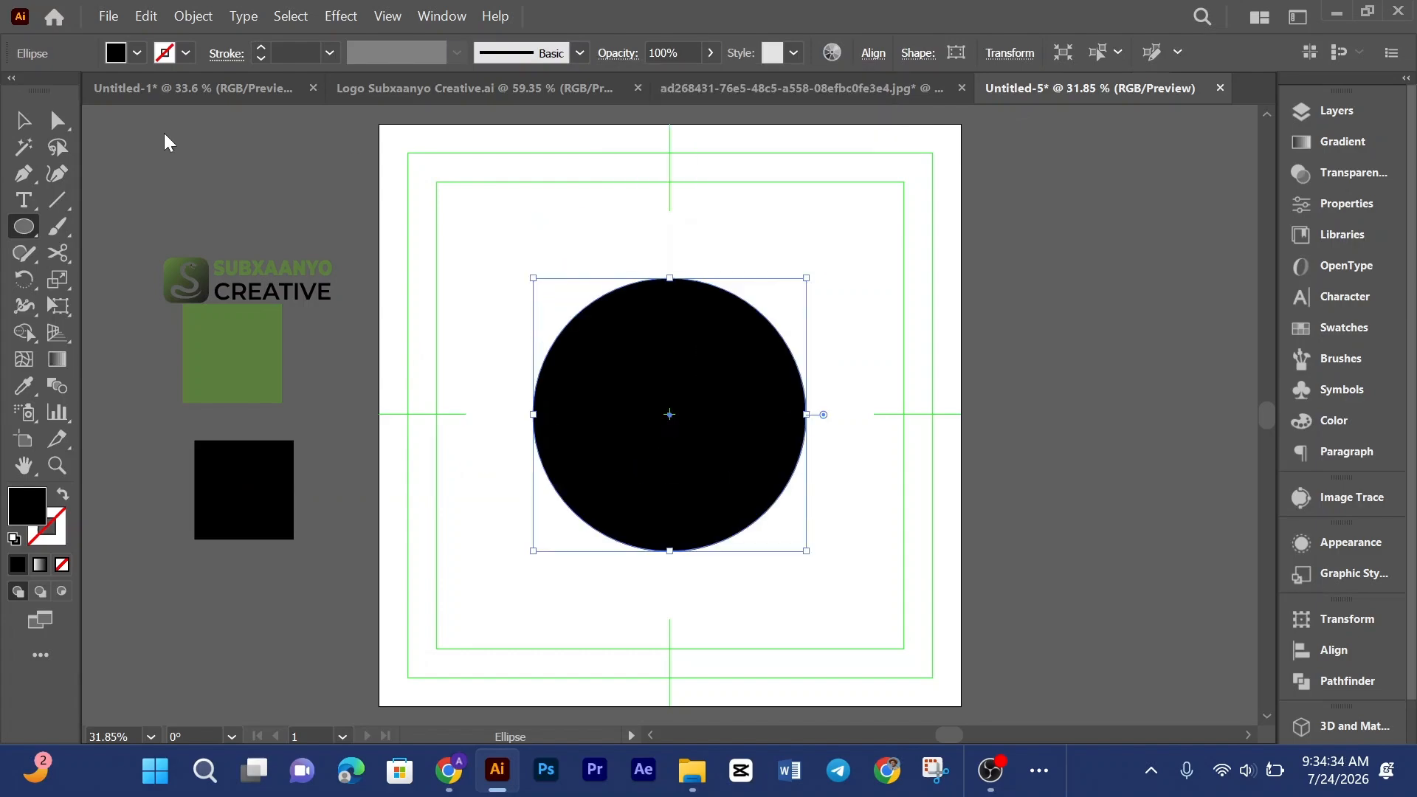
Step: Enlarge the circle slightly and re-center it horizontally on the artboard
key(v)
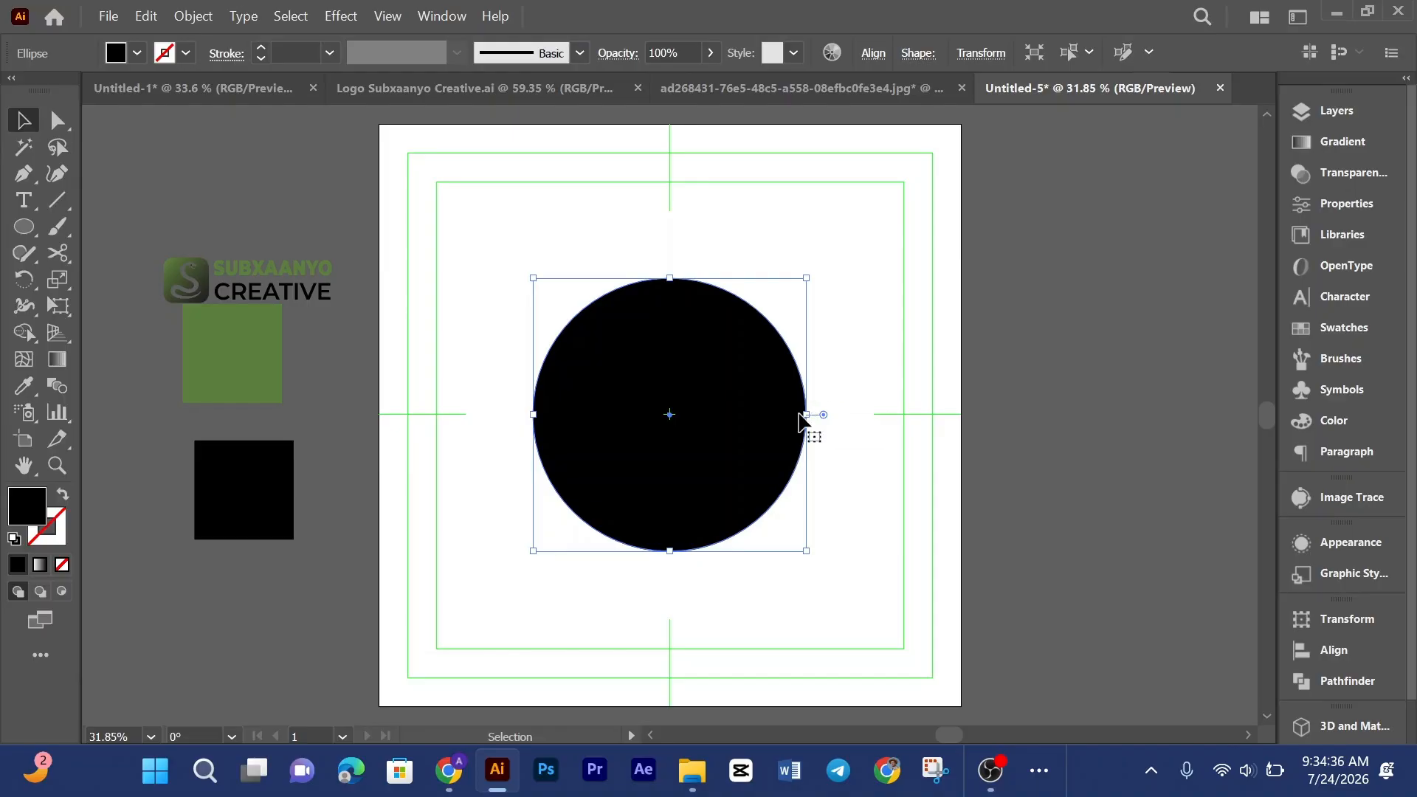
drag(807, 416, 831, 414)
click(873, 52)
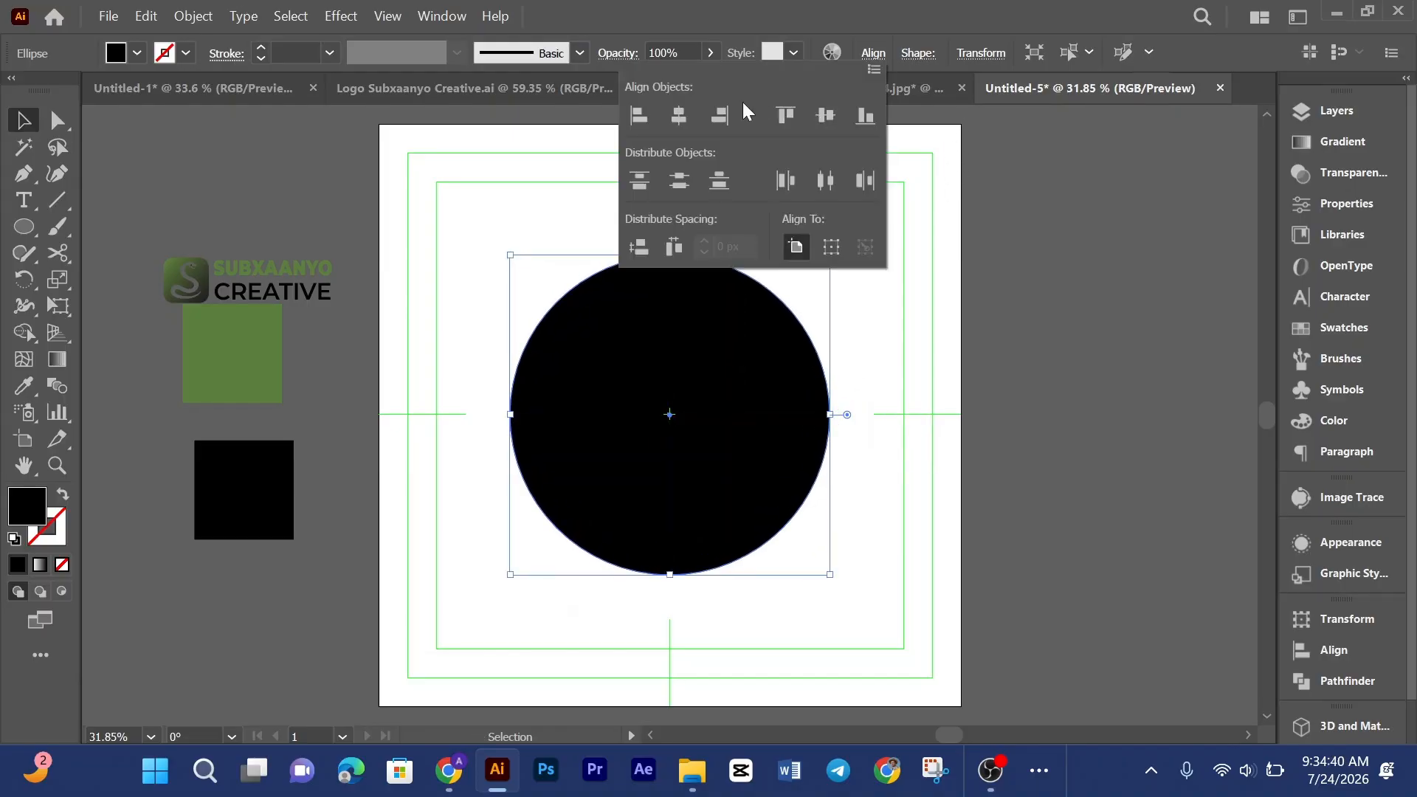
click(683, 112)
click(896, 337)
scroll(896, 336, down, 3)
scroll(896, 337, up, 2)
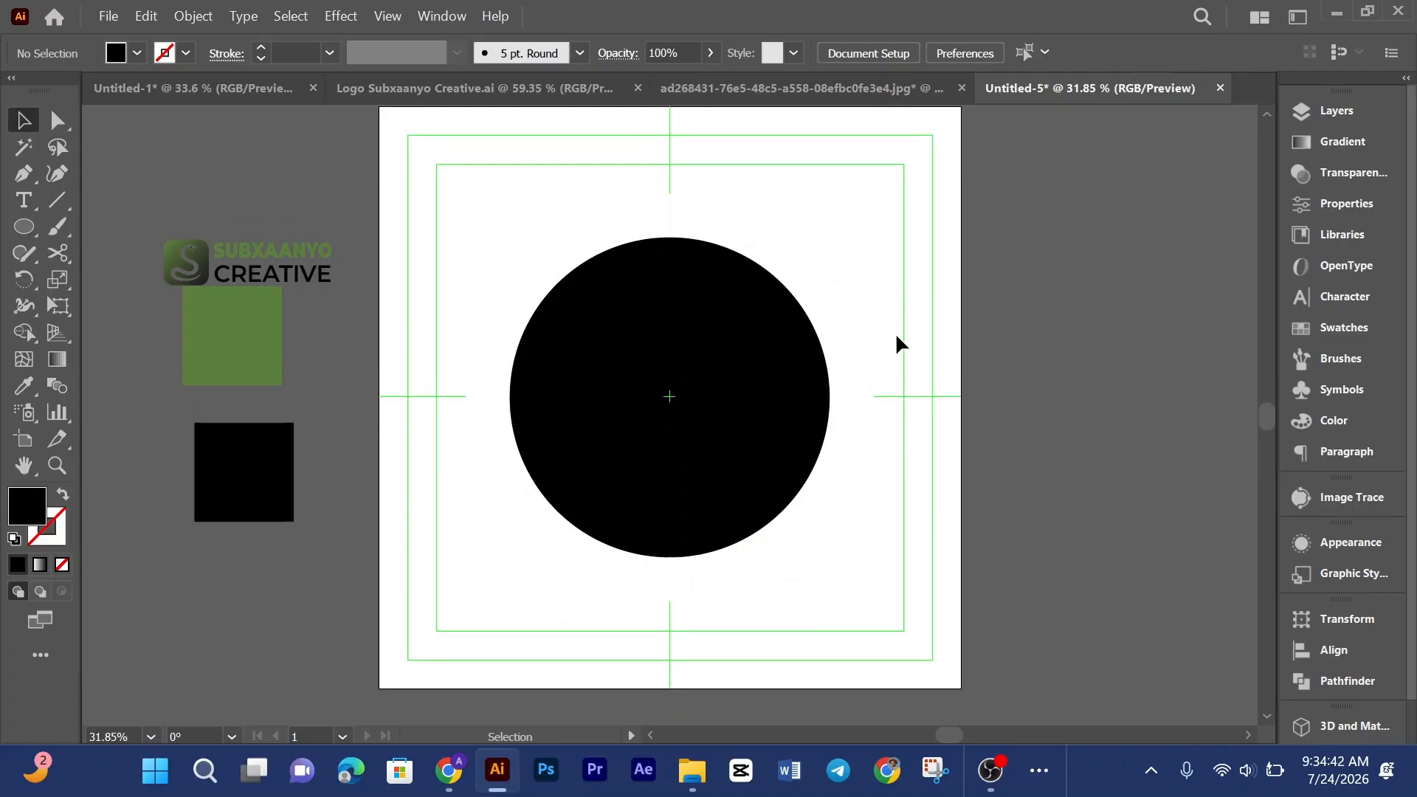
Step: Fill the circle with the green from the swatch square using the Eyedropper
click(787, 383)
key(i)
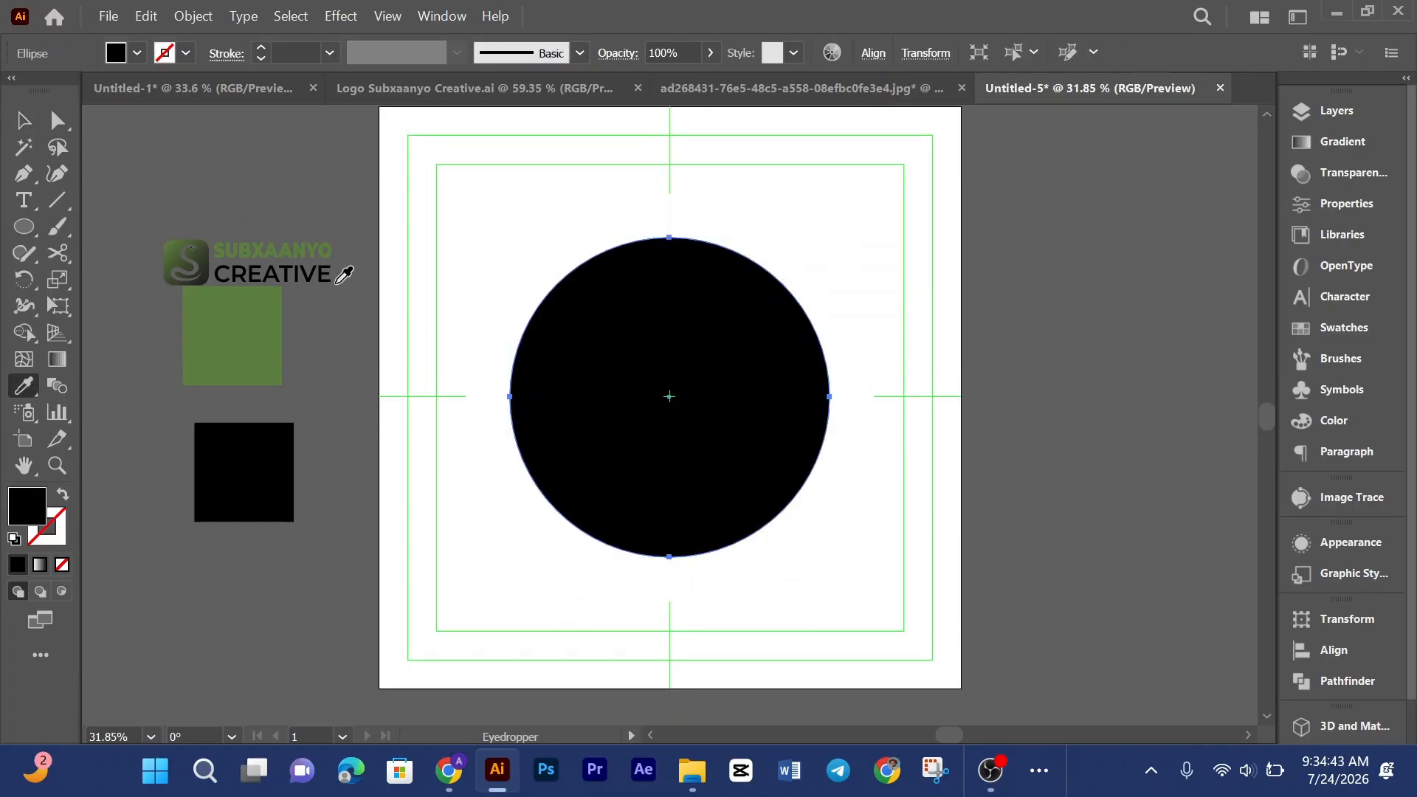
click(232, 307)
click(16, 120)
click(871, 289)
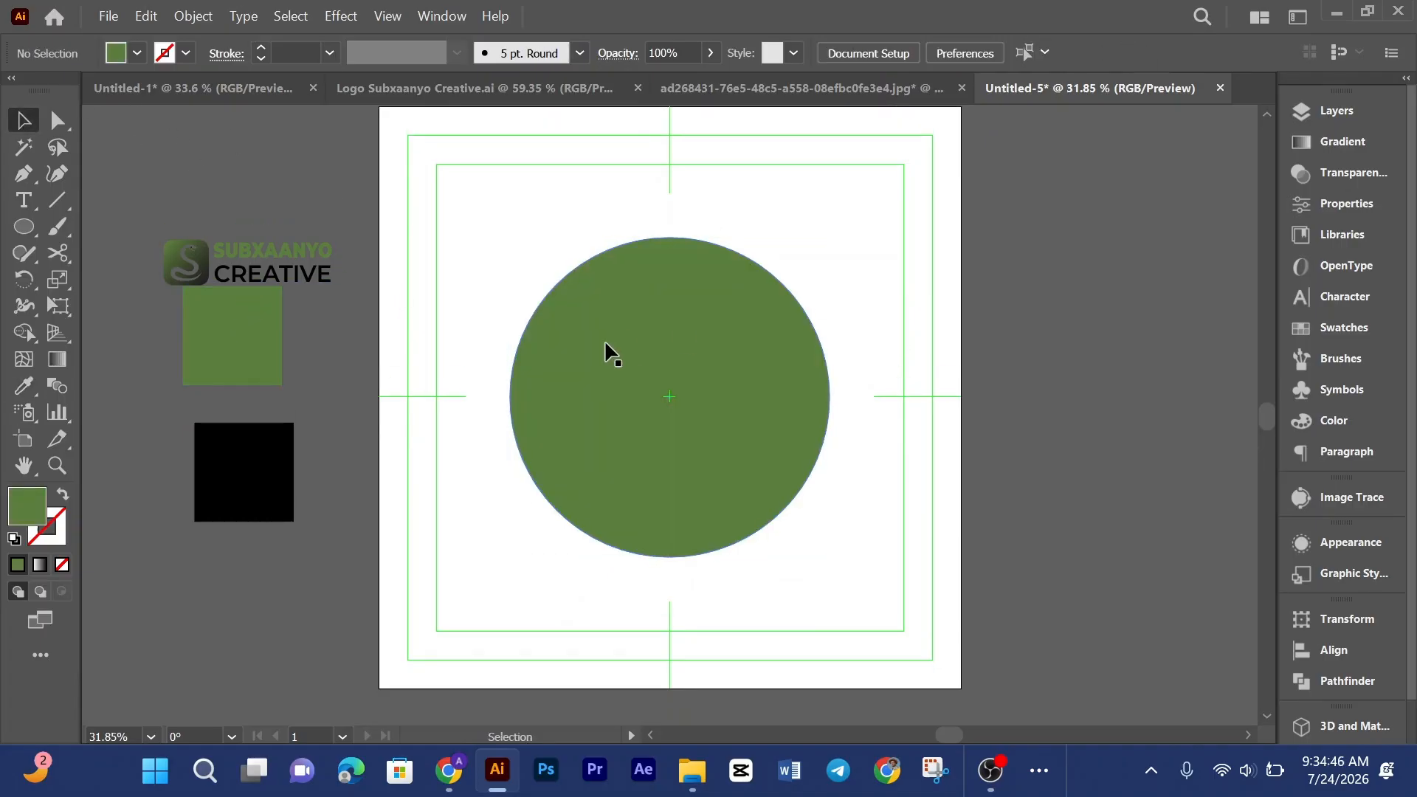
Step: Enlarge the green circle slightly
click(610, 354)
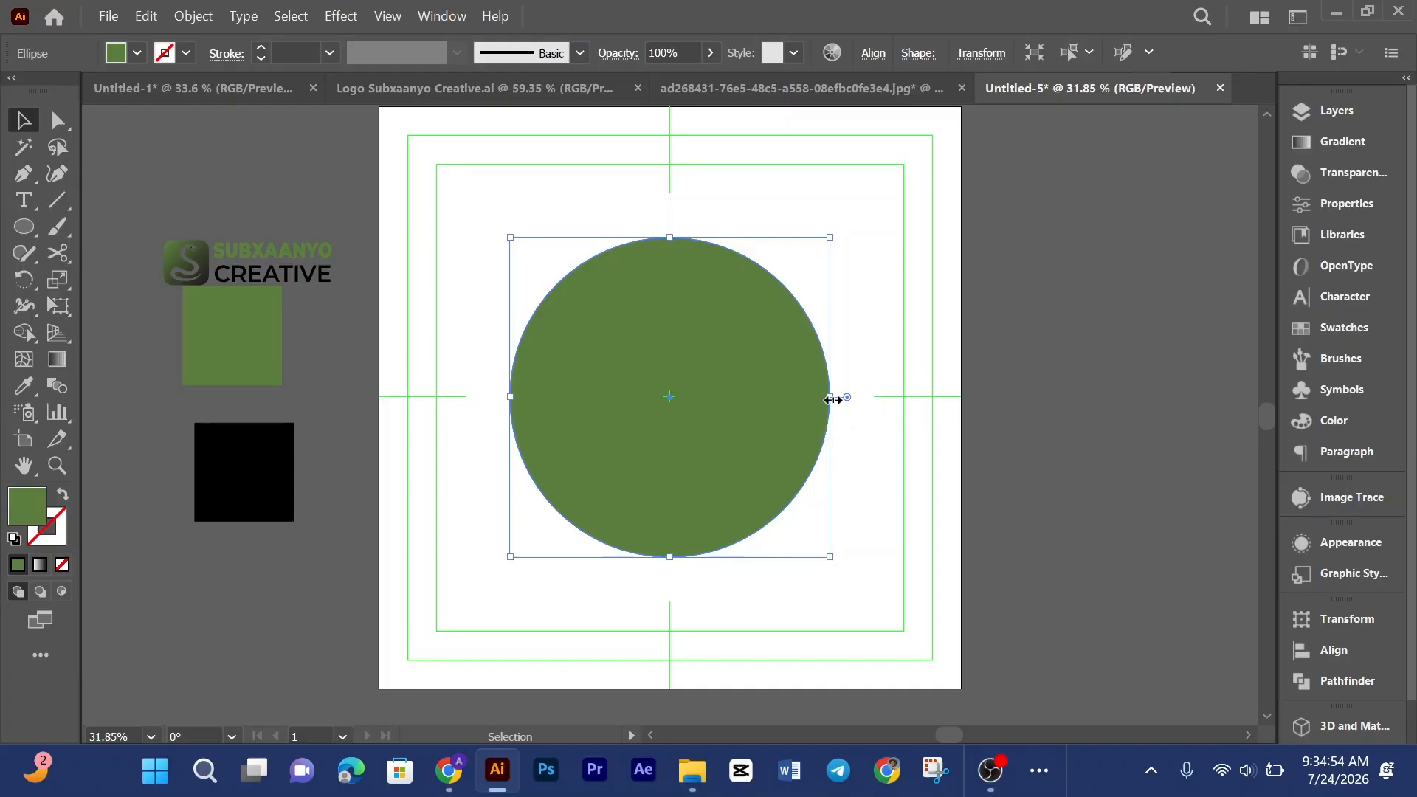
mouse_move(834, 400)
mouse_down()
mouse_move(854, 402)
mouse_move(851, 417)
mouse_up()
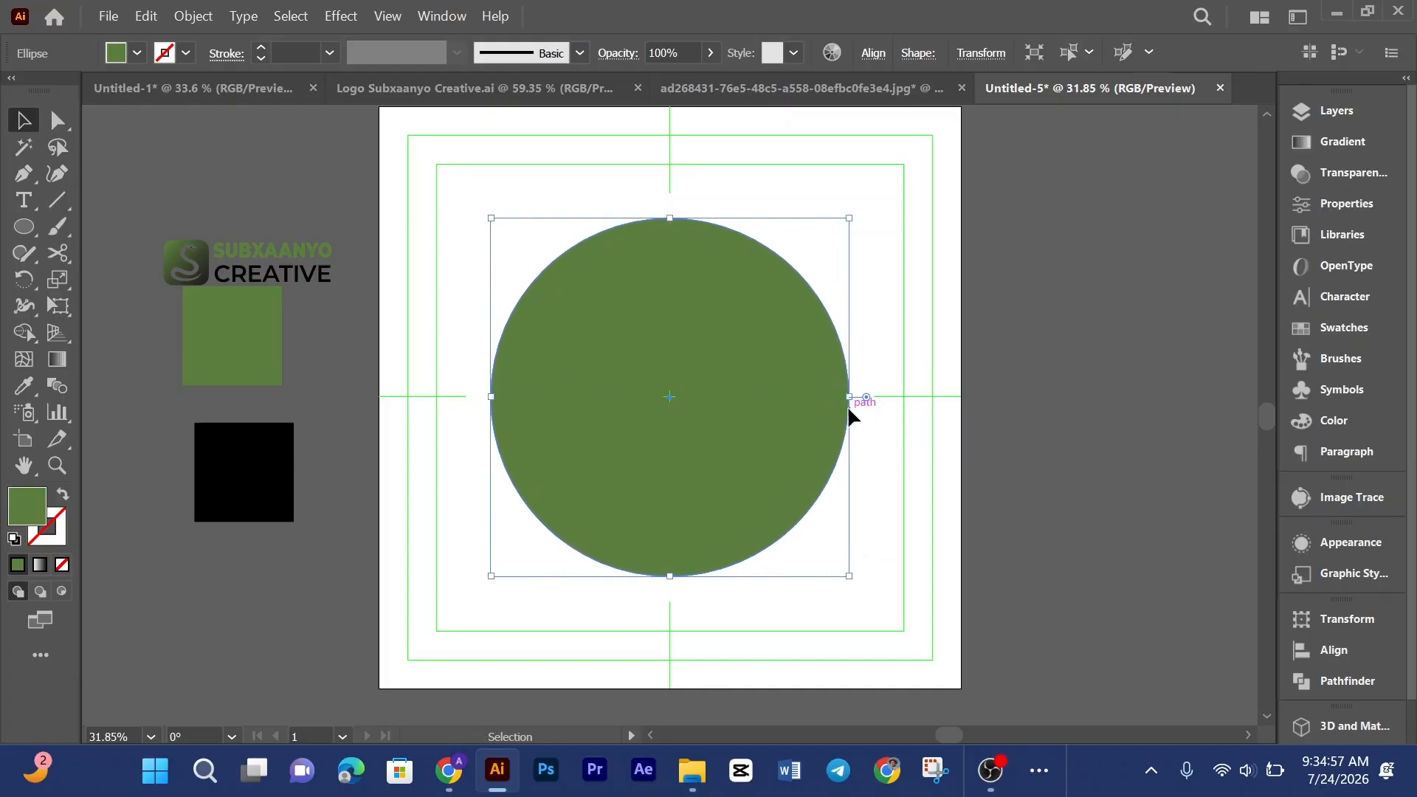
click(892, 538)
Step: Copy the green circle and paste the copy in front
scroll(892, 473, down, 2)
scroll(886, 451, up, 2)
click(745, 454)
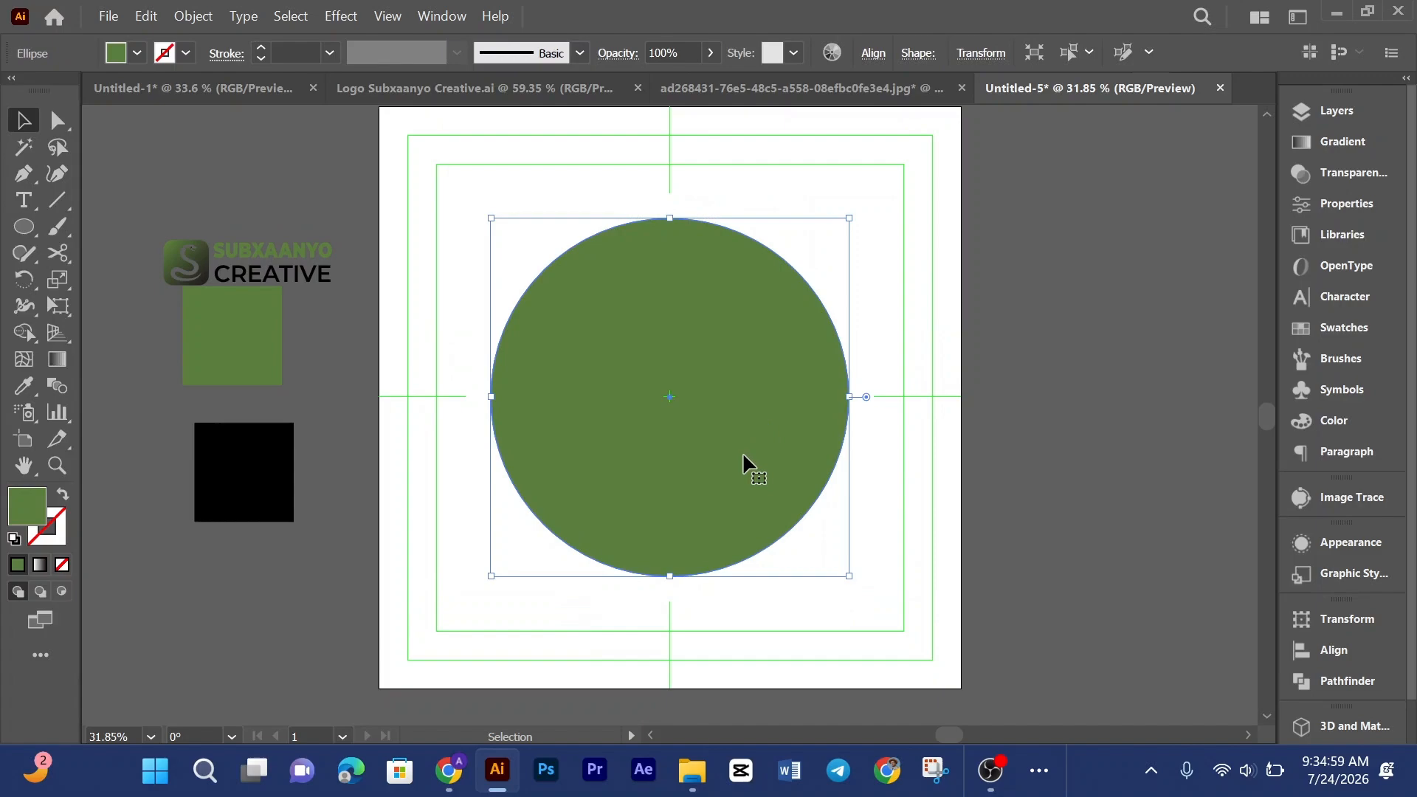
click(894, 373)
click(749, 396)
key(ctrl+c)
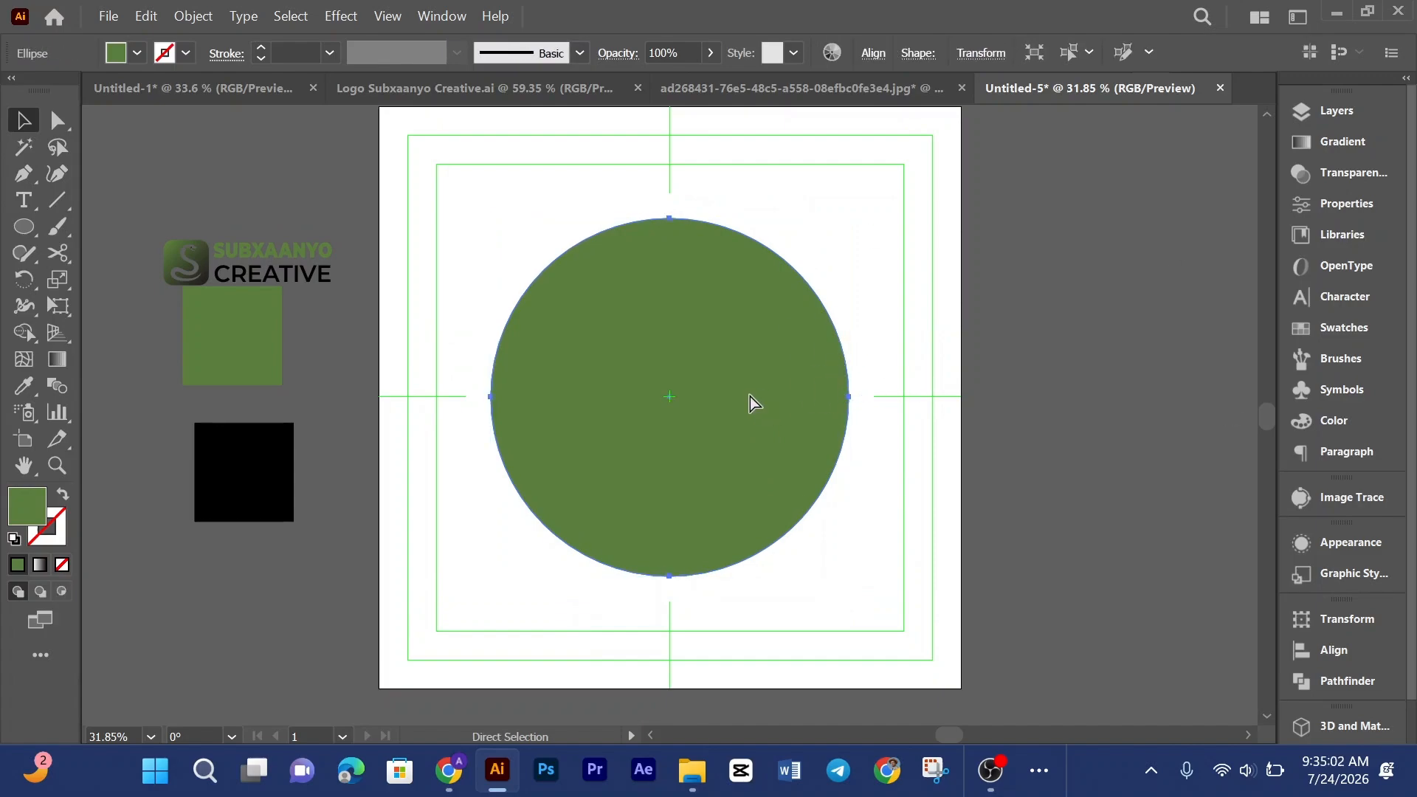
key(ctrl+f)
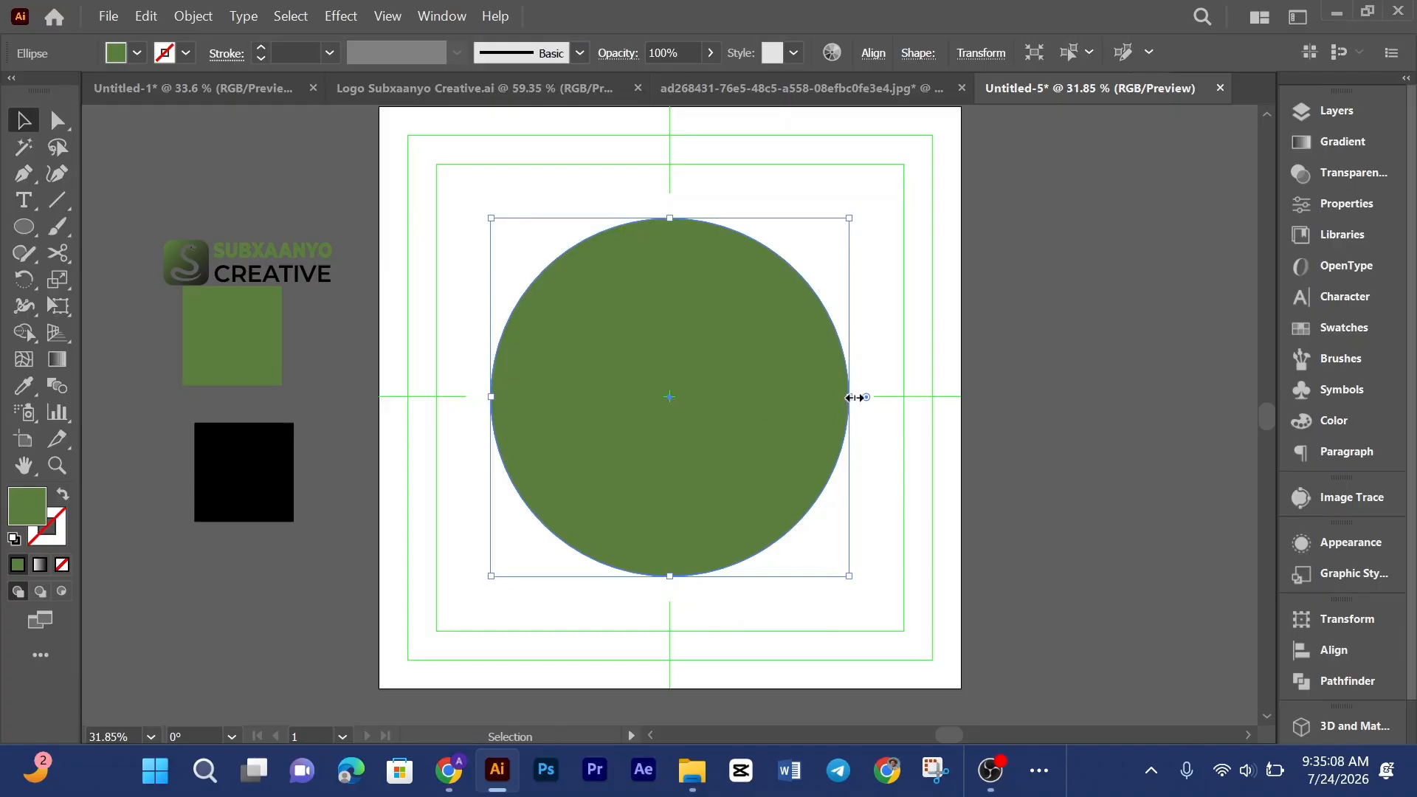
Step: Enlarge the copied circle slightly and swap its fill to a stroke, forming an outline ring
key(shift)
drag(854, 398, 859, 396)
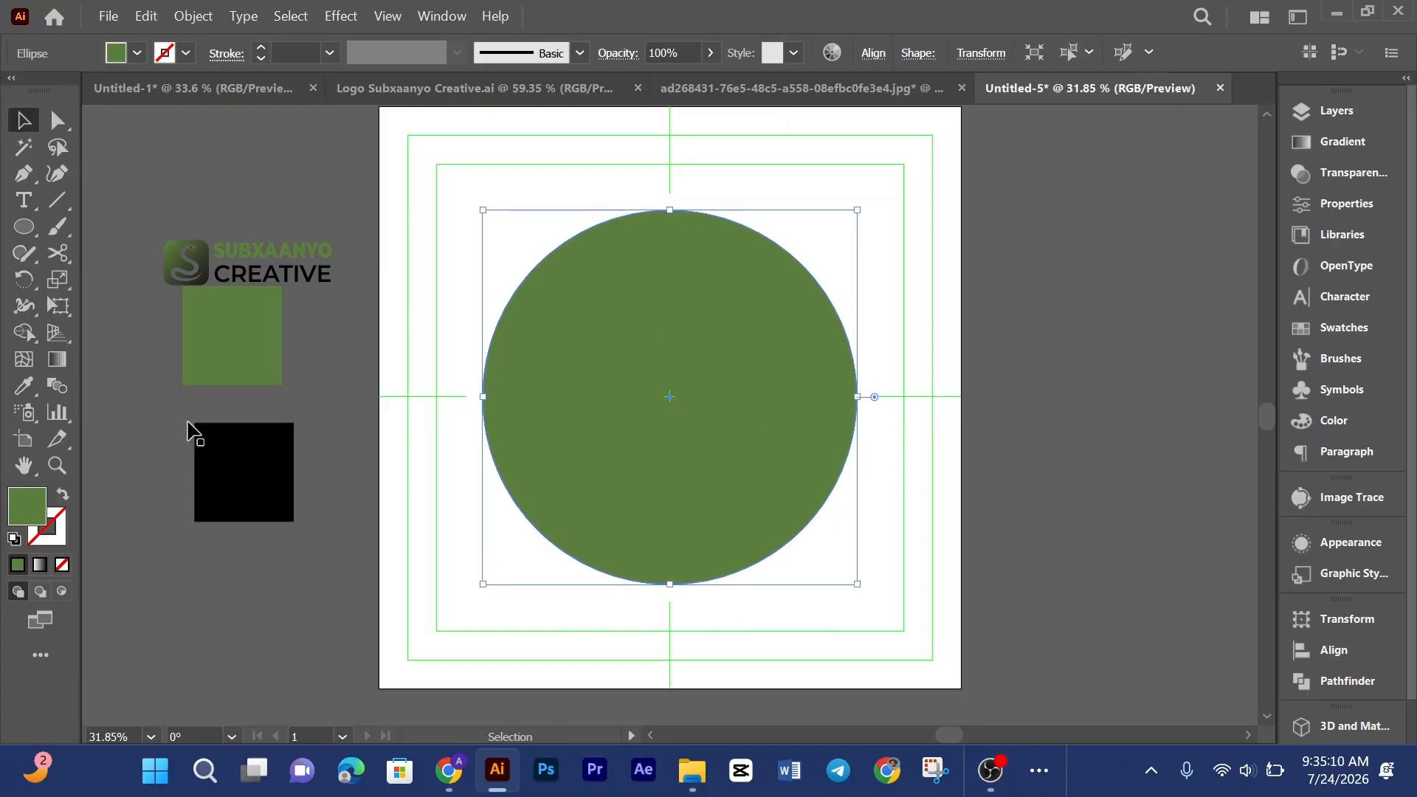
click(64, 495)
click(1000, 175)
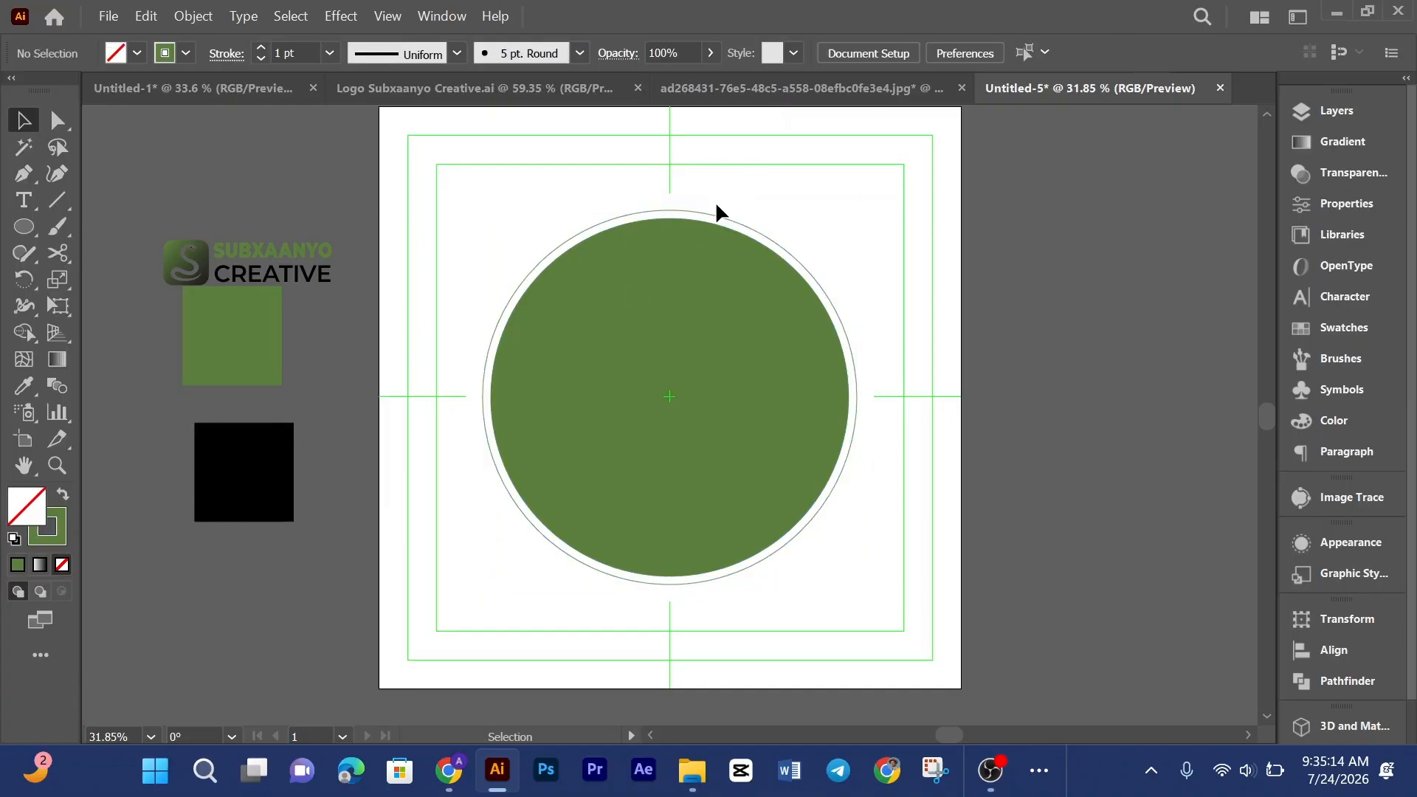
Step: Set the outline ring's stroke weight to 3 pt
click(745, 88)
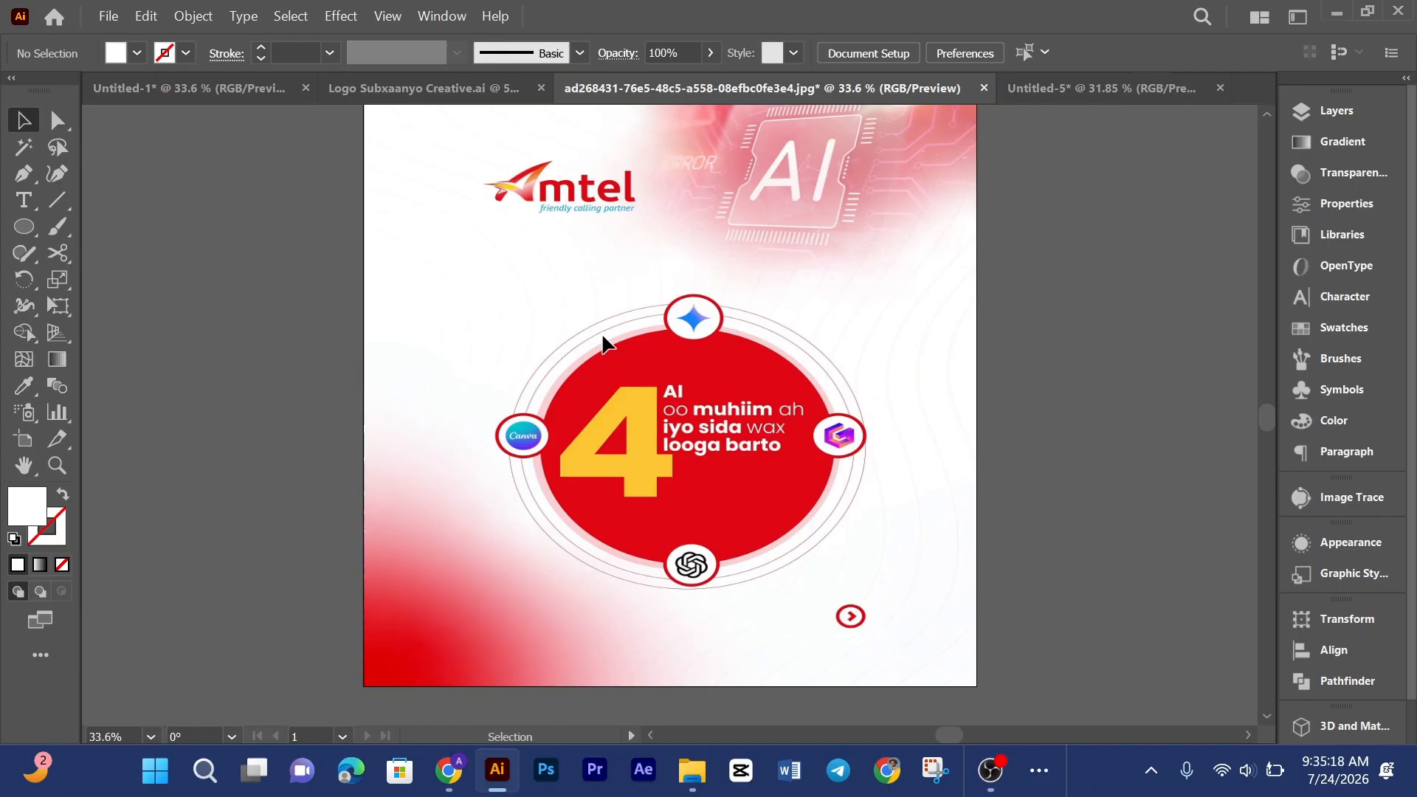
click(1051, 92)
click(702, 215)
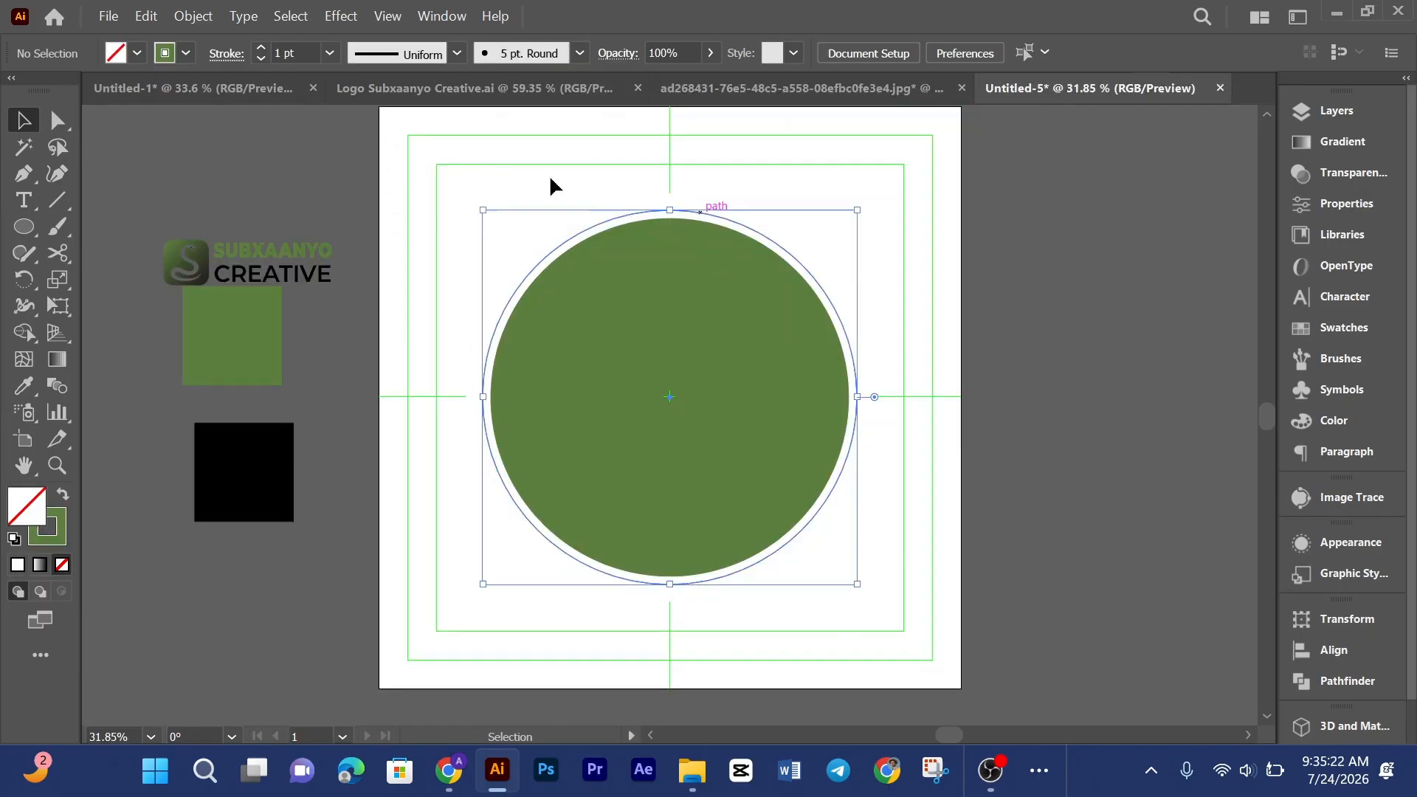
click(261, 47)
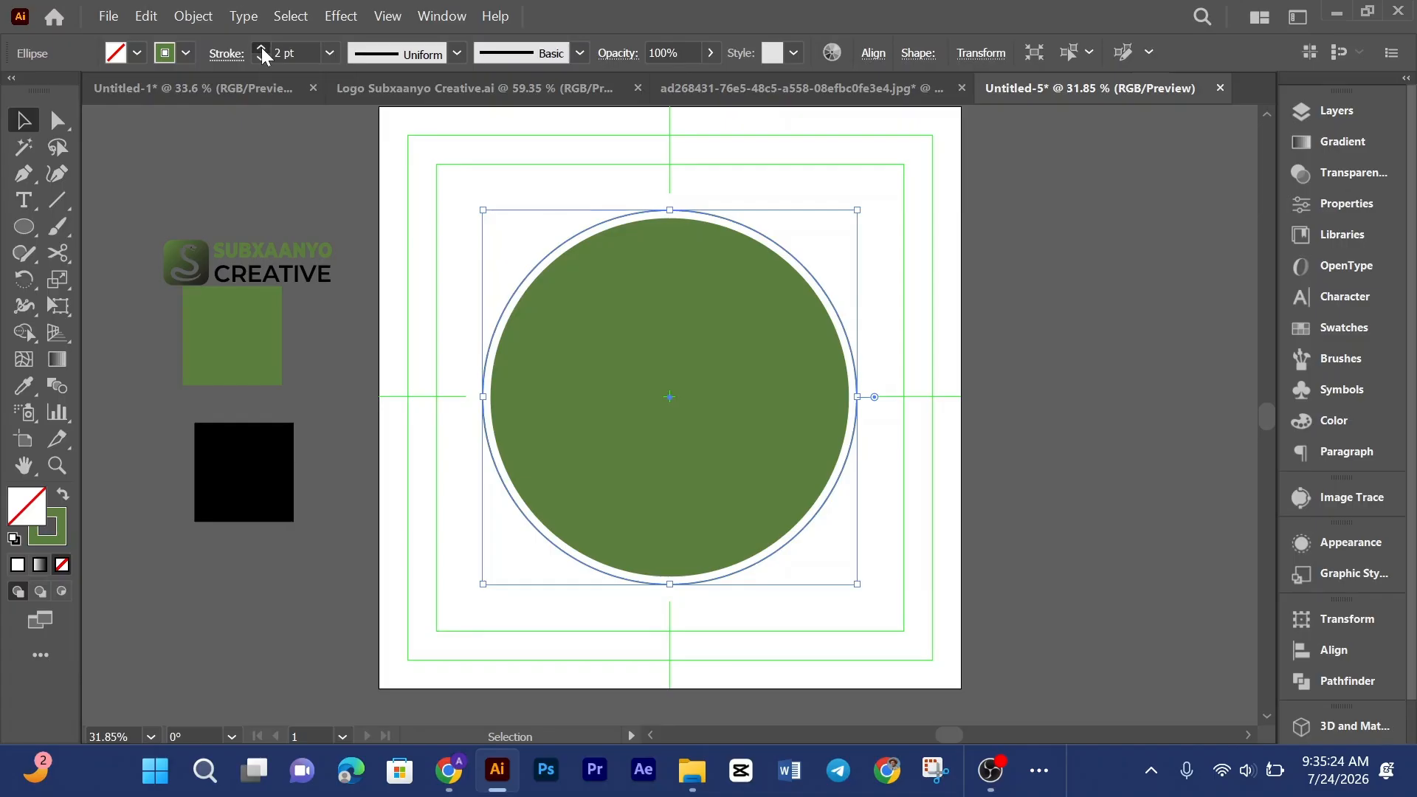
click(262, 48)
click(525, 270)
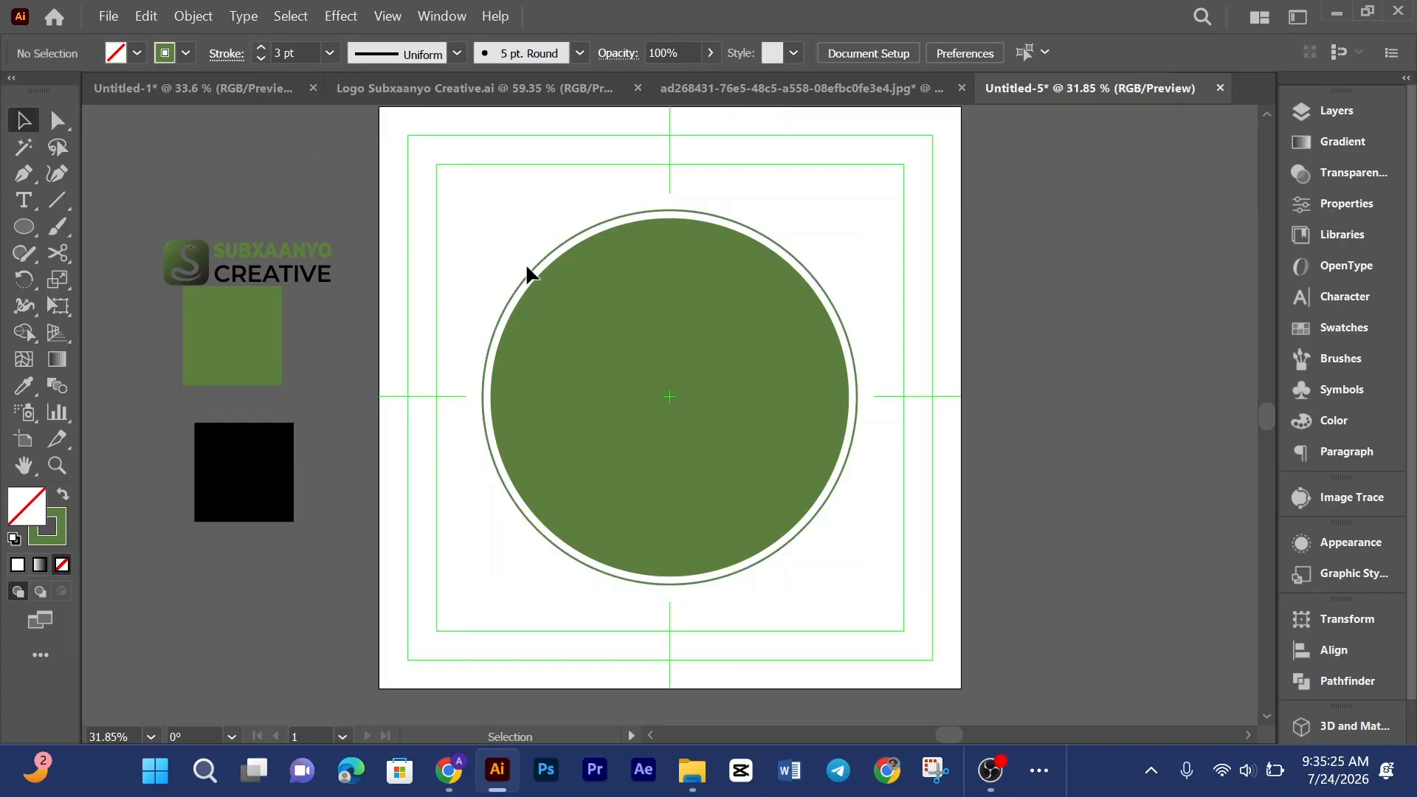
Step: Enlarge the outline ring slightly around the green circle
click(775, 249)
key(a)
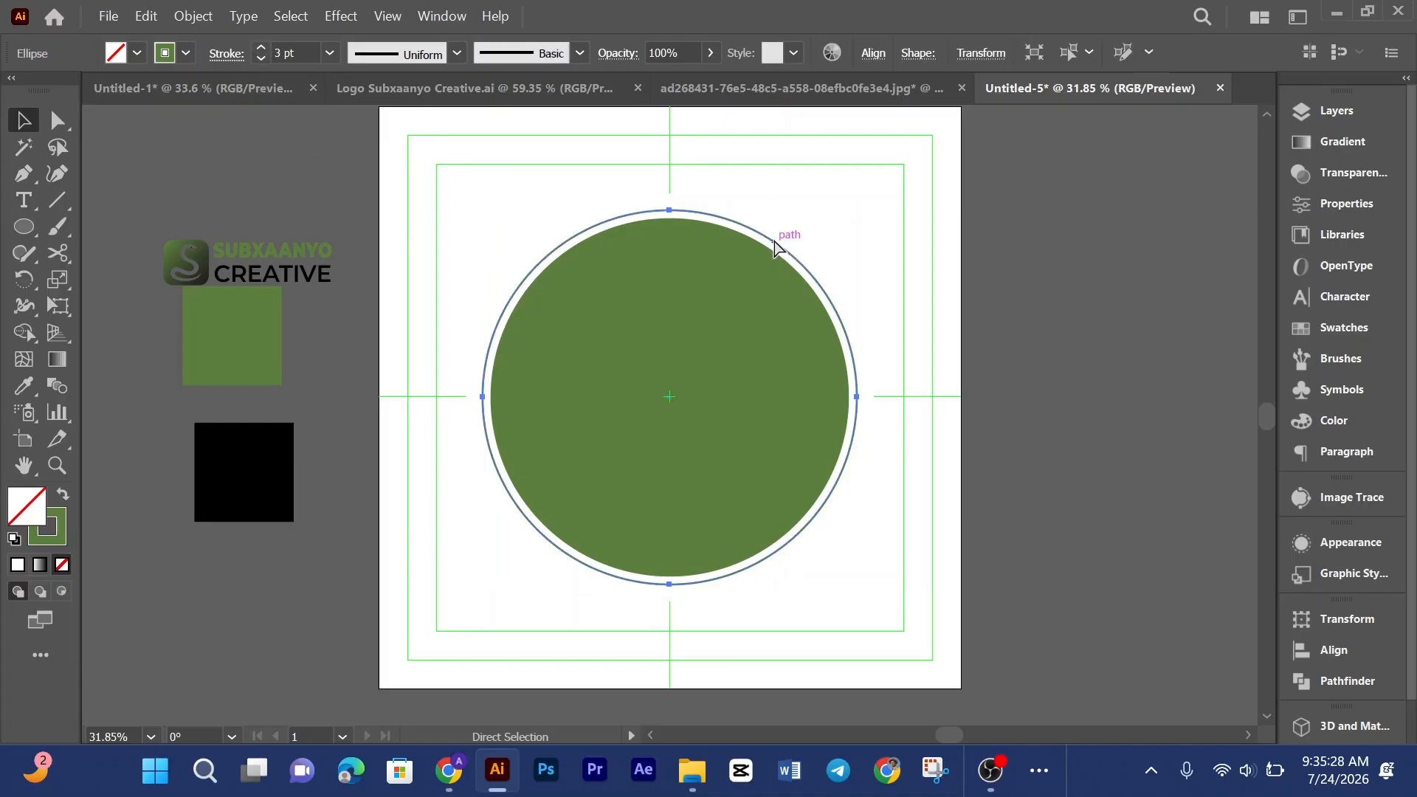
key(v)
key(a)
key(v)
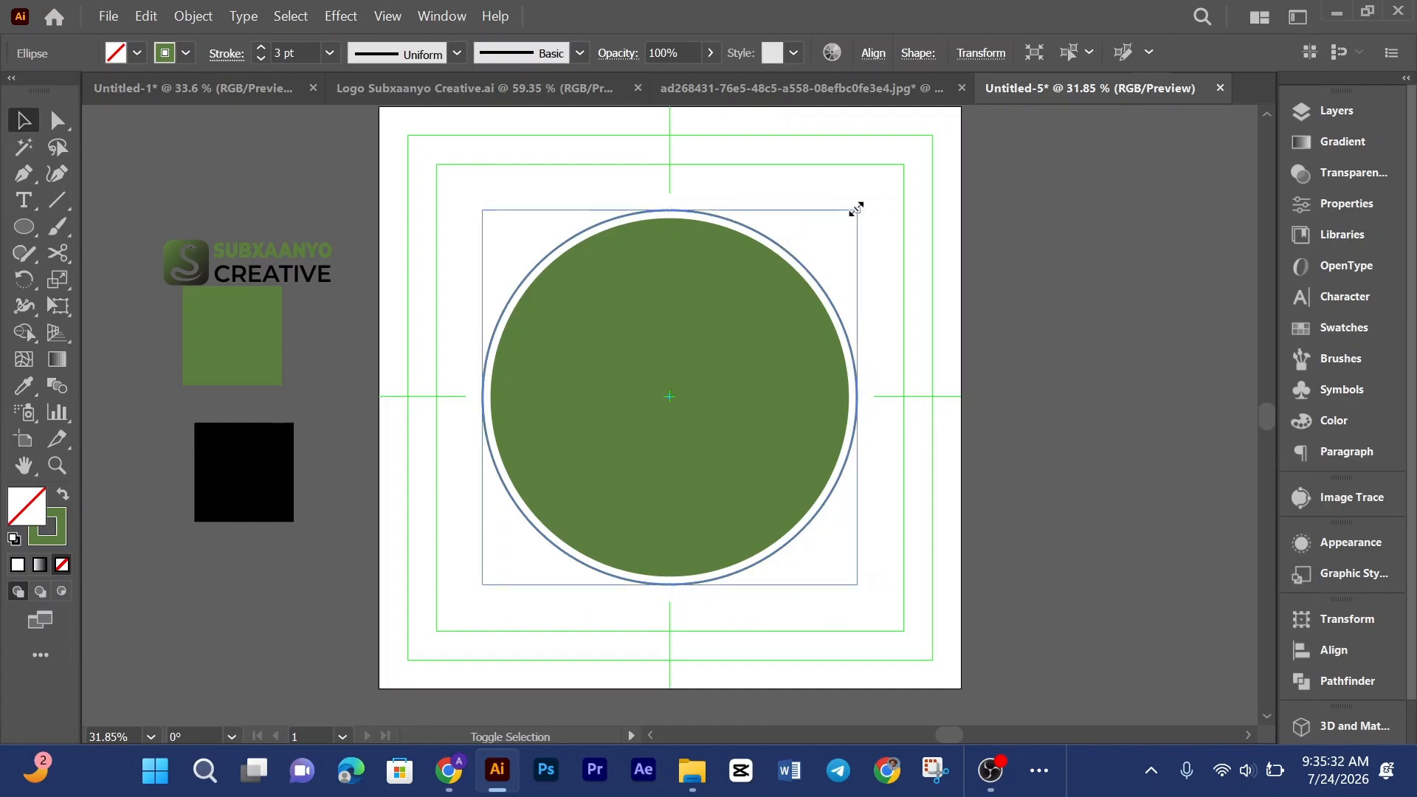
mouse_move(857, 210)
mouse_down()
mouse_move(851, 221)
mouse_move(867, 207)
mouse_up()
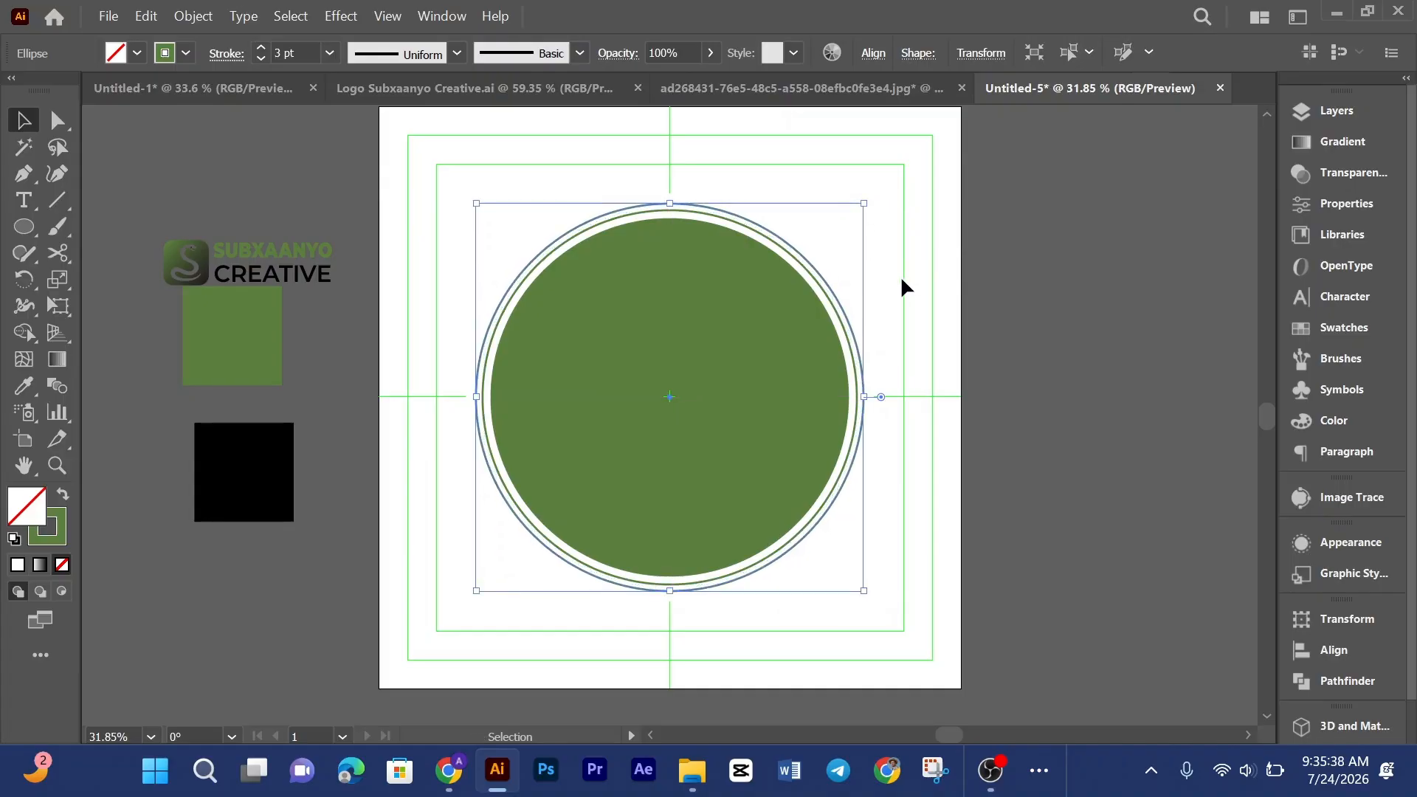
Step: Reduce the outline ring's stroke weight to 1 pt
click(508, 596)
click(832, 96)
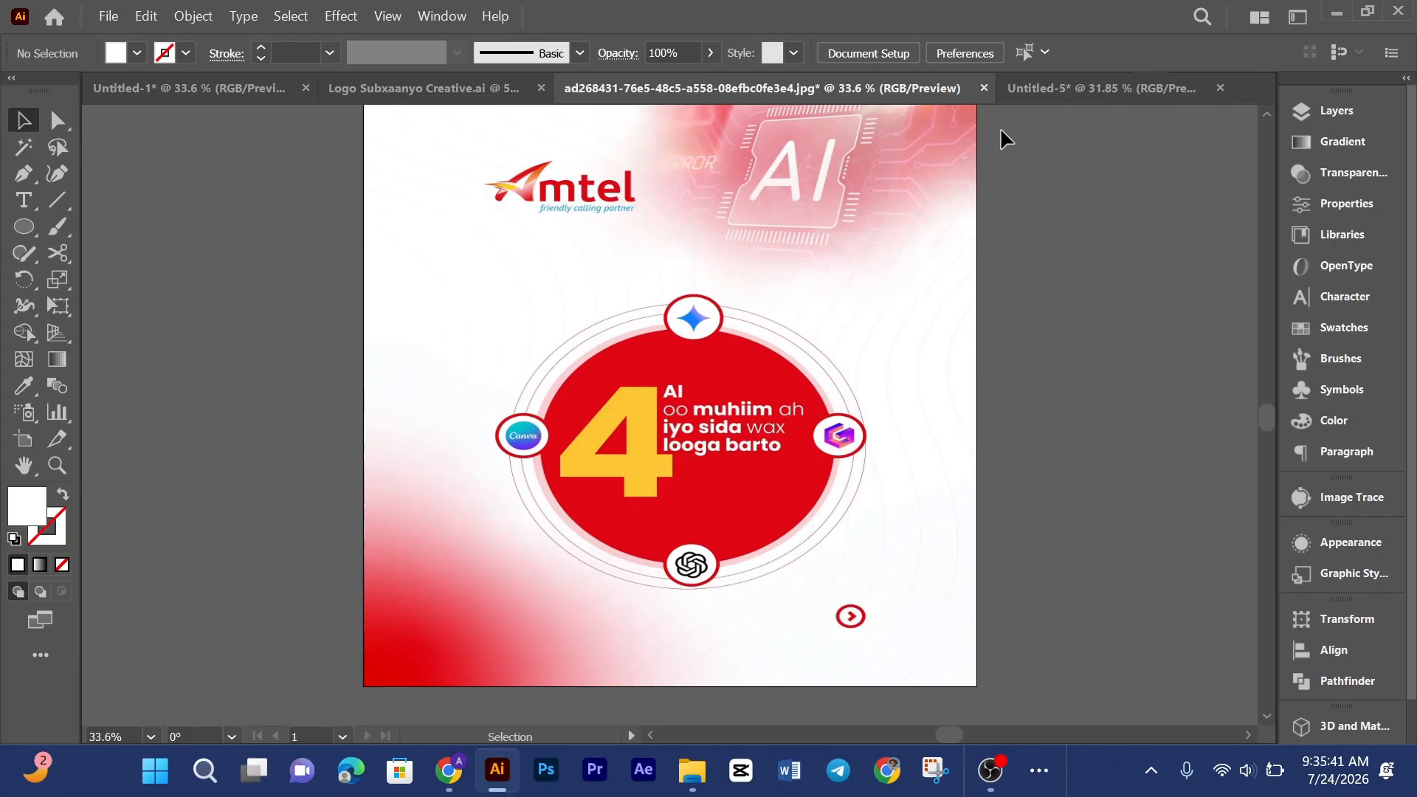
click(1041, 90)
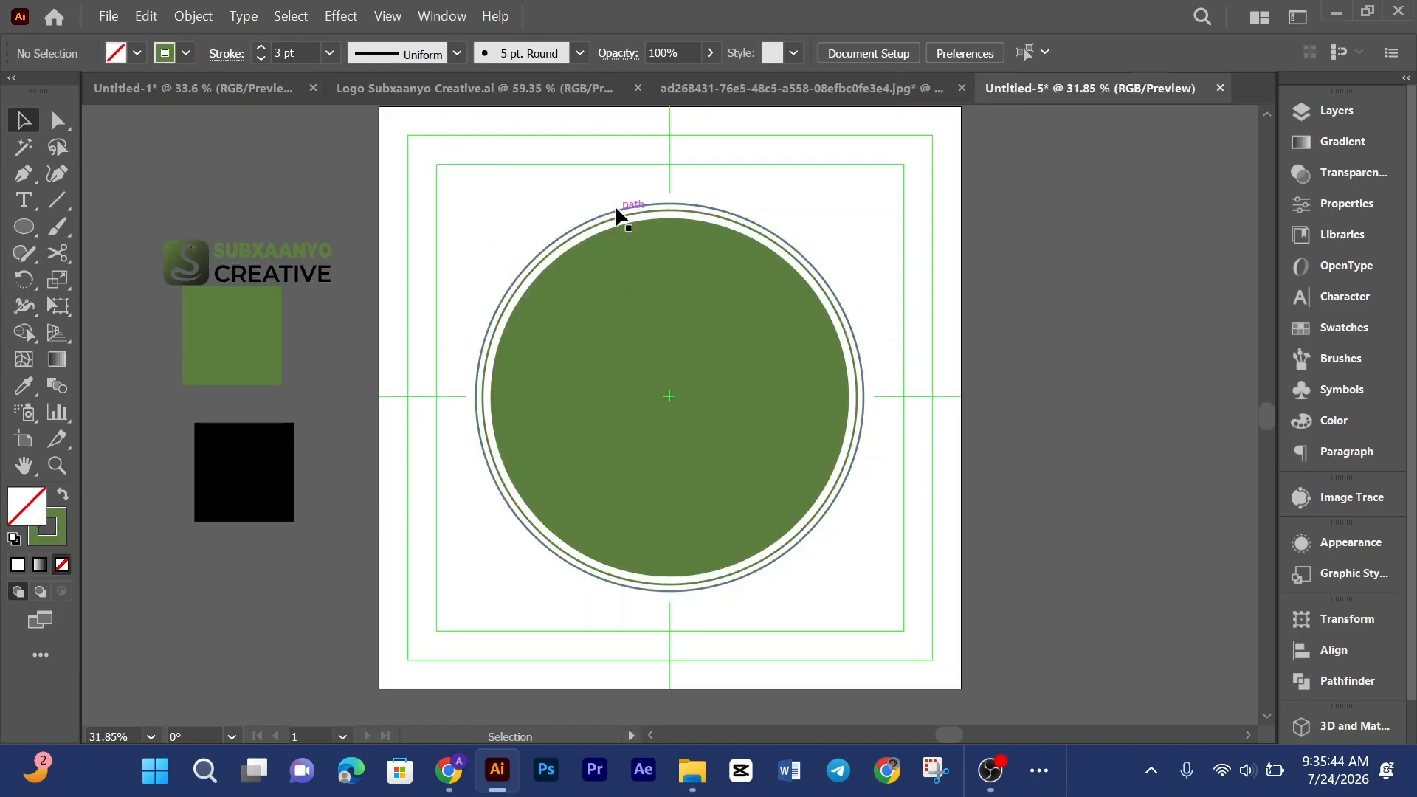
click(617, 215)
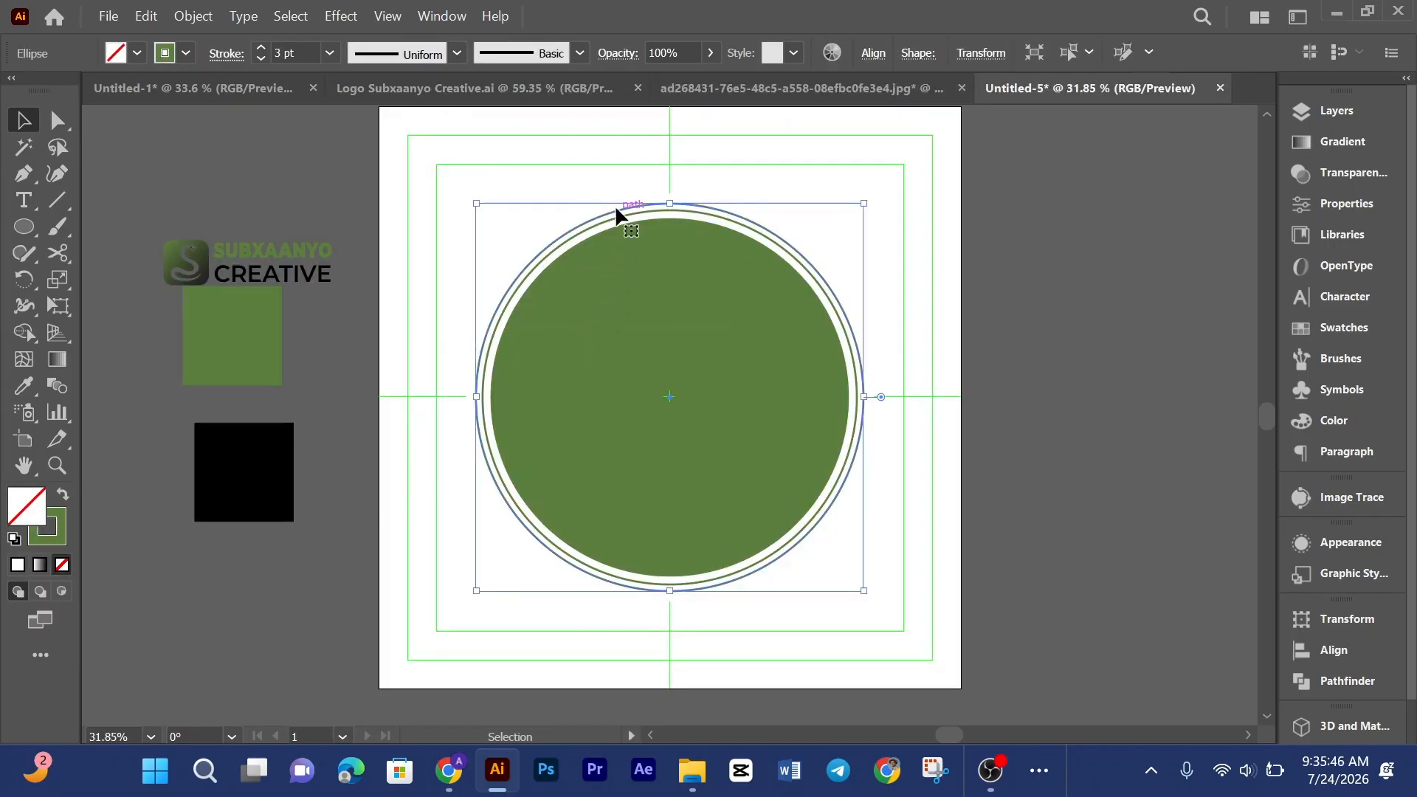
shift+click(617, 215)
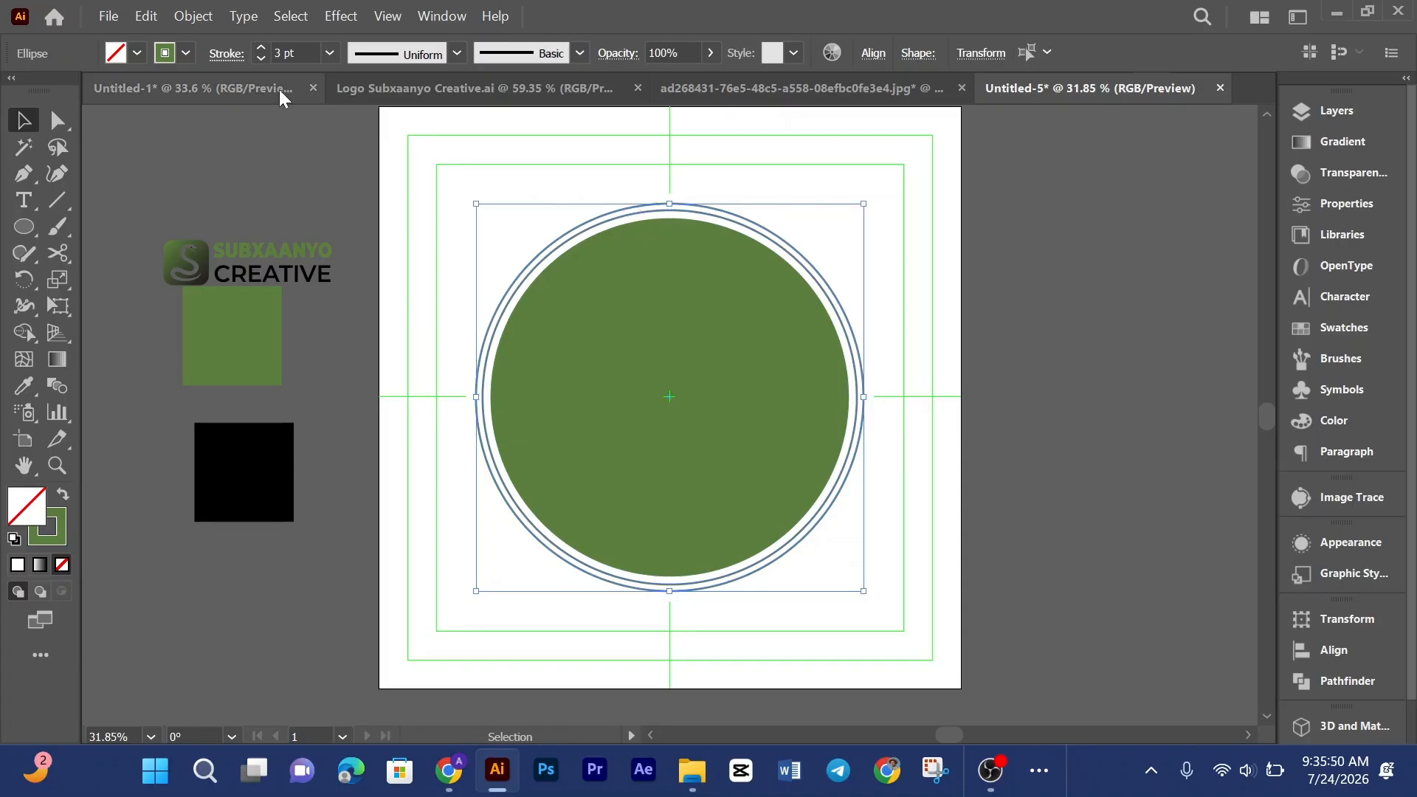
click(261, 59)
click(261, 59)
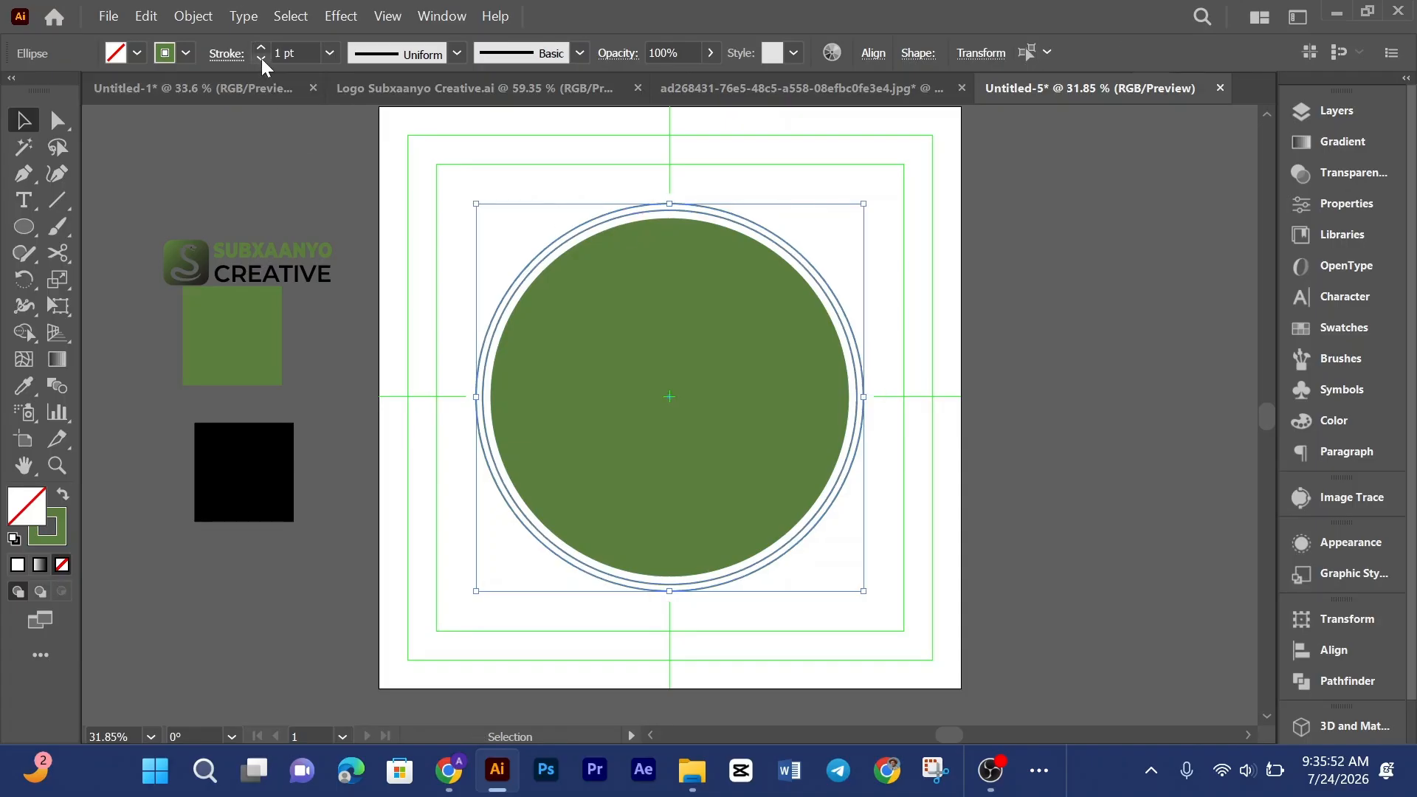
click(321, 140)
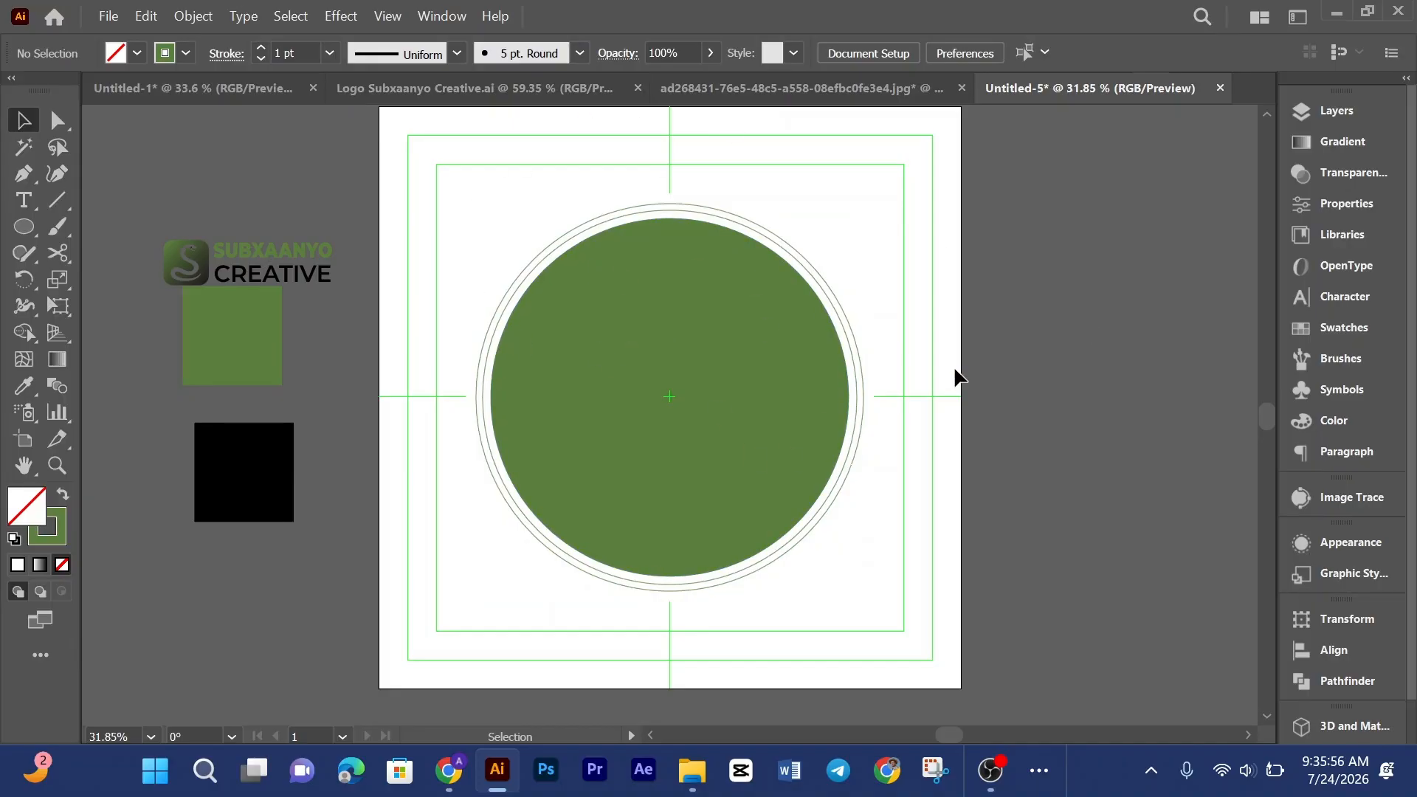
Step: Paste a copy of the green circle in front and enlarge it slightly beyond the original
scroll(958, 378, down, 1)
click(643, 354)
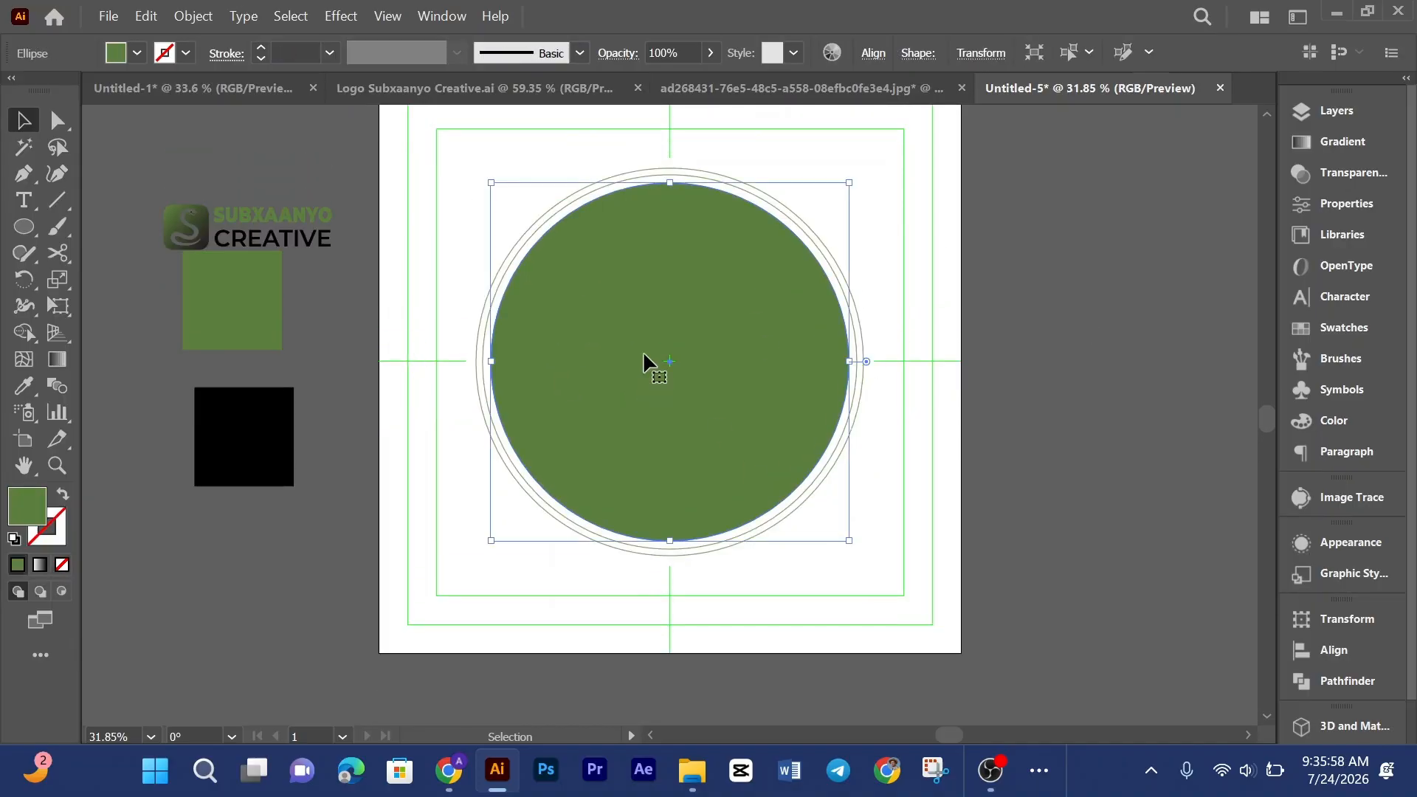
key(a)
key(ctrl+c)
key(ctrl+f)
drag(849, 362, 854, 369)
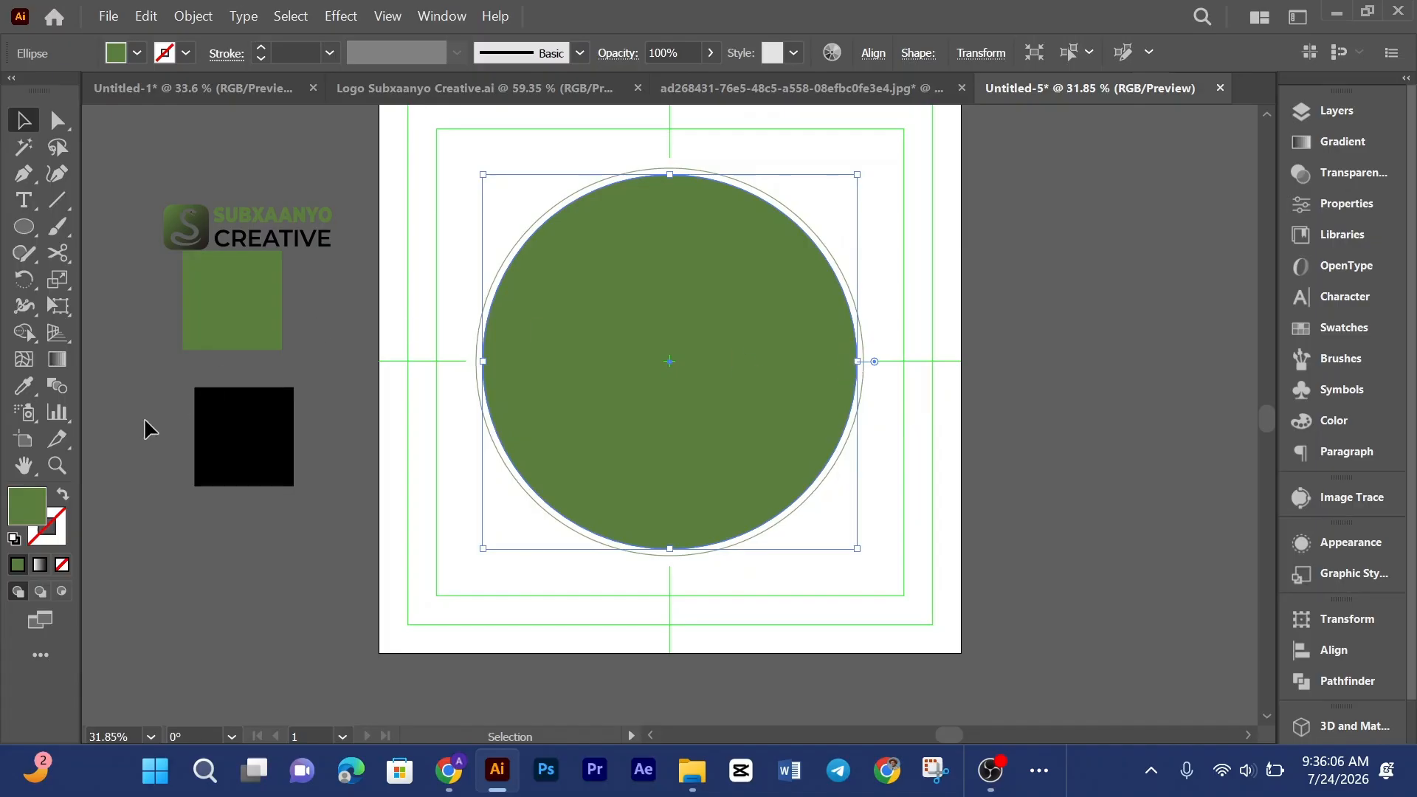
Step: Lower the copied circle's opacity to 39%
click(711, 52)
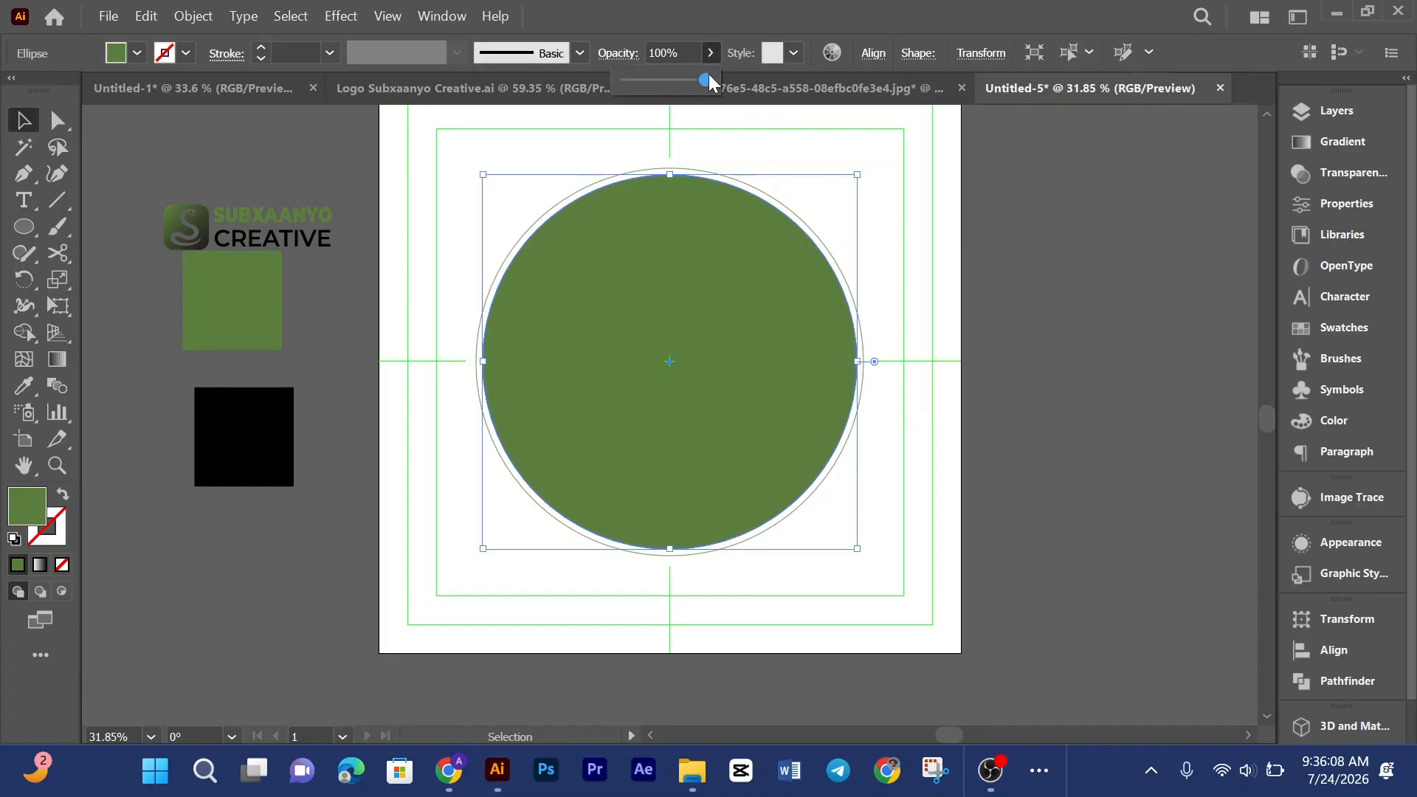
drag(709, 79, 661, 80)
click(947, 300)
Step: Compare the badge with the red reference design in the other document
scroll(946, 299, down, 1)
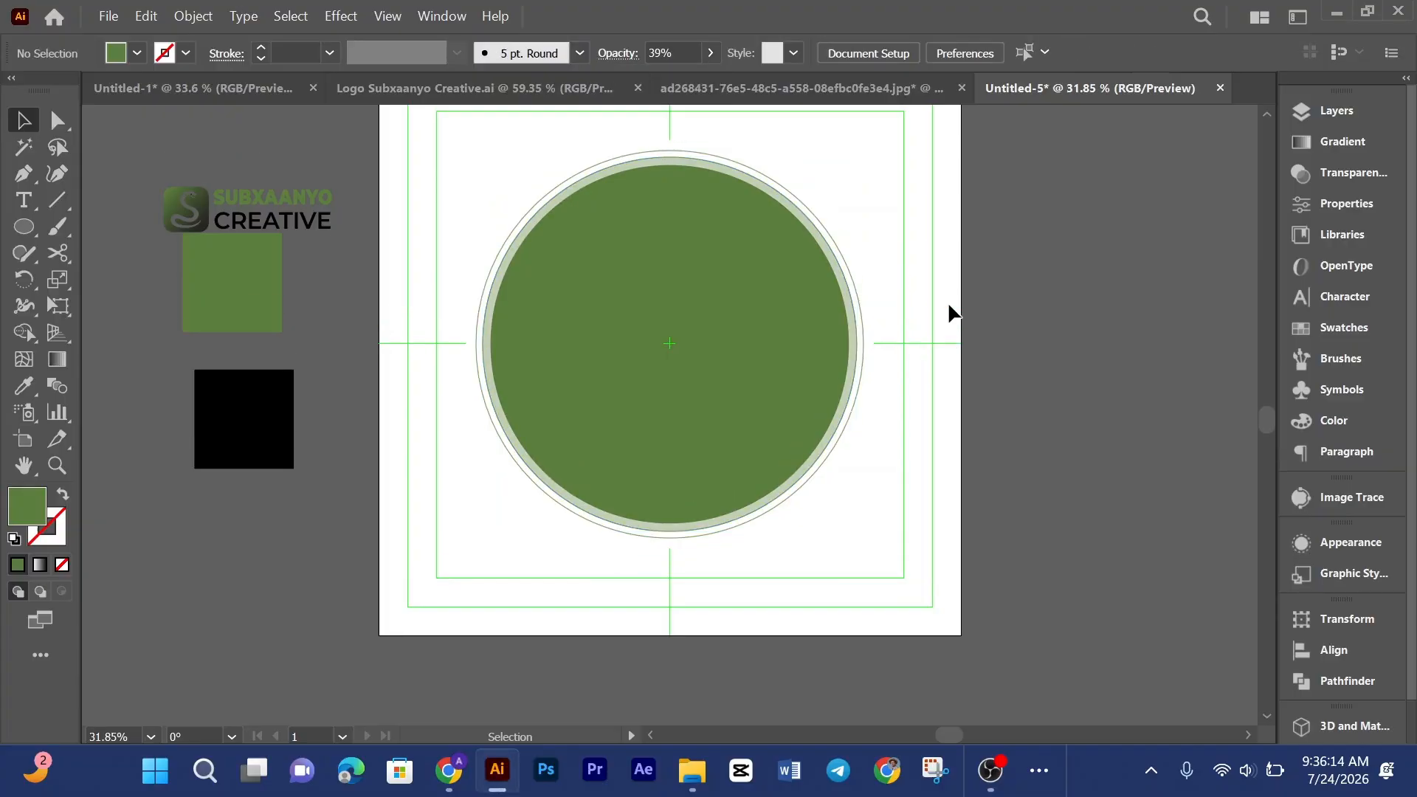
click(886, 92)
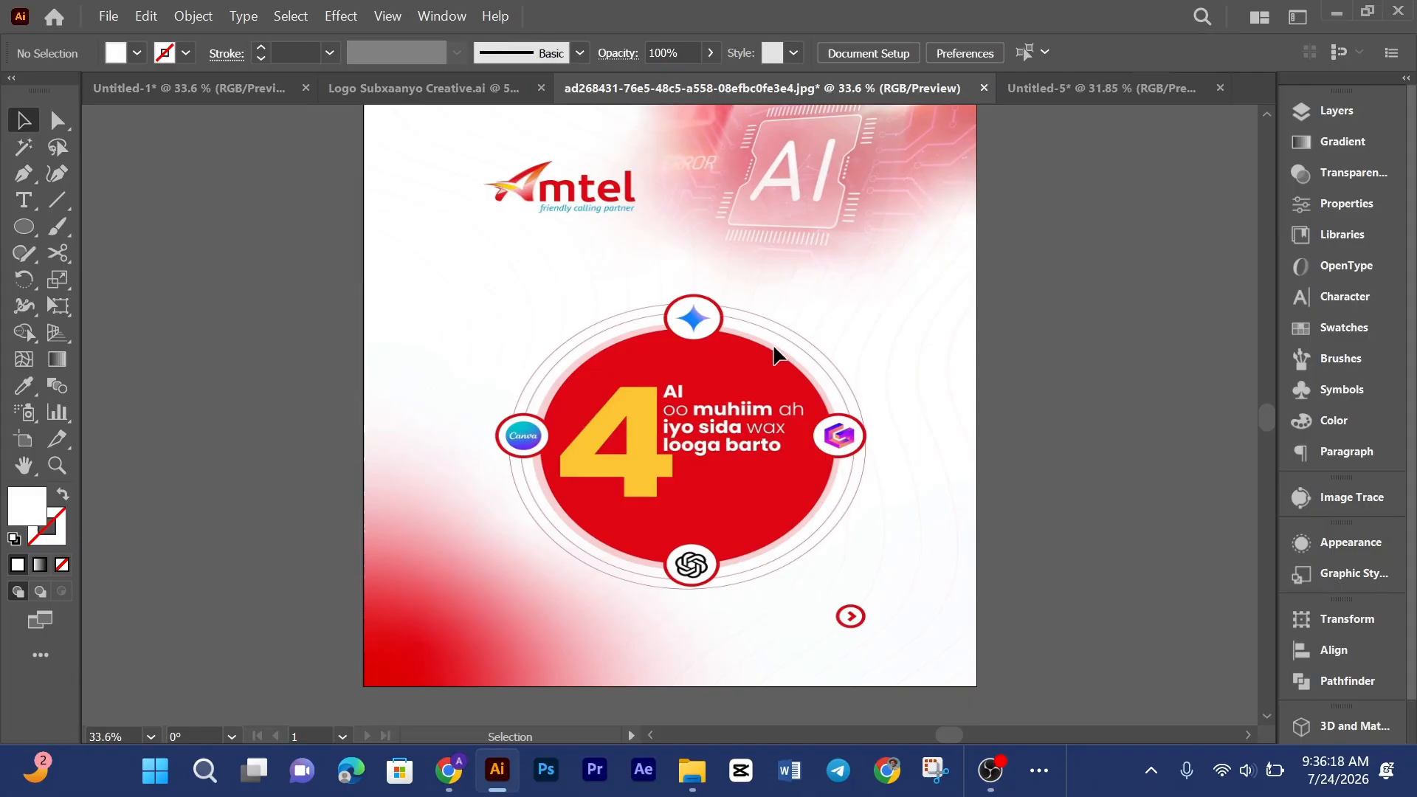
click(1046, 53)
click(1011, 98)
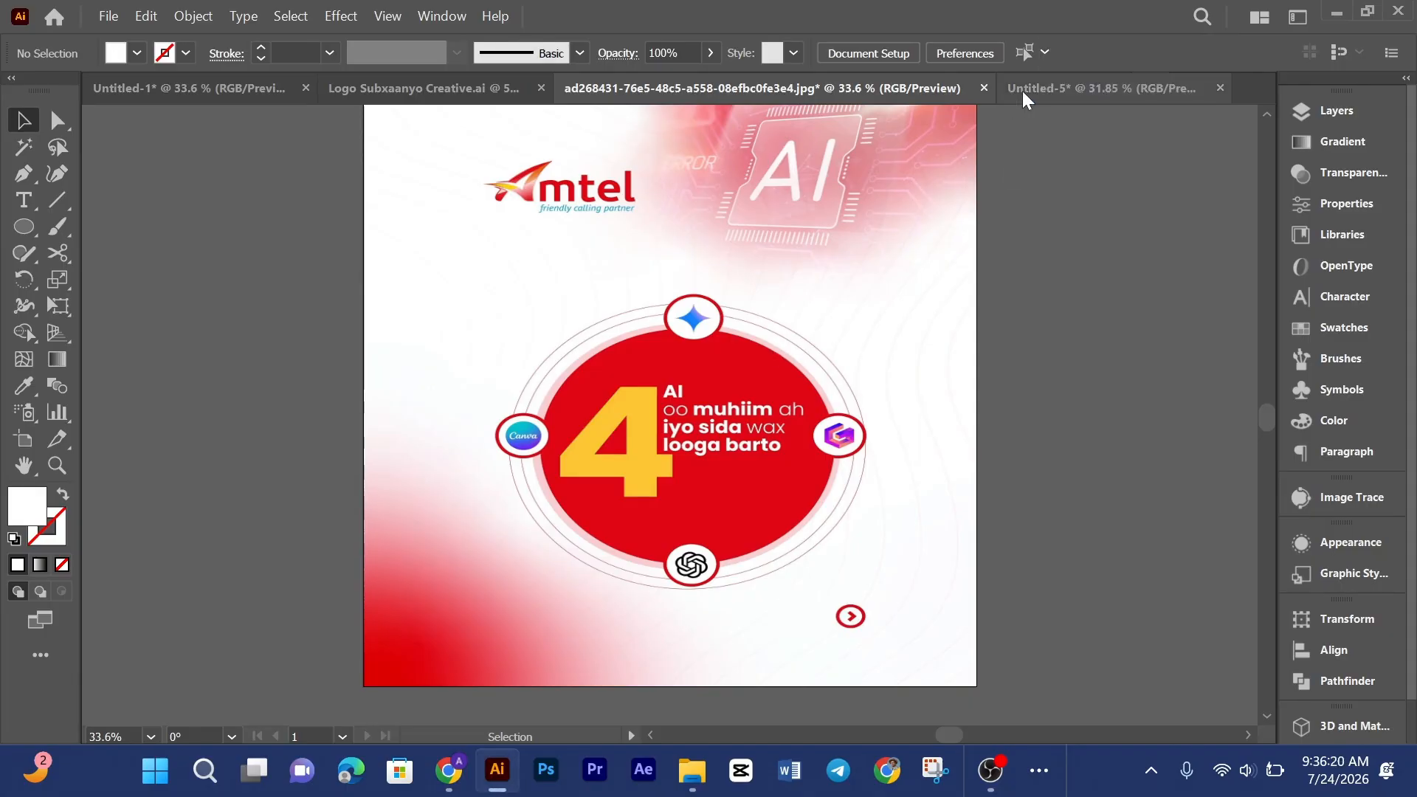
click(1021, 90)
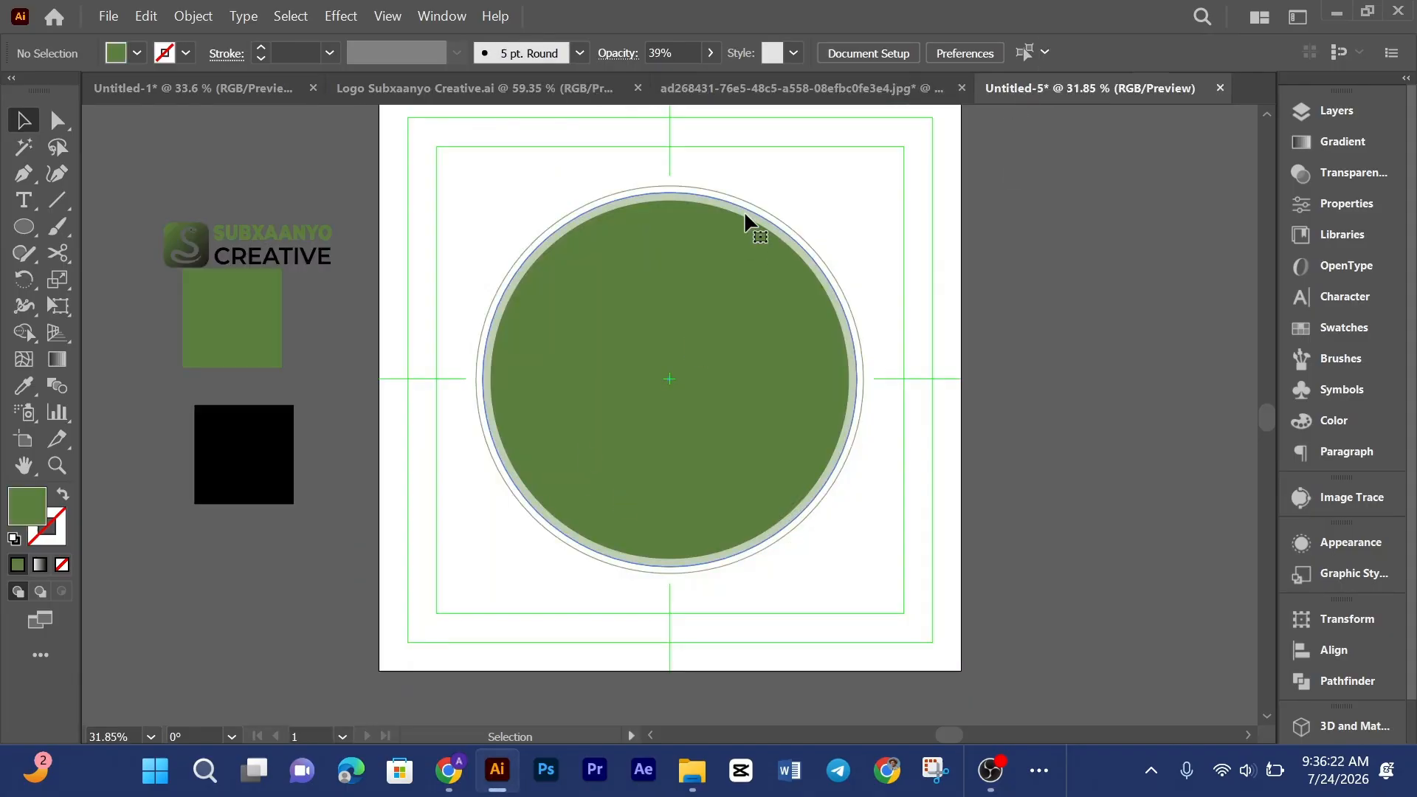
Step: Set the enlarged copy circle's opacity to 40%
click(744, 212)
click(711, 53)
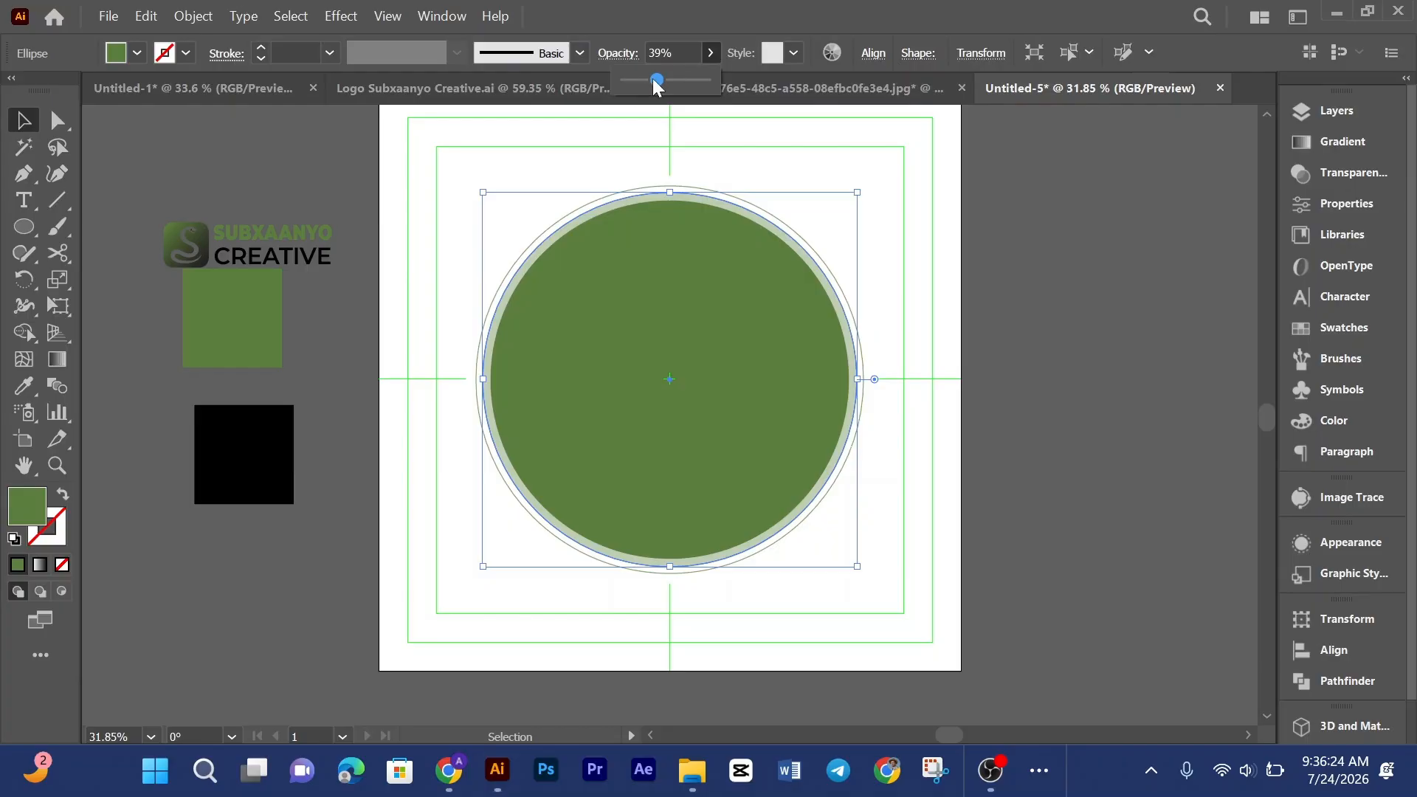
drag(665, 53, 373, 34)
text(40)
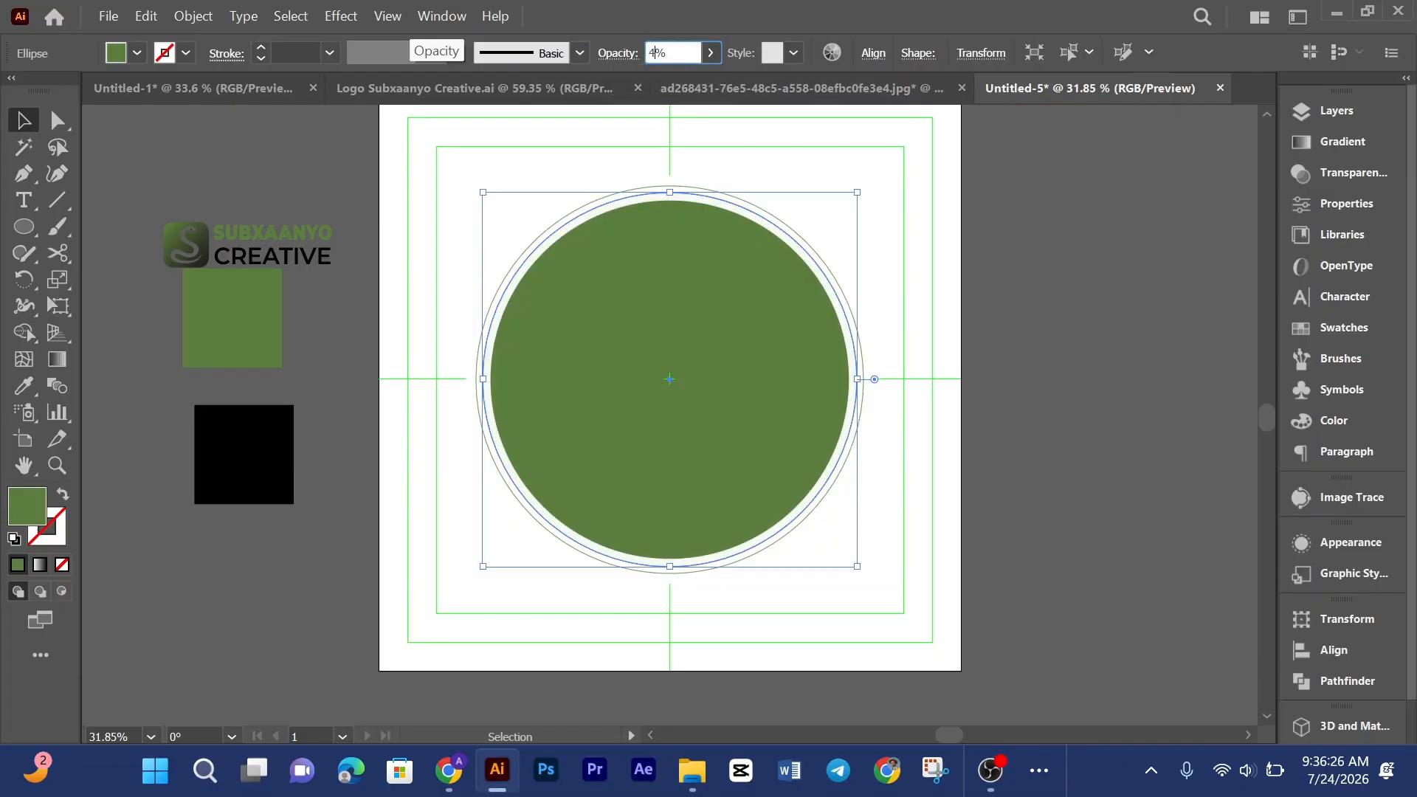
key(Return)
click(1029, 424)
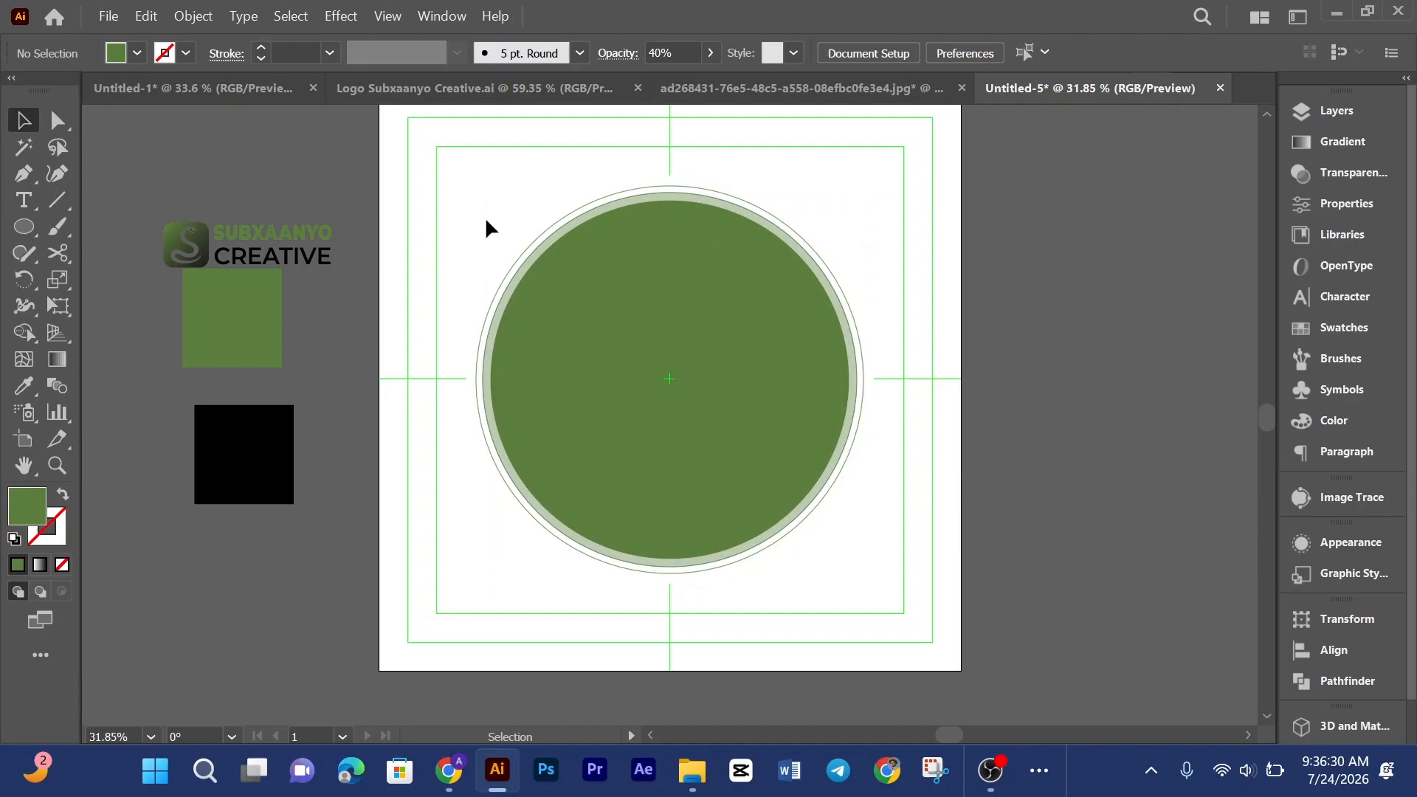
Step: Select all the badge circles and group them
drag(485, 215, 901, 574)
right_click(781, 384)
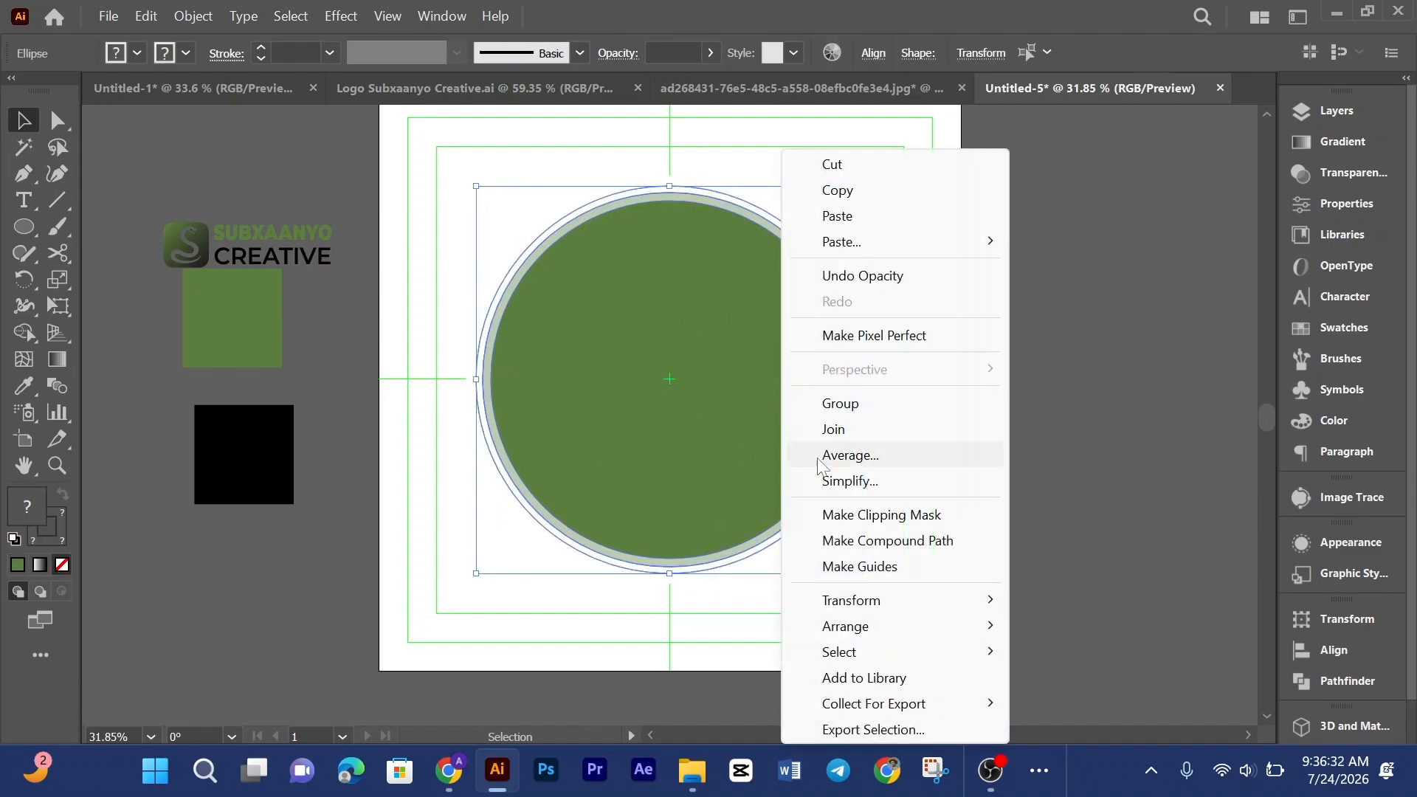
click(821, 403)
click(874, 53)
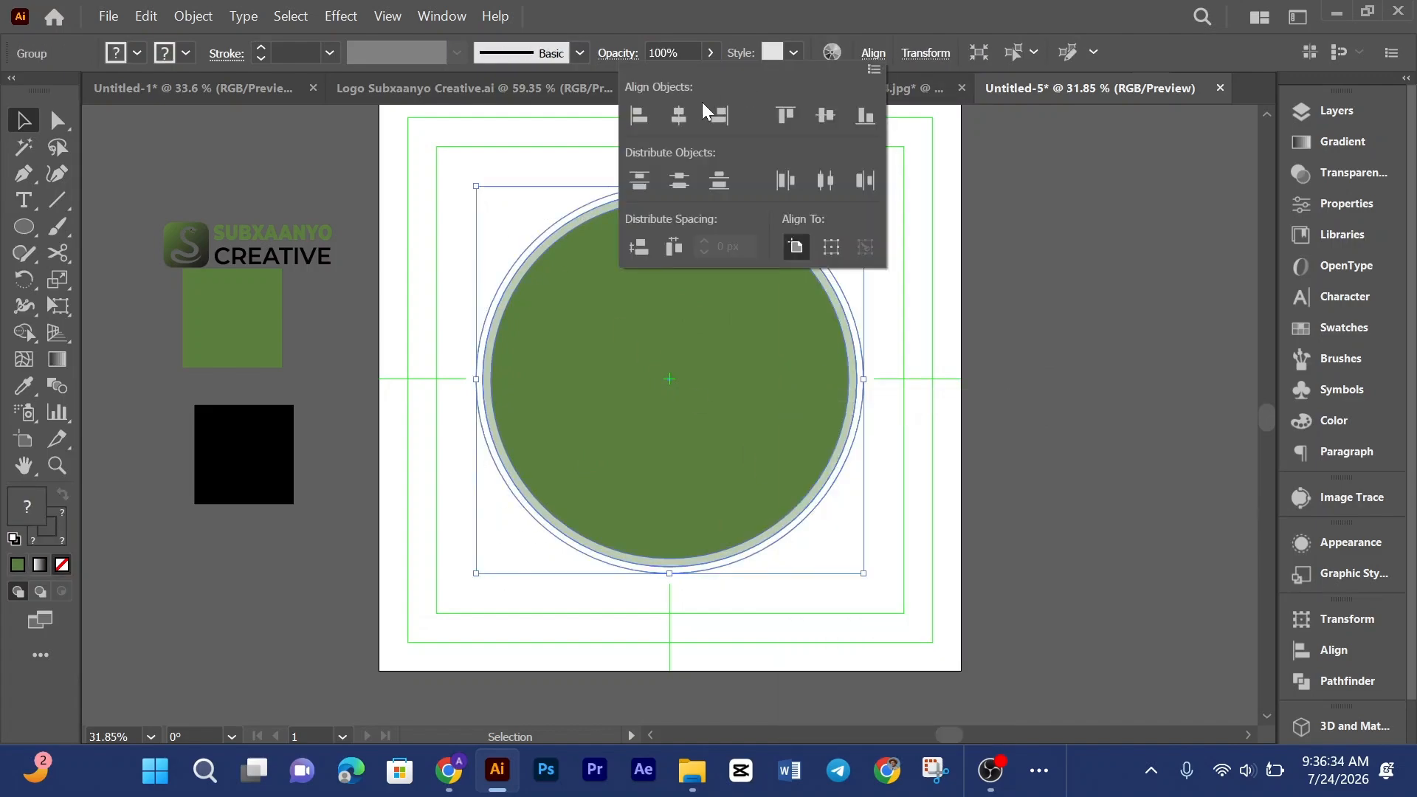
click(929, 395)
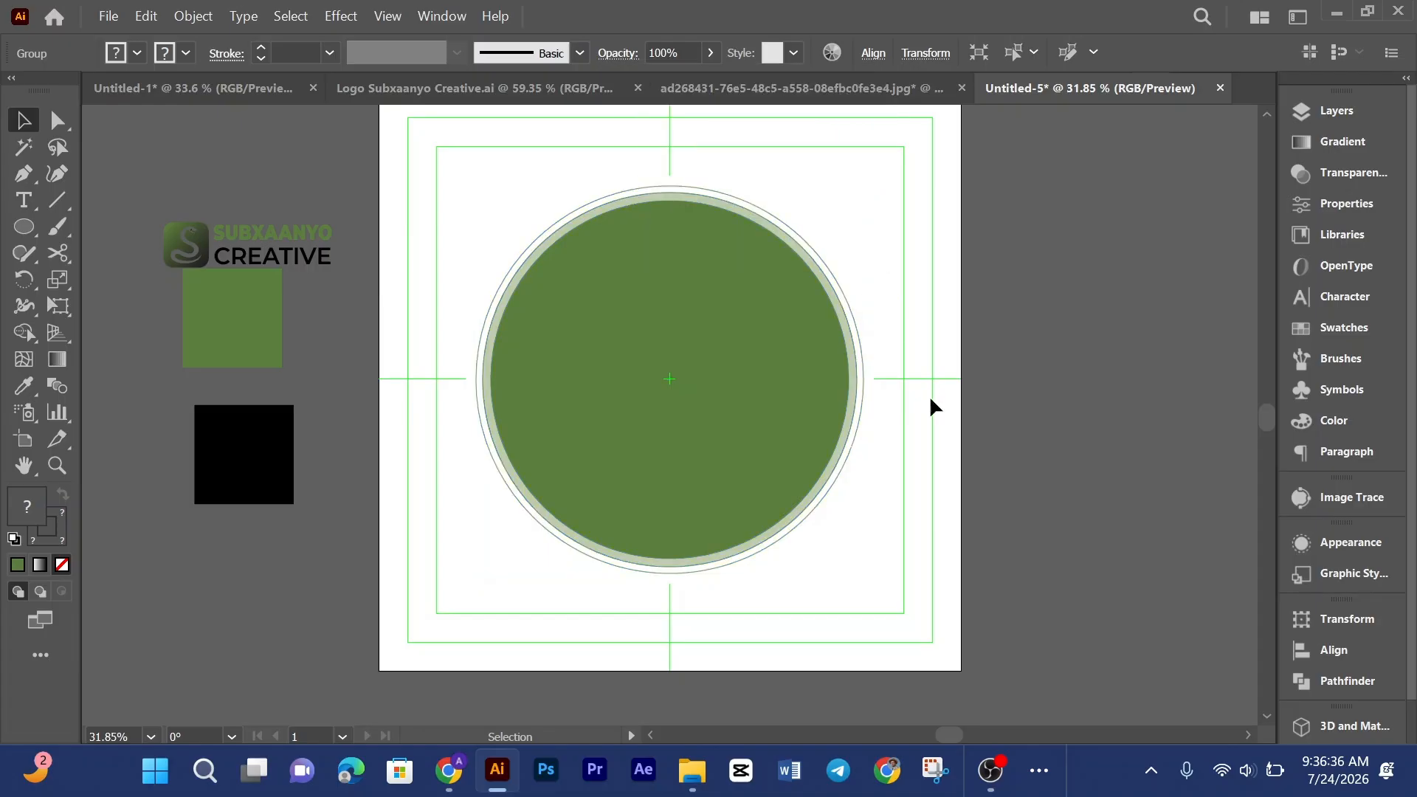
Step: Check the reference design's small circles on the ring again
scroll(928, 396, down, 1)
scroll(928, 396, up, 2)
click(706, 86)
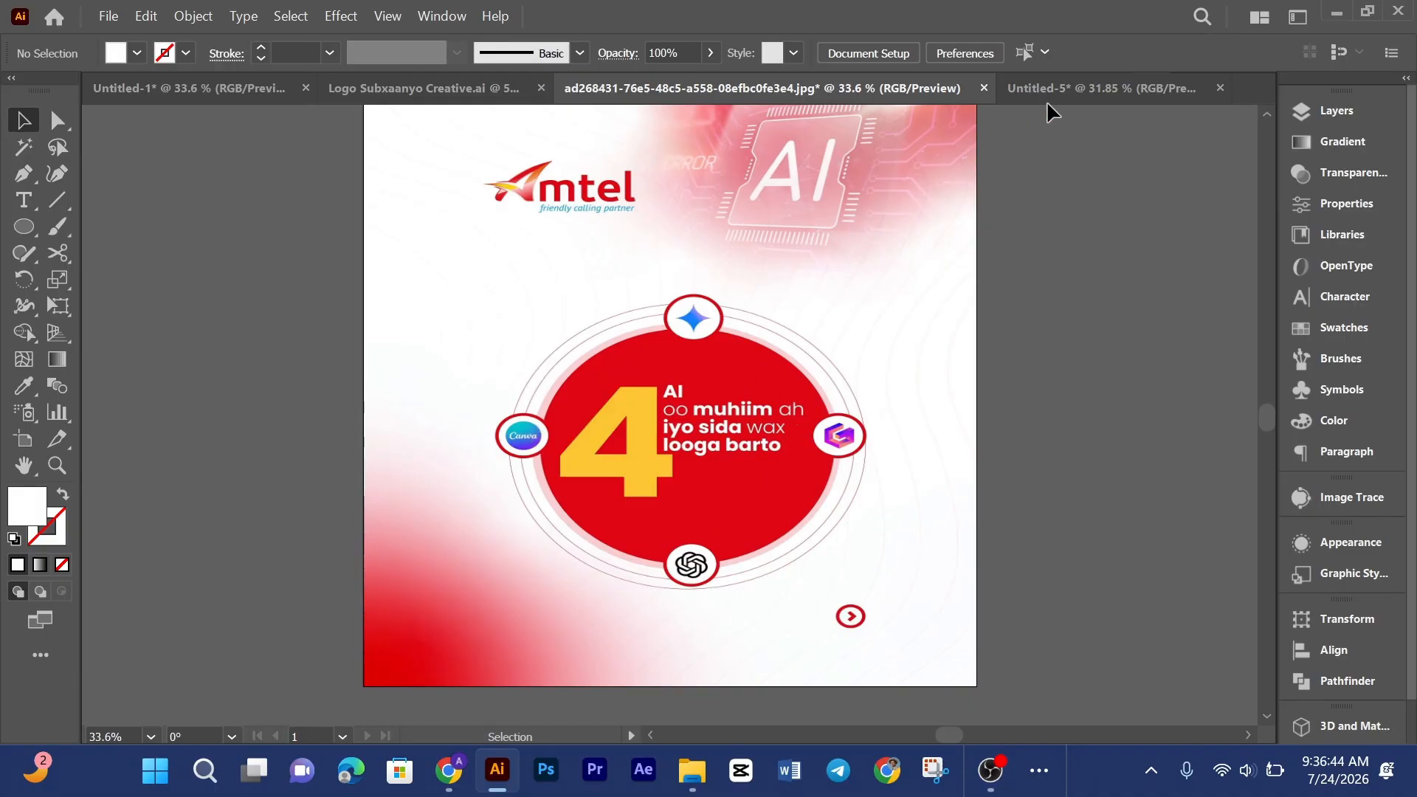
click(1060, 84)
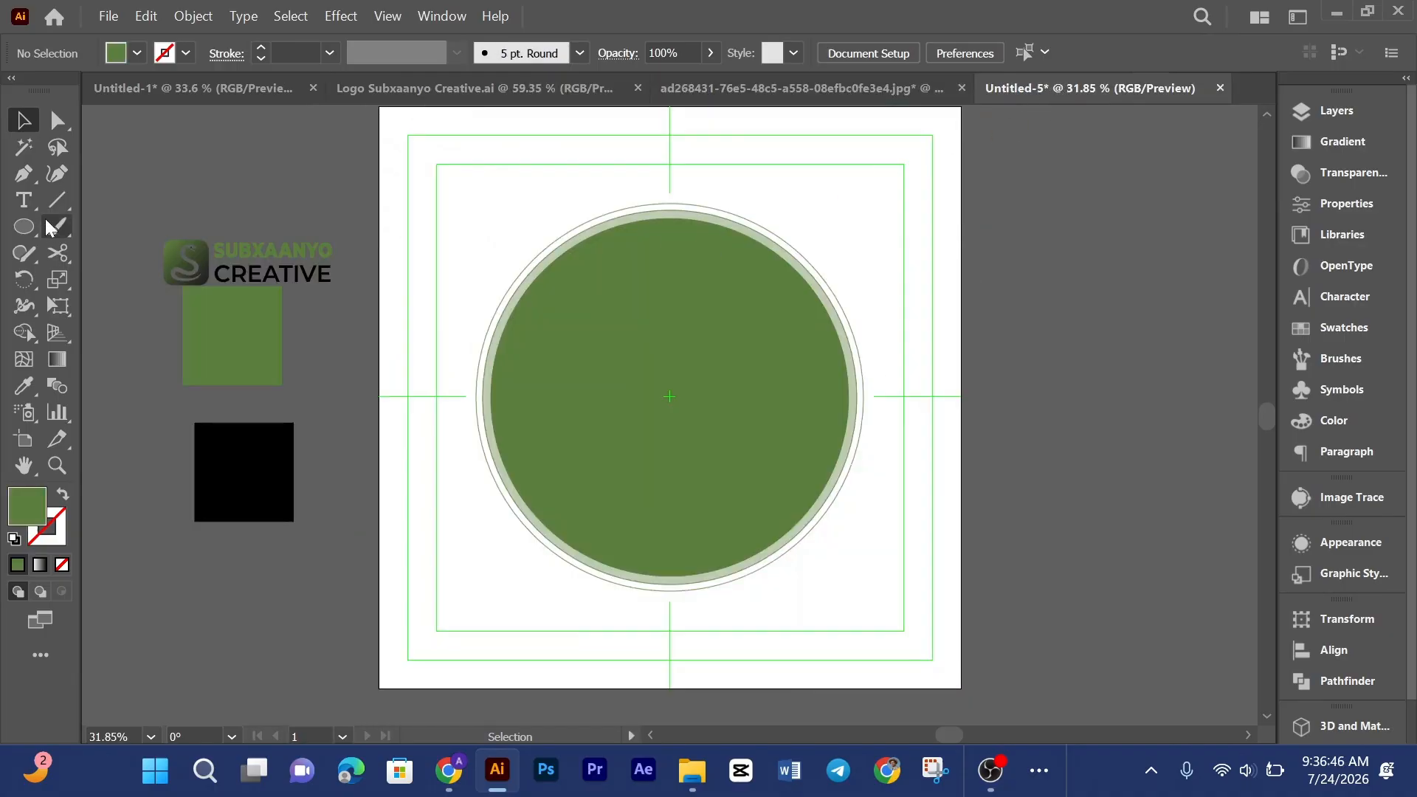
Step: Draw a small circle on the badge's left edge where the ring meets the horizontal guide
click(23, 226)
scroll(974, 442, down, 3)
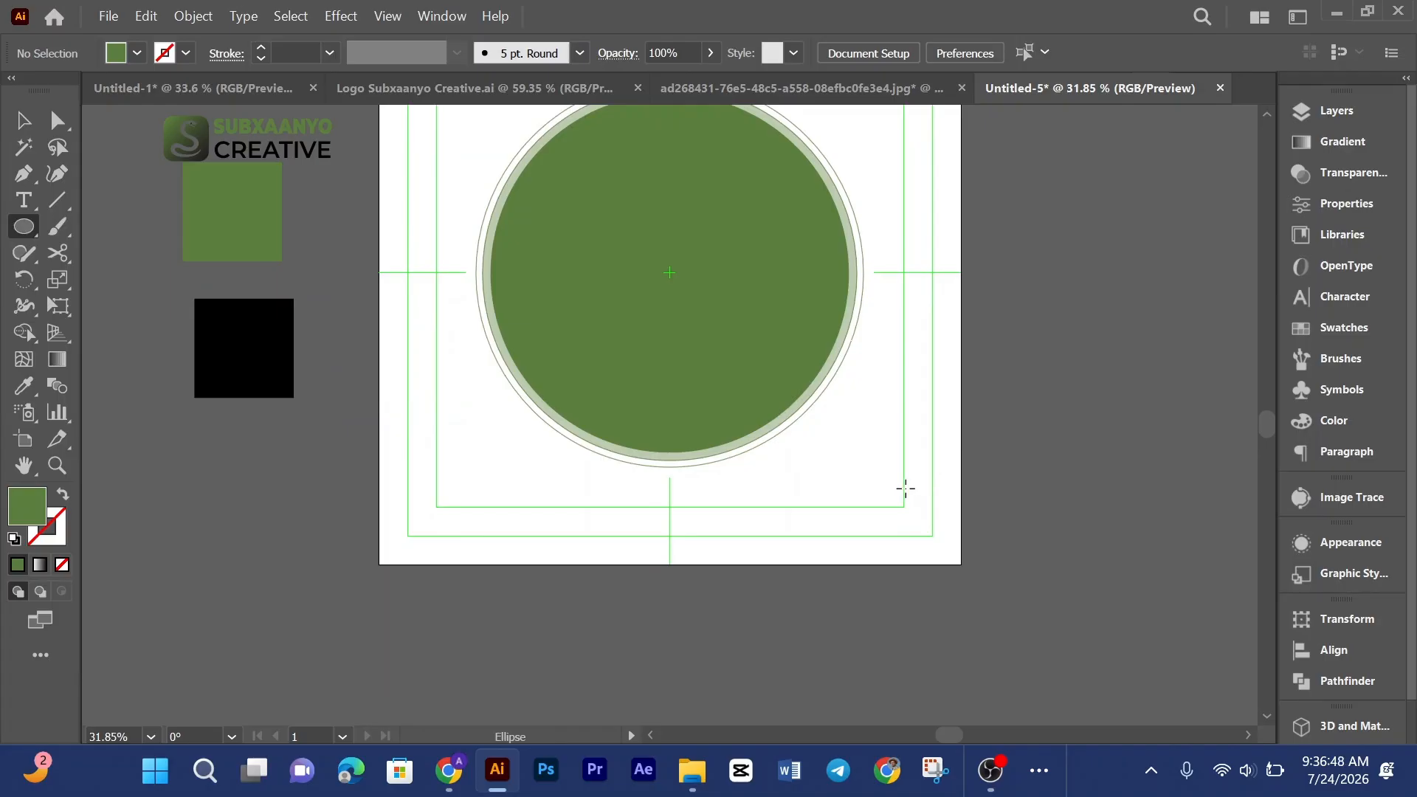
drag(906, 488, 485, 258)
click(24, 121)
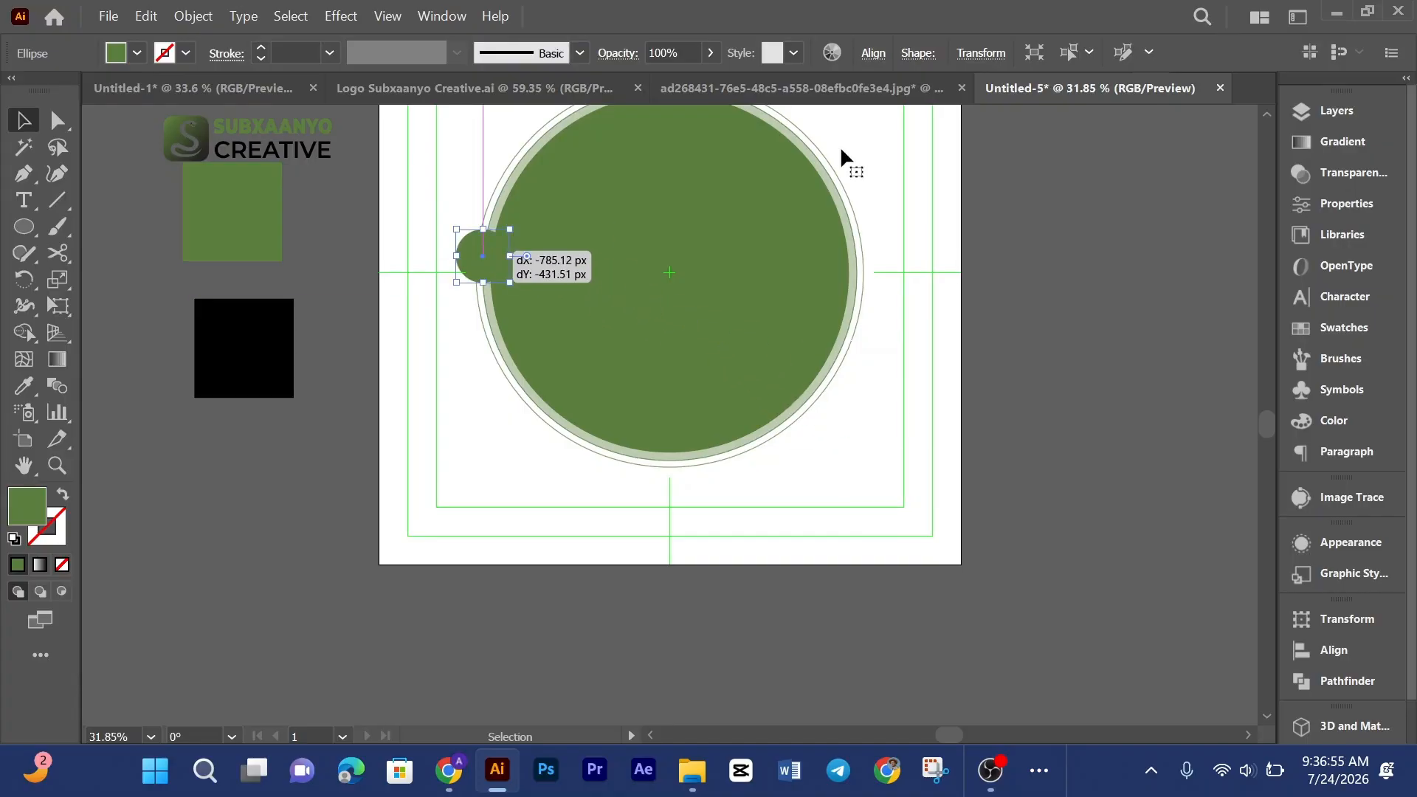
Step: Fill the small circle with the brand green sampled using the Eyedropper
click(853, 88)
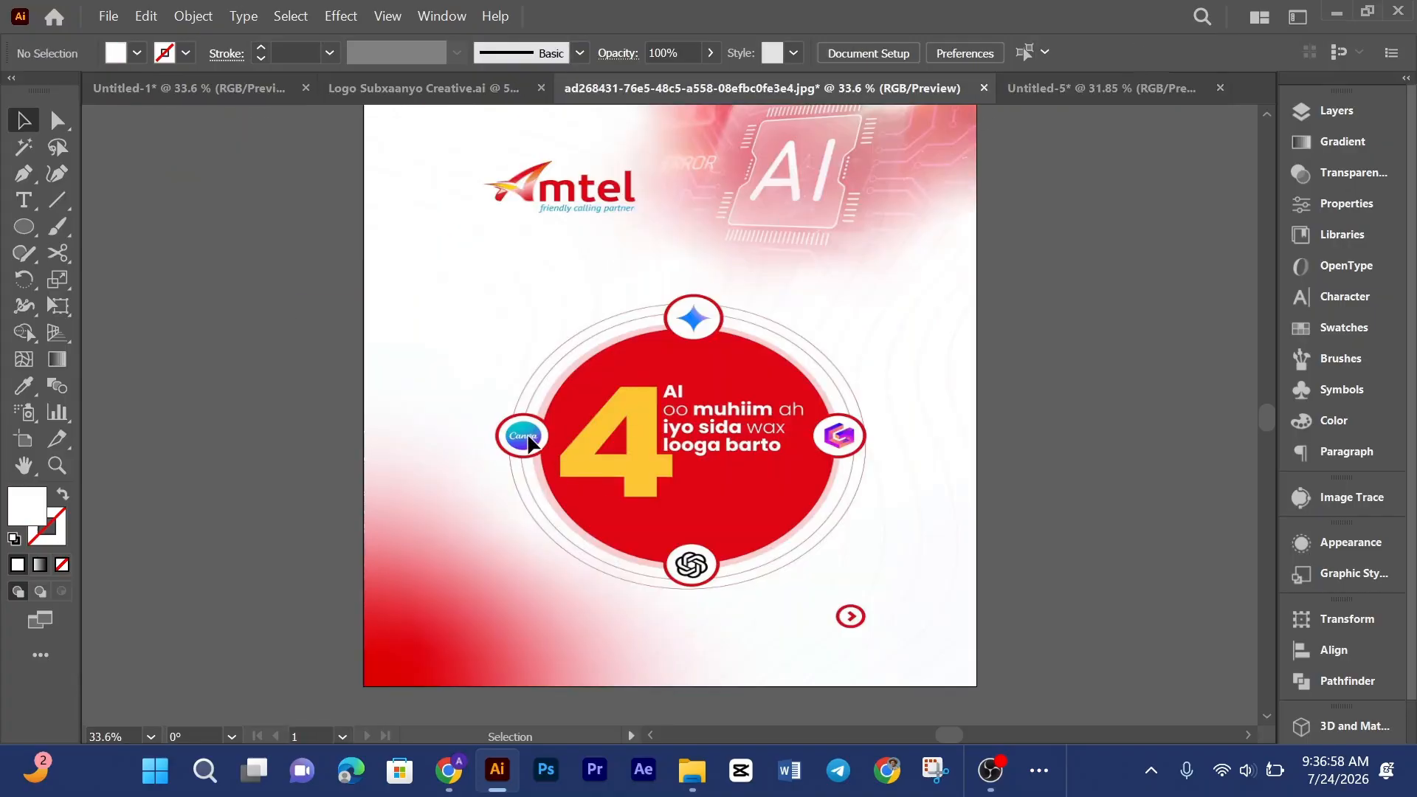
click(1096, 83)
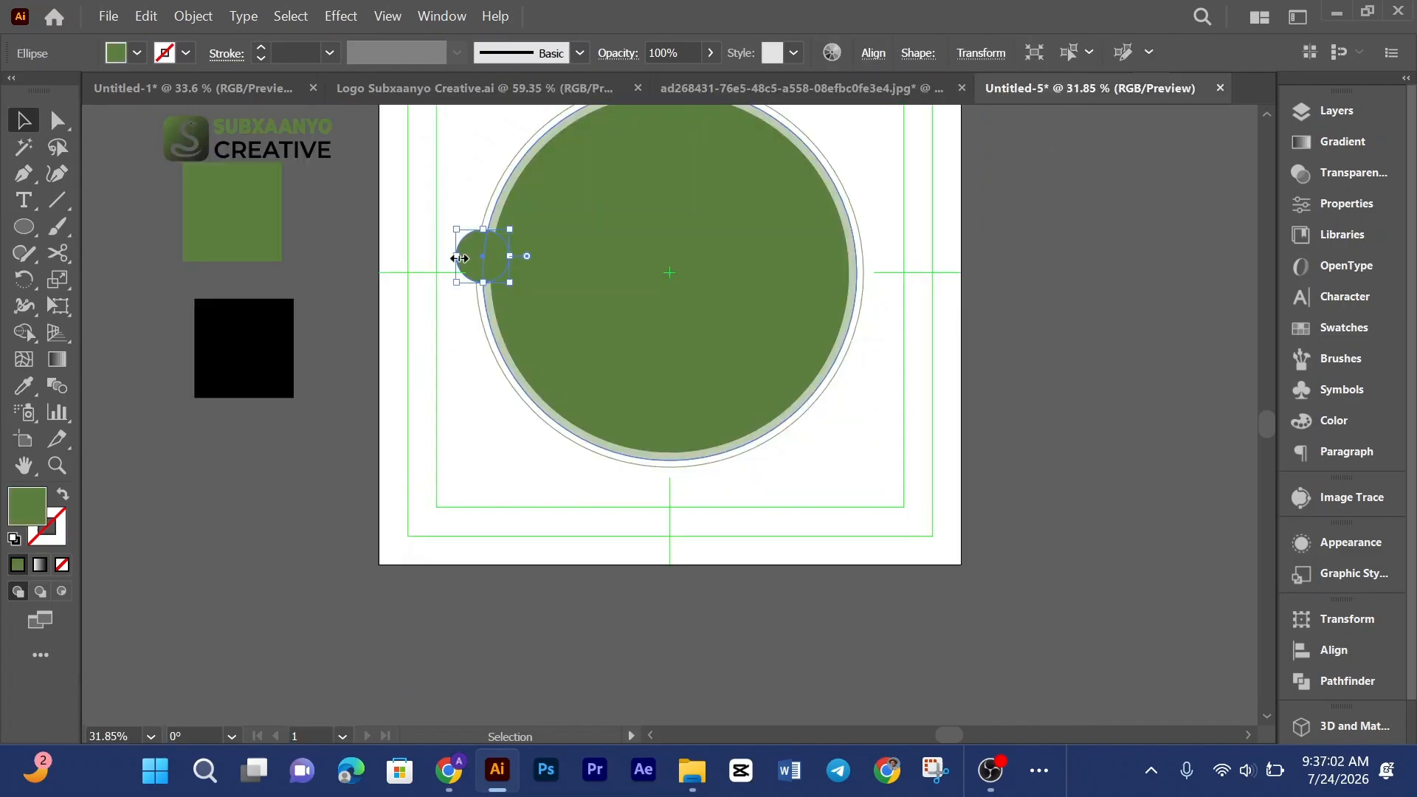
key(i)
click(436, 206)
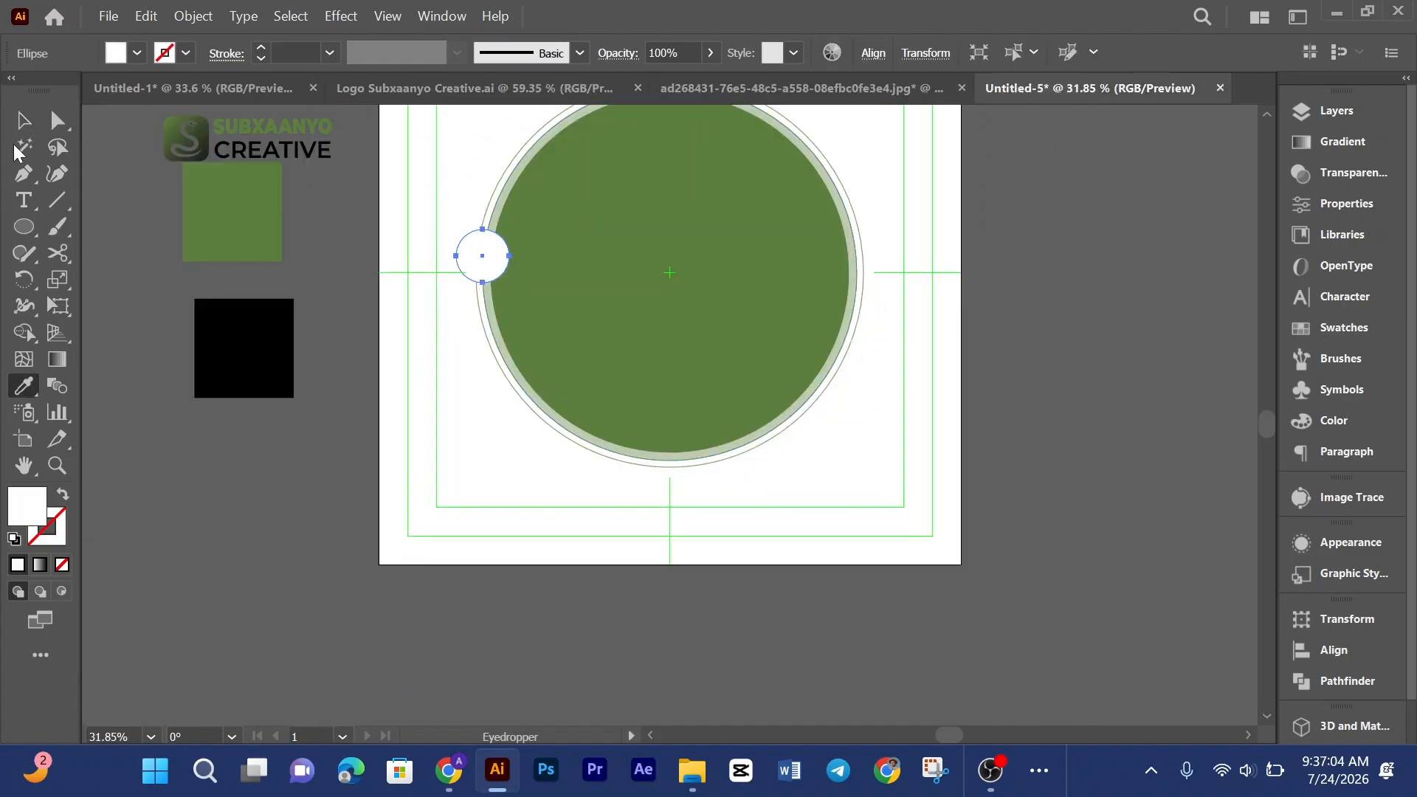
key(v)
click(506, 484)
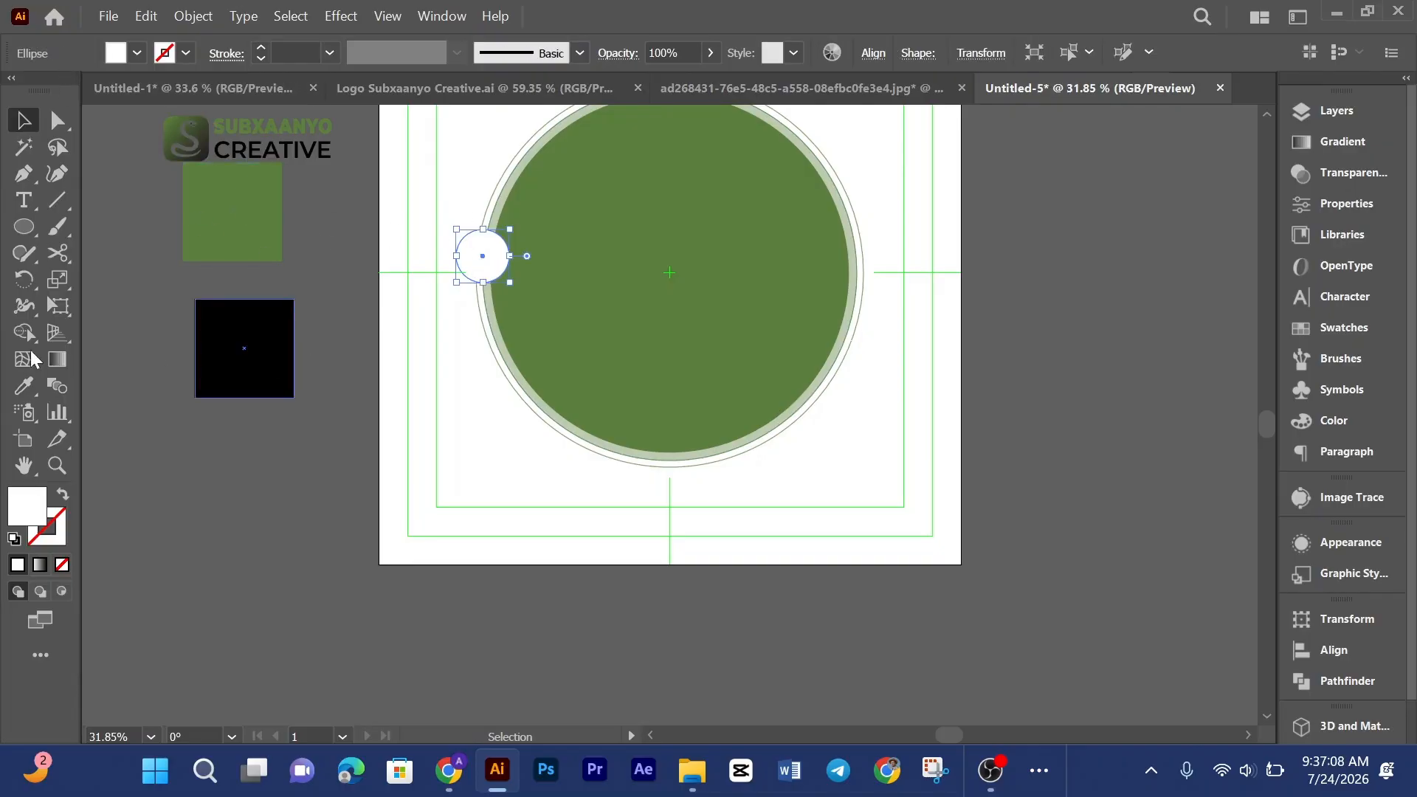
click(25, 386)
click(236, 191)
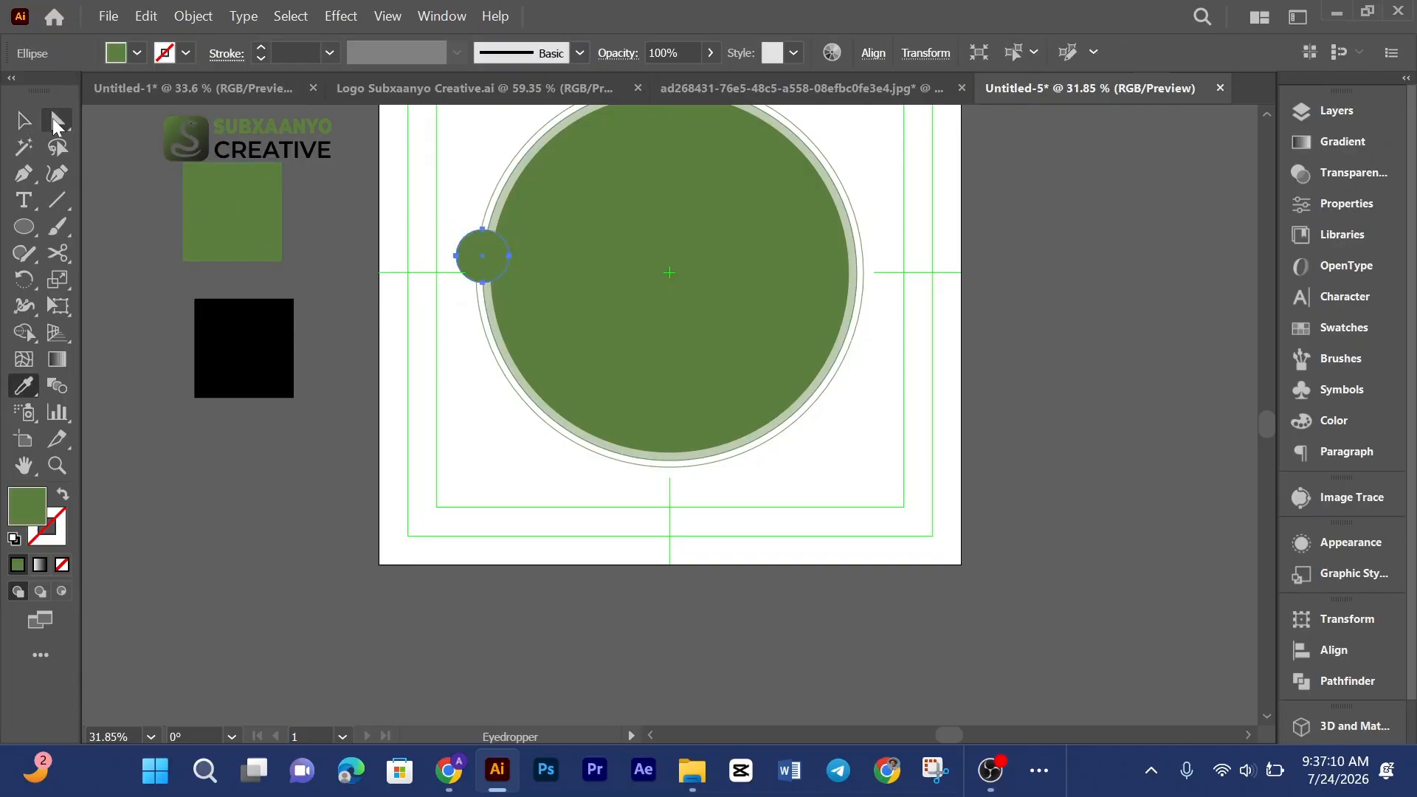
click(30, 118)
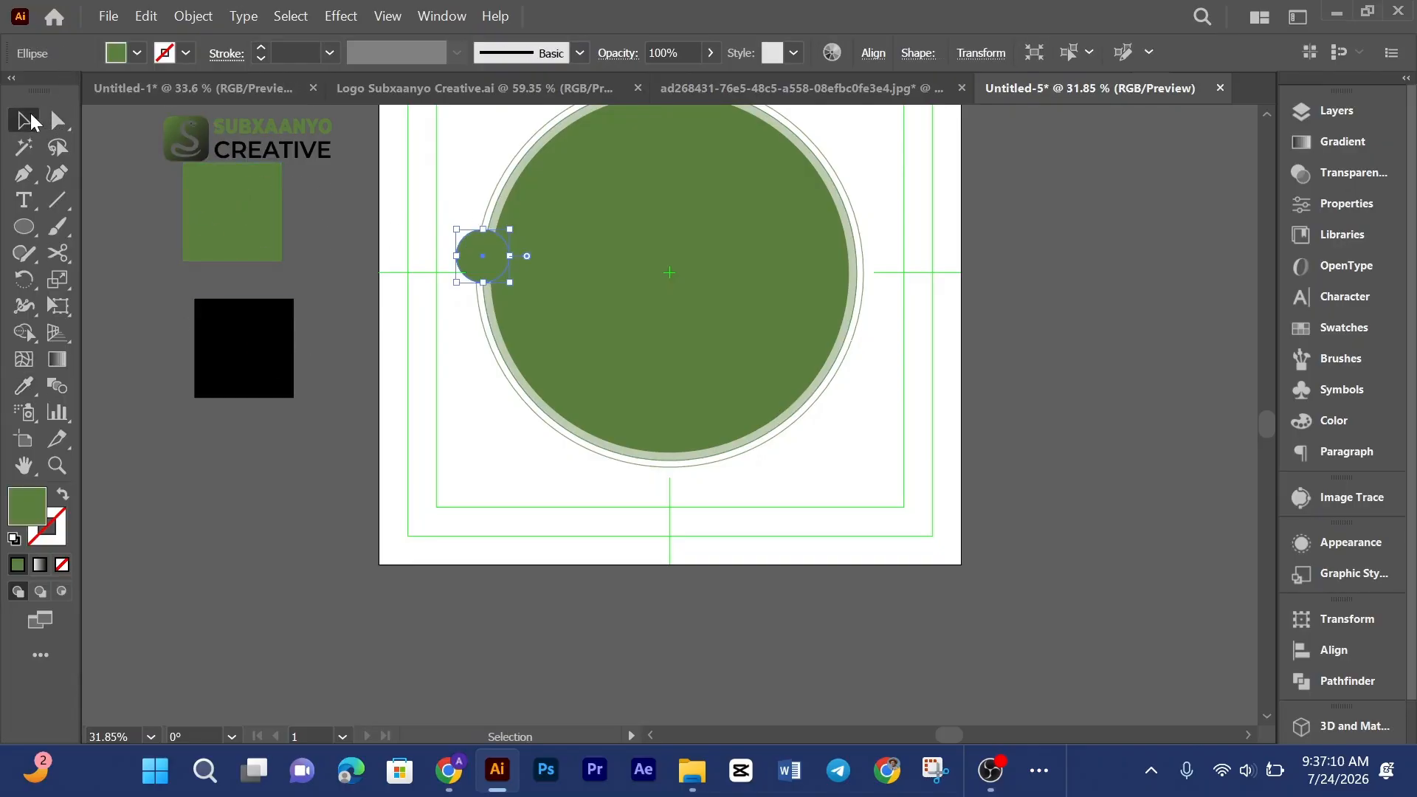
Step: Turn the small circle's green into a 7 pt stroke and give it a light grey fill
click(65, 494)
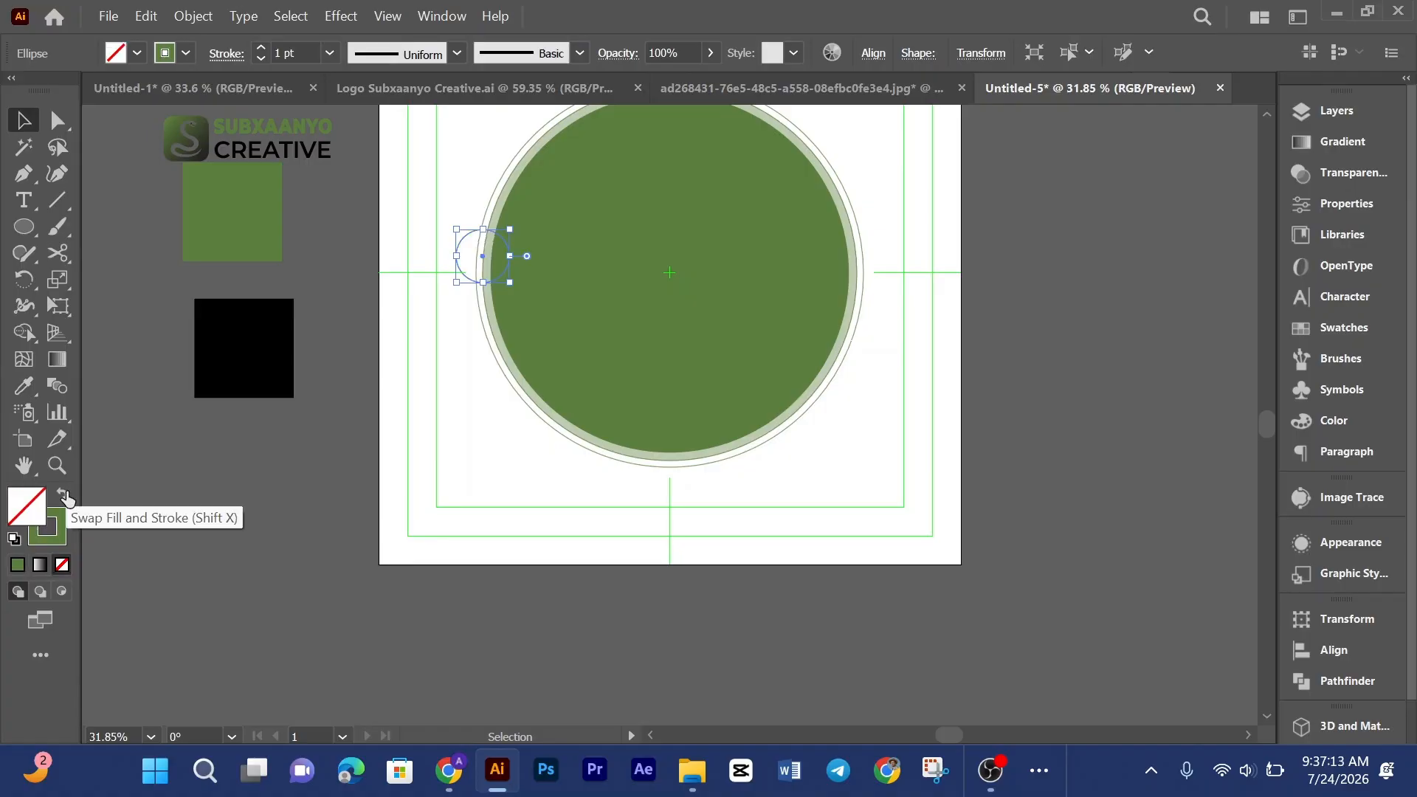
click(260, 50)
click(260, 51)
click(260, 50)
click(260, 51)
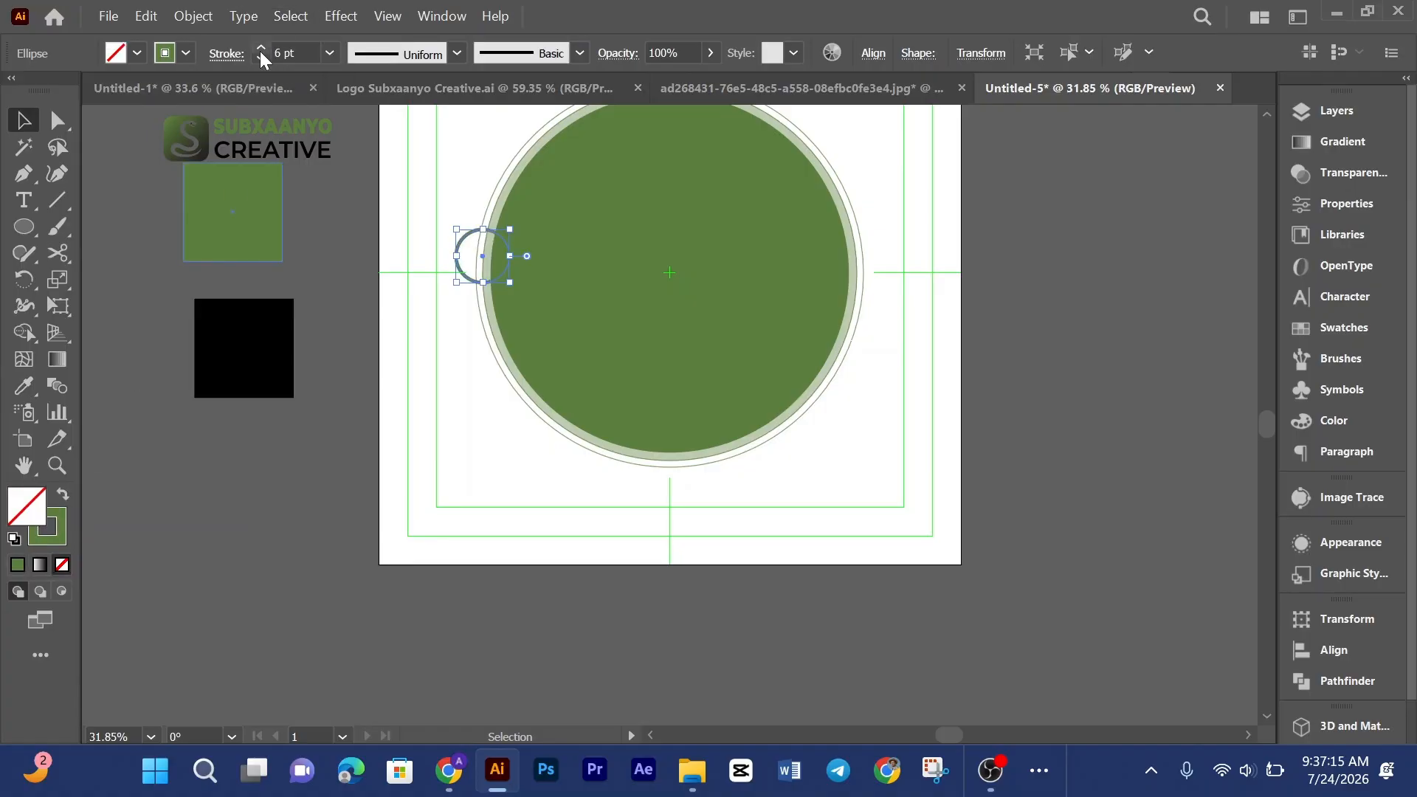
click(122, 56)
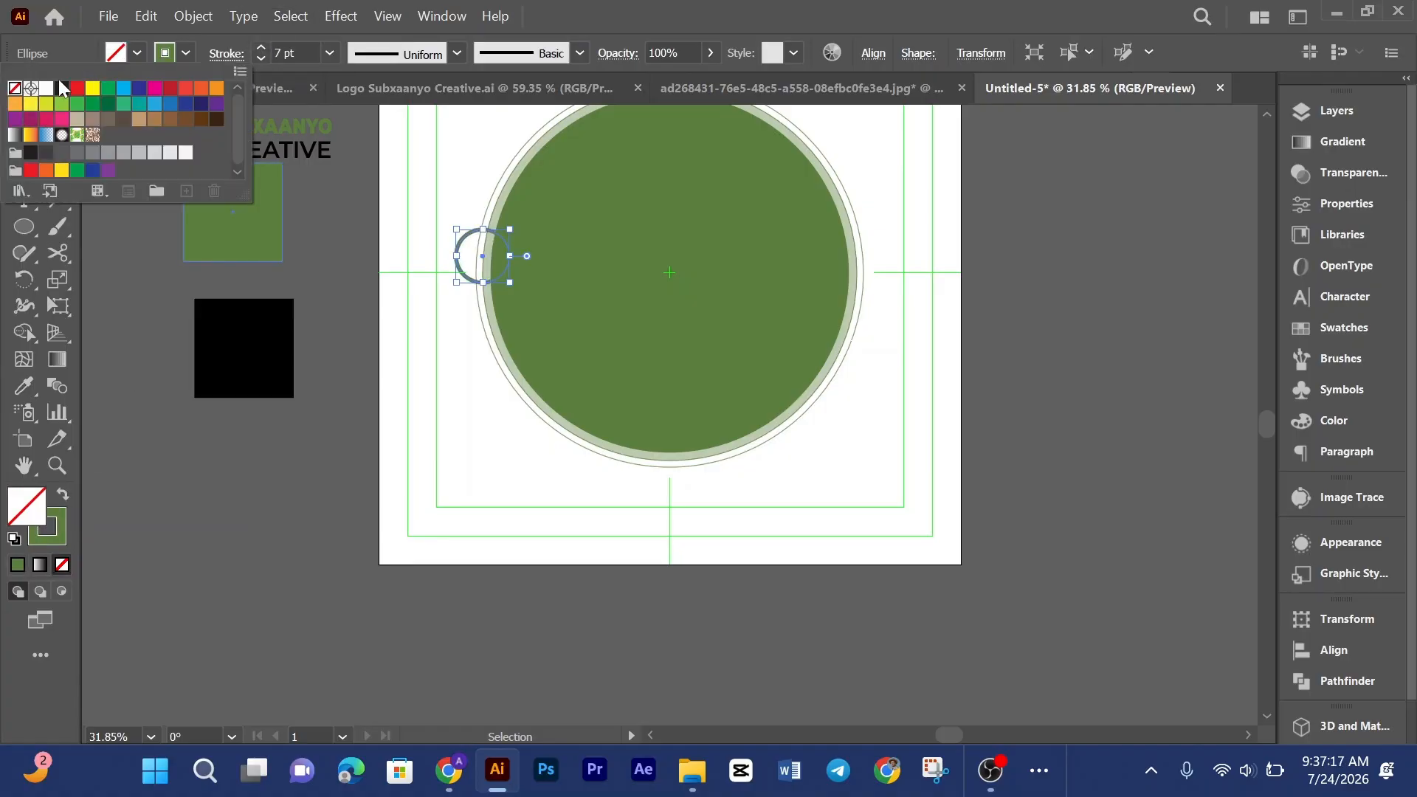
click(186, 153)
click(561, 521)
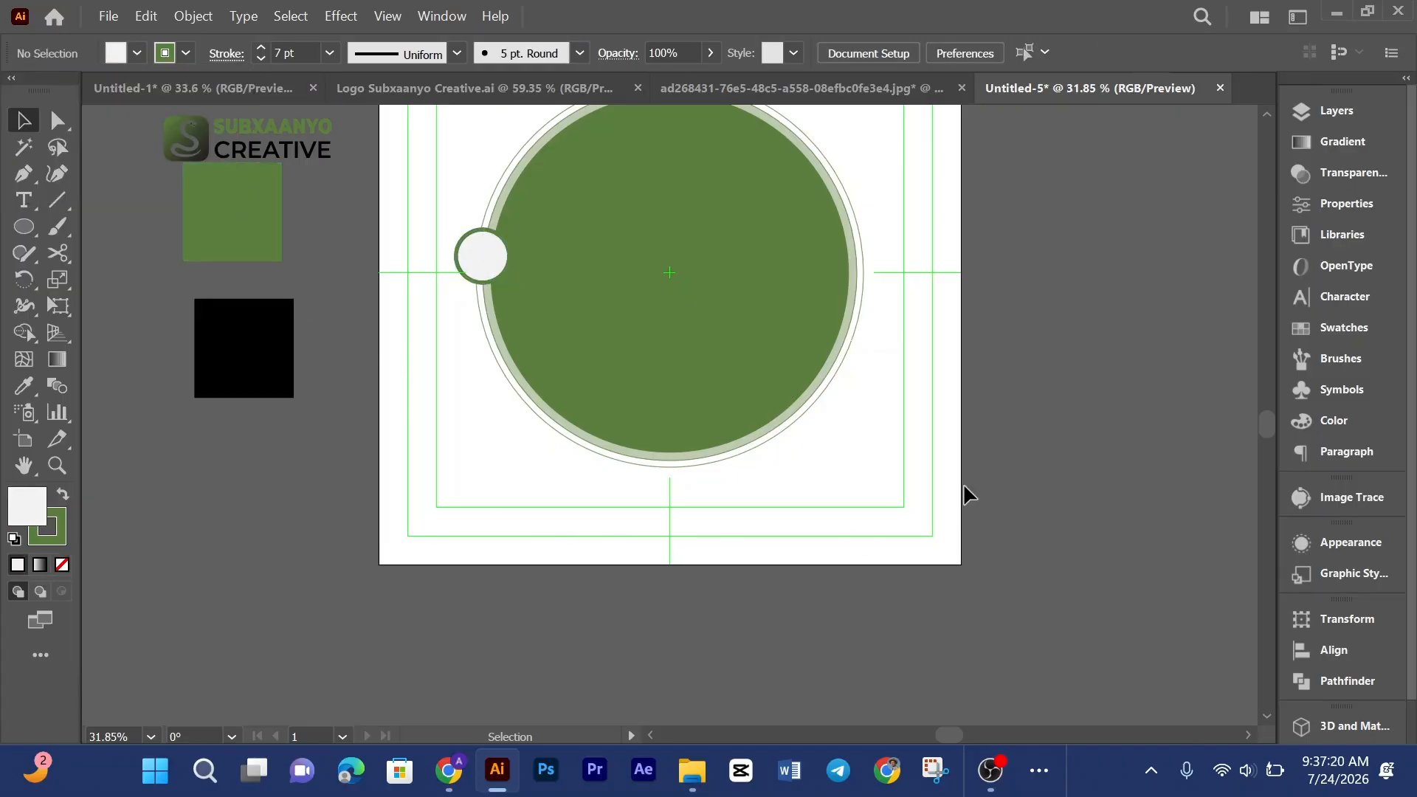
Step: Compare the badge with the reference design's circle layout
scroll(964, 333, up, 3)
click(785, 87)
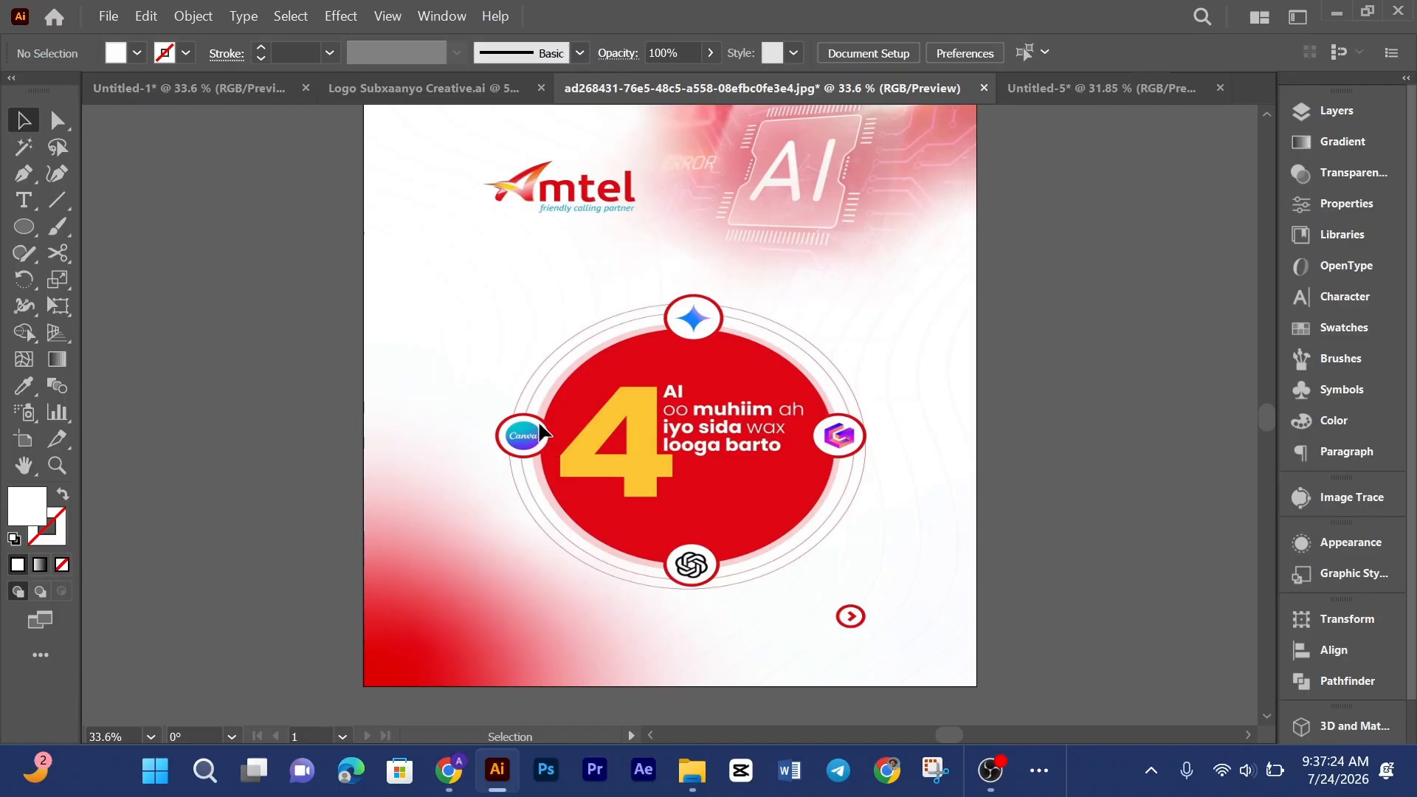
click(1050, 85)
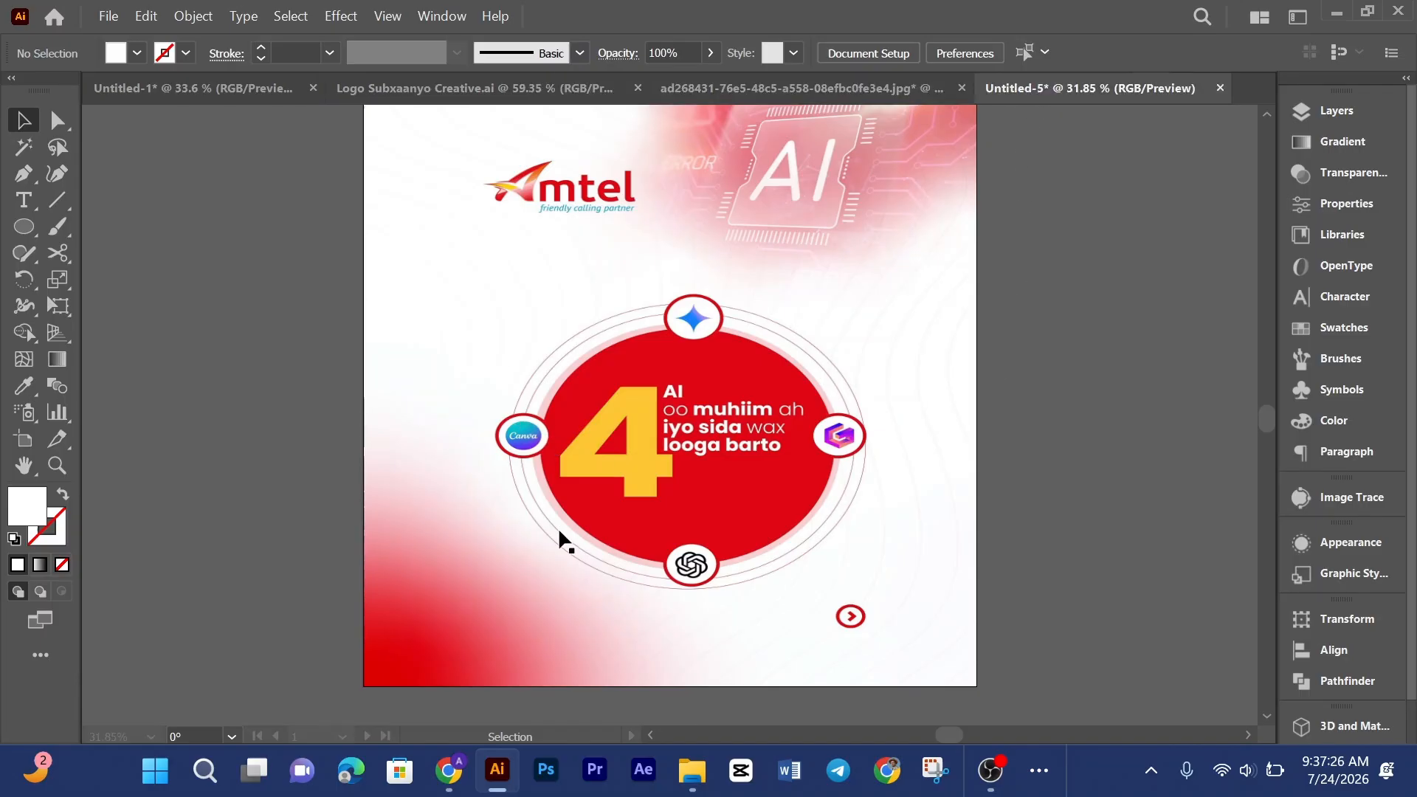
Step: Enlarge the badge's circle group slightly and set the small circle back on the ring's left edge at the guide
click(489, 354)
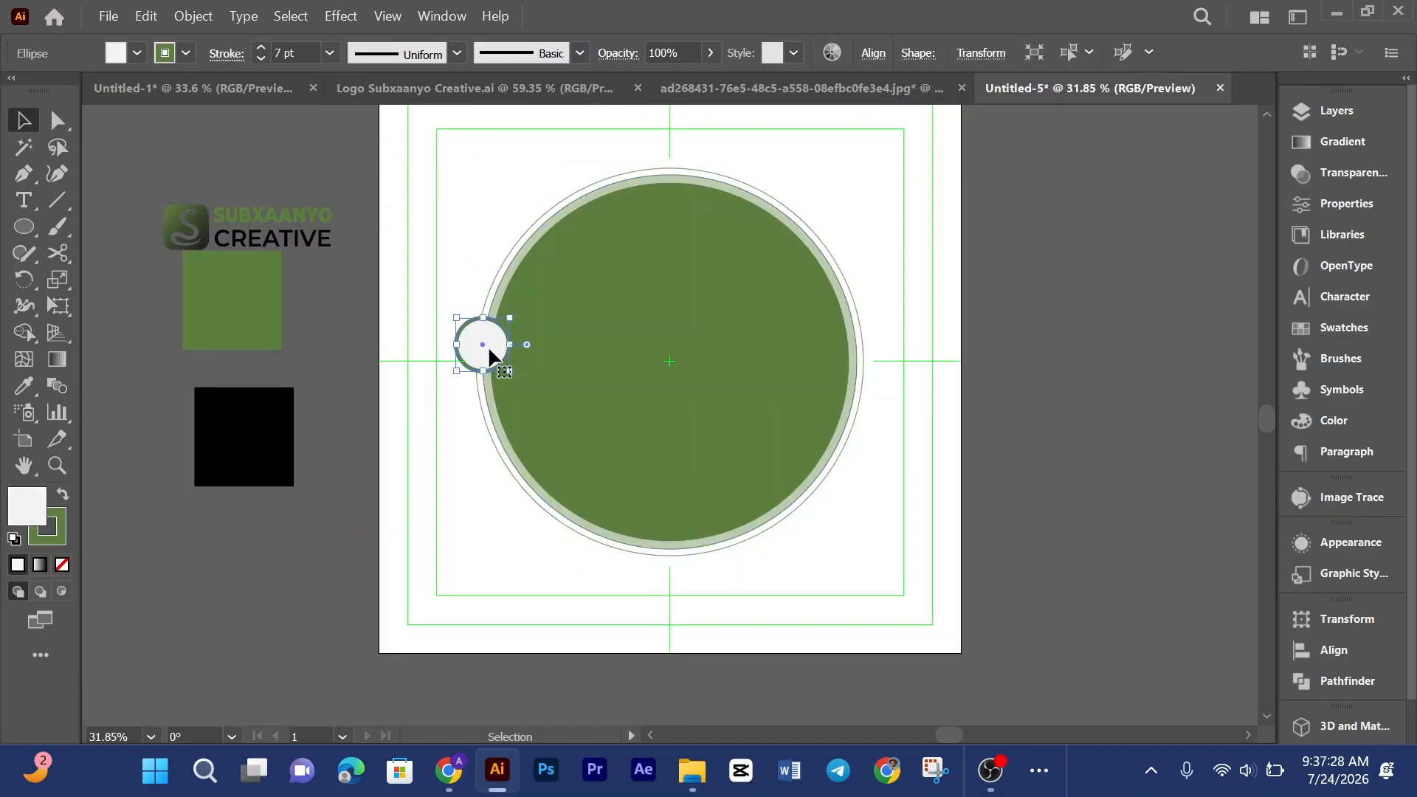
drag(475, 344, 217, 507)
drag(415, 362, 932, 570)
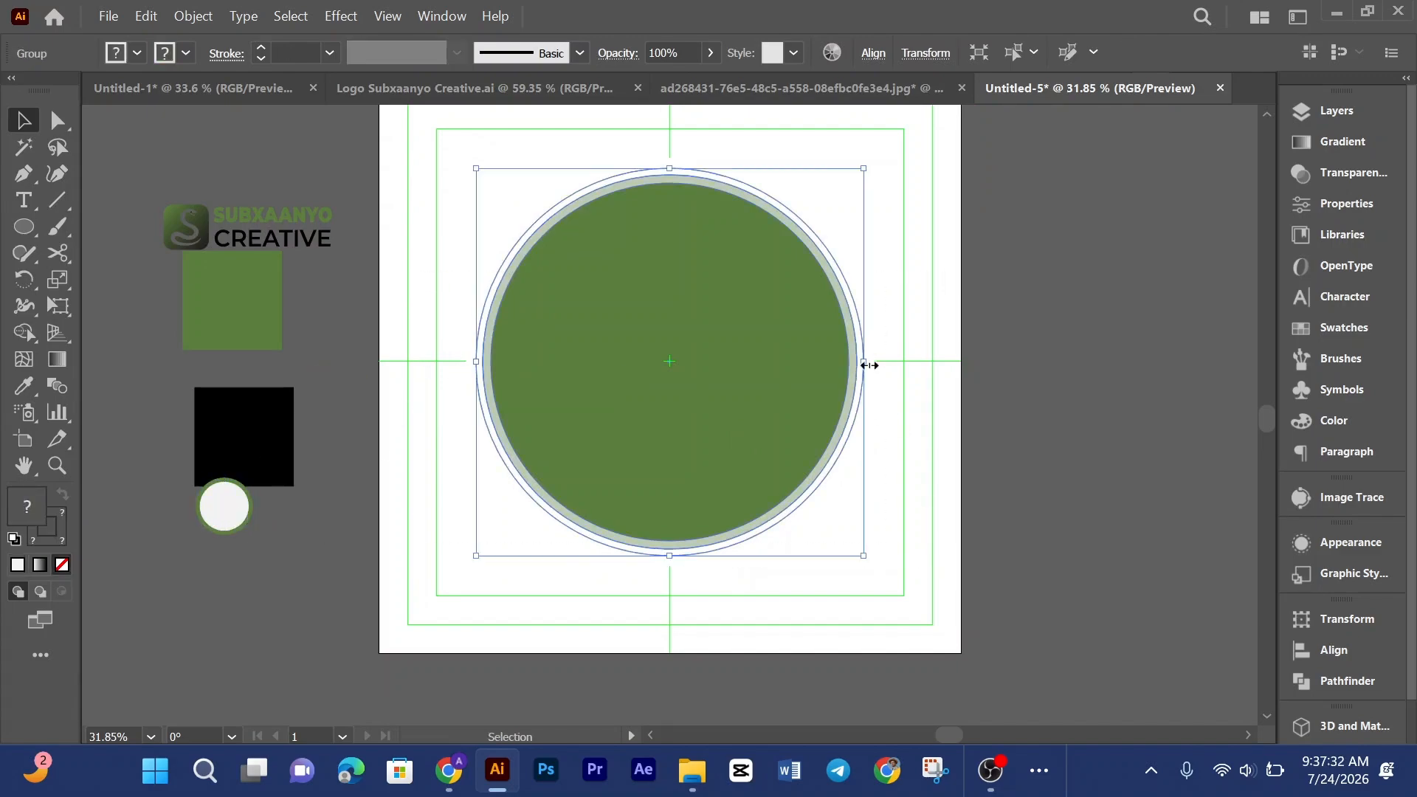
drag(869, 365, 877, 371)
click(1073, 312)
click(797, 353)
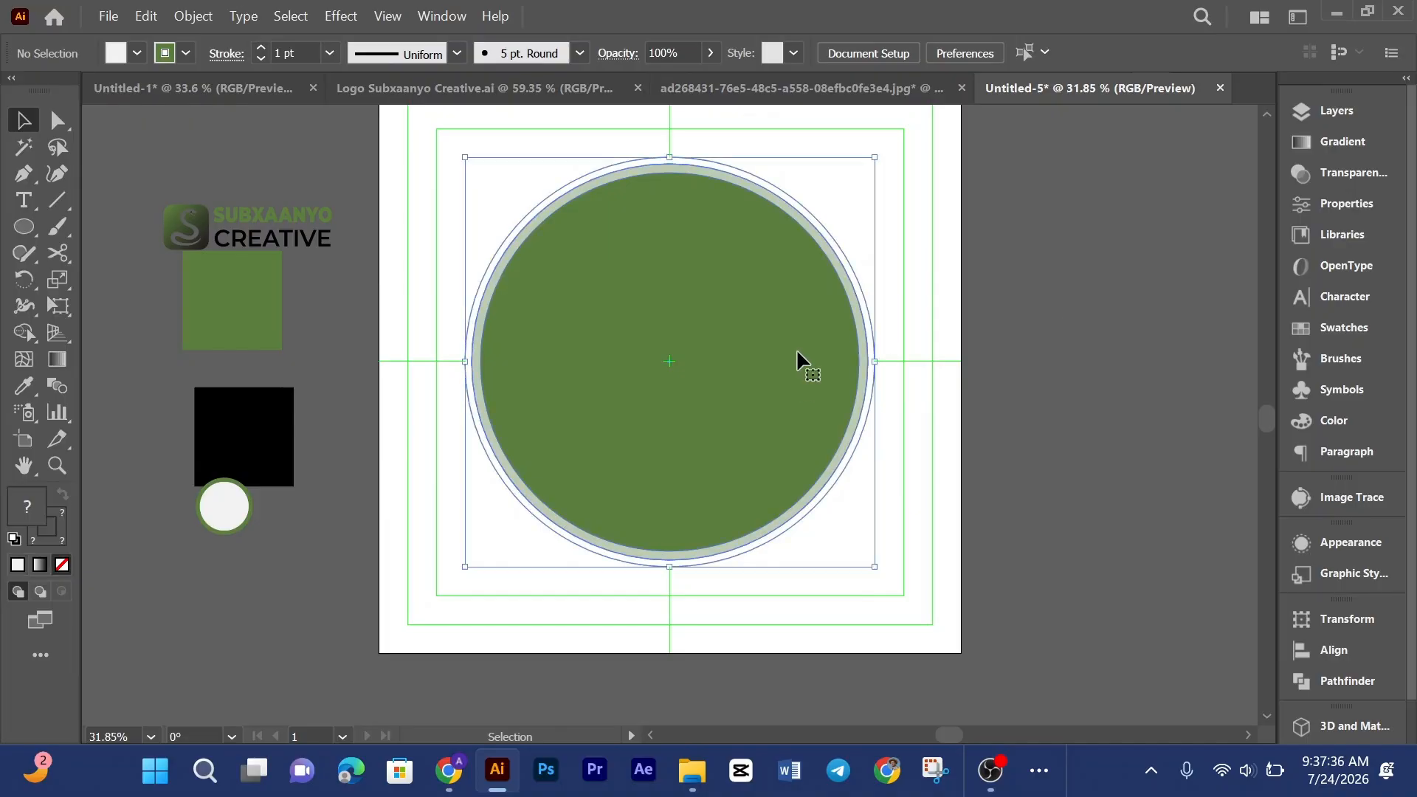
click(871, 56)
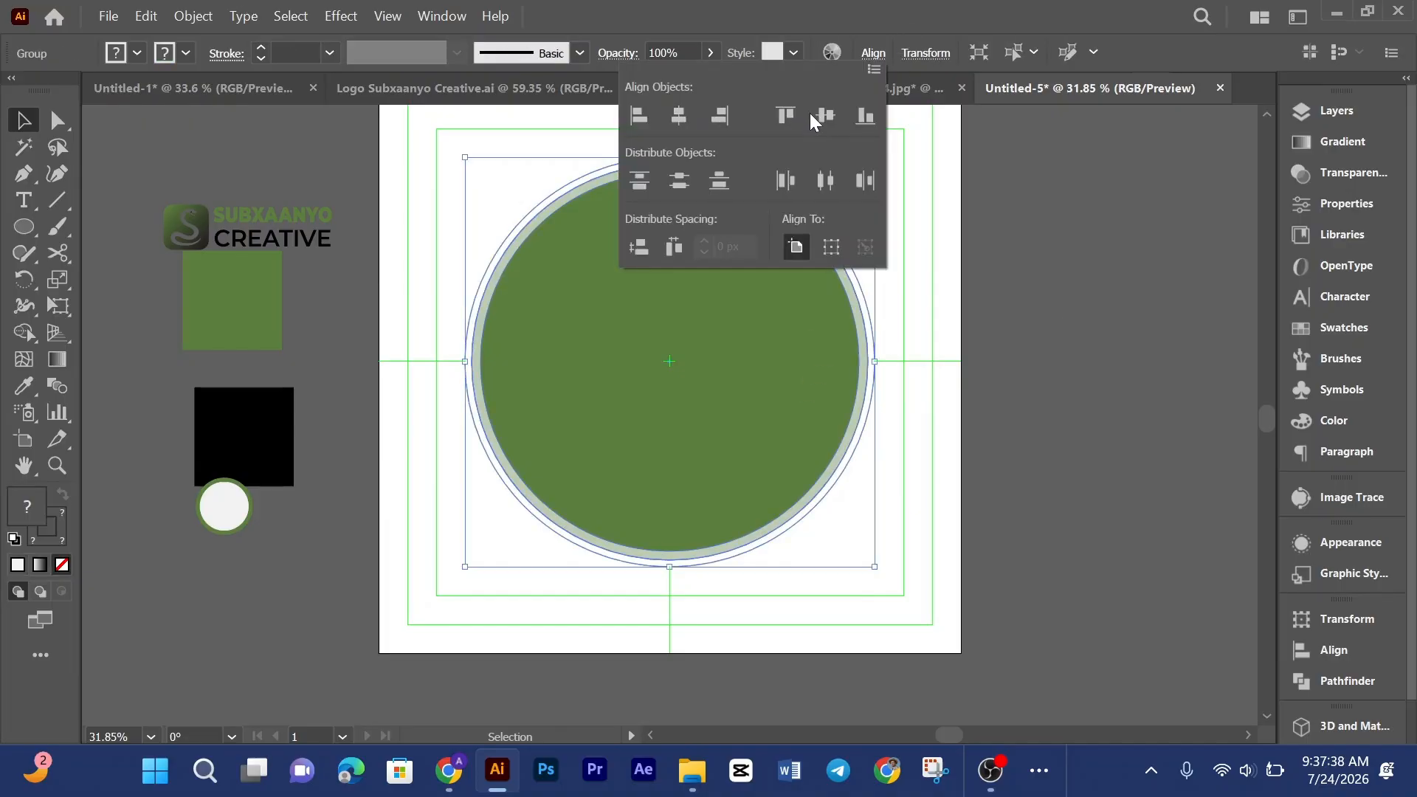
click(956, 405)
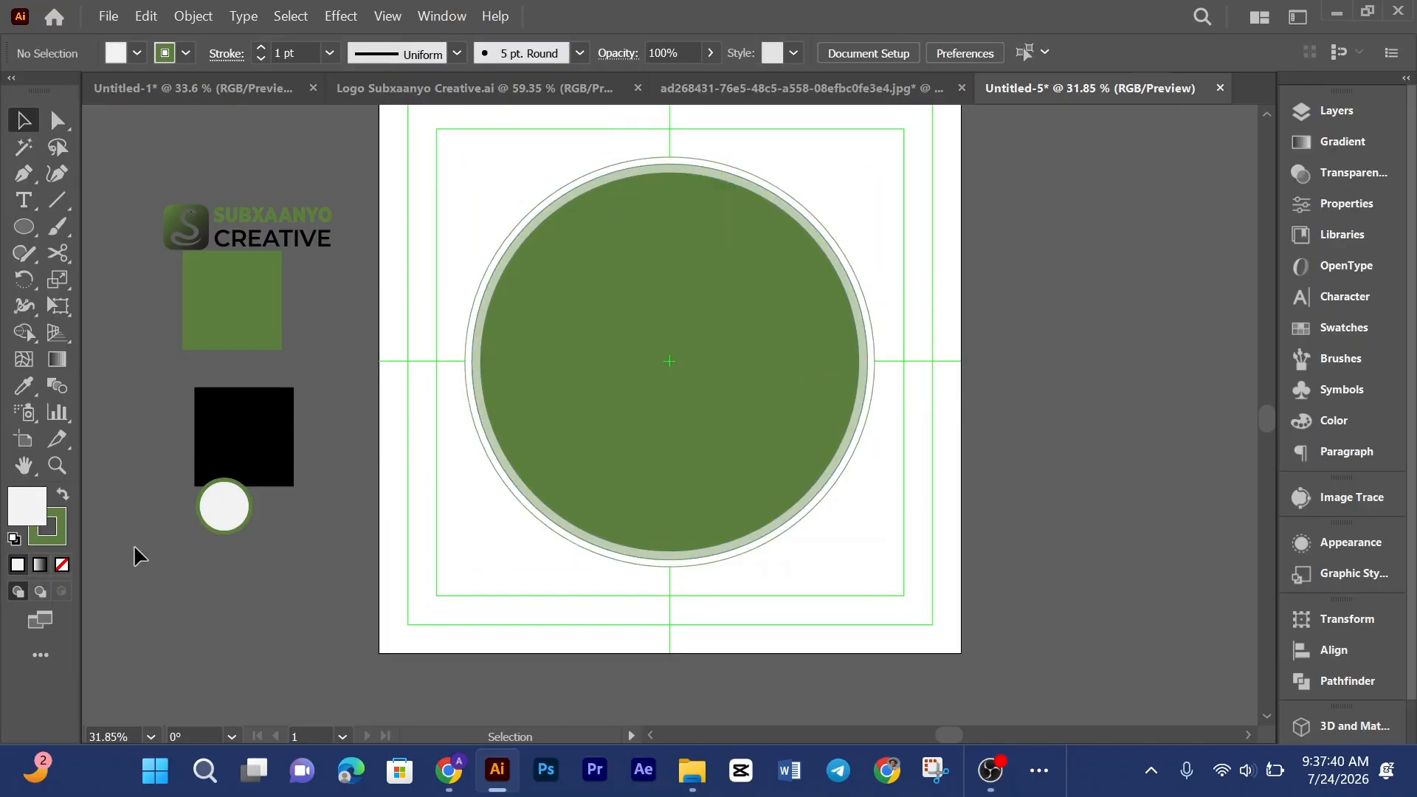
drag(224, 511, 468, 368)
click(419, 466)
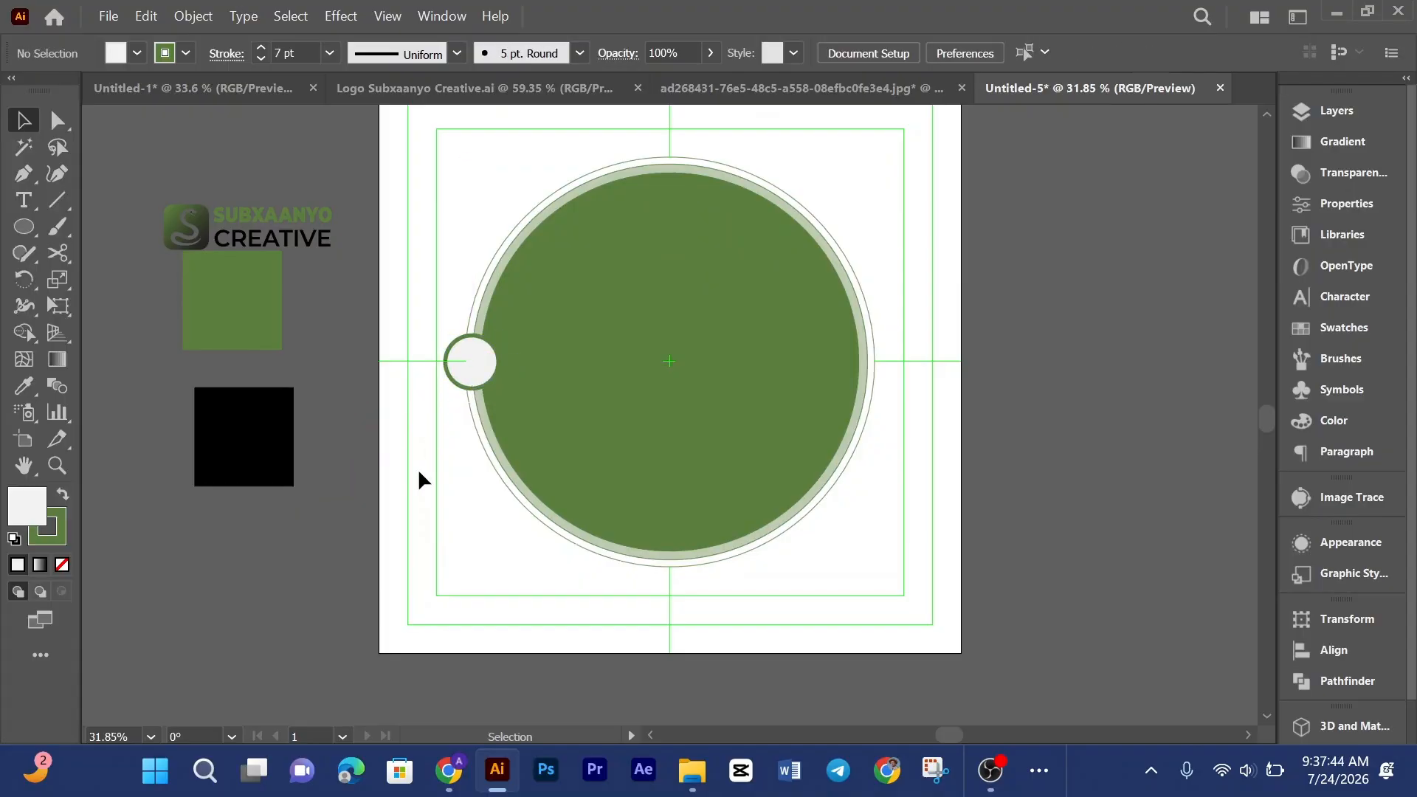
Step: Copy the small circle to the top, right and bottom points where the ring meets the guides
key(ctrl+shift+Tab)
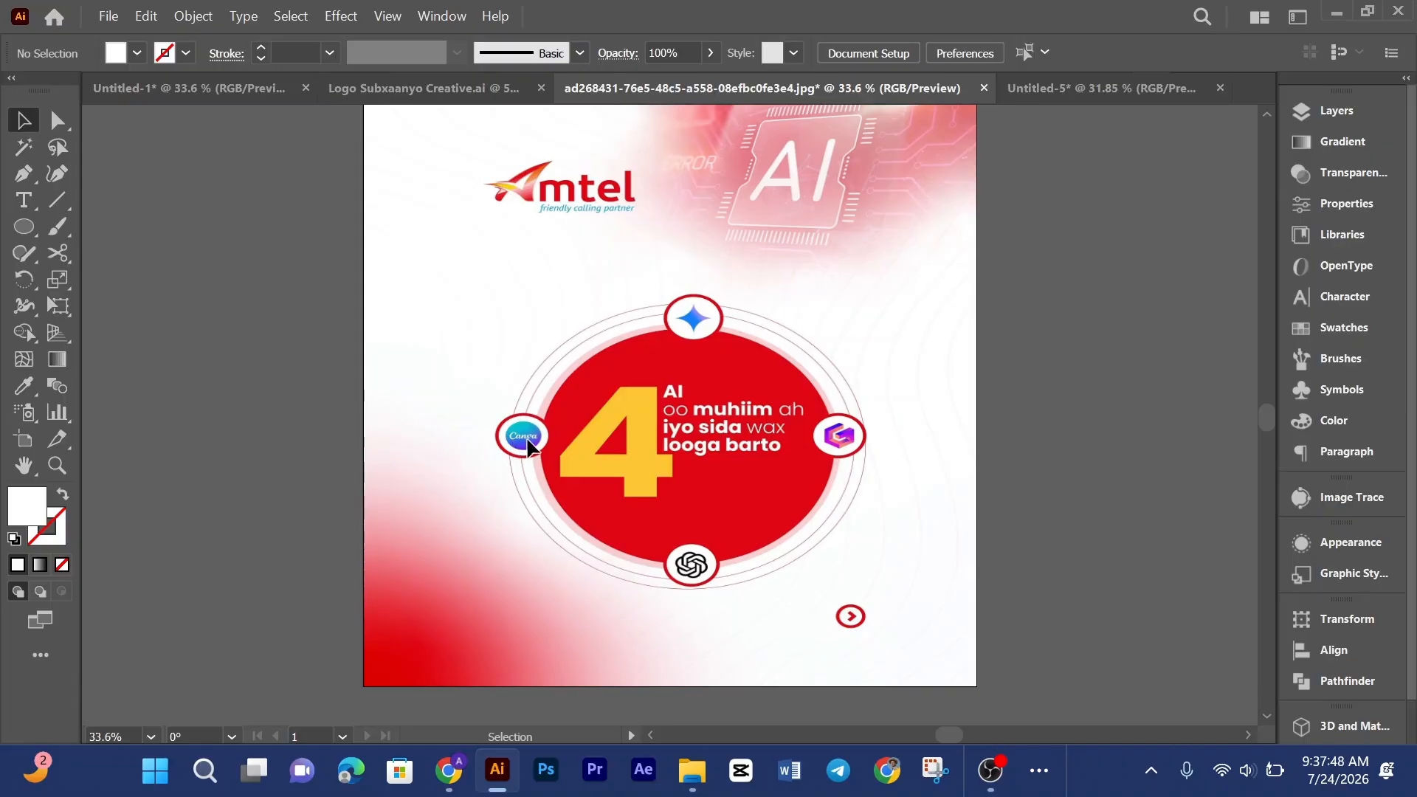
click(1035, 90)
click(469, 363)
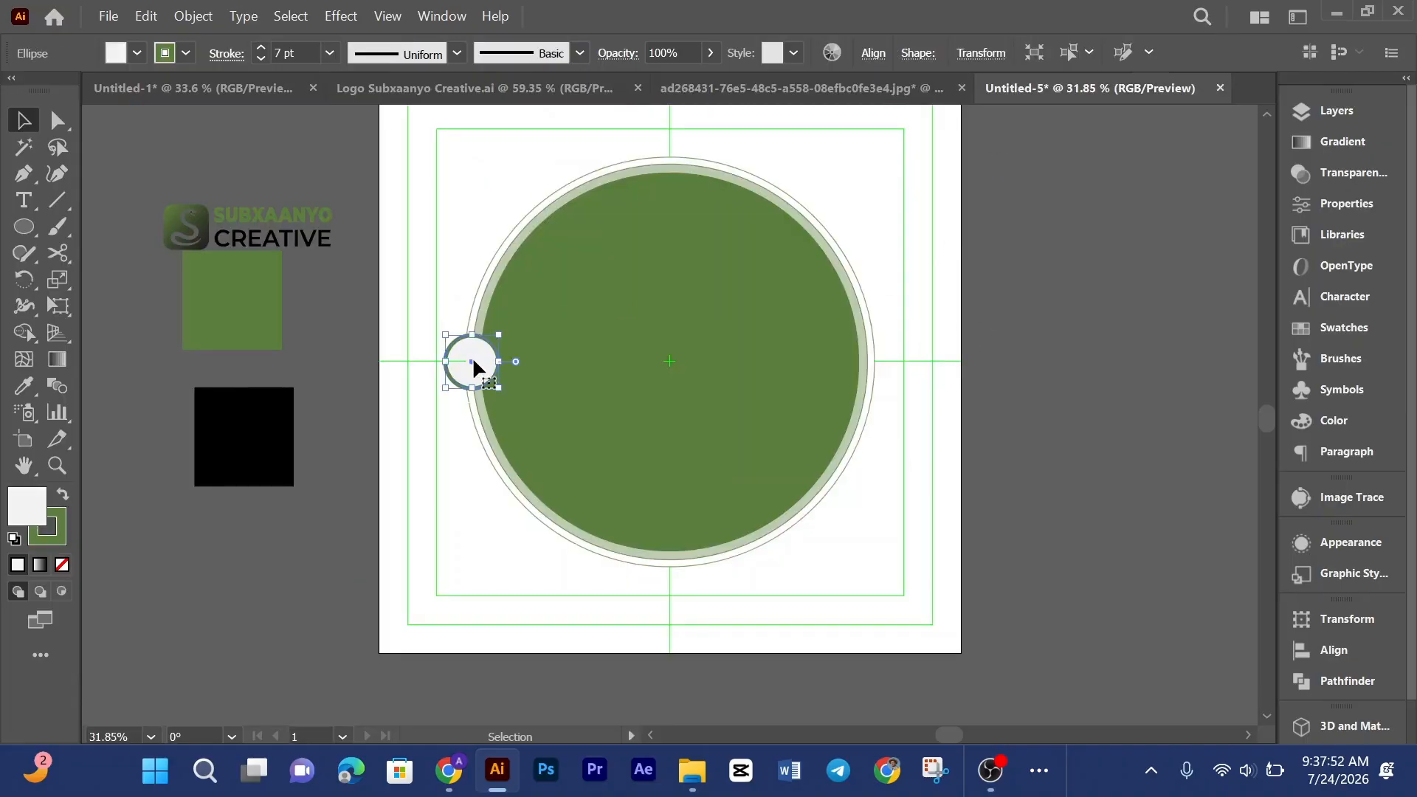
drag(473, 360, 670, 154)
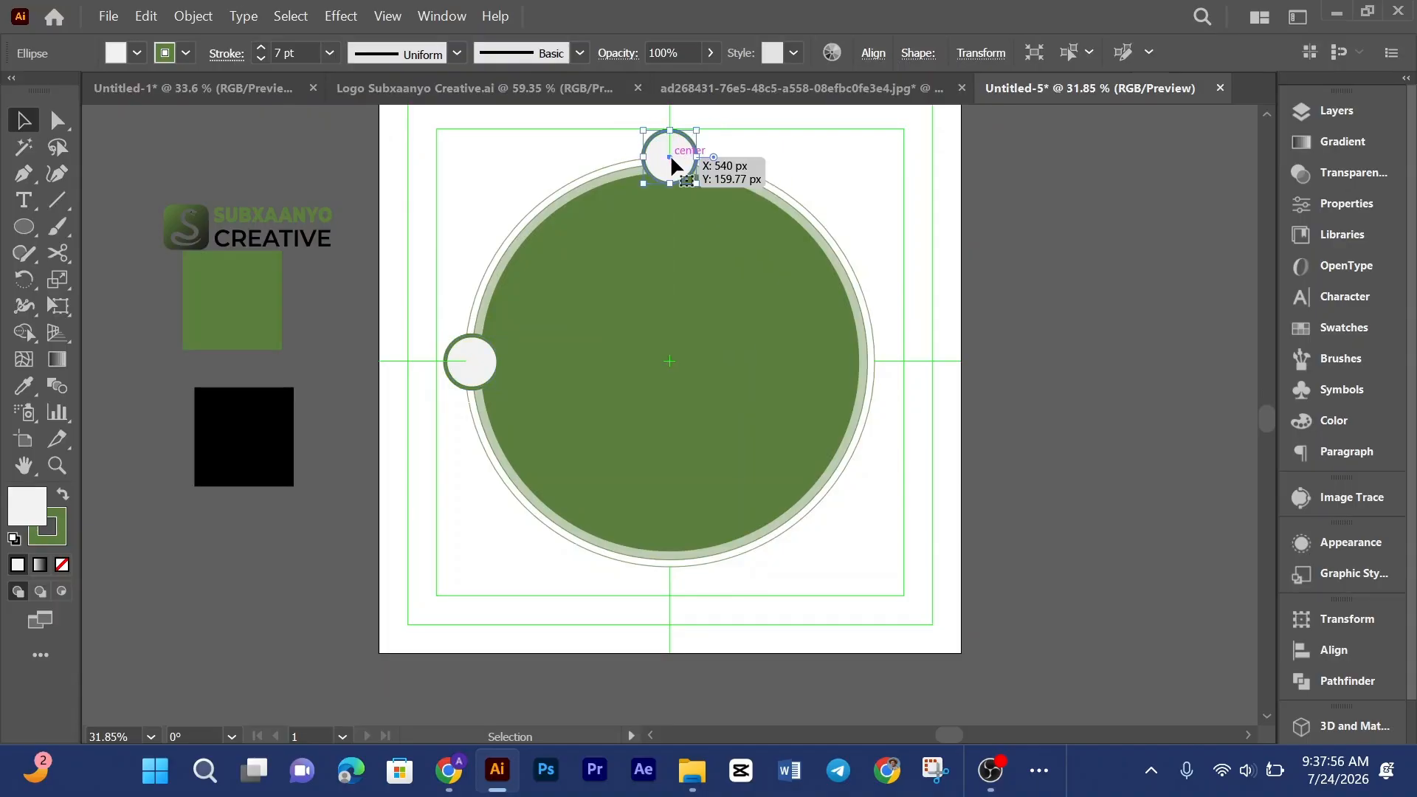
click(790, 88)
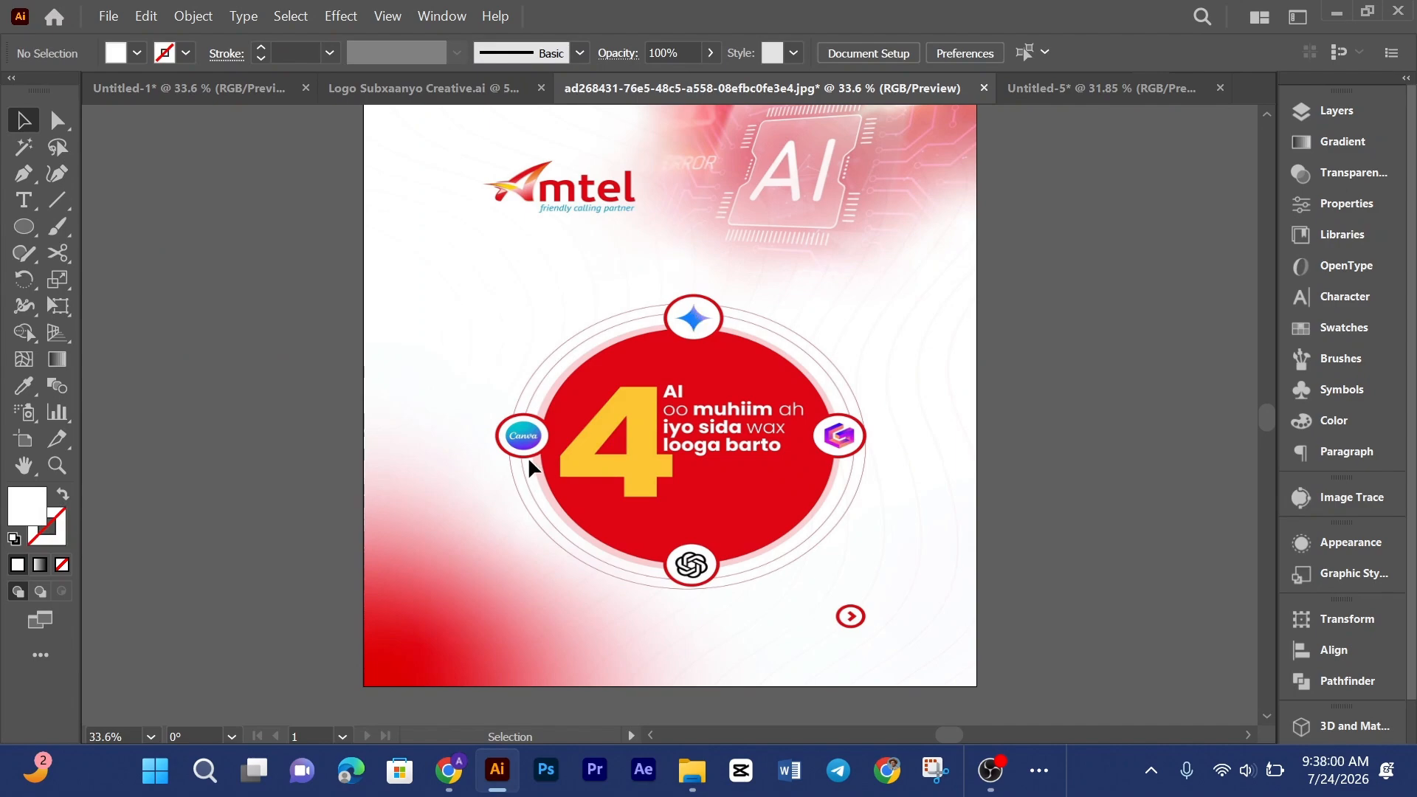
click(1084, 86)
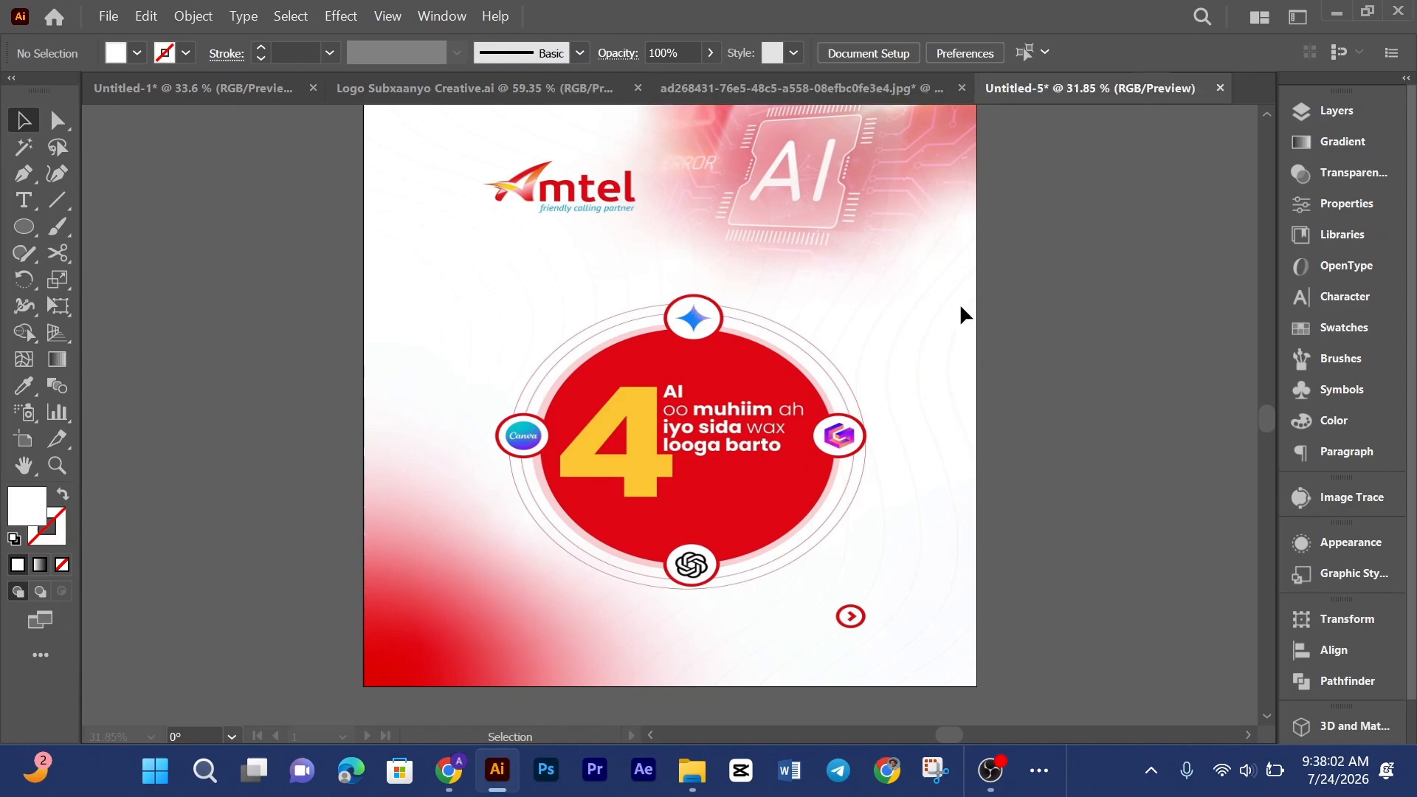
drag(667, 156, 671, 567)
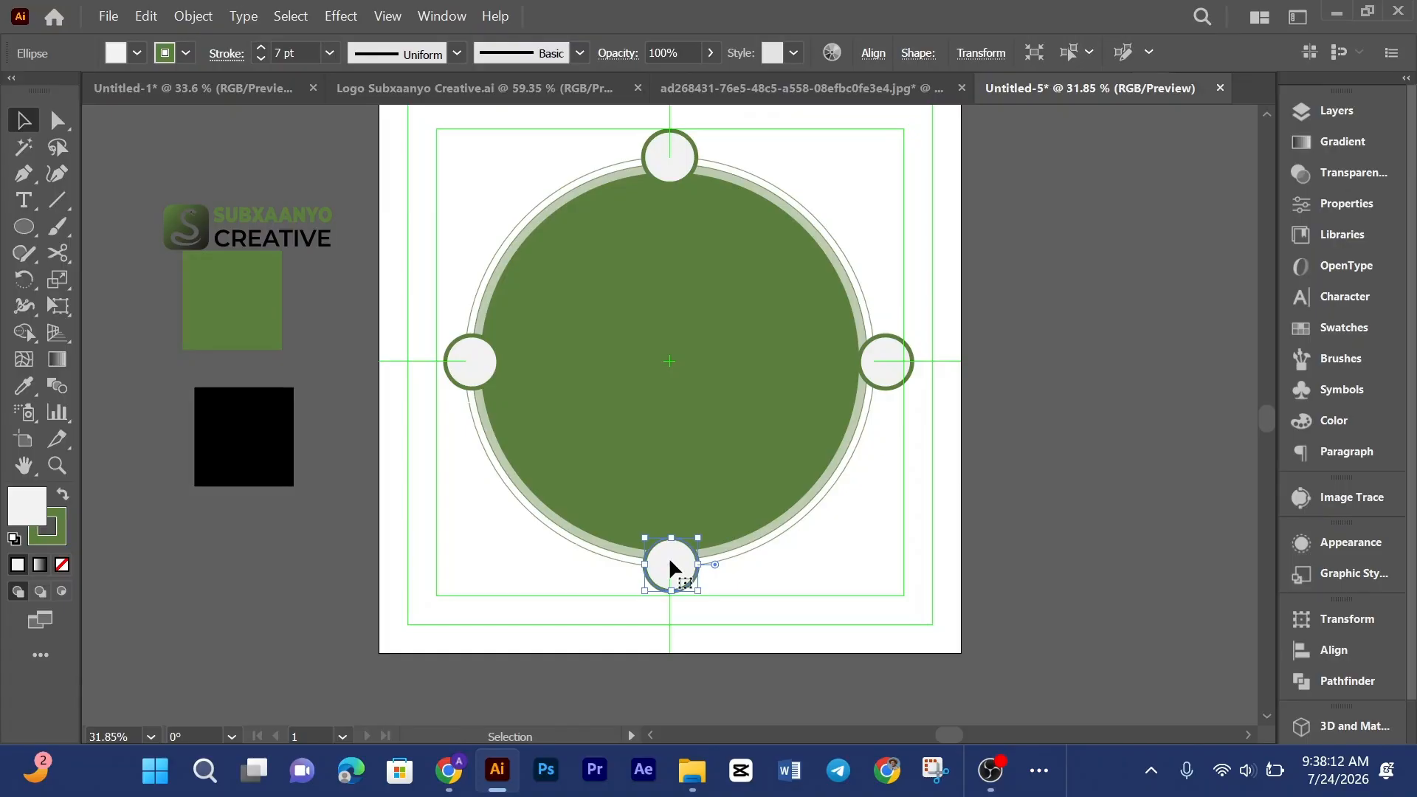
Step: Align the top and bottom small circles vertically with each other
shift+click(667, 149)
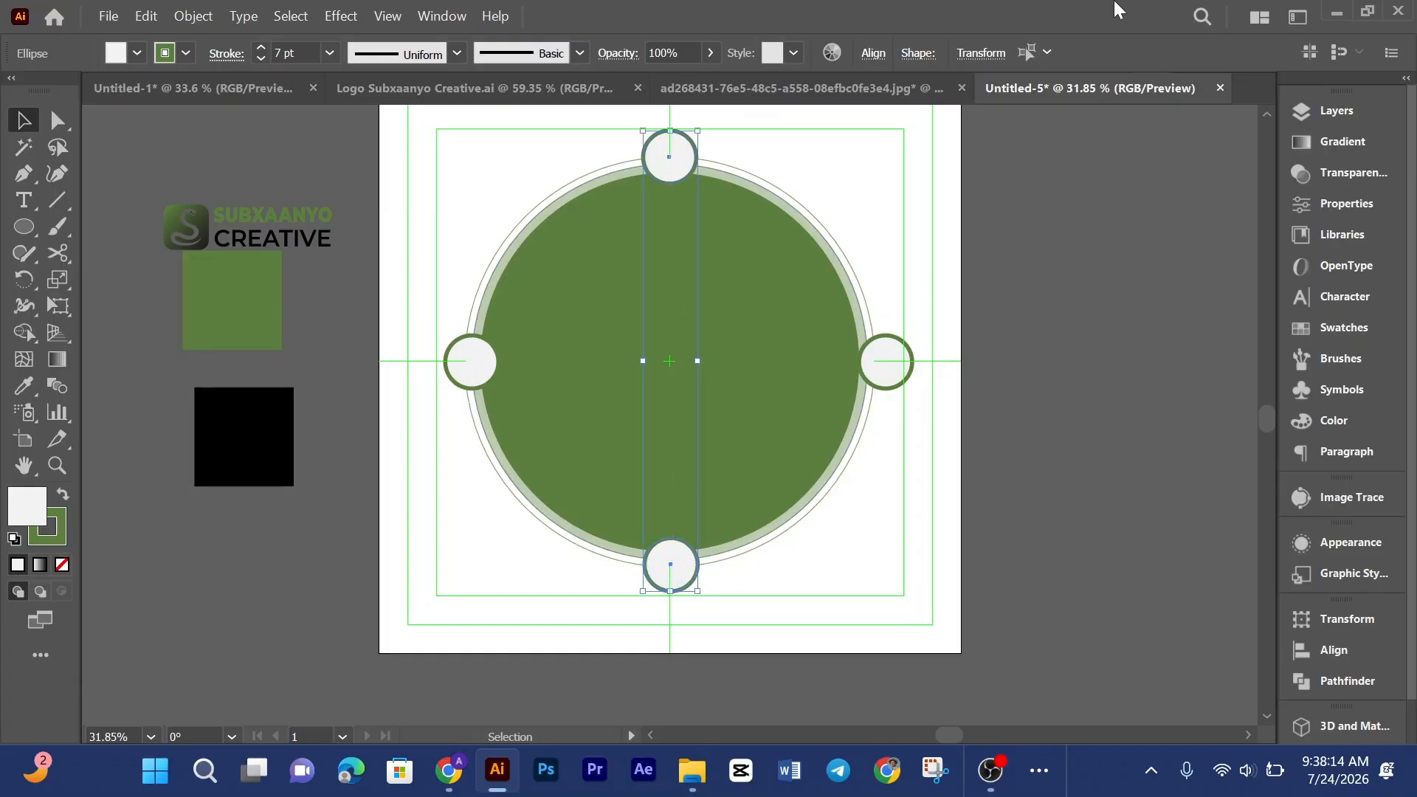
click(873, 55)
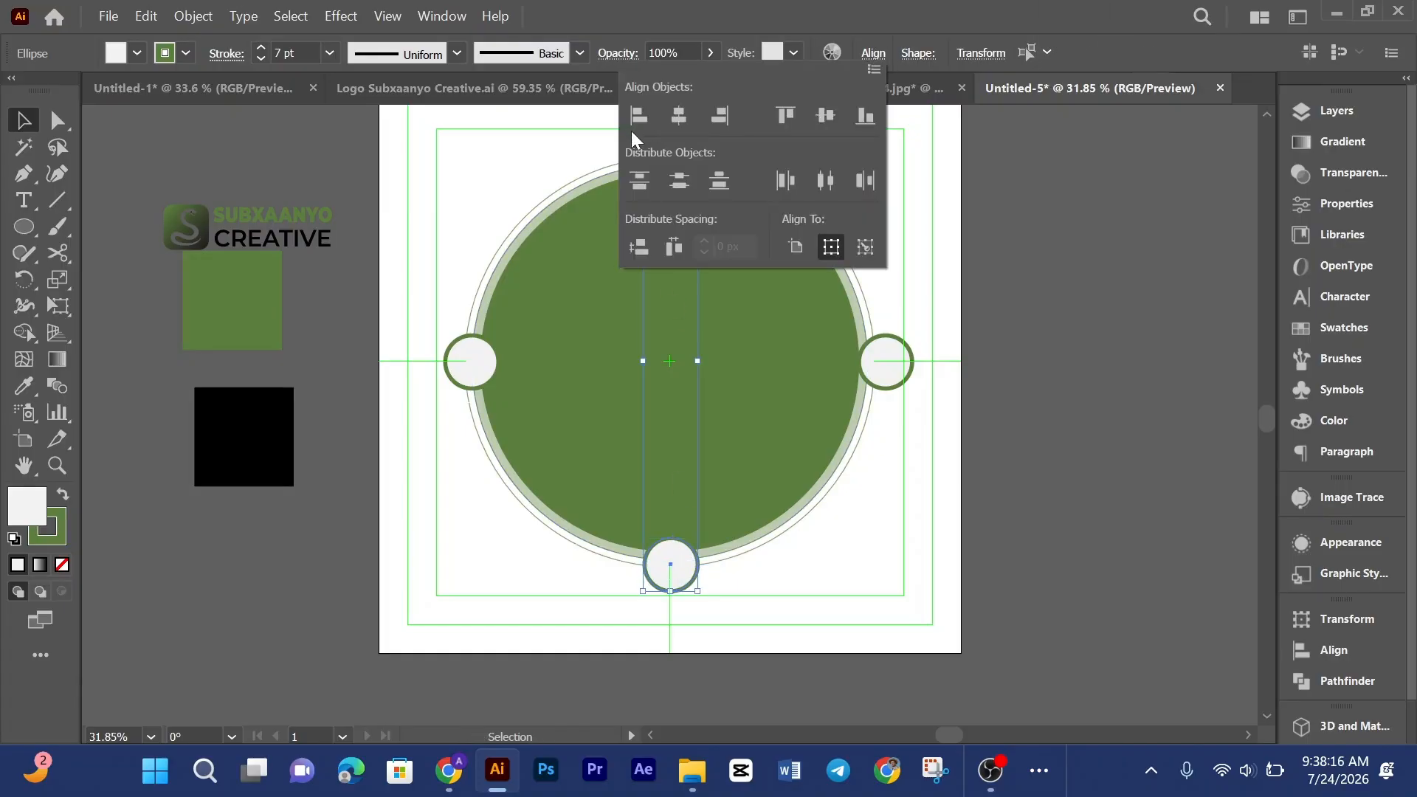
click(638, 119)
Step: Align the left and right small circles horizontally with each other
click(839, 526)
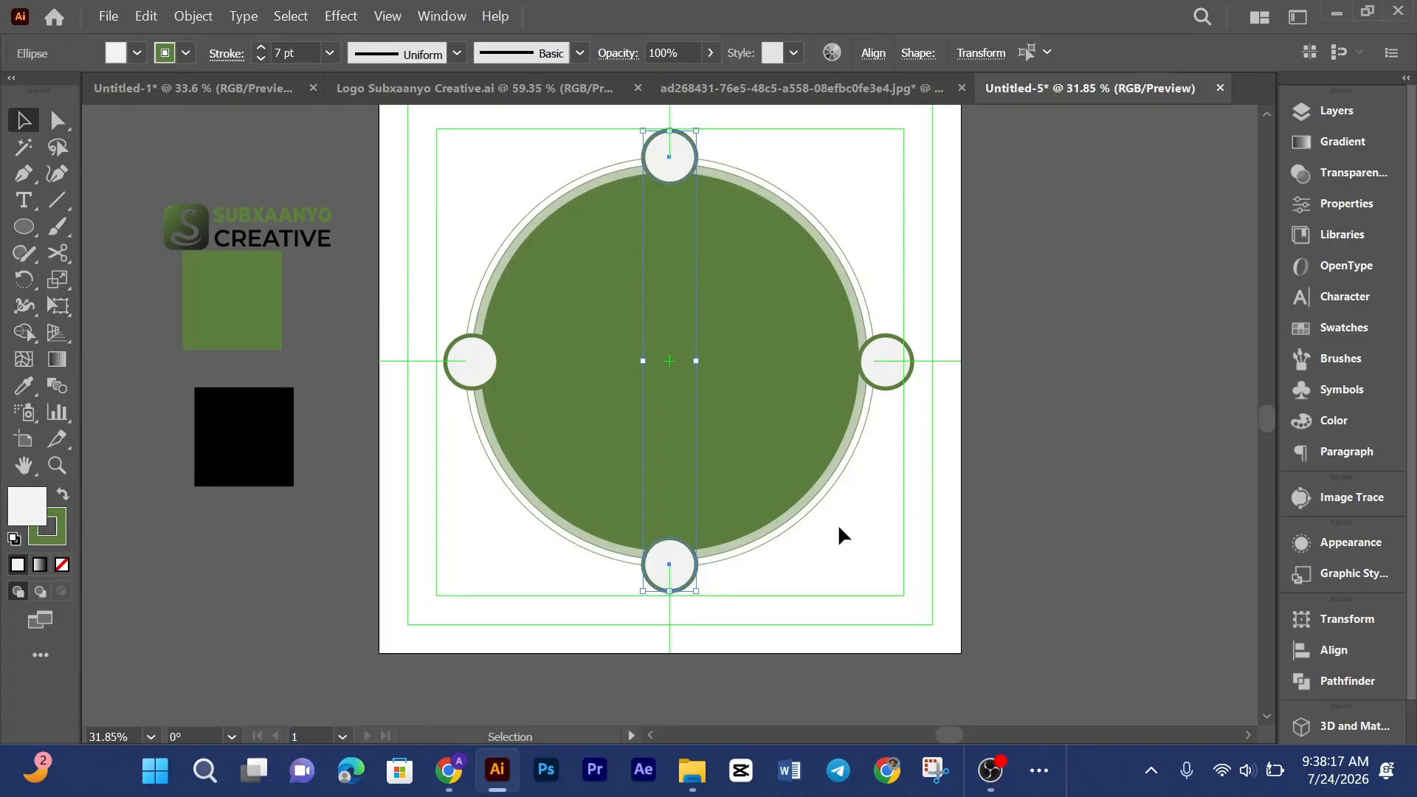
click(878, 363)
shift+click(458, 367)
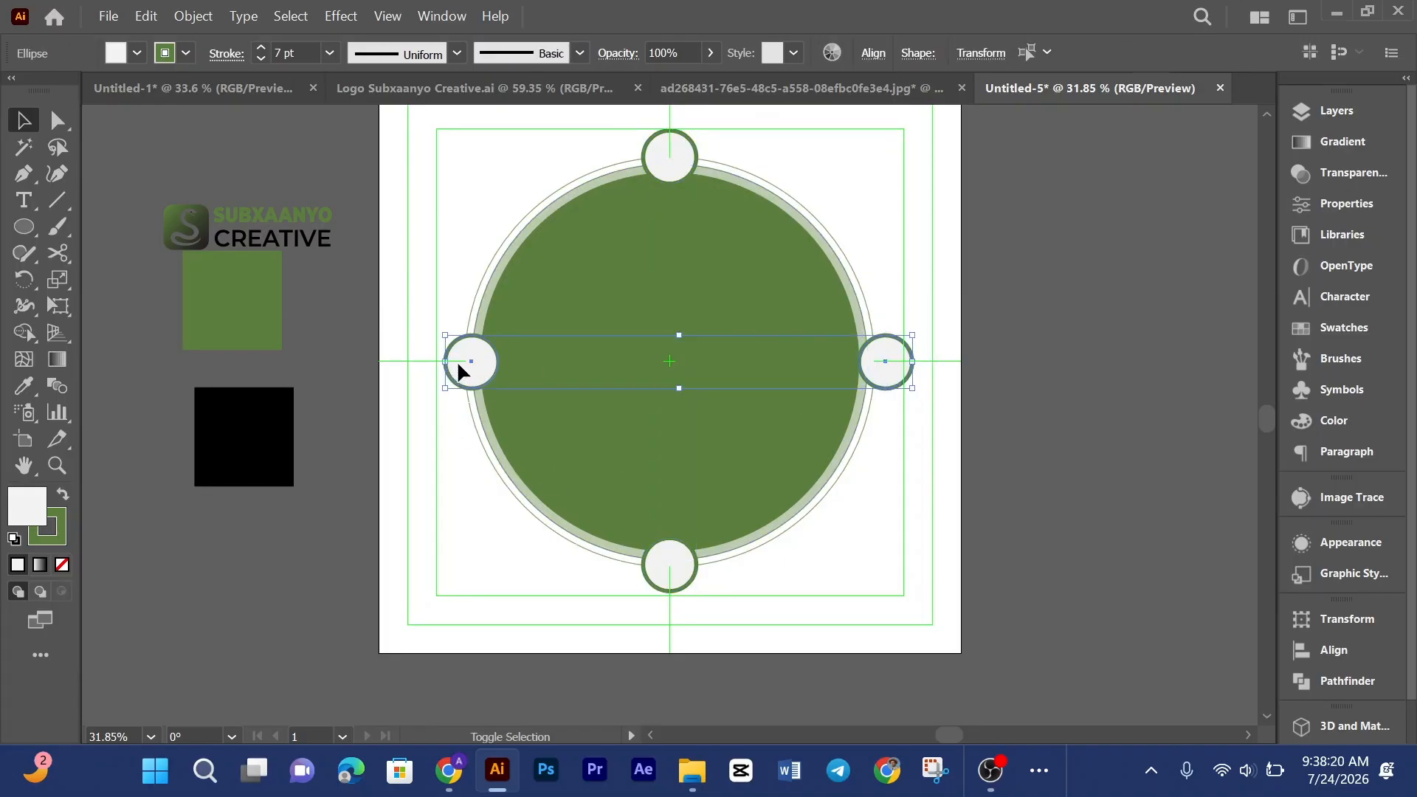
click(870, 55)
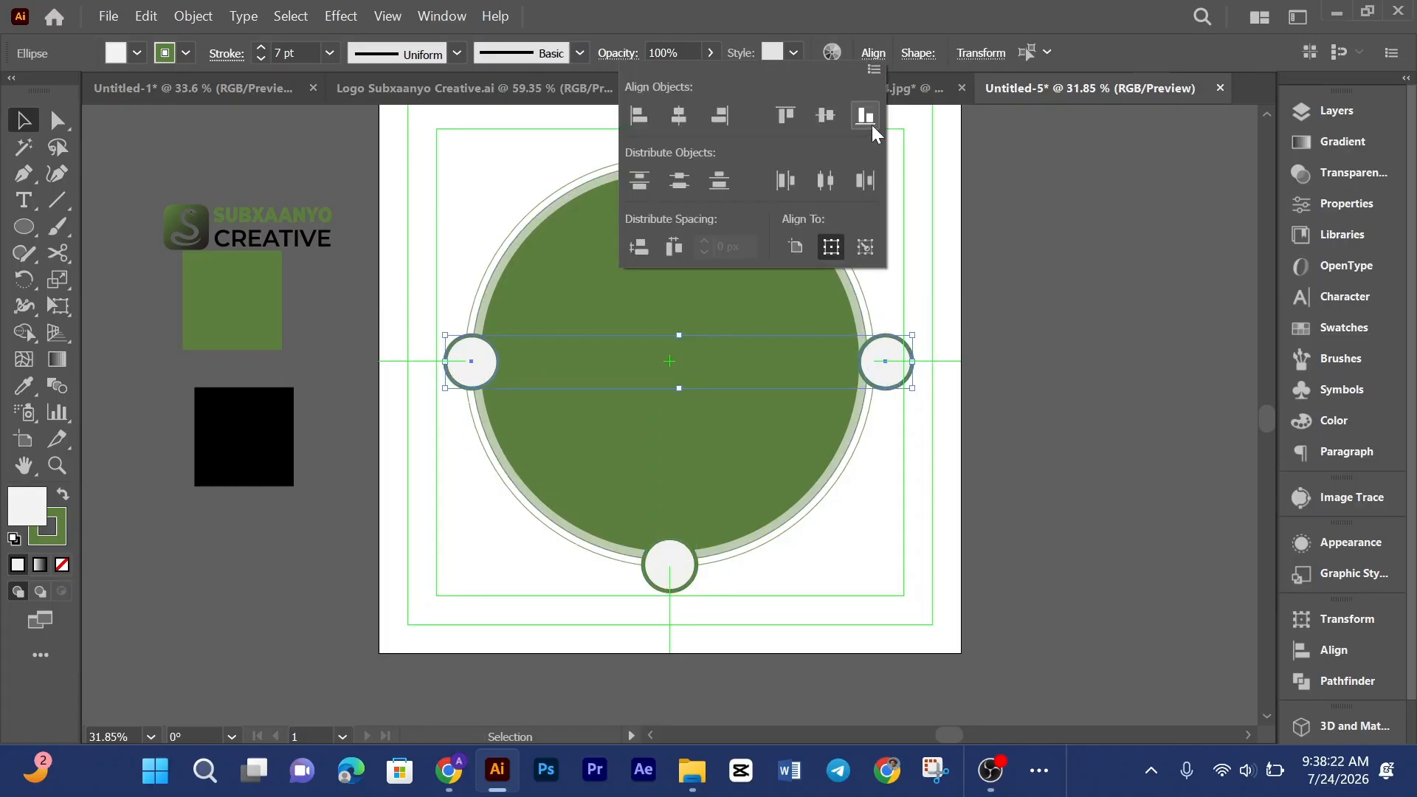
click(1027, 306)
scroll(1027, 304, up, 1)
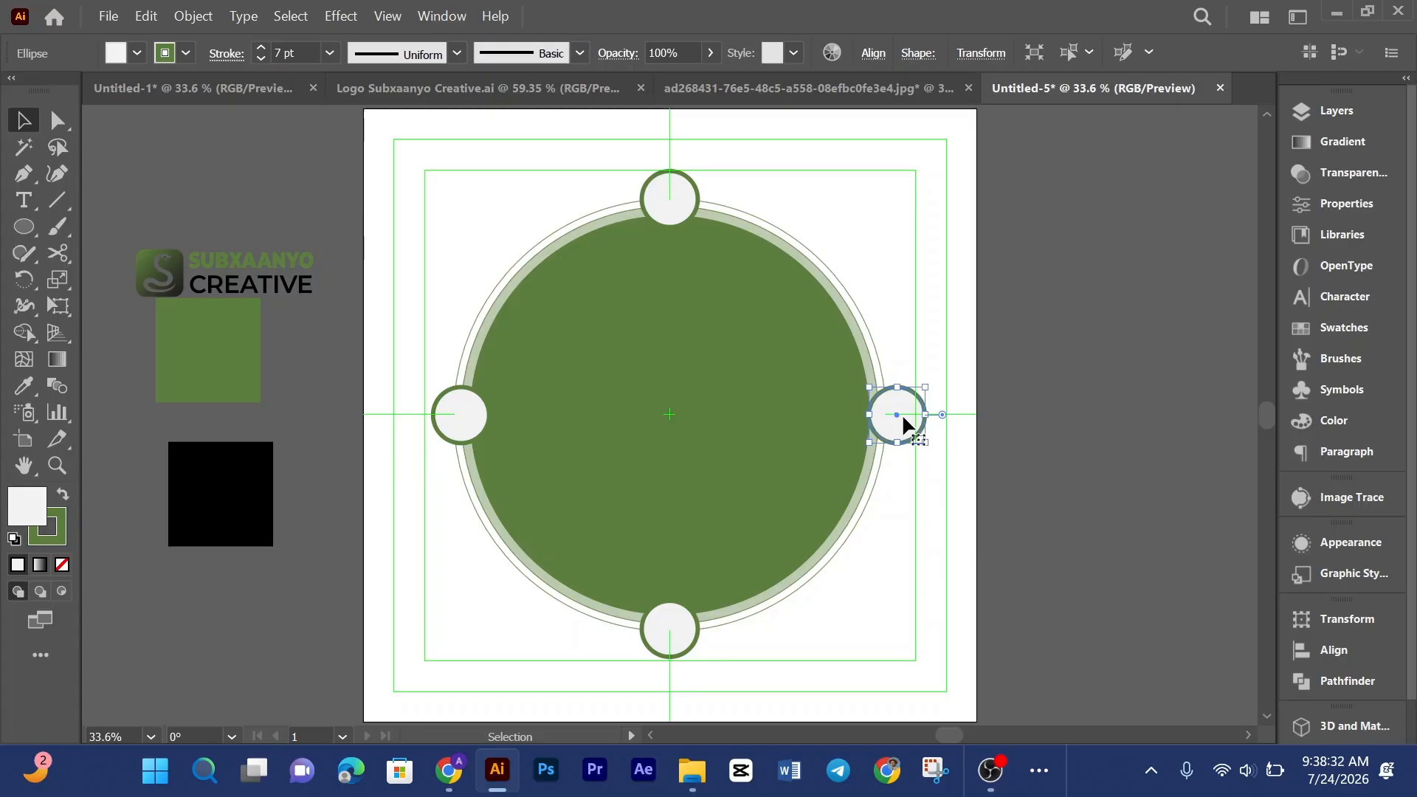
click(924, 618)
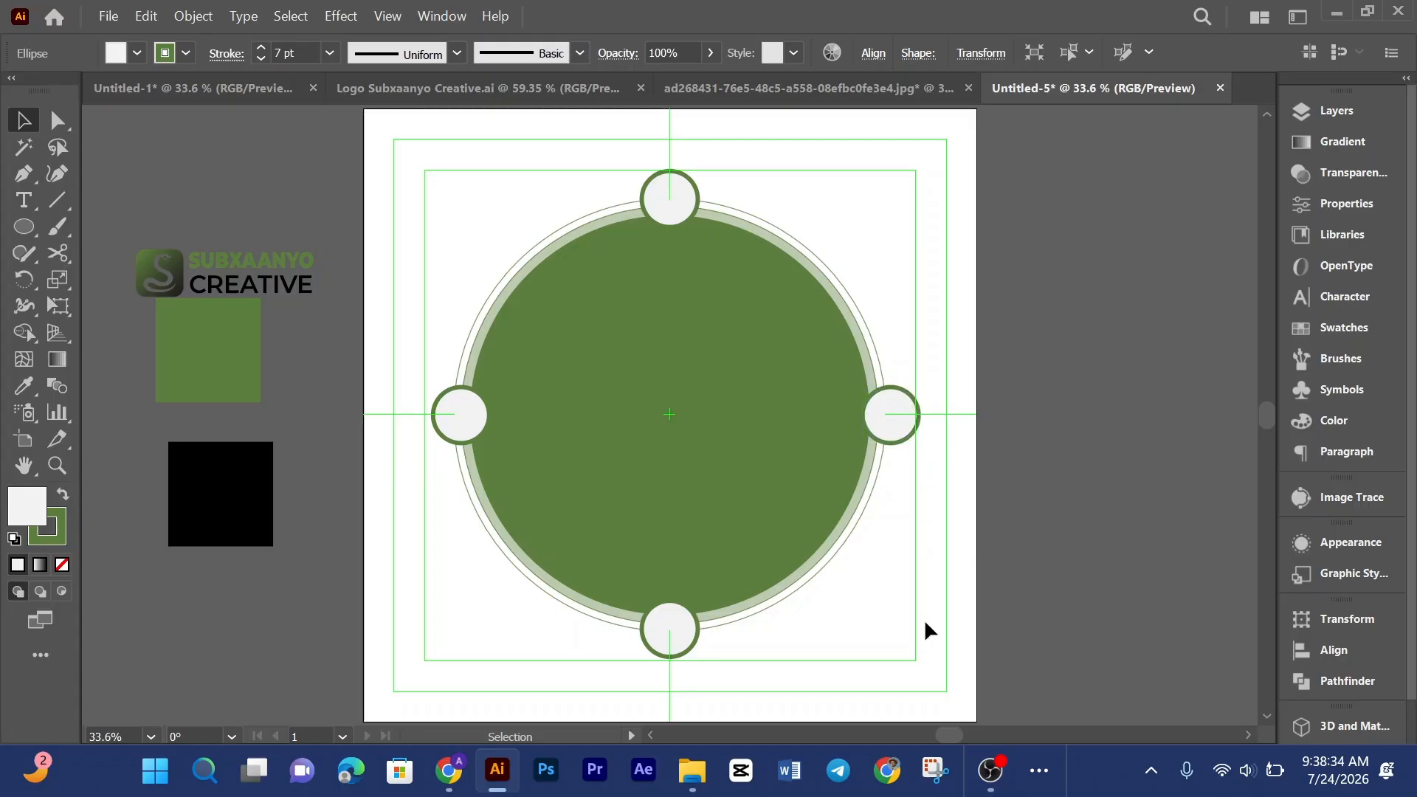
Step: Group the four small circles on the ring
click(680, 636)
click(673, 178)
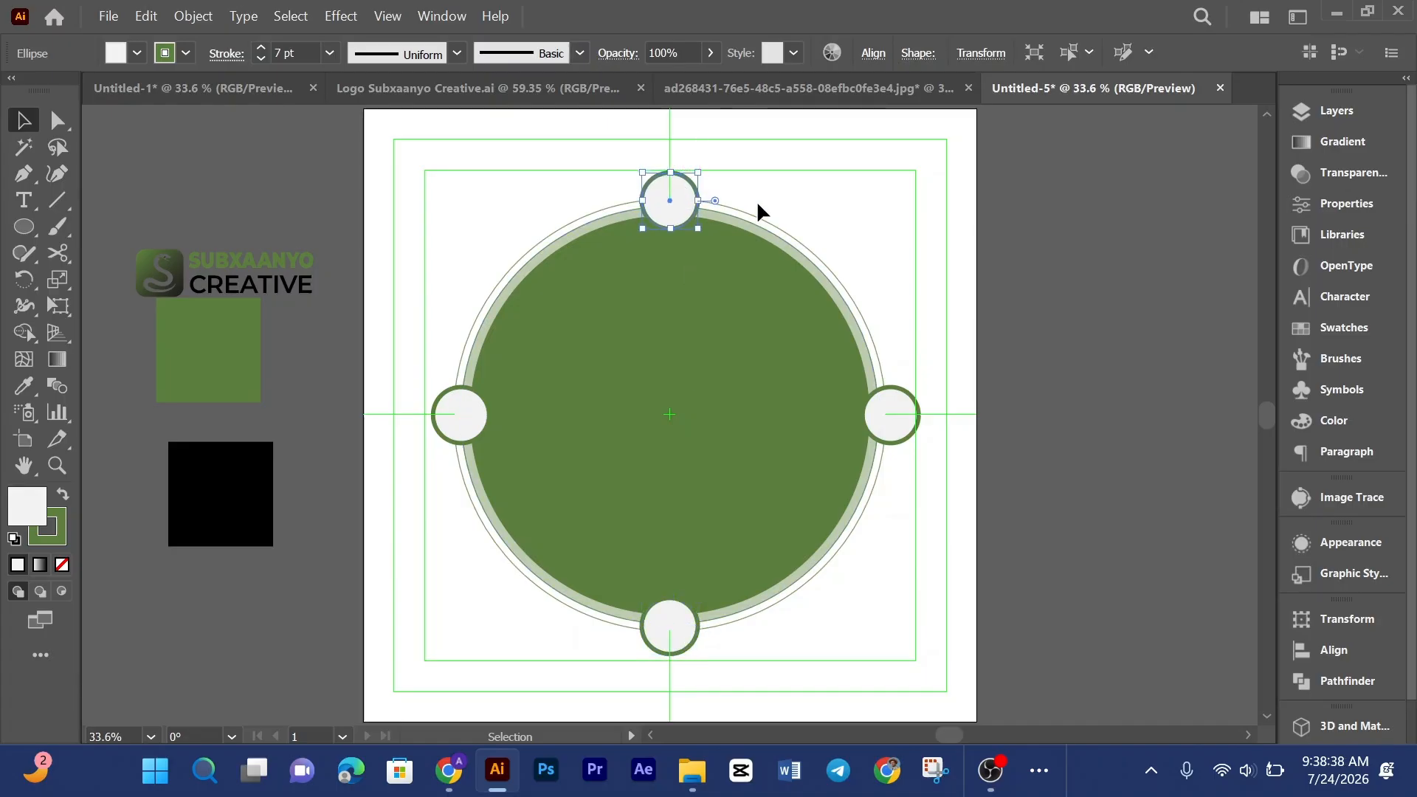
click(1057, 397)
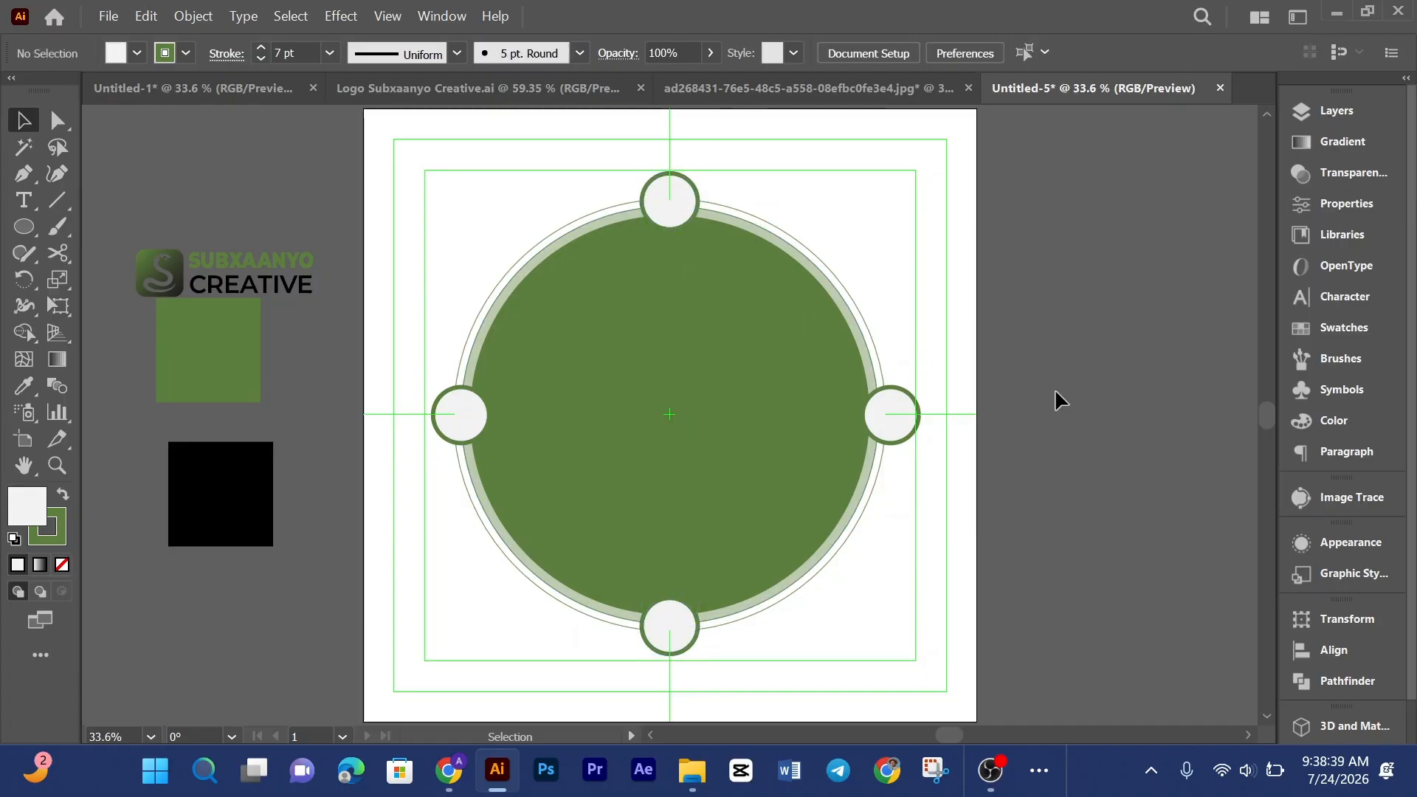
click(684, 198)
shift+click(891, 442)
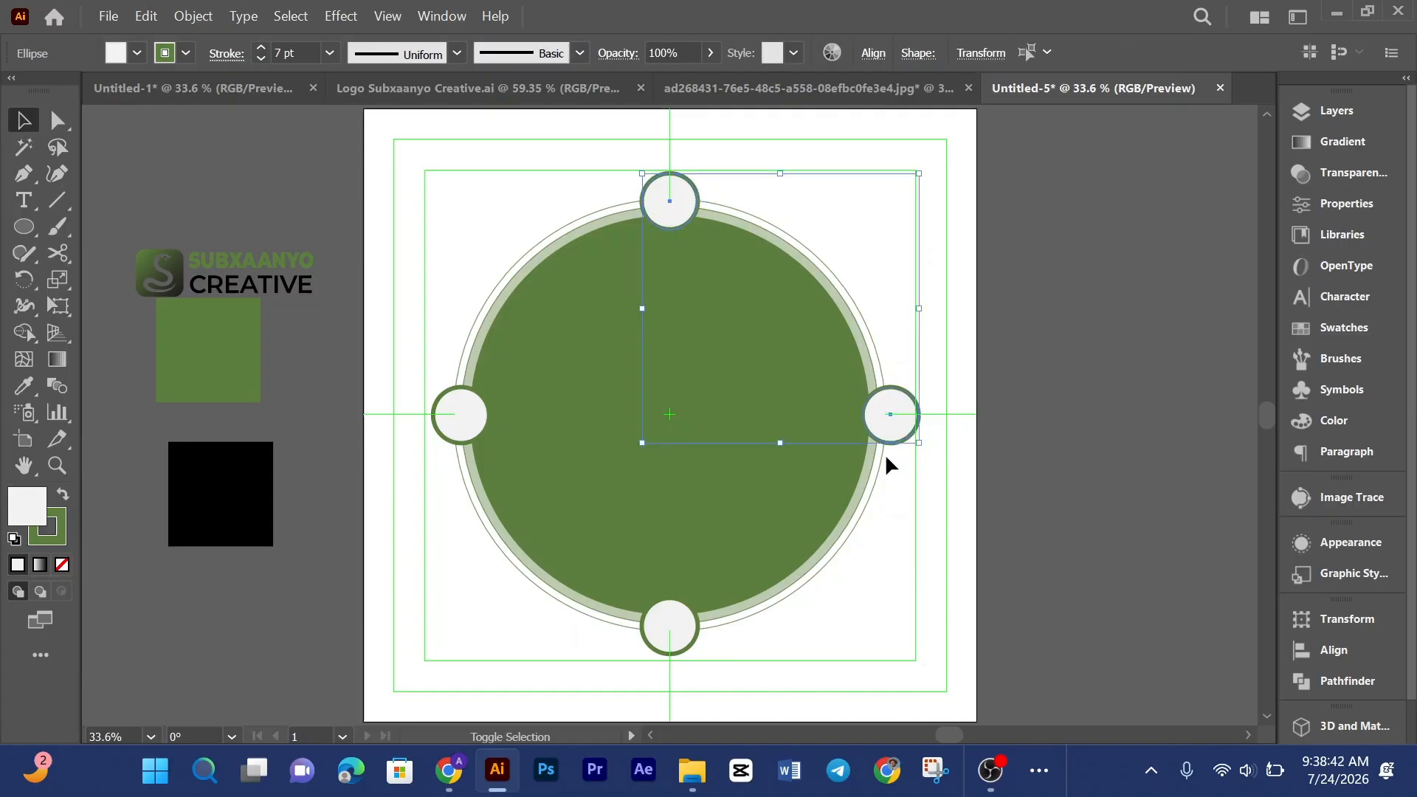
shift+click(686, 644)
shift+click(450, 409)
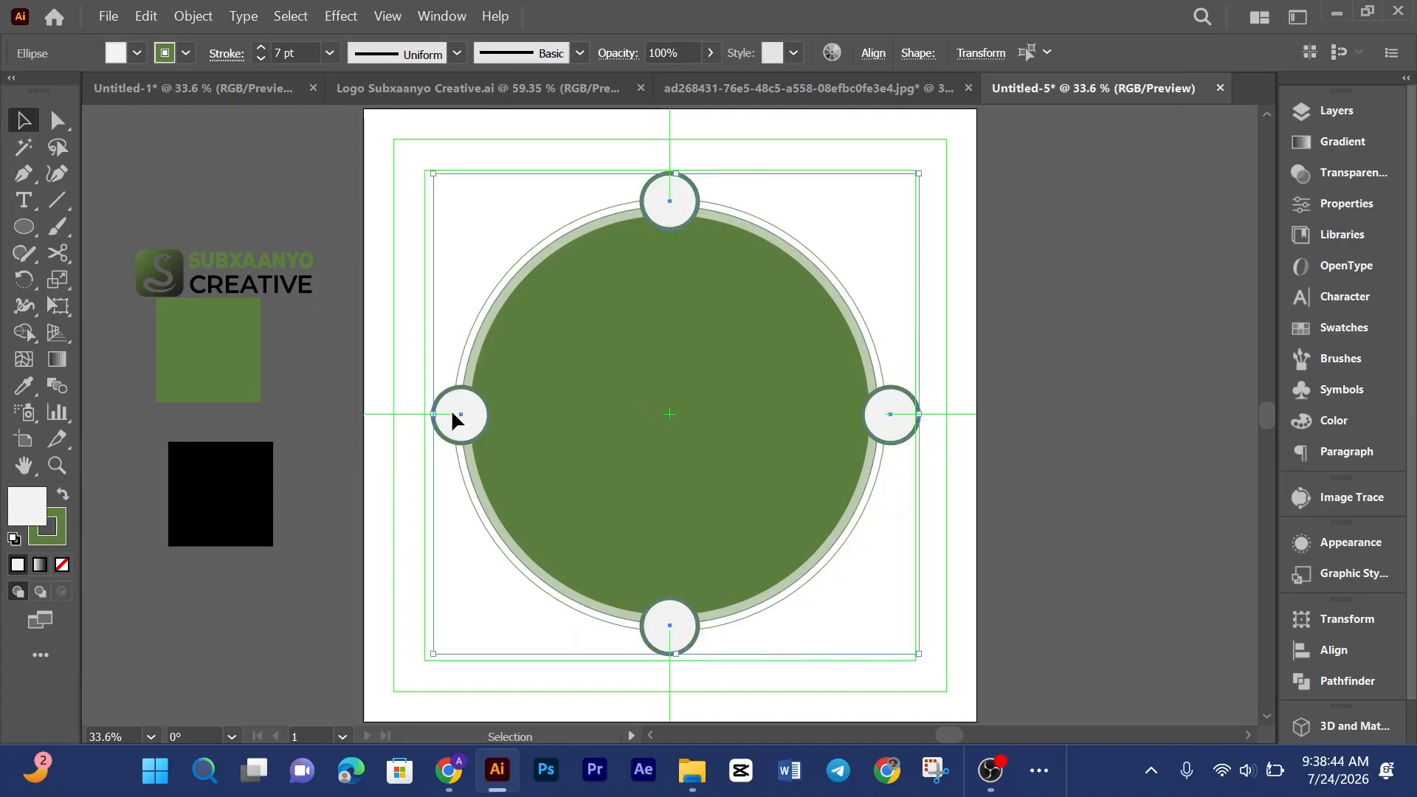
right_click(451, 412)
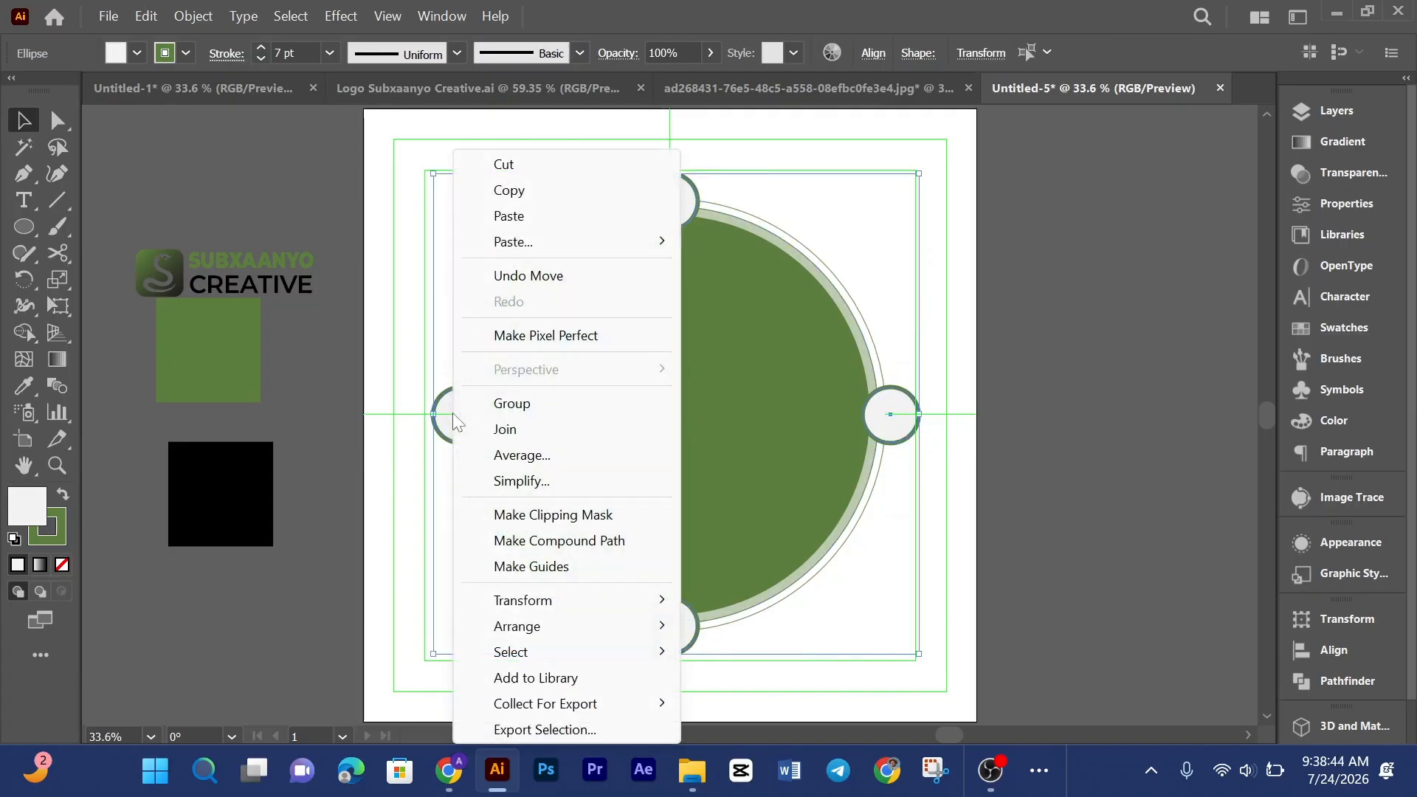
click(509, 404)
Step: Try to centre the group of small circles horizontally on the artboard, then undo it
click(868, 59)
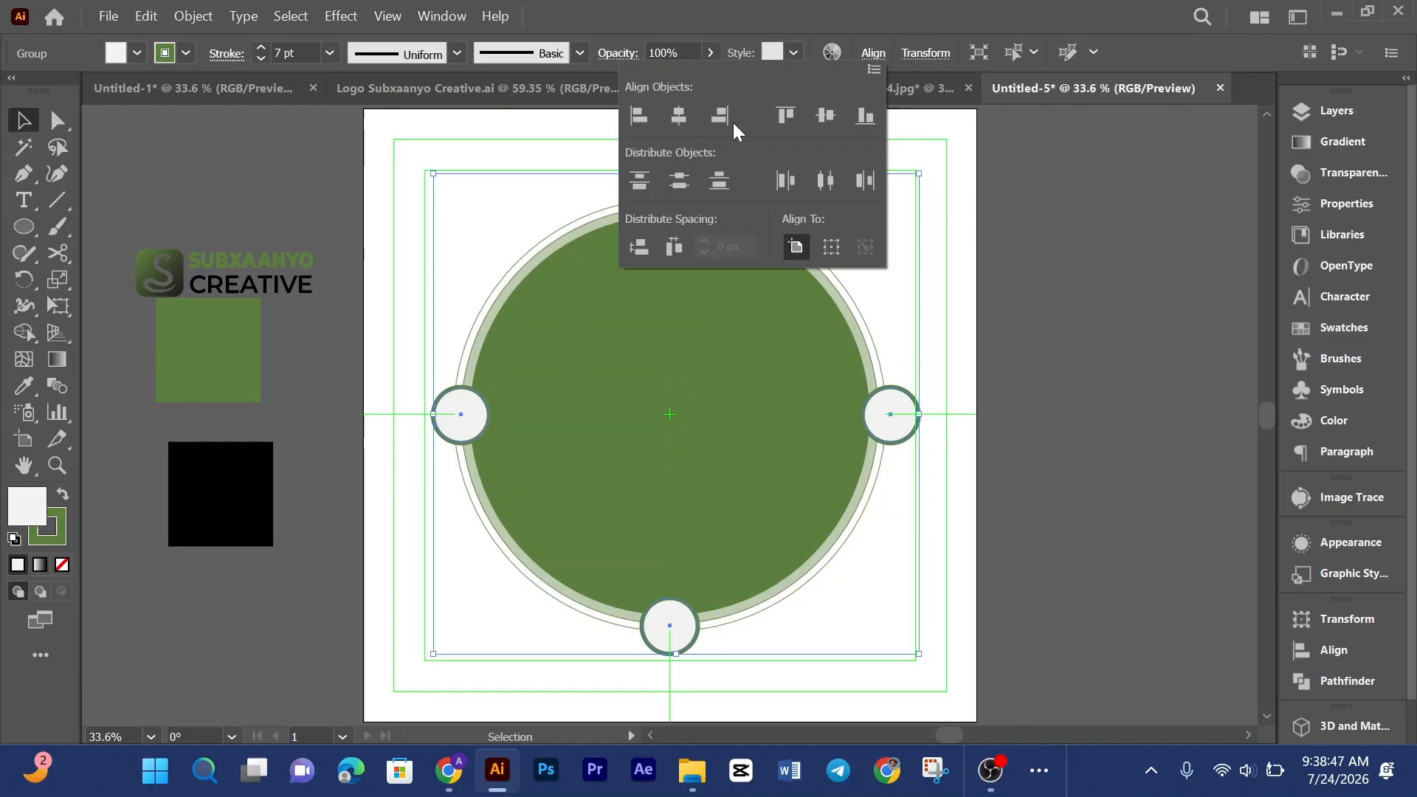
click(679, 115)
click(974, 285)
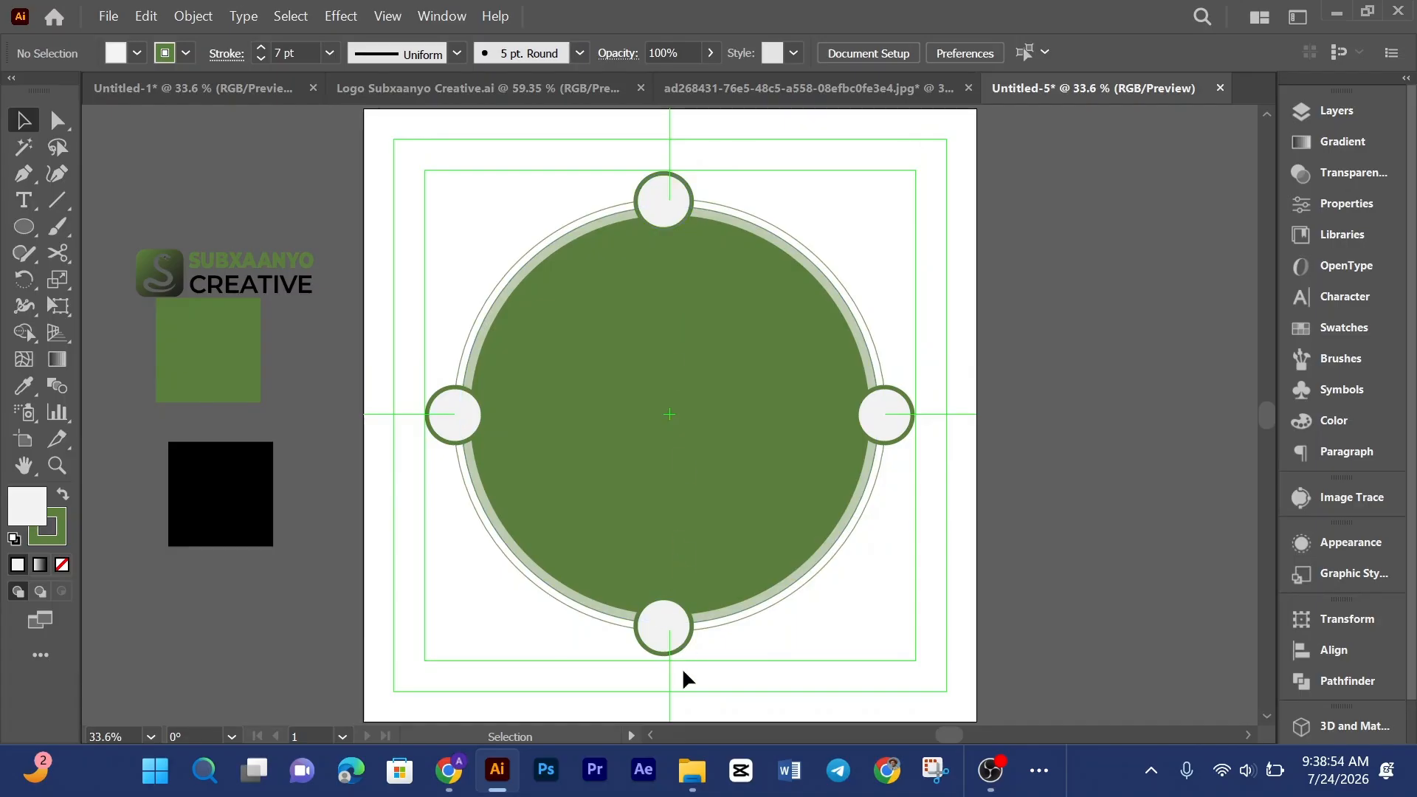
key(ctrl+z)
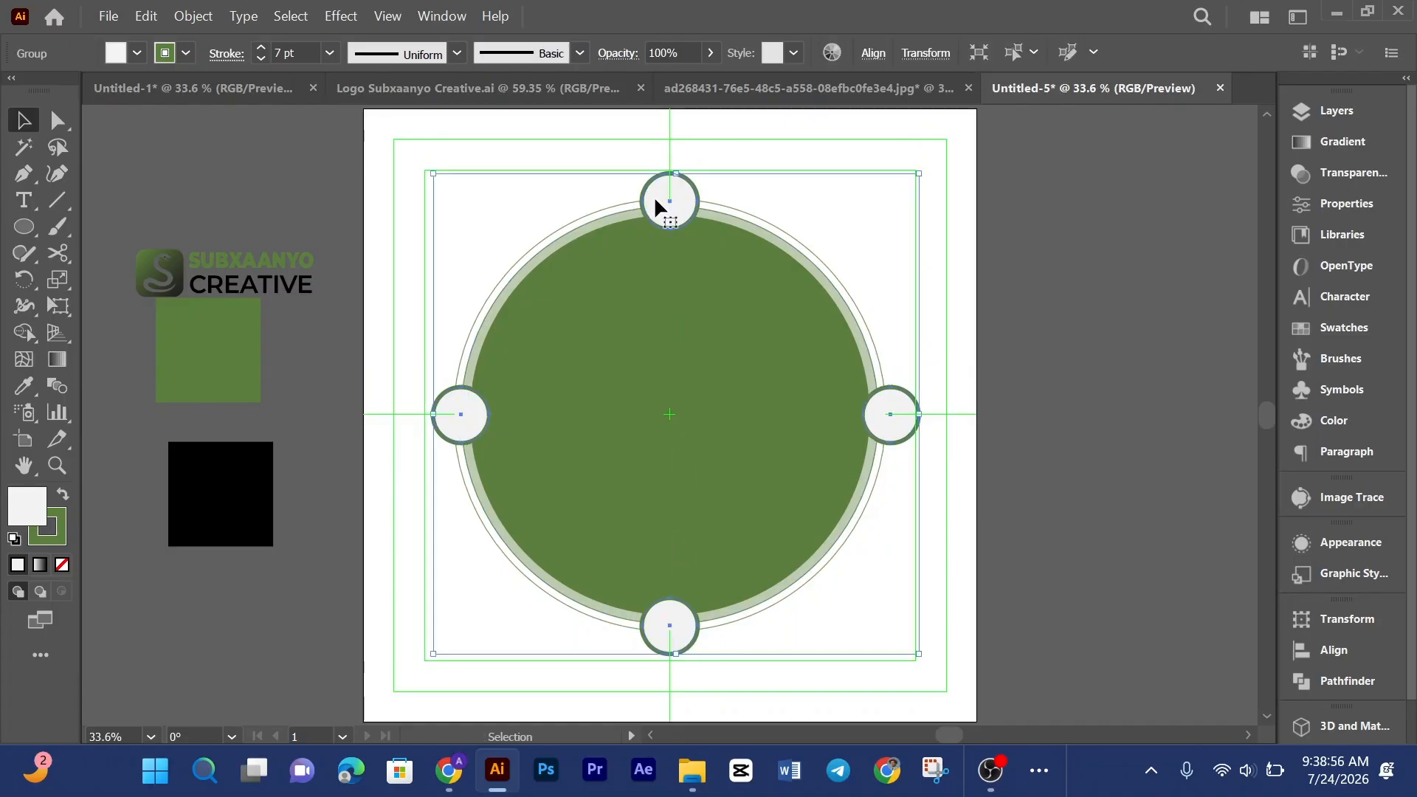
click(1144, 228)
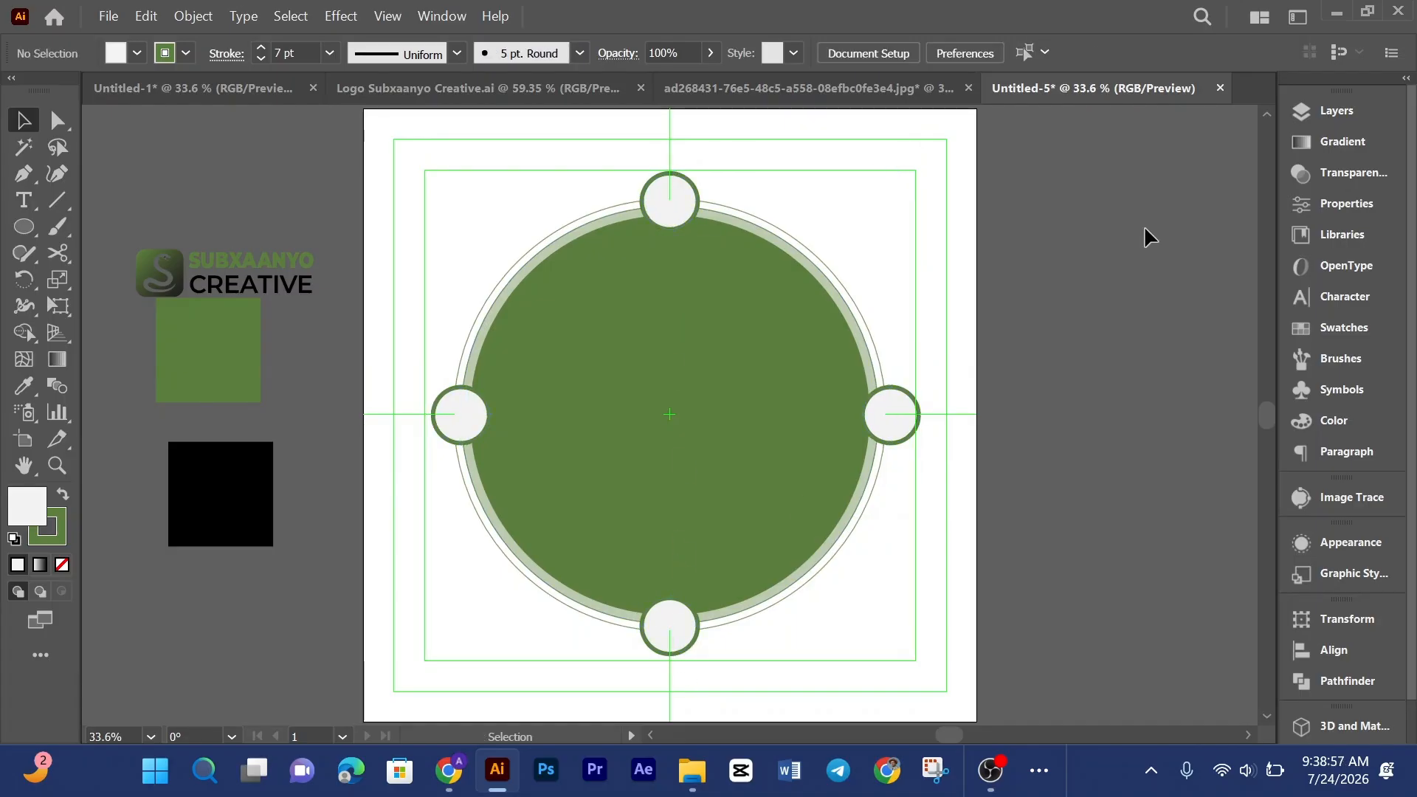
Step: Ungroup the four small circles
click(676, 200)
right_click(676, 200)
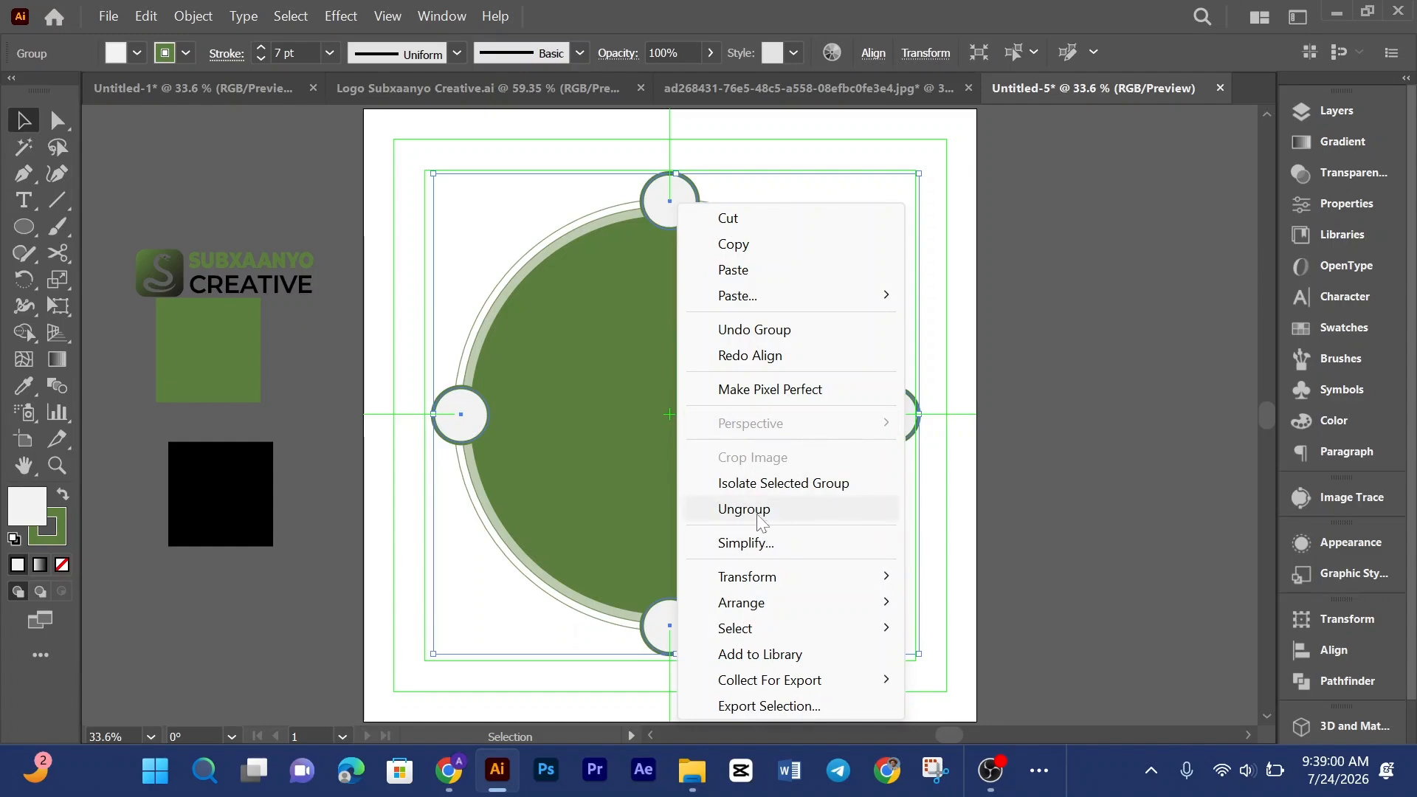
click(803, 509)
click(1112, 268)
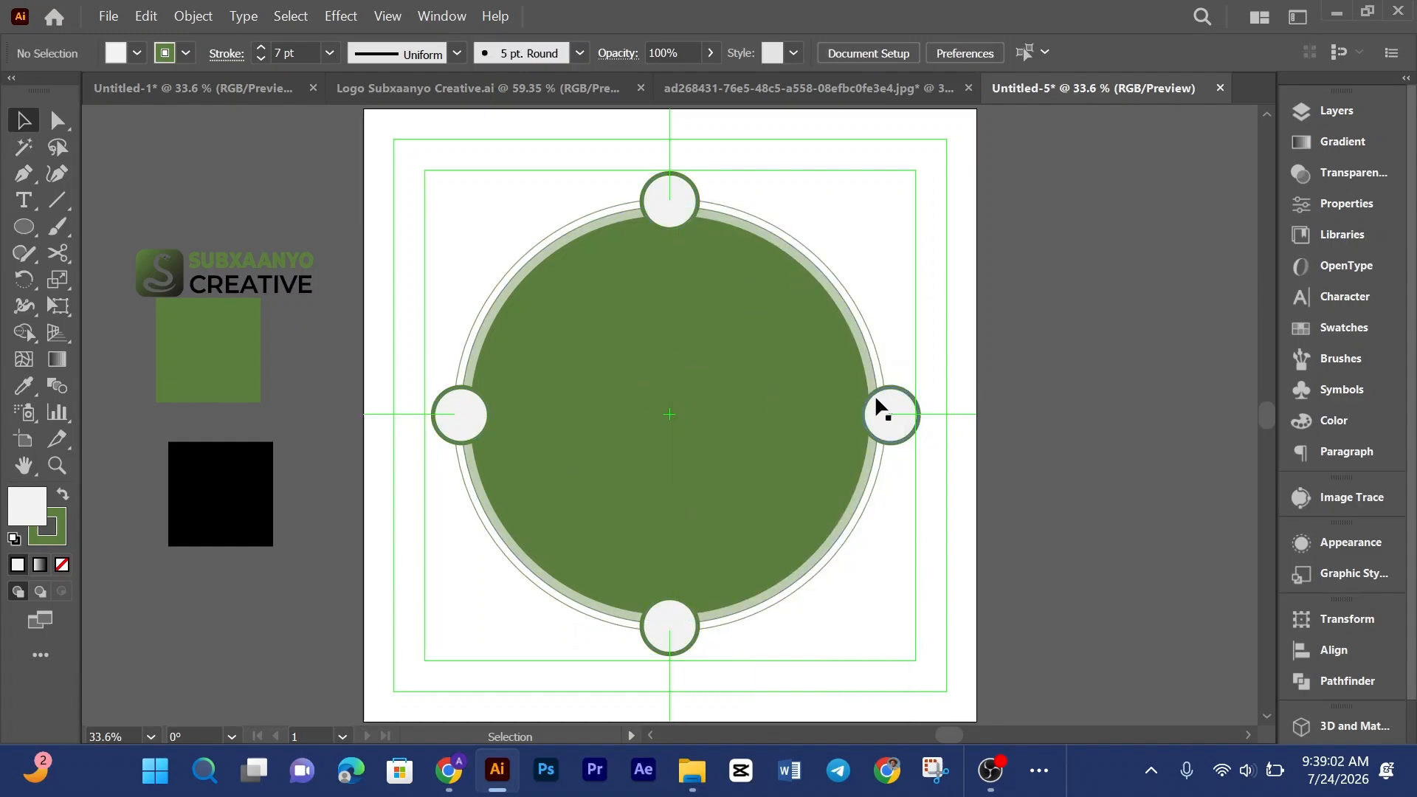
Step: Return to the reference design to compare it with the badge
click(732, 462)
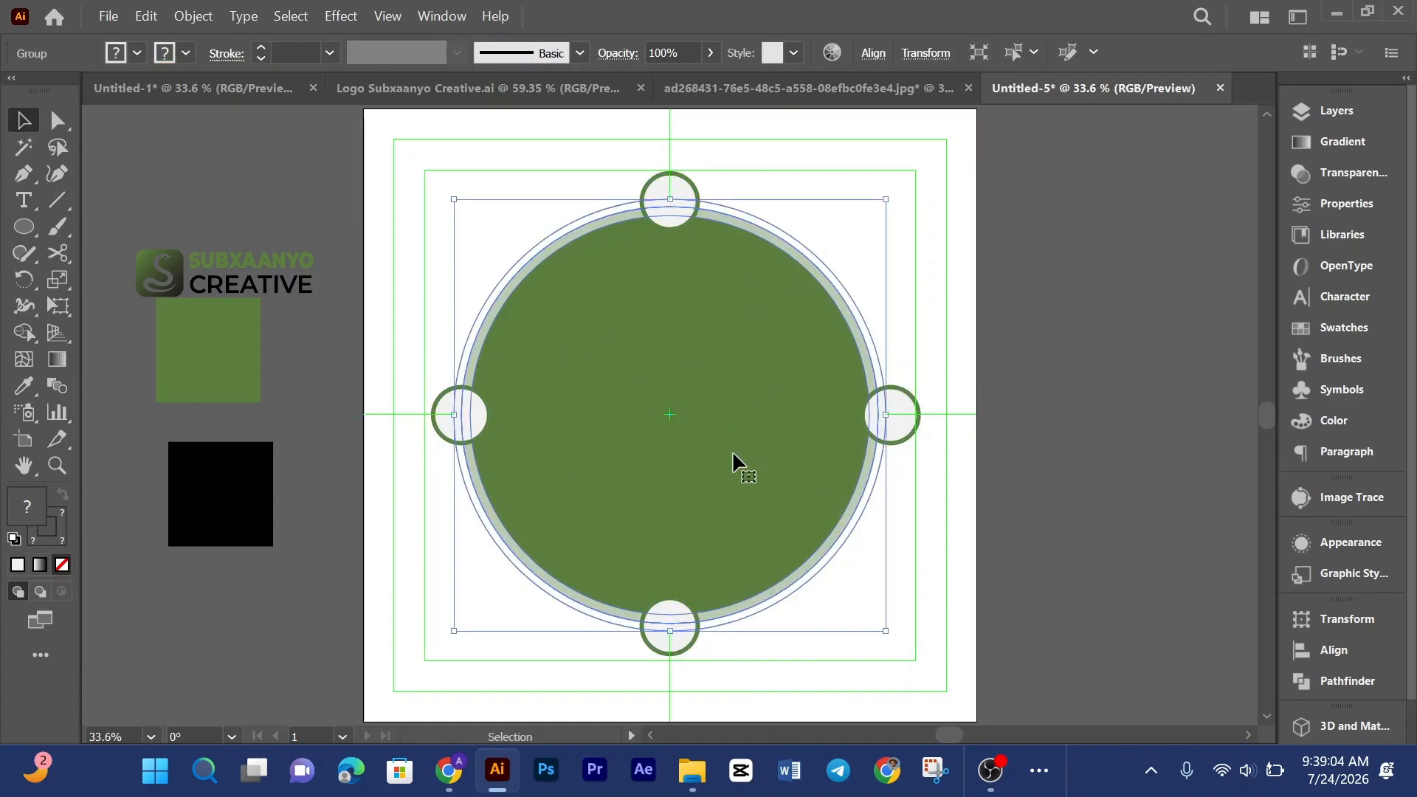
key(ctrl+shift+a)
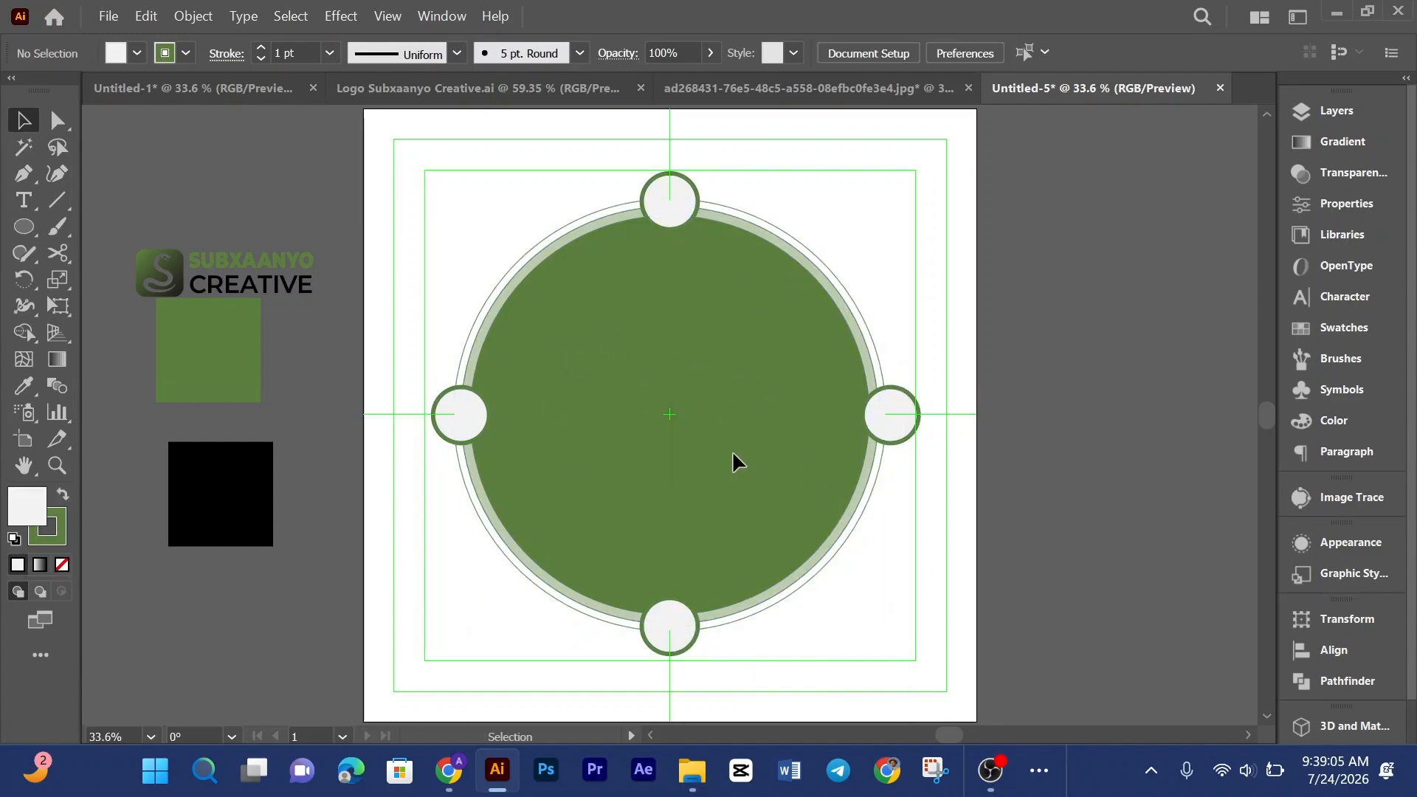
click(743, 90)
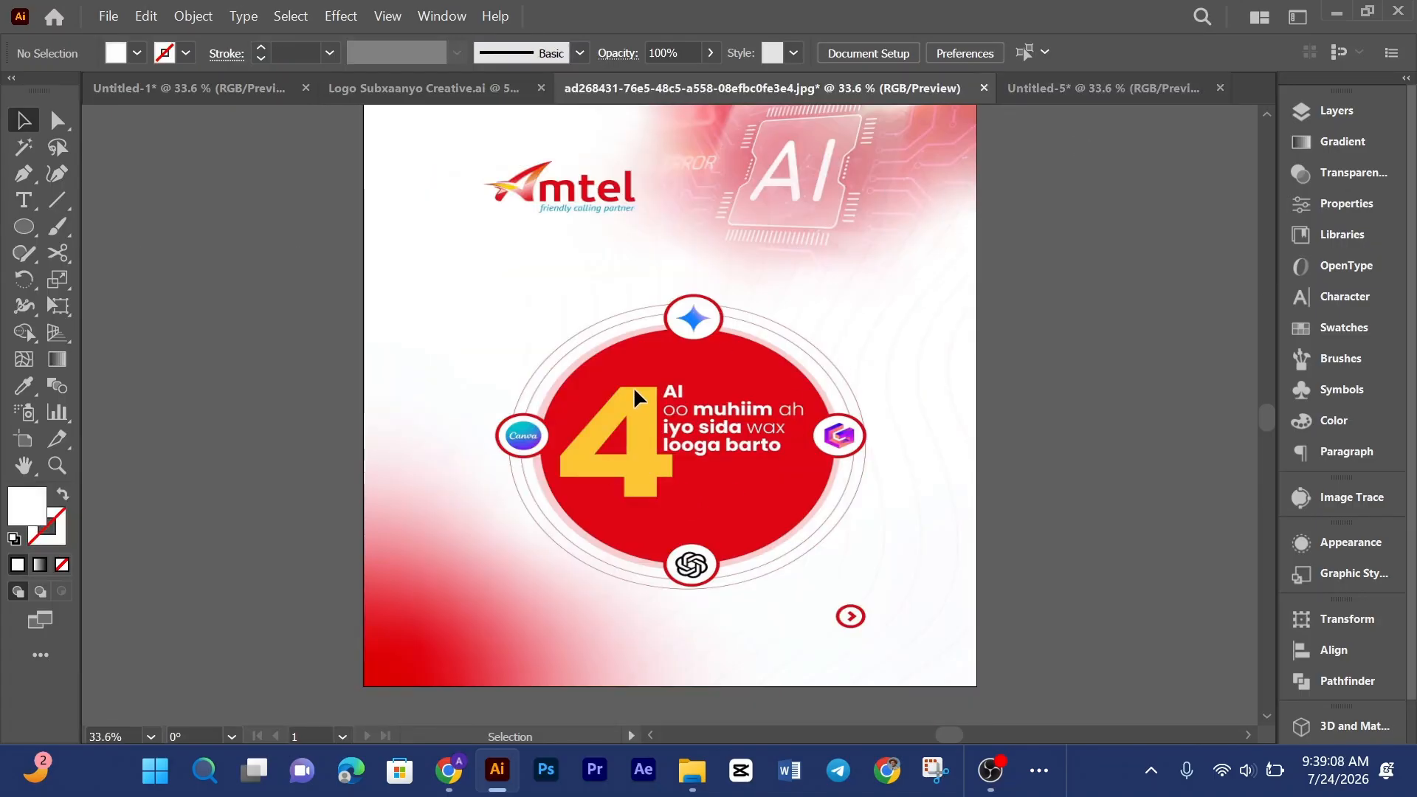
Step: Add a point text reading 4 inside the green circle of the badge
click(1117, 98)
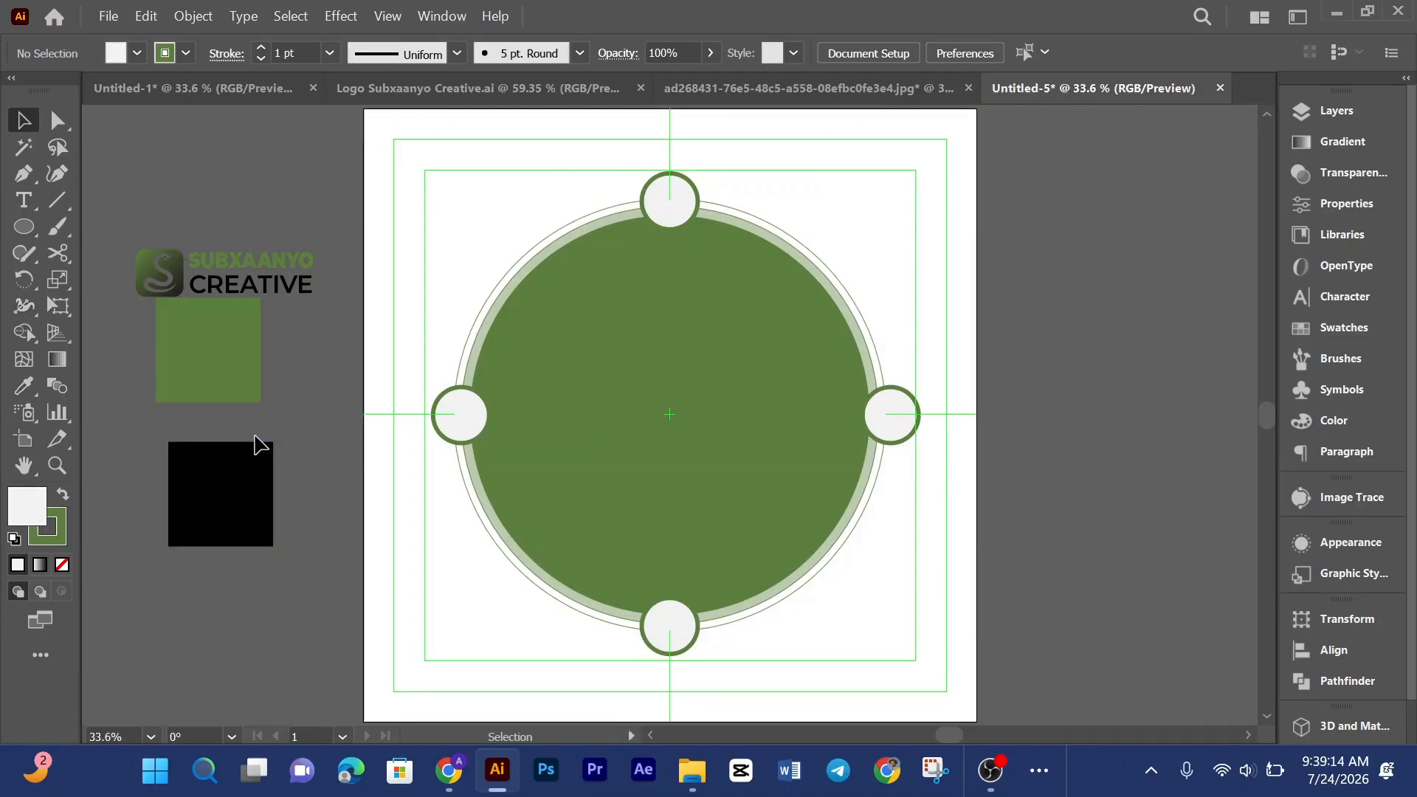
key(t)
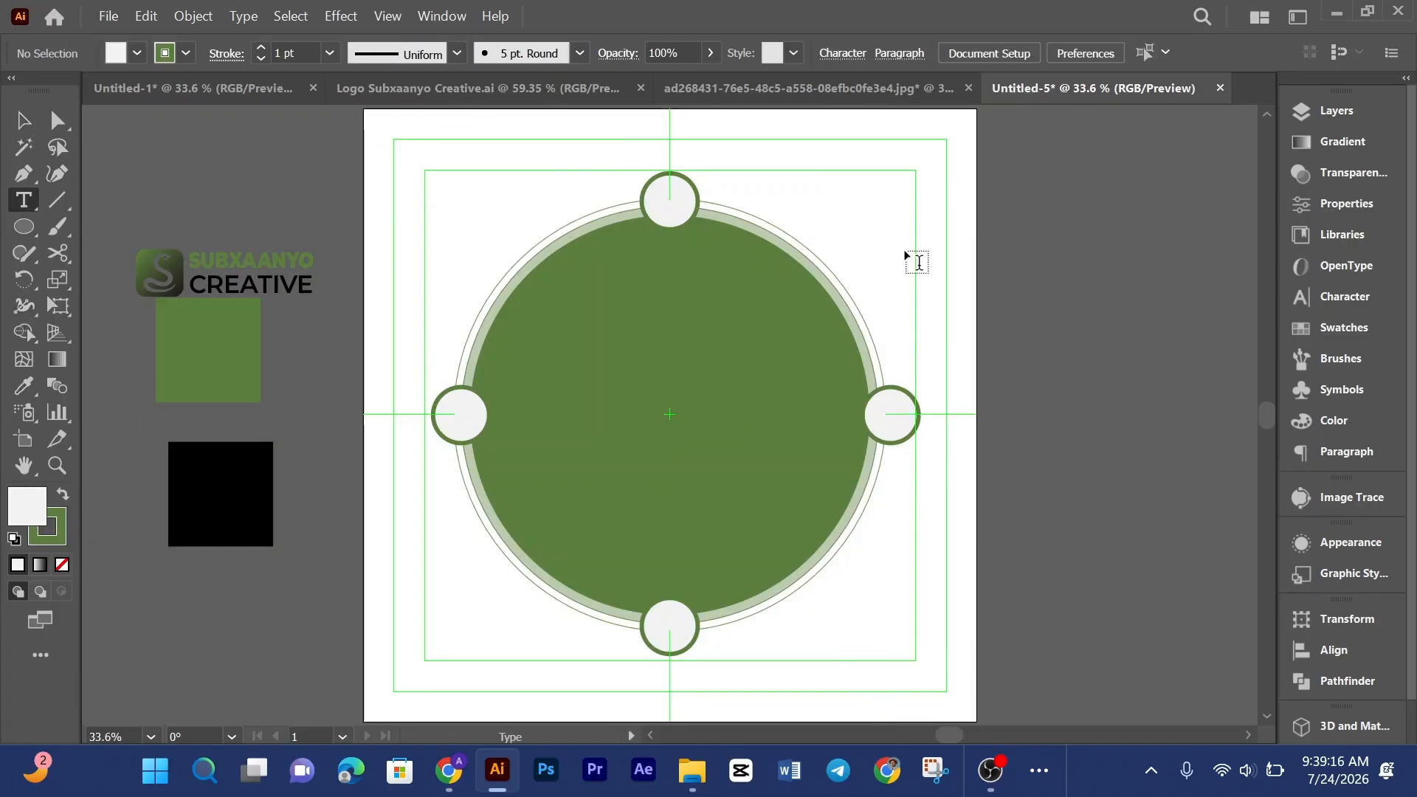
scroll(578, 327, down, 2)
click(561, 281)
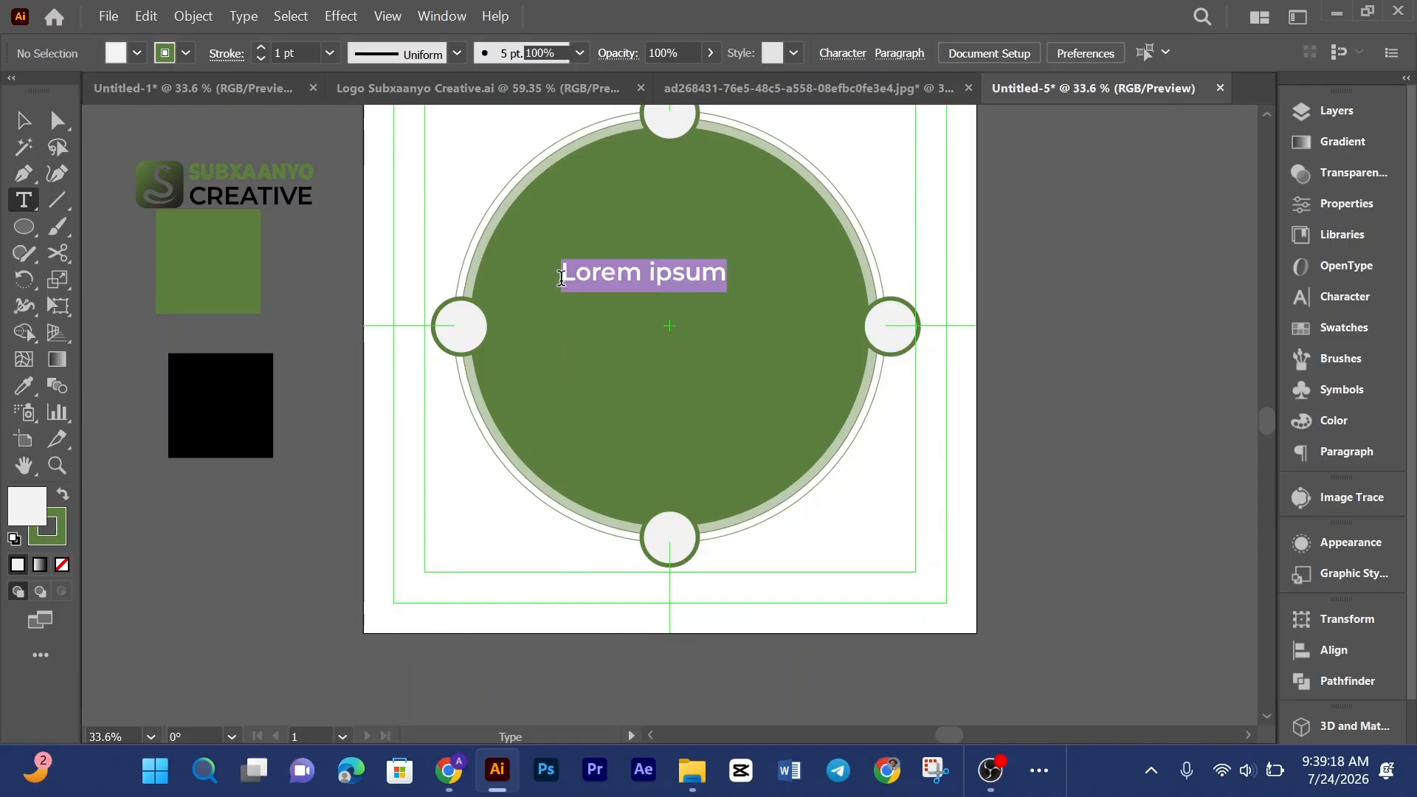
key(BackSpace)
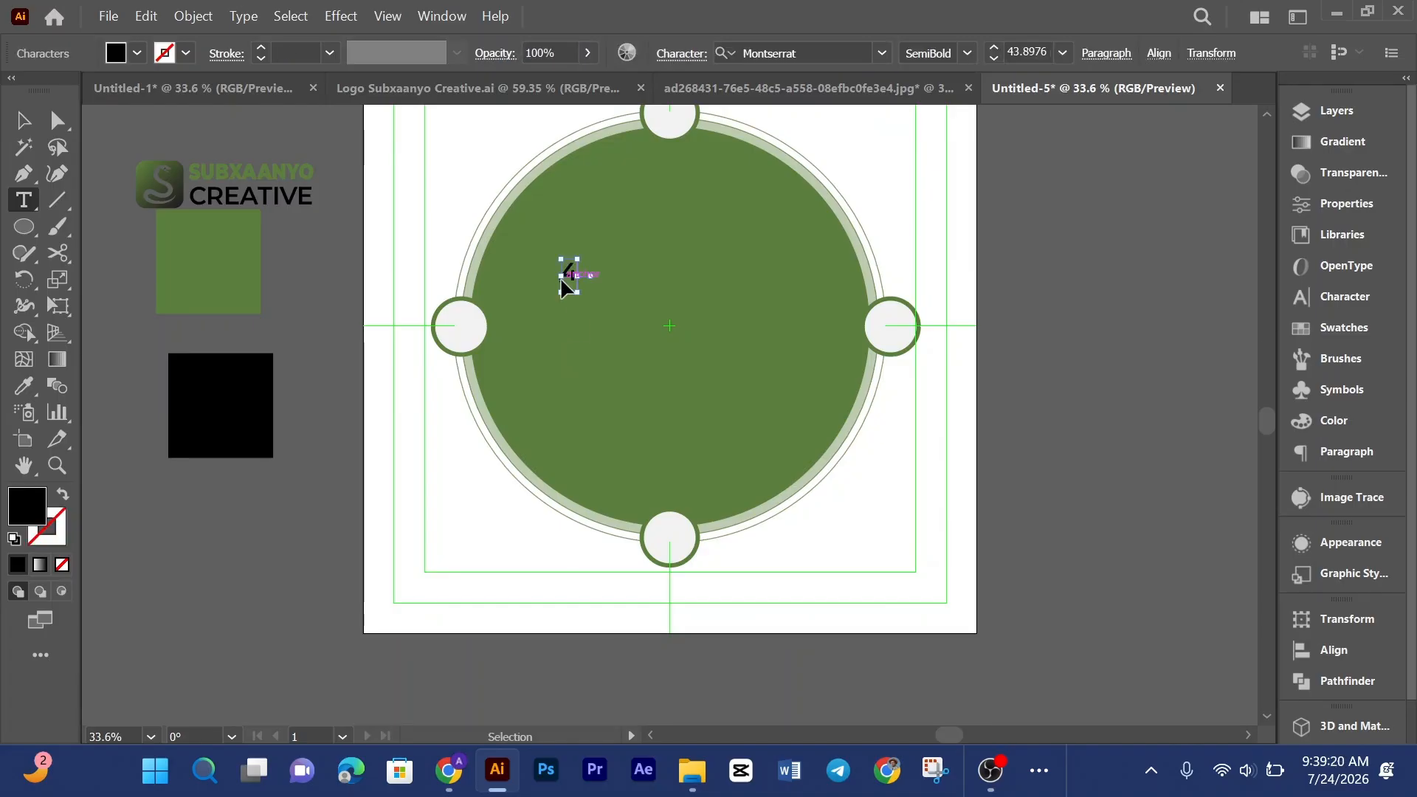
text(4)
Step: Set the 4 to the Montserrat Black font
key(ctrl+a)
click(882, 53)
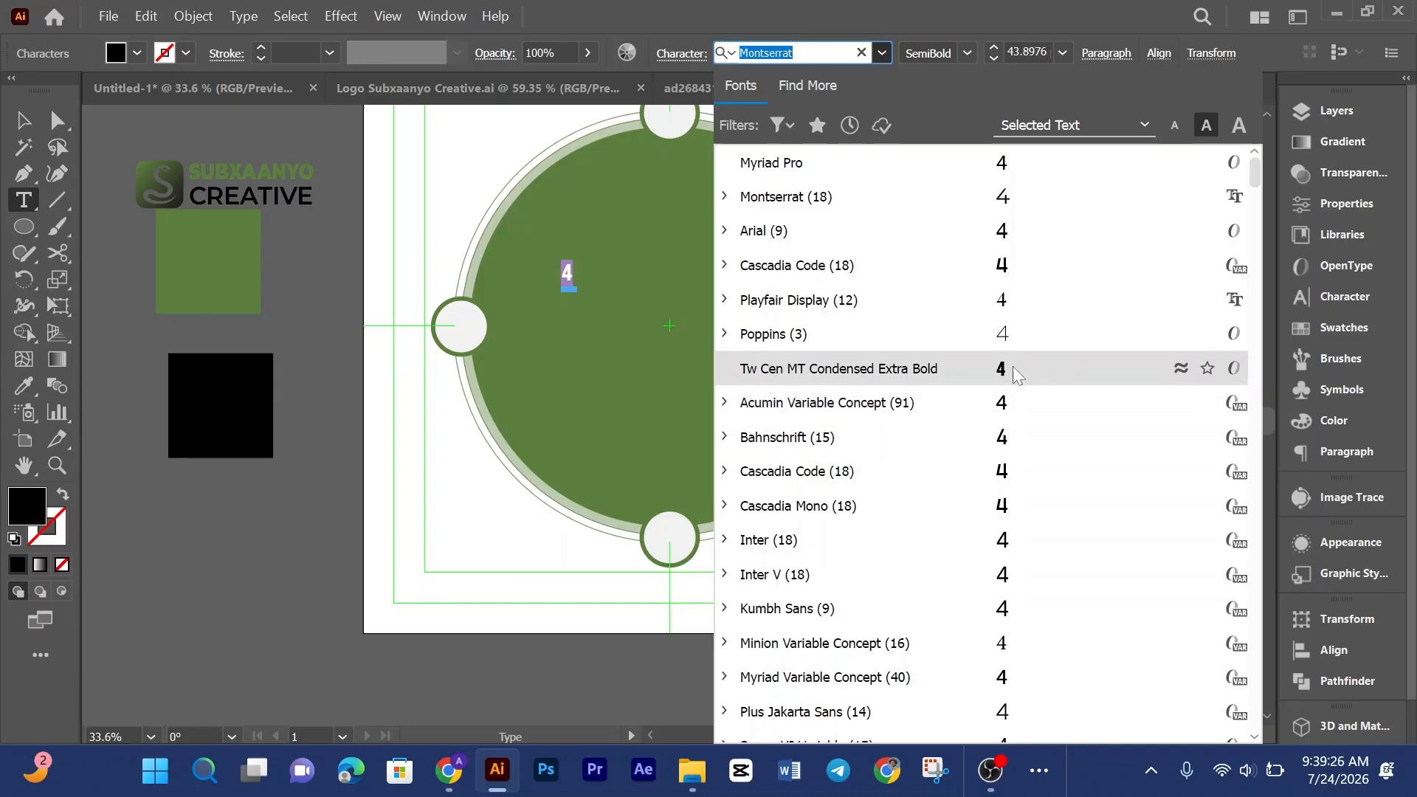
scroll(1013, 366, down, 5)
scroll(1013, 369, up, 5)
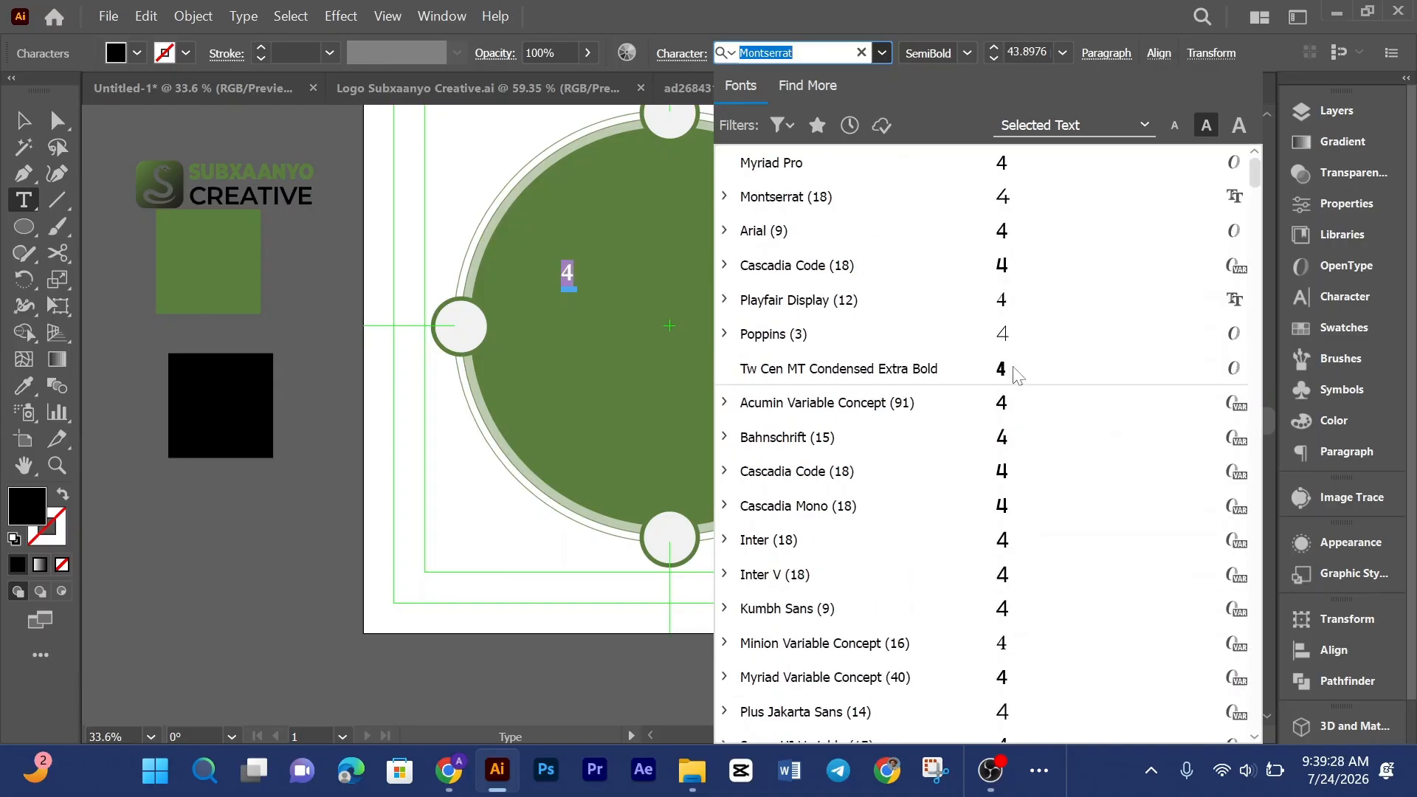
click(730, 203)
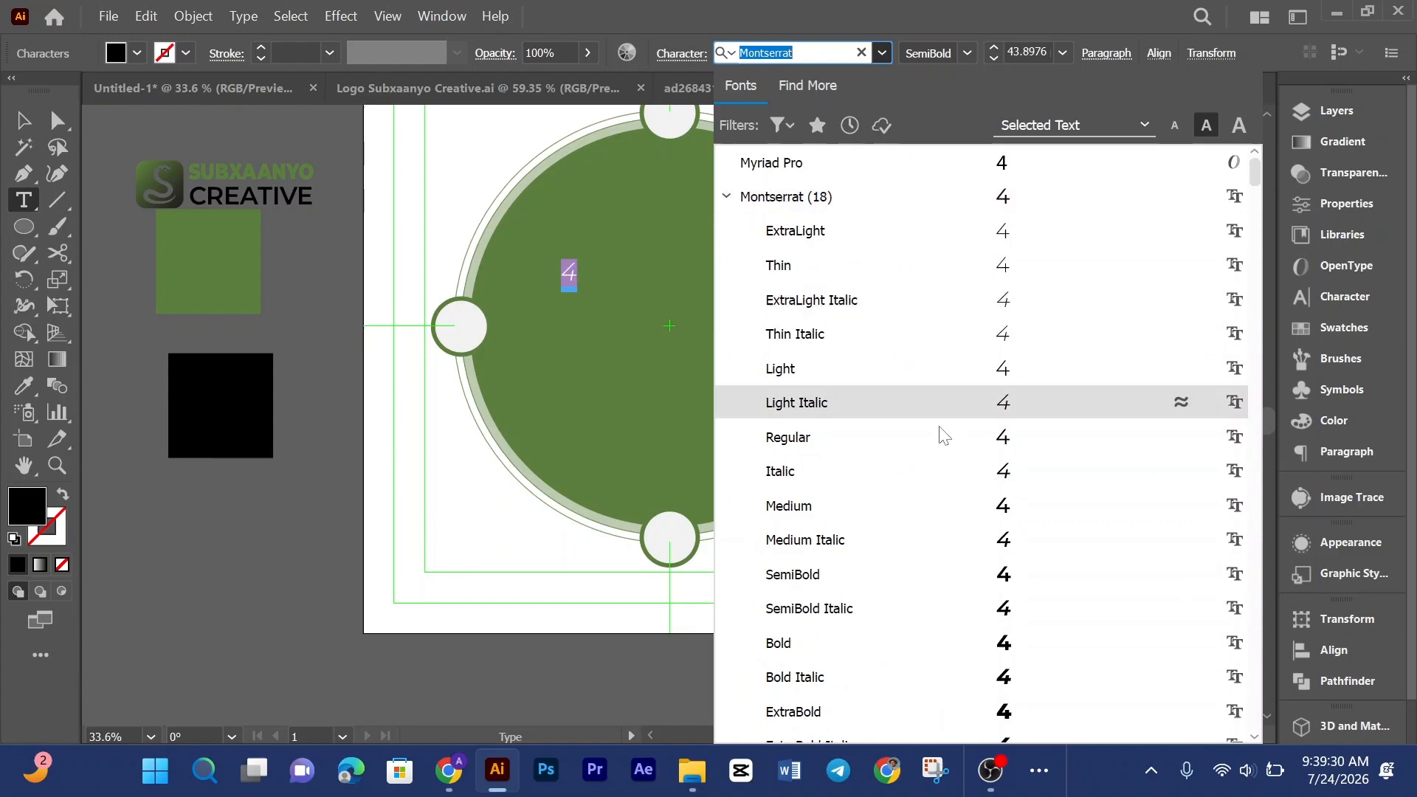
scroll(957, 493, down, 5)
click(1024, 359)
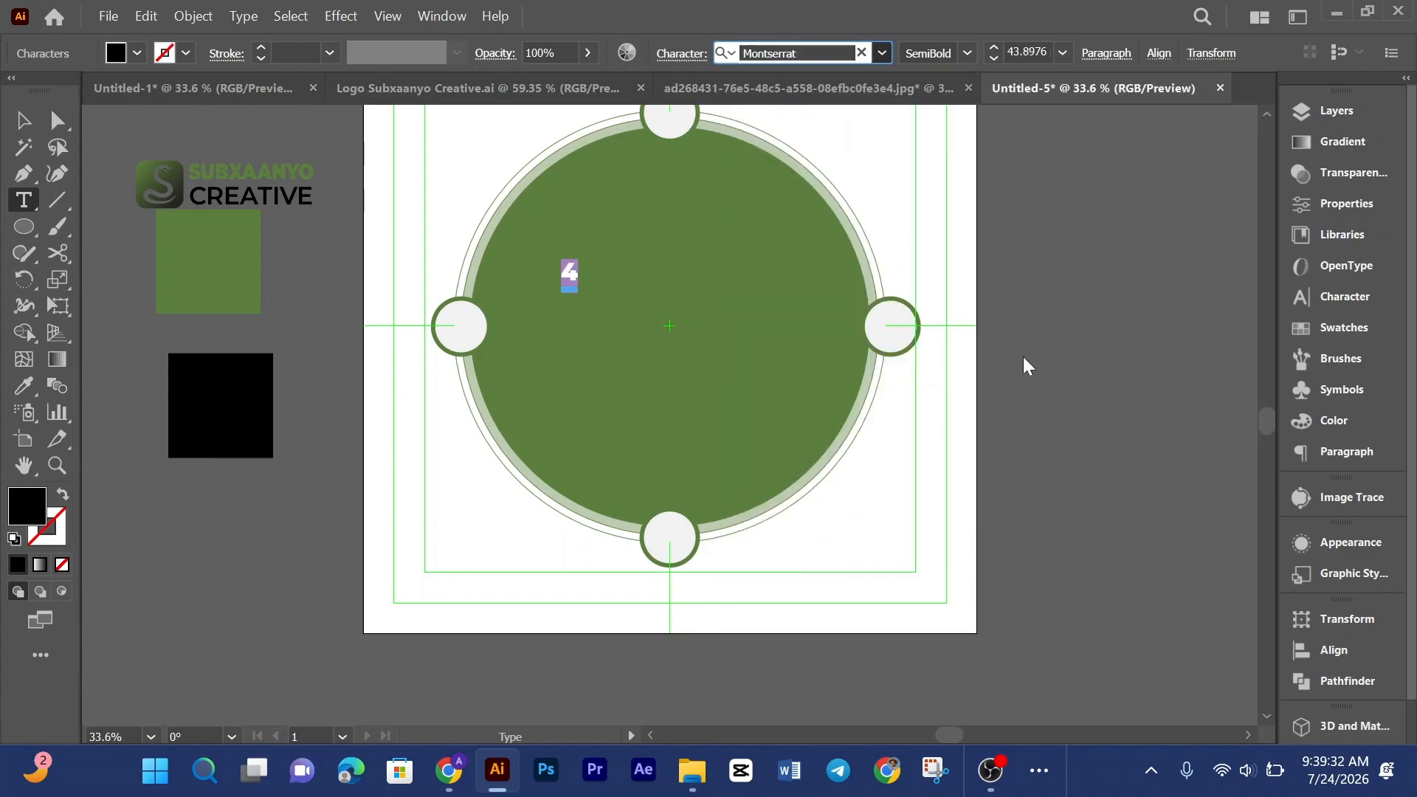
Step: Scale the 4 up to about 307 pt and place it left of the circle's centre, checking the reference design
click(23, 120)
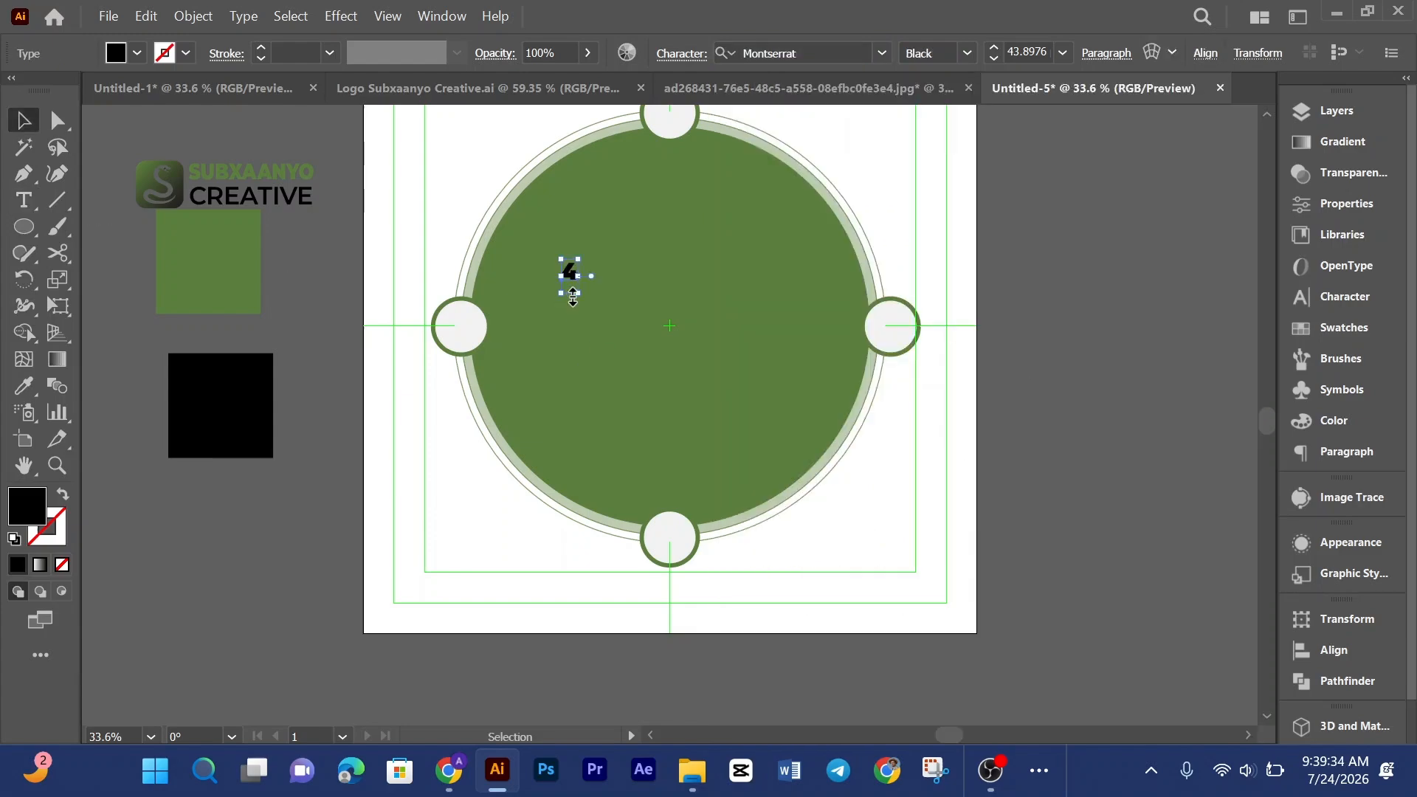
drag(578, 293, 600, 344)
click(915, 90)
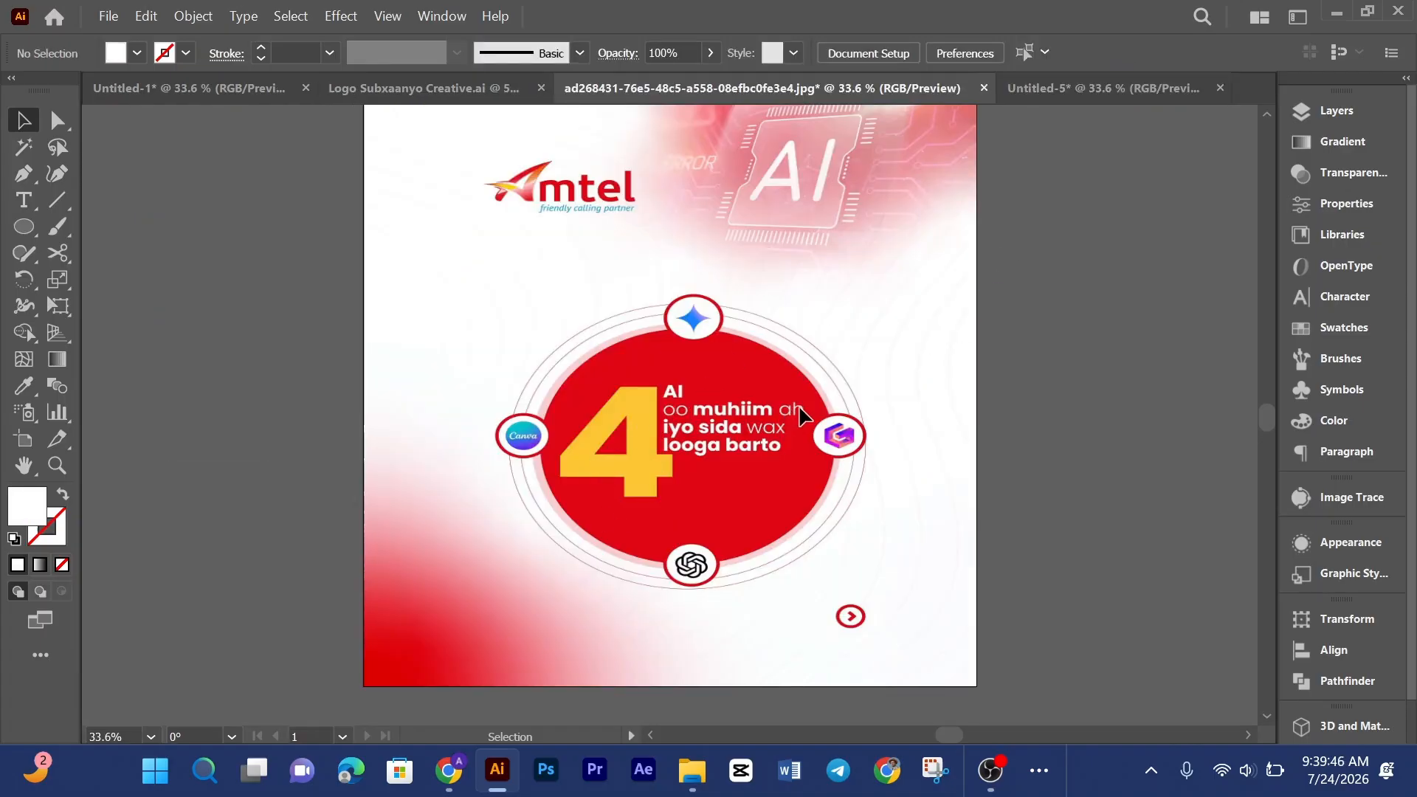
click(1054, 85)
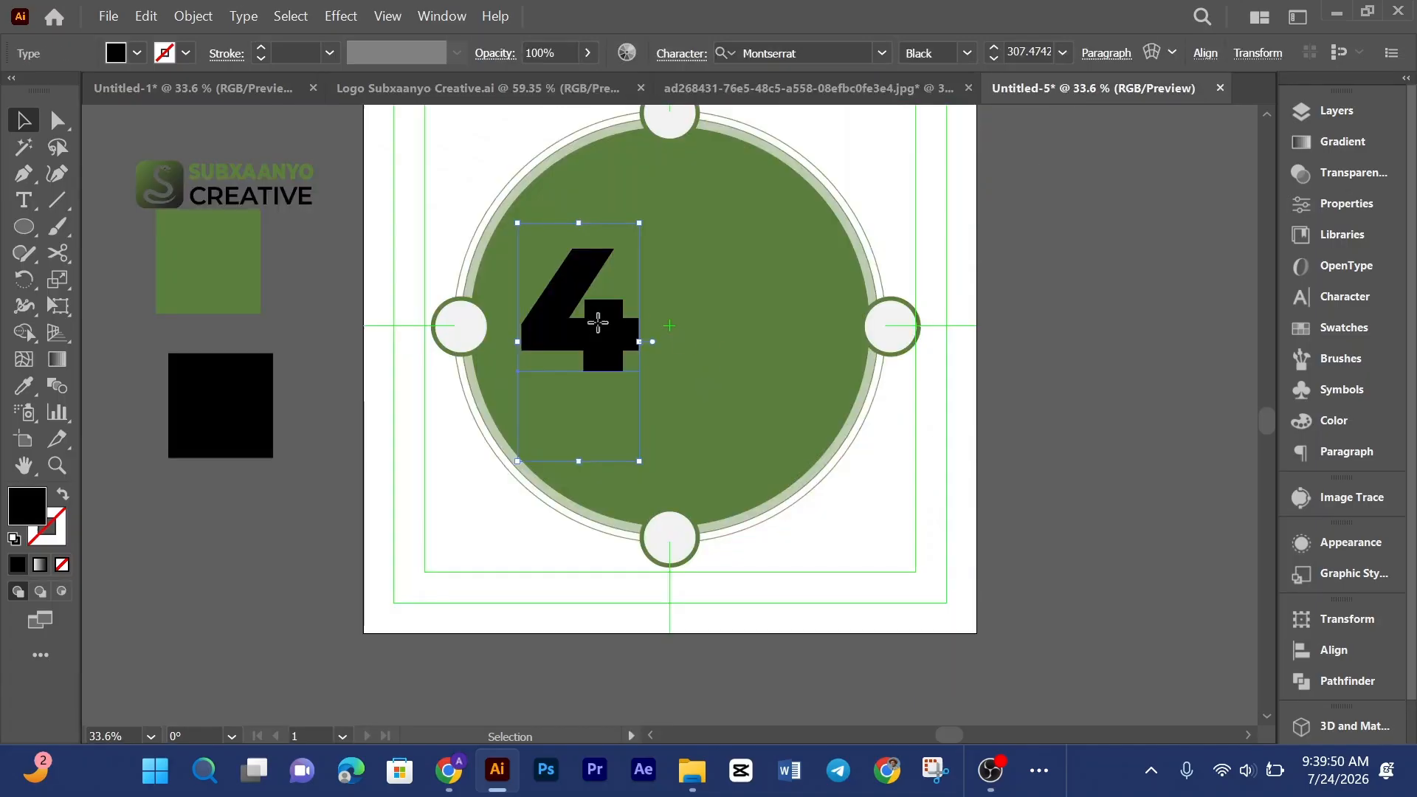
drag(602, 333, 597, 324)
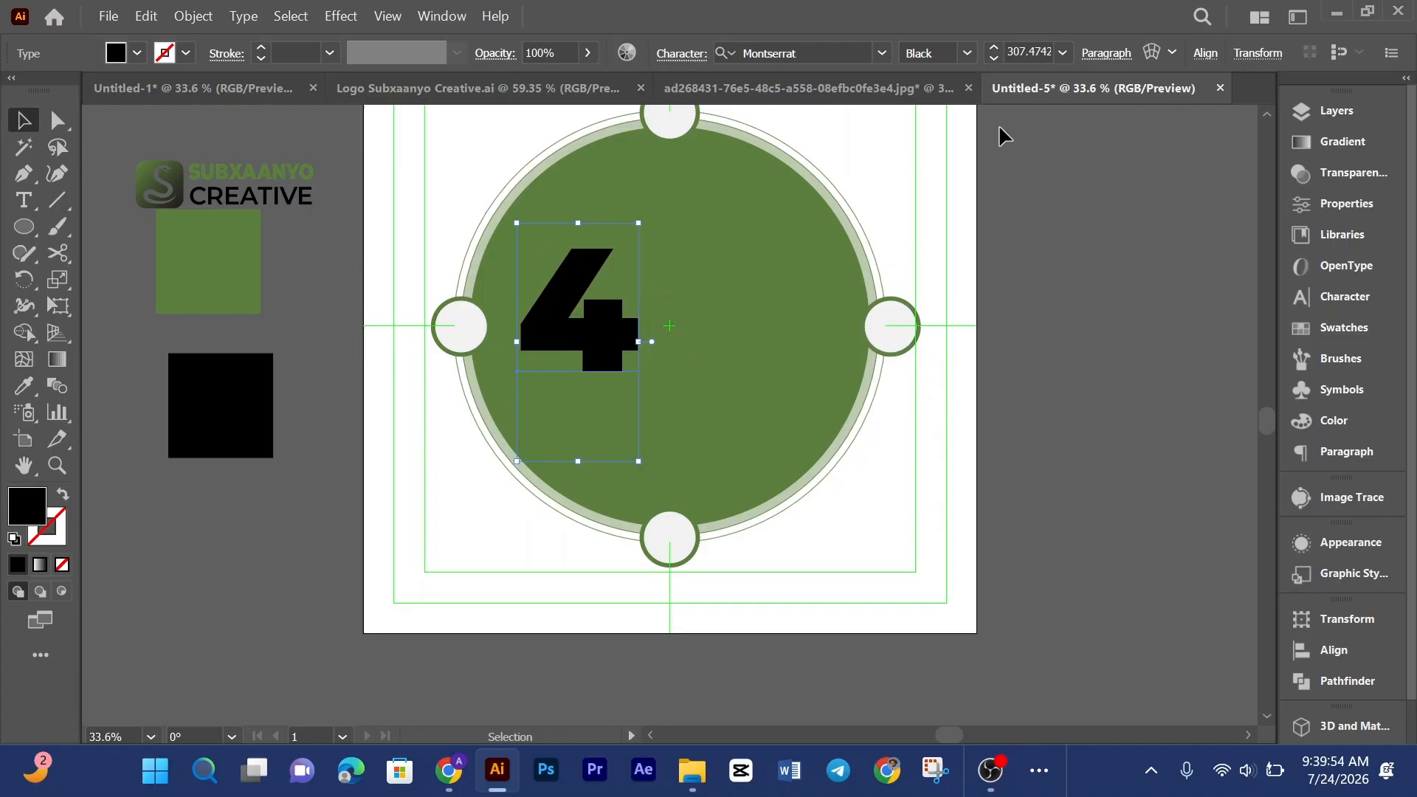
Step: Compare with the reference, then sample the black square's colour onto the 4 with the Eyedropper
click(897, 88)
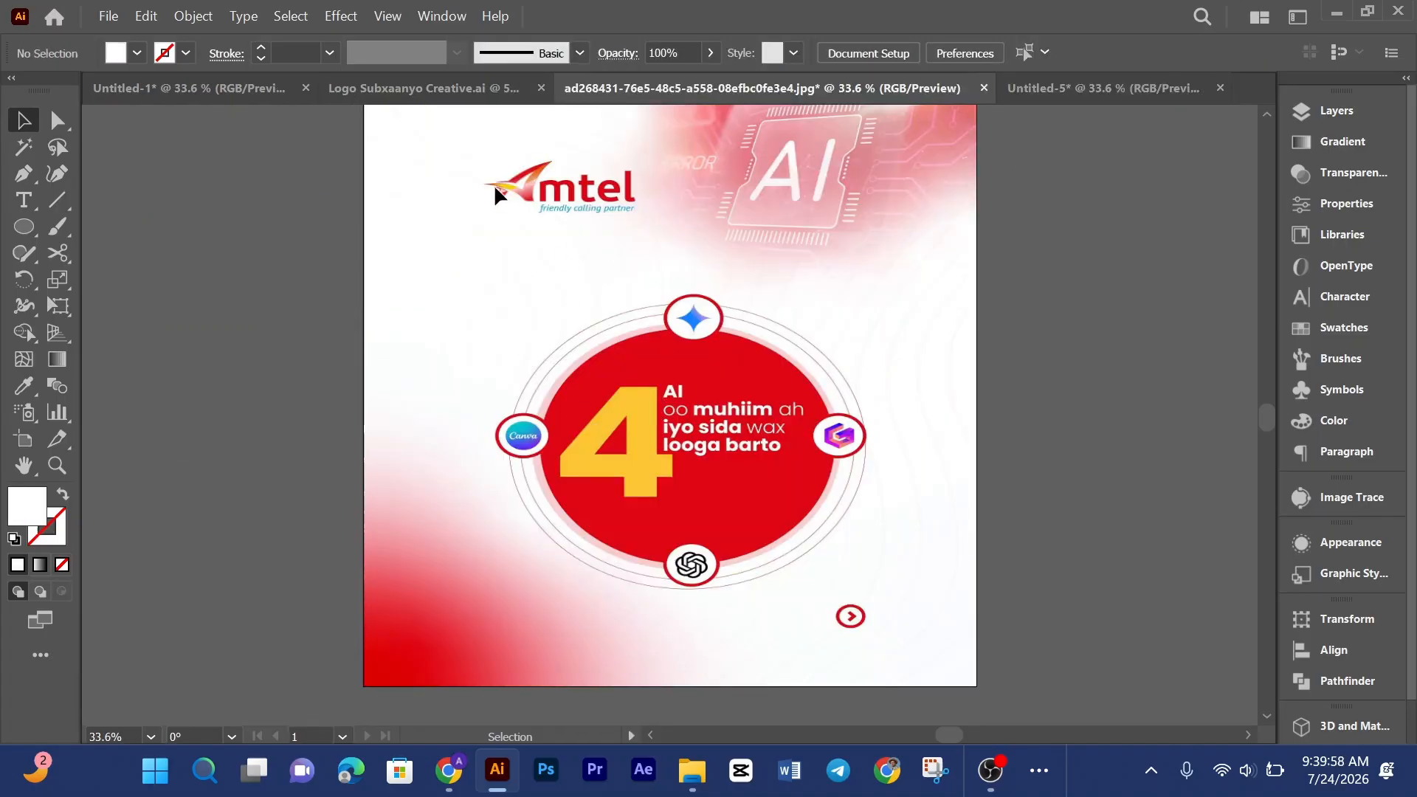
click(1022, 87)
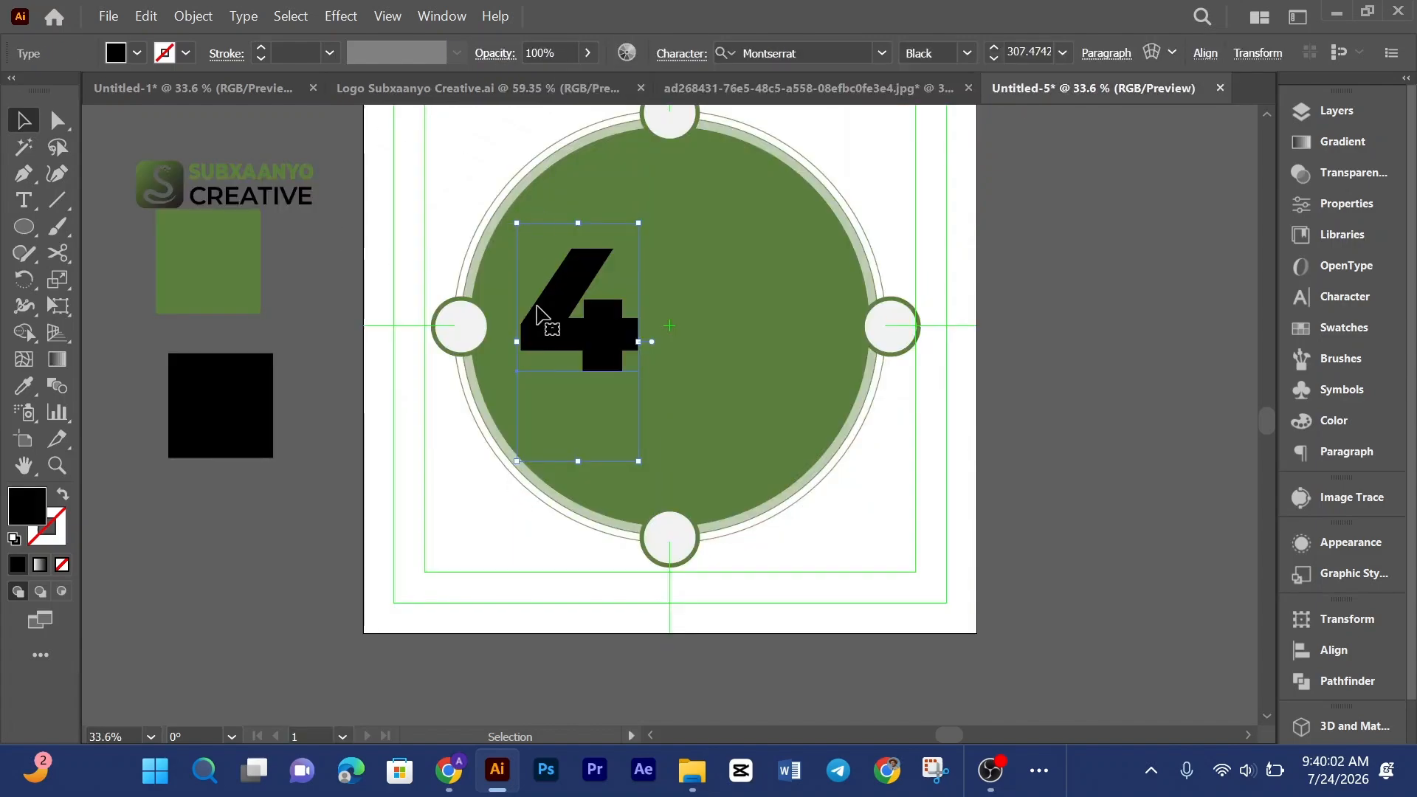
key(i)
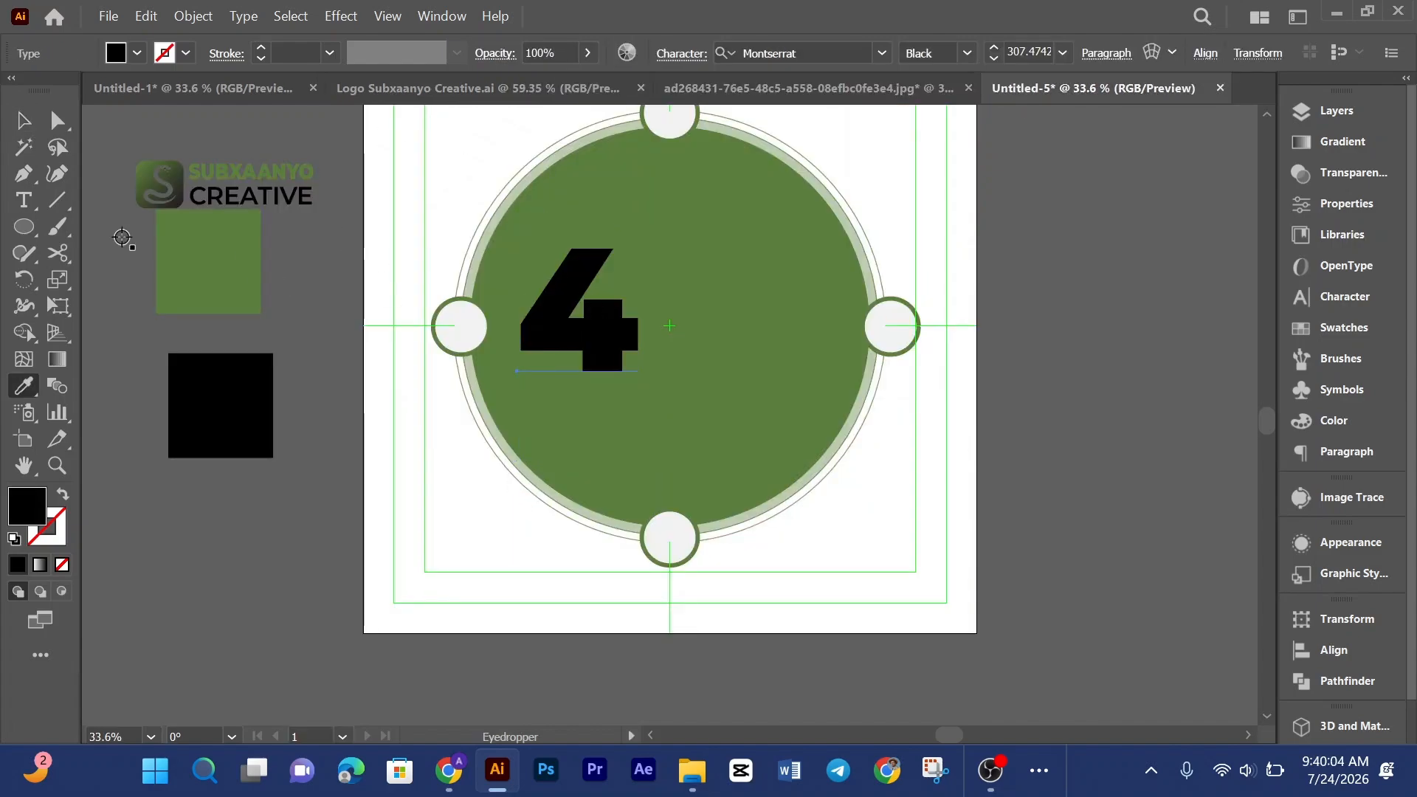
click(164, 259)
click(265, 410)
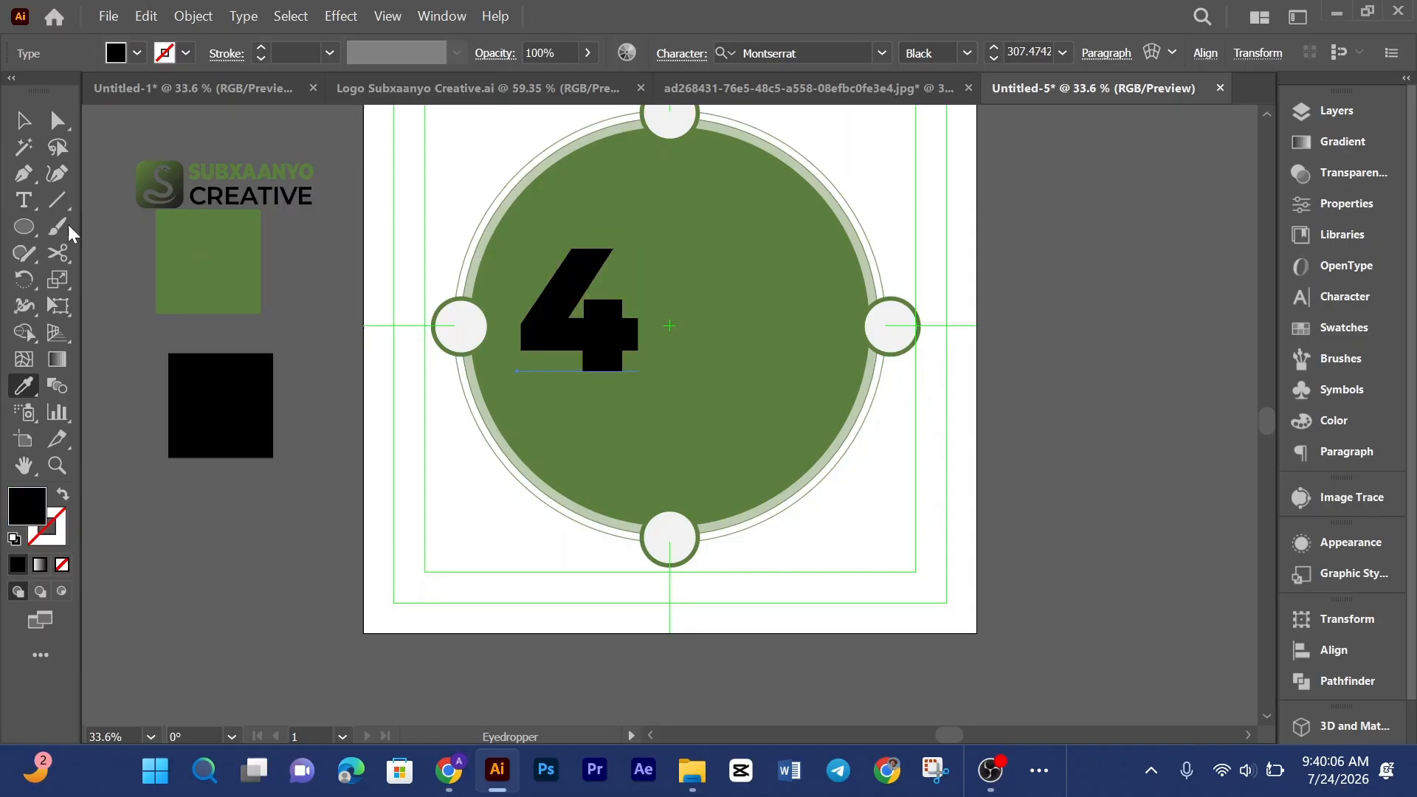
Step: Hide selection edges and nudge the 4 slightly downward in the circle
key(v)
key(ctrl+h)
click(776, 292)
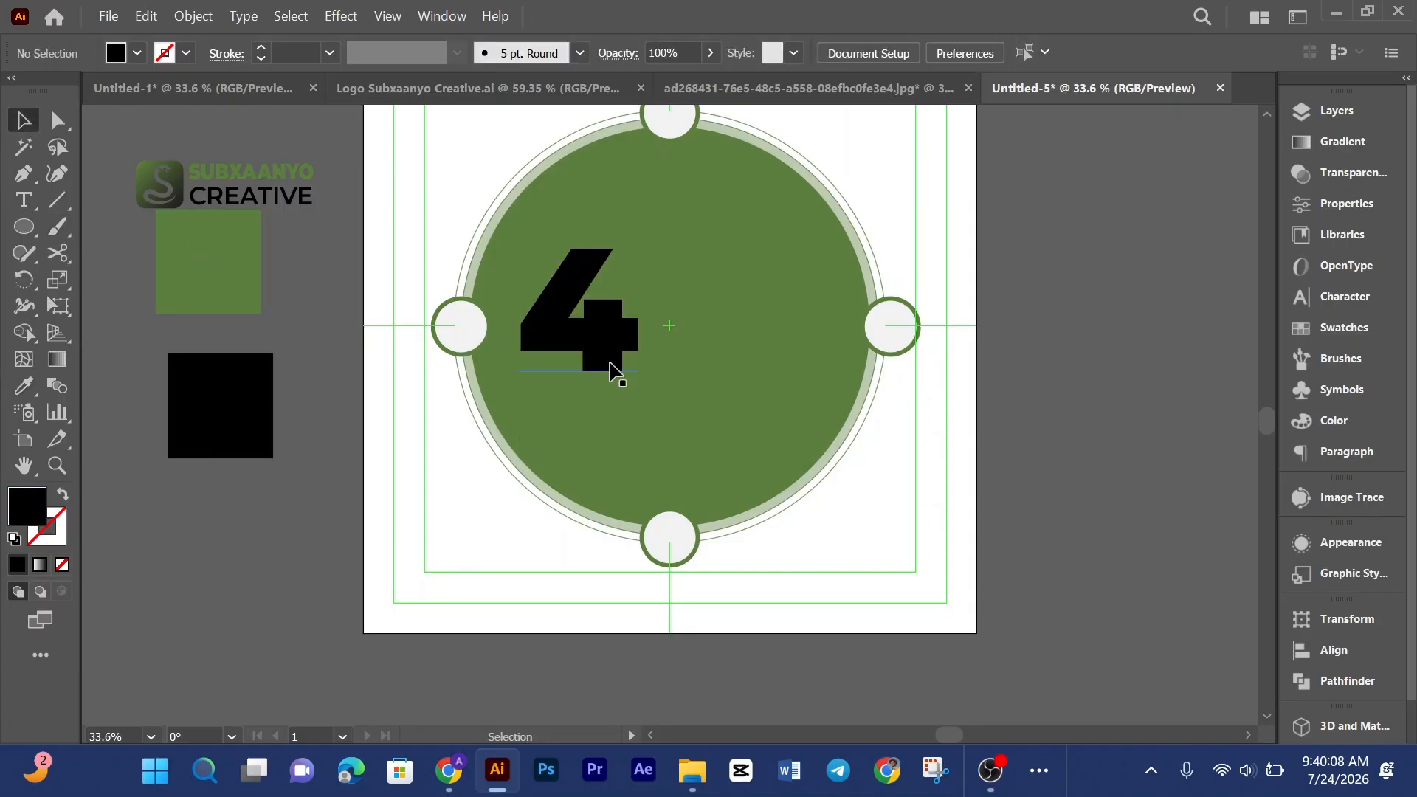
click(611, 364)
key(Down)
key(Down)
key(Down)
key(Down)
key(Down)
key(Down)
key(Down)
key(Down)
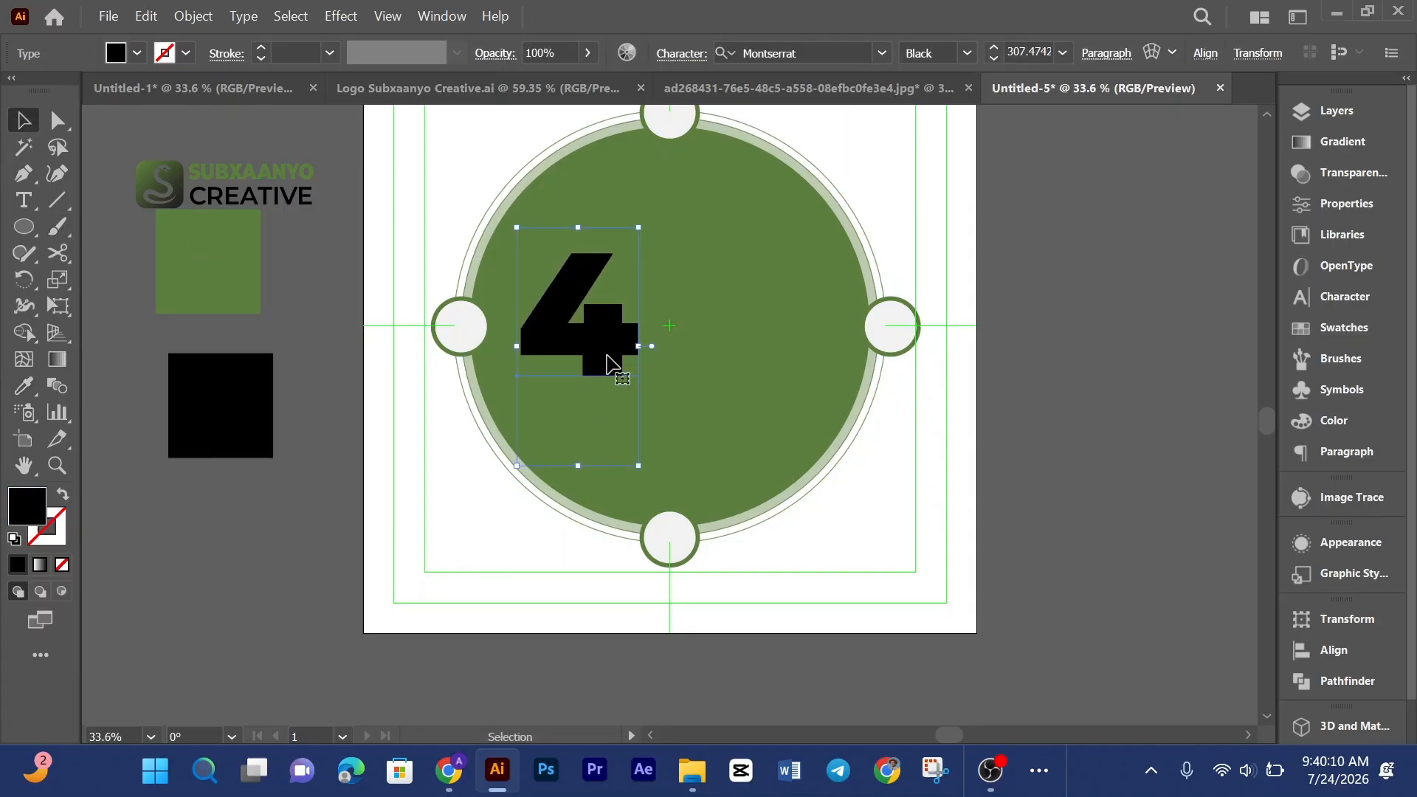
click(487, 555)
Step: Check the reference, then add point text reading Software to the right of the 4
click(865, 88)
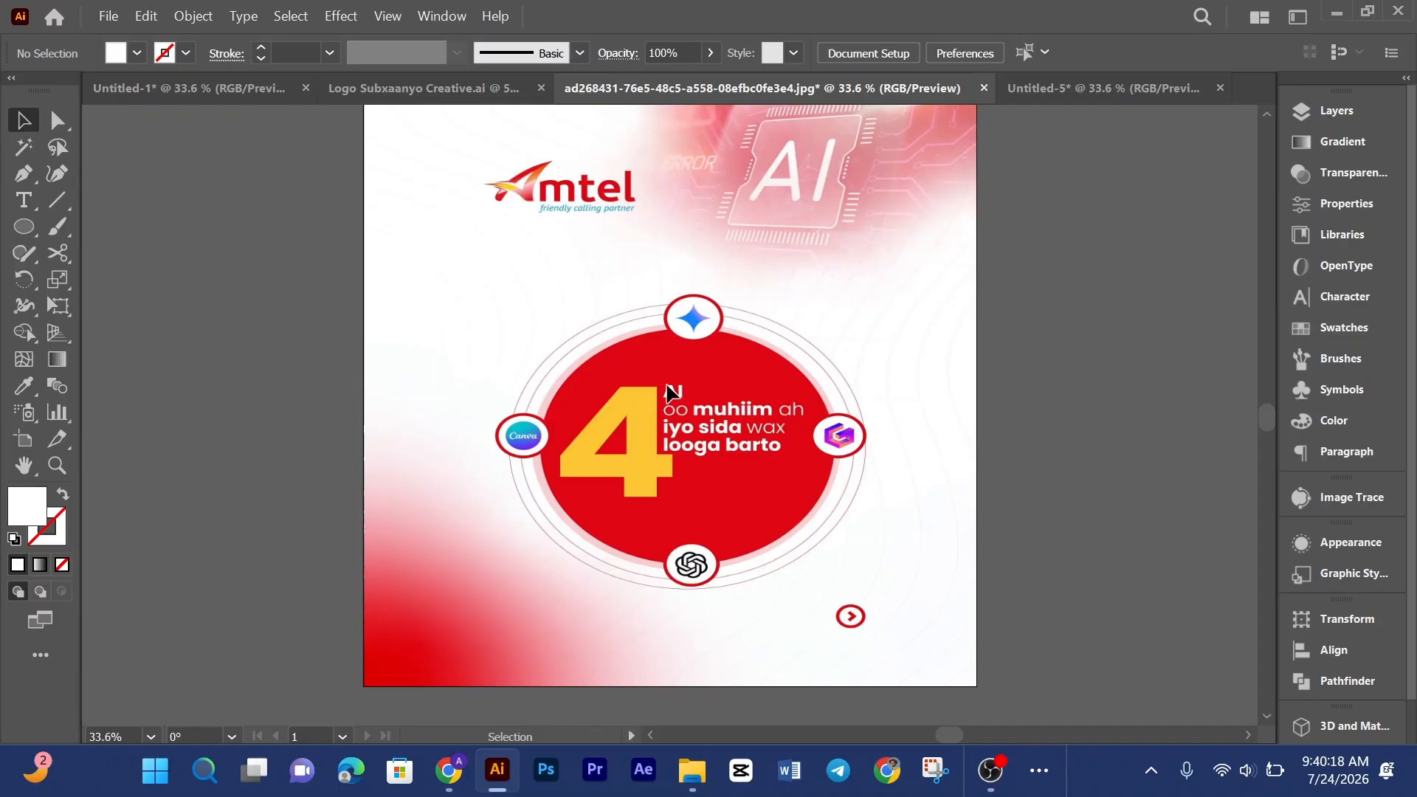
click(1074, 97)
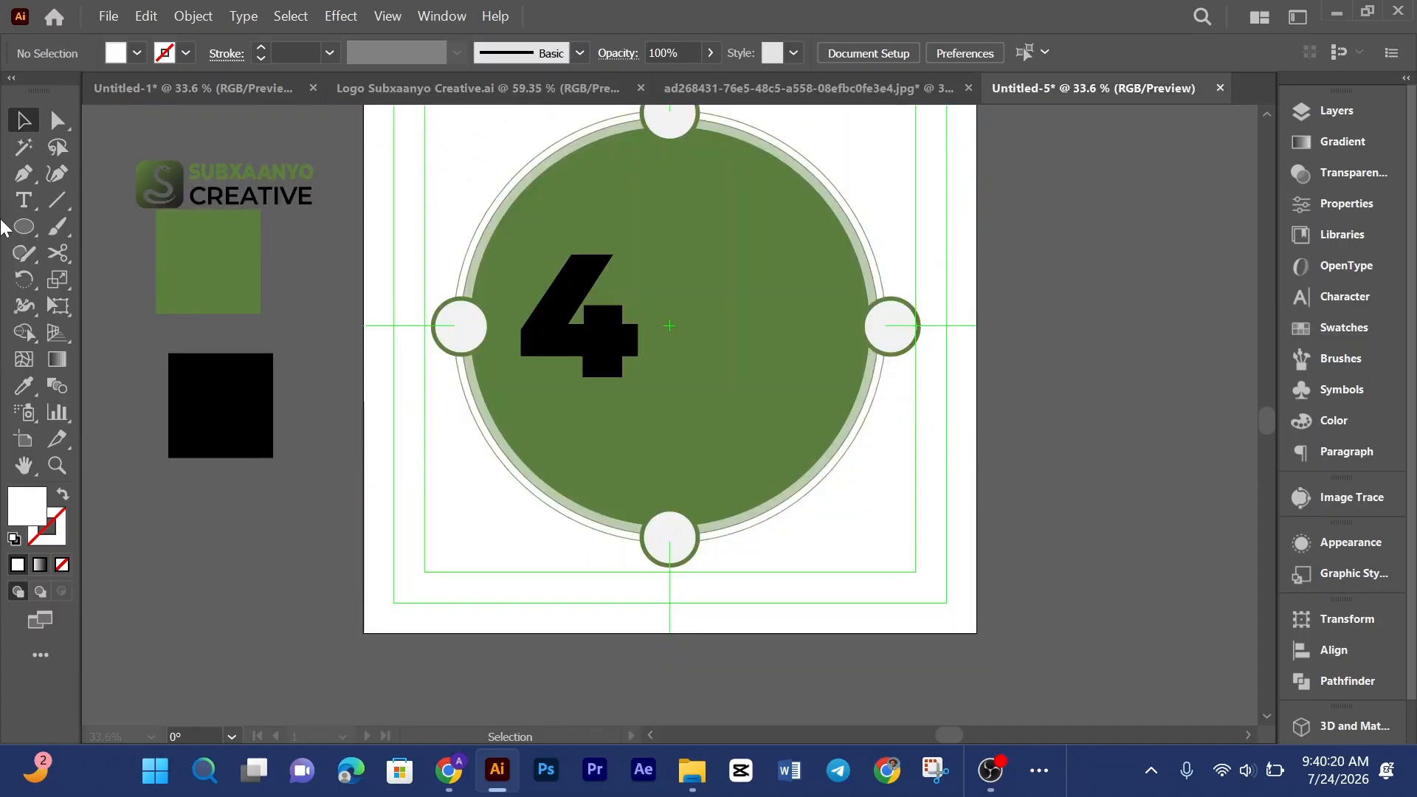
click(24, 200)
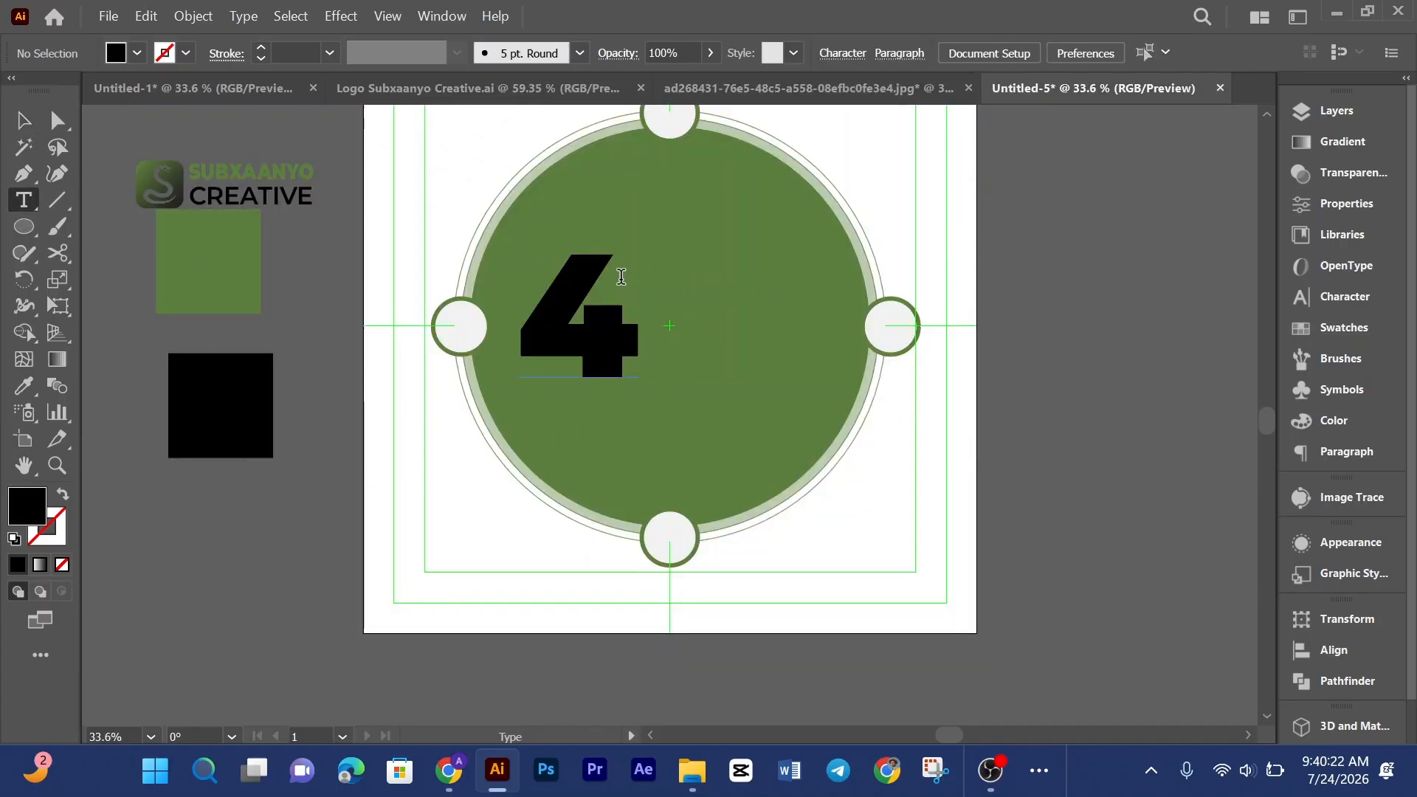
click(657, 259)
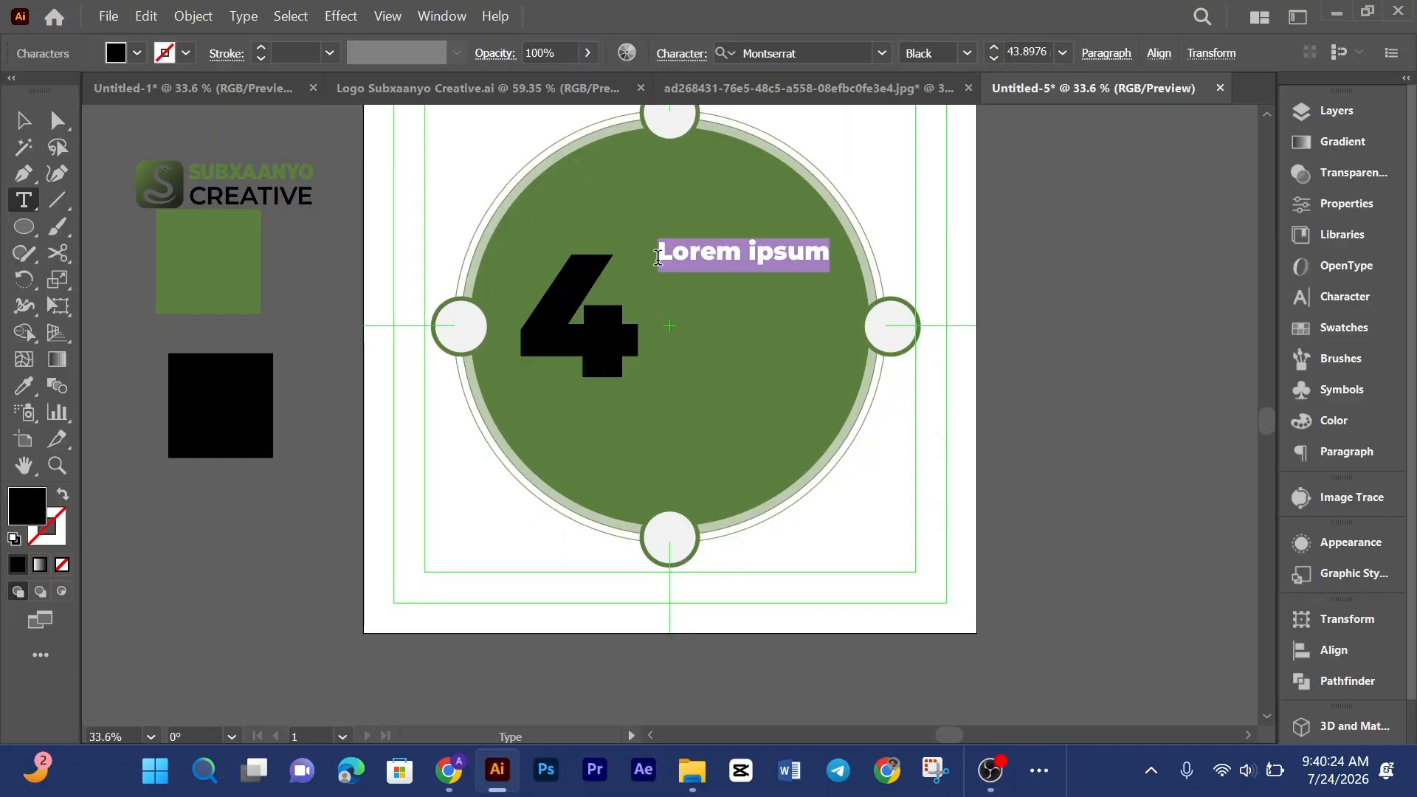
text(So)
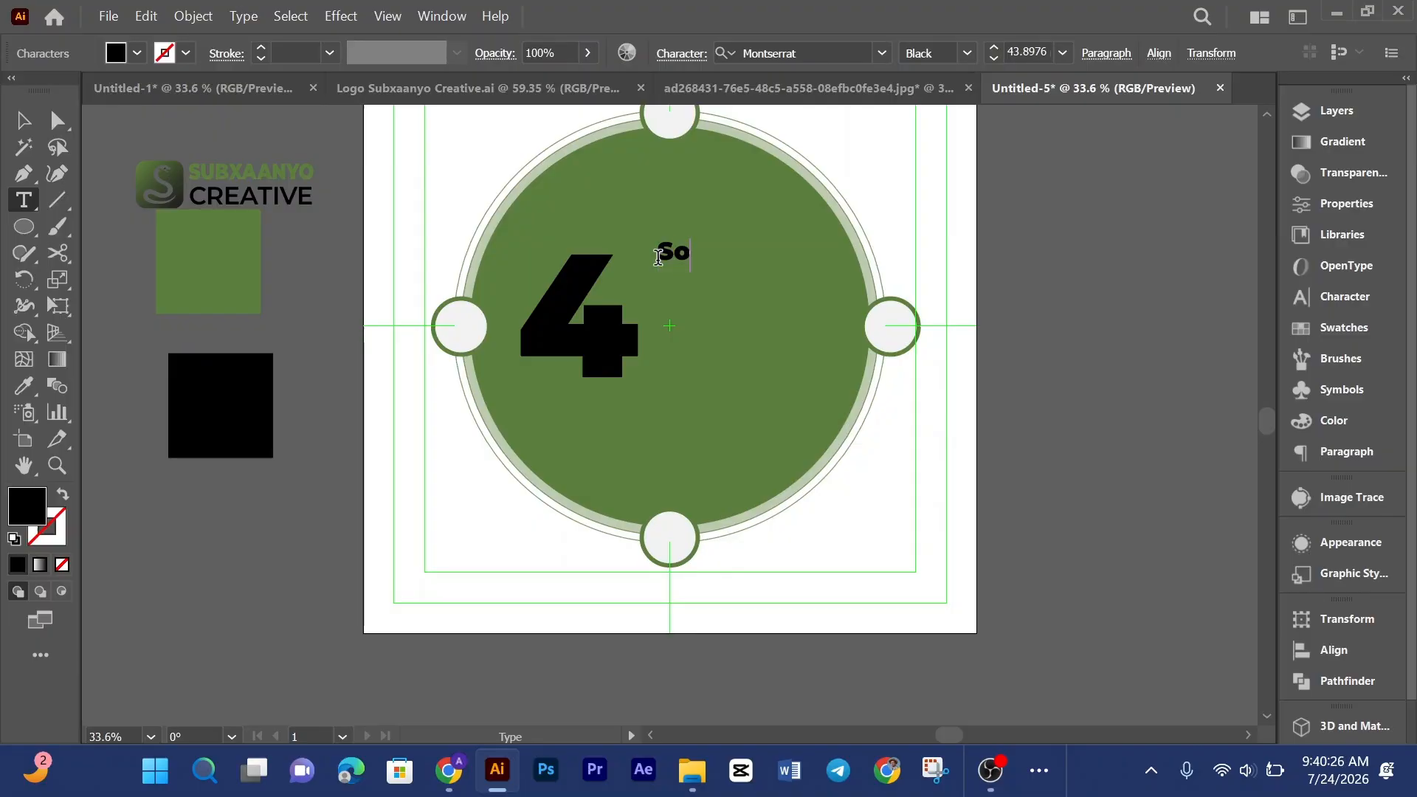
text(ftwere)
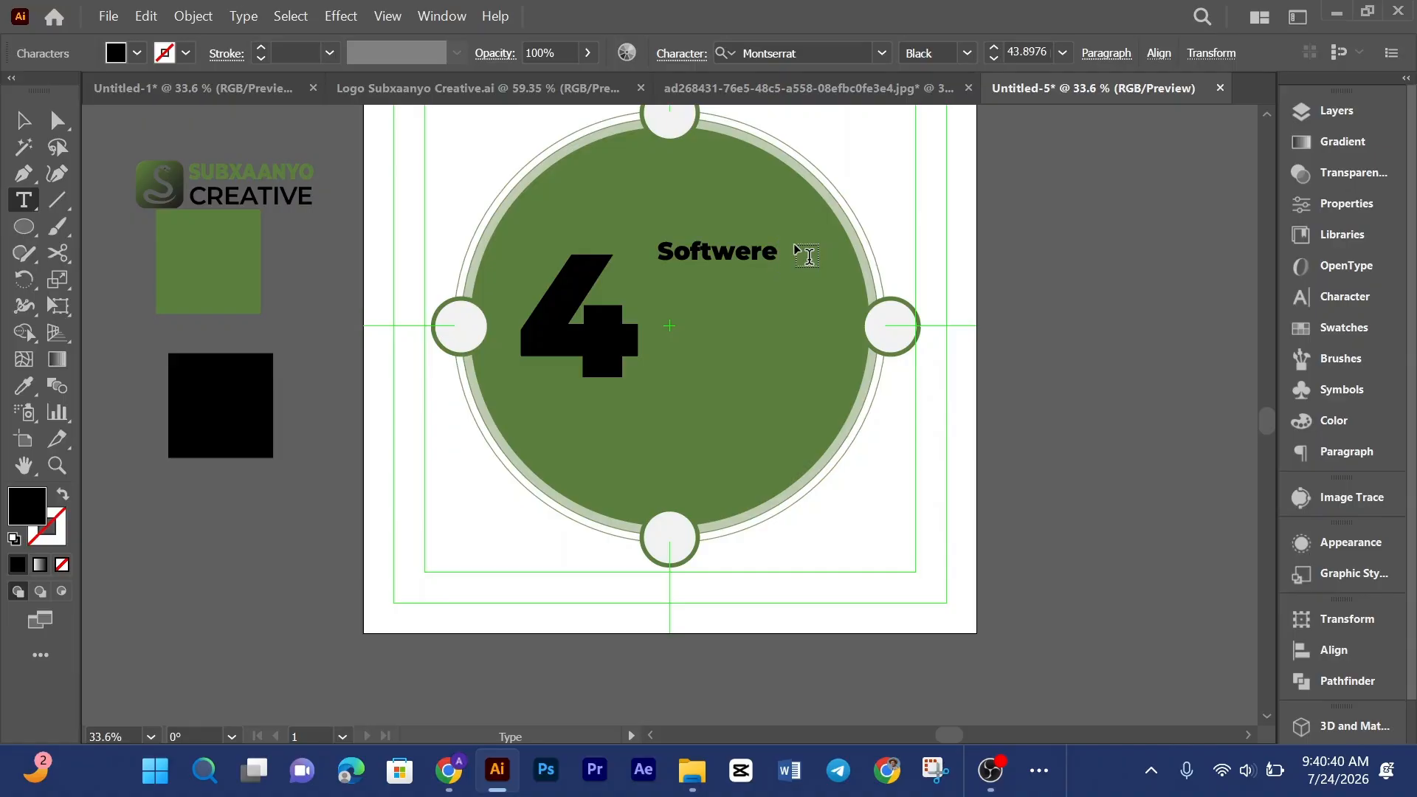
key(BackSpace)
key(BackSpace)
key(BackSpace)
text(are)
Step: Set the Software text's font weight to Medium
key(ctrl+a)
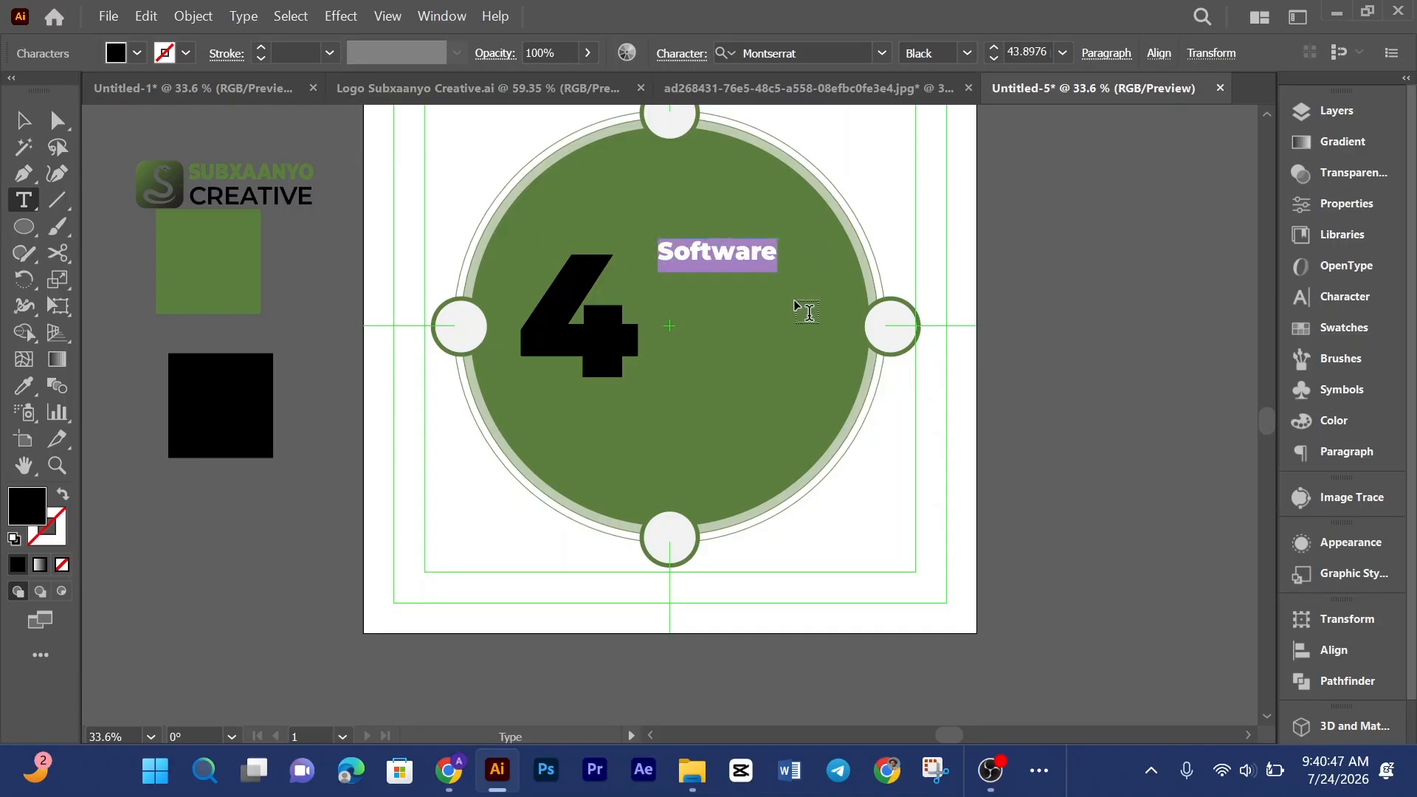
click(967, 52)
click(948, 272)
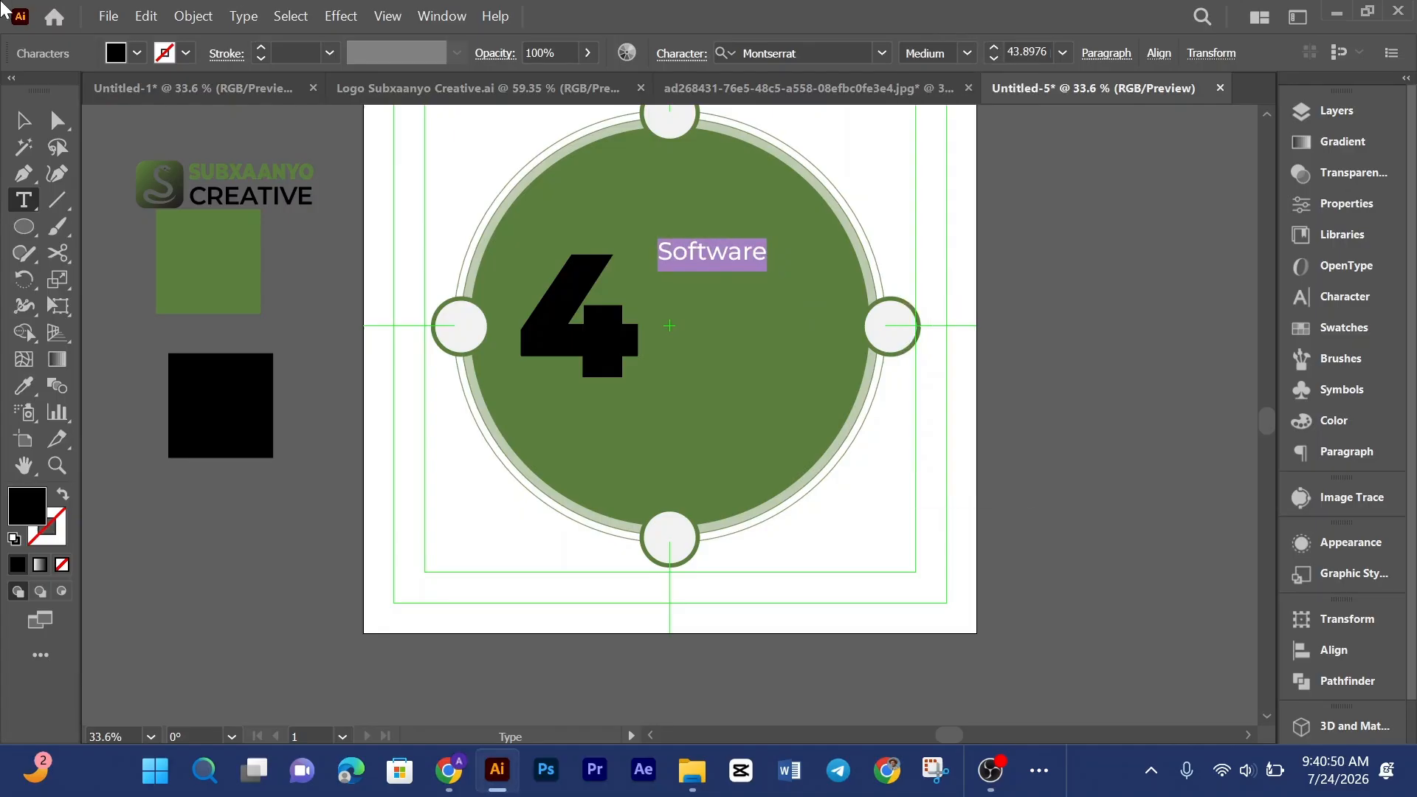
key(Escape)
Step: Compare with the reference and move the Software text slightly lower beside the 4
click(821, 94)
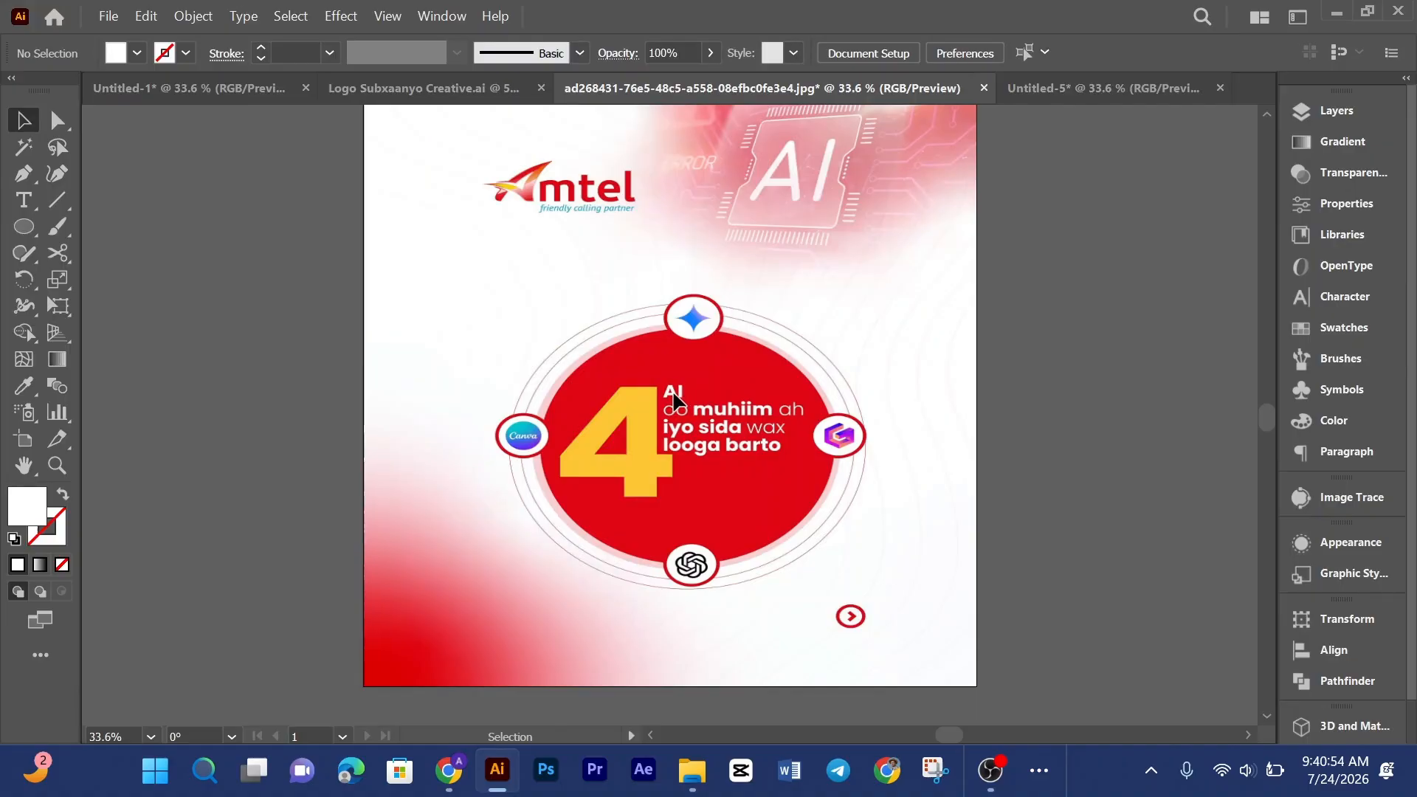
click(1038, 81)
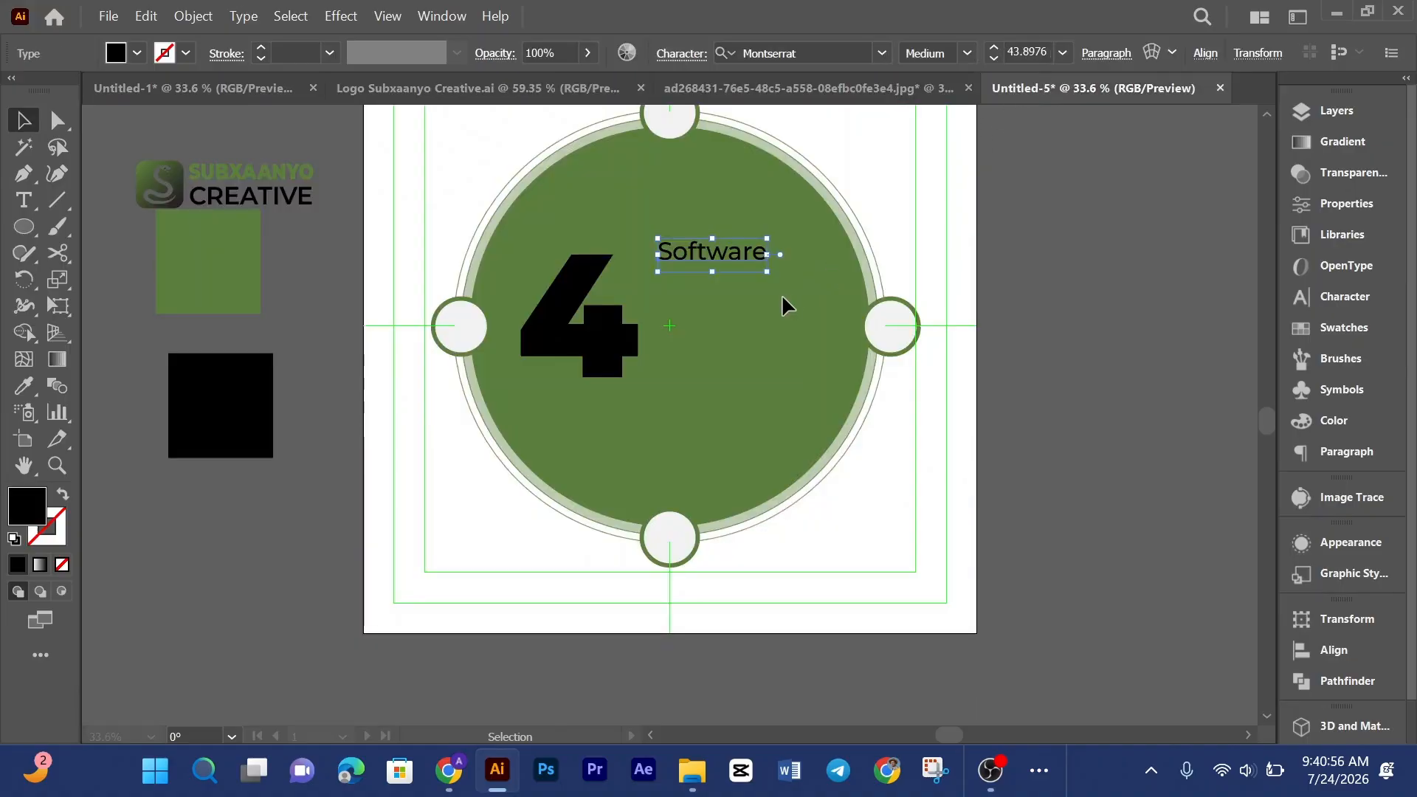
drag(715, 259, 703, 284)
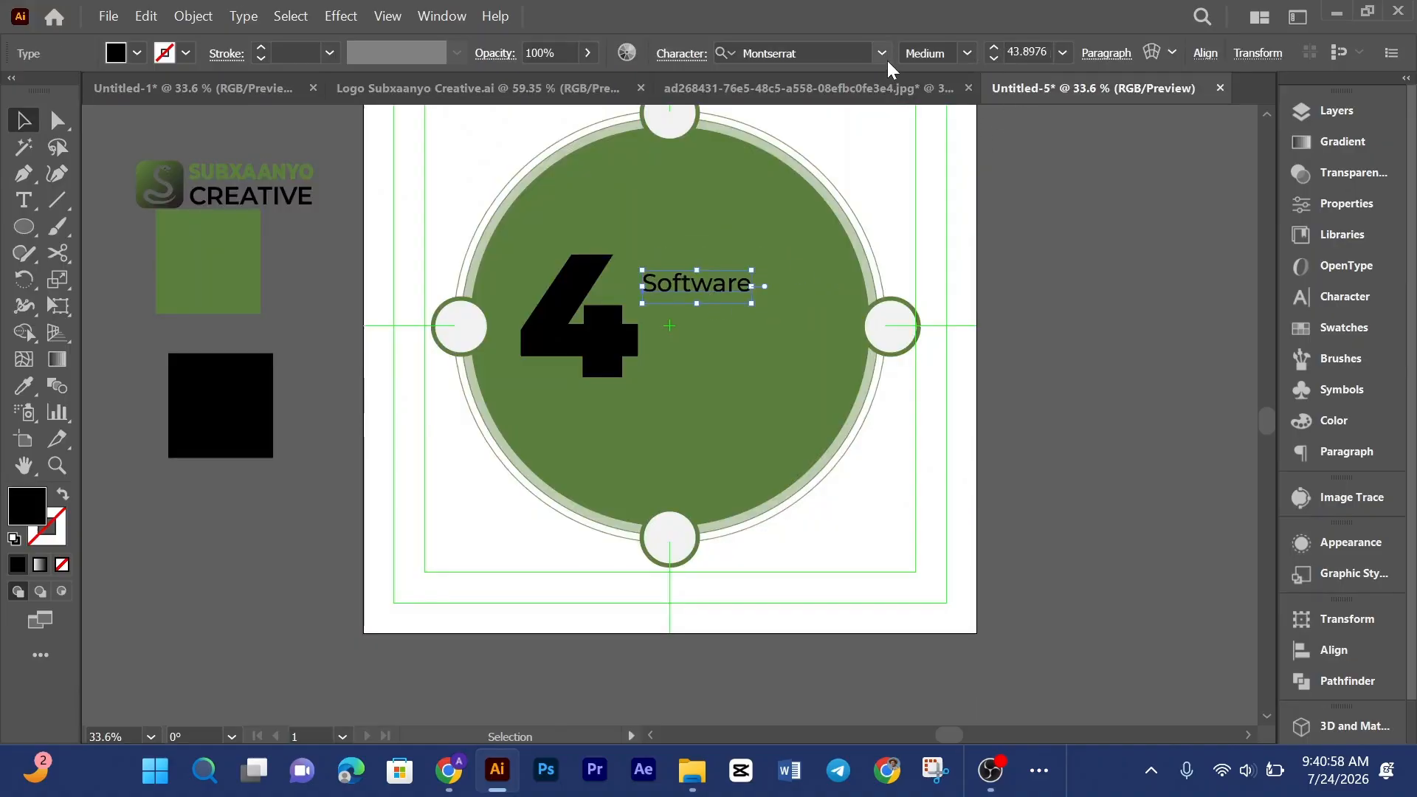
Step: Set the Software text to Montserrat Bold at 28 pt
double_click(736, 288)
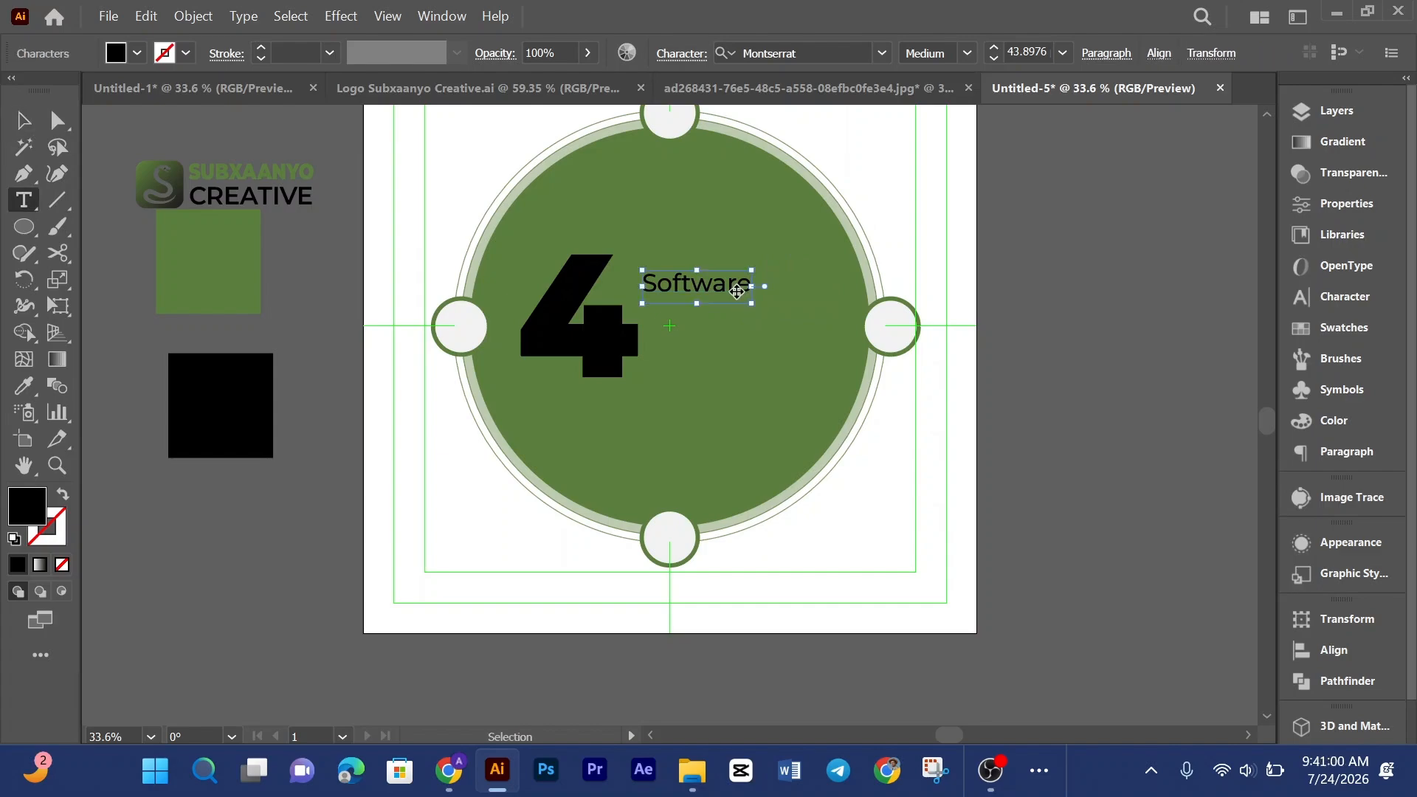
key(ctrl+a)
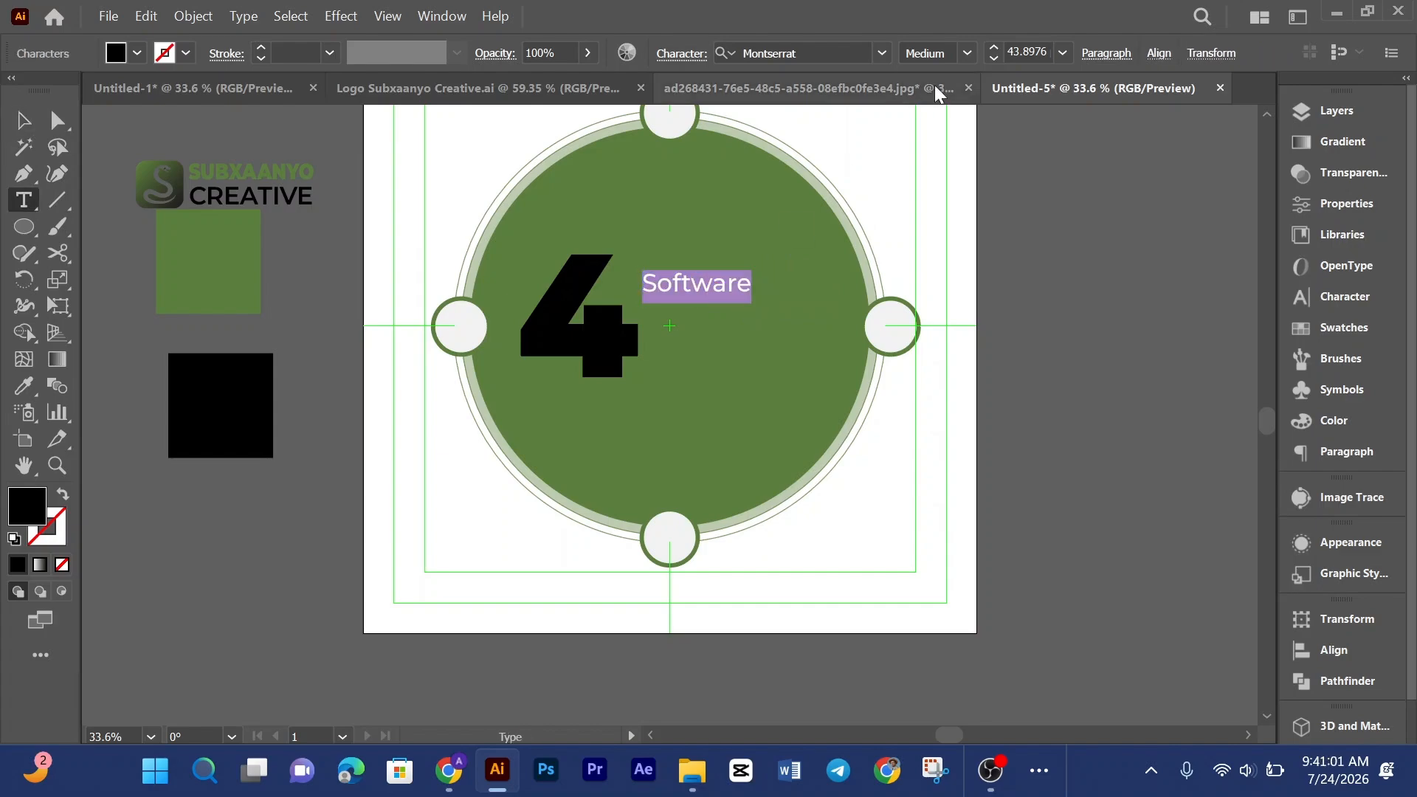
click(967, 53)
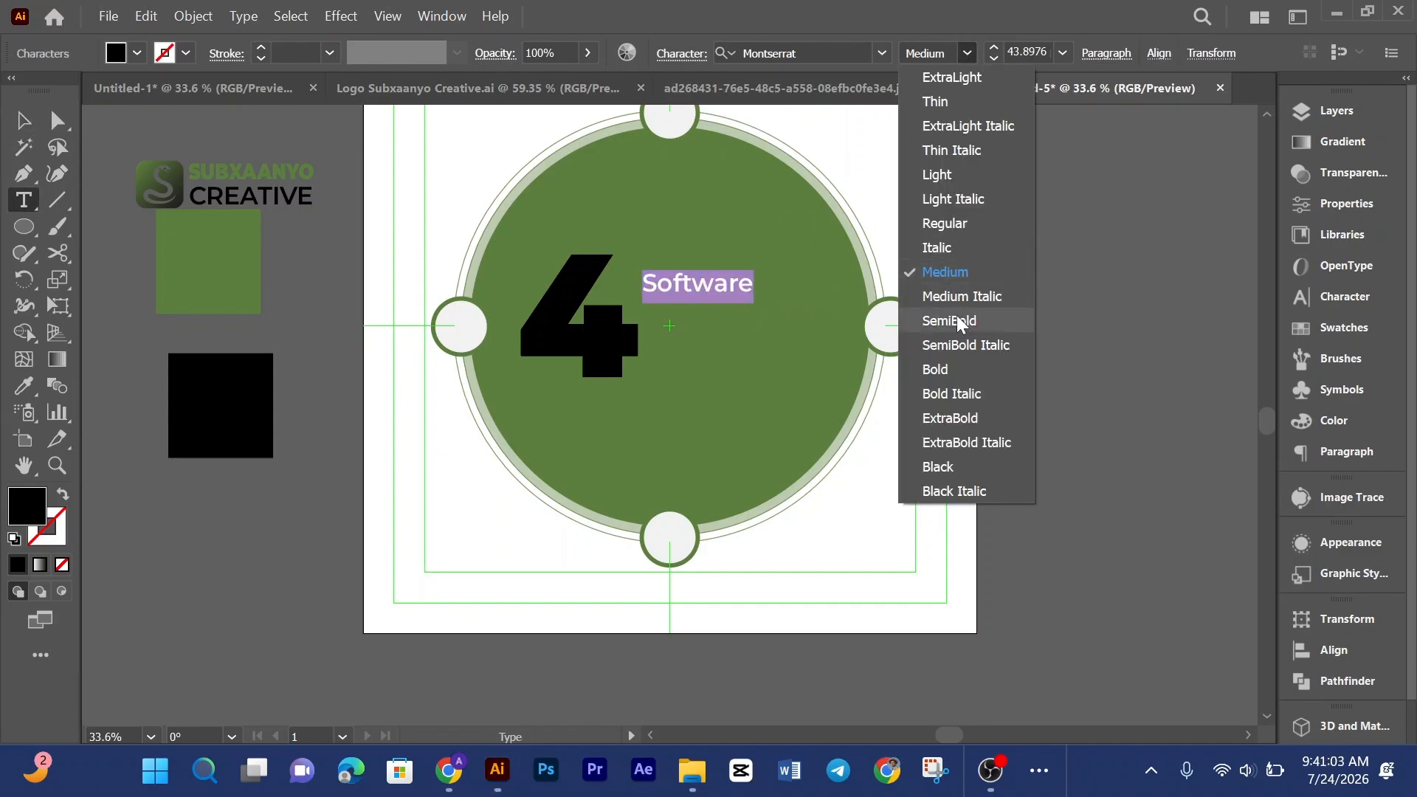
click(958, 368)
click(993, 59)
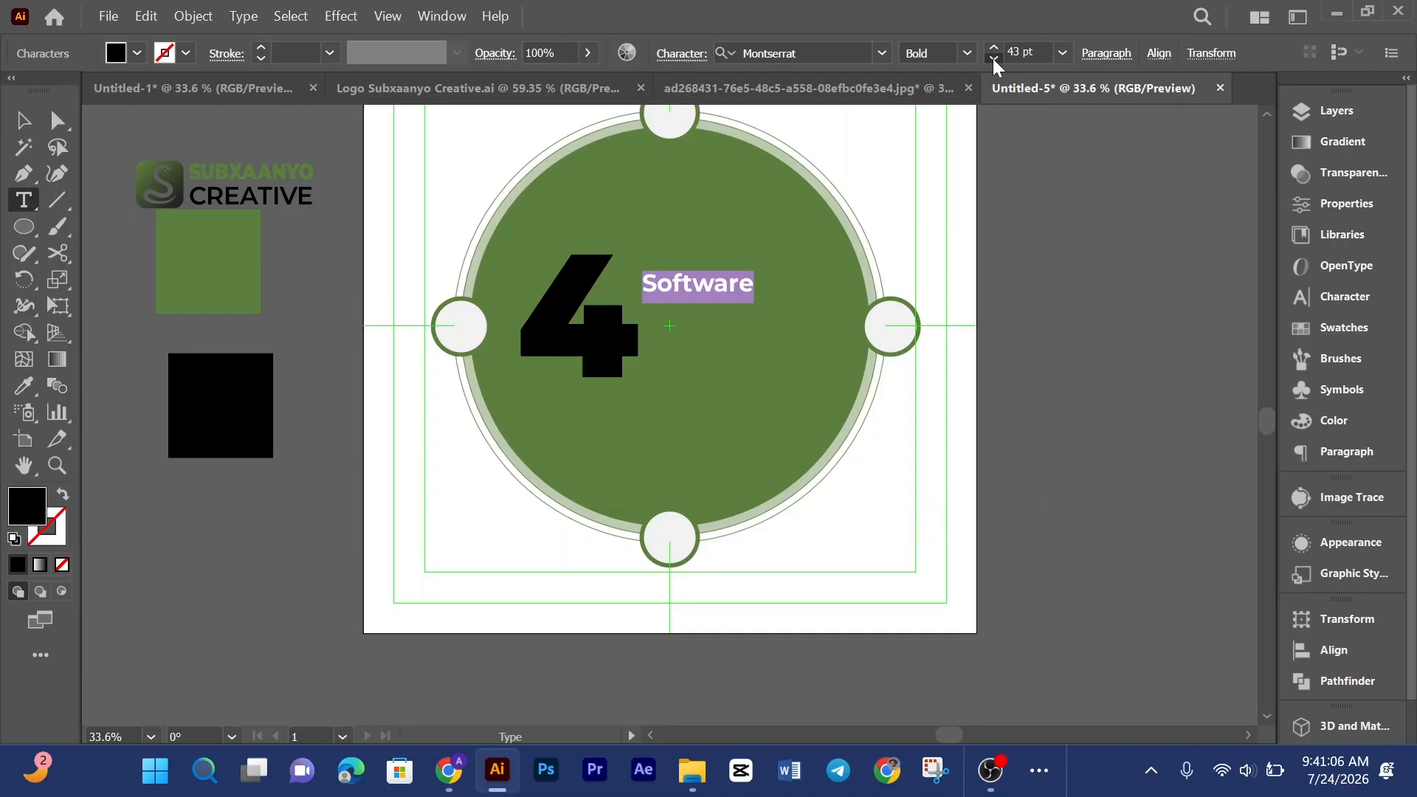
Step: Nudge the Software text into place beside the 4 and return to the reference design to compare
click(22, 120)
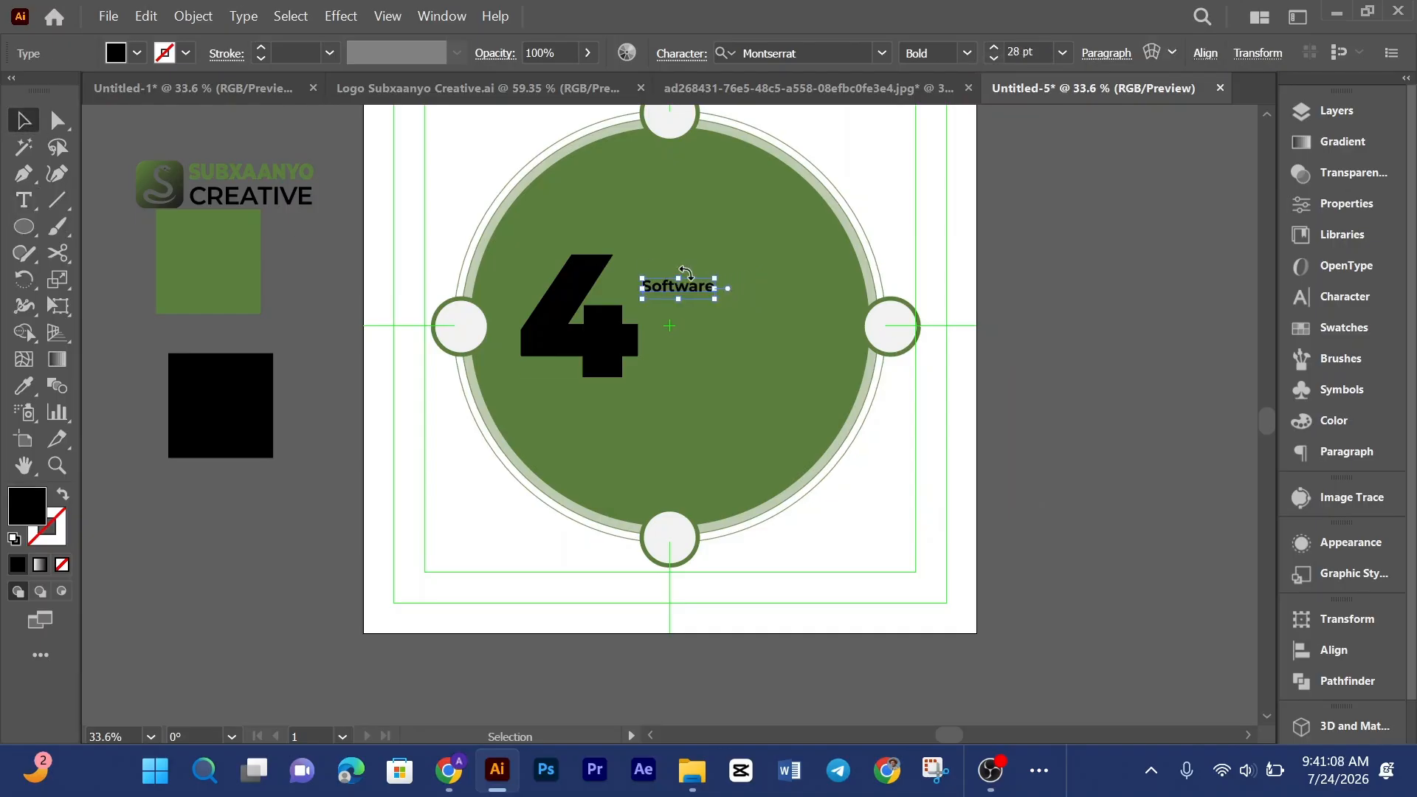
mouse_move(695, 290)
mouse_down()
mouse_move(678, 253)
mouse_move(692, 294)
mouse_up()
click(739, 258)
click(750, 90)
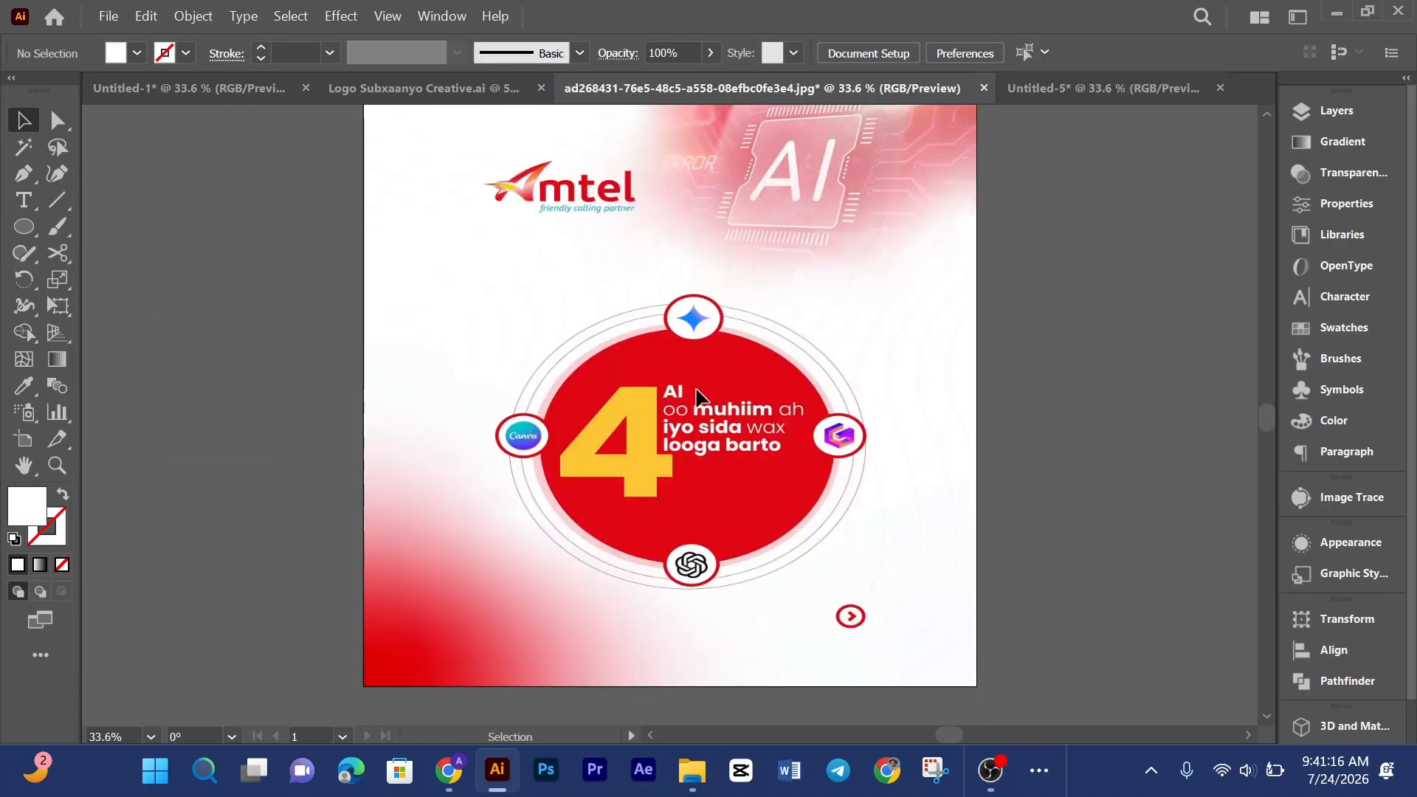
Step: Move the Software text up toward the top of the 4
click(1030, 83)
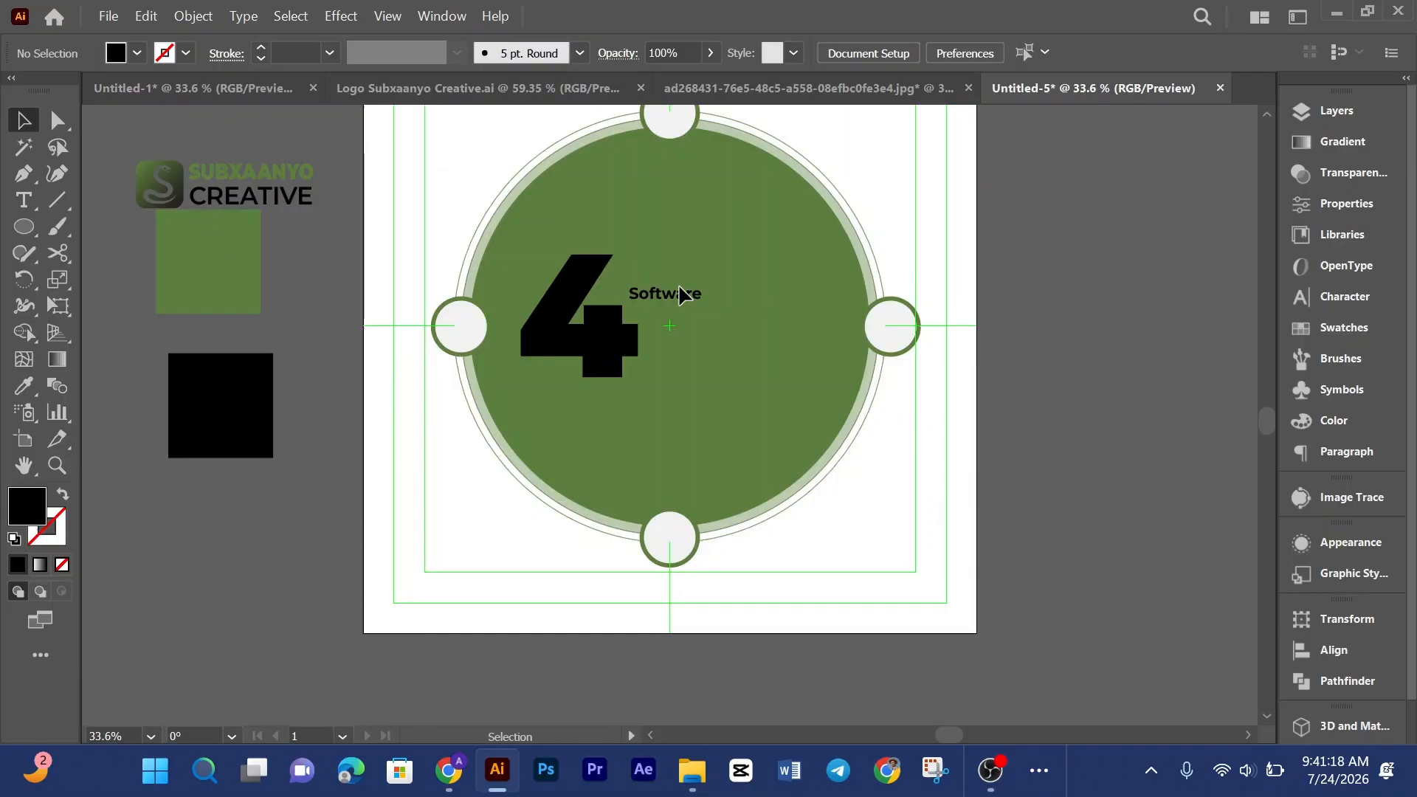
drag(681, 294, 671, 252)
click(818, 476)
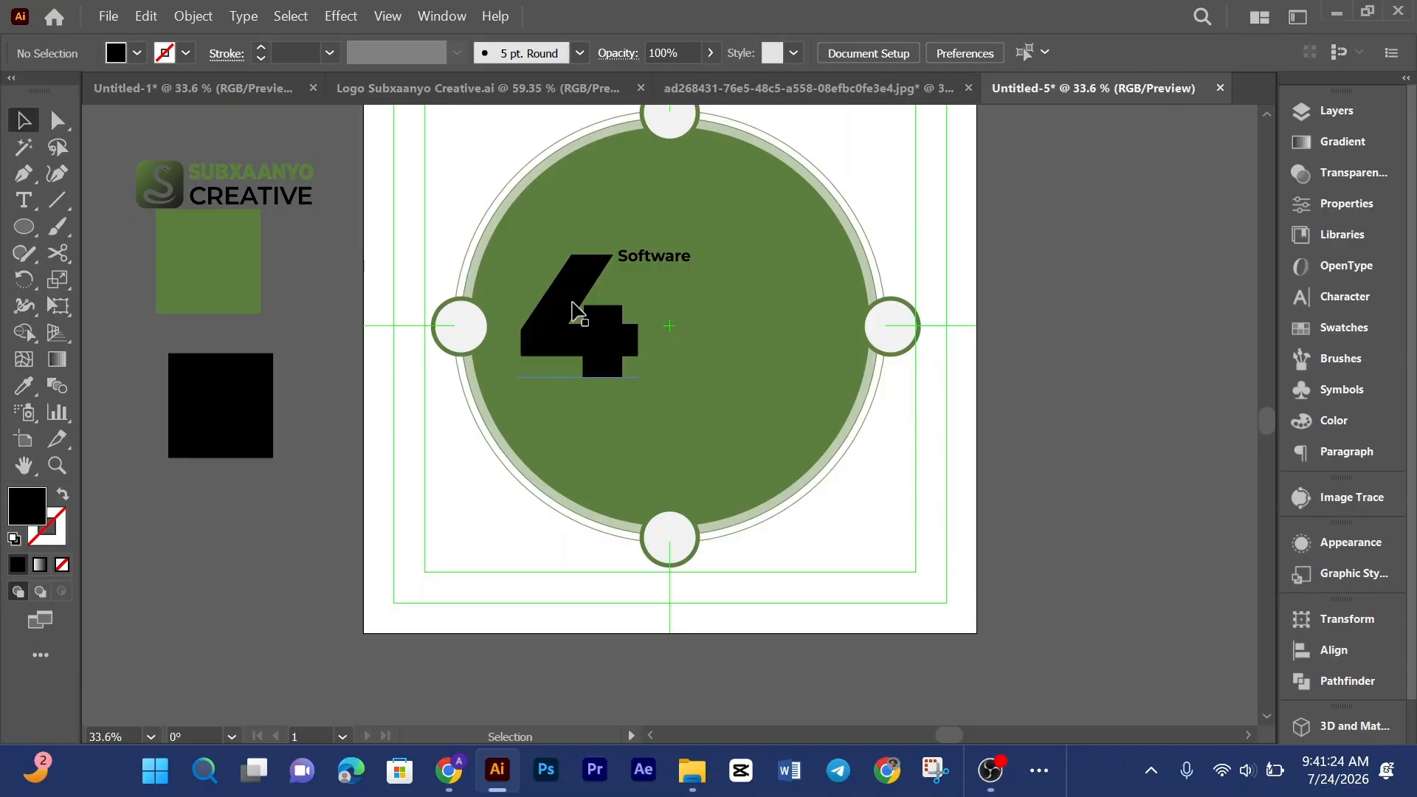
Step: Compare with the reference and duplicate the Software text just below the original
click(618, 345)
scroll(620, 347, up, 2)
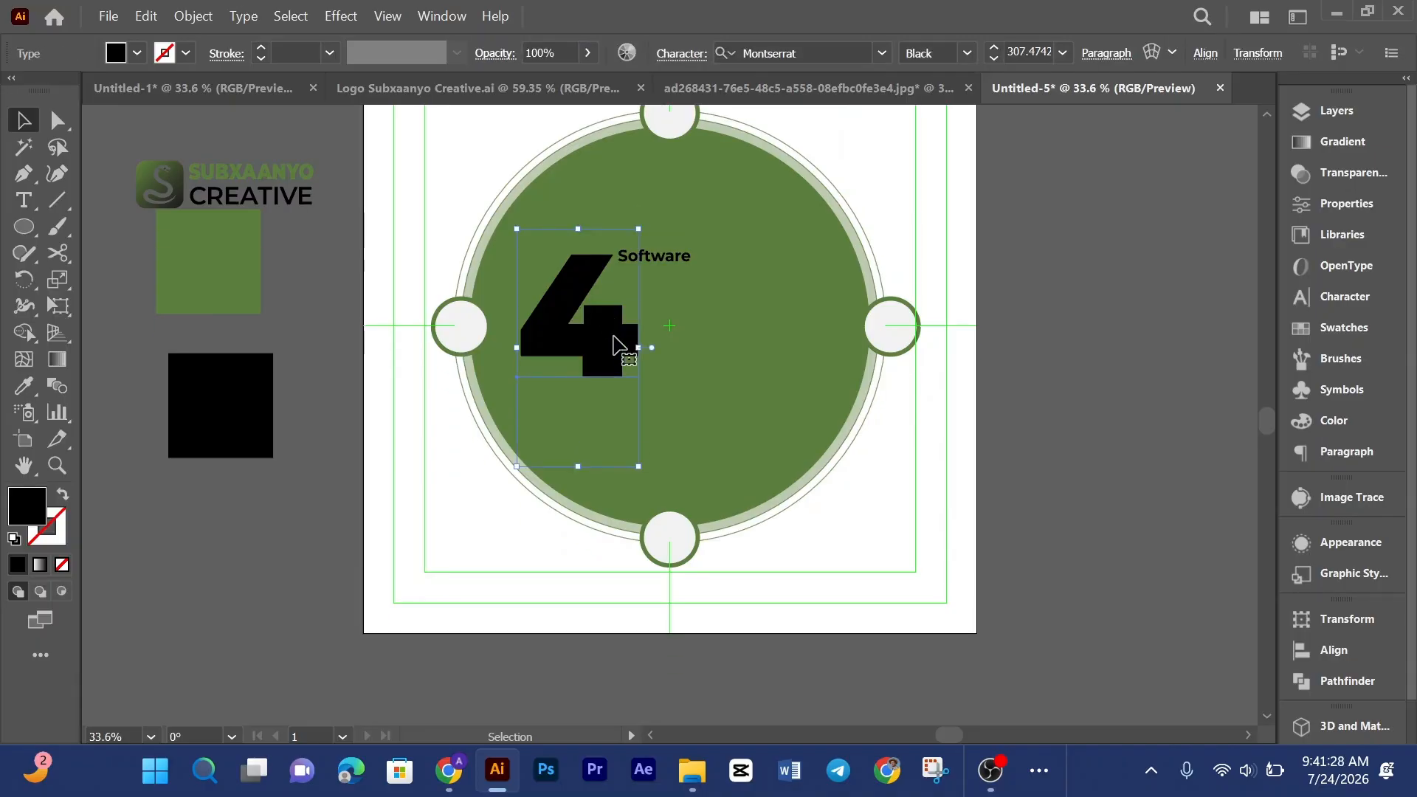
click(729, 296)
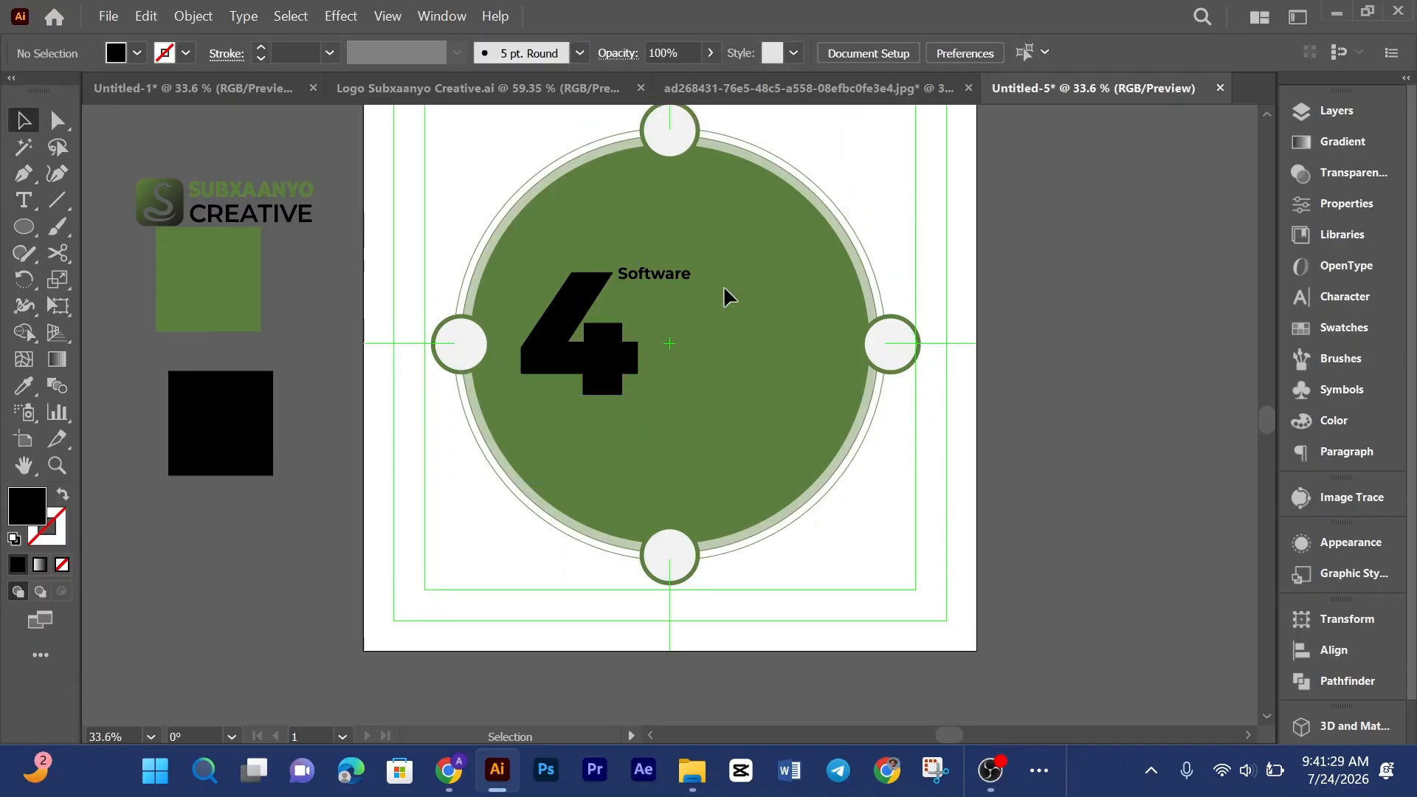
click(663, 283)
click(856, 89)
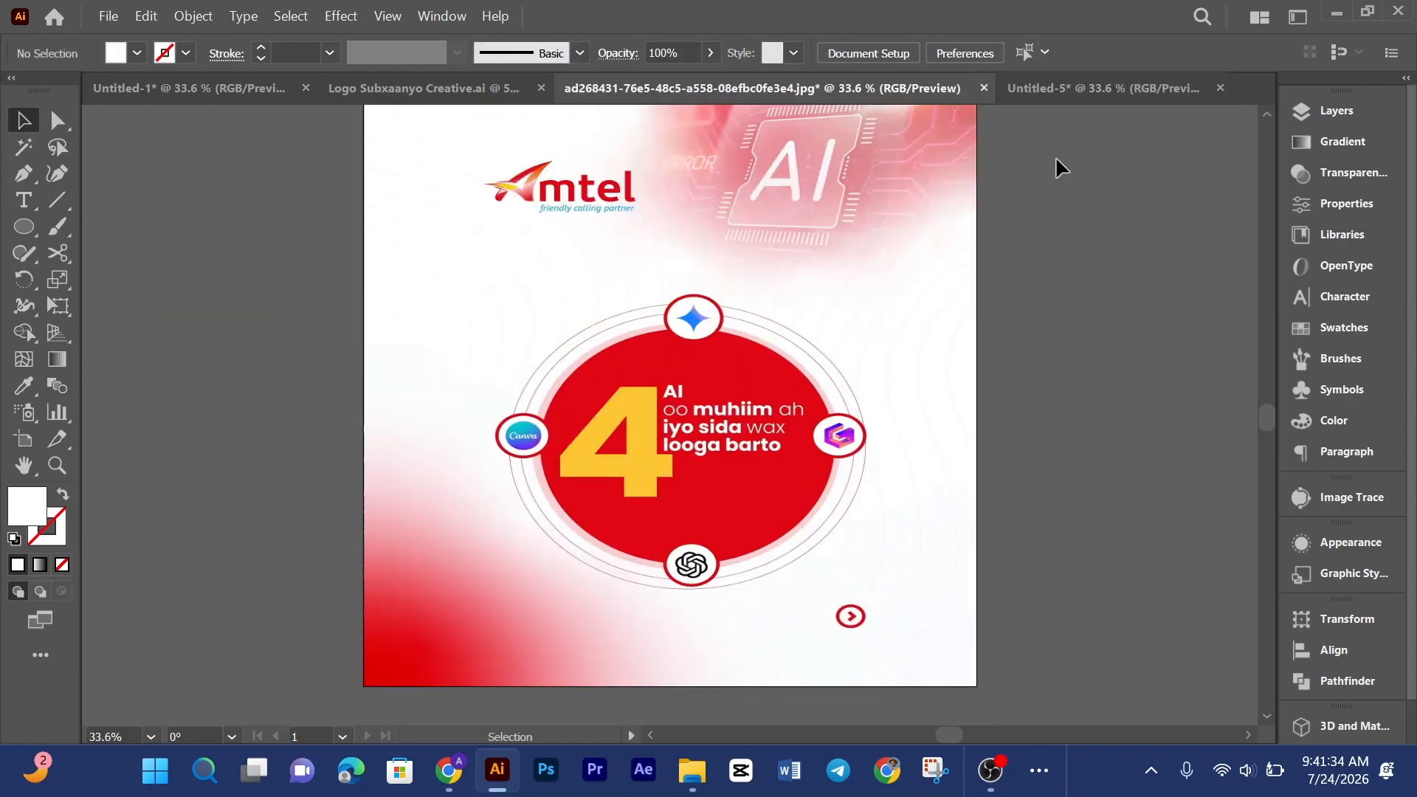
click(1094, 89)
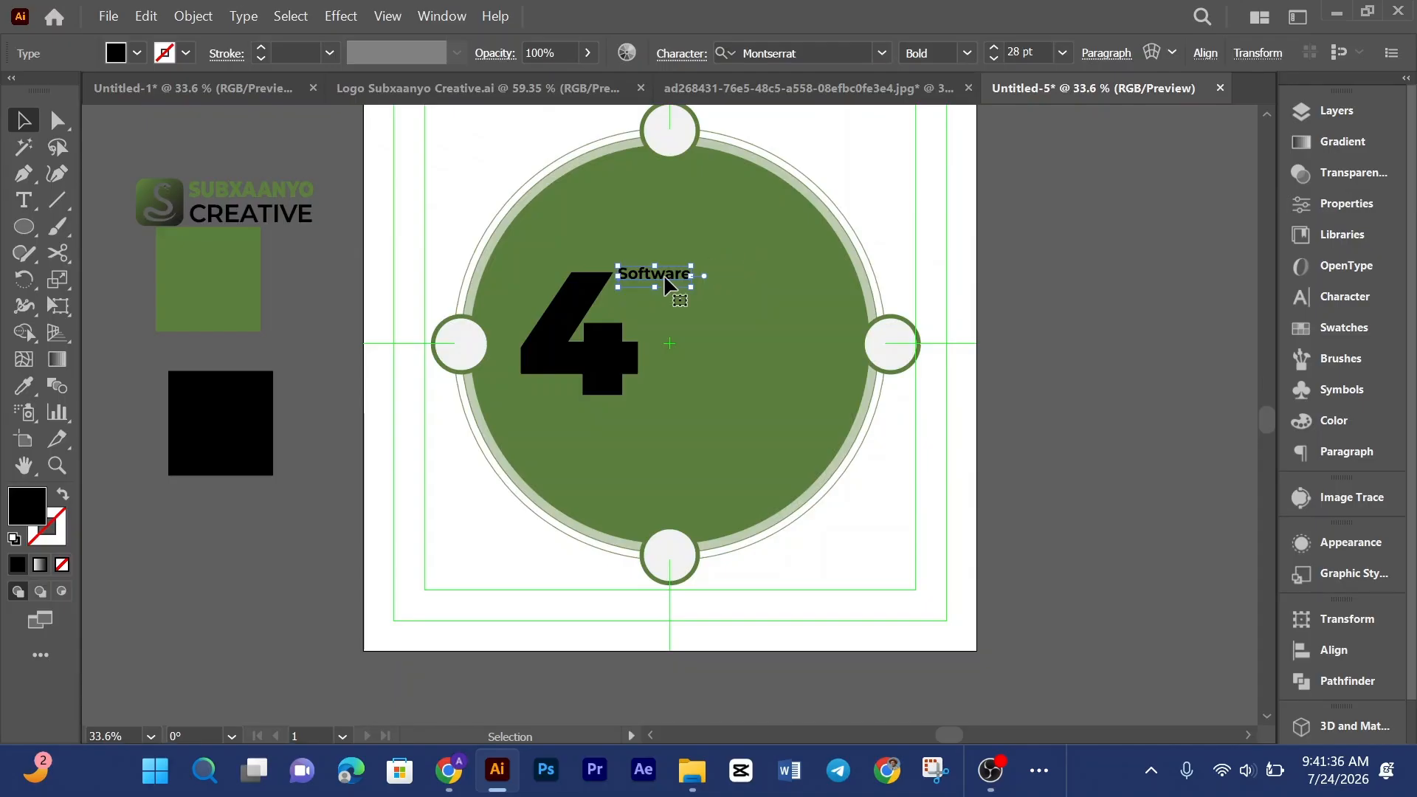
drag(664, 281, 675, 306)
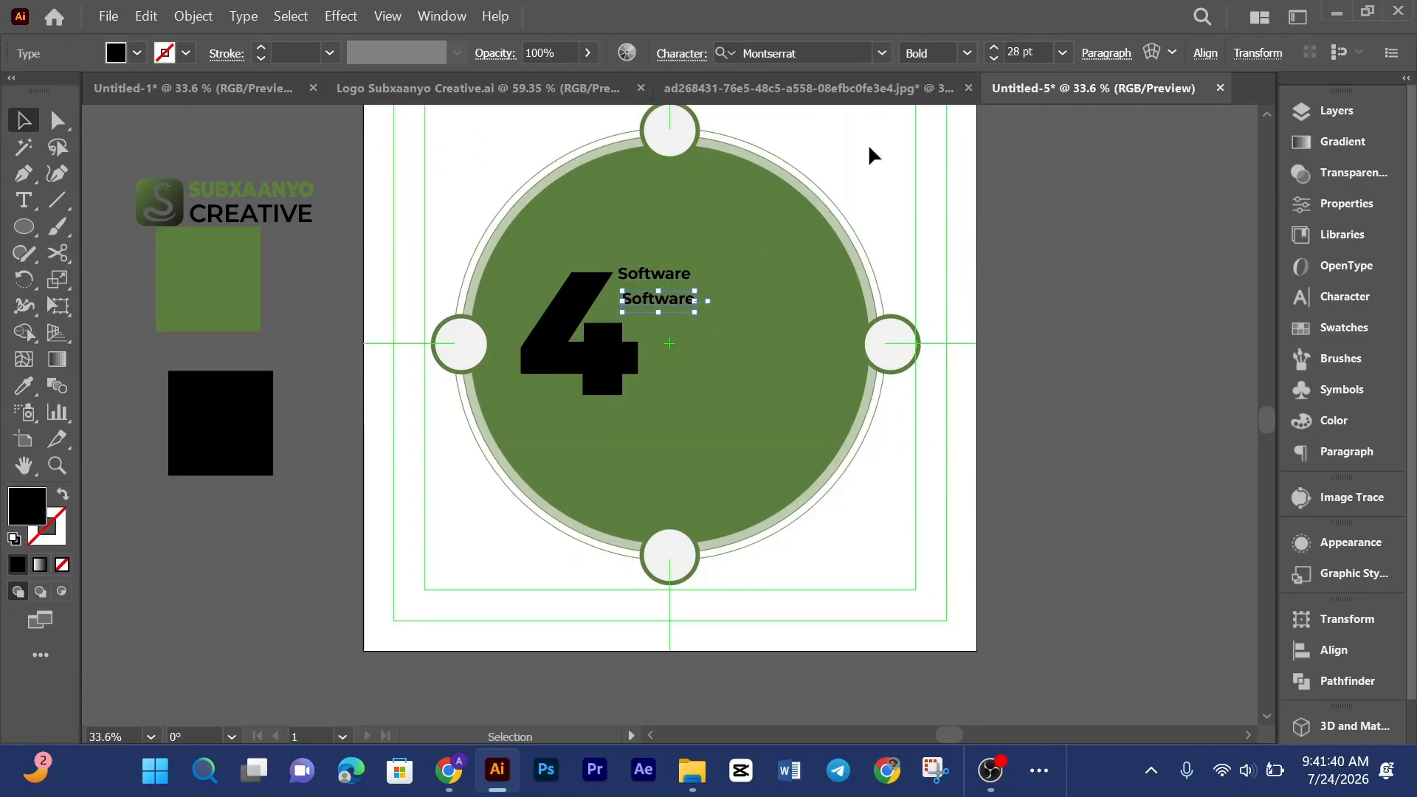
Step: Compare with the reference design and browse the font list for the 4
click(855, 95)
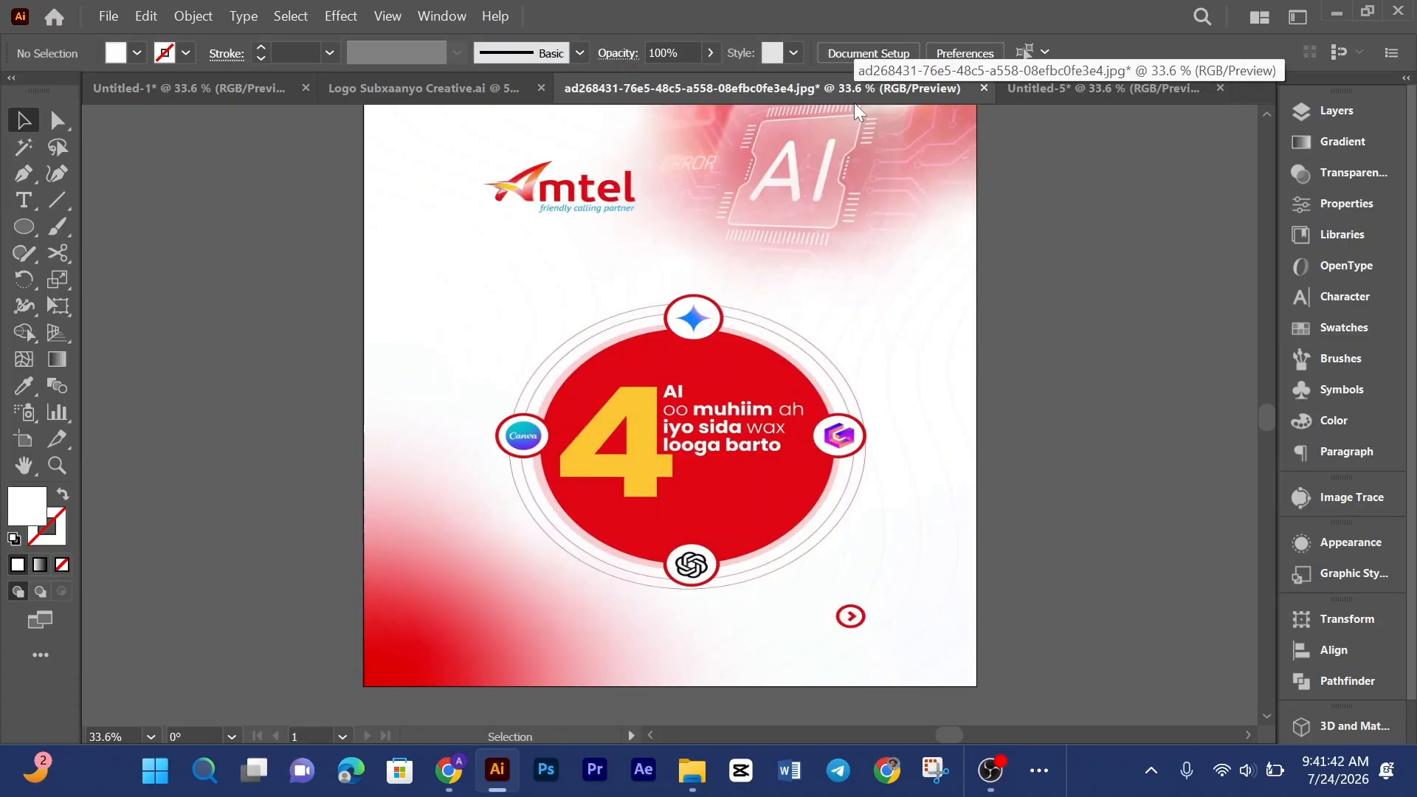
click(1042, 87)
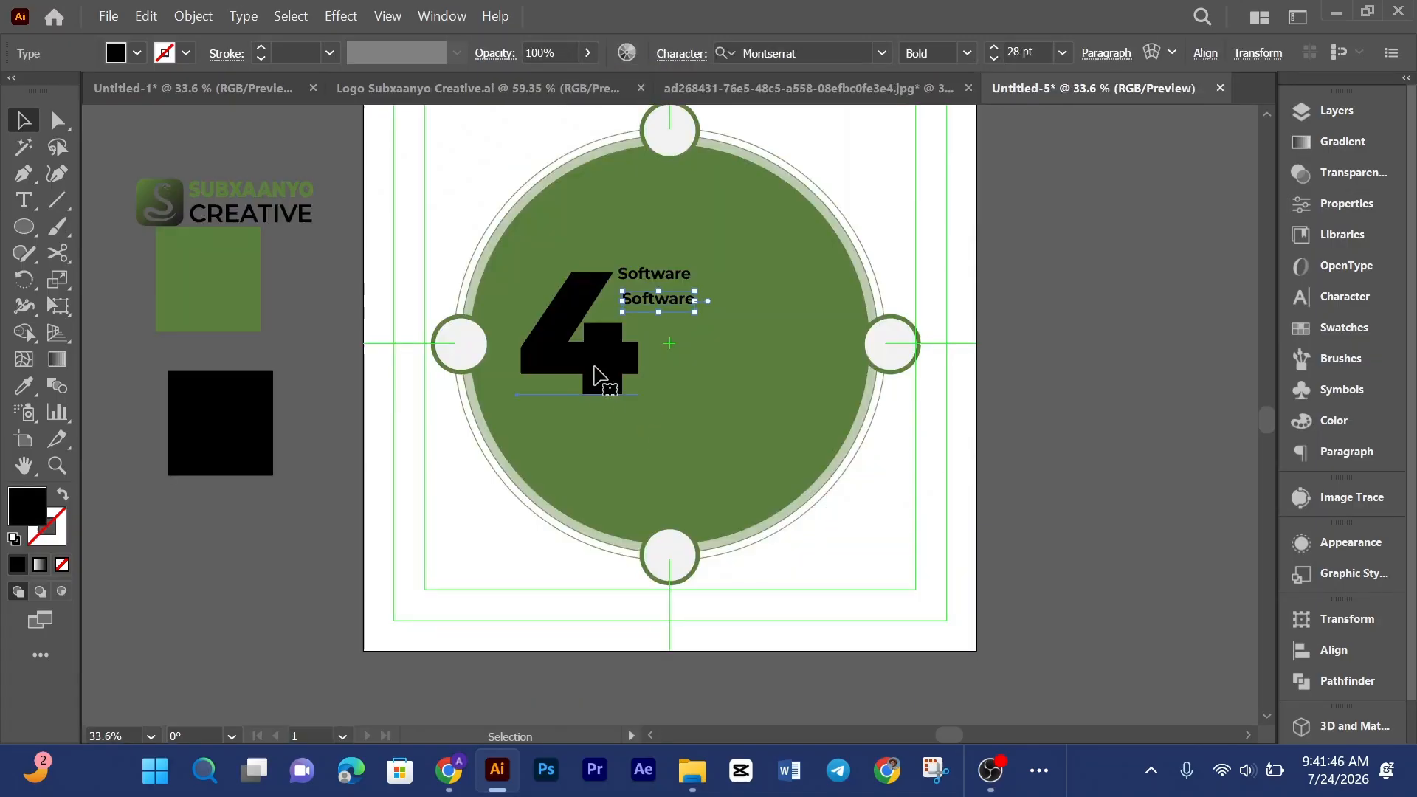
click(598, 375)
double_click(597, 374)
key(ctrl+a)
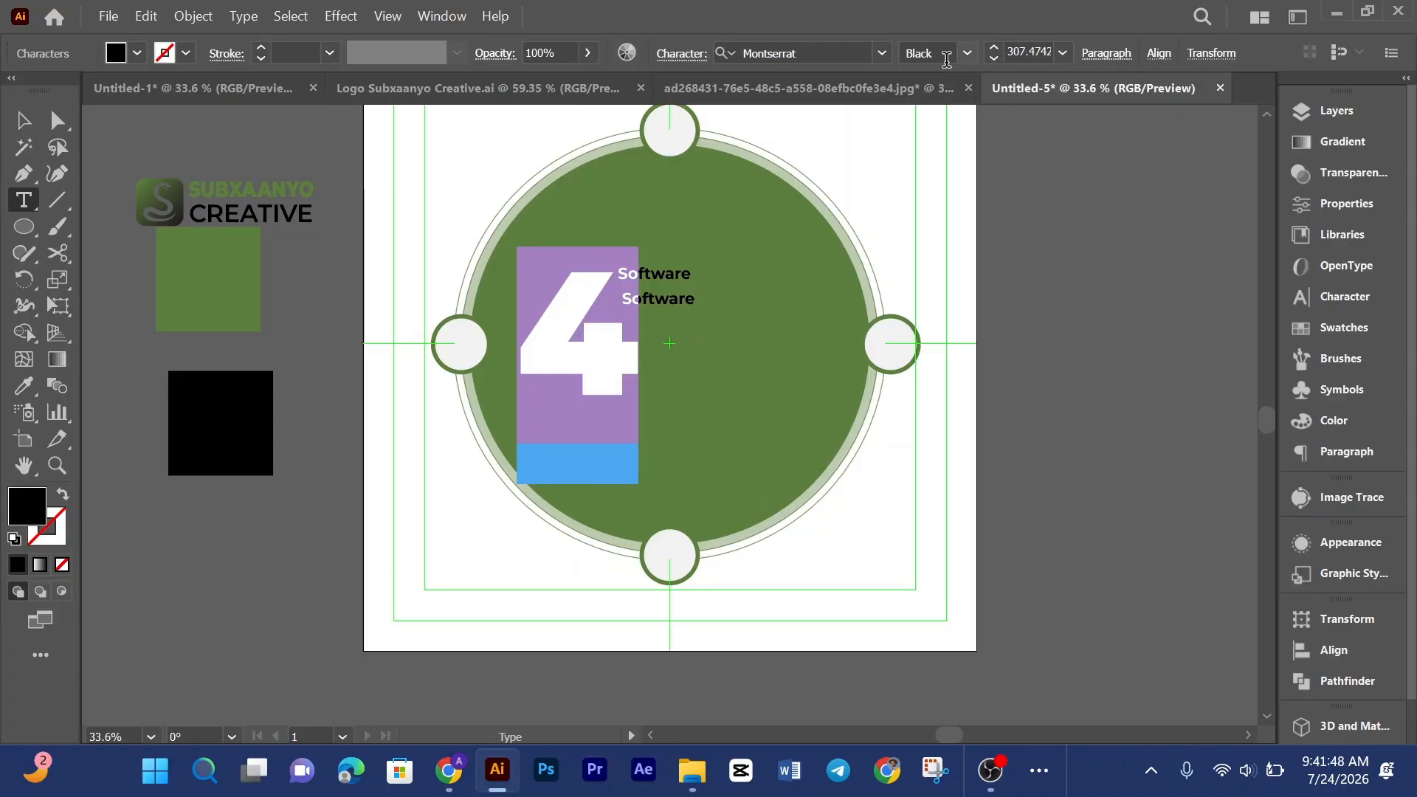
click(881, 56)
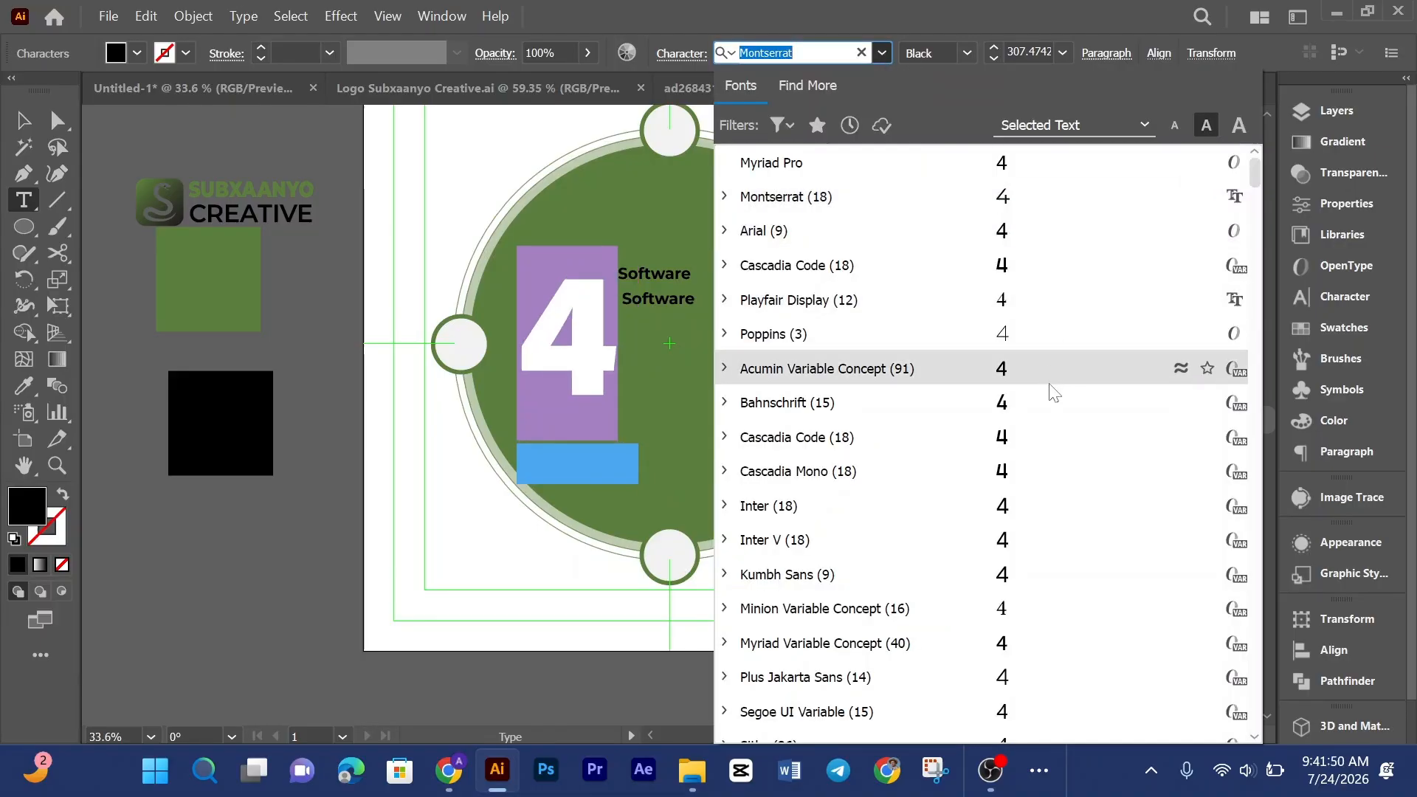
scroll(1026, 350, down, 4)
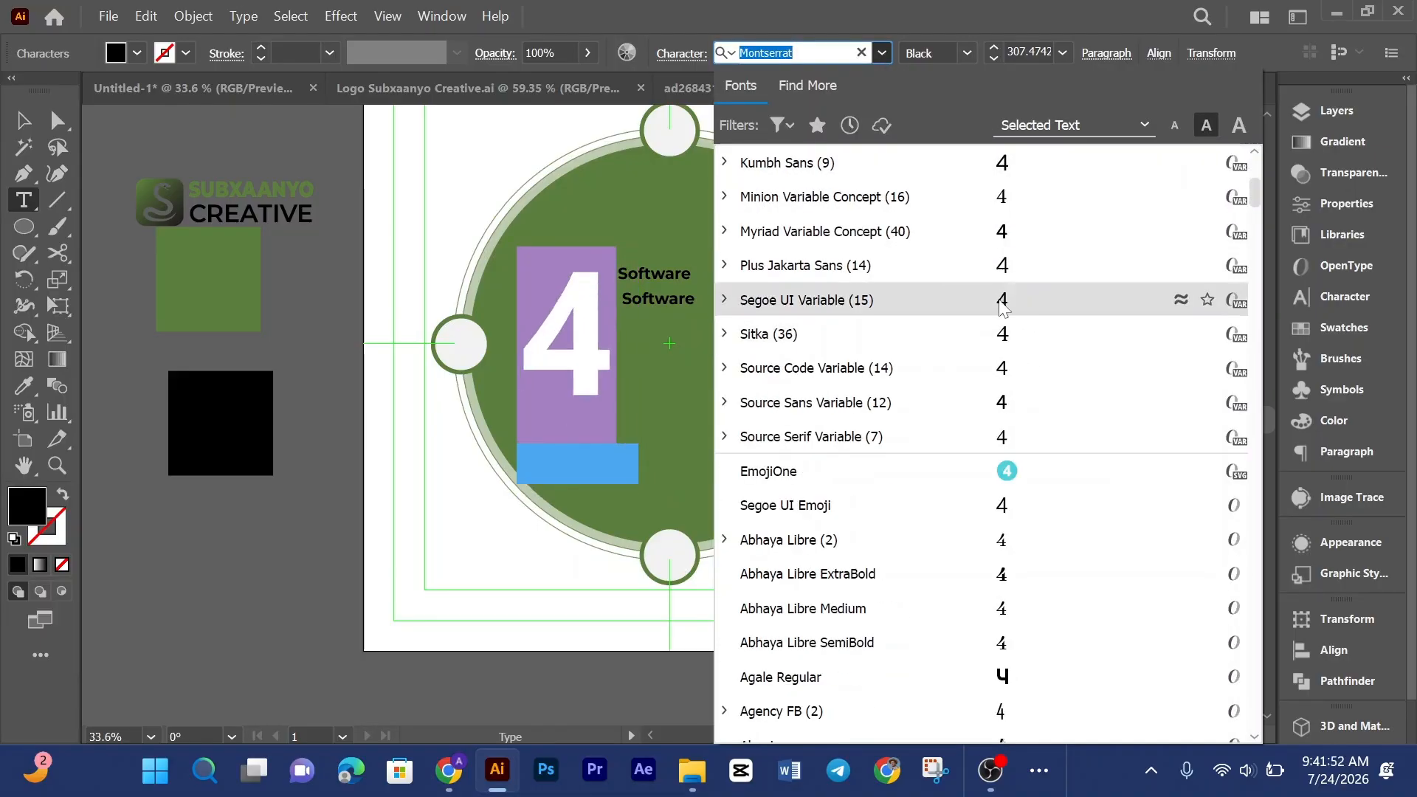
key(Escape)
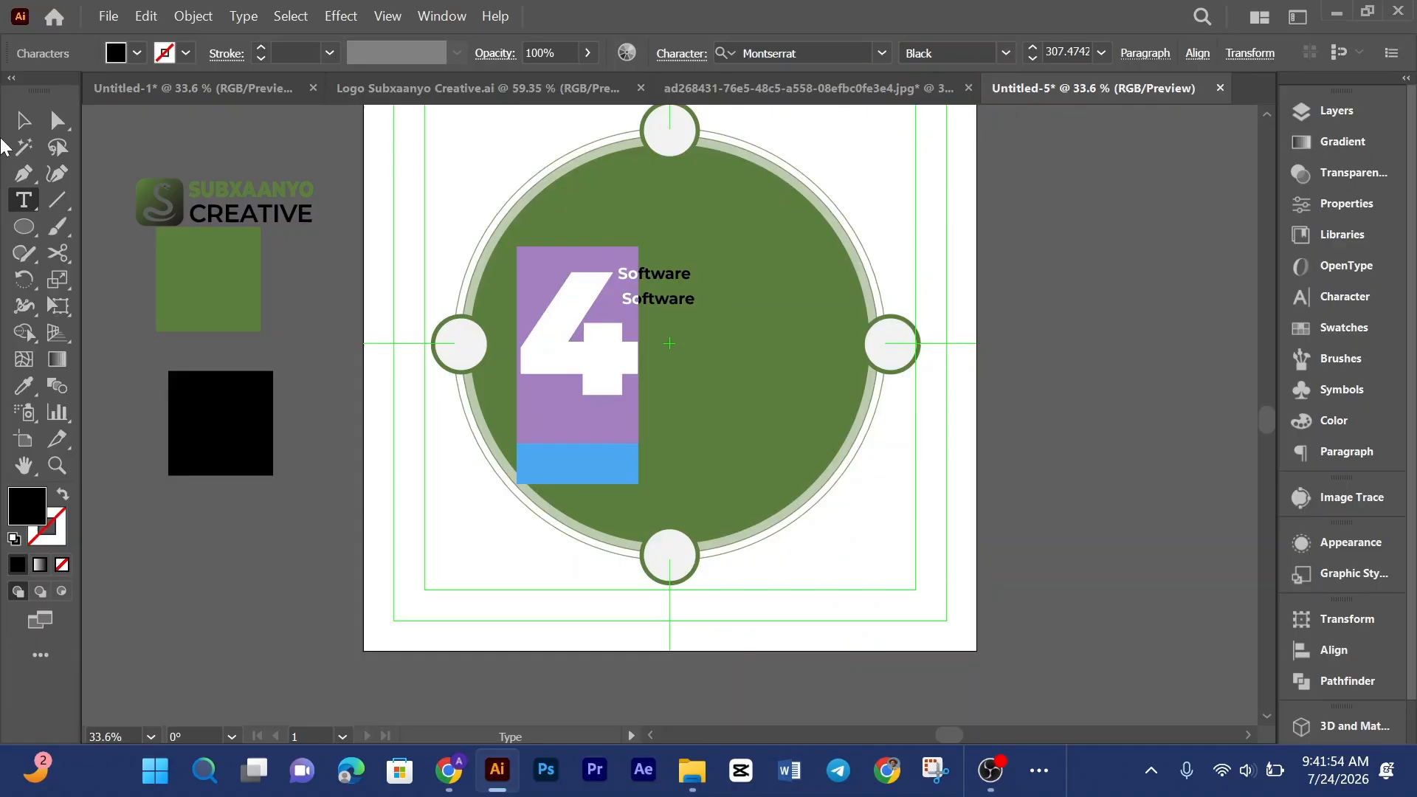
click(24, 125)
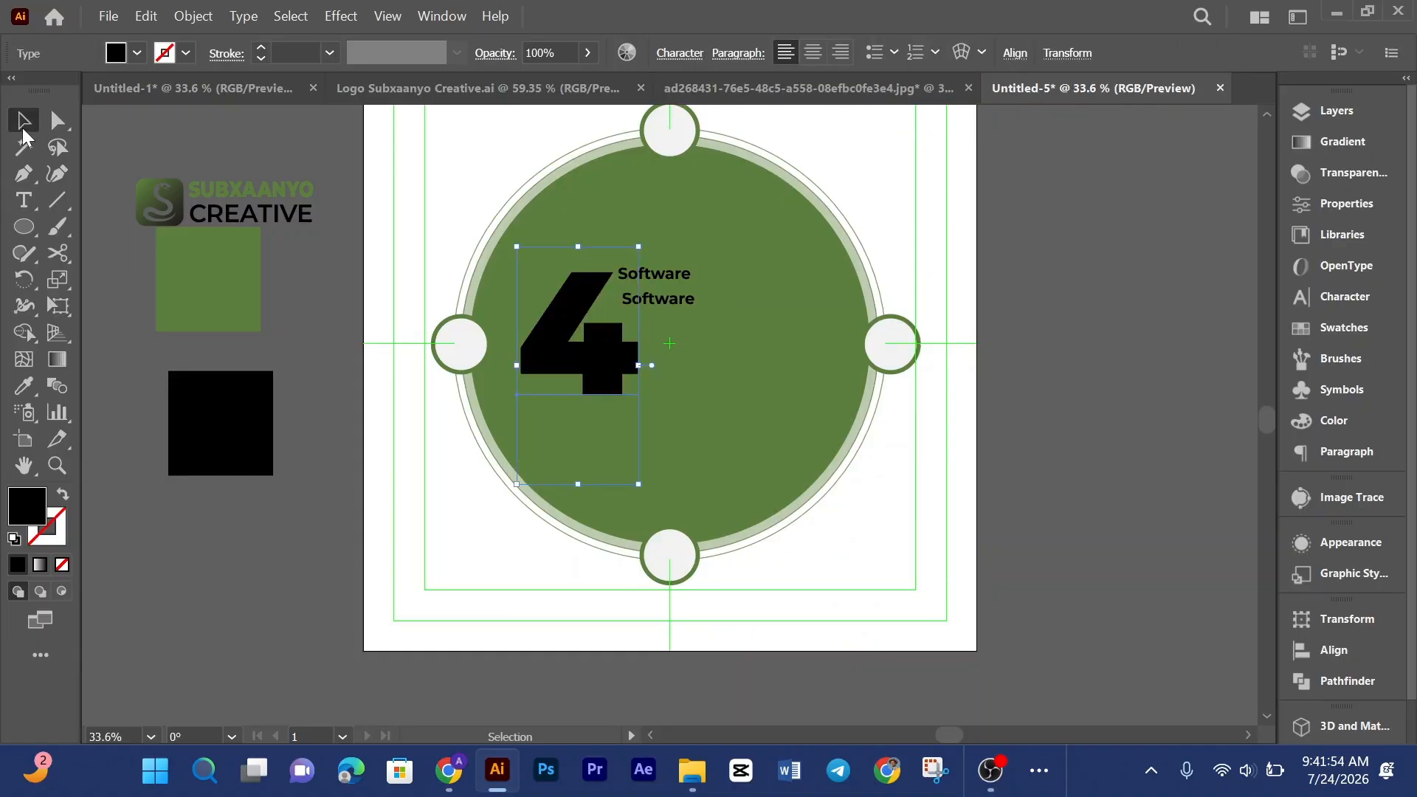
Step: Change the 4's font to Arial with the Black style
double_click(583, 354)
key(ctrl+a)
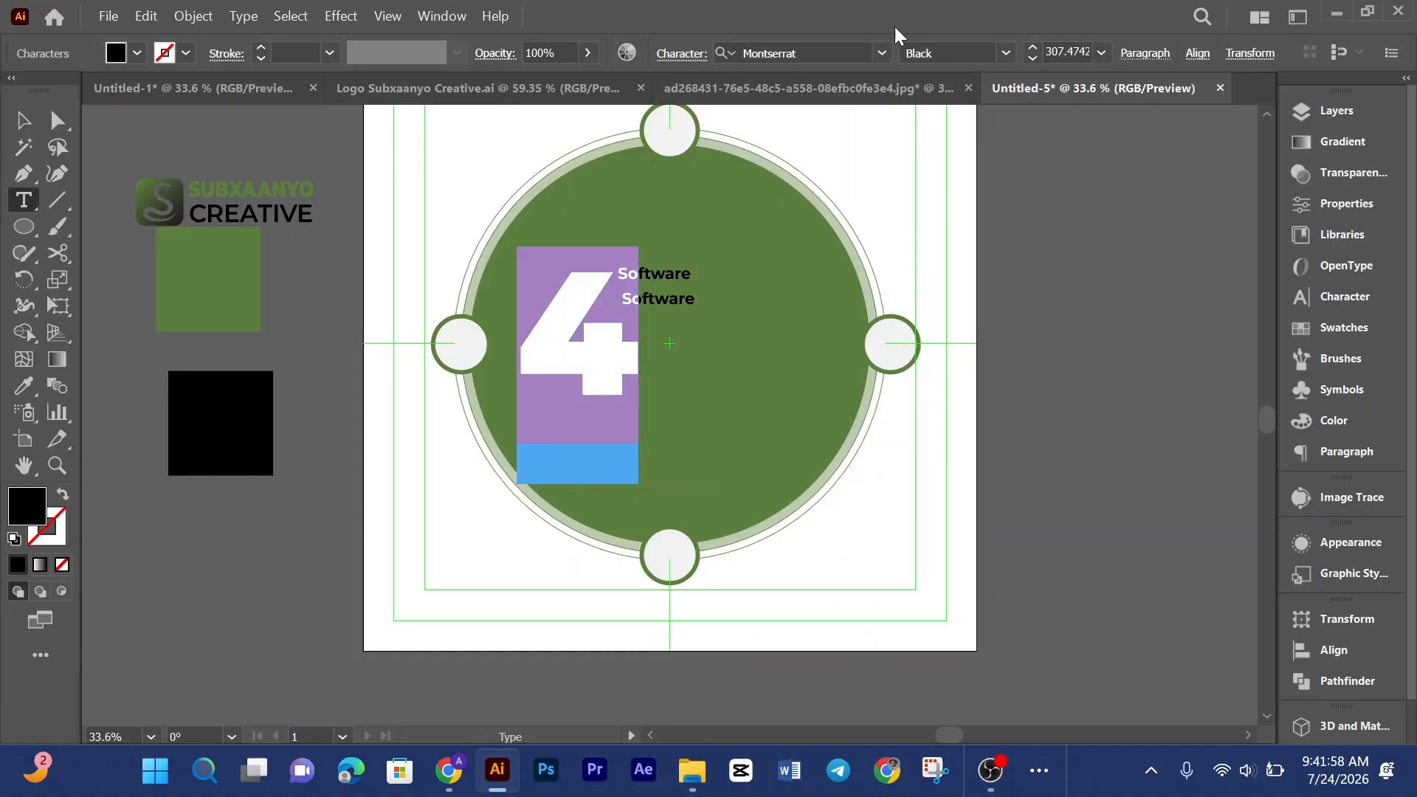
click(889, 51)
scroll(1039, 415, down, 9)
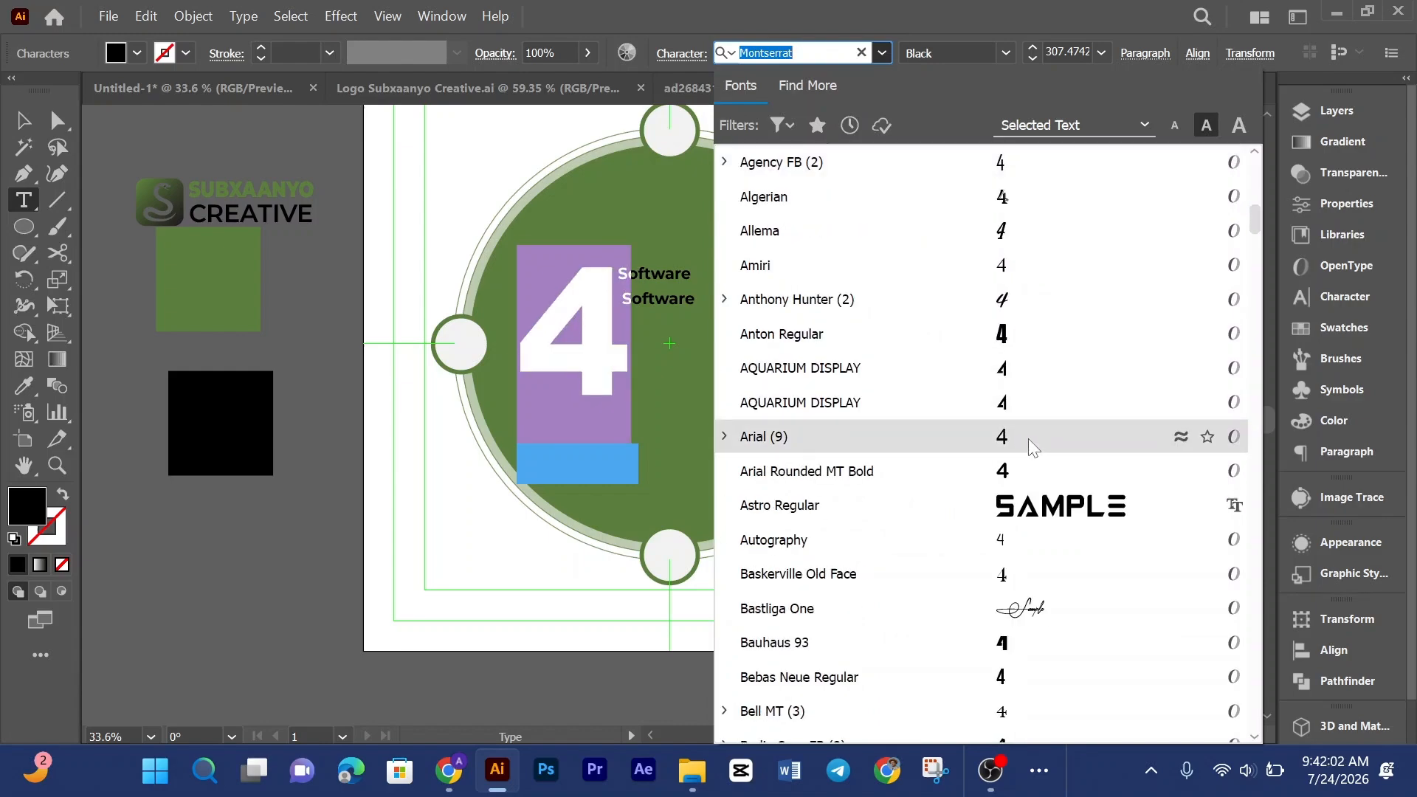
click(1029, 438)
key(Escape)
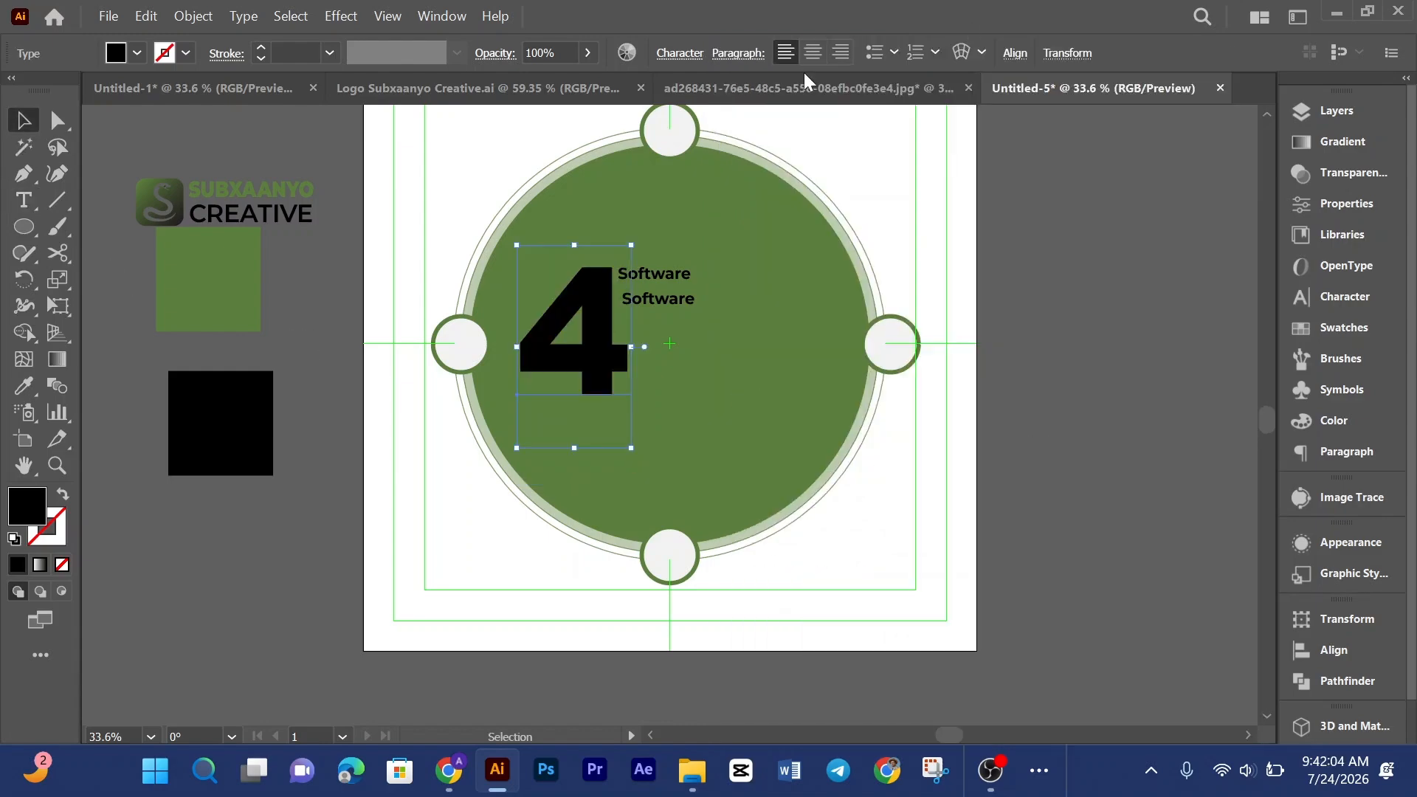
double_click(582, 359)
key(ctrl+a)
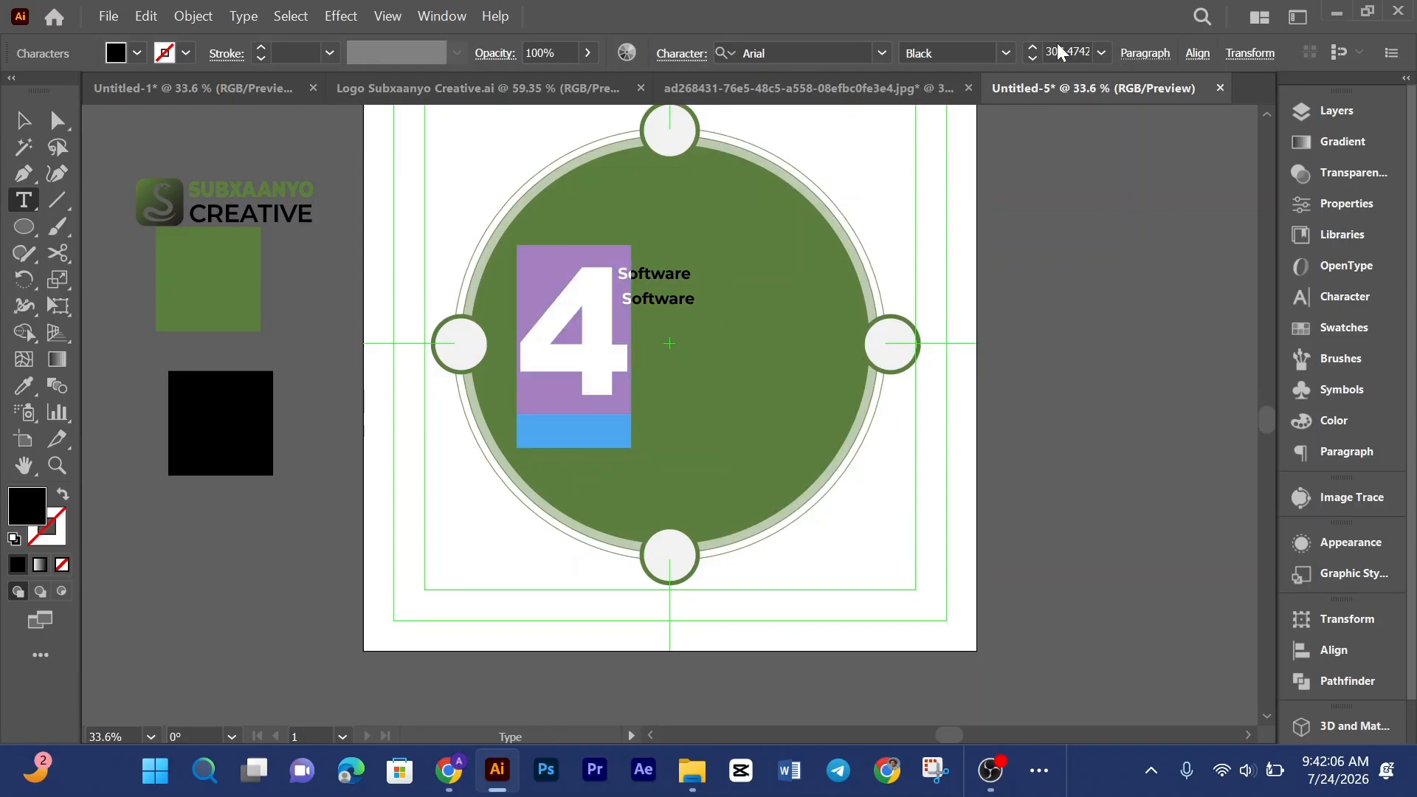
click(1006, 52)
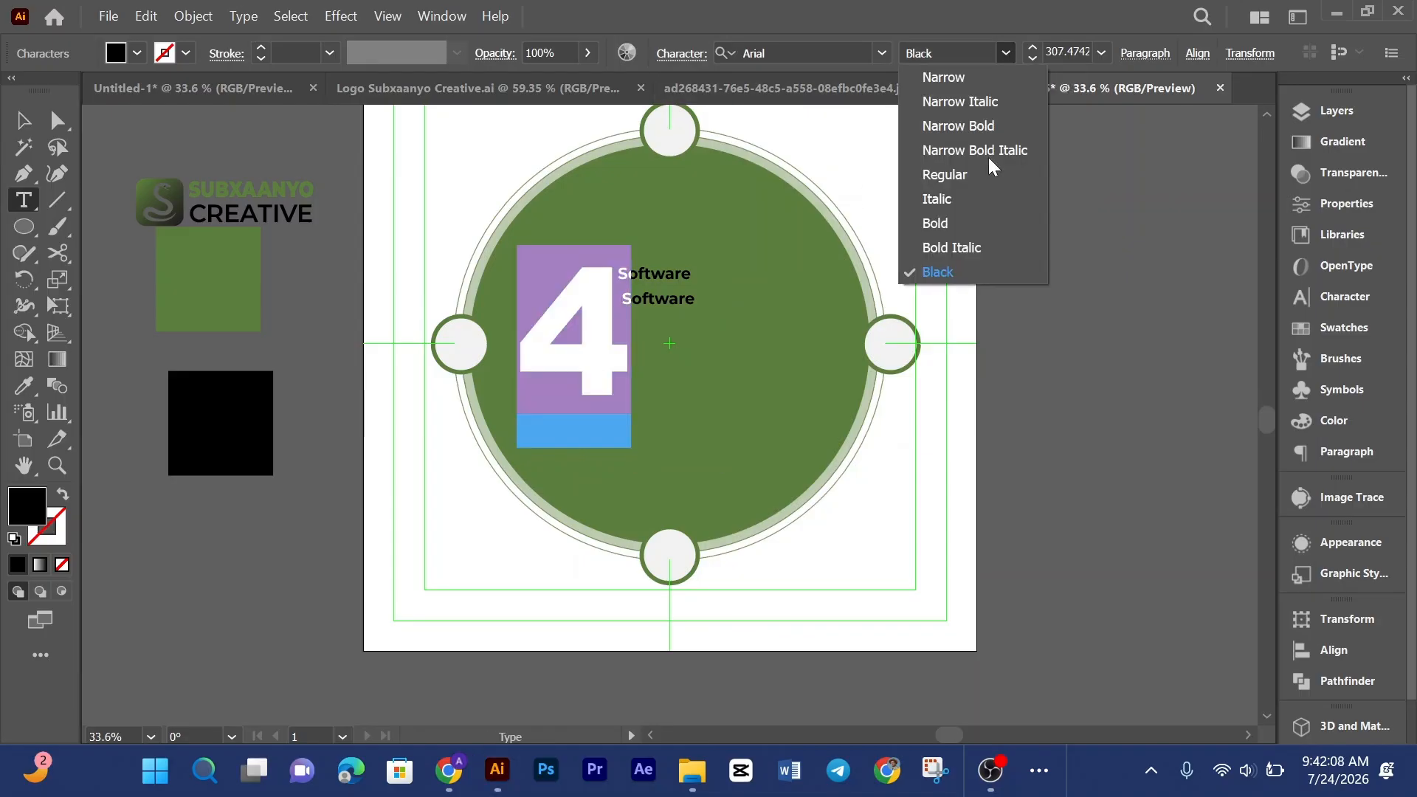
click(937, 273)
key(Escape)
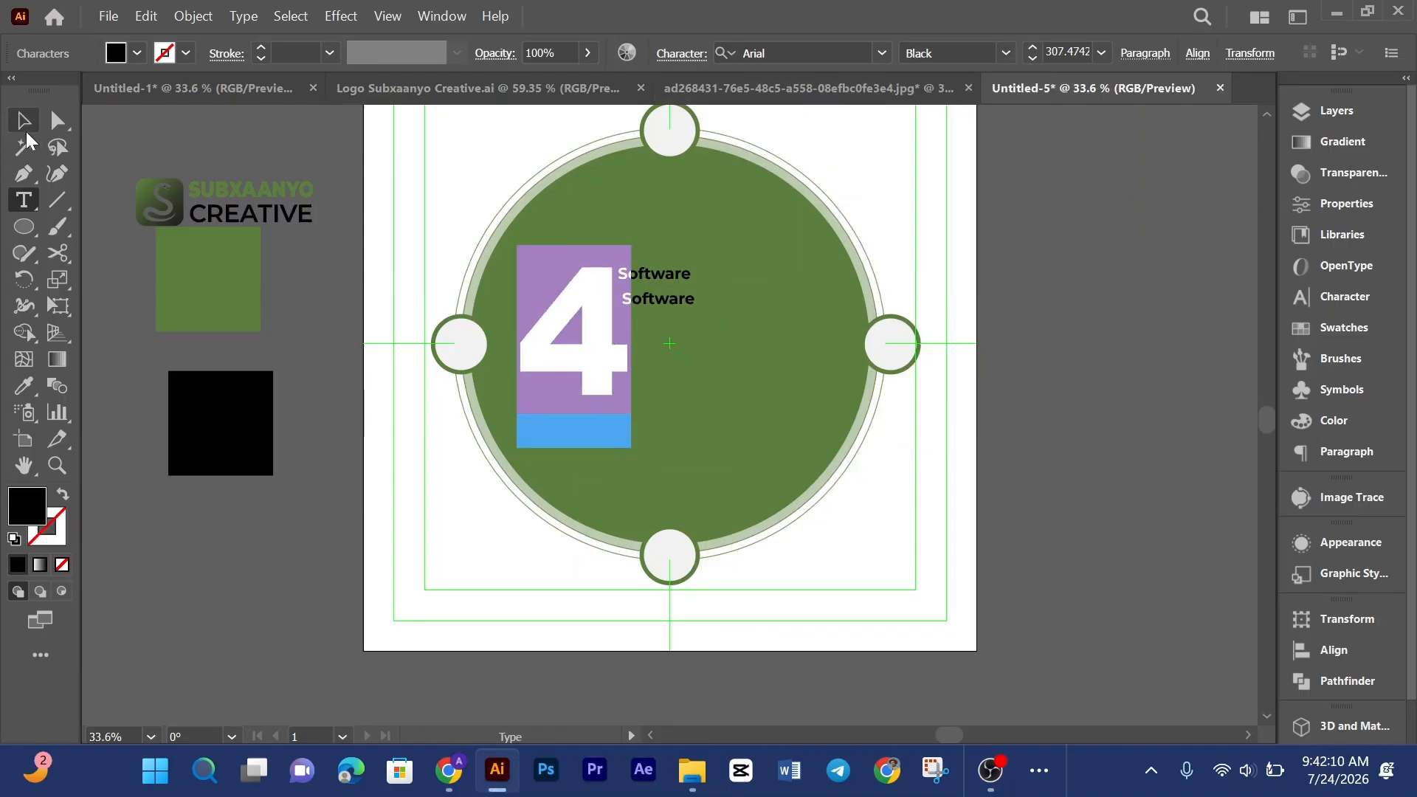
click(1072, 422)
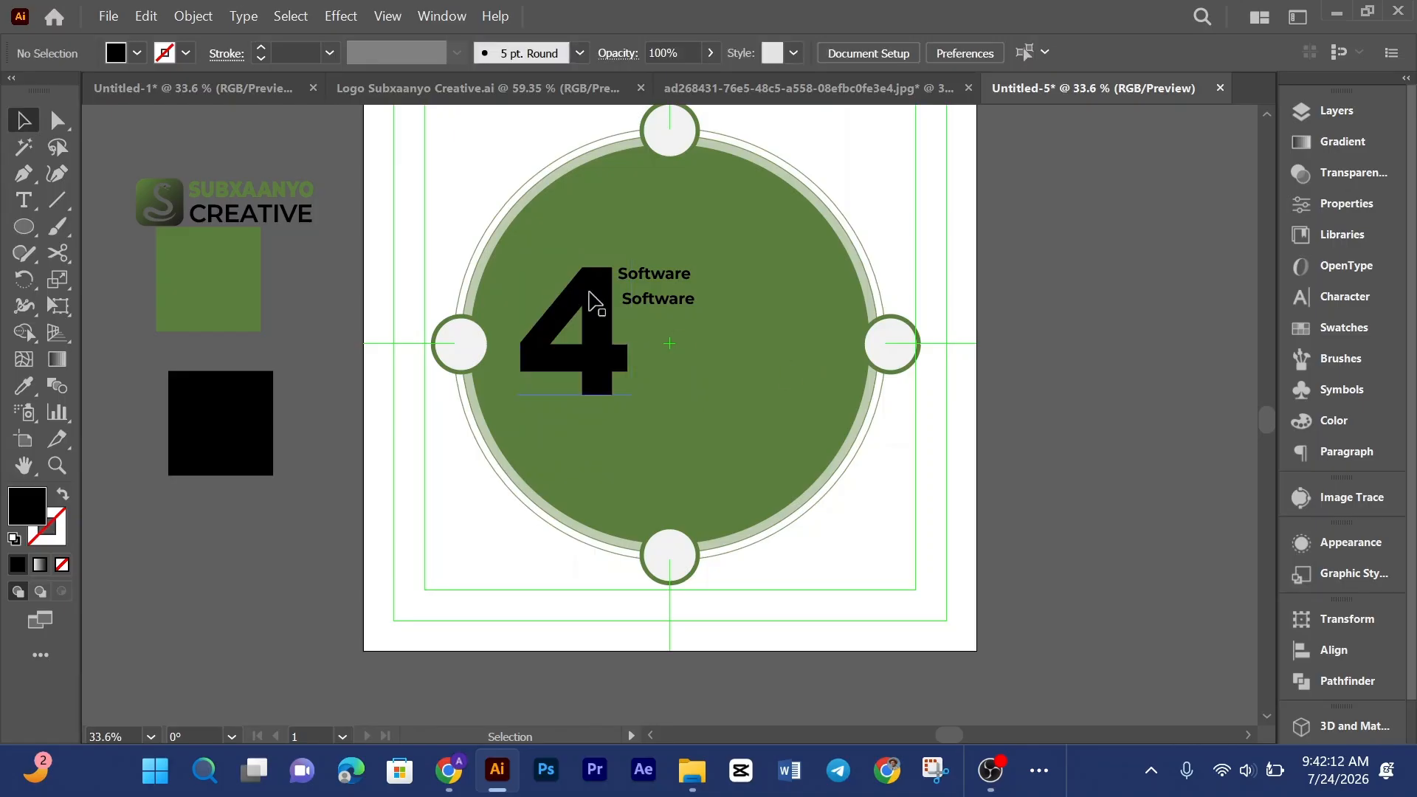
Step: Nudge the 4 slightly into place beside the text
click(611, 297)
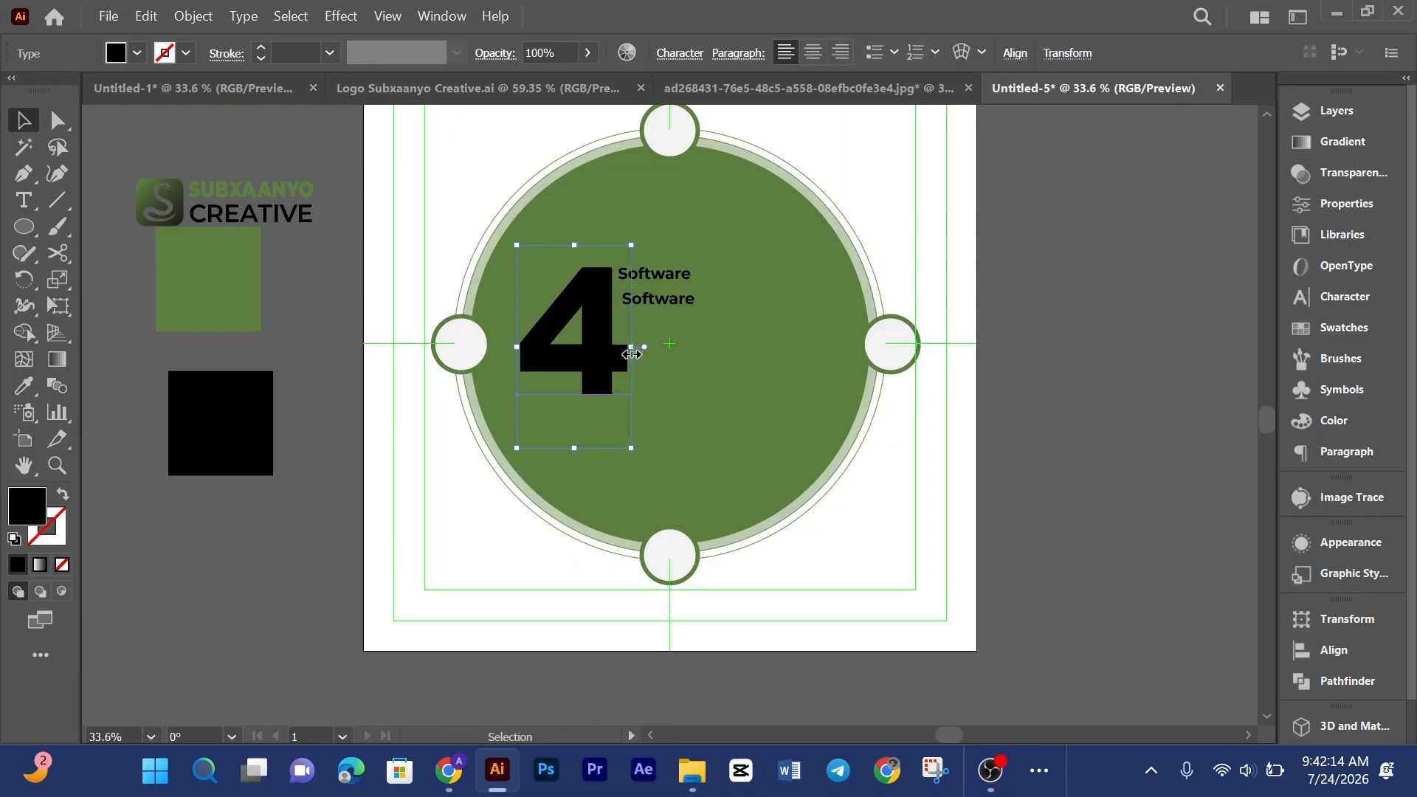
drag(632, 355, 634, 351)
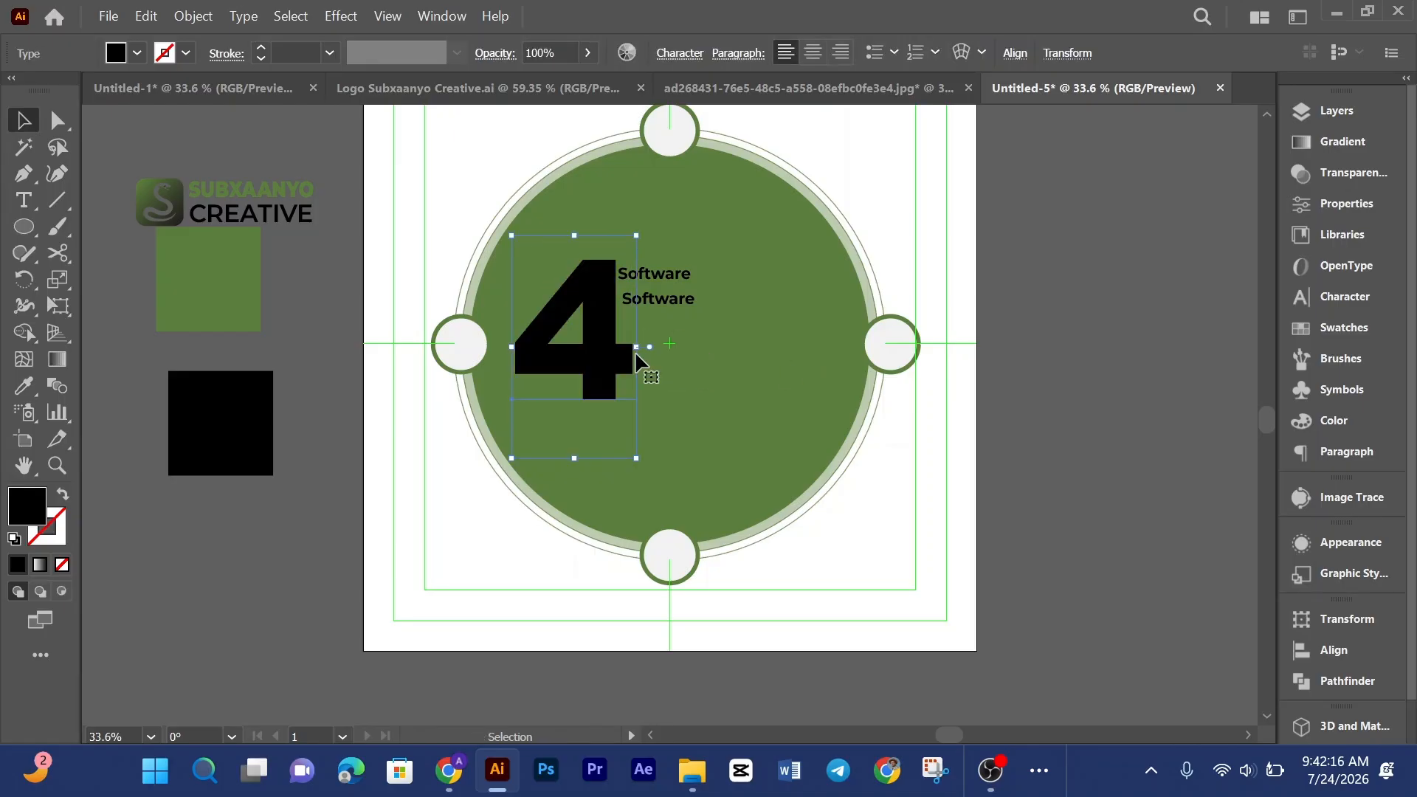
key(ctrl+equal)
key(ctrl+equal)
key(ctrl+equal)
key(ctrl+equal)
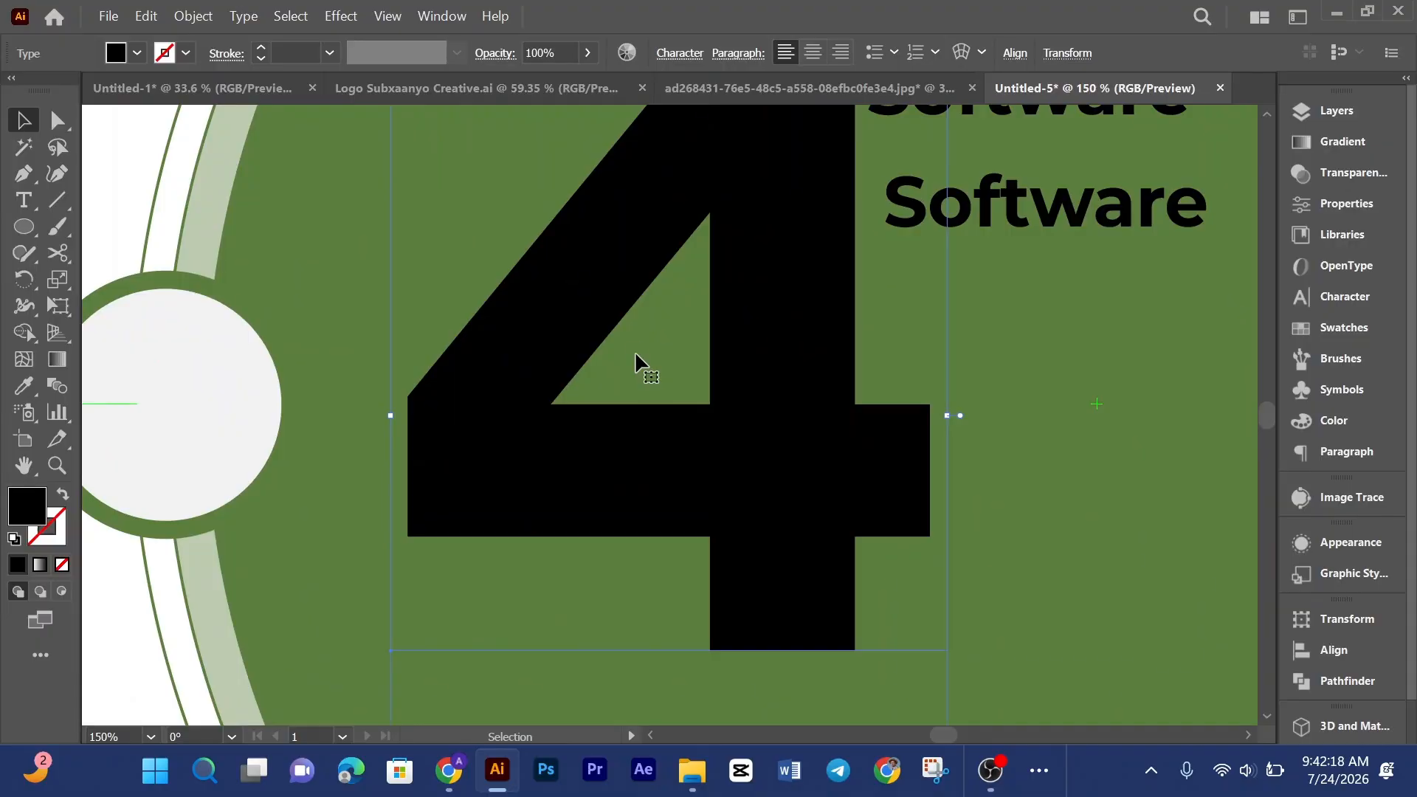
drag(797, 392, 586, 519)
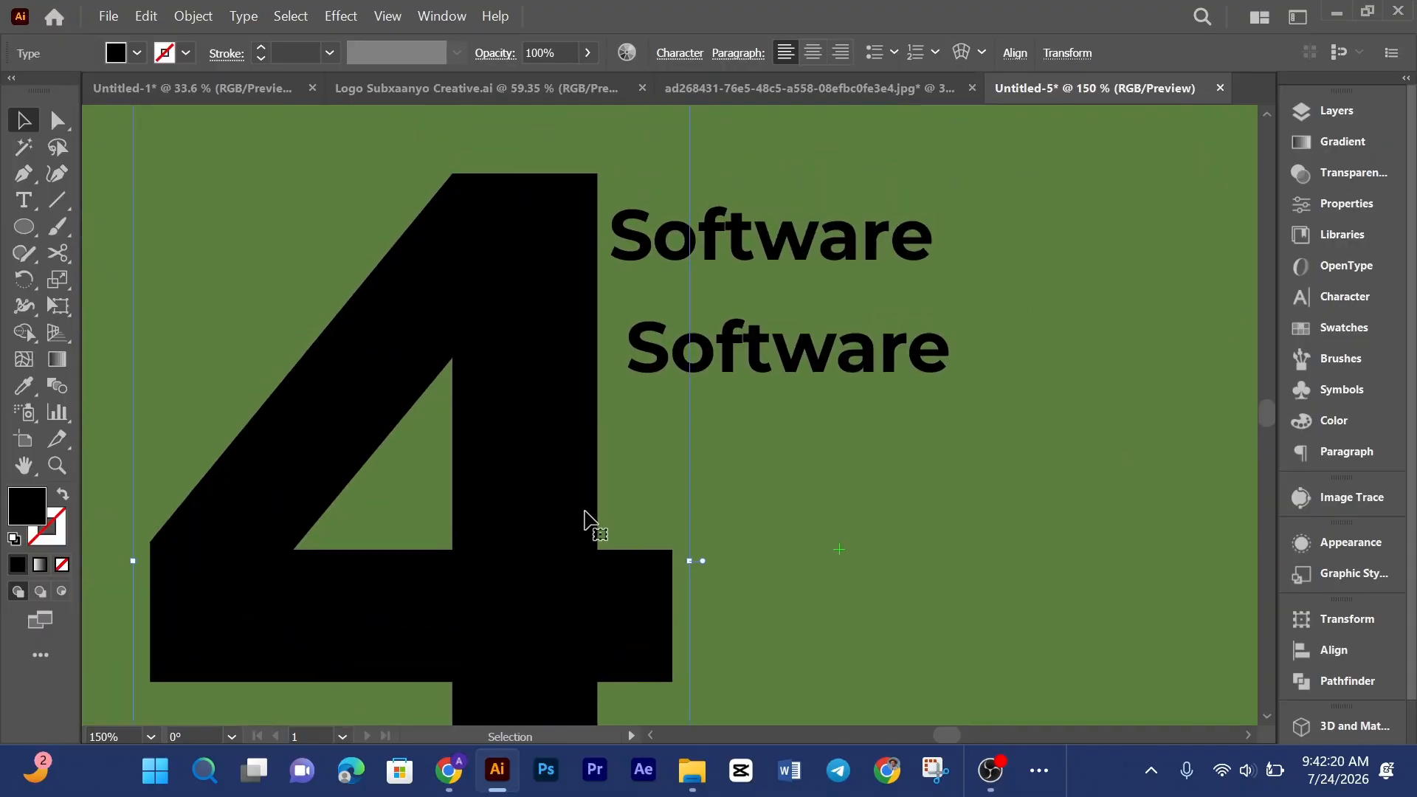
Step: Raise the upper Software text level with the top of the 4 and compare with the reference
click(805, 244)
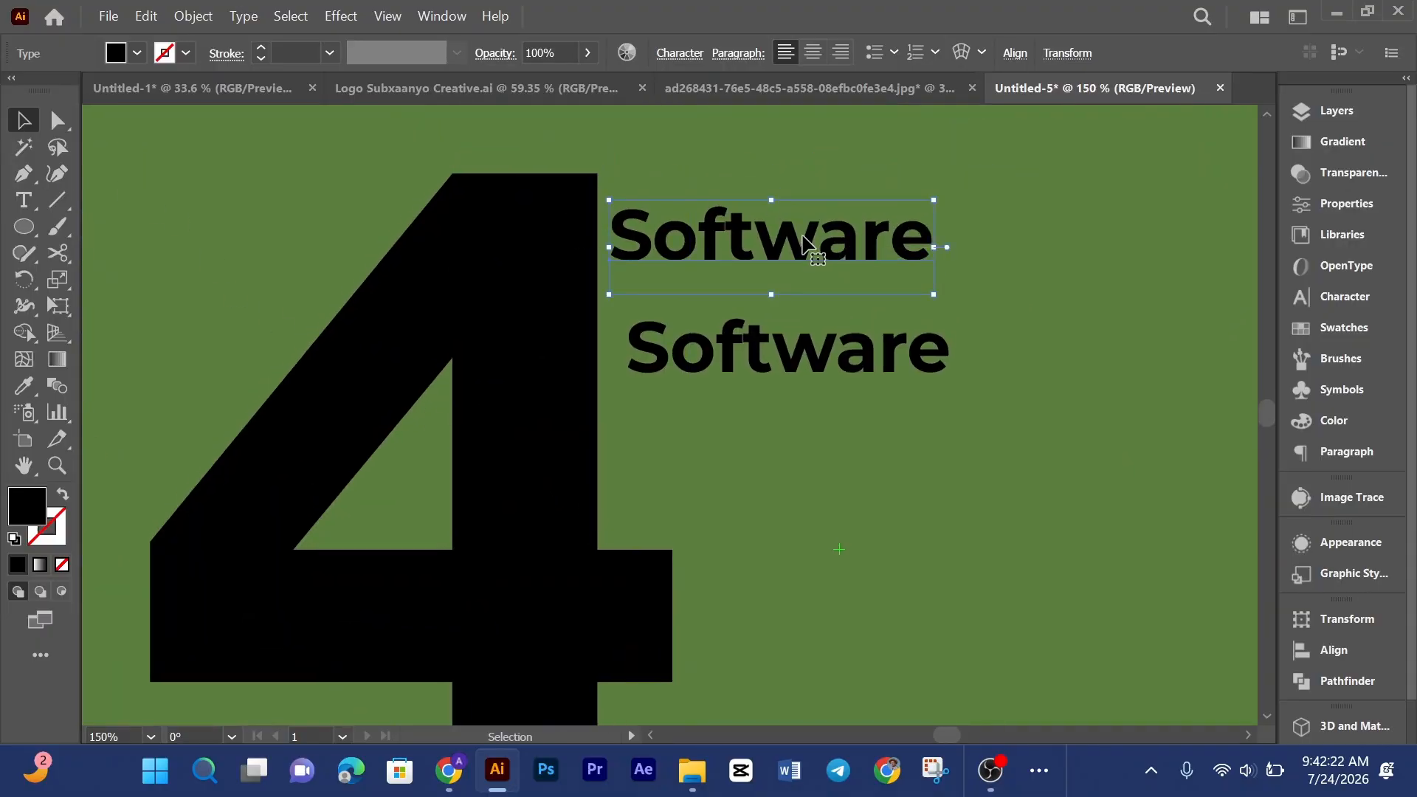
drag(805, 244, 801, 196)
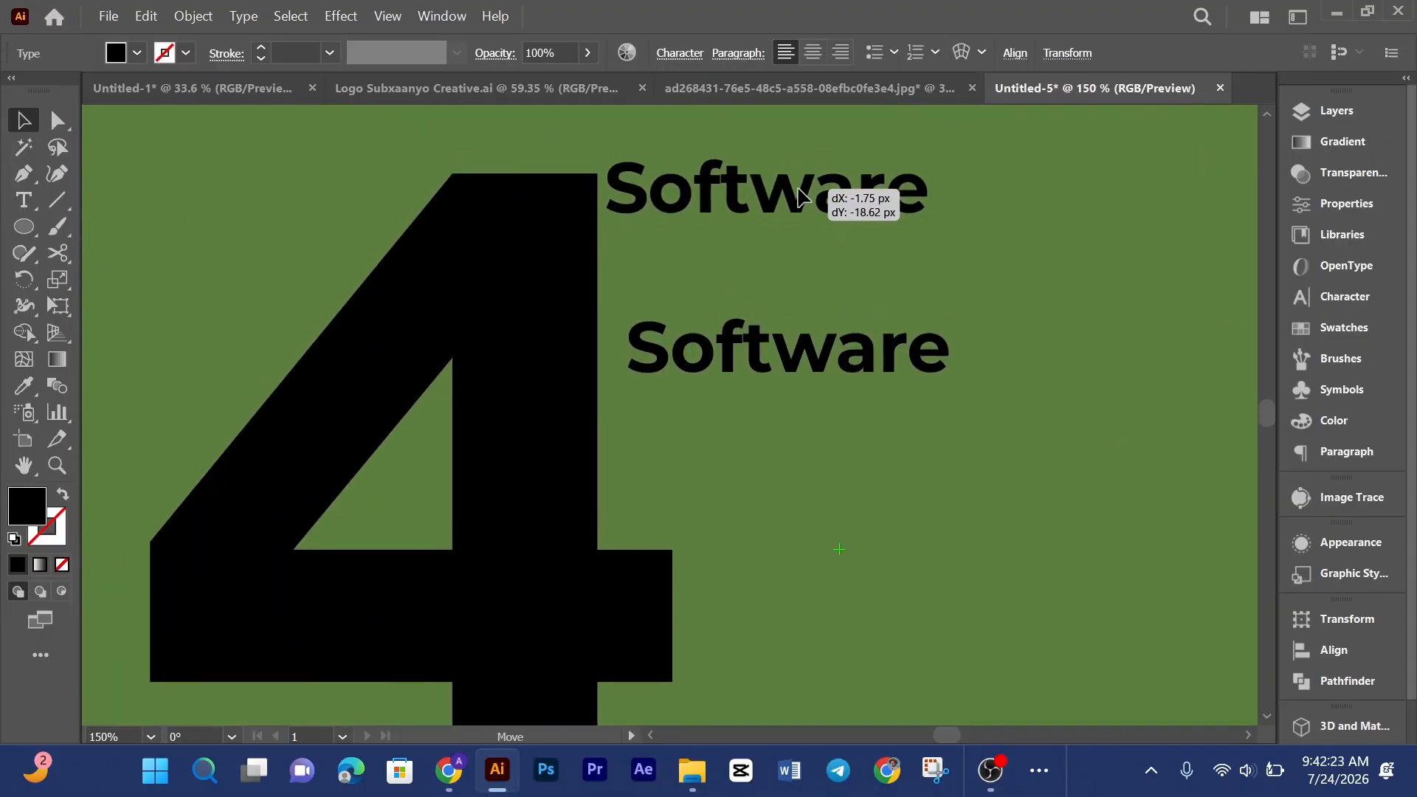
click(832, 92)
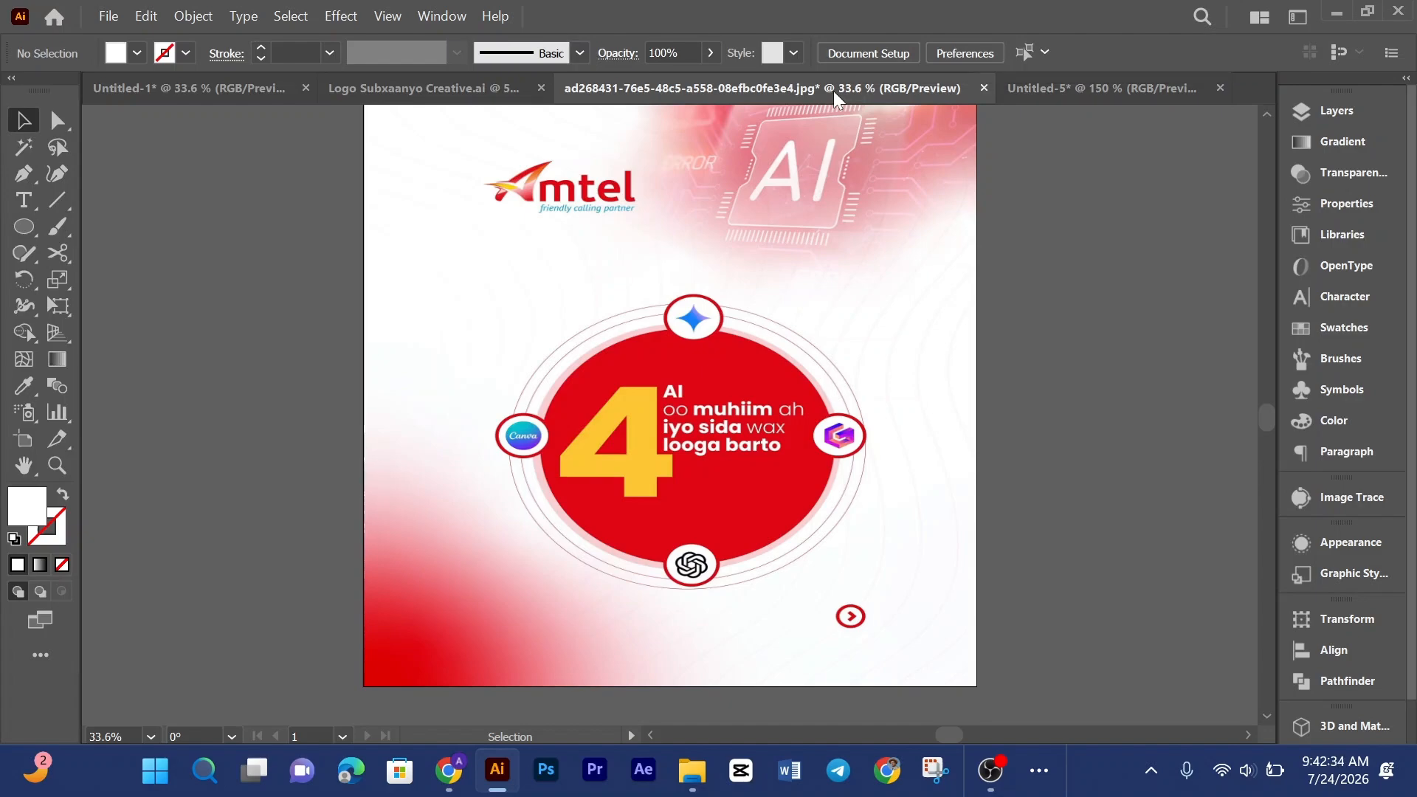
click(1094, 102)
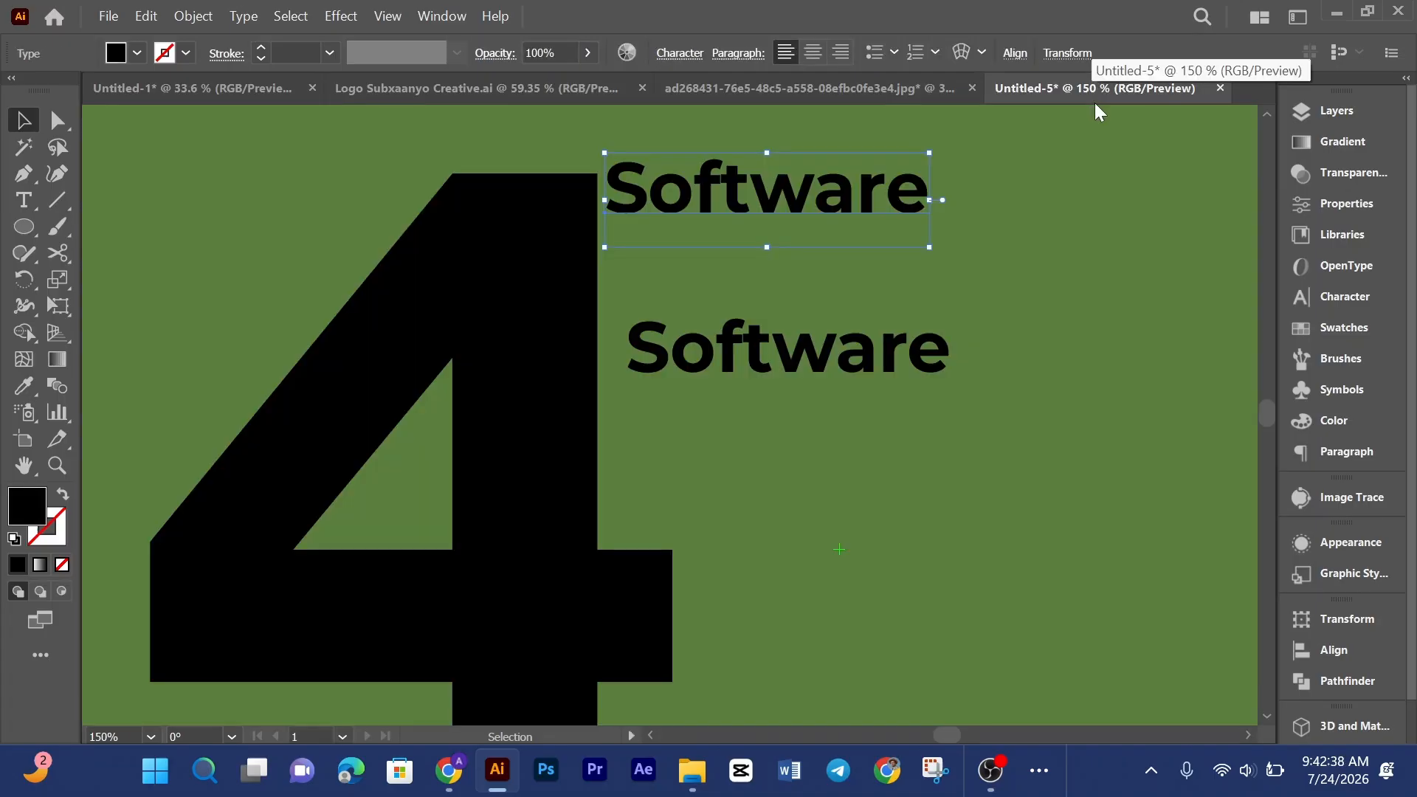
Step: Move the lower Software text up under the first and left-align both text lines
click(1029, 325)
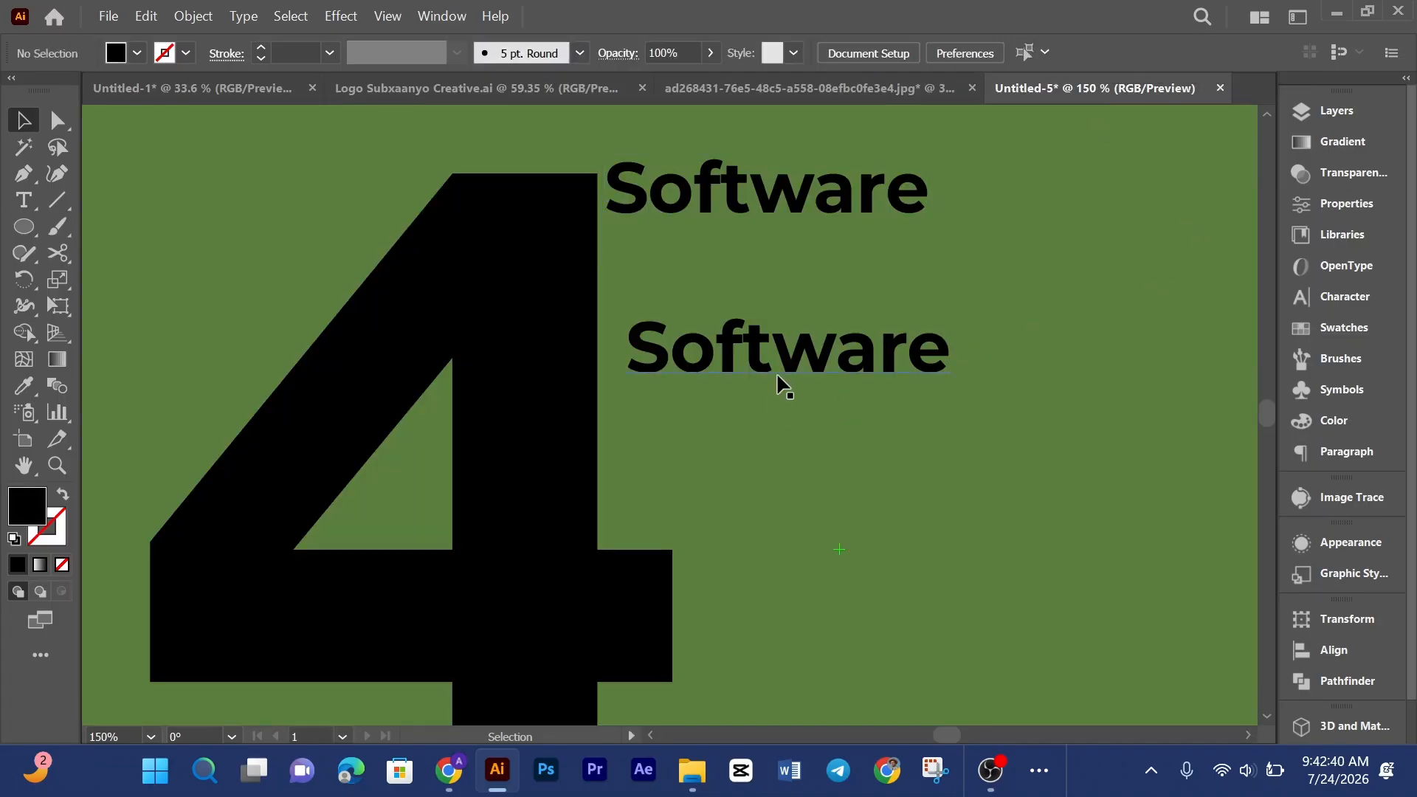
drag(776, 372, 770, 310)
shift+click(732, 218)
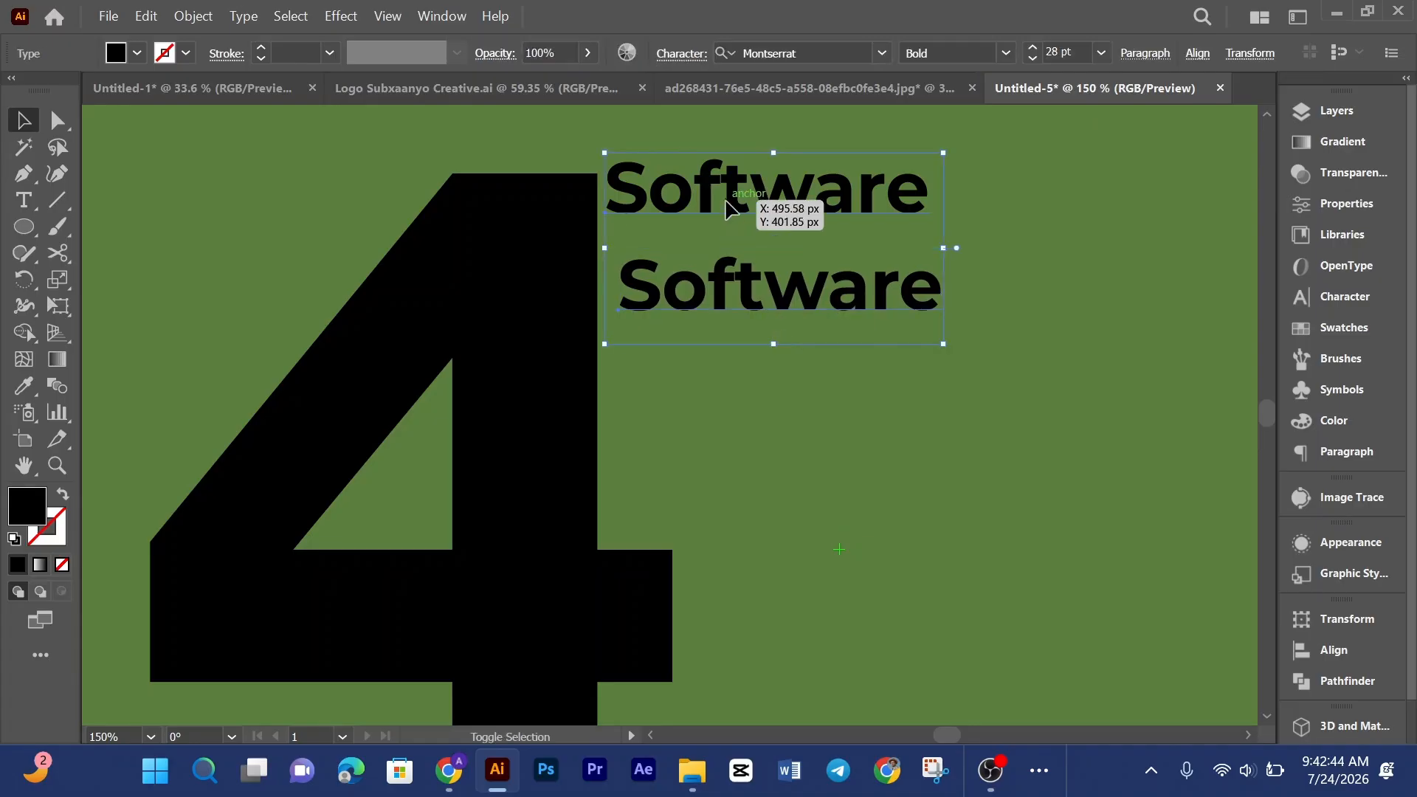
click(1197, 54)
click(963, 116)
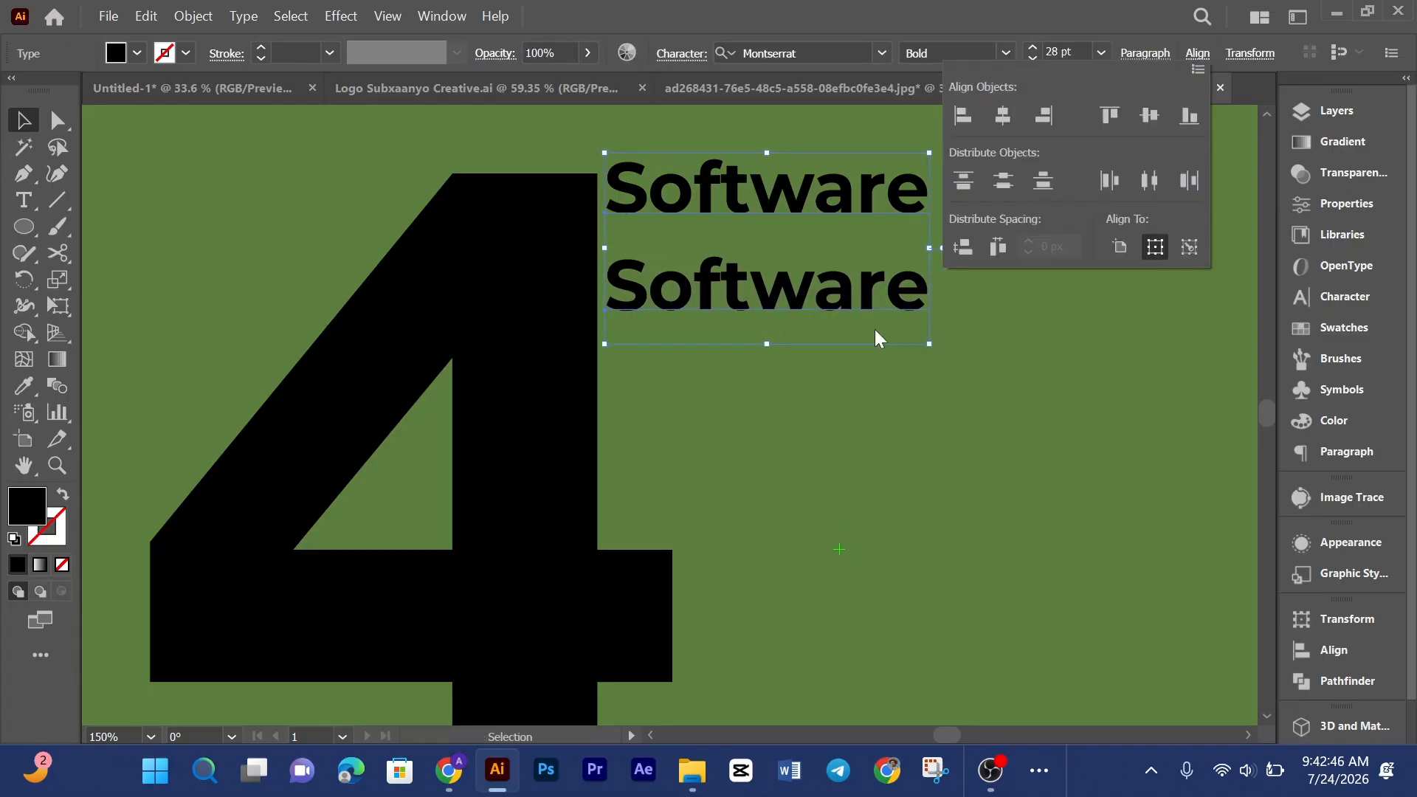
Step: Retype the lower Software line as "oo muhiim ah"
key(t)
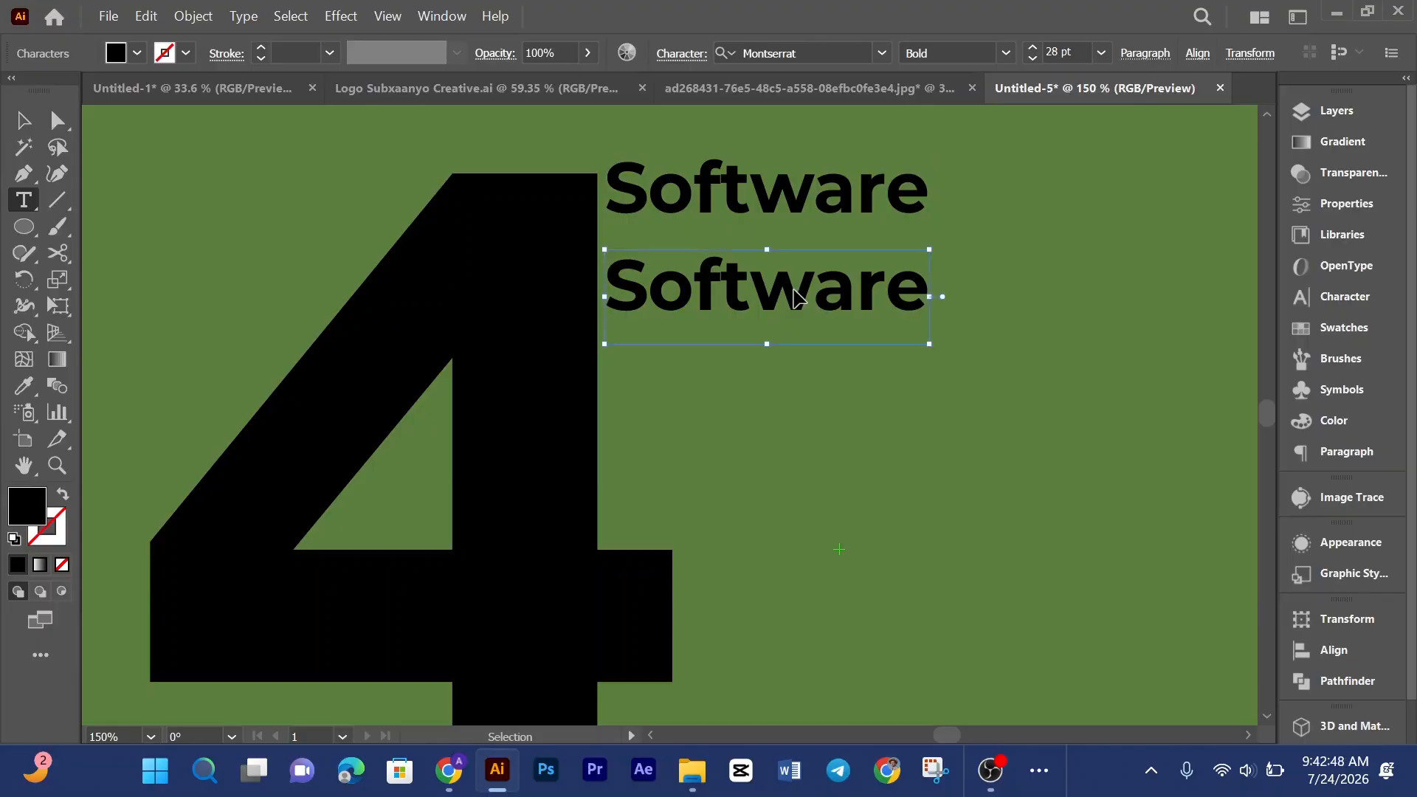
double_click(795, 287)
text(oo )
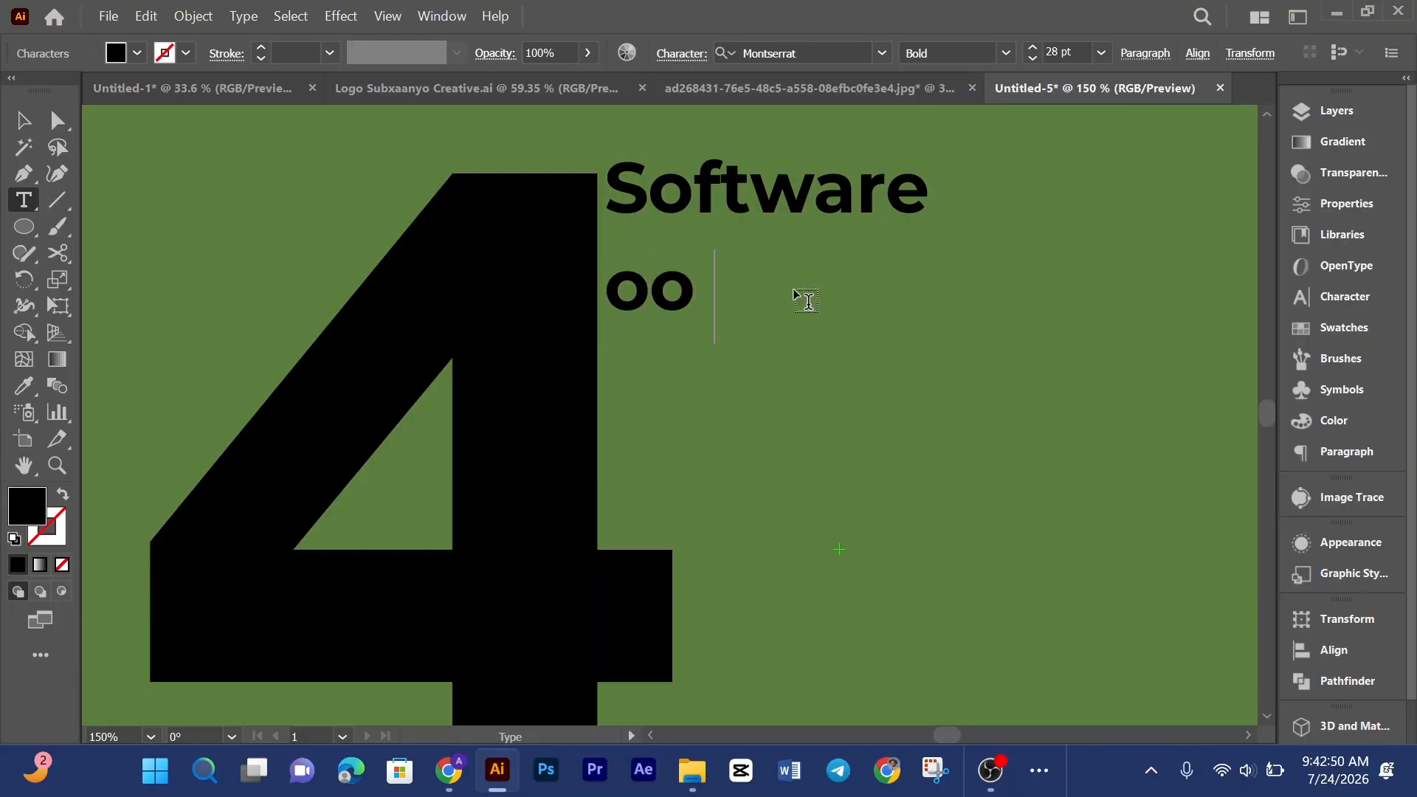
text(Mu)
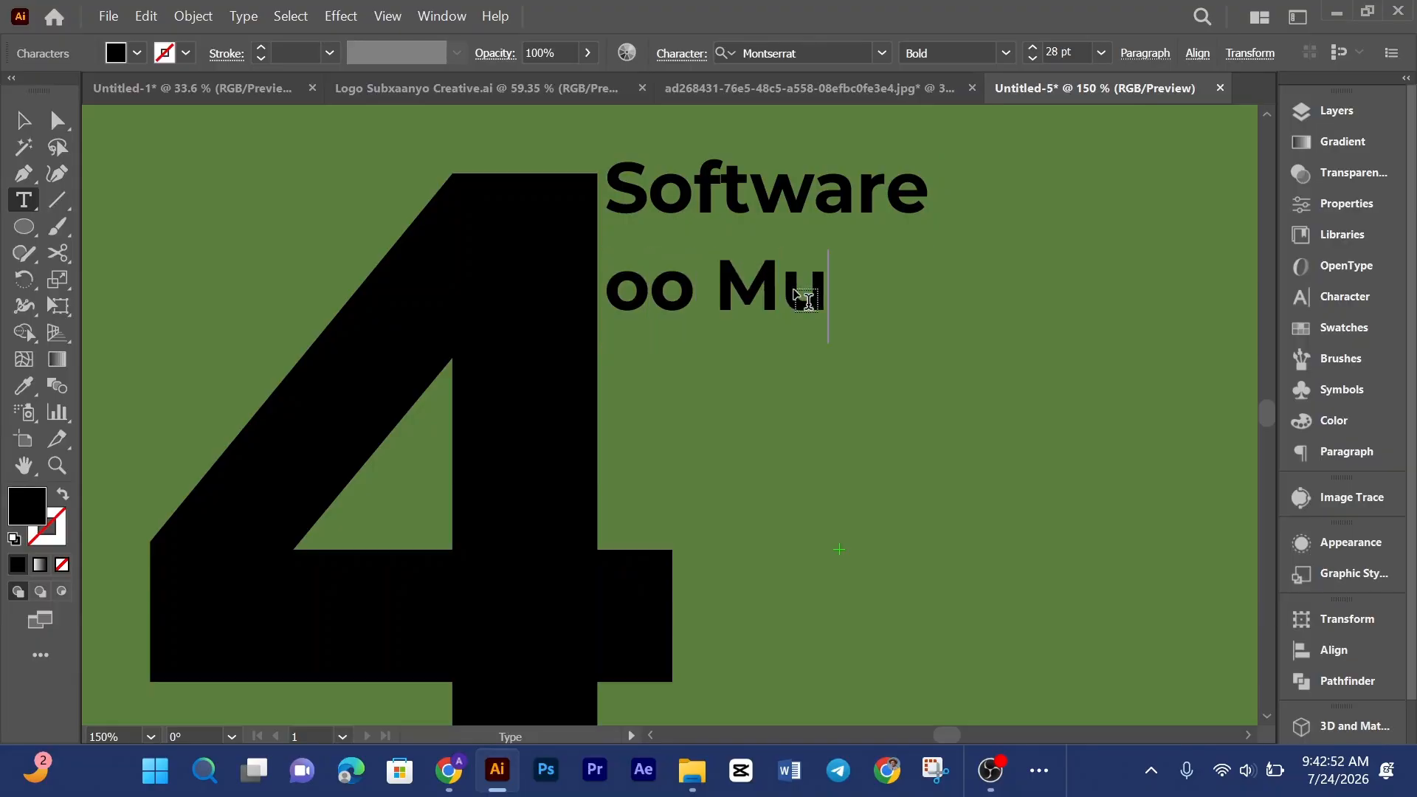
key(BackSpace)
key(BackSpace)
key(BackSpace)
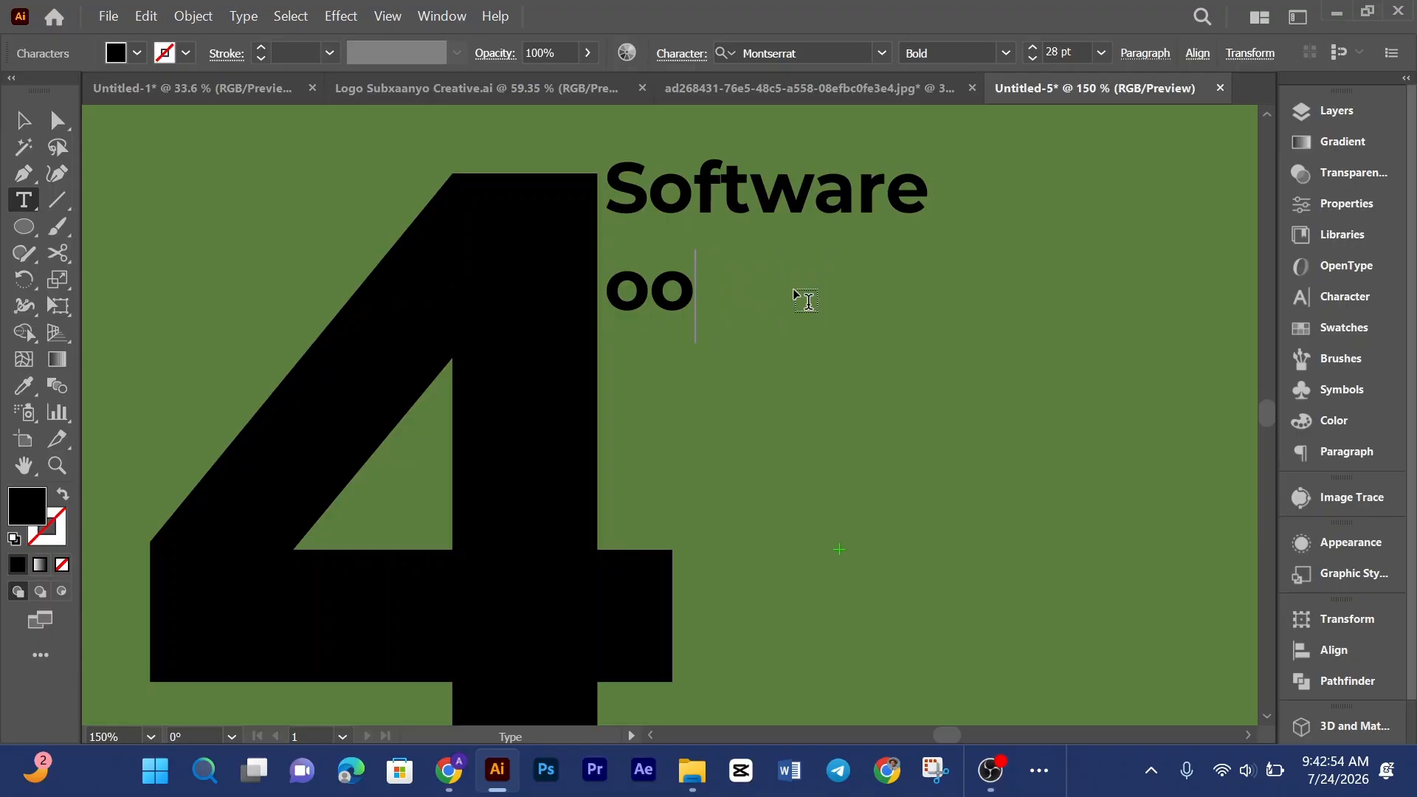
text(m)
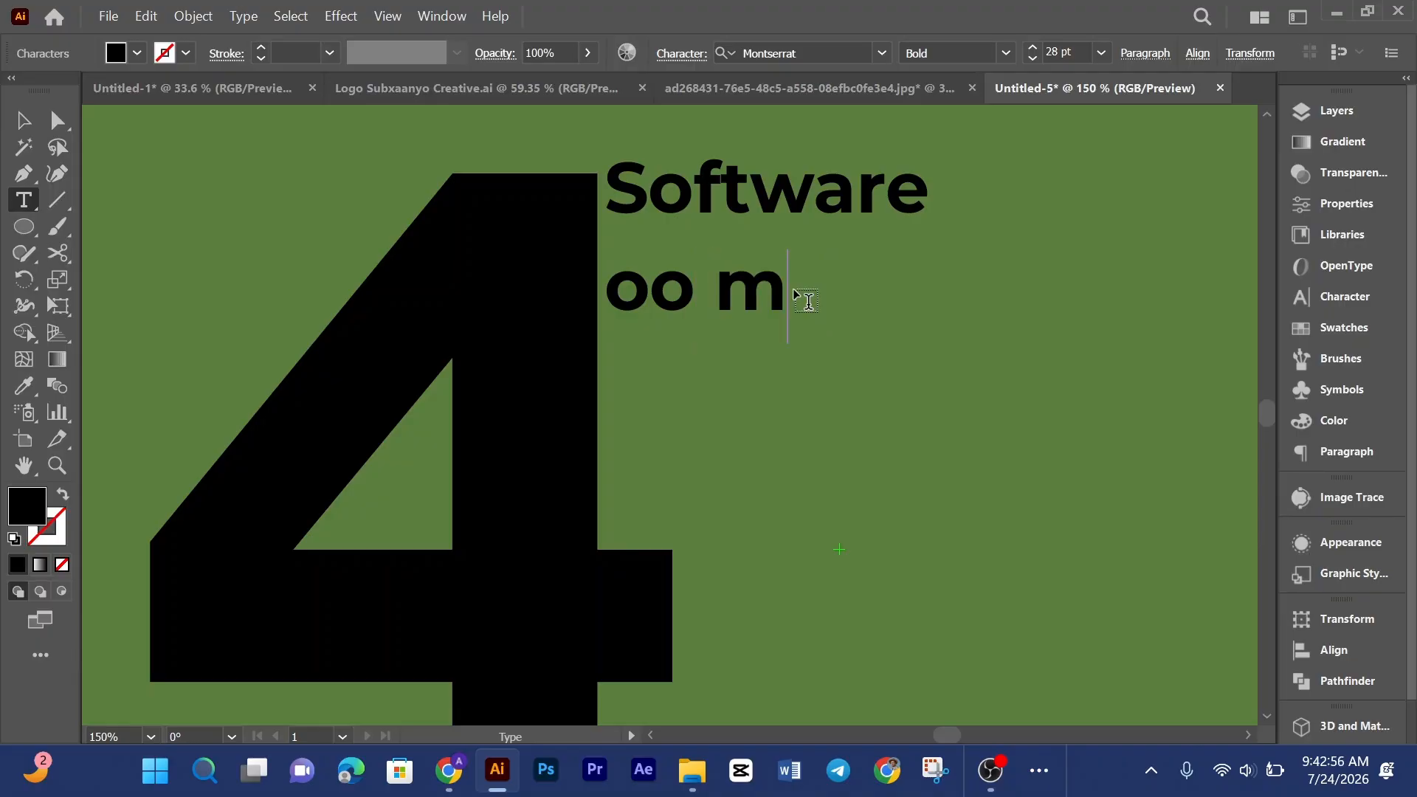
text(uhi)
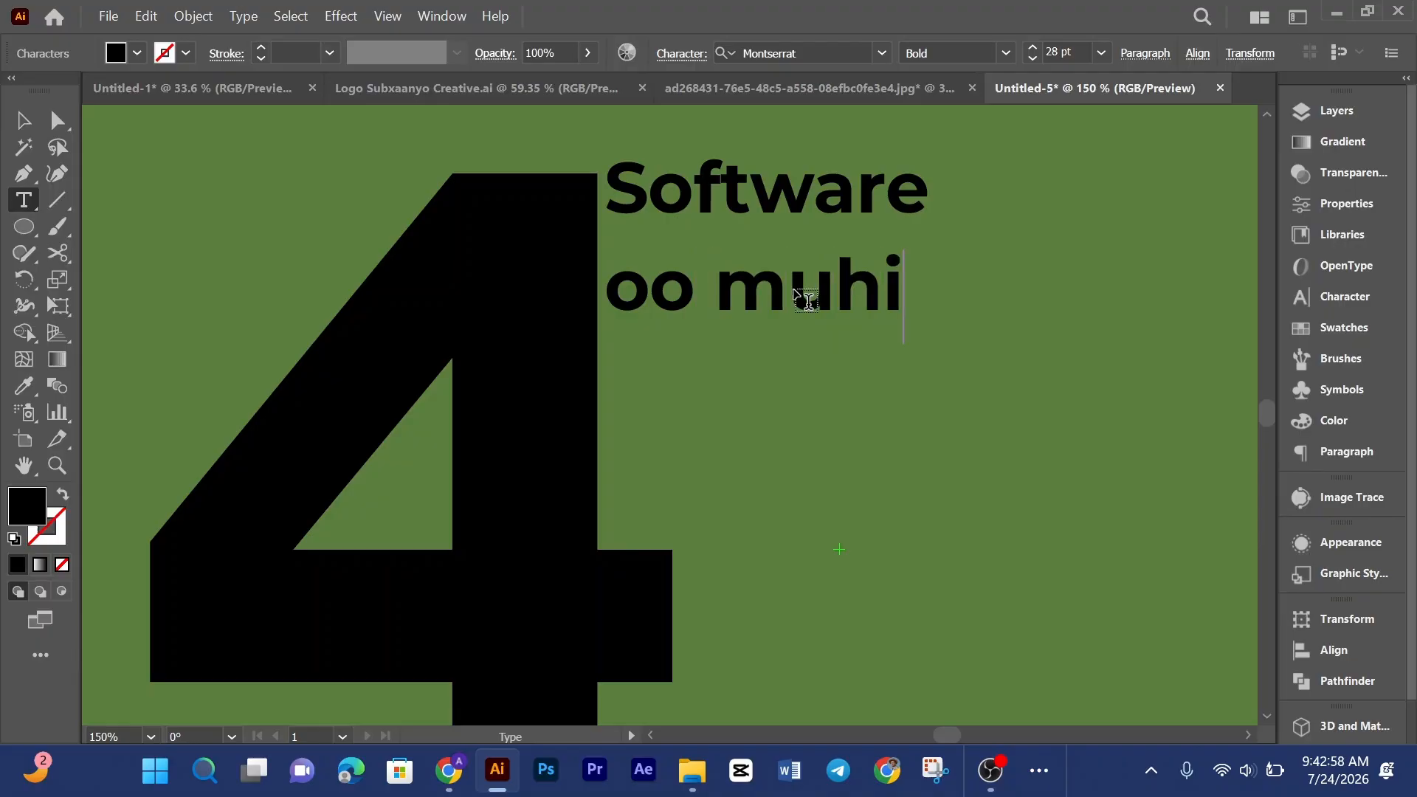
text(im ah)
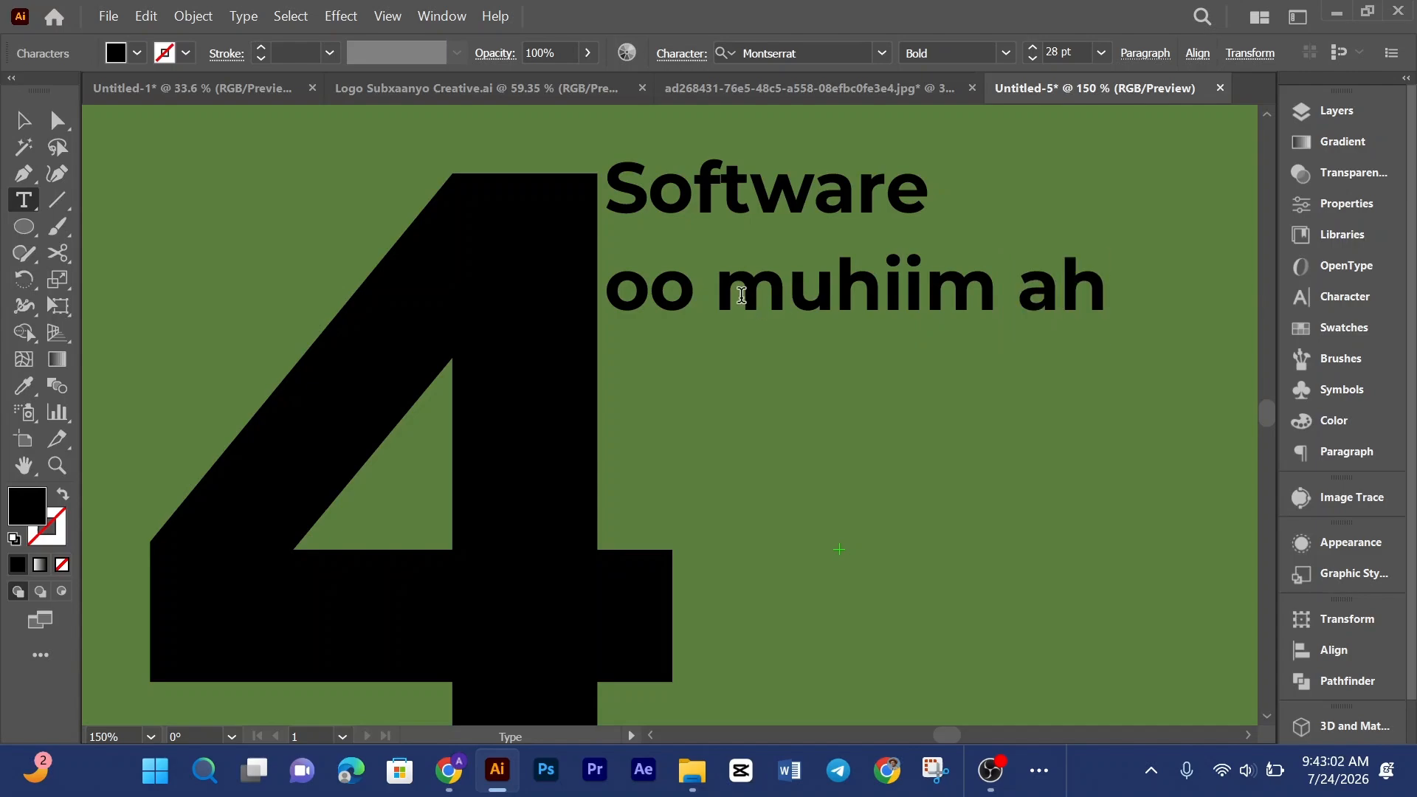
key(Escape)
Step: Set the "oo muhiim ah" line's font style to Montserrat Medium
key(ctrl+0)
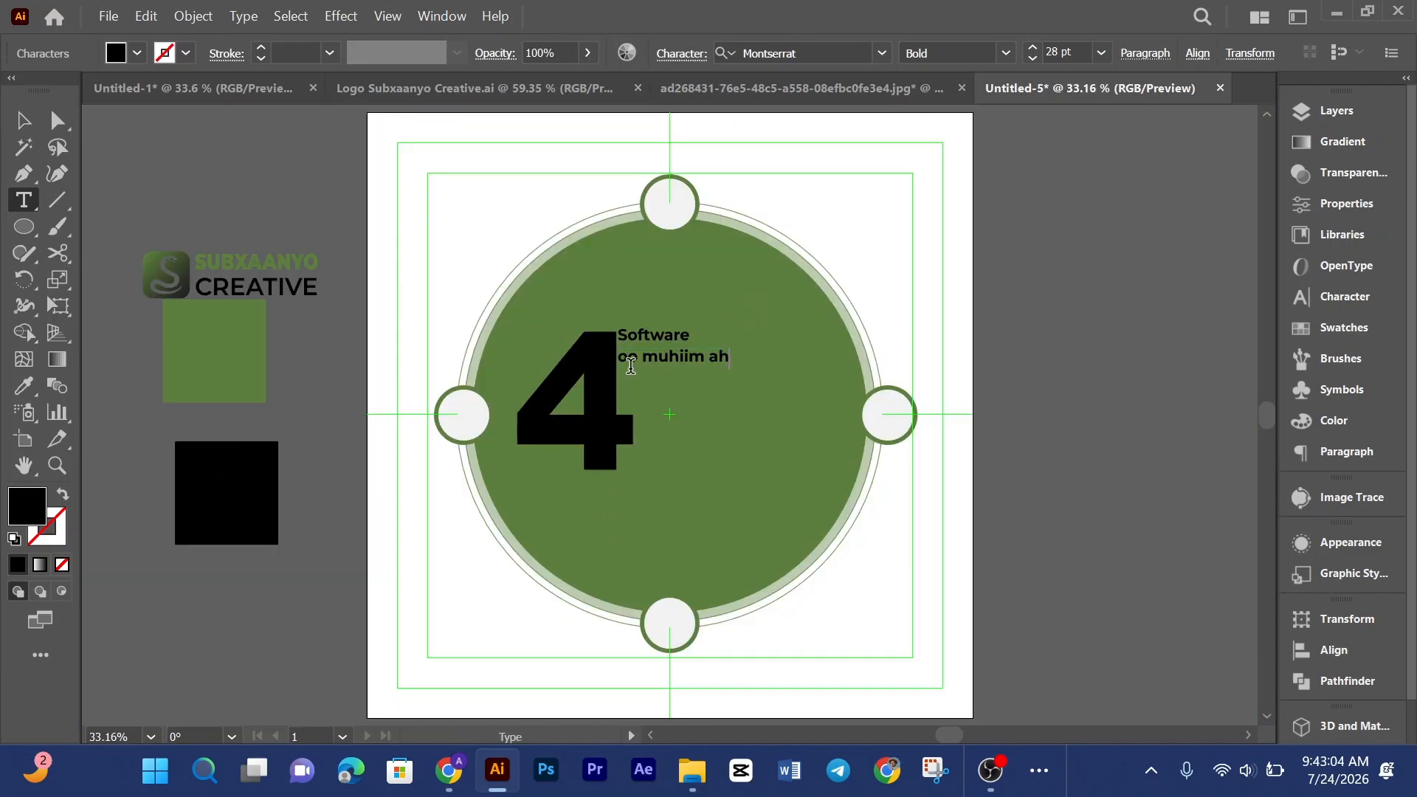
drag(620, 357, 748, 356)
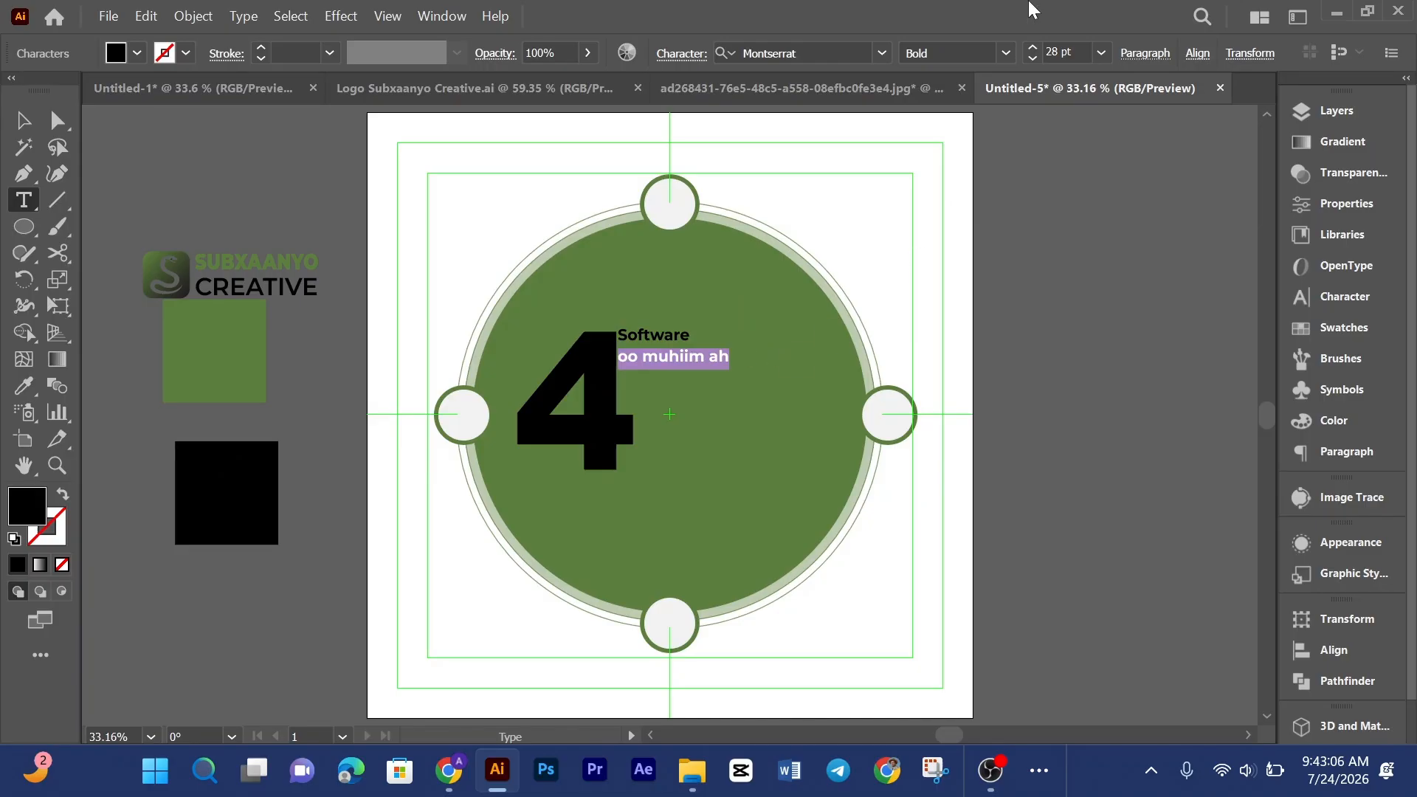
click(1007, 52)
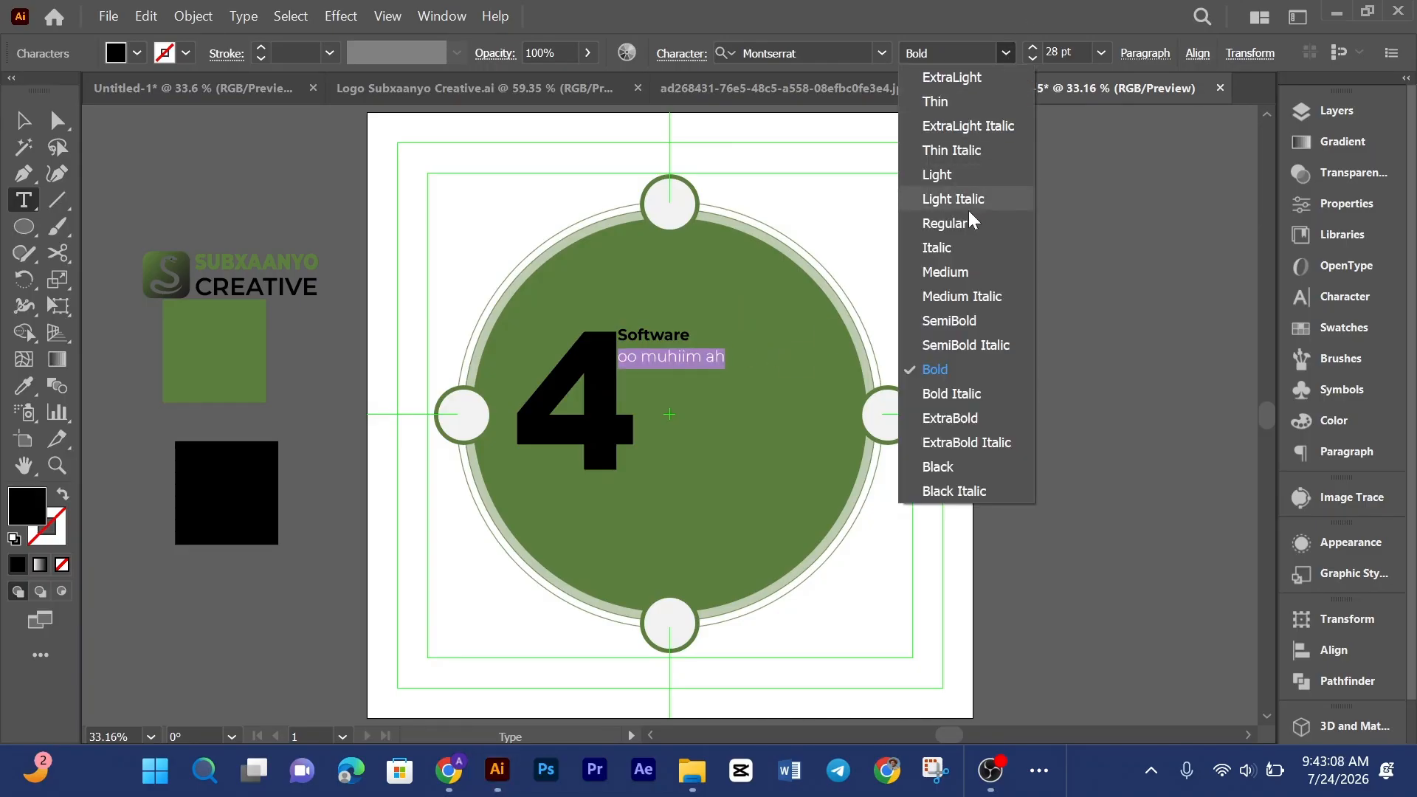
click(945, 273)
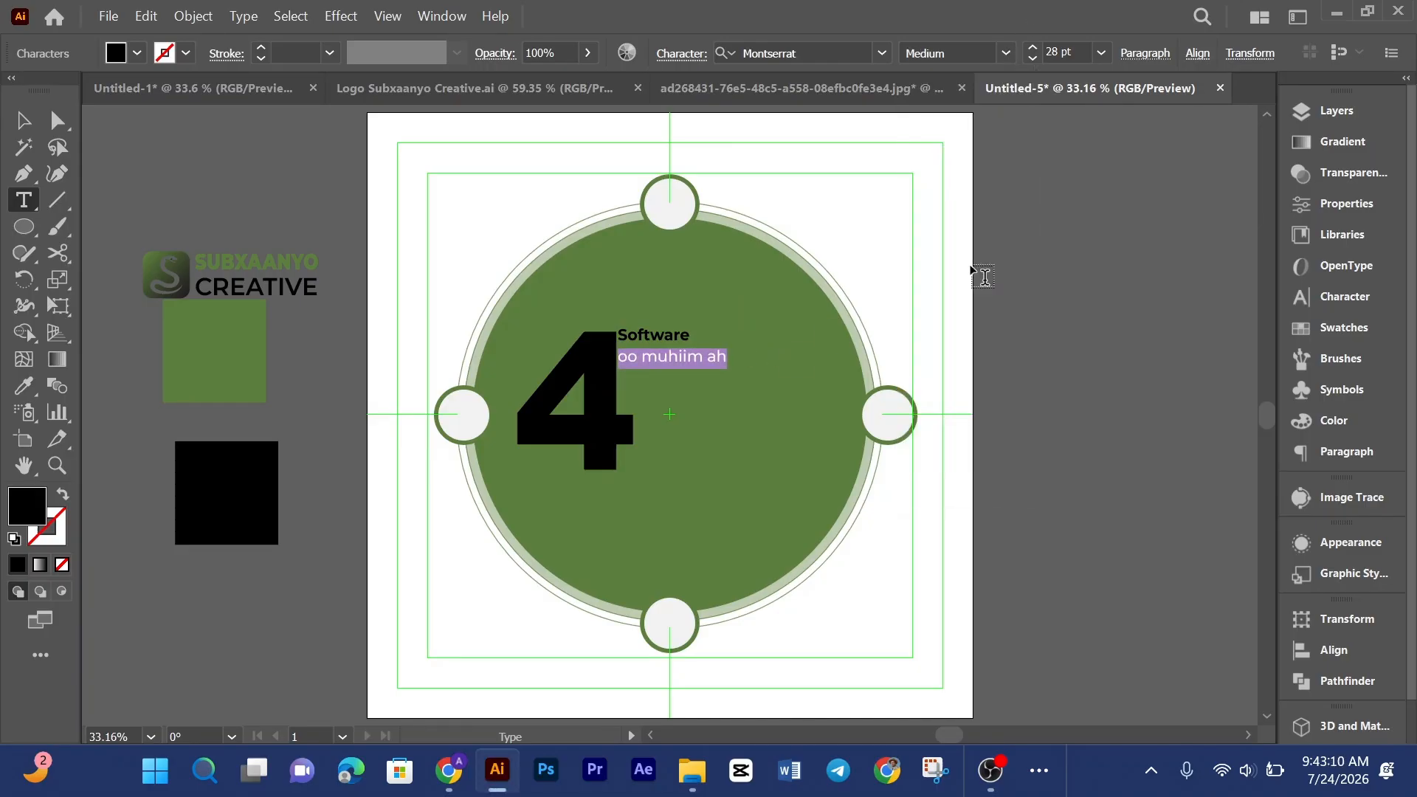
key(Escape)
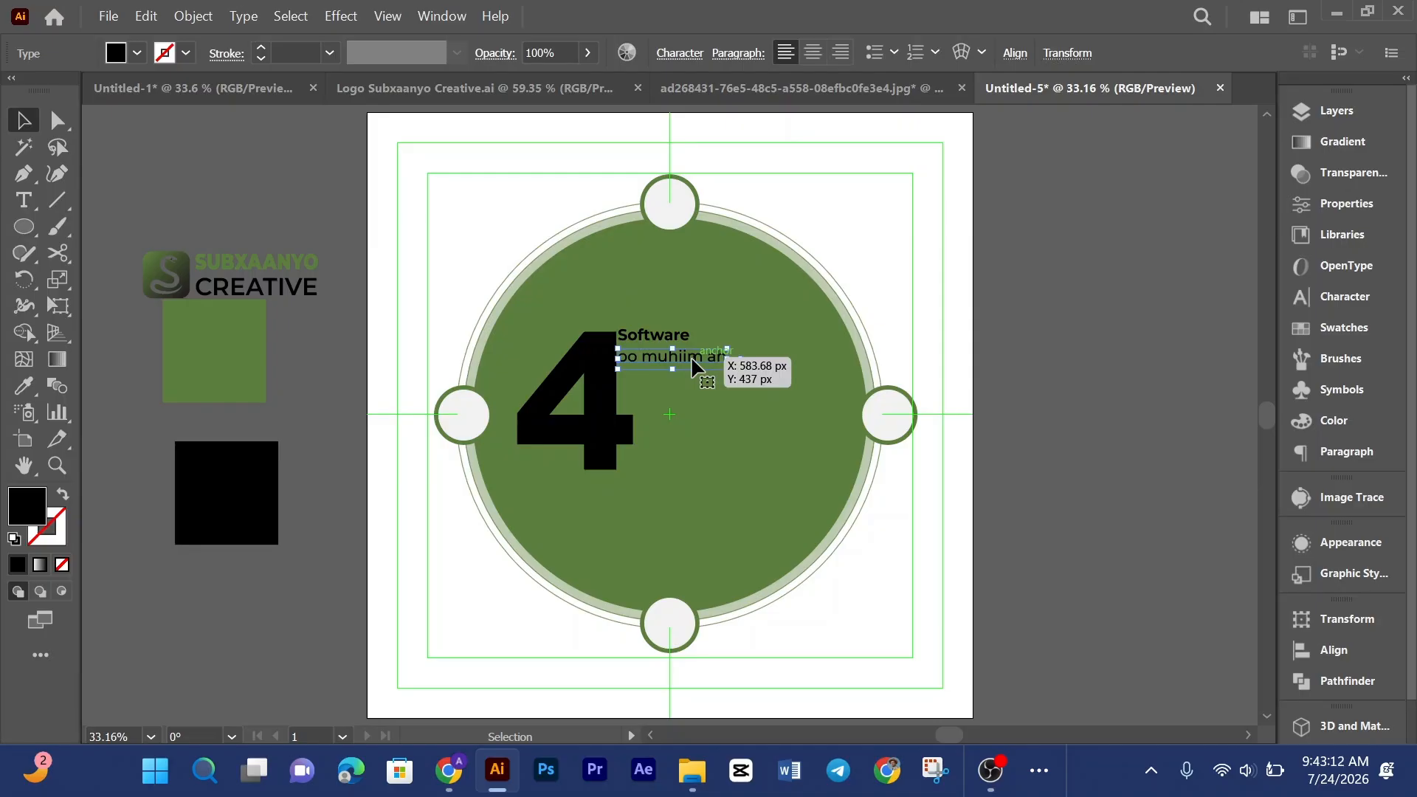
Step: Make the word "muhiim" Bold within the second text line
scroll(694, 362, up, 4)
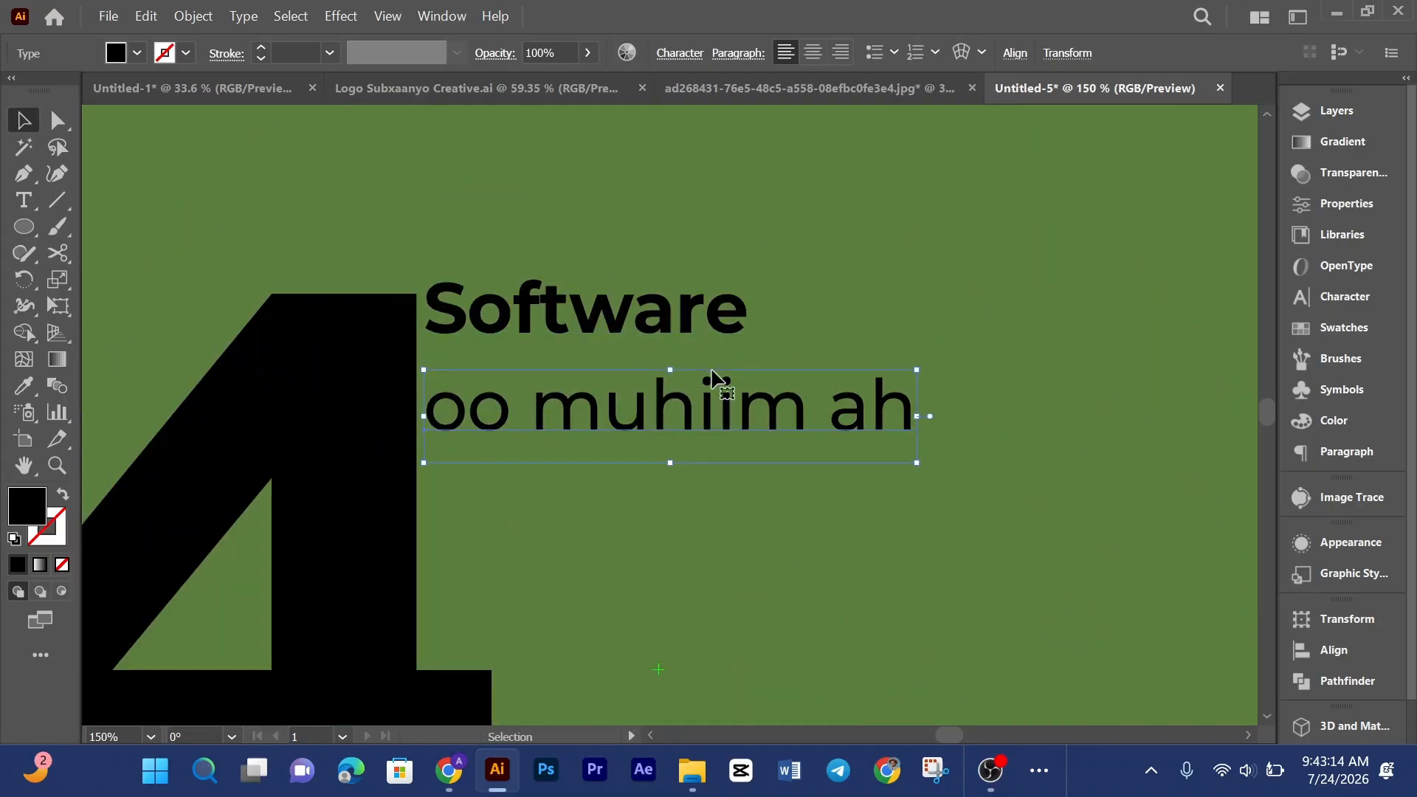
double_click(805, 402)
drag(810, 406, 557, 389)
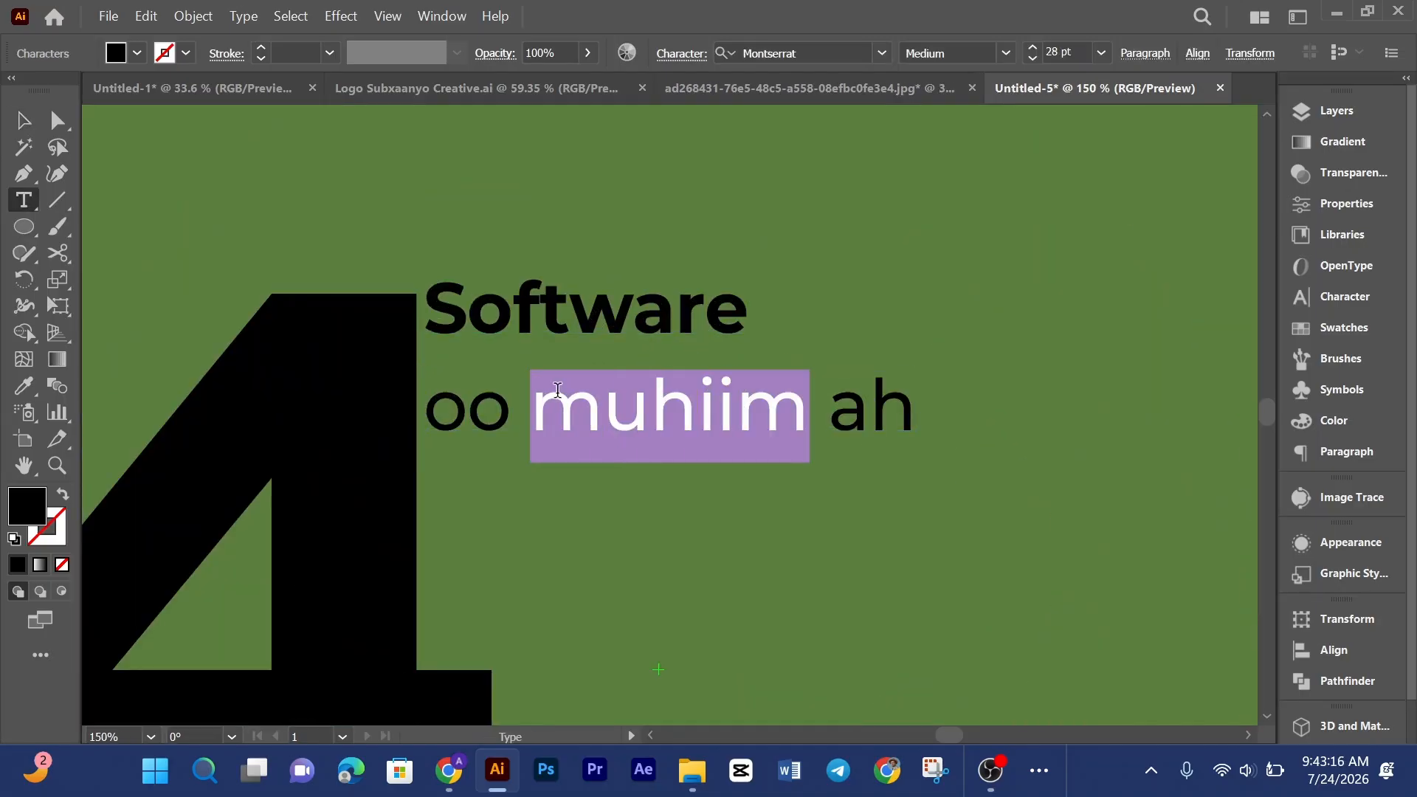
click(1007, 55)
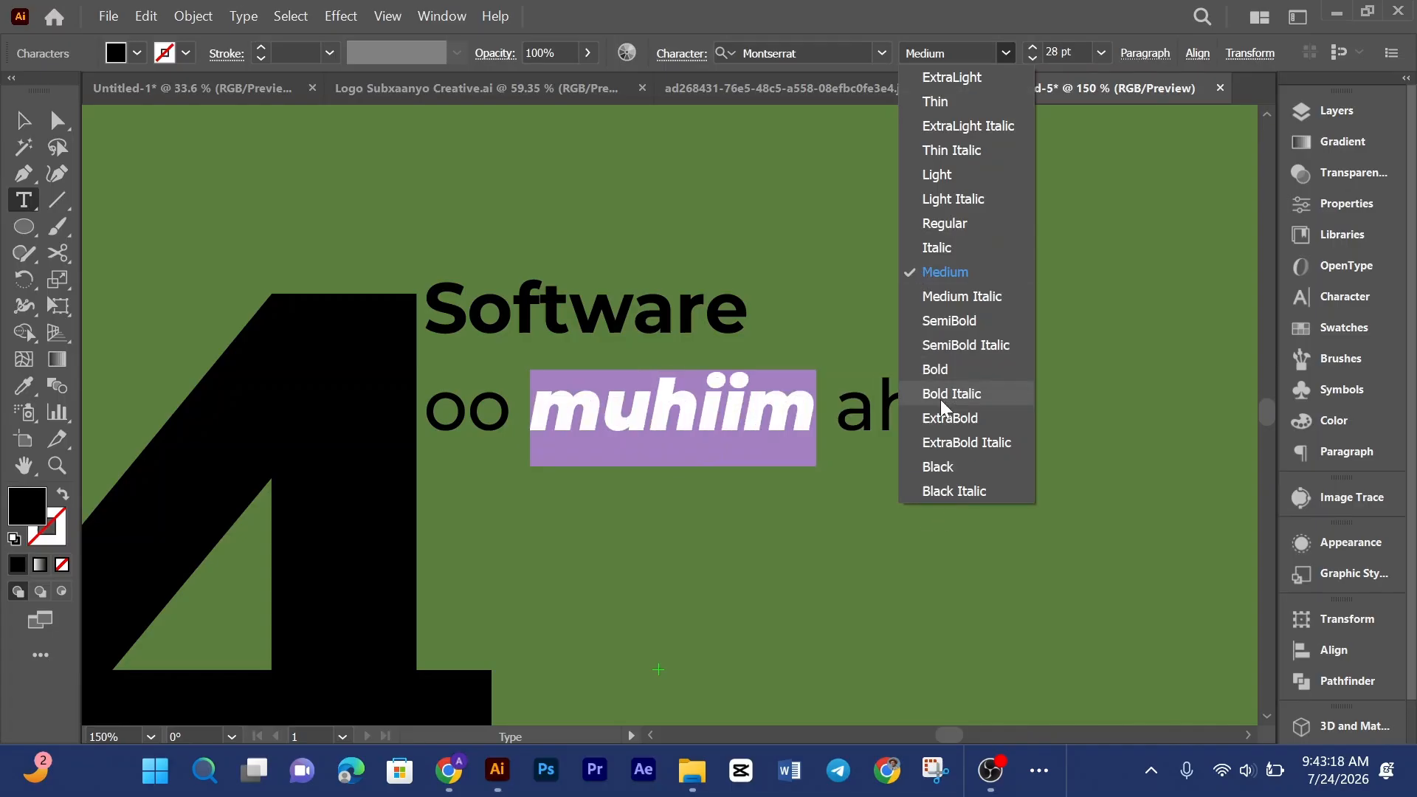
click(935, 373)
click(23, 119)
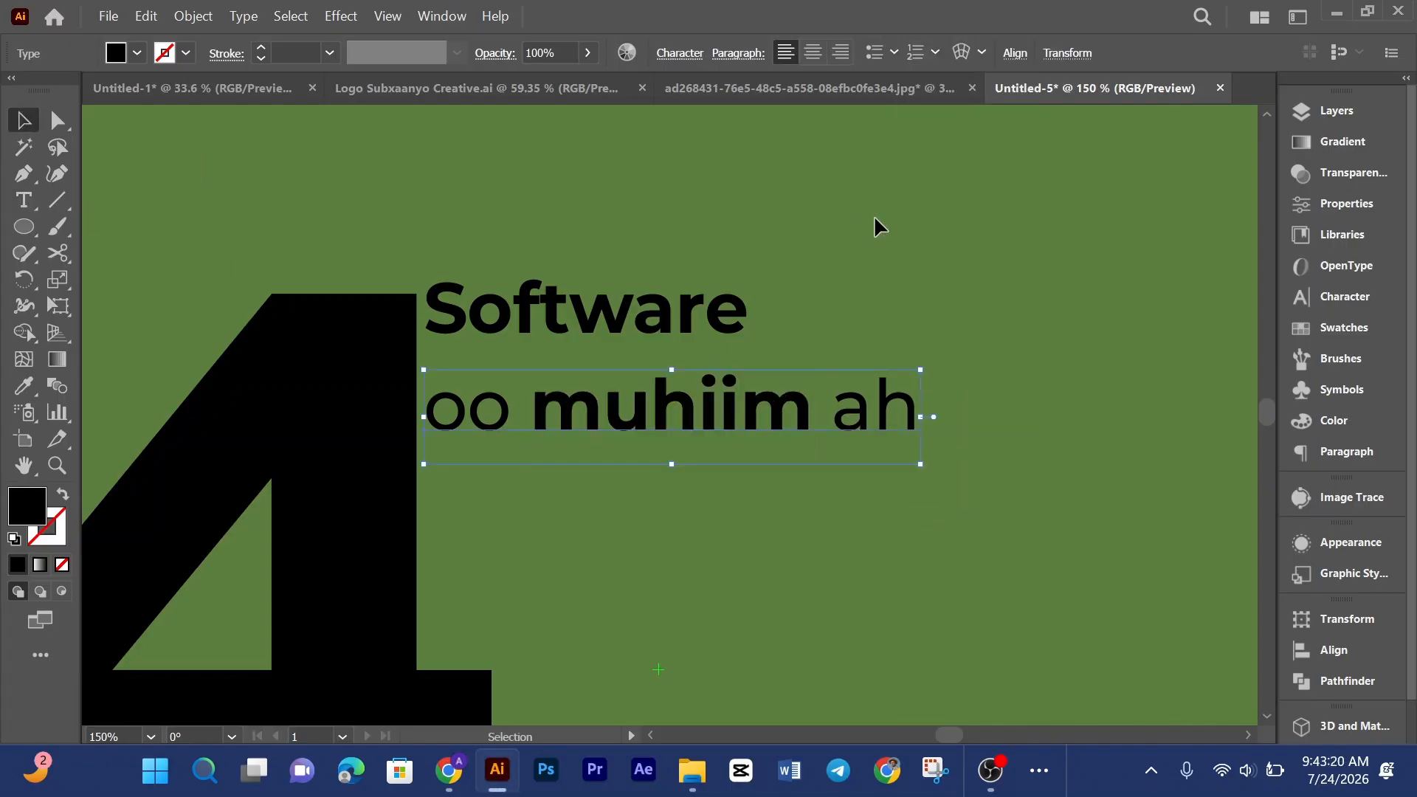
Step: Nudge the Software text block slightly to the right, away from the 4
click(876, 215)
key(ctrl+0)
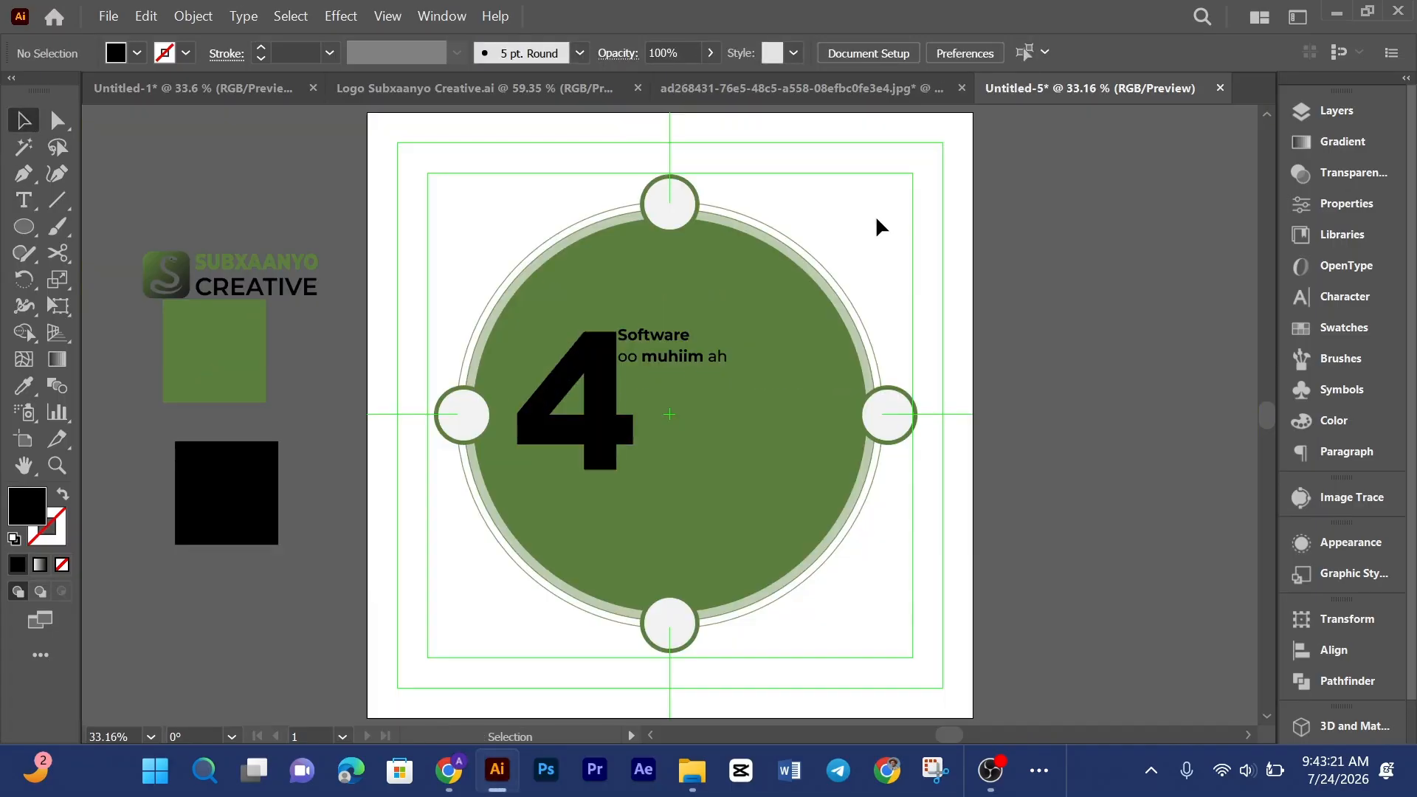
click(686, 358)
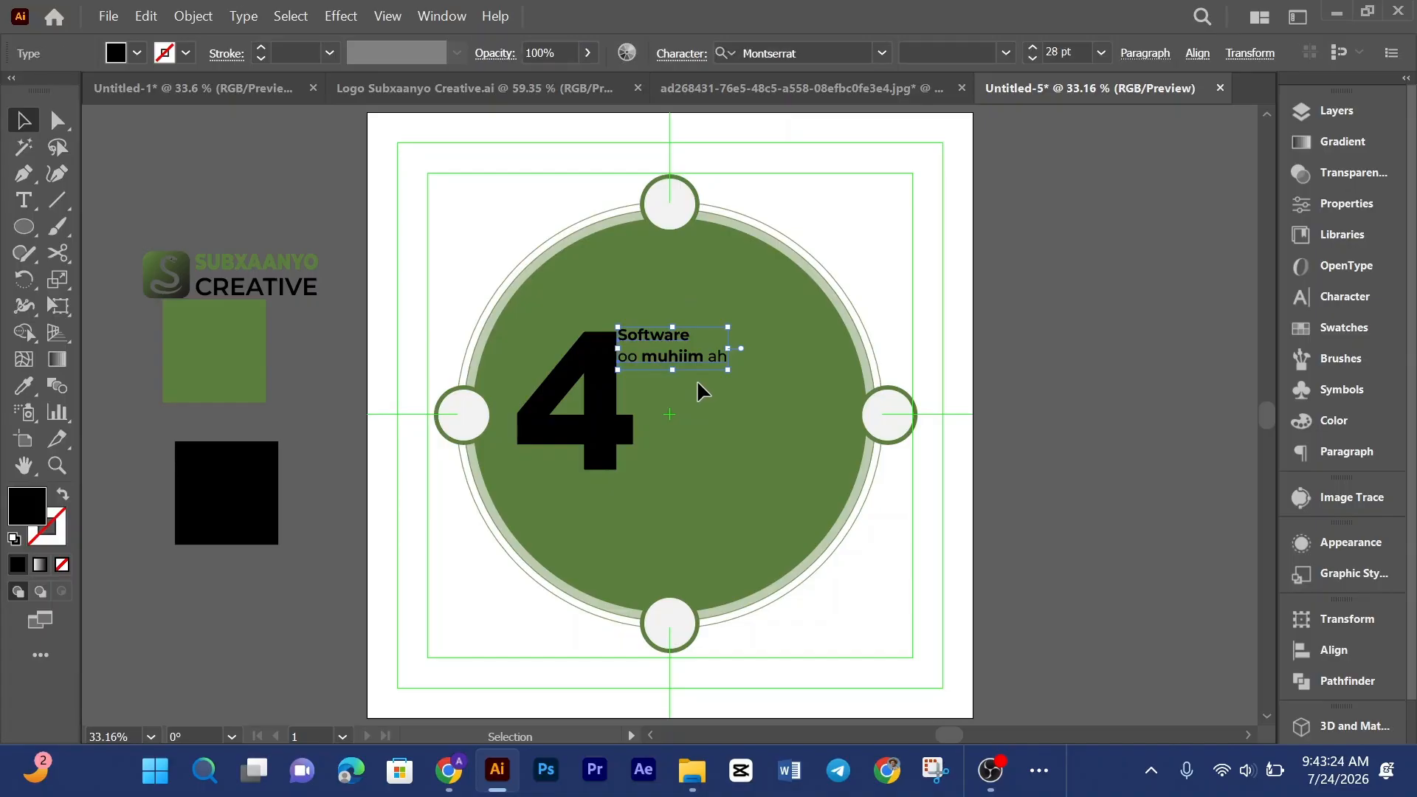
key(Right)
key(Right)
key(Right)
key(Right)
key(Right)
key(Right)
key(Right)
key(Right)
key(Right)
key(Right)
key(Right)
key(Right)
key(Right)
key(Right)
key(Right)
key(Right)
key(Right)
key(Right)
key(Right)
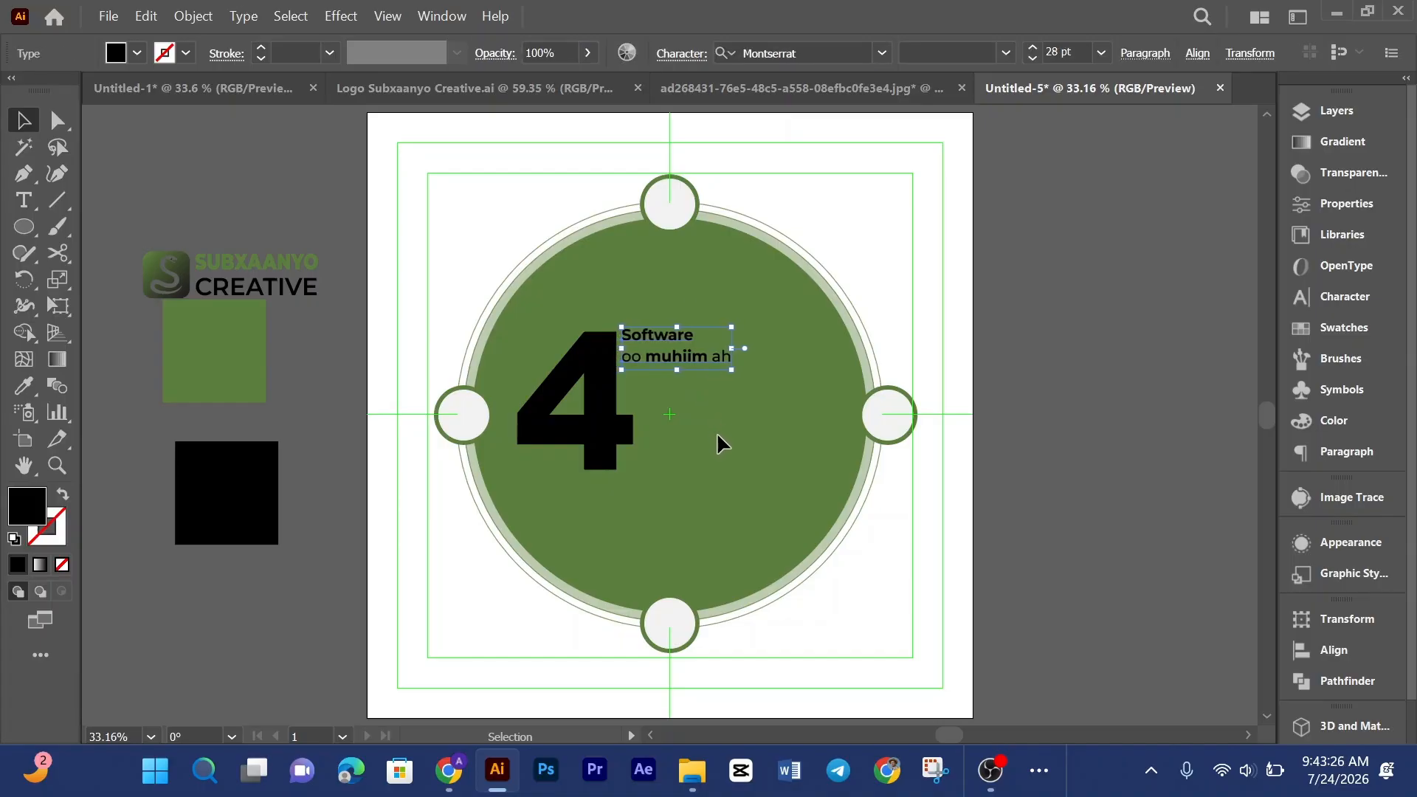
click(719, 434)
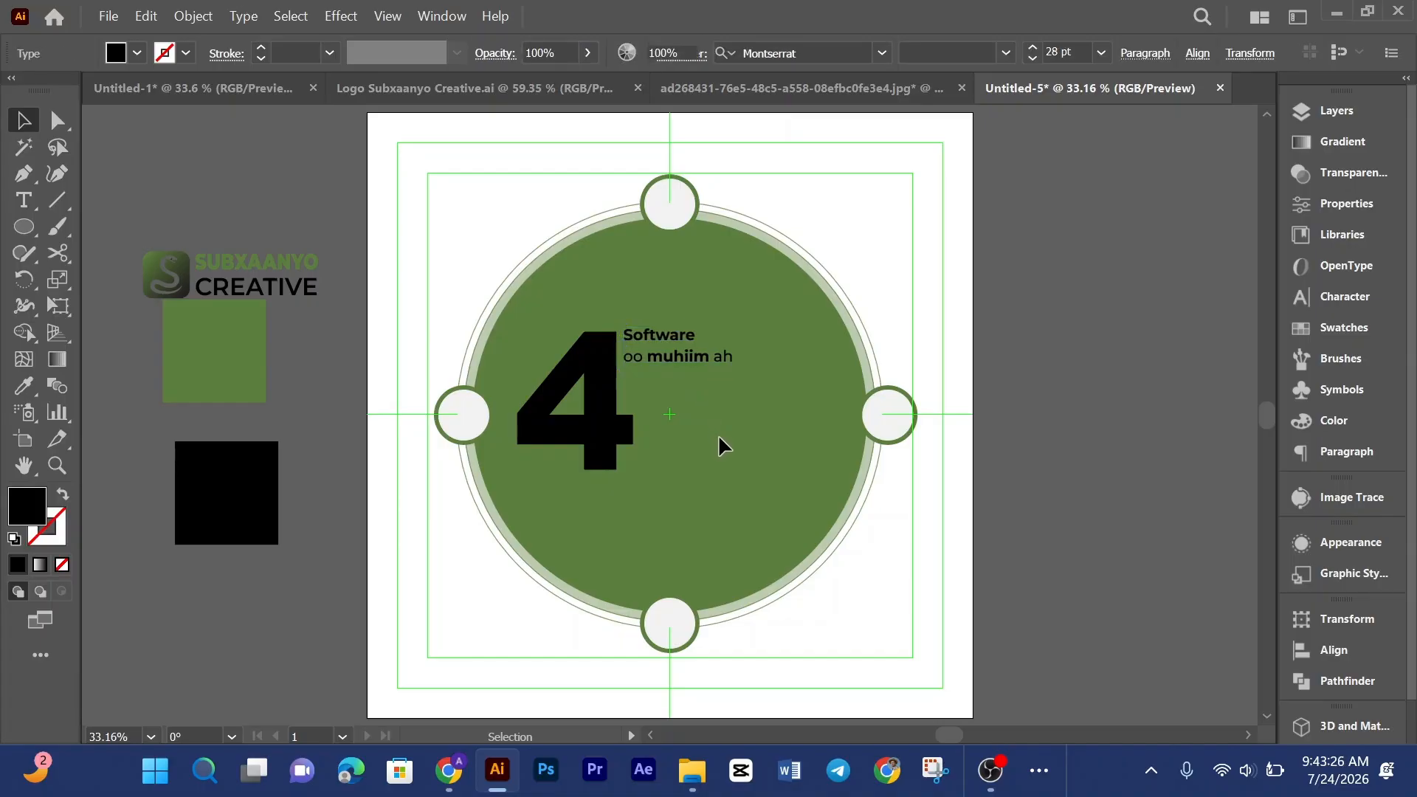
Step: Compare with the reference and duplicate the "oo muhiim ah" line directly beneath it
click(843, 87)
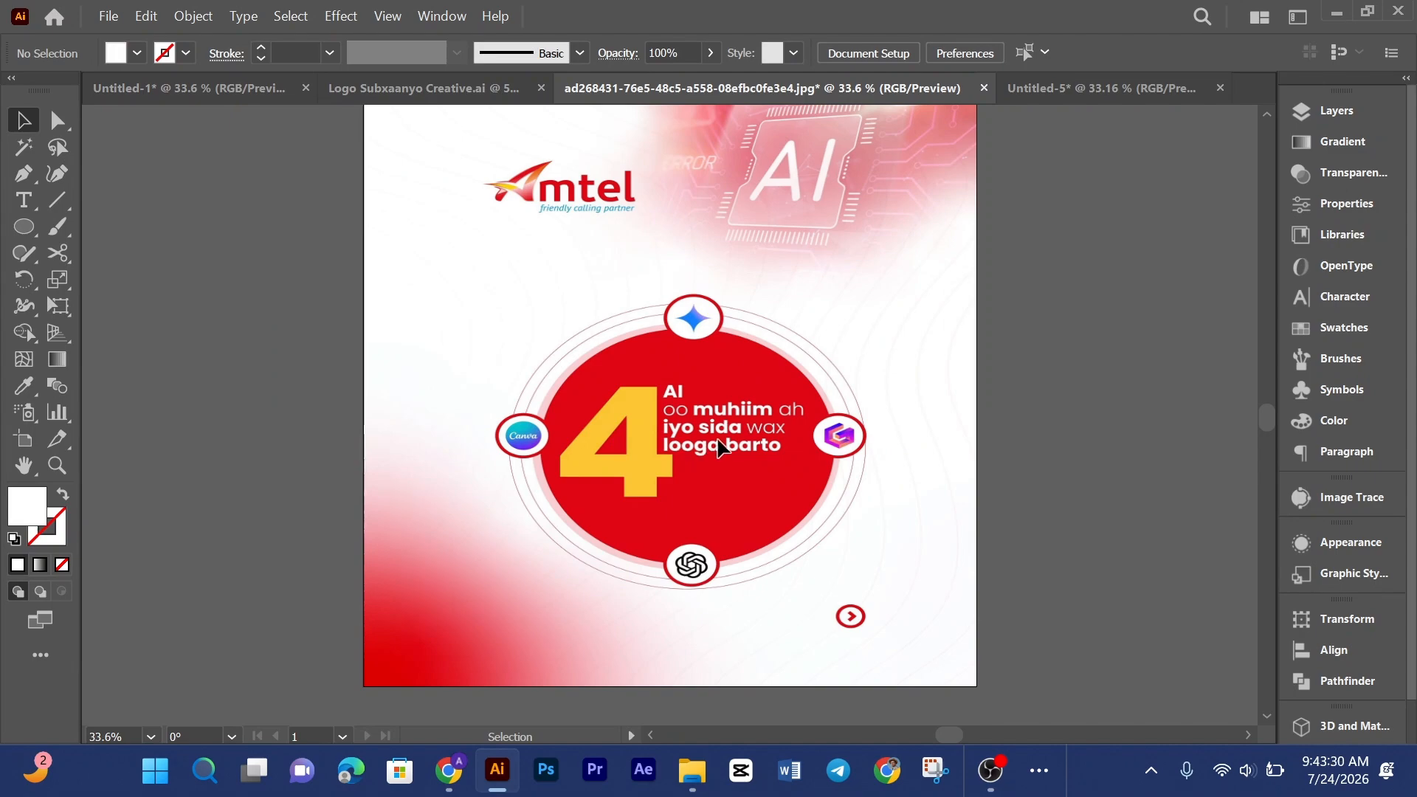
click(1039, 87)
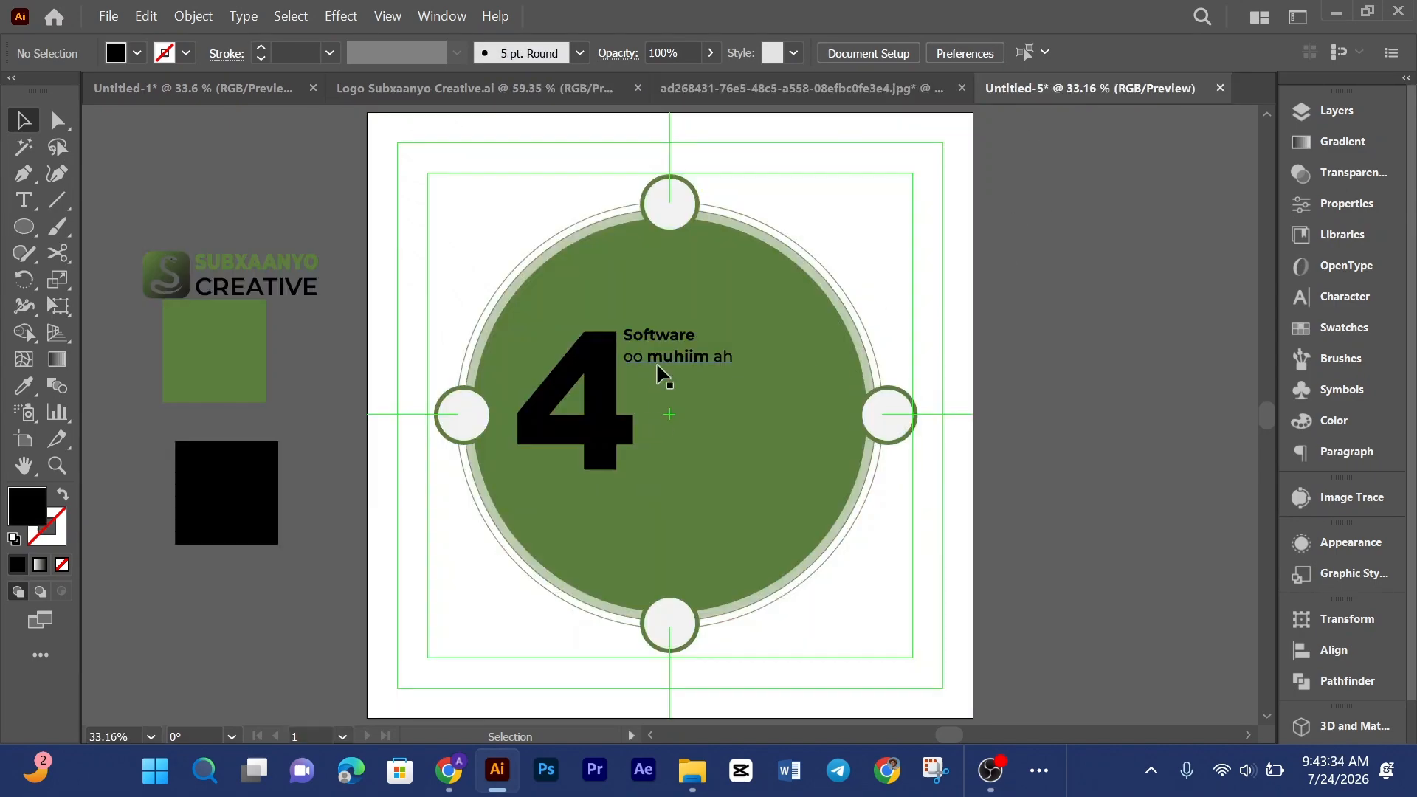
click(690, 357)
scroll(686, 337, up, 3)
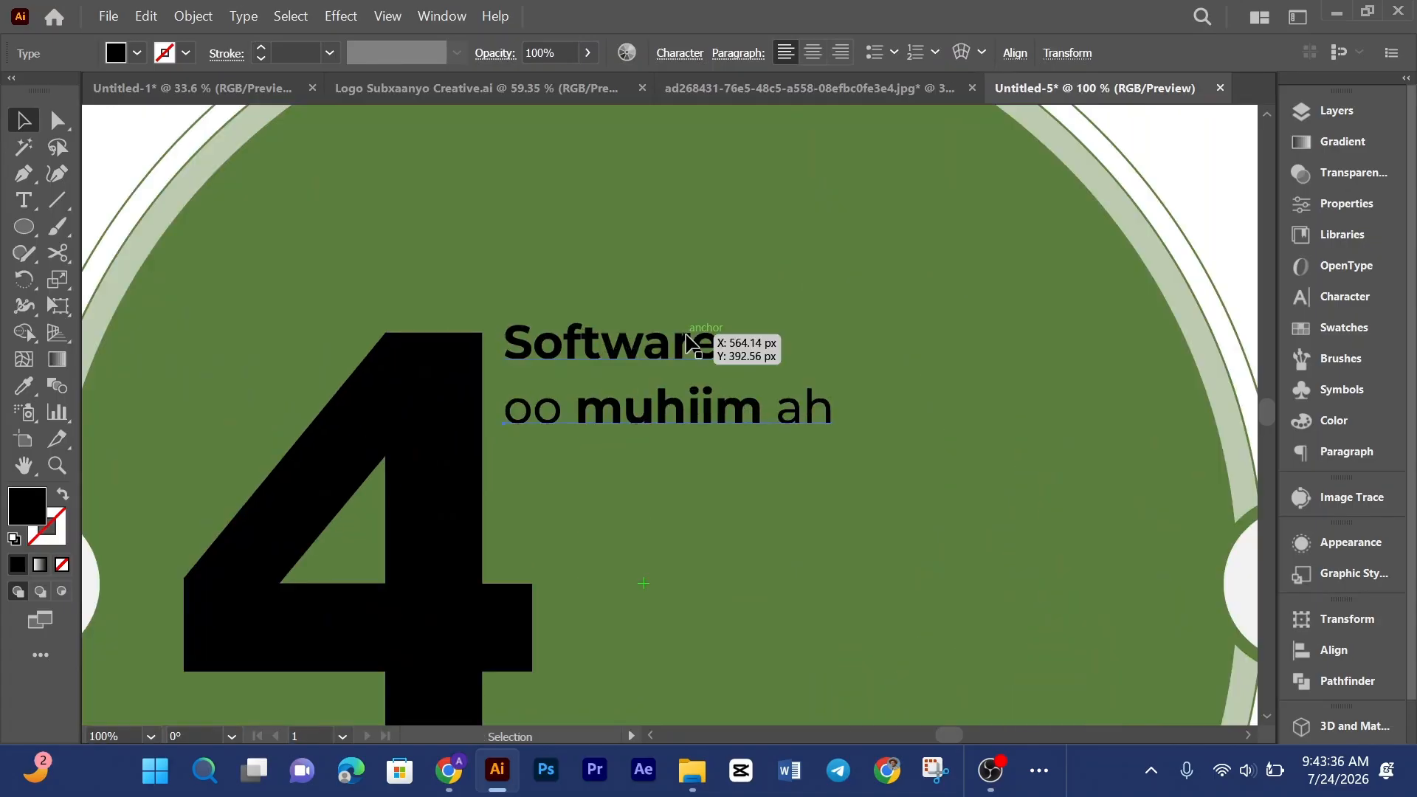
scroll(720, 340, down, 3)
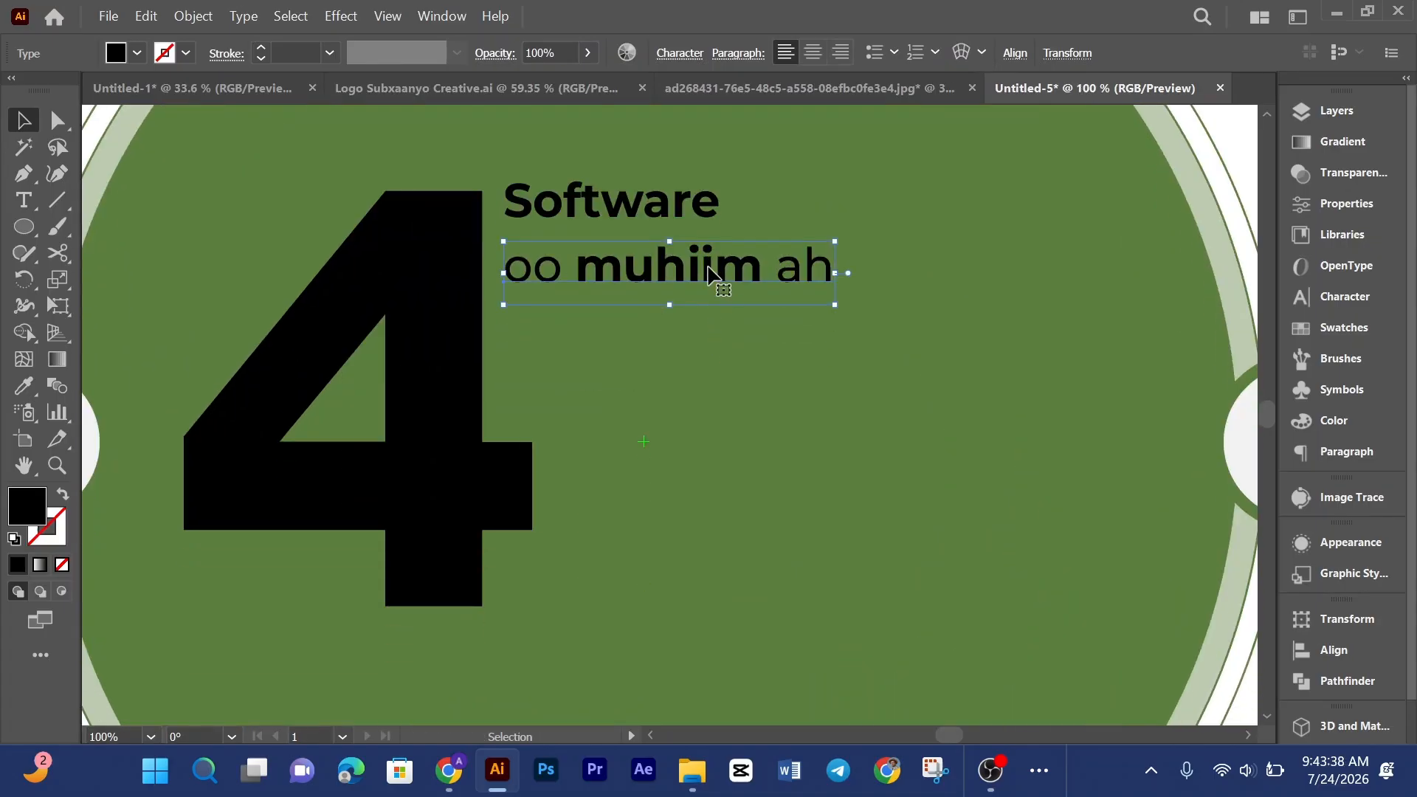
drag(708, 275, 705, 319)
Step: Replace the first word of the duplicated line with "iyo"
double_click(555, 333)
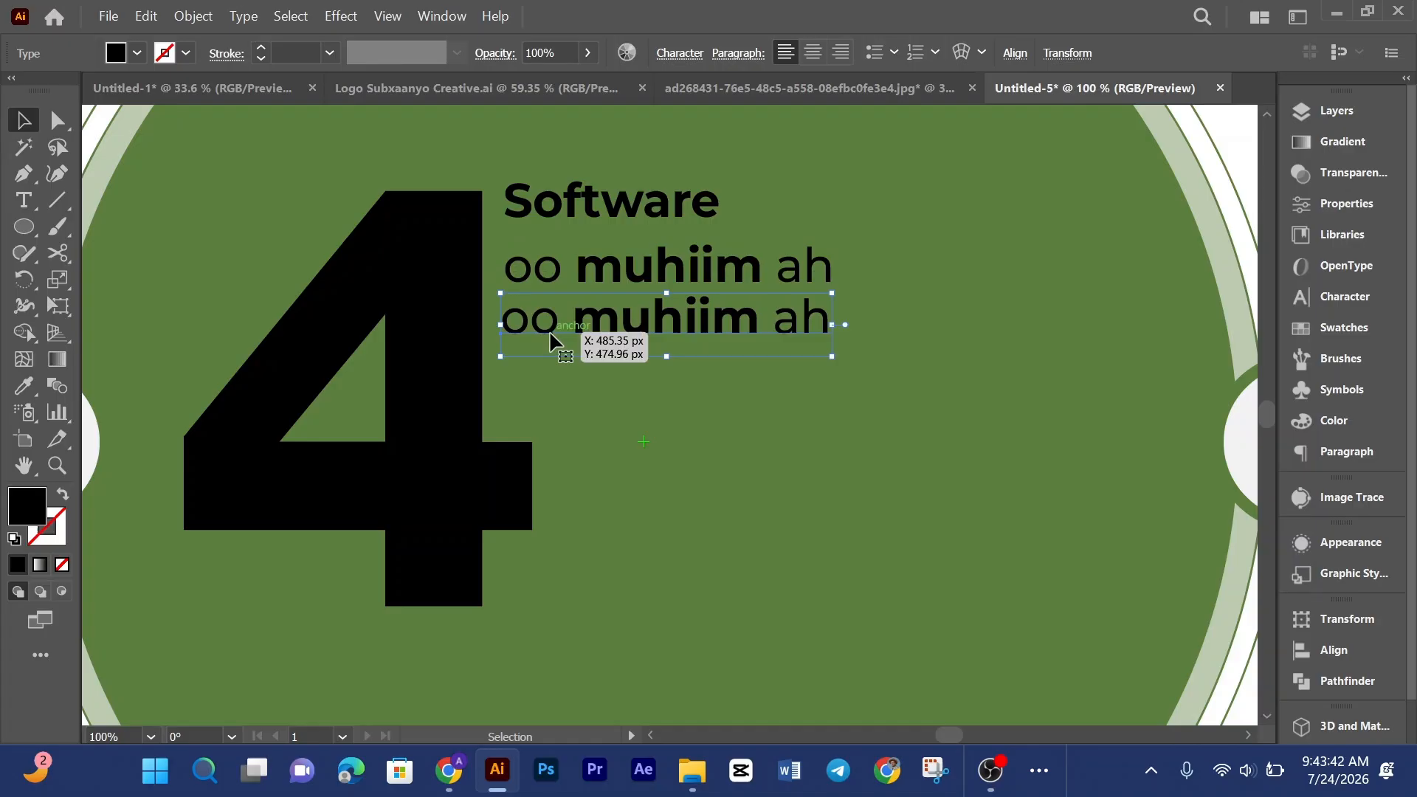
double_click(553, 318)
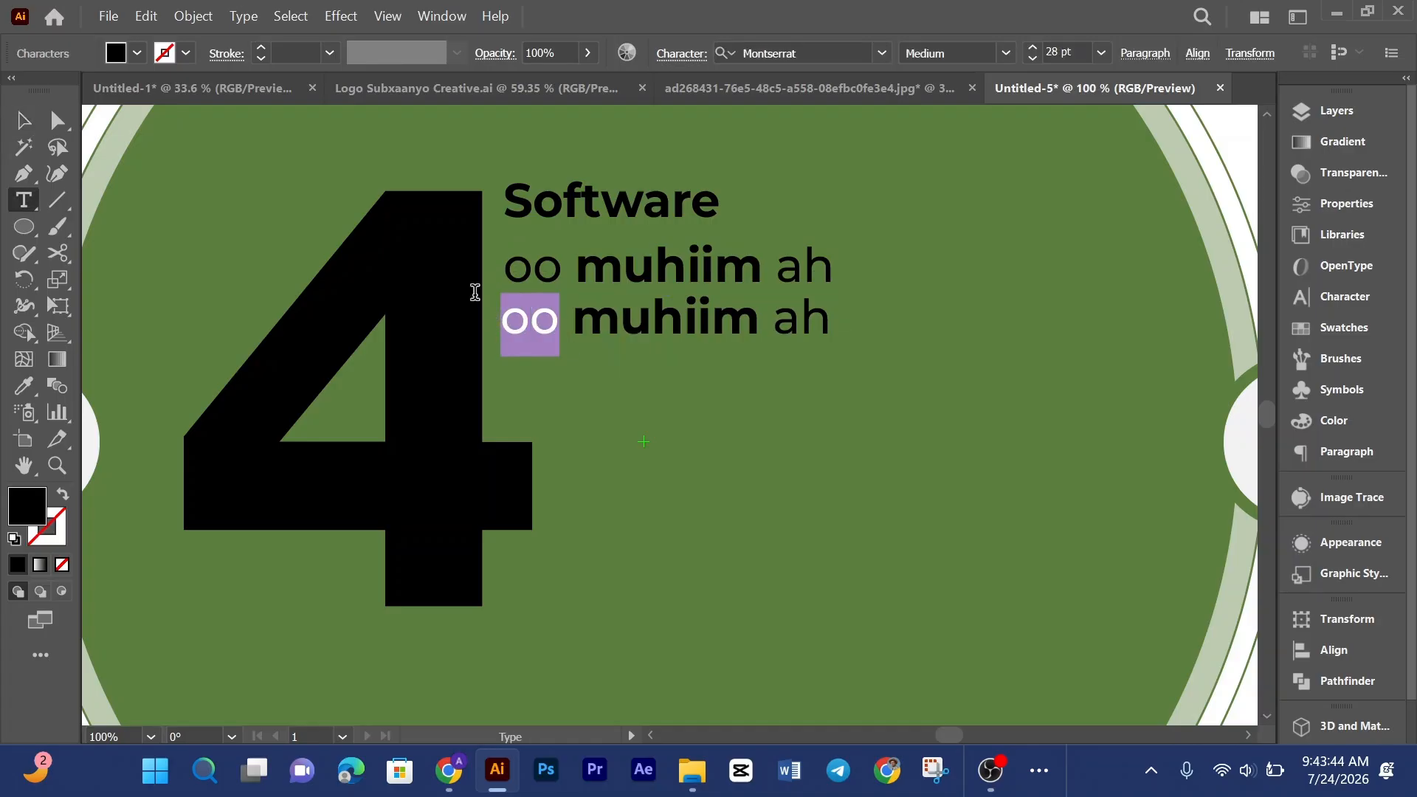
text(iyo)
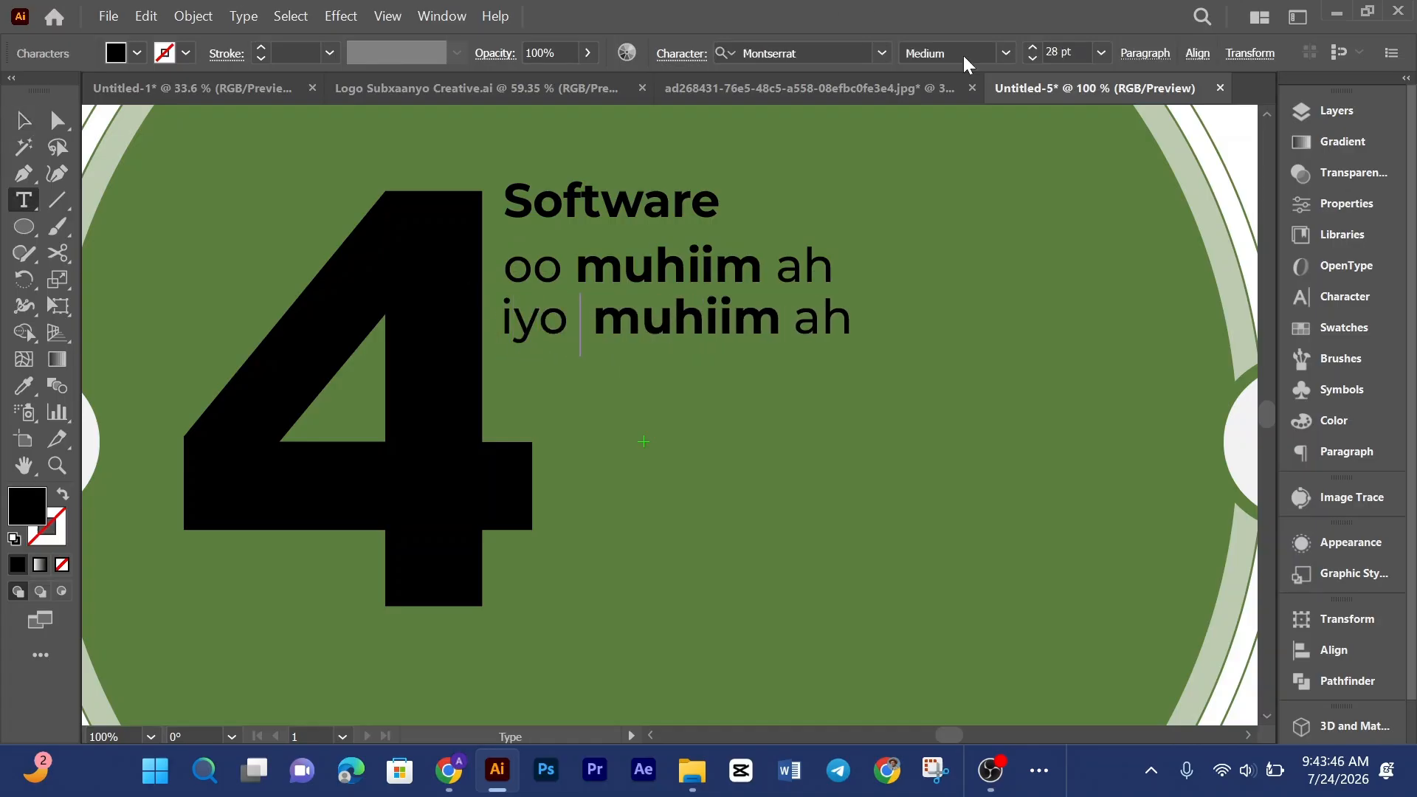
Step: Replace the rest of the duplicated line with bold "sida wax" and a new line "looga barto"
click(876, 82)
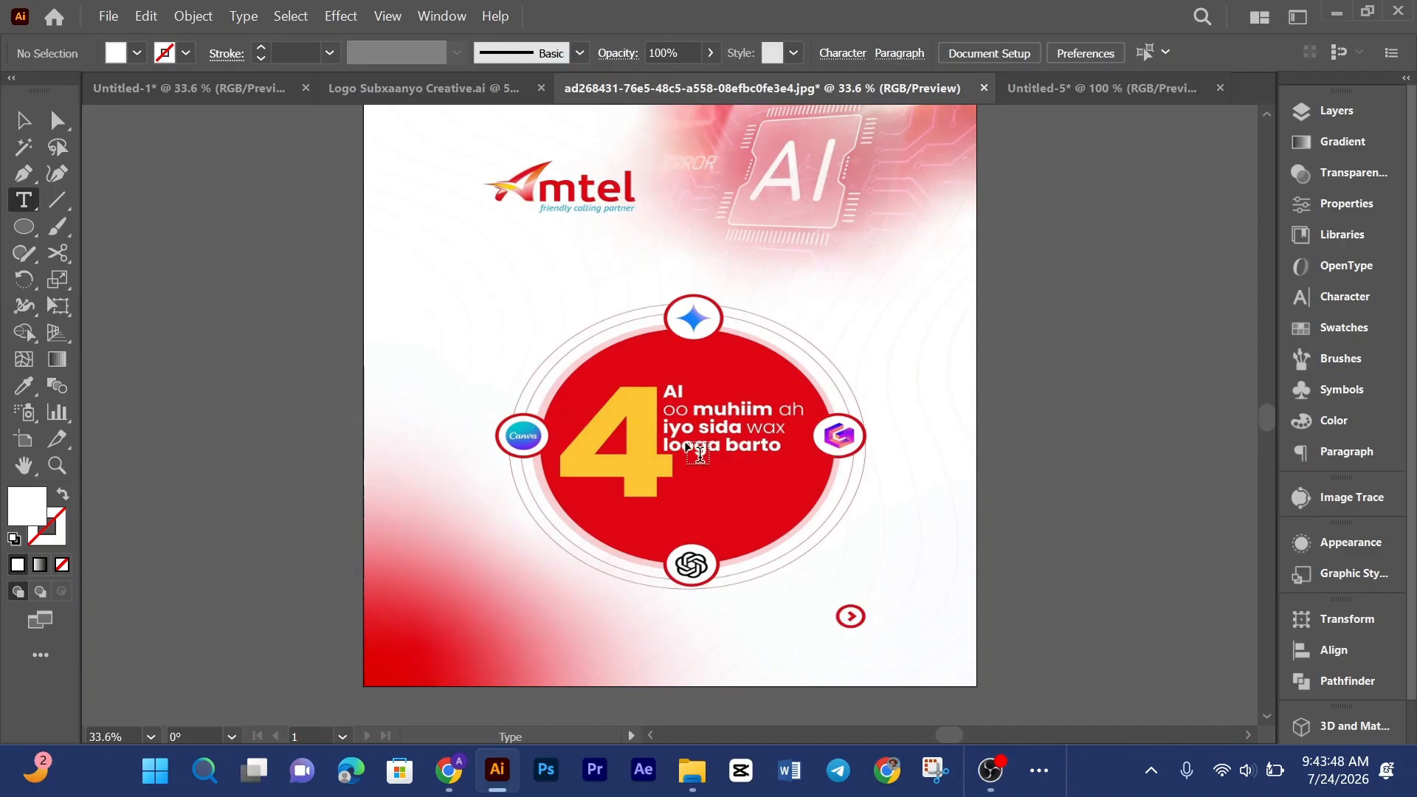
click(1045, 83)
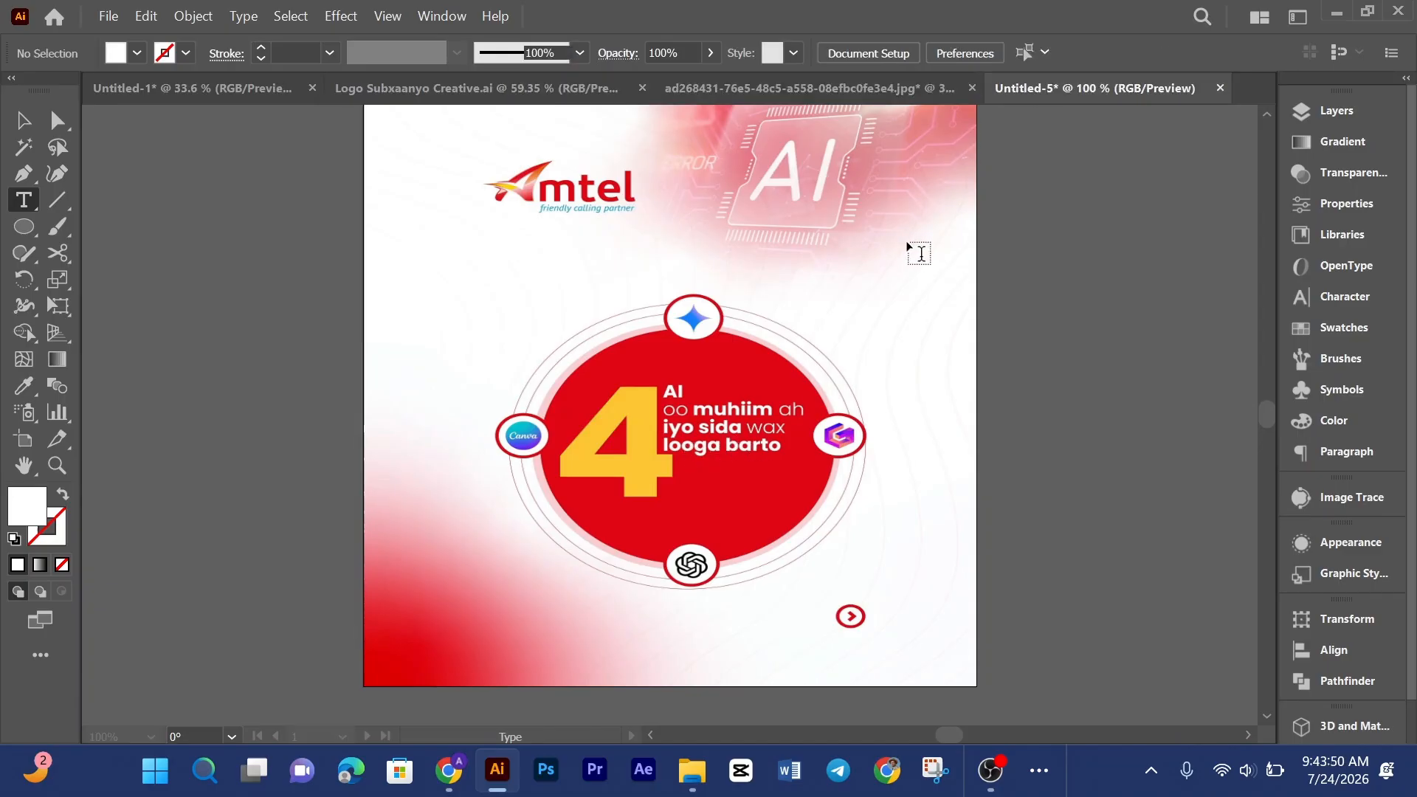
drag(594, 317, 924, 321)
text(sida)
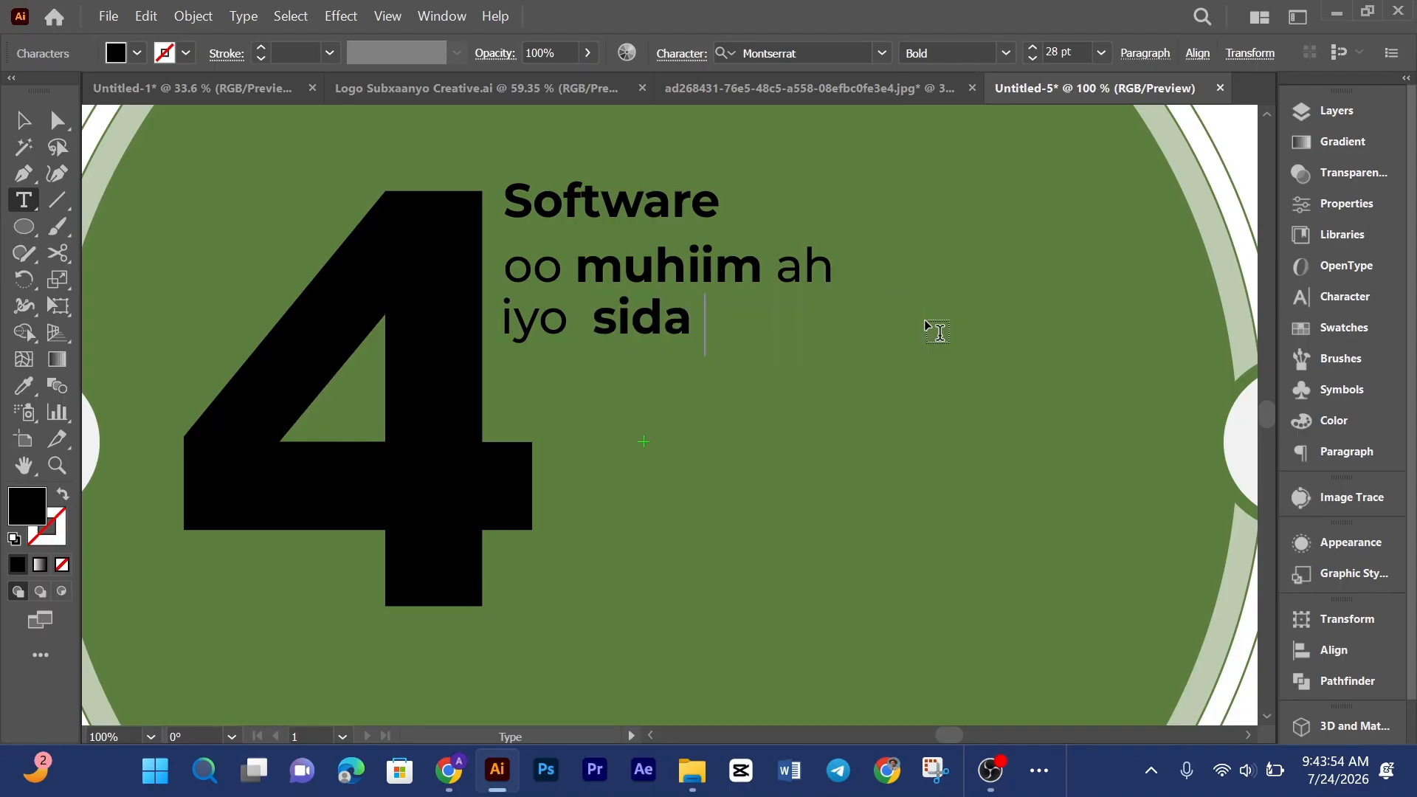
text( wax)
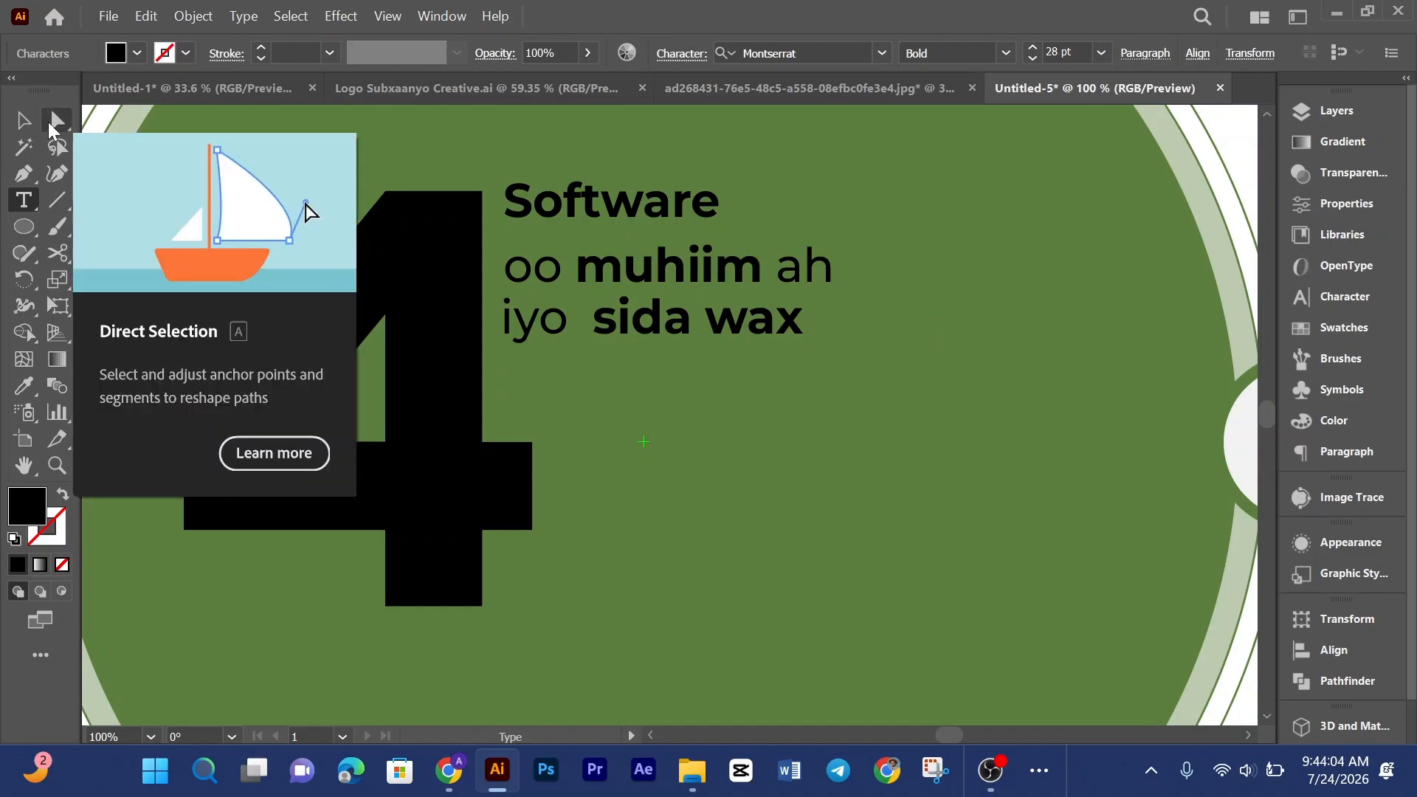
text(loo)
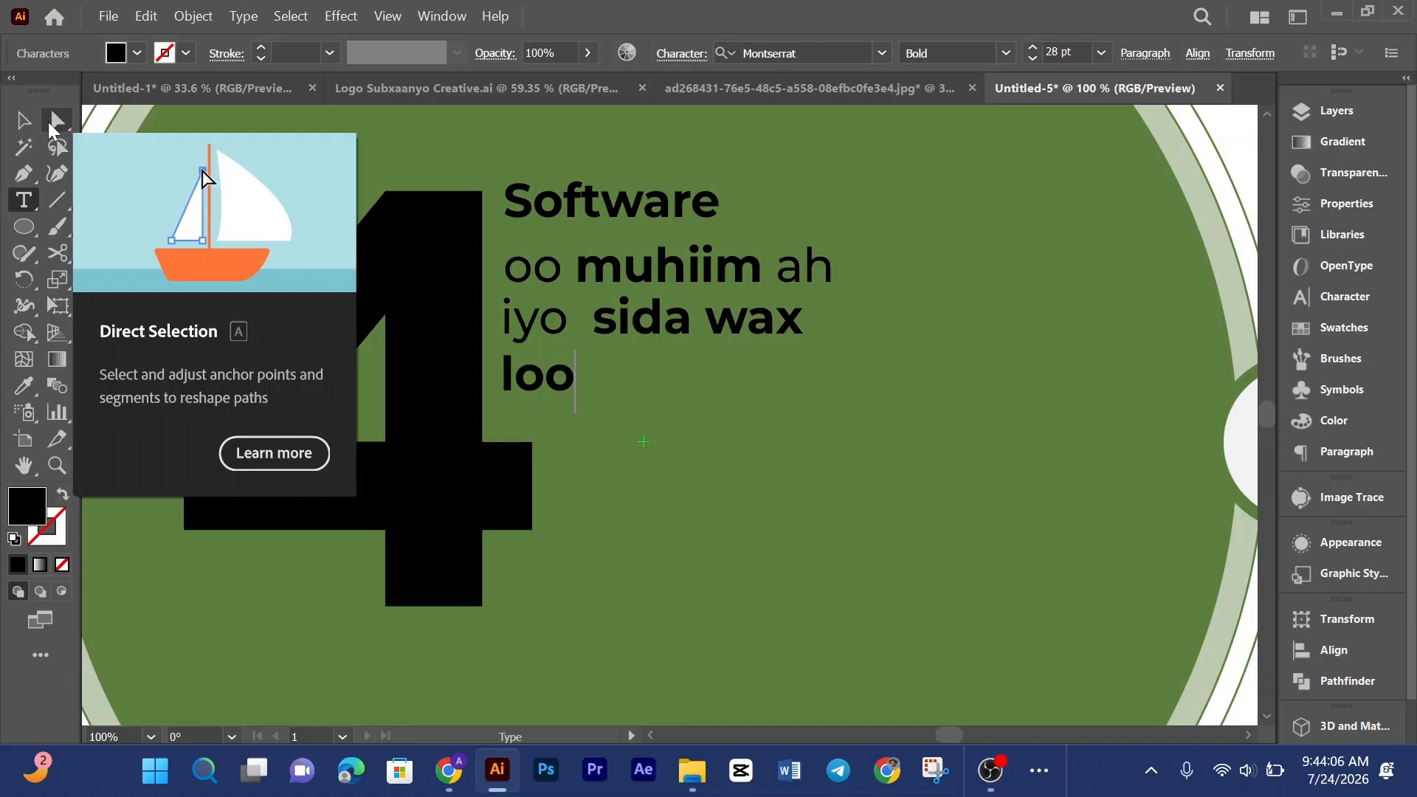
text(ga ba)
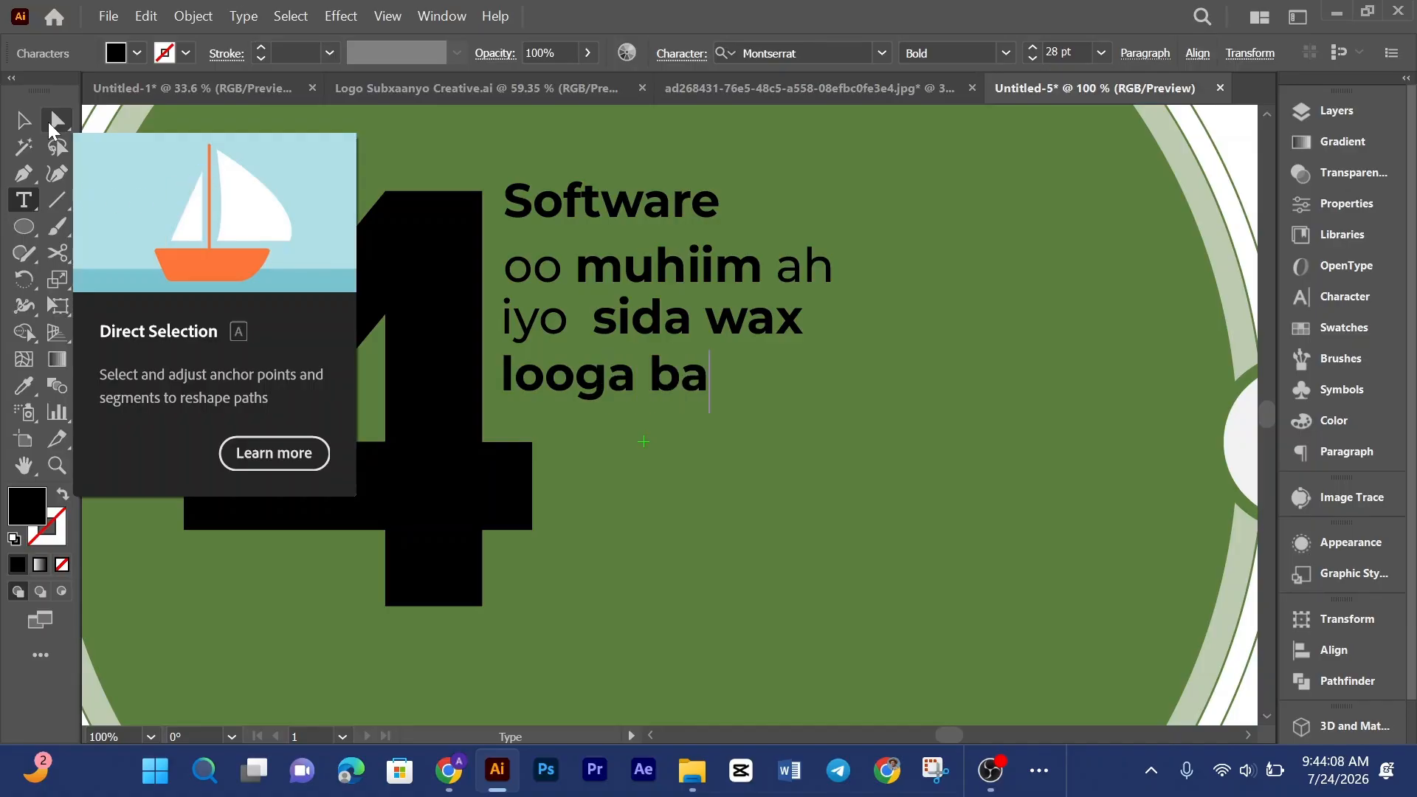
text(rto)
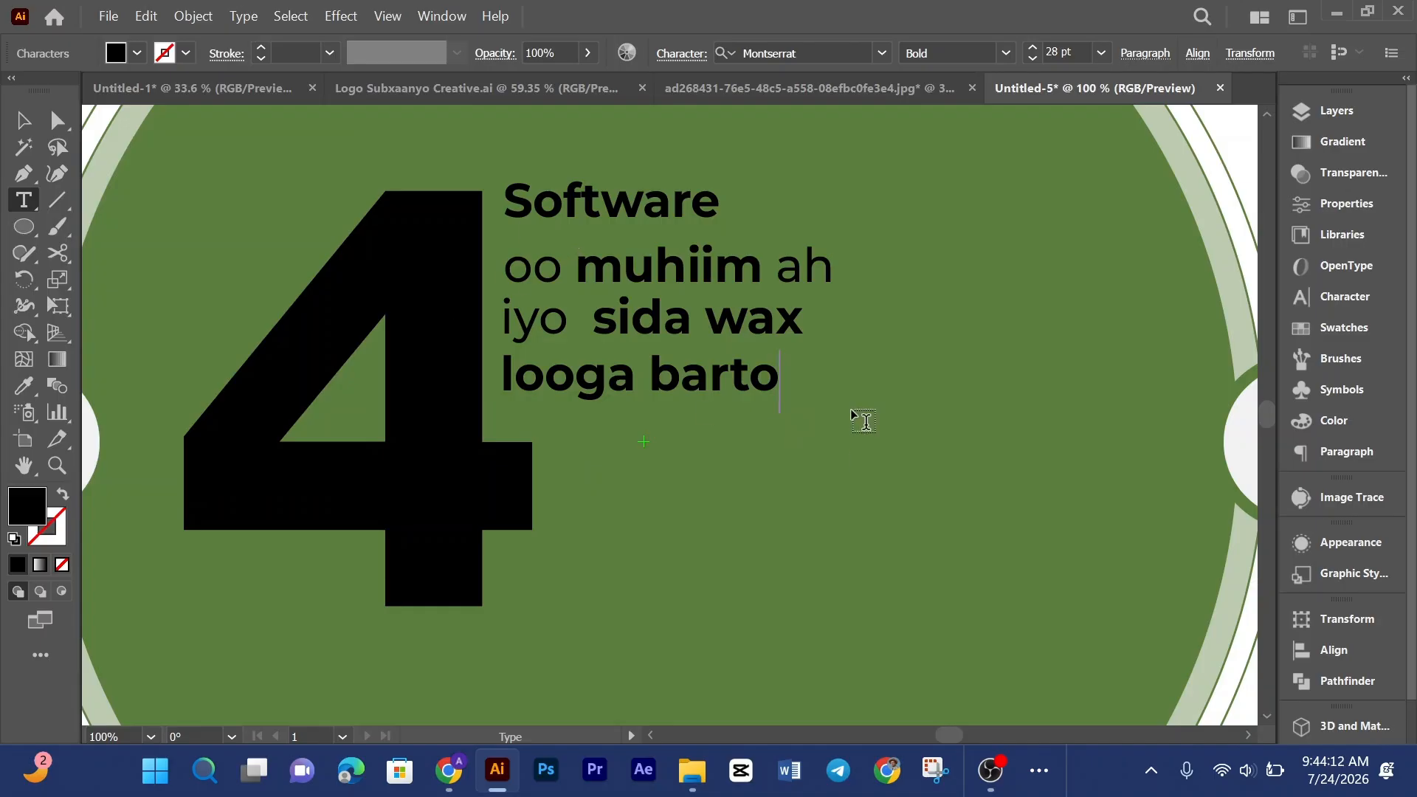
key(Escape)
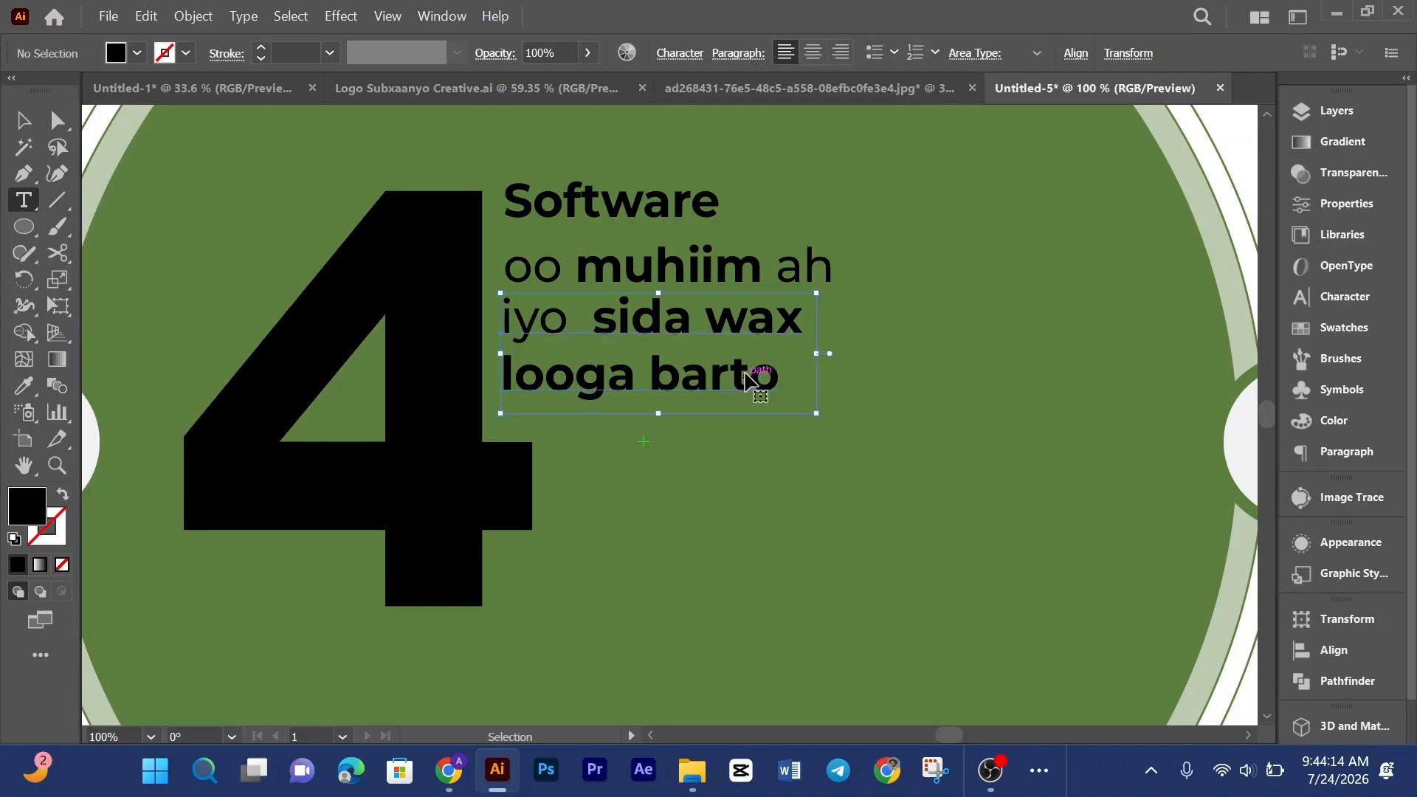
Step: Match the "looga barto" line to the regular weight of "oo" with the Eyedropper
drag(772, 377, 492, 381)
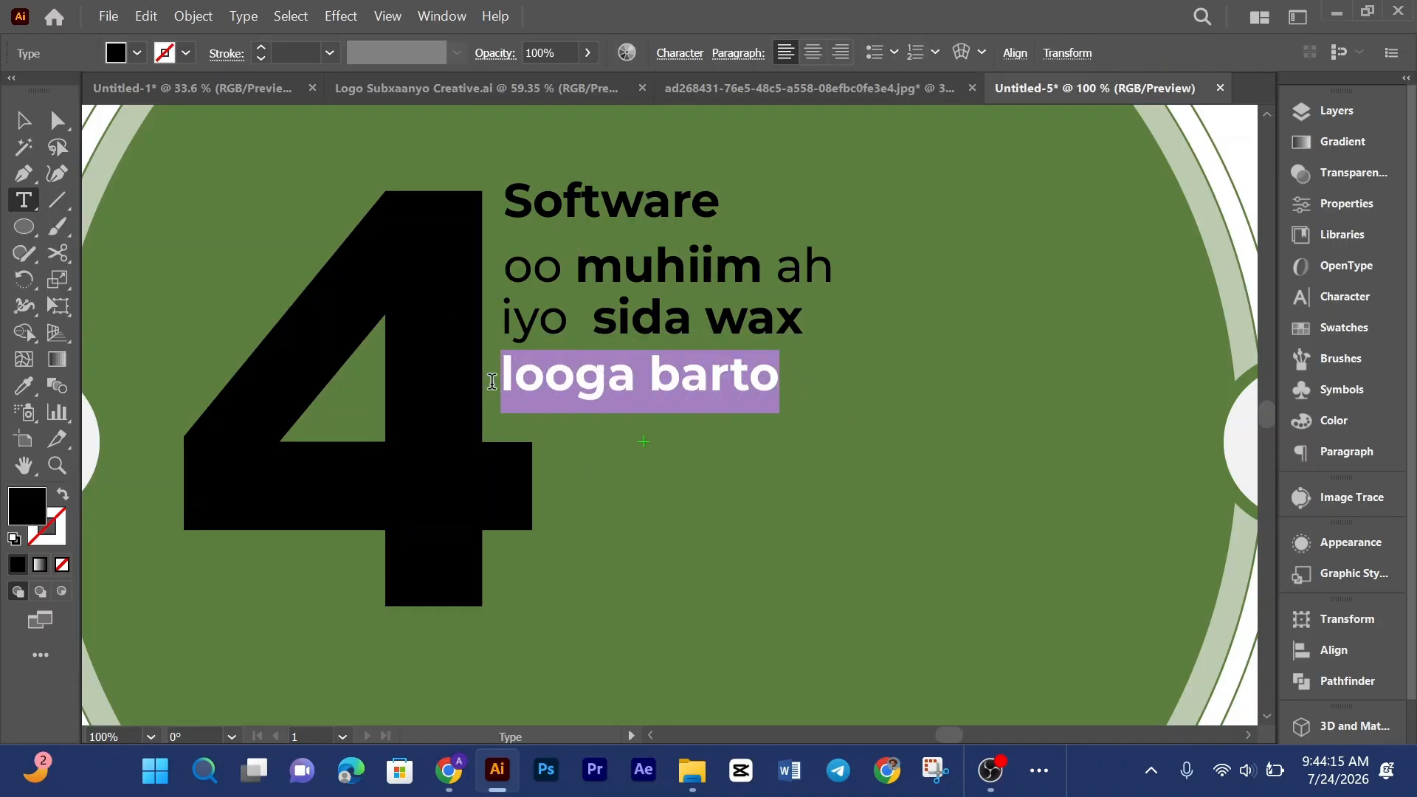
click(25, 386)
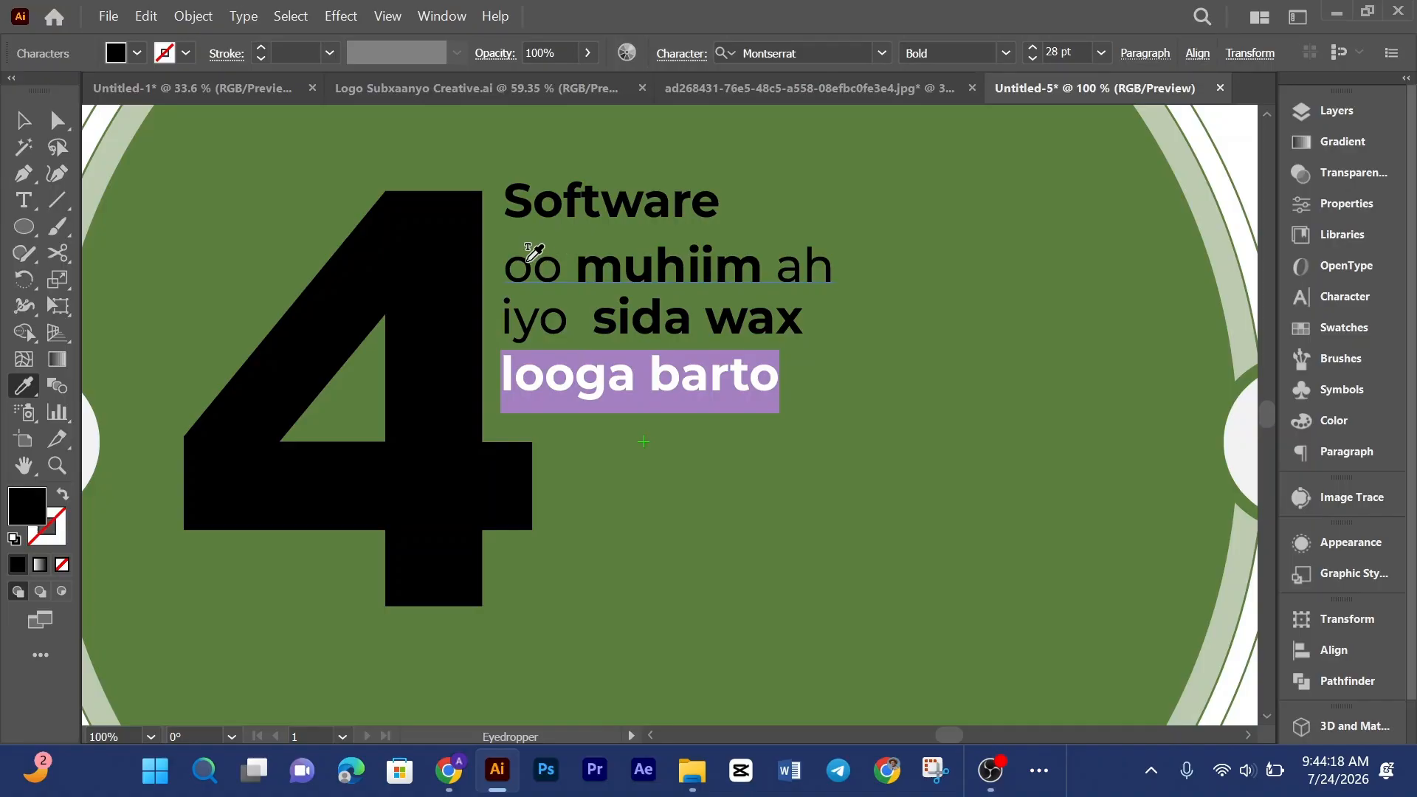
click(528, 258)
click(23, 119)
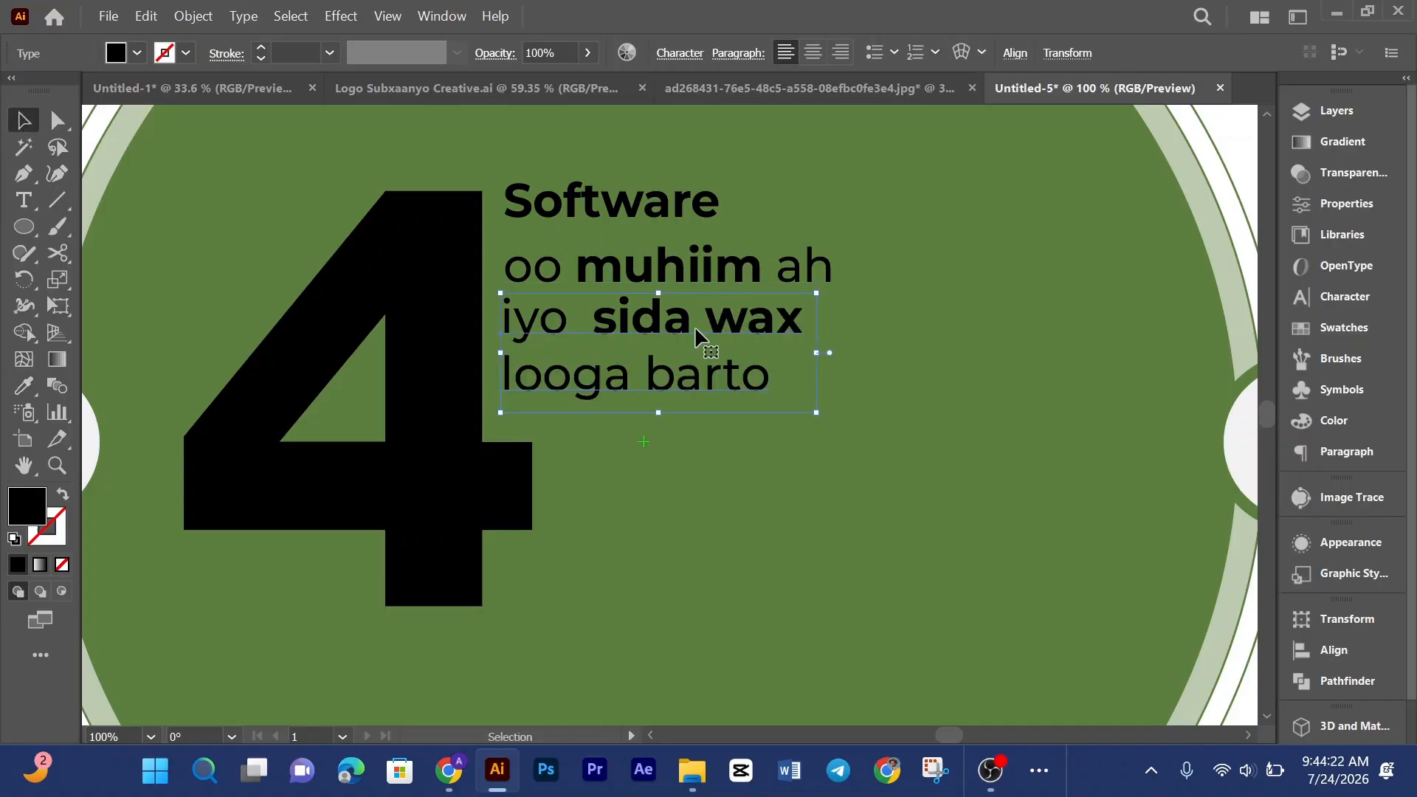
Step: Give the word "wax" the same regular weight as "oo" using the Eyedropper
double_click(713, 318)
drag(710, 316, 817, 319)
click(24, 388)
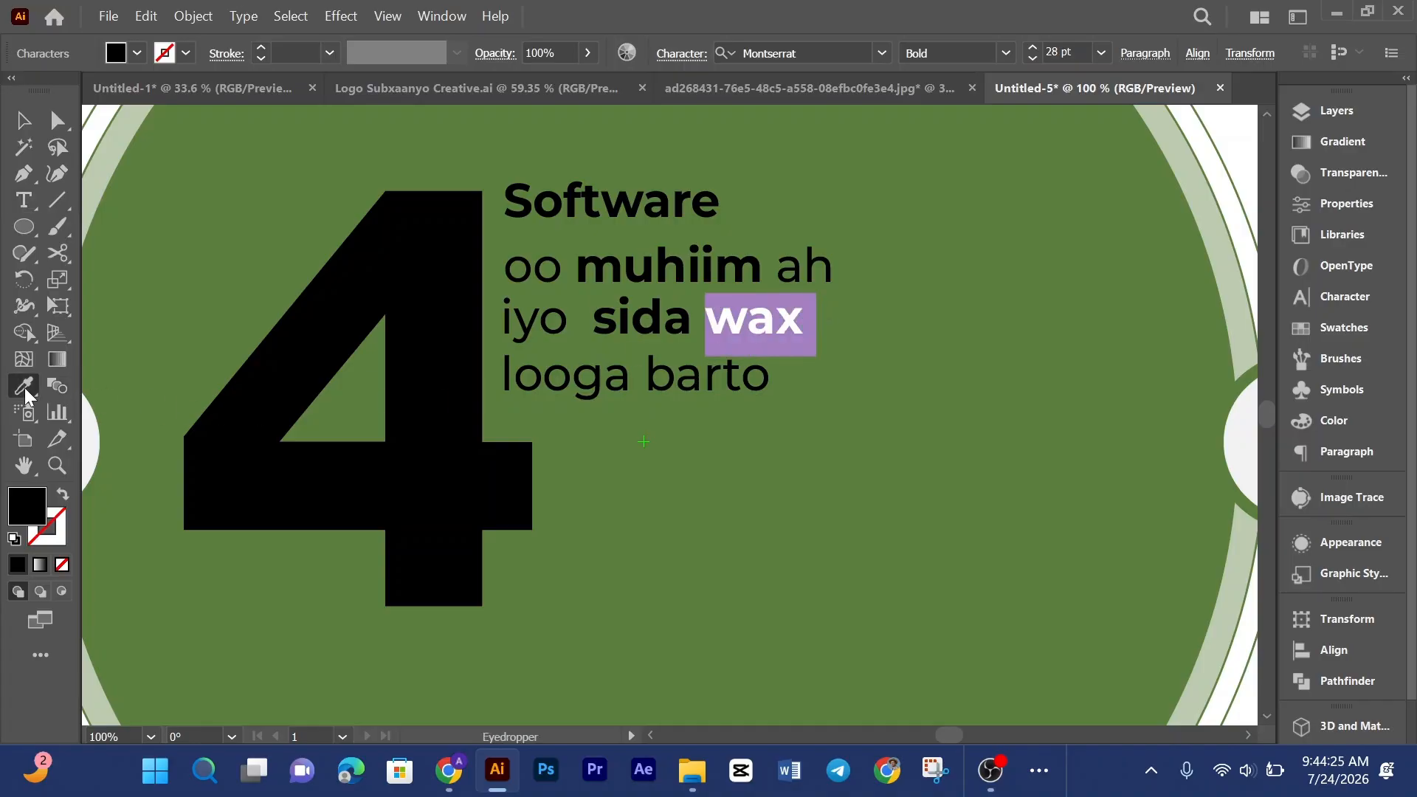
click(549, 260)
click(15, 128)
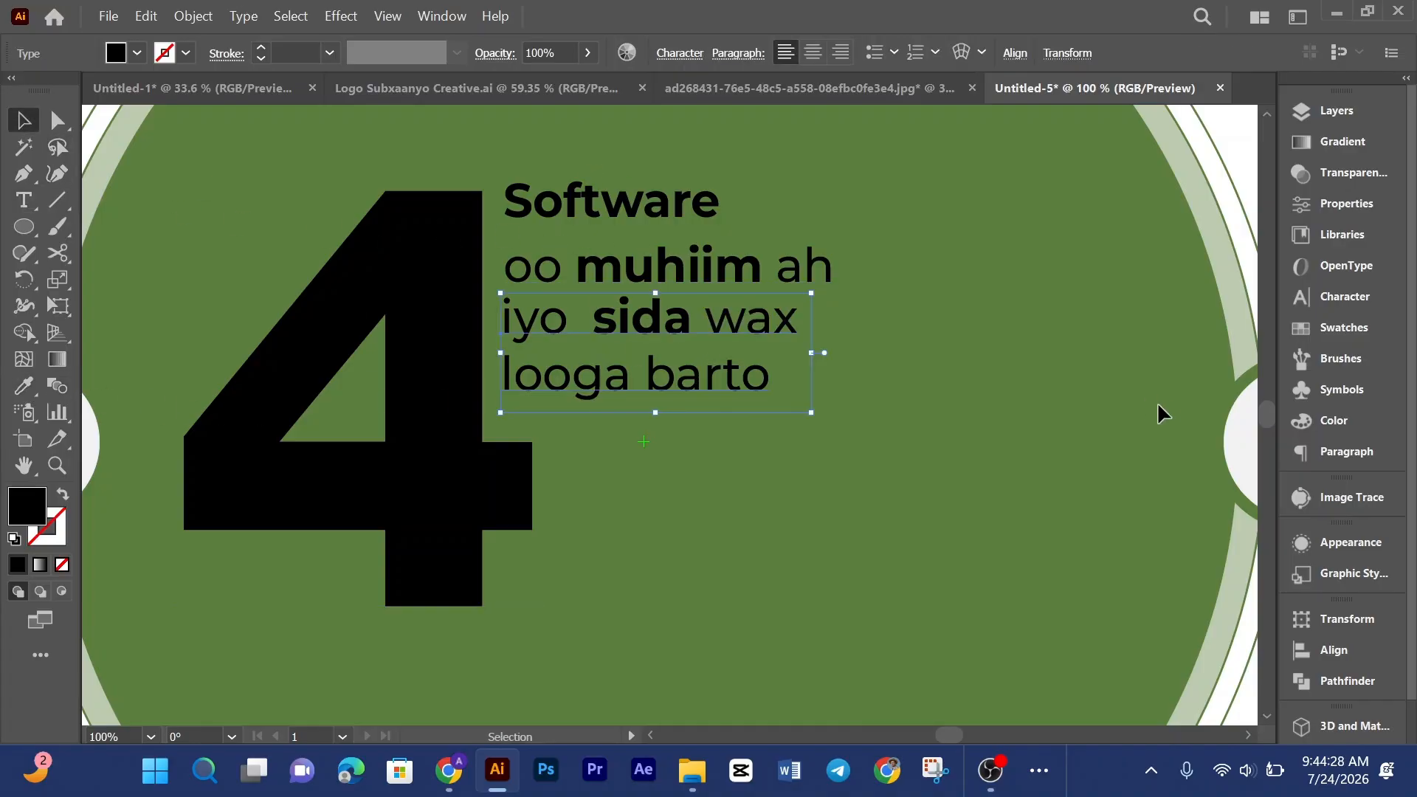
Step: Nudge the "iyo sida wax / looga barto" text block slightly to the right
click(1110, 389)
scroll(994, 302, down, 2)
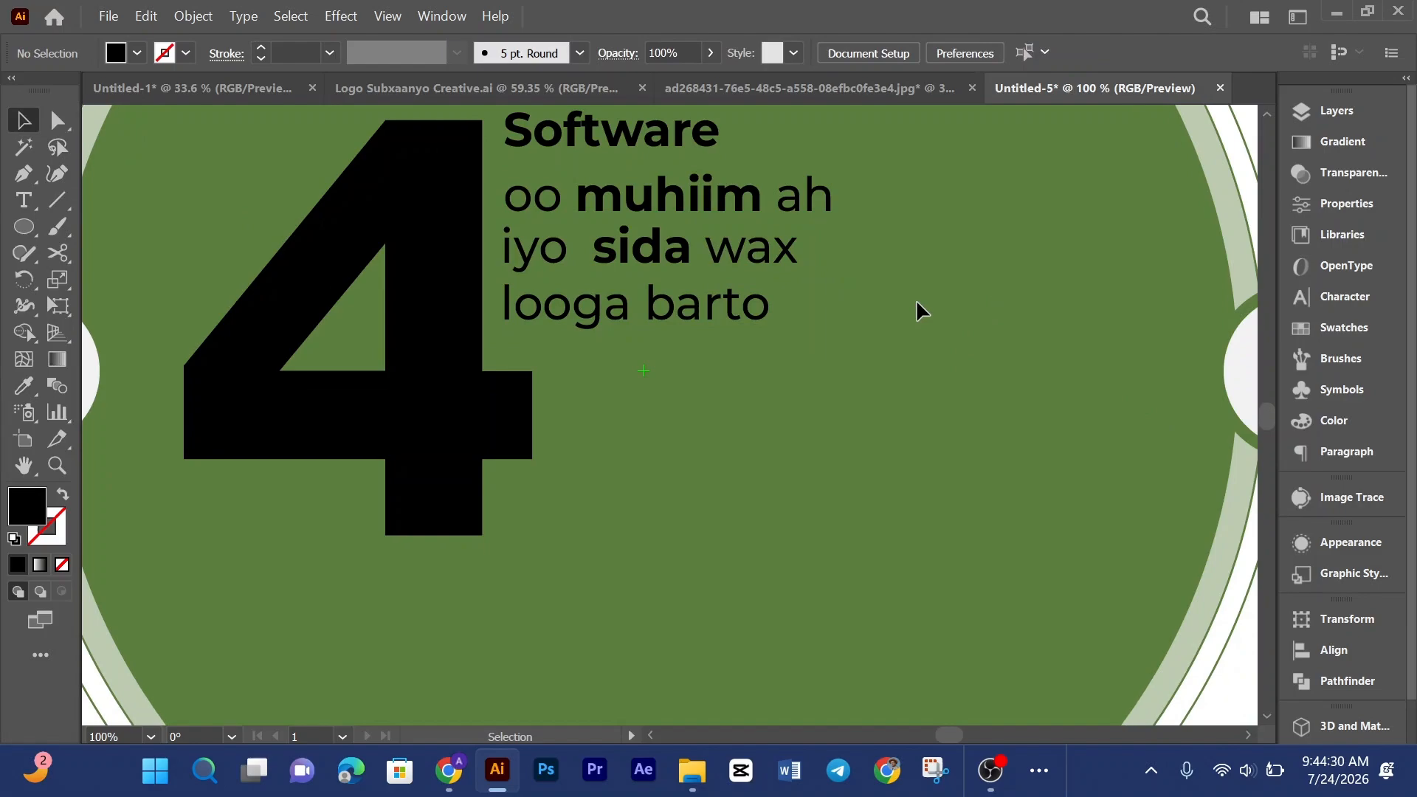
click(557, 304)
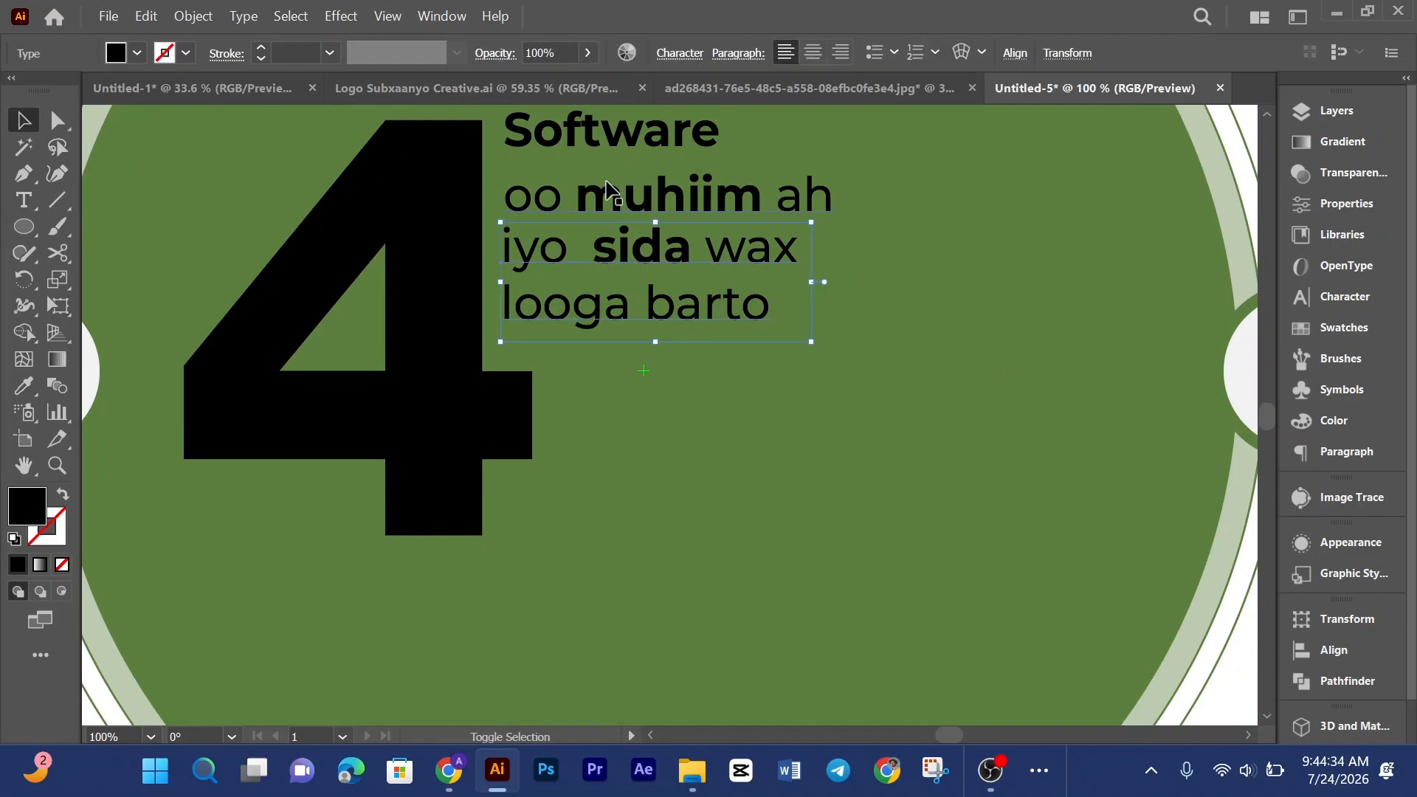
key(Right)
key(Right)
key(Right)
key(Right)
key(Right)
key(Right)
key(Right)
key(Right)
key(Right)
key(Right)
key(Right)
key(Right)
key(Right)
key(Right)
key(Right)
key(Right)
key(Right)
key(Right)
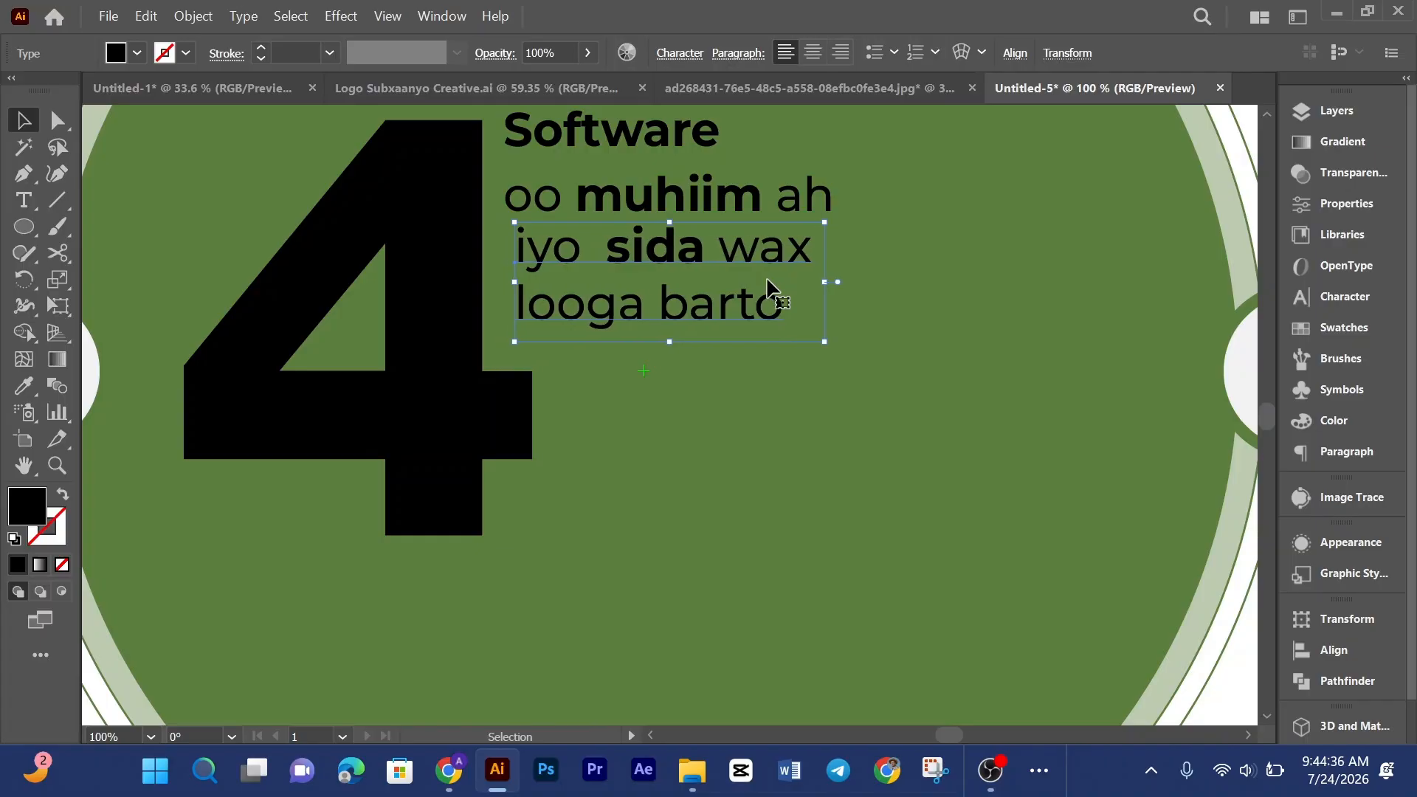
Step: Left-align the "iyo" text block with the Software text block above it
shift+click(746, 196)
click(1197, 53)
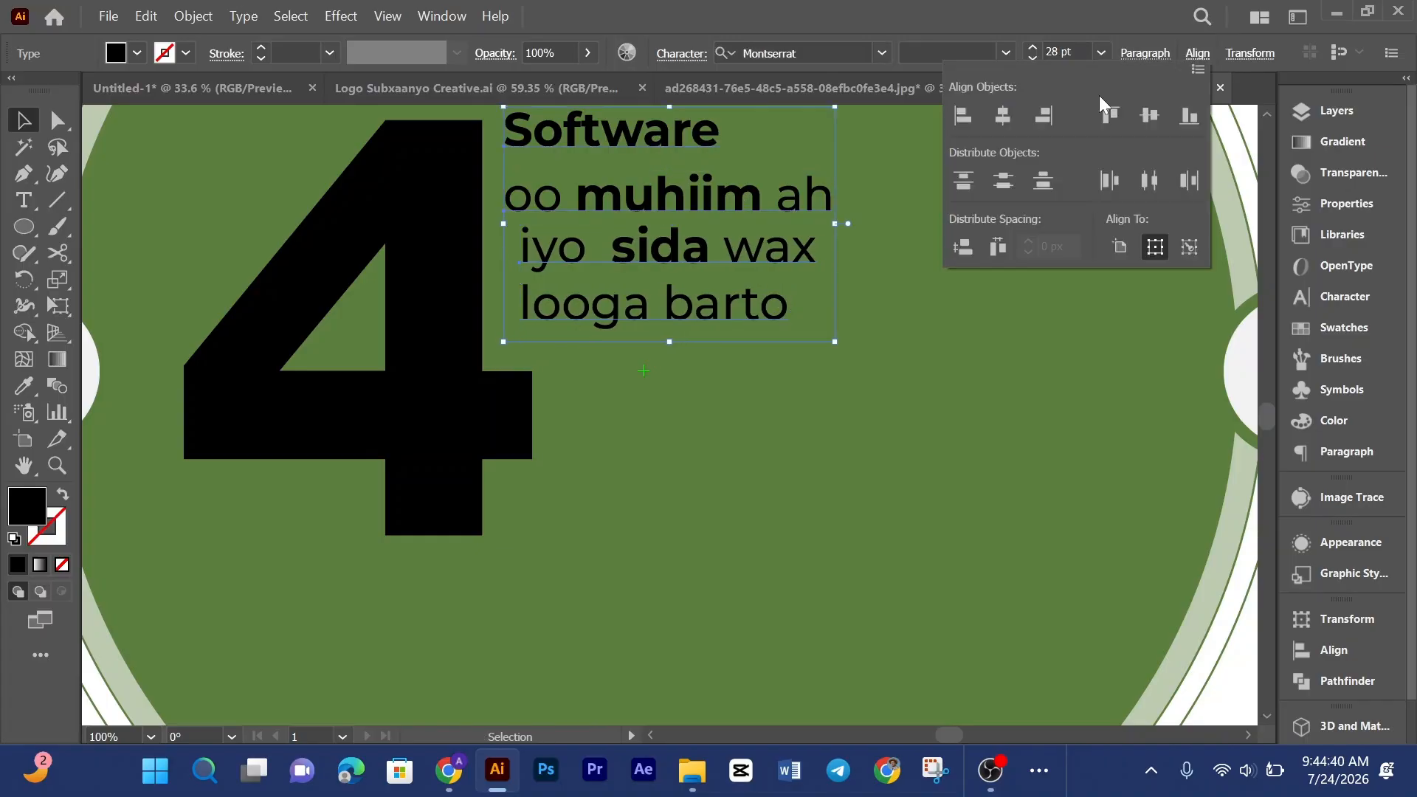
click(964, 121)
click(943, 527)
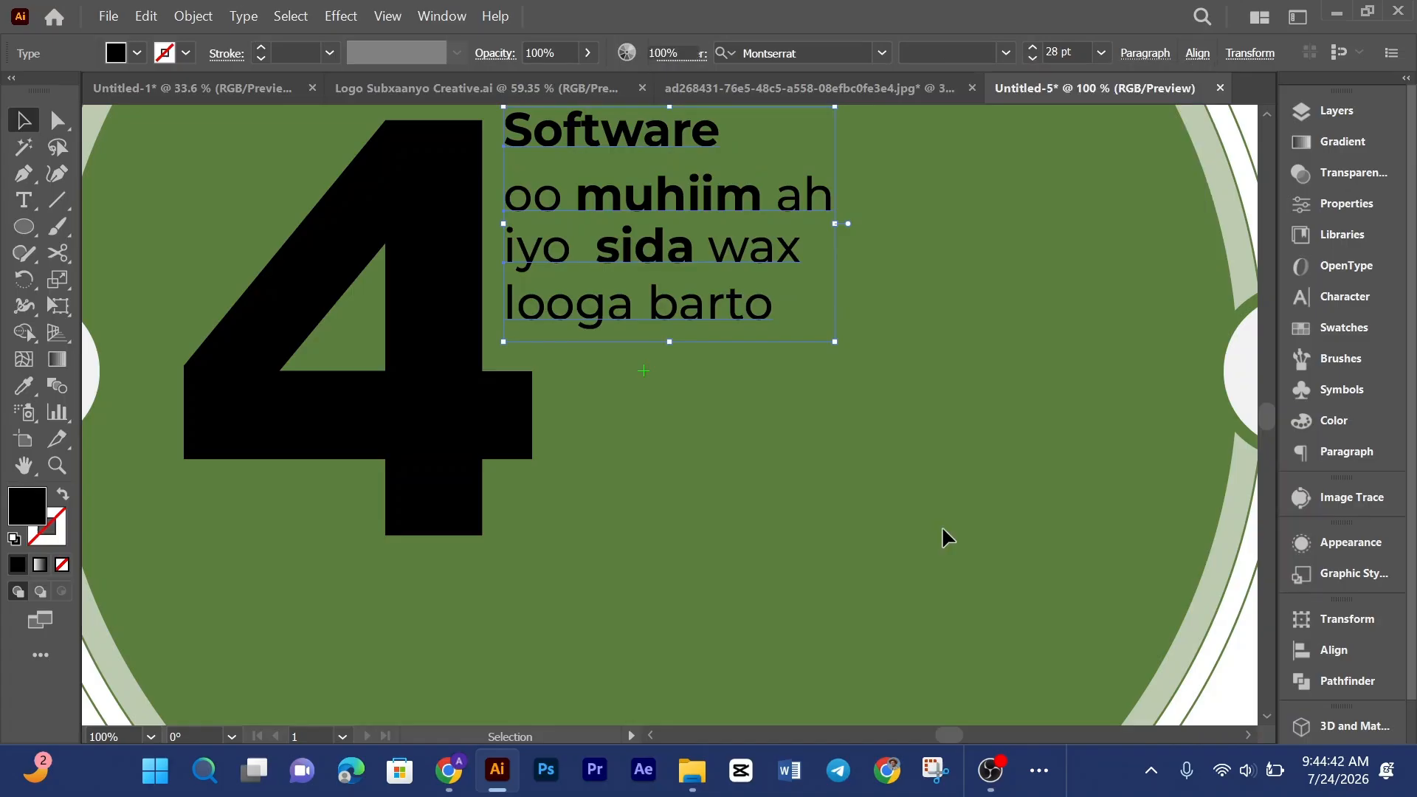
Step: Delete the separate "iyo sida wax / looga barto" text block
click(615, 323)
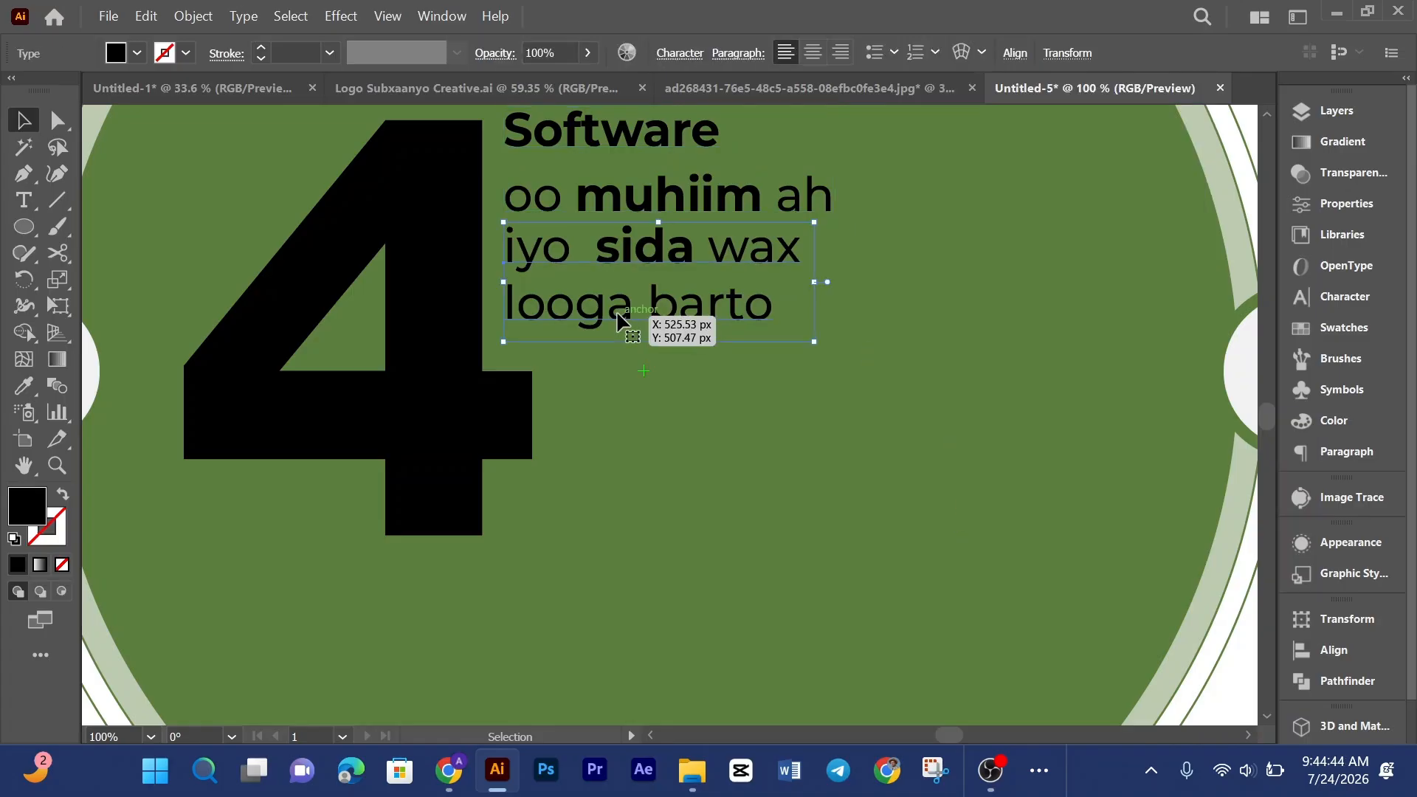
click(816, 464)
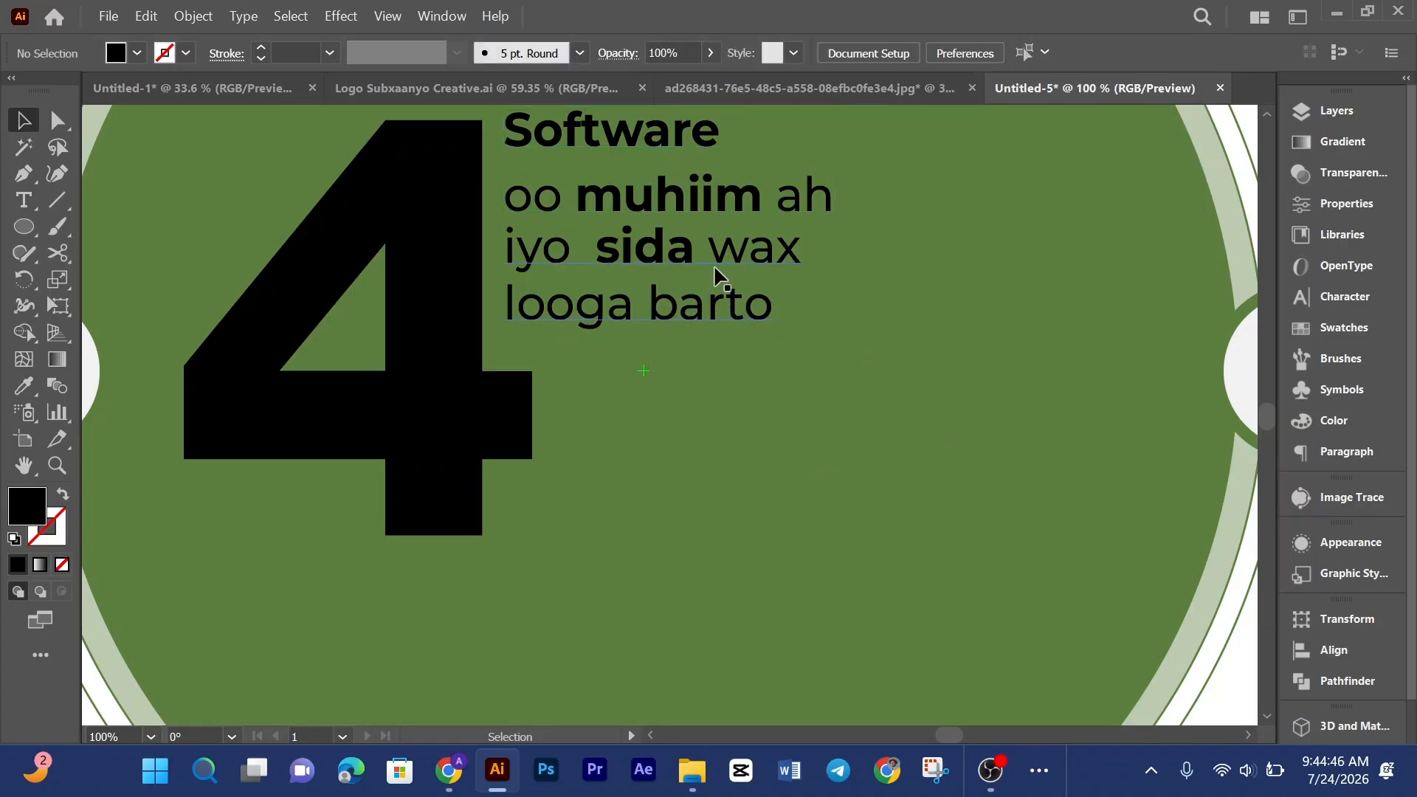
scroll(981, 380, up, 2)
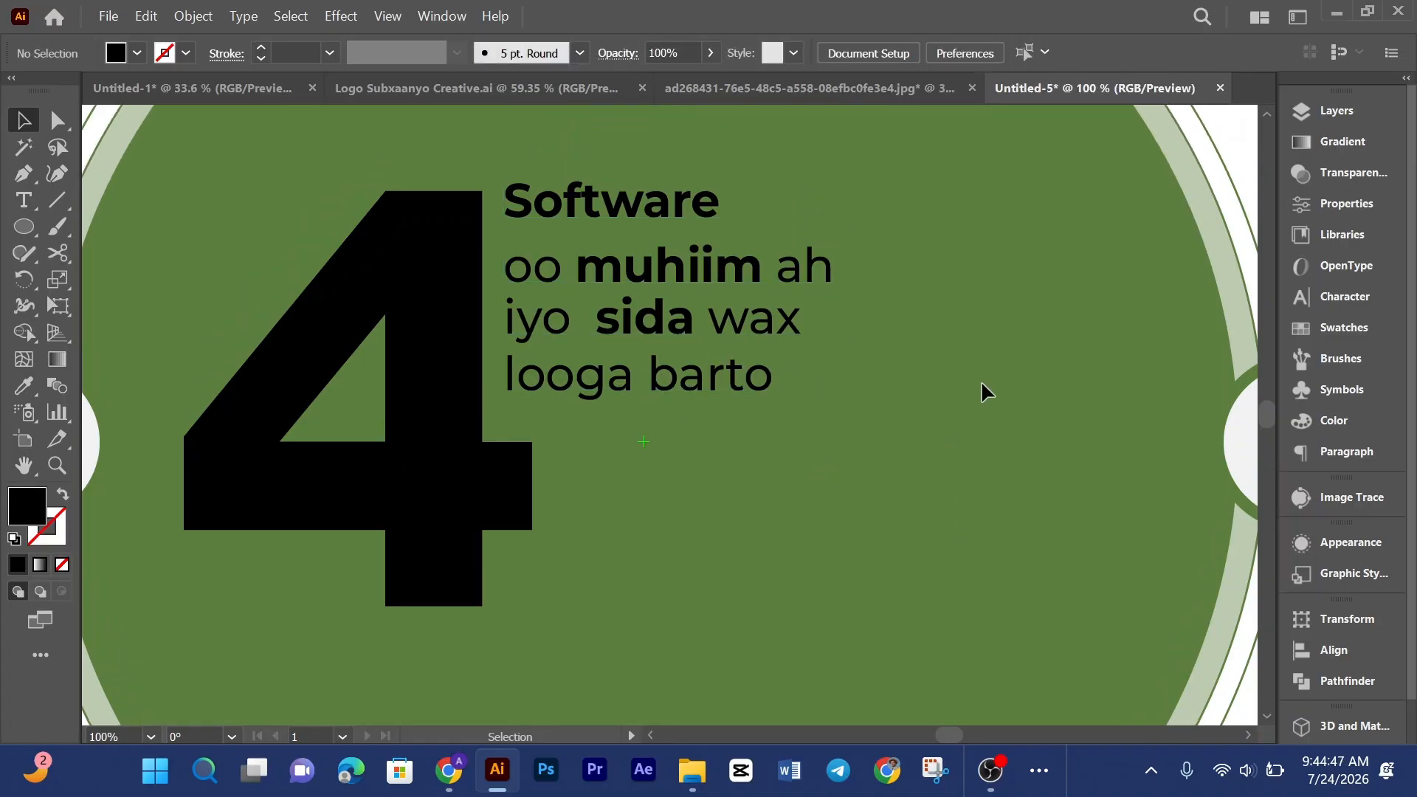
click(670, 321)
key(Delete)
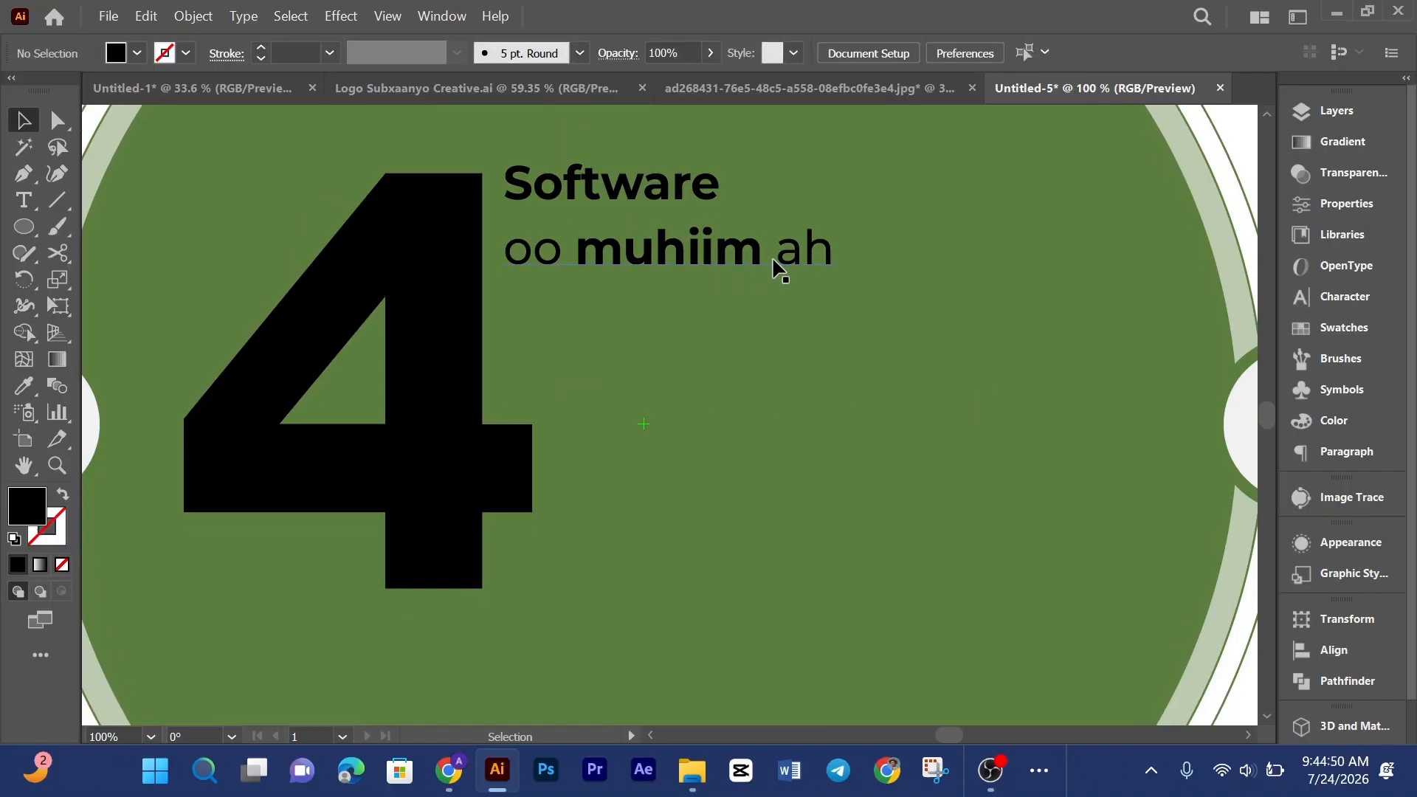
Step: Continue the "oo muhiim ah" text with new lines "iyo sida wax" and "looga barto"
key(t)
click(825, 245)
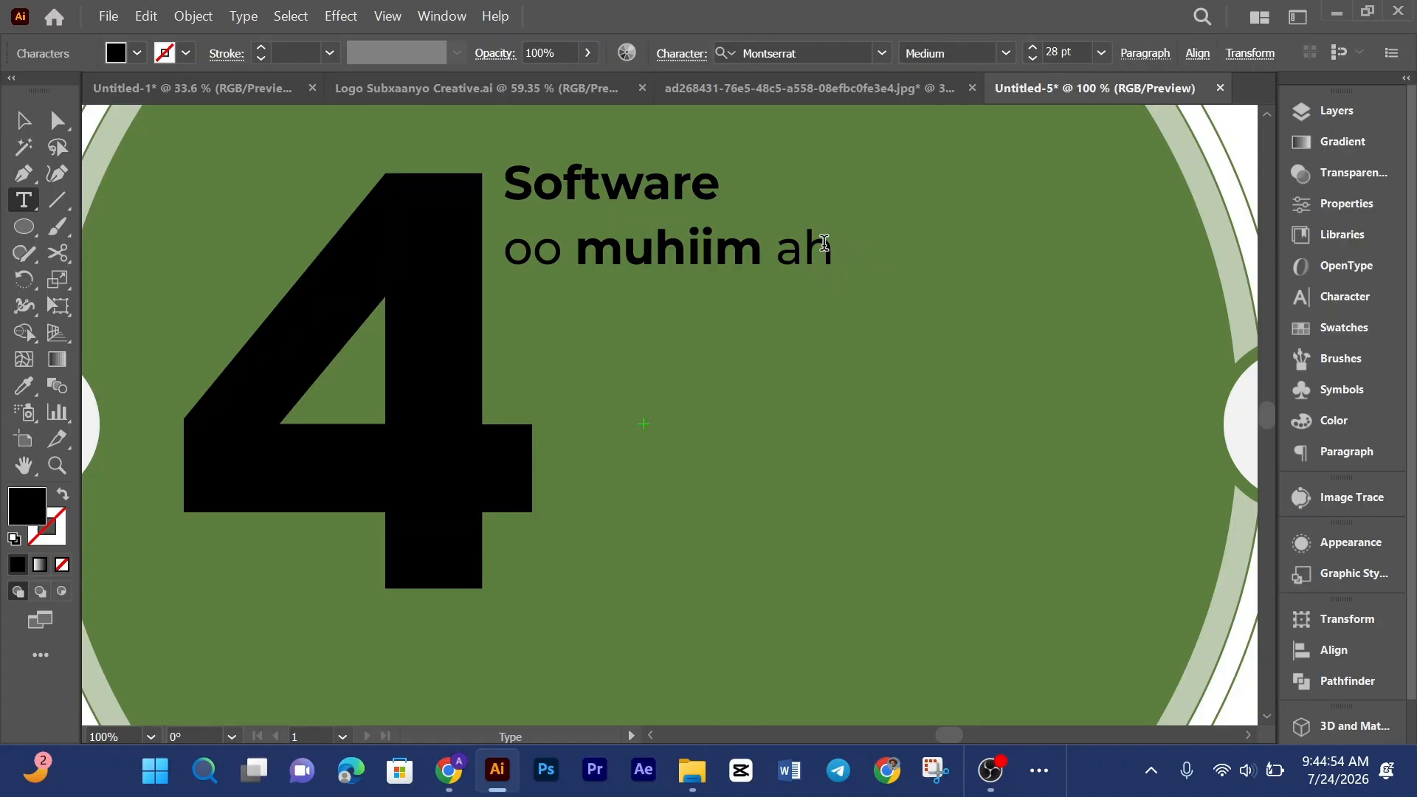
text(iyo)
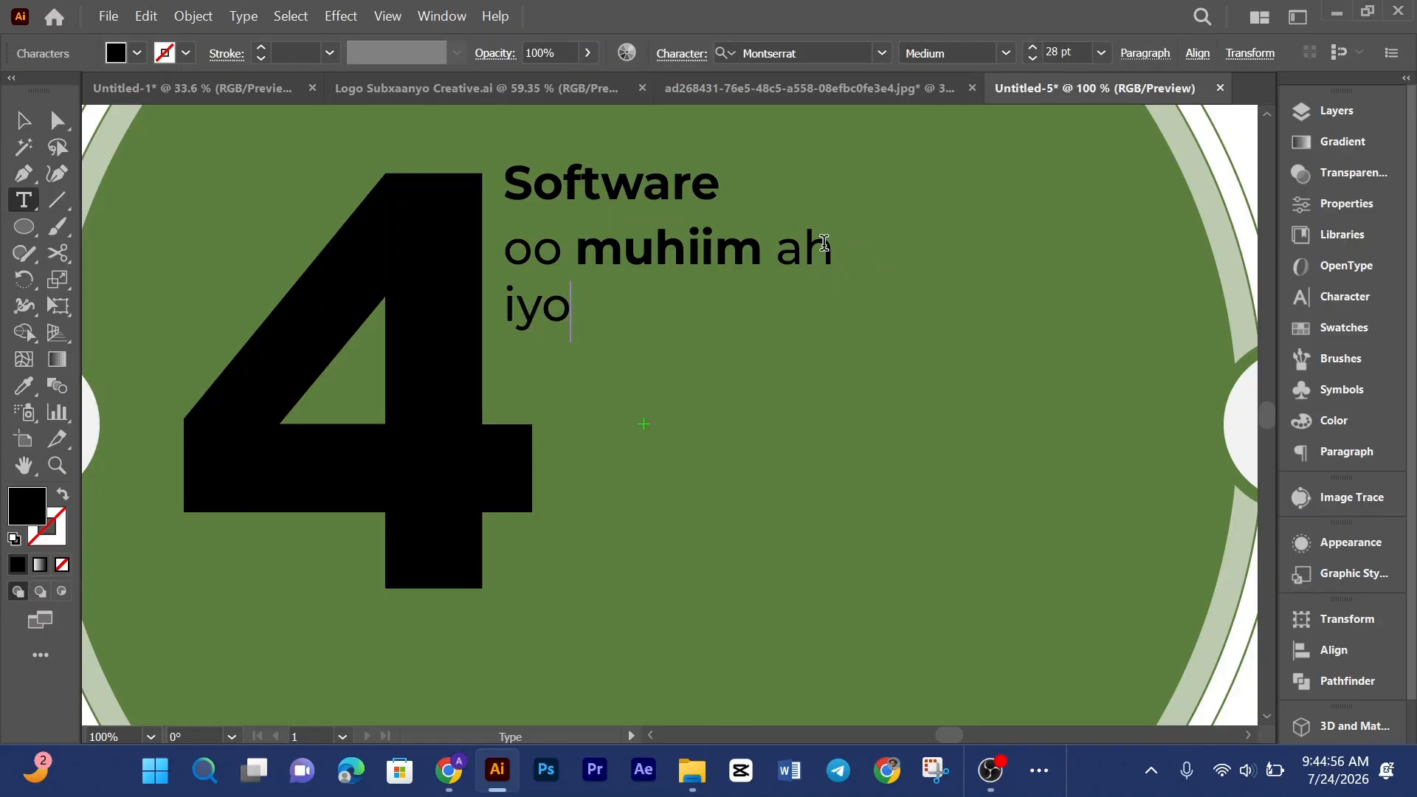
text( sida wax)
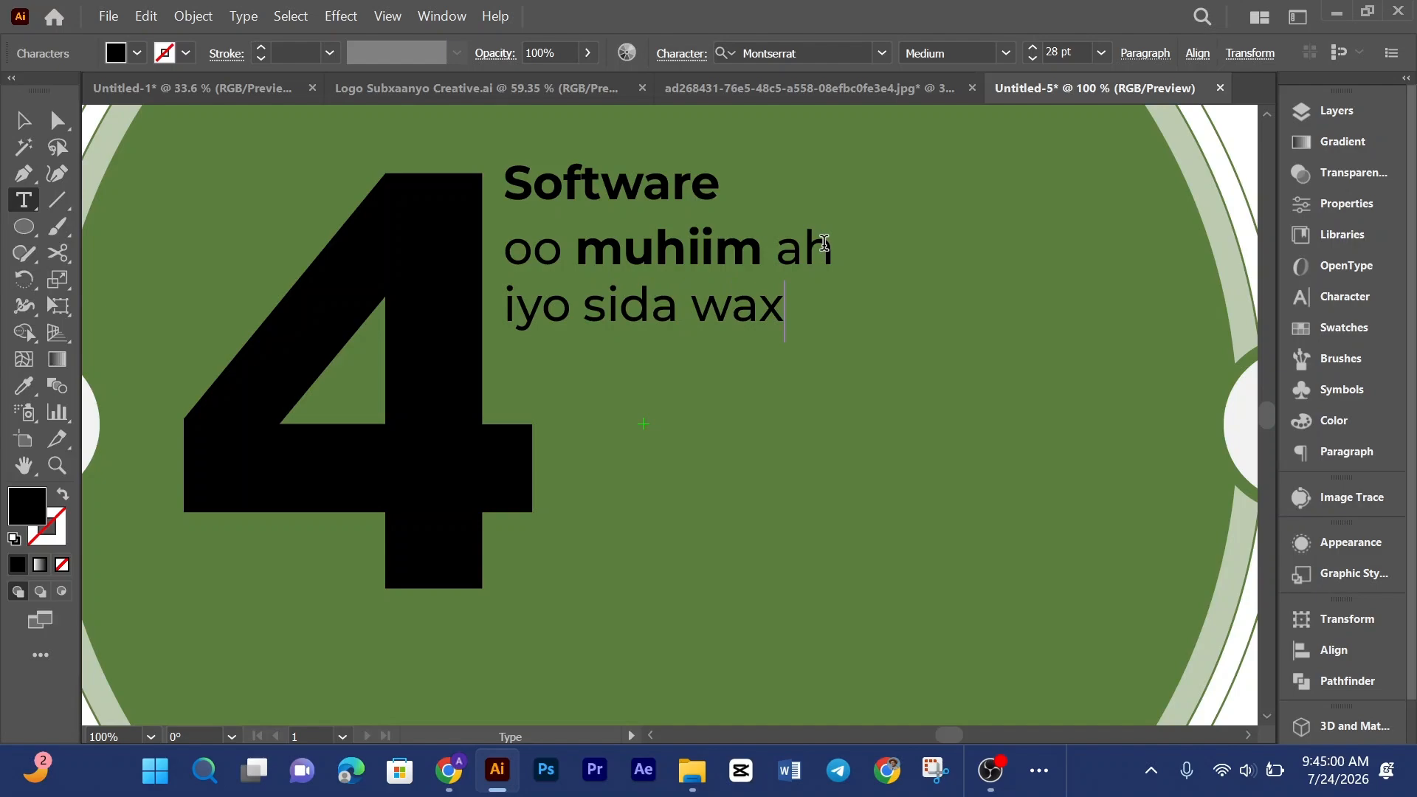
key(Return)
text(looga barto)
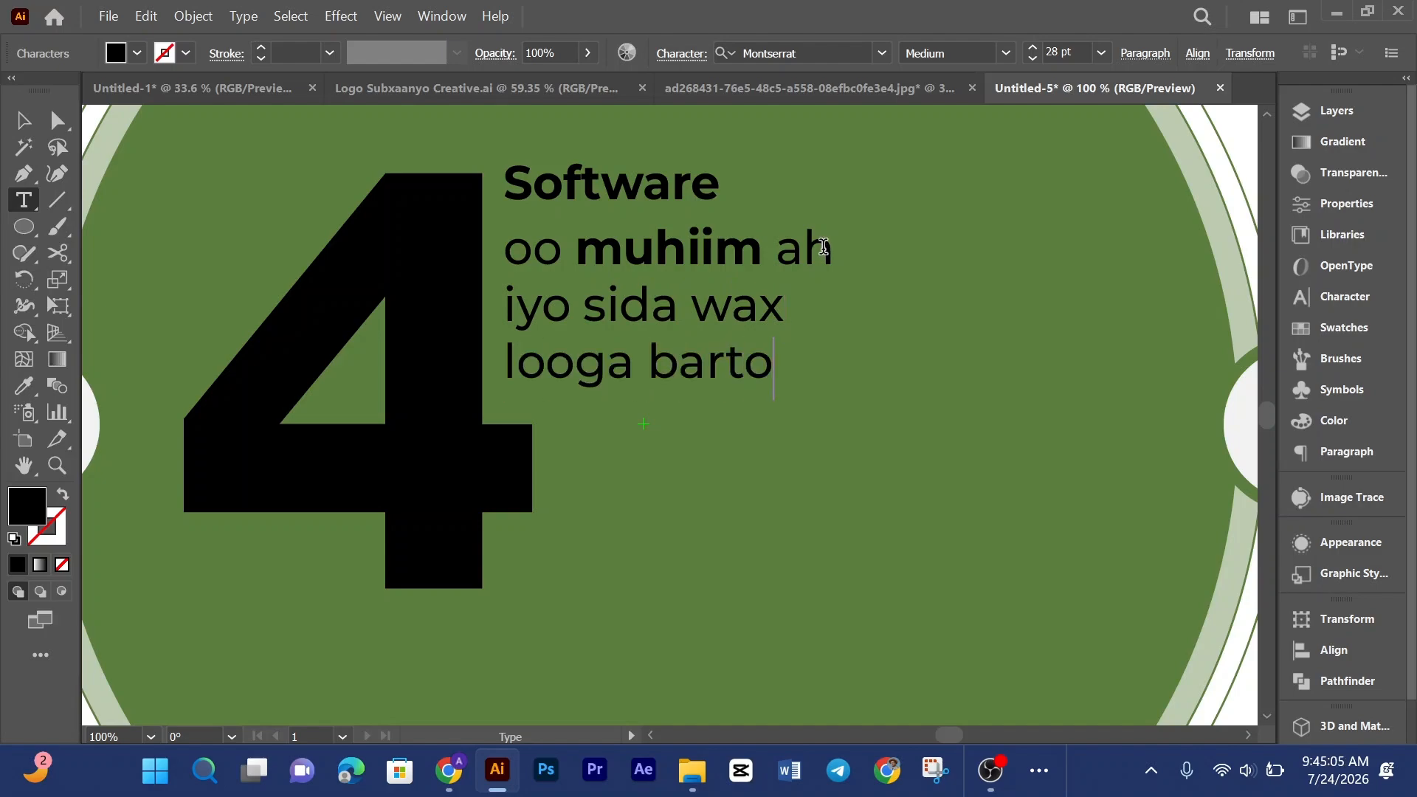
Step: Set the word "sida" to the Black font weight, comparing it with "muhiim"
click(22, 119)
double_click(645, 310)
drag(677, 306, 588, 290)
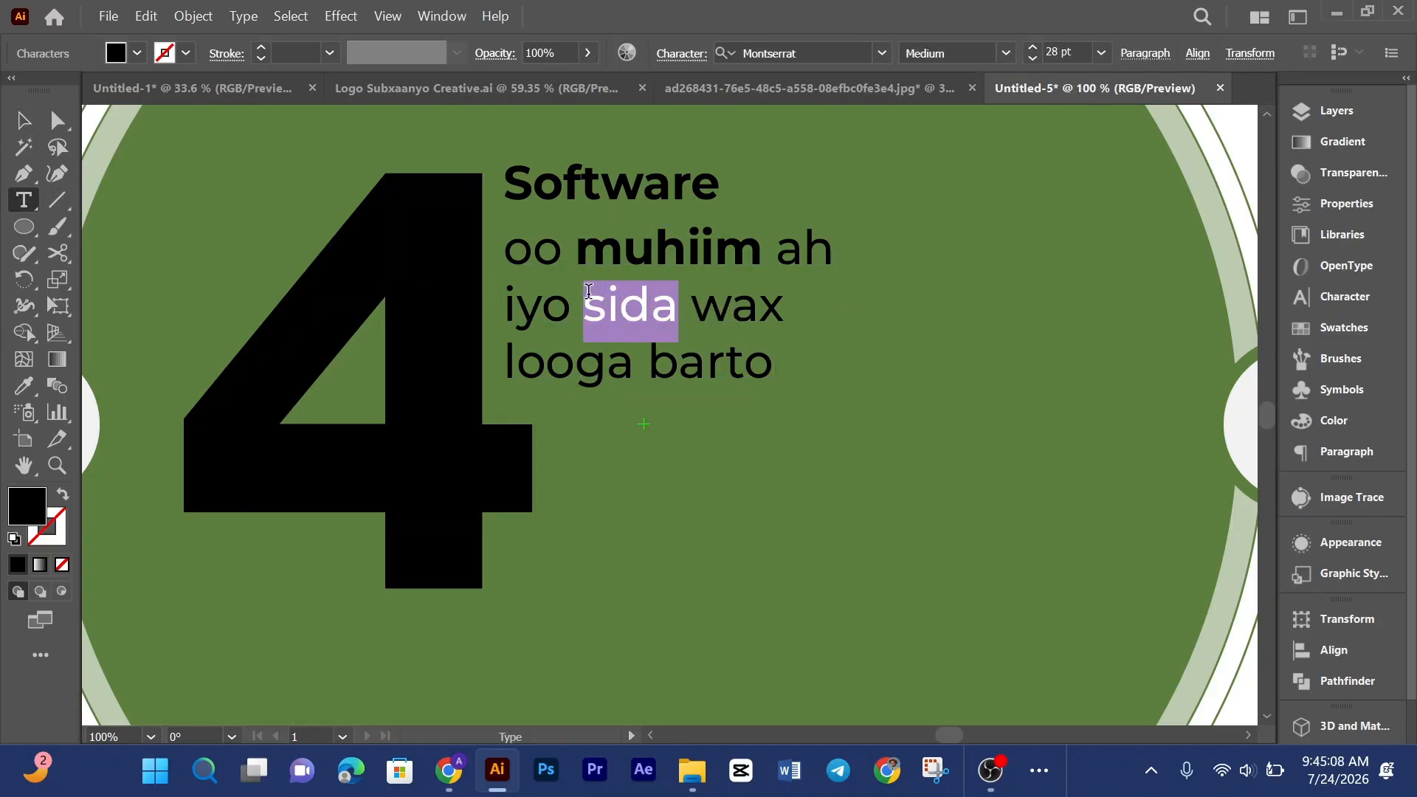
click(1013, 56)
click(972, 468)
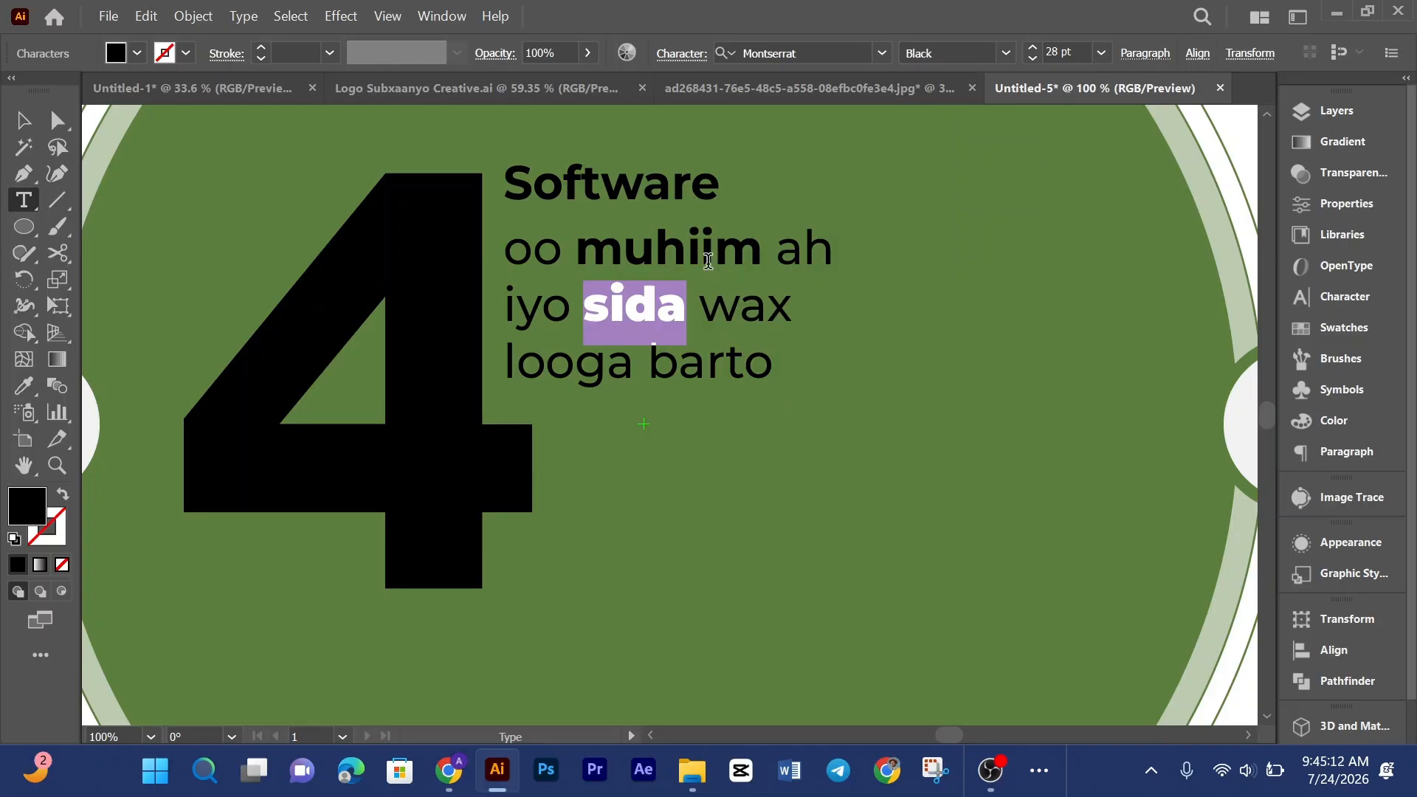
drag(768, 253, 594, 238)
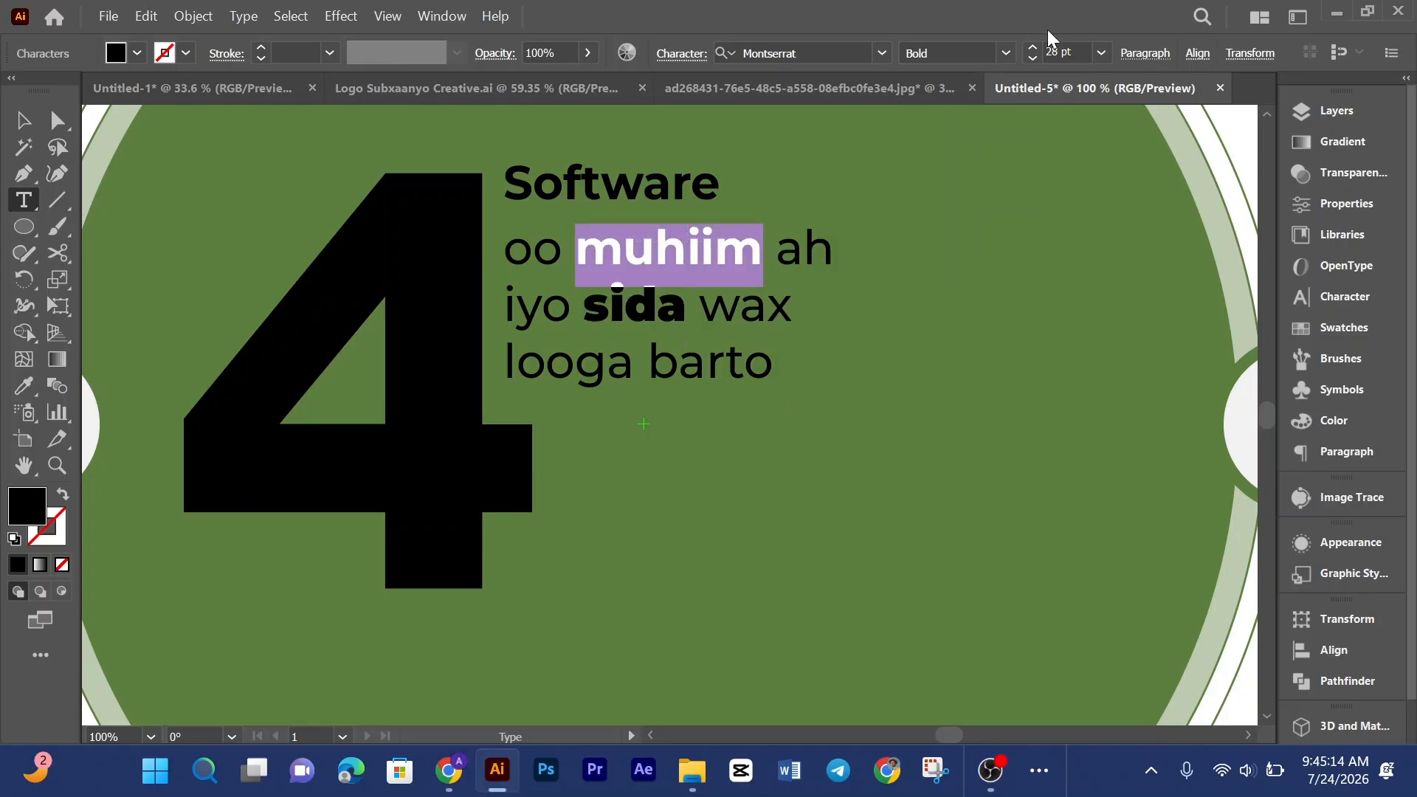
click(23, 120)
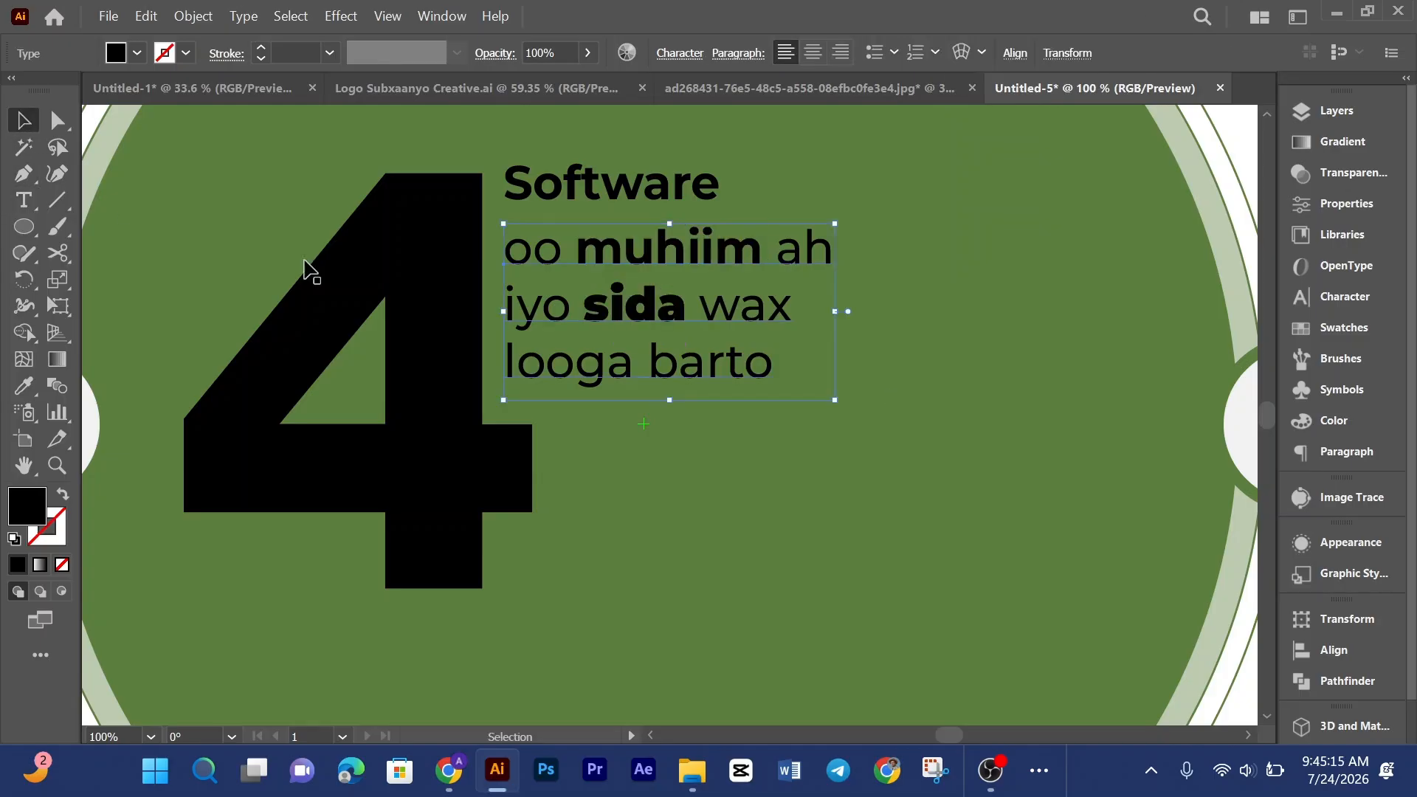
click(1026, 417)
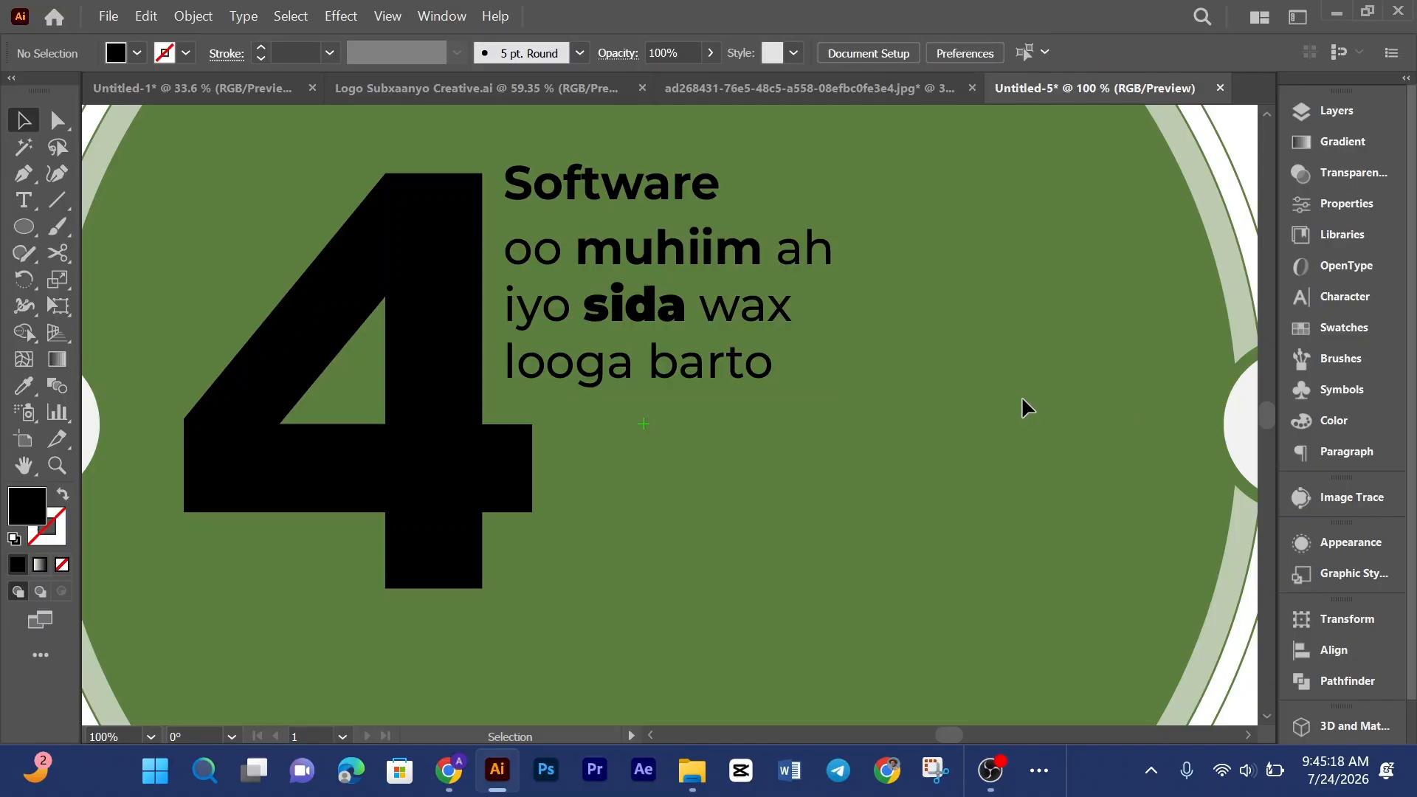
Step: Fit the artboard in view and nudge the text block slightly down and right inside the circle
key(ctrl+0)
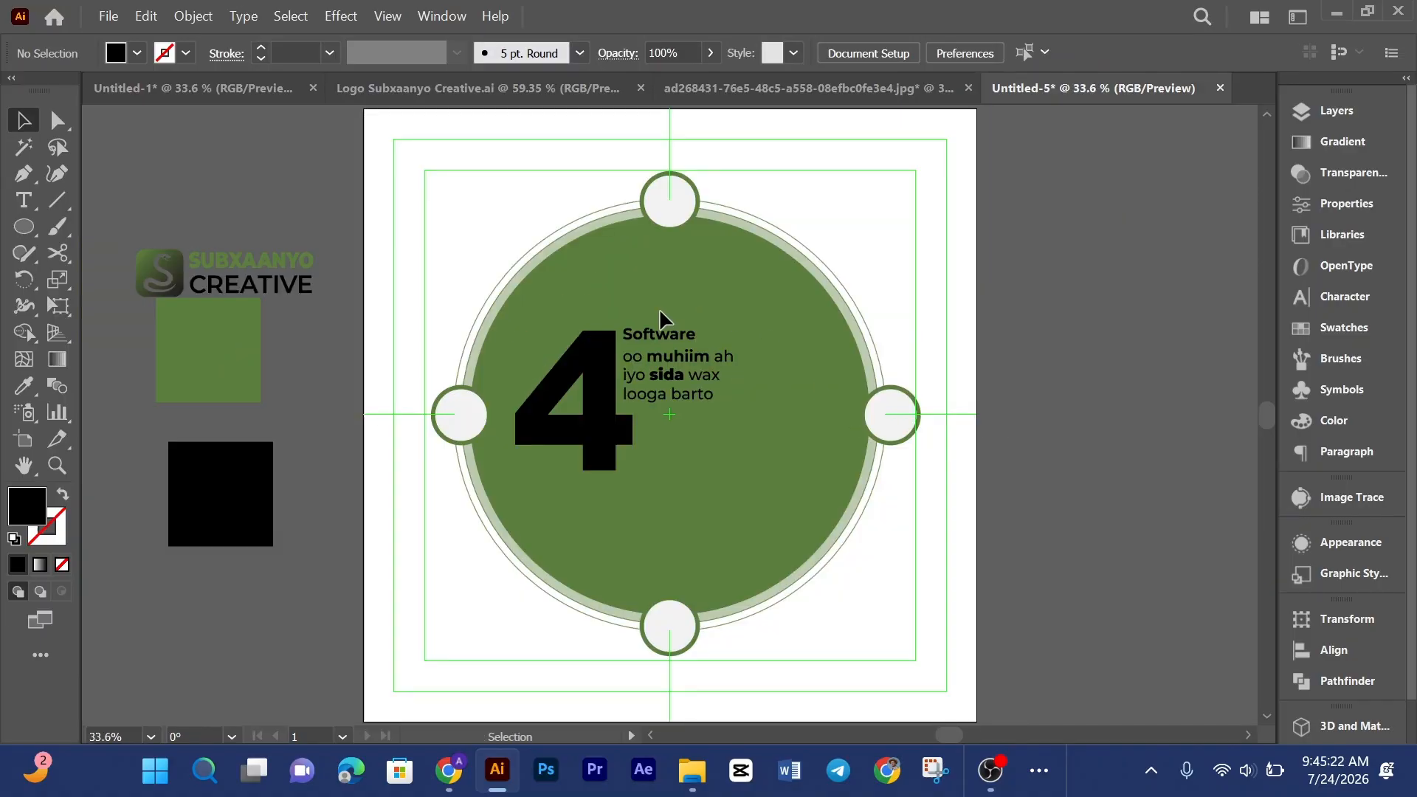
click(726, 368)
click(1197, 54)
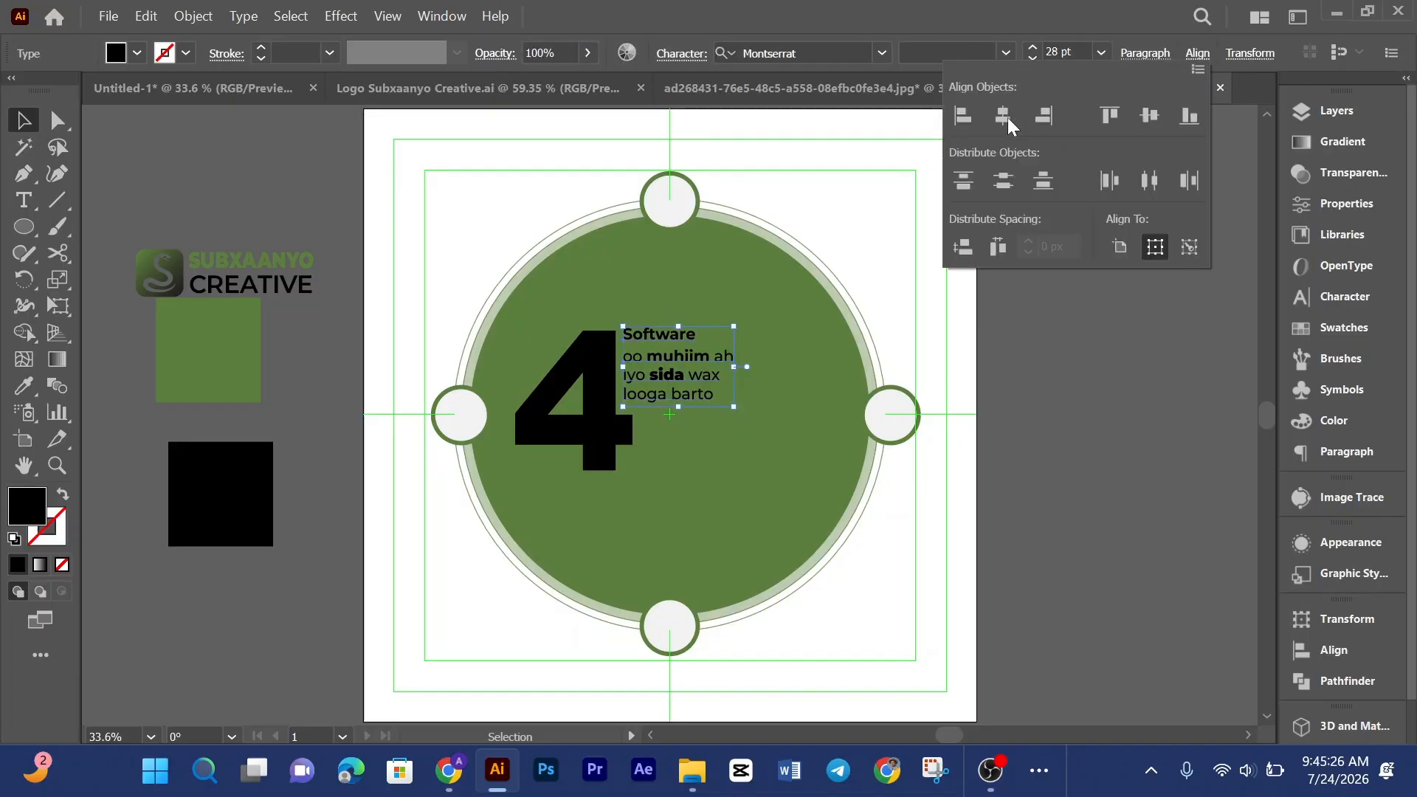
click(826, 349)
key(Down)
key(Down)
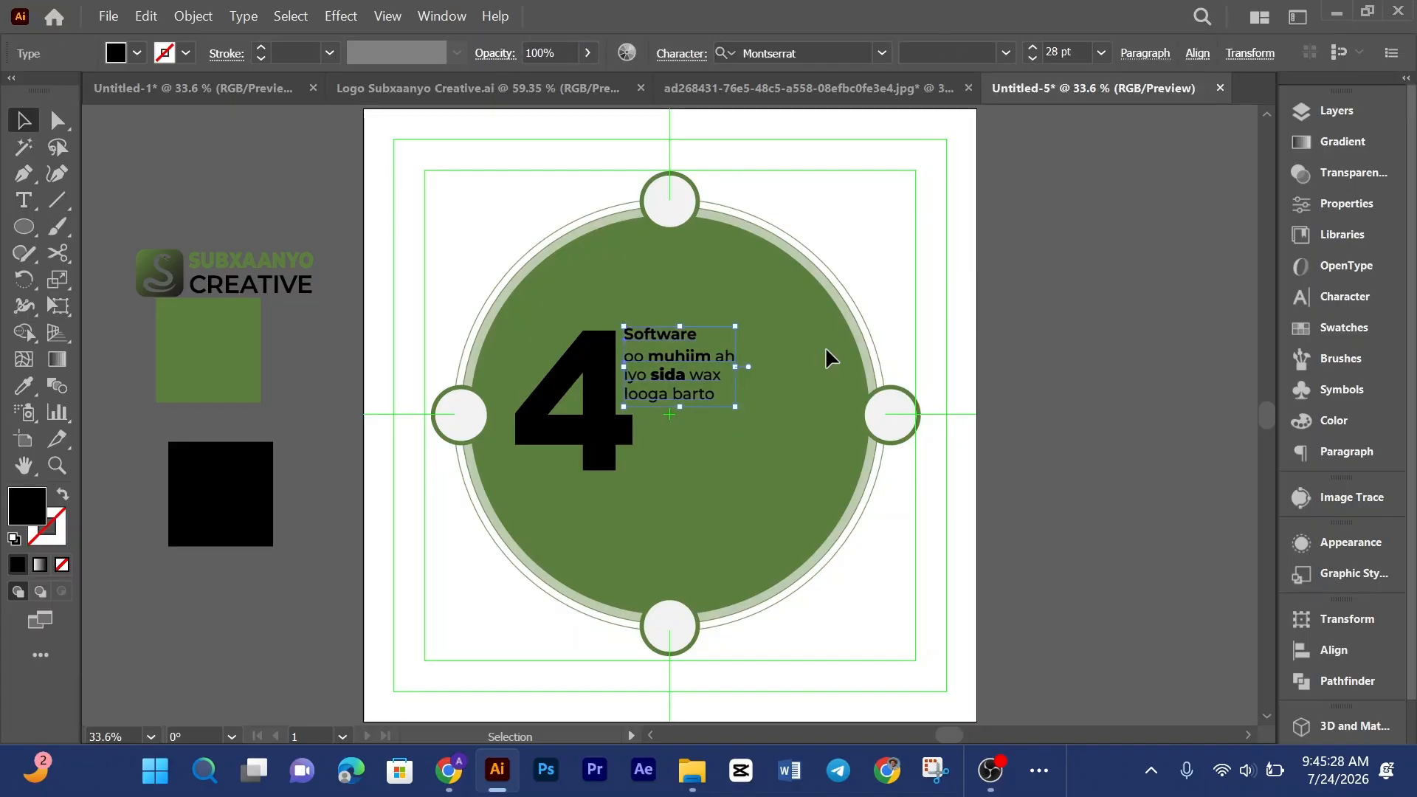
key(Right)
key(Right)
key(Down)
key(Down)
key(Down)
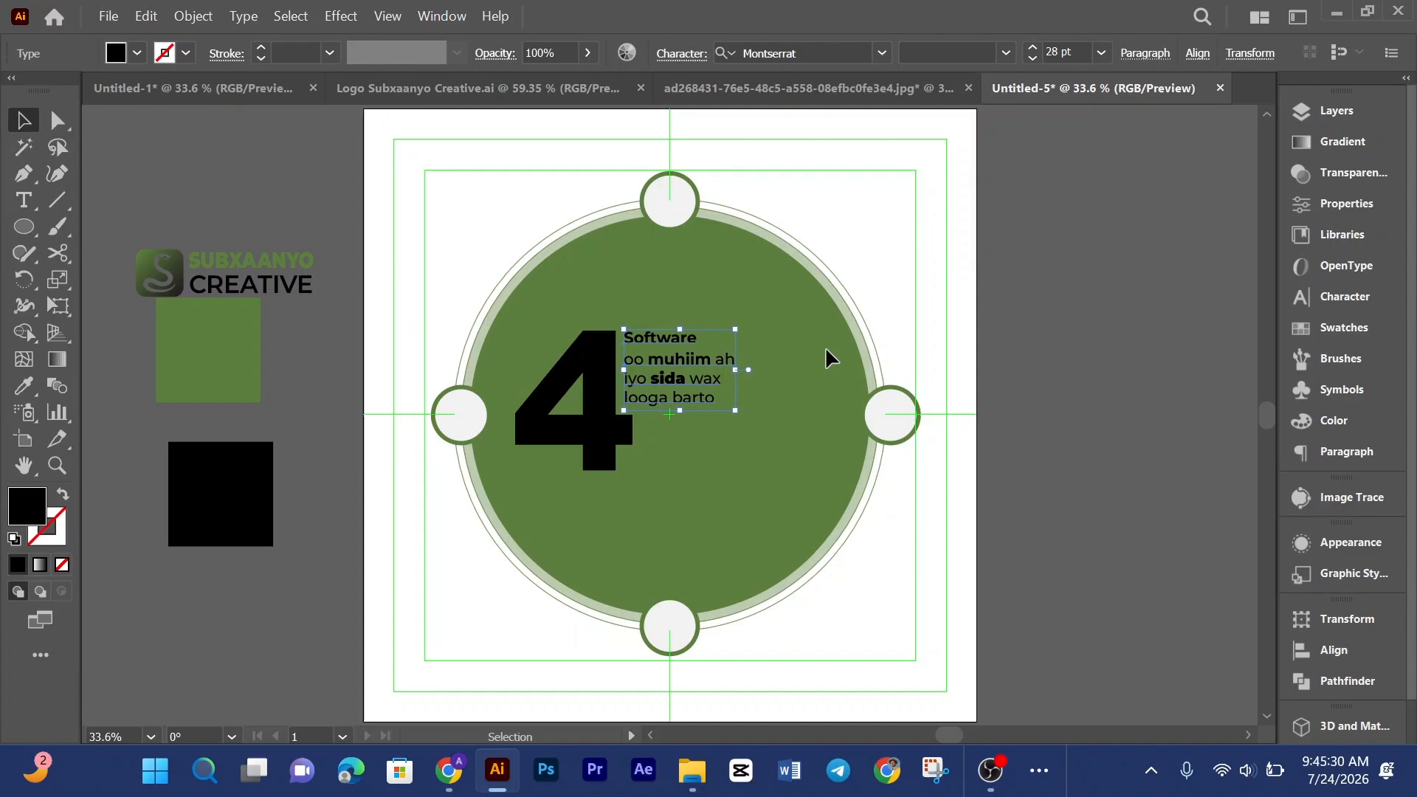
click(828, 227)
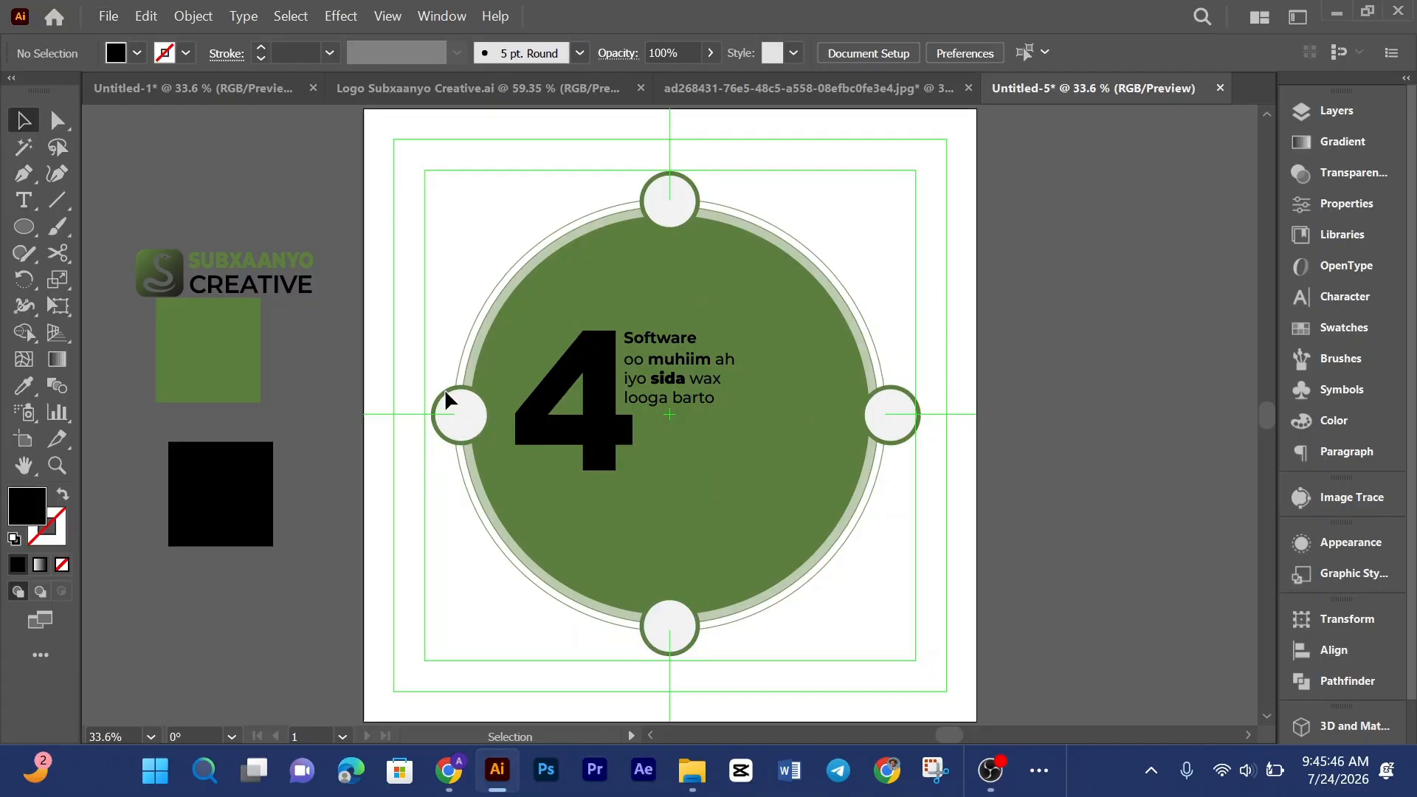
Step: Group the four small circles around the badge
right_click(806, 314)
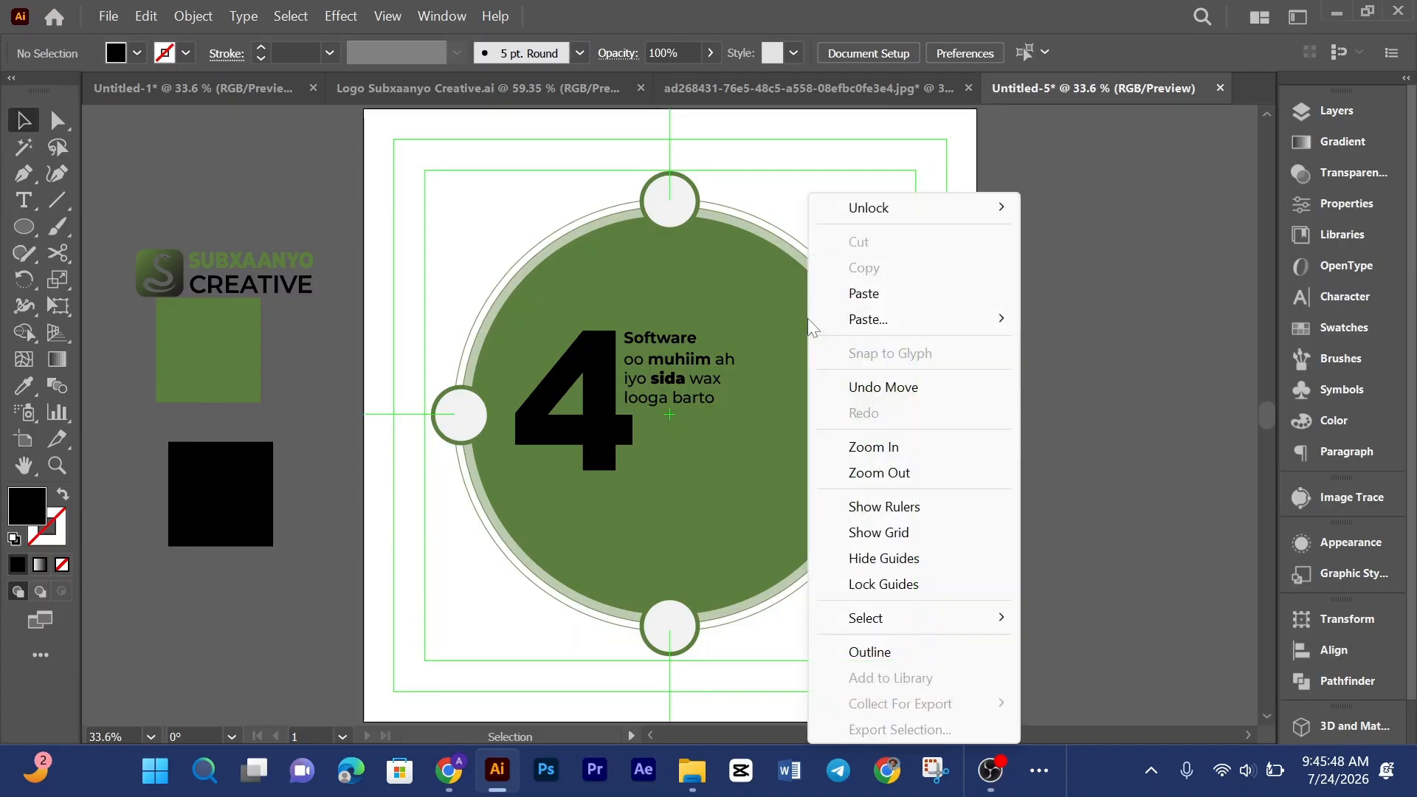
click(727, 196)
click(670, 198)
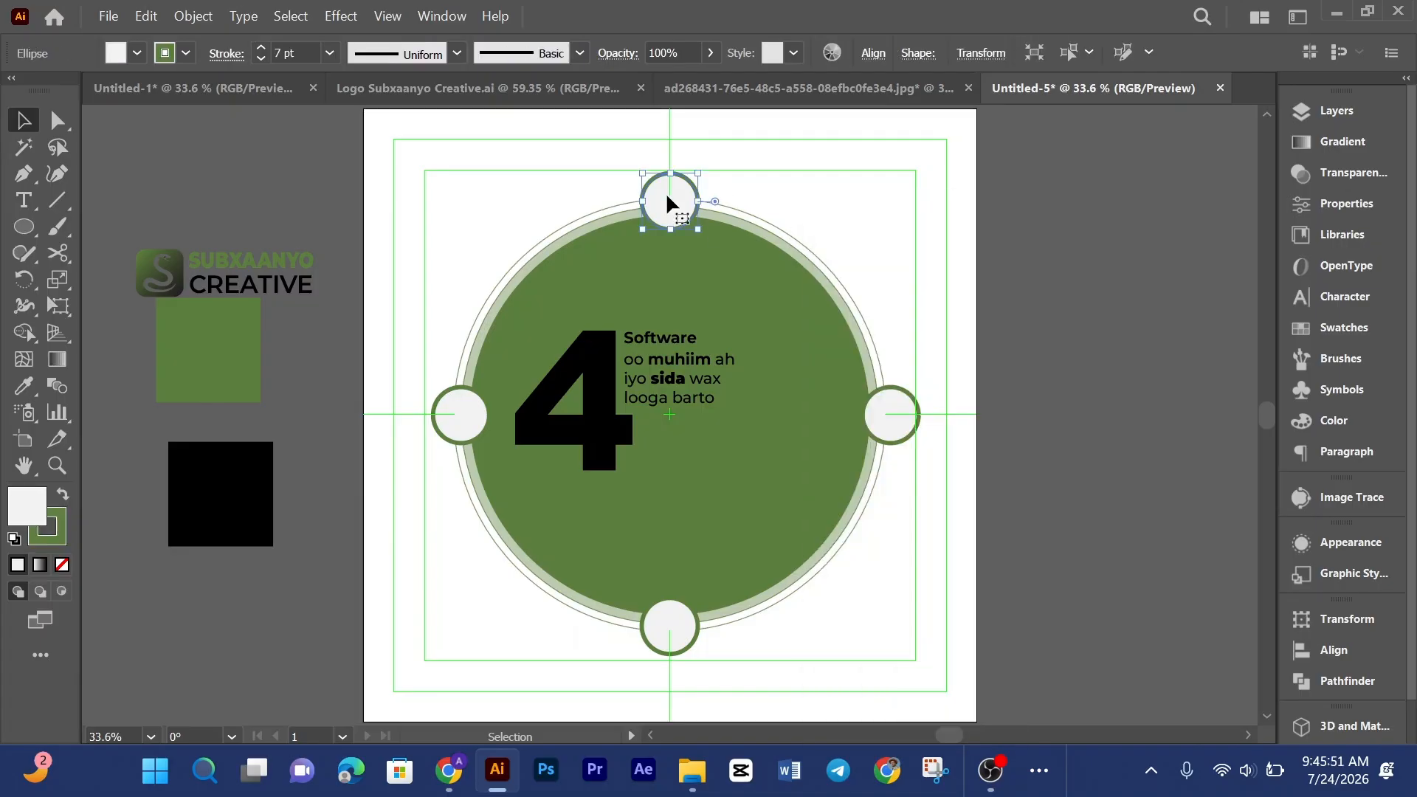
shift+click(919, 414)
shift+click(695, 627)
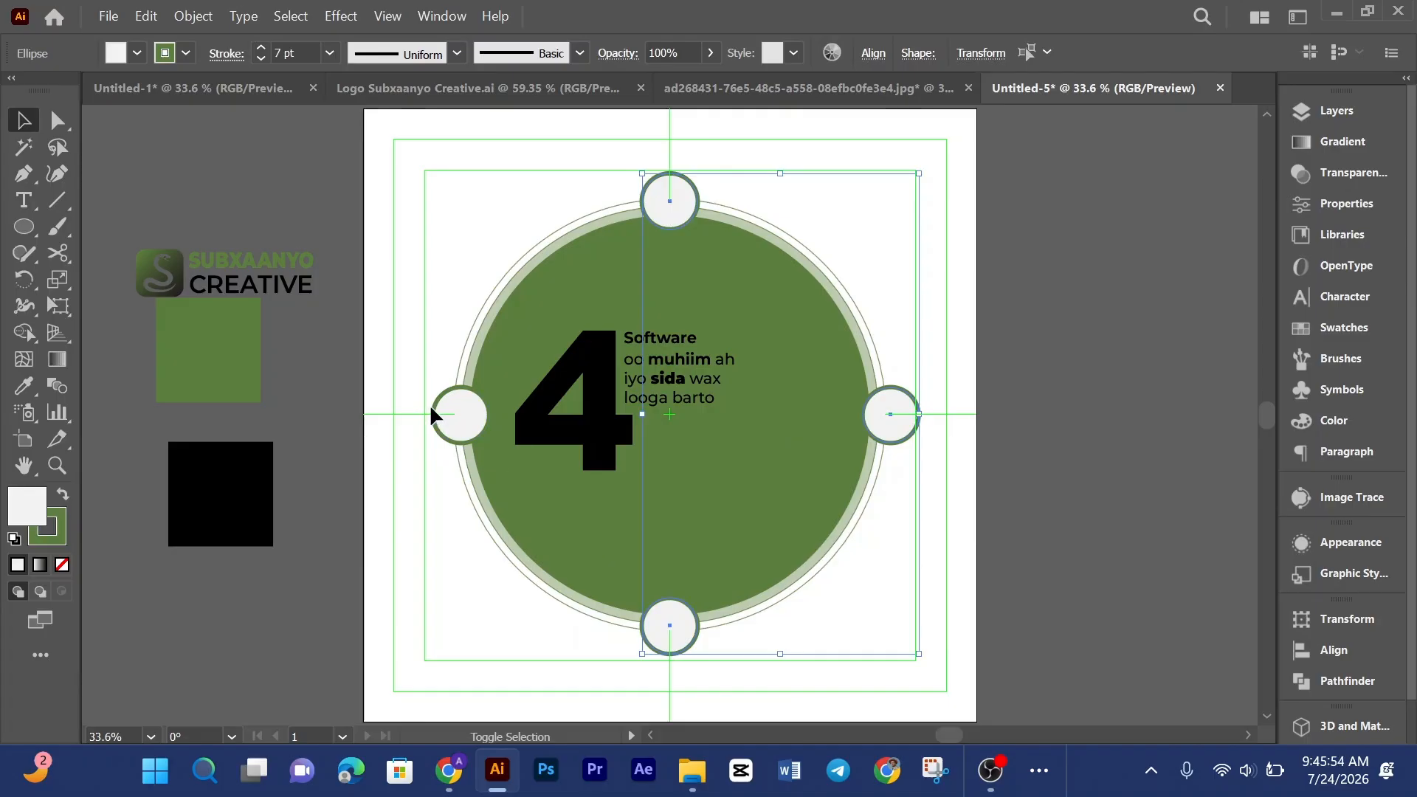
shift+click(461, 415)
right_click(462, 418)
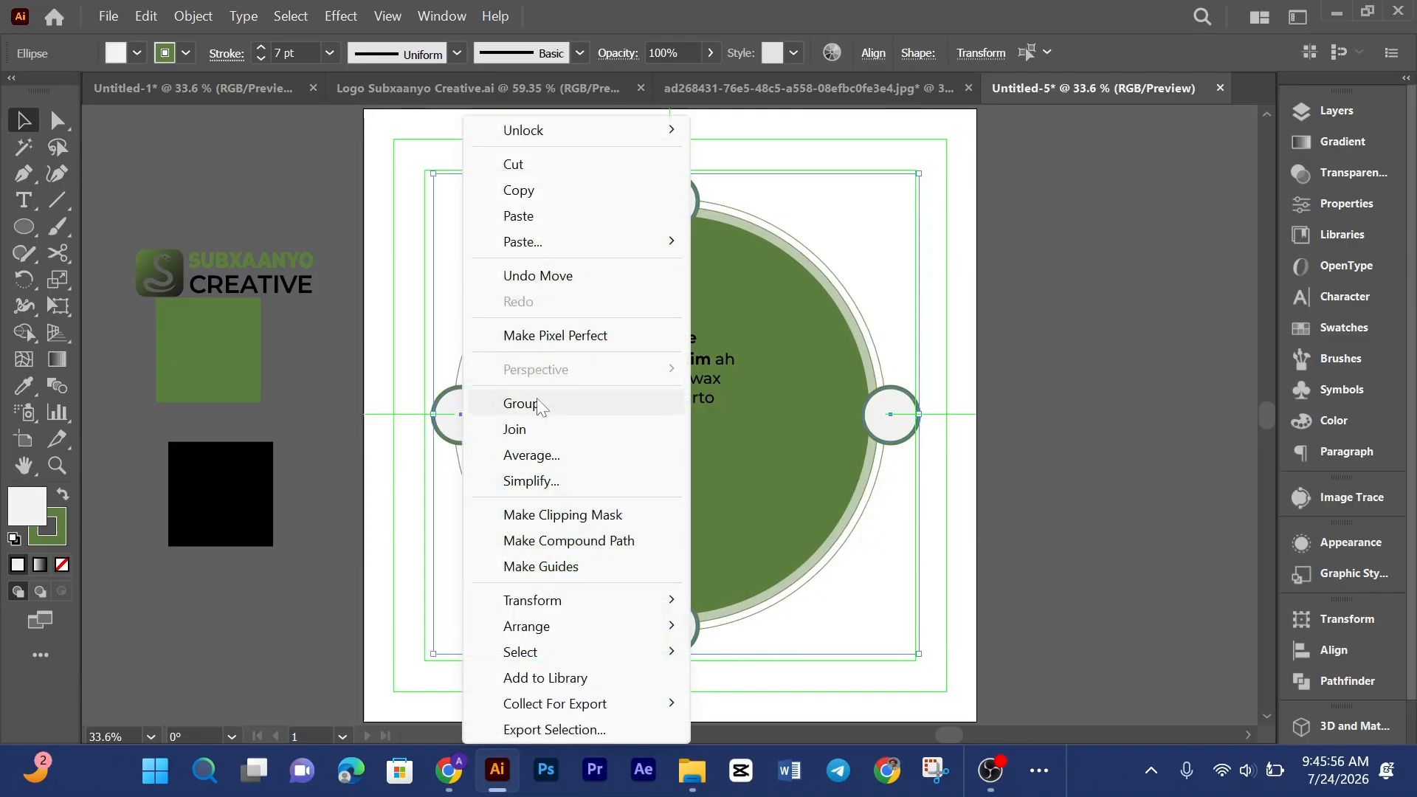
click(541, 409)
Step: Unlock the locked group of the ring and small circles around the badge
right_click(787, 340)
mouse_move(896, 208)
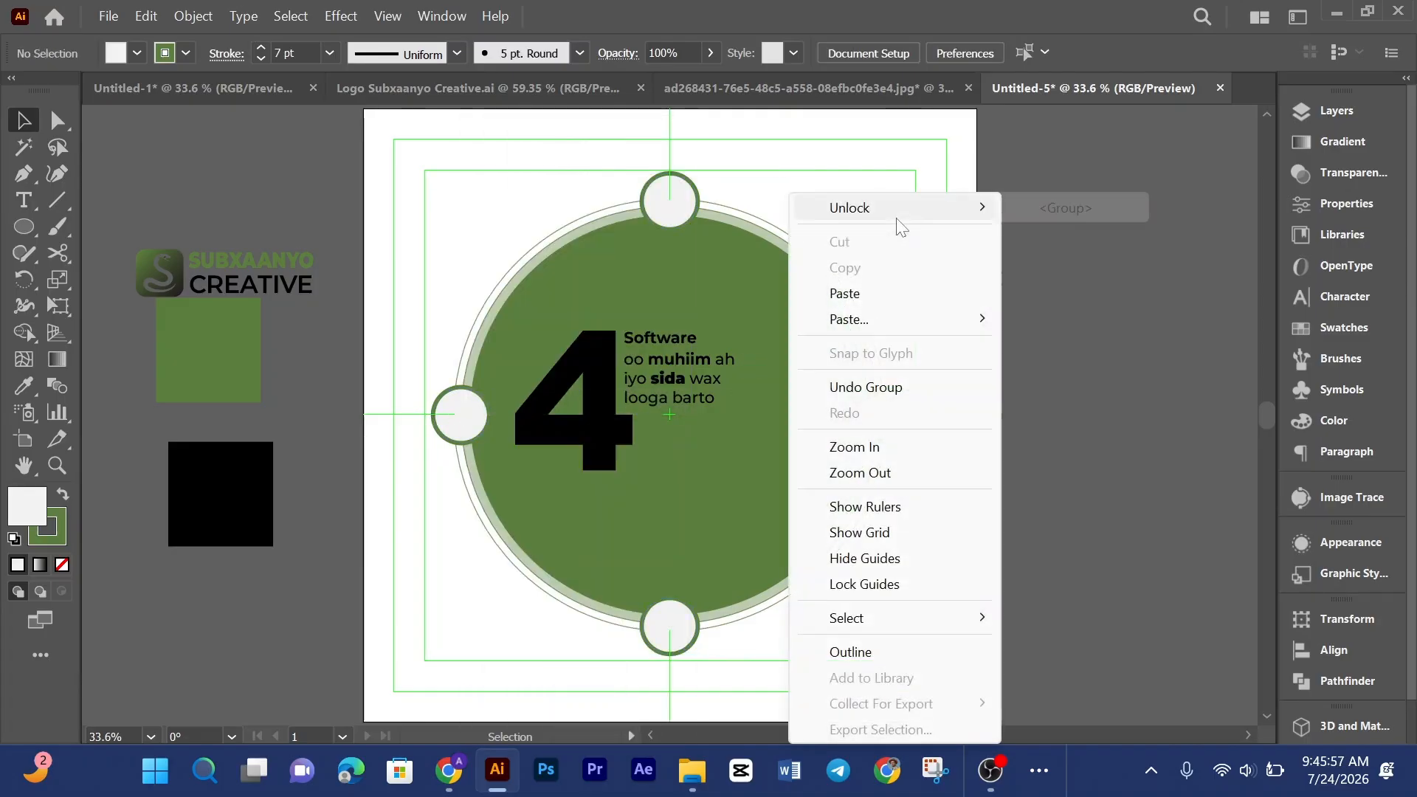
click(1044, 209)
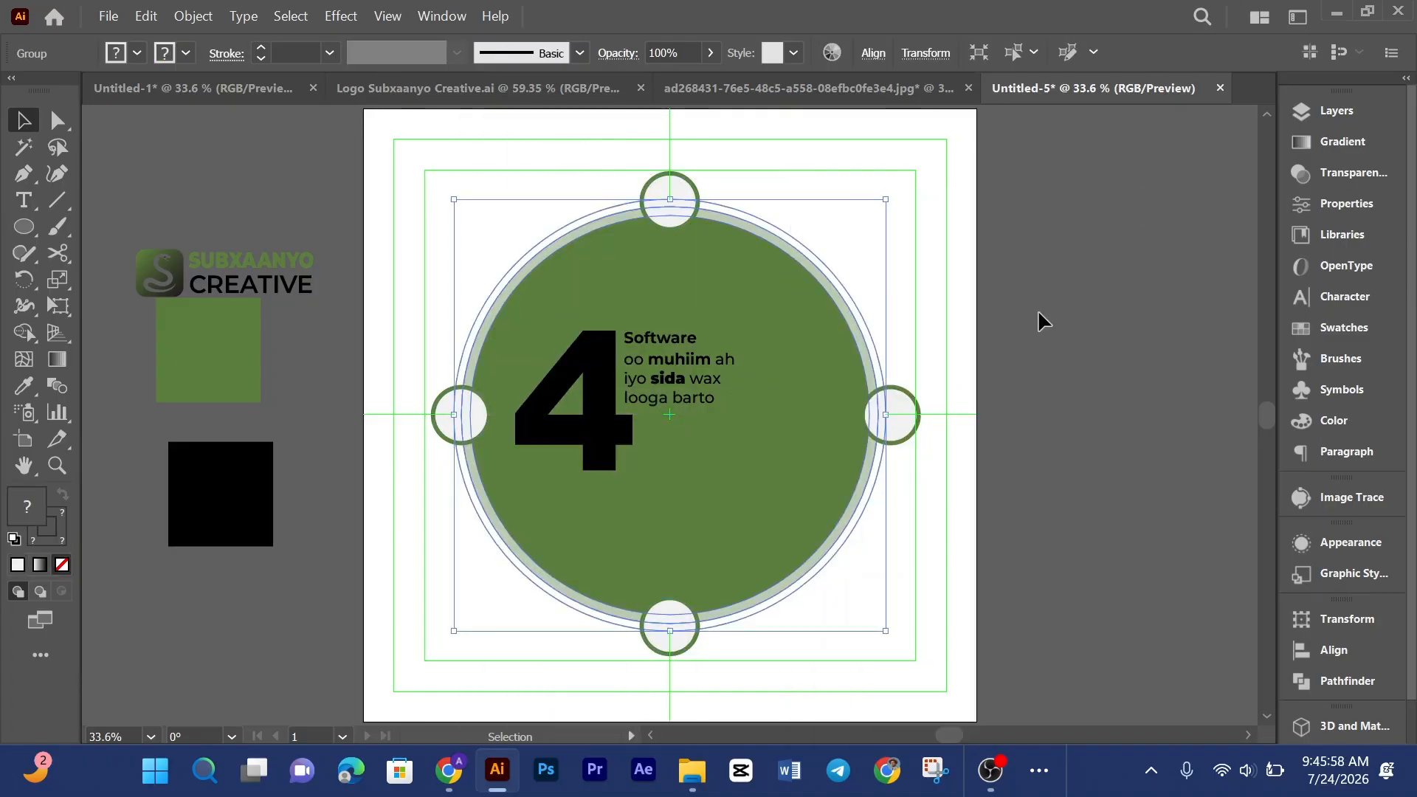
Step: Group the ring and small circles, then scale the group down so it hugs the green circle
shift+click(687, 188)
right_click(687, 189)
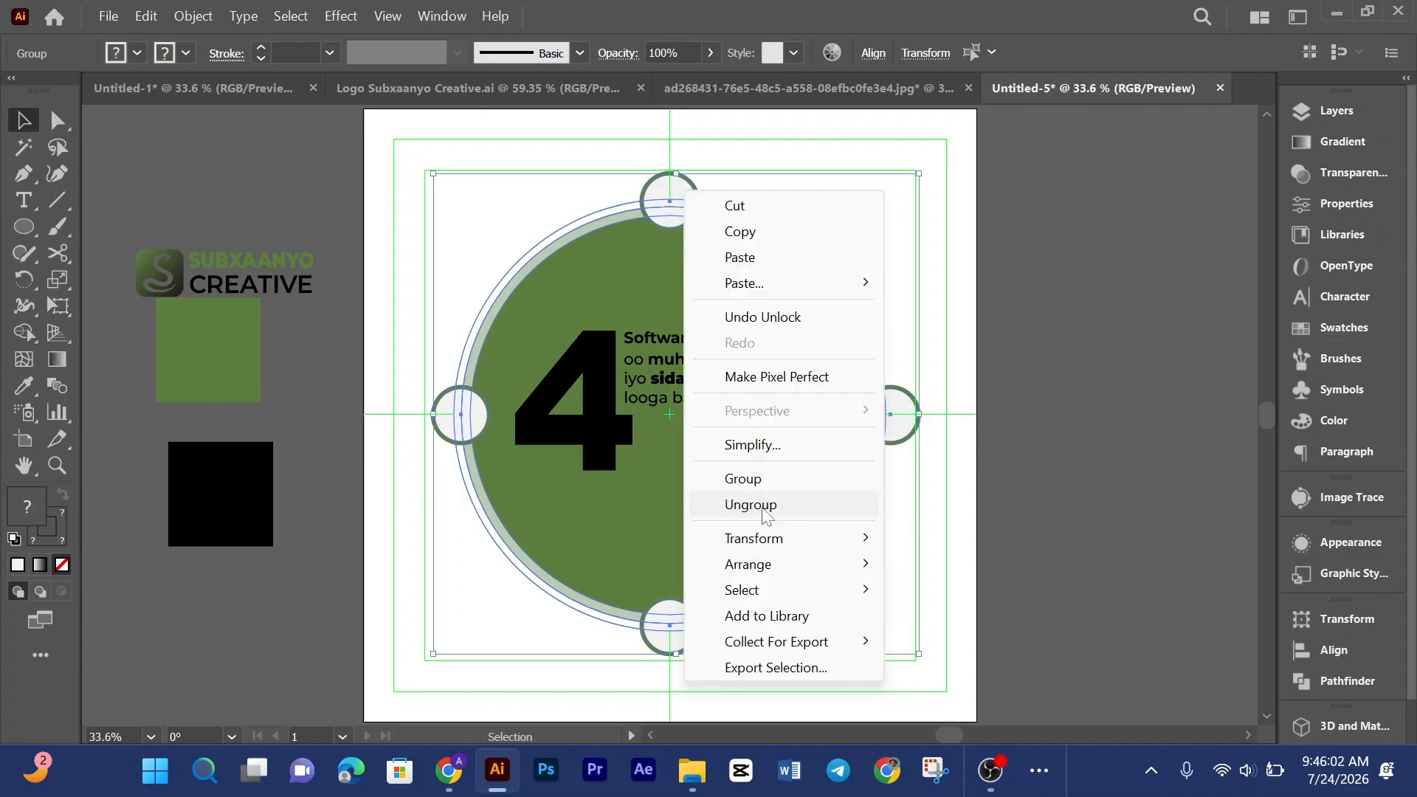
click(744, 479)
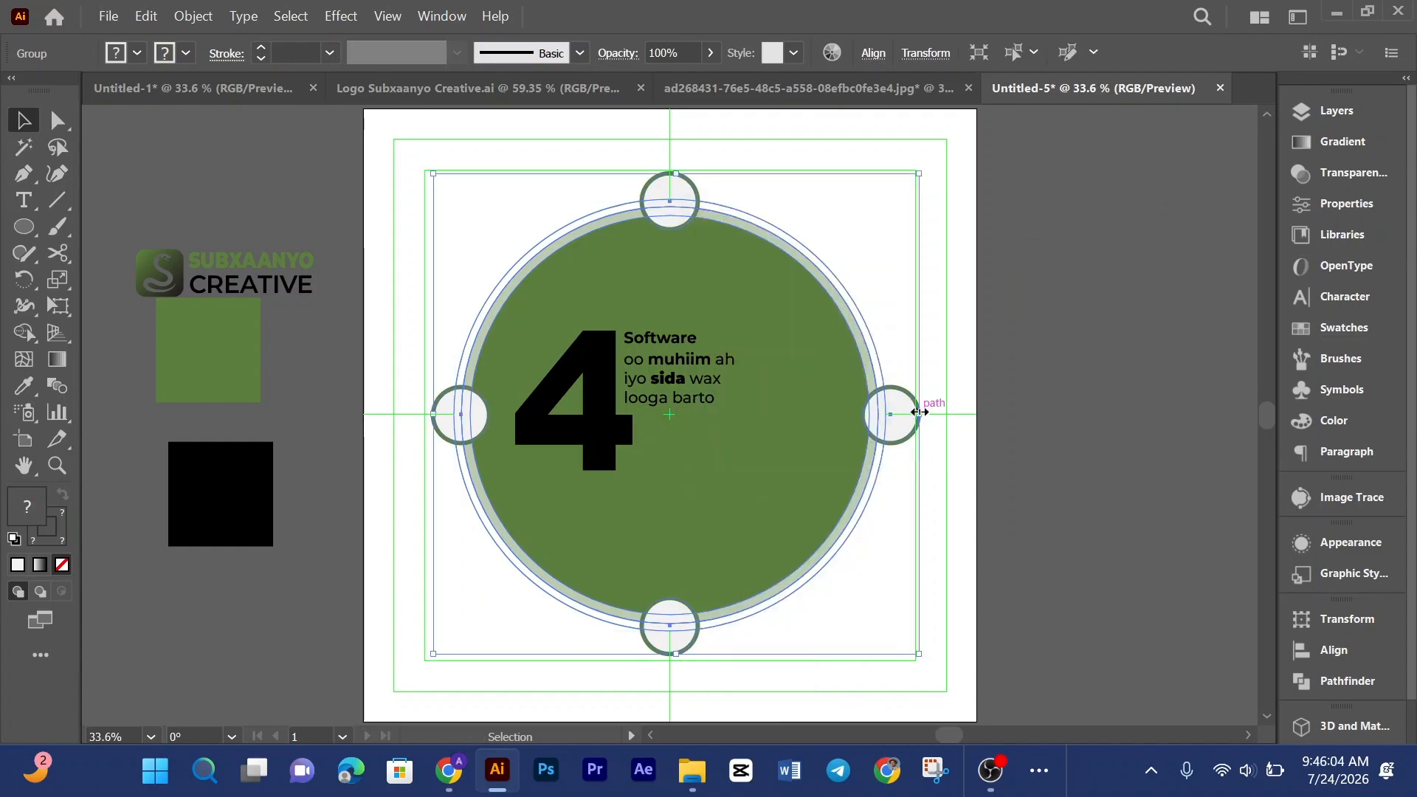
drag(919, 412, 856, 414)
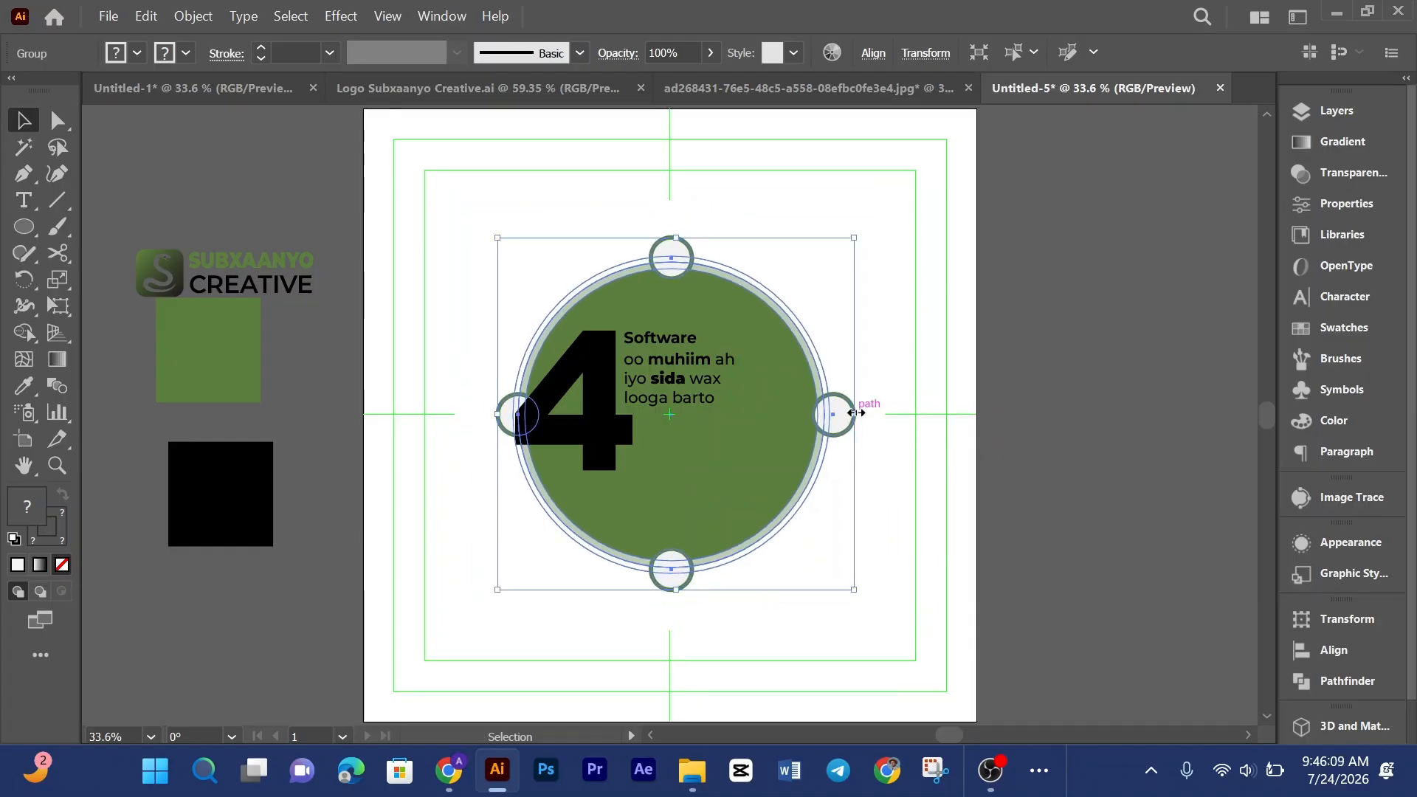
Step: Align the circle group to the centre both horizontally and vertically, then deselect
click(865, 51)
click(678, 116)
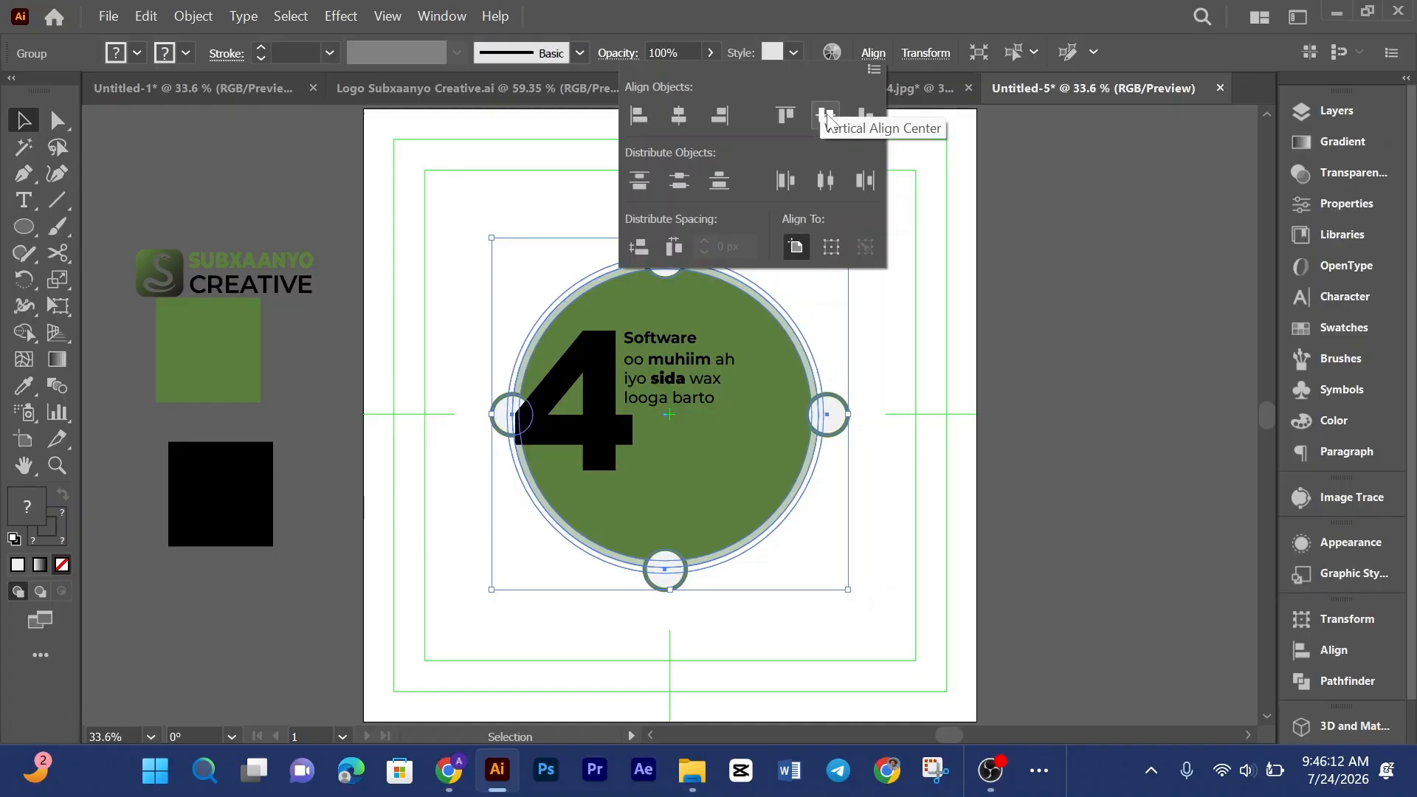
click(825, 115)
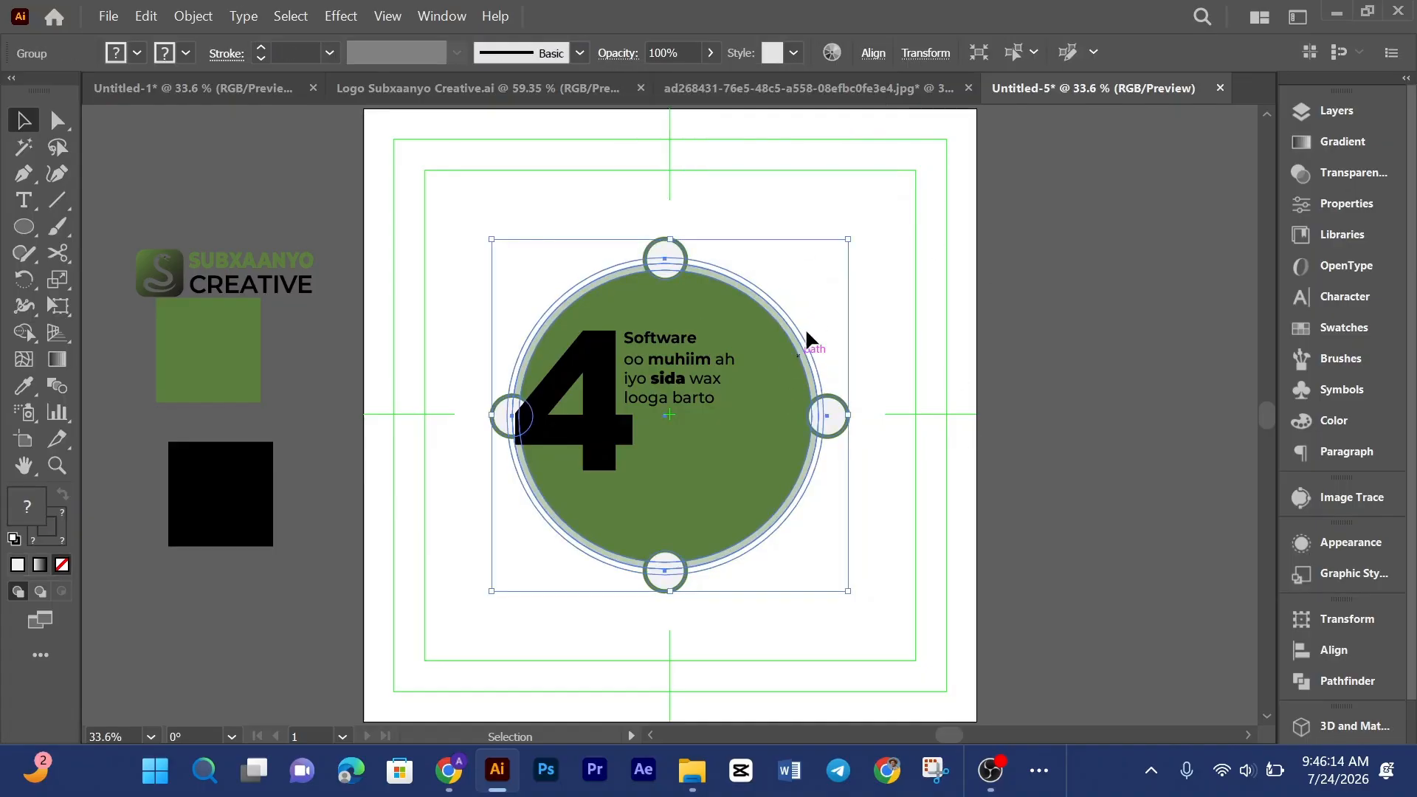
click(814, 318)
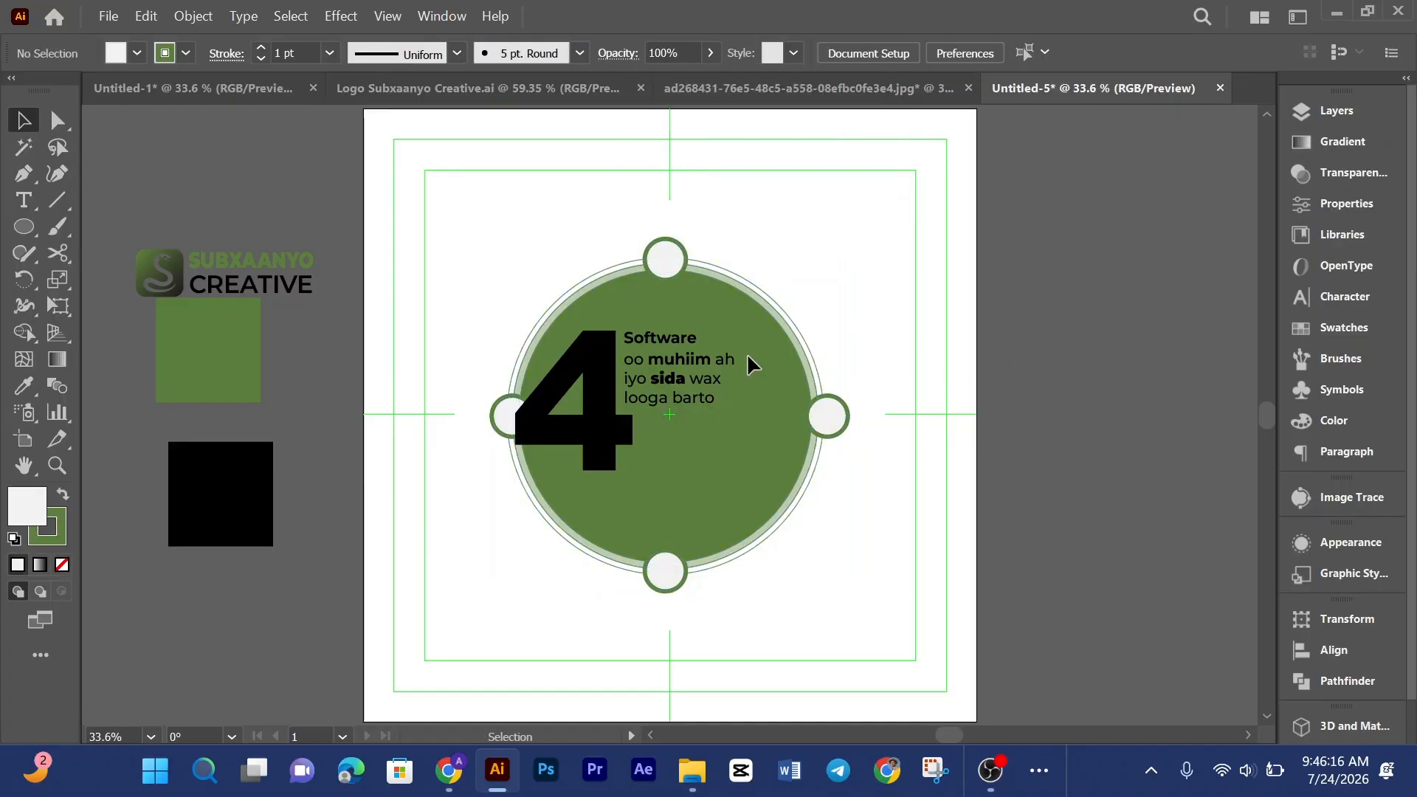
Step: Try moving the 4 lower and to the right, then undo the move
drag(548, 329, 710, 379)
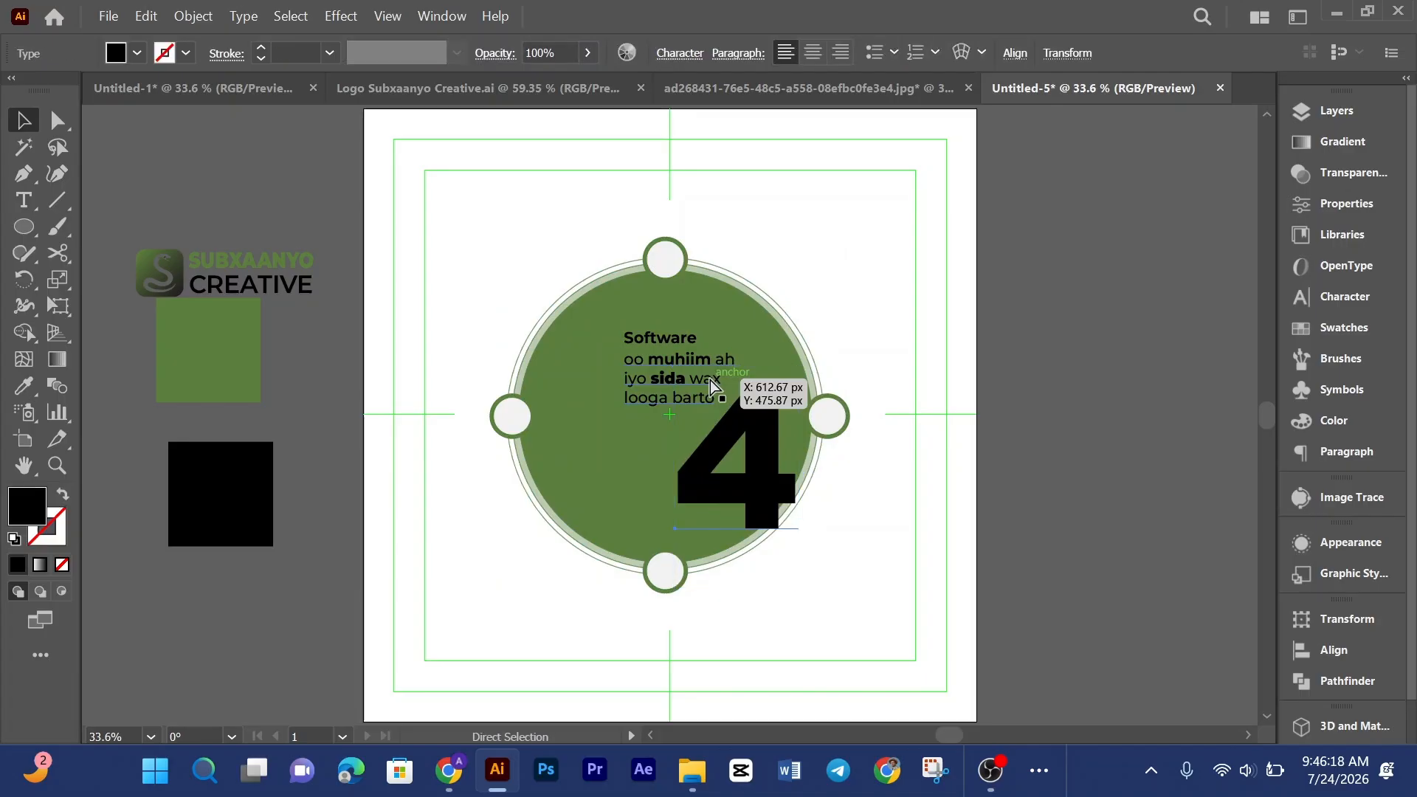
key(ctrl+z)
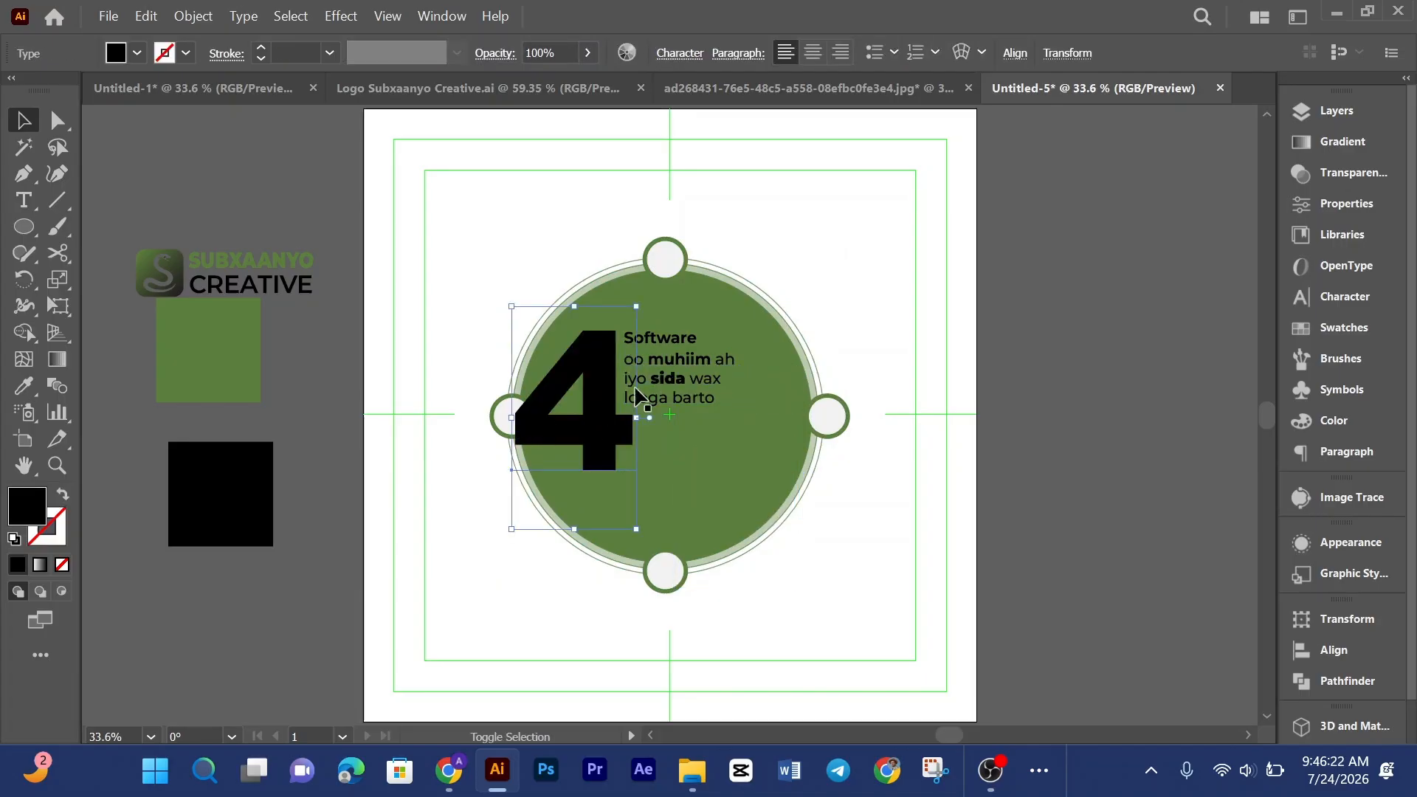
Step: Scale the 4 and text block down slightly and shift them a little right inside the circle
shift+click(667, 340)
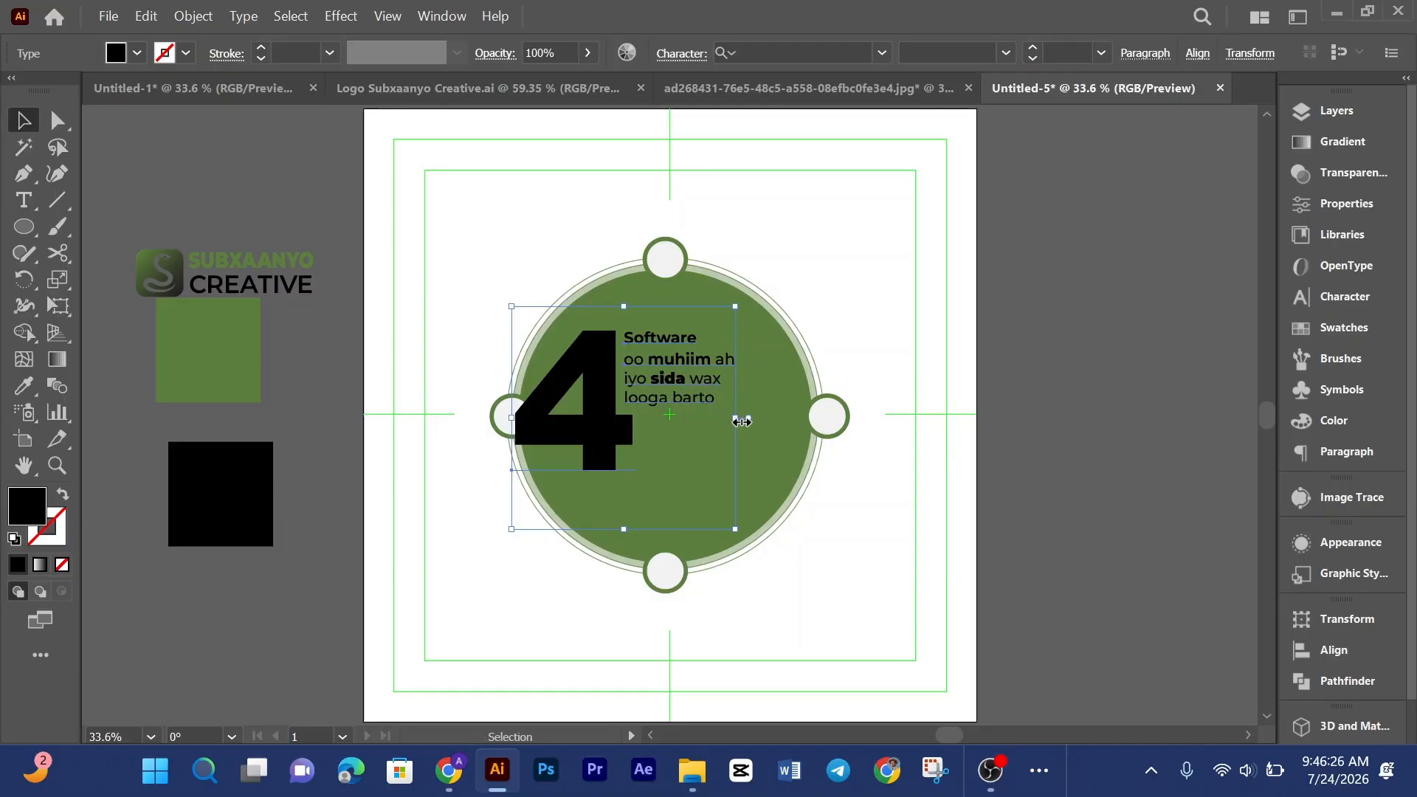
drag(742, 421, 716, 418)
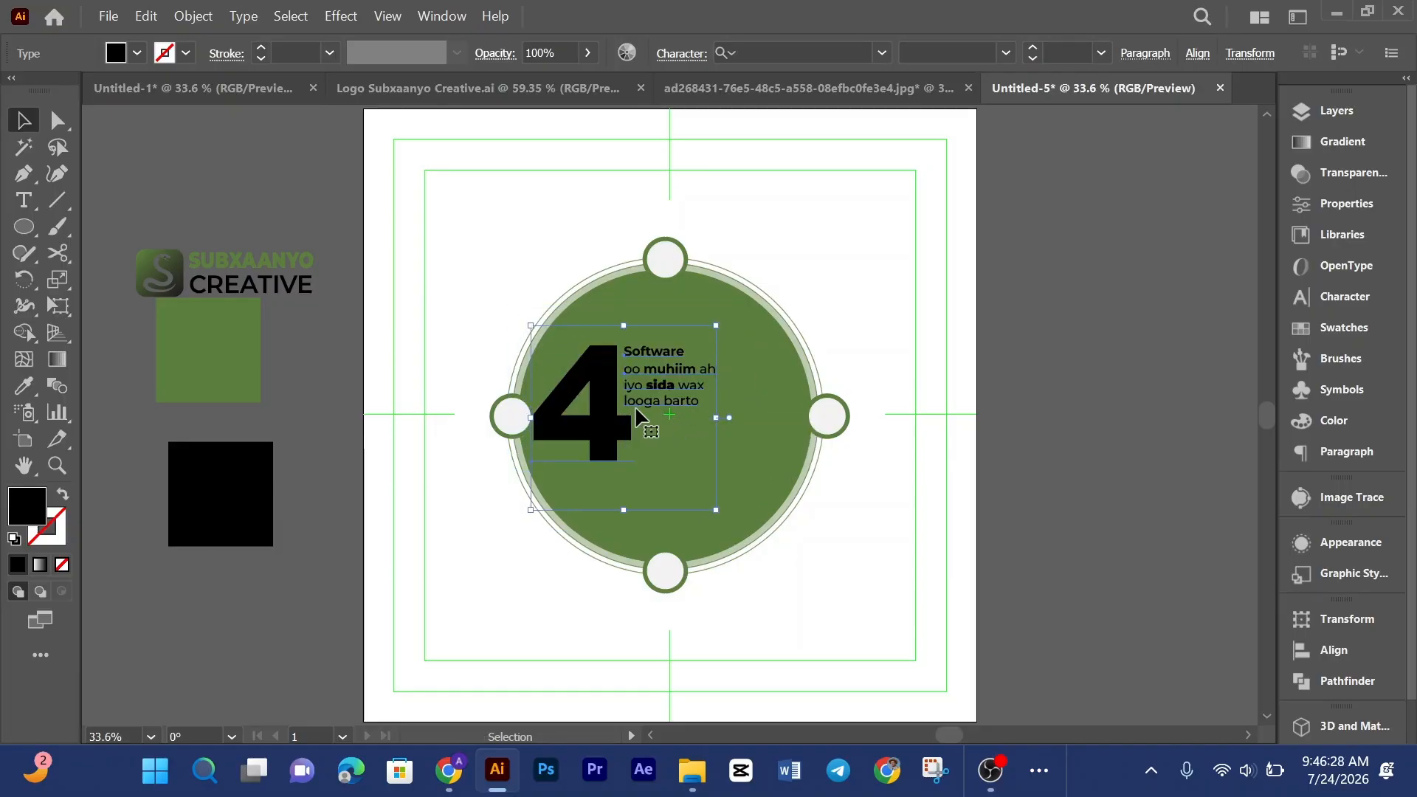
drag(620, 426, 643, 427)
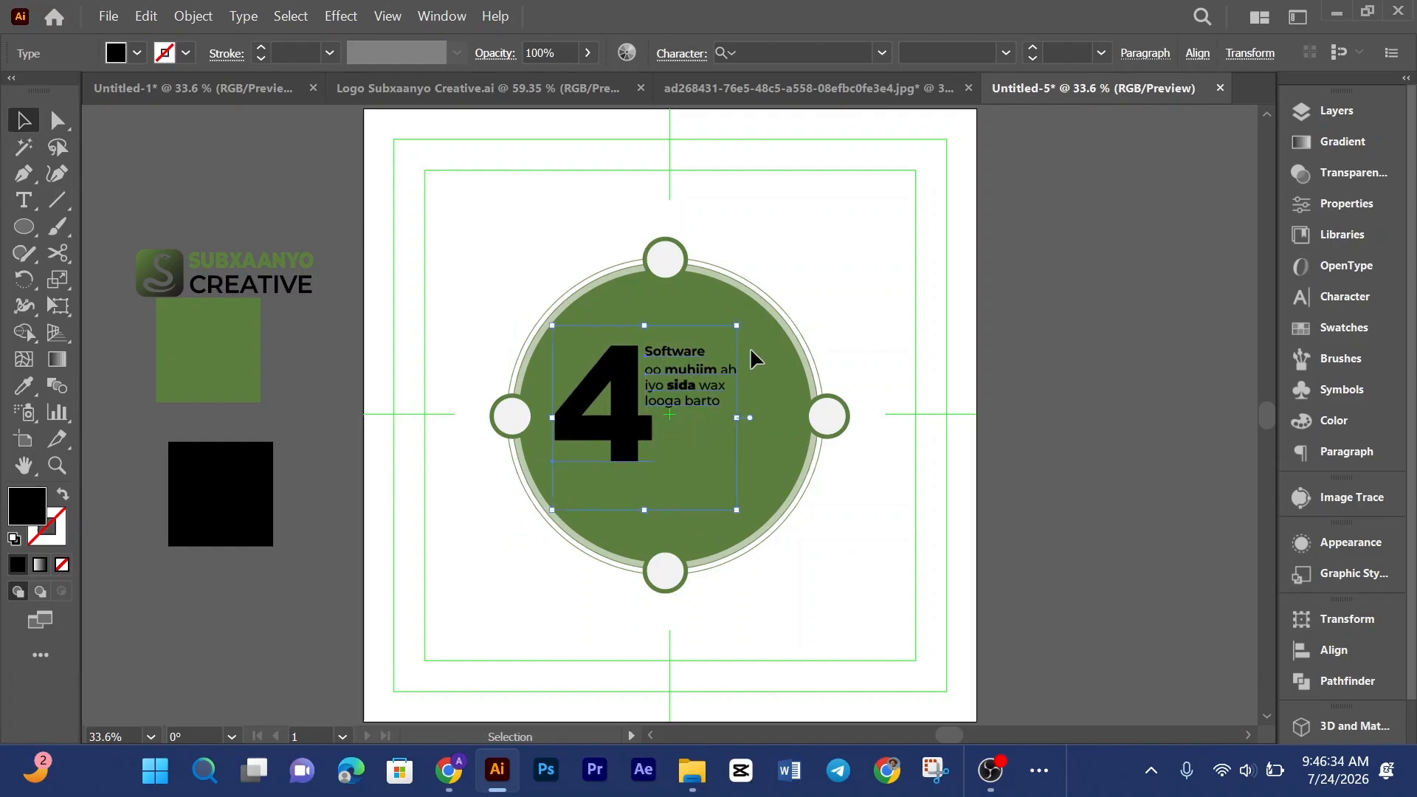
Step: Enlarge the 4 by stretching its frame downward and outward, keeping it beside the text
click(925, 362)
scroll(926, 360, down, 2)
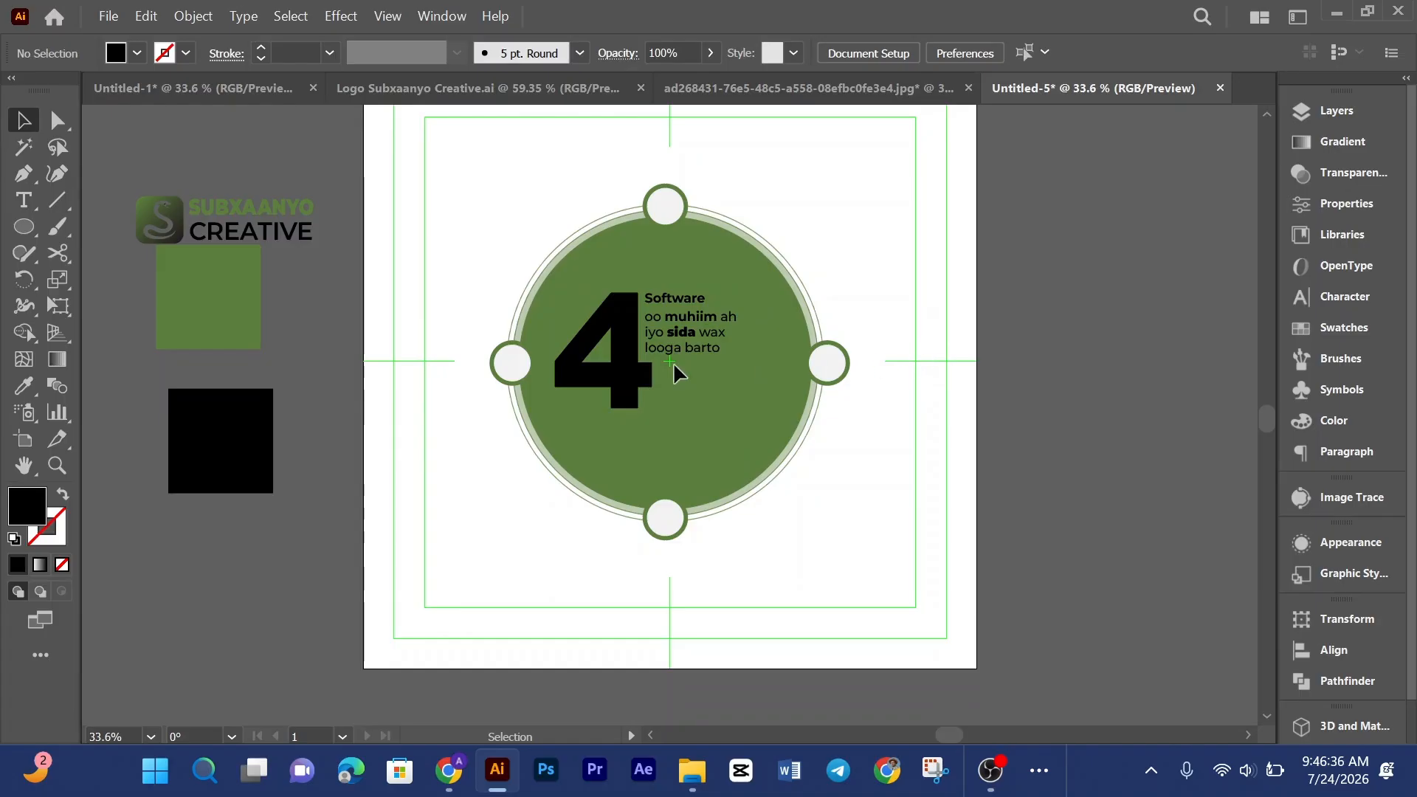
click(600, 393)
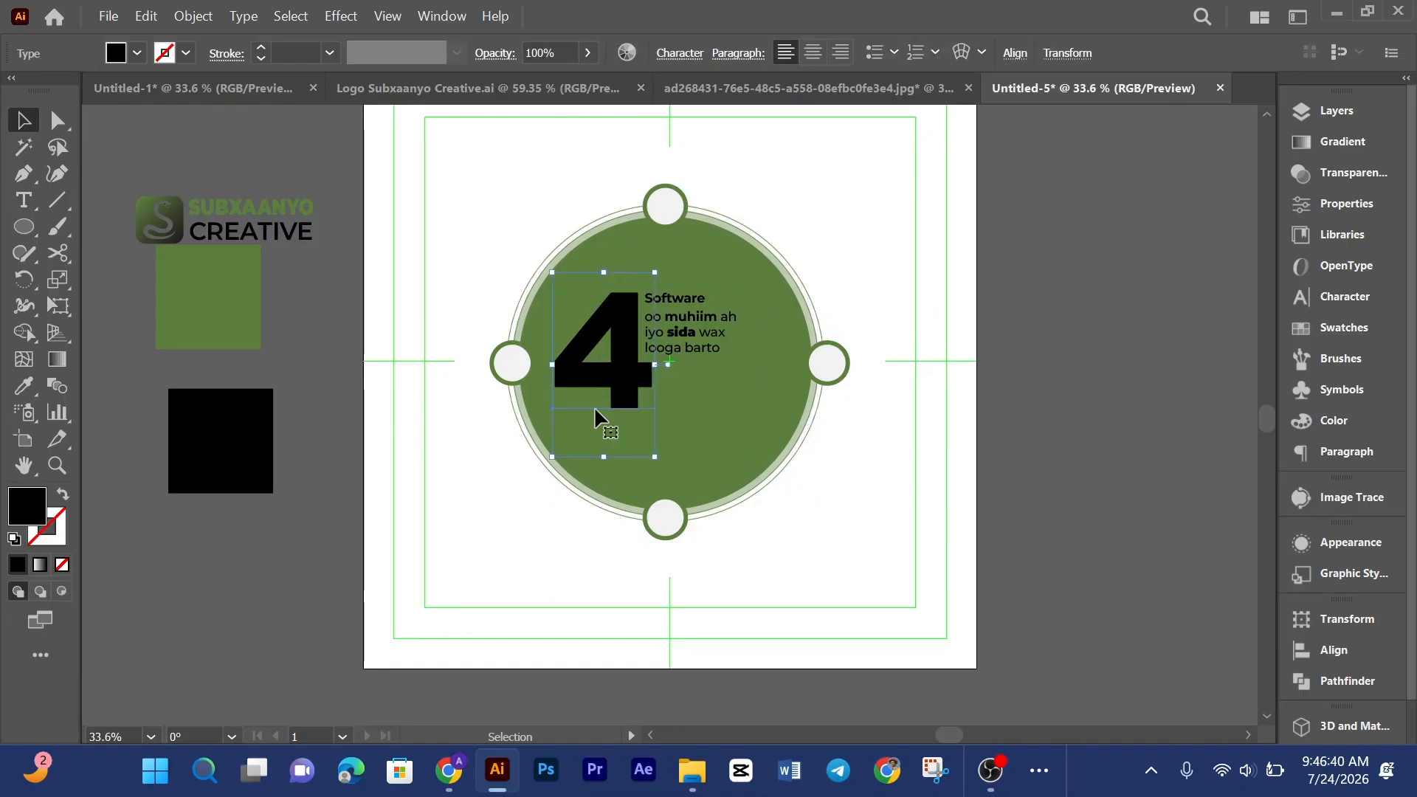
drag(610, 458, 628, 486)
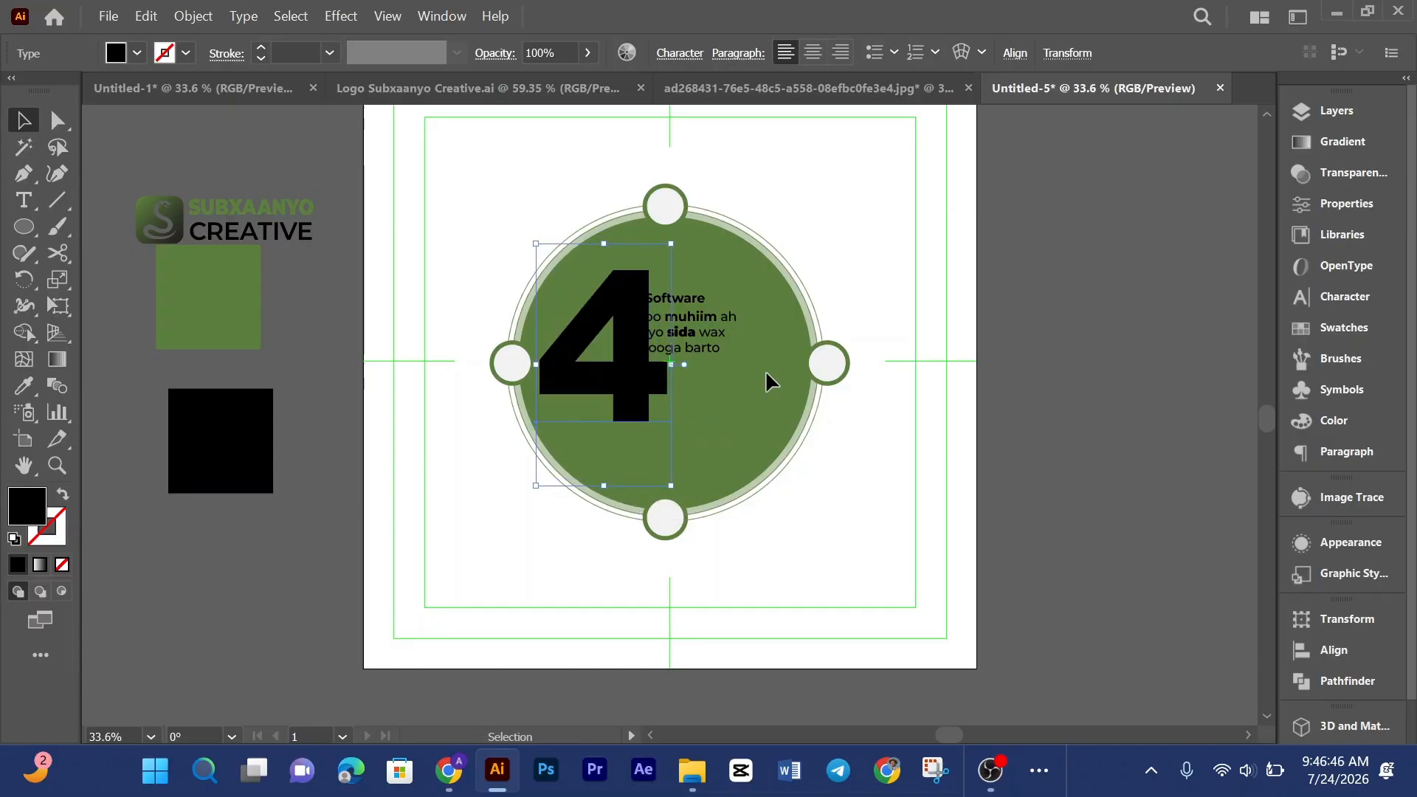
key(a)
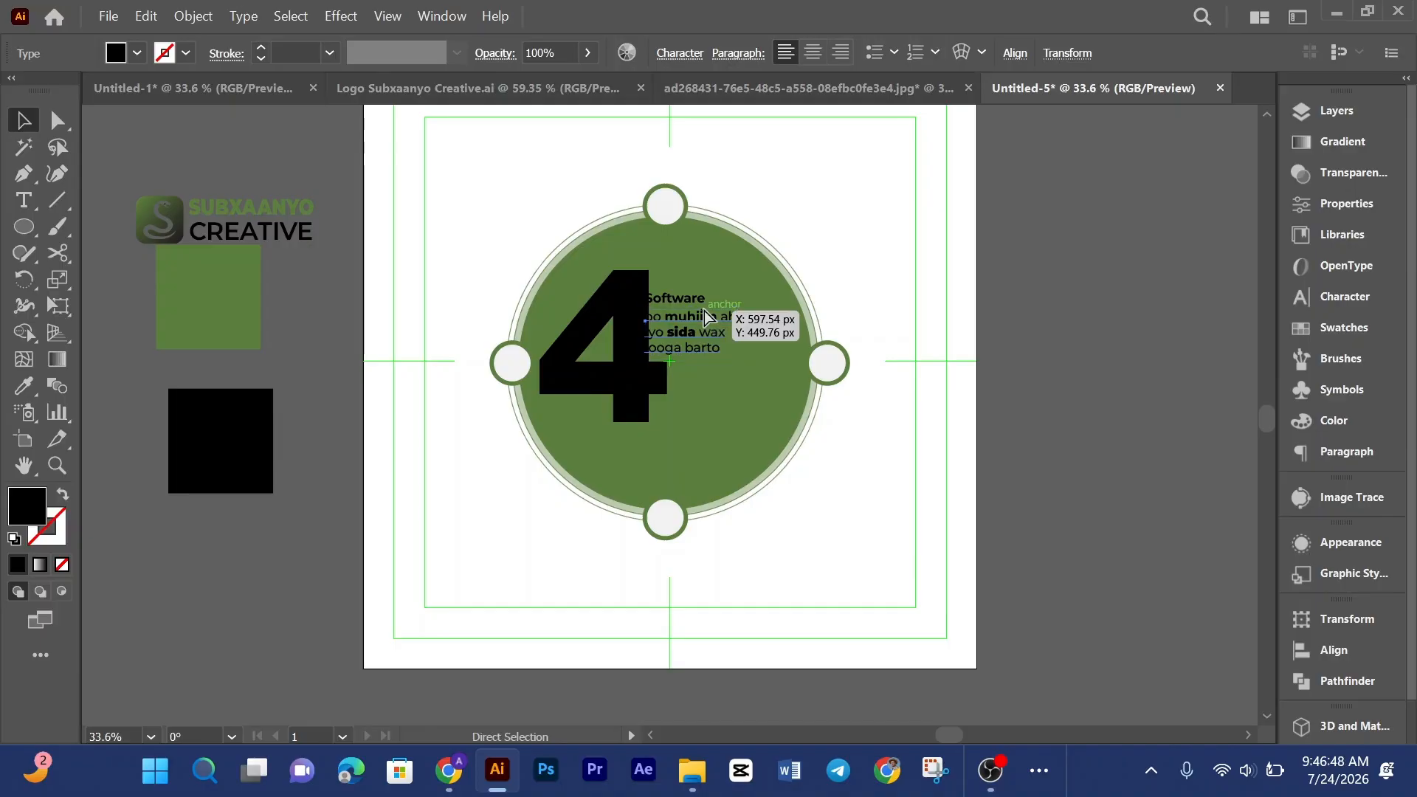
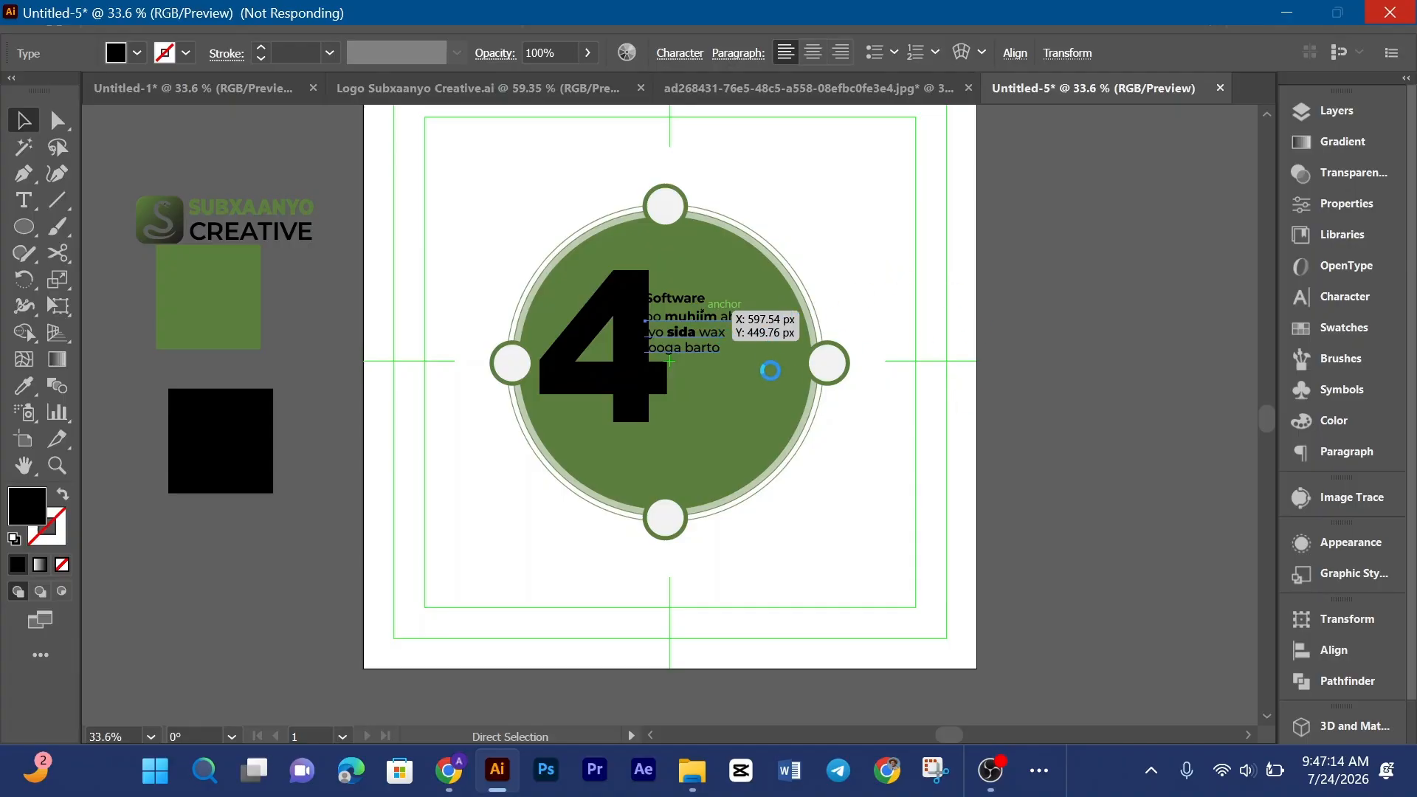
Step: Open a new browser tab and search Google for flaticon
click(448, 770)
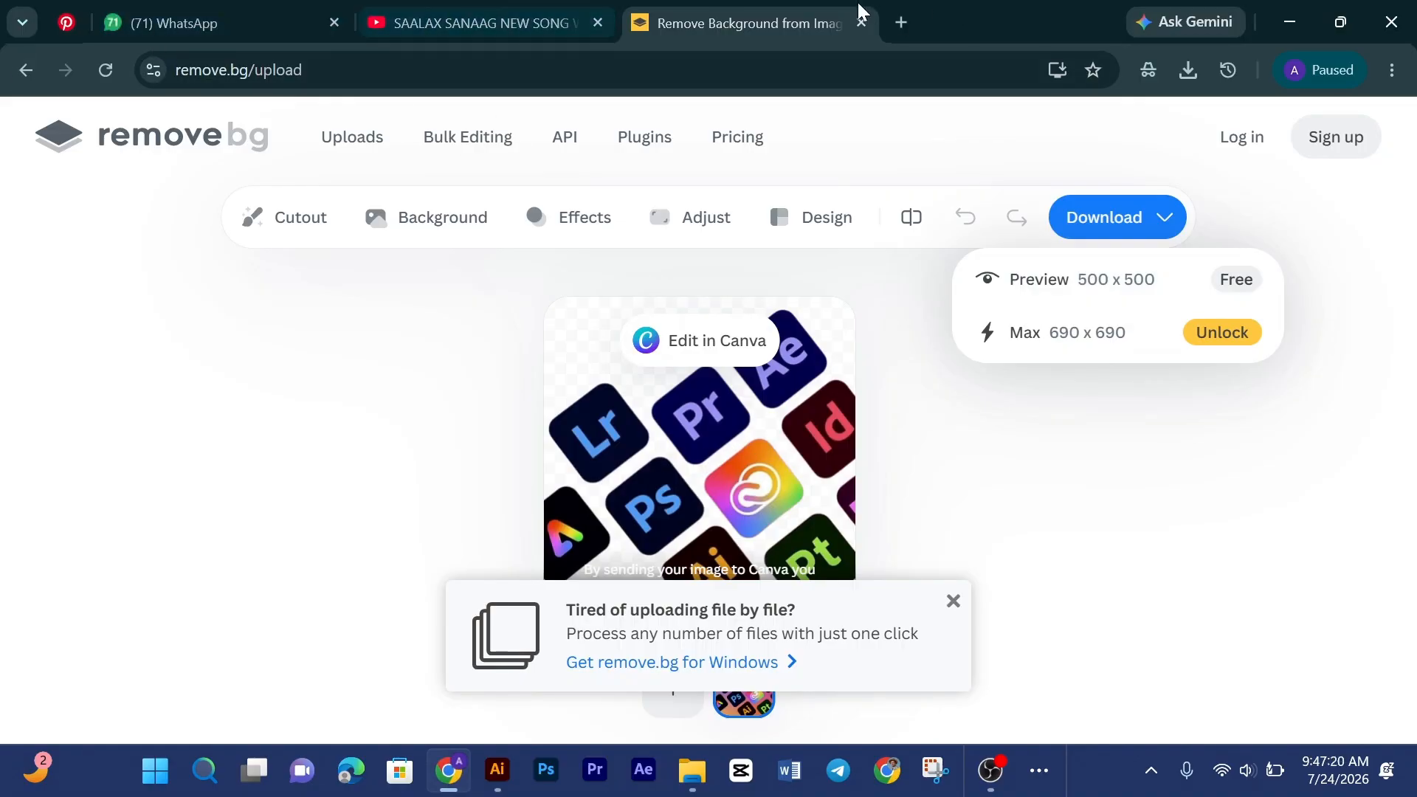
click(900, 25)
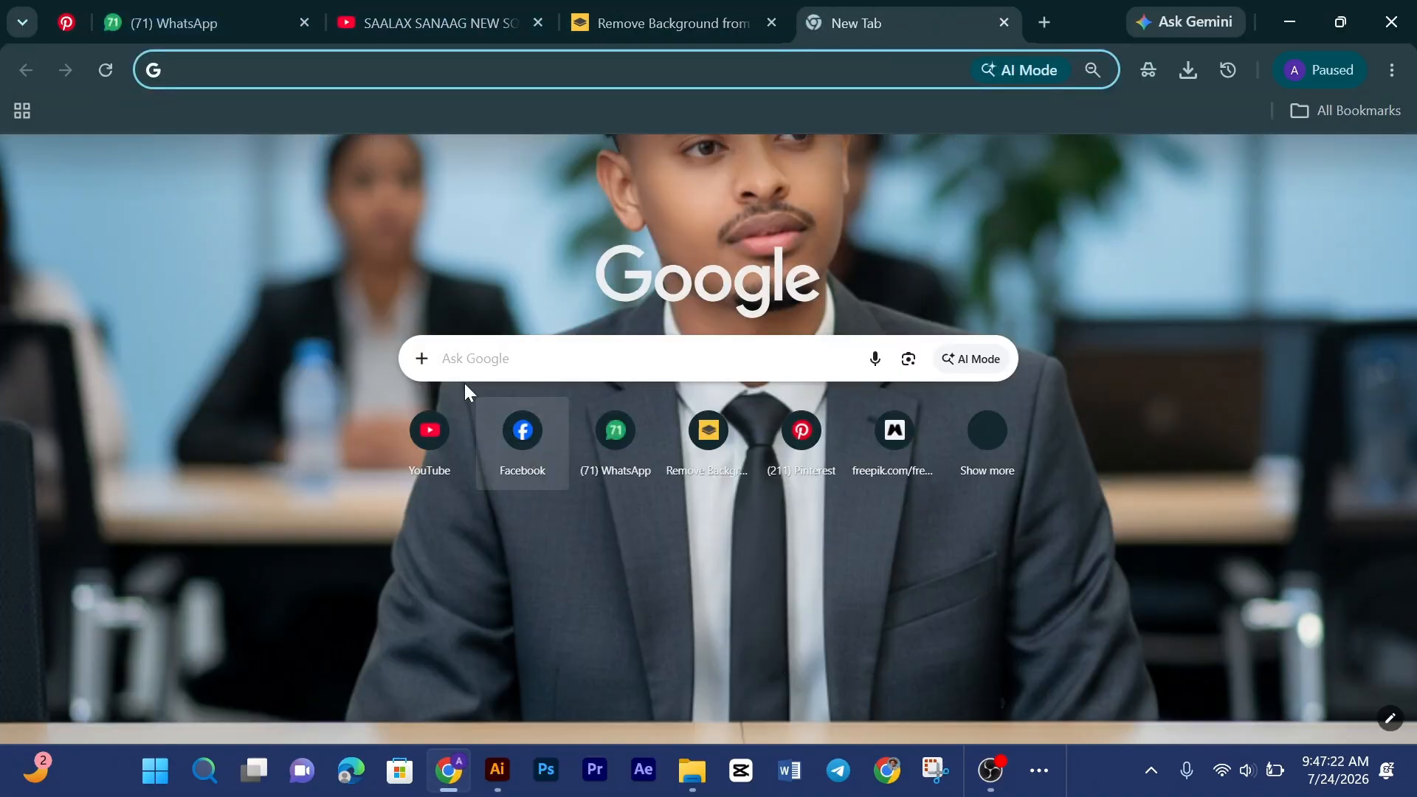
click(465, 360)
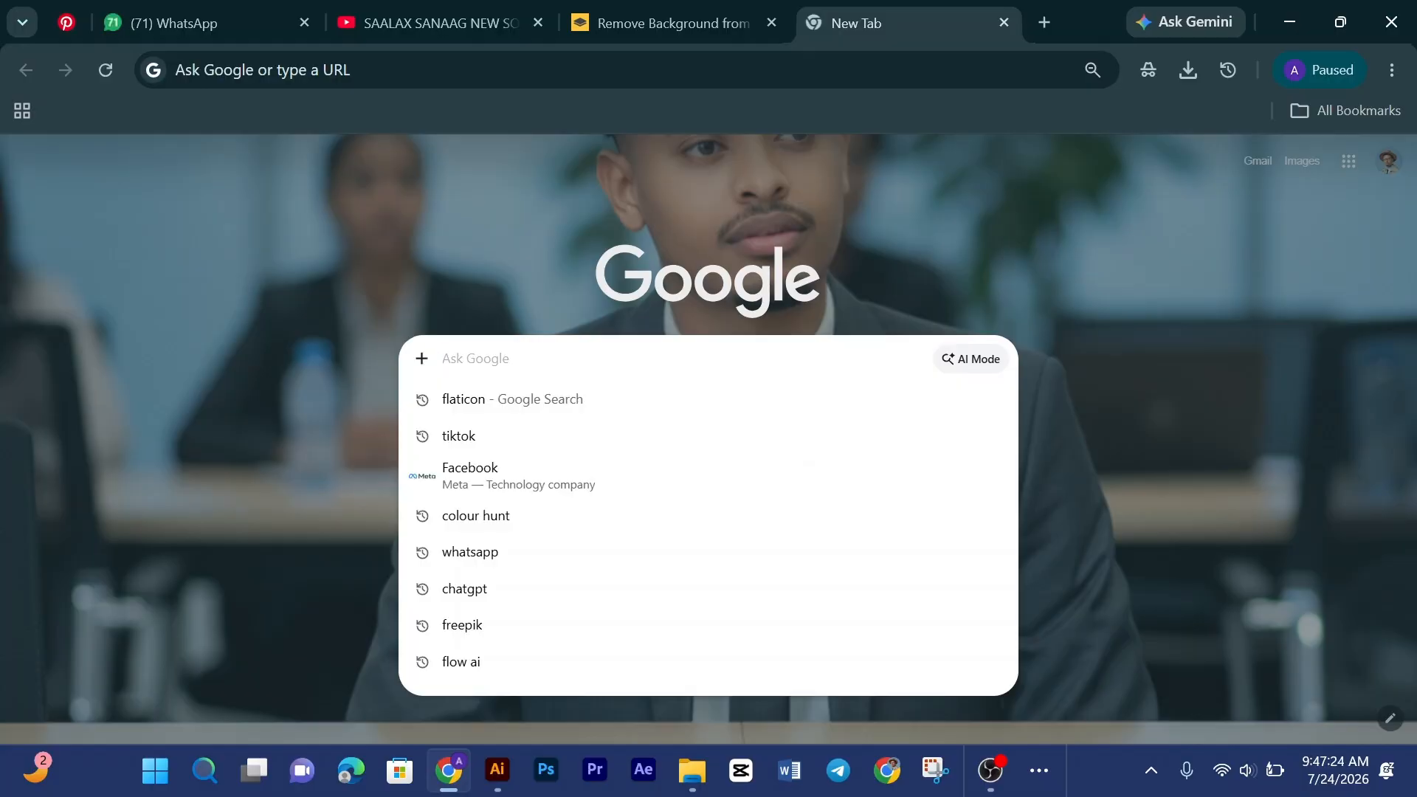
text(flaticon)
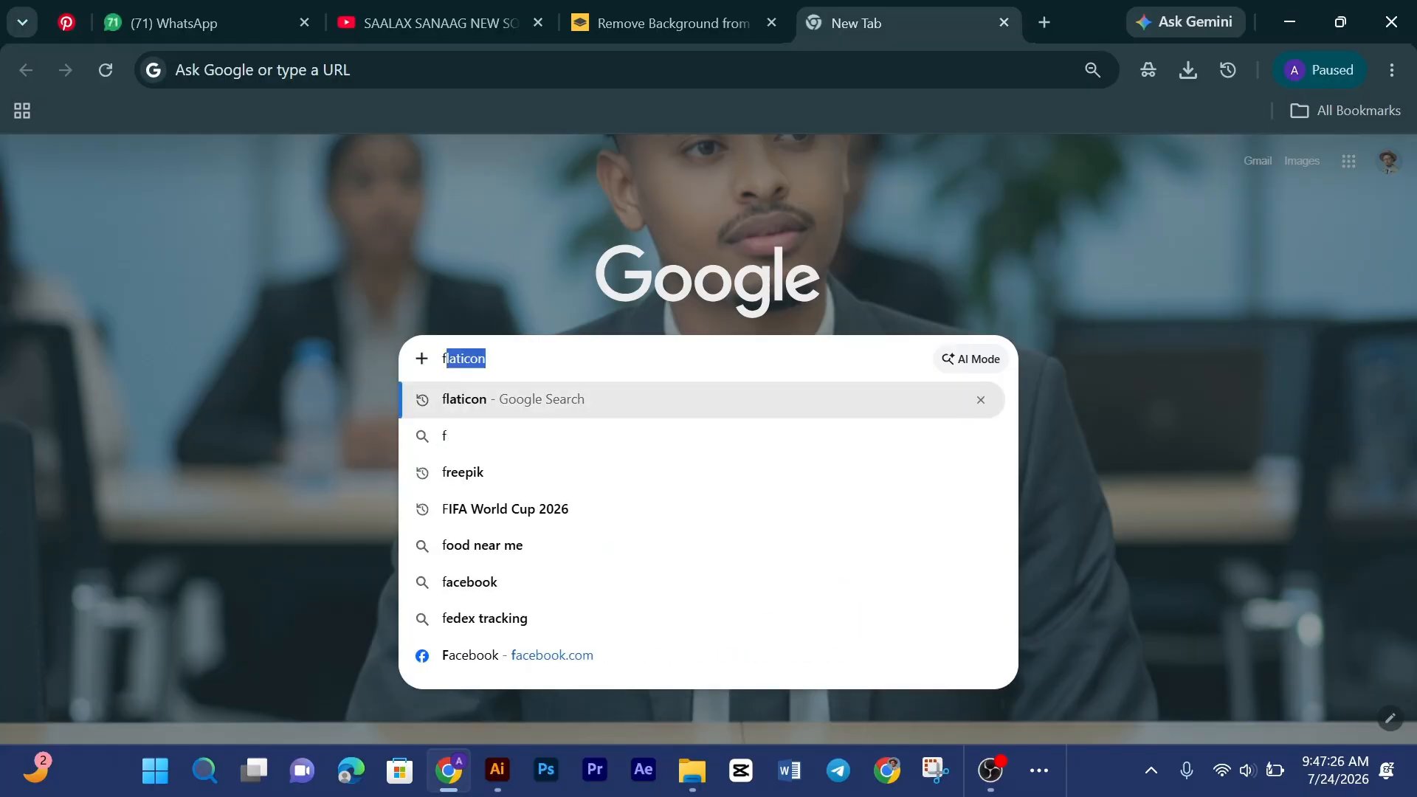
click(487, 407)
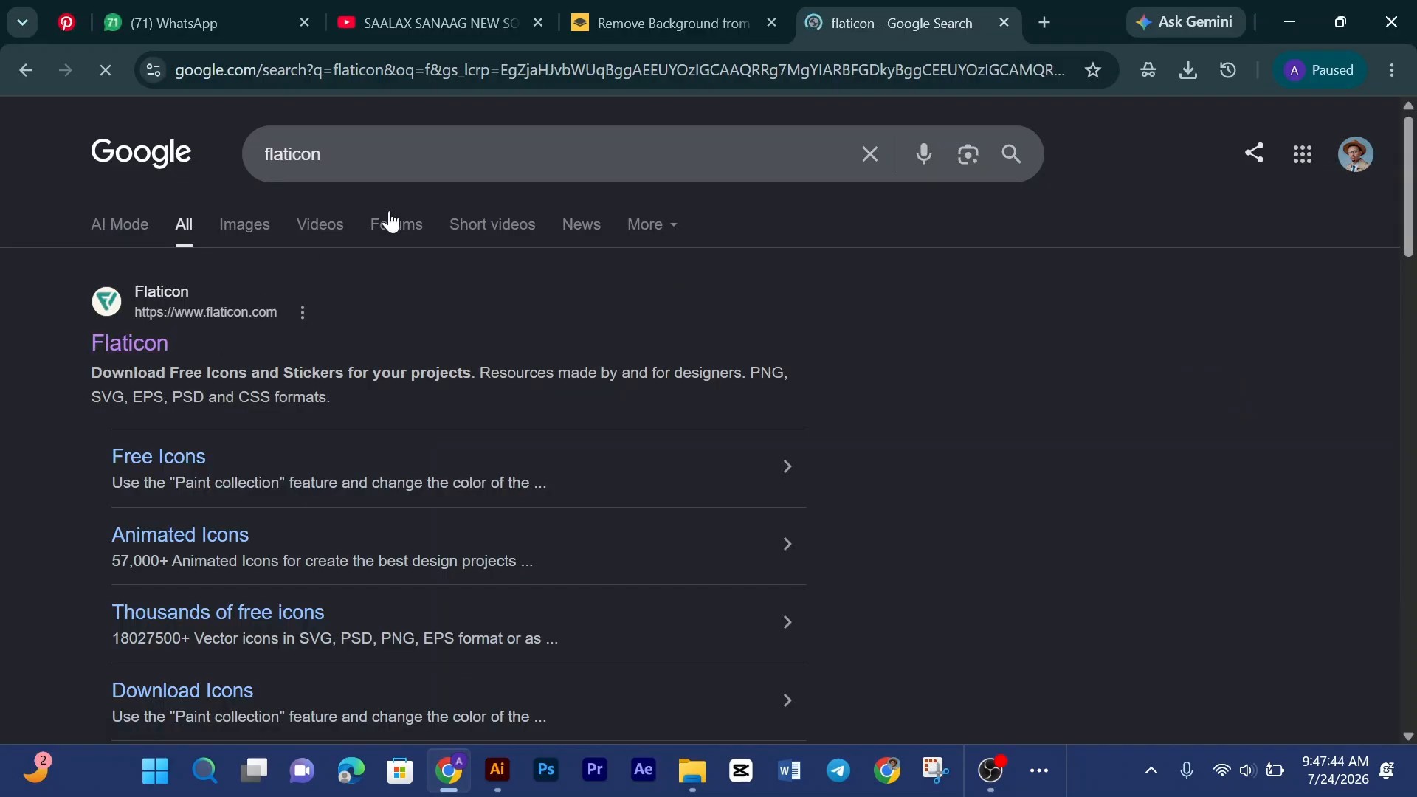
Step: Return to the logo document and enlarge the text block, moving it up beside the top of the 4
click(498, 772)
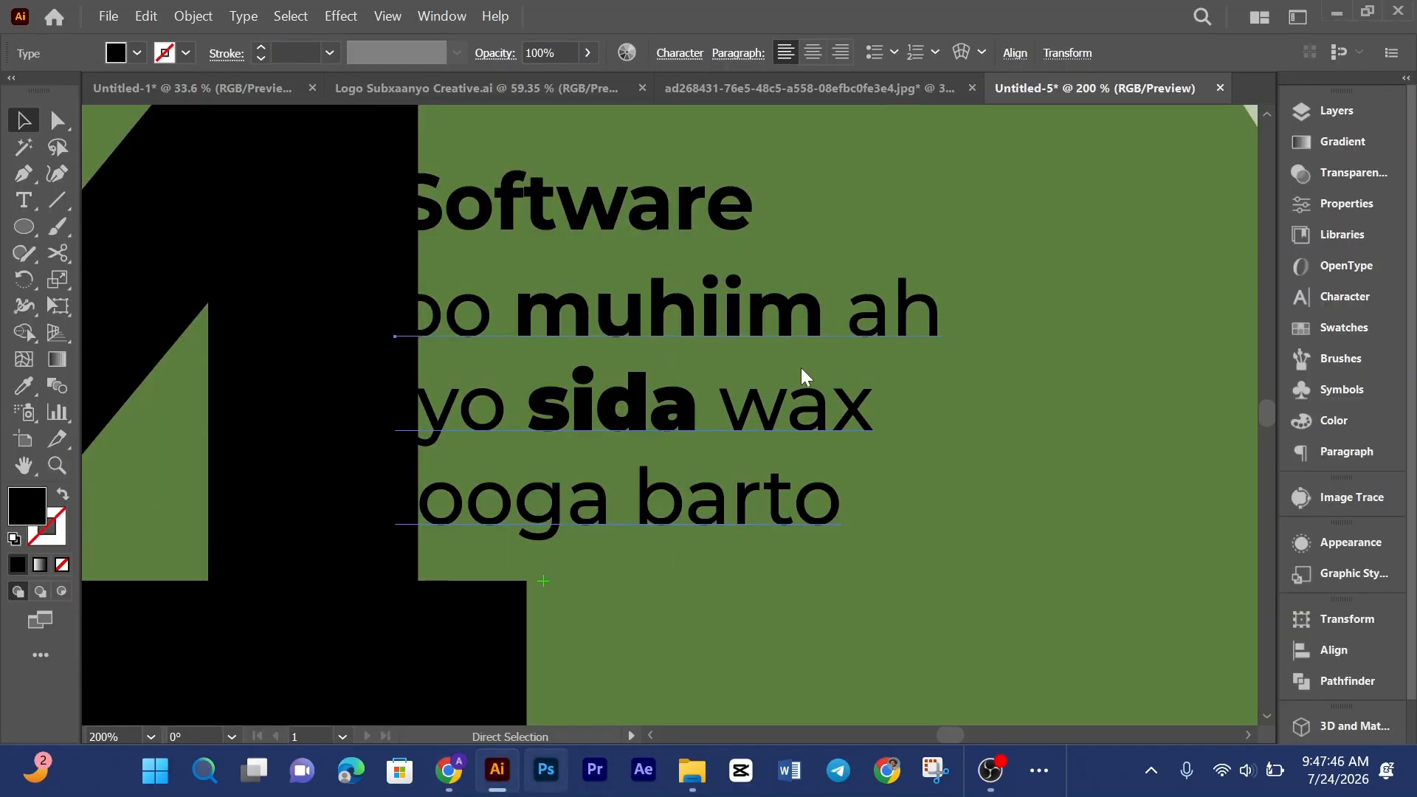
key(ctrl+0)
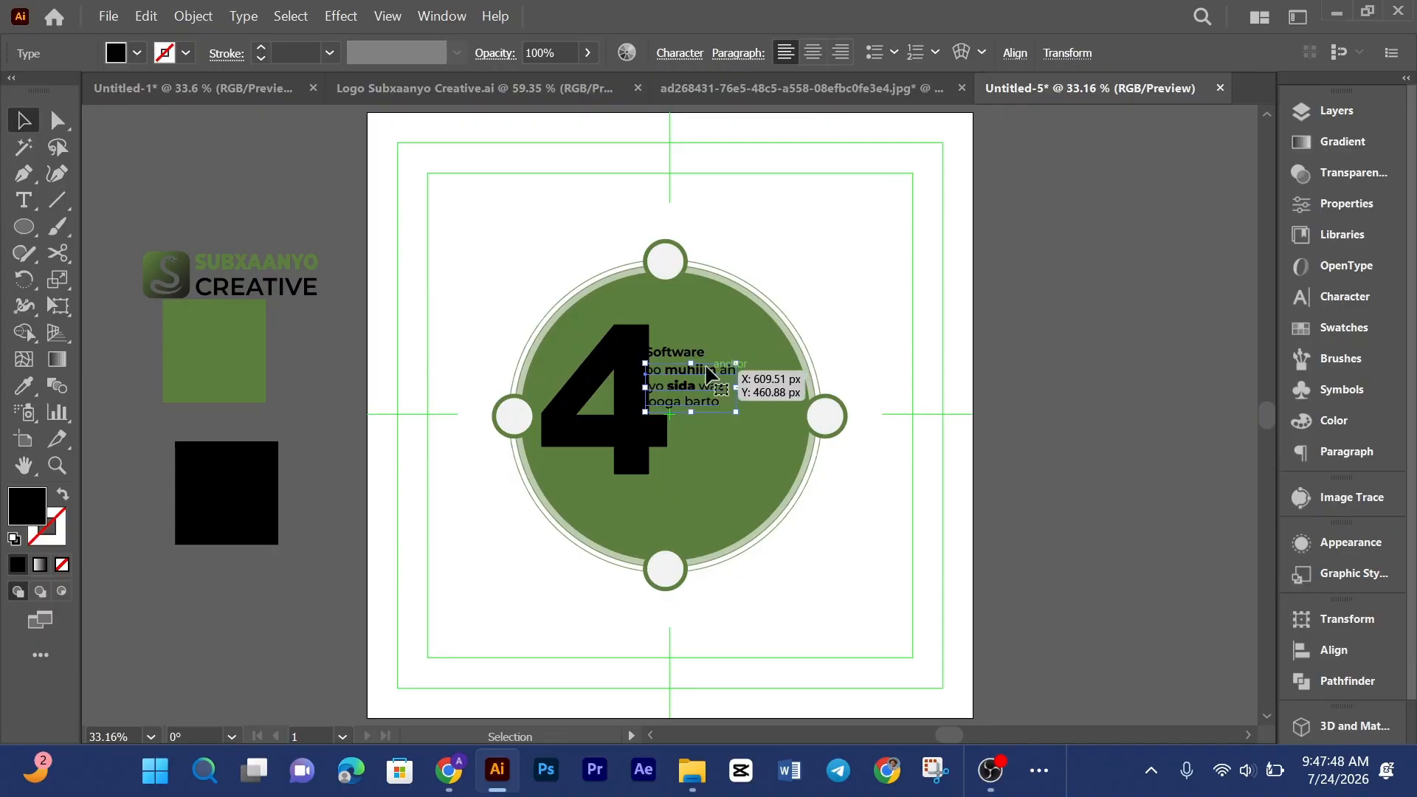
key(ctrl+plus)
key(ctrl+plus)
key(ctrl+plus)
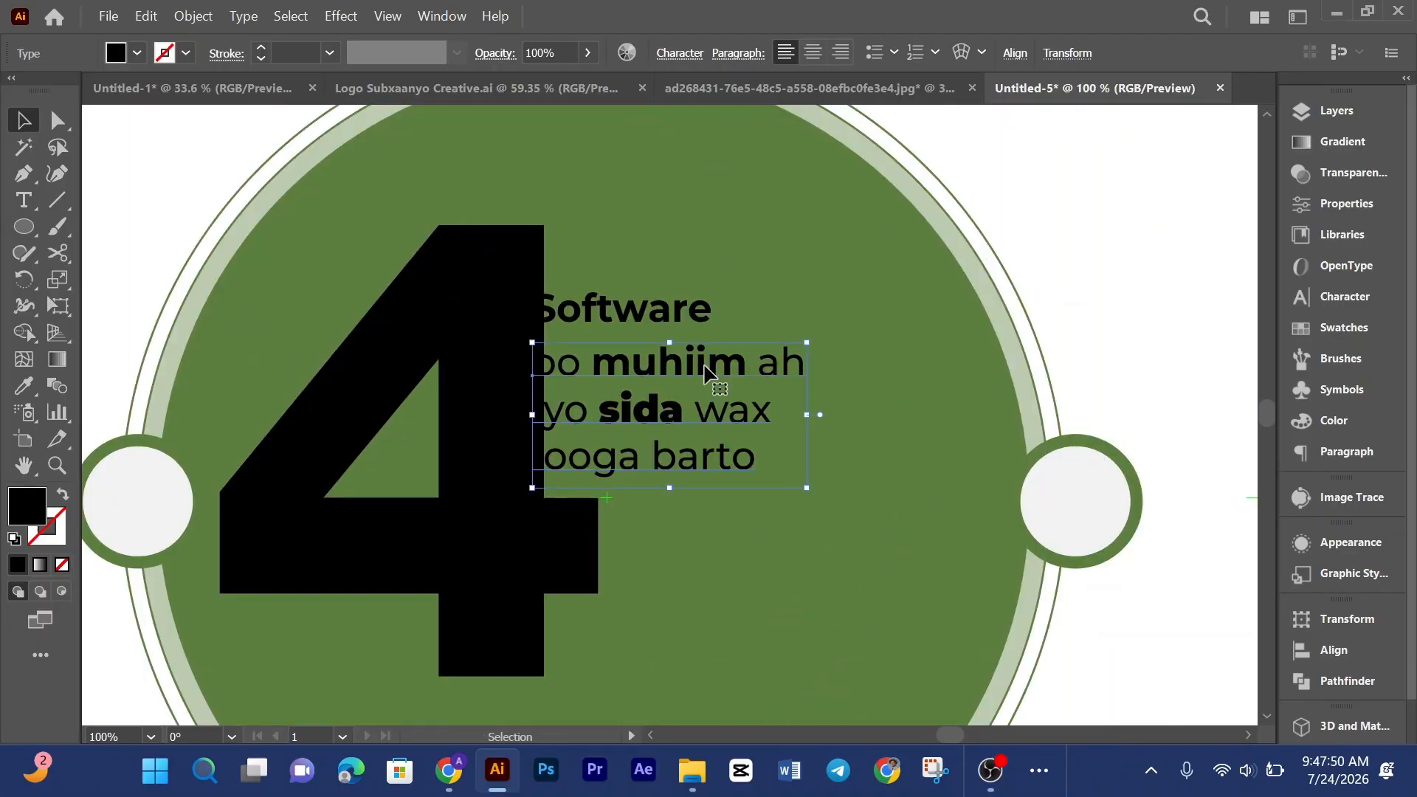
shift+click(686, 310)
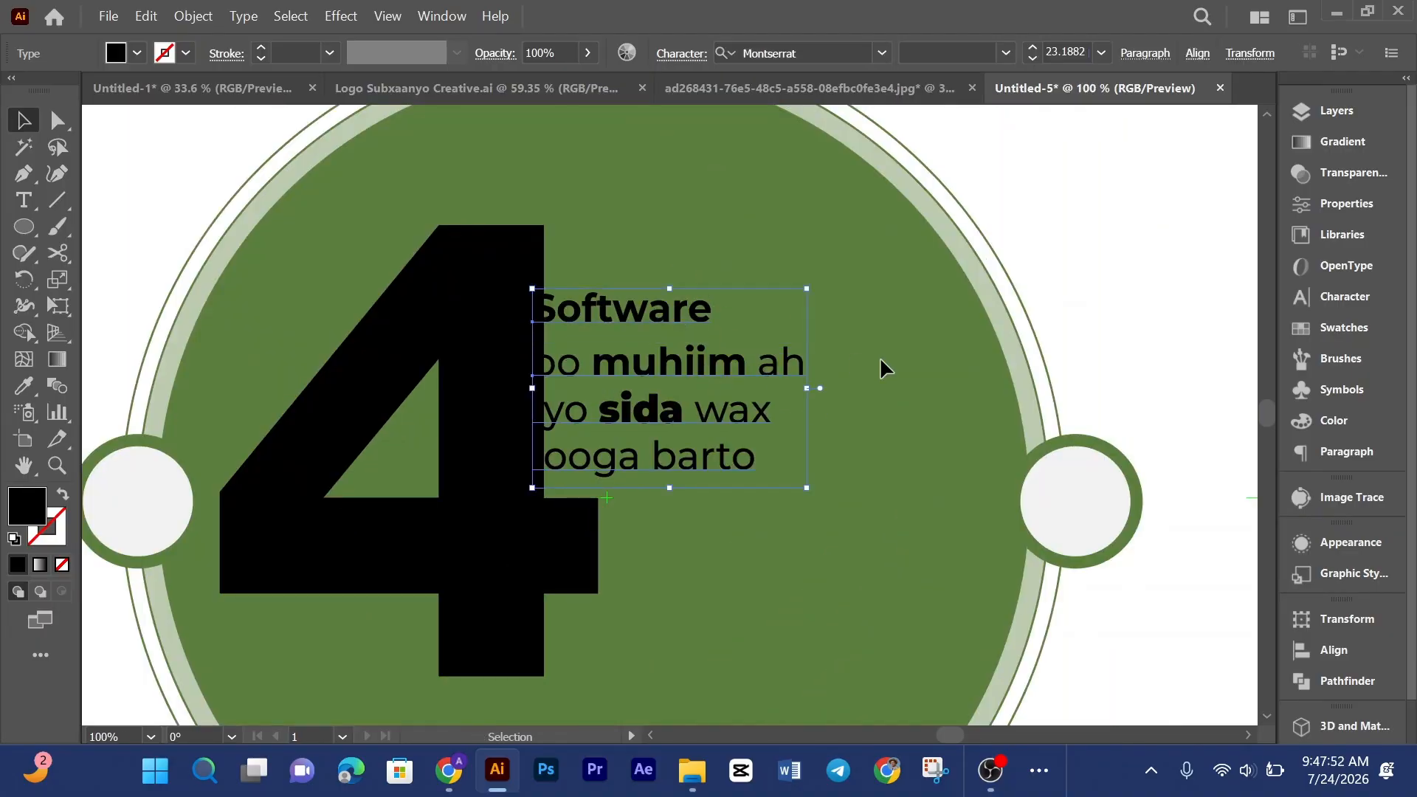
drag(740, 392, 772, 319)
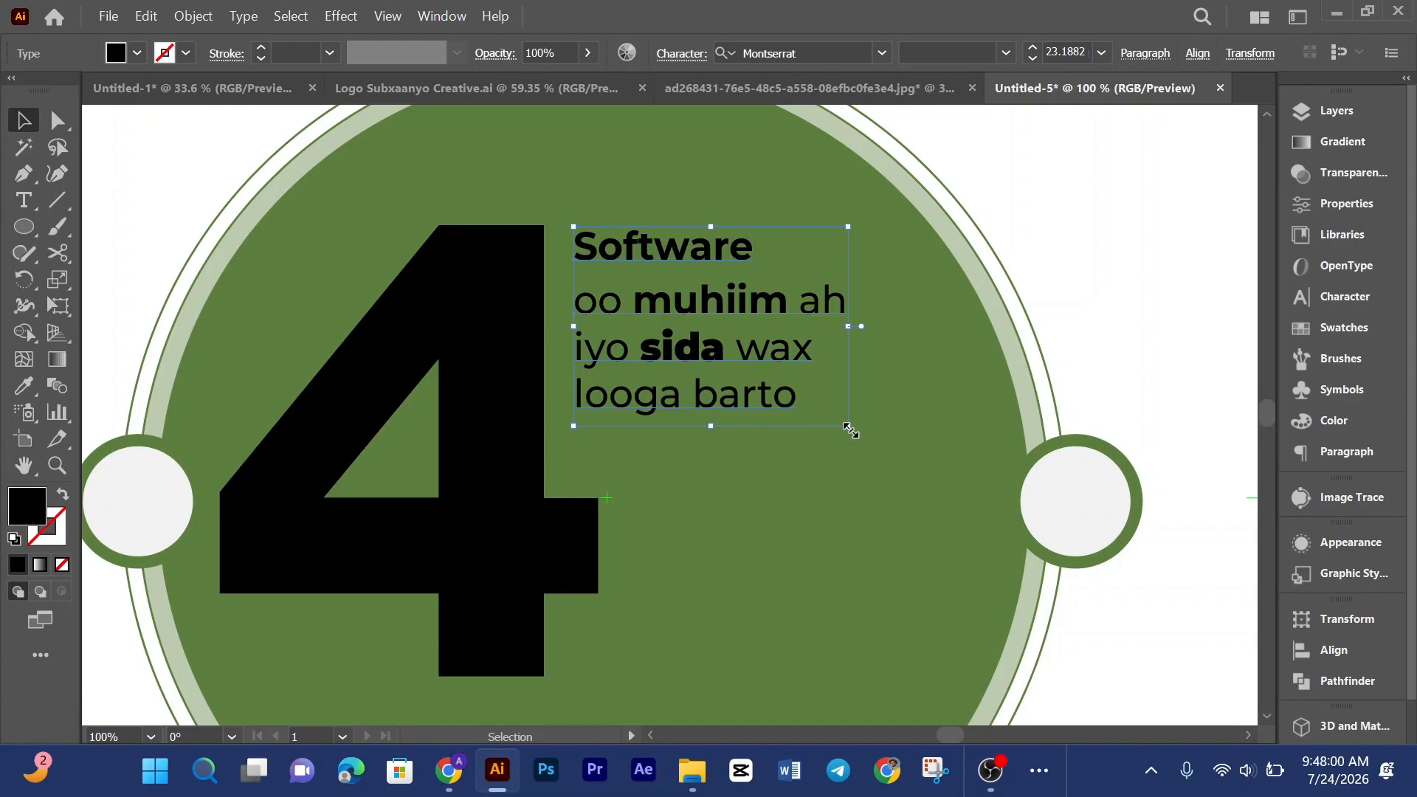
drag(851, 430, 886, 497)
mouse_move(712, 253)
mouse_down()
mouse_move(723, 265)
mouse_move(722, 248)
mouse_up()
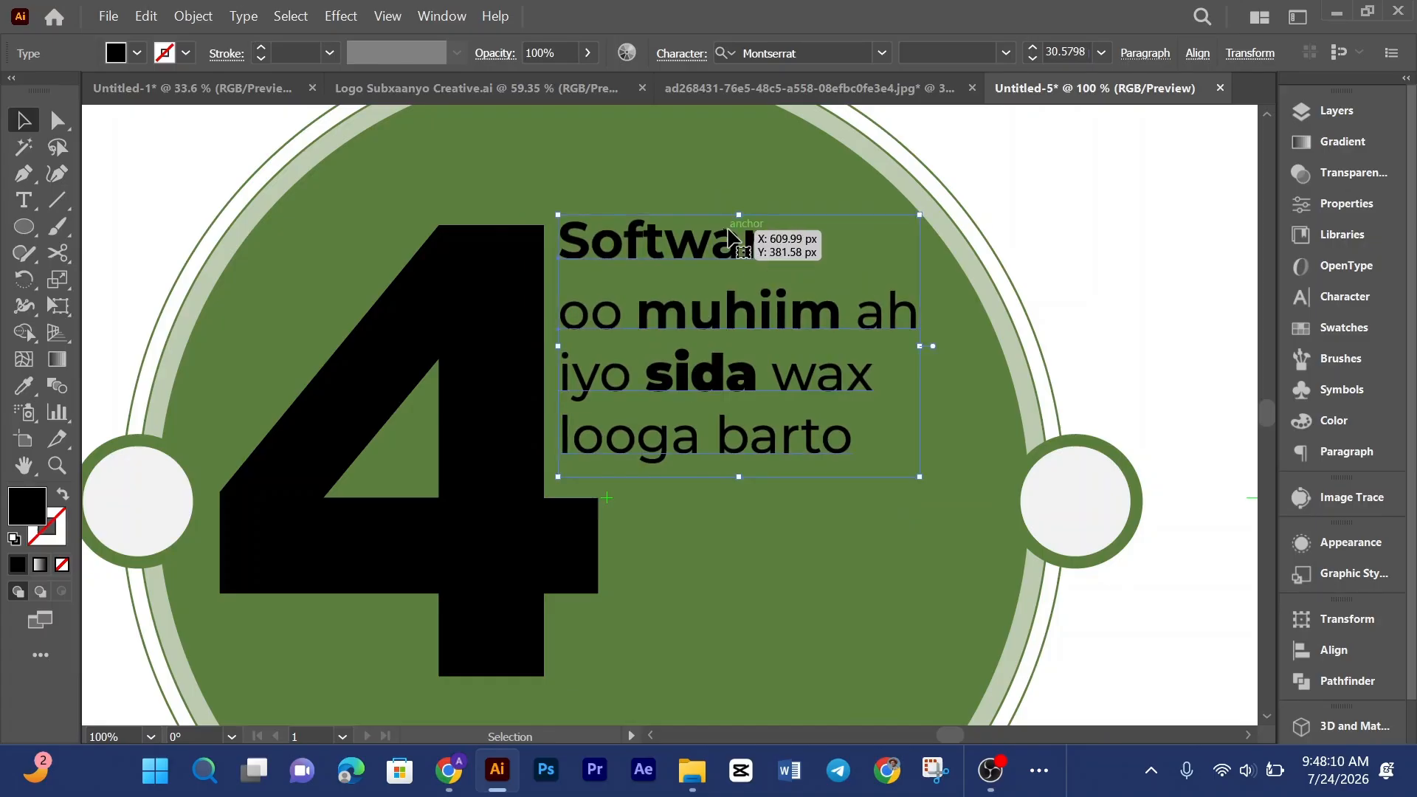
drag(750, 310, 748, 311)
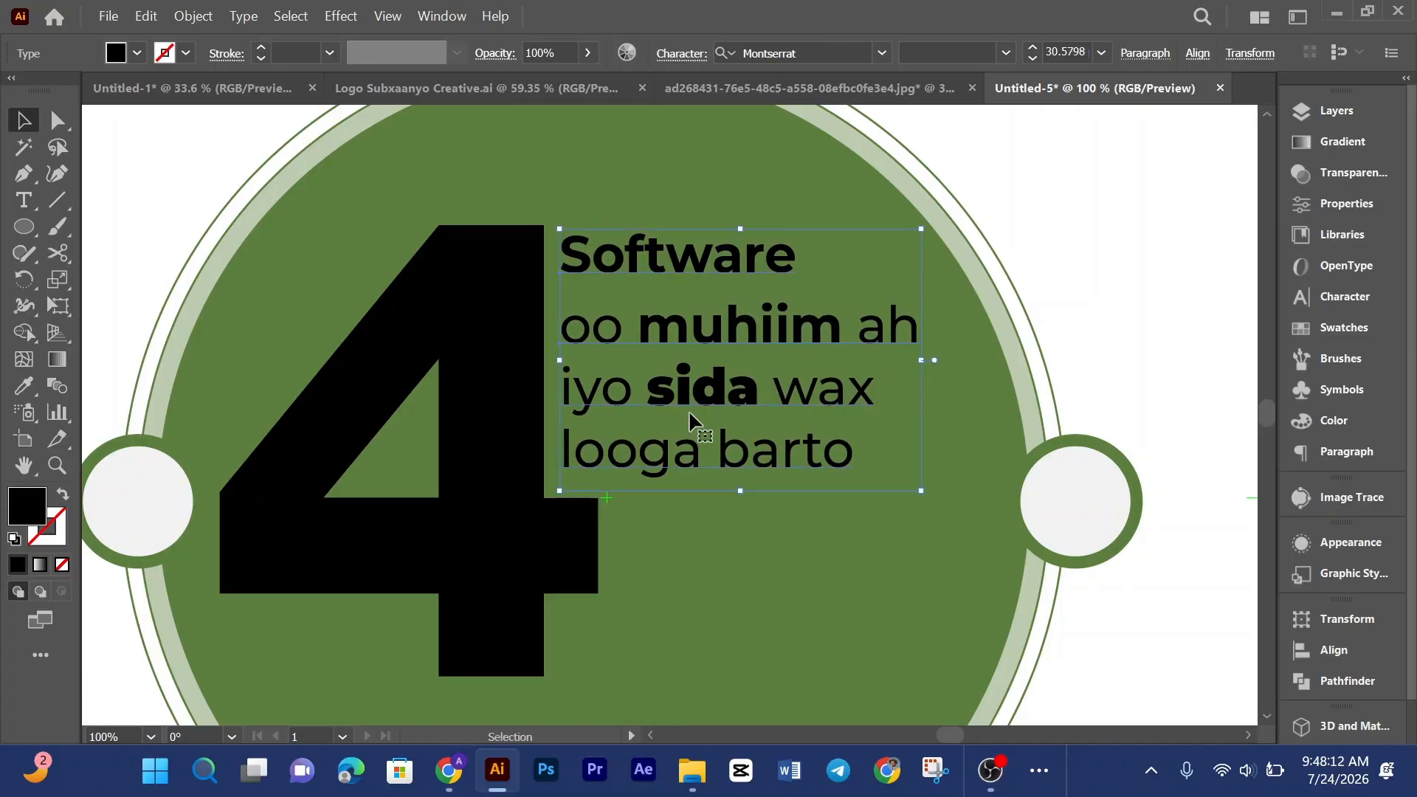
Step: Adjust the positions of the Software heading and the lines beneath it beside the 4
shift+click(739, 481)
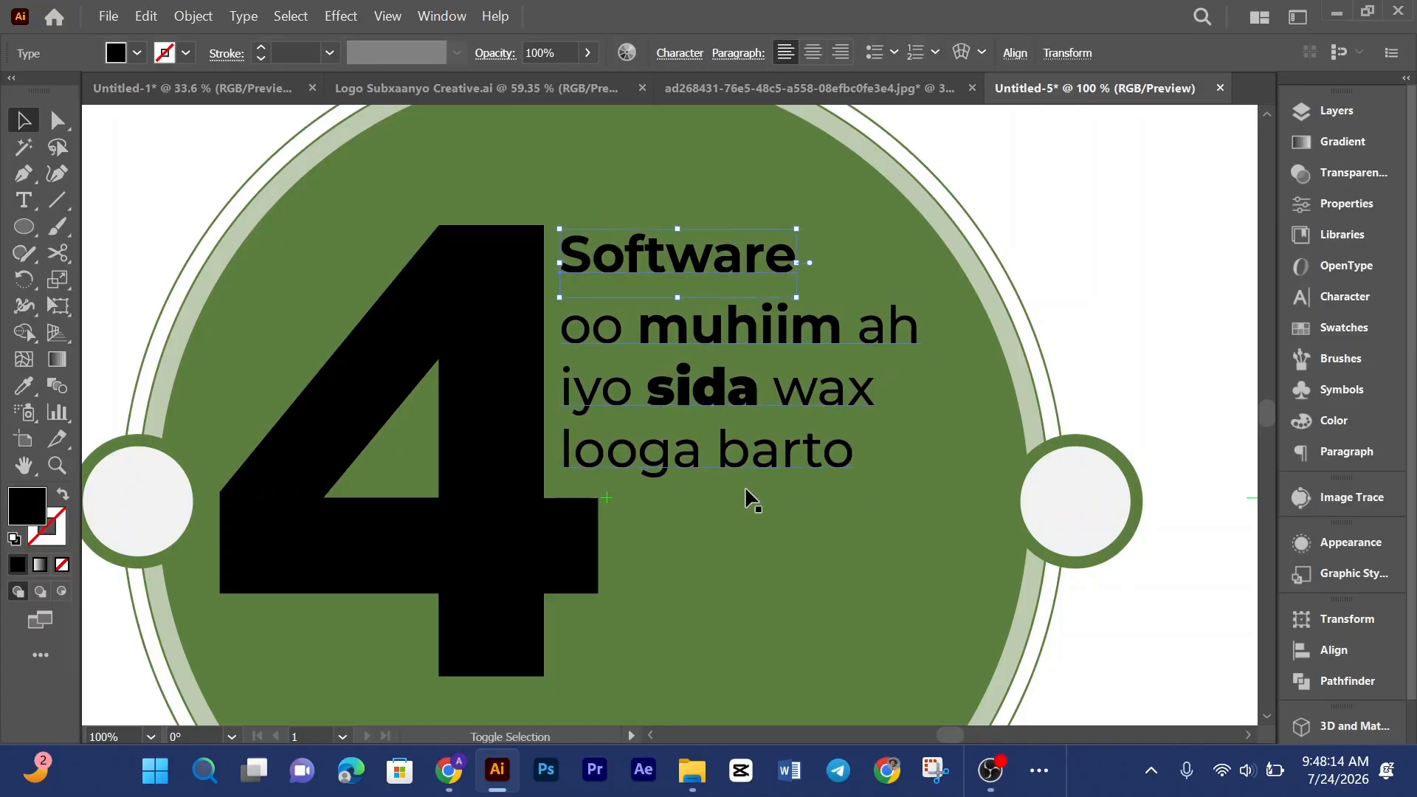
click(753, 522)
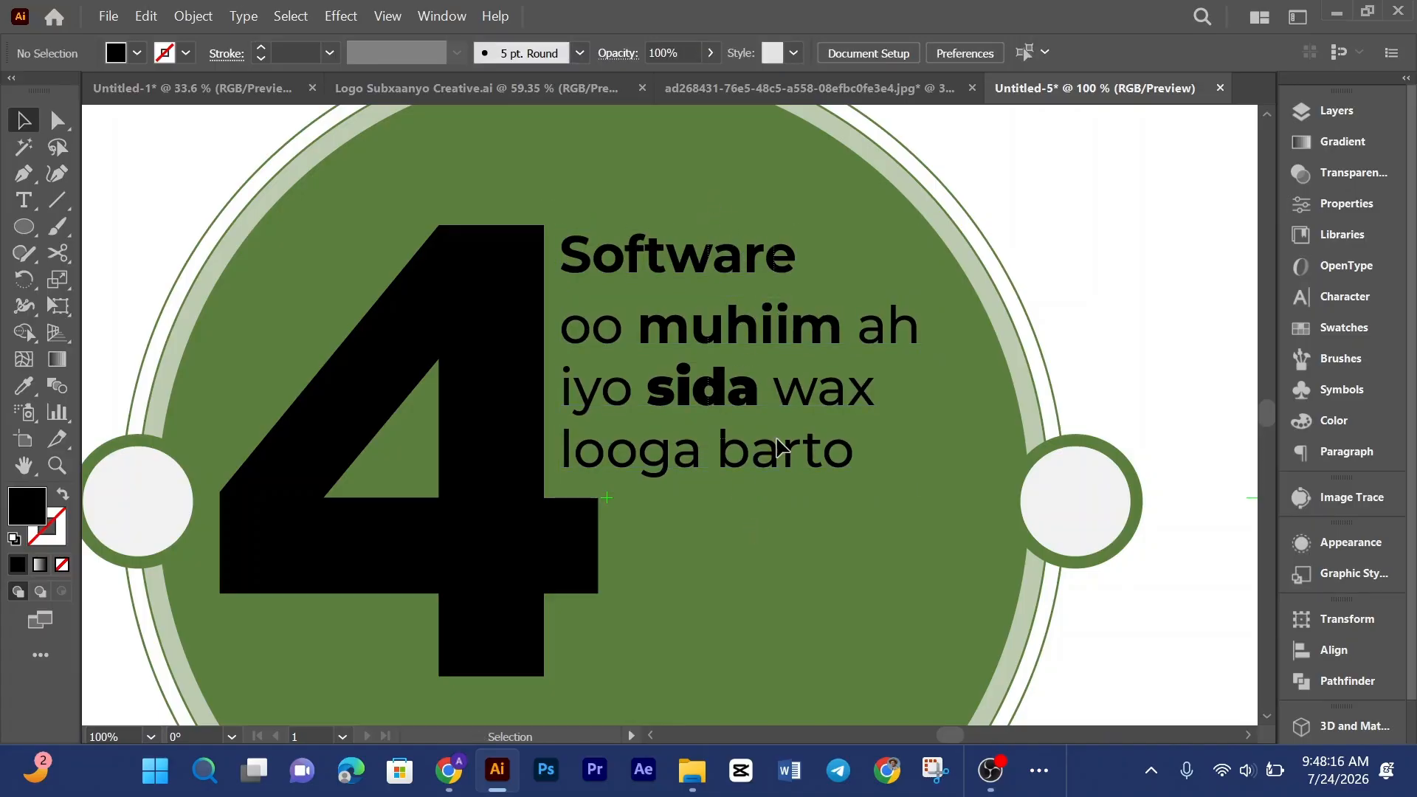
click(776, 444)
drag(741, 491, 741, 507)
drag(737, 266, 762, 275)
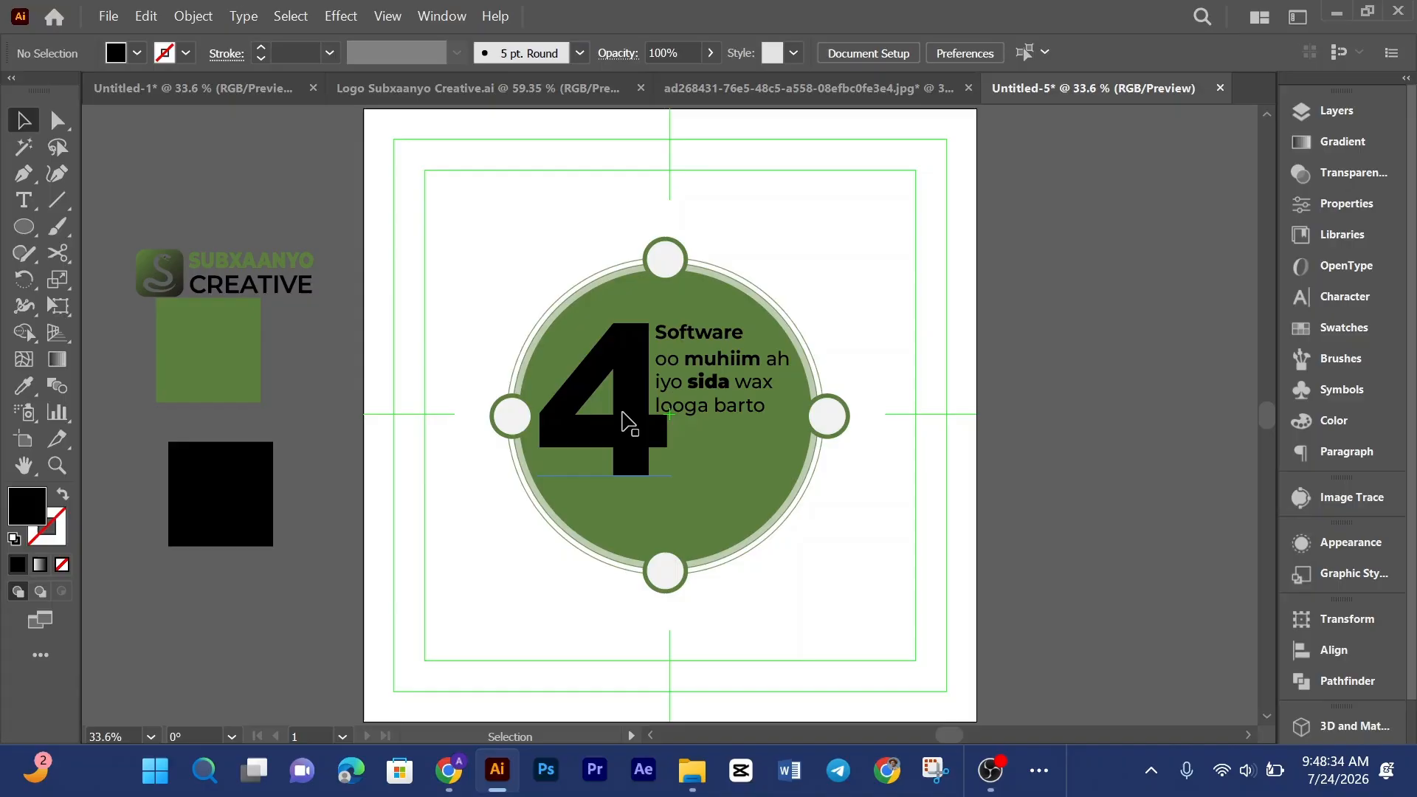
Step: Nudge the 4 slightly to the left, then deselect everything
click(622, 413)
key(Left)
key(Left)
key(Left)
key(Left)
key(Left)
key(Left)
key(Left)
key(Left)
key(Left)
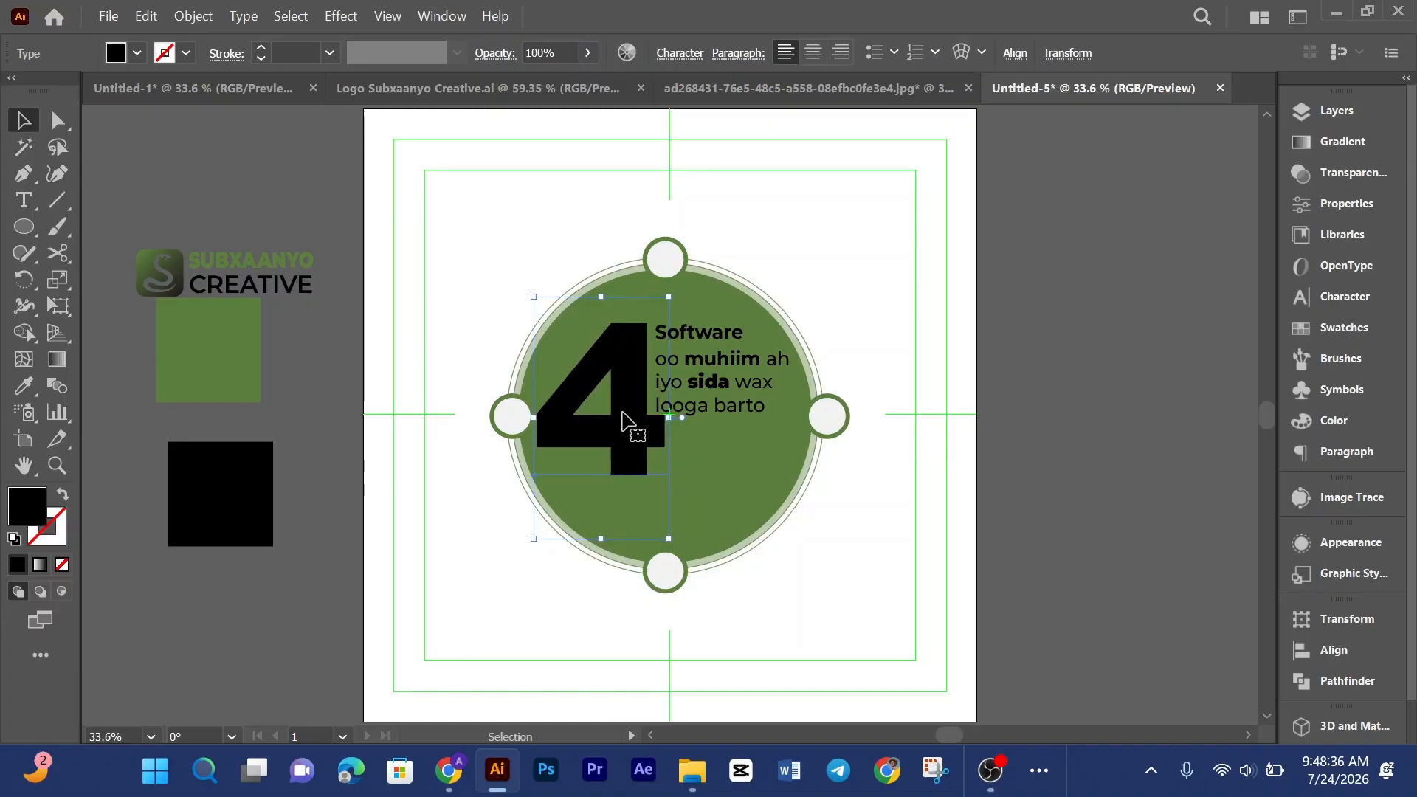
key(ctrl+shift+a)
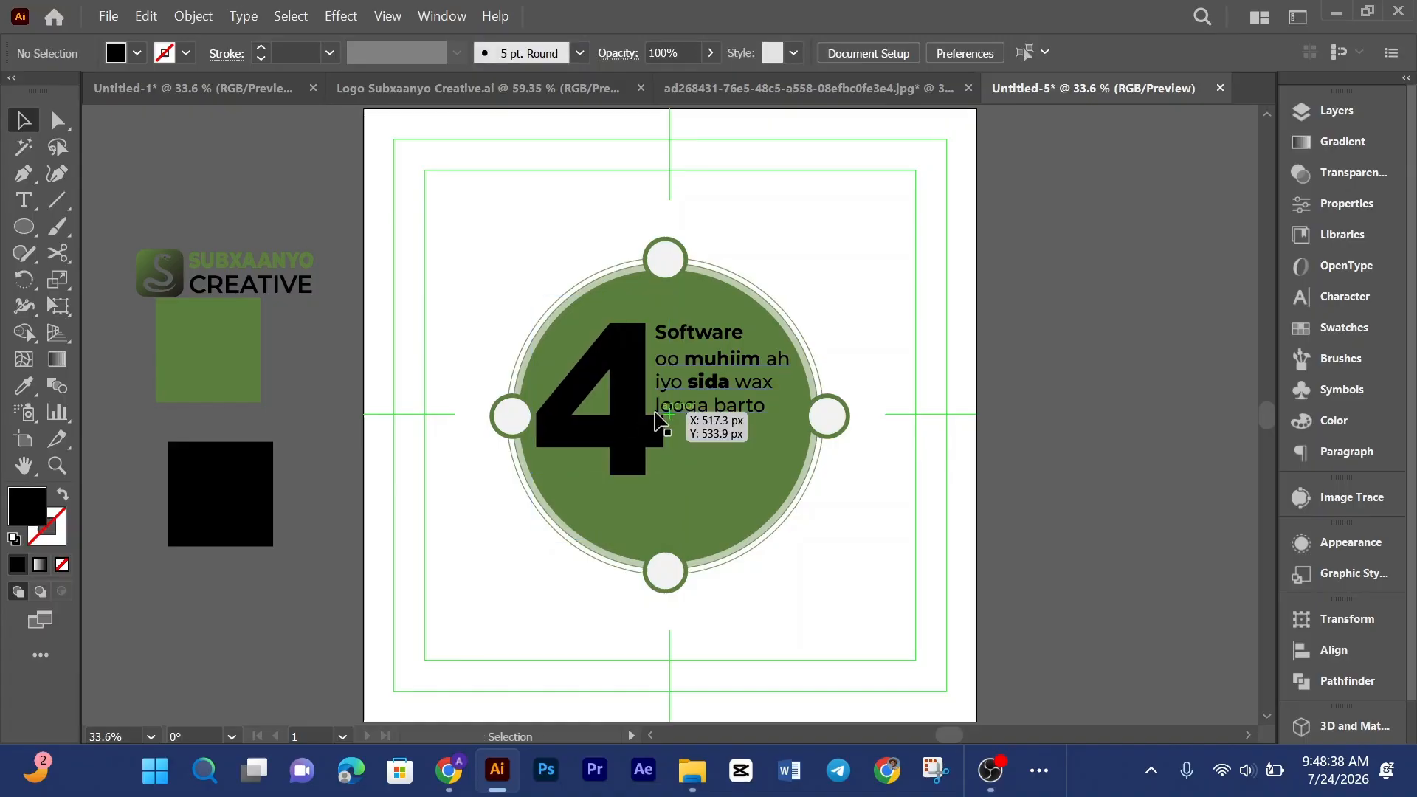
Step: Scale the text block slightly smaller and shift it a little left toward the 4
click(753, 420)
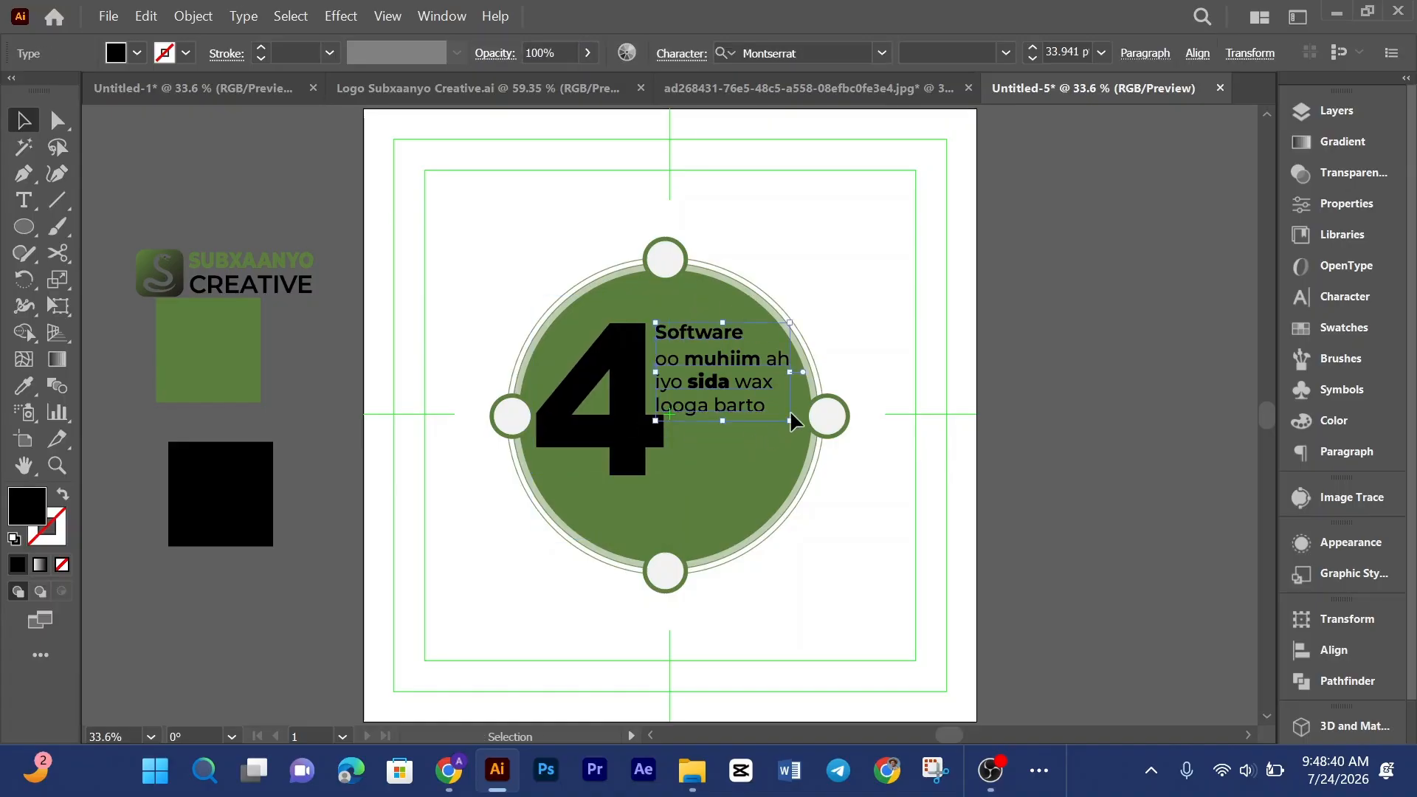
drag(791, 426, 782, 426)
scroll(752, 369, up, 3)
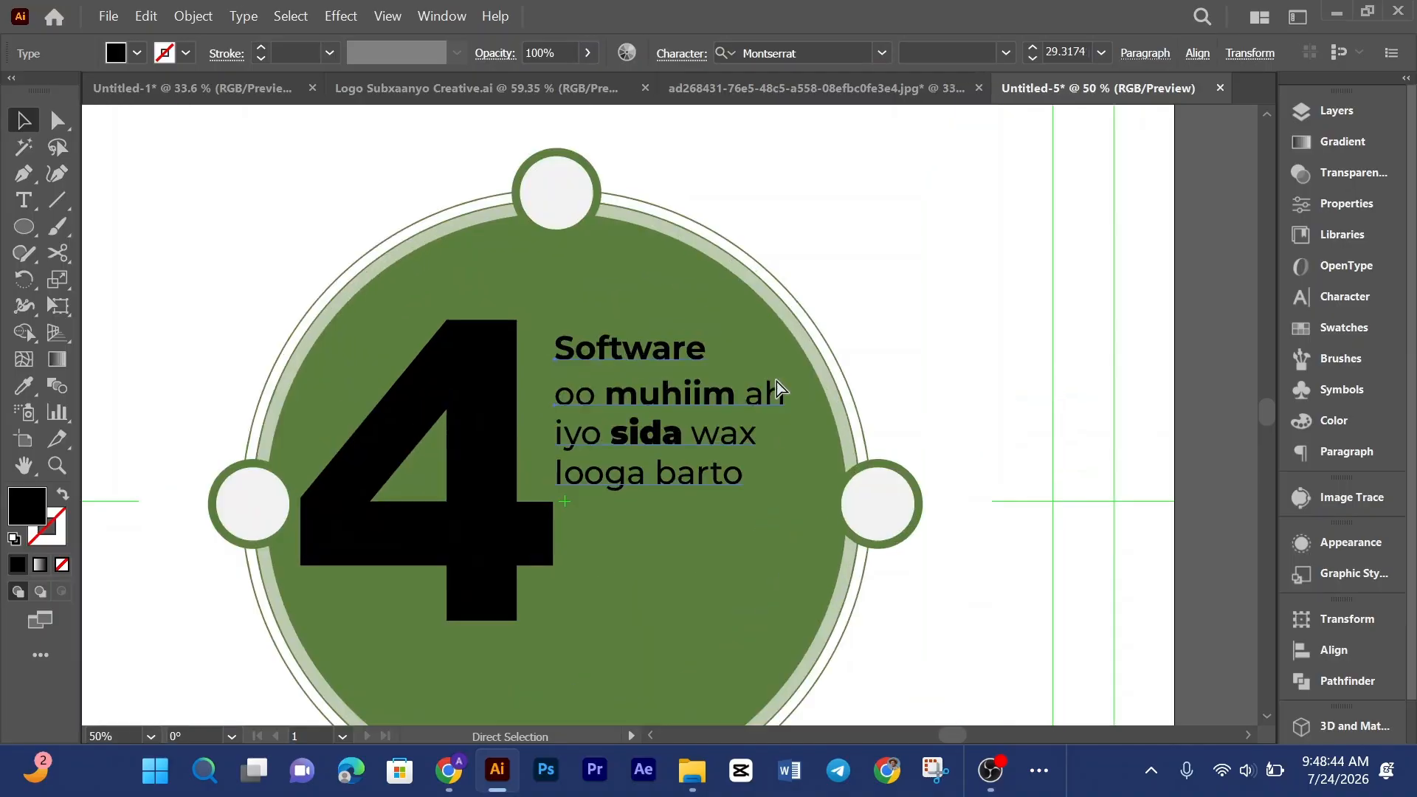
drag(605, 330, 564, 313)
Step: Compare the layout with the reference image in its own tab
click(594, 240)
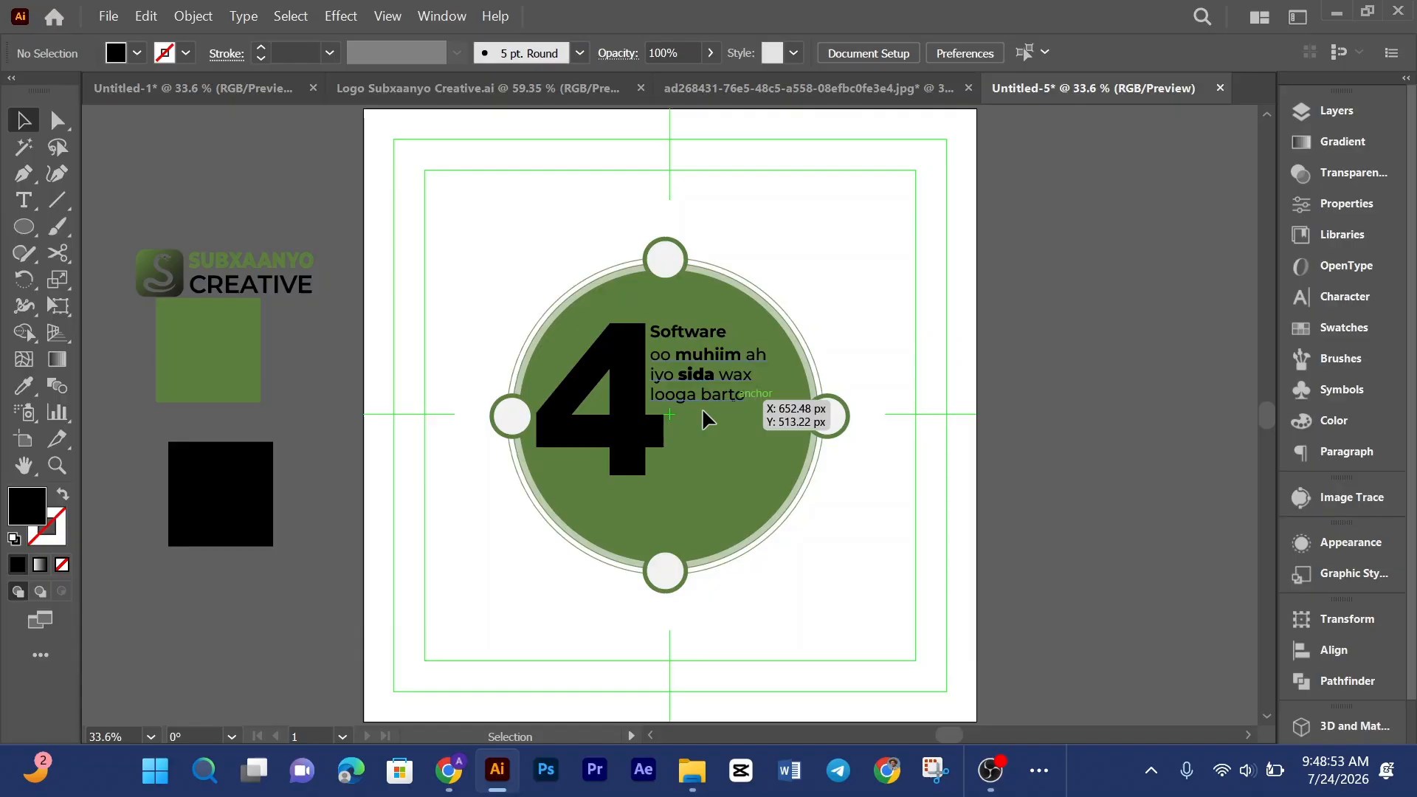
drag(721, 411, 721, 411)
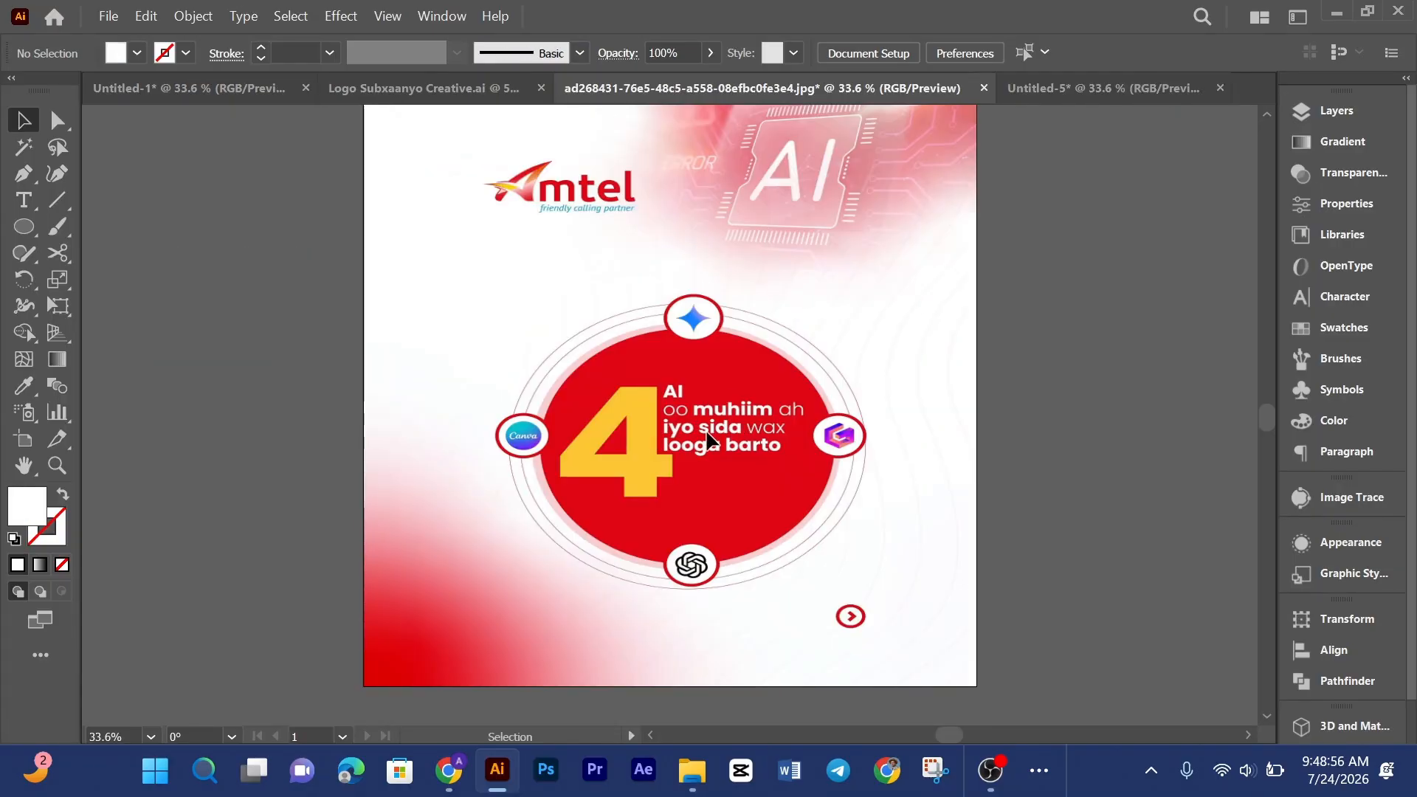
click(1047, 90)
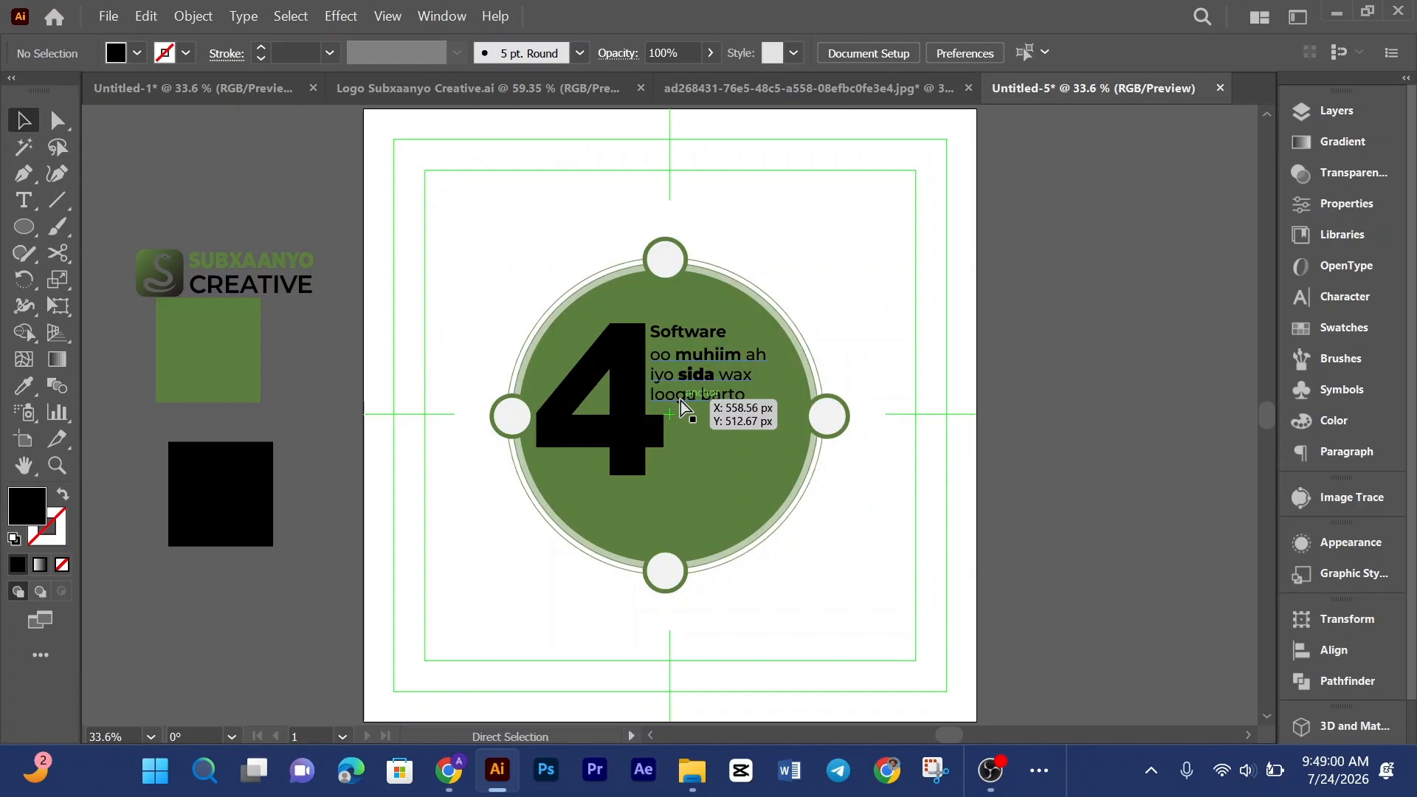
Step: Make the word looga bold by sampling the style of sida with the Eyedropper
key(ctrl+plus)
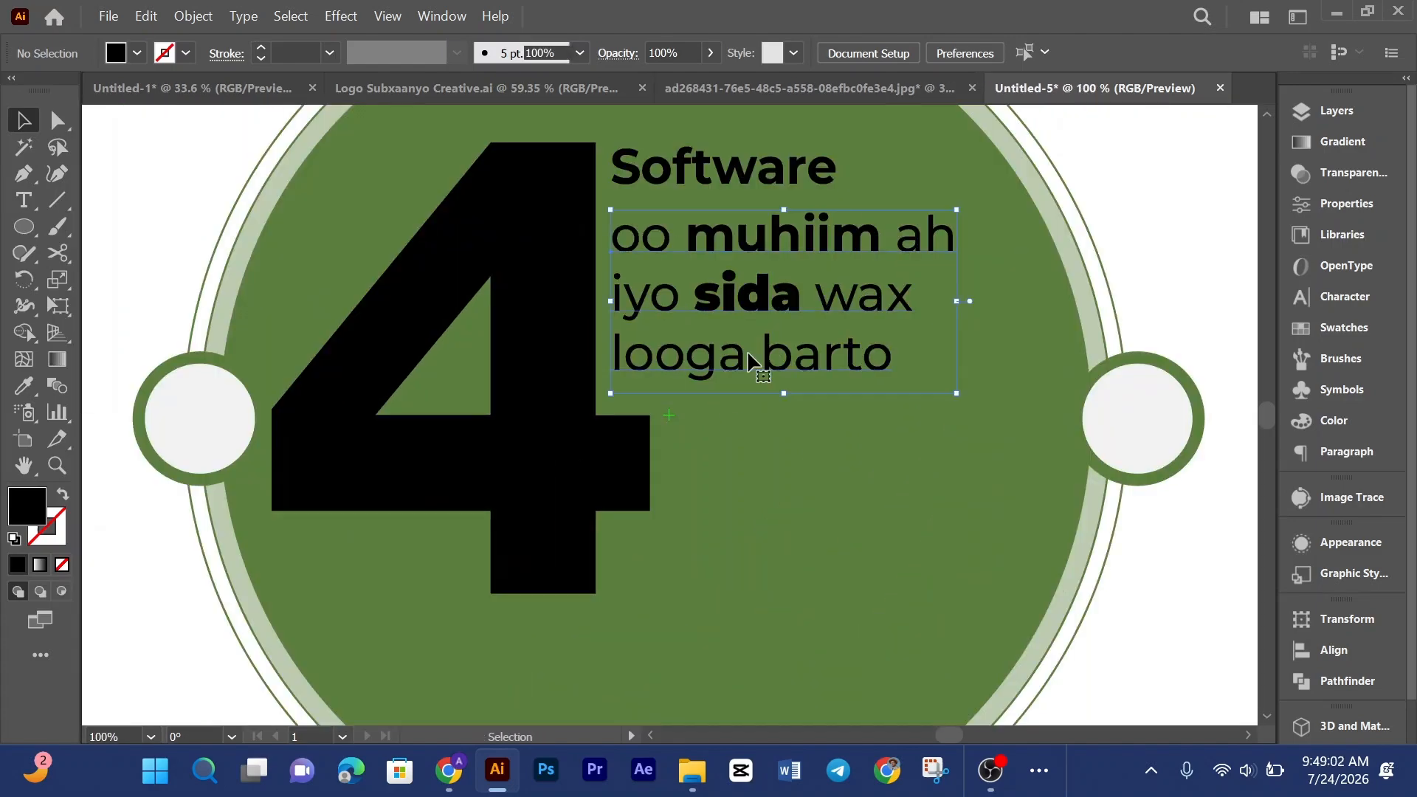
double_click(753, 362)
drag(742, 363, 595, 347)
key(i)
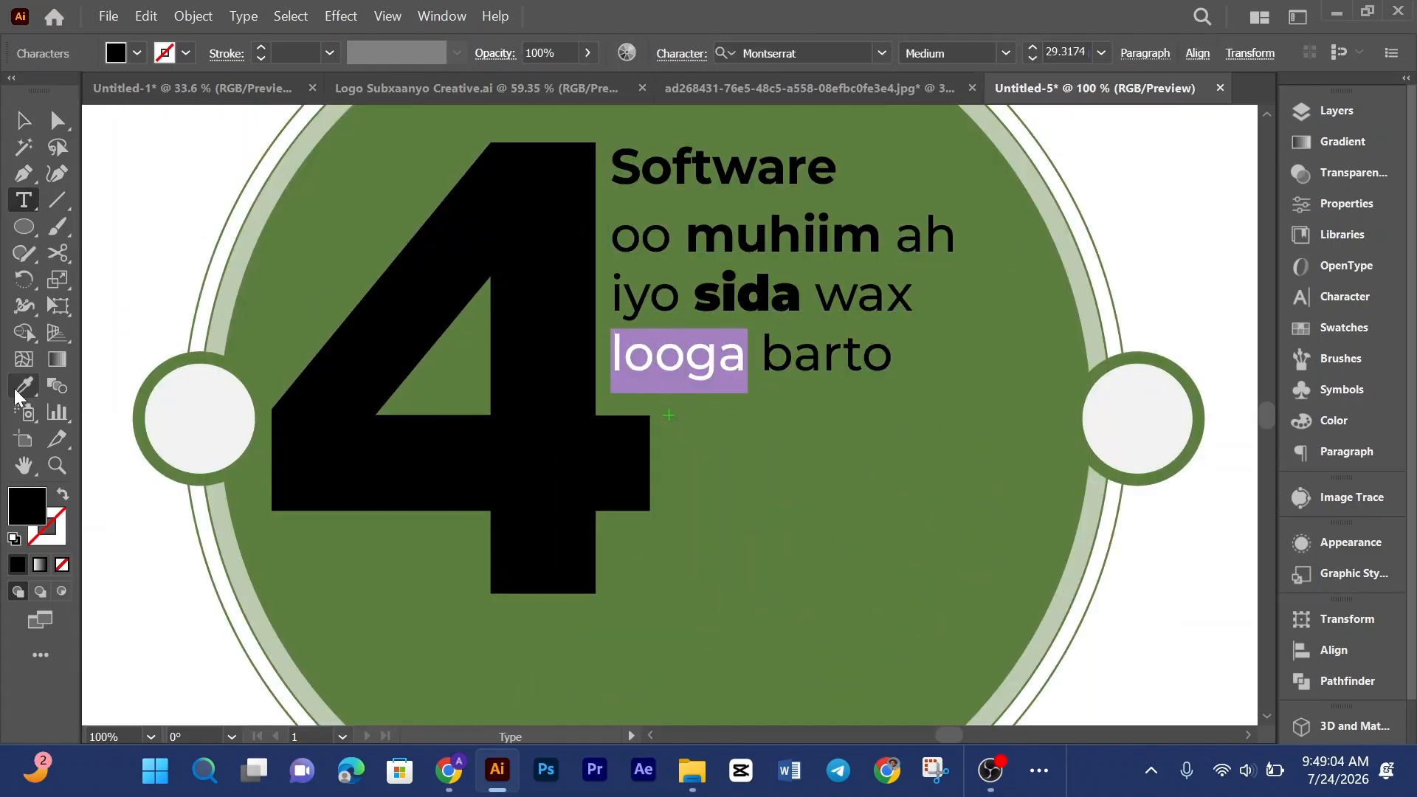
click(768, 281)
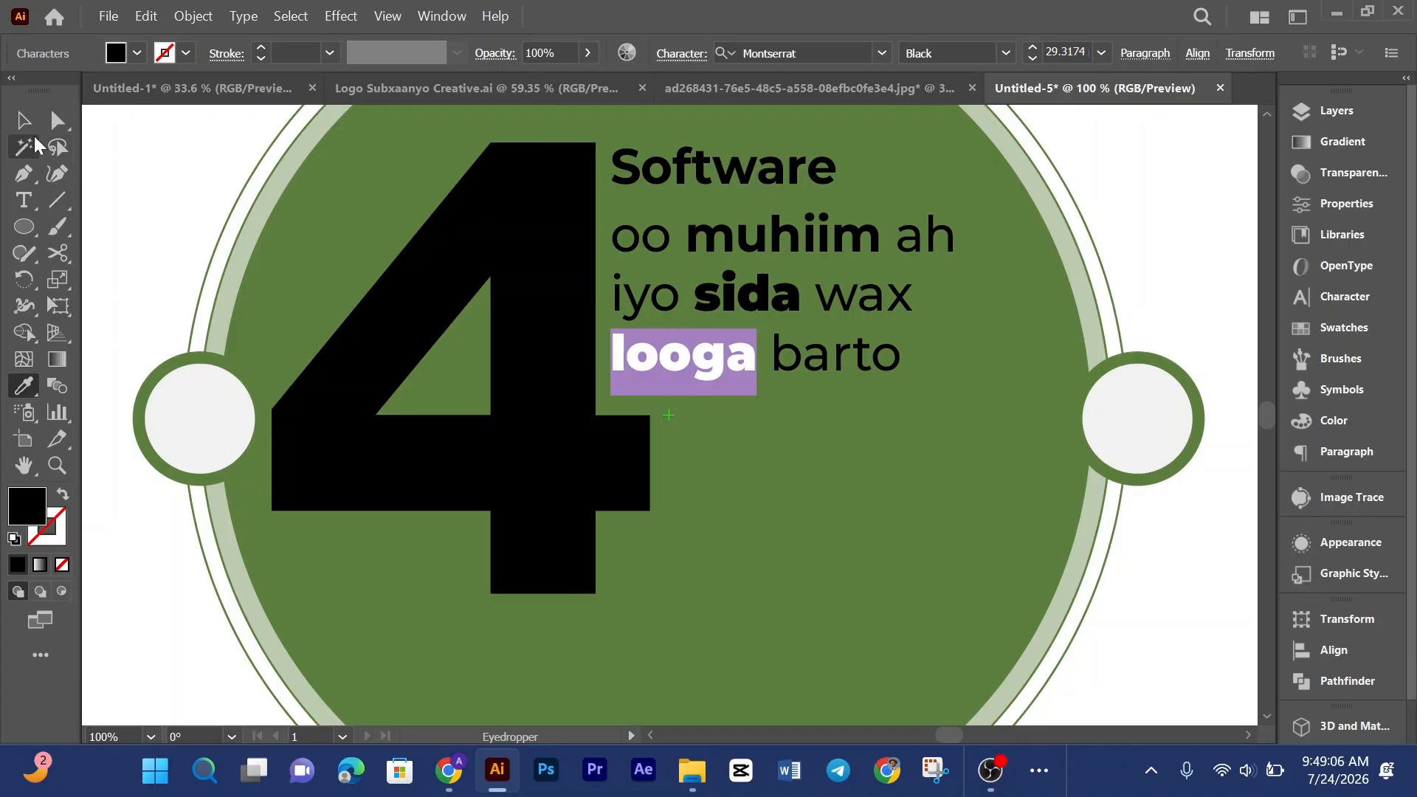
click(22, 121)
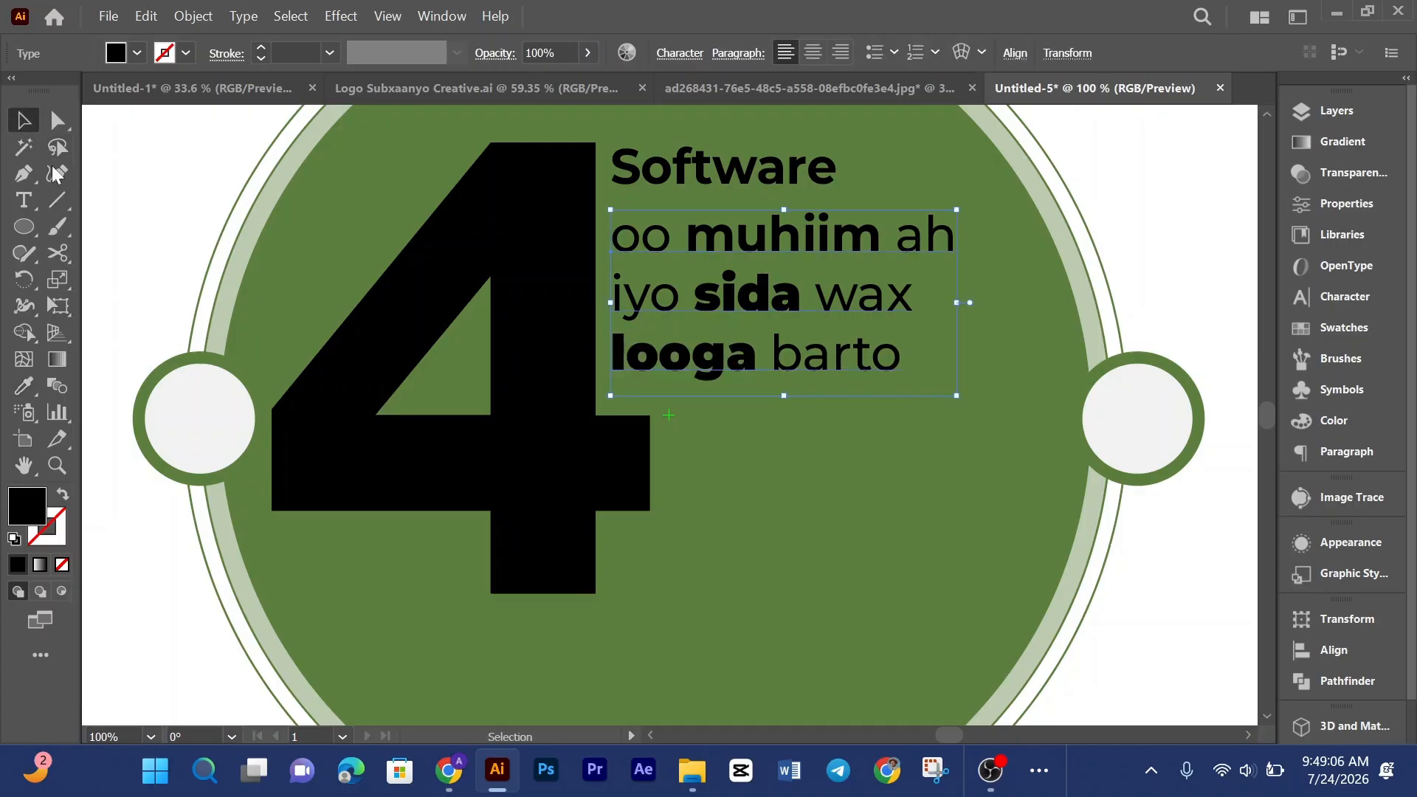
Step: Increase the font size of the three lower text lines in several steps
double_click(804, 316)
key(ctrl+a)
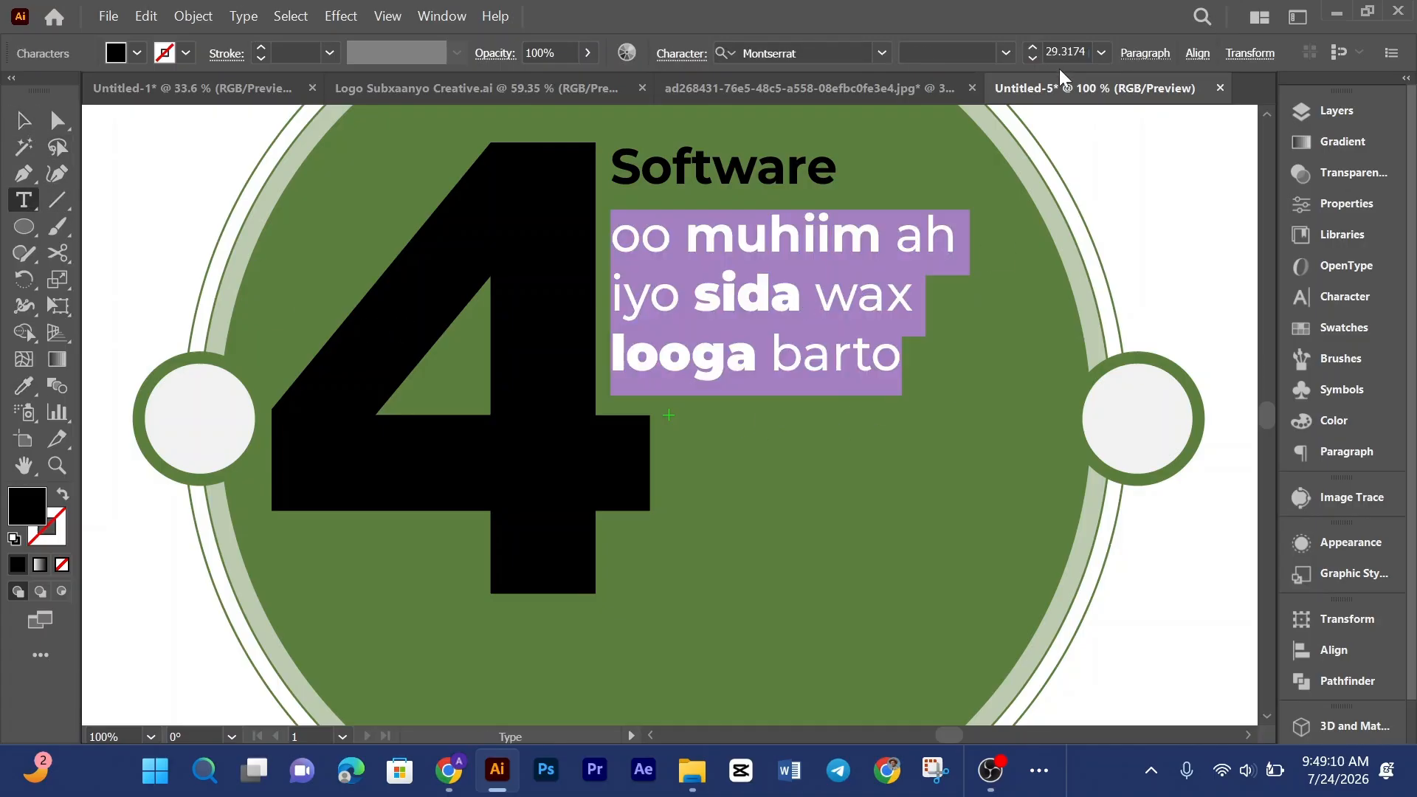
click(1034, 48)
click(1034, 48)
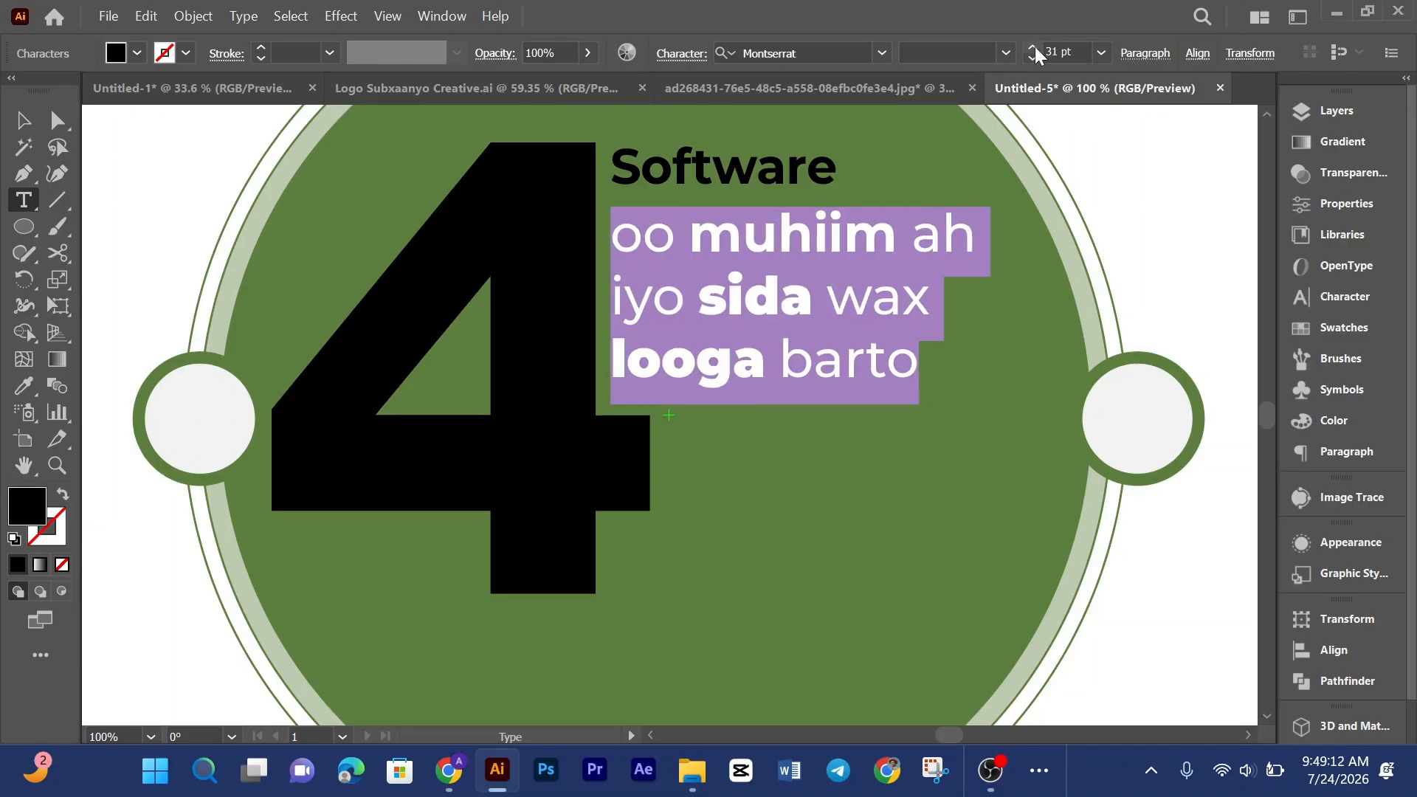
click(1033, 48)
click(1034, 48)
key(Escape)
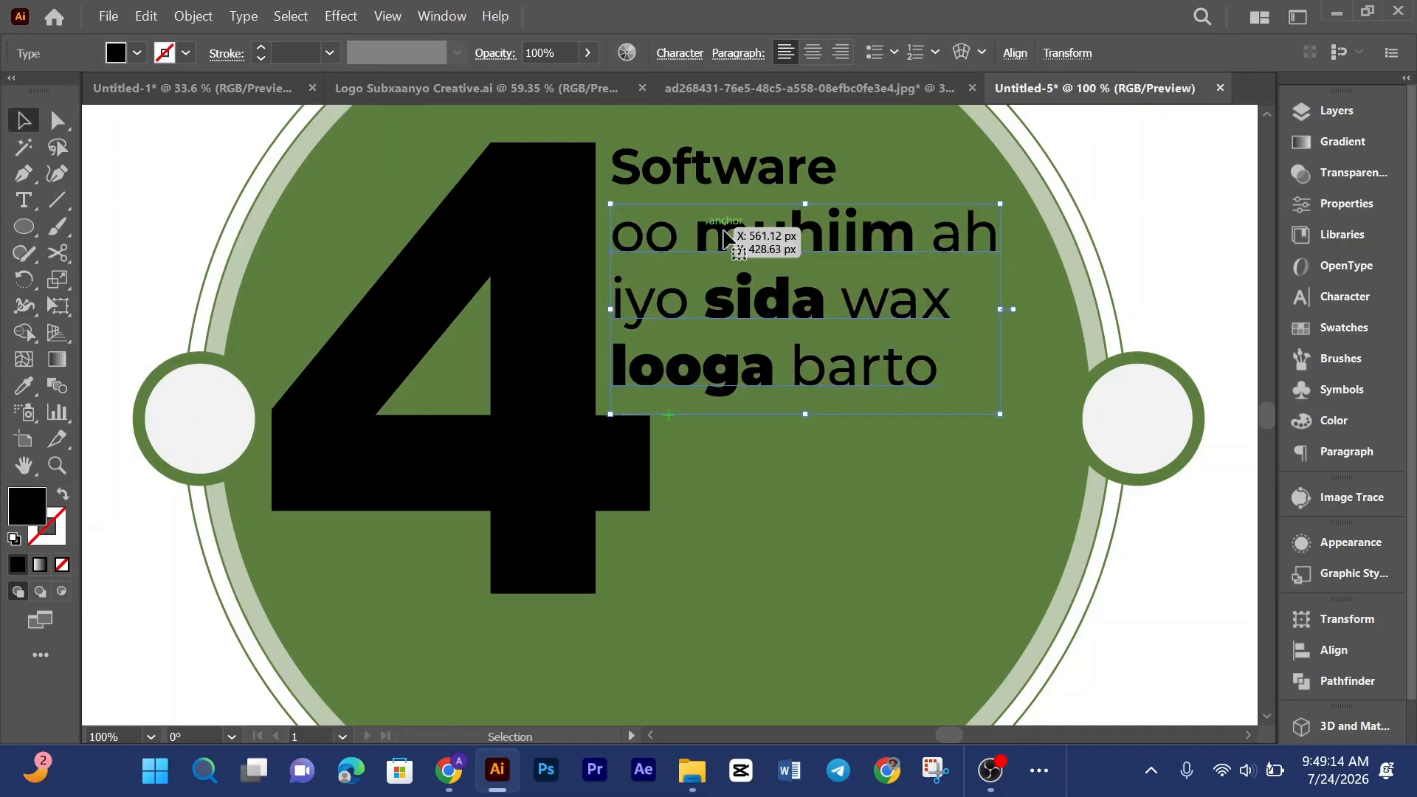
Step: Check the reference, then move the three lower lines slightly down below Software and widen their frame a little
click(734, 90)
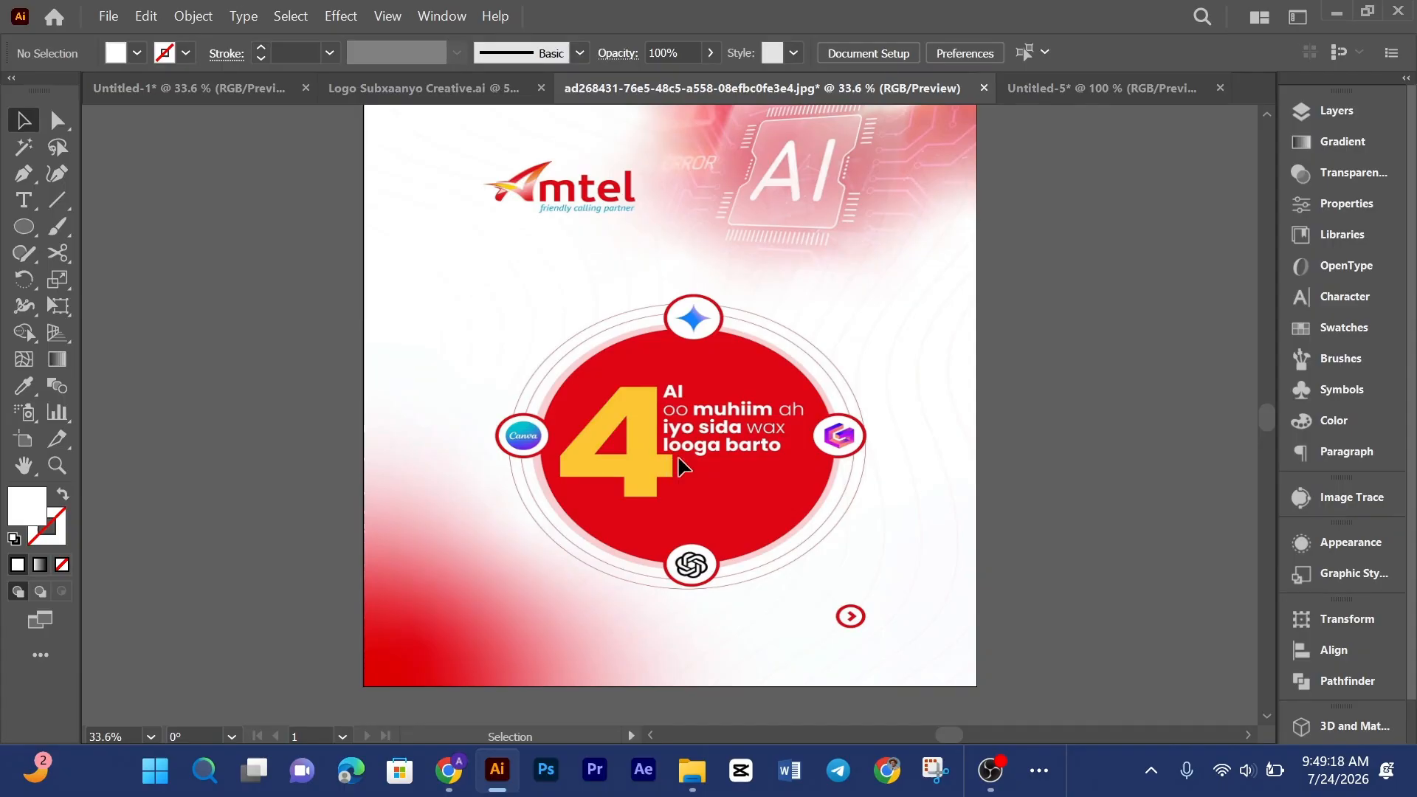
click(1041, 94)
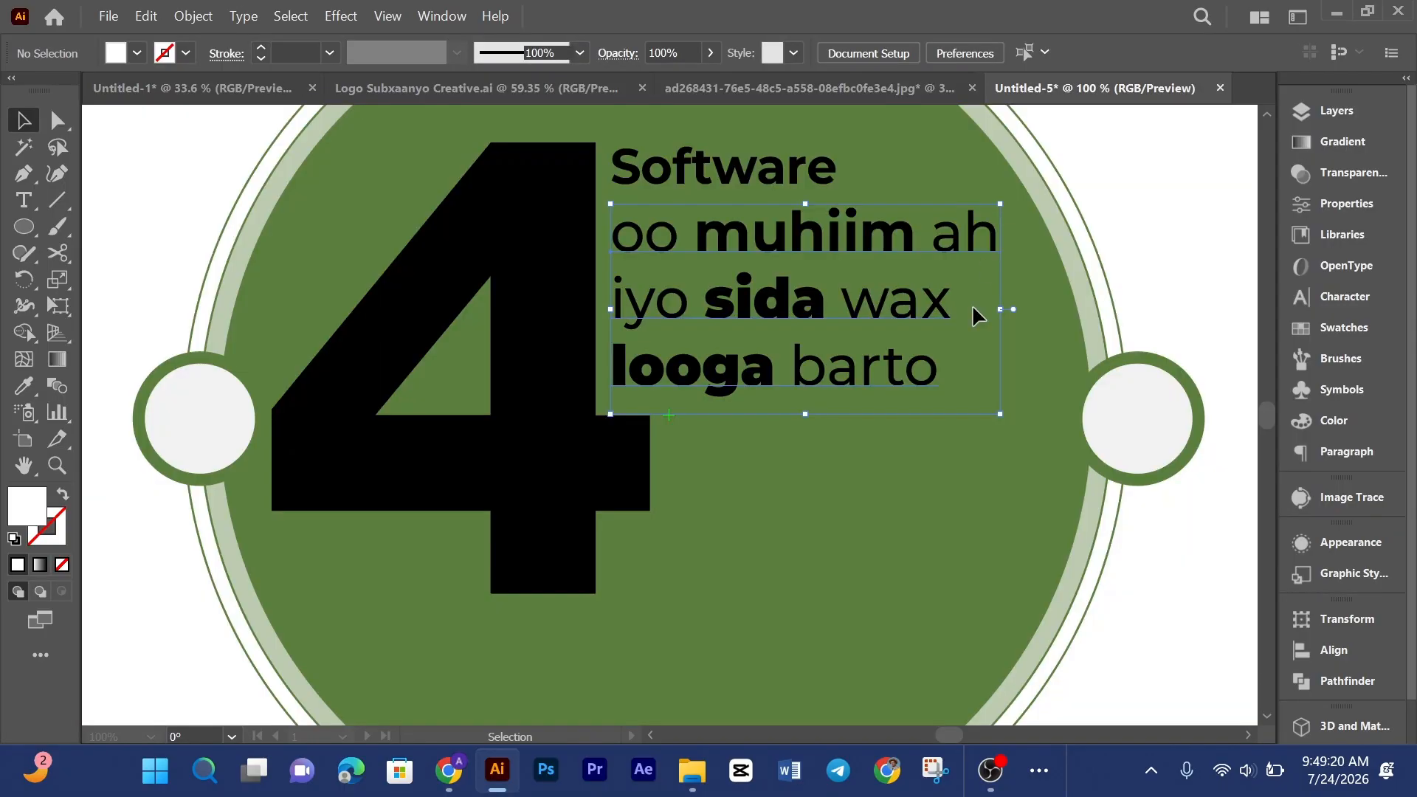
drag(758, 381, 760, 403)
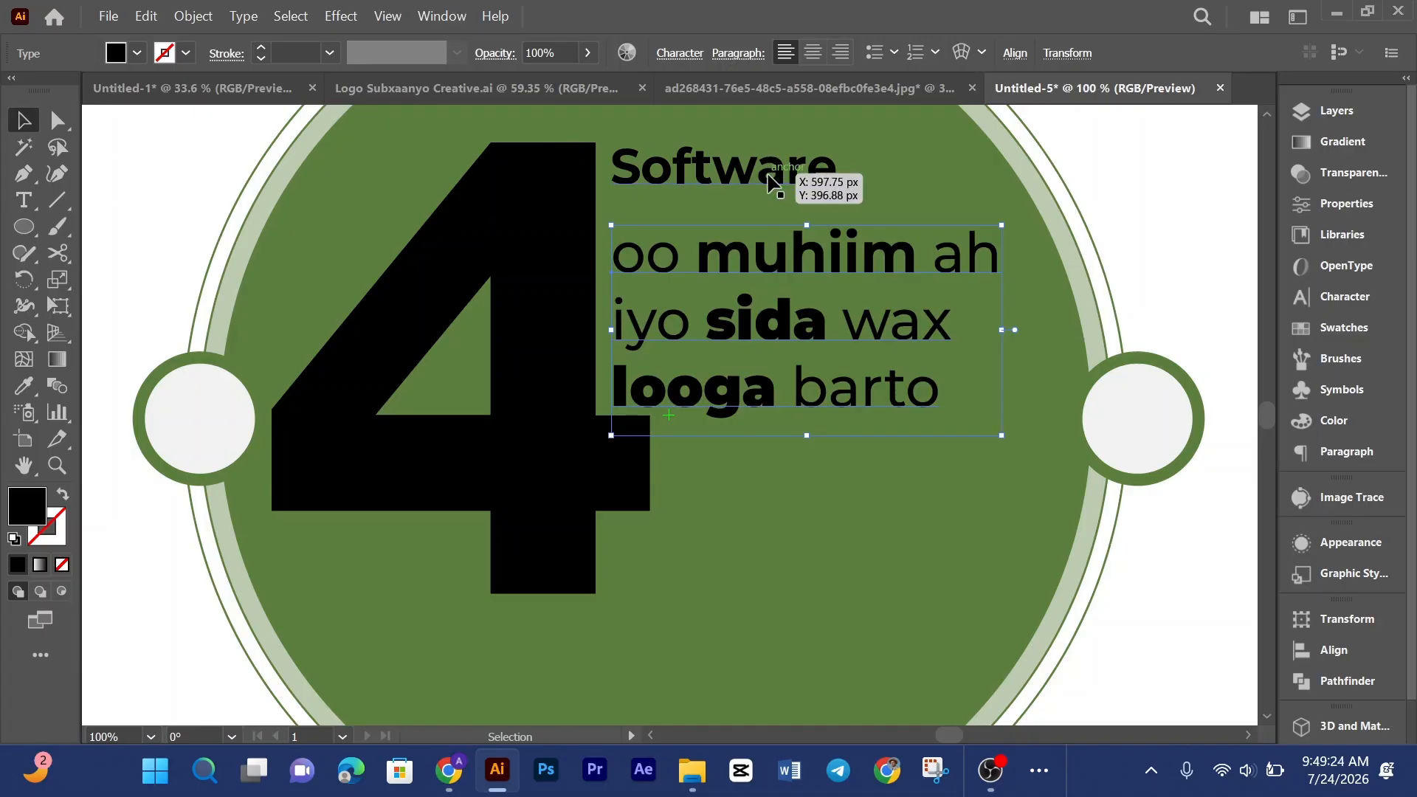
drag(807, 225, 807, 222)
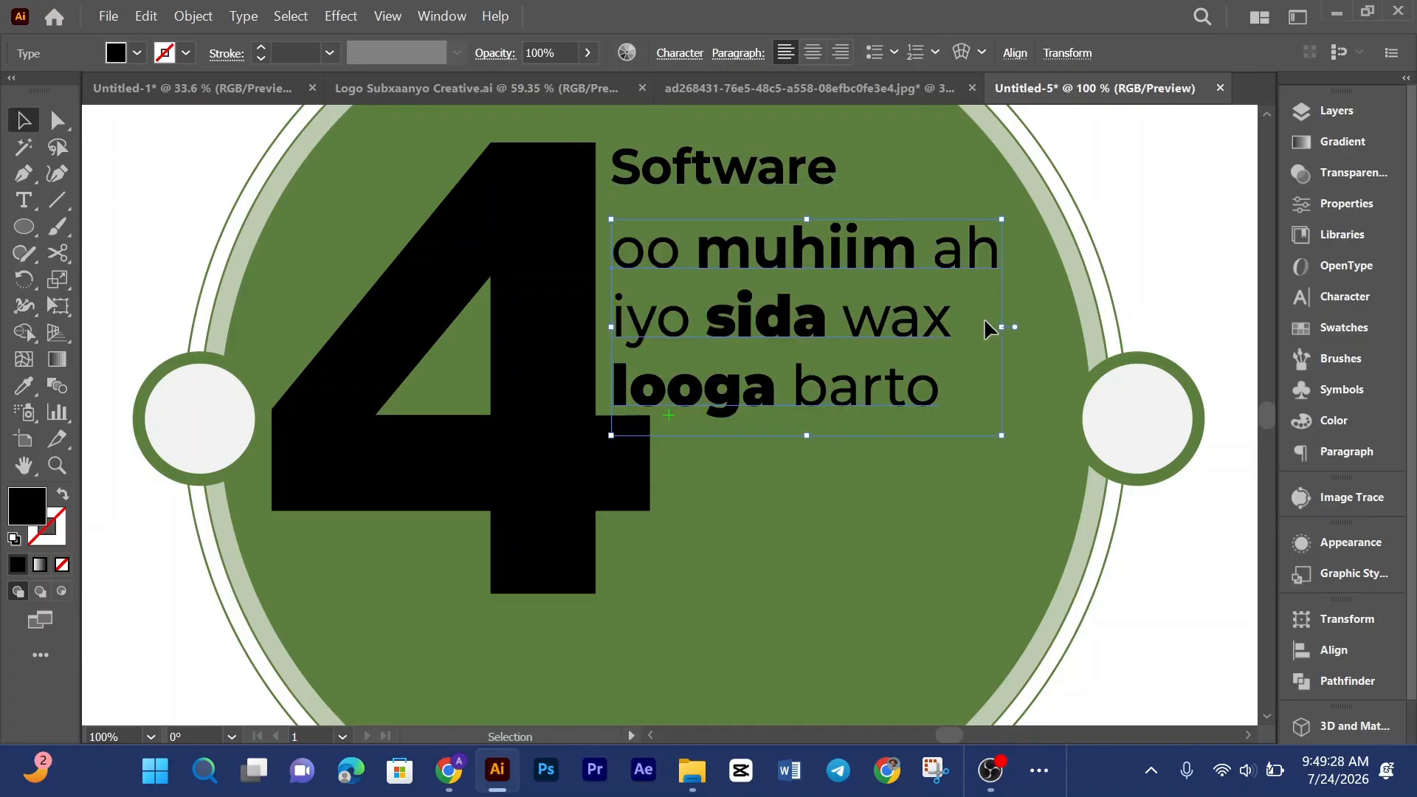
drag(1007, 327, 1011, 326)
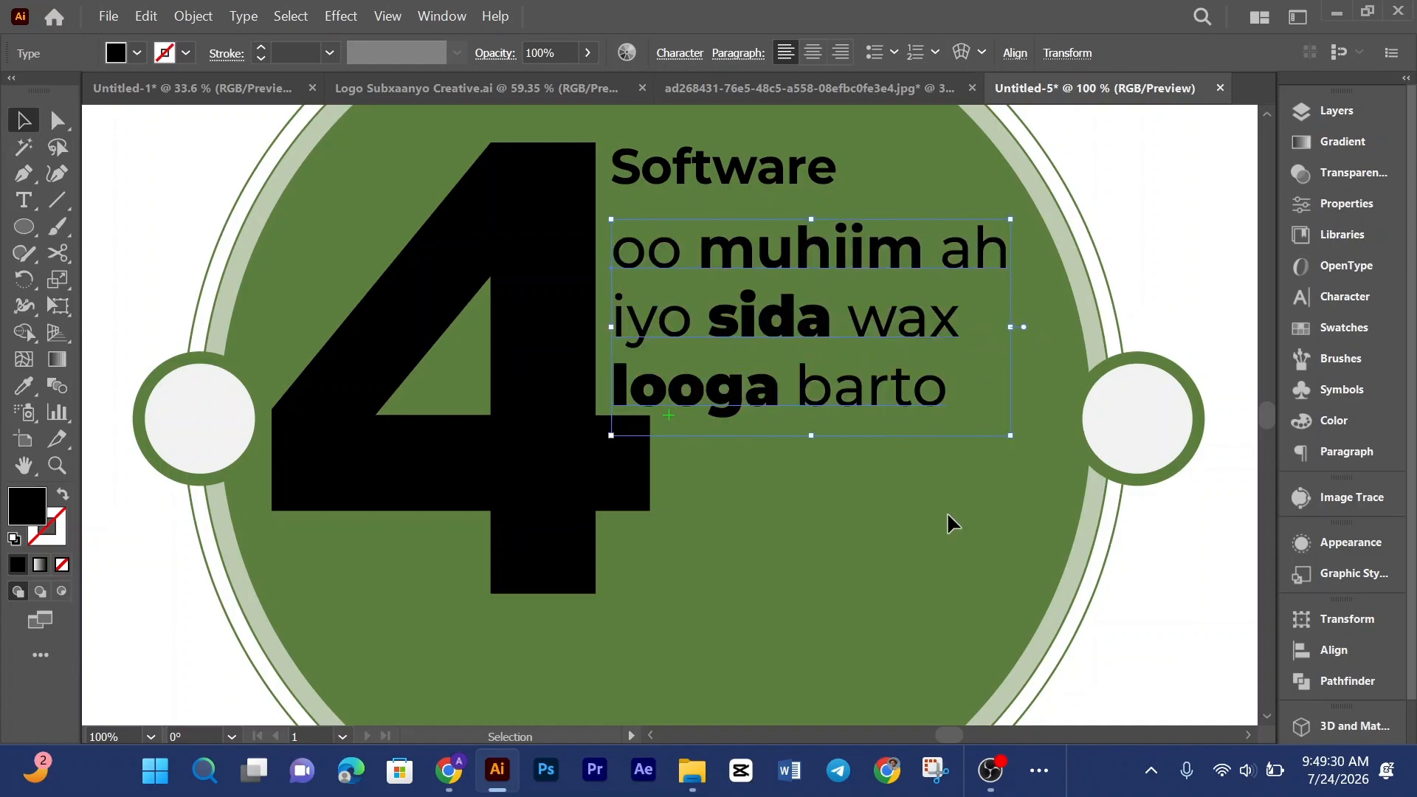
Step: Left-align the Software heading and the three lower text lines with each other
click(939, 496)
click(845, 405)
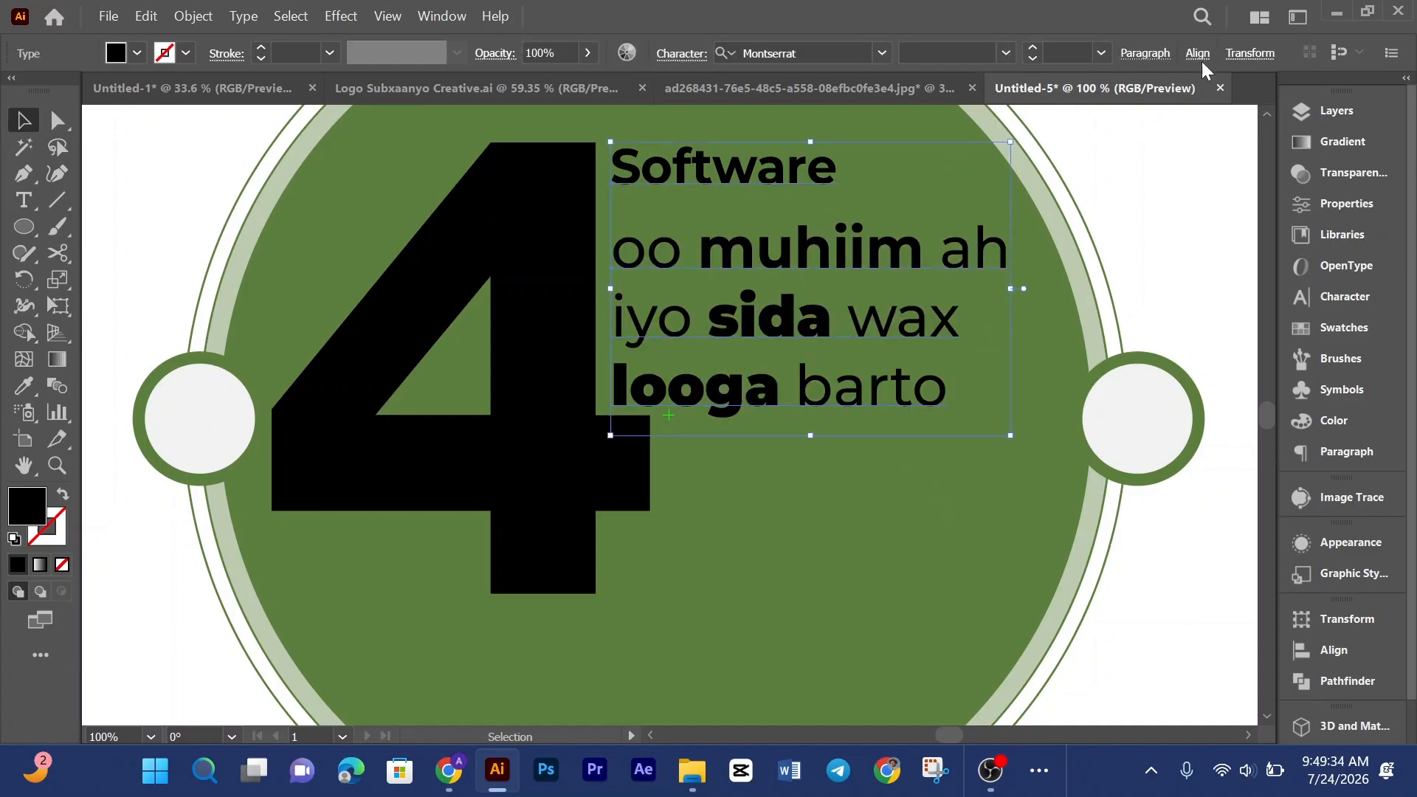
click(1198, 54)
click(974, 124)
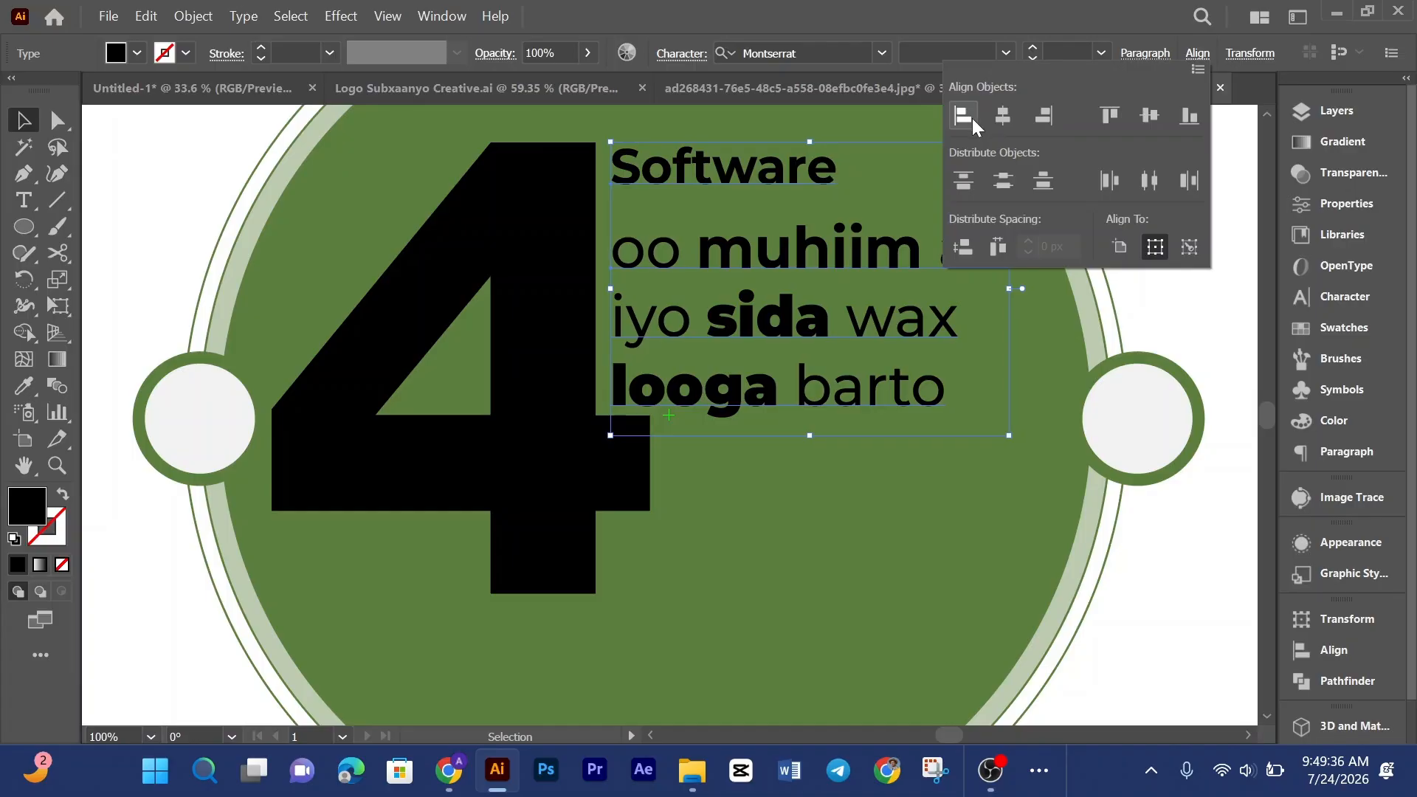
click(982, 532)
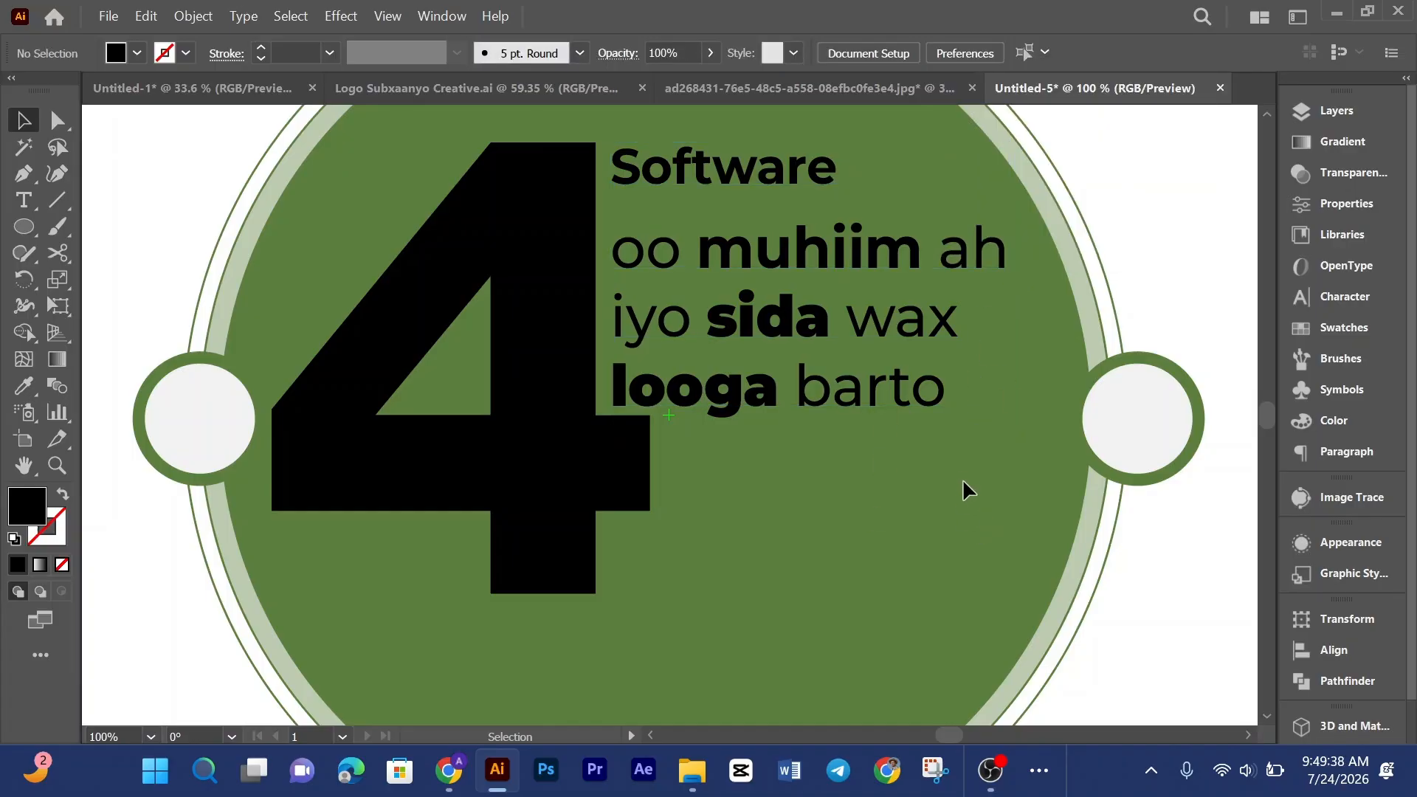
Step: Switch to the browser and search Flaticon for adobe illutartor icons
key(ctrl+0)
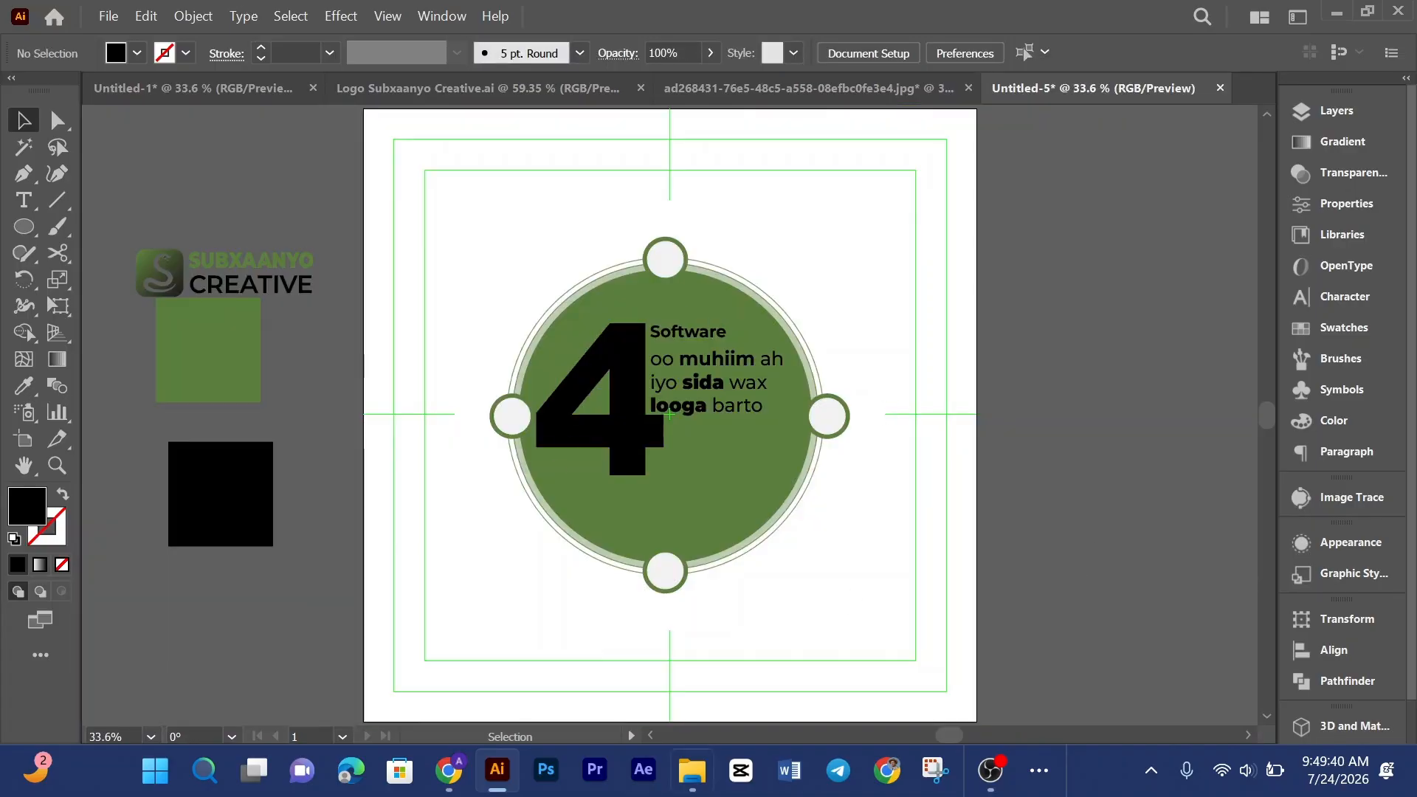
click(449, 772)
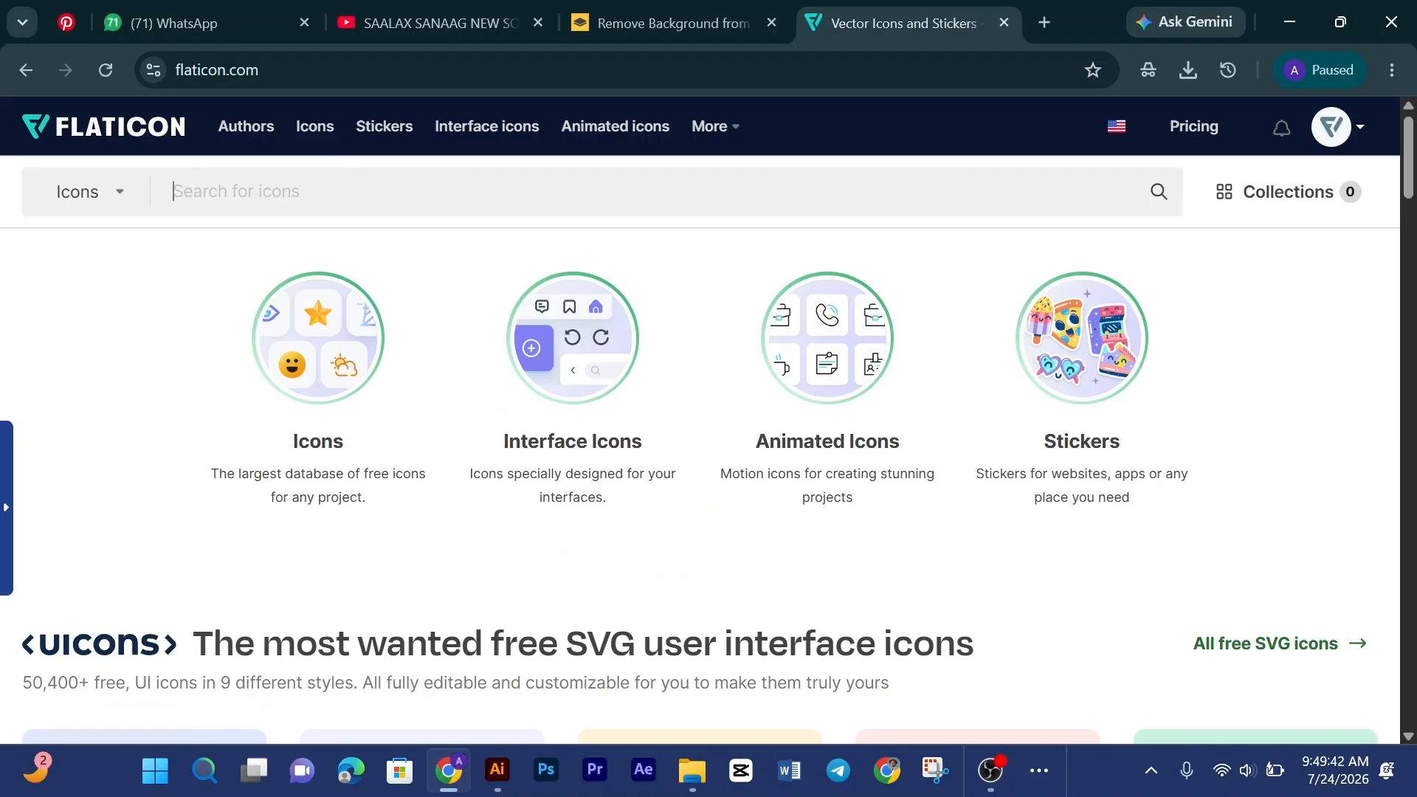
text(adobe)
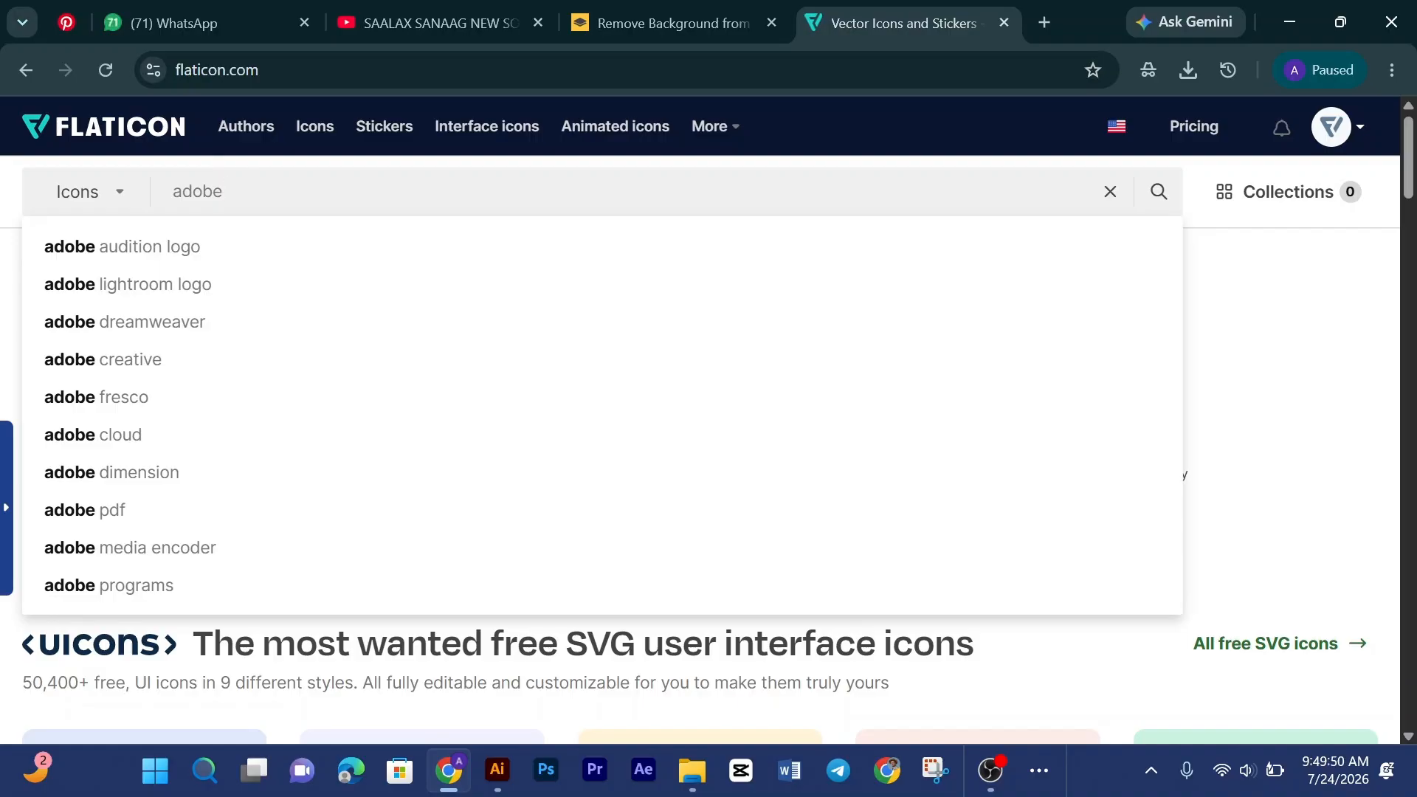
text(illu)
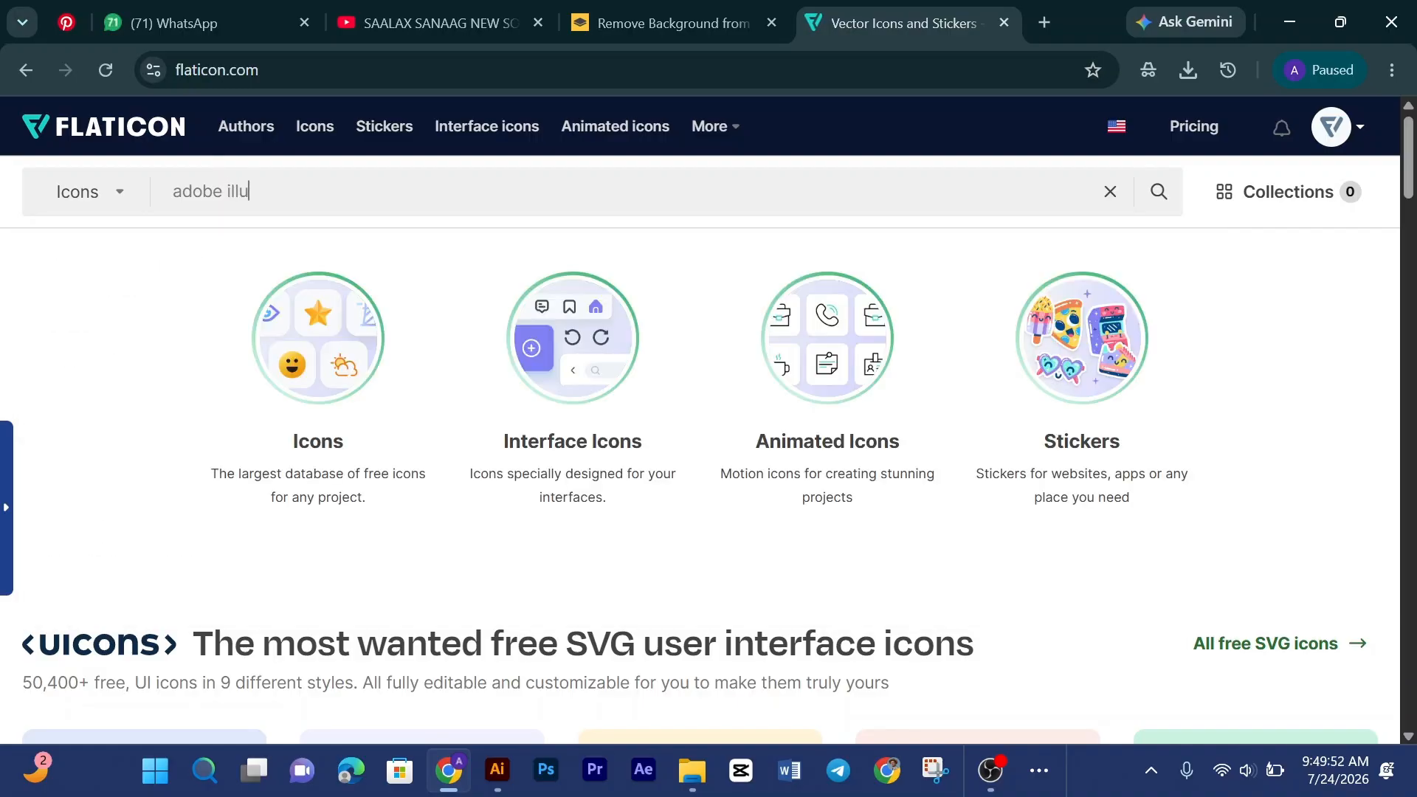
text(tartor)
key(Return)
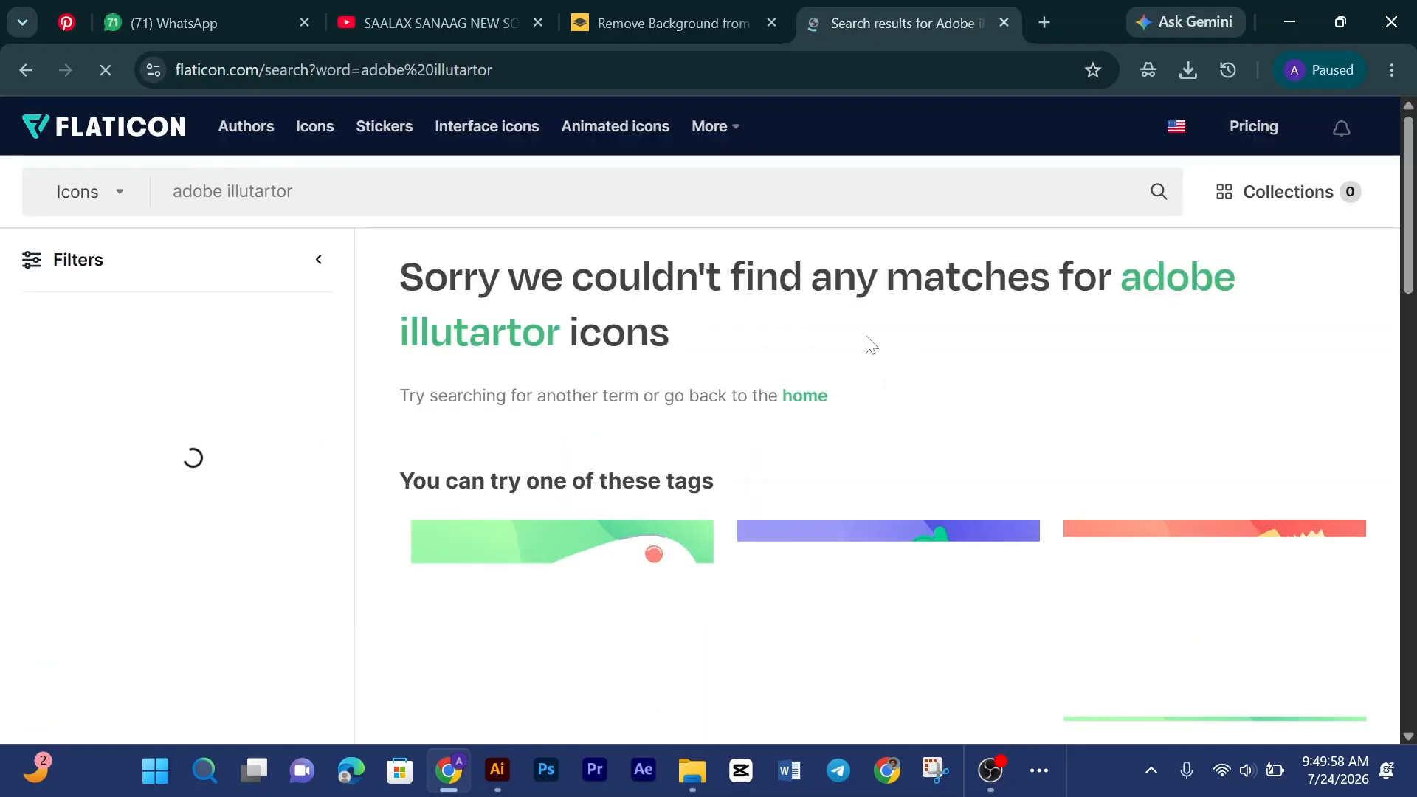
Step: Search Flaticon again for adobeillustrator and scroll through the results page
scroll(871, 344, down, 4)
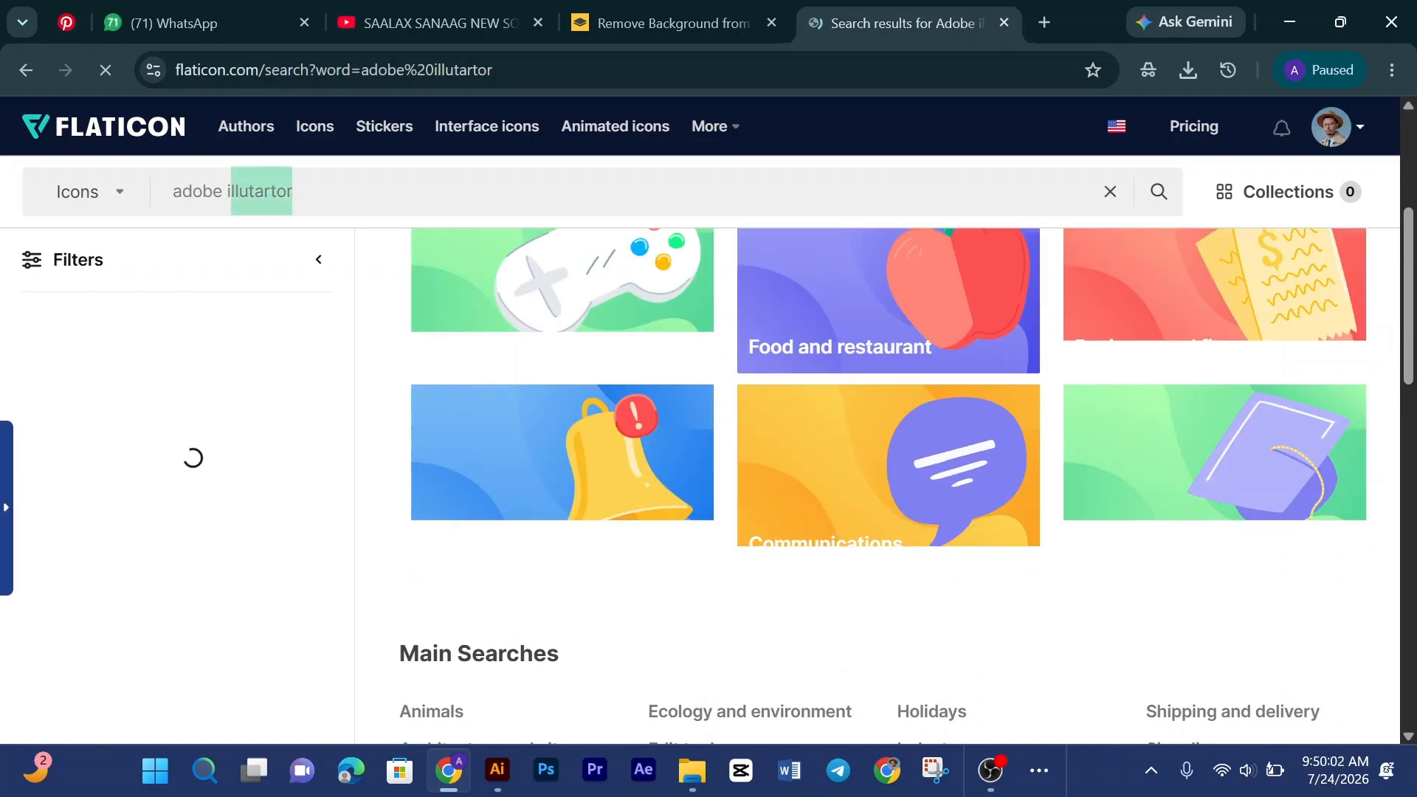
text(i)
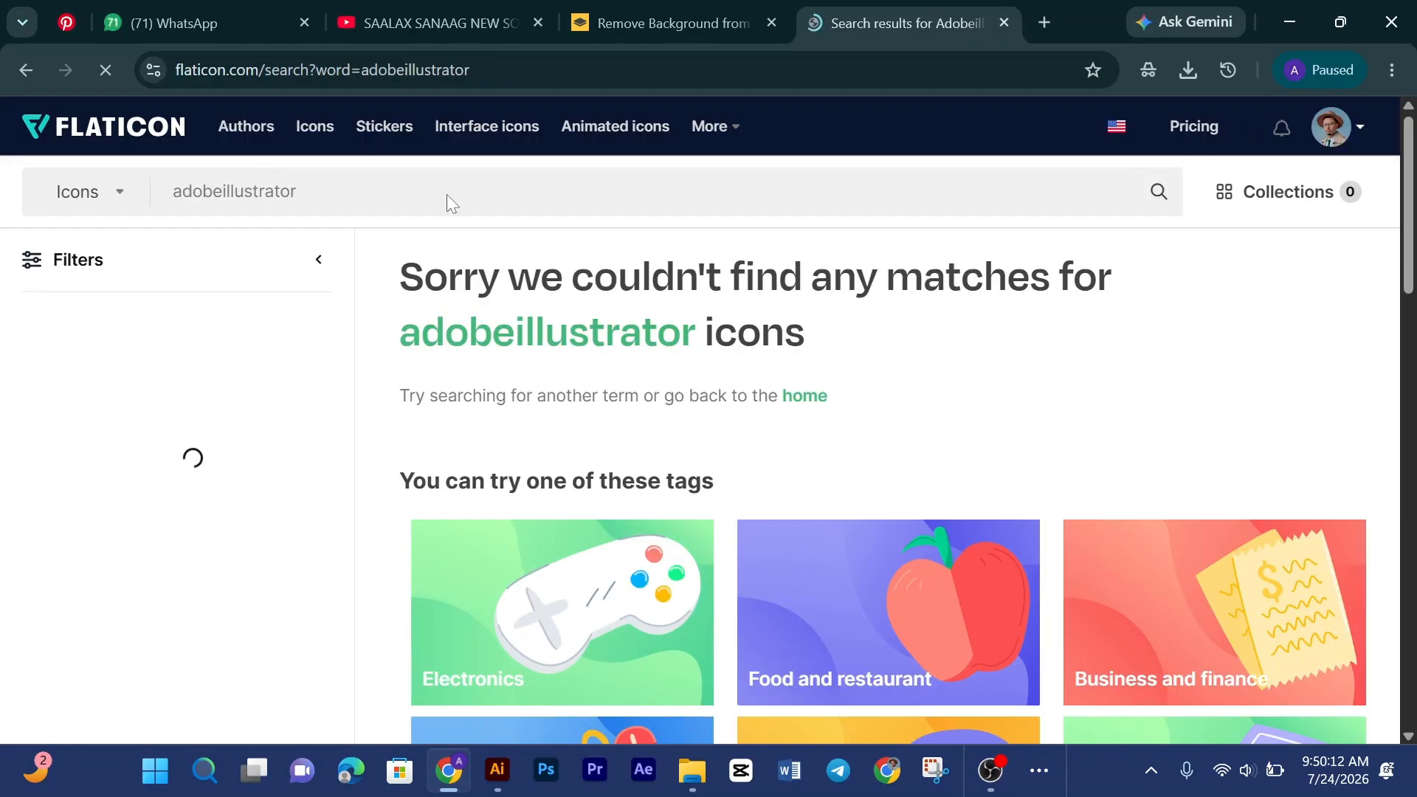
scroll(705, 514, down, 6)
scroll(706, 515, down, 5)
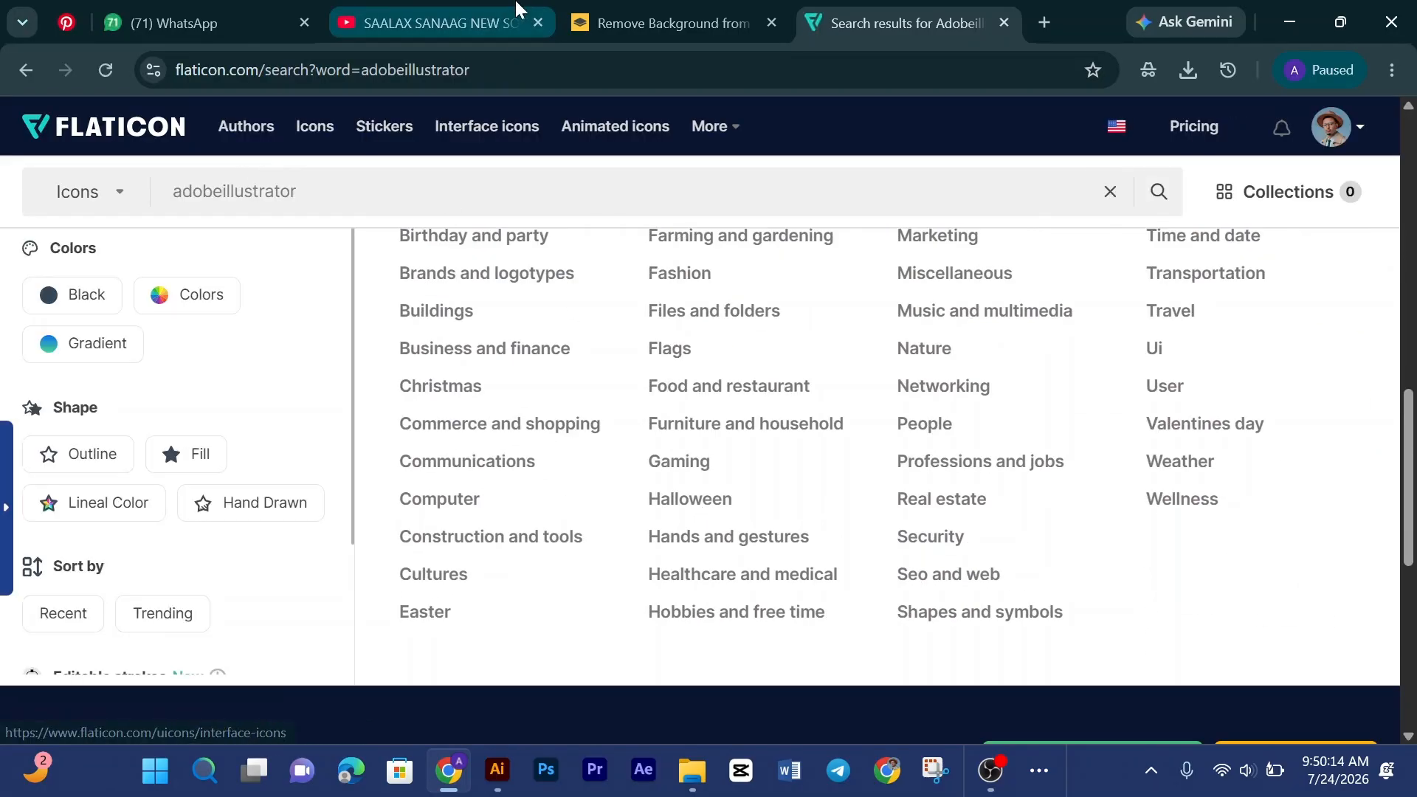
Step: On Pinterest, rerun the recent Adobe search and open the Adobe Illustrator logo pin
click(66, 22)
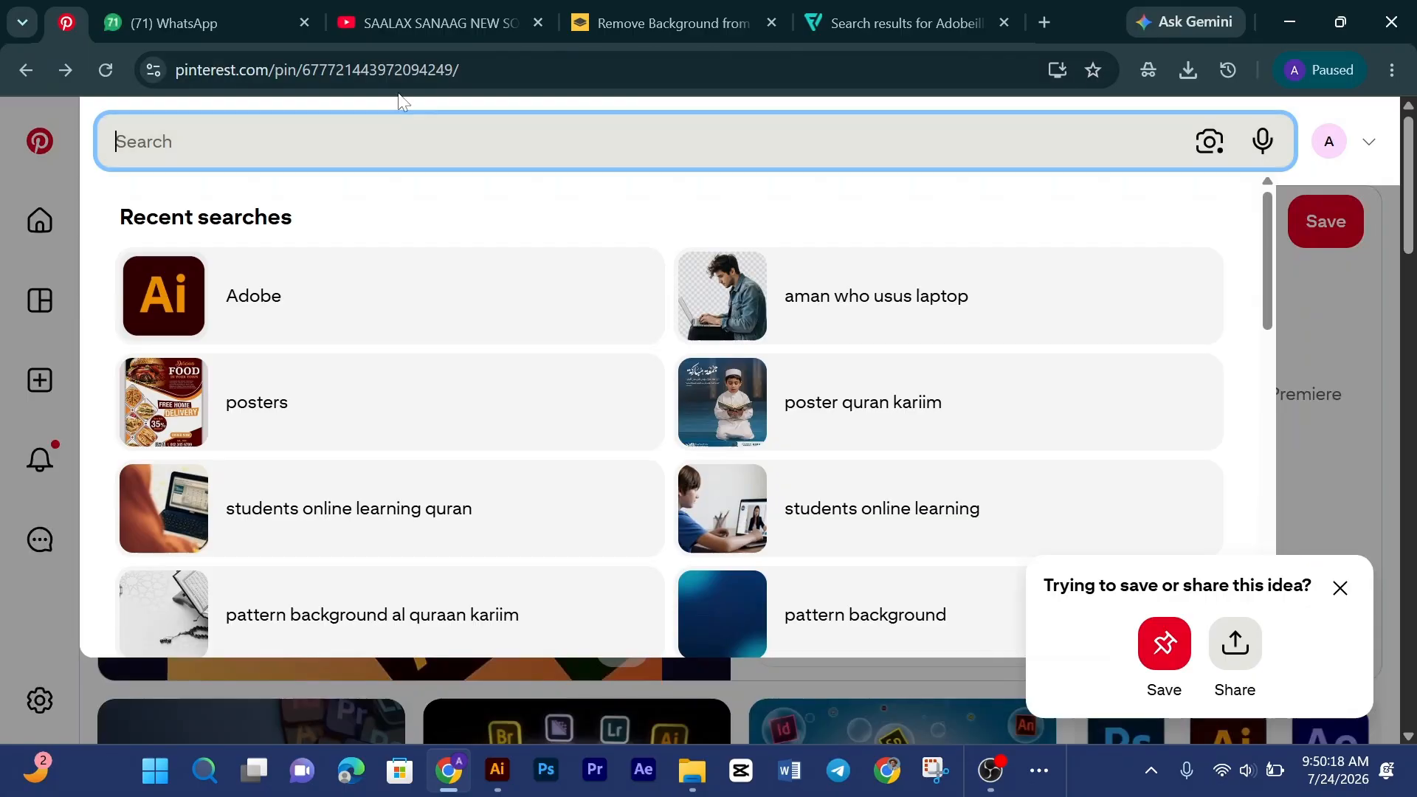
click(295, 304)
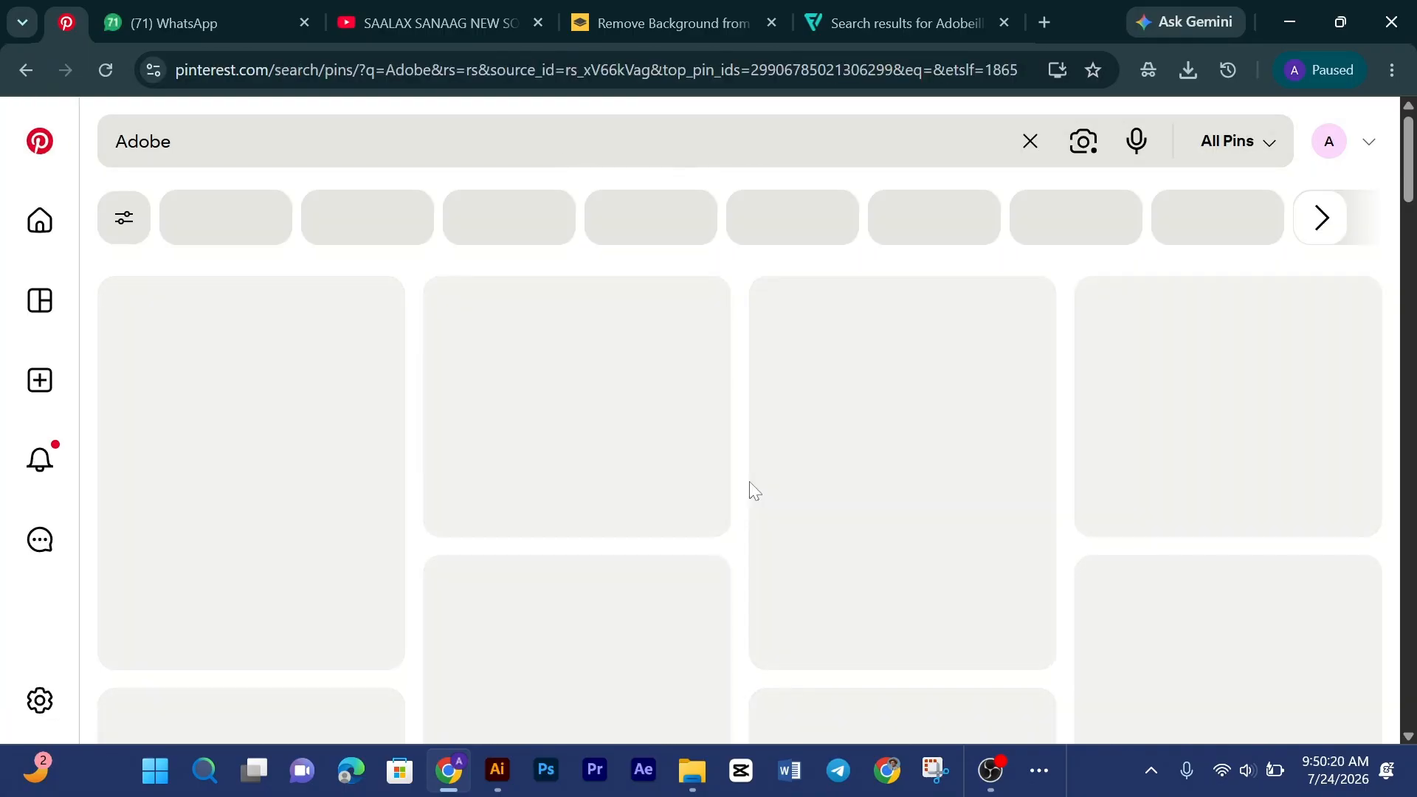
scroll(1279, 407, down, 2)
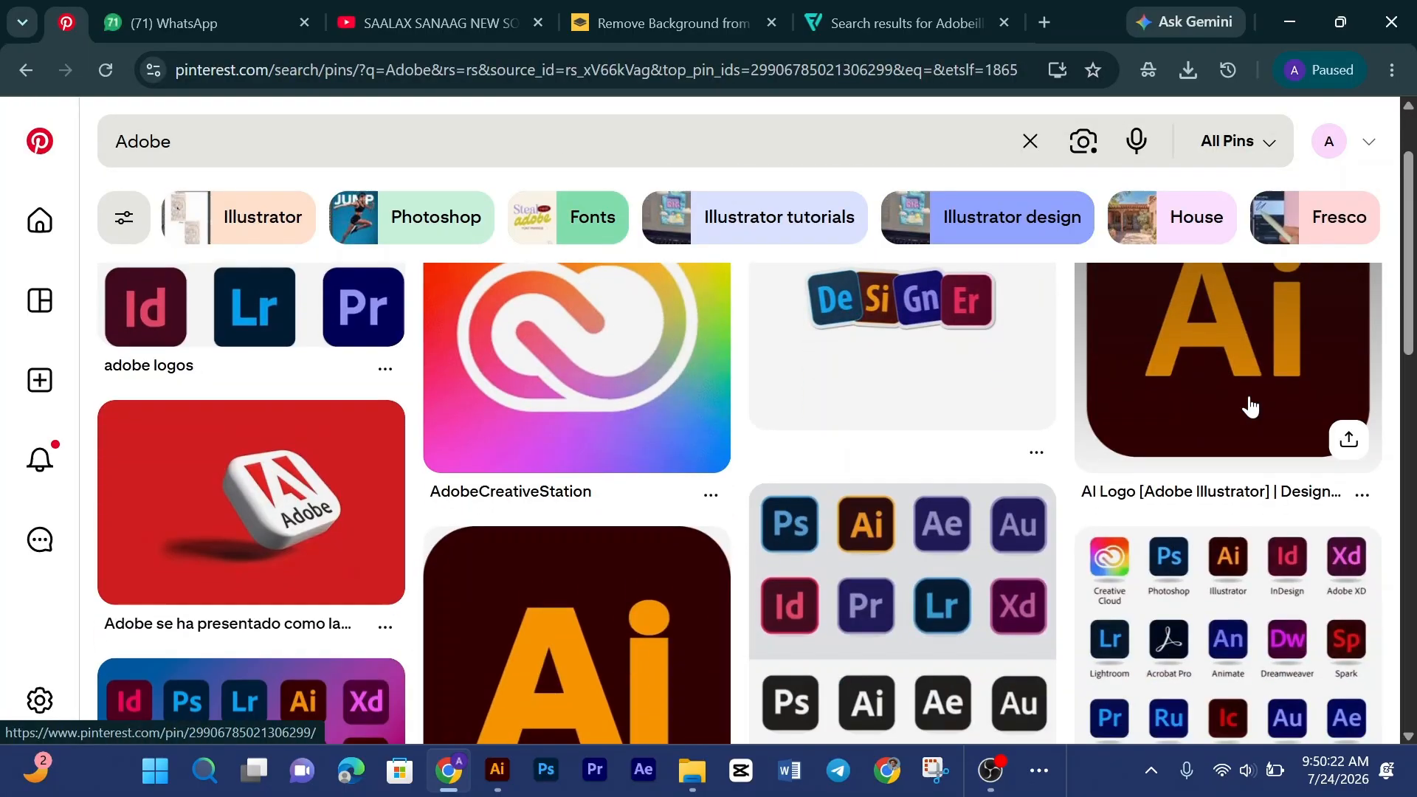
click(1249, 406)
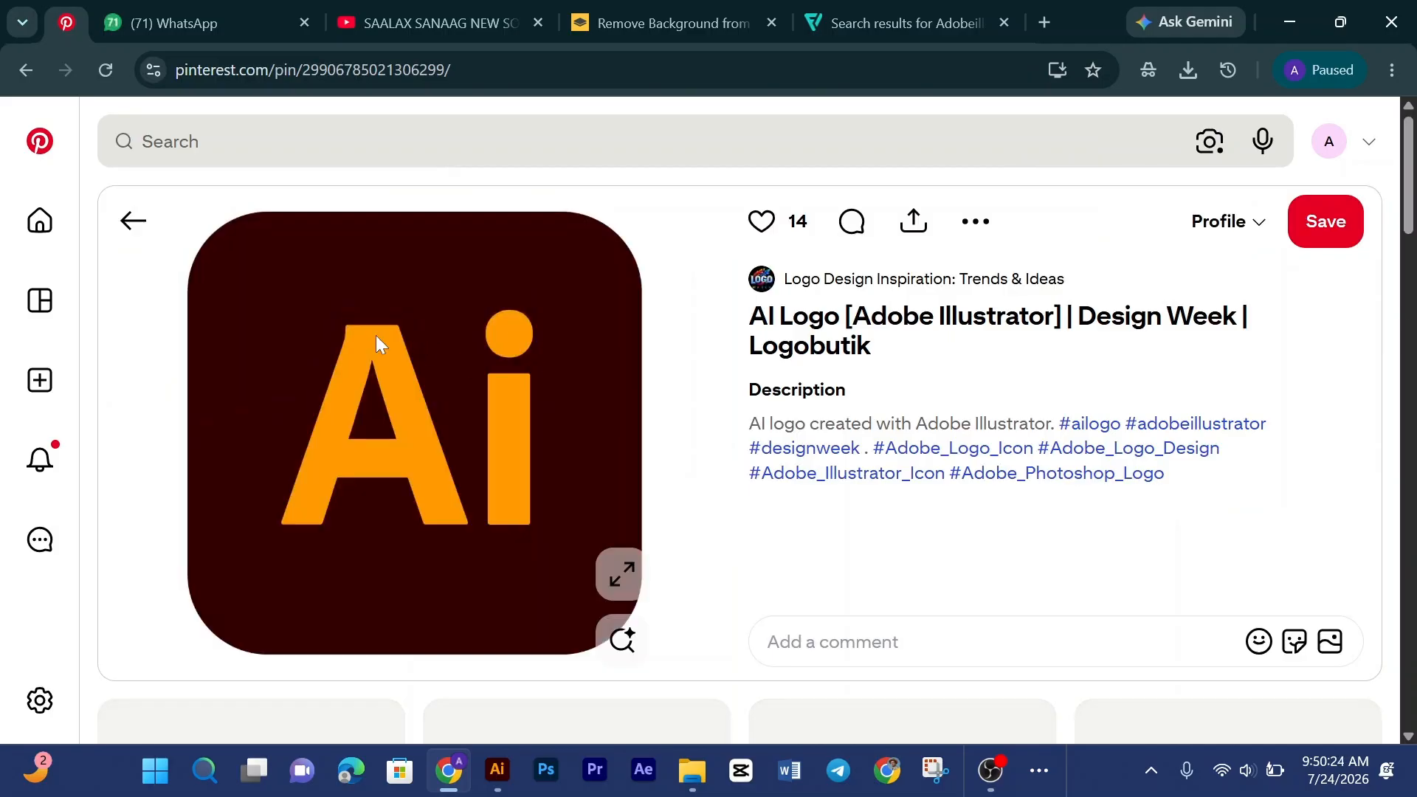
Step: Copy the Illustrator logo image, paste it into remove.bg, and save the free preview PNG to Downloads
right_click(428, 397)
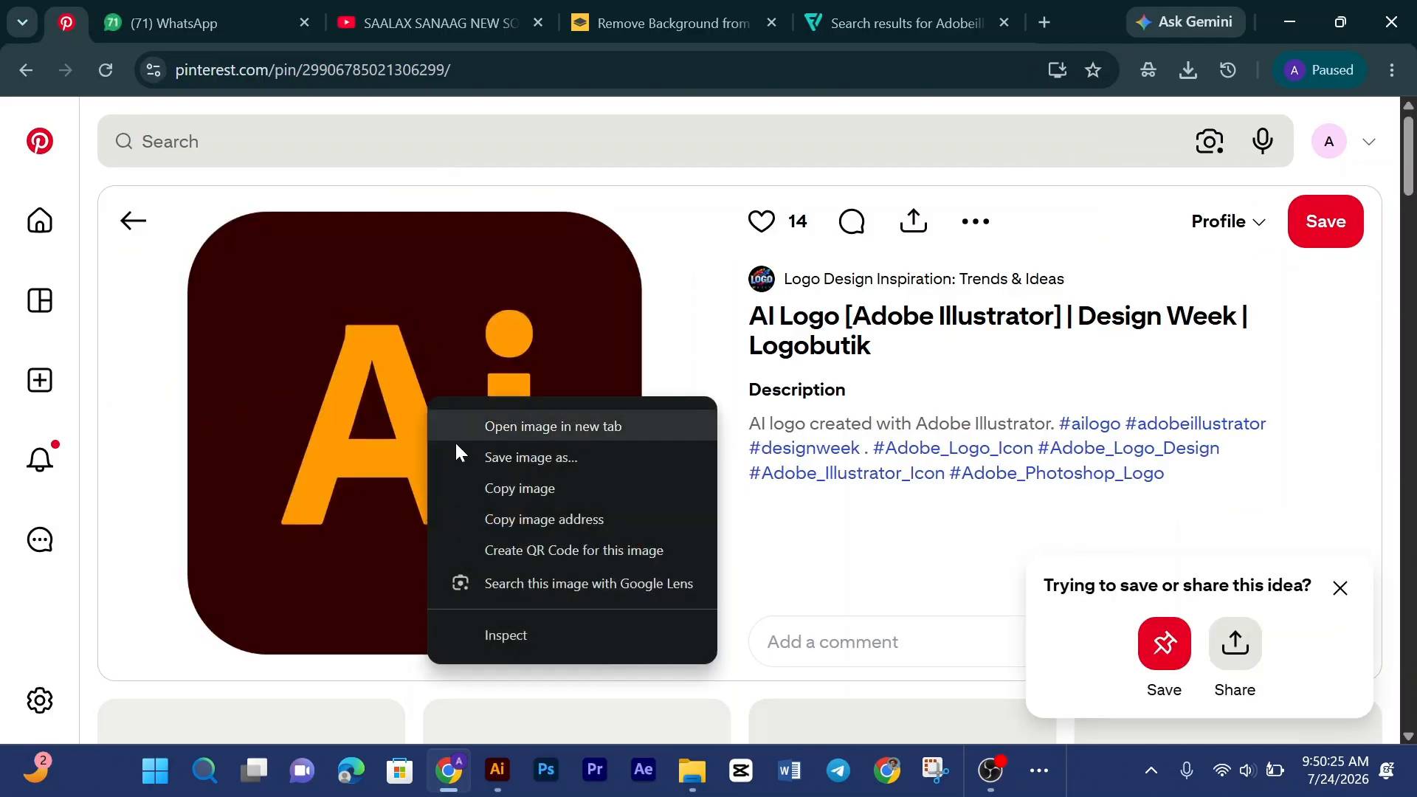
click(515, 490)
click(705, 22)
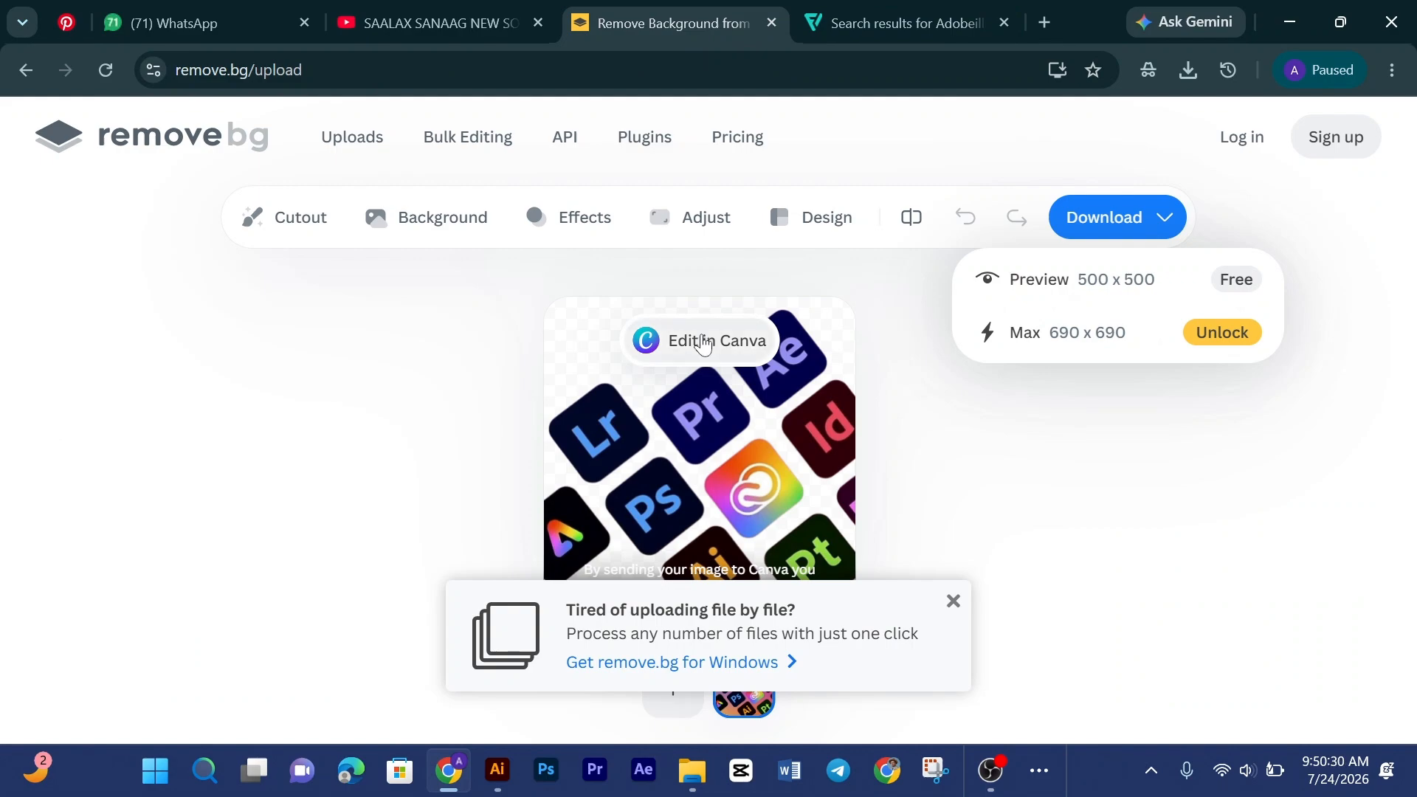
key(ctrl+v)
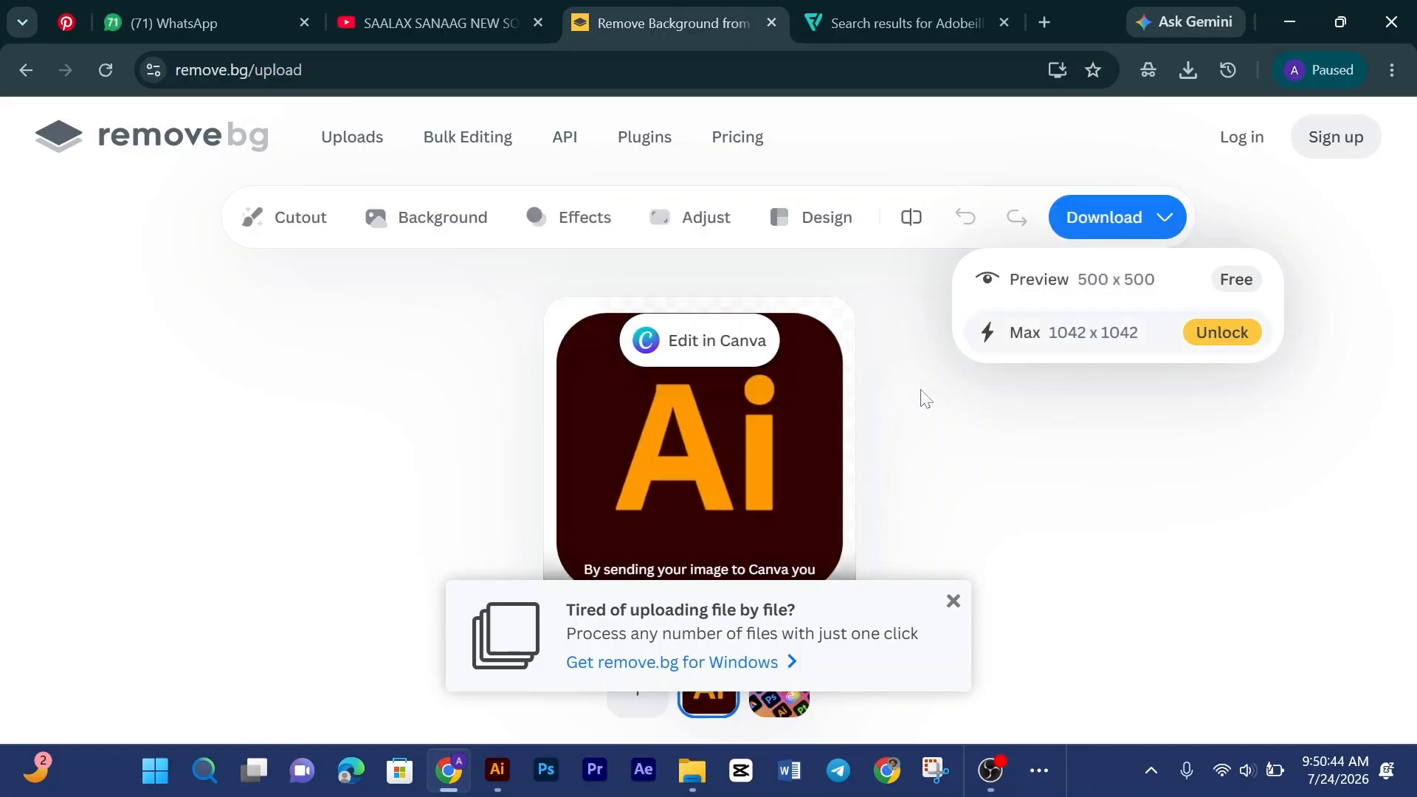
click(1234, 282)
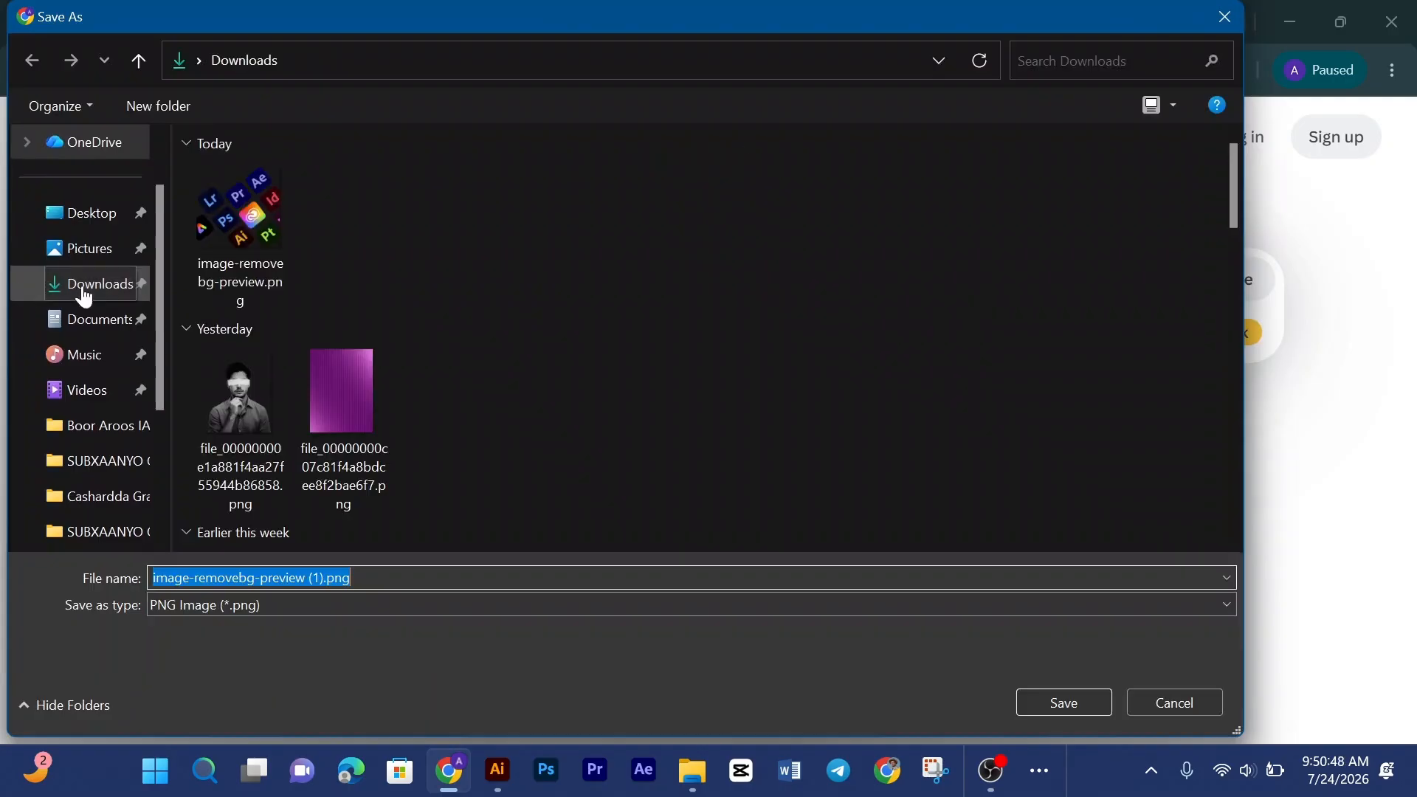
click(1054, 698)
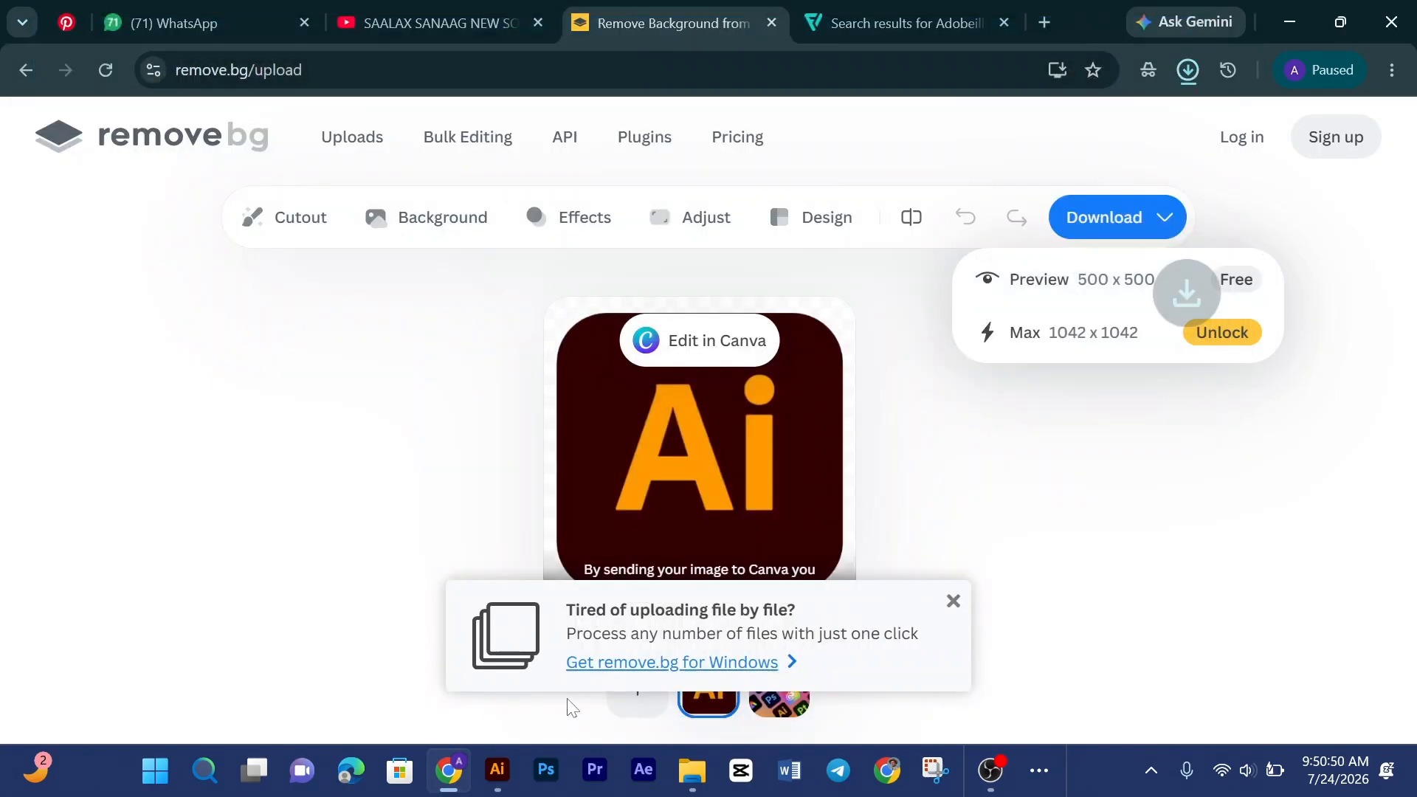
Step: Back on Pinterest, open the Photoshop logo pin and copy its image
click(88, 12)
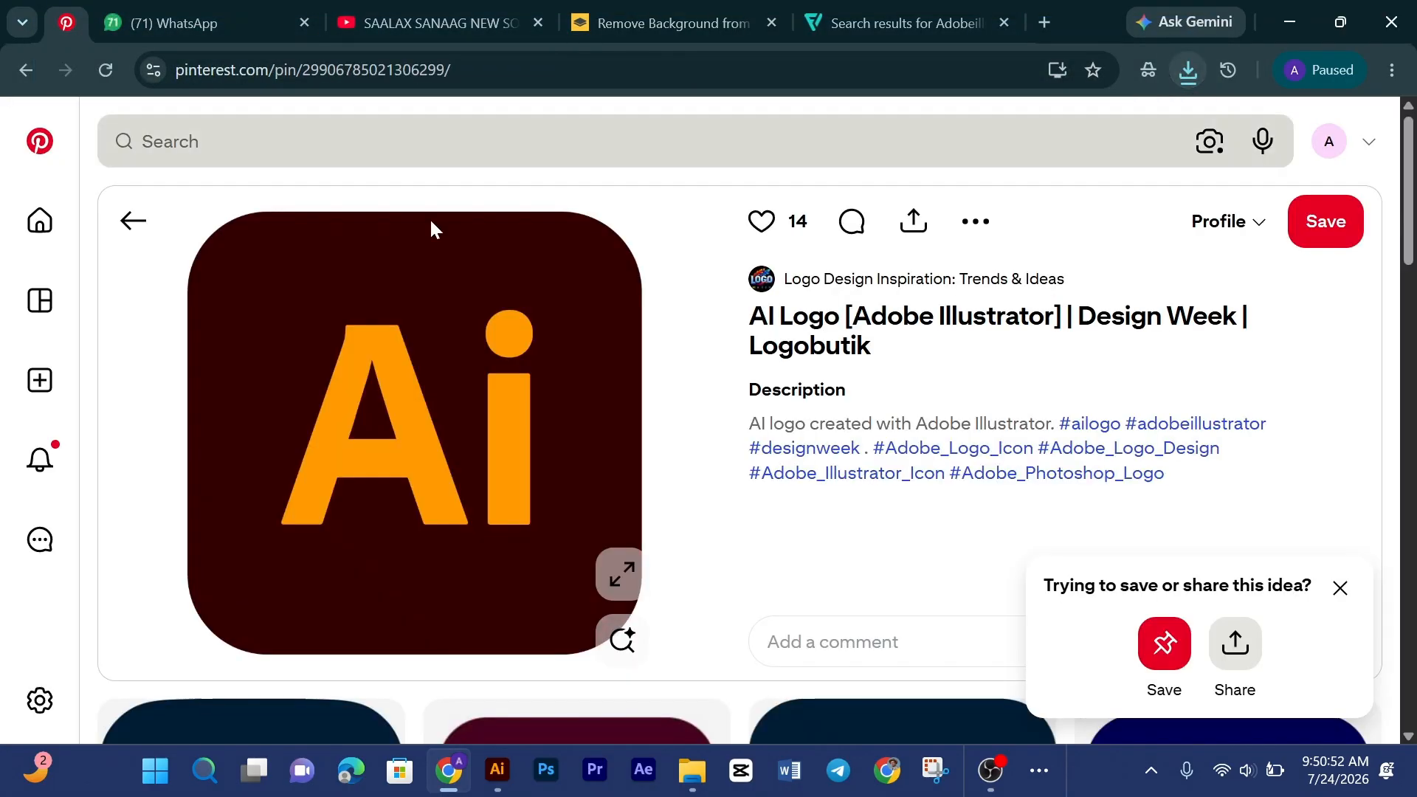
scroll(816, 470, down, 5)
scroll(508, 427, up, 1)
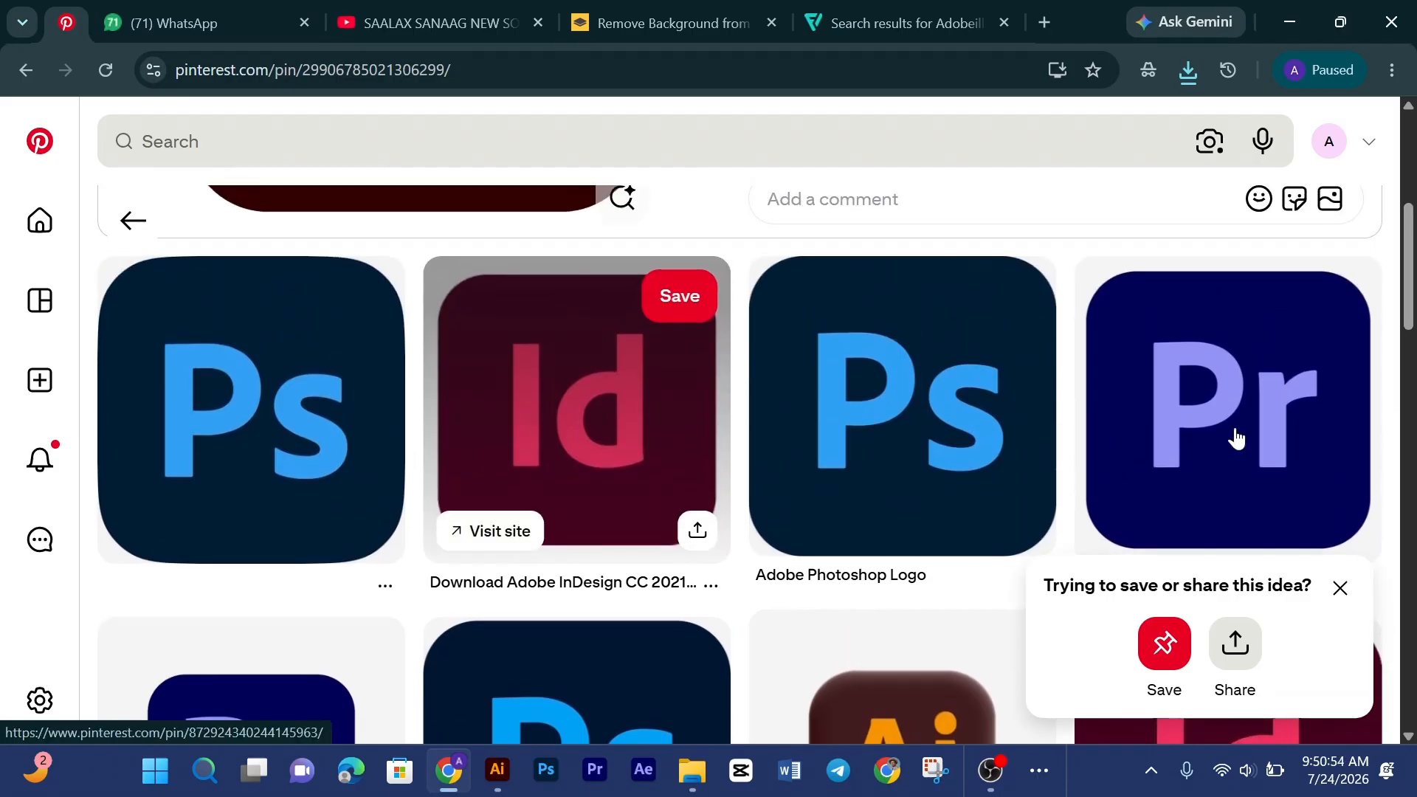
click(306, 417)
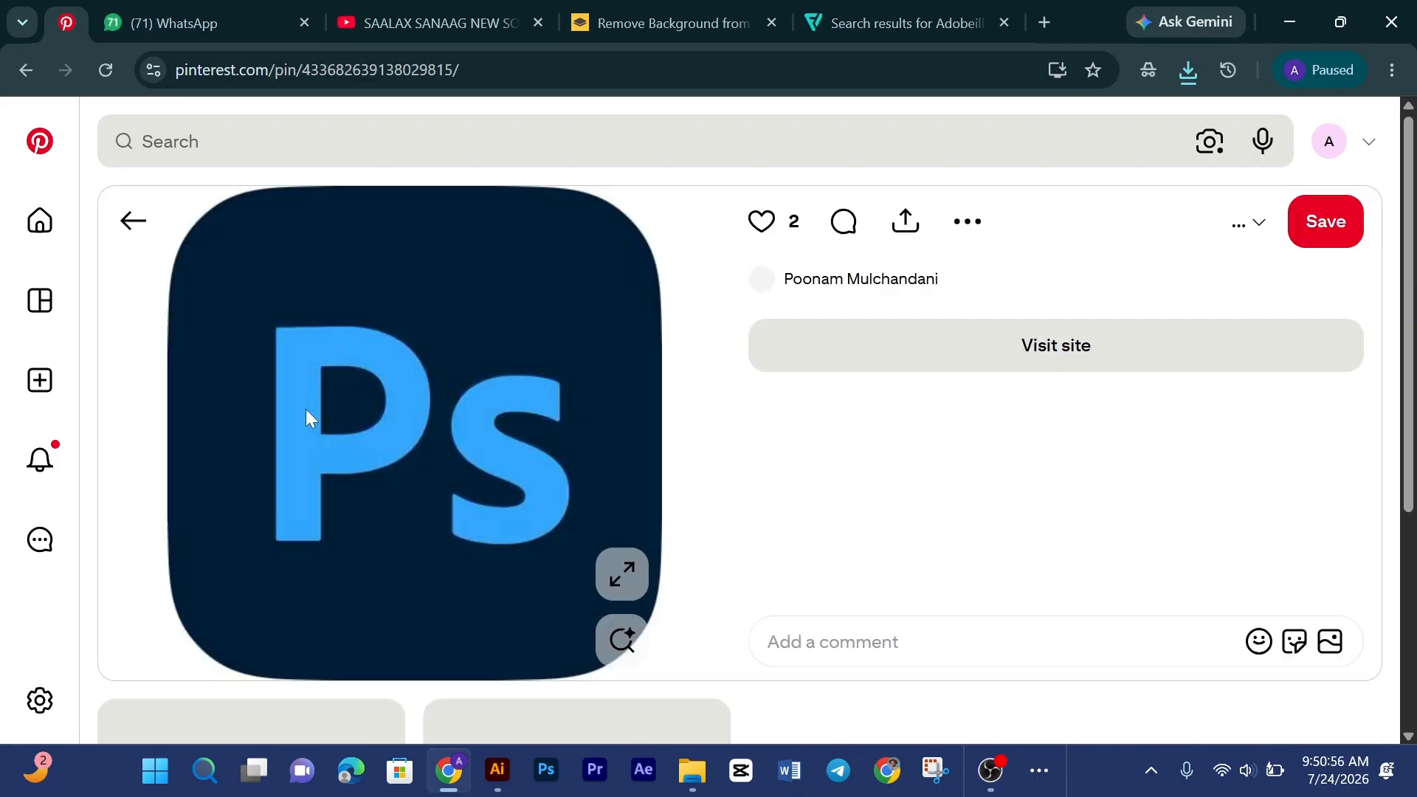
right_click(327, 399)
click(427, 478)
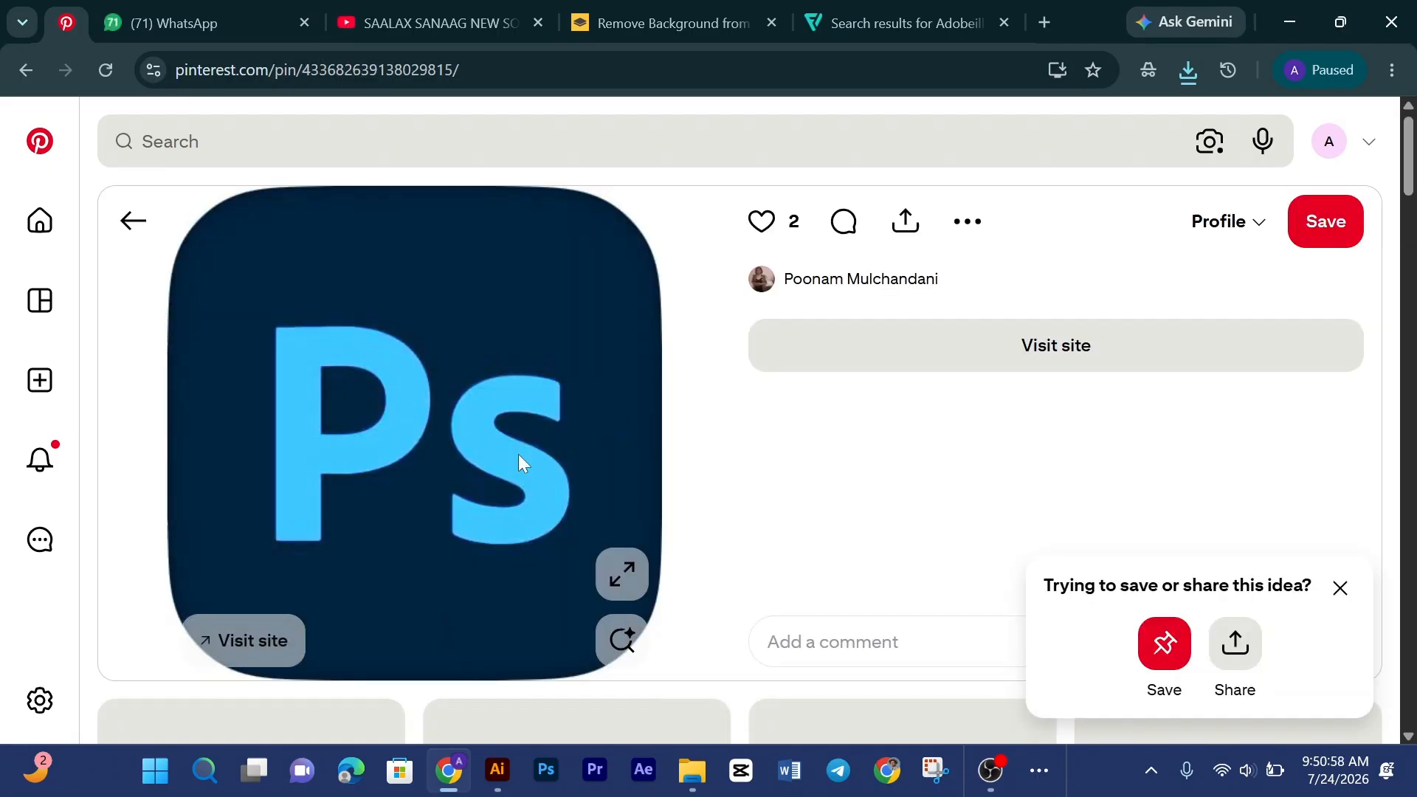
Step: Paste the Photoshop logo into remove.bg and save the free preview PNG to Downloads
click(672, 9)
key(ctrl+v)
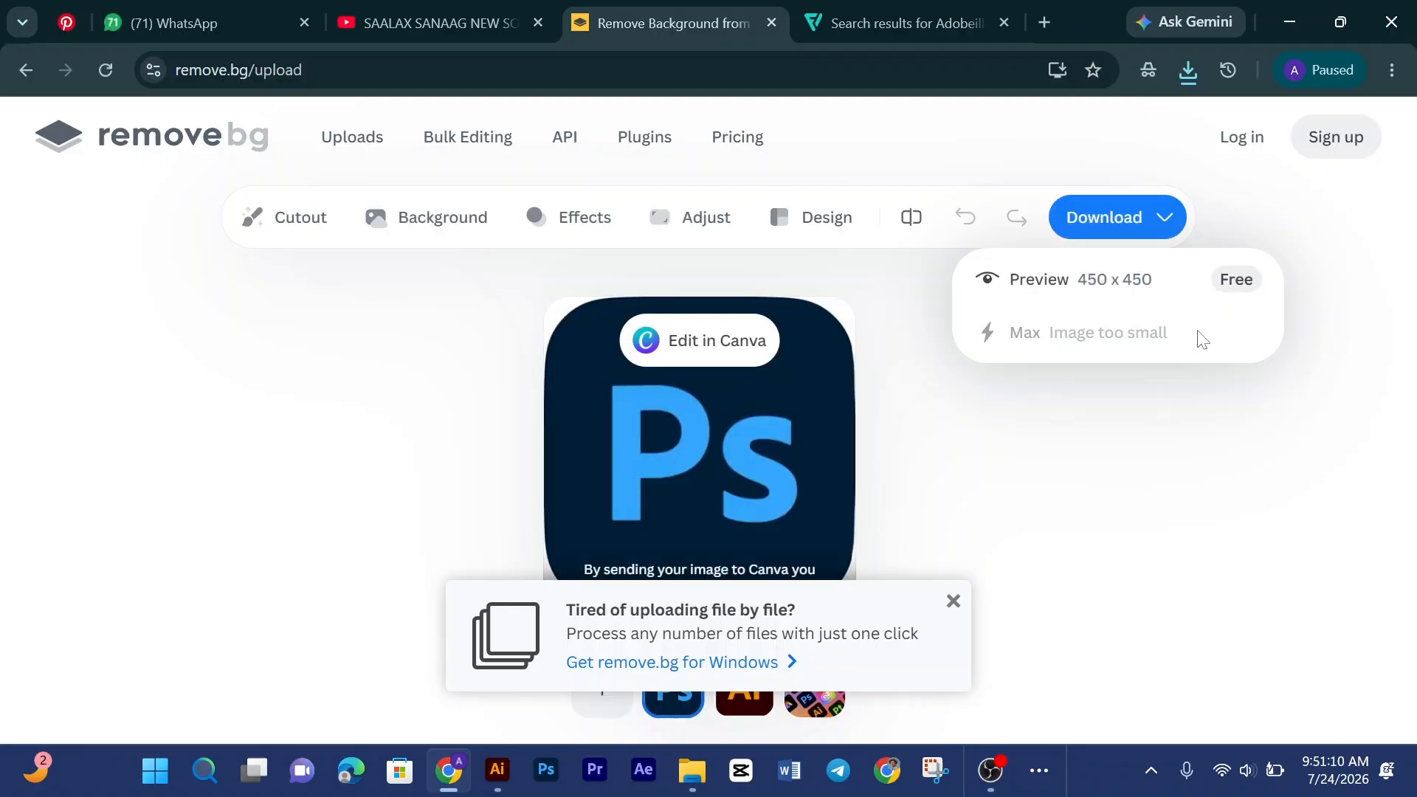
click(1232, 278)
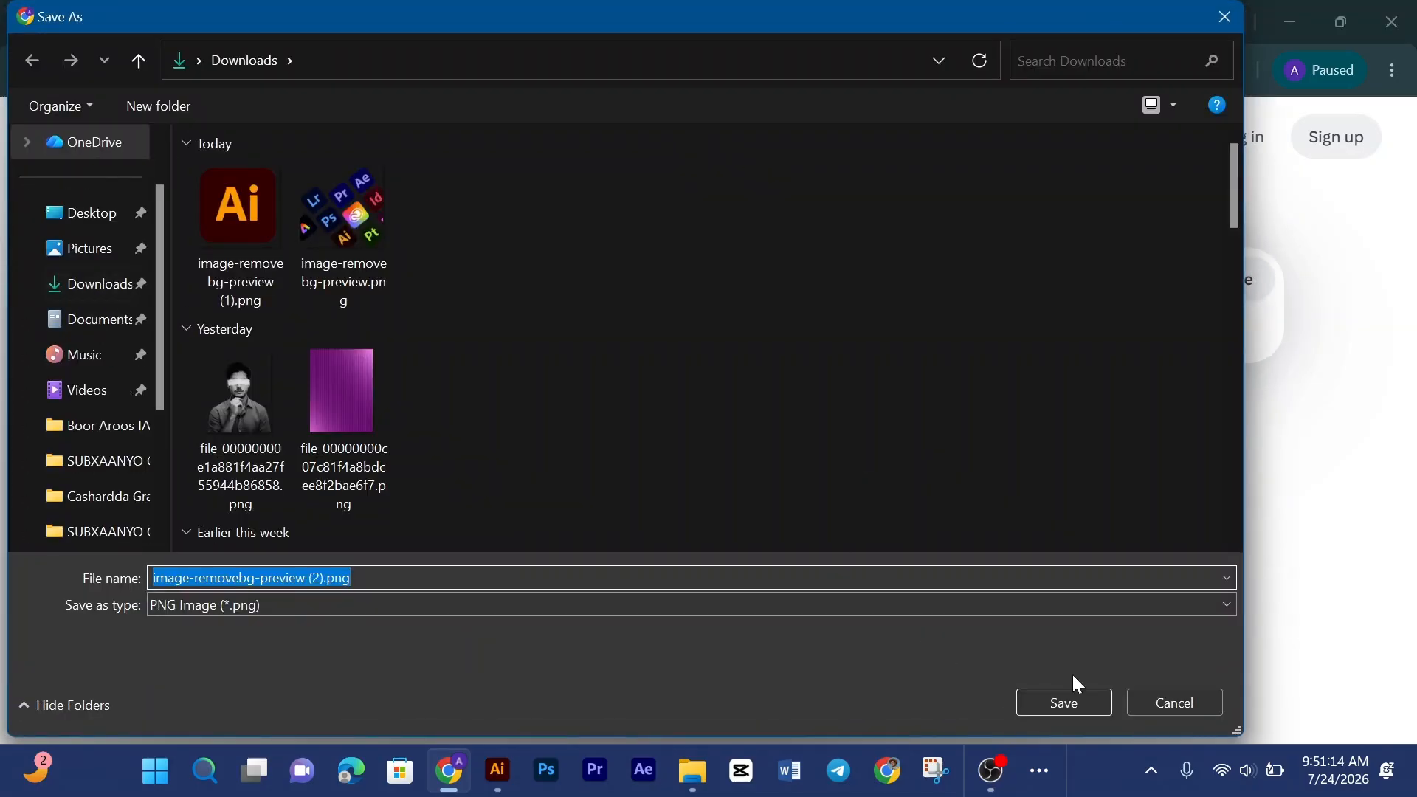
click(1049, 698)
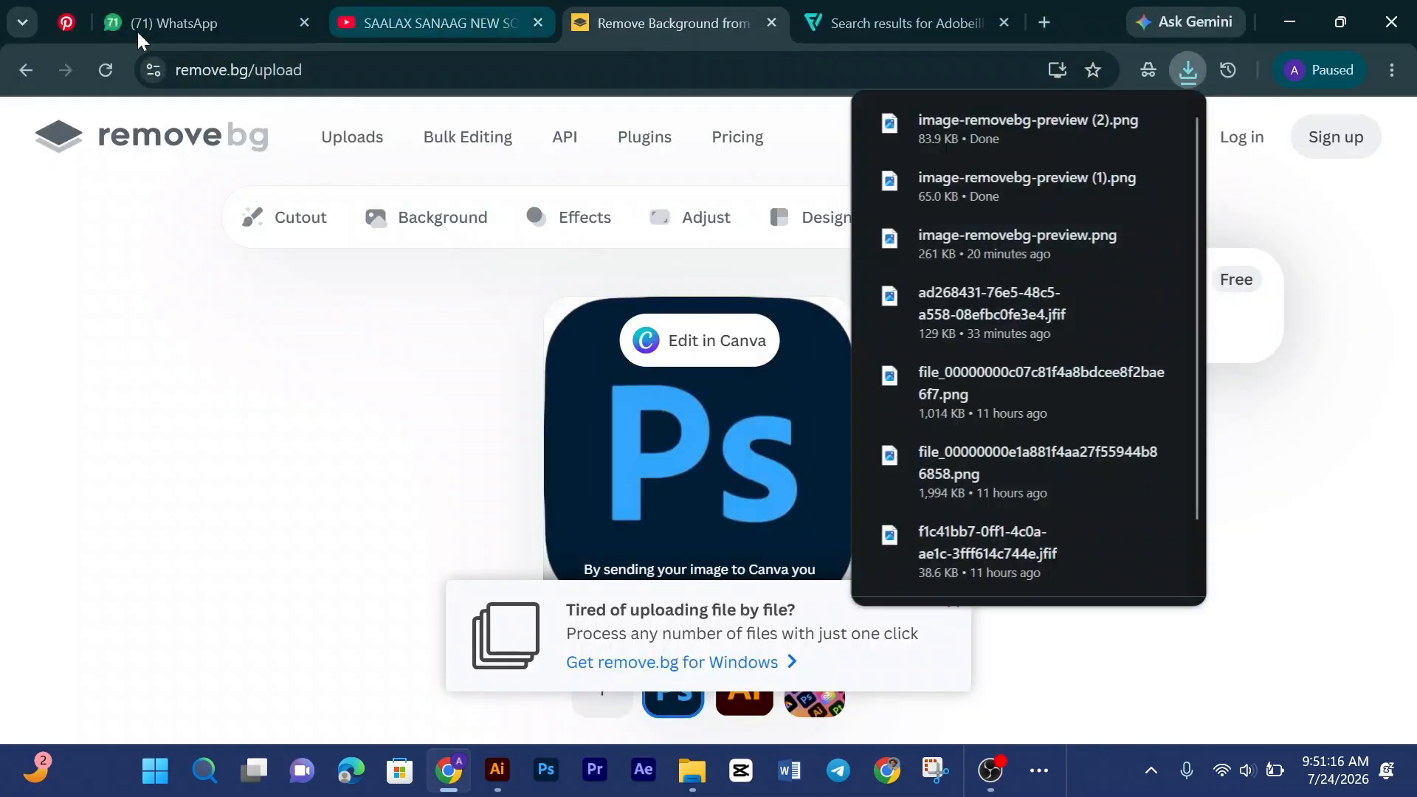
Step: Return to Pinterest, open the Adobe Premiere logo pin and copy its image
click(88, 26)
scroll(1100, 500, down, 7)
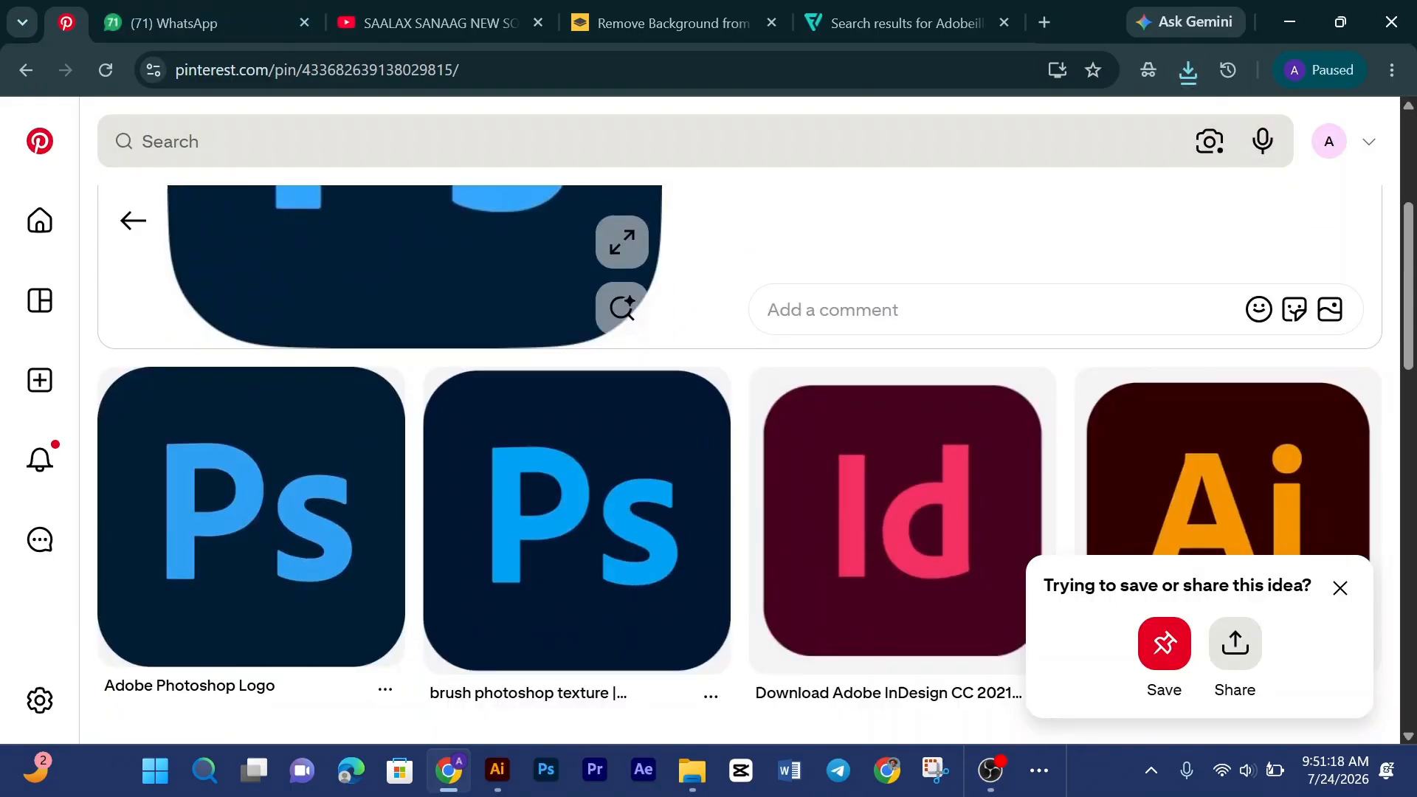
scroll(753, 453, down, 3)
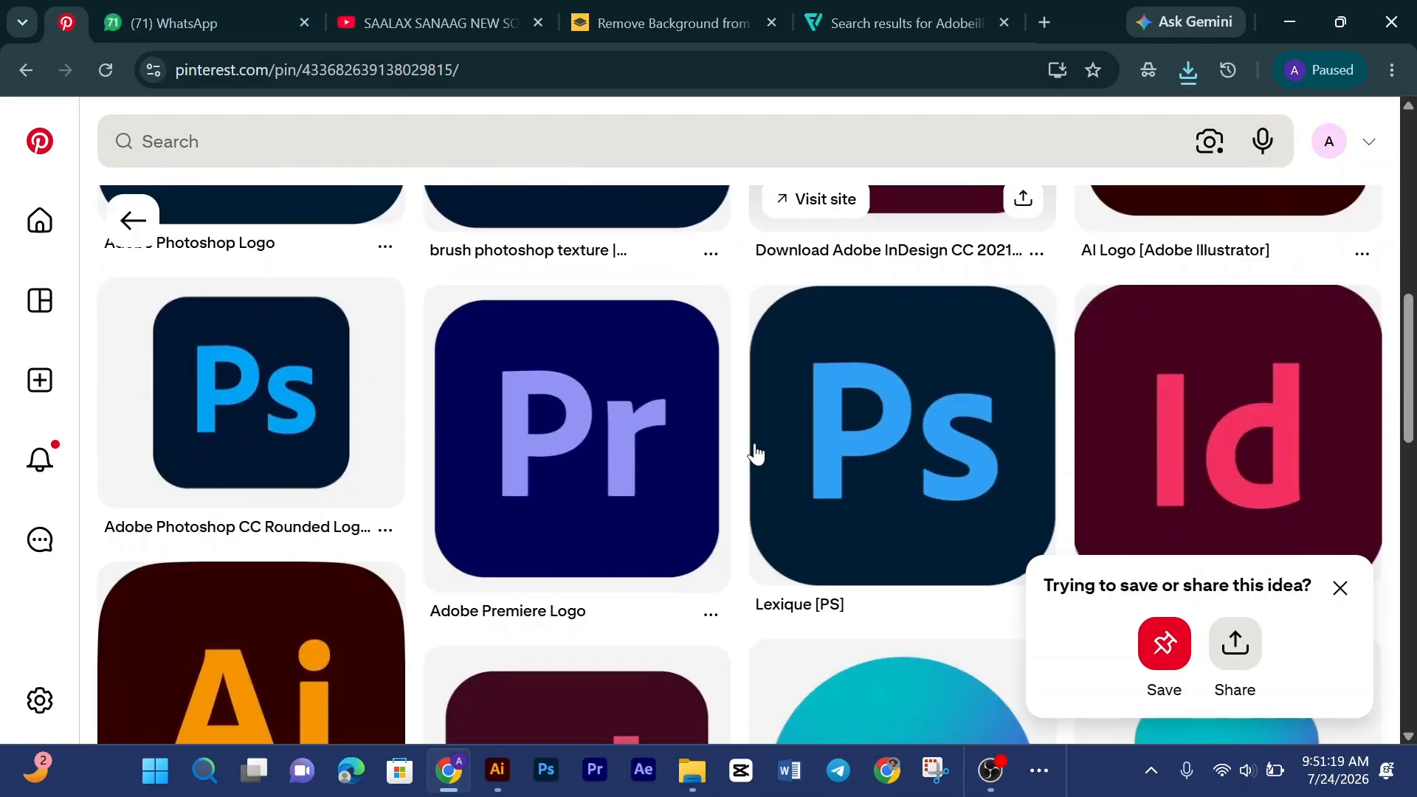
click(636, 450)
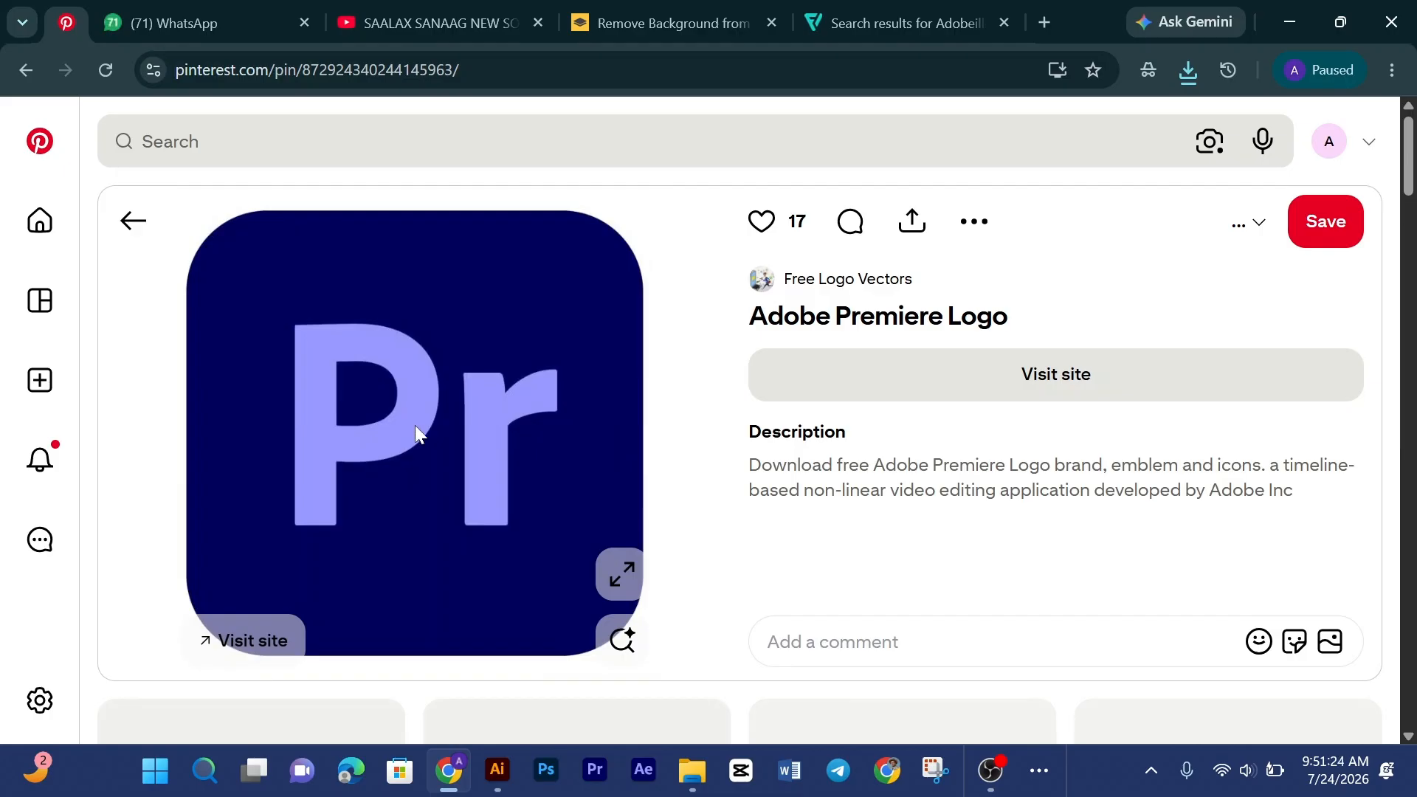
right_click(416, 427)
click(488, 519)
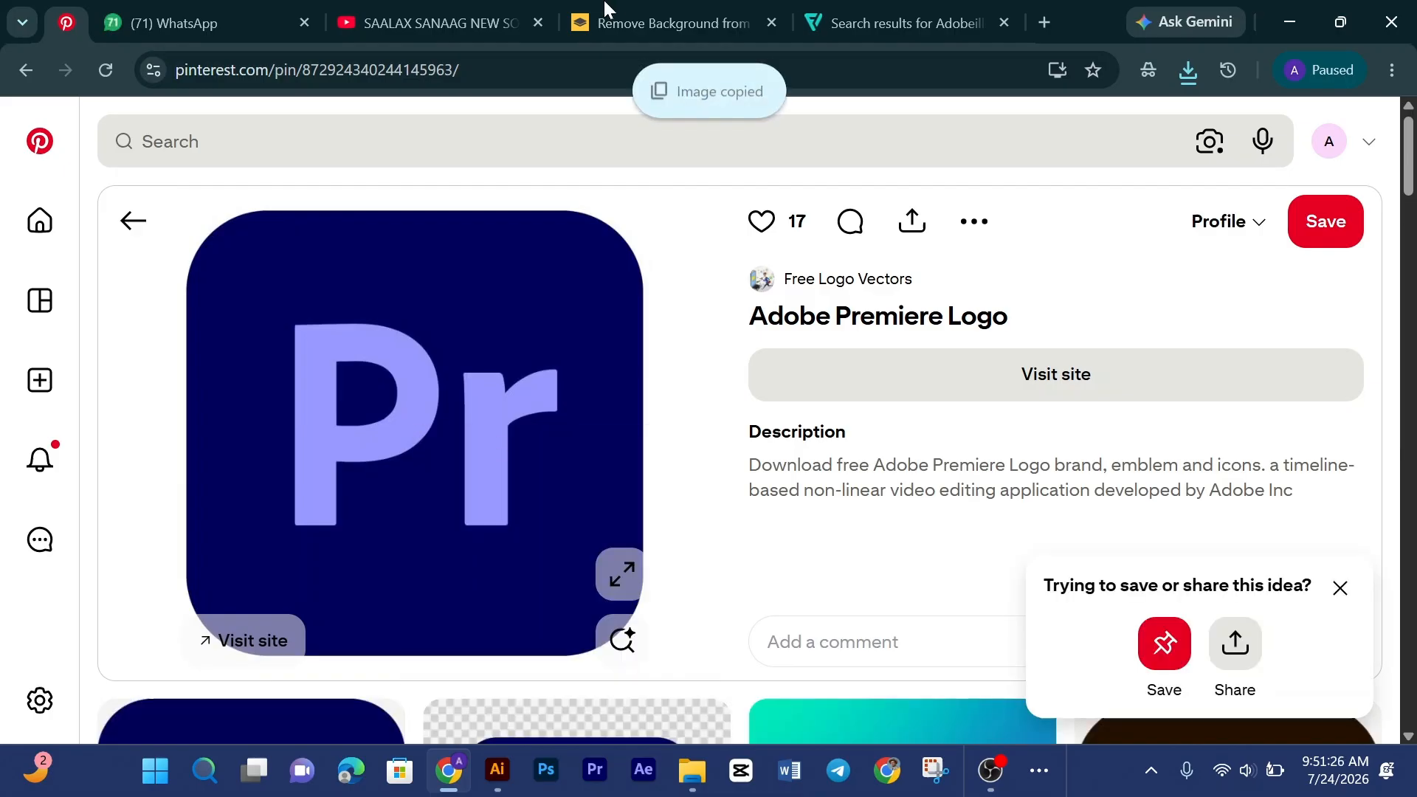
Step: Paste the Premiere logo into remove.bg and save the free preview PNG to Downloads
click(605, 23)
key(ctrl+v)
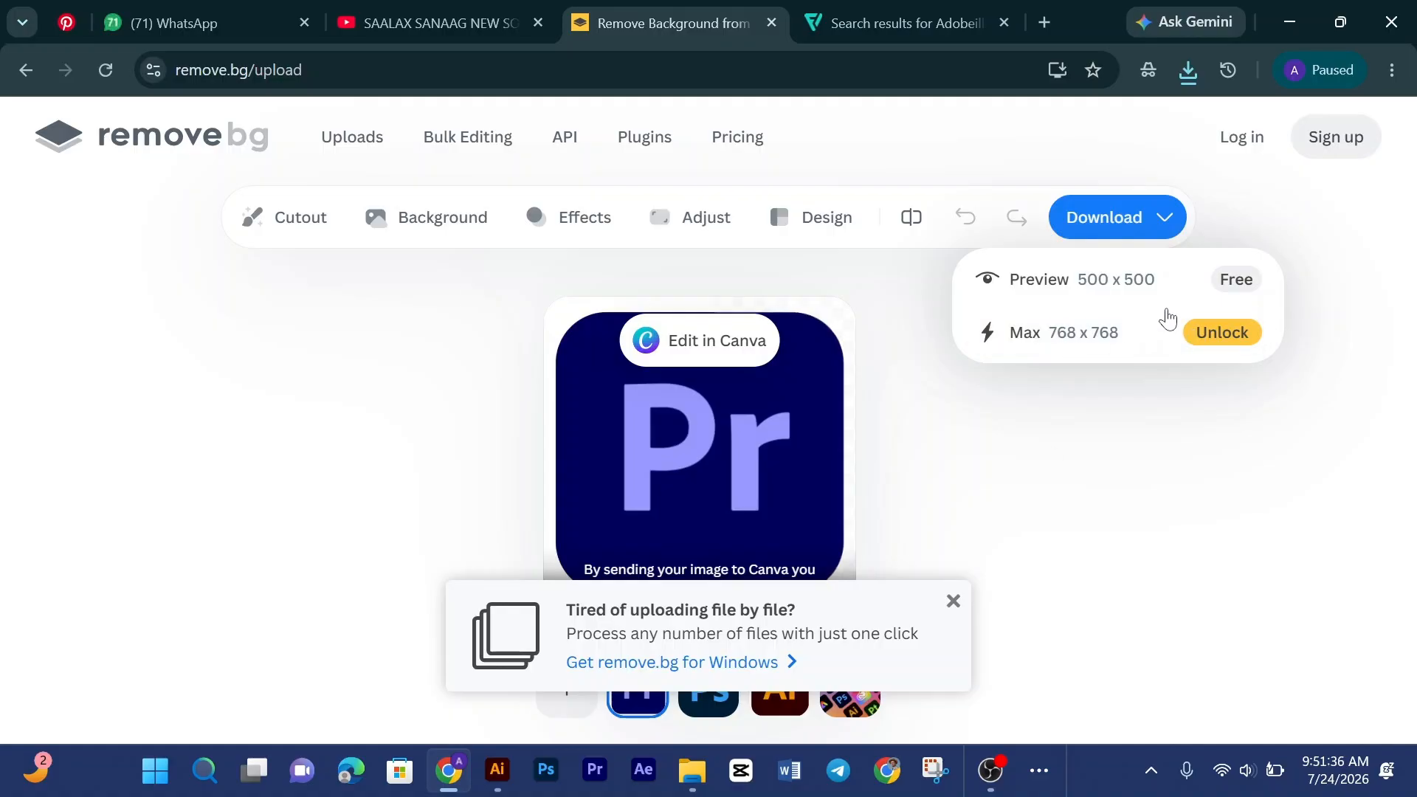
click(1049, 360)
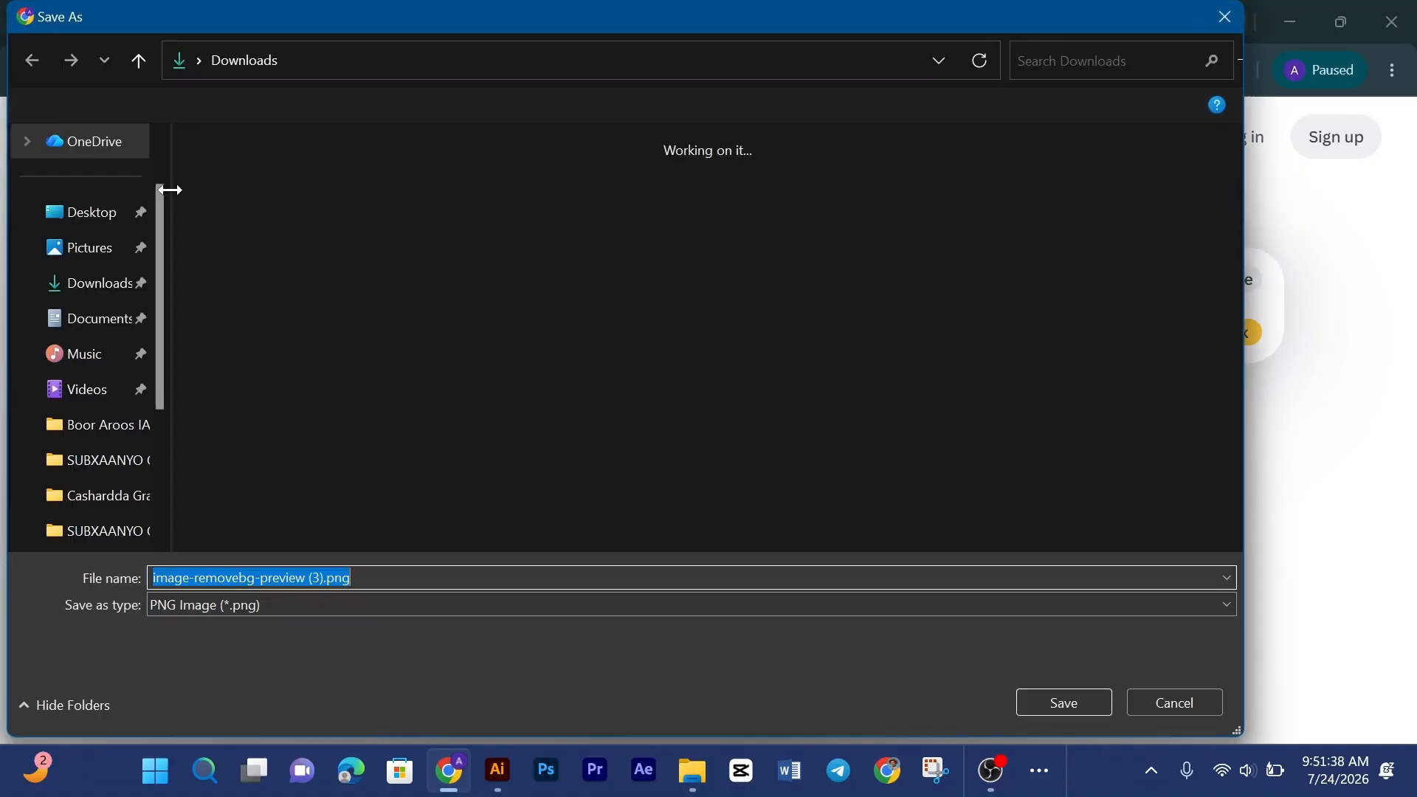
click(1061, 708)
Step: Return to Pinterest, open the Adobe After Effects logo pin and copy its image
key(ctrl+1)
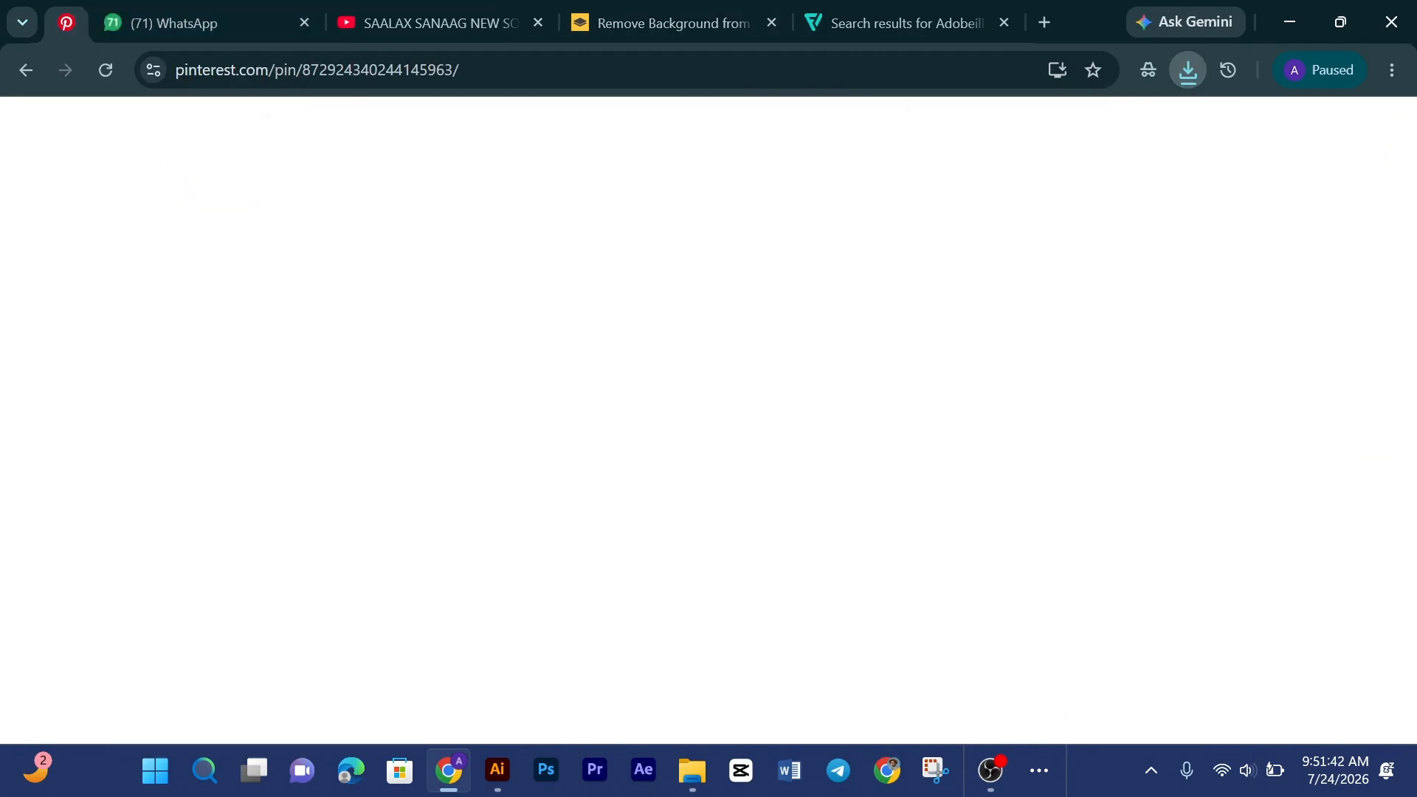
scroll(1081, 414, down, 10)
scroll(1081, 414, down, 7)
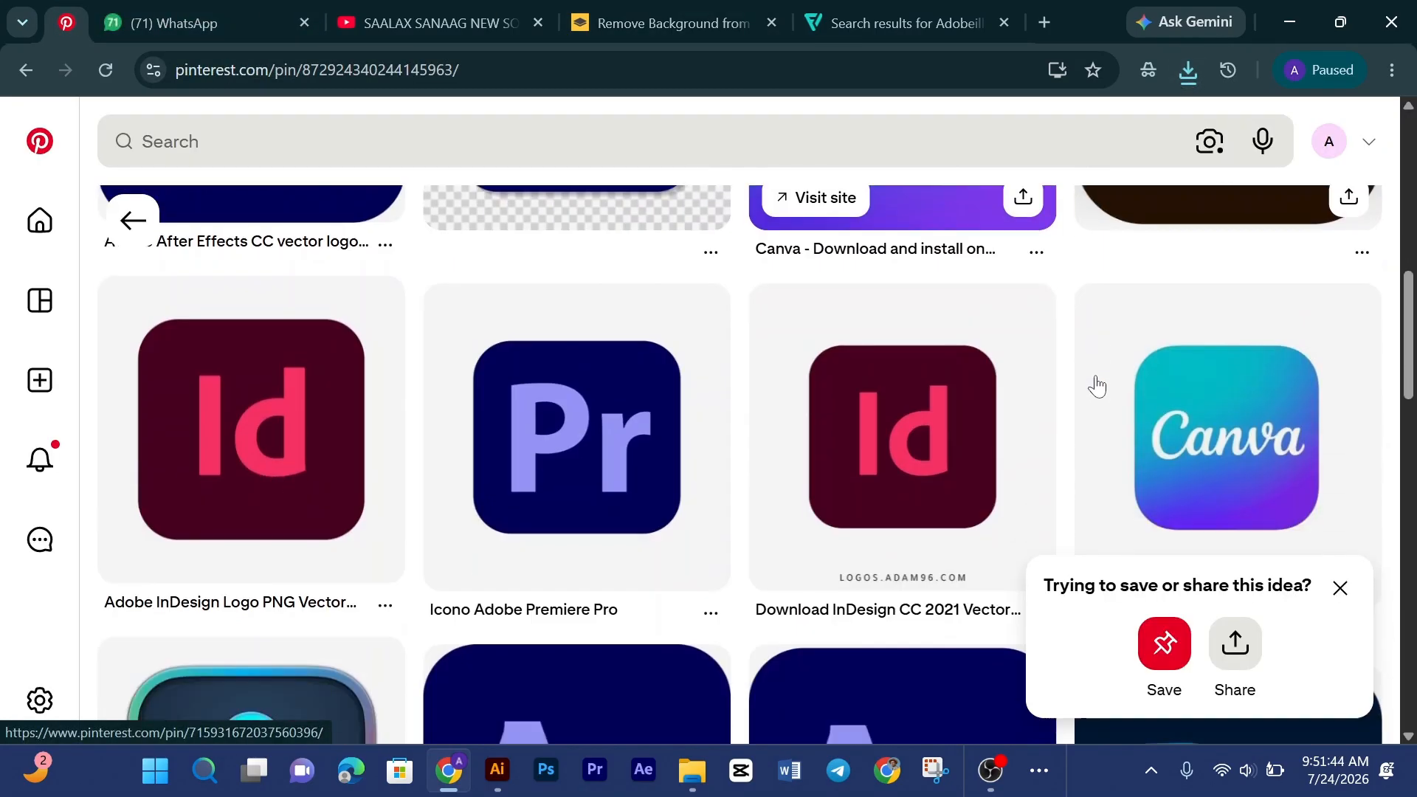
scroll(846, 463, down, 1)
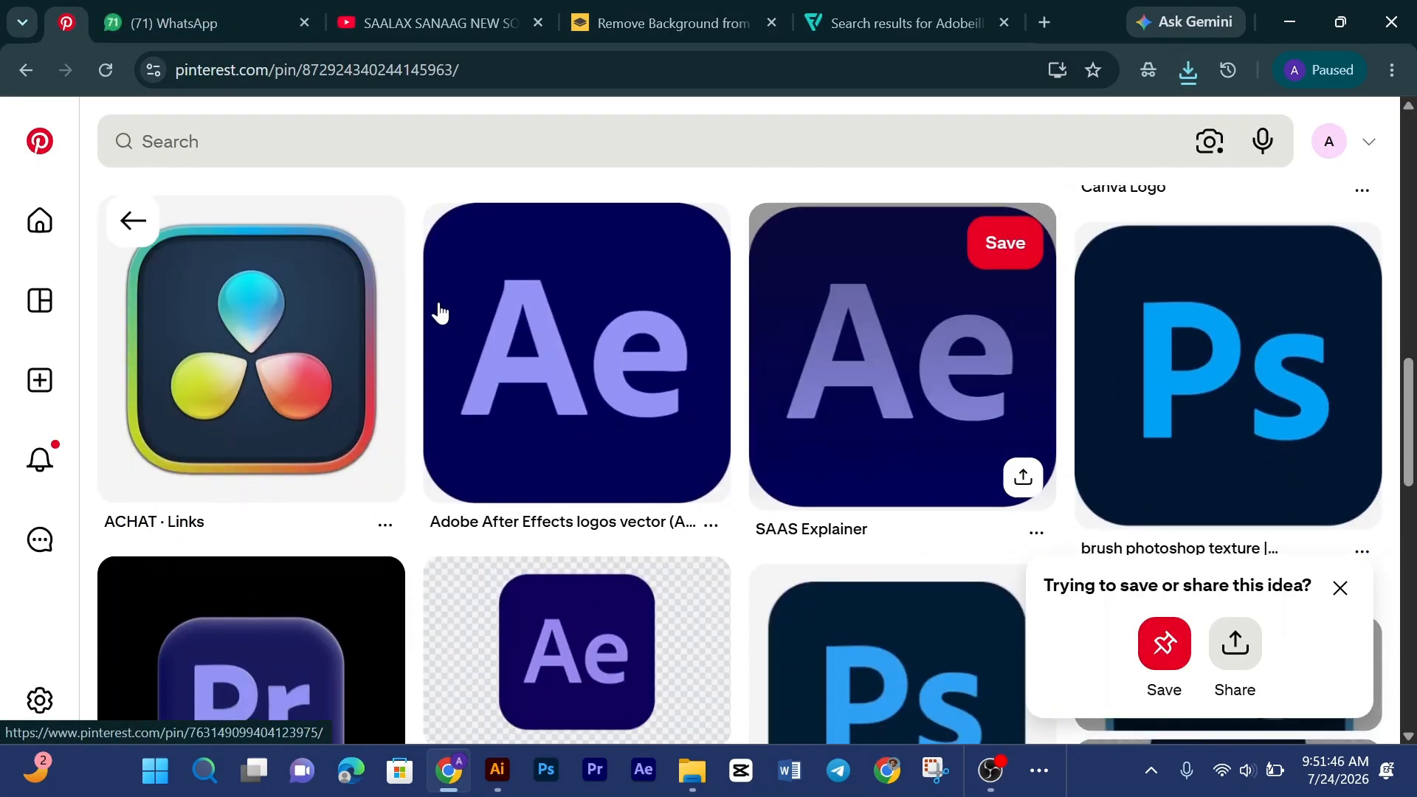
click(560, 369)
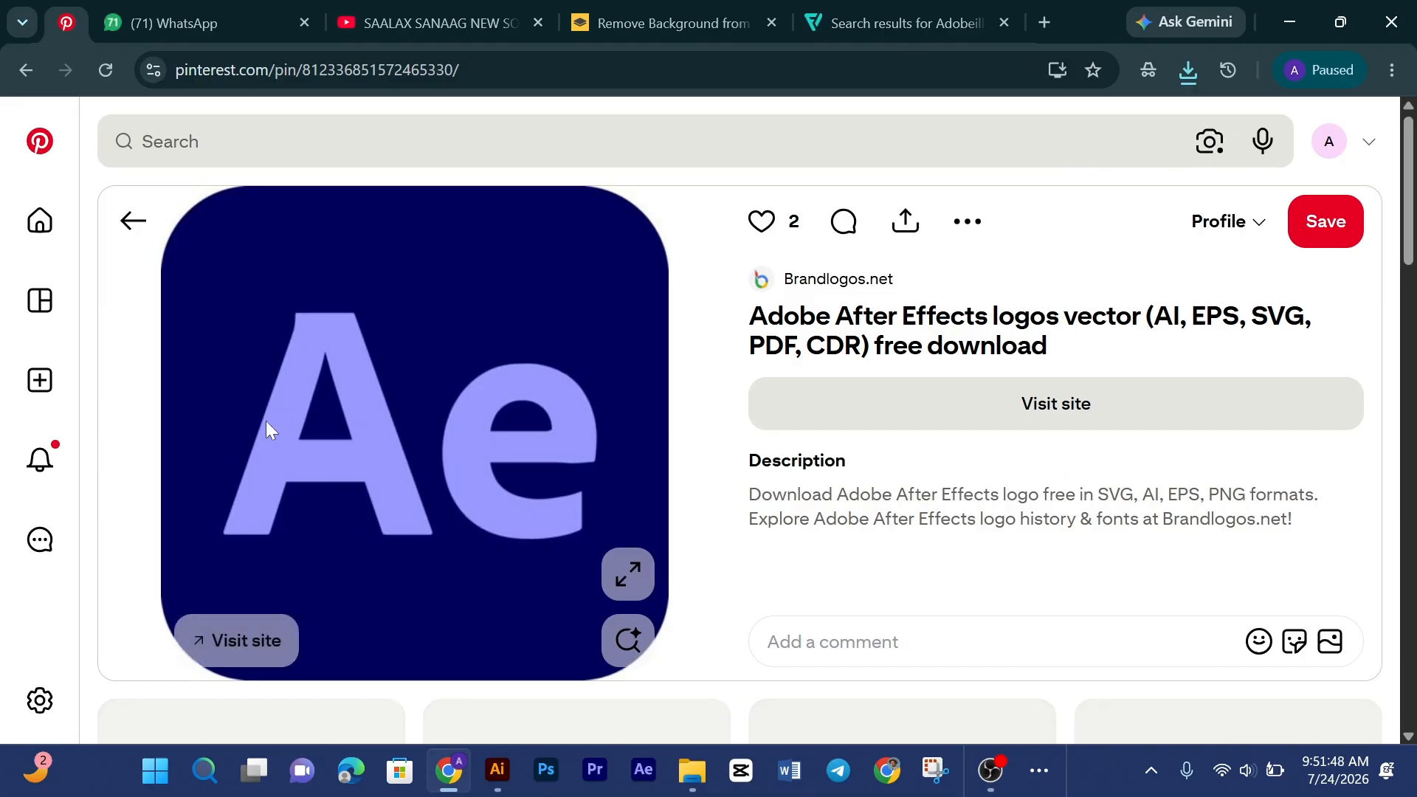
right_click(389, 382)
click(471, 468)
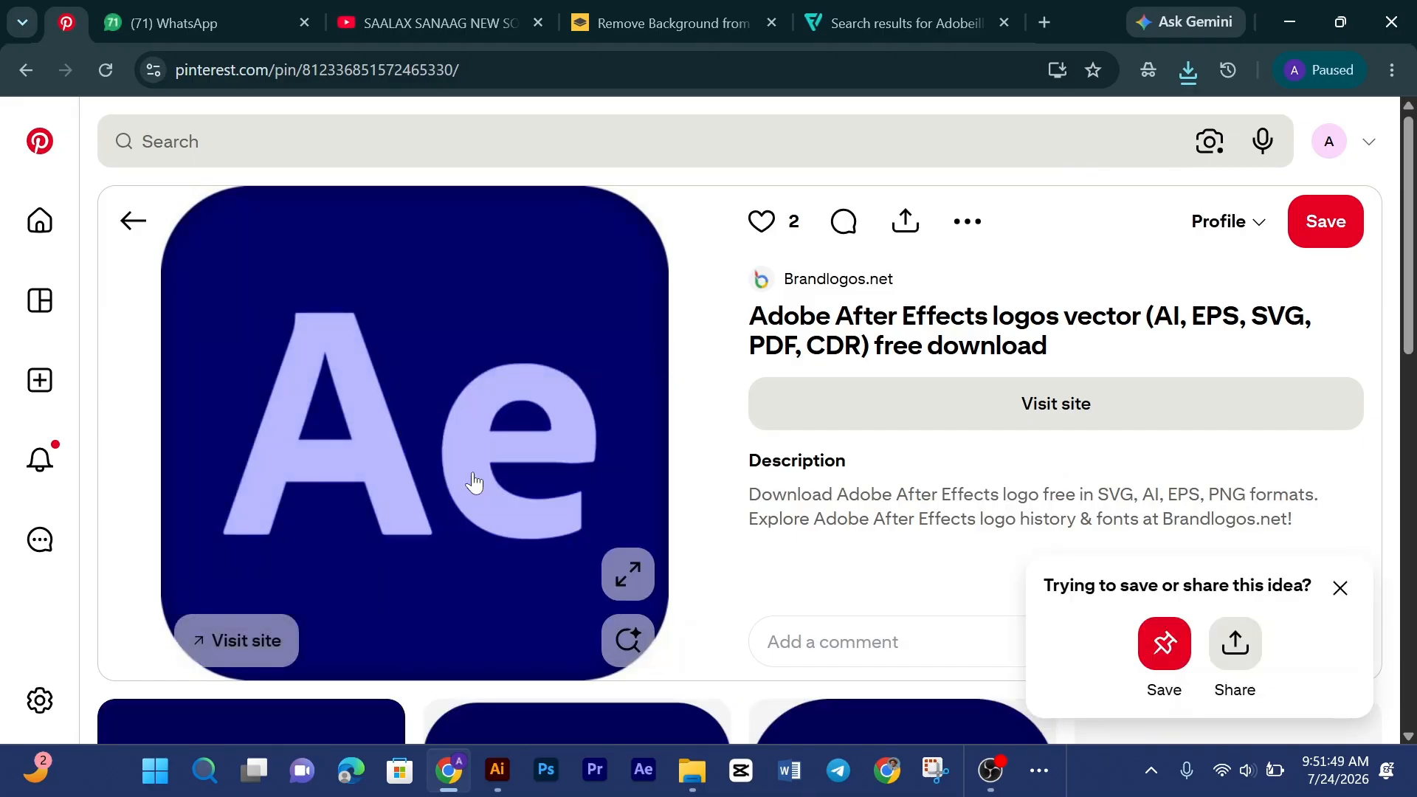
Step: Paste the After Effects logo into remove.bg and save the free preview PNG to Downloads
click(653, 10)
key(ctrl+v)
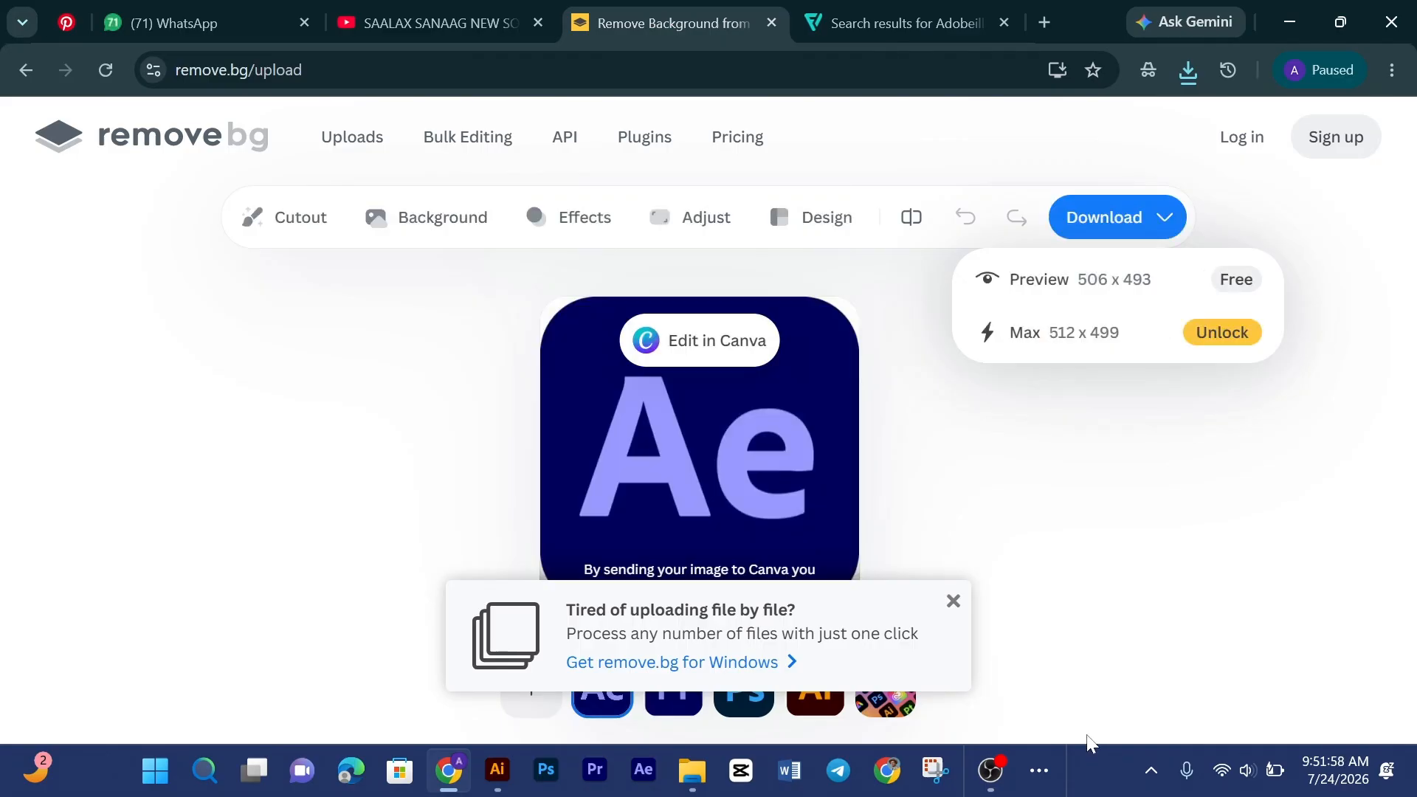
click(1231, 287)
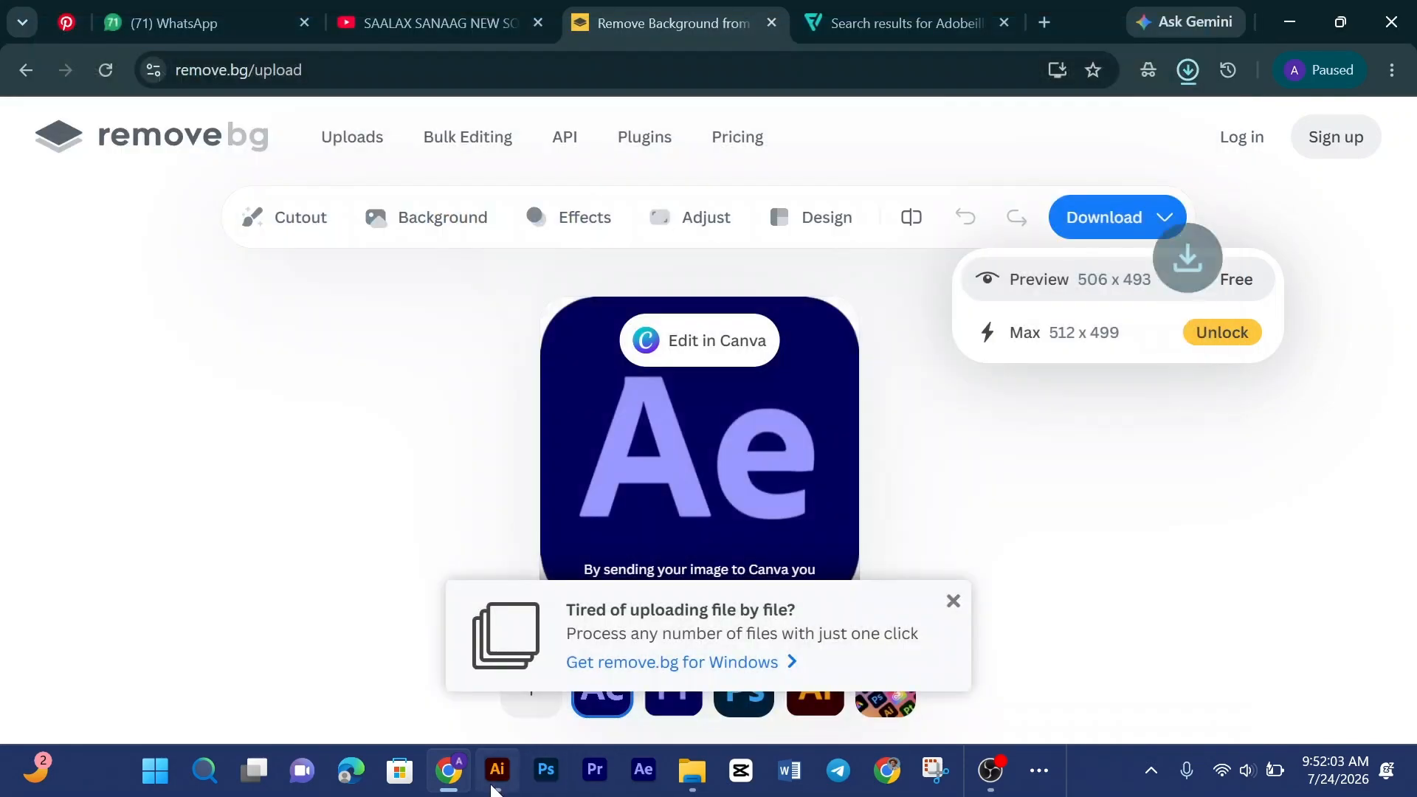
Step: Switch to Illustrator and place image-removebg-preview (1).png, the Illustrator logo, drawing it small and embedding it
click(497, 771)
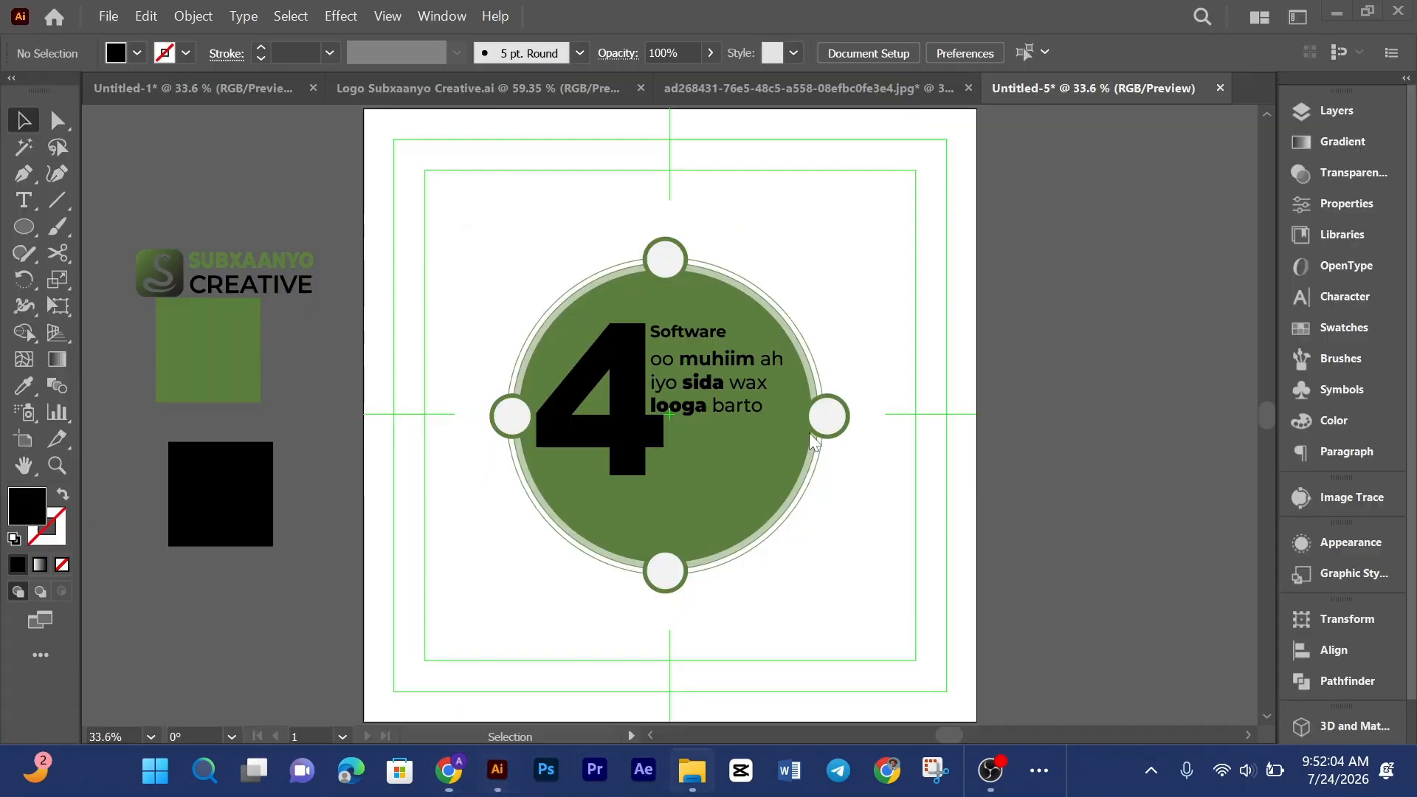
click(108, 15)
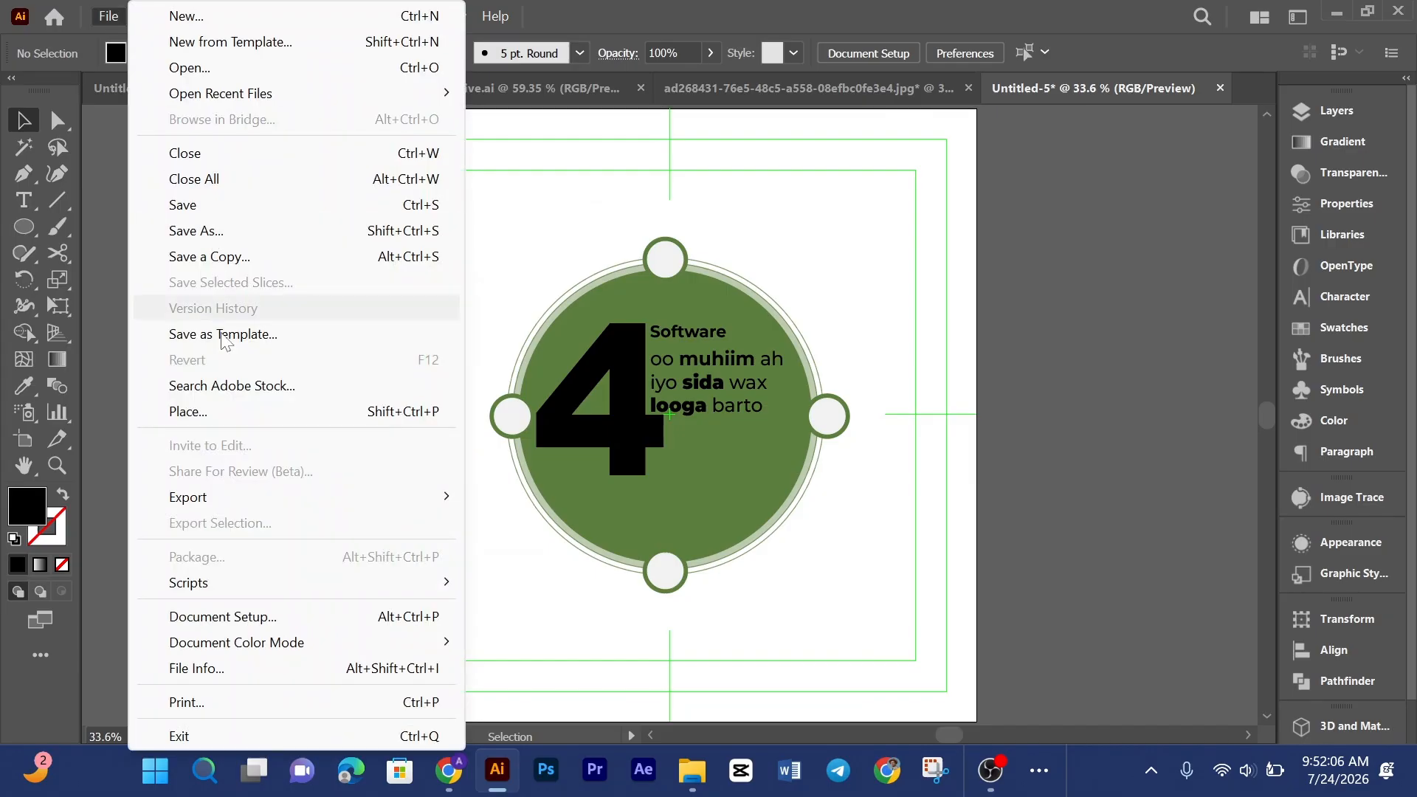
click(189, 413)
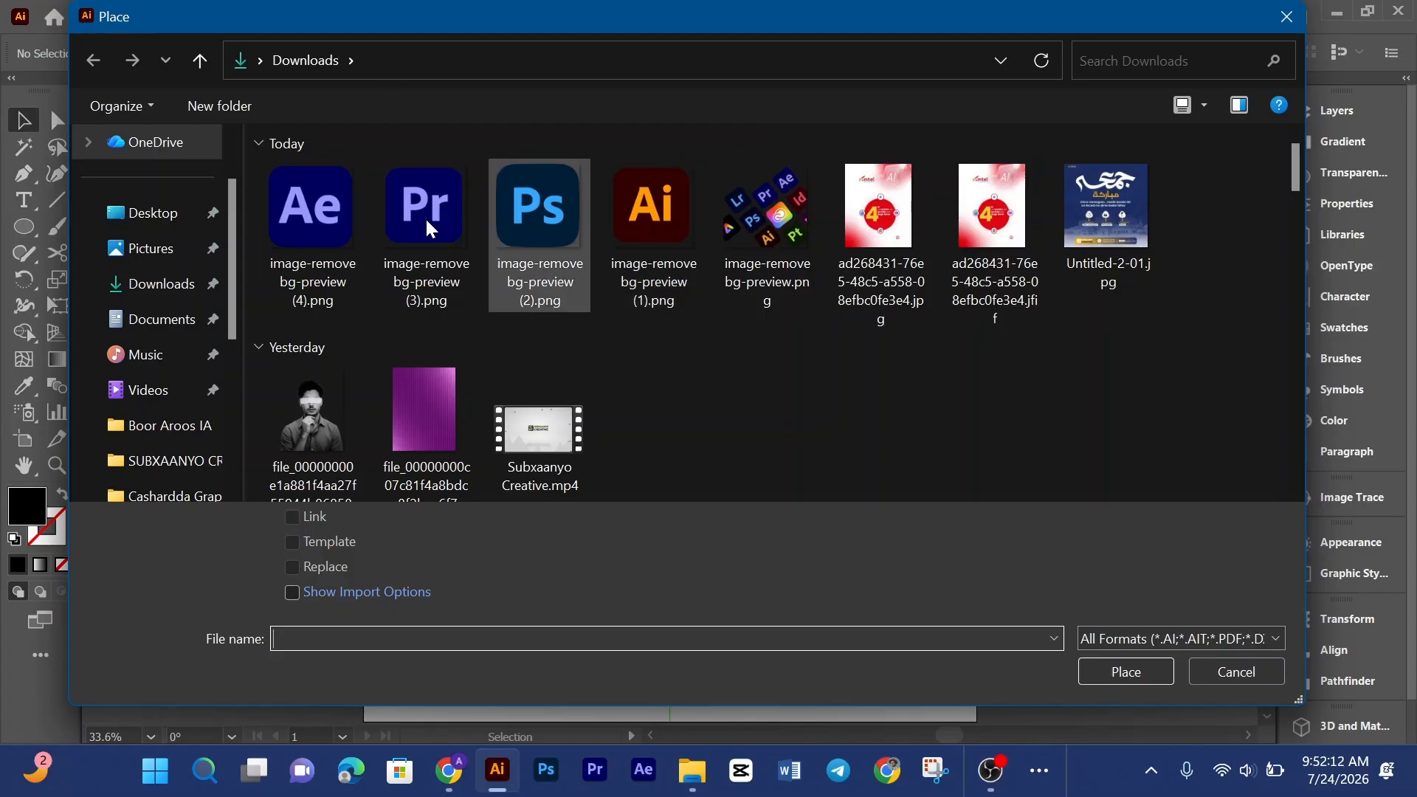
click(668, 235)
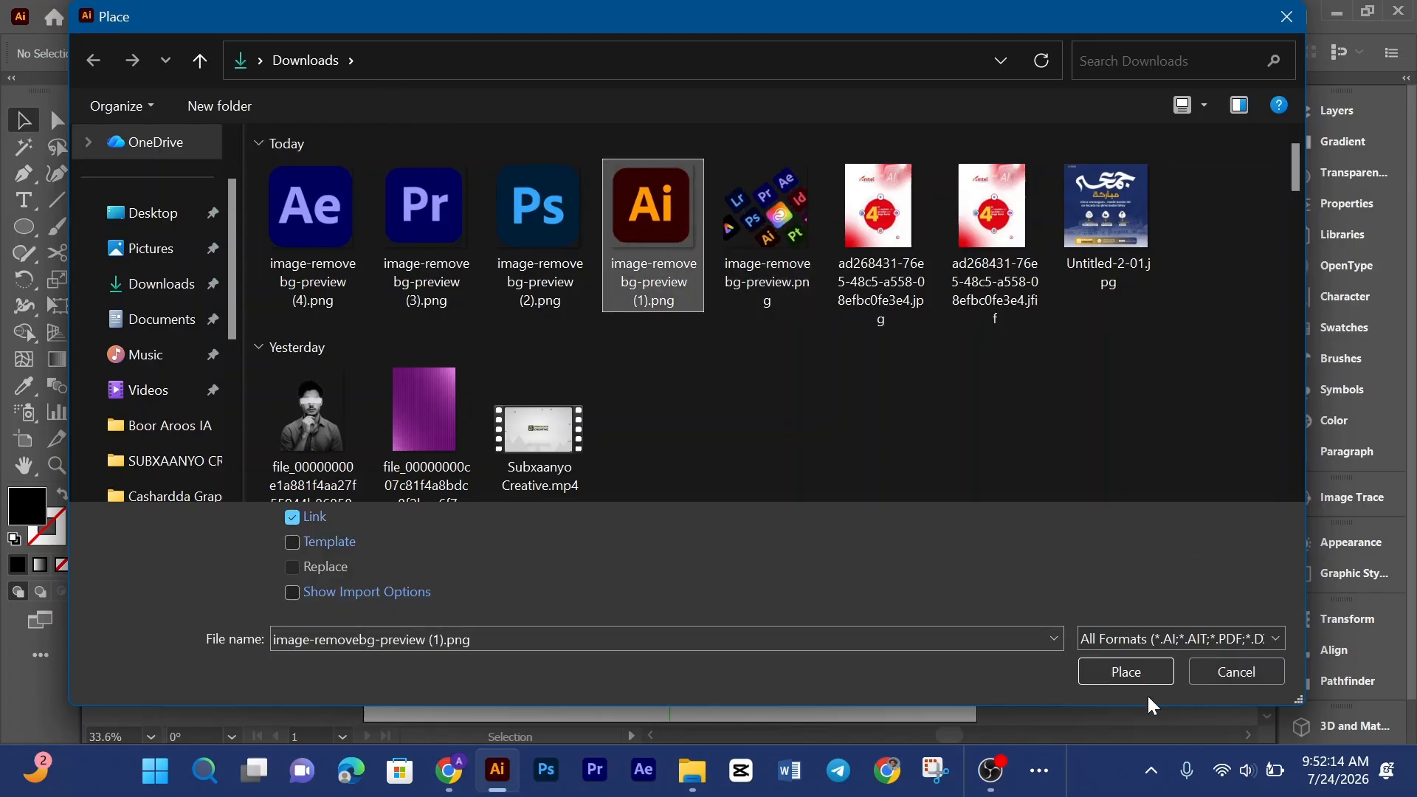
click(1123, 671)
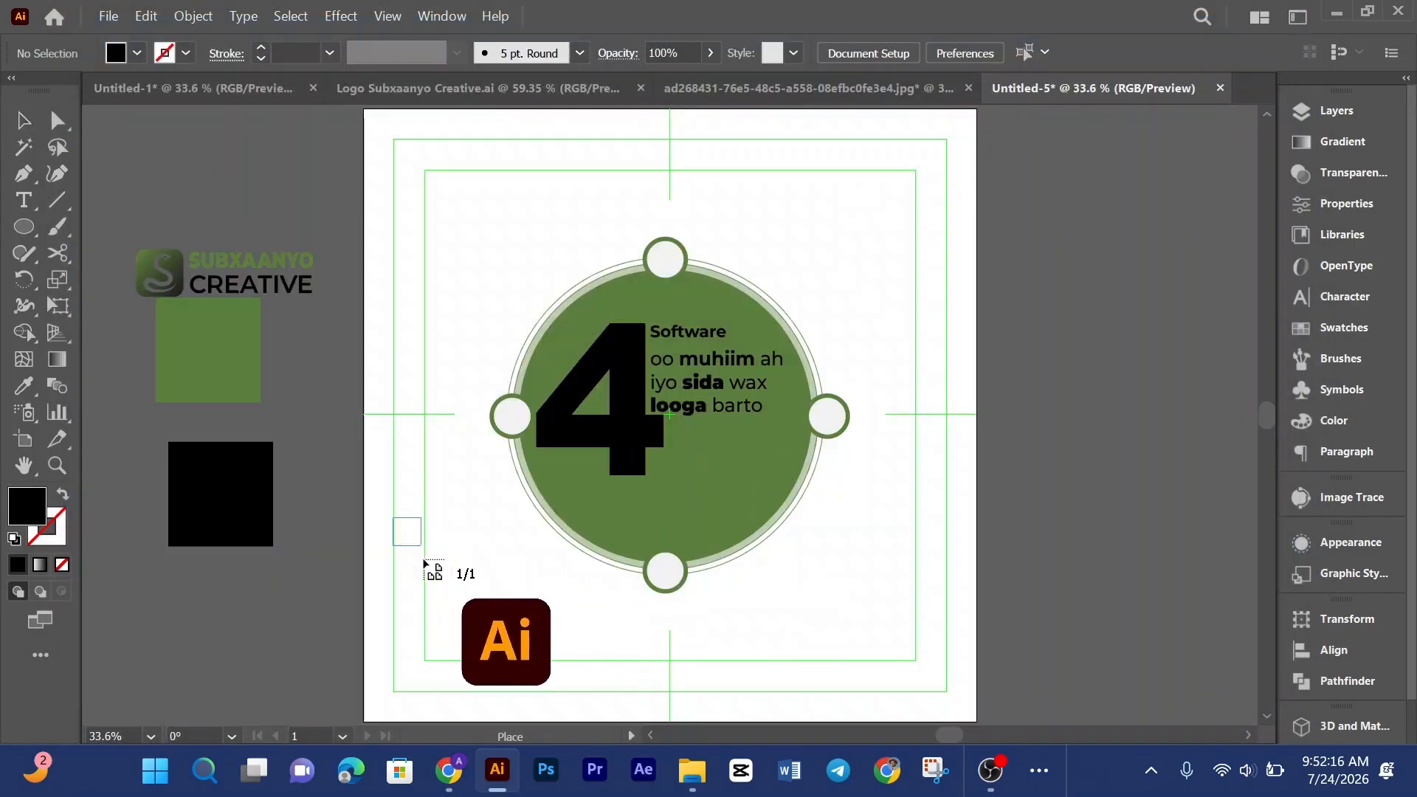
drag(424, 561, 453, 577)
click(449, 52)
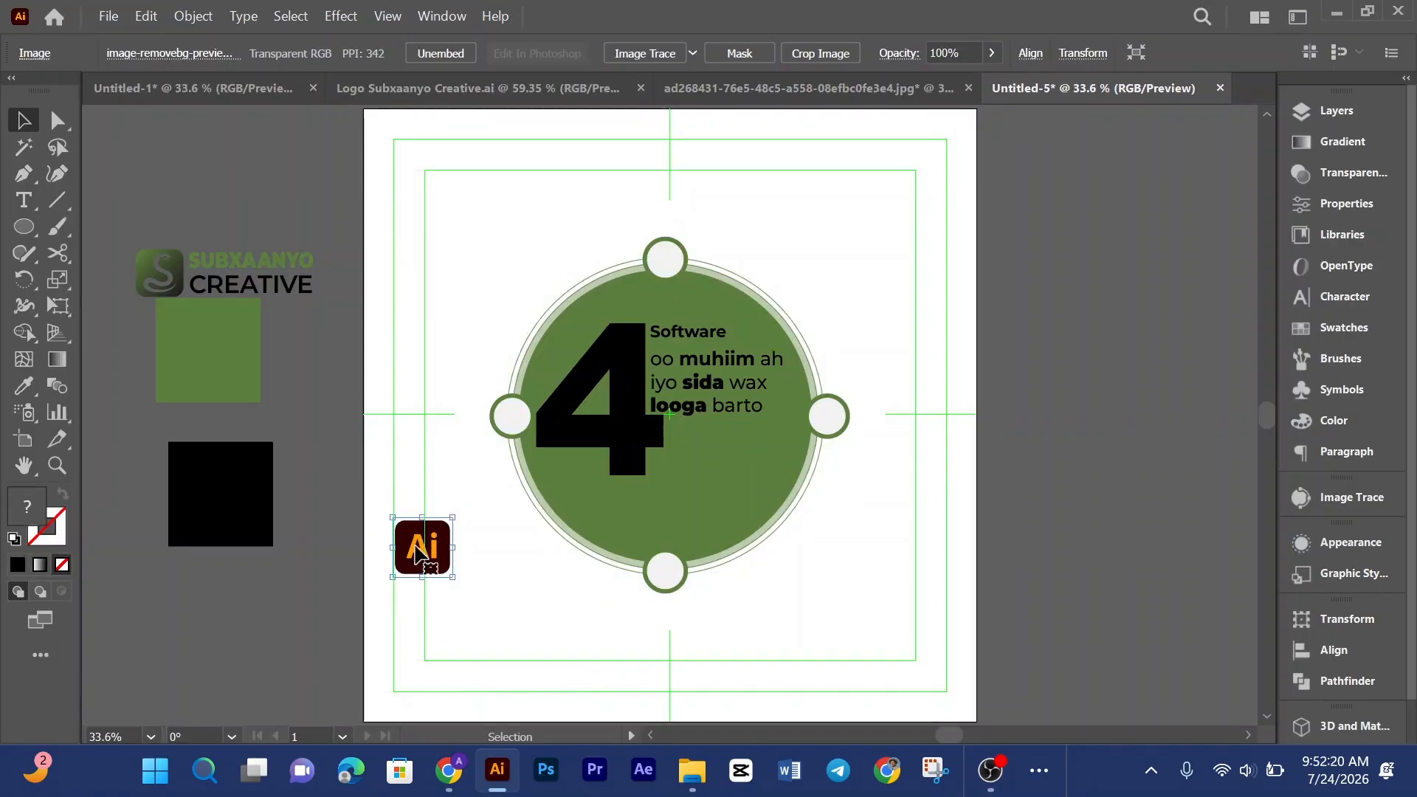
Step: Move the Illustrator logo onto the left white circle and scale it down to fit inside it
drag(418, 552, 507, 426)
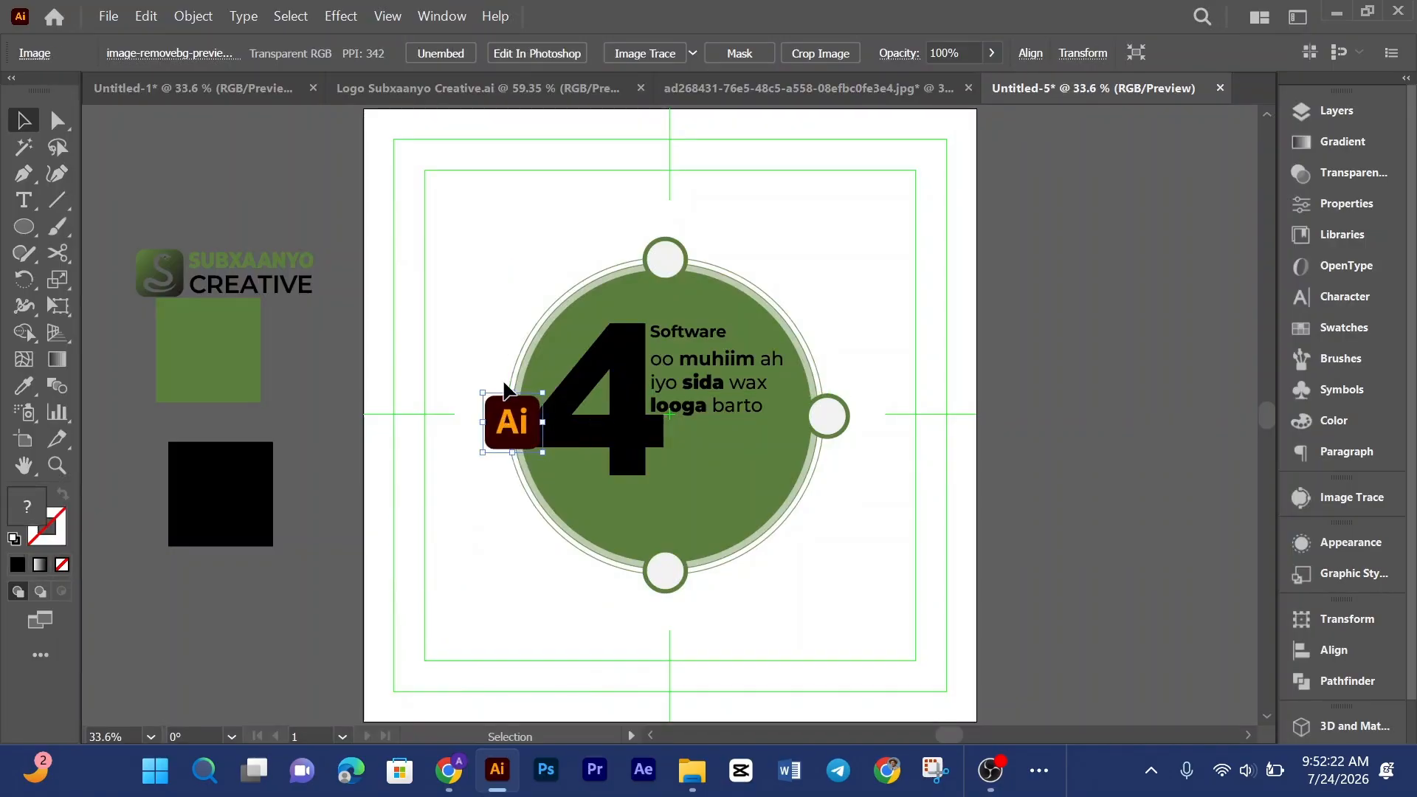
scroll(505, 388, up, 5)
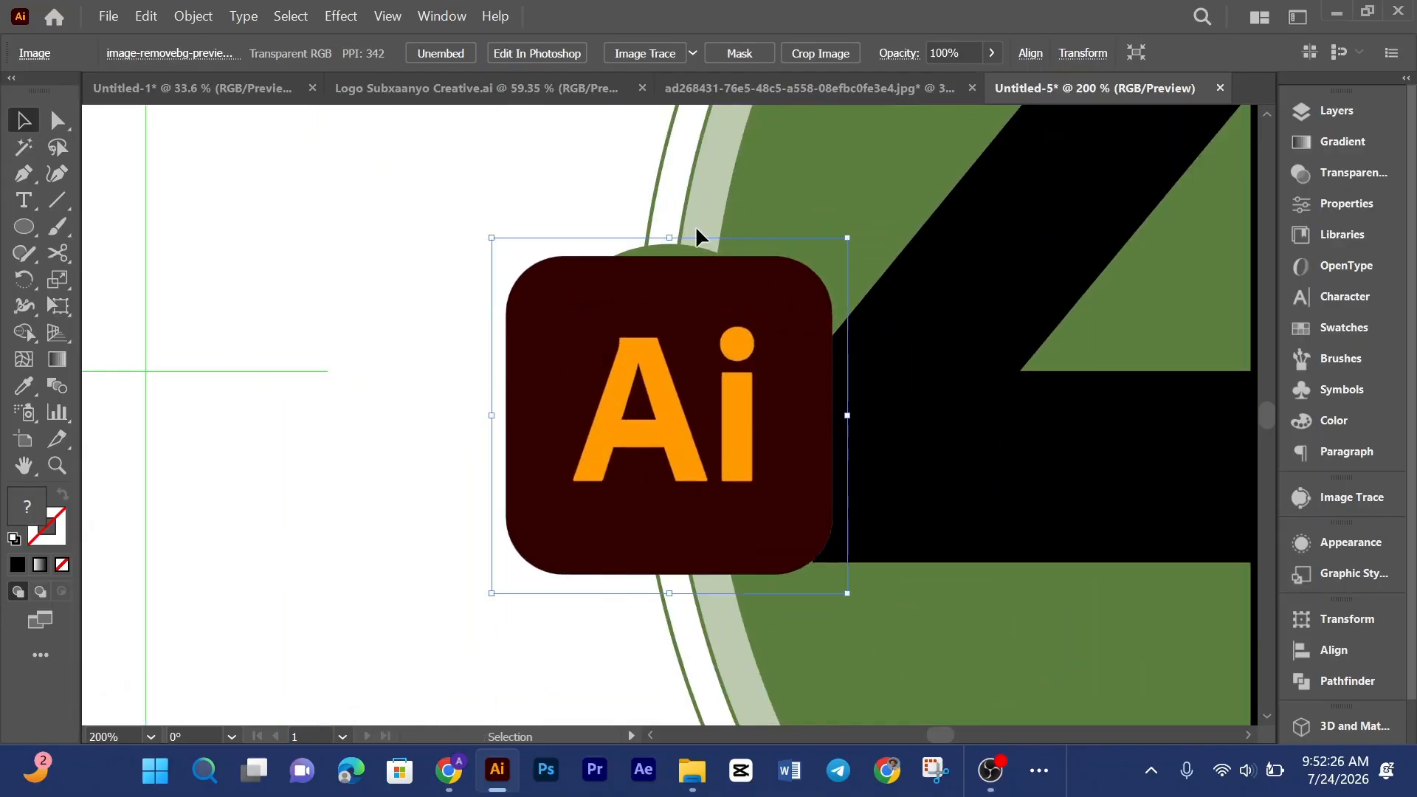
drag(674, 237, 674, 360)
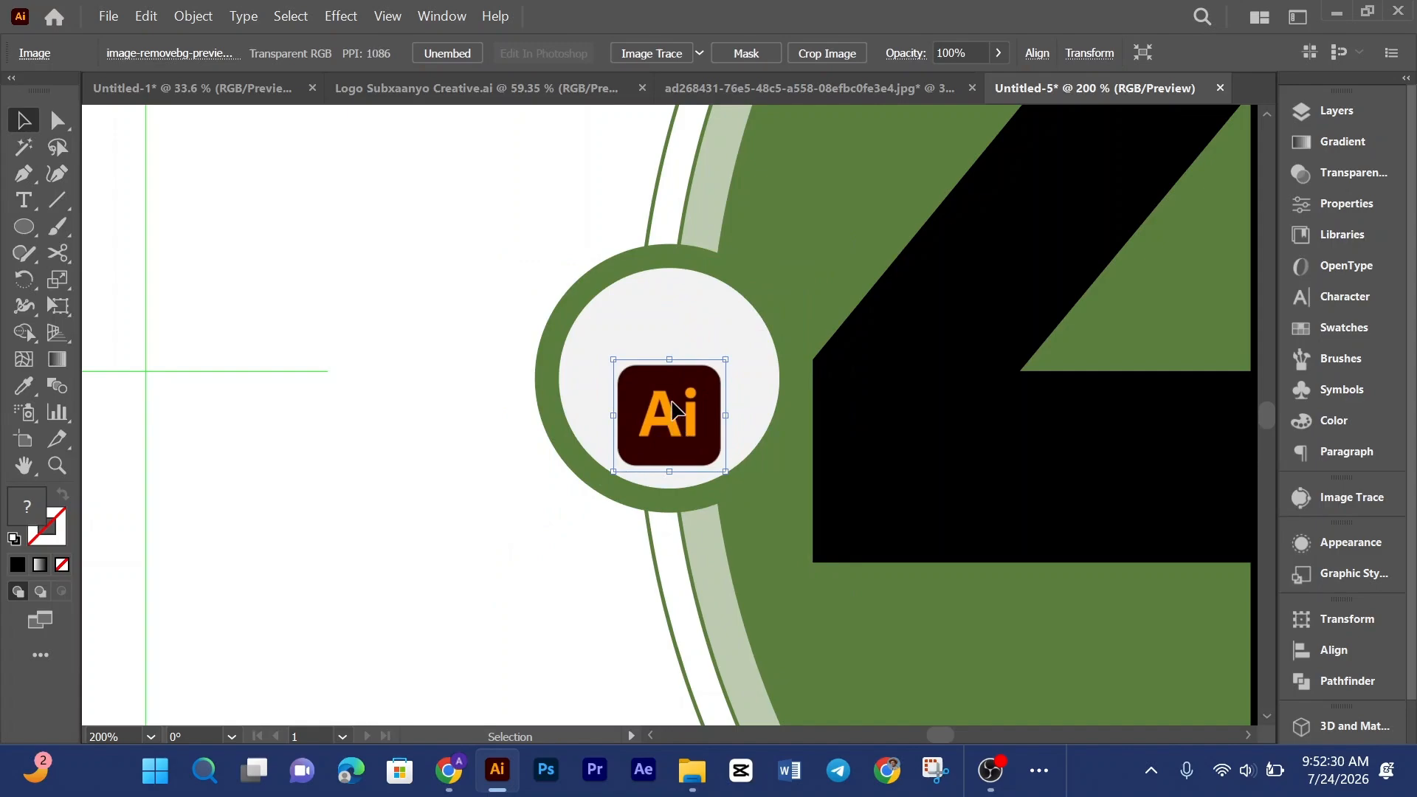
drag(673, 428, 662, 386)
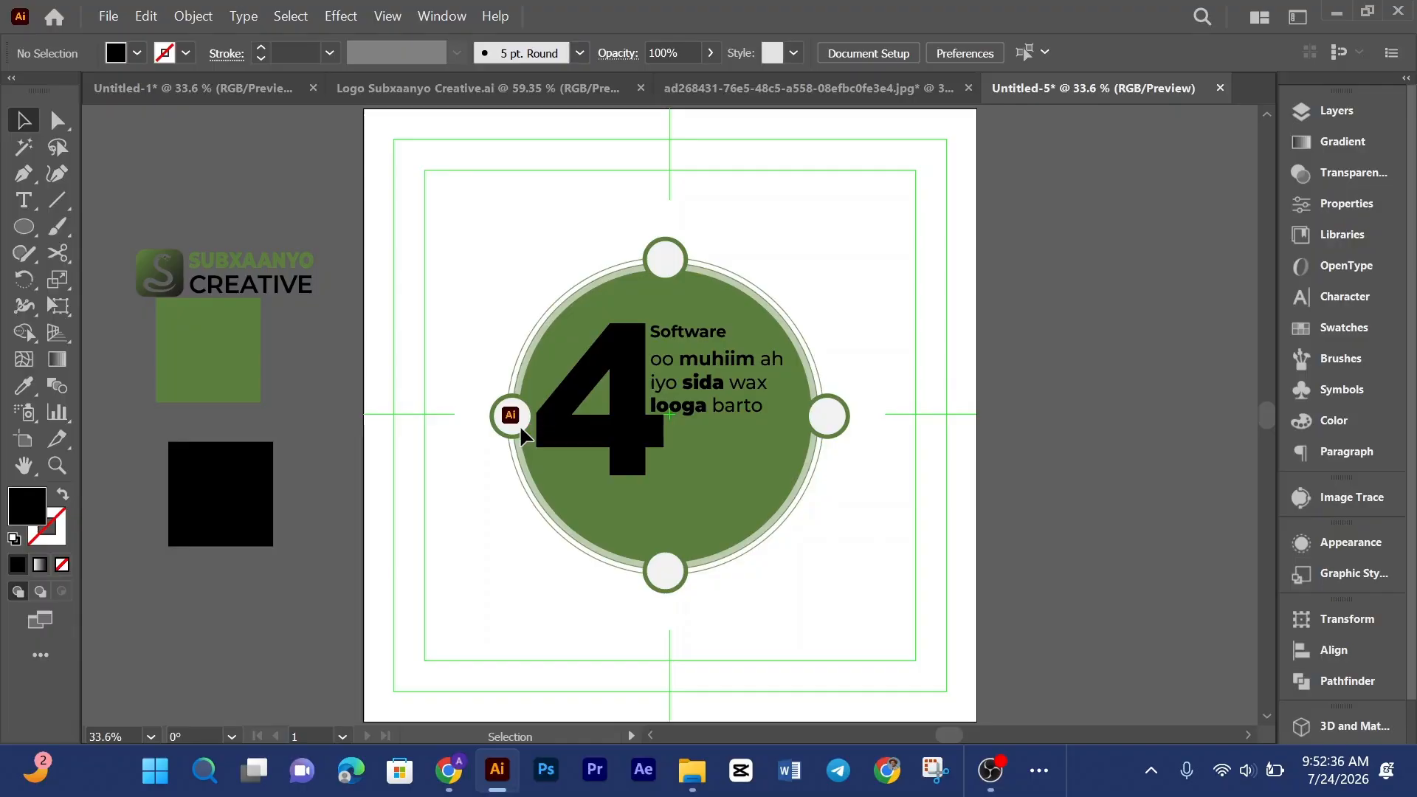
Step: Enlarge the Illustrator logo slightly and center it within the left circle
click(517, 418)
key(ctrl+plus)
key(ctrl+plus)
key(ctrl+plus)
key(ctrl+plus)
key(ctrl+plus)
key(ctrl+plus)
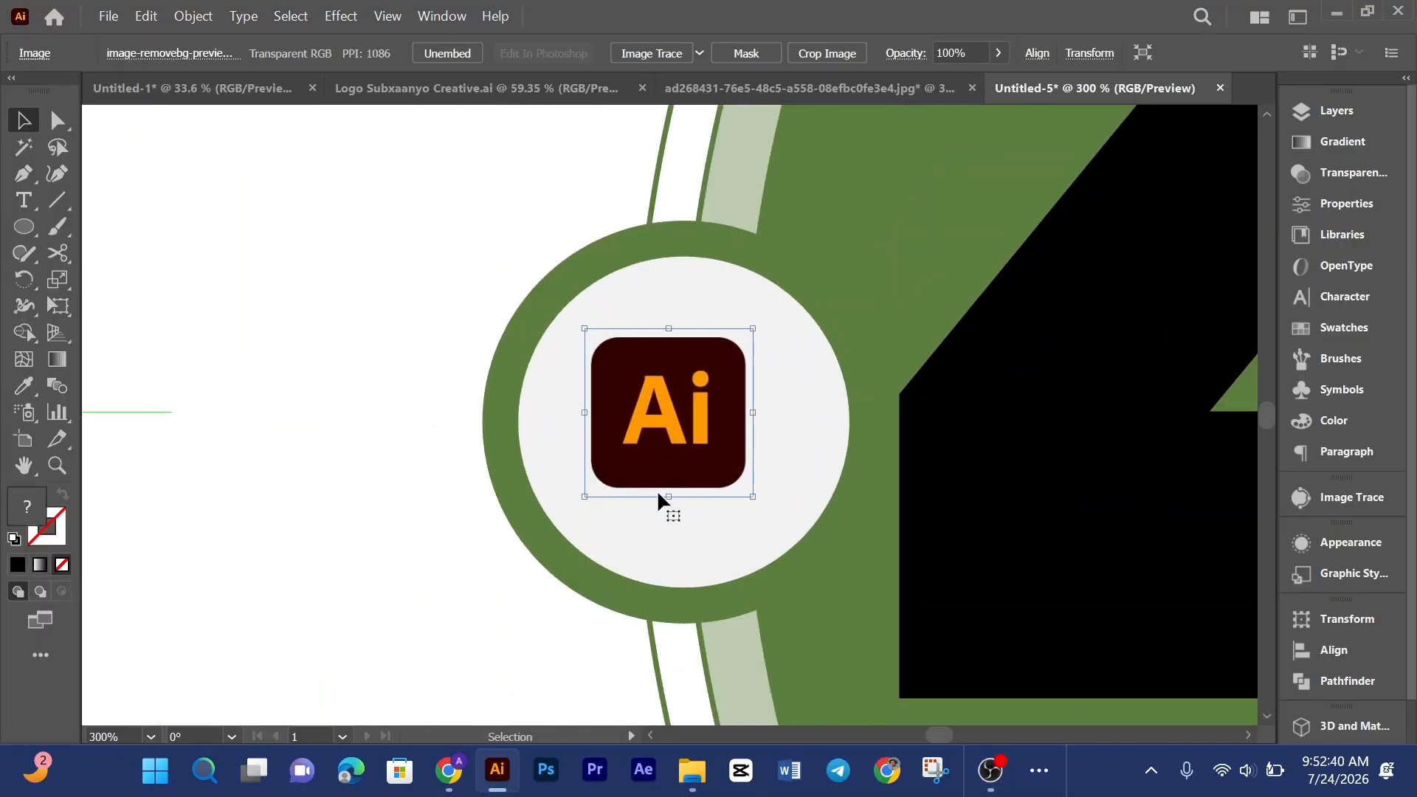
drag(670, 498, 669, 524)
mouse_move(656, 390)
mouse_down()
mouse_move(664, 402)
mouse_move(660, 388)
mouse_up()
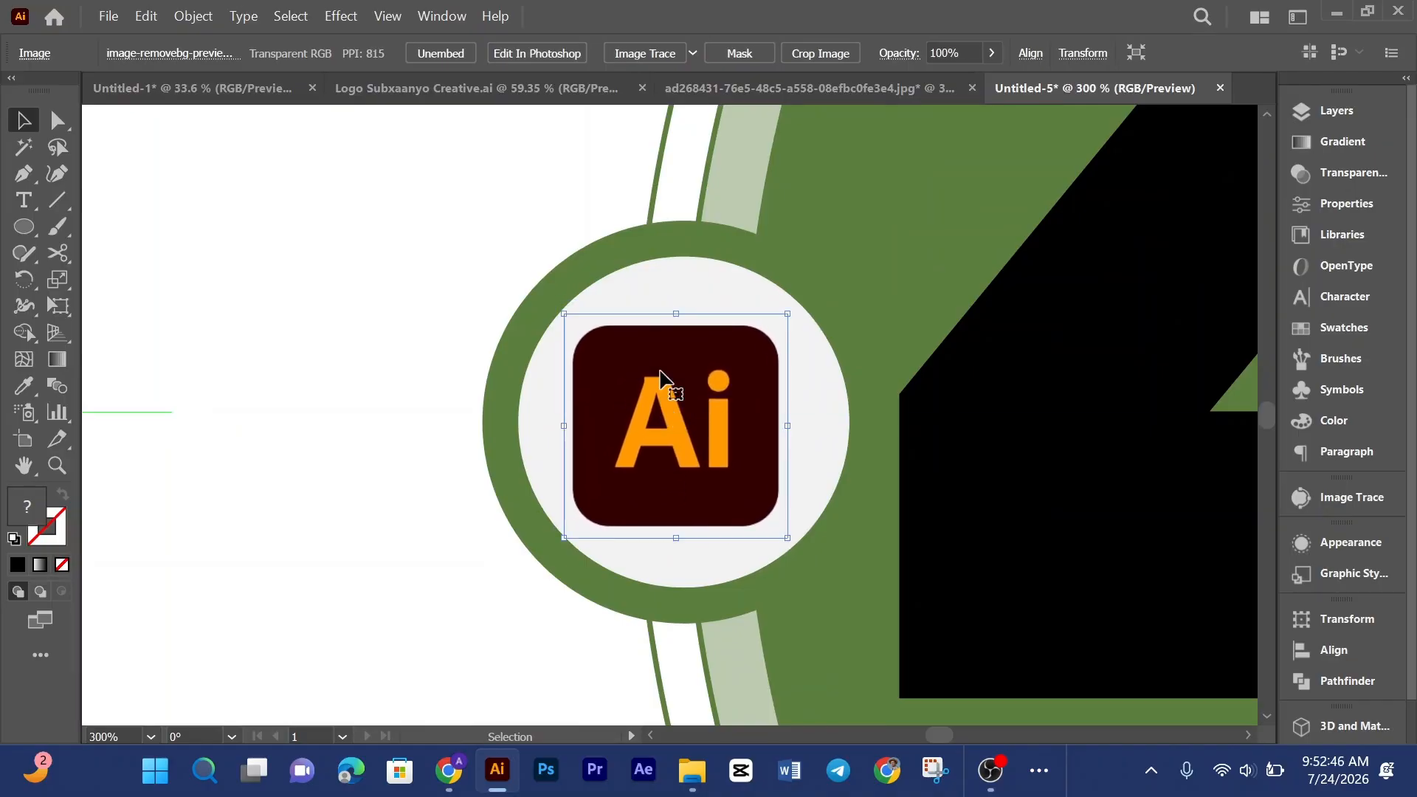
key(ctrl+0)
click(487, 255)
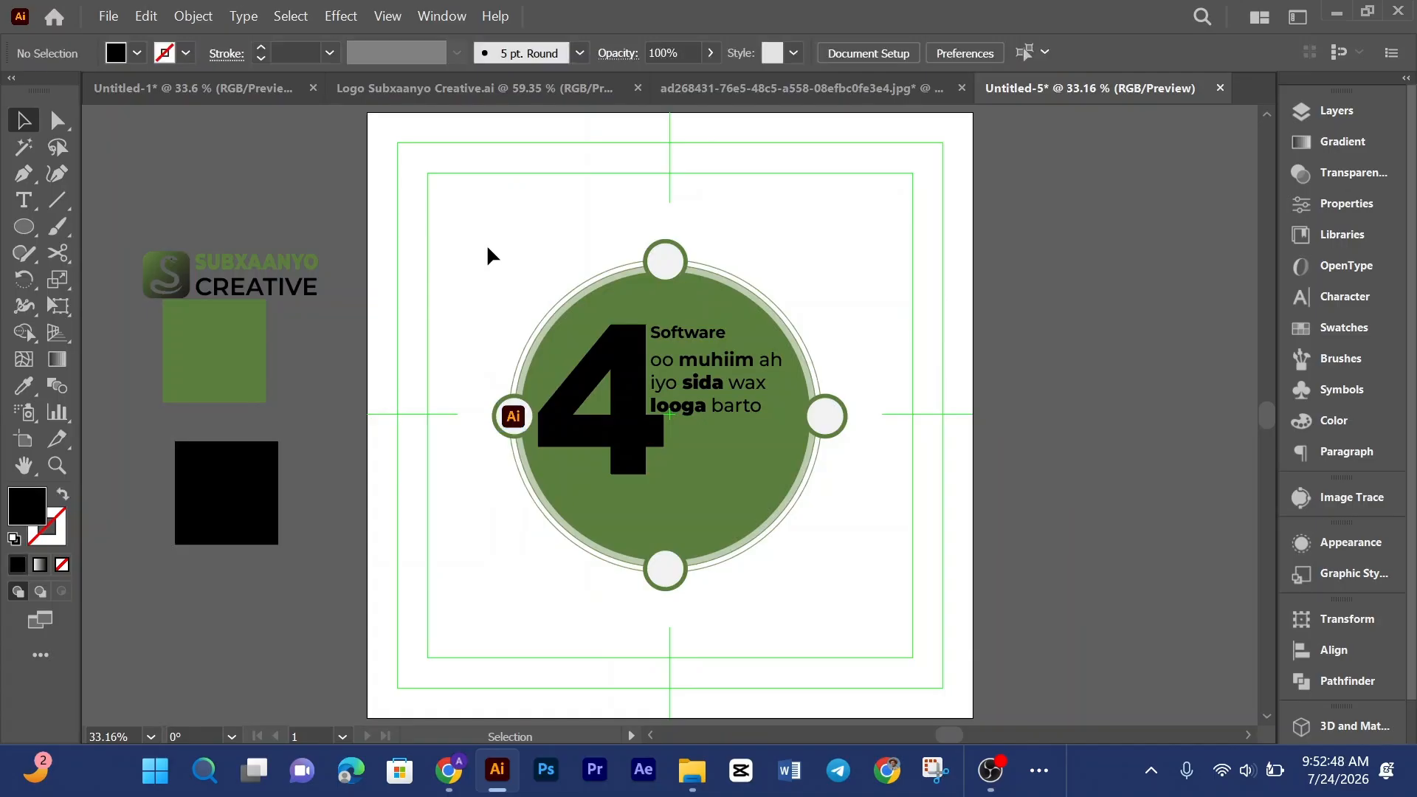
Step: Duplicate the Illustrator logo into the top, right and bottom white circles
click(515, 419)
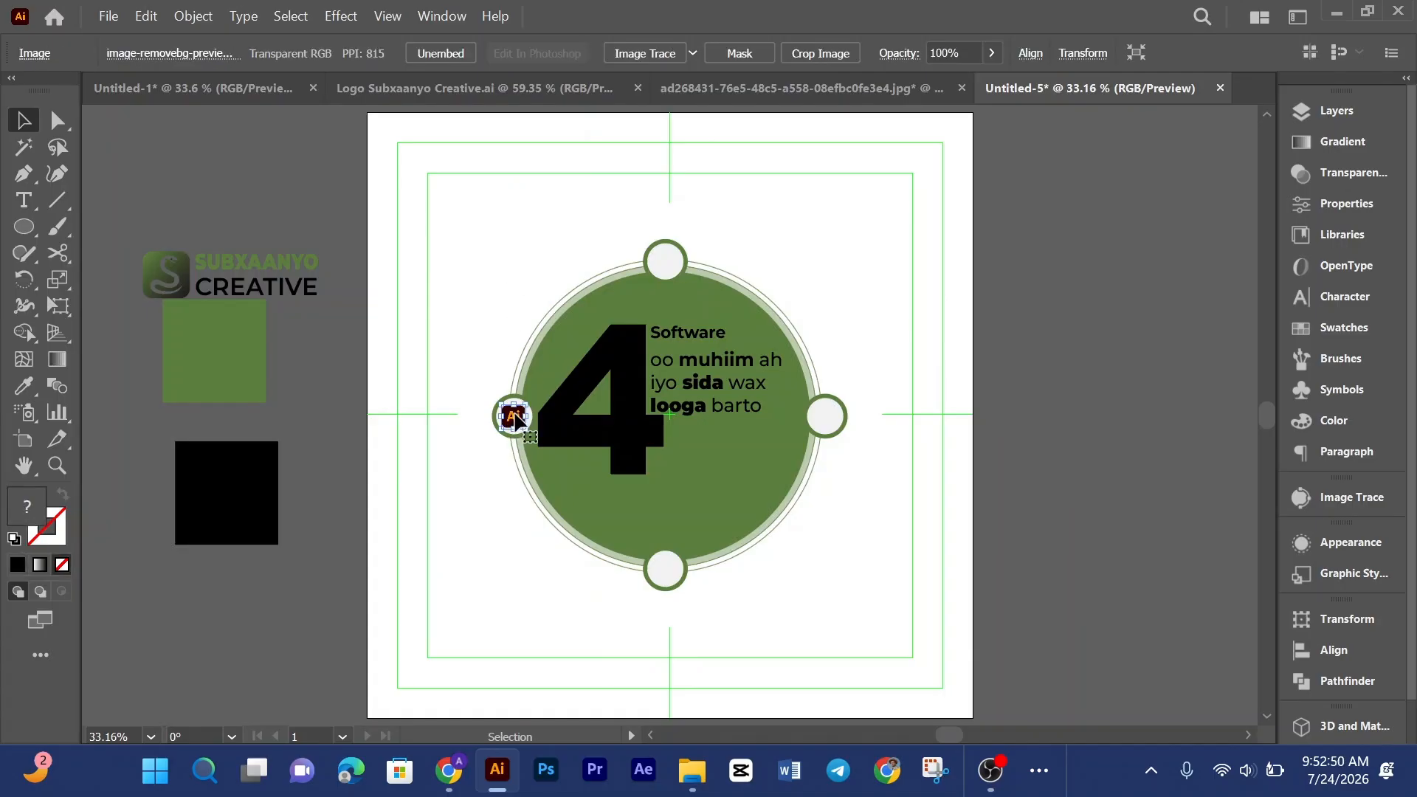
drag(514, 419, 665, 575)
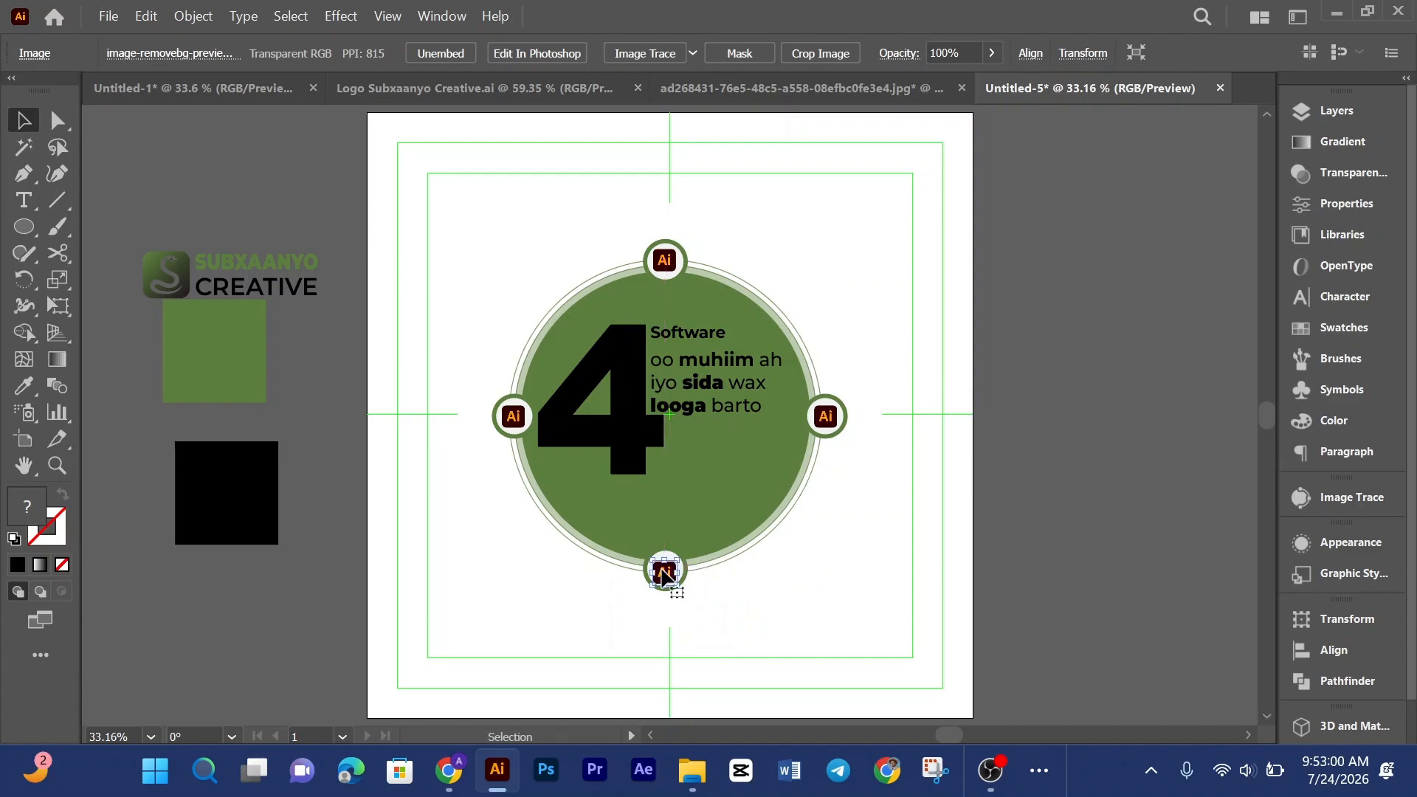
Step: Relink the top circle's logo to image-removebg-preview (3).png, the Premiere logo
click(667, 262)
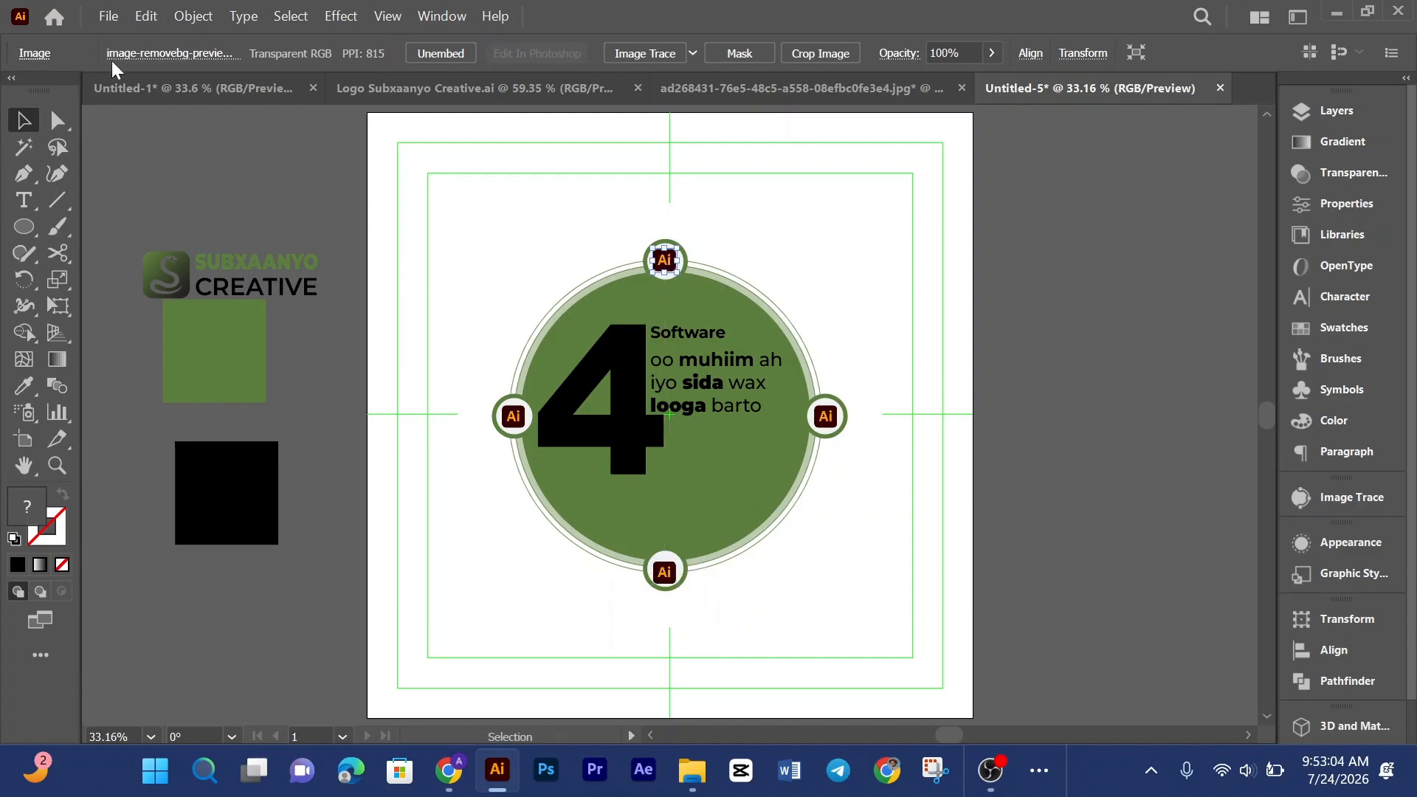
click(196, 61)
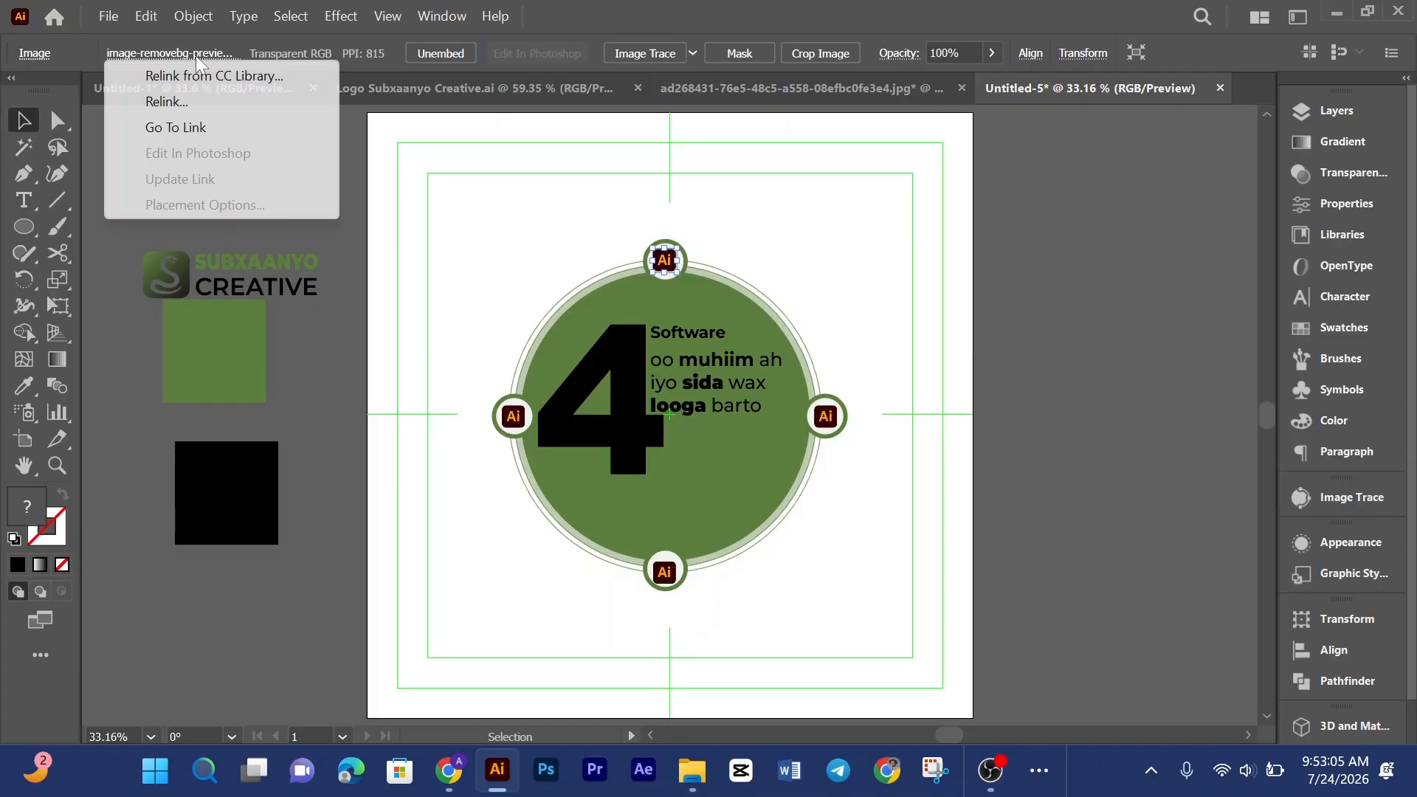
click(187, 107)
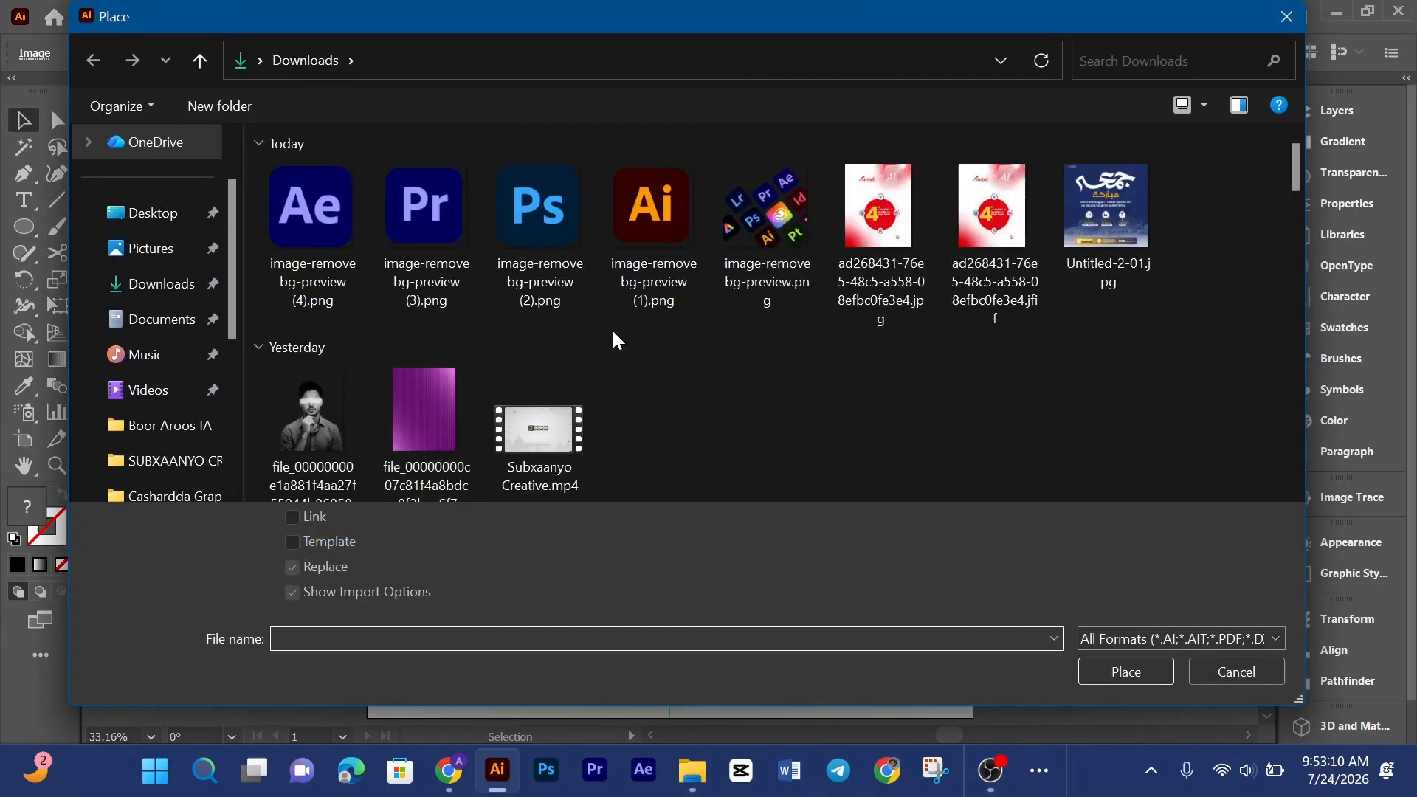
click(426, 236)
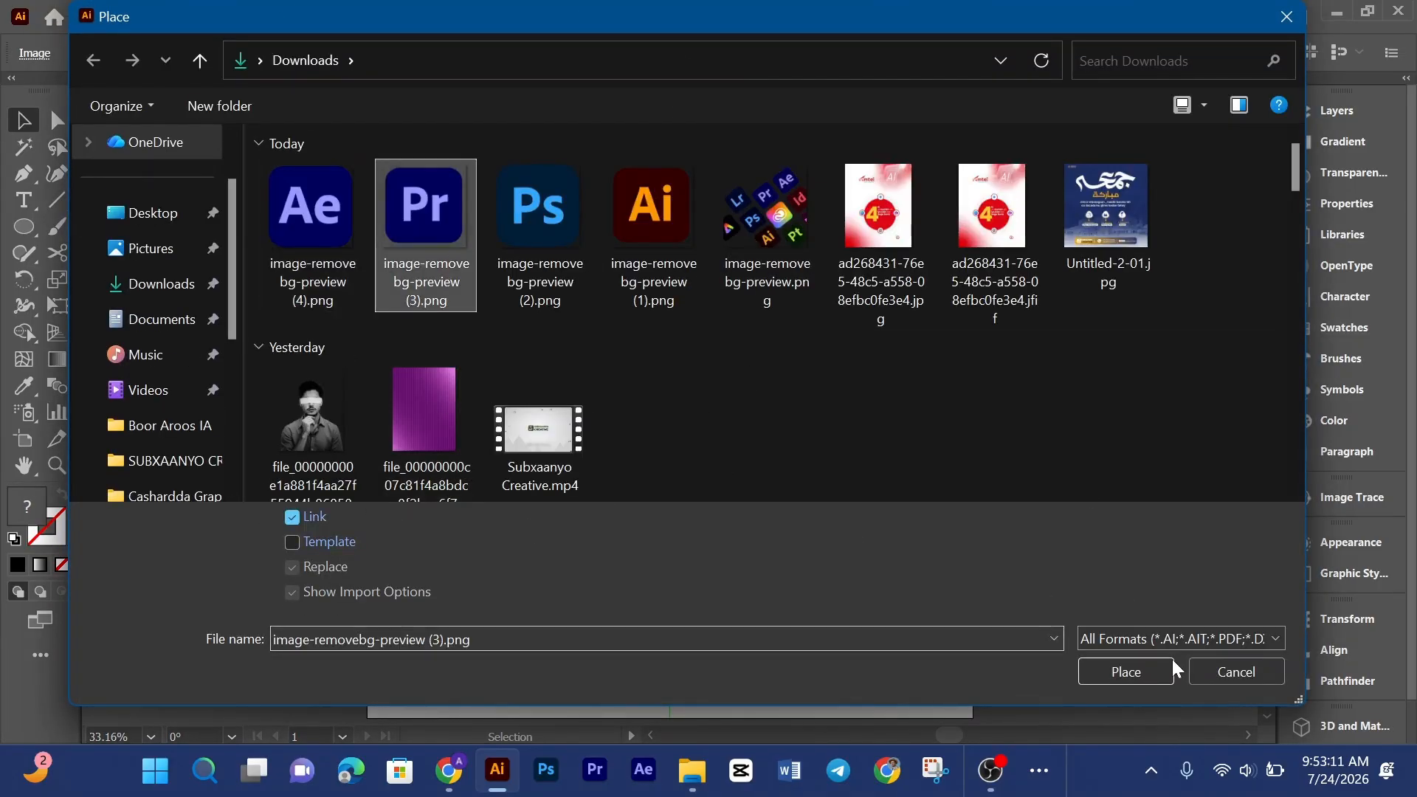
click(1116, 672)
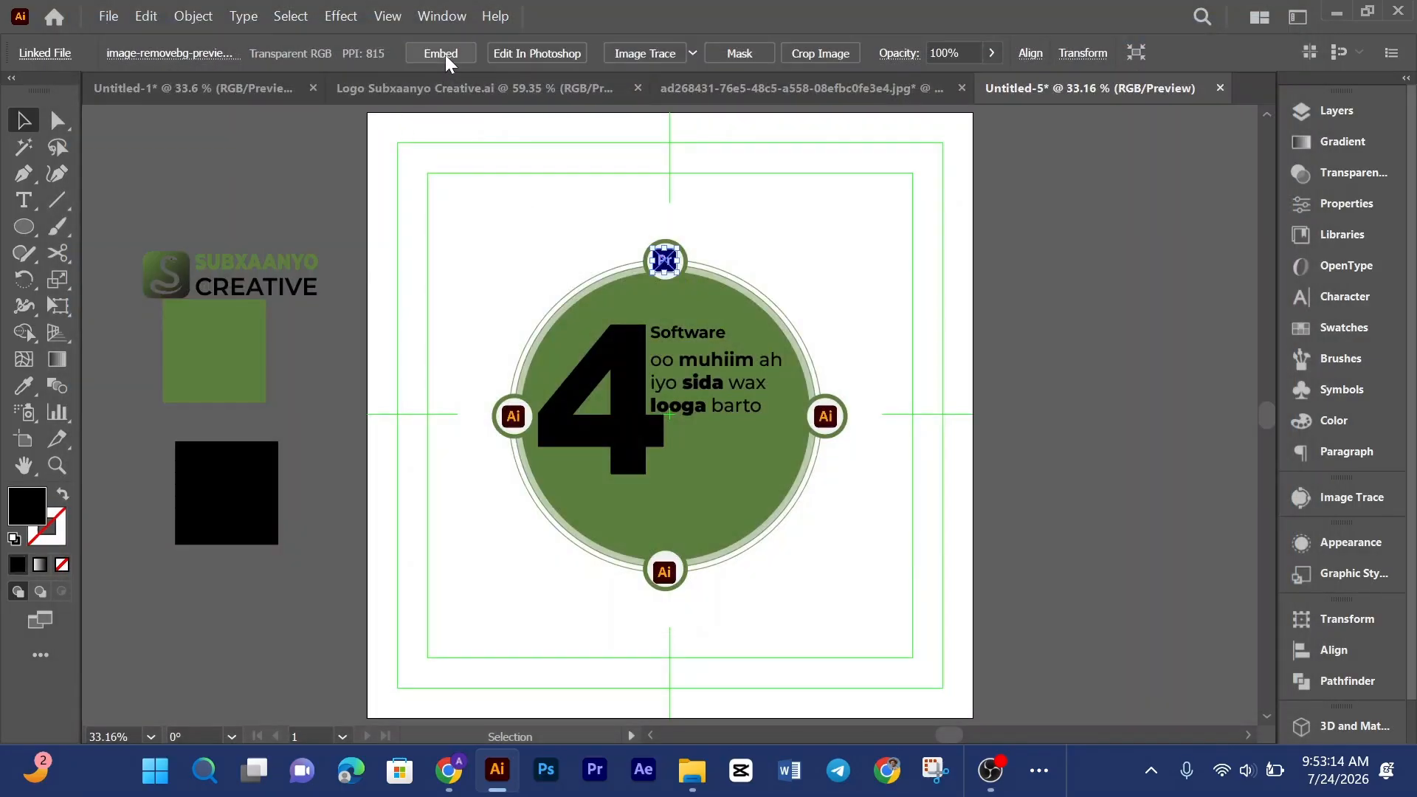
Step: Relink the right circle's logo to image-removebg-preview (4).png, the After Effects logo, and embed it
click(917, 370)
click(826, 417)
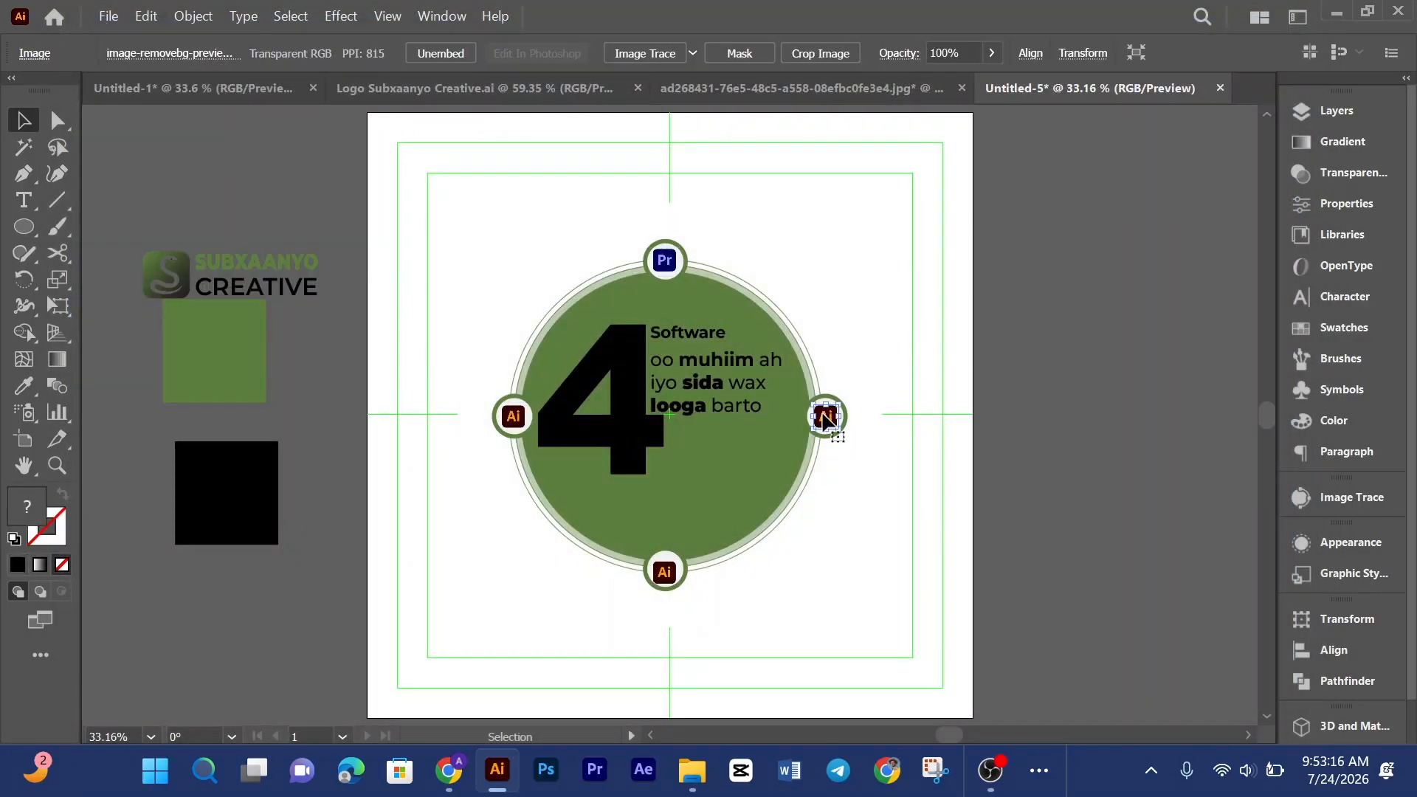
click(199, 50)
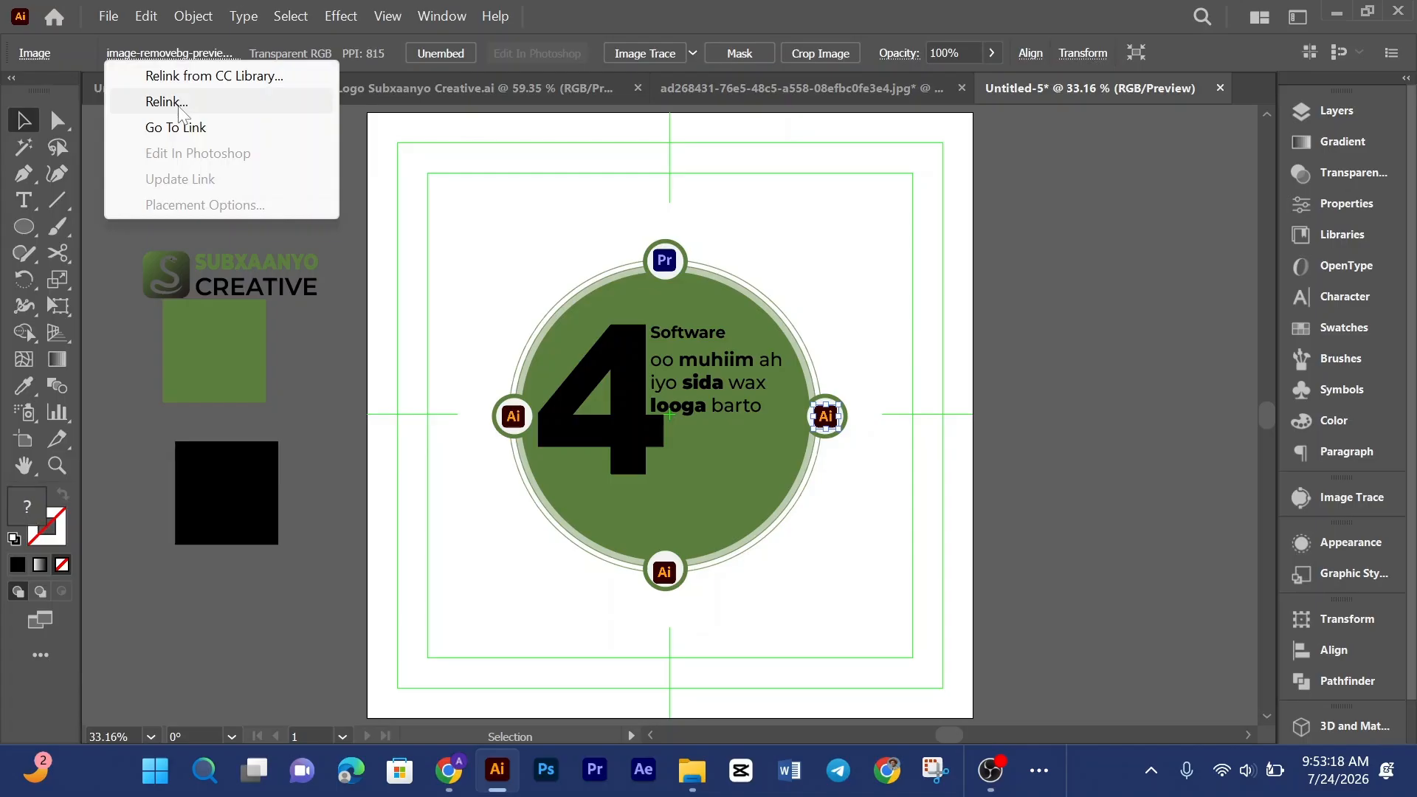
click(179, 106)
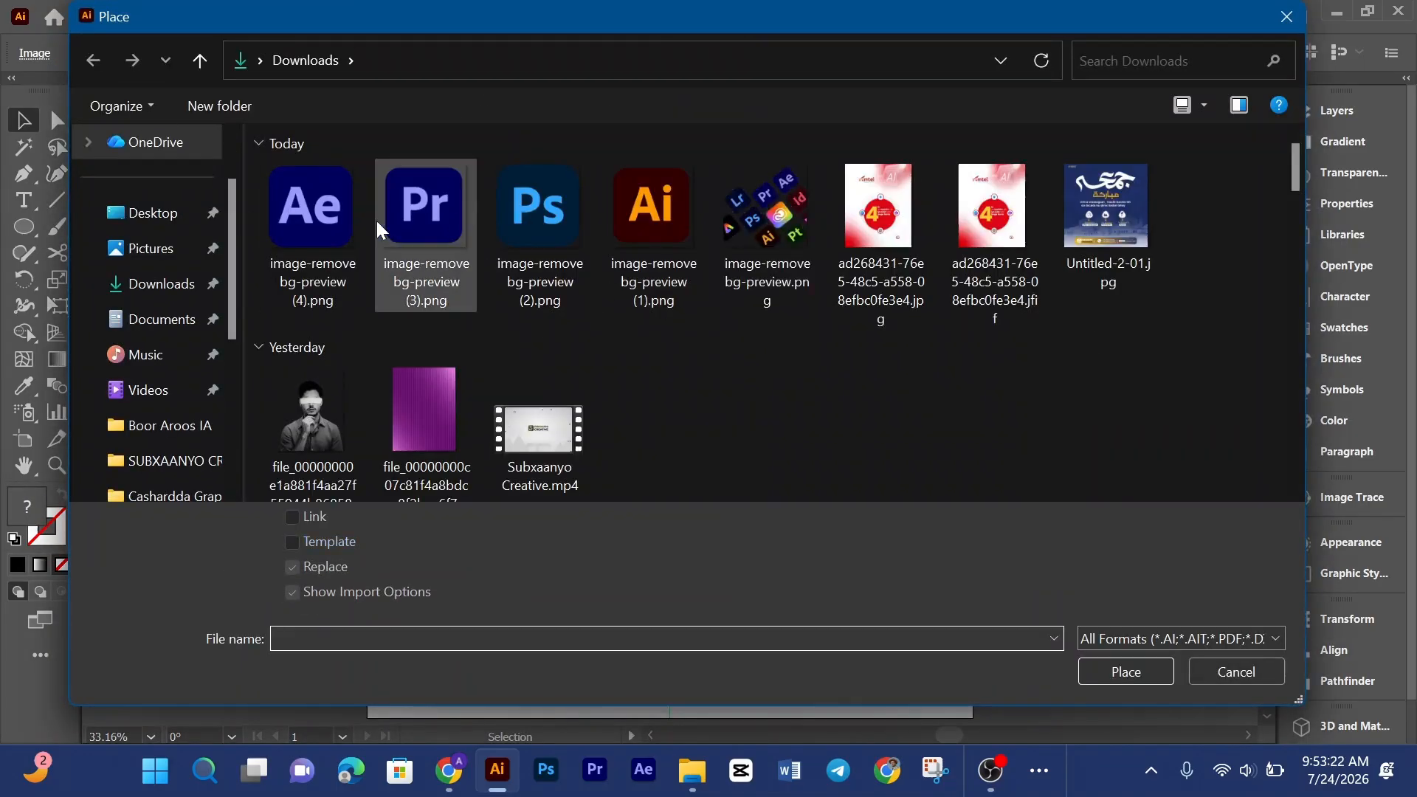
click(311, 222)
click(1126, 672)
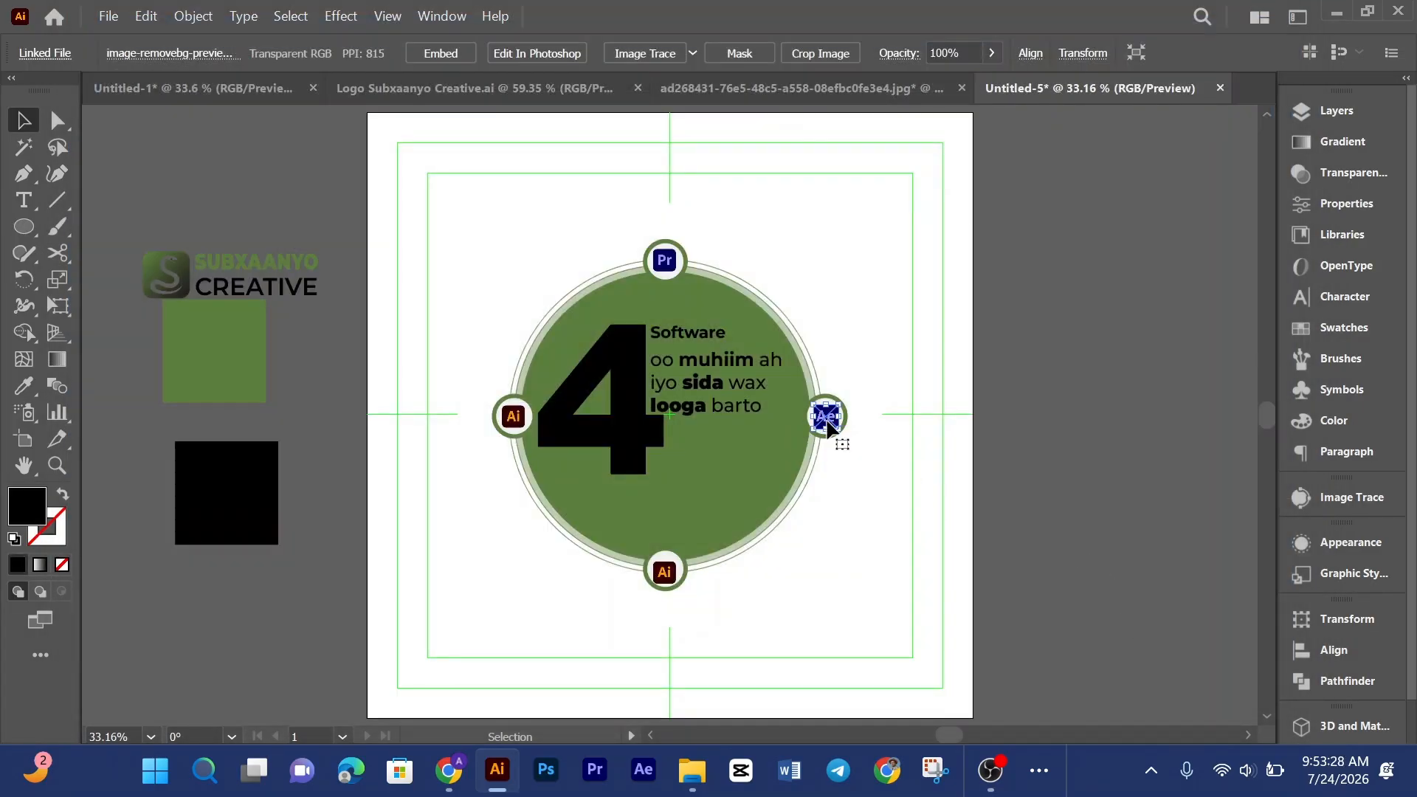
click(441, 53)
Step: Relink the bottom circle's logo to image-removebg-preview (2).png, the Photoshop logo
click(664, 573)
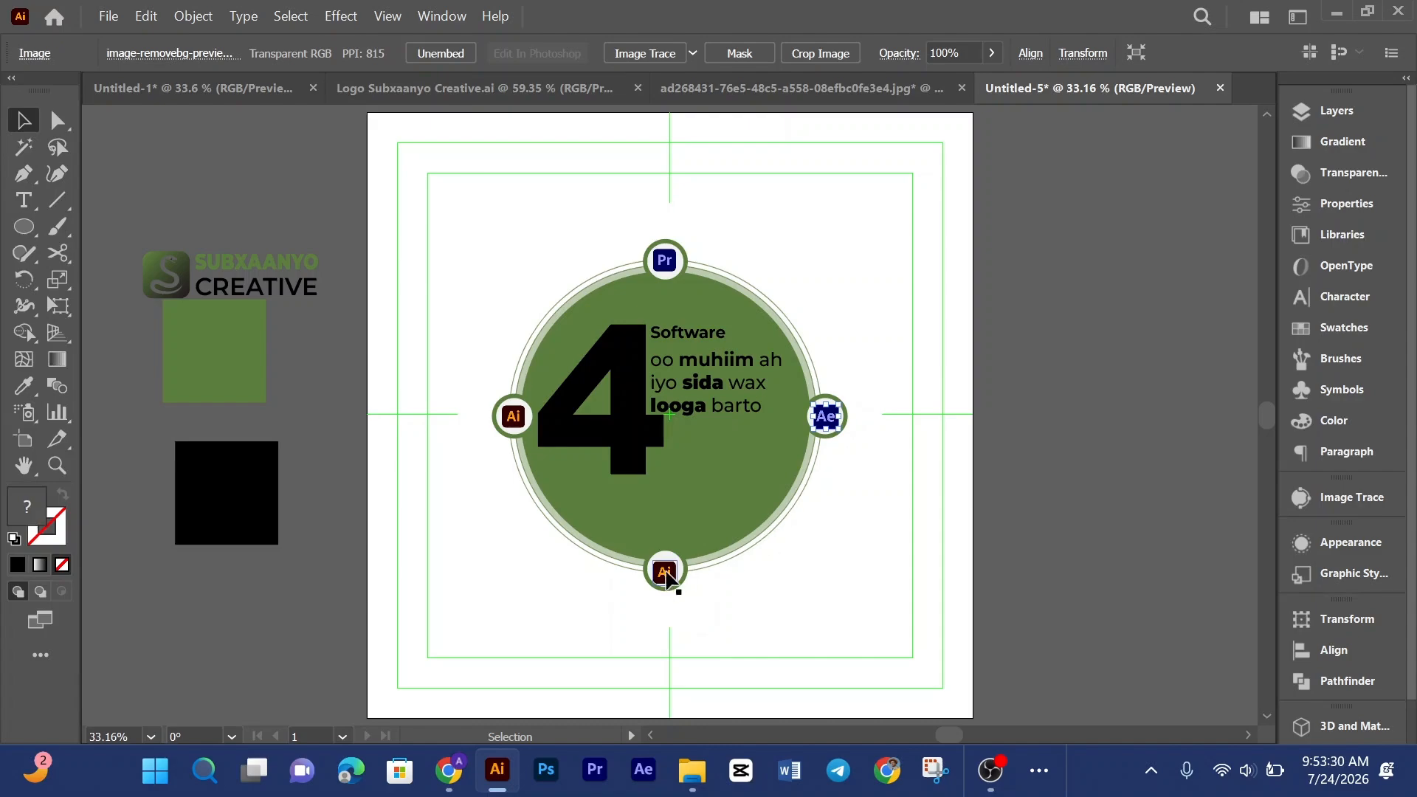
click(185, 53)
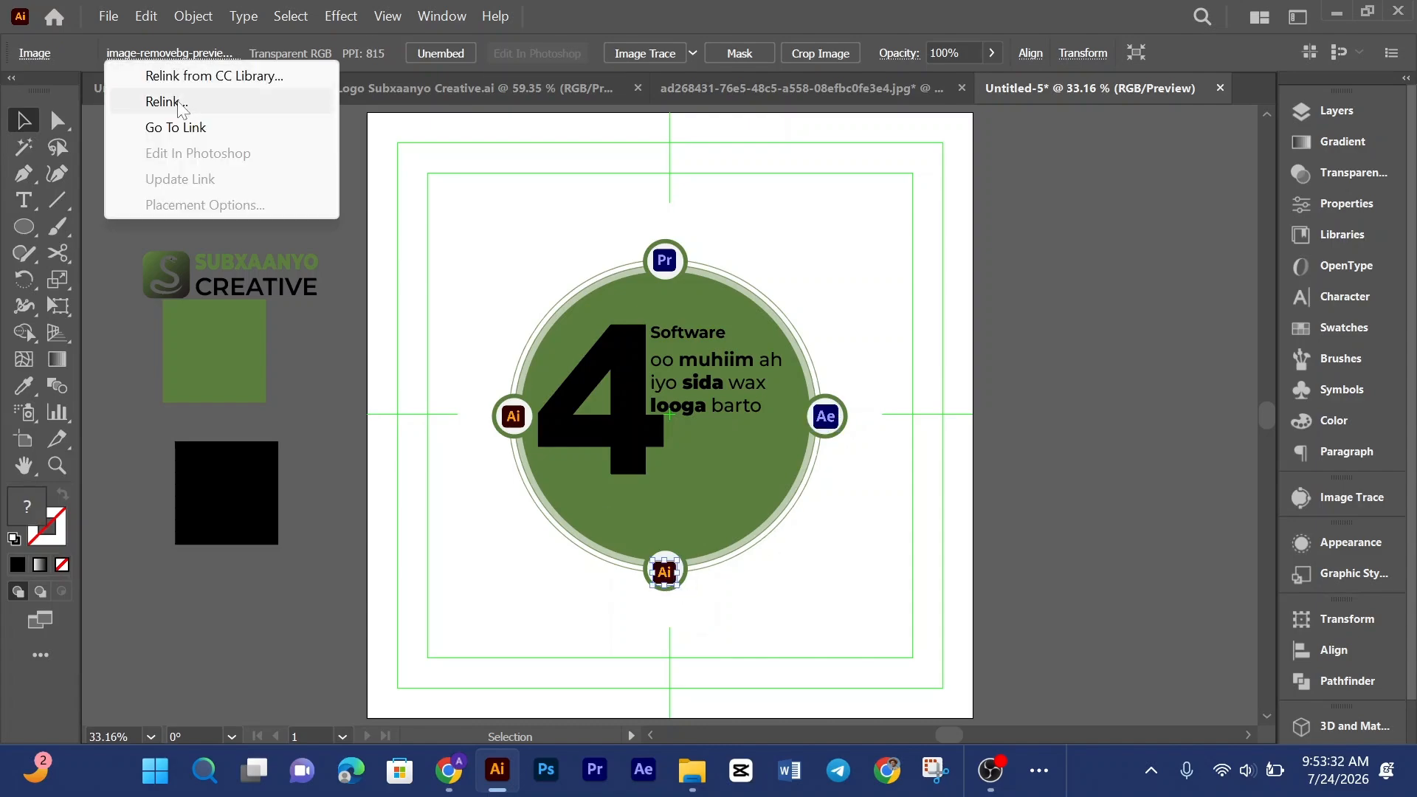
click(179, 103)
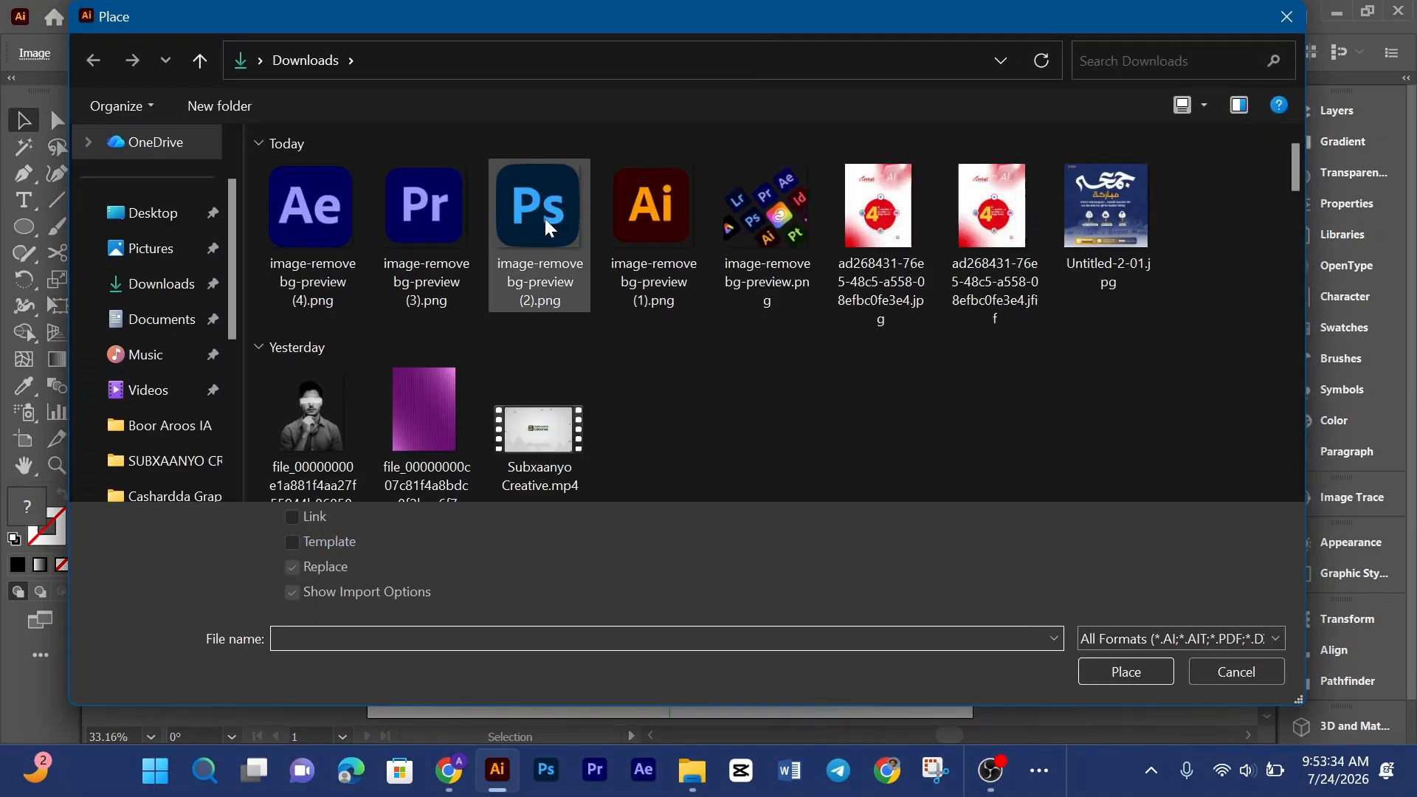
click(1128, 672)
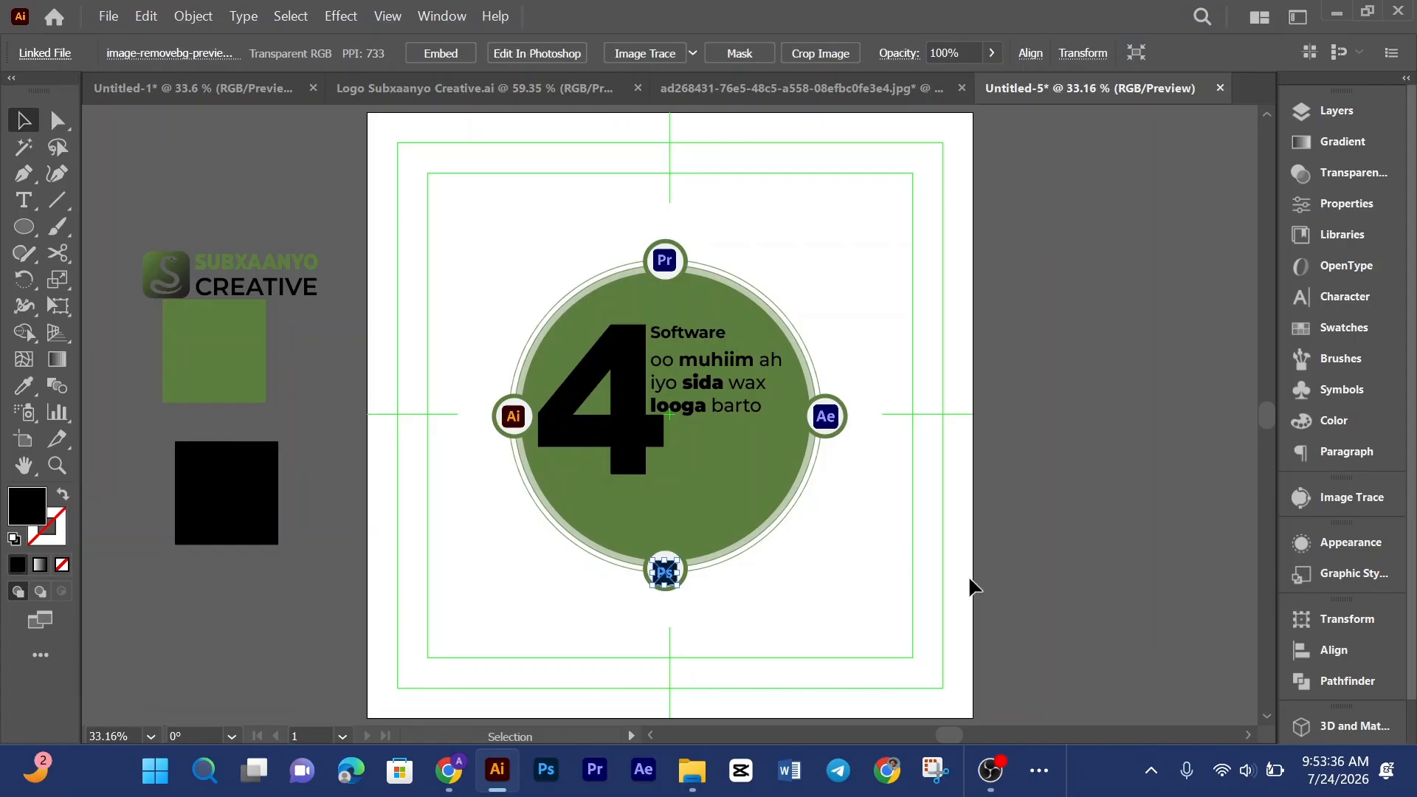
Step: Embed the bottom circle's Photoshop logo image
click(440, 53)
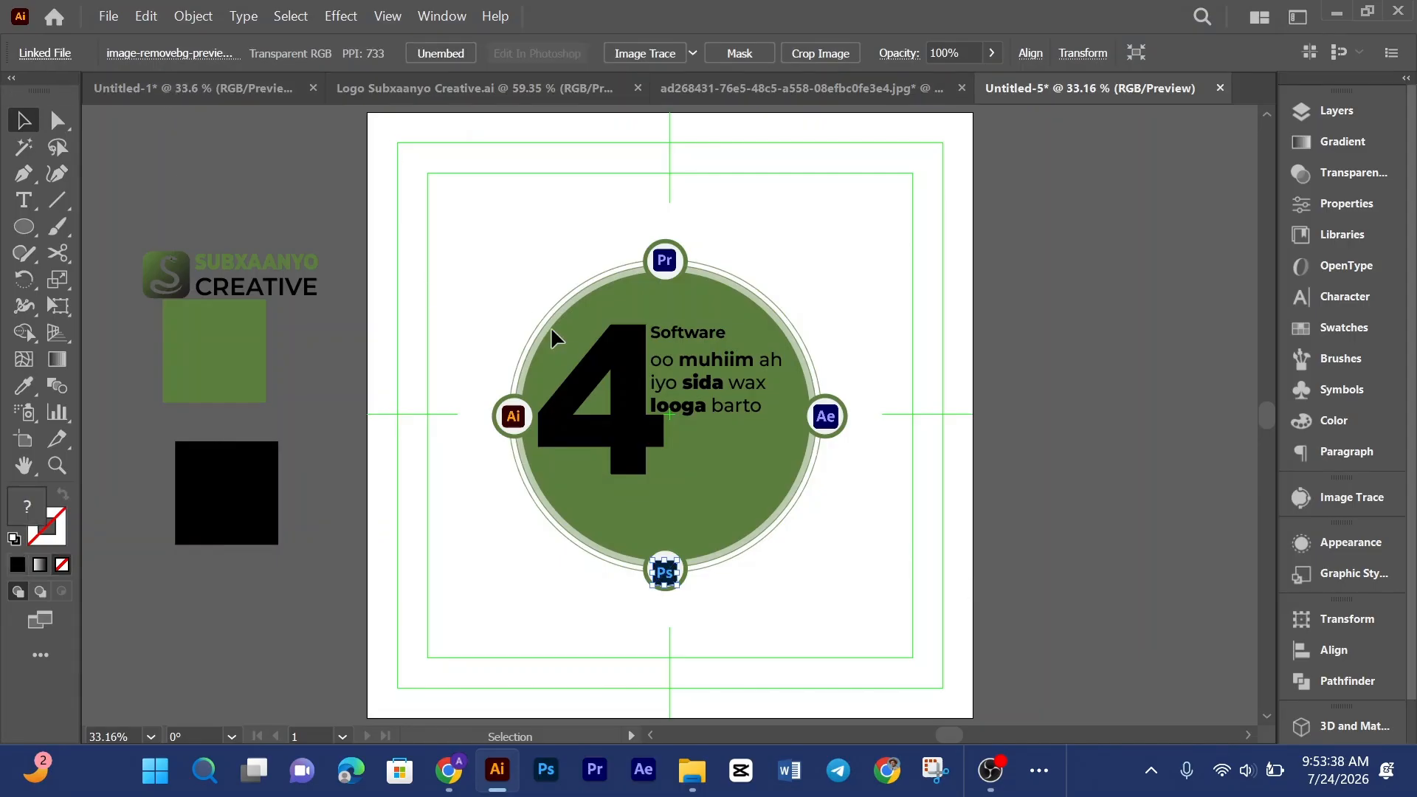
click(451, 293)
scroll(1025, 403, down, 1)
scroll(1022, 400, down, 1)
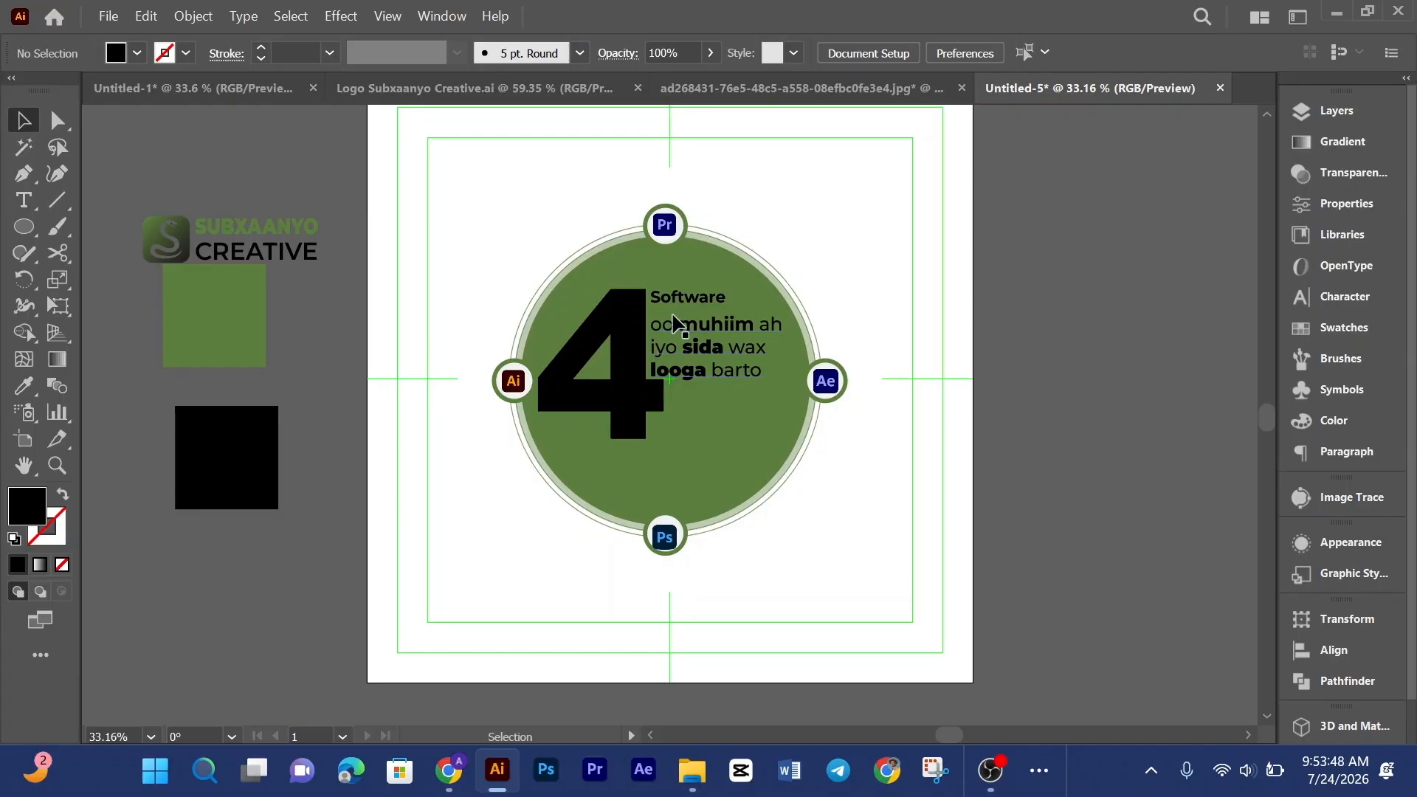
Step: Relink the right circle's logo to image-removebg-preview (2).png, the Photoshop logo
click(832, 384)
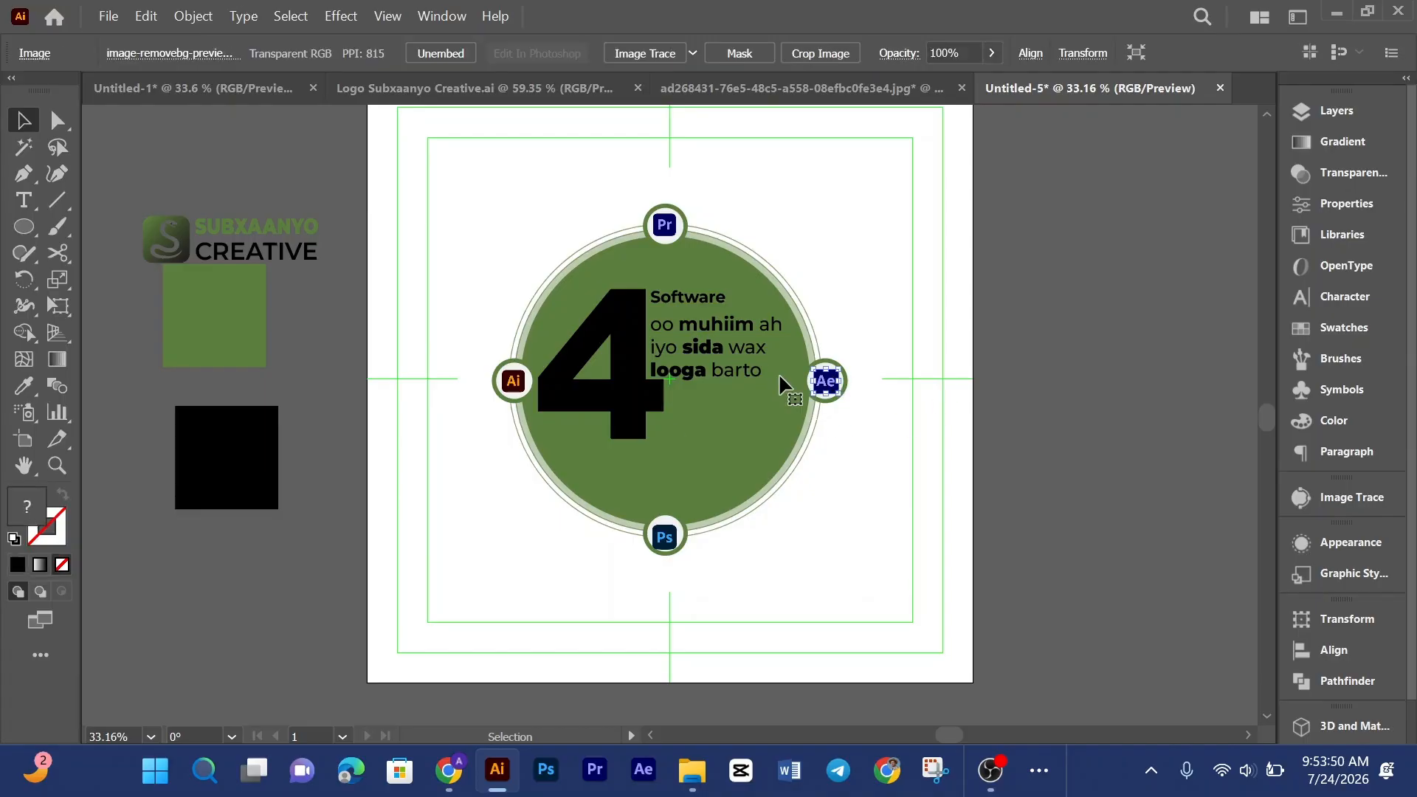
click(126, 55)
click(142, 104)
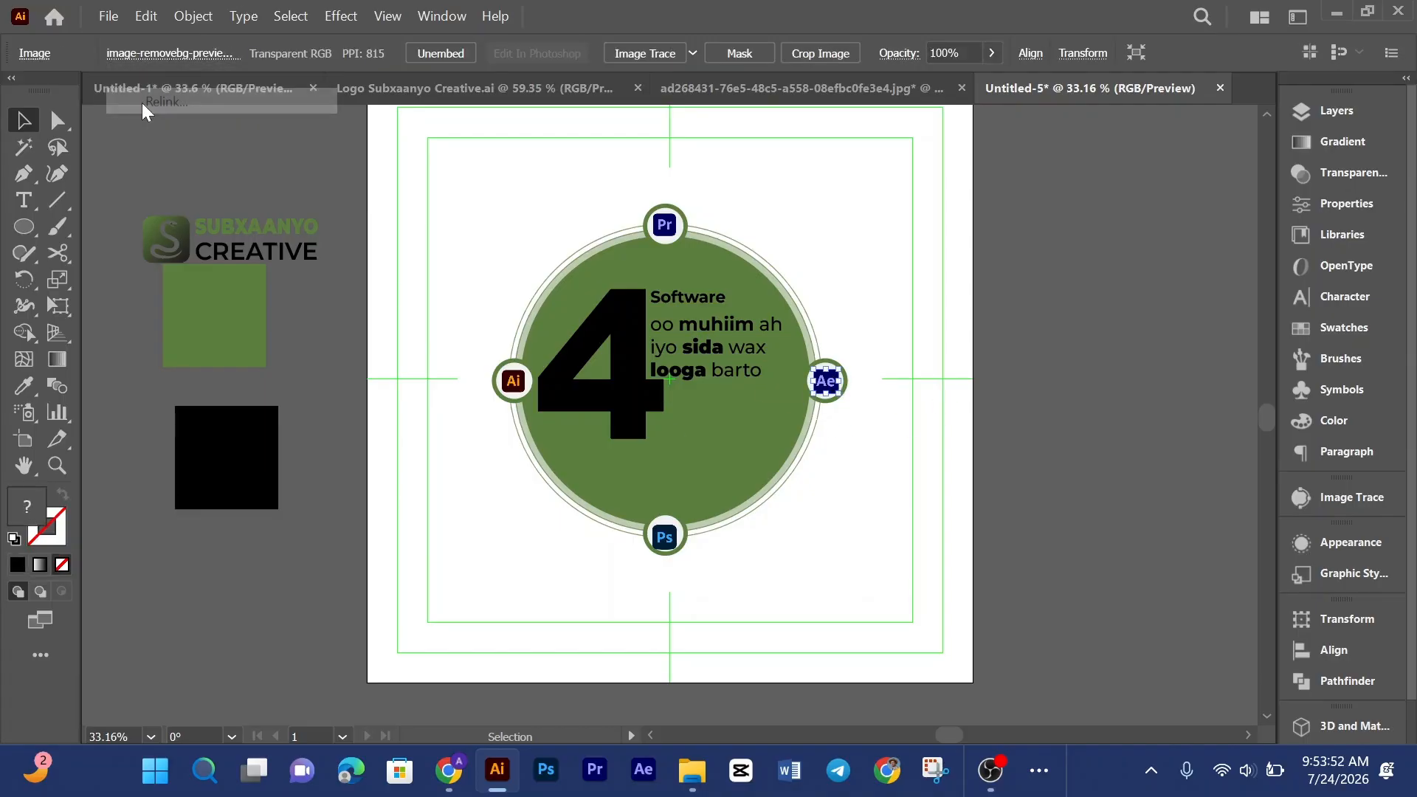
click(565, 206)
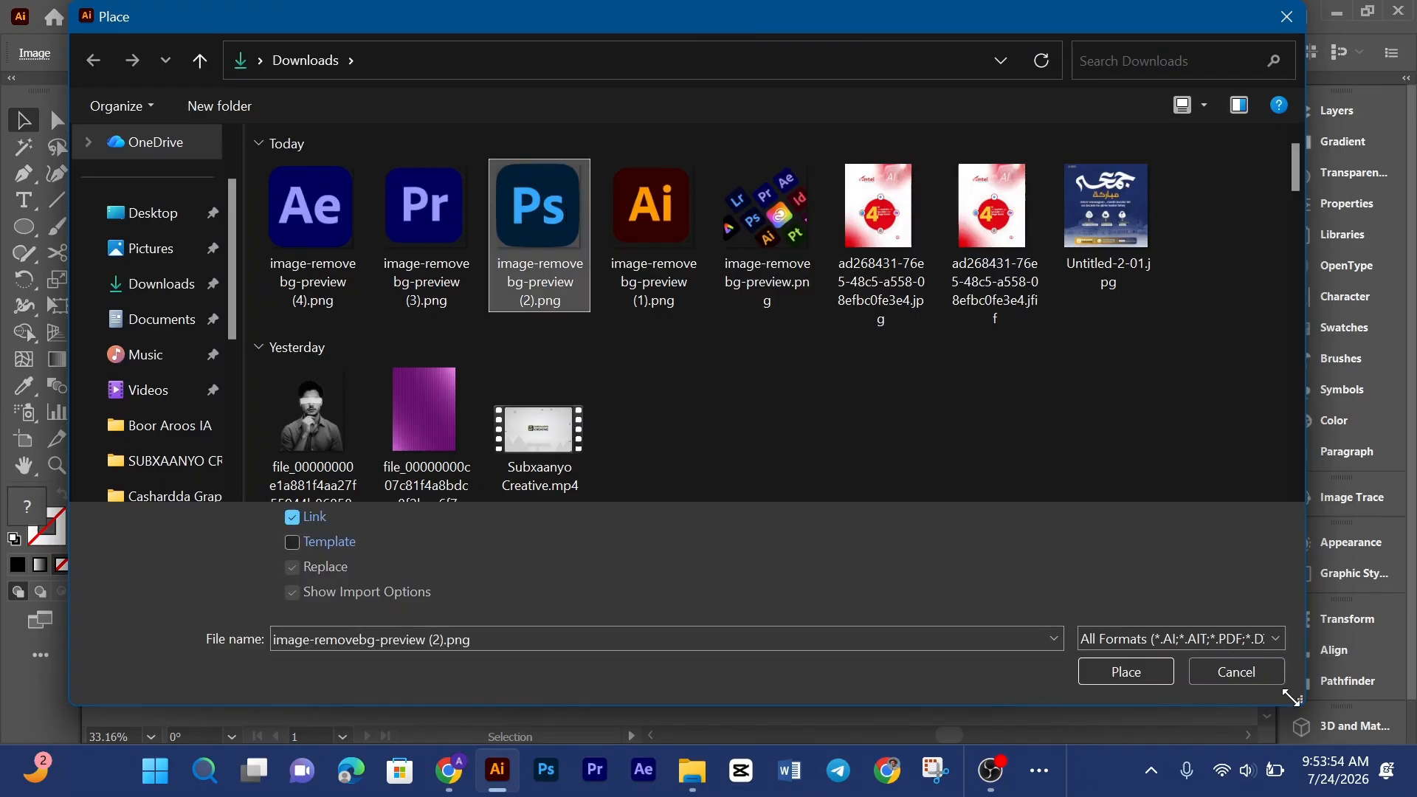
click(1105, 670)
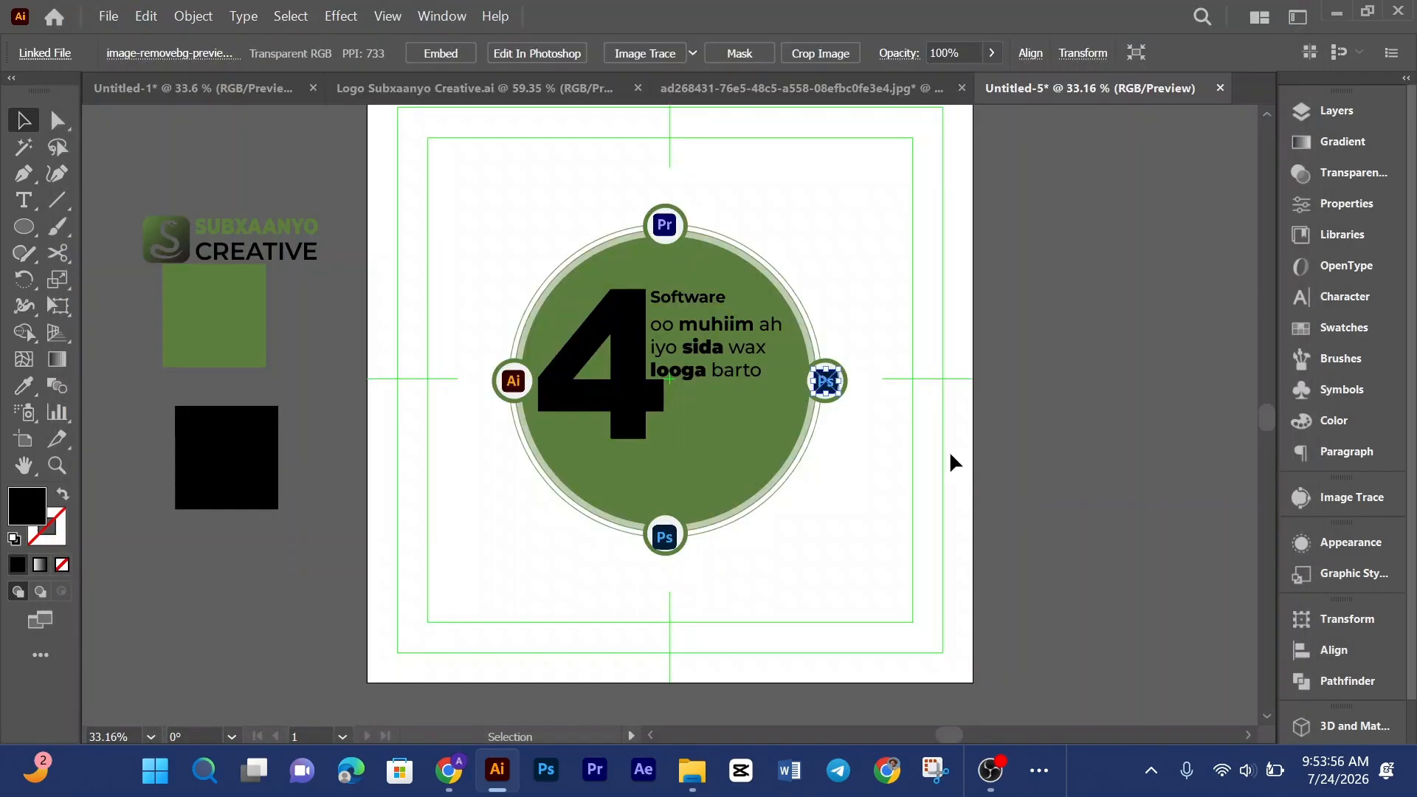
click(919, 399)
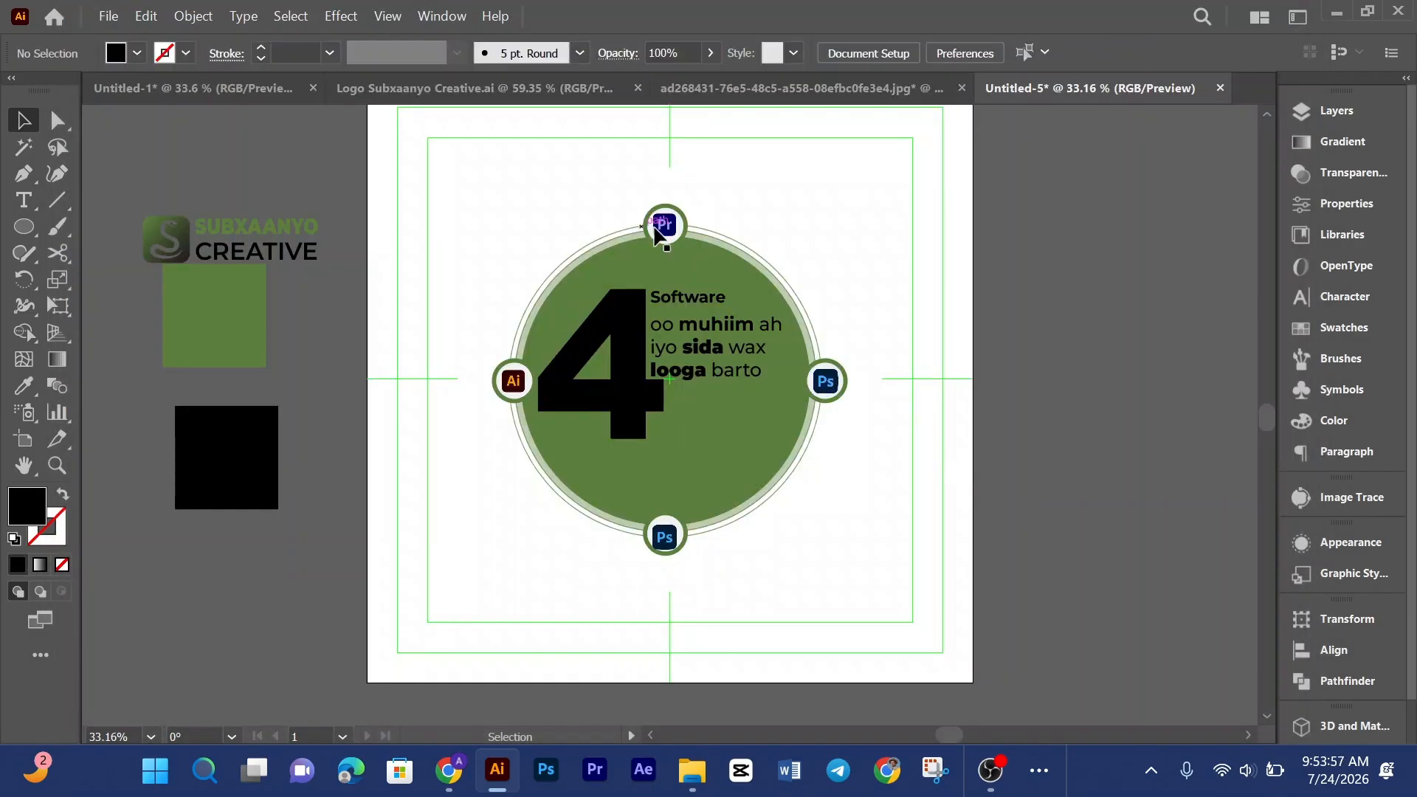
Step: Relink the bottom circle's logo to image-removebg-preview (2).png, the Photoshop logo
click(668, 543)
click(170, 53)
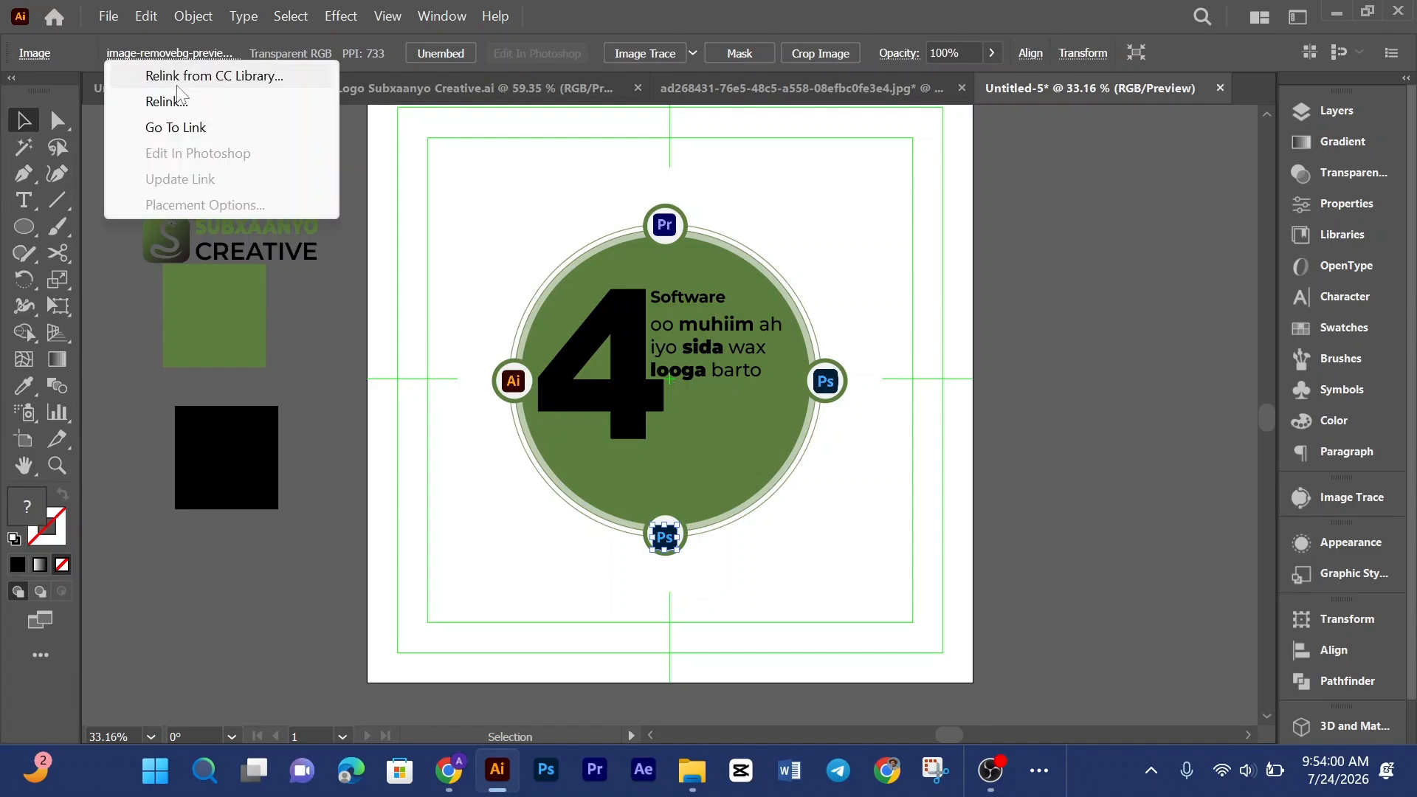
click(176, 97)
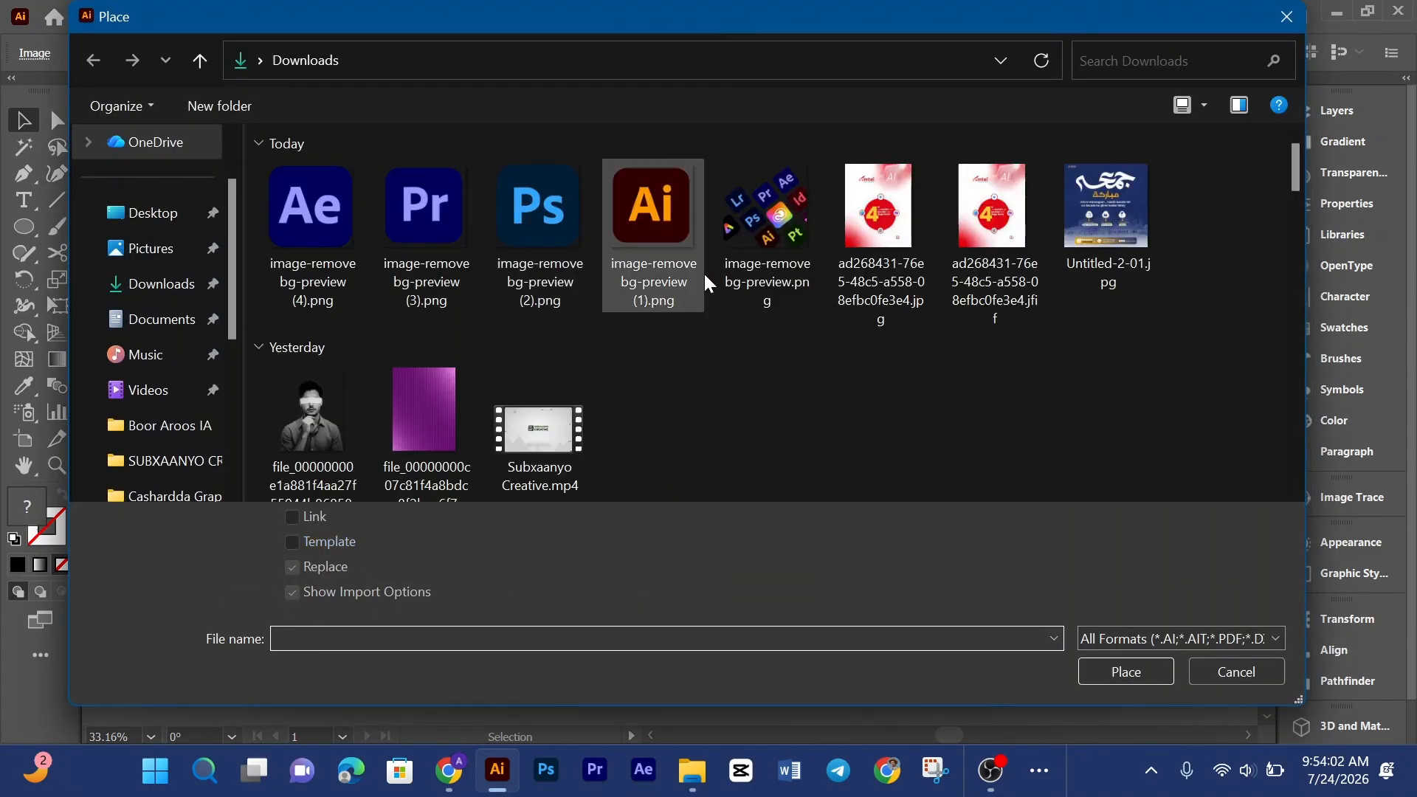
click(539, 210)
click(1126, 668)
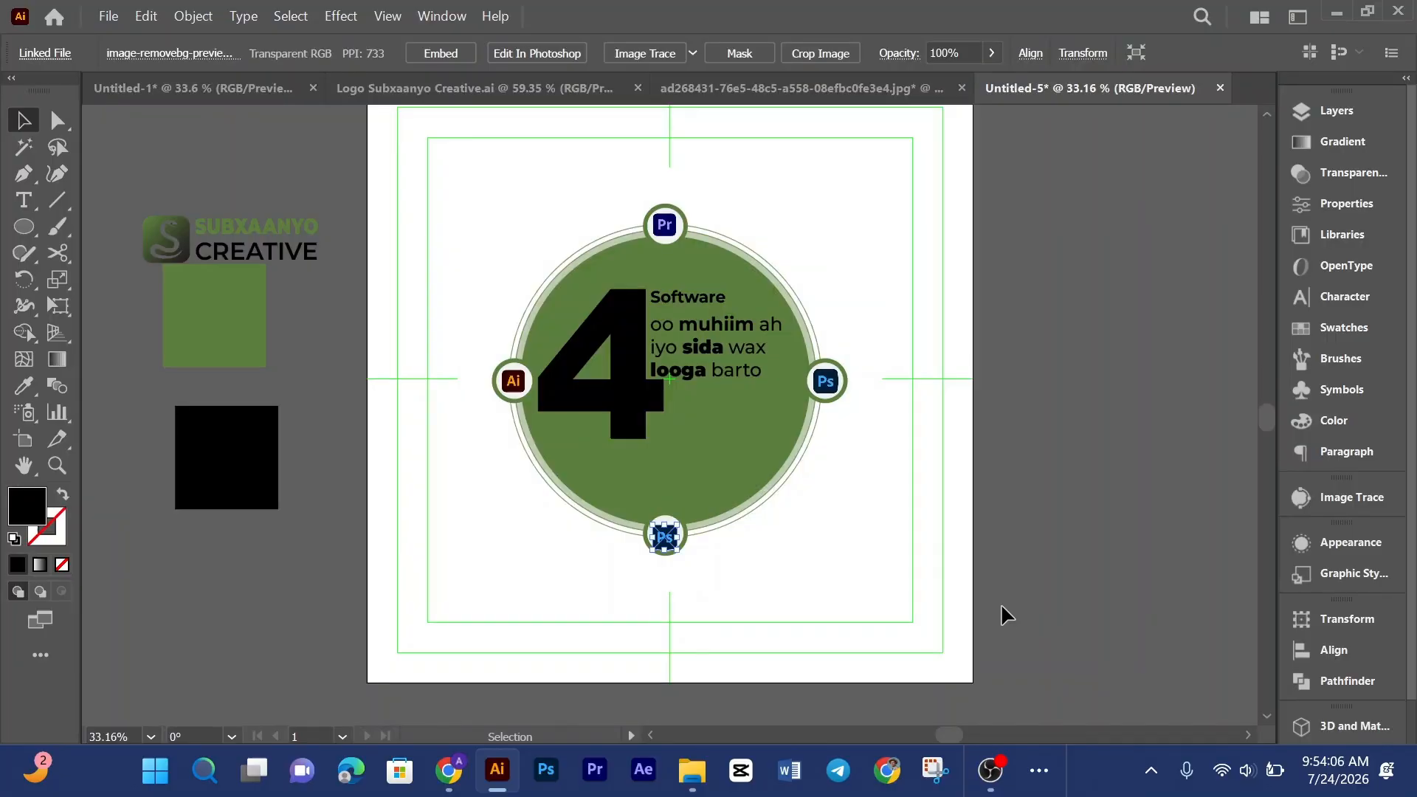
click(1003, 602)
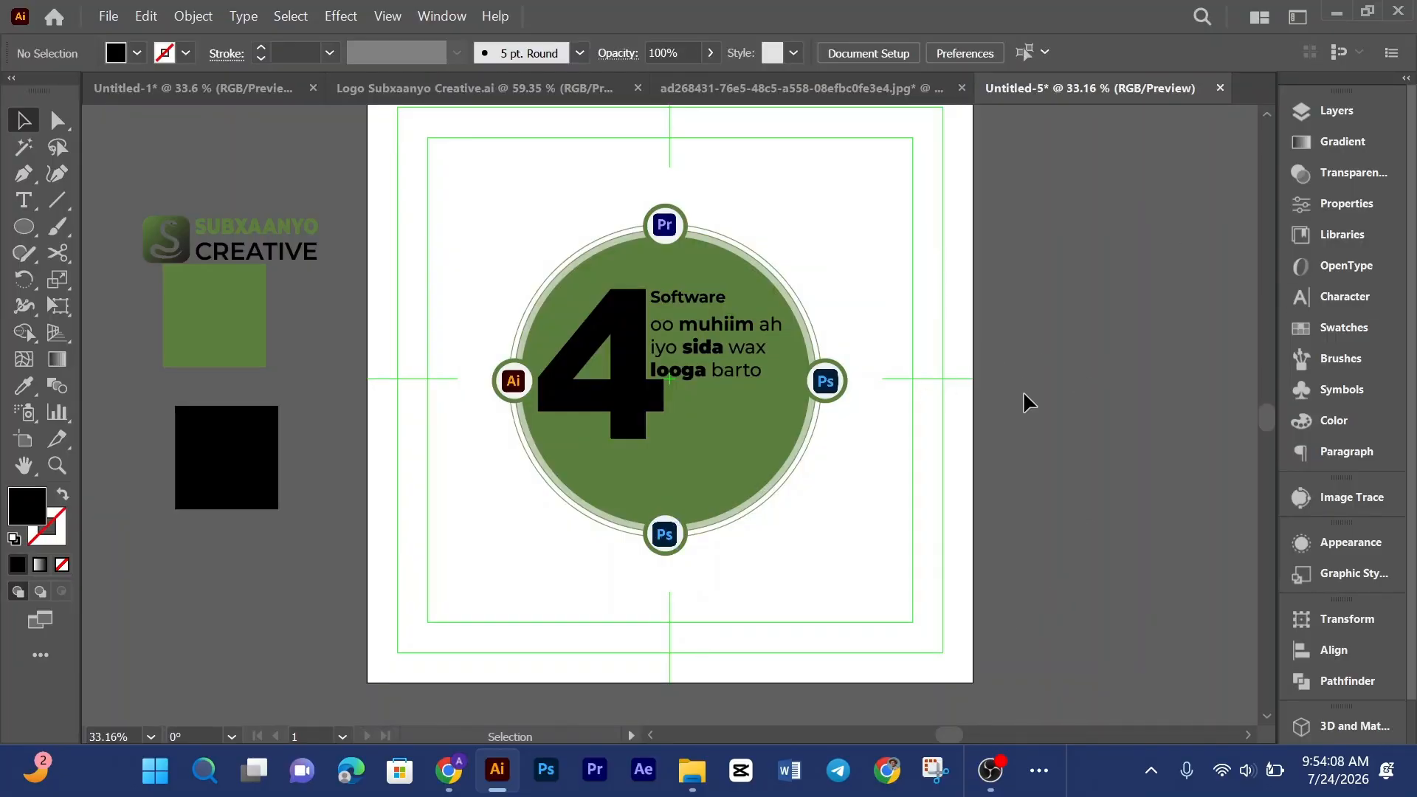
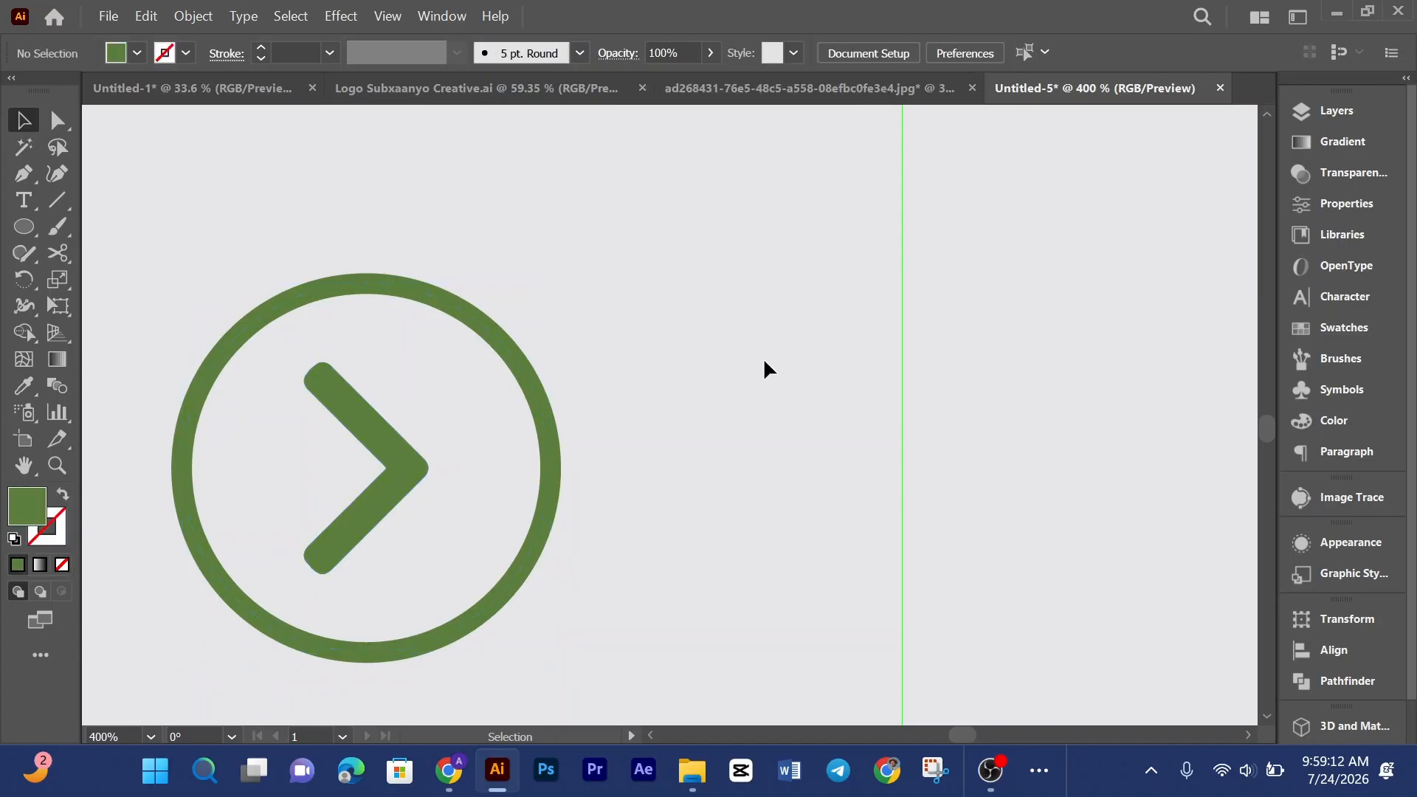
Step: Group the parts of the arrow icon near the lower-right corner and nudge it slightly upward
key(ctrl+0)
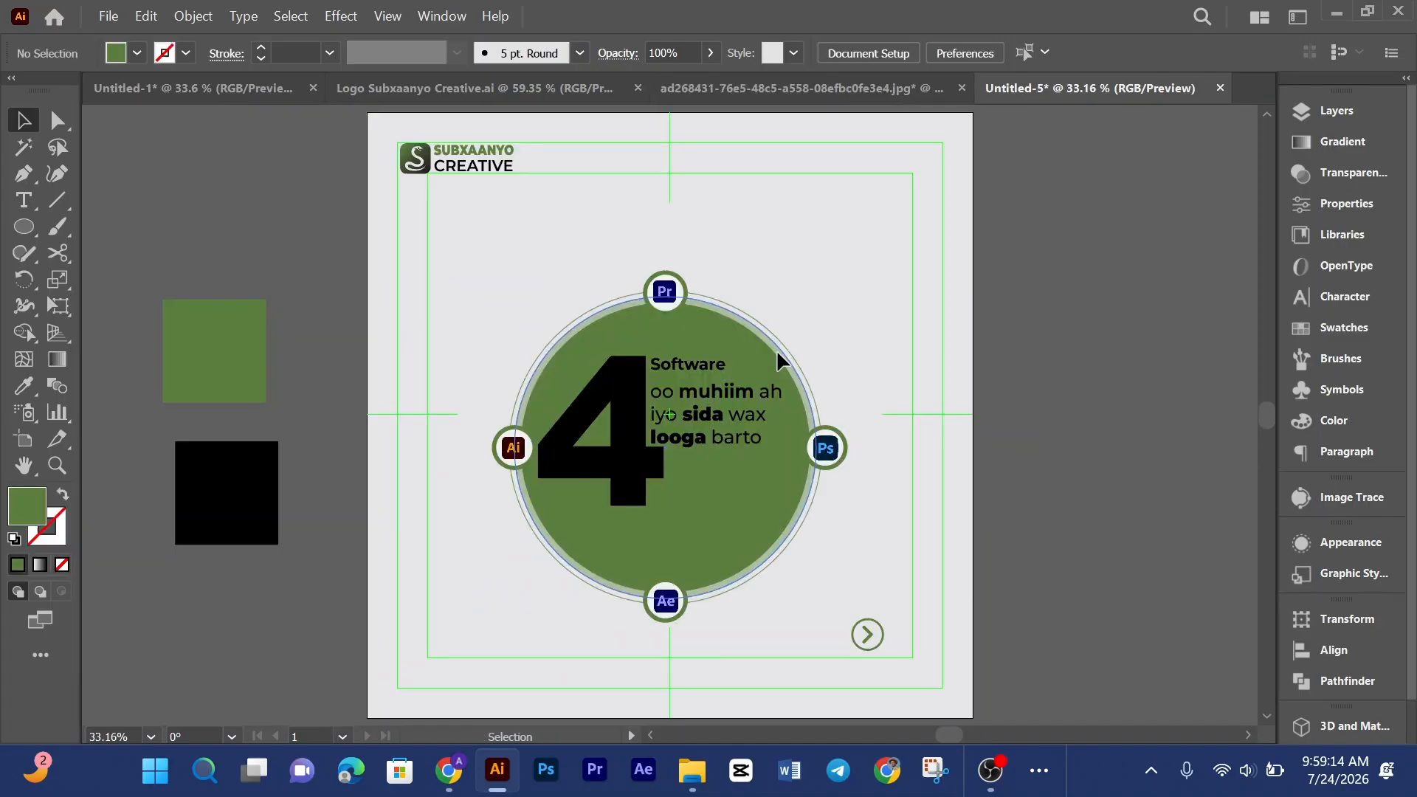
scroll(962, 443, down, 2)
drag(858, 499, 882, 561)
right_click(867, 554)
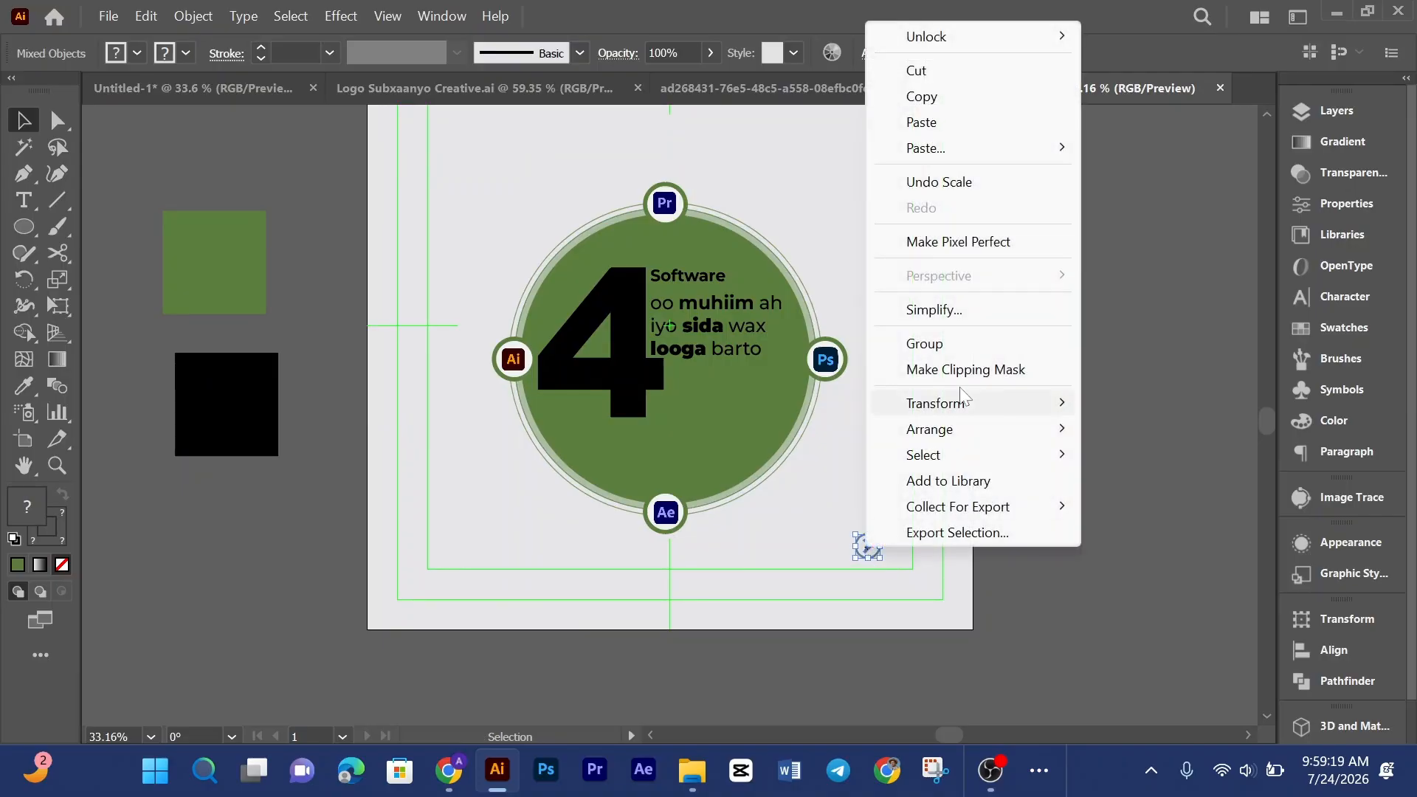
click(978, 341)
click(923, 473)
drag(870, 552, 869, 536)
click(925, 429)
scroll(926, 429, up, 2)
scroll(926, 429, down, 2)
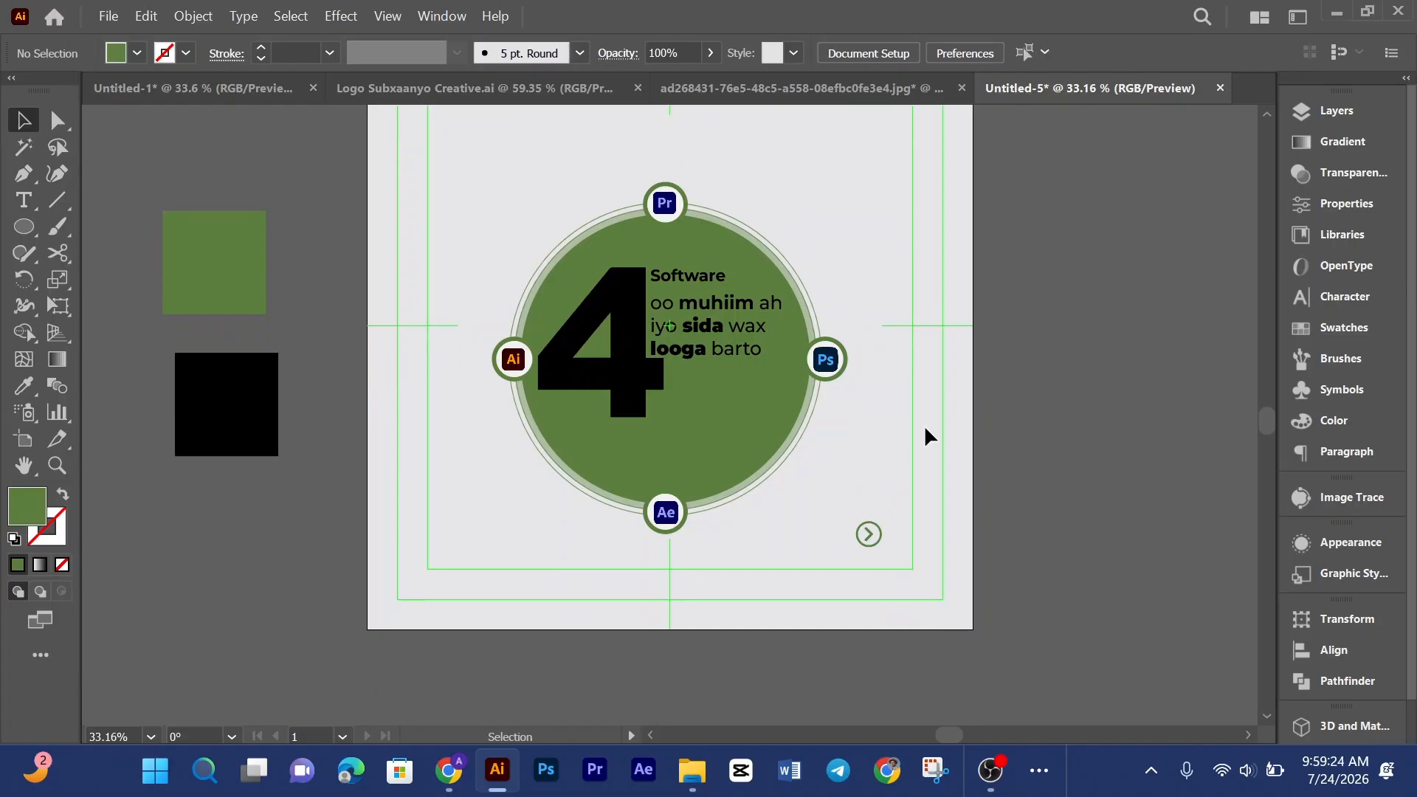
Step: Compare the badge layout with the red reference design open in the other document
scroll(926, 429, up, 3)
click(762, 96)
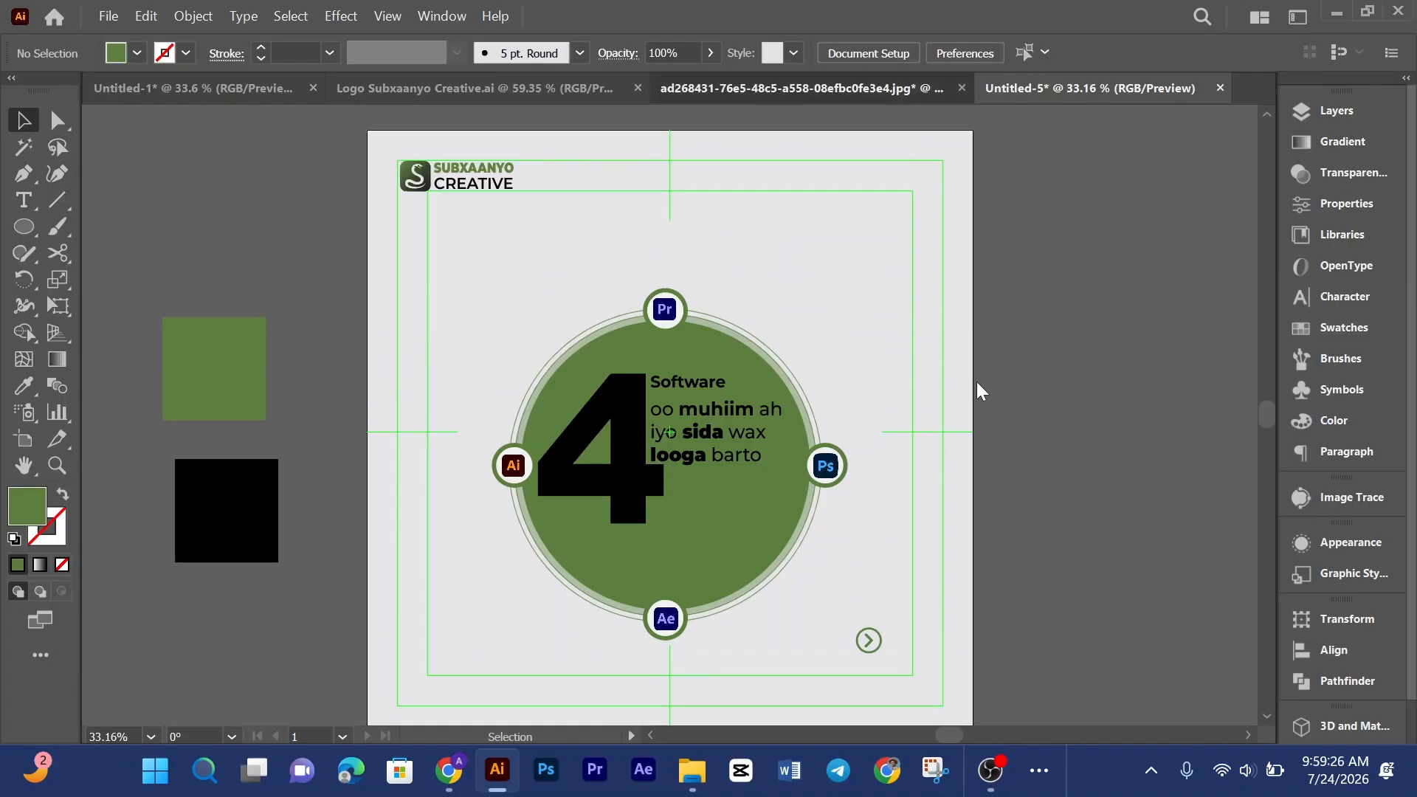
scroll(974, 405, down, 3)
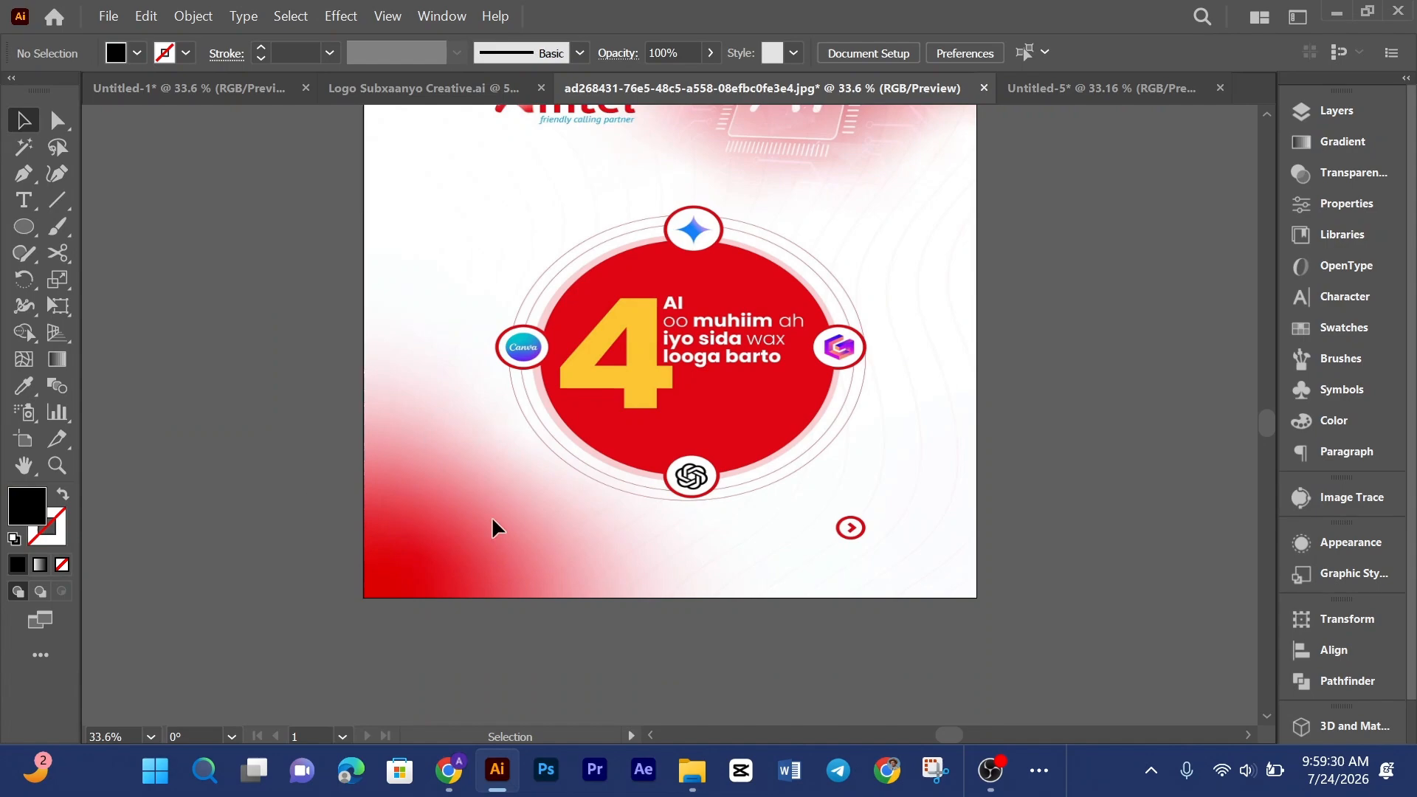
click(1054, 94)
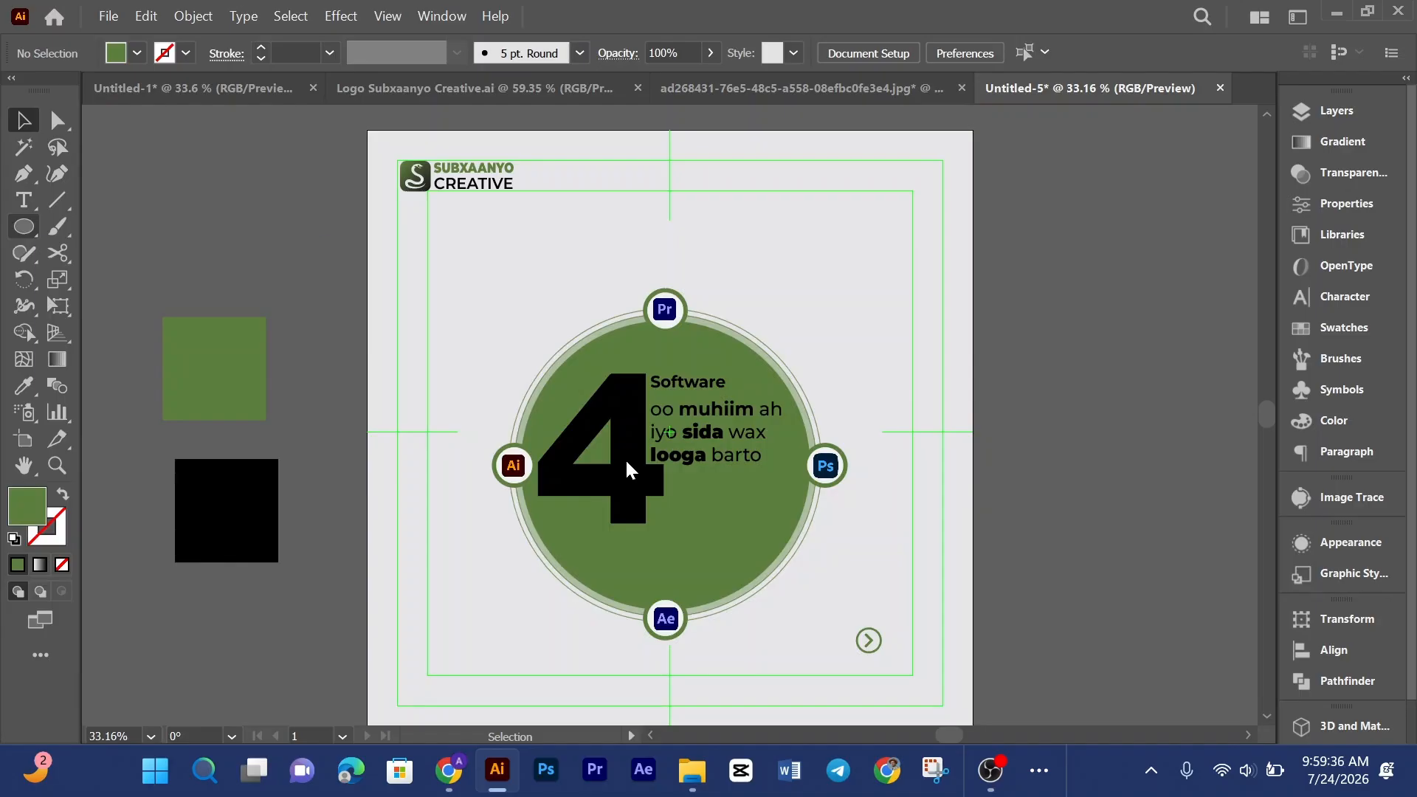
Step: Draw a green circle and place it over the artboard's lower-left corner
key(l)
scroll(506, 468, down, 5)
drag(444, 385, 544, 485)
key(v)
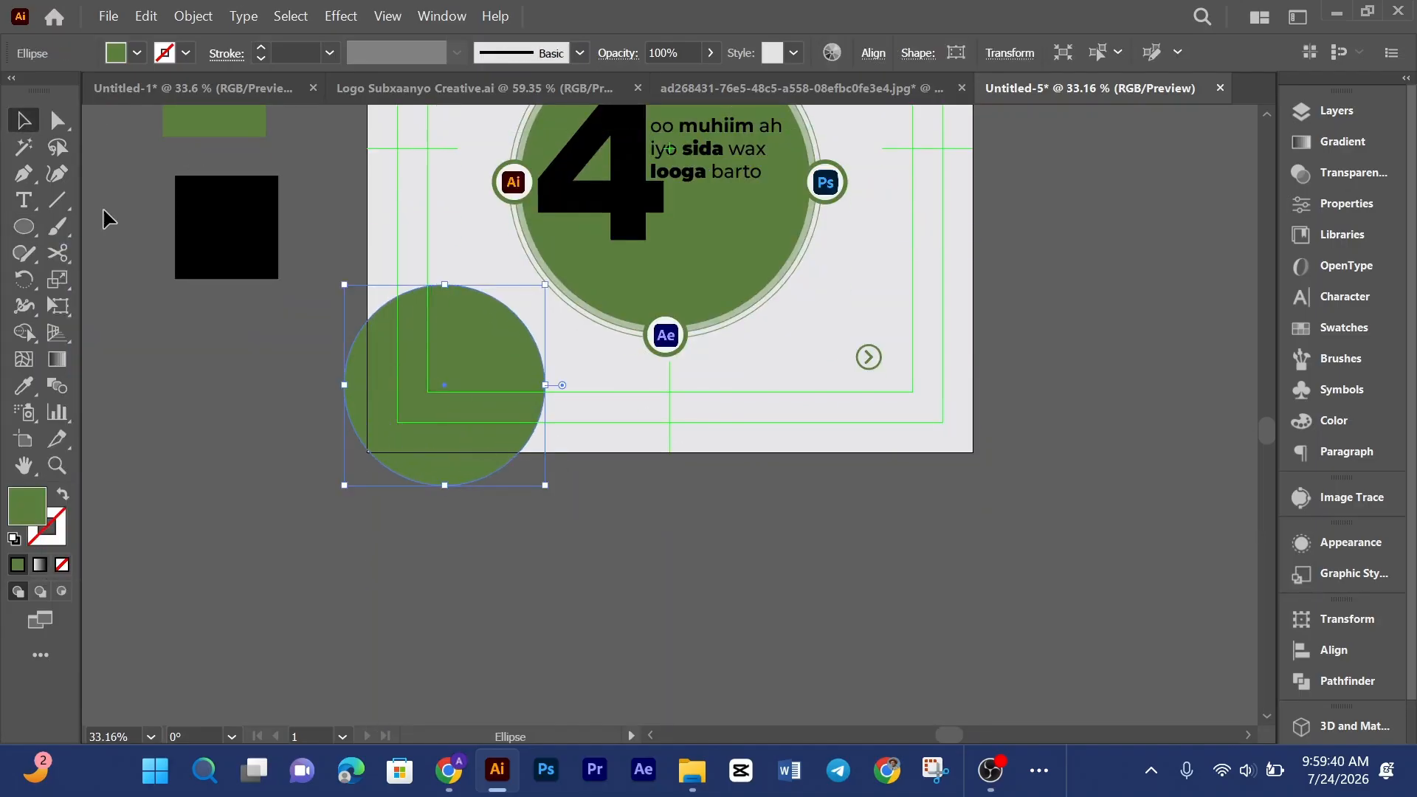
drag(434, 375, 390, 424)
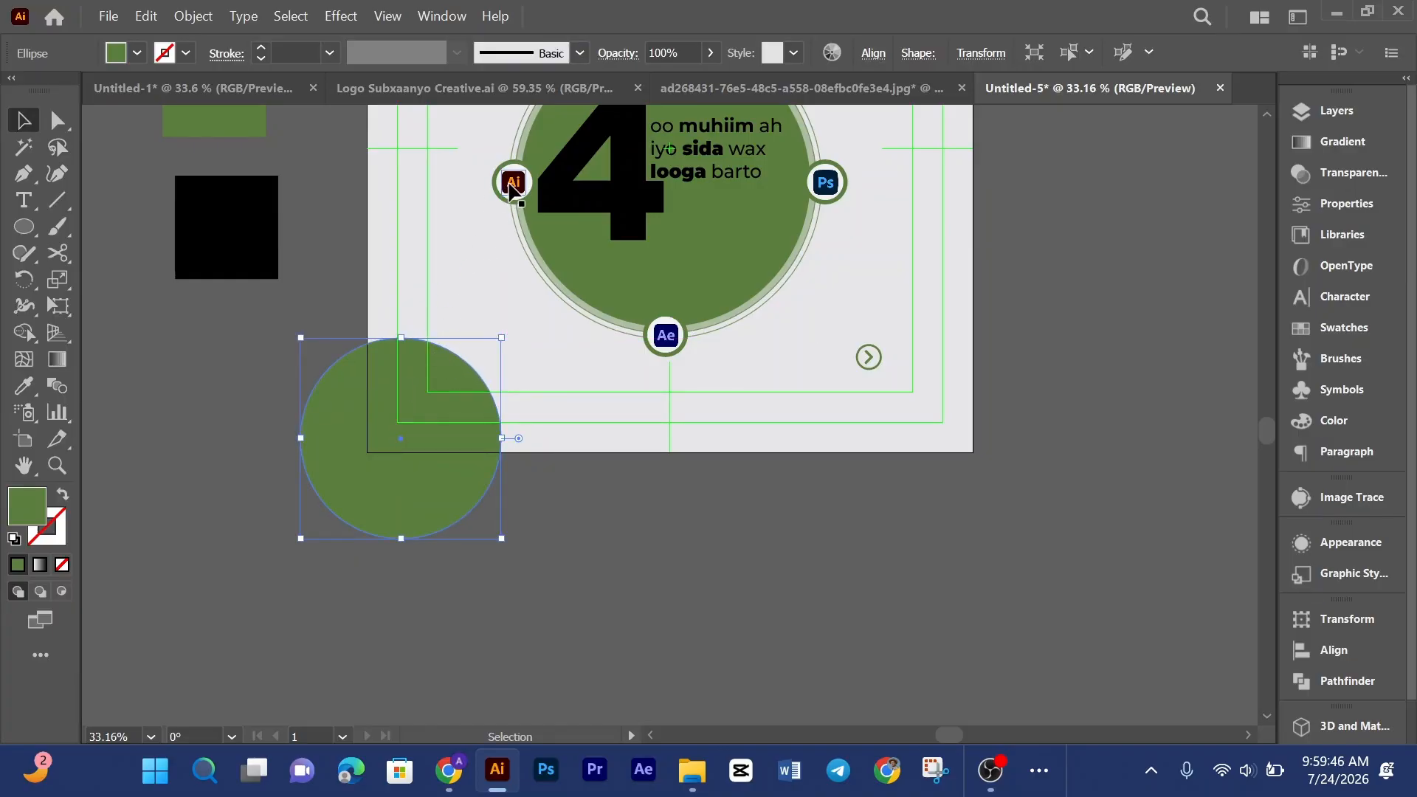
click(456, 282)
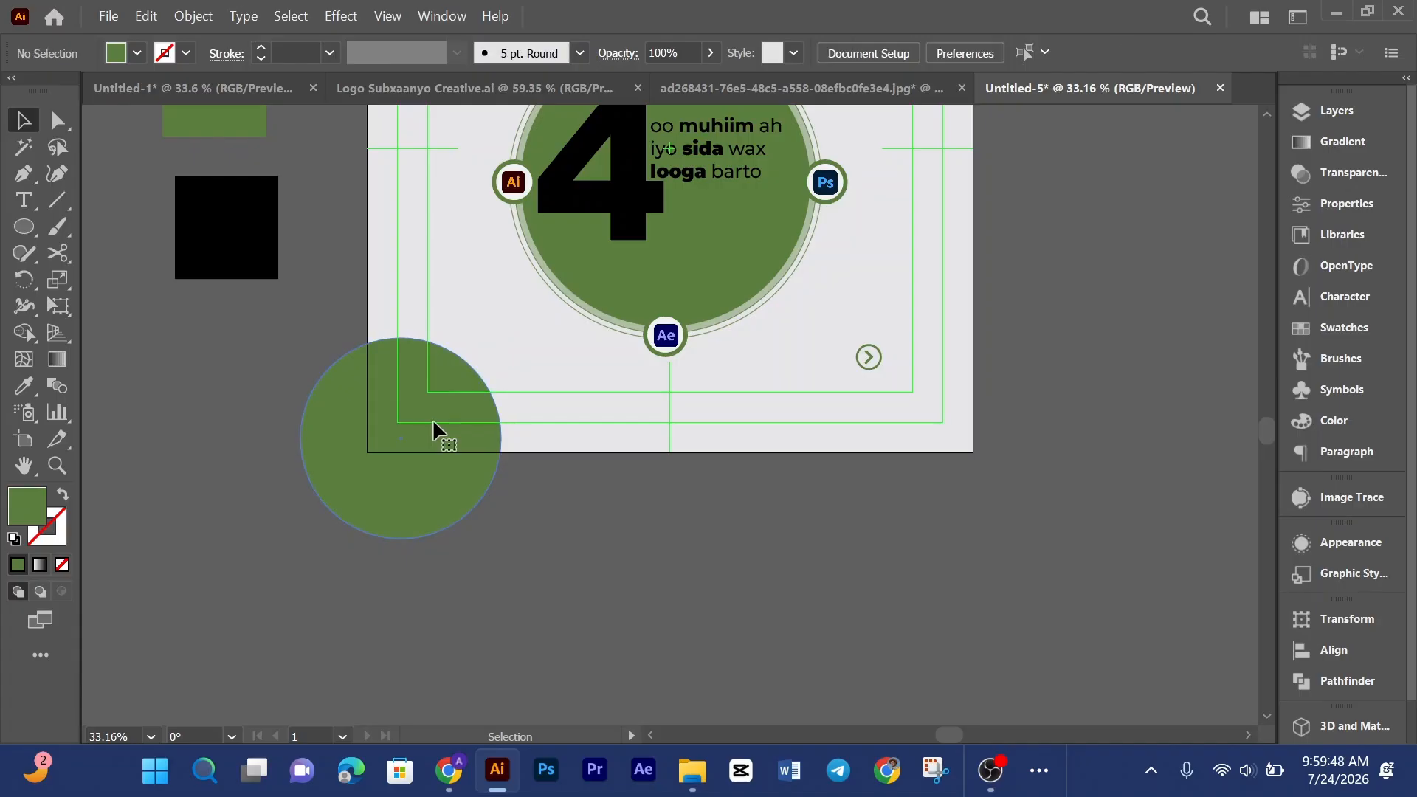
click(434, 423)
click(434, 256)
drag(423, 449, 439, 424)
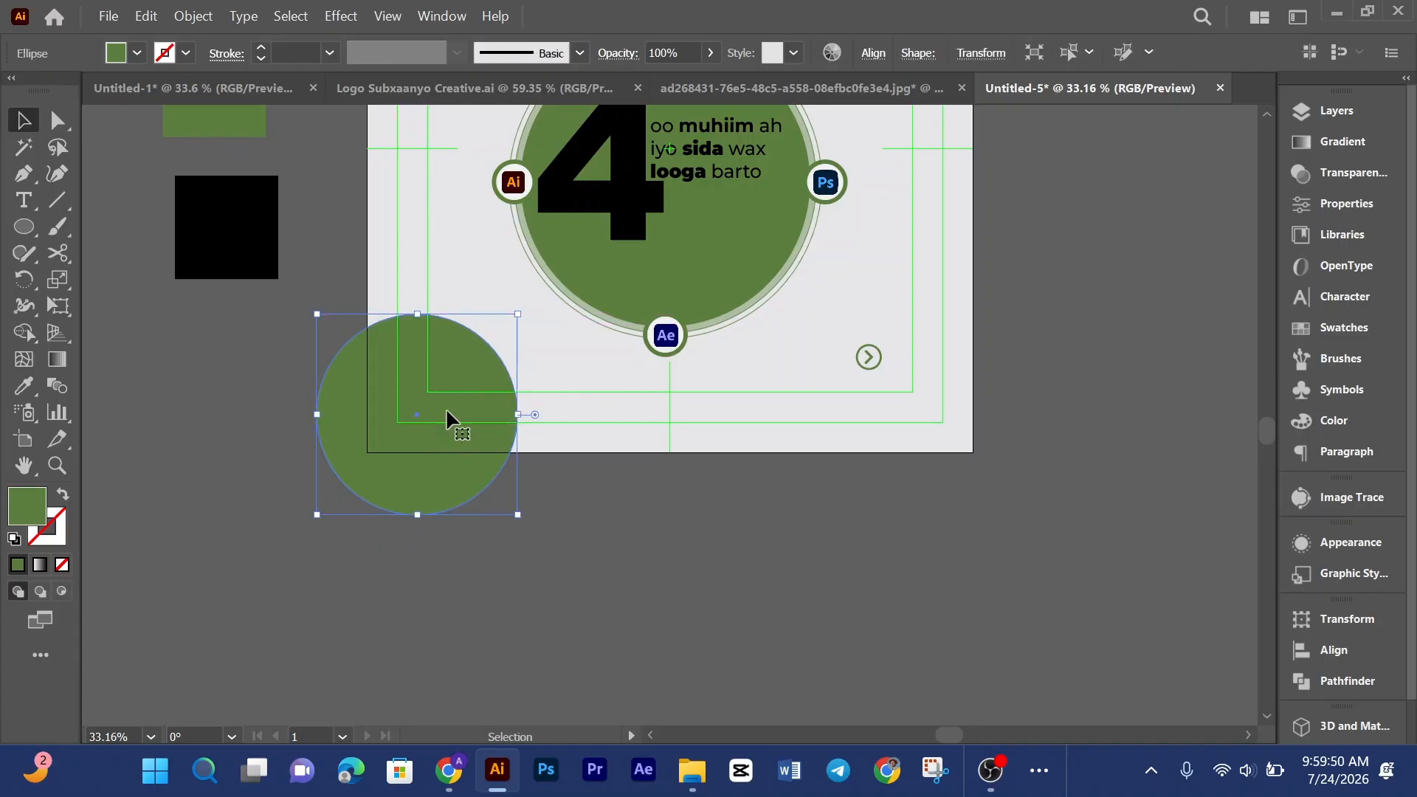
Step: Apply a Gaussian Blur with a radius of about 93.5 pixels to the green circle
click(340, 16)
mouse_move(362, 443)
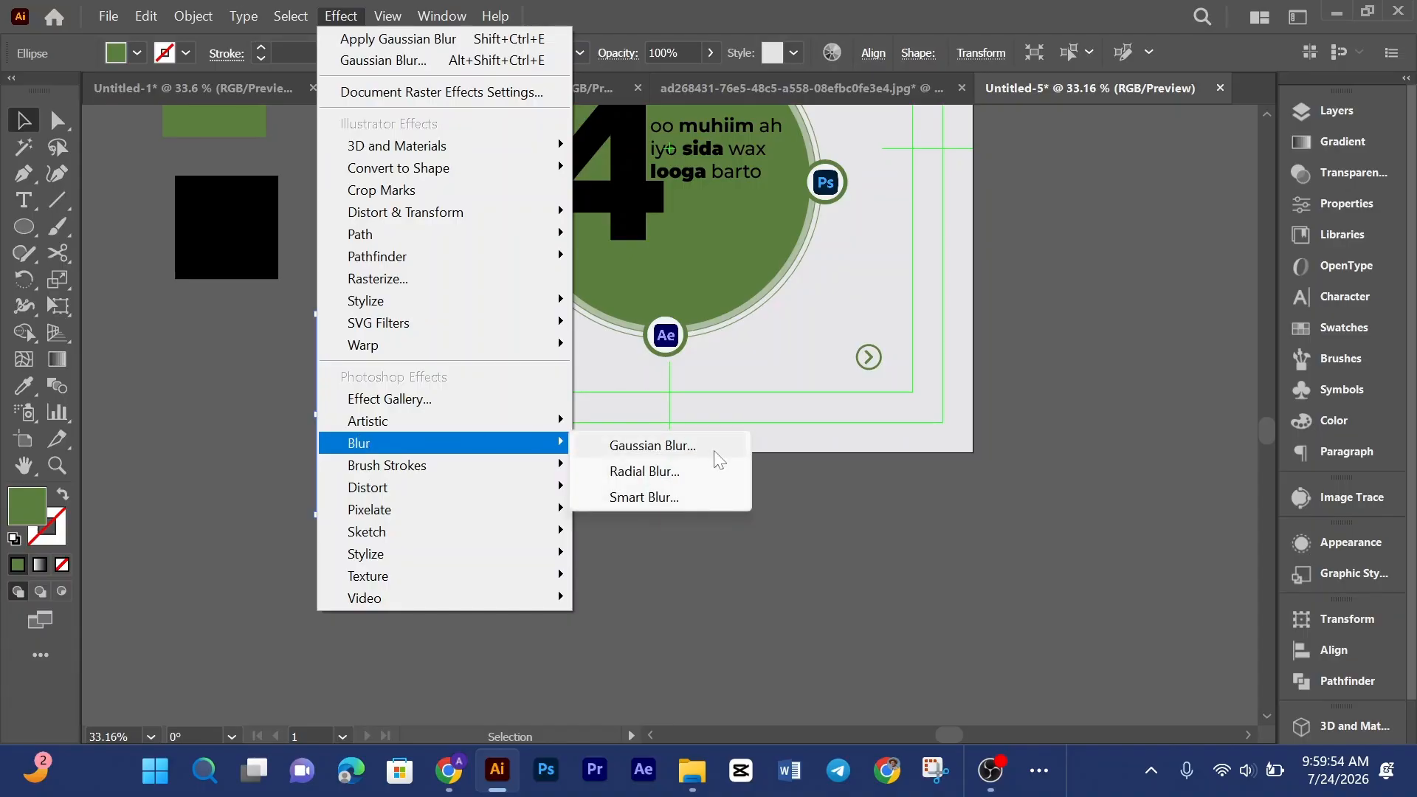
click(653, 455)
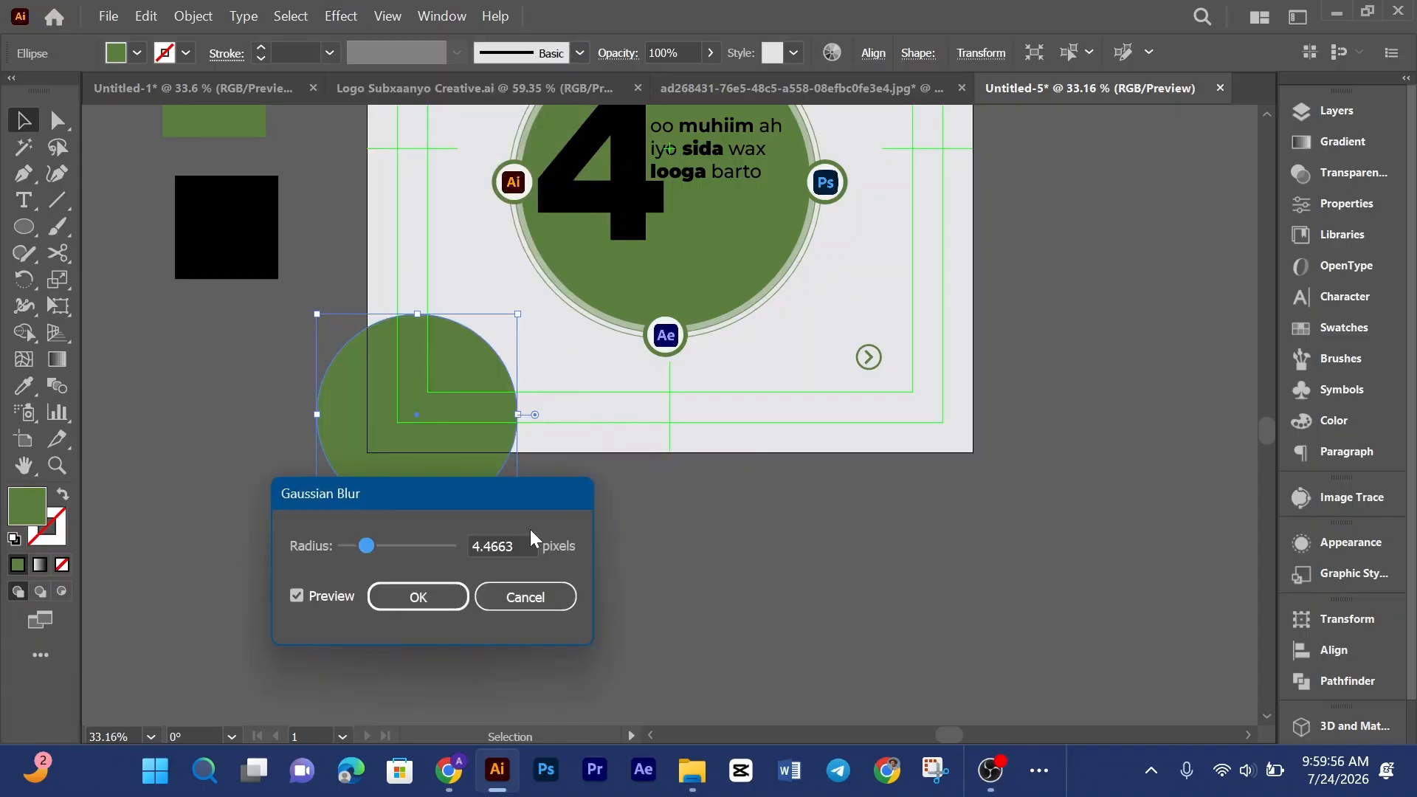
drag(411, 495, 898, 305)
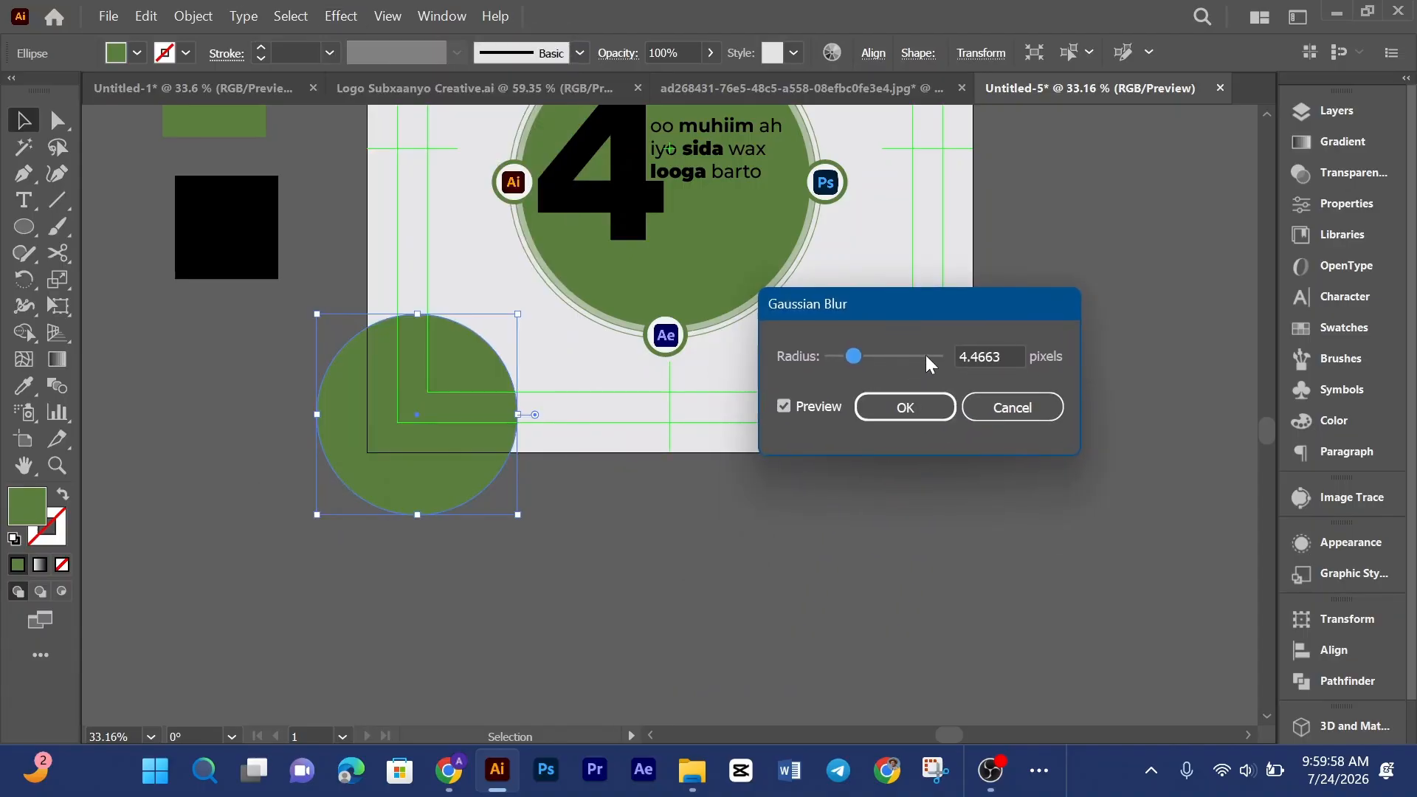
click(927, 358)
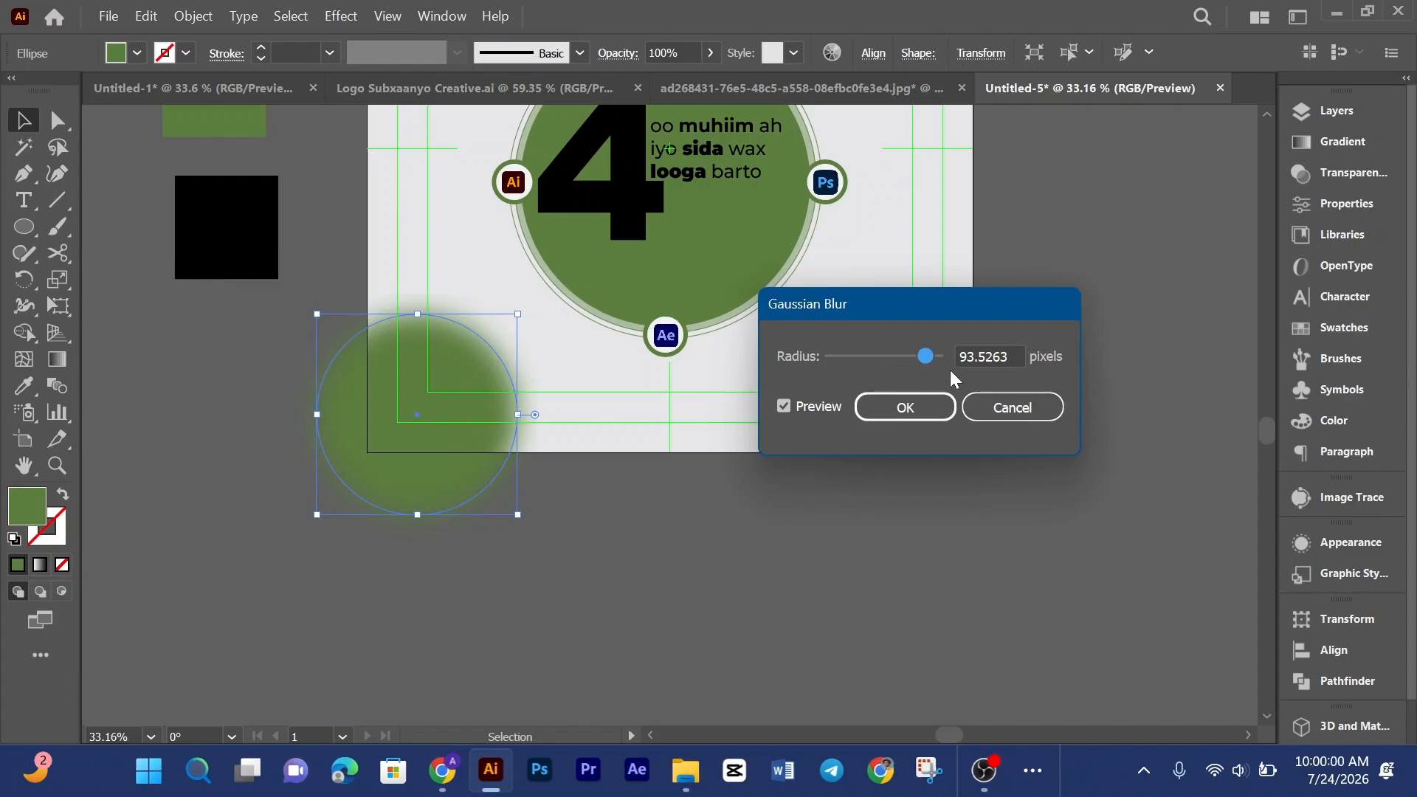
click(932, 408)
click(572, 542)
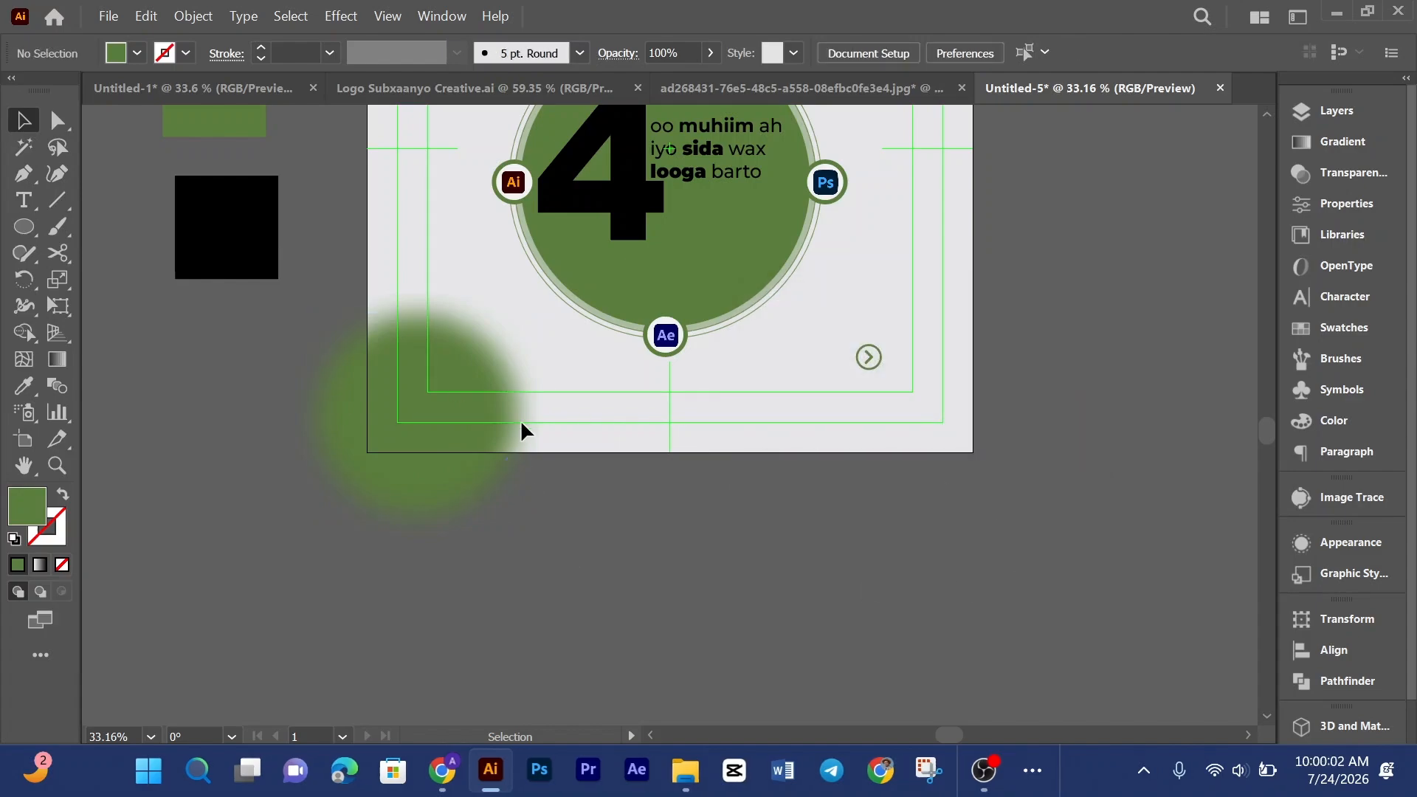
Step: Enlarge the blurred circle slightly and shift it down-left in isolation mode
click(496, 506)
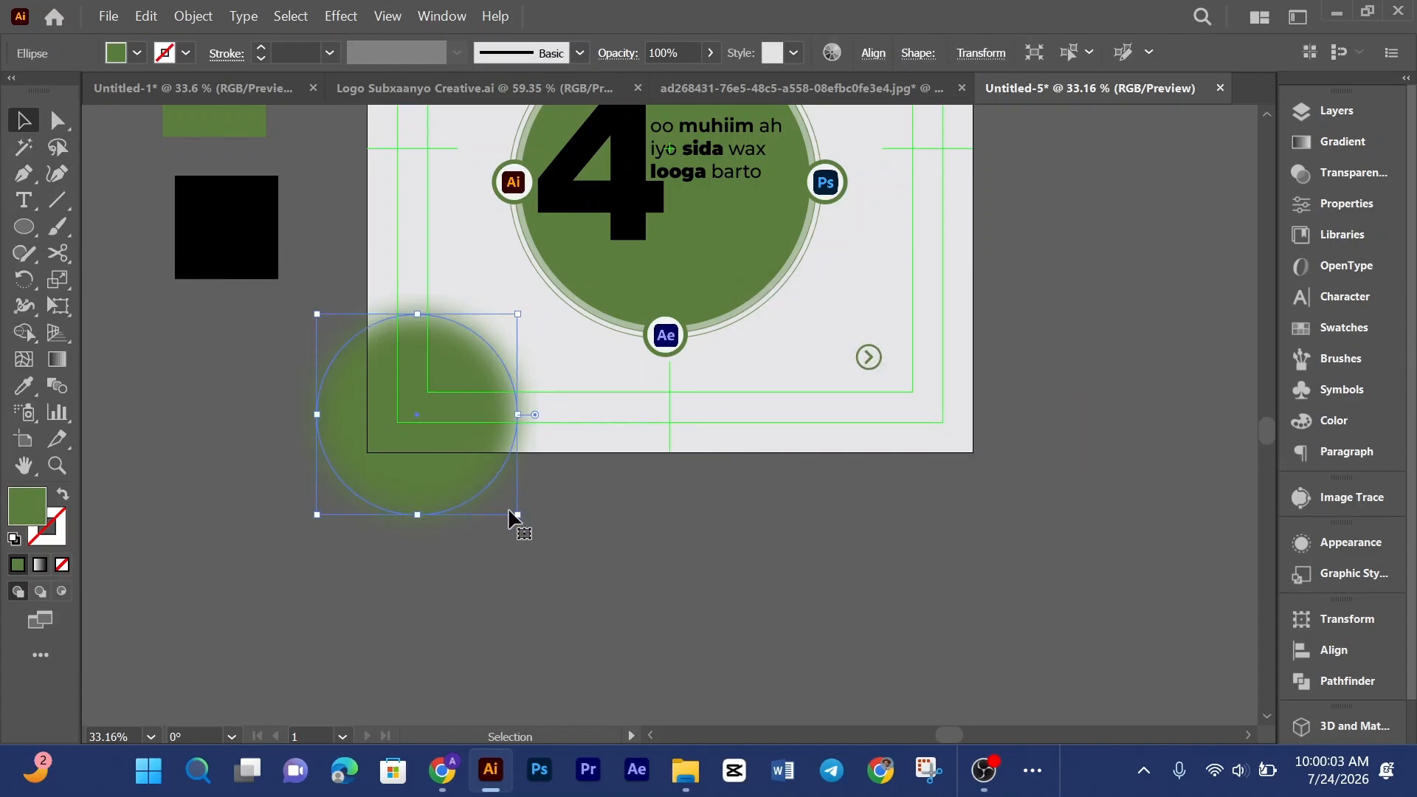
double_click(468, 443)
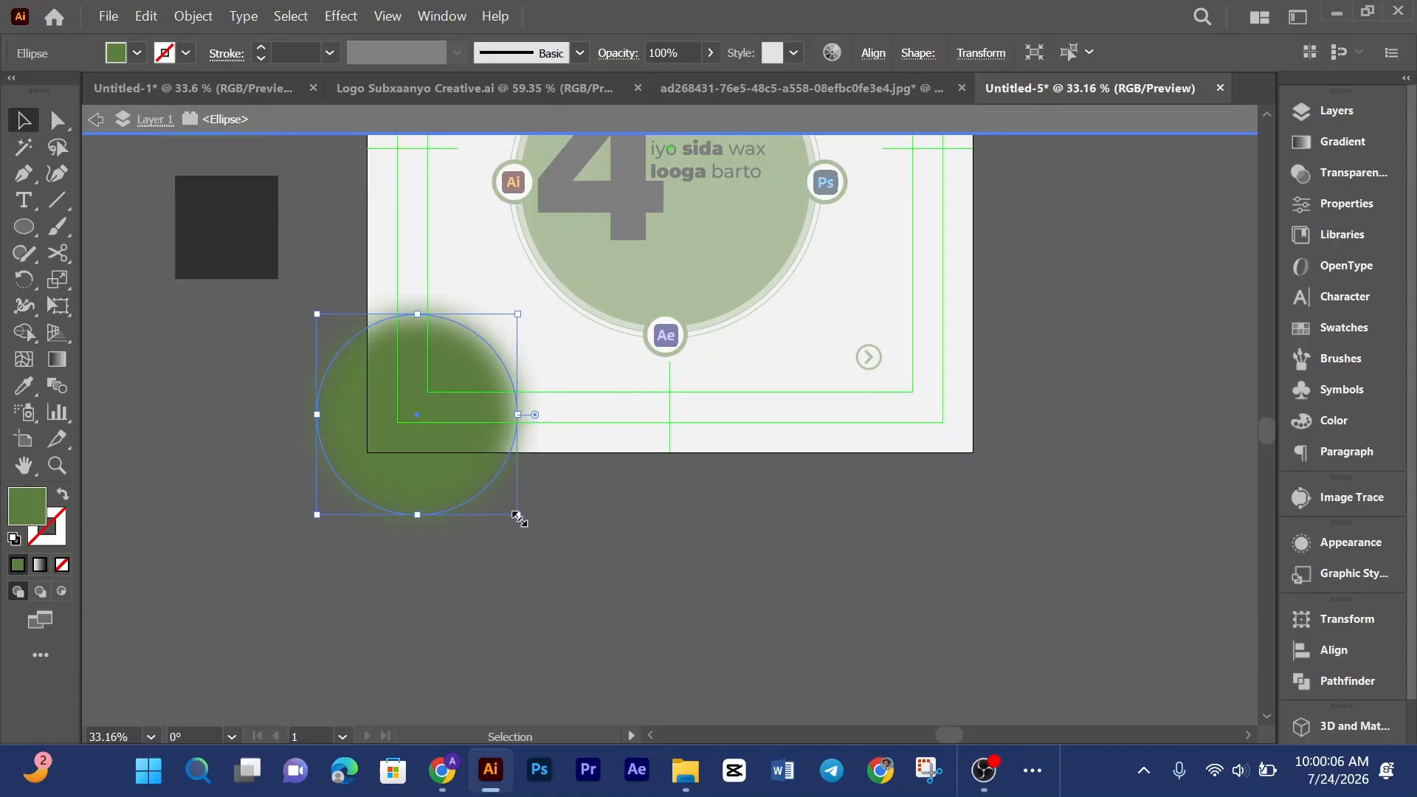
mouse_move(554, 542)
mouse_down()
mouse_move(510, 519)
mouse_move(545, 533)
mouse_up()
drag(500, 485, 495, 487)
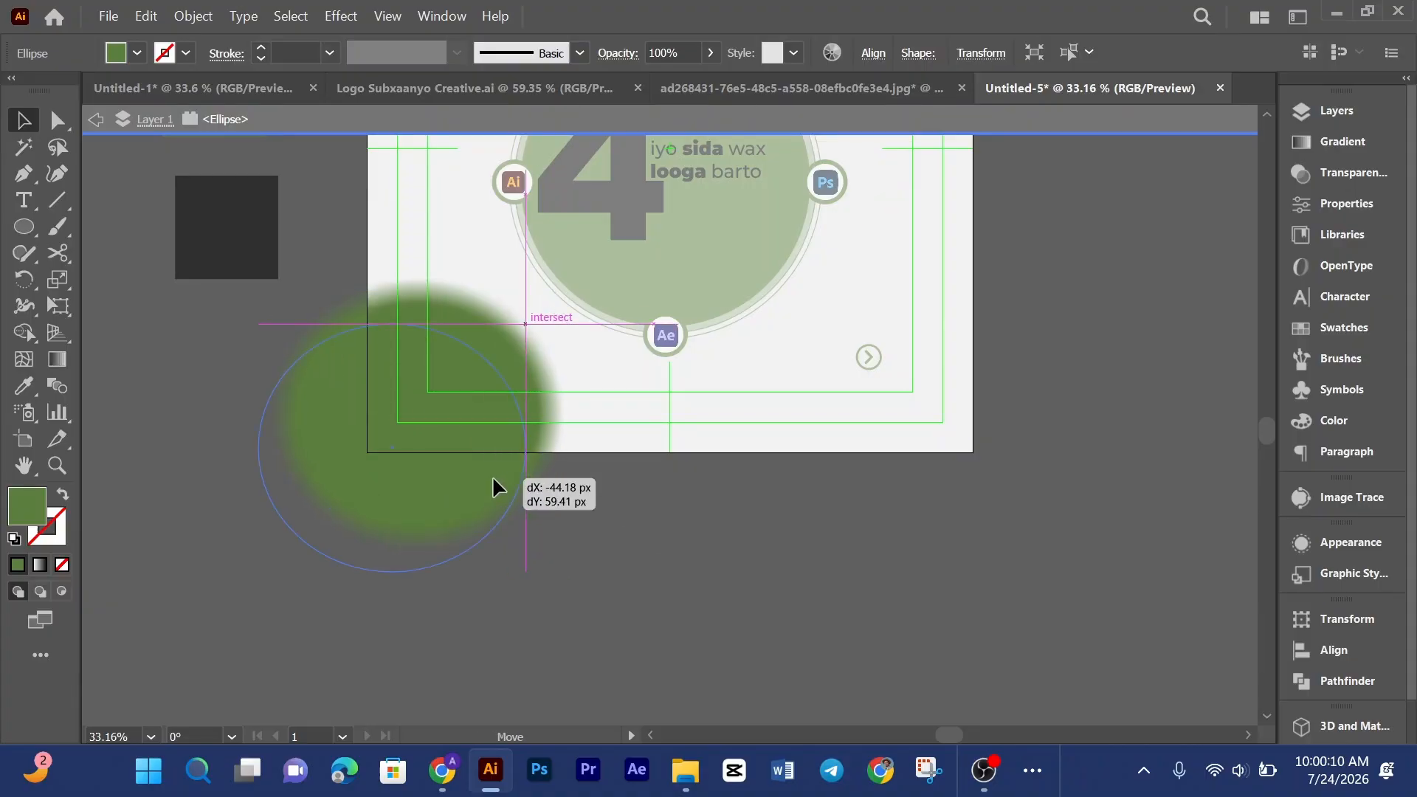
drag(594, 505, 594, 506)
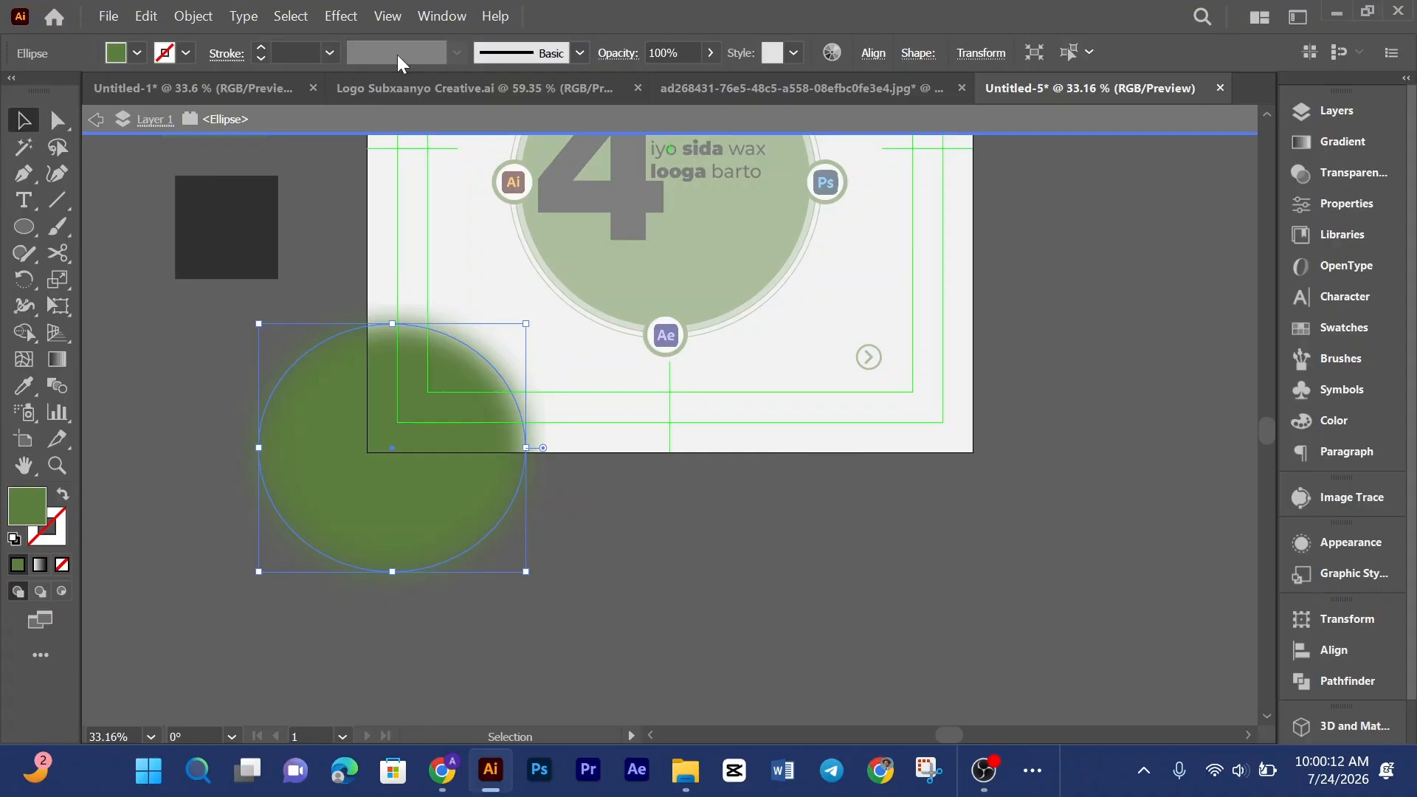
double_click(790, 617)
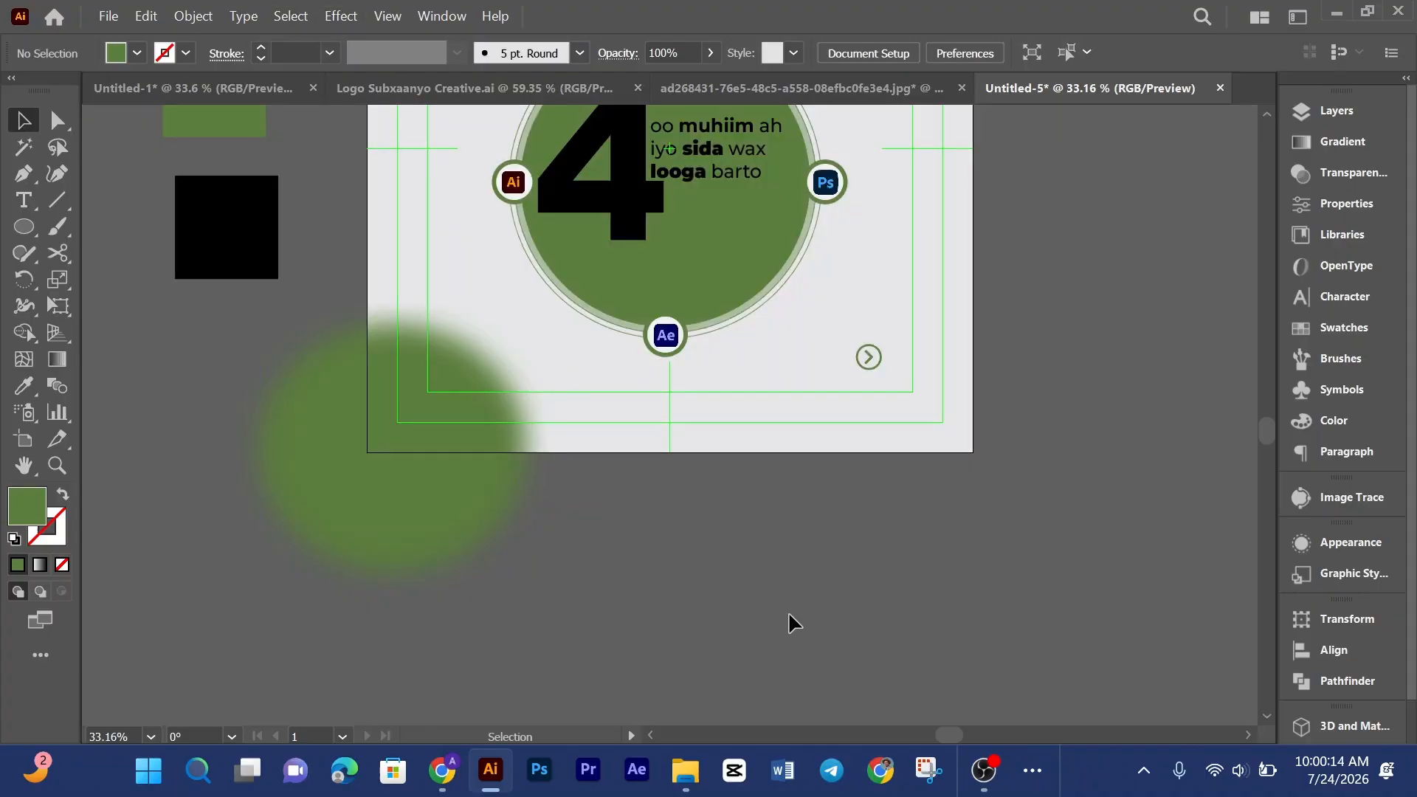
Step: Check the design against the red reference layout in the other document again
scroll(1013, 443, up, 3)
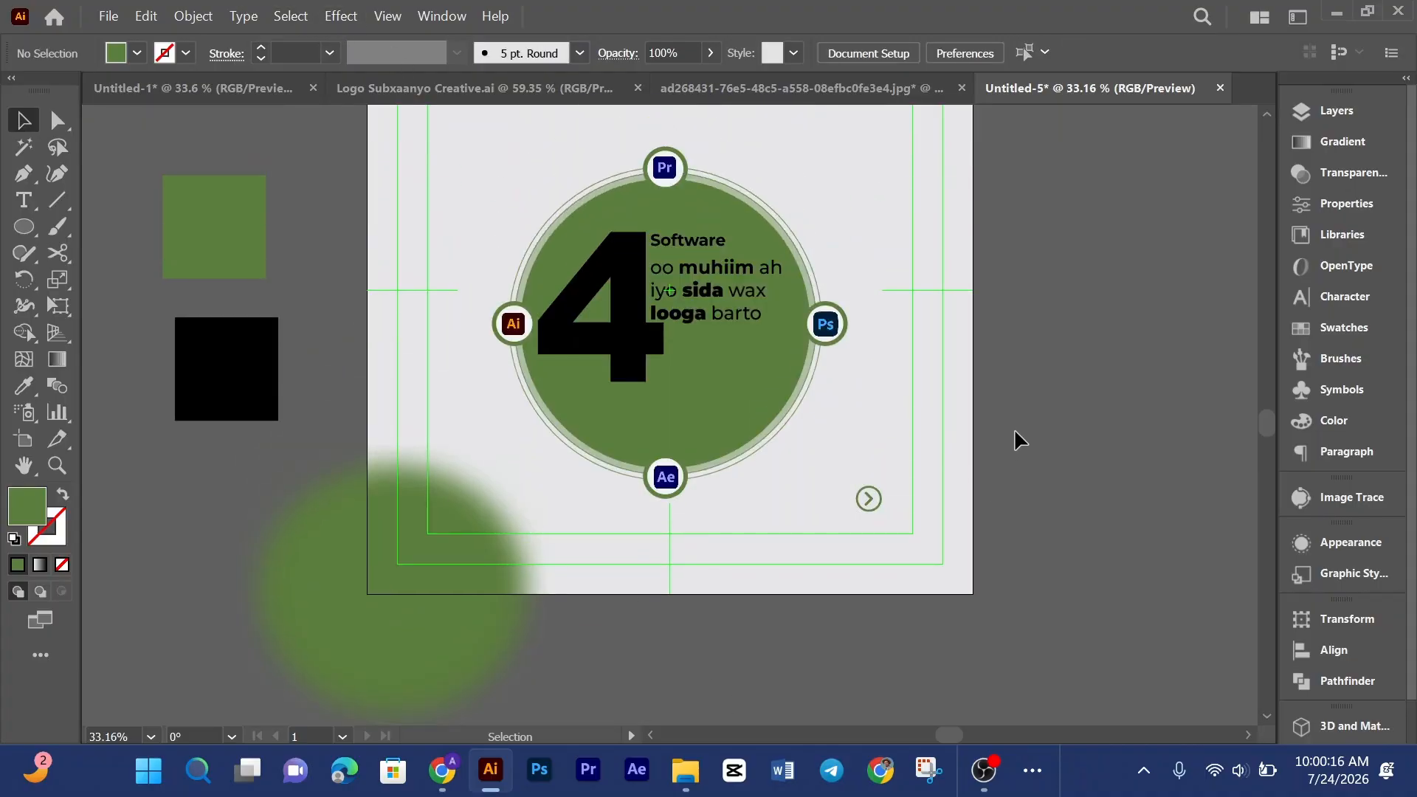
scroll(1021, 443, down, 1)
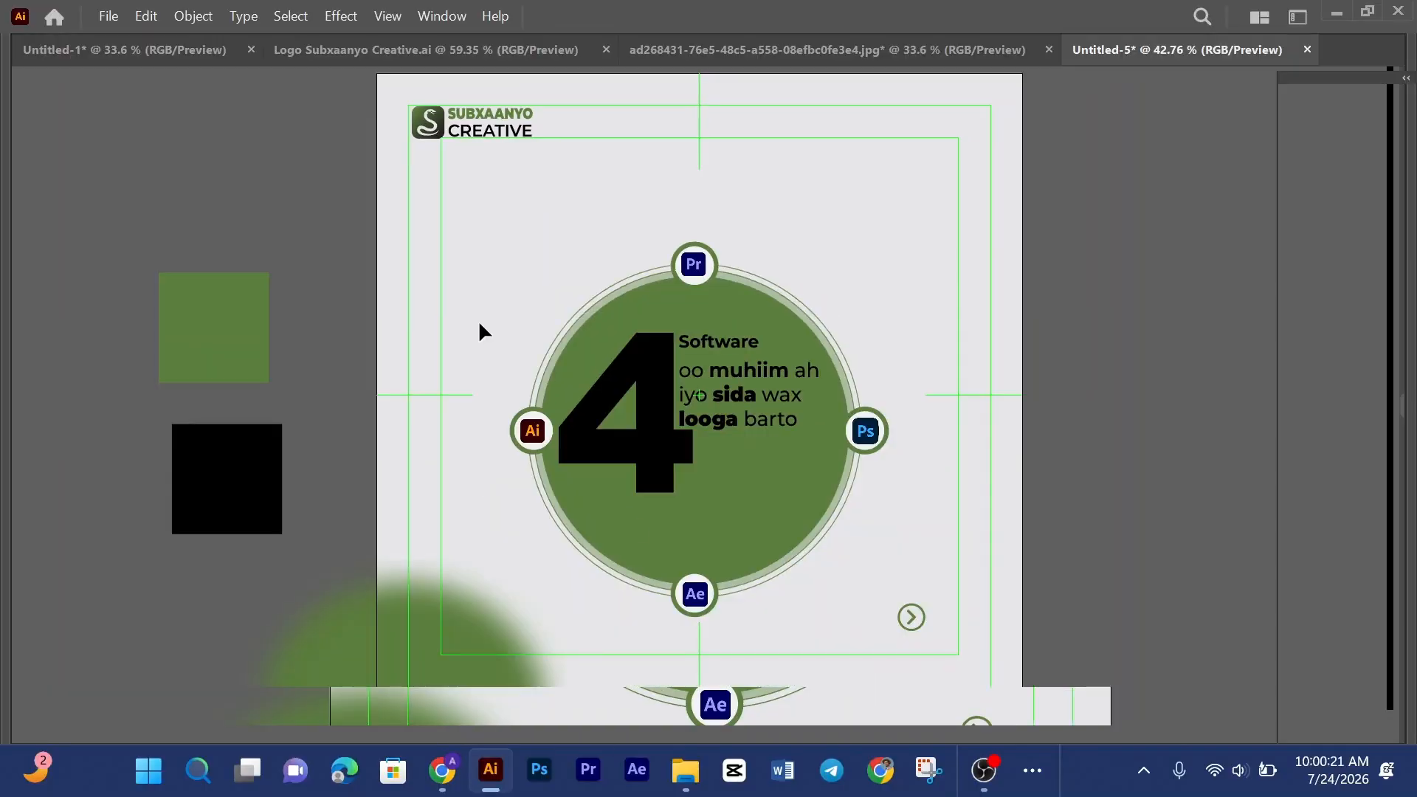
key(Tab)
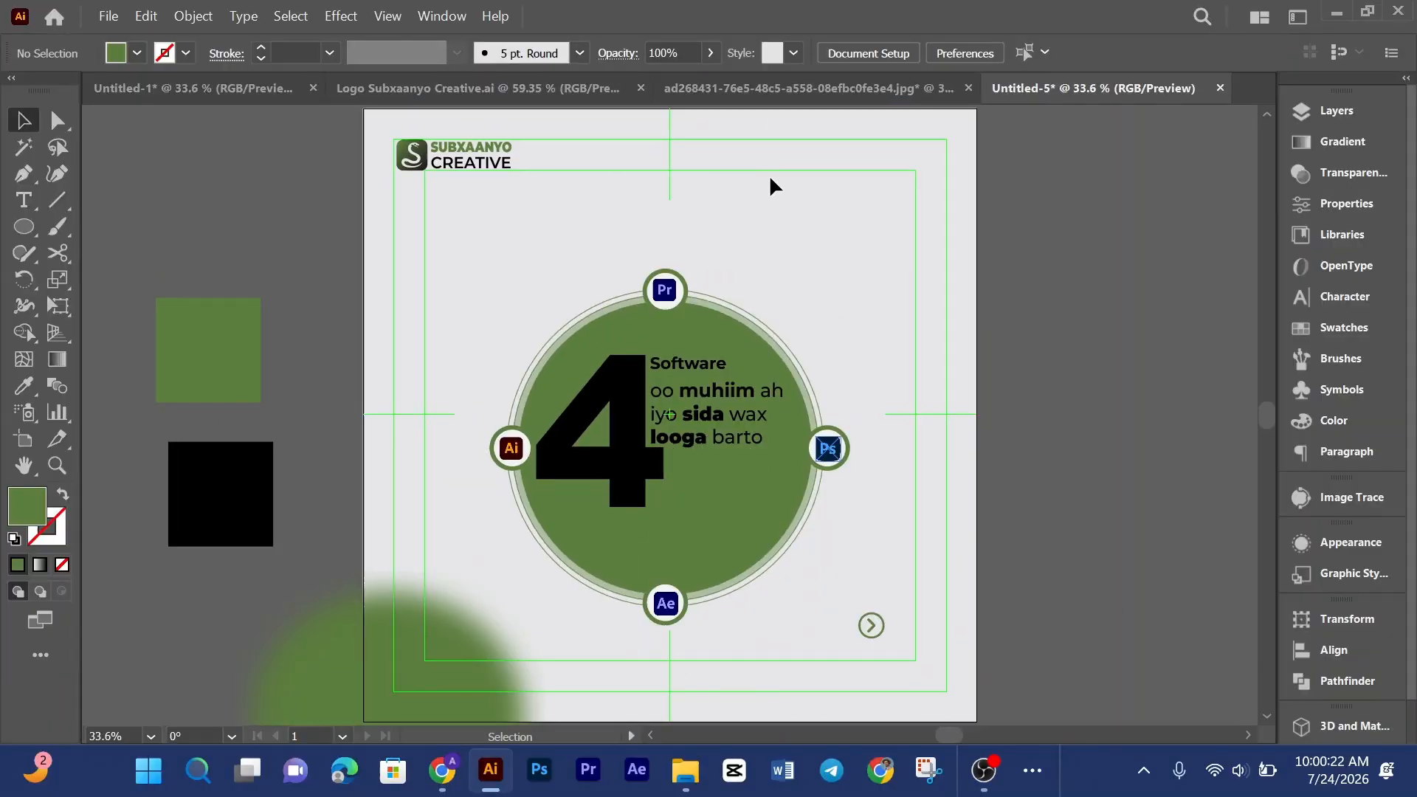
click(789, 90)
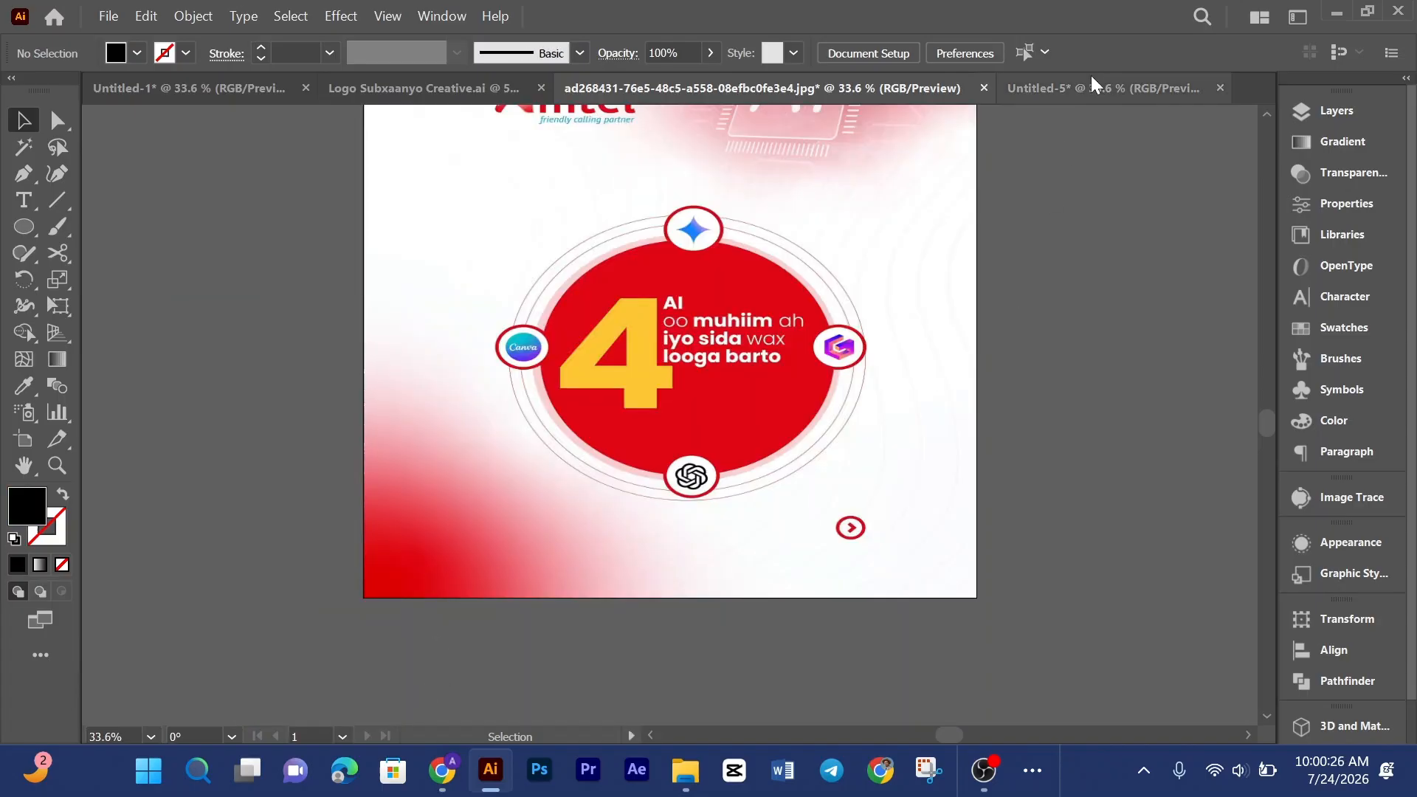
click(1076, 92)
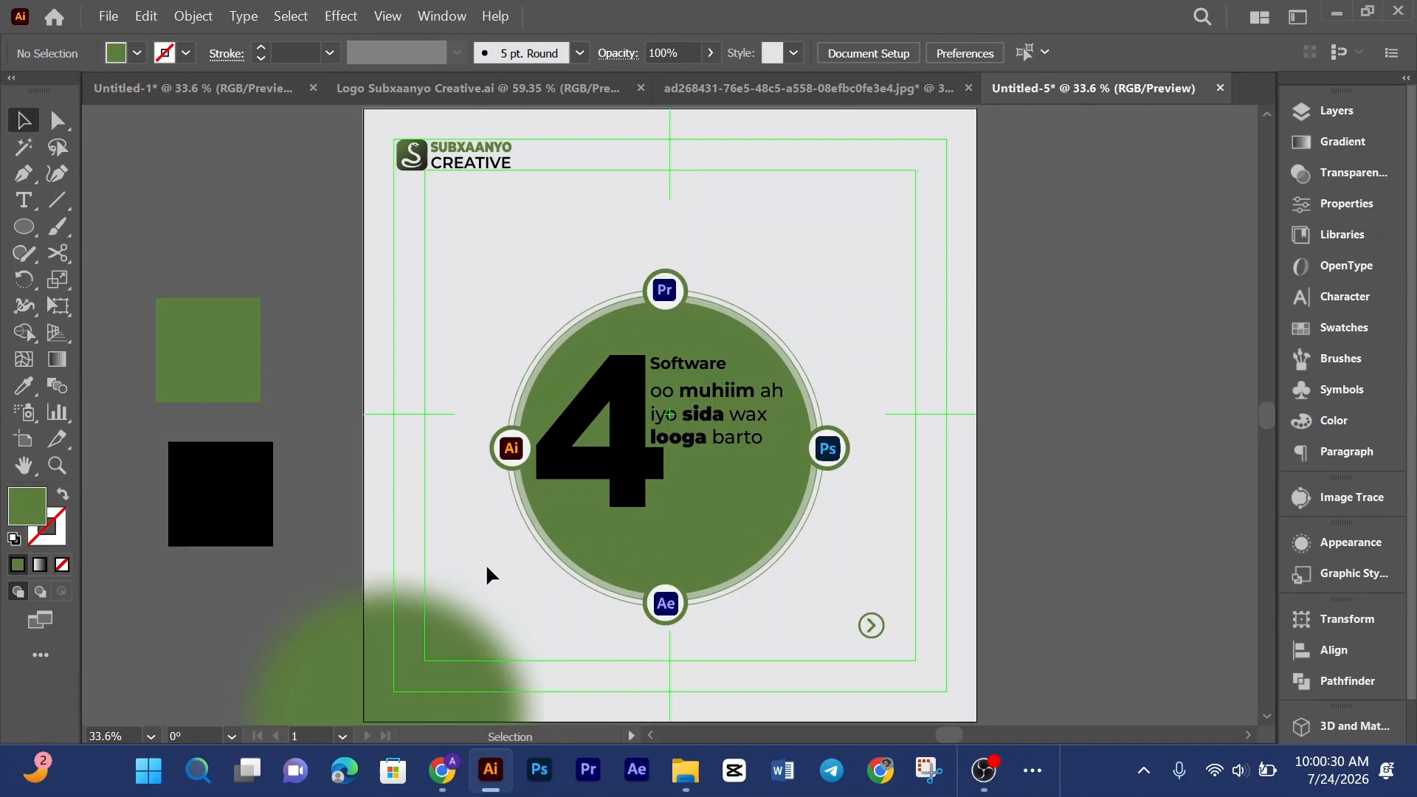
Step: Stretch the blurred circle into a wide oval and move it up and right over the corner
scroll(468, 498, down, 3)
click(458, 521)
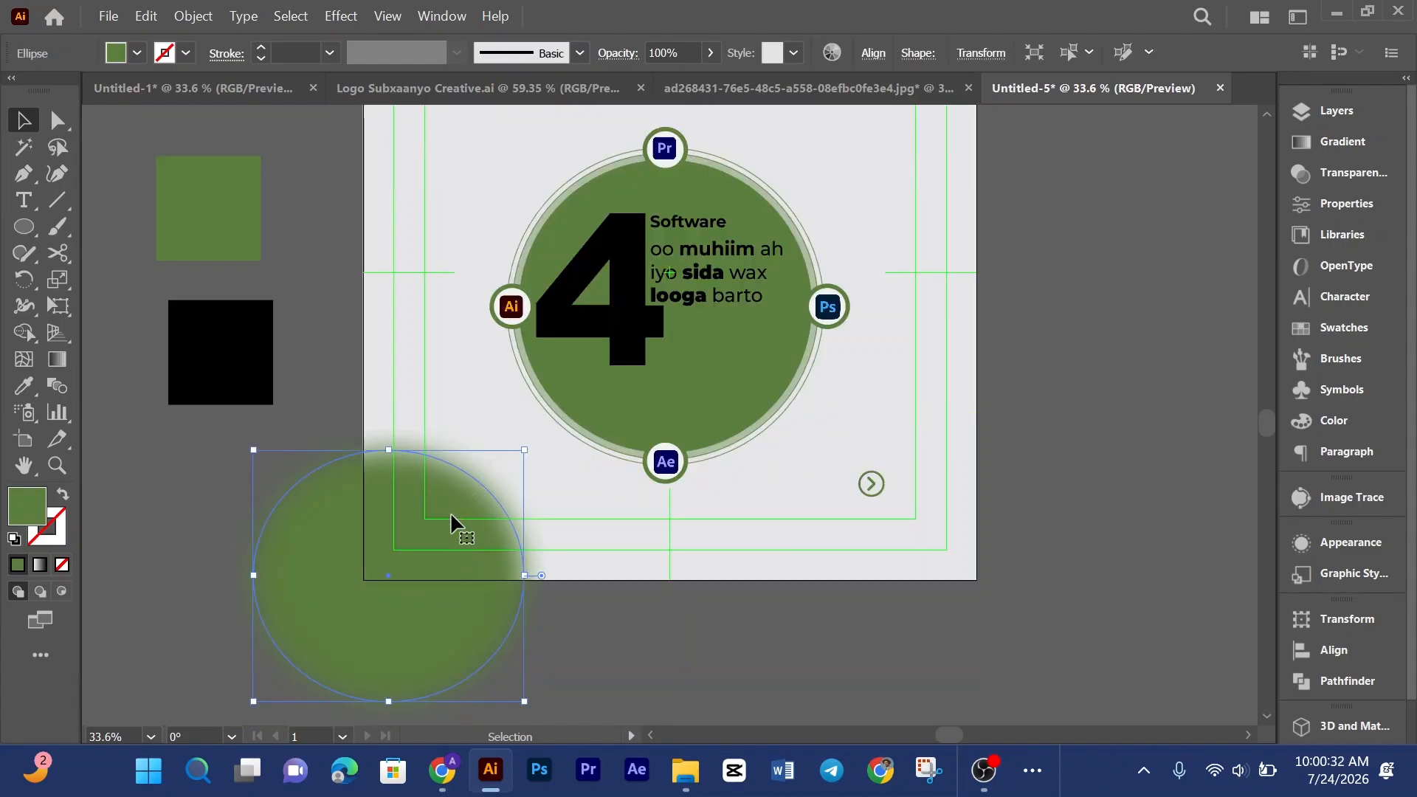
double_click(459, 522)
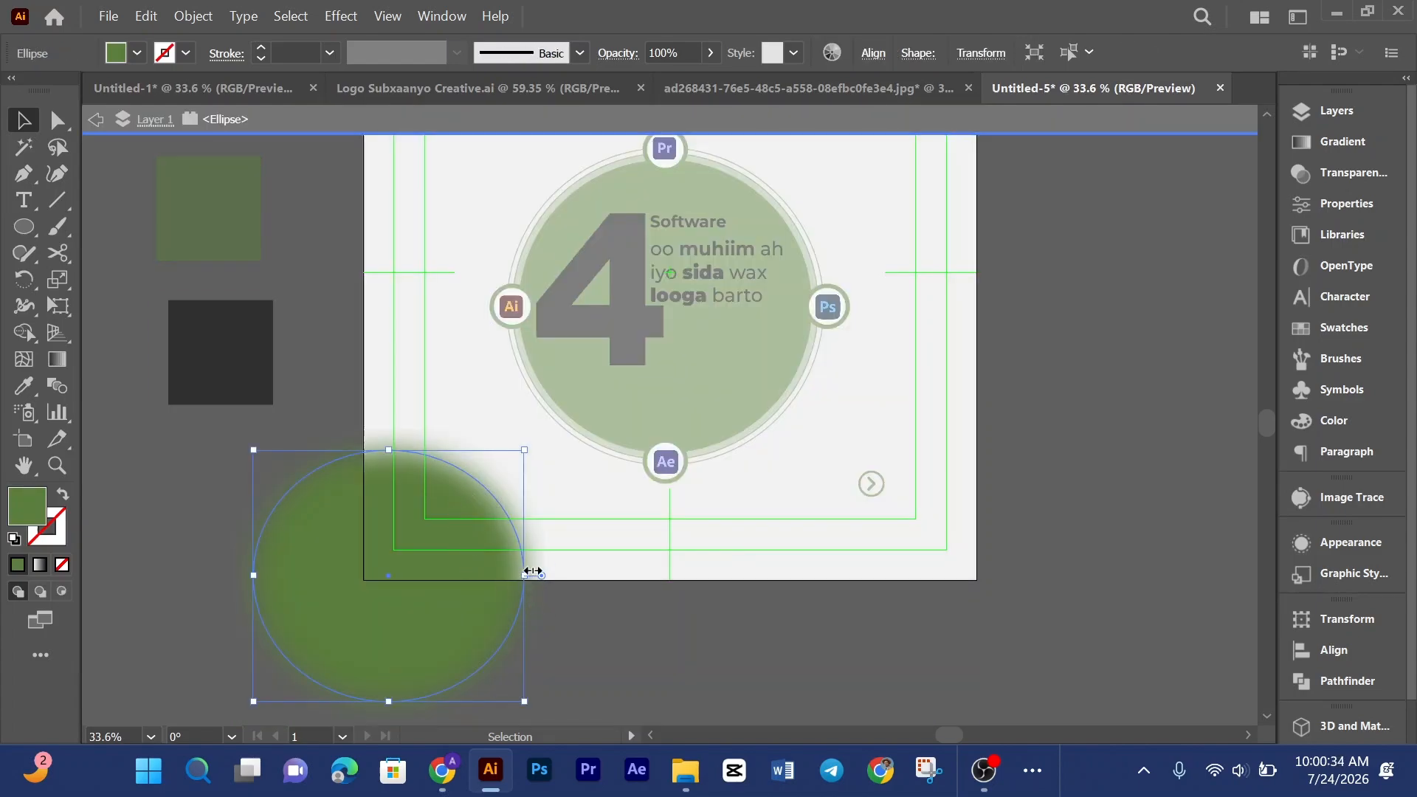
drag(533, 570, 583, 595)
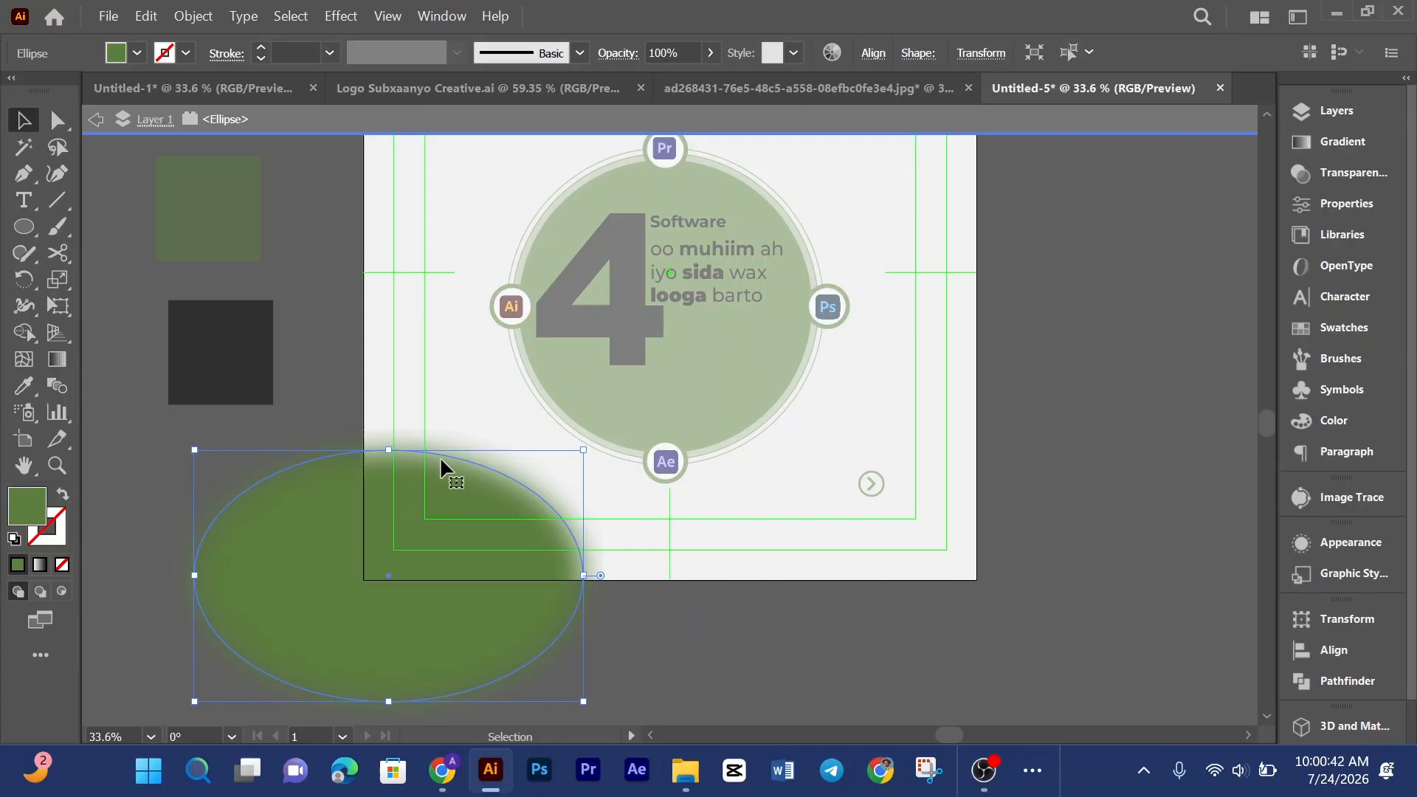
drag(440, 586, 466, 556)
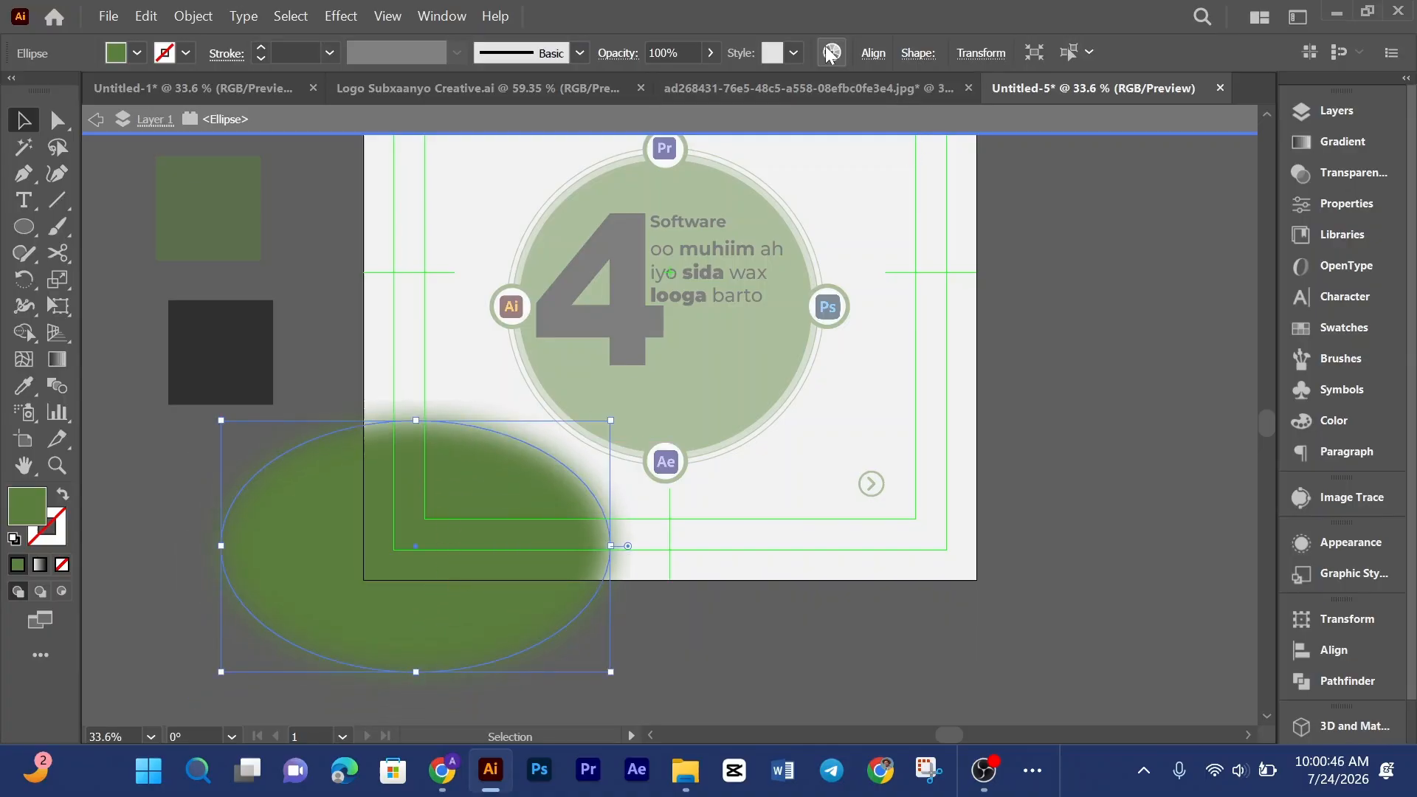
Step: Set the blurred oval's opacity to 98%
click(710, 52)
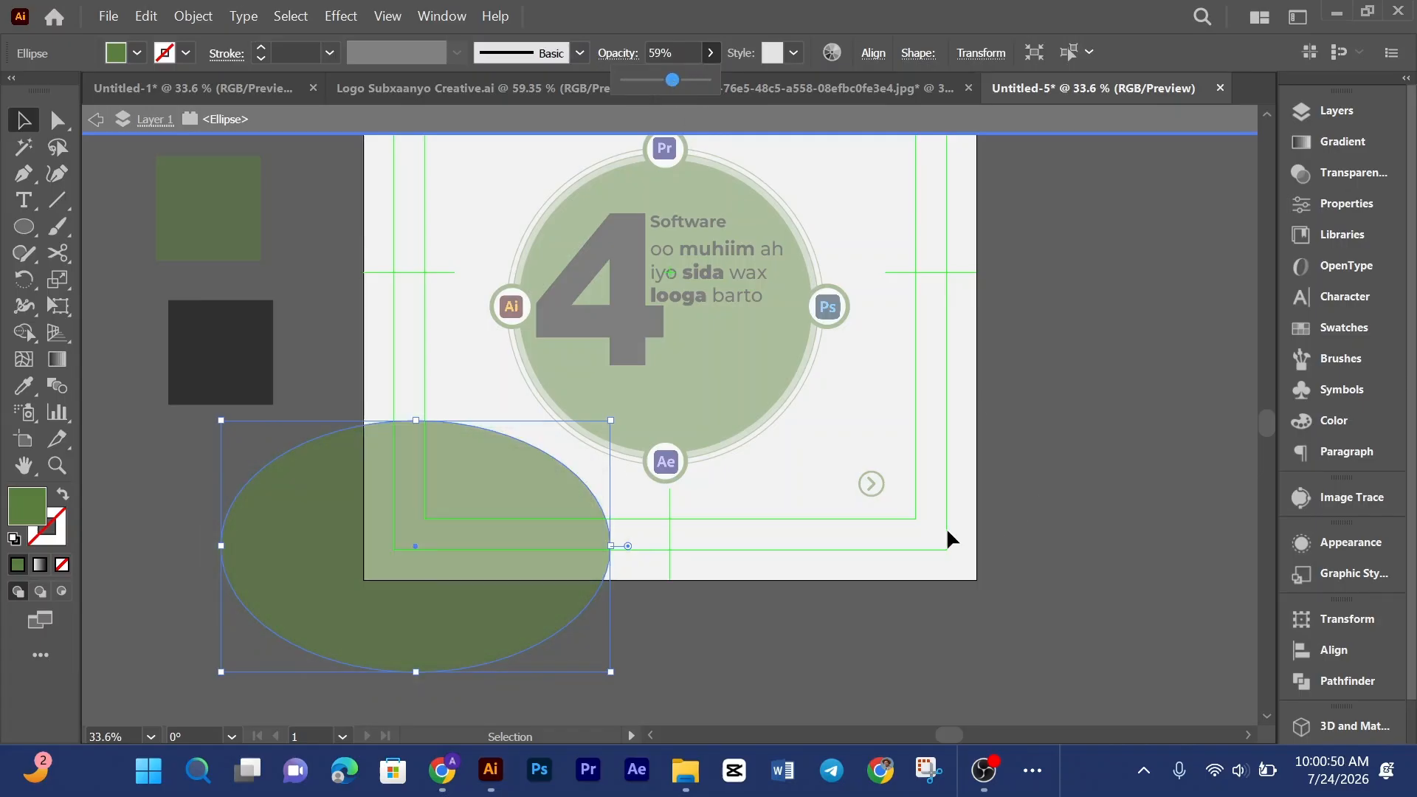
drag(676, 83, 687, 76)
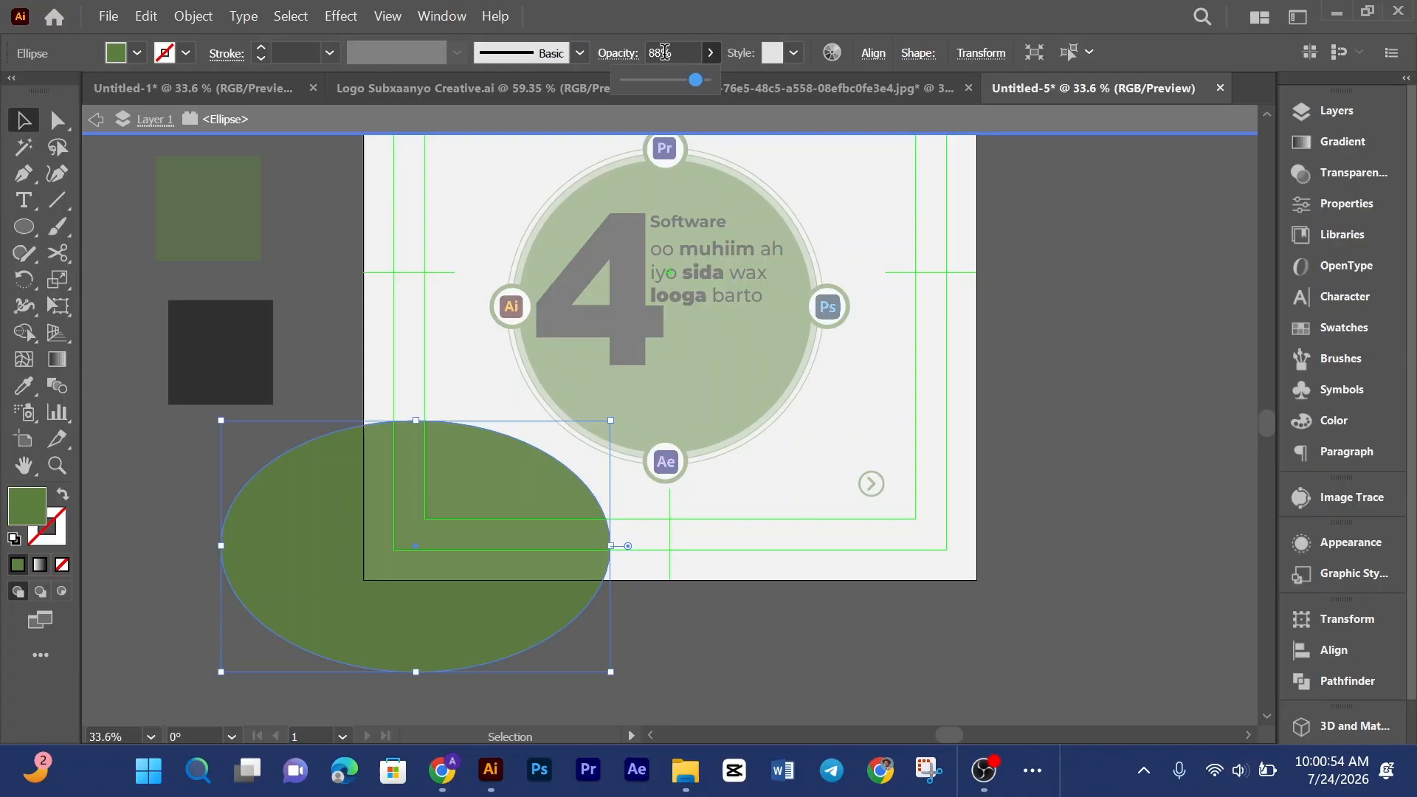
click(664, 55)
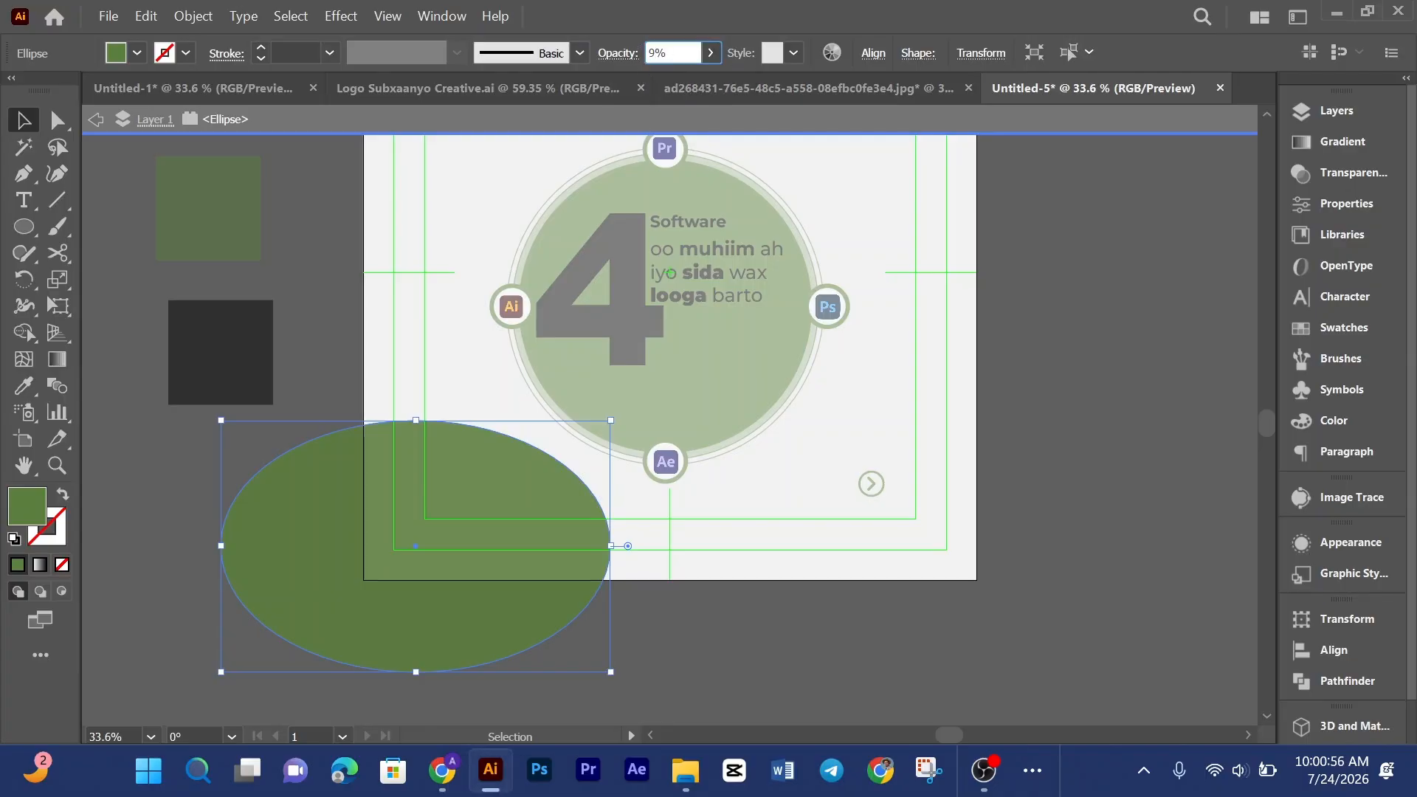
key(Return)
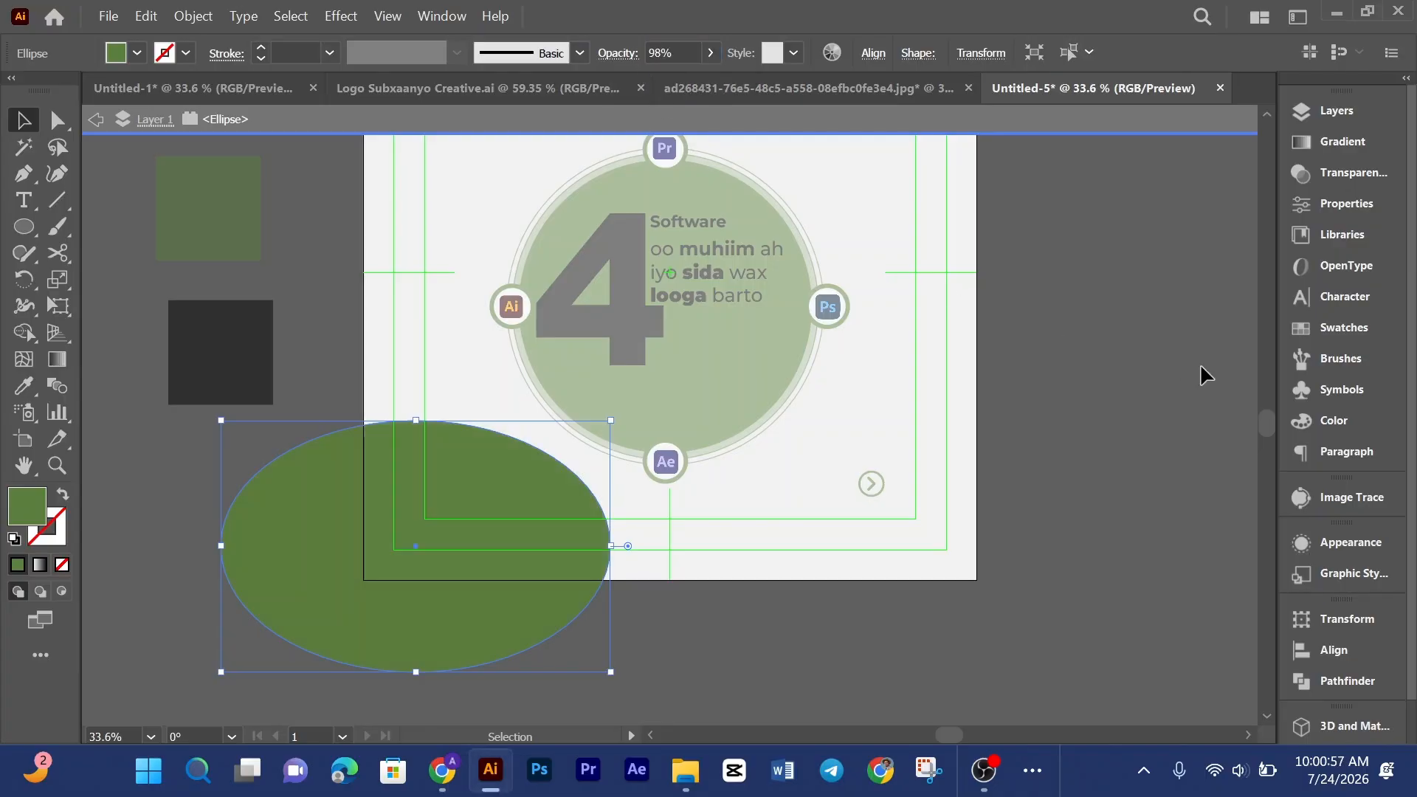
Step: Leave isolation mode and nudge the blurred oval slightly upward
double_click(1027, 416)
click(405, 529)
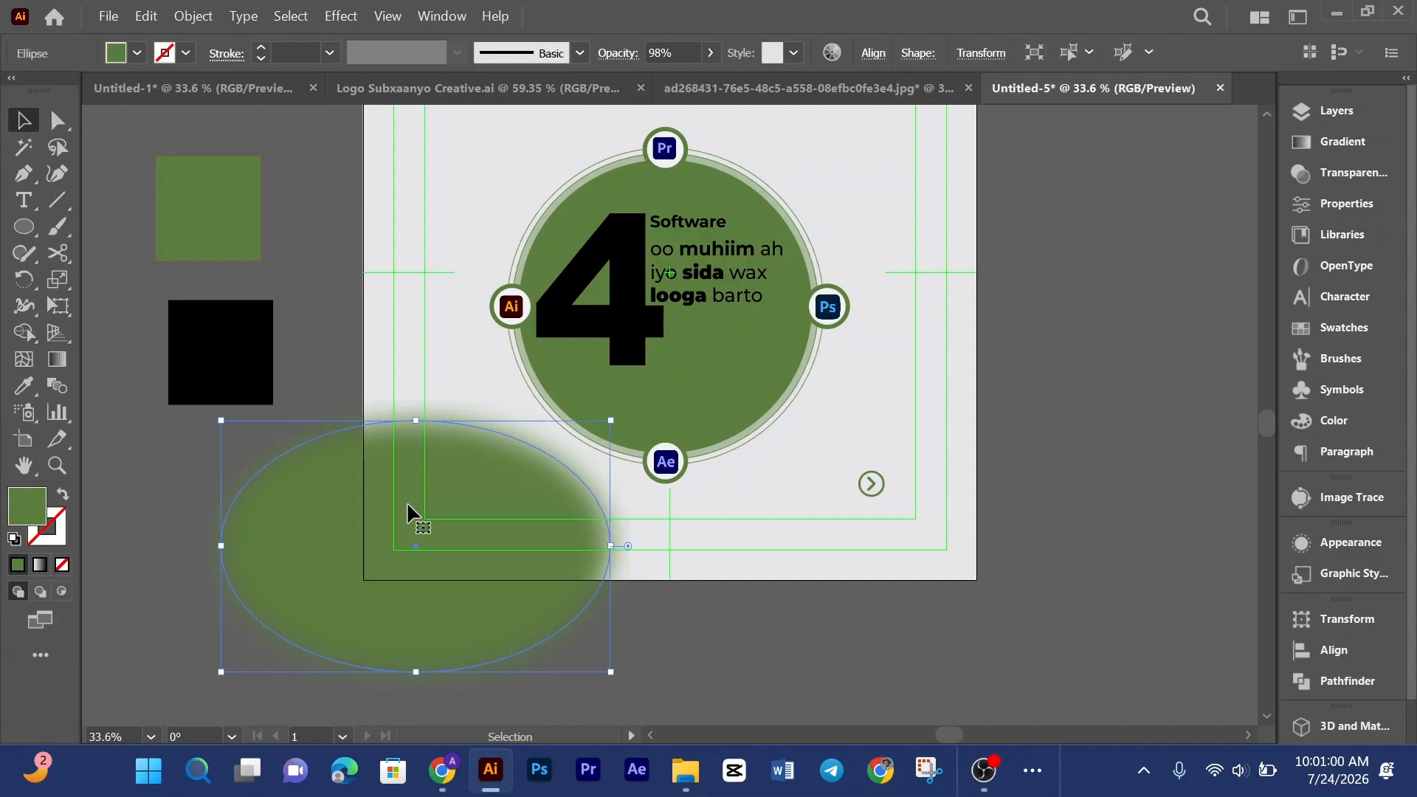
drag(416, 420, 415, 402)
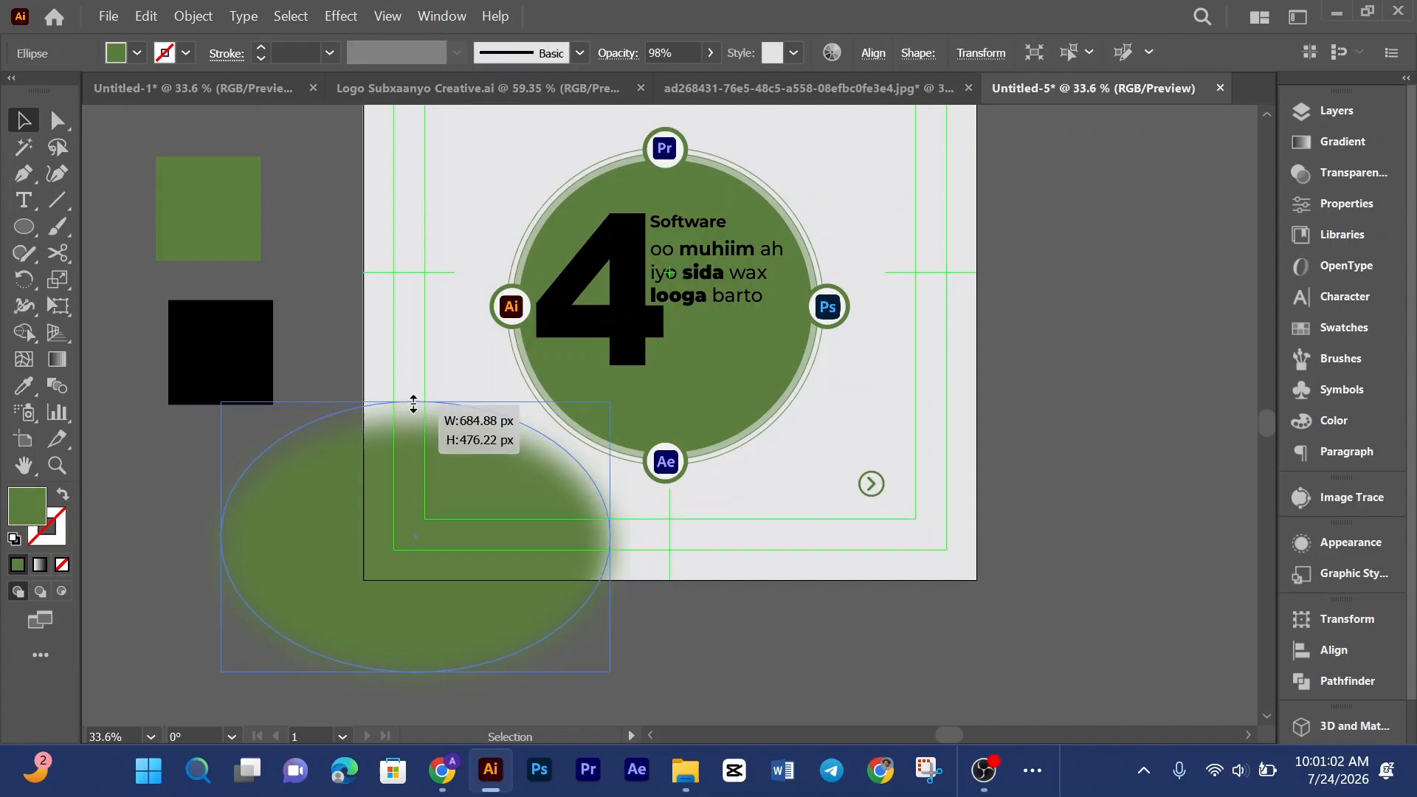
Step: Compare the design with the red reference layout in the other document
click(1052, 431)
scroll(1055, 422, down, 1)
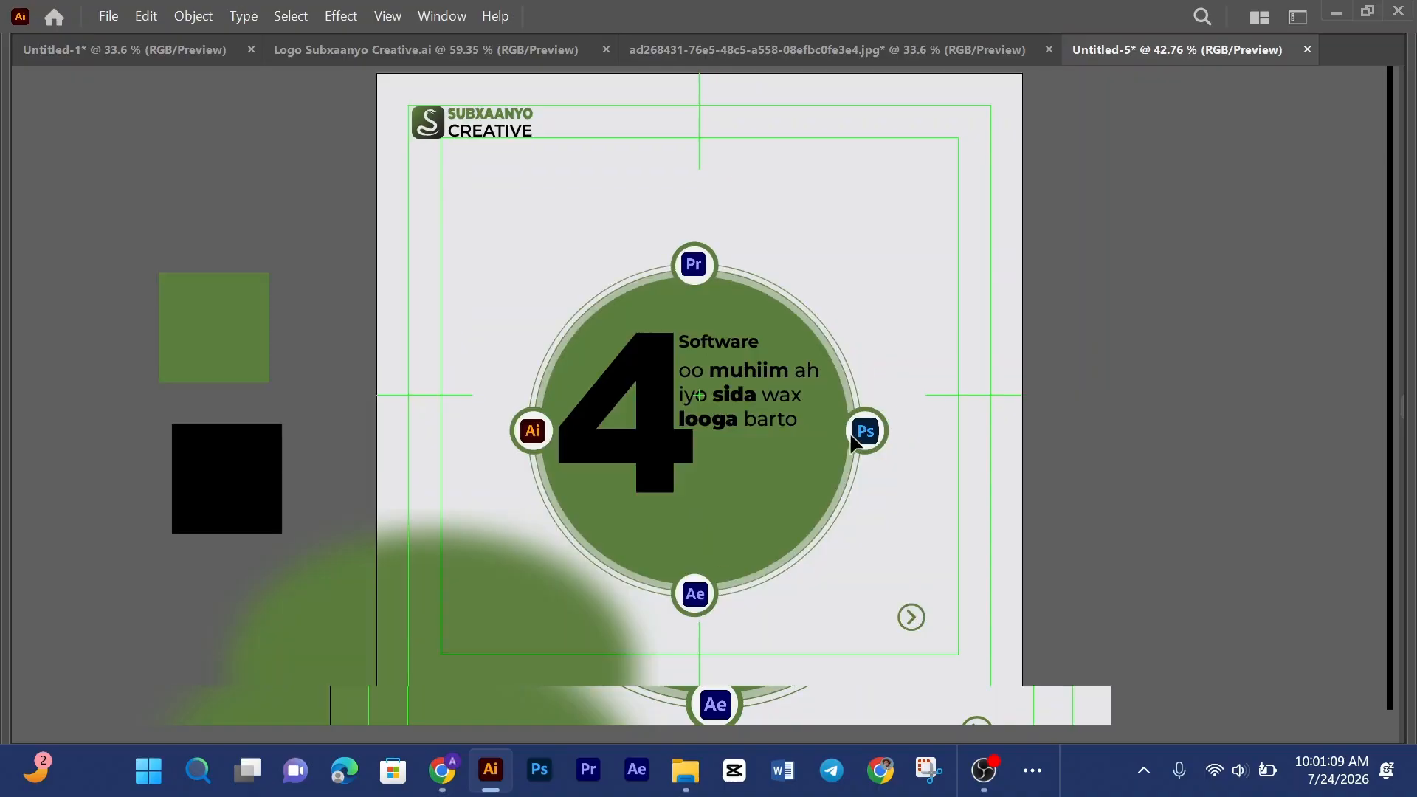
key(Tab)
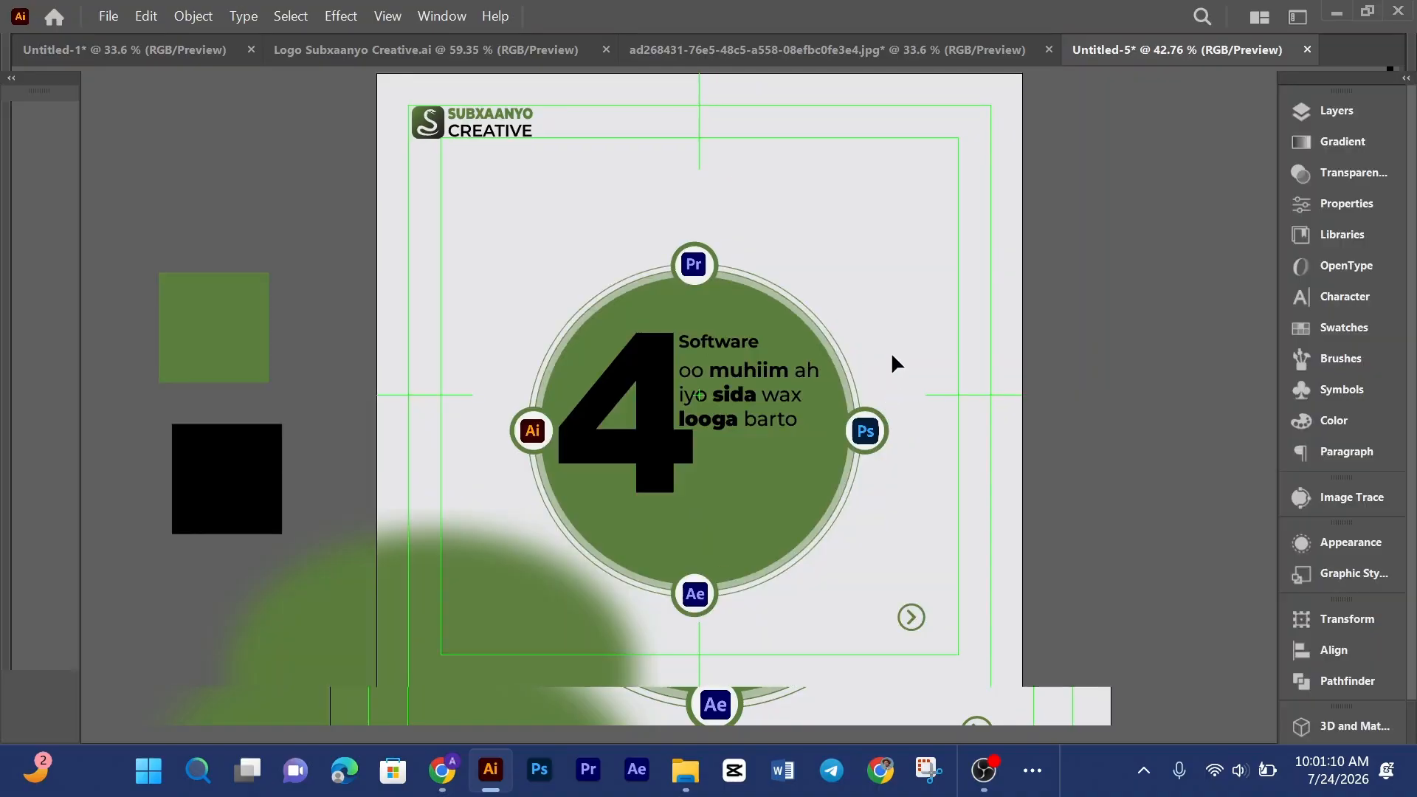
click(862, 101)
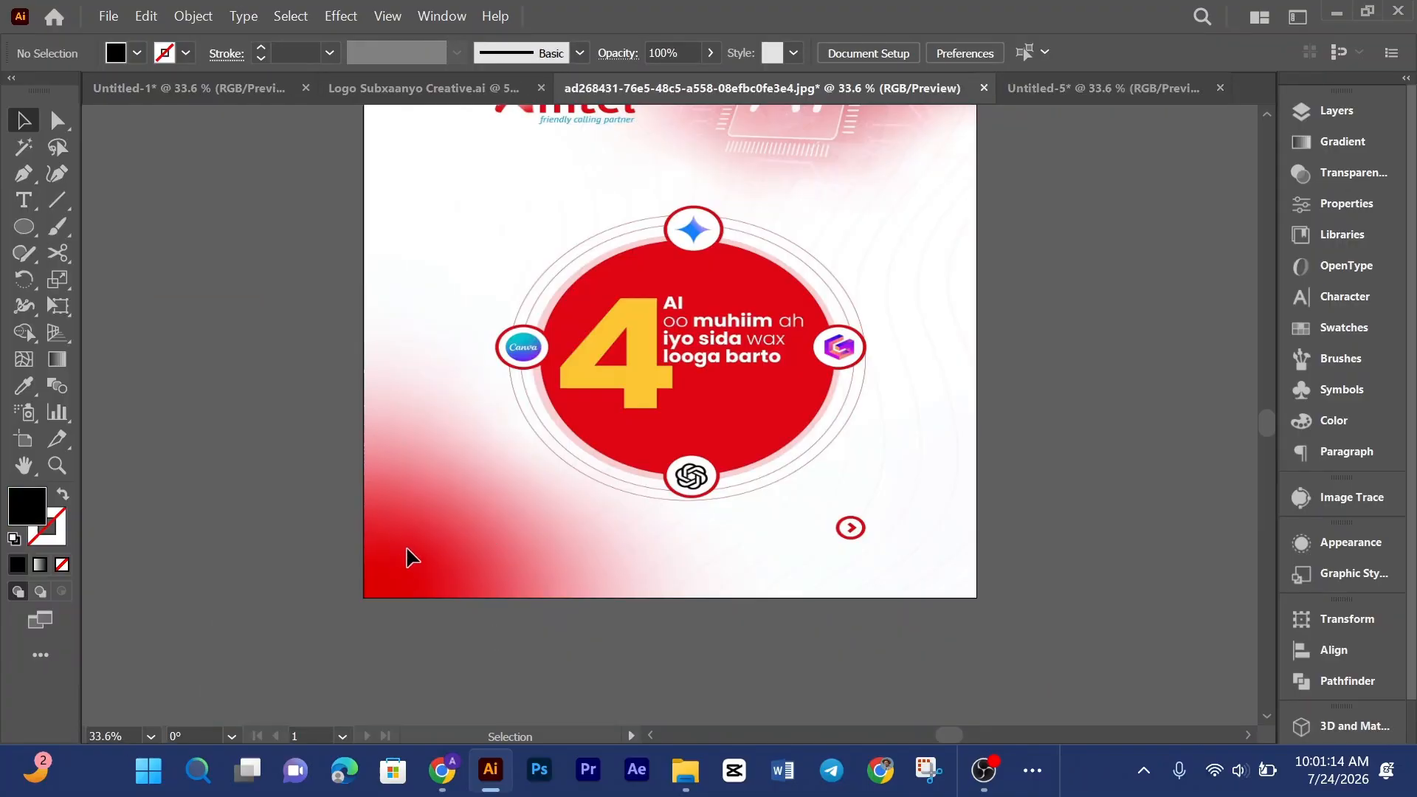
click(1030, 92)
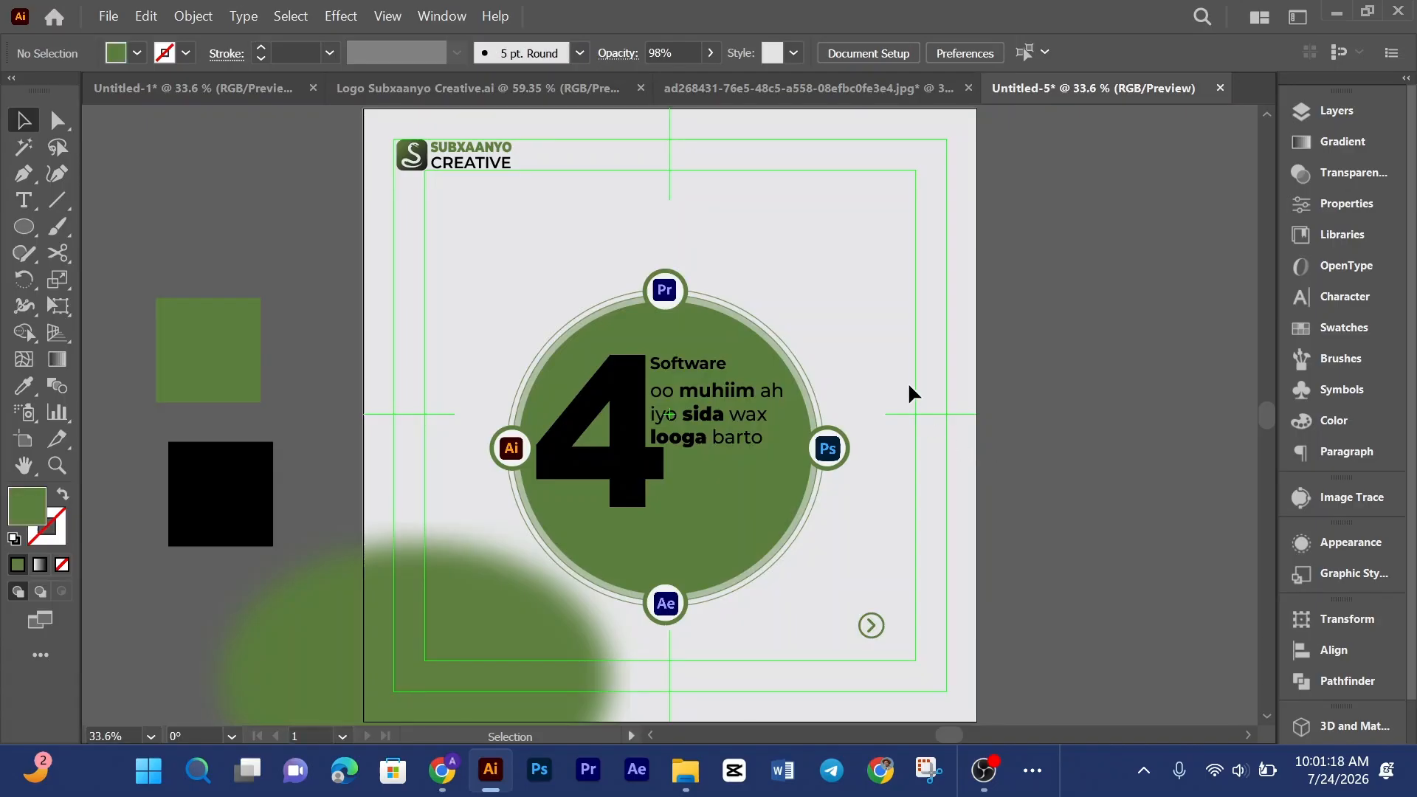
Step: Move the blurred green oval down and left, then stretch its top edge slightly upward
scroll(665, 548, down, 3)
drag(458, 538, 433, 569)
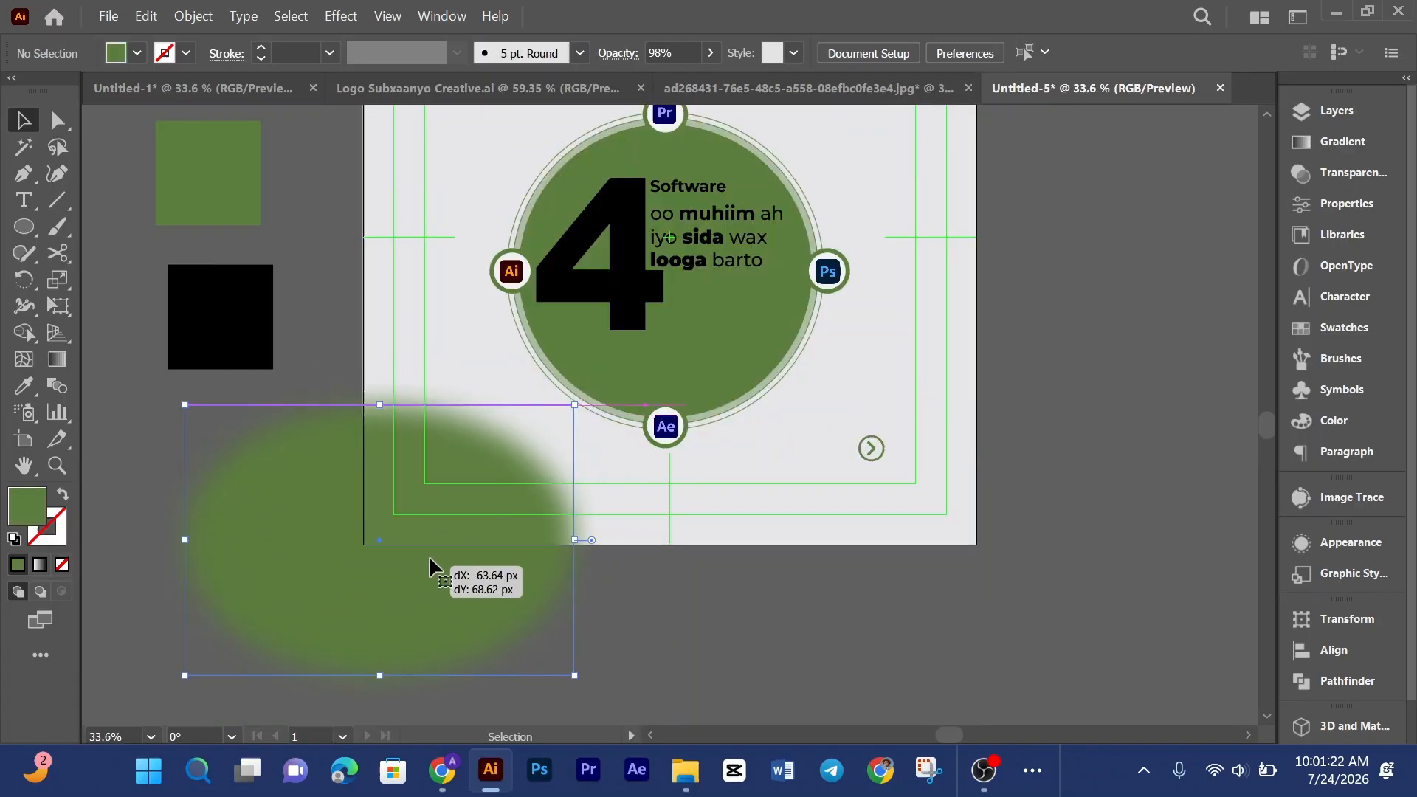
drag(380, 405, 380, 383)
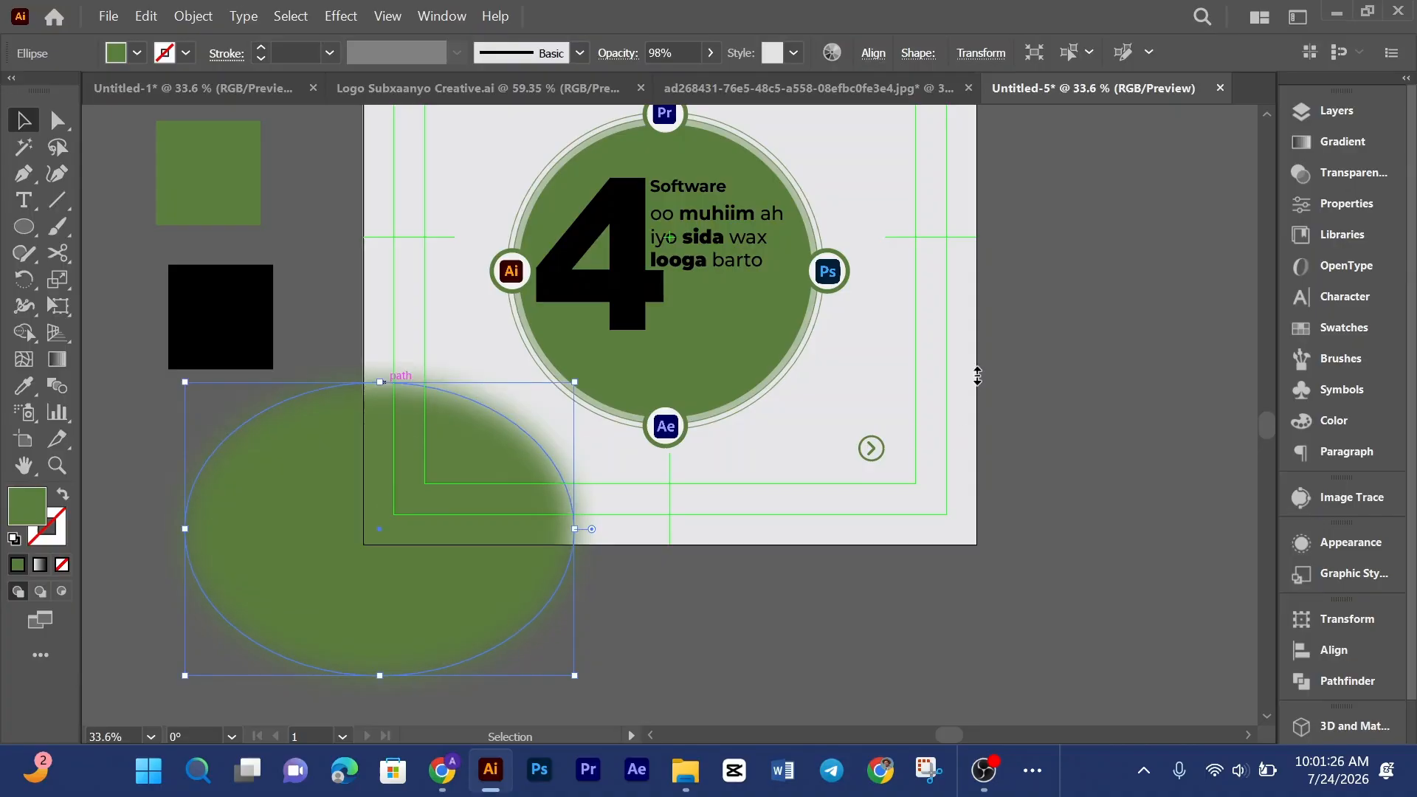
click(999, 383)
Step: Zoom into the red reference layout to examine its circle, icons and text details
scroll(1072, 421, up, 3)
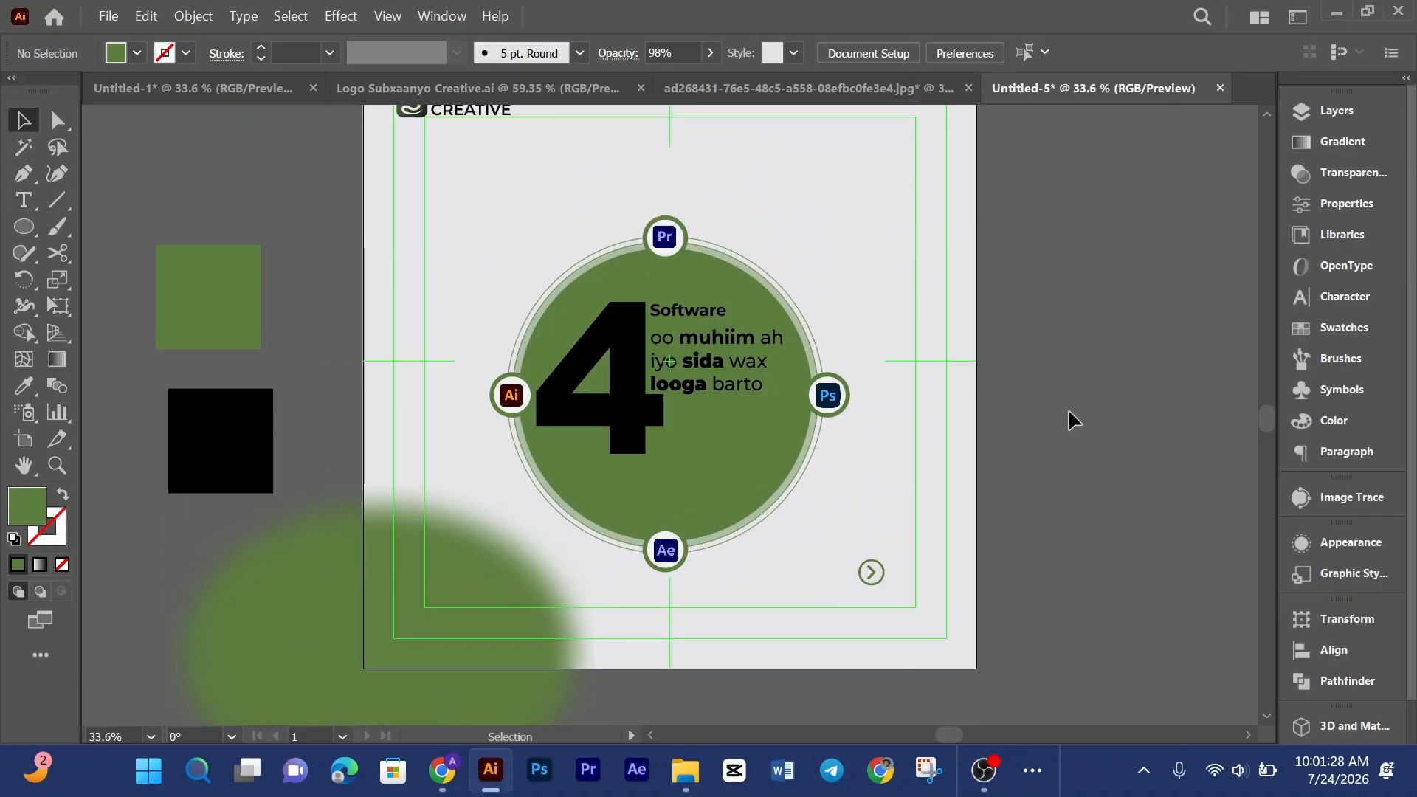
scroll(1078, 412, down, 1)
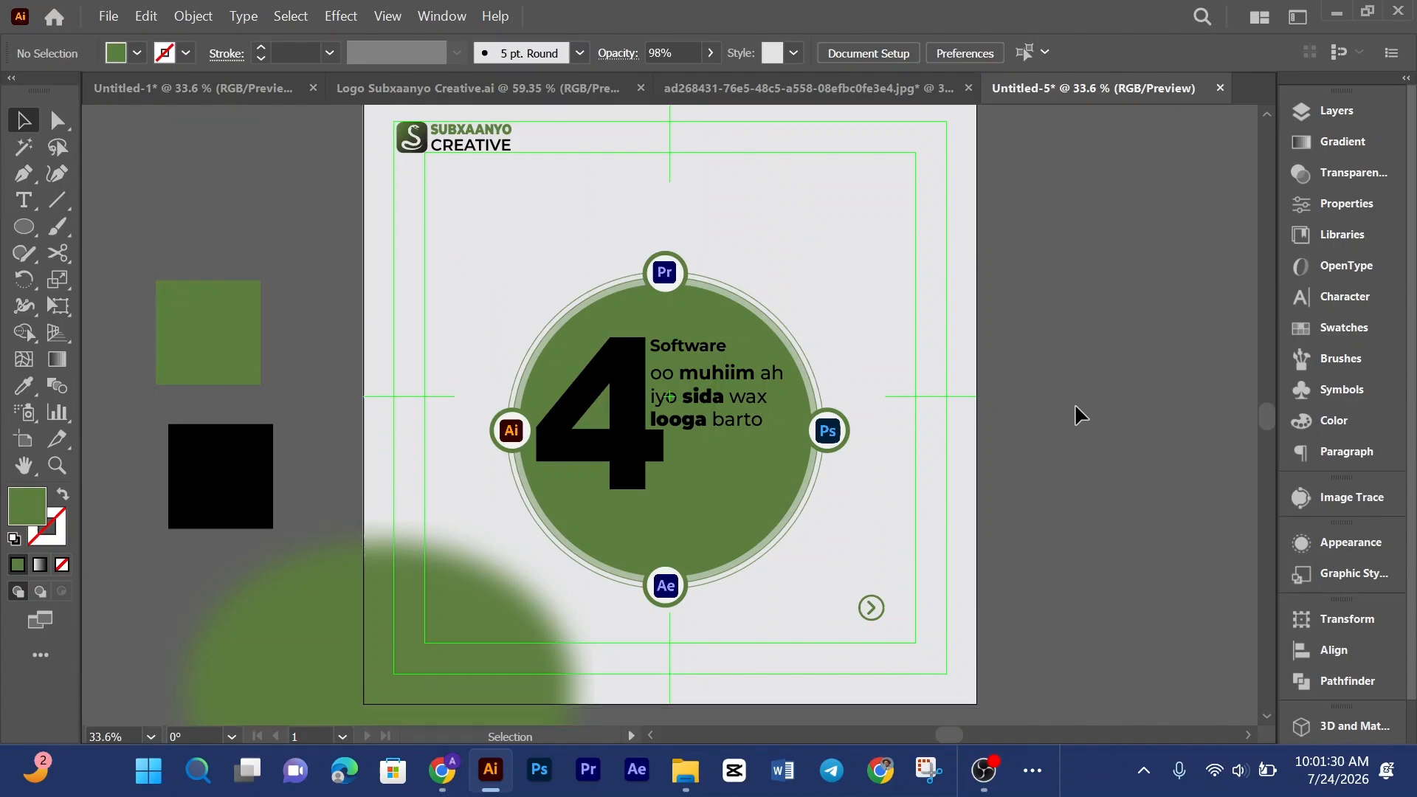
click(733, 102)
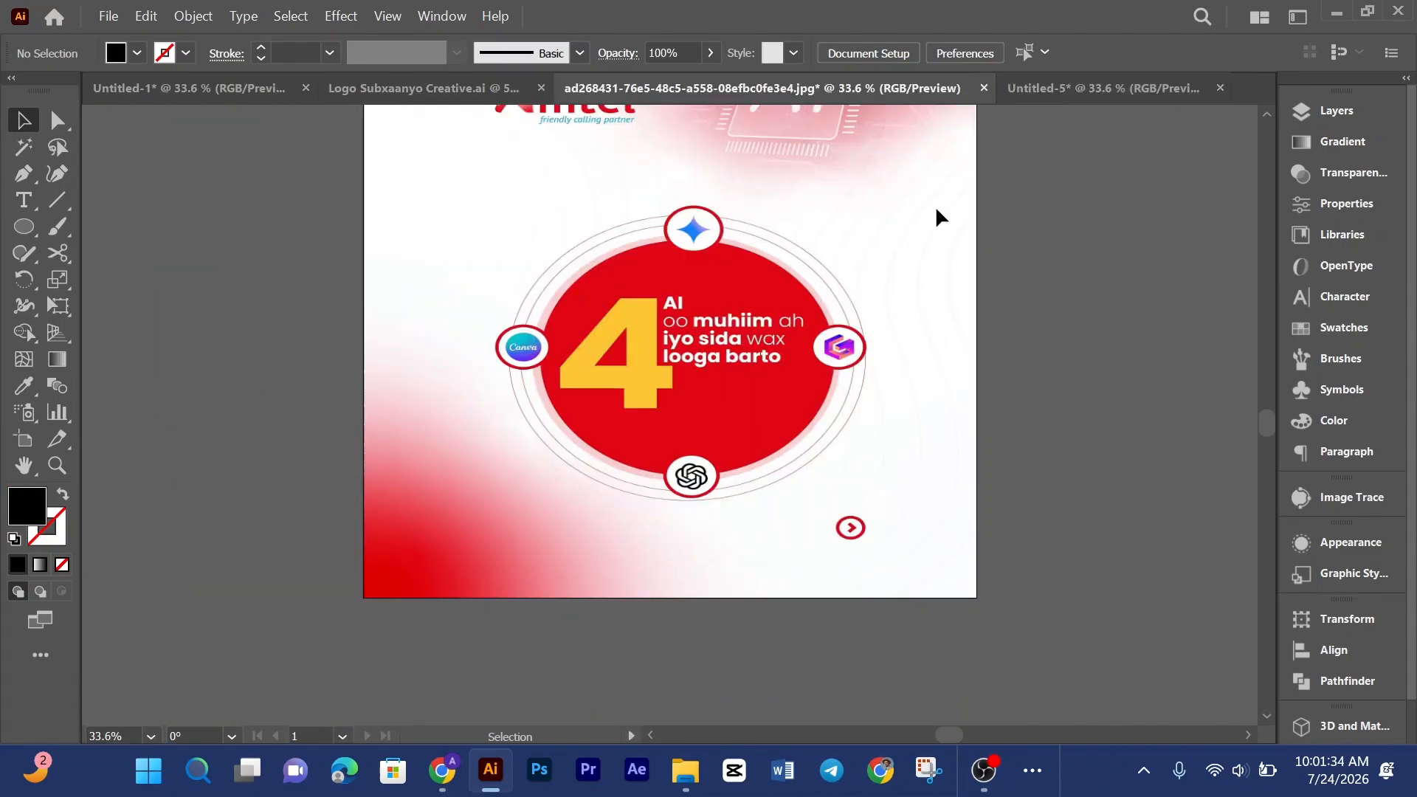
scroll(923, 324, up, 1)
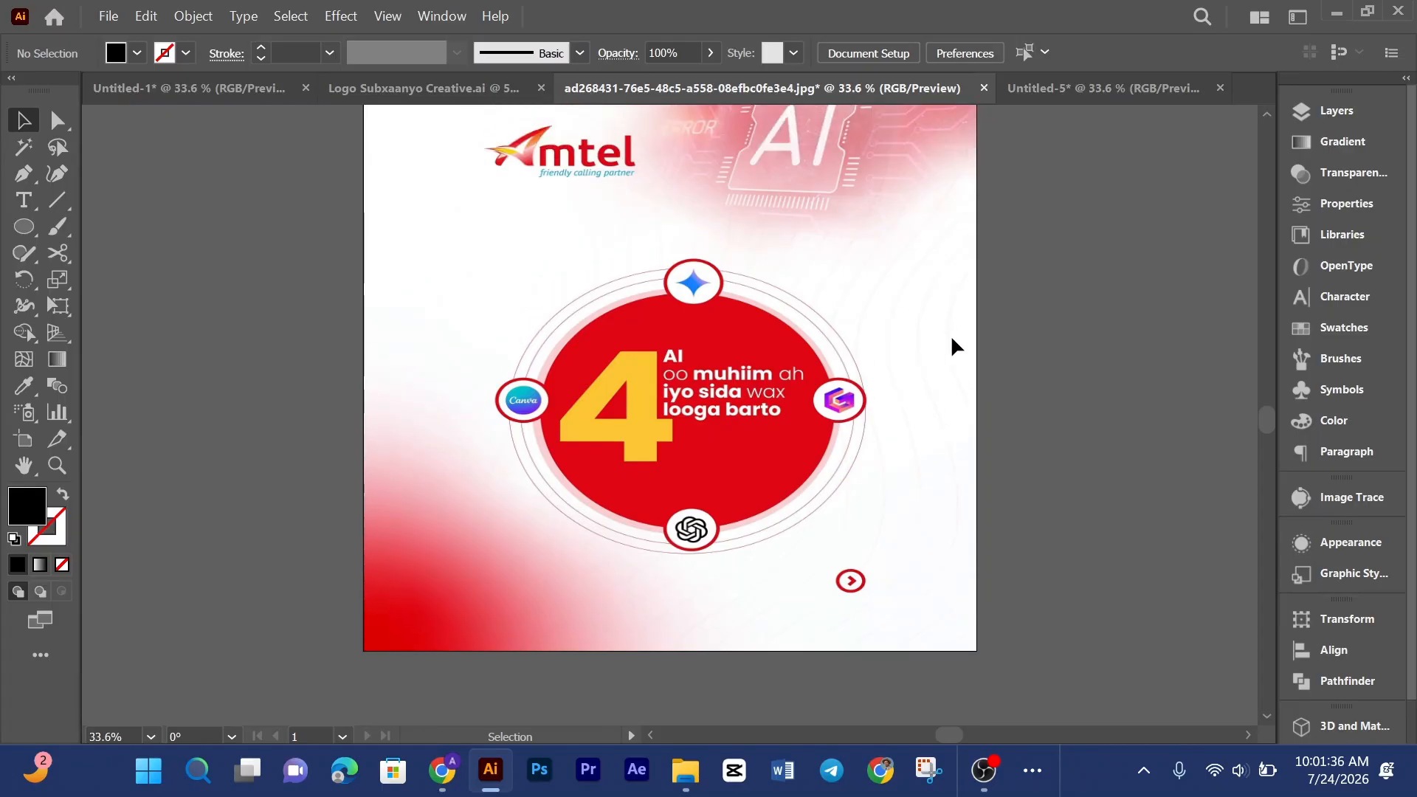
key(ctrl+plus)
key(ctrl+plus)
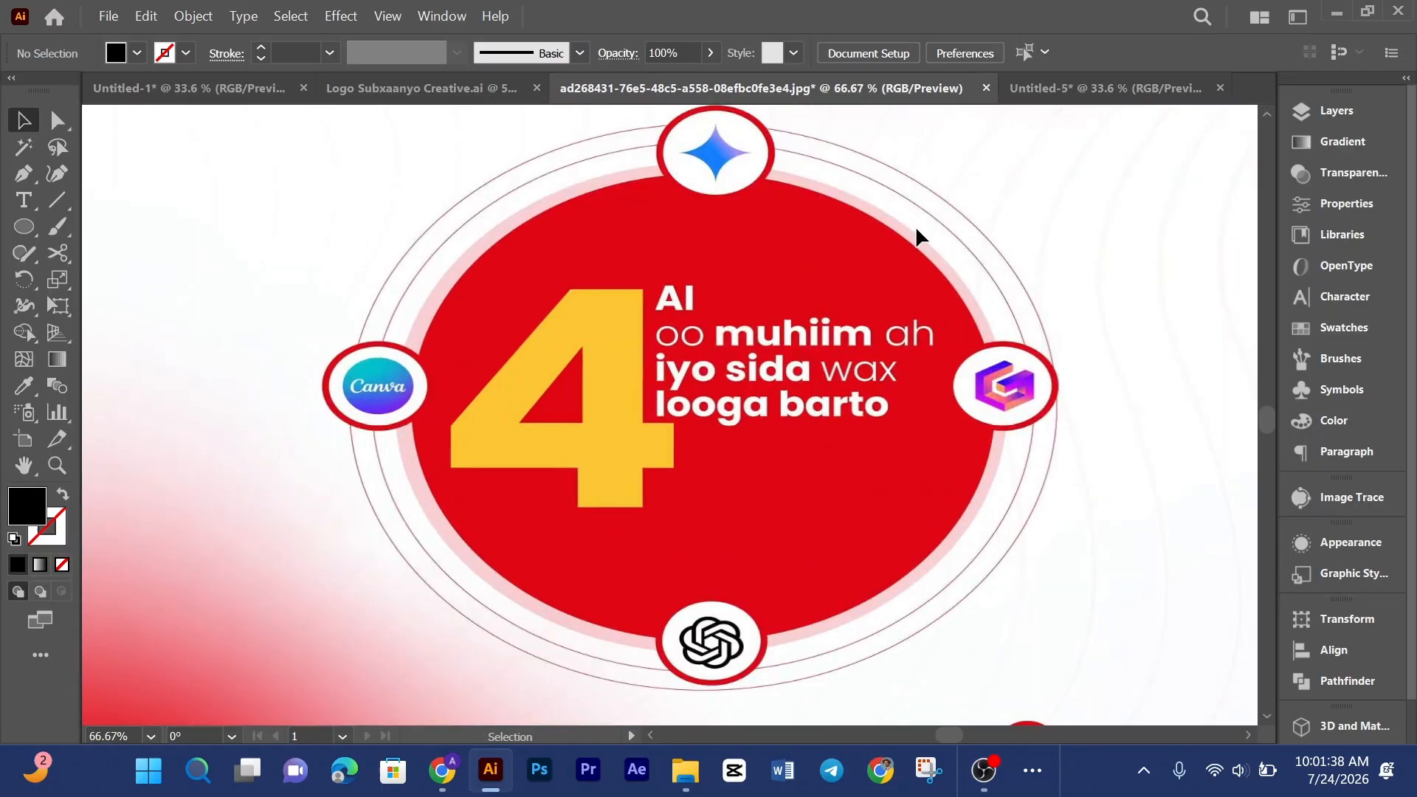
drag(1174, 316, 811, 436)
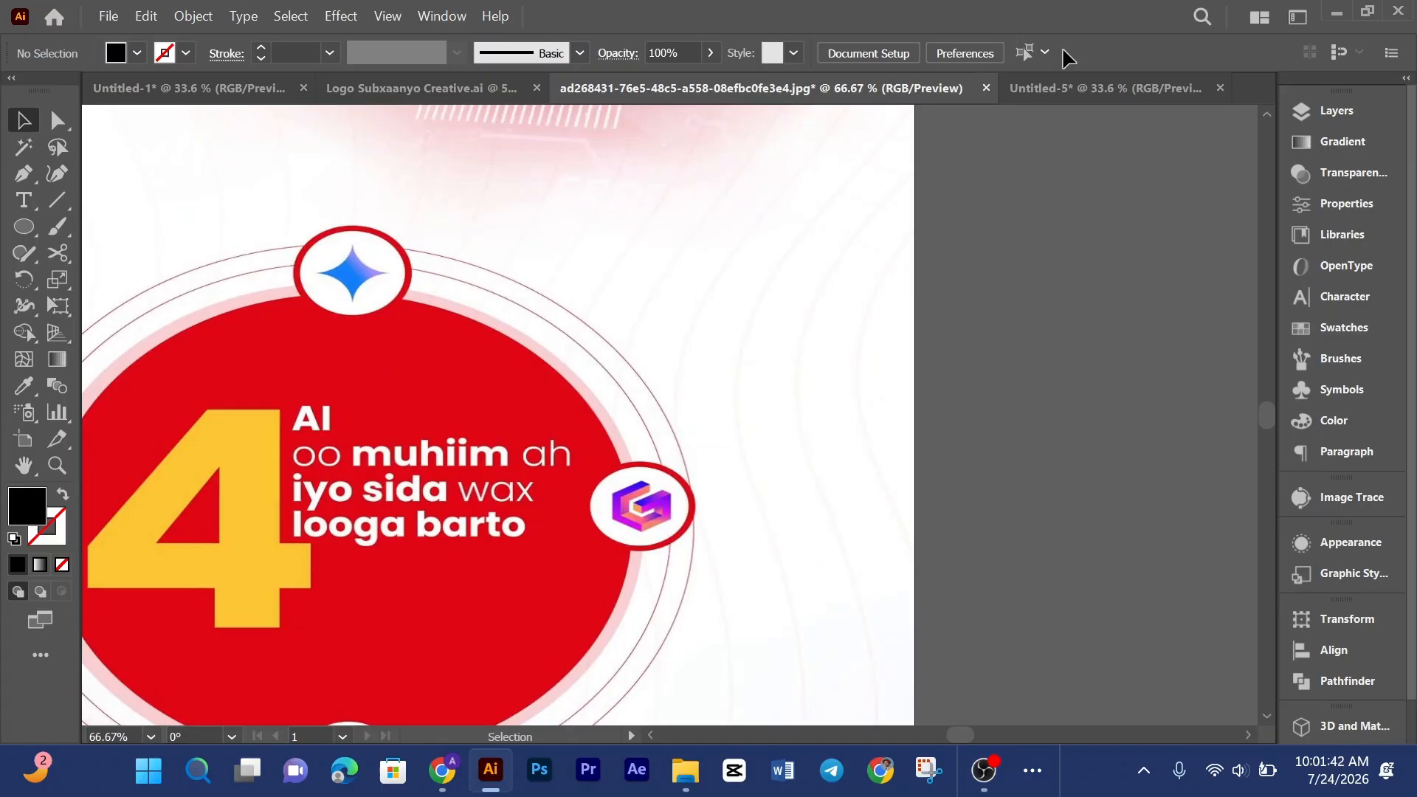
click(1086, 87)
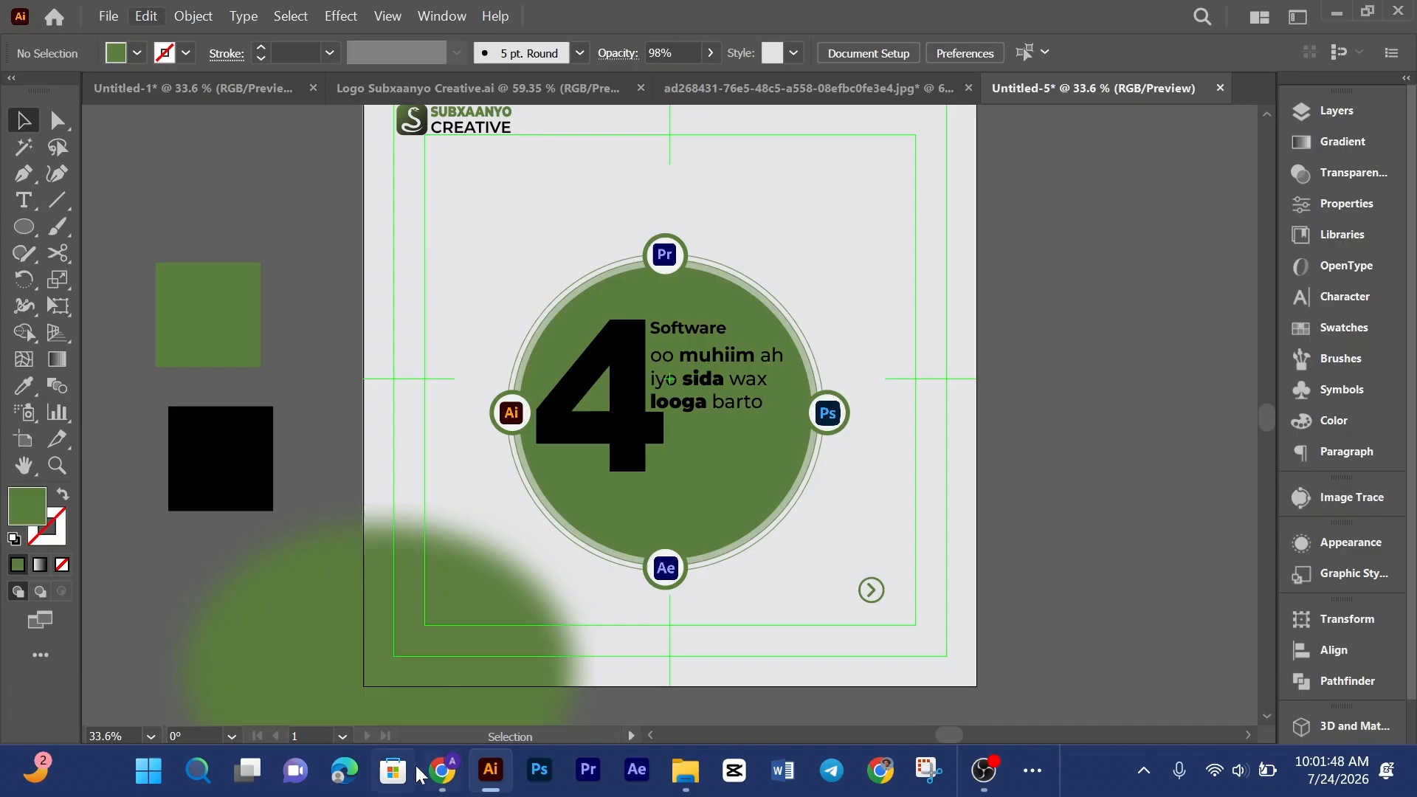
Step: Switch to the browser and search Pinterest for pattern
click(442, 771)
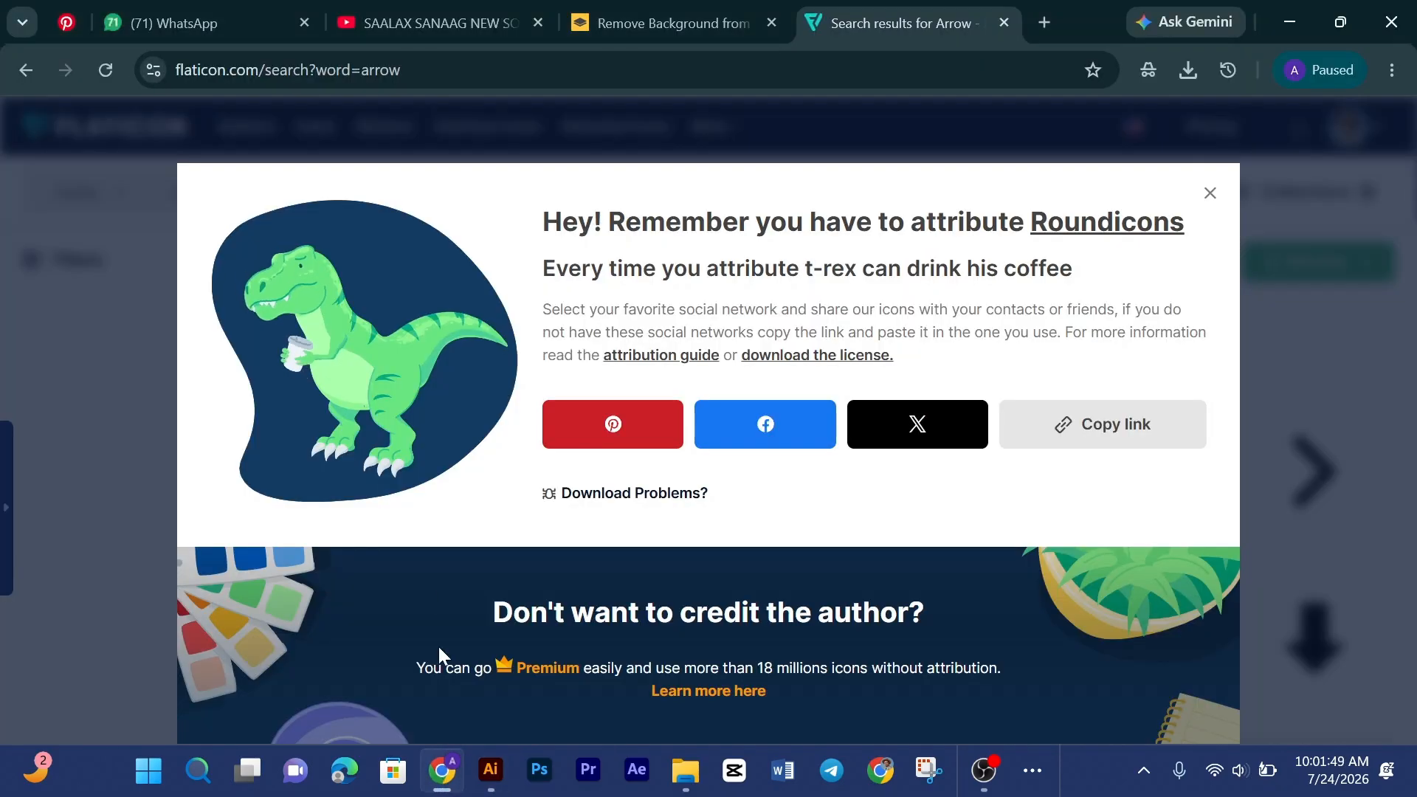
click(58, 26)
click(269, 112)
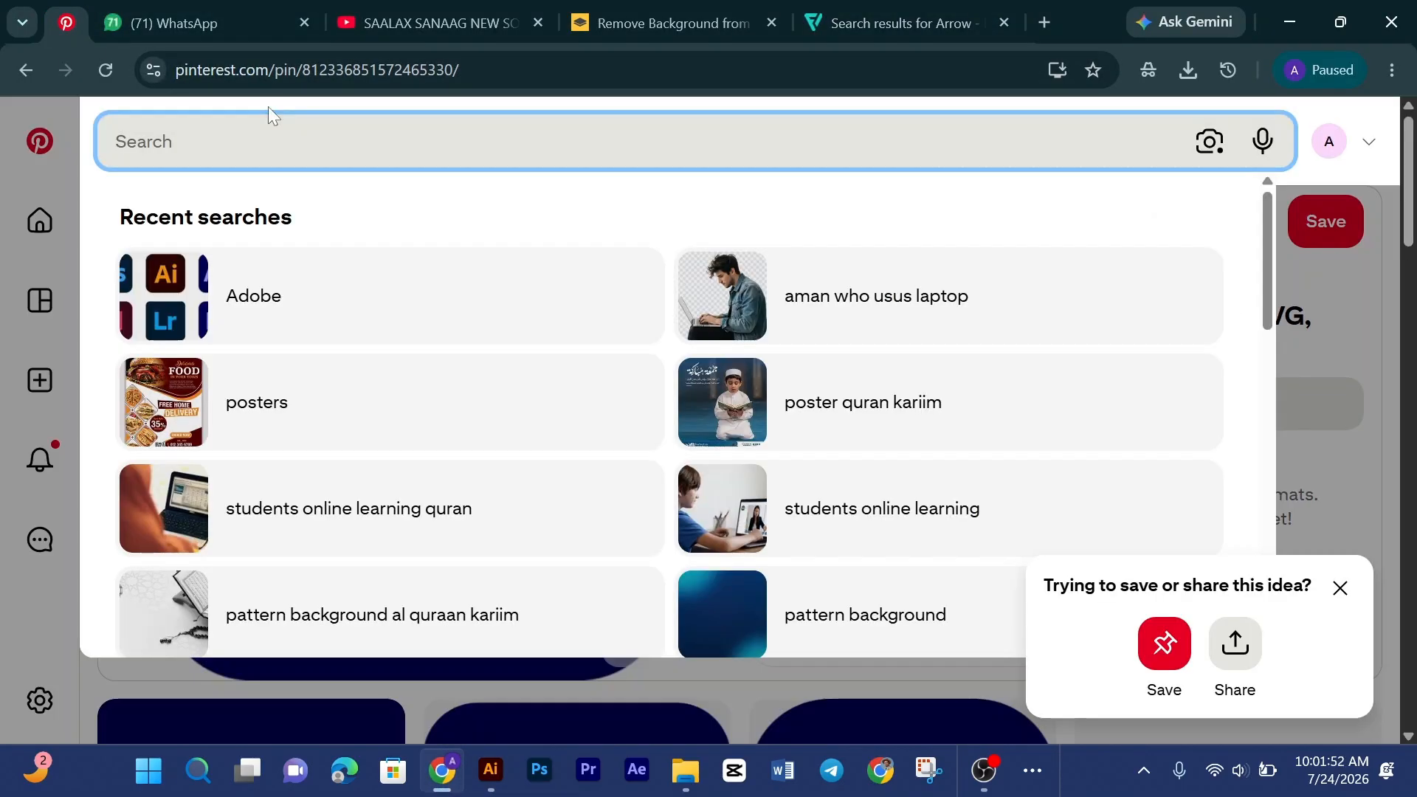
text(patter)
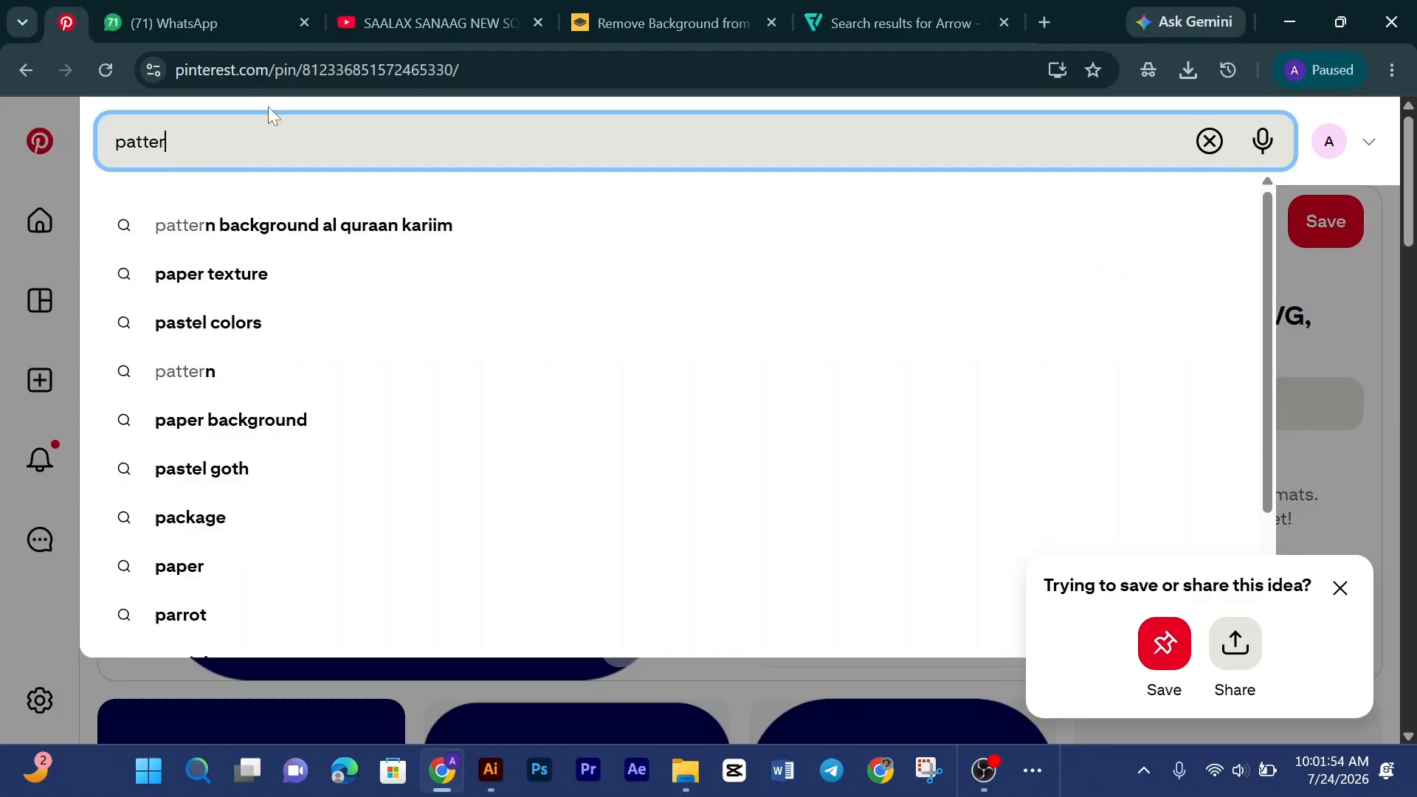
text(n ba)
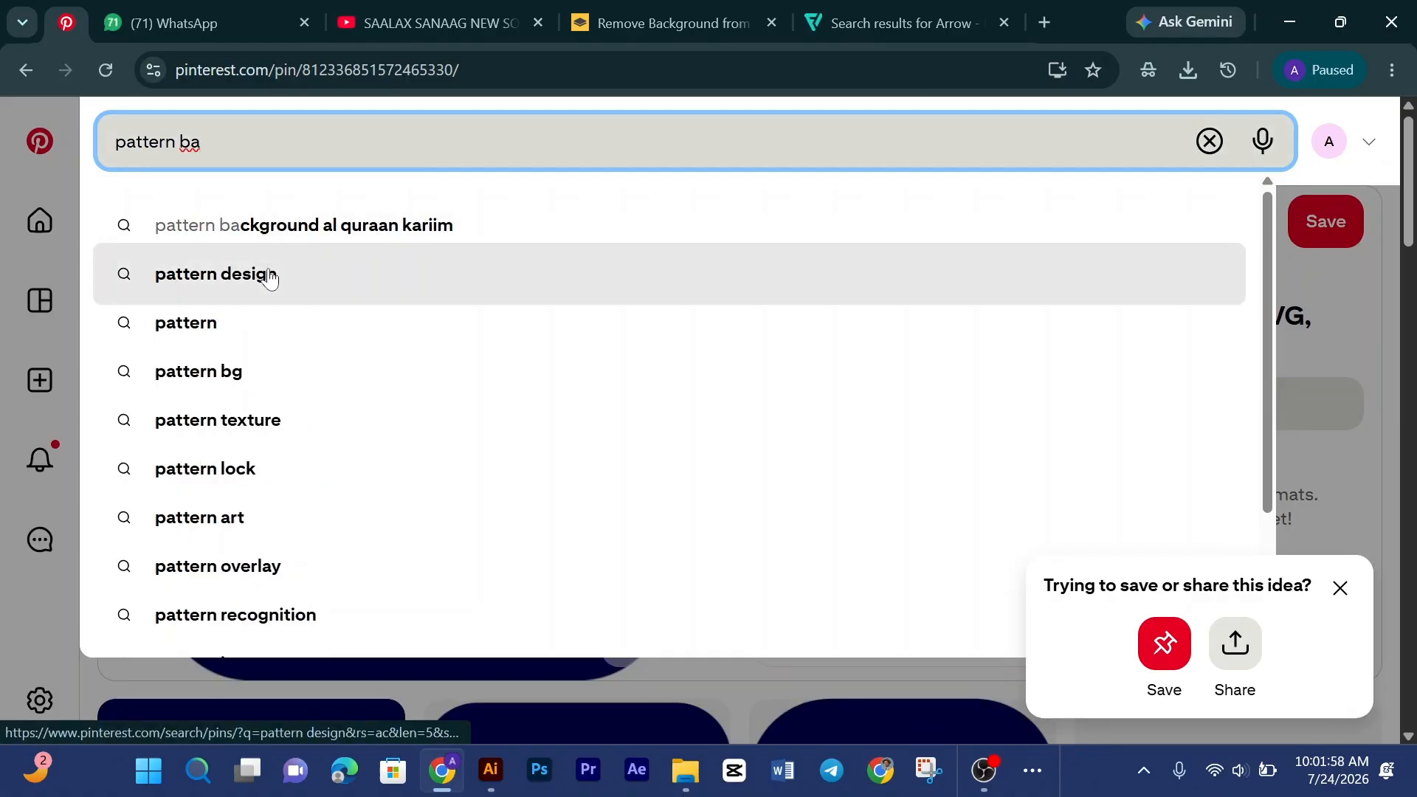
key(BackSpace)
key(BackSpace)
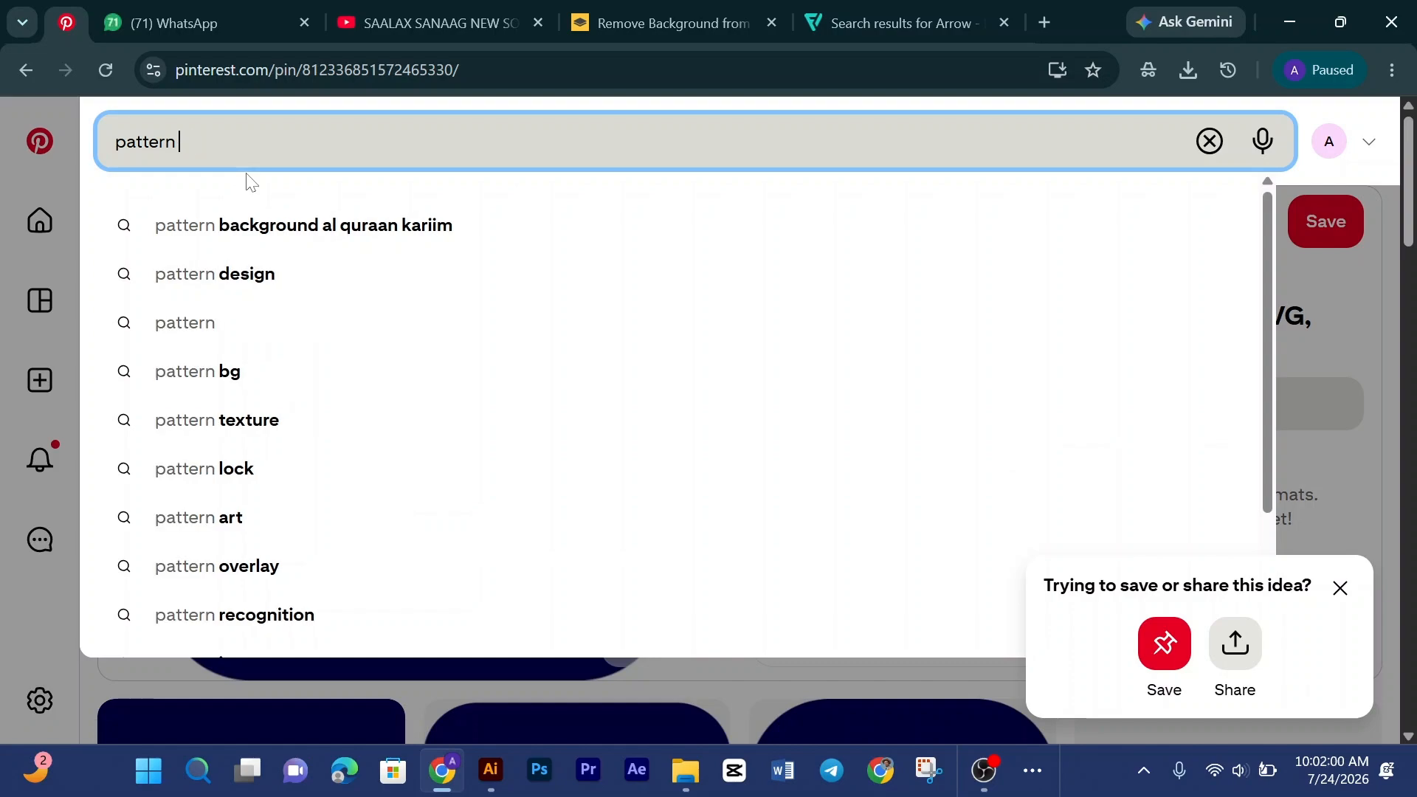
key(Return)
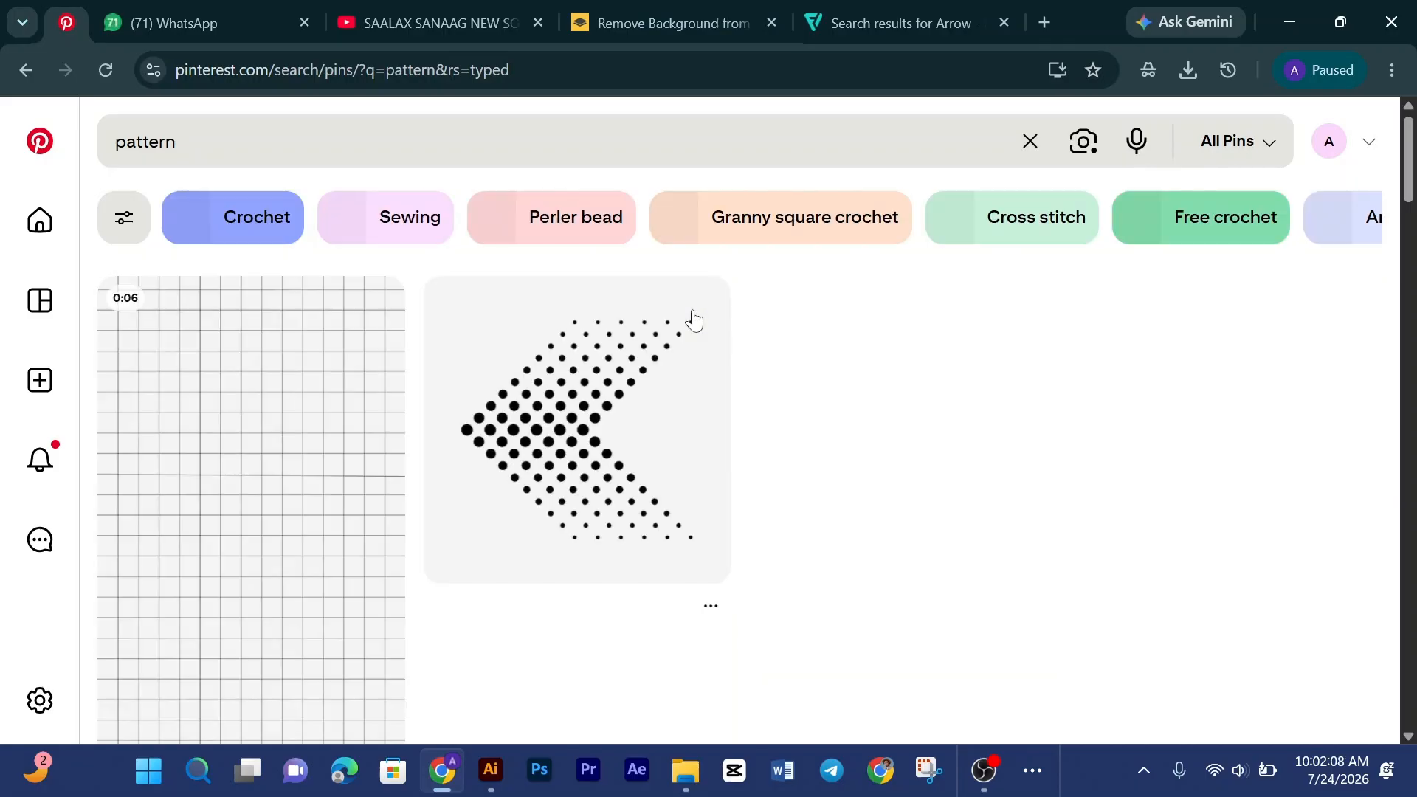
Step: Browse the pattern results and open a white wavy pattern pin
click(1261, 491)
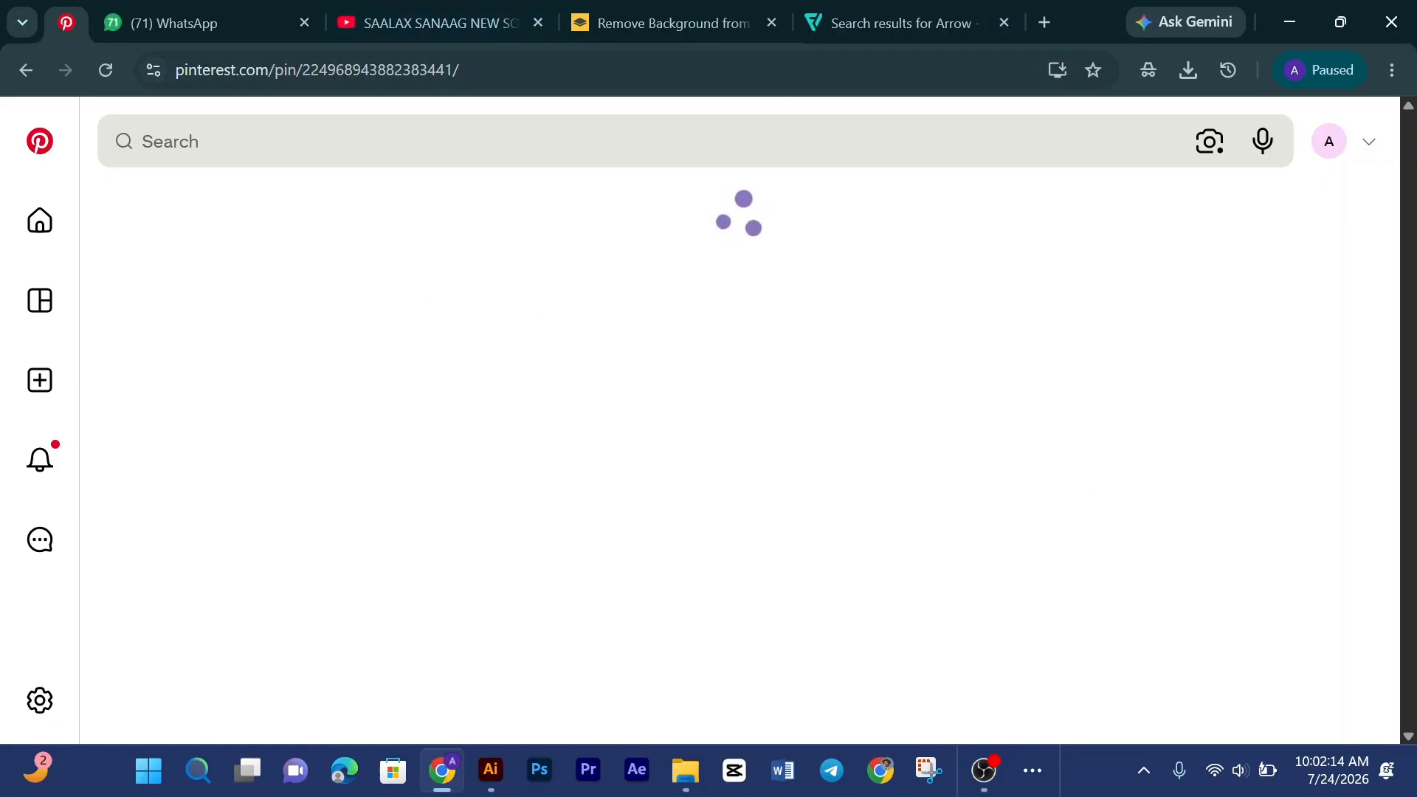
scroll(814, 442, down, 5)
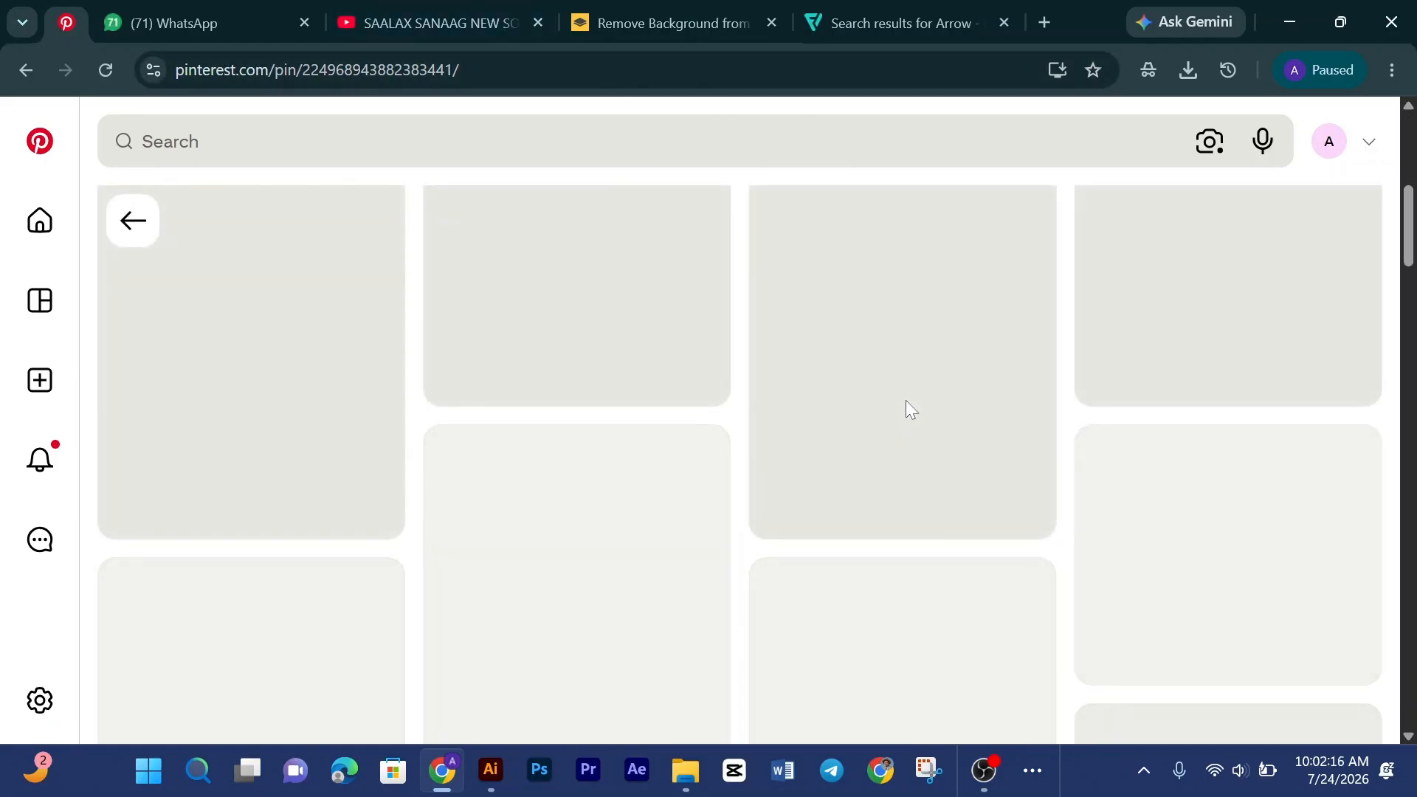
scroll(473, 427, down, 1)
scroll(485, 351, up, 3)
scroll(485, 358, up, 2)
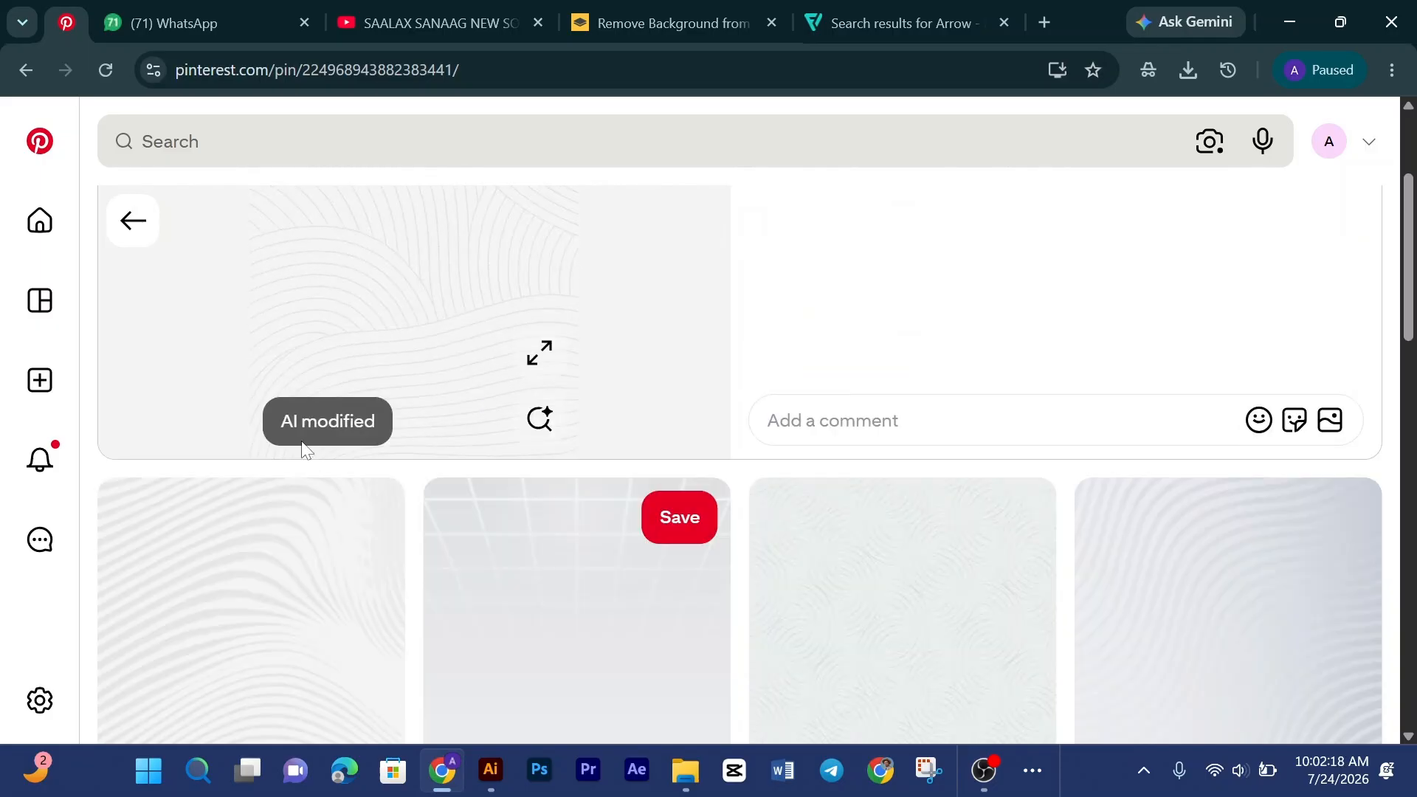
scroll(901, 491, down, 4)
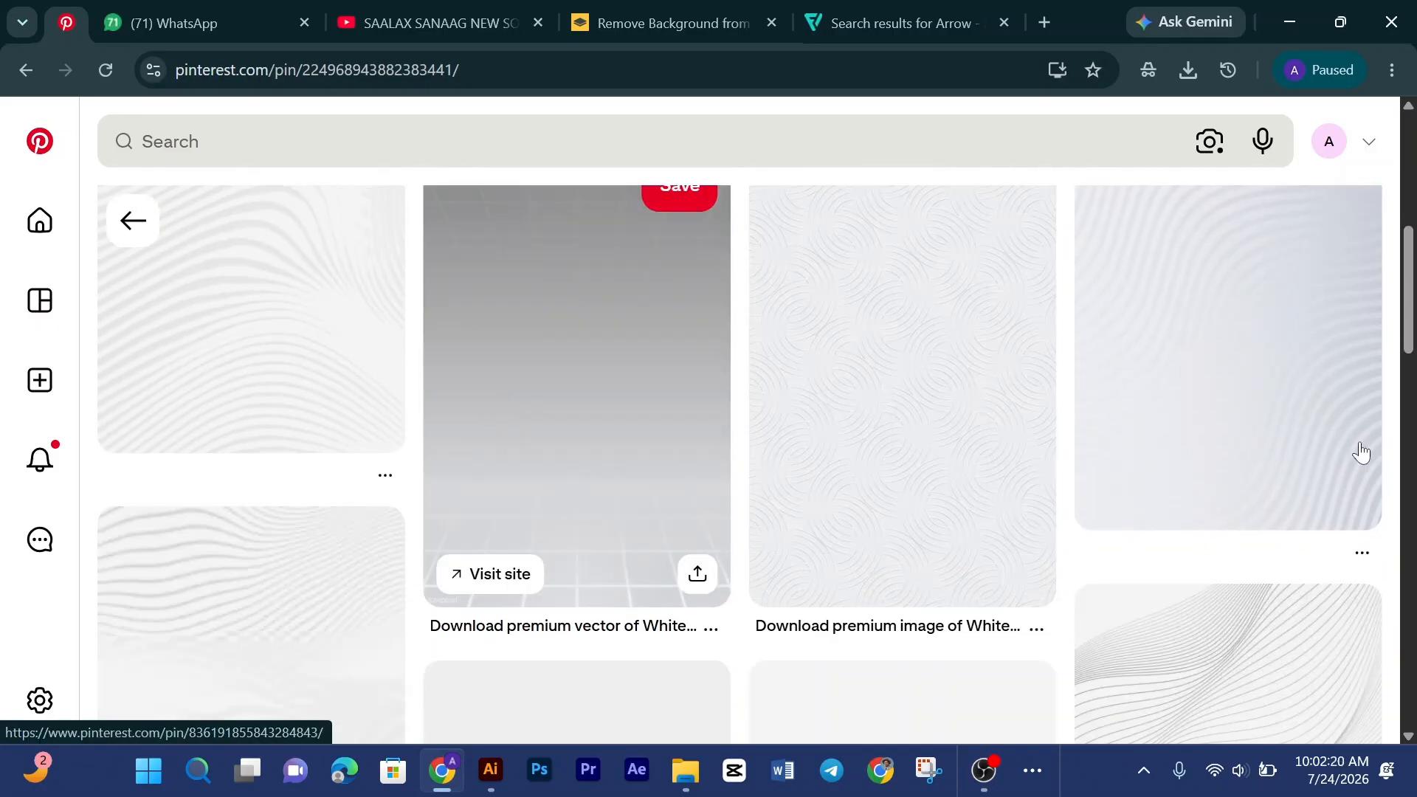
click(1262, 367)
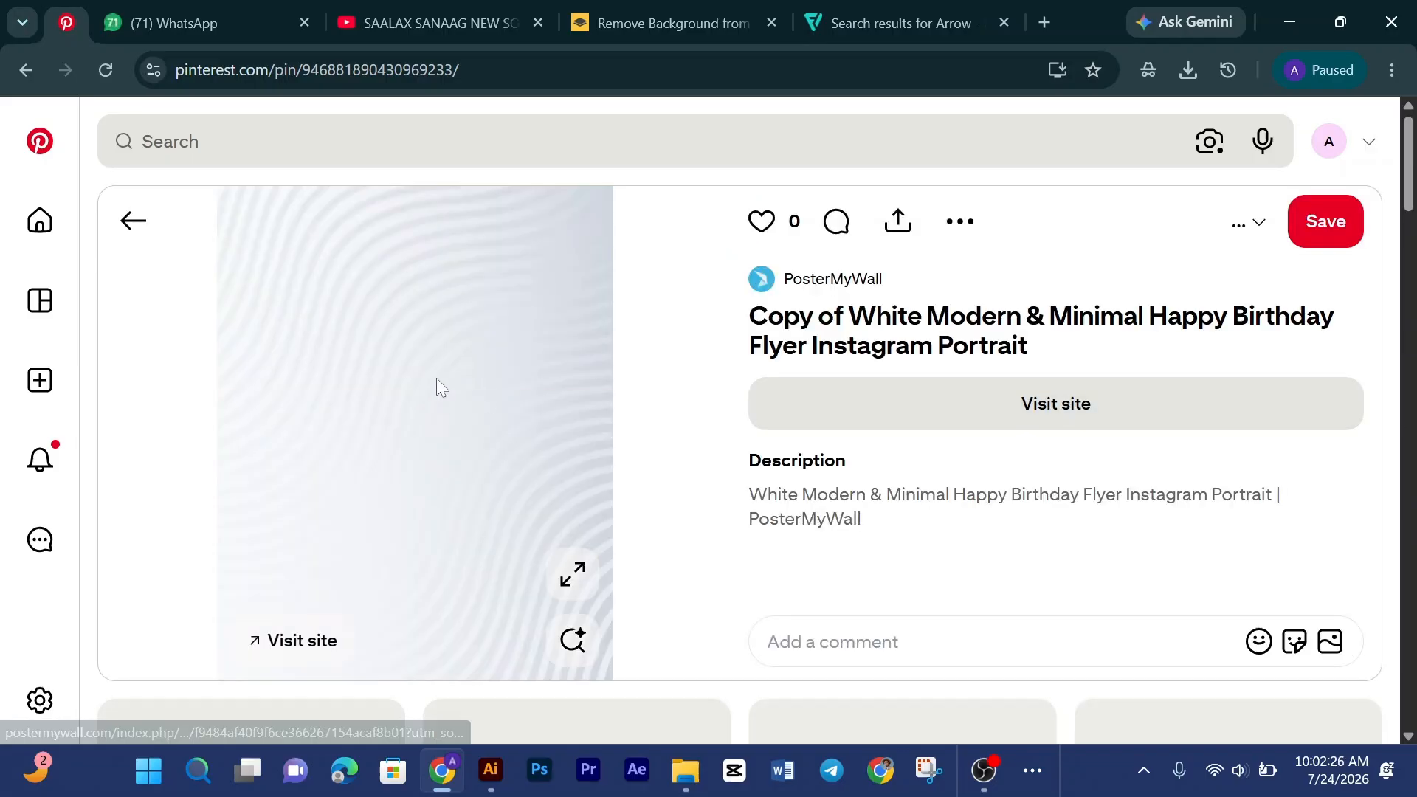
scroll(436, 380, down, 5)
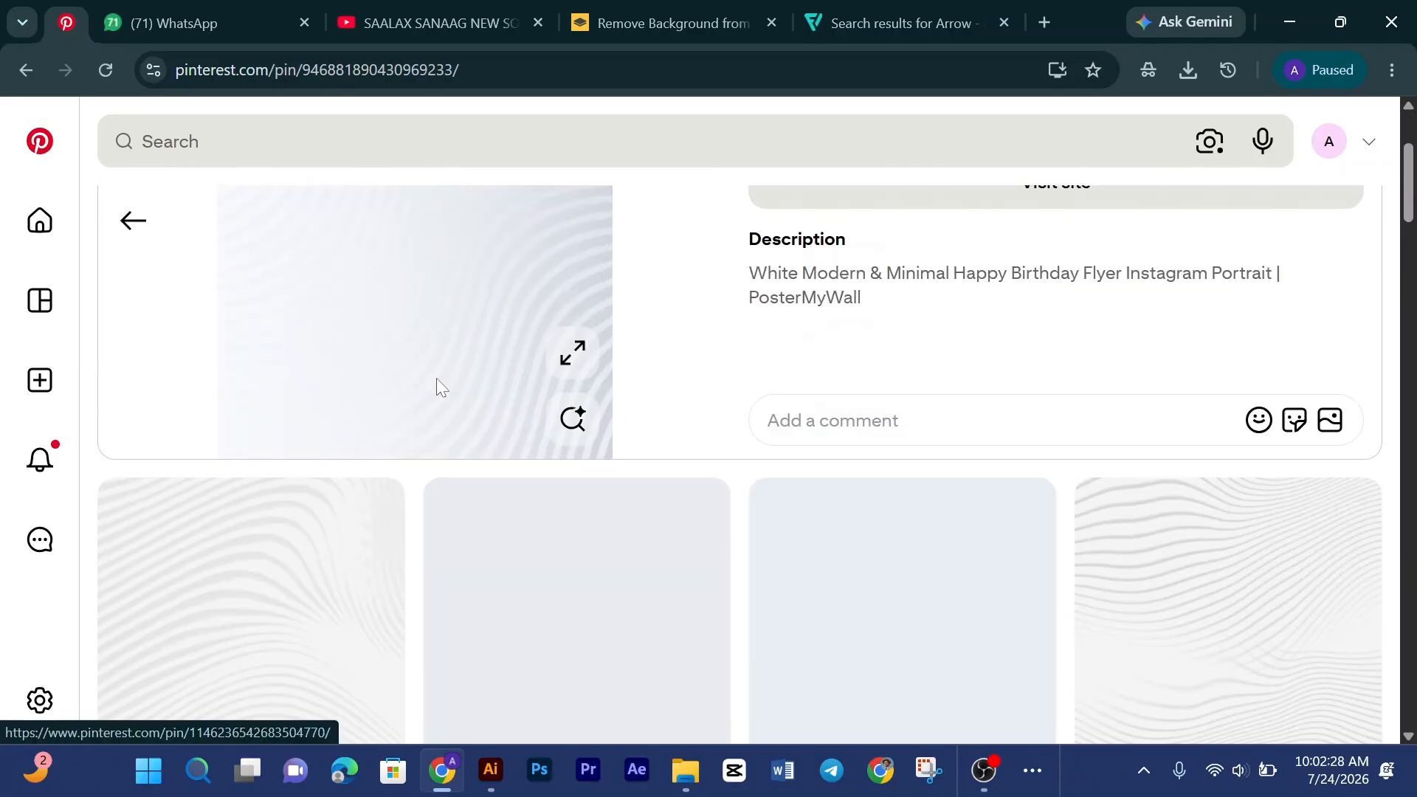
scroll(439, 384, down, 3)
scroll(608, 444, up, 8)
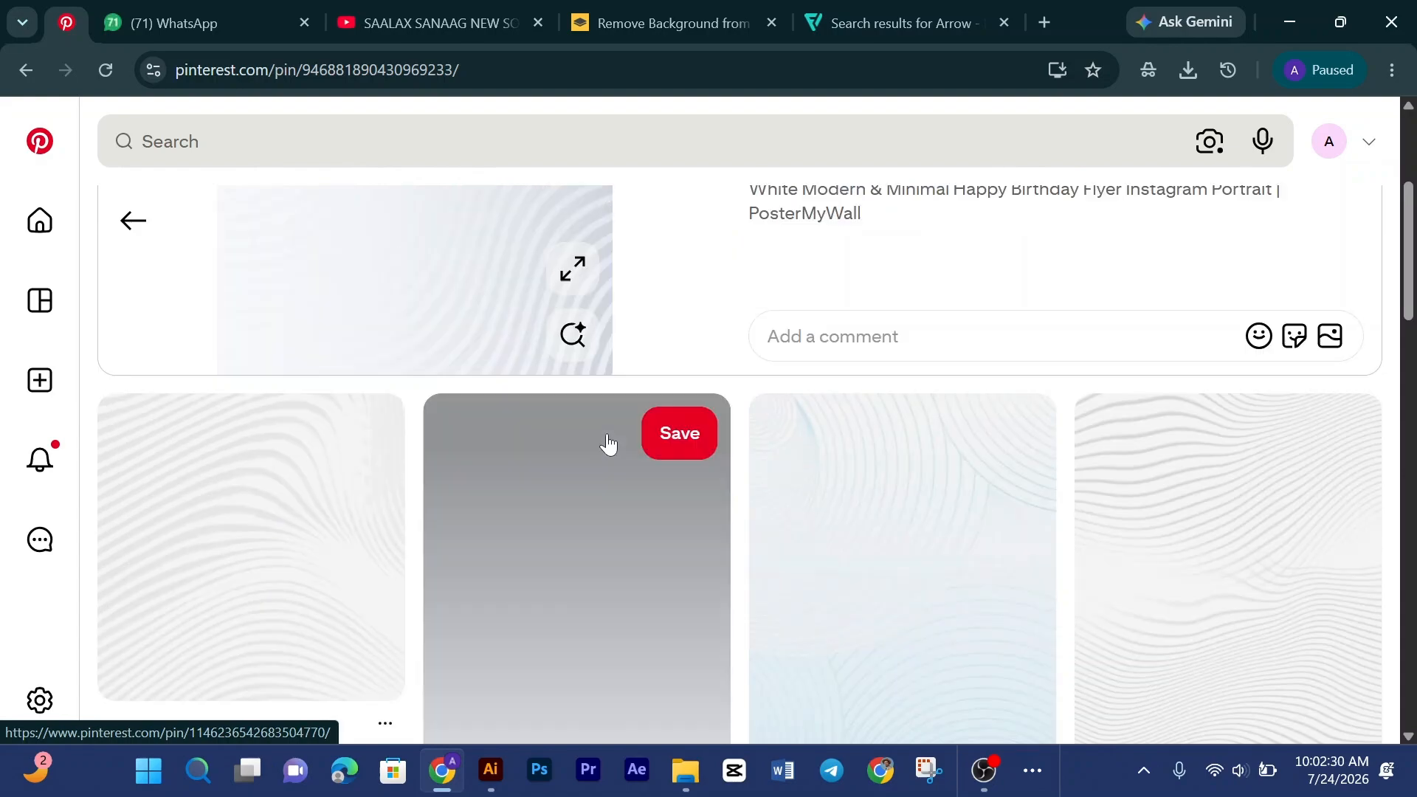
Step: Copy the white wavy pattern image and paste it into the Illustrator design document
right_click(484, 344)
click(543, 435)
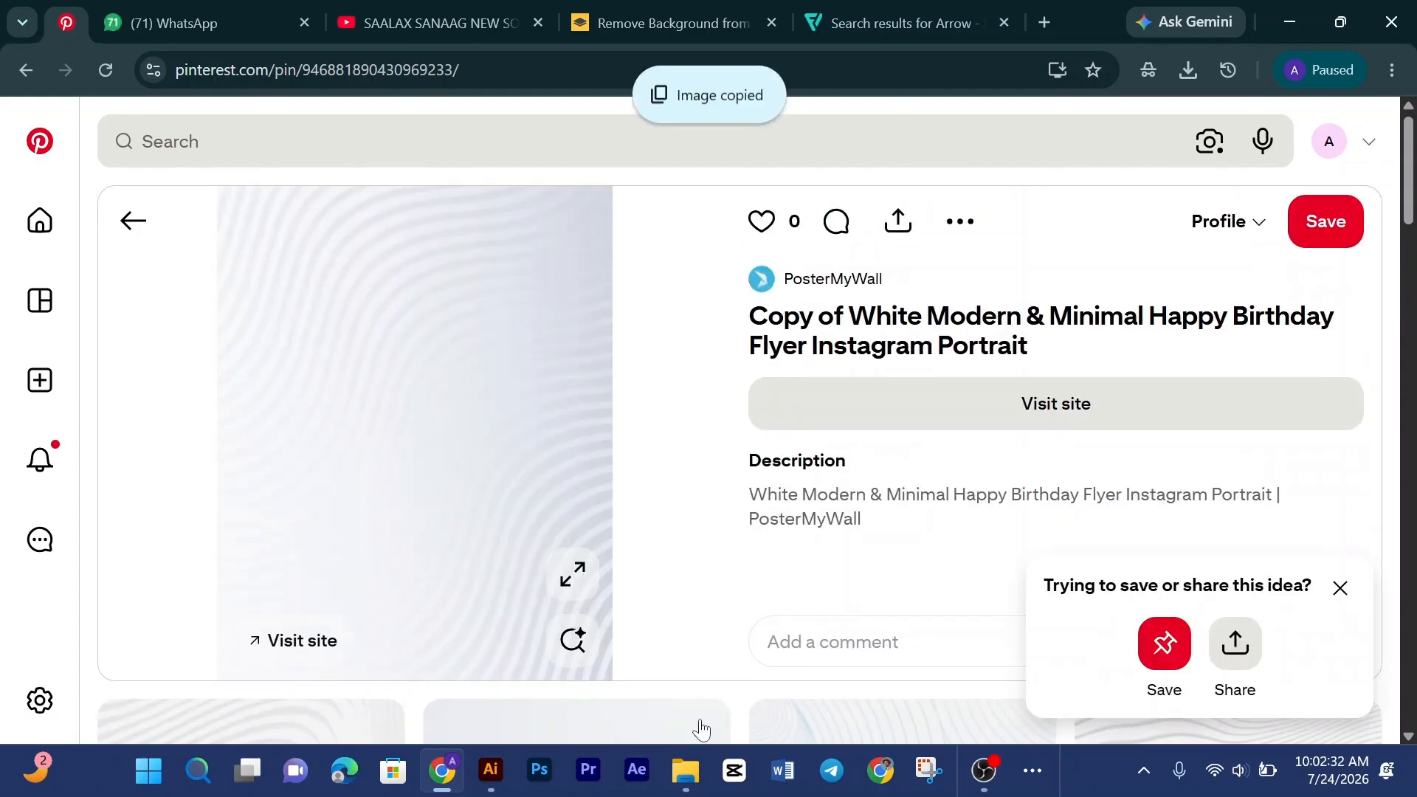
click(491, 770)
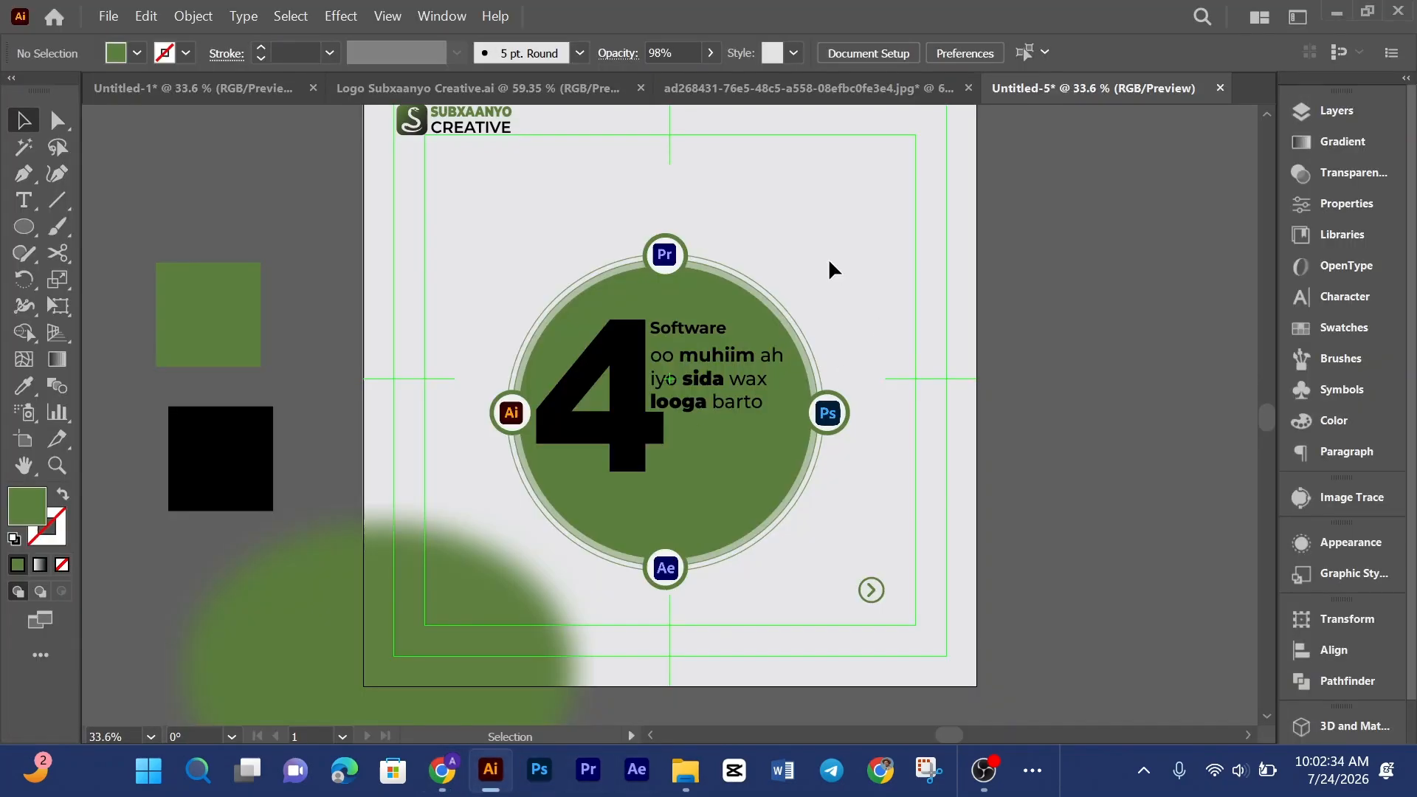
key(ctrl+v)
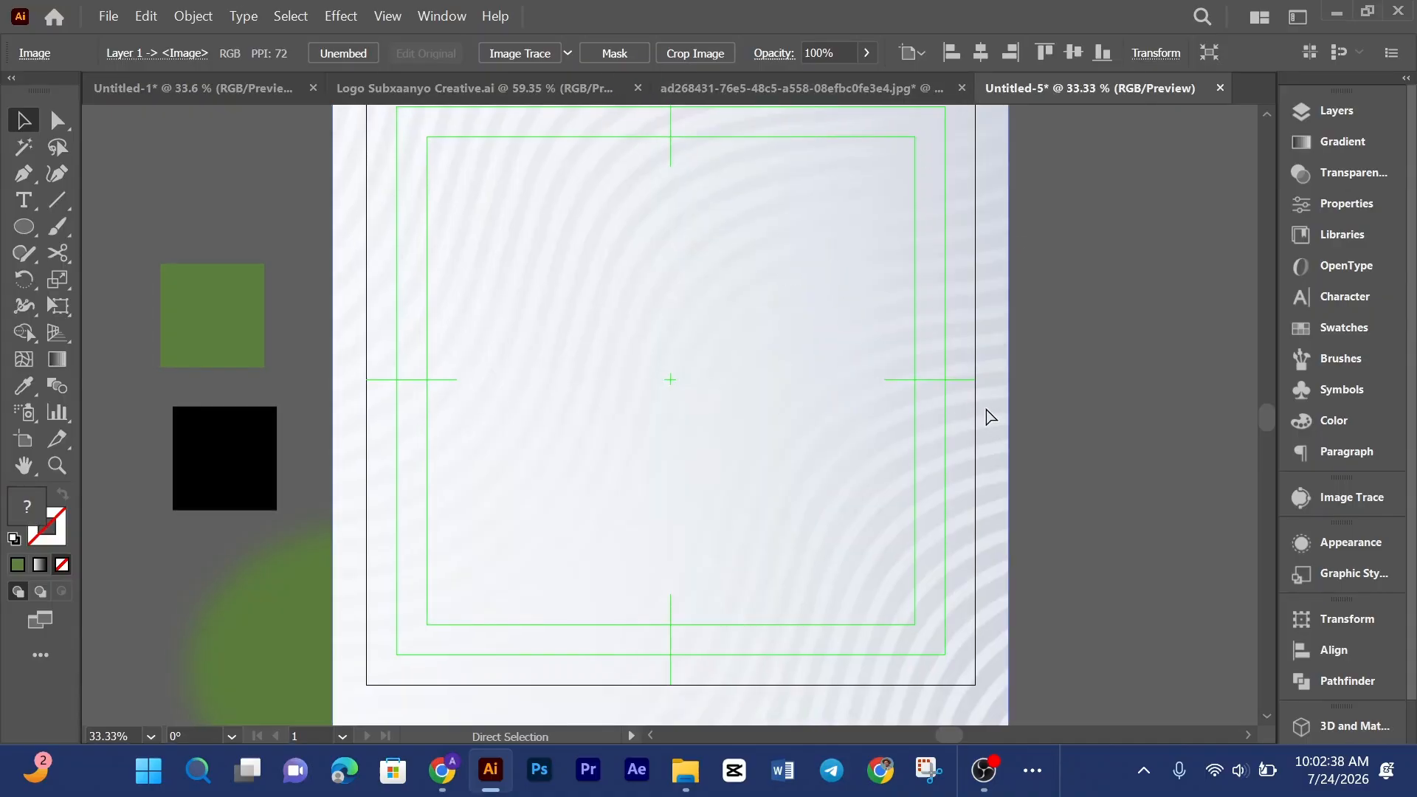
Step: Resize the pasted pattern image so its edges match the artboard
key(ctrl+minus)
key(ctrl+minus)
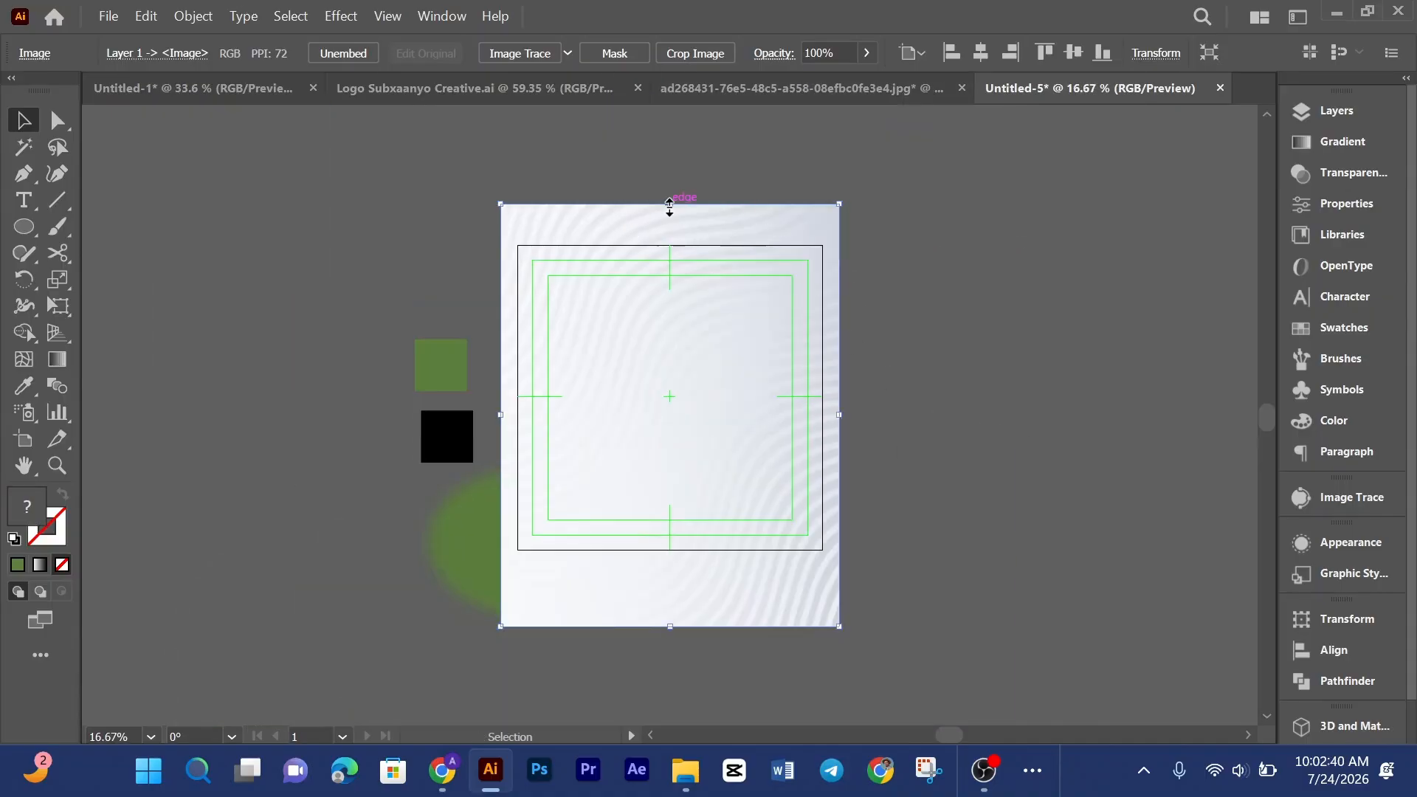
drag(670, 205, 668, 245)
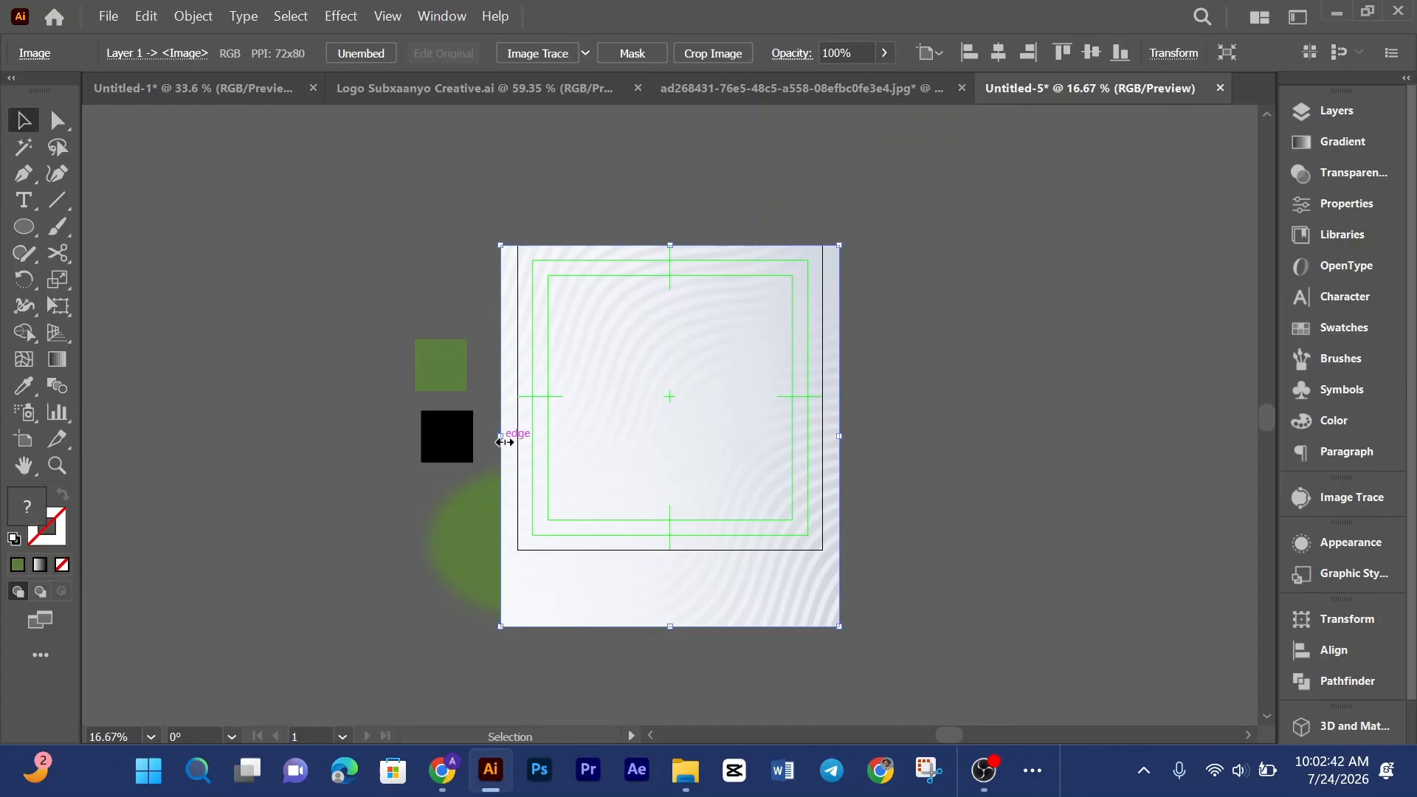
drag(505, 442, 517, 441)
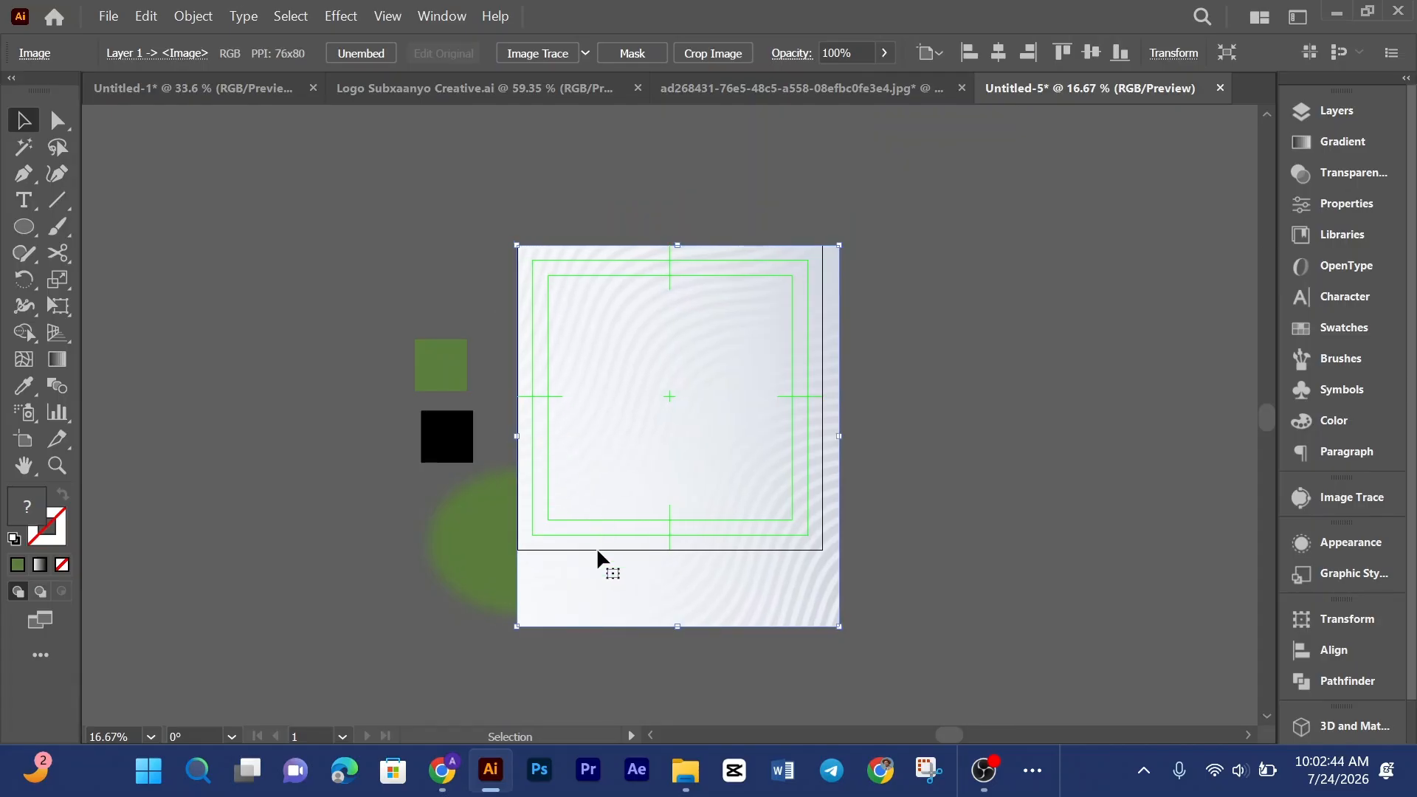
drag(678, 627, 677, 550)
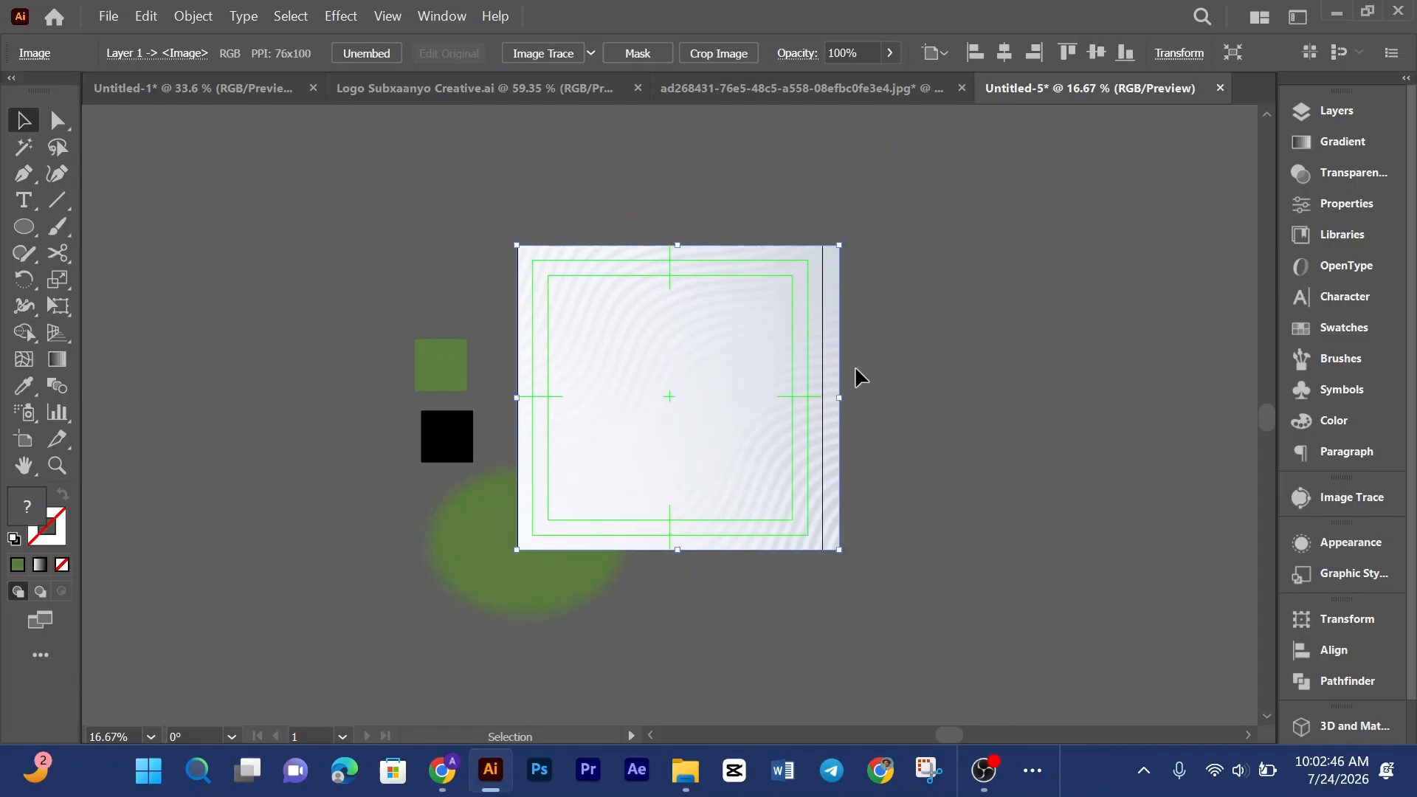
drag(839, 400, 823, 398)
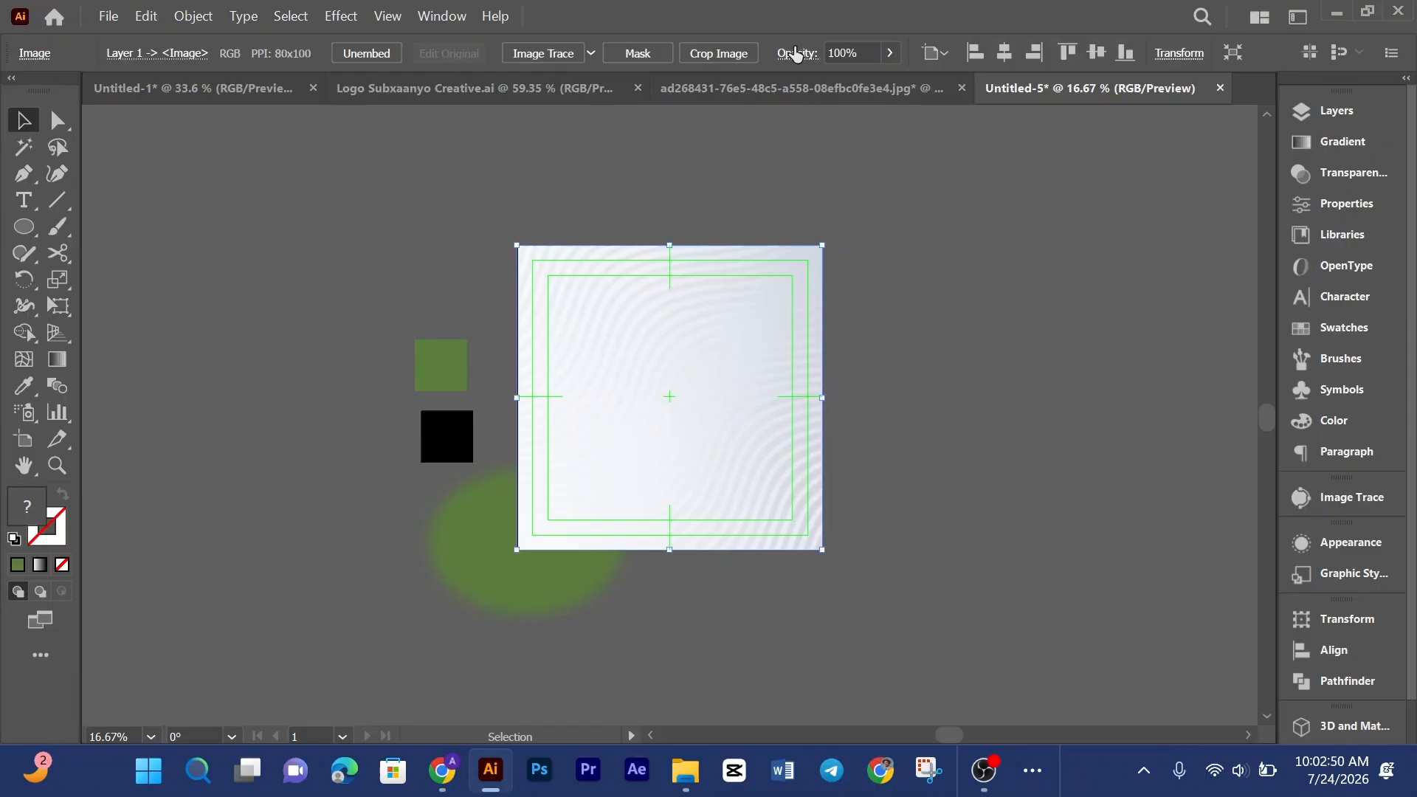
Step: Set the pasted pattern image's blending mode to Multiply
click(795, 56)
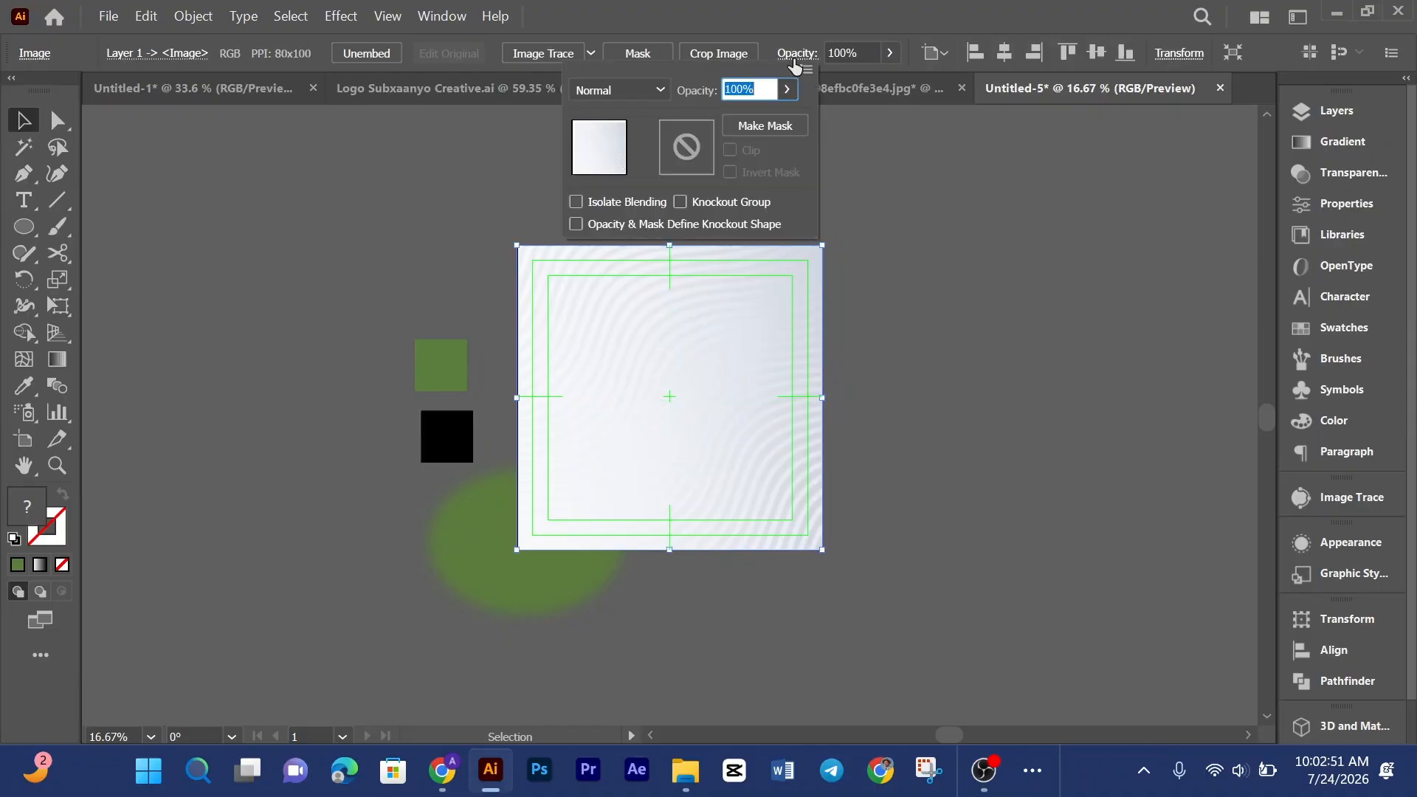
click(641, 94)
click(625, 168)
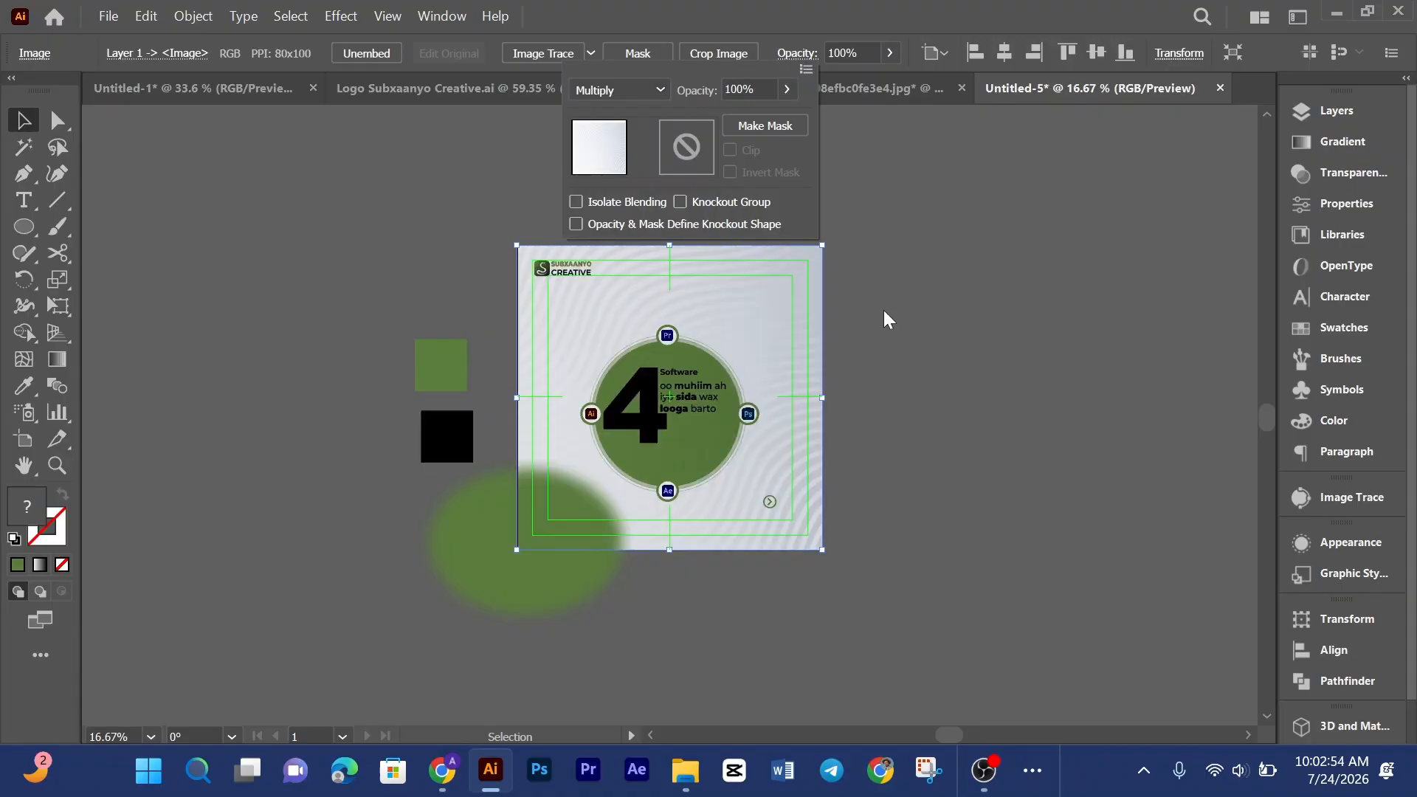
click(888, 319)
click(893, 309)
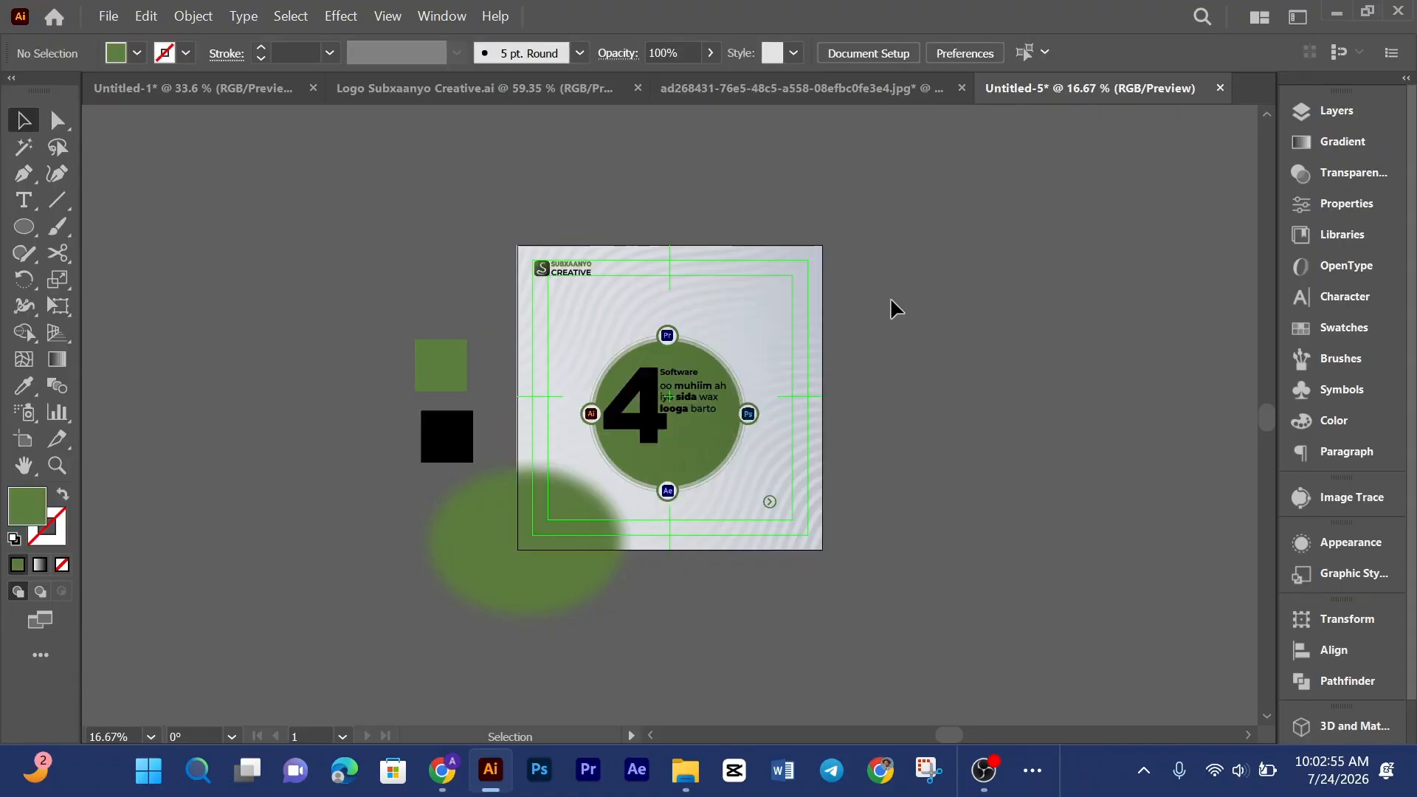
Step: Move the pattern image beneath the other artwork in the layer stack
click(807, 330)
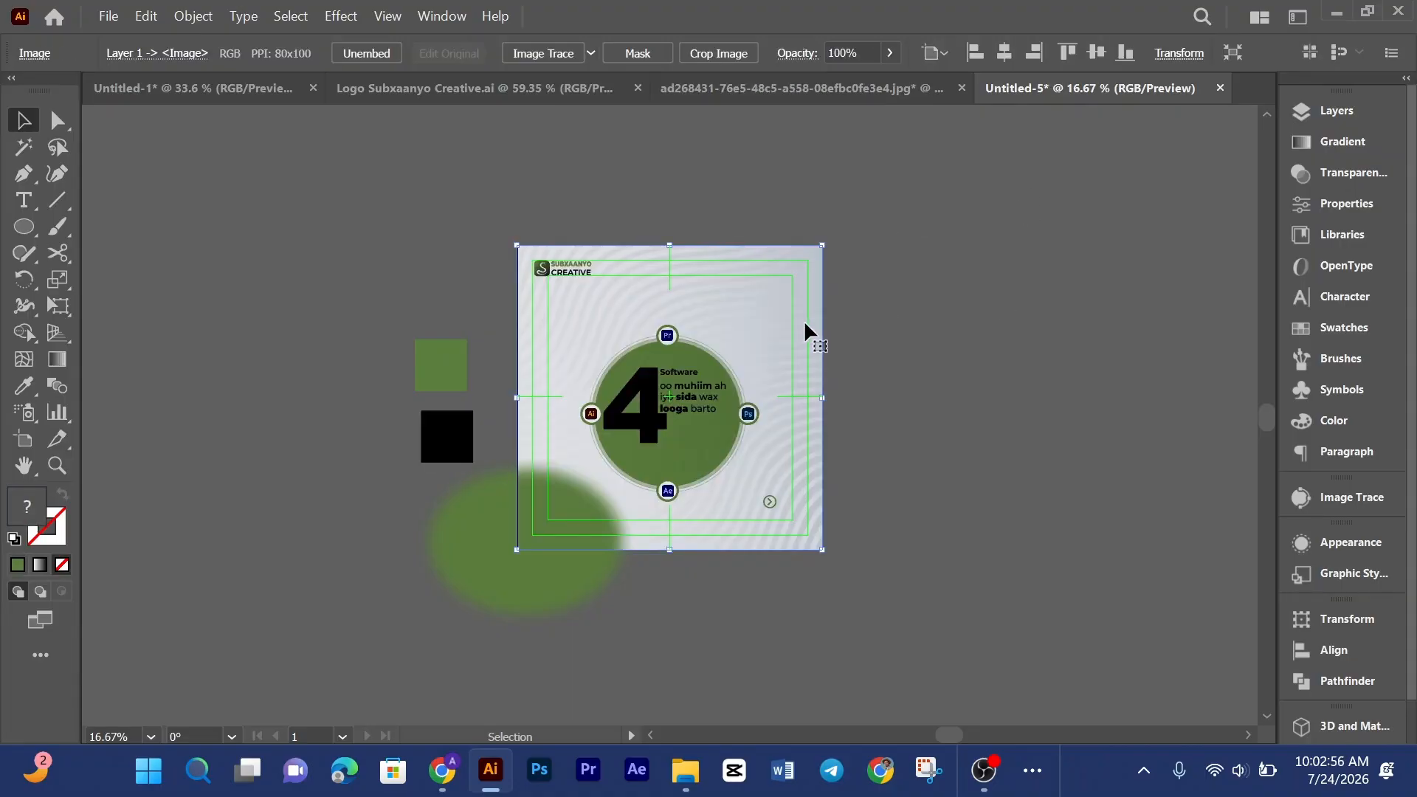
click(1335, 113)
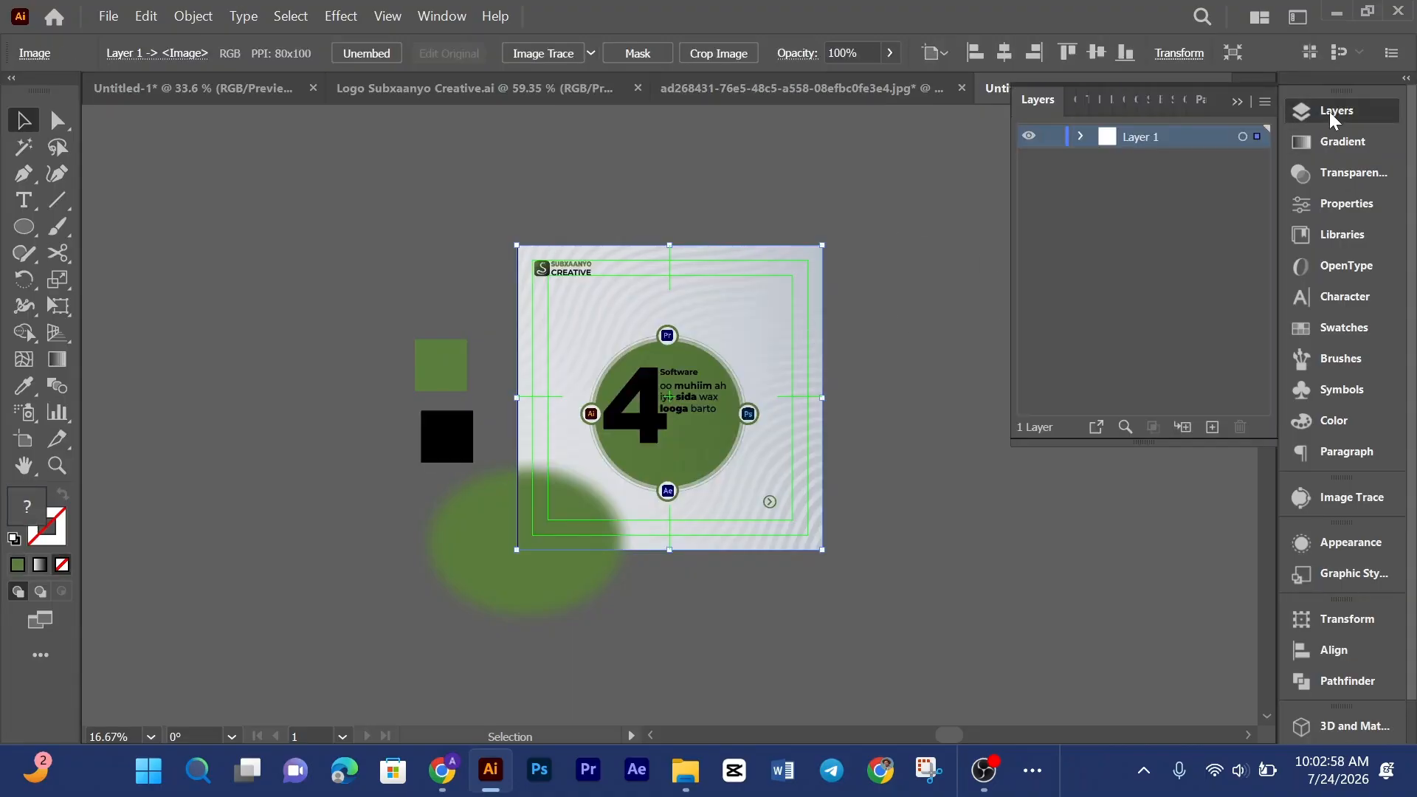
click(1082, 138)
drag(1141, 168, 1174, 292)
click(1050, 103)
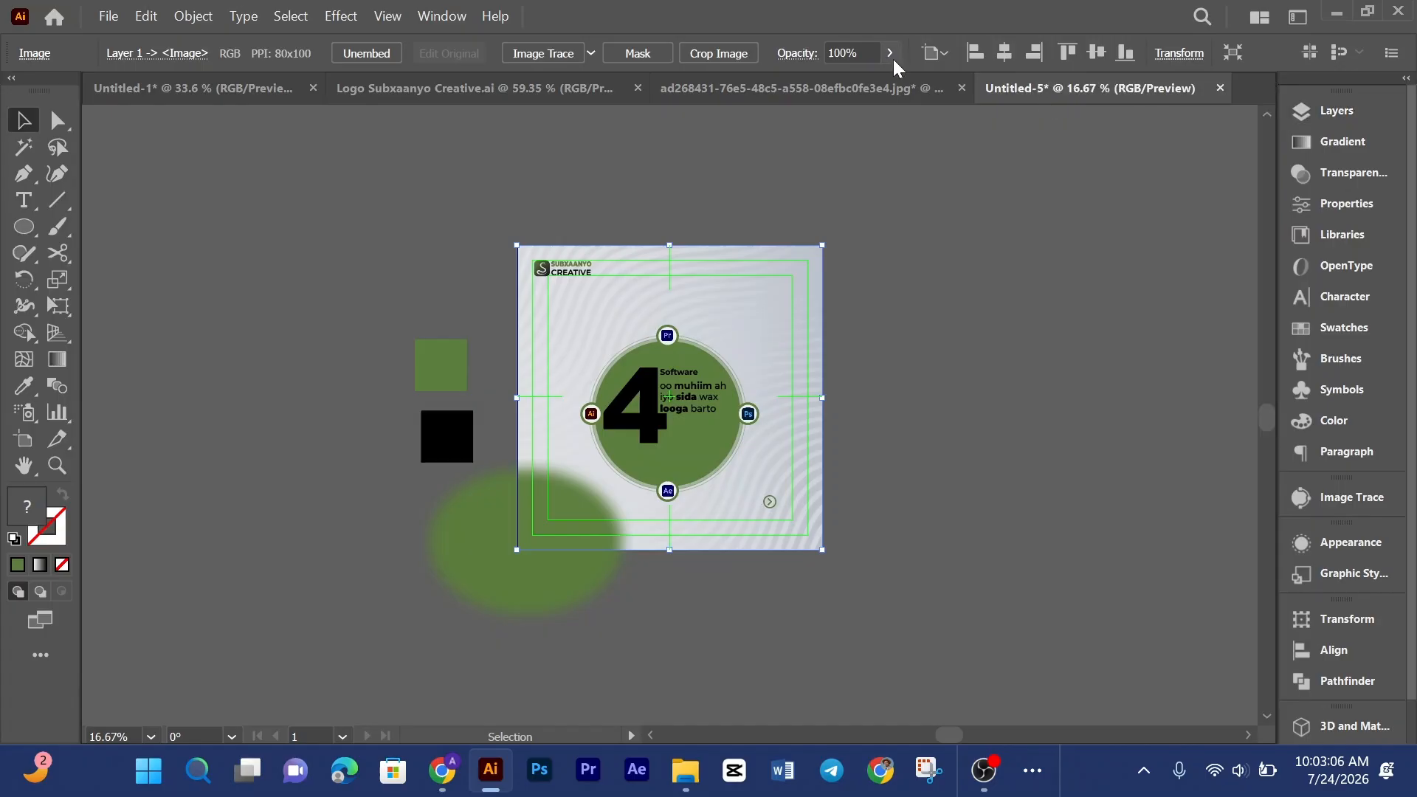
Step: Lower the pattern image's opacity to 19%
click(892, 55)
click(889, 78)
click(889, 56)
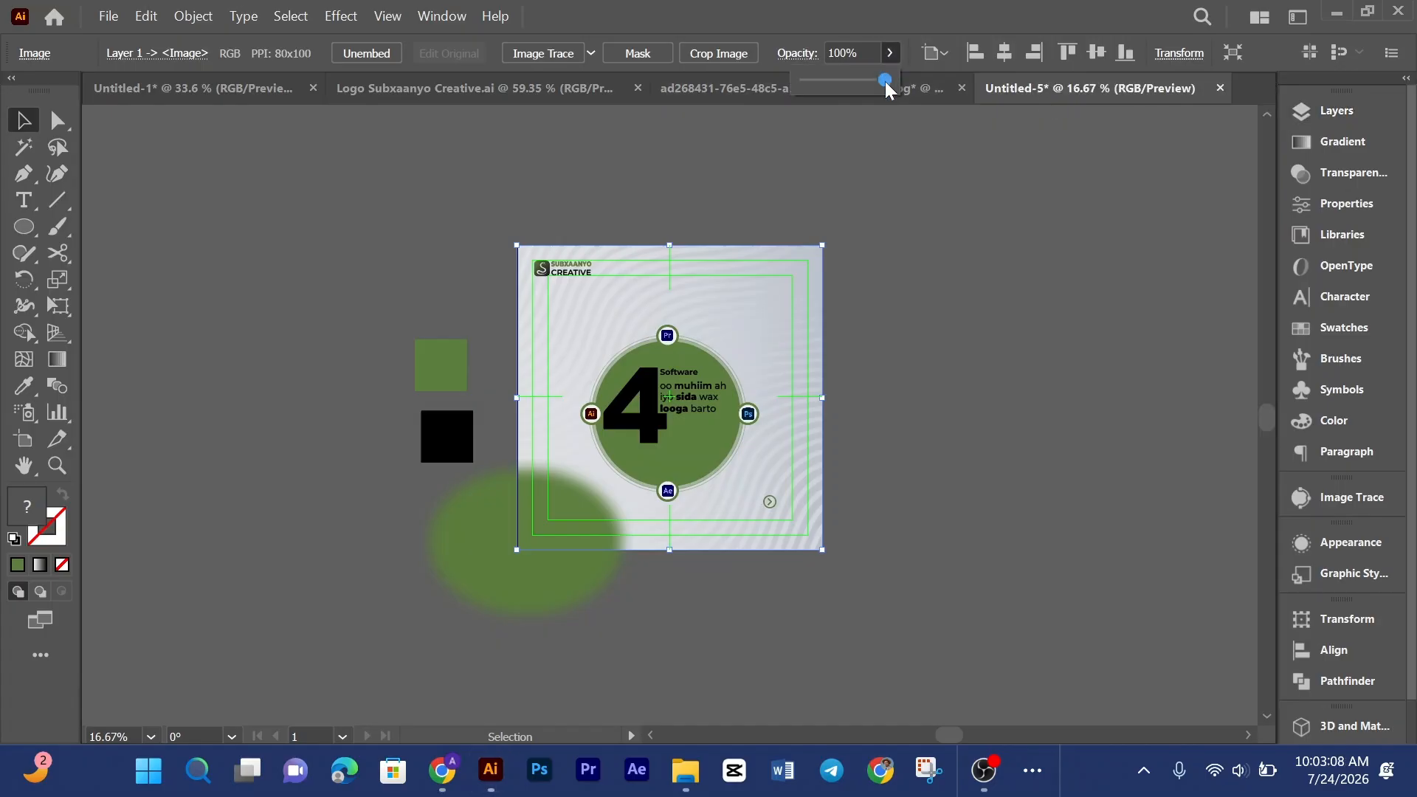
click(954, 318)
key(ctrl+0)
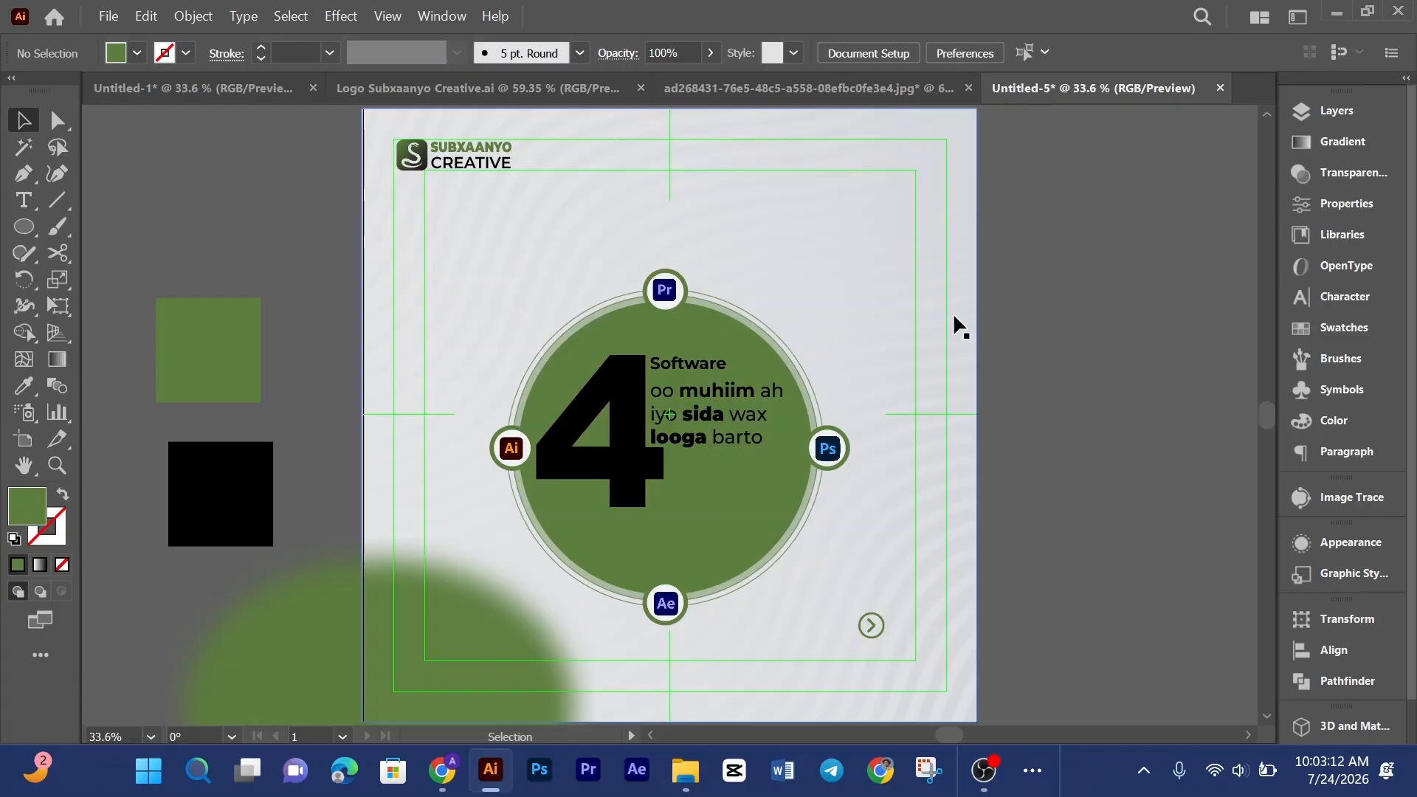
click(642, 222)
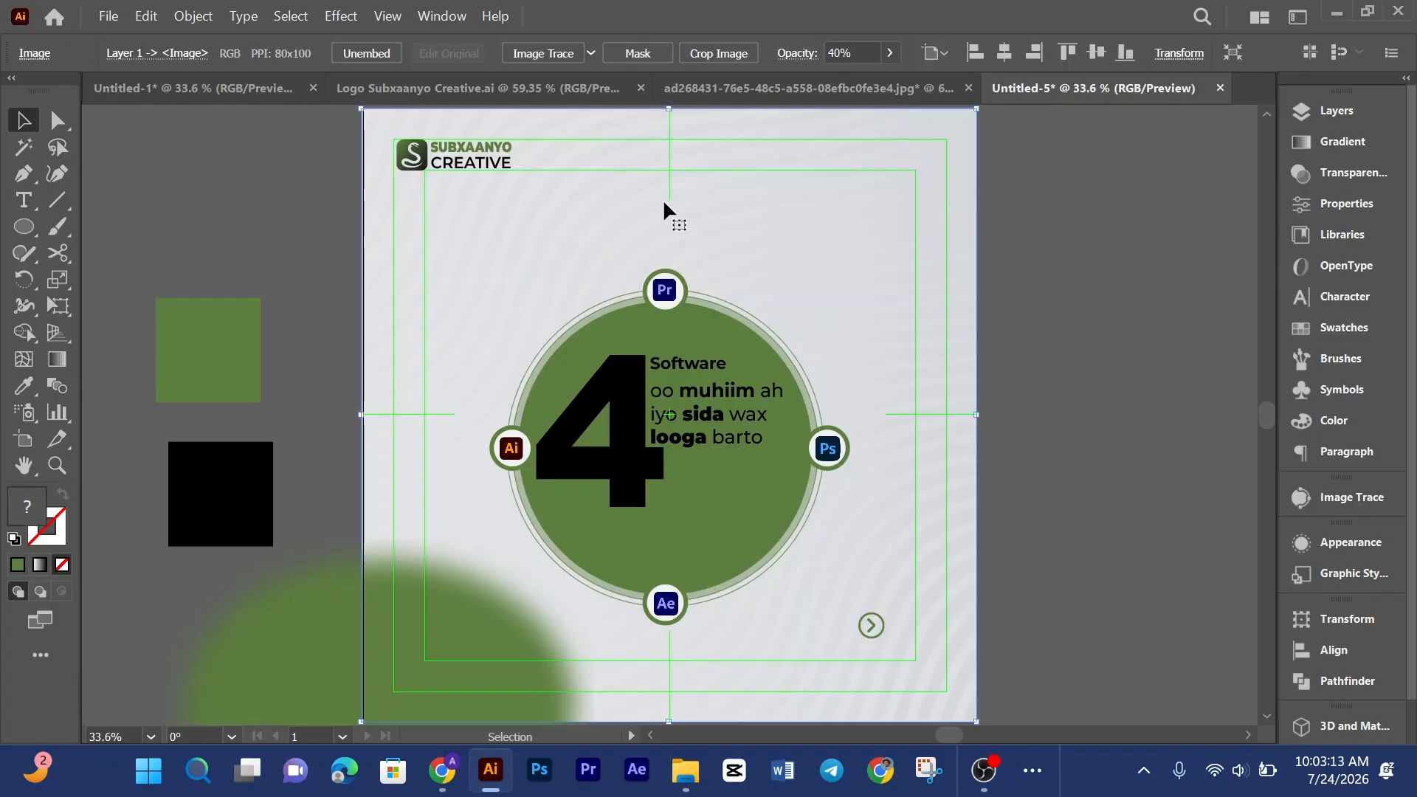
click(890, 53)
drag(834, 82, 826, 83)
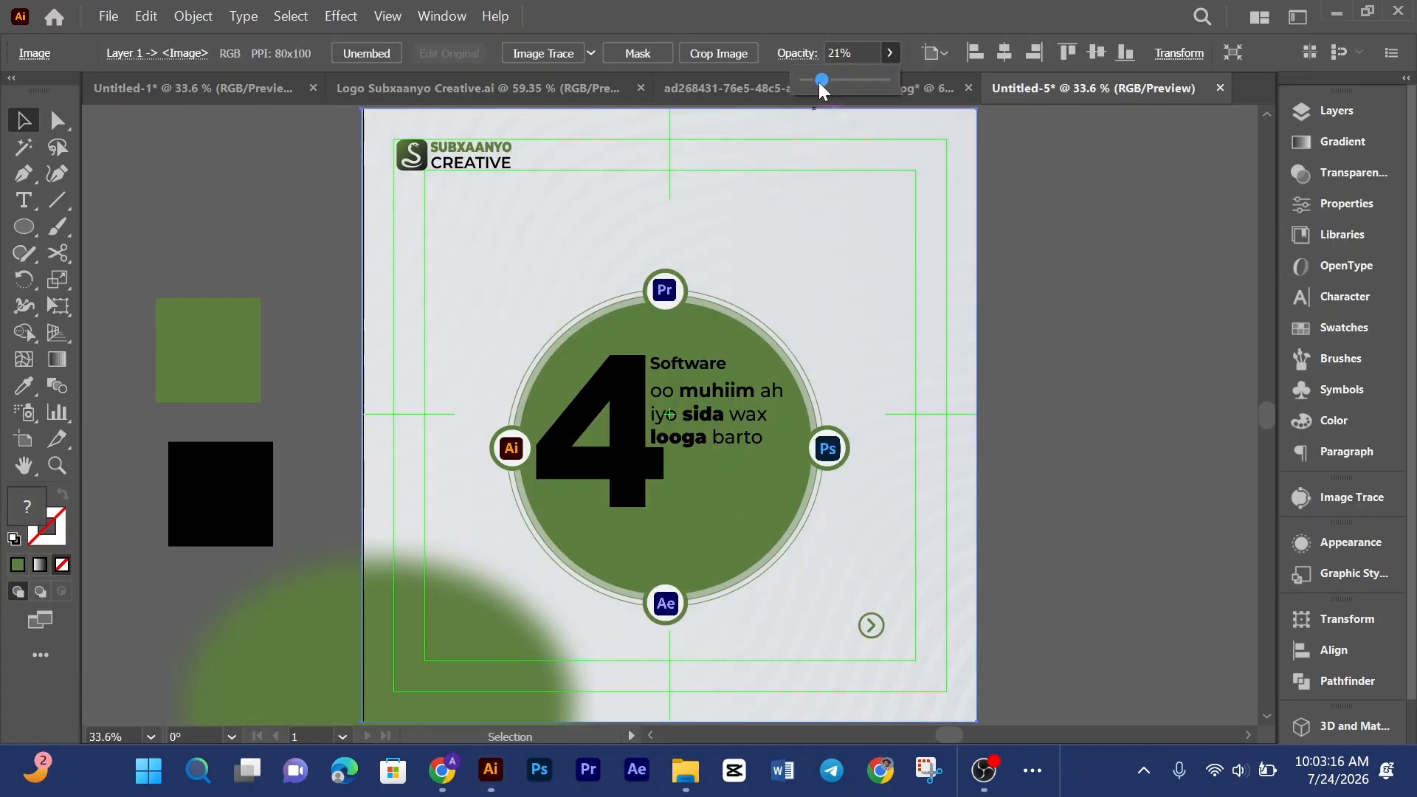
click(1070, 253)
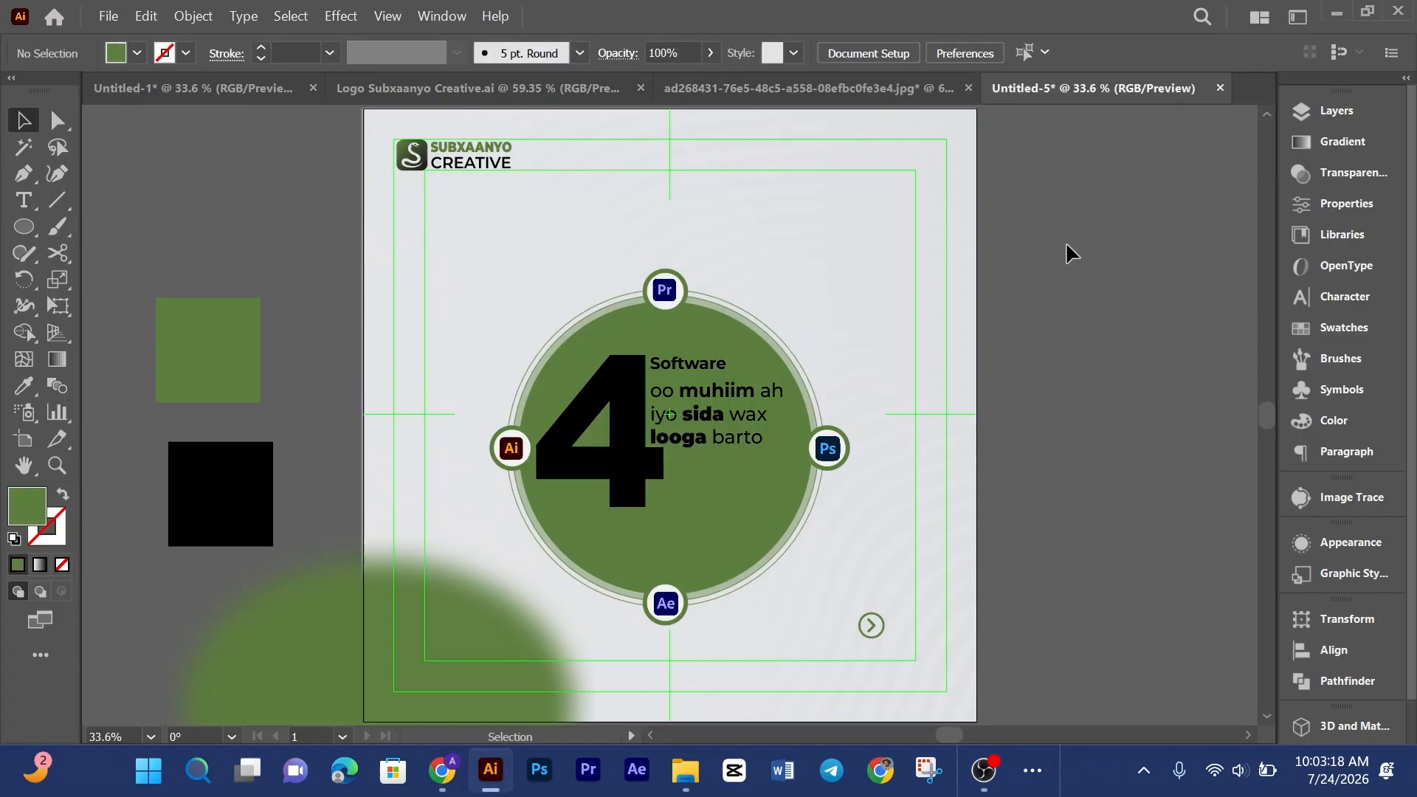
Step: Select the pattern image and start relinking it, browsing to drive XOG (D:)
scroll(1073, 234, down, 2)
scroll(1074, 236, up, 2)
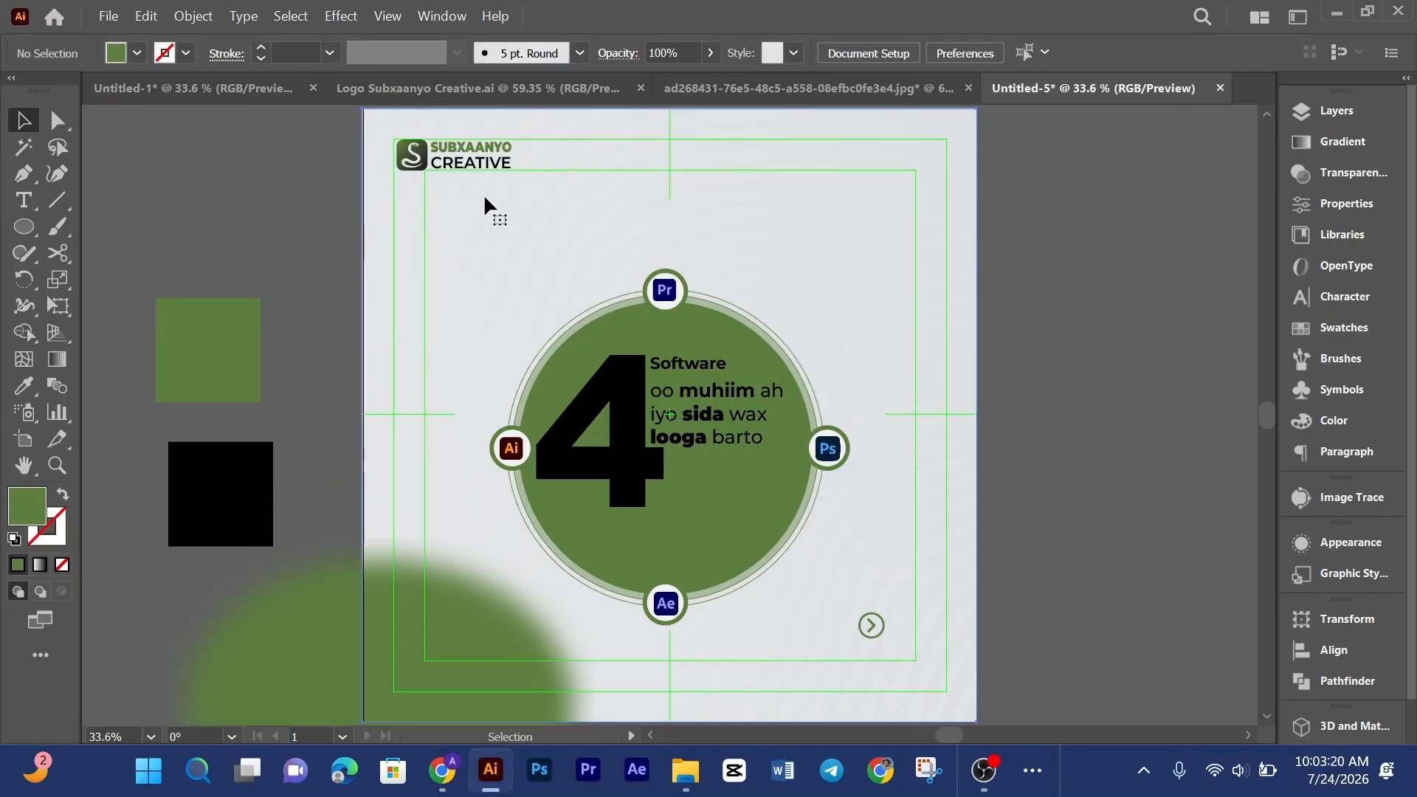
click(416, 242)
drag(360, 417, 364, 415)
click(190, 59)
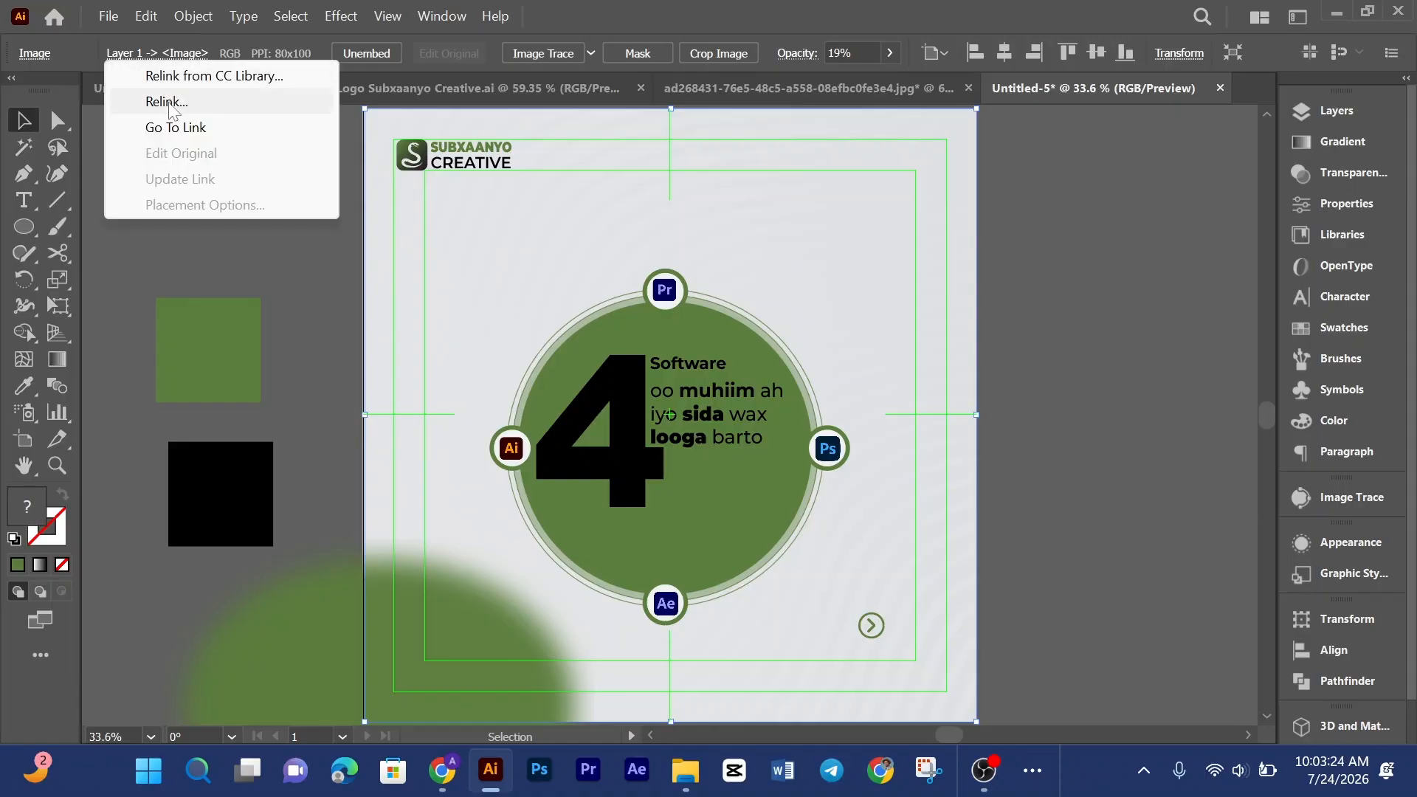
click(175, 101)
scroll(195, 322, down, 4)
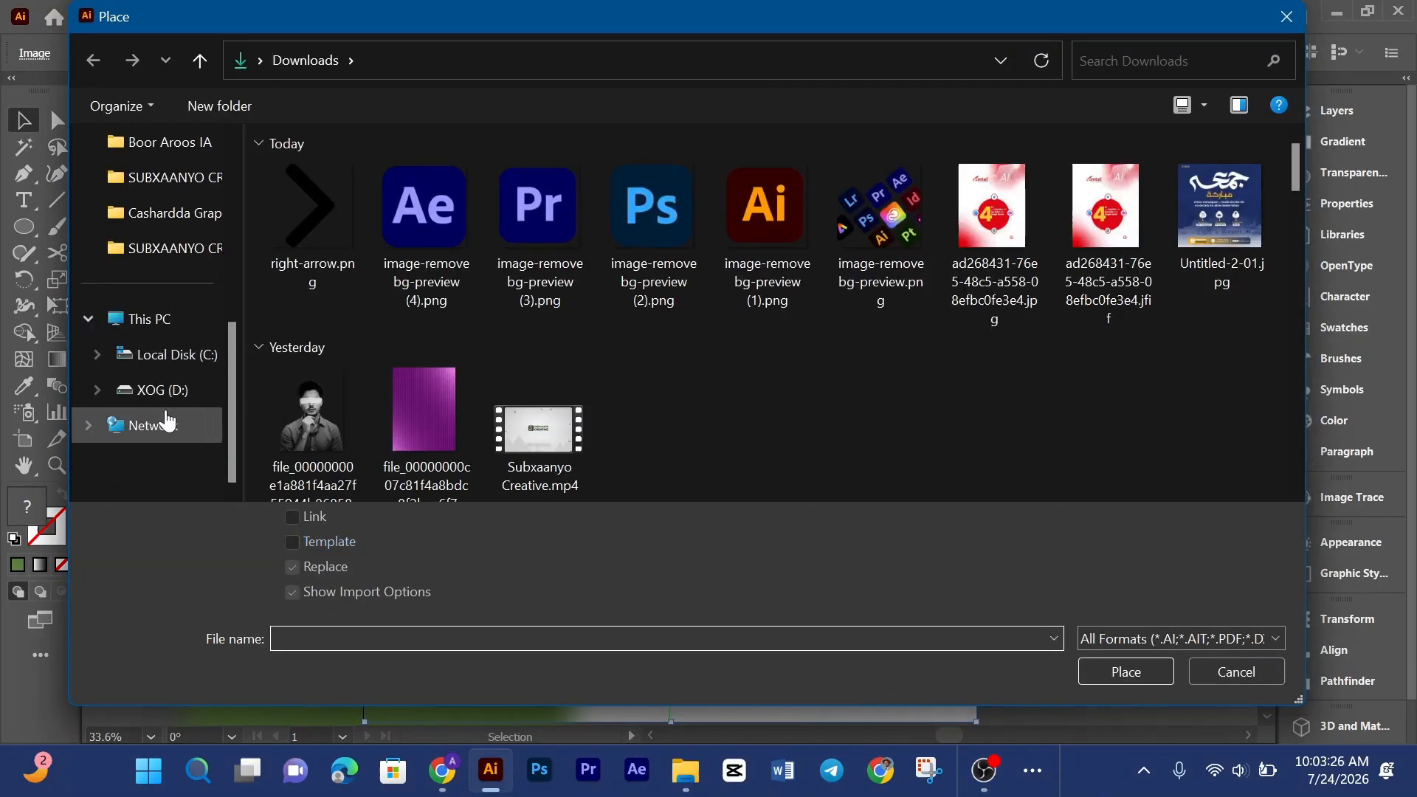
click(156, 389)
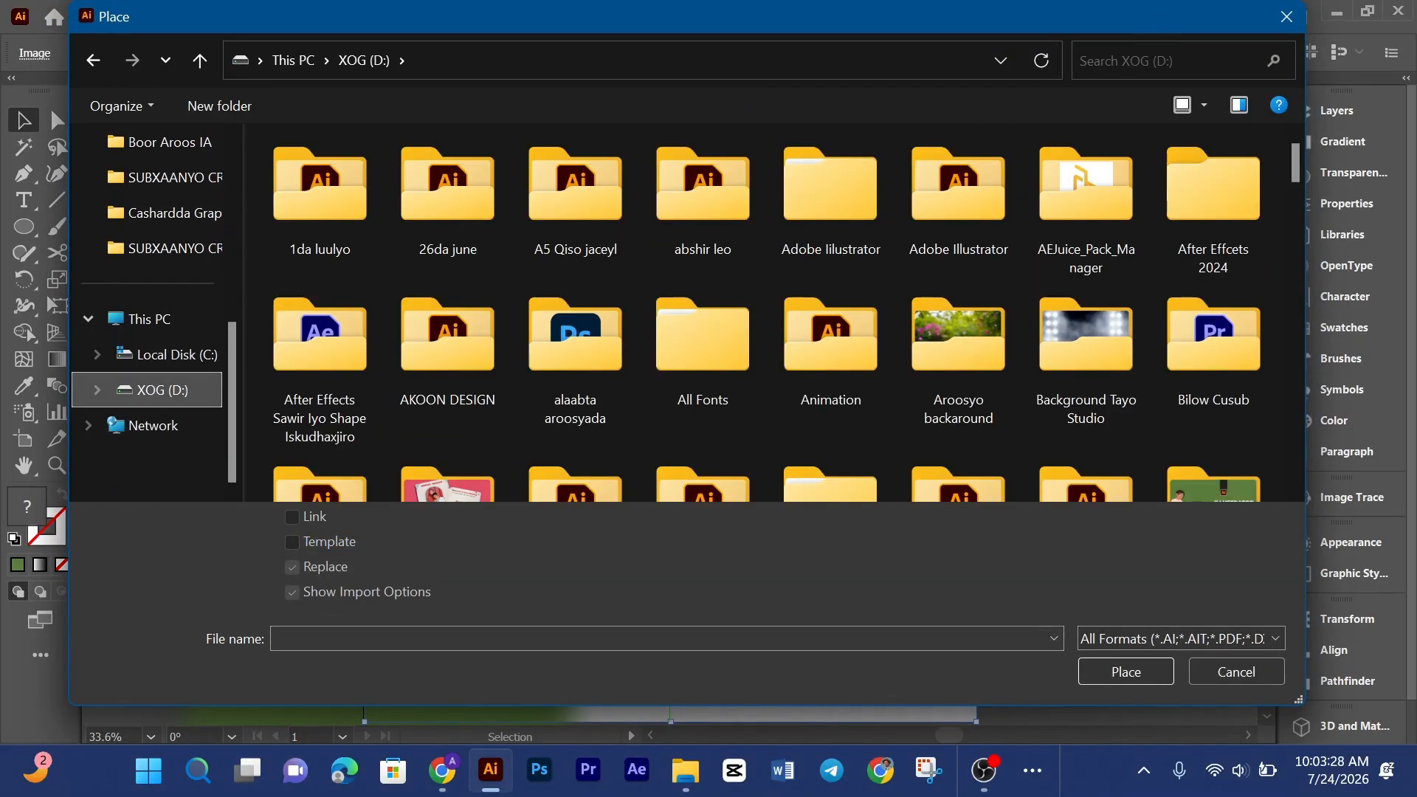
Step: Search the drive for patt and open the Pattern folder
click(1170, 61)
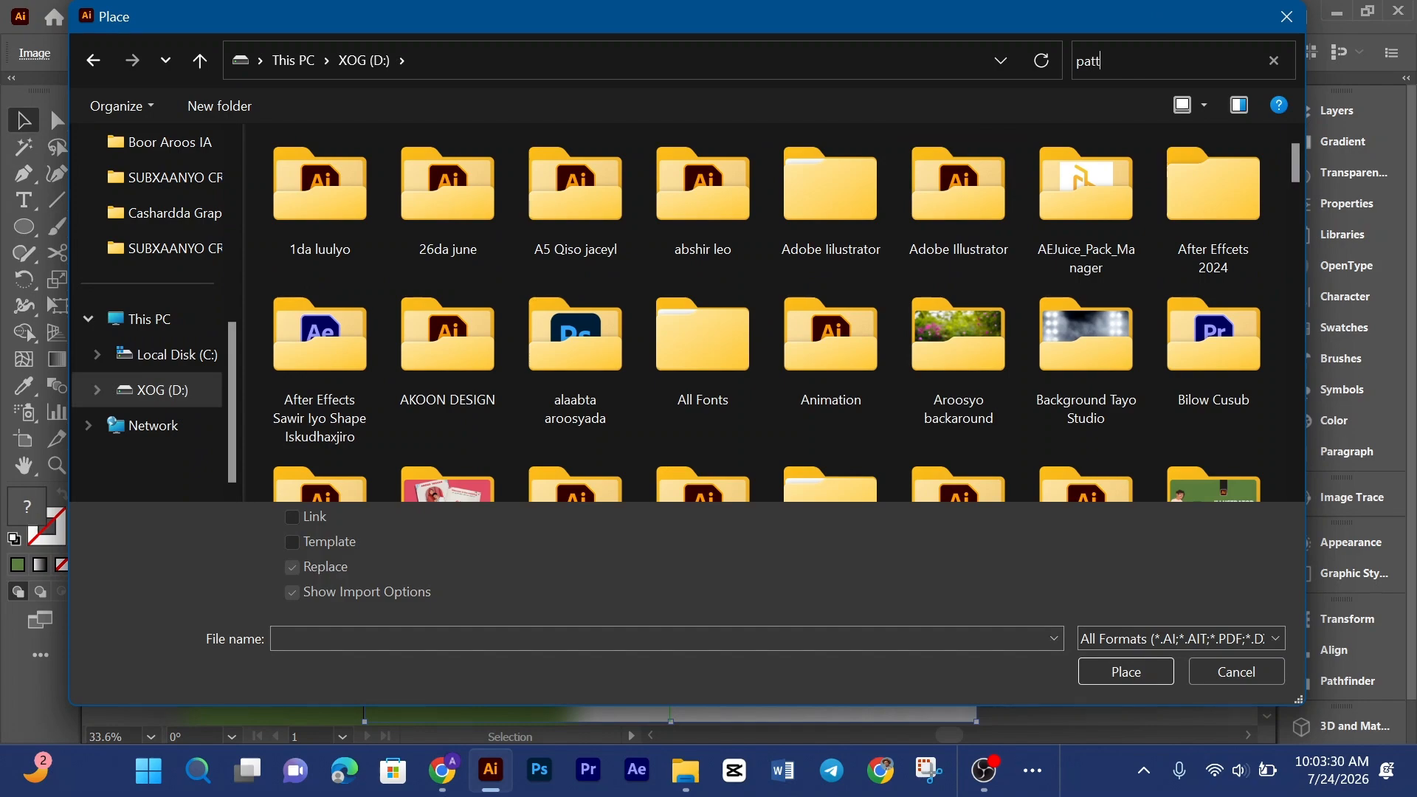
text(patt)
double_click(347, 196)
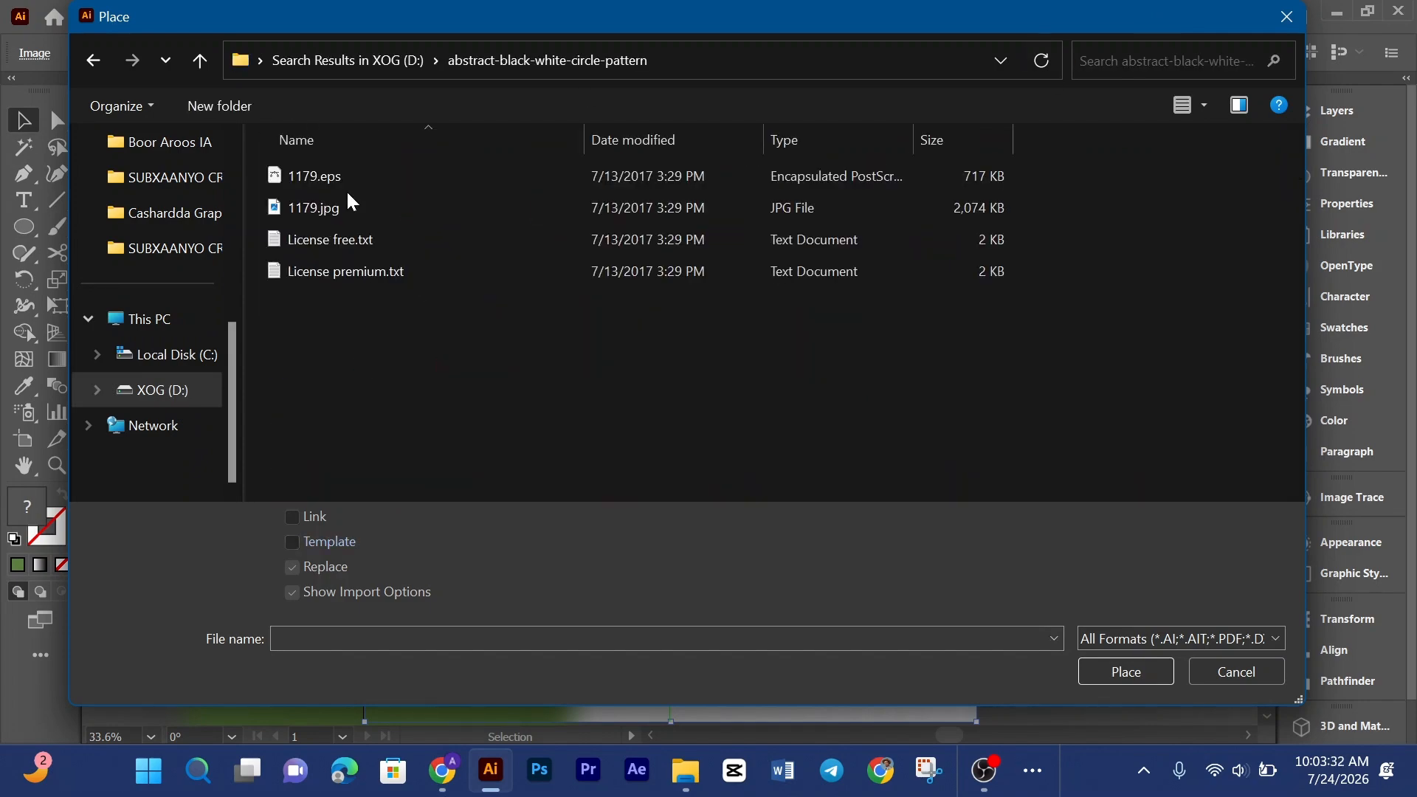
click(199, 60)
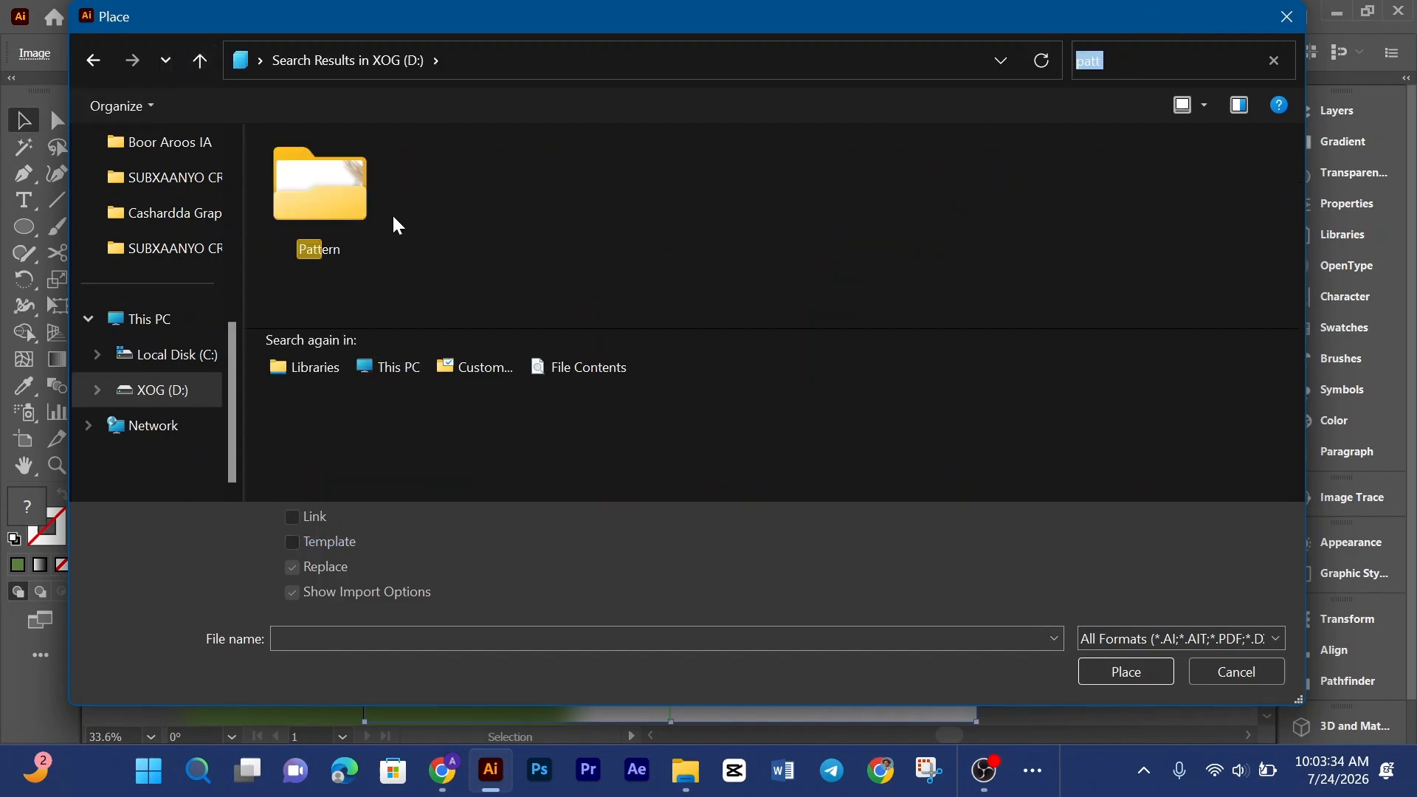
double_click(347, 196)
click(199, 61)
click(614, 203)
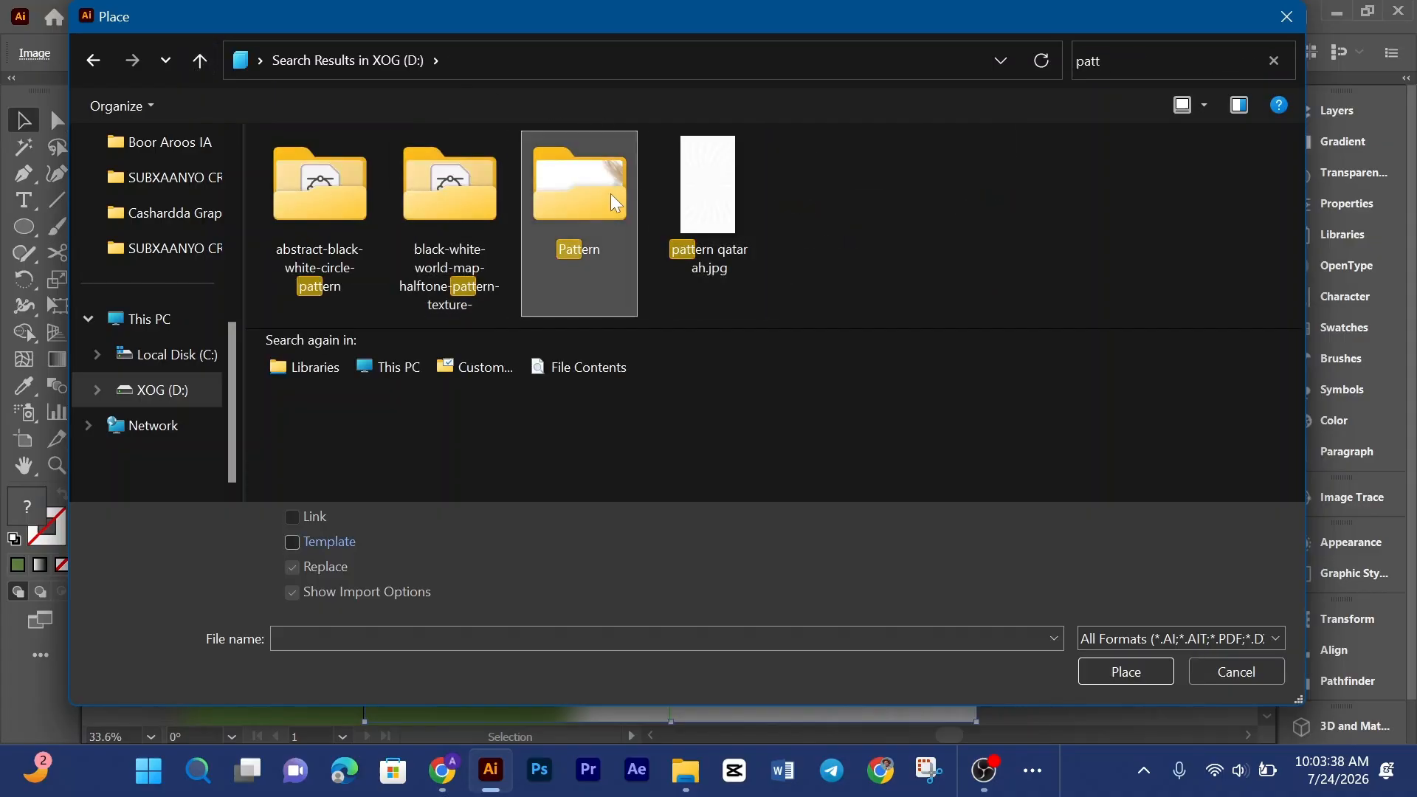
double_click(615, 203)
Step: Scroll through the Pattern folder's images and relink the pattern to download (1).png
scroll(1078, 255, down, 3)
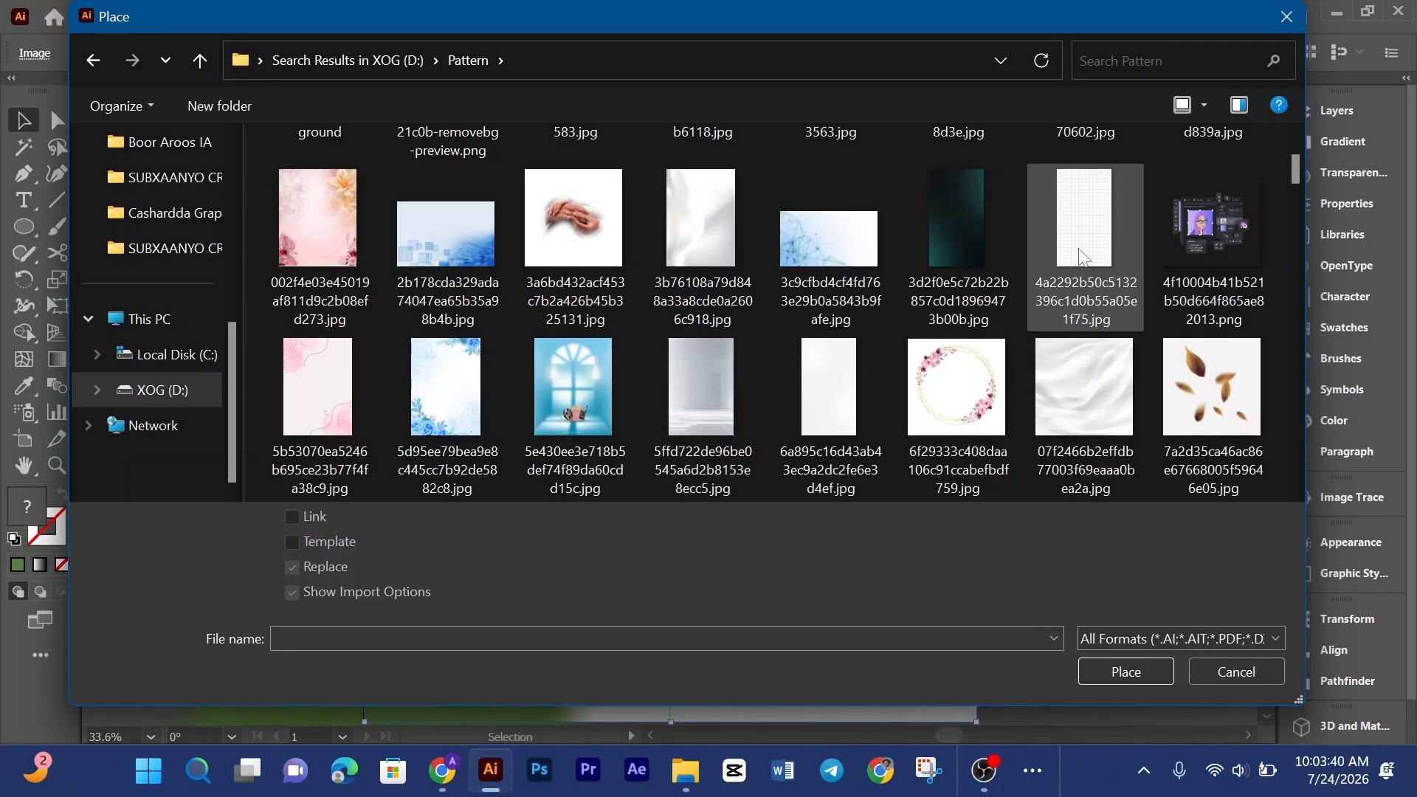
scroll(1084, 256, down, 4)
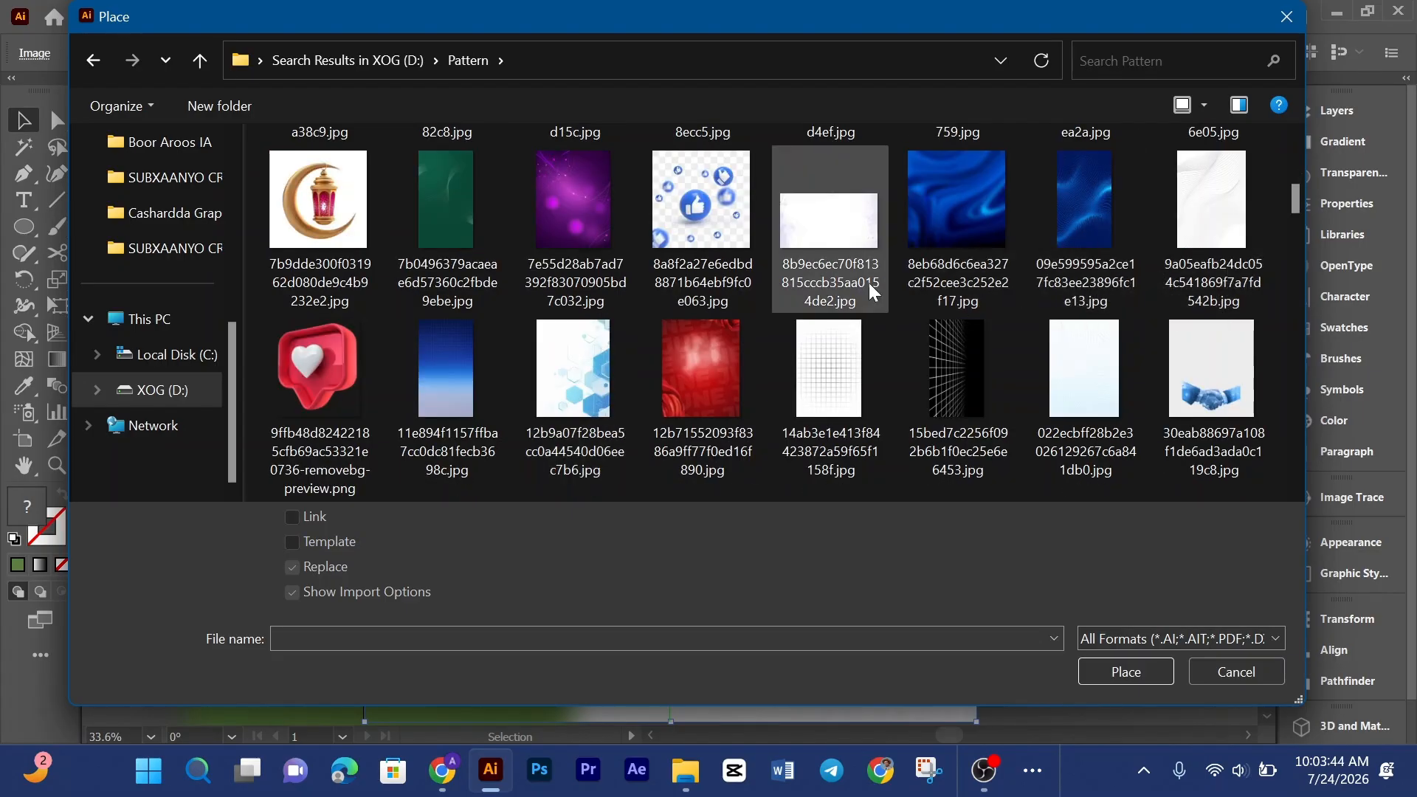
scroll(754, 325, down, 4)
scroll(754, 325, down, 4)
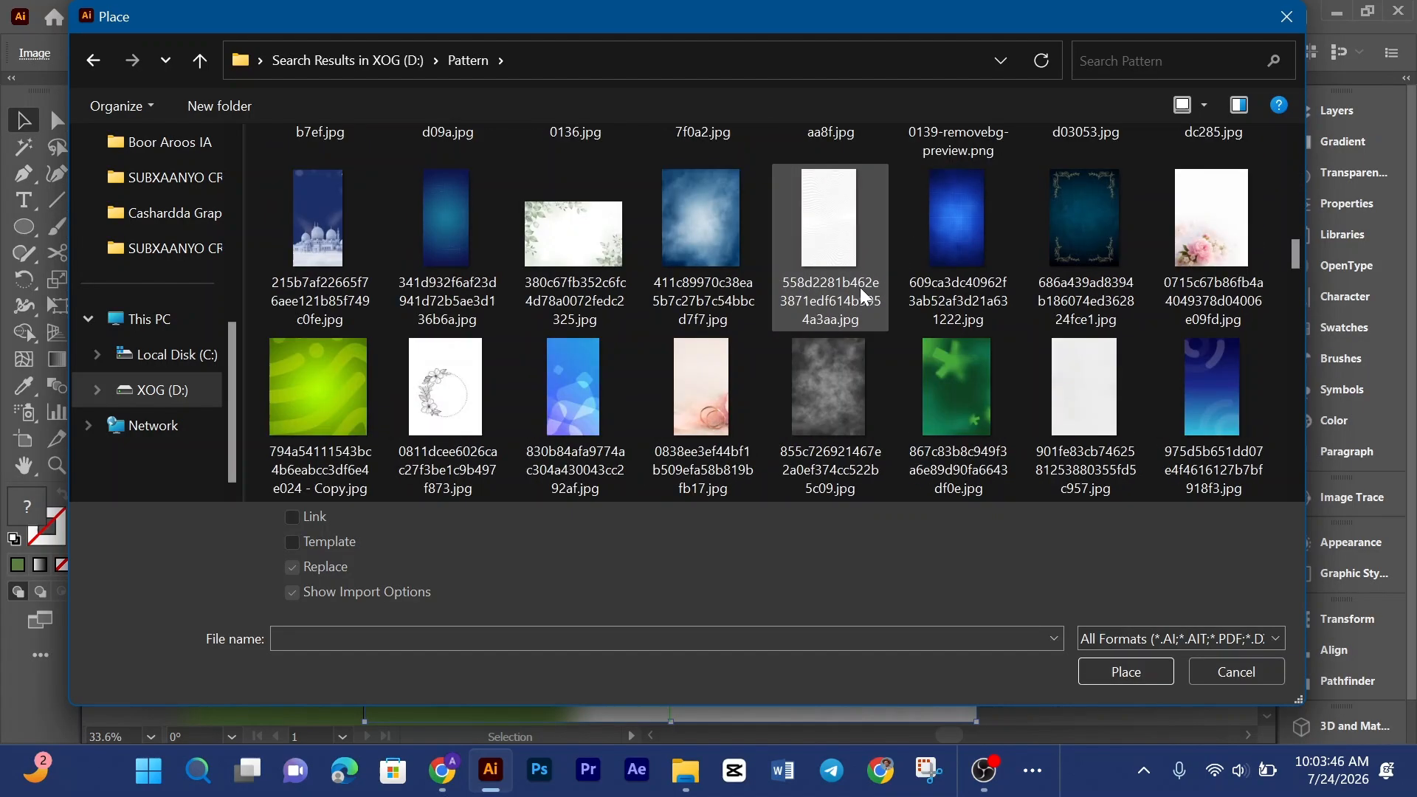
scroll(807, 319, down, 4)
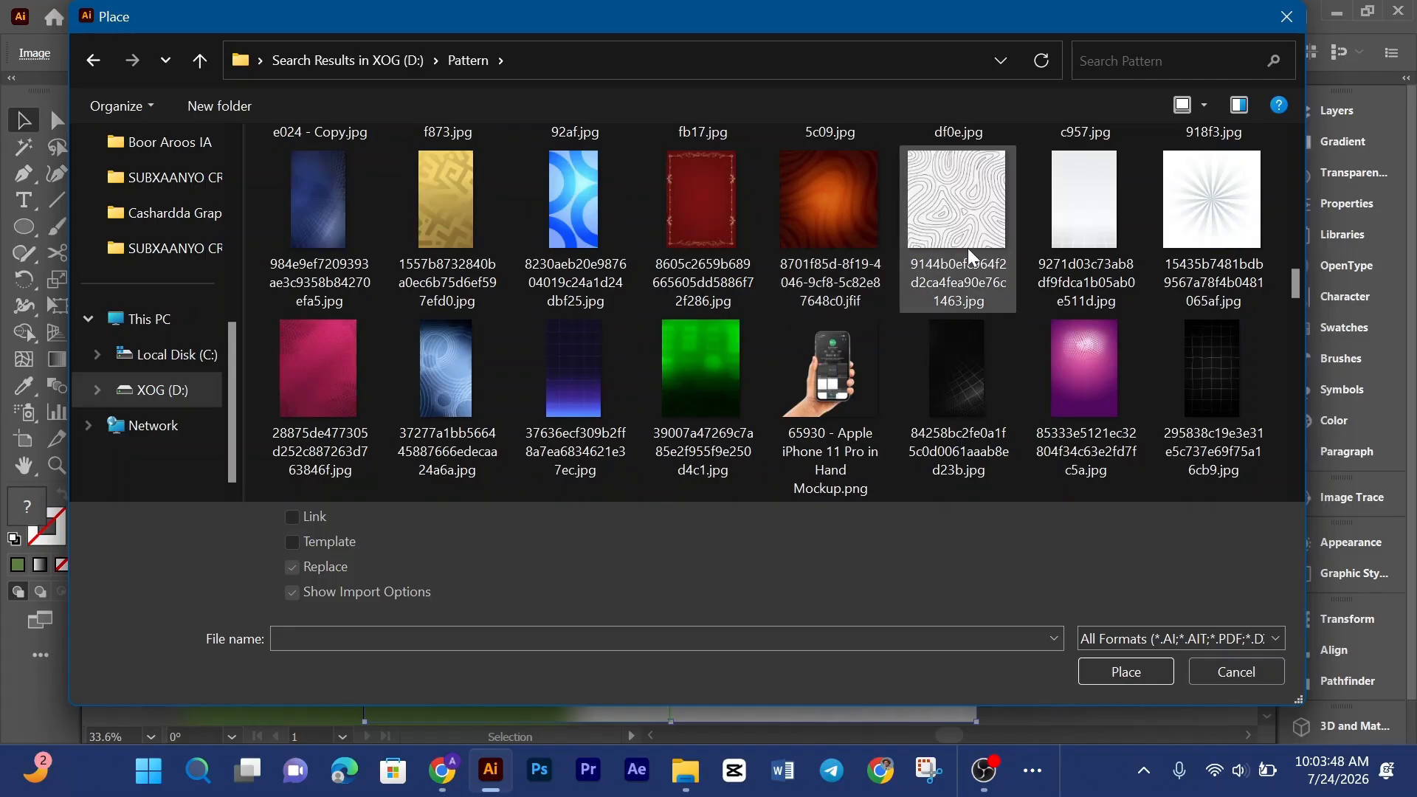
scroll(953, 297, down, 4)
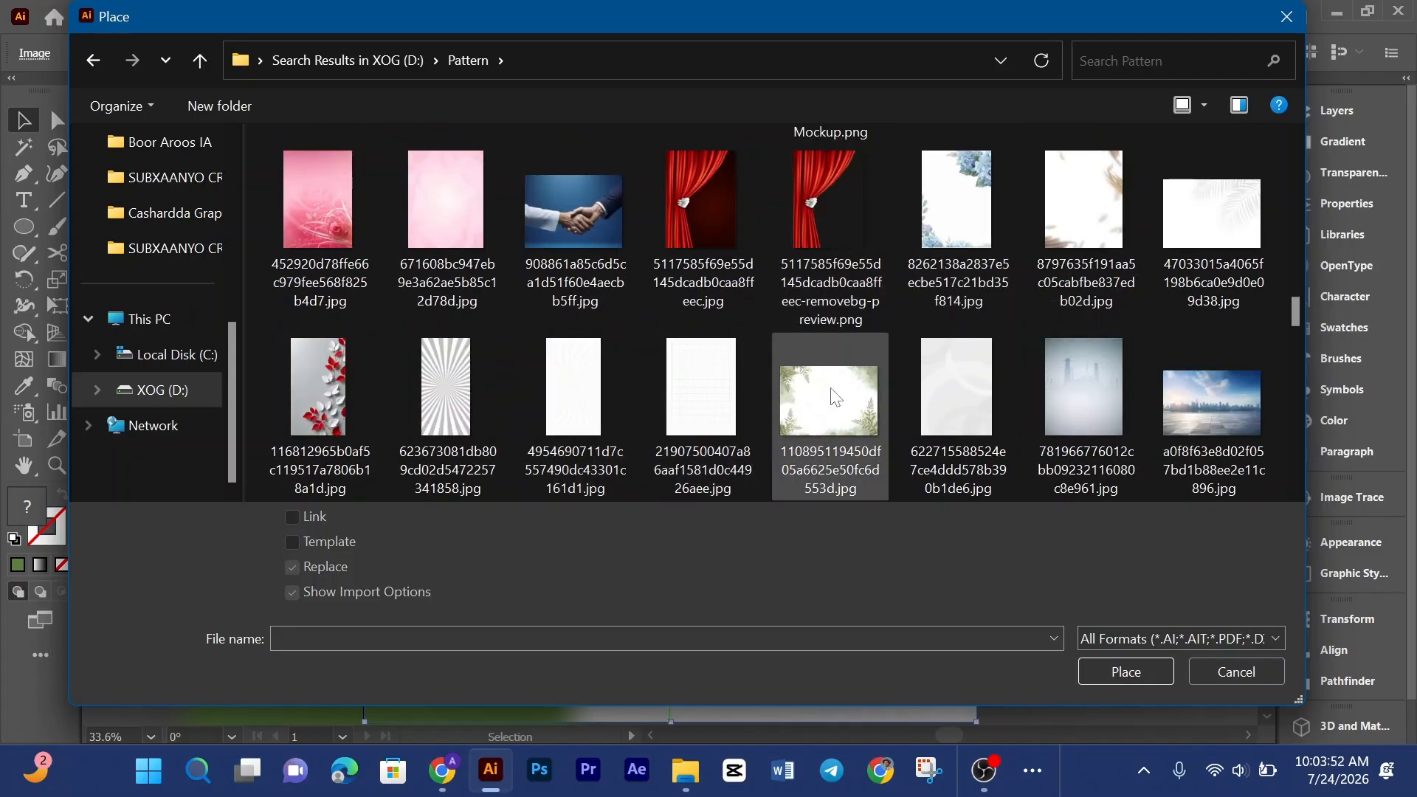
scroll(836, 397, down, 12)
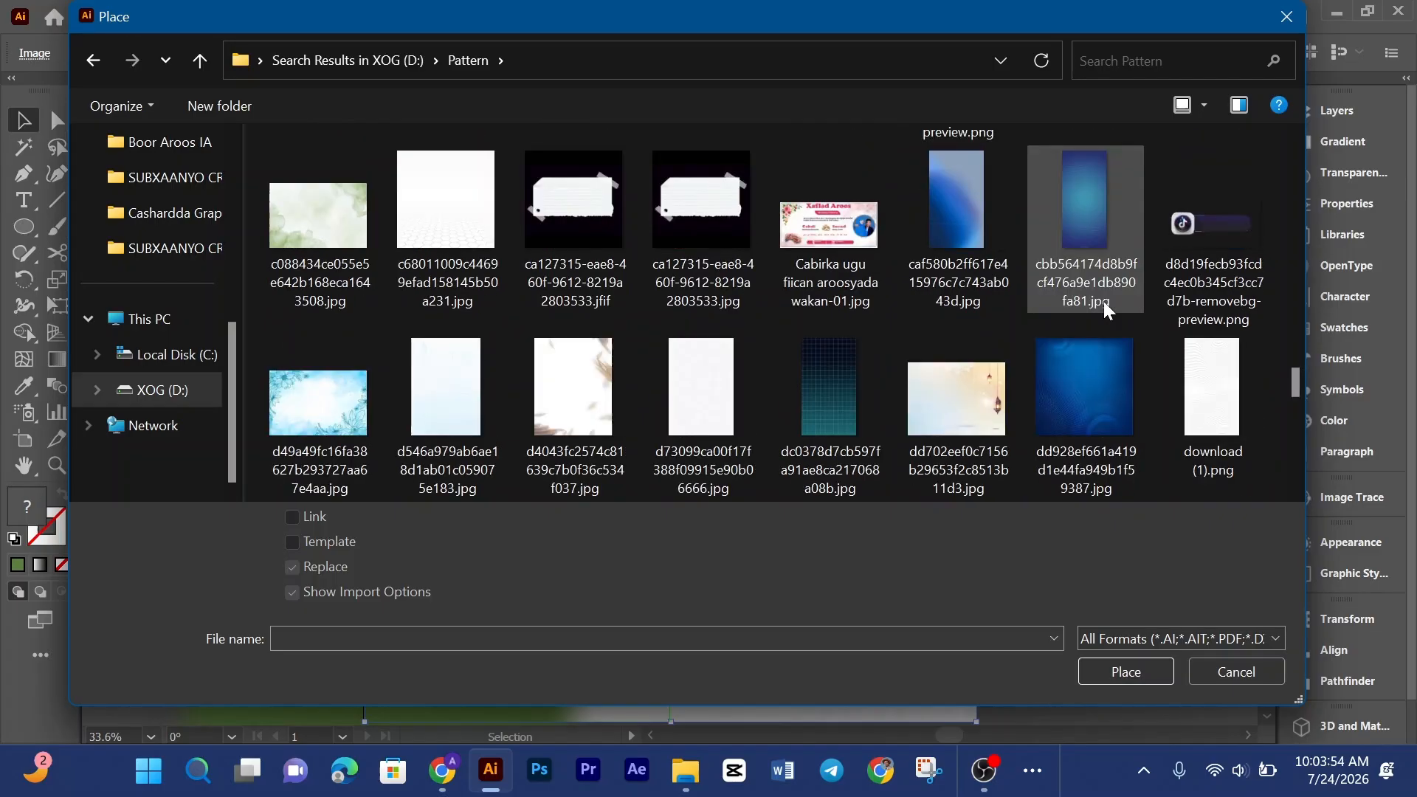
scroll(1107, 310, down, 3)
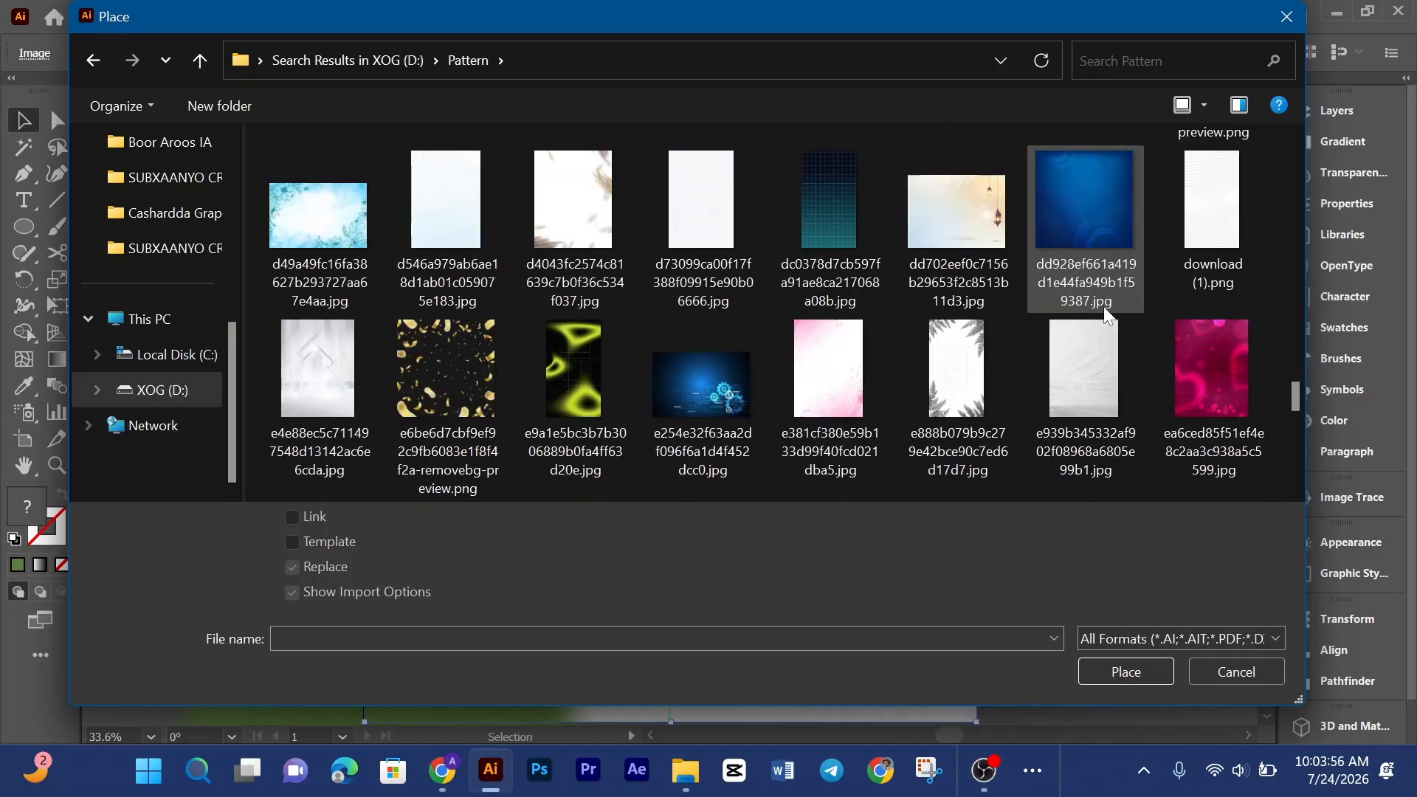
click(1181, 292)
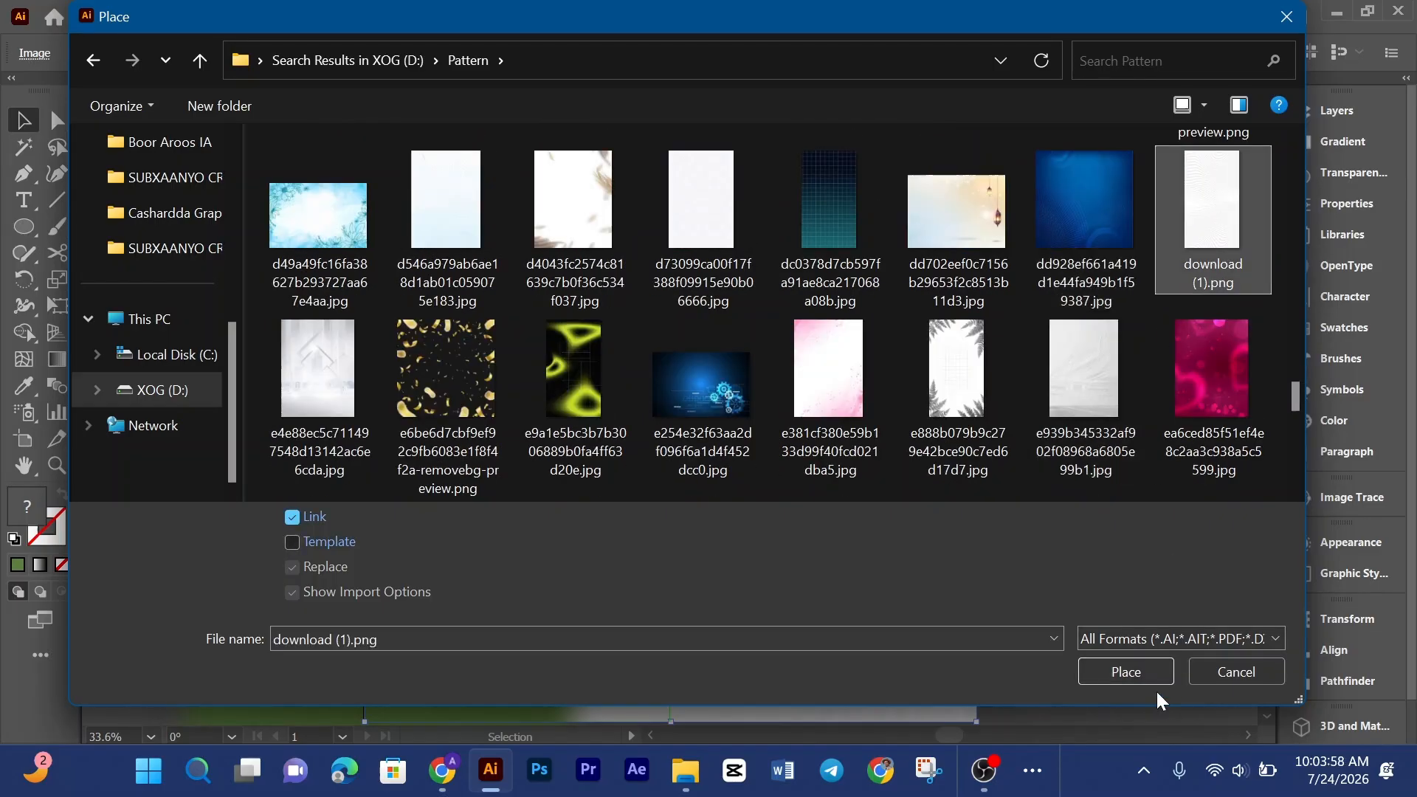
click(1142, 677)
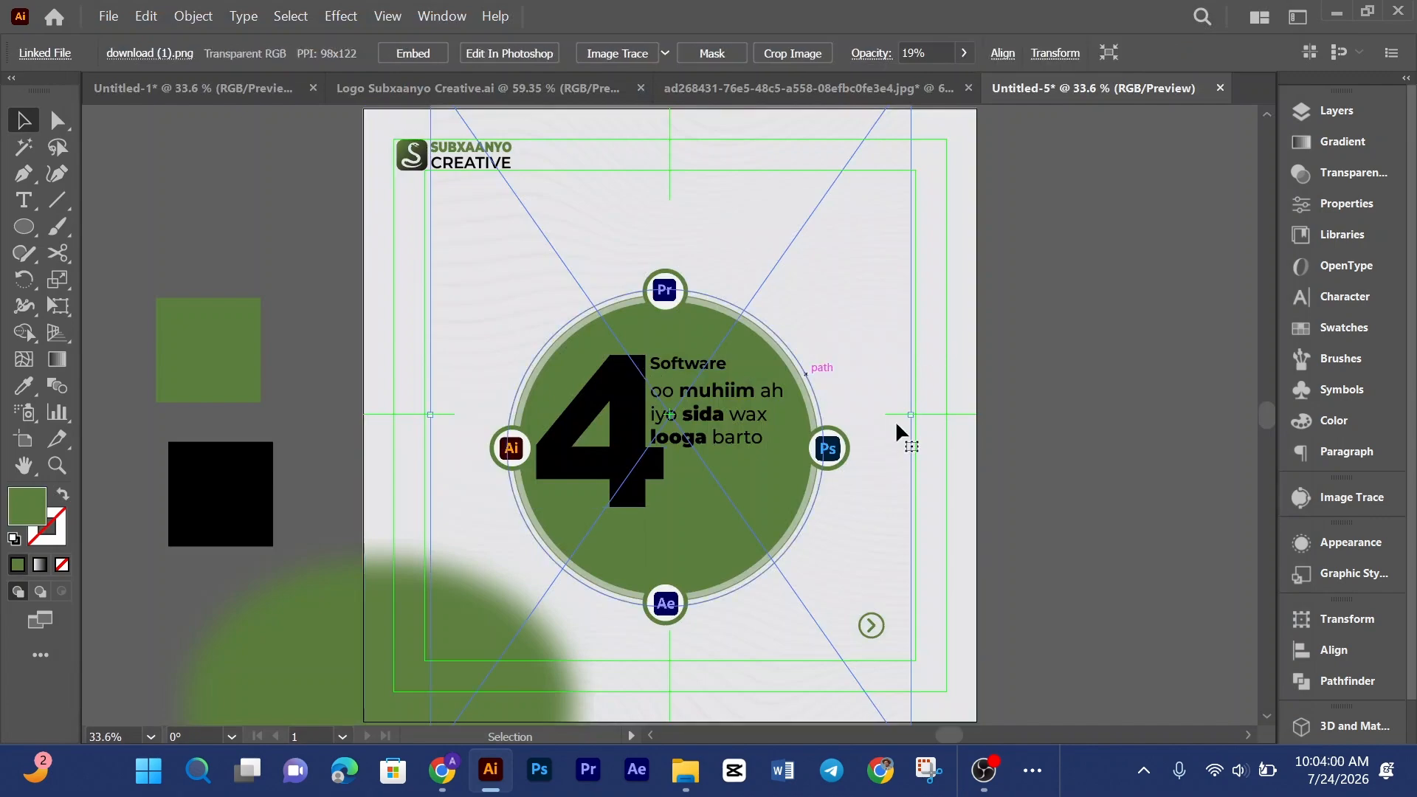
Step: Stretch the relinked pattern image so its left, right, top and bottom edges match the artboard
drag(911, 415, 976, 418)
drag(437, 416, 361, 413)
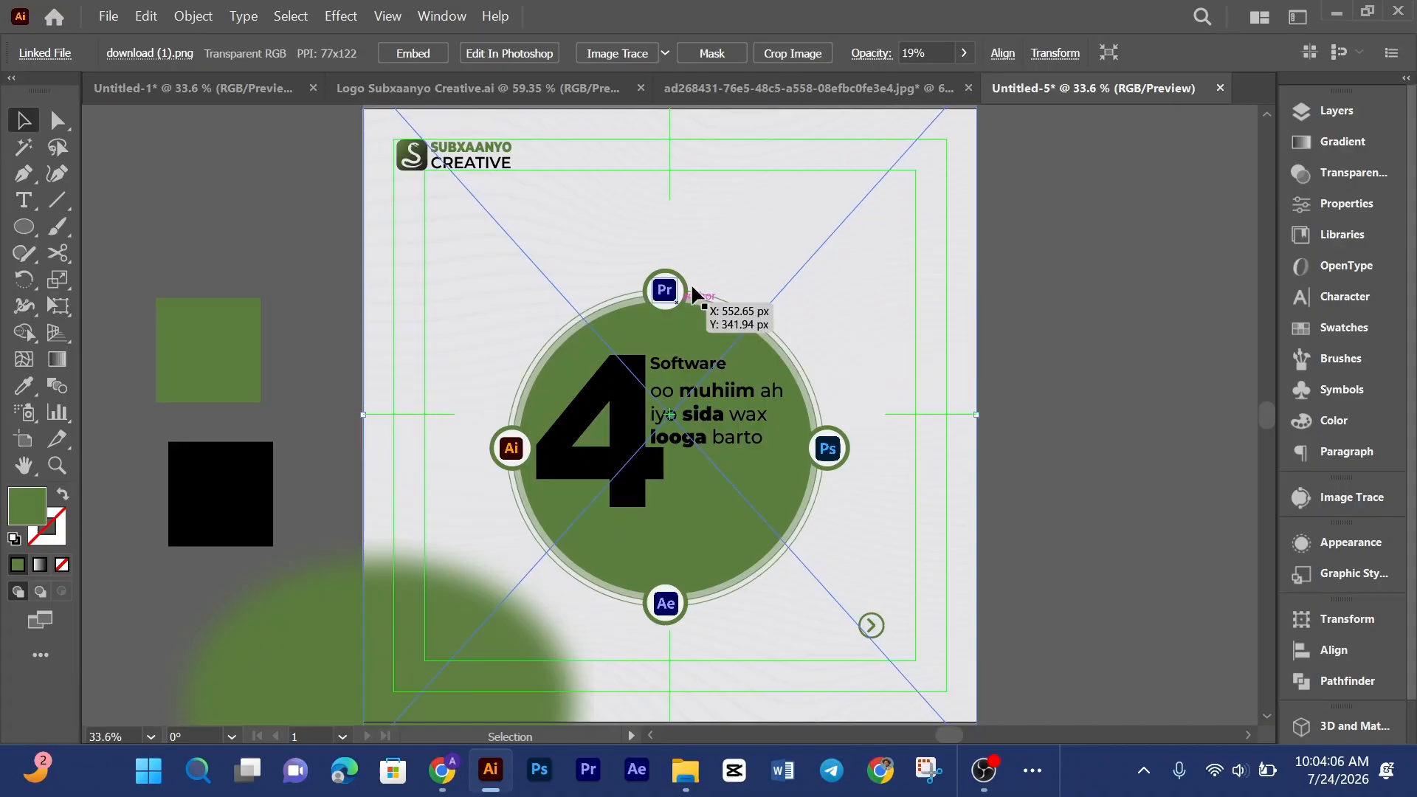
scroll(690, 296, up, 3)
drag(673, 163, 674, 201)
scroll(939, 313, down, 8)
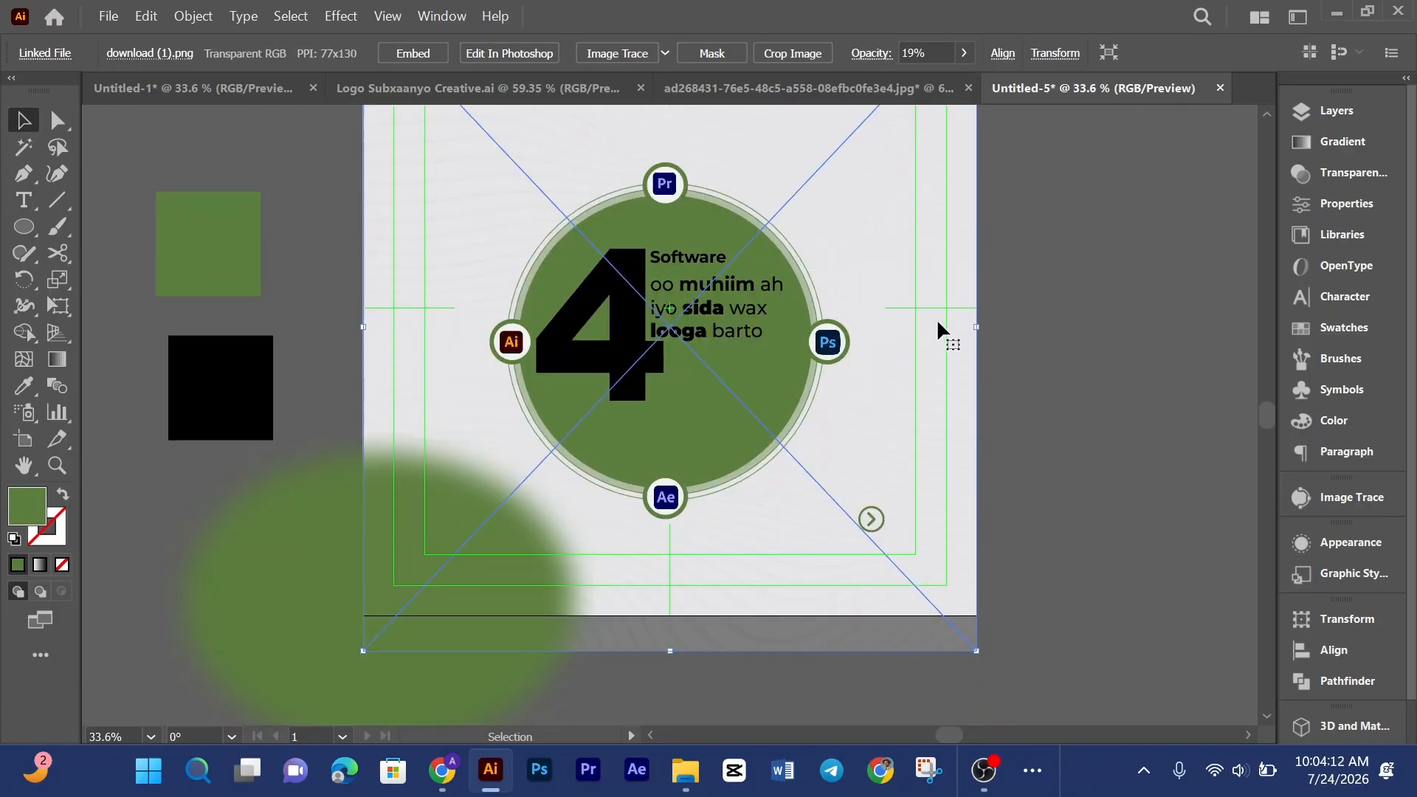
drag(667, 545, 671, 509)
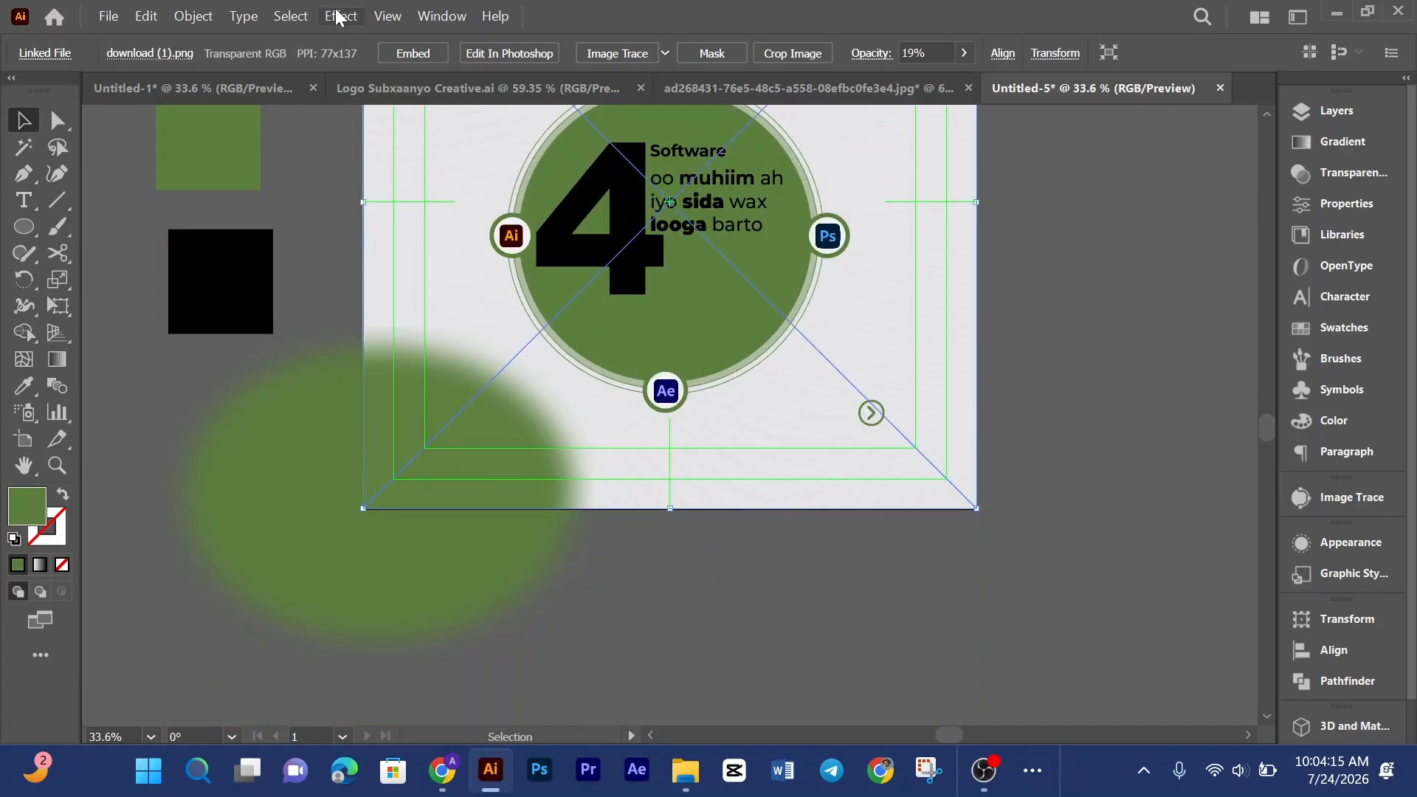
Step: Embed the pattern image and lower its opacity to 12%
click(413, 53)
click(871, 54)
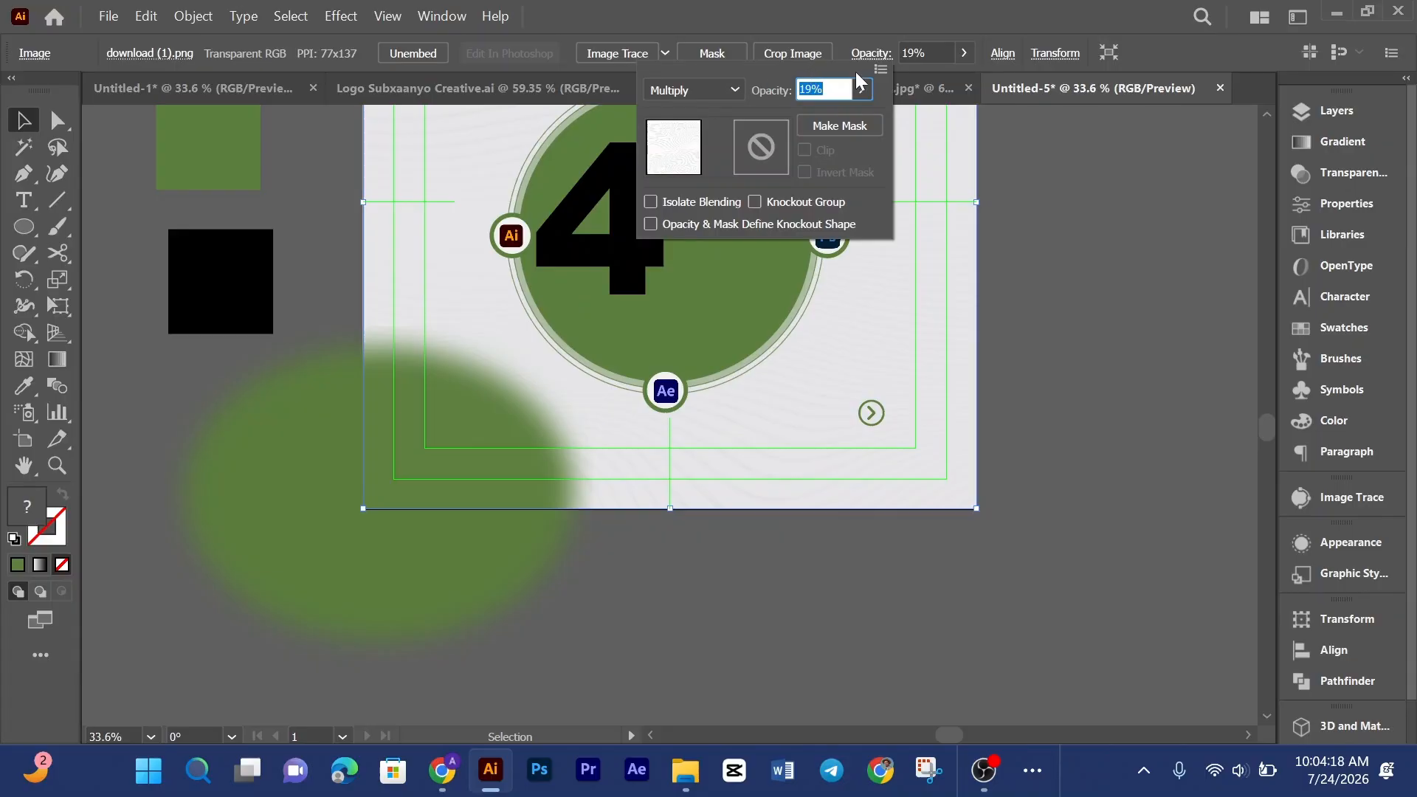
click(964, 53)
click(965, 52)
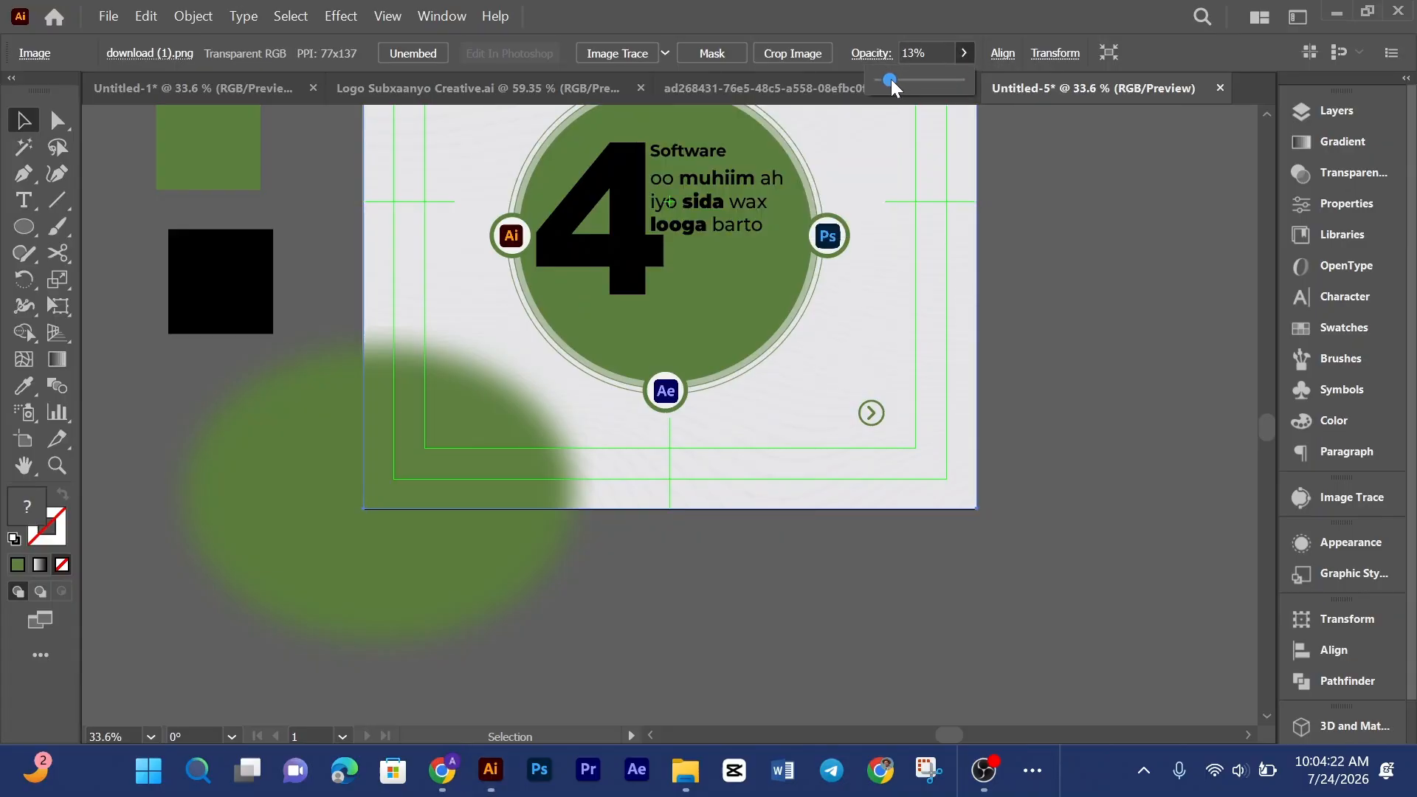
click(1094, 199)
scroll(1078, 200, up, 4)
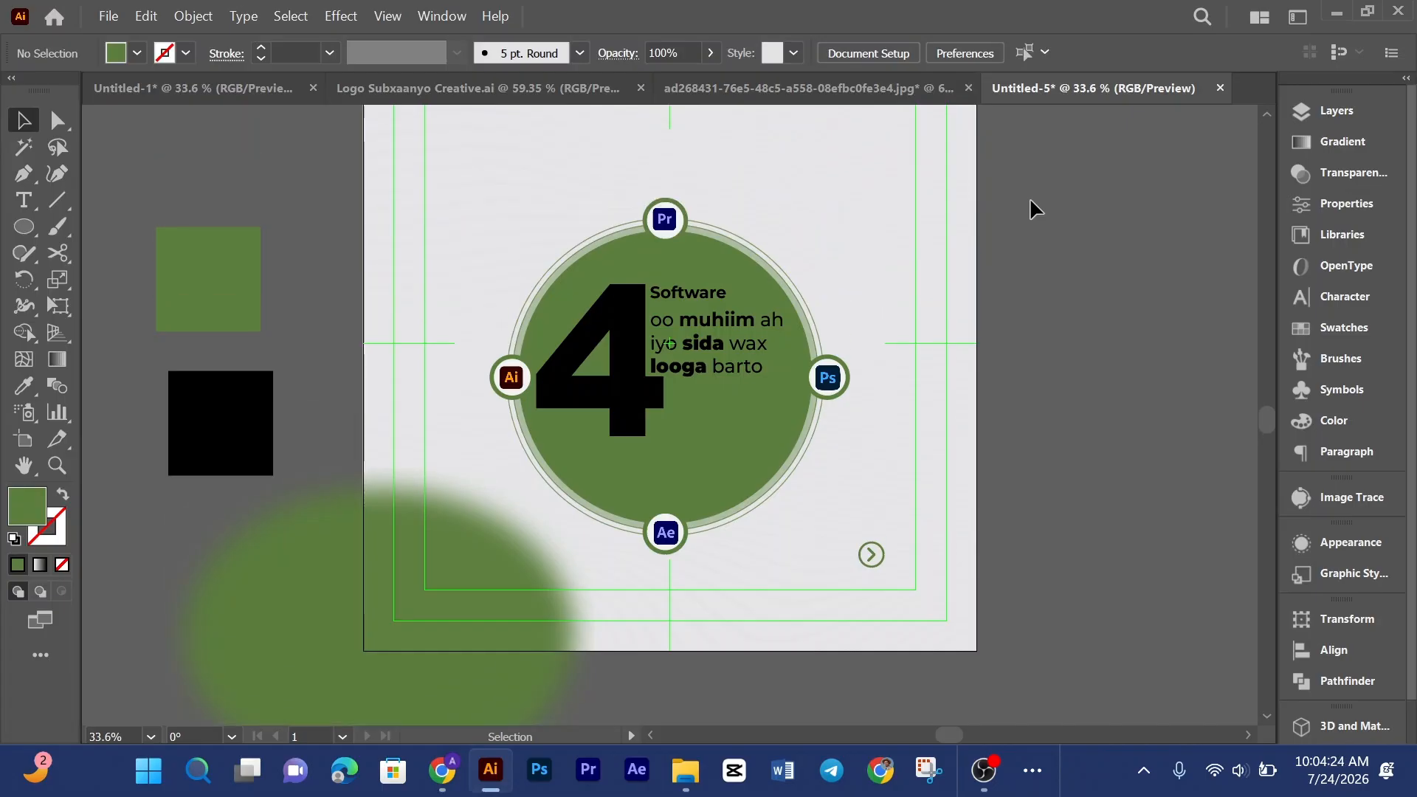
click(958, 212)
click(964, 53)
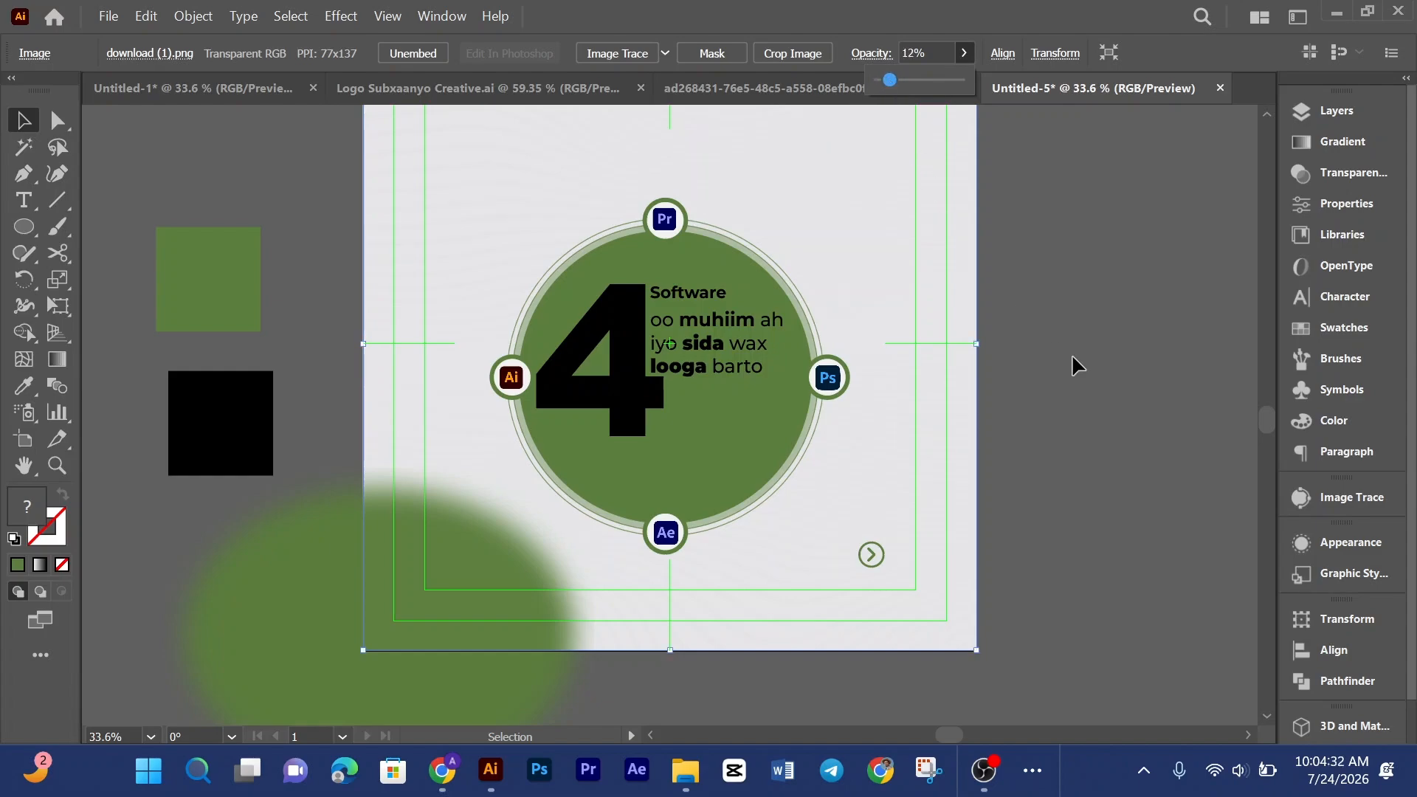
Step: Lower the pattern image's opacity to 10%
click(1098, 348)
scroll(1097, 347, up, 3)
click(934, 307)
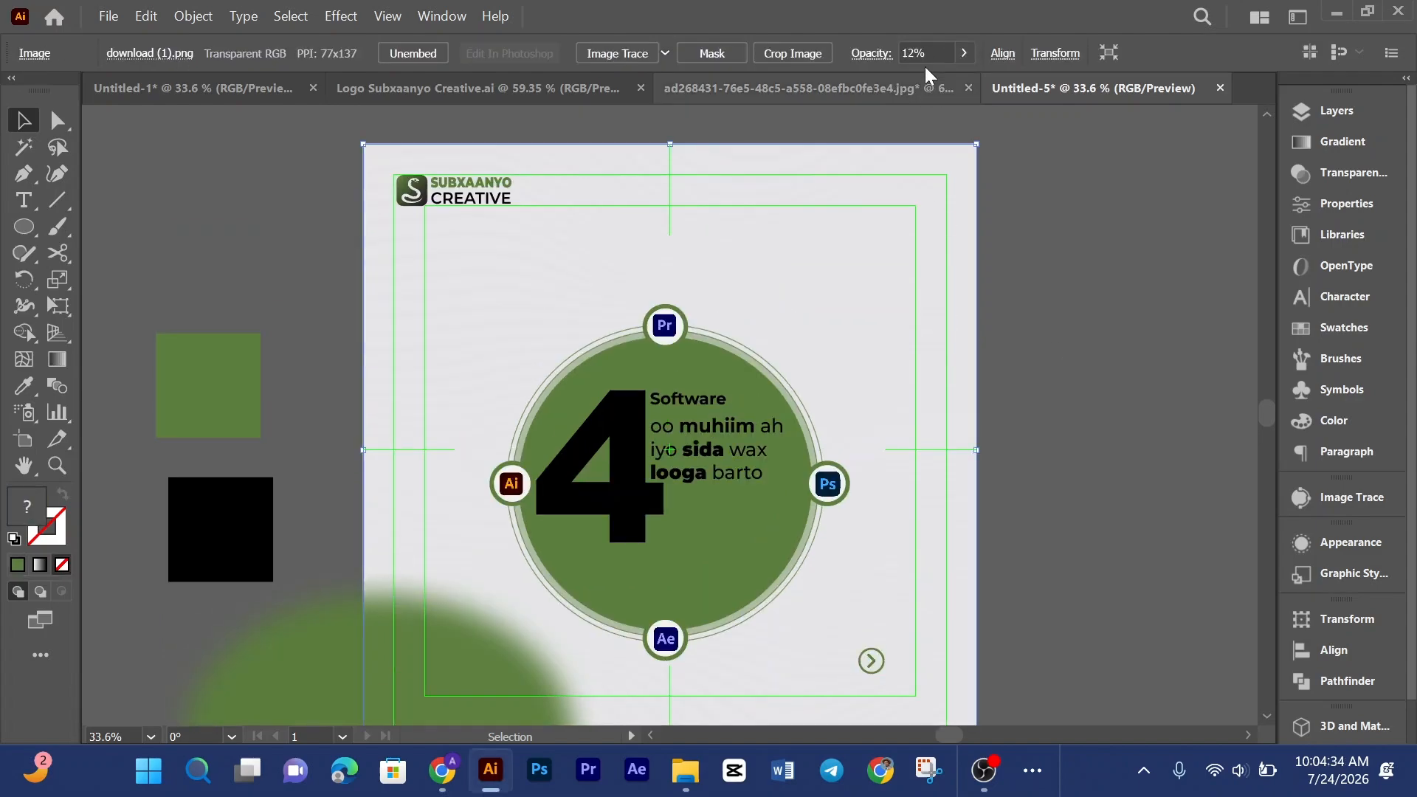
click(915, 52)
click(908, 52)
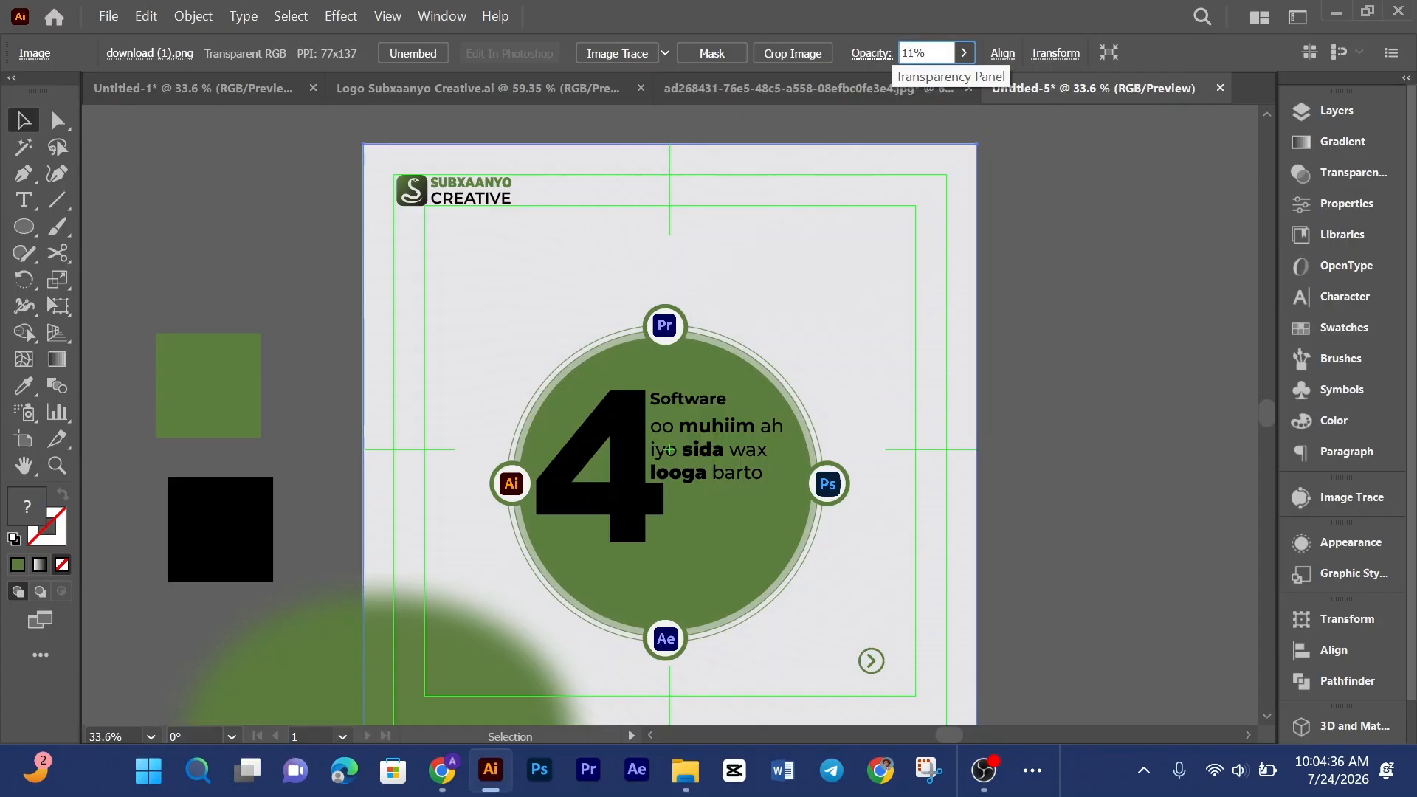
click(1054, 308)
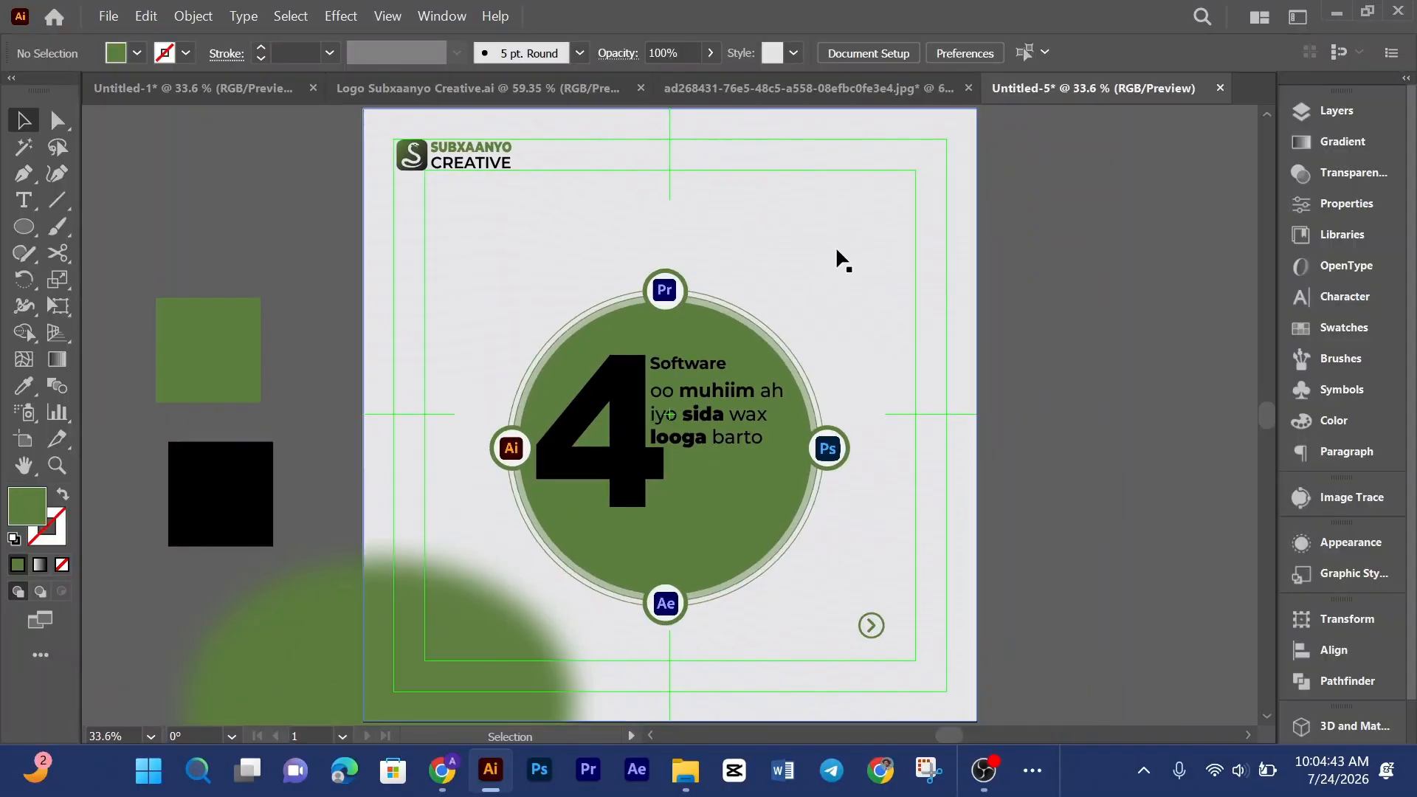
click(849, 270)
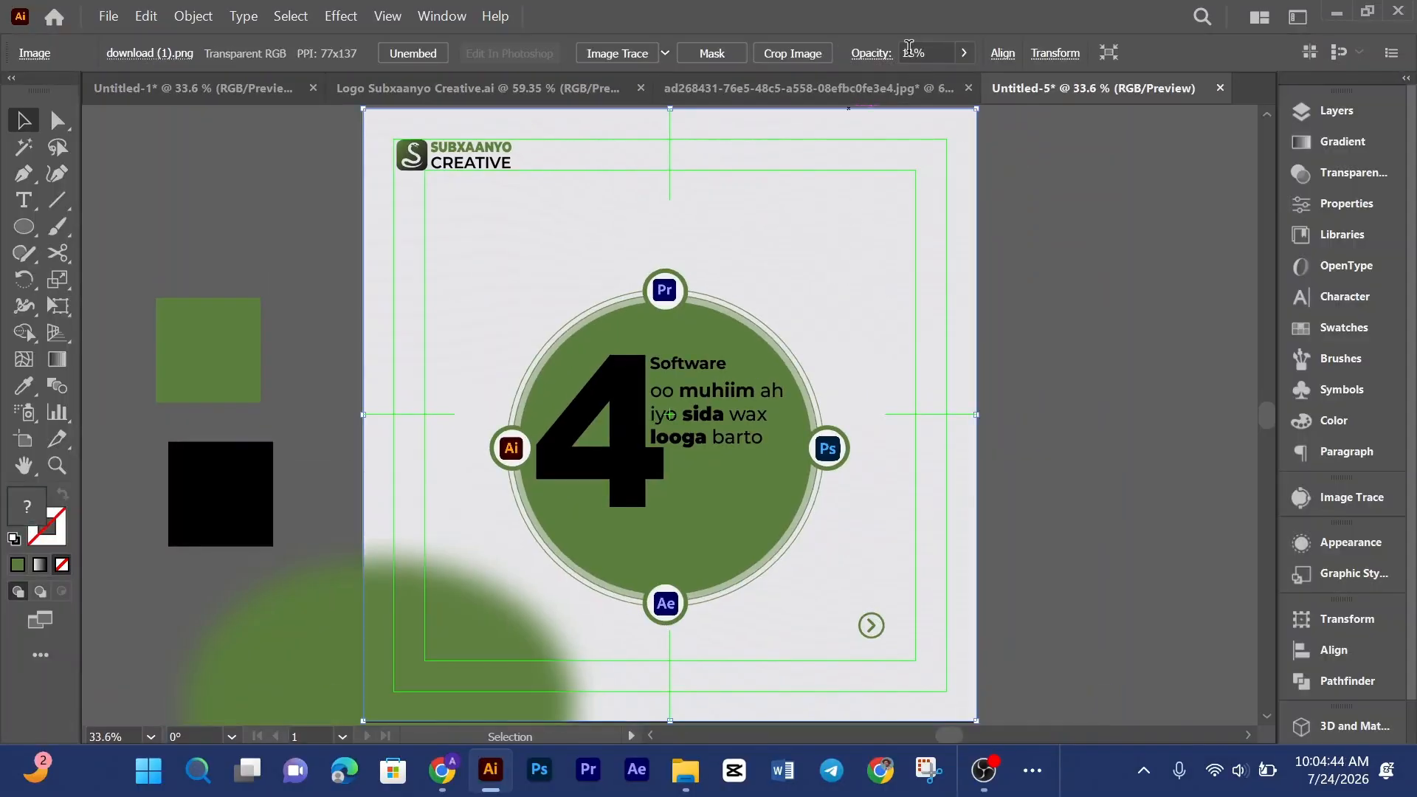
click(917, 47)
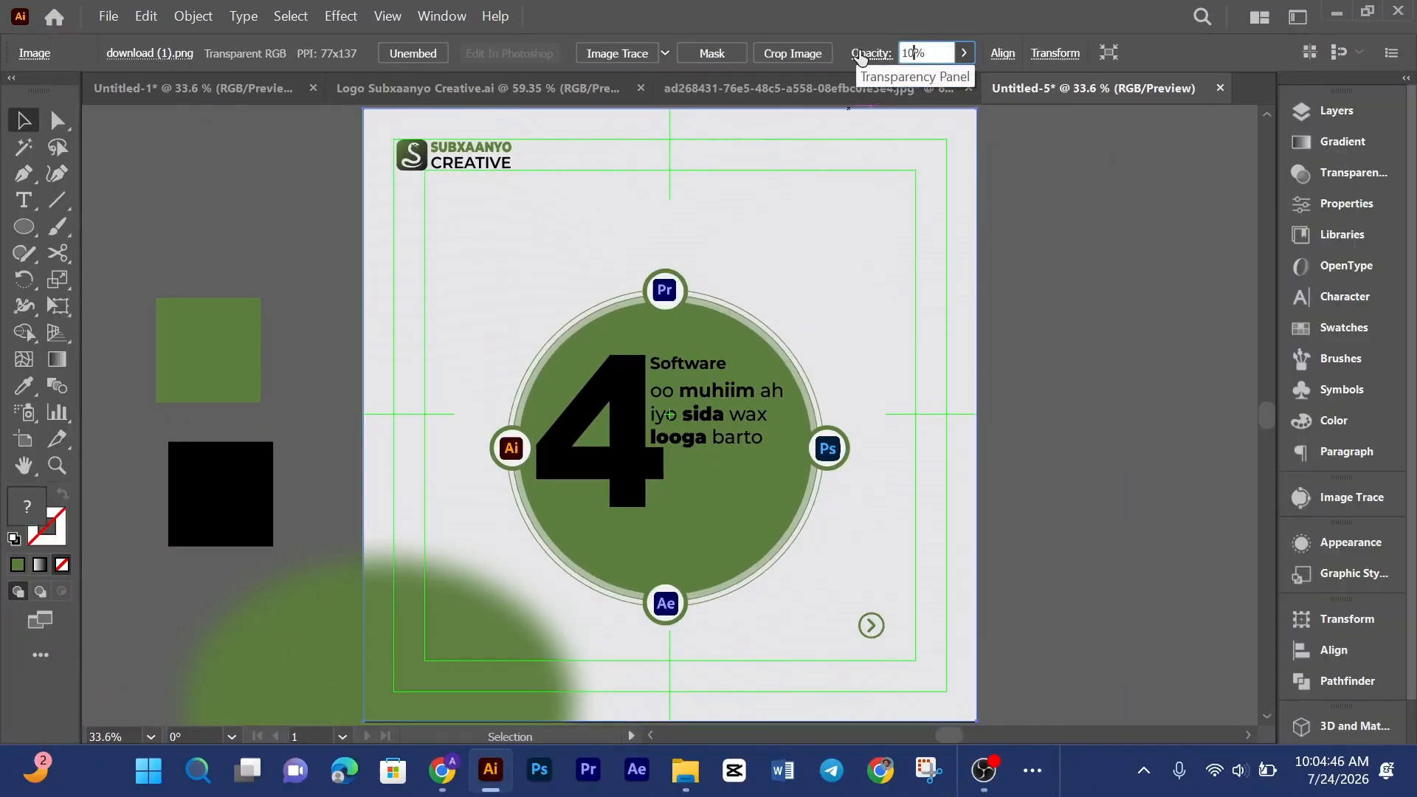
click(1131, 440)
click(936, 268)
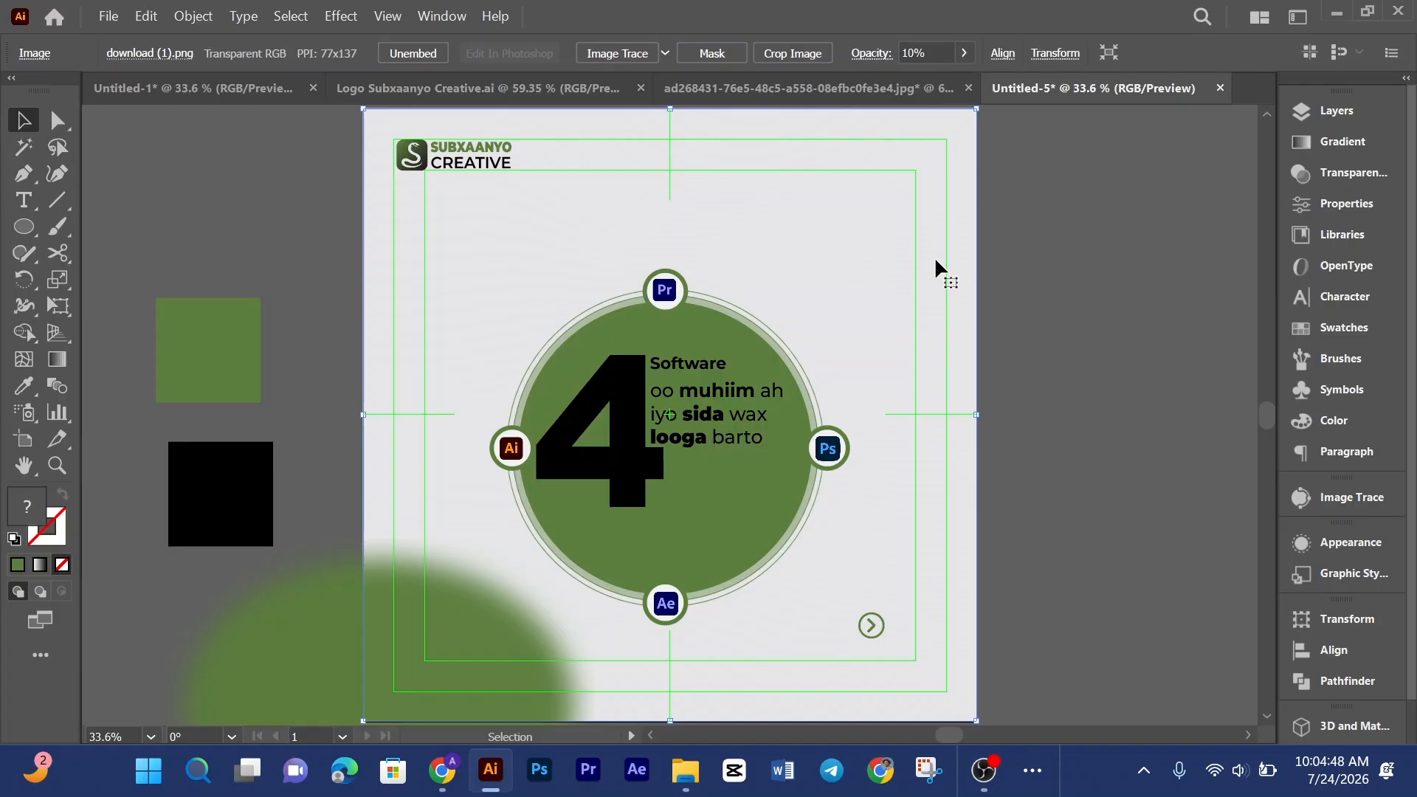
Step: Lock the pattern image in place
key(ctrl+2)
scroll(843, 225, down, 3)
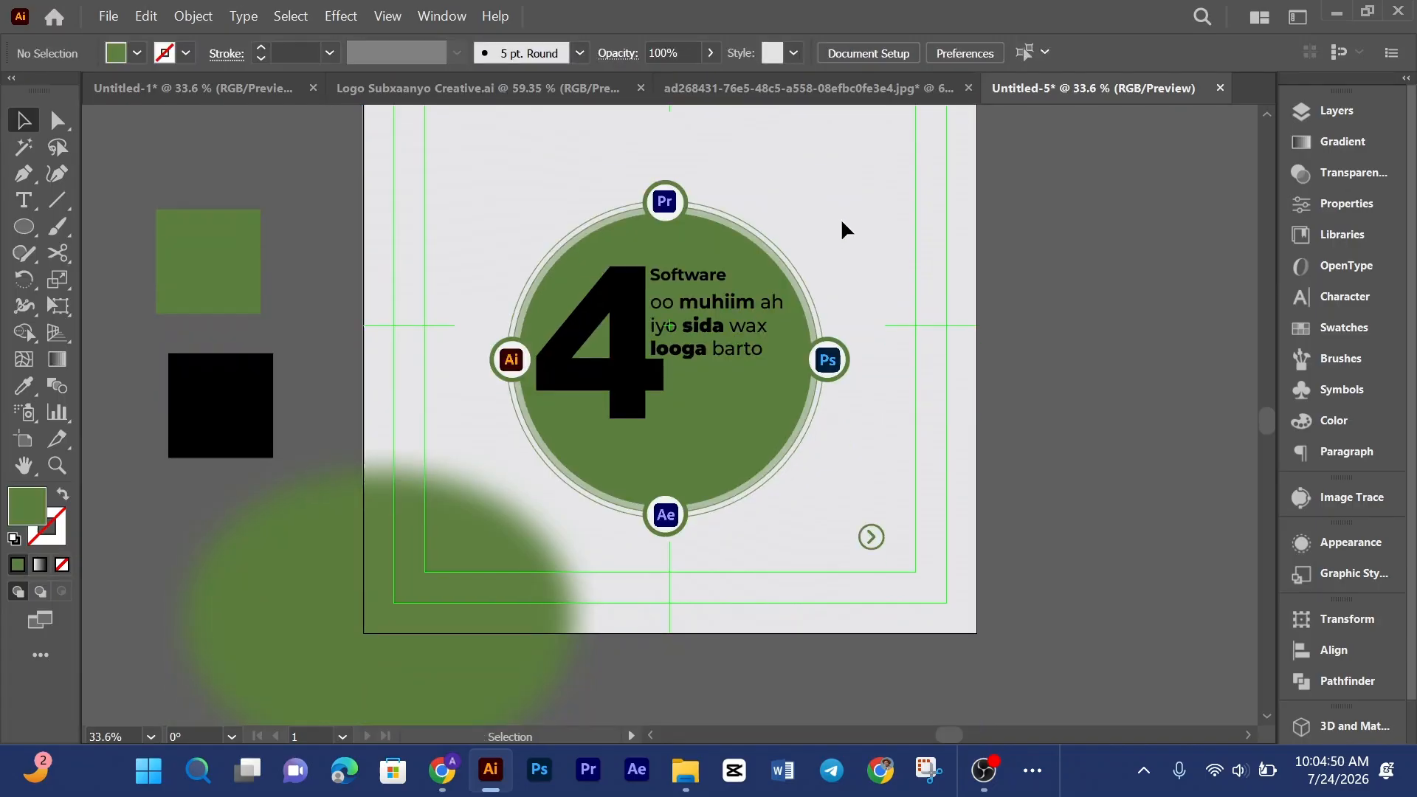
scroll(845, 229, up, 2)
Step: Compare the layout with the red reference poster in its tab and inspect the group and blurred ellipse
click(837, 90)
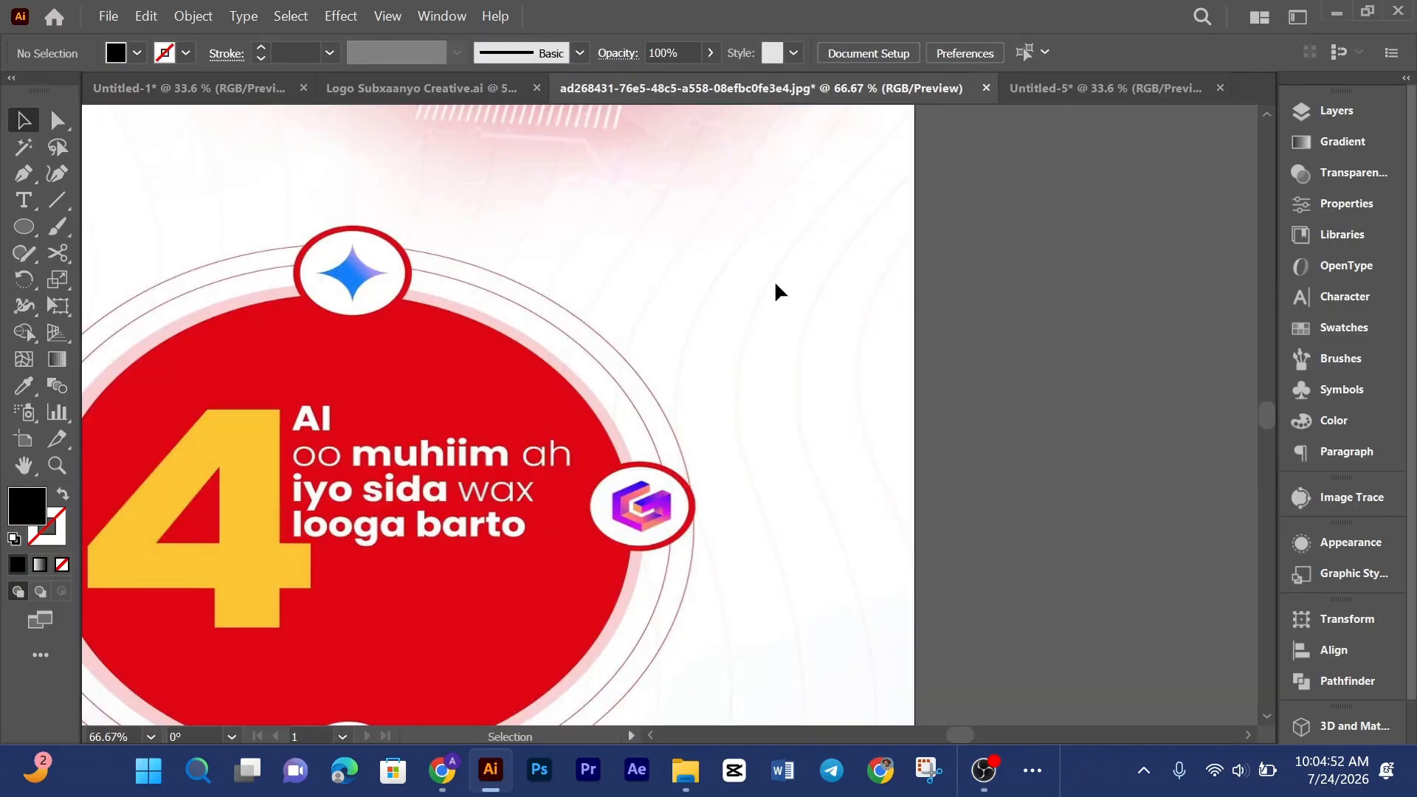
key(ctrl+0)
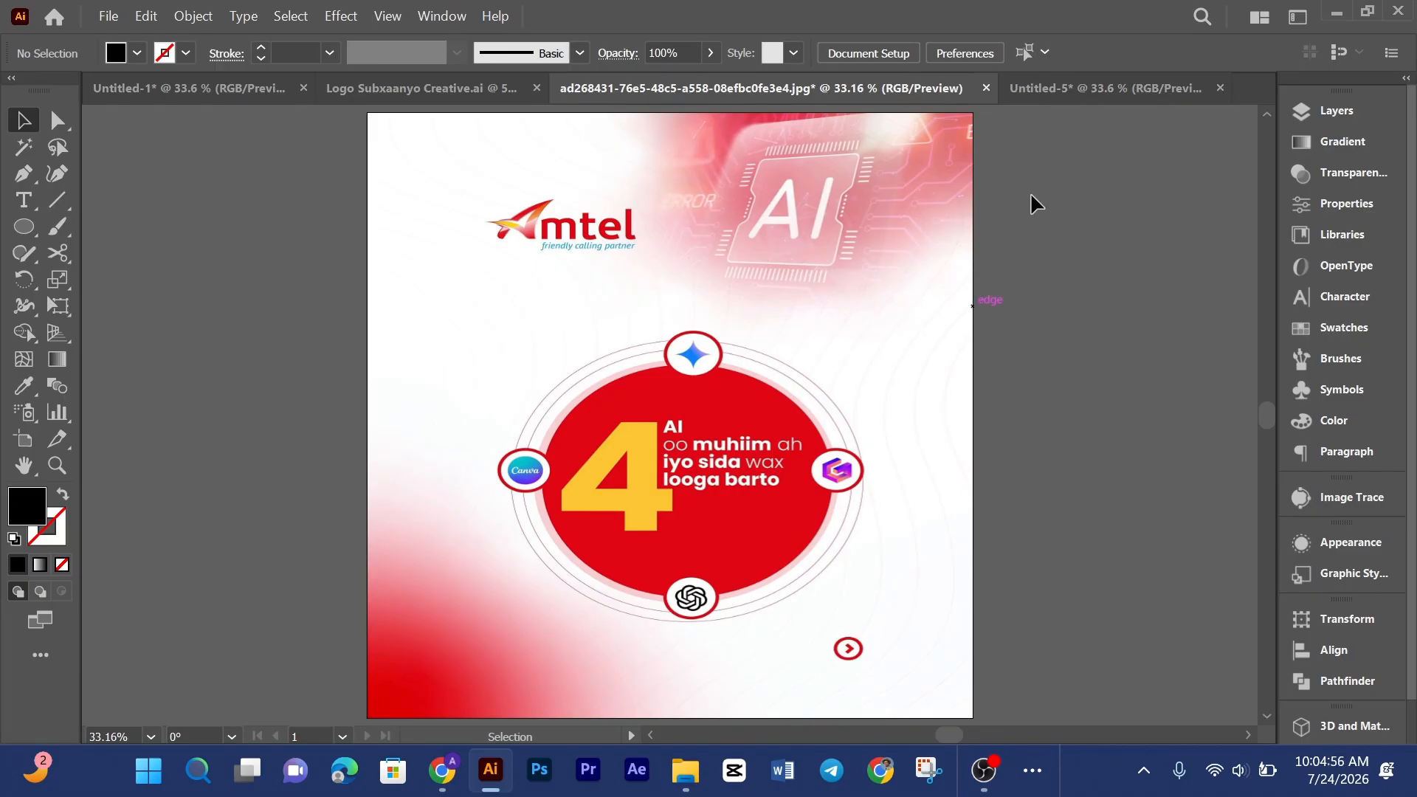
click(1078, 88)
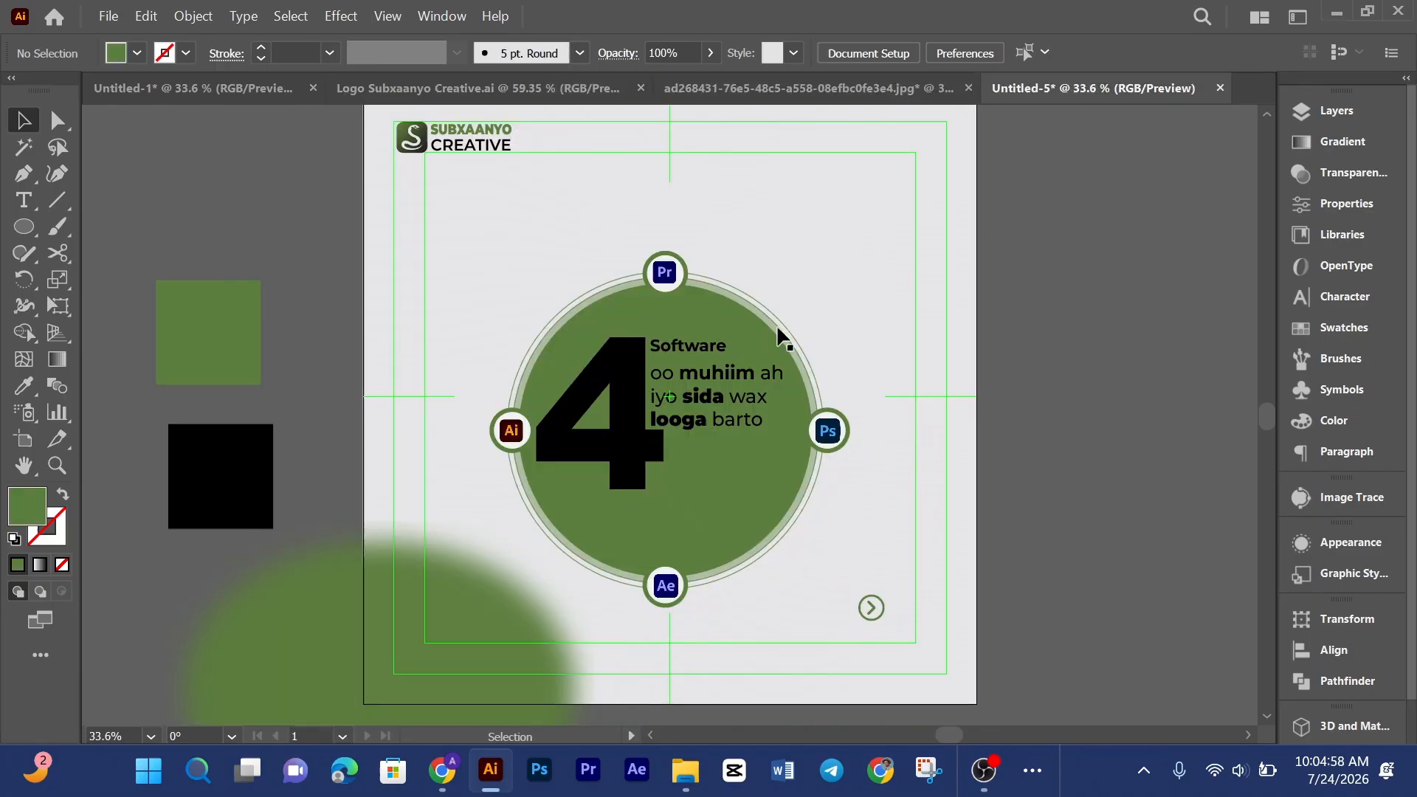
click(737, 325)
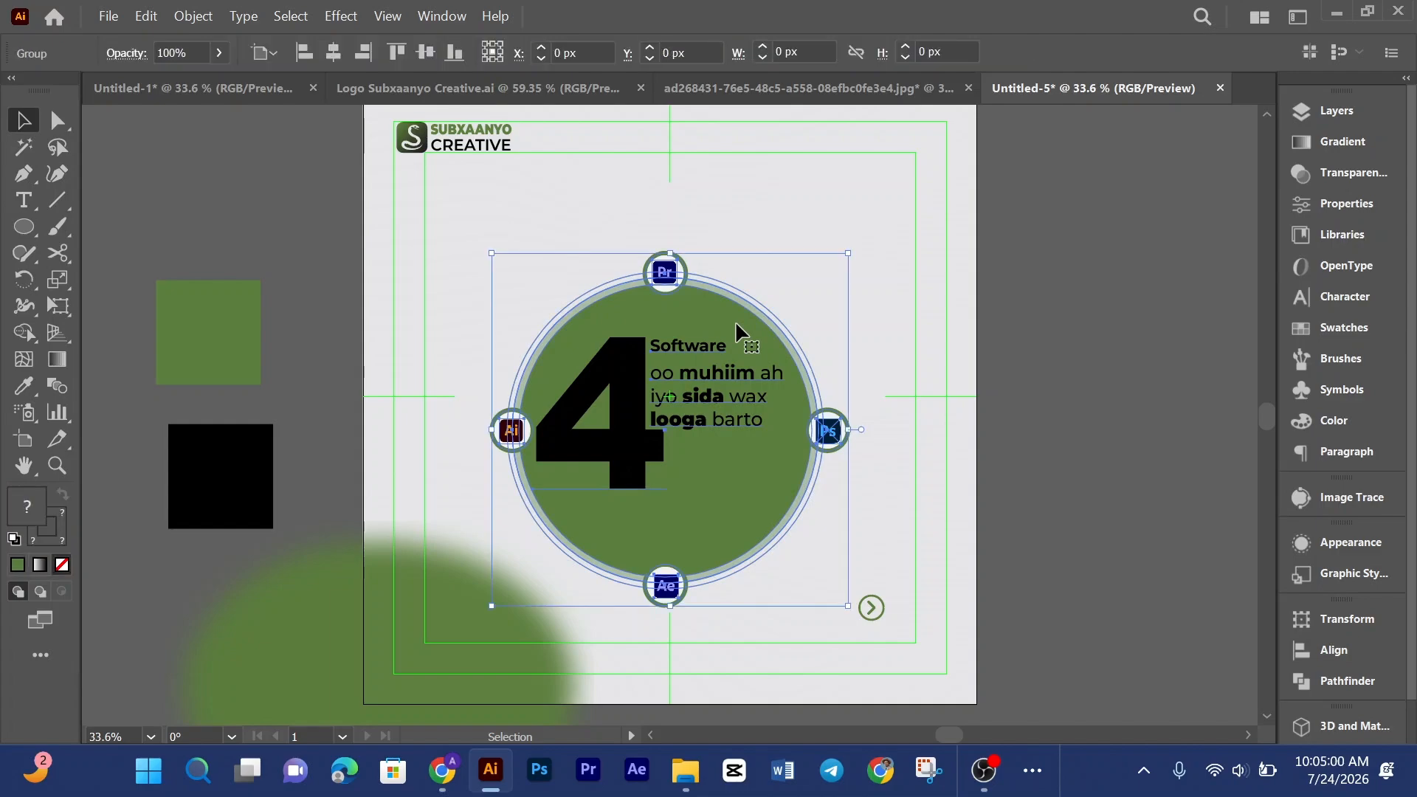
key(ctrl+shift+a)
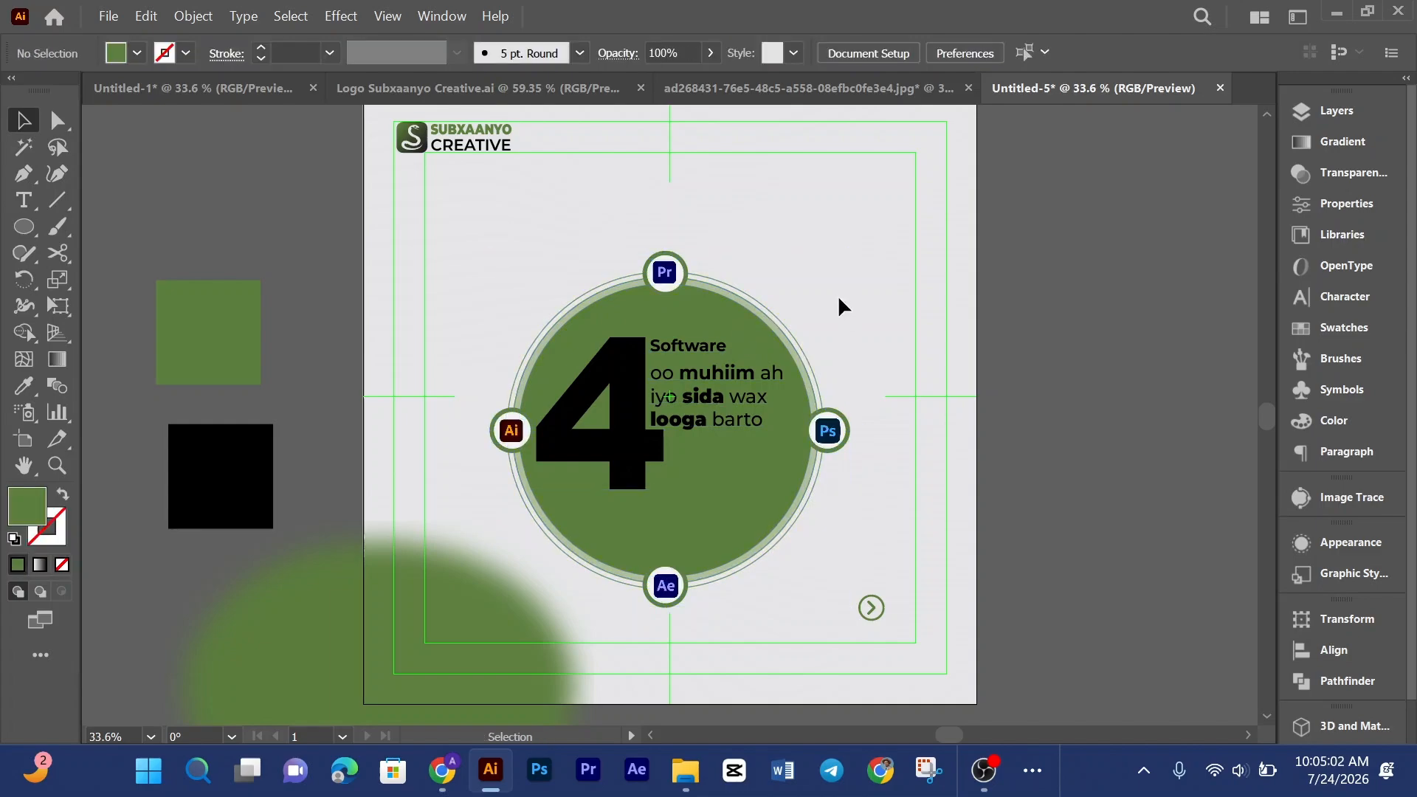
click(433, 622)
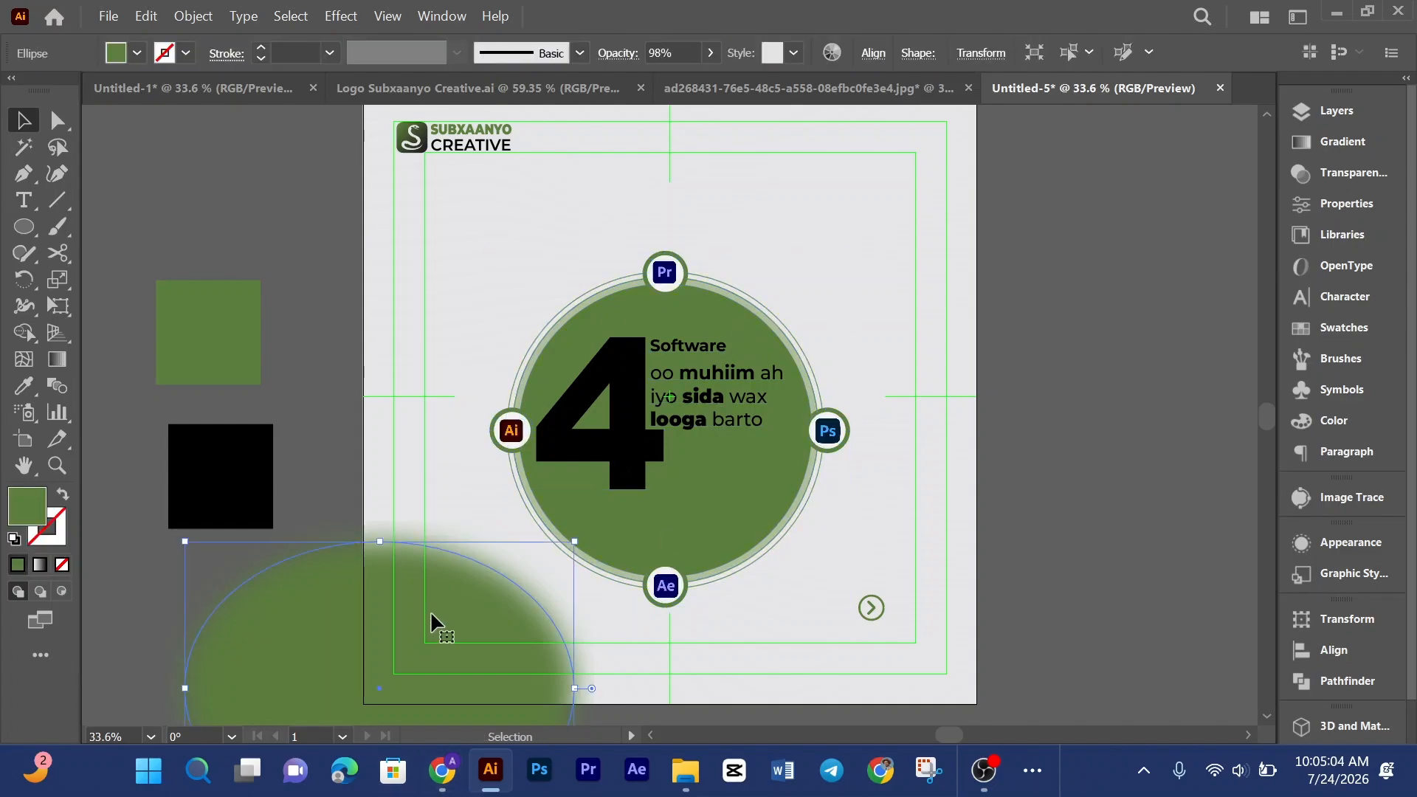
key(ctrl+shift+a)
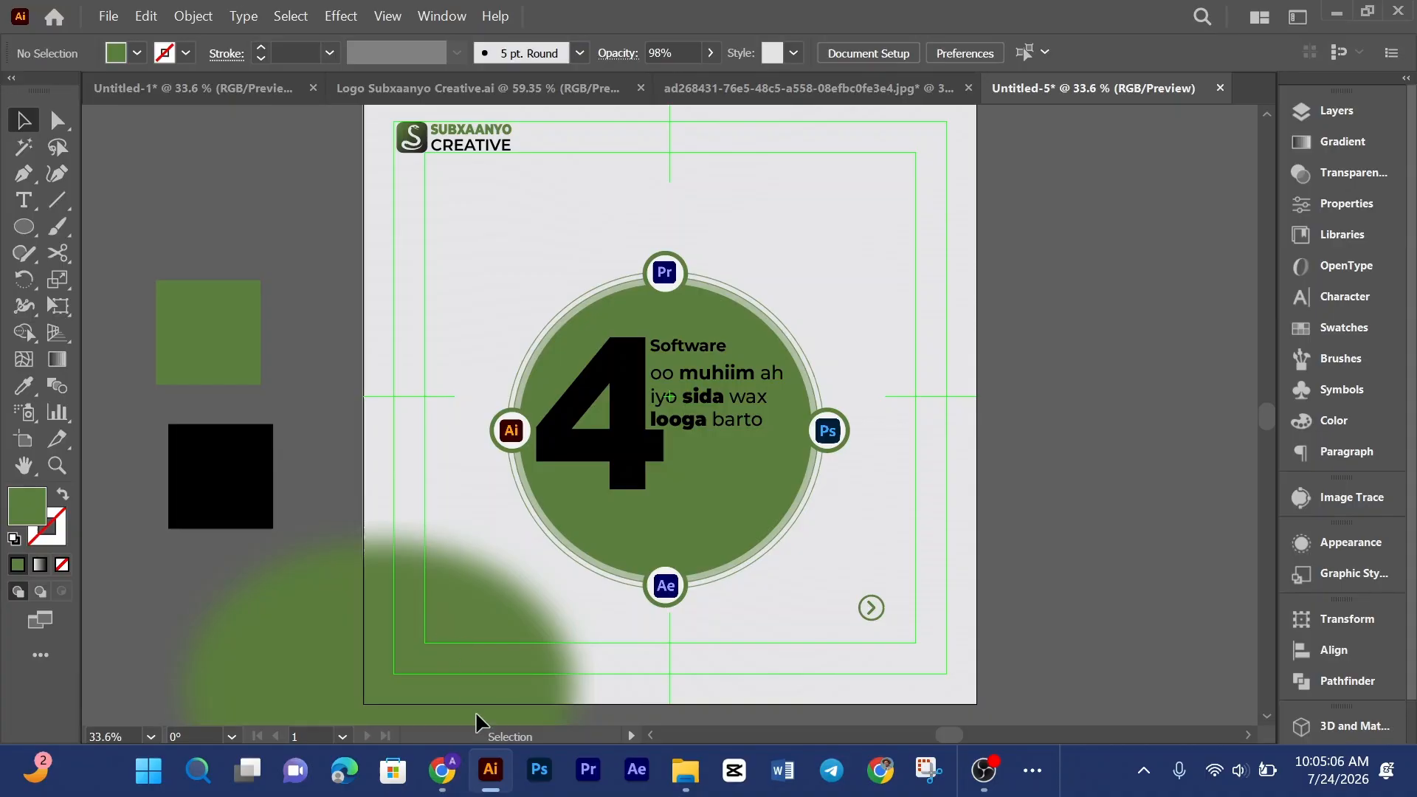
Step: Search Pinterest for adobe illustrator tools and open the pin showing a tools panel image
click(442, 770)
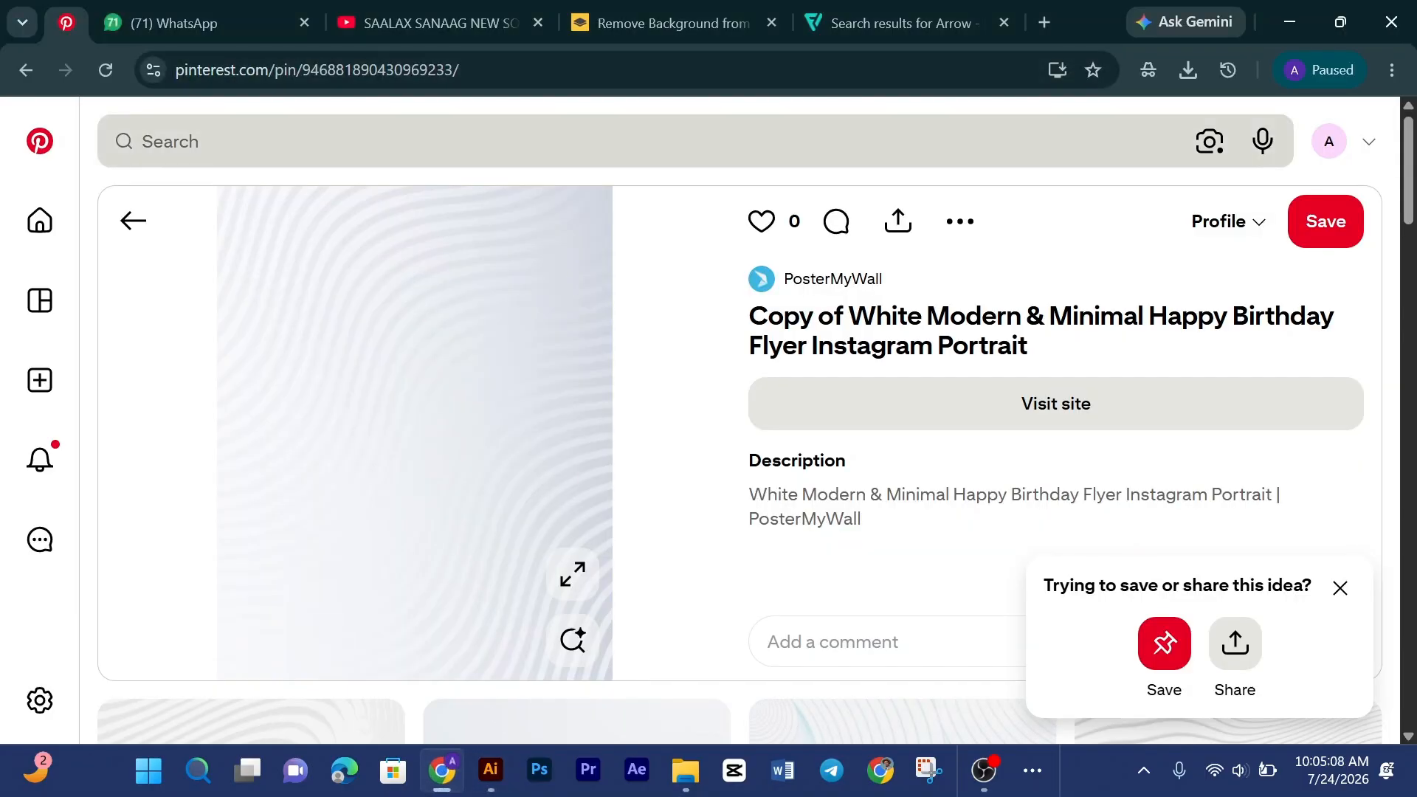
click(517, 141)
text(ado)
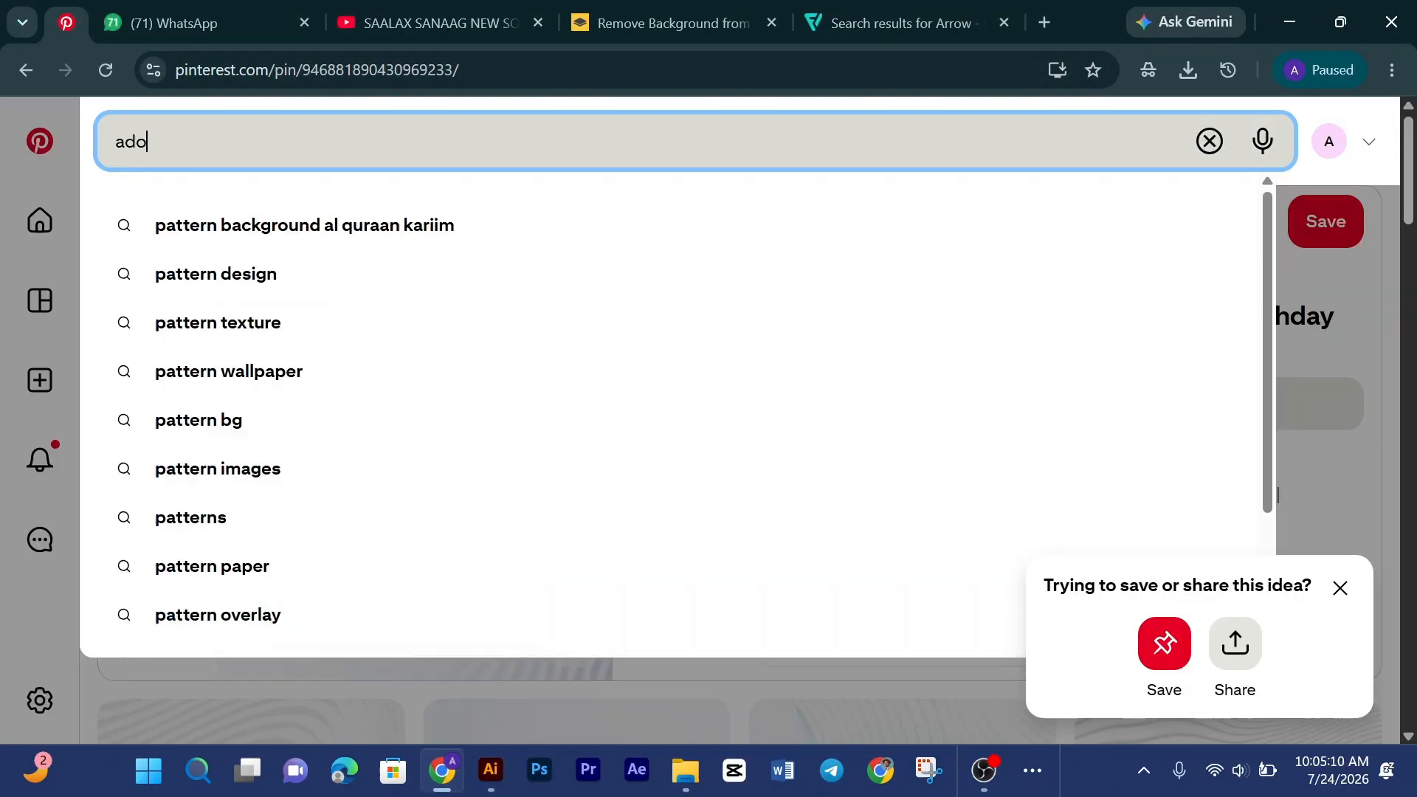
text(be illu)
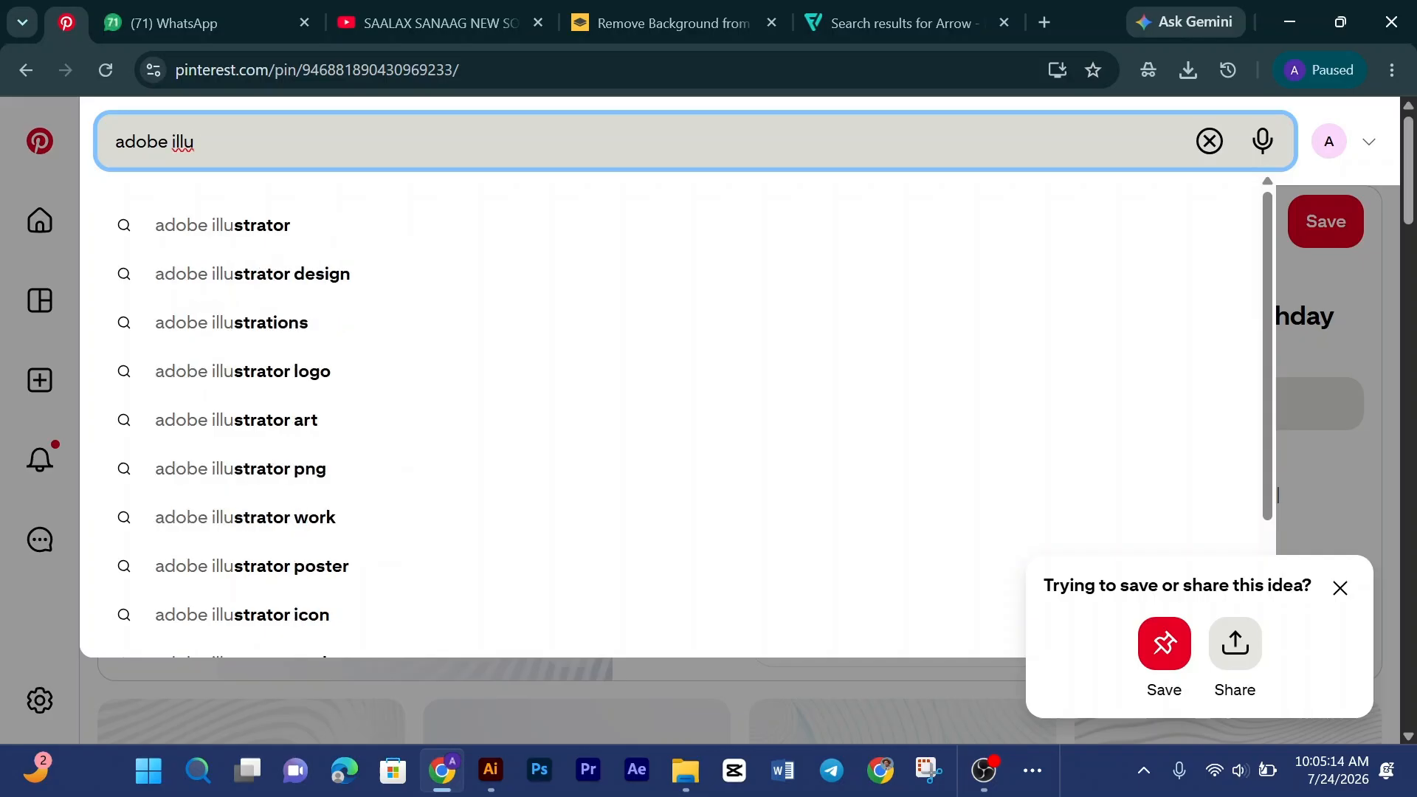
click(296, 226)
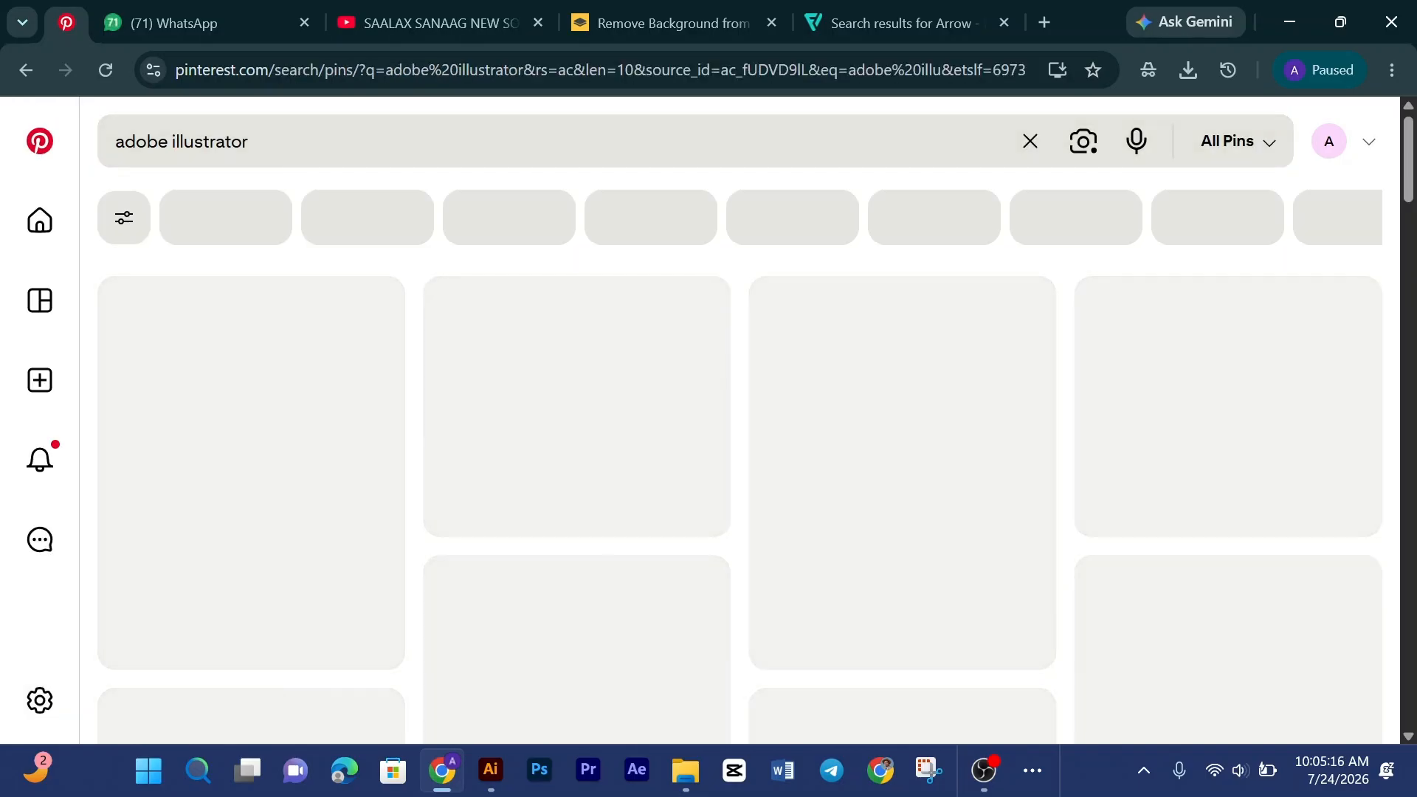
text(tools)
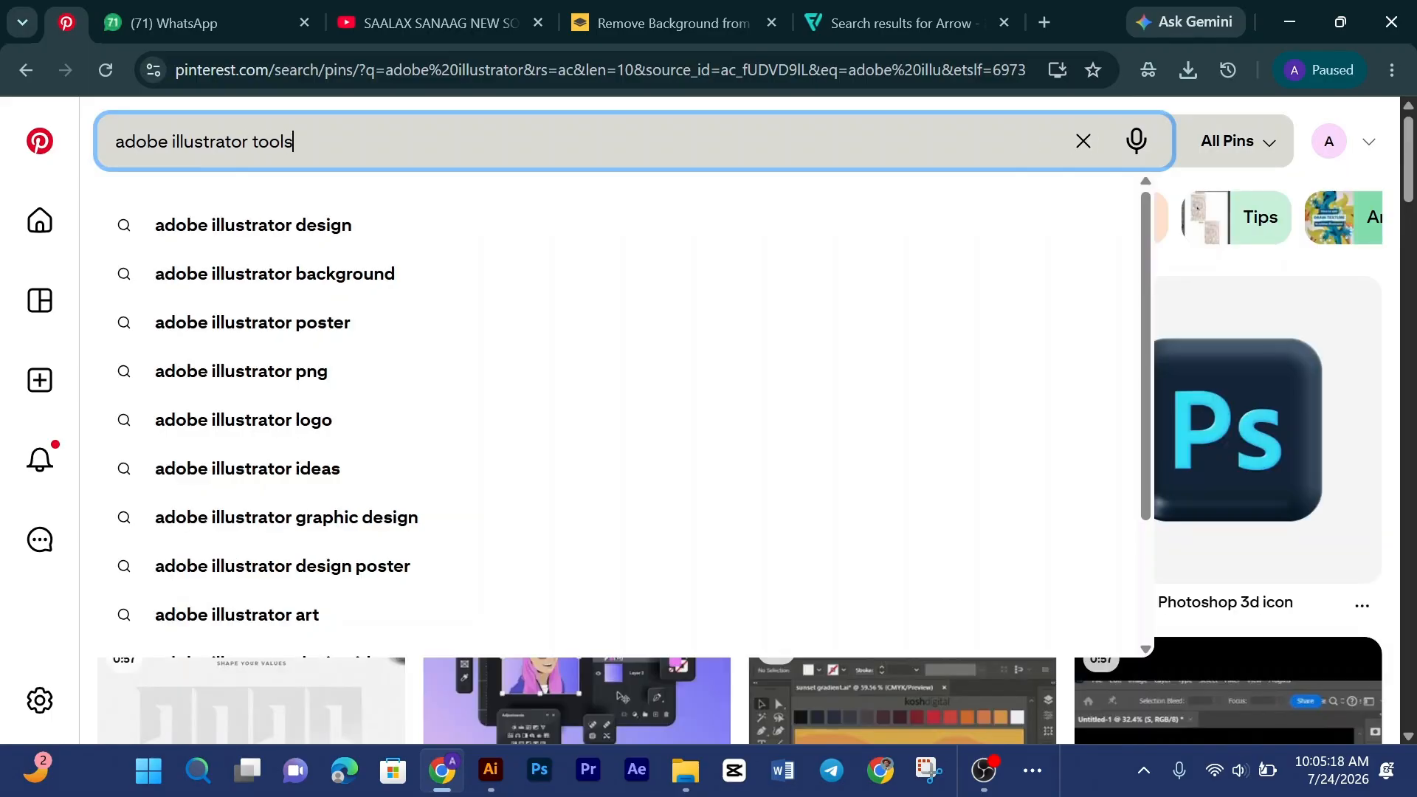
key(Return)
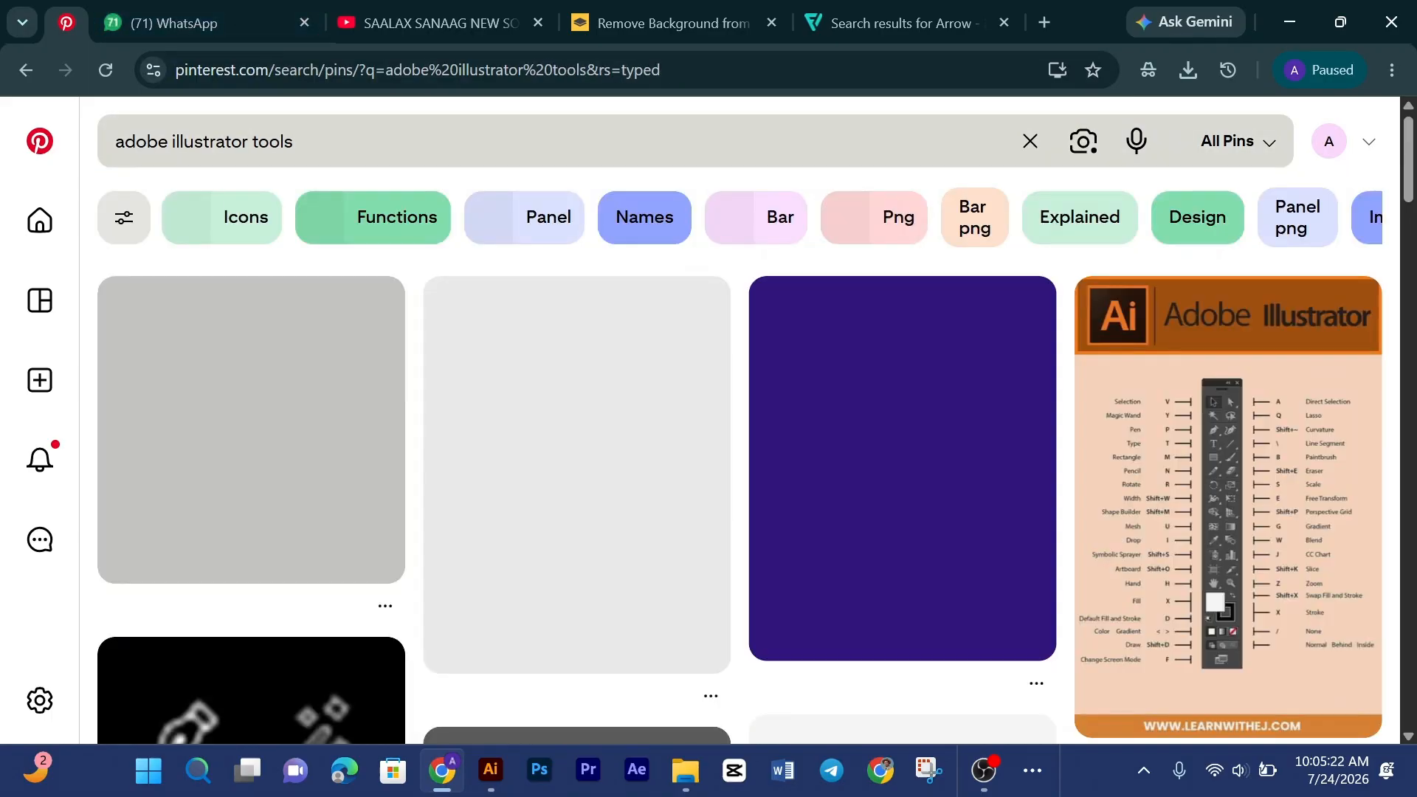
click(251, 443)
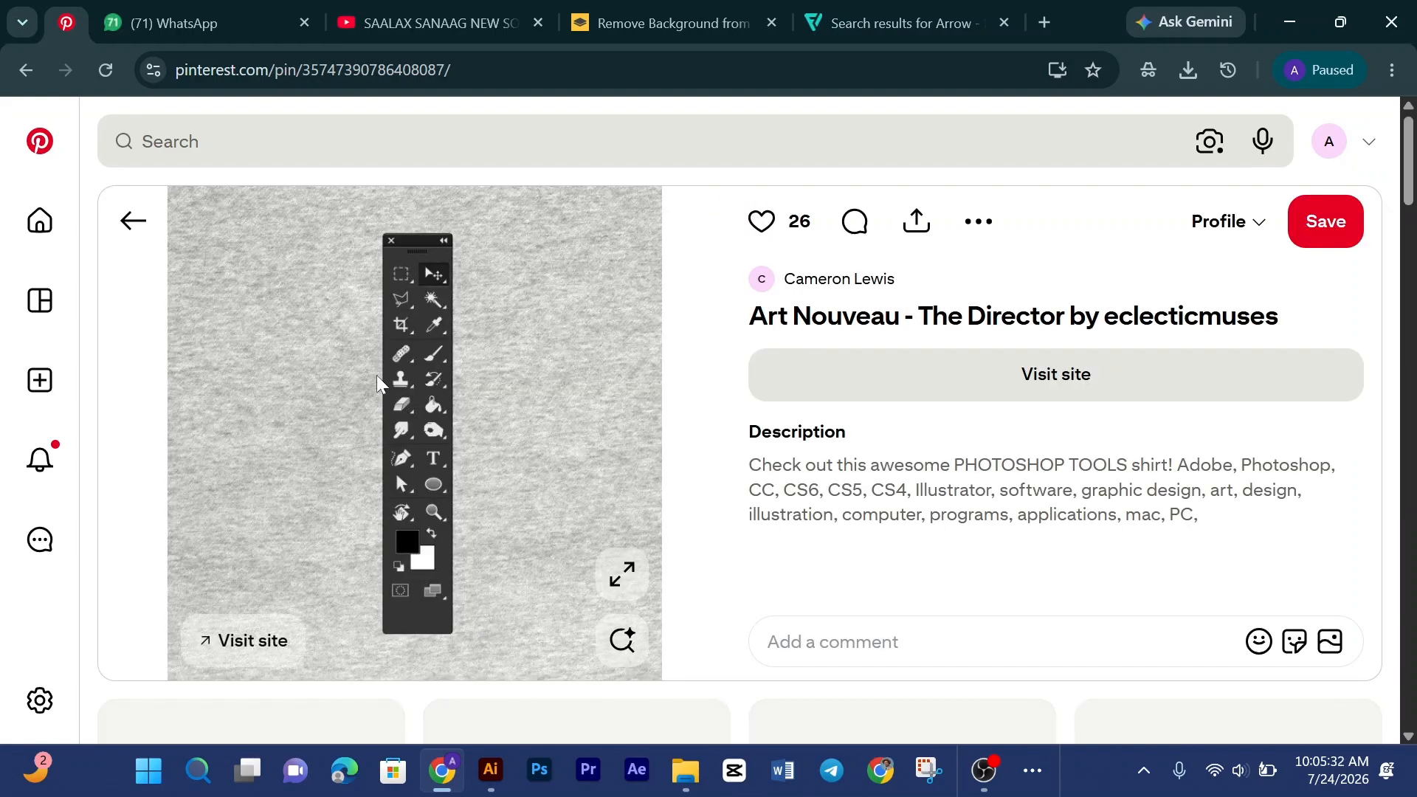
Step: Copy the tools panel image, paste it into remove.bg and save the free preview PNG to Downloads
right_click(390, 370)
click(476, 462)
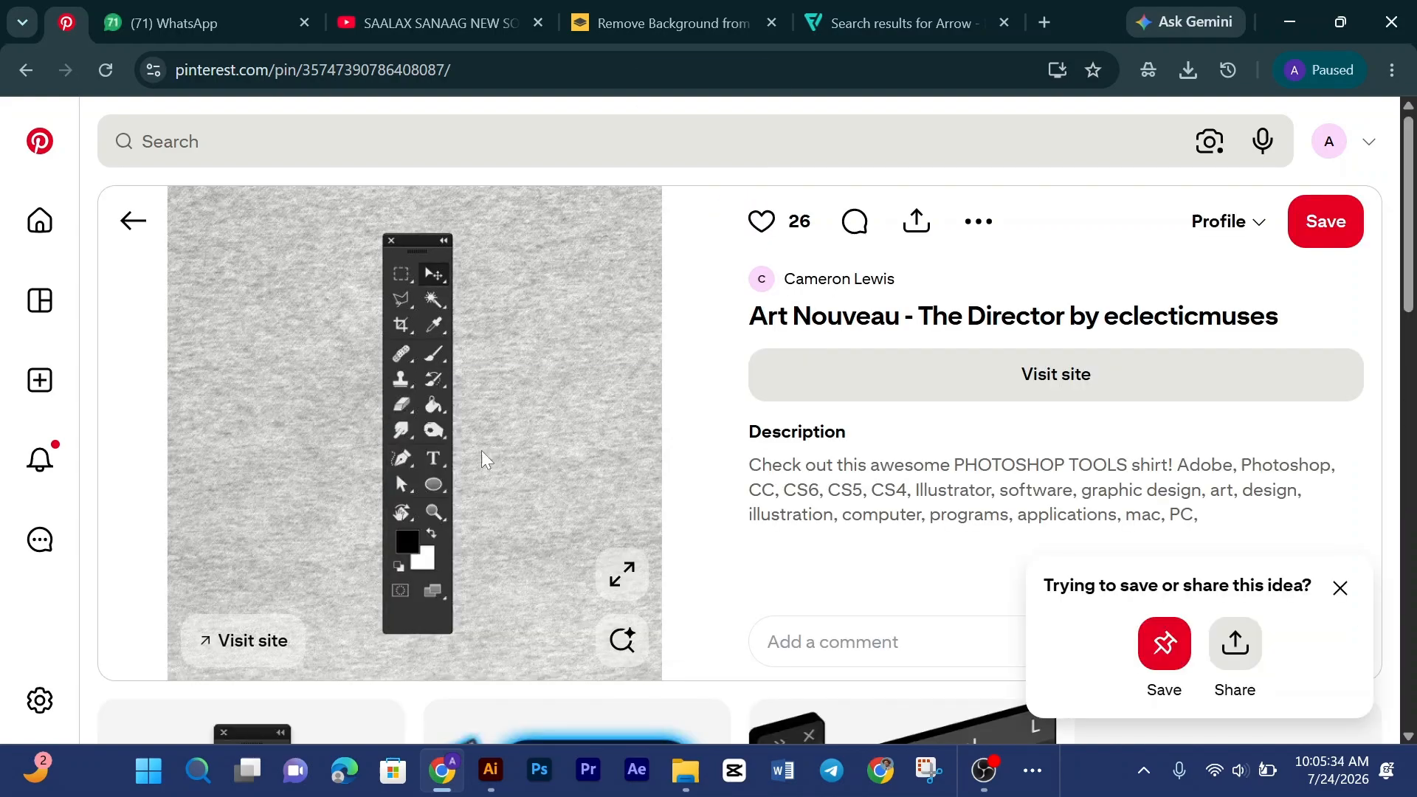
click(623, 22)
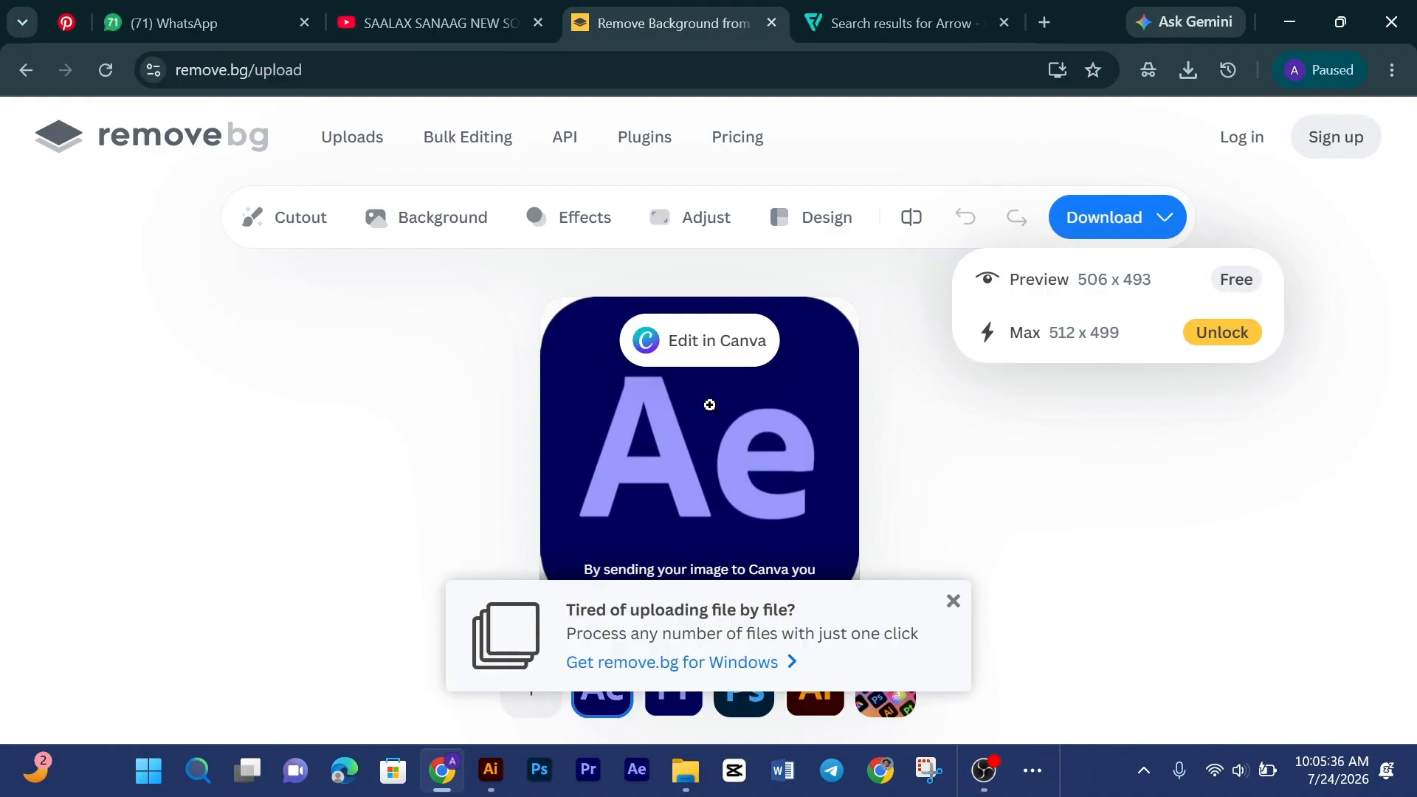
key(ctrl+v)
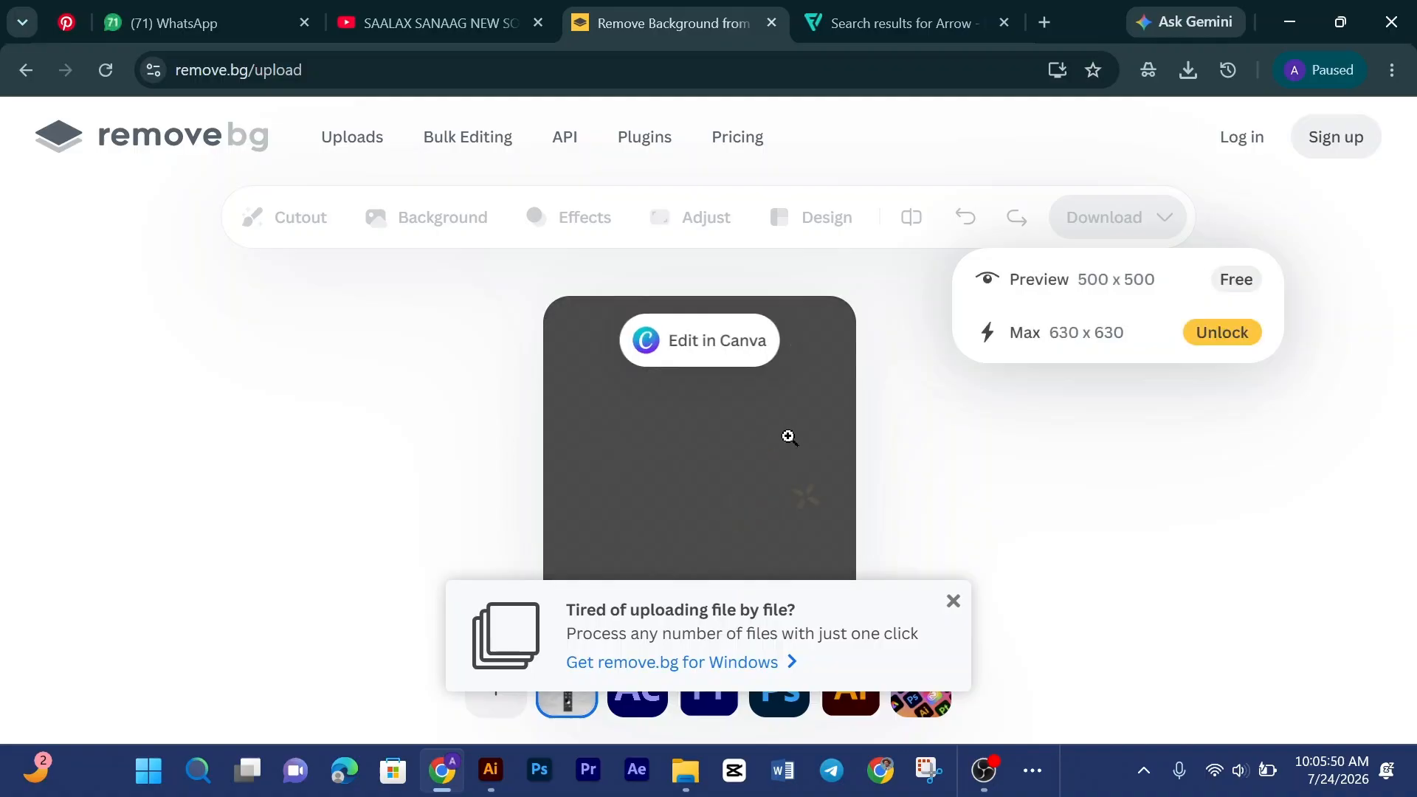
click(1236, 294)
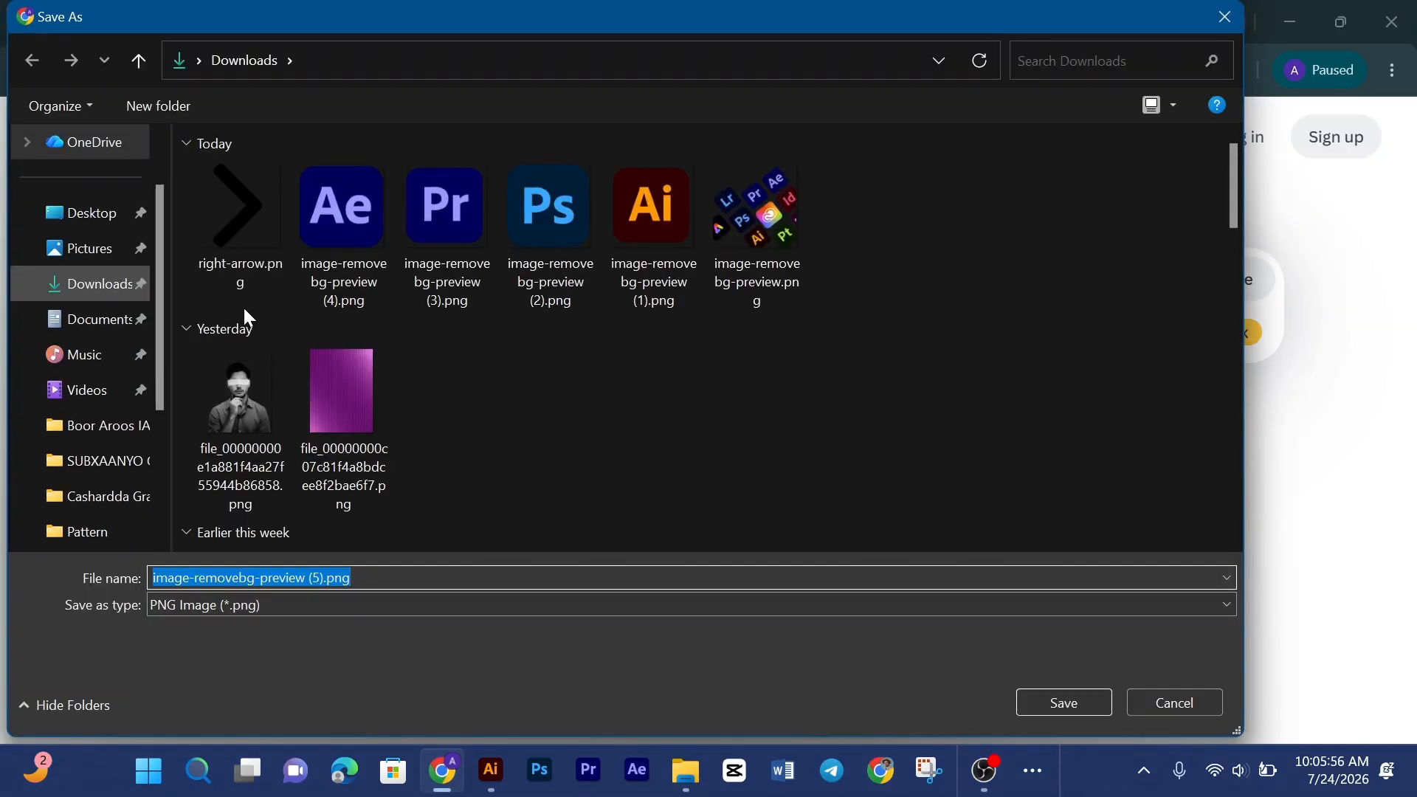
click(1085, 706)
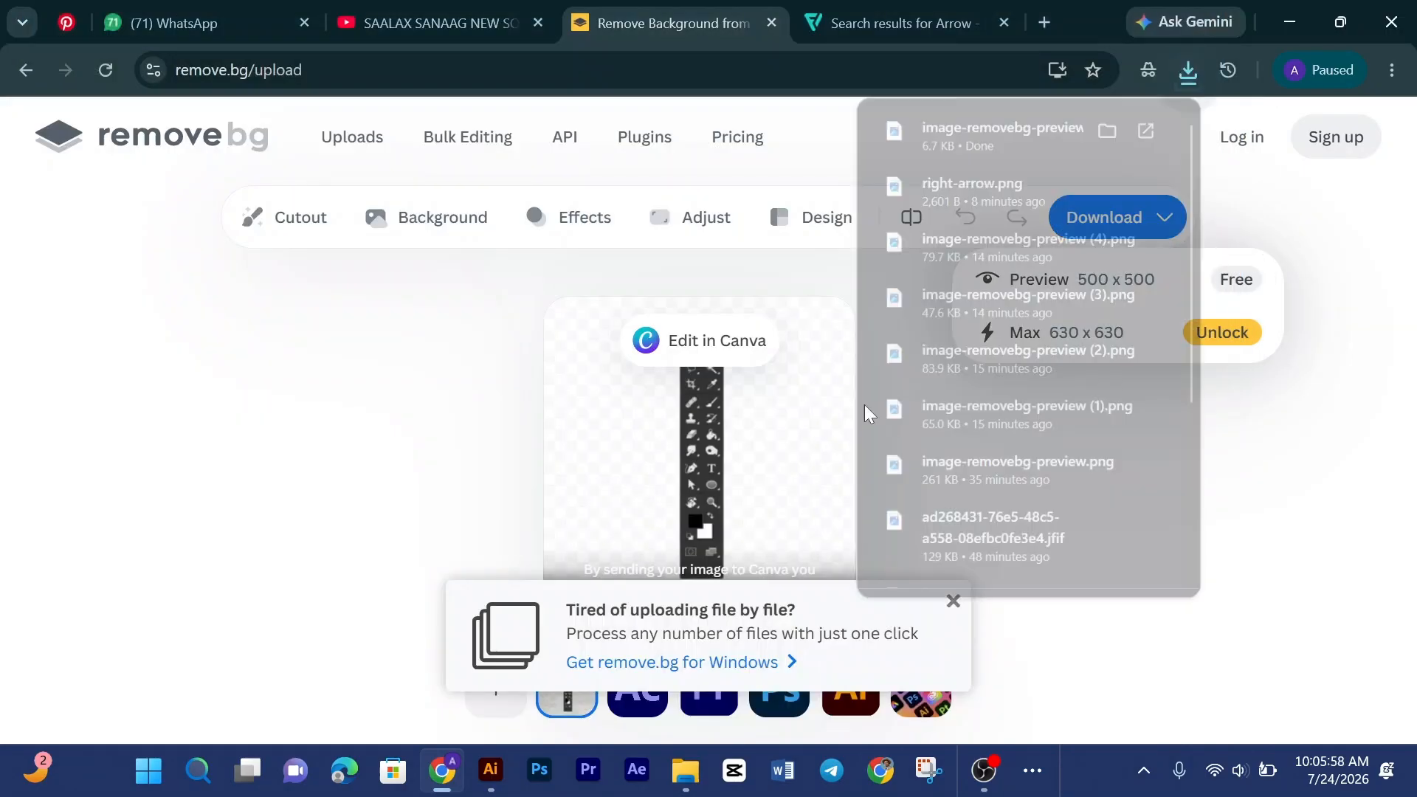
click(490, 768)
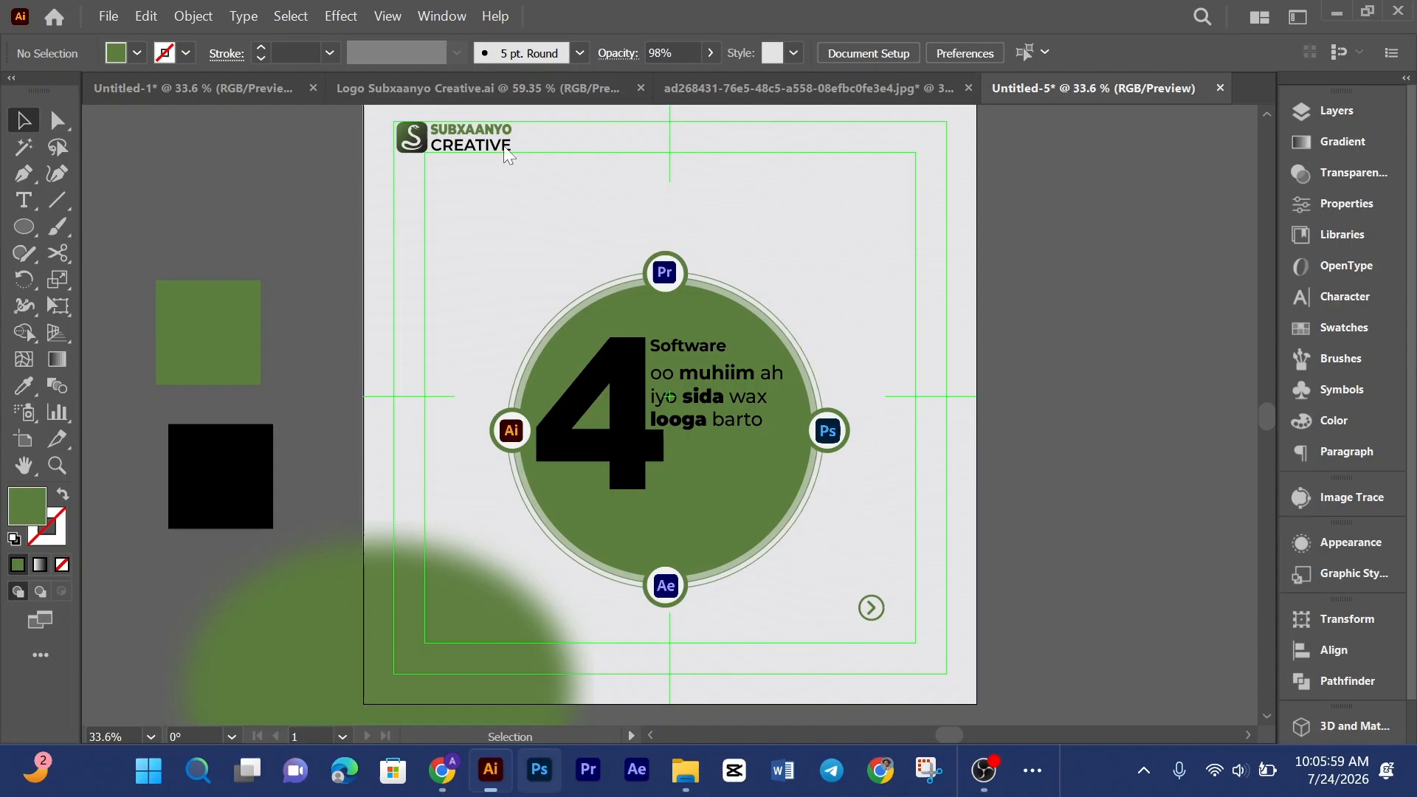
click(107, 16)
click(214, 408)
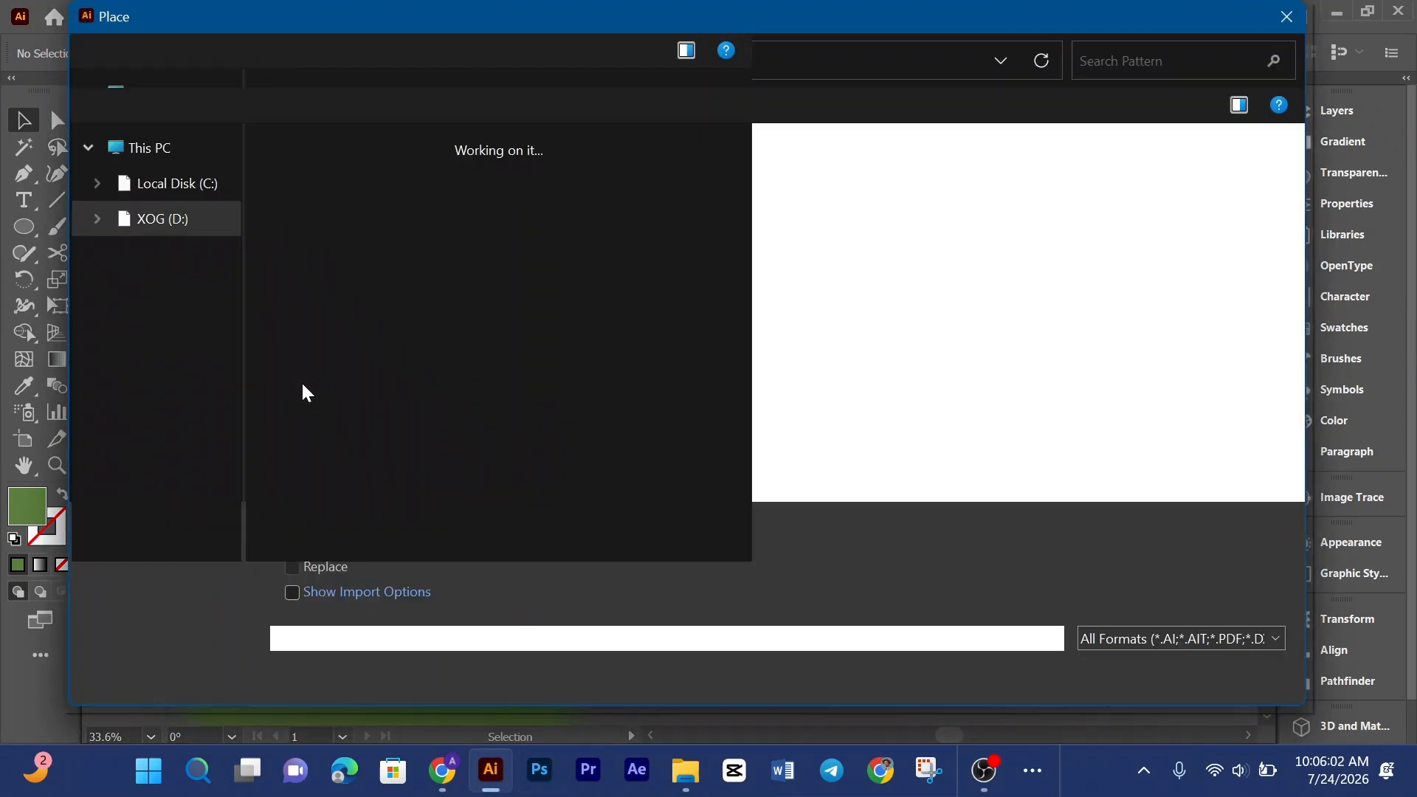
scroll(175, 280, up, 5)
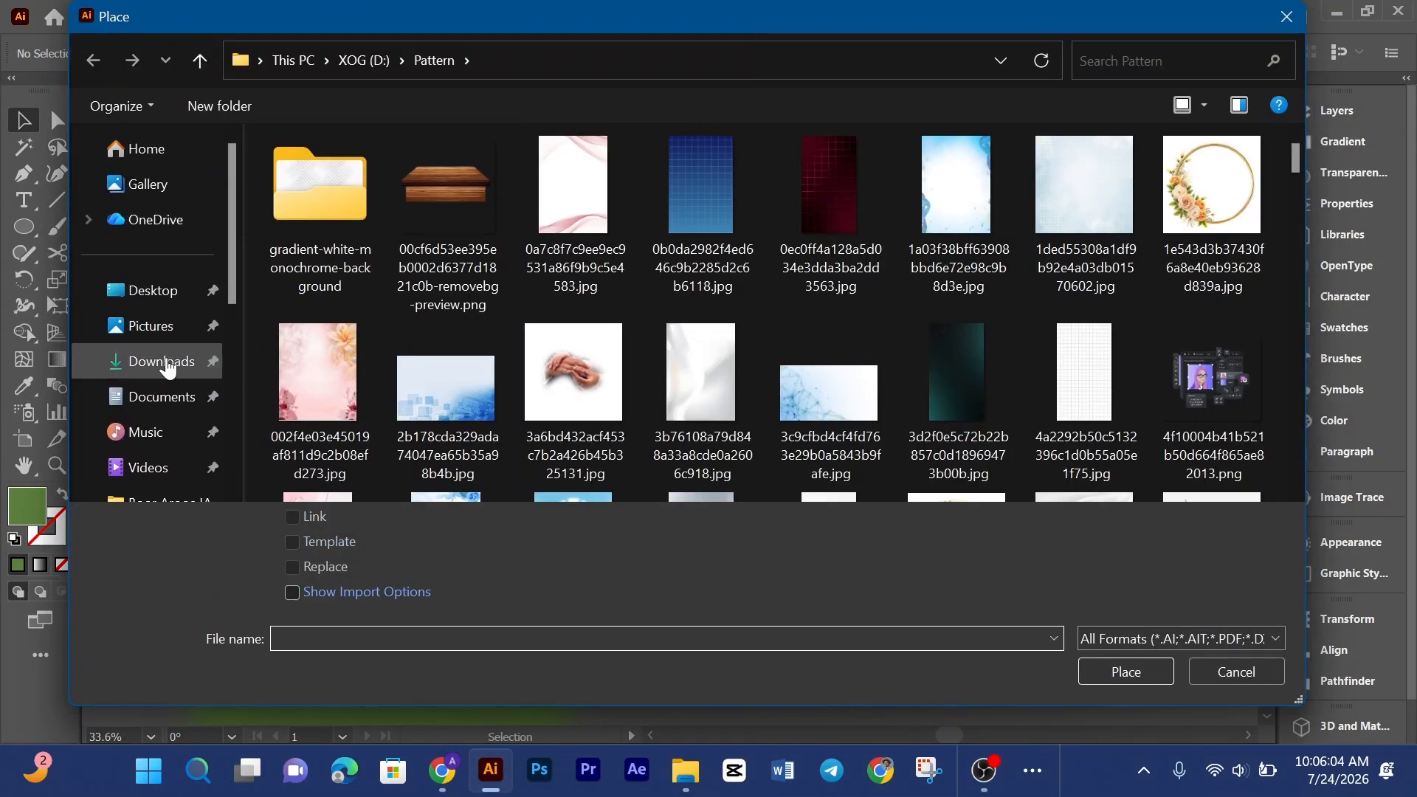
click(169, 364)
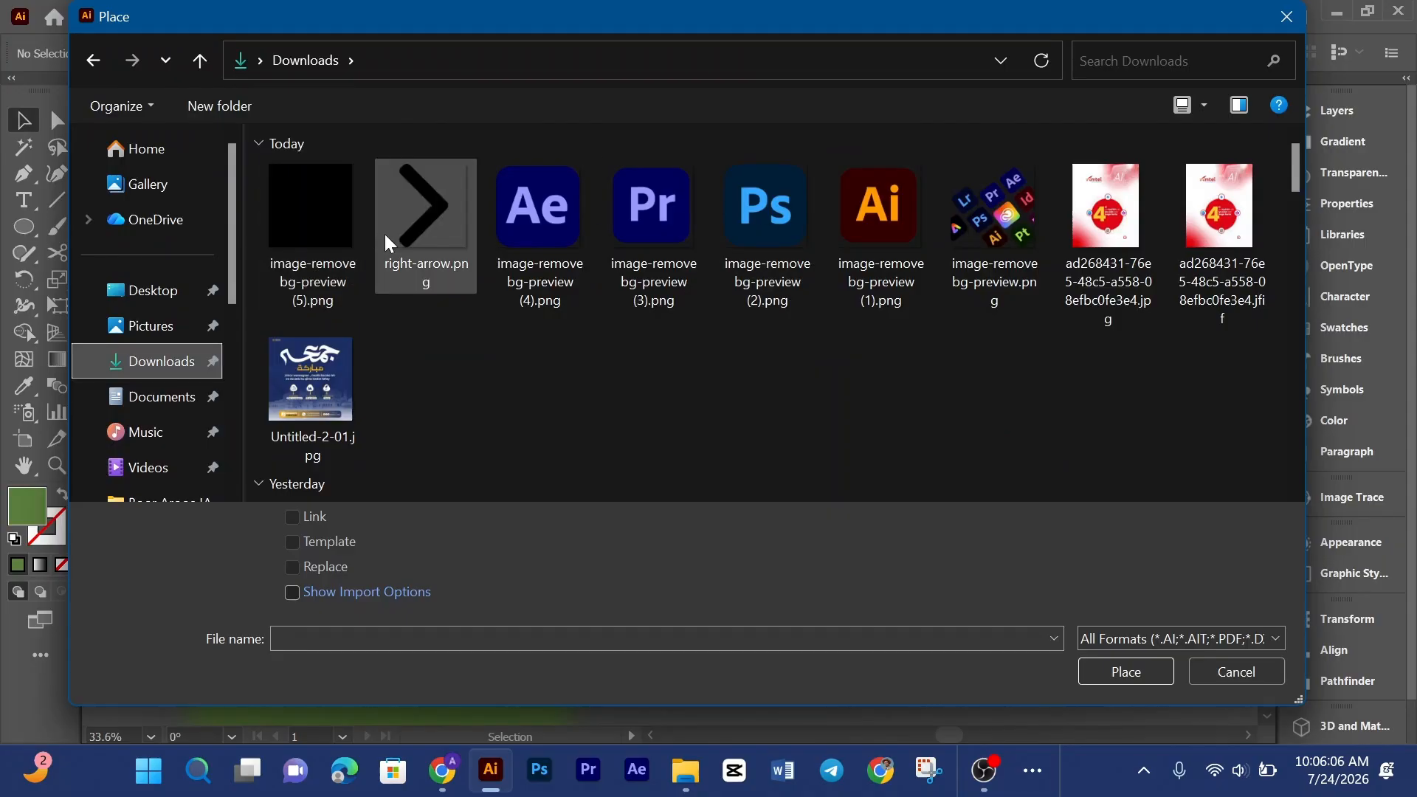
click(1238, 672)
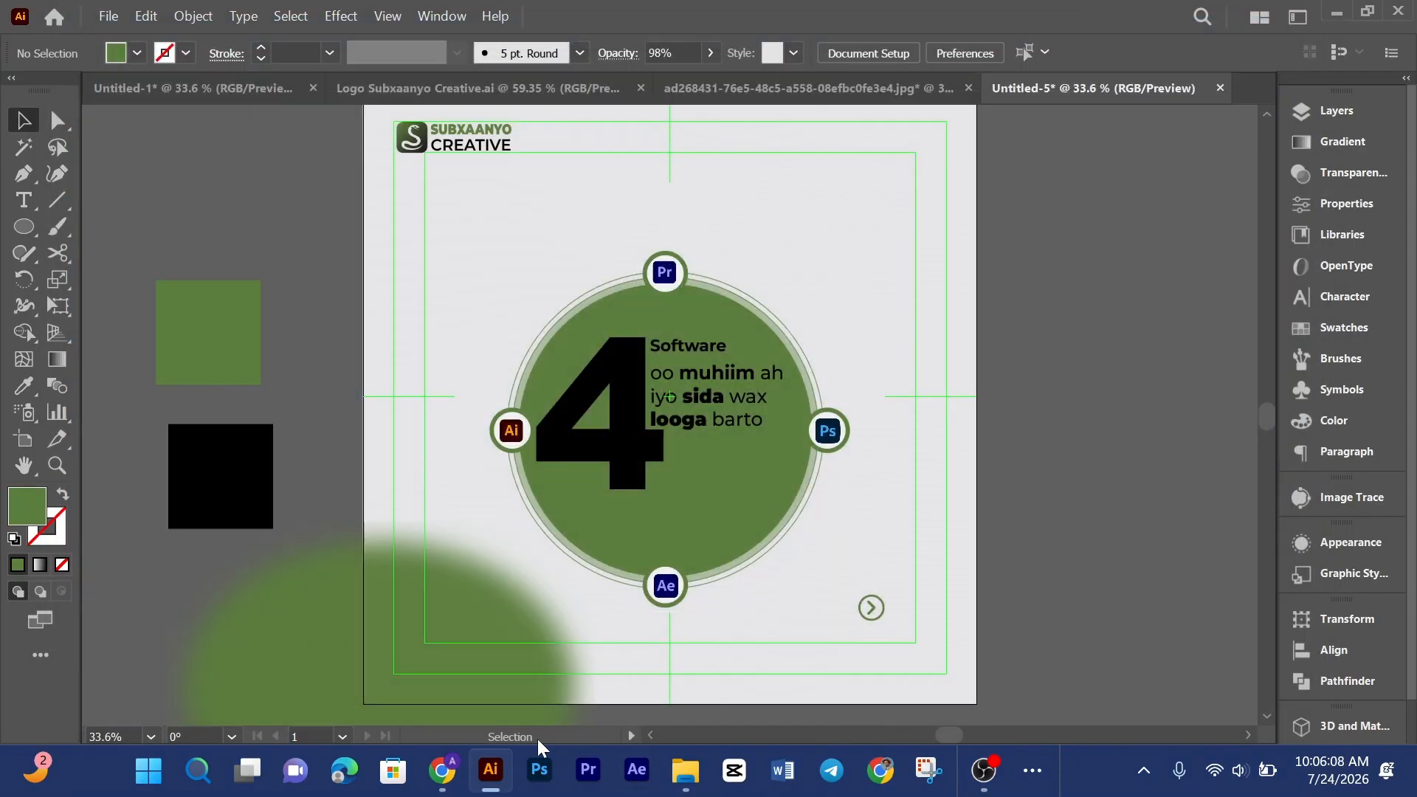
Step: Download the background-removed tools panel again as a free preview PNG into Downloads
click(459, 775)
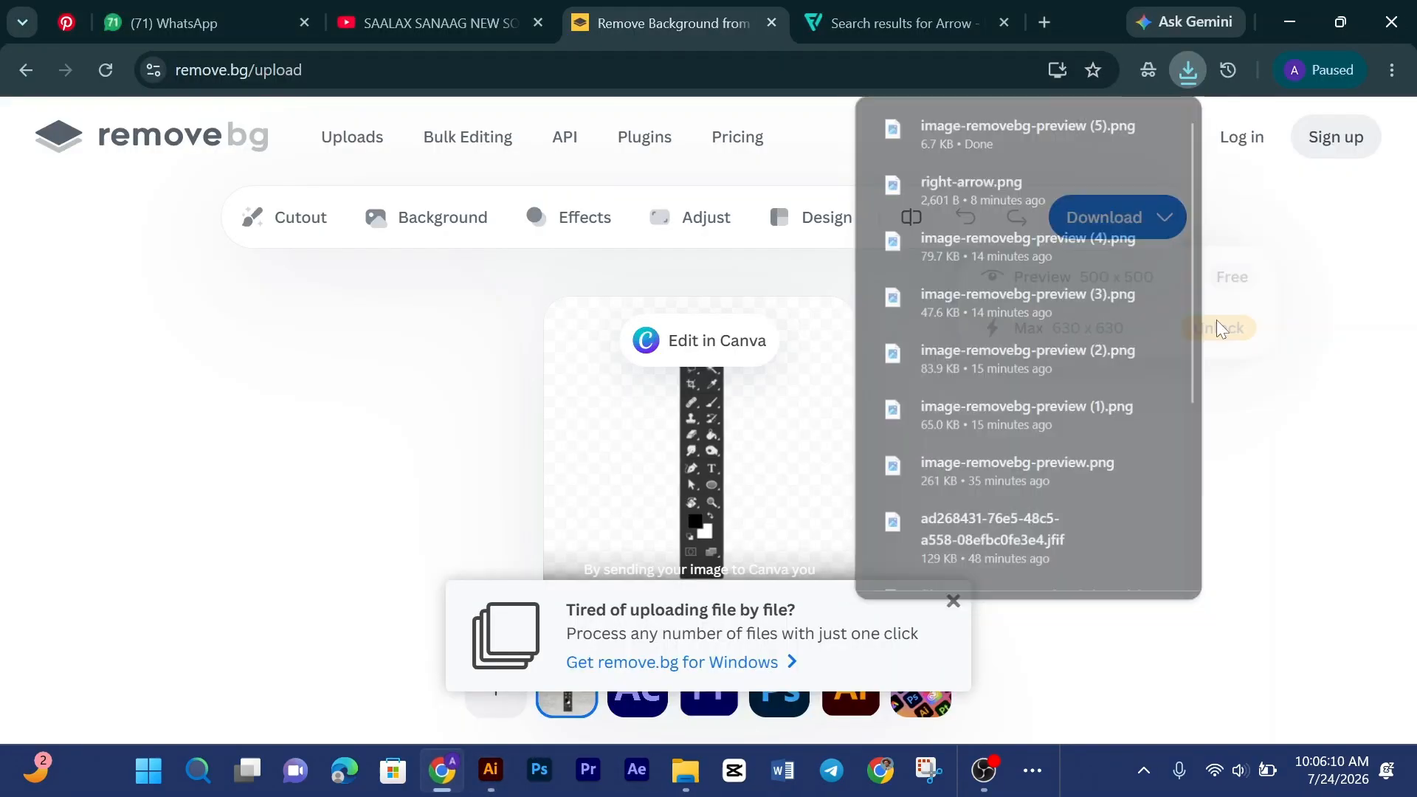
click(1079, 221)
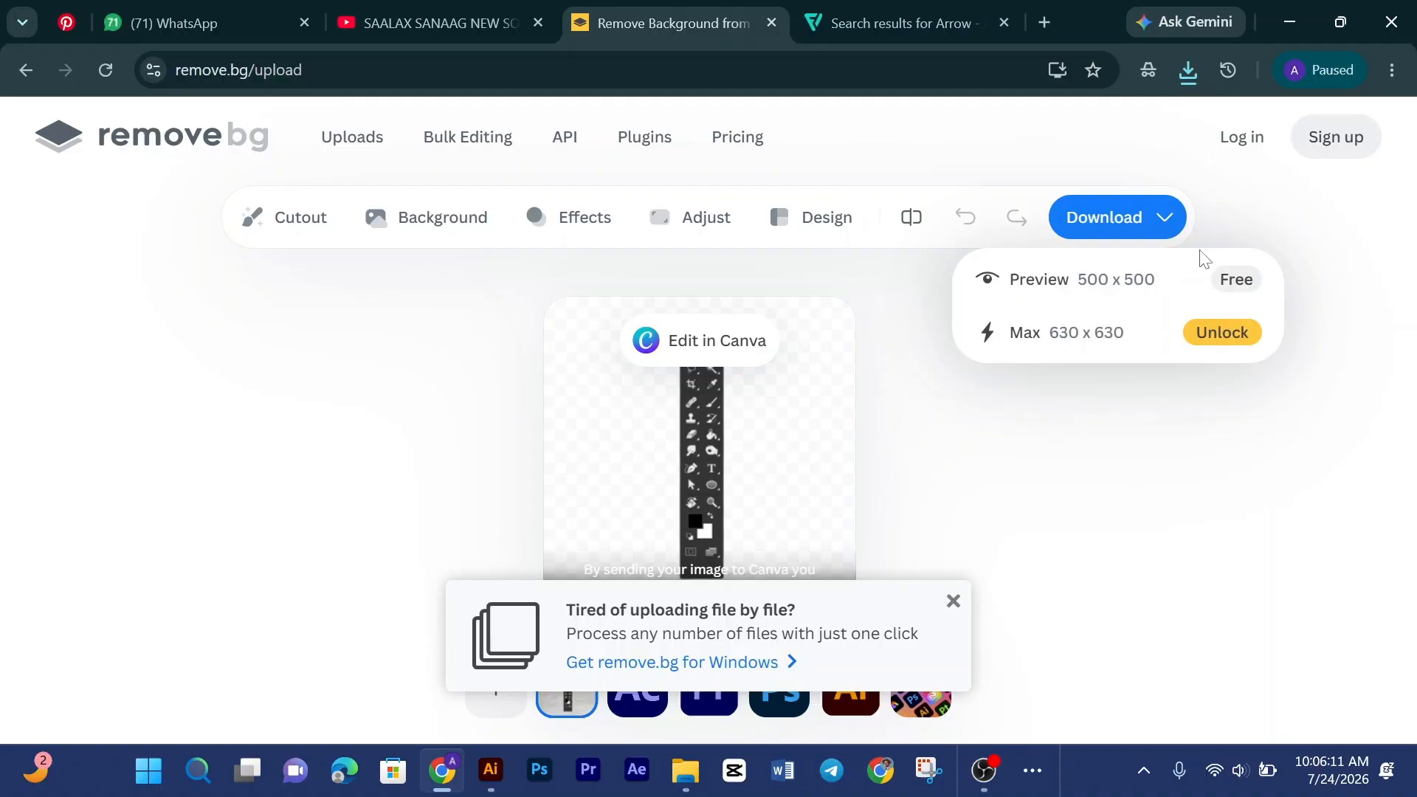
click(1231, 284)
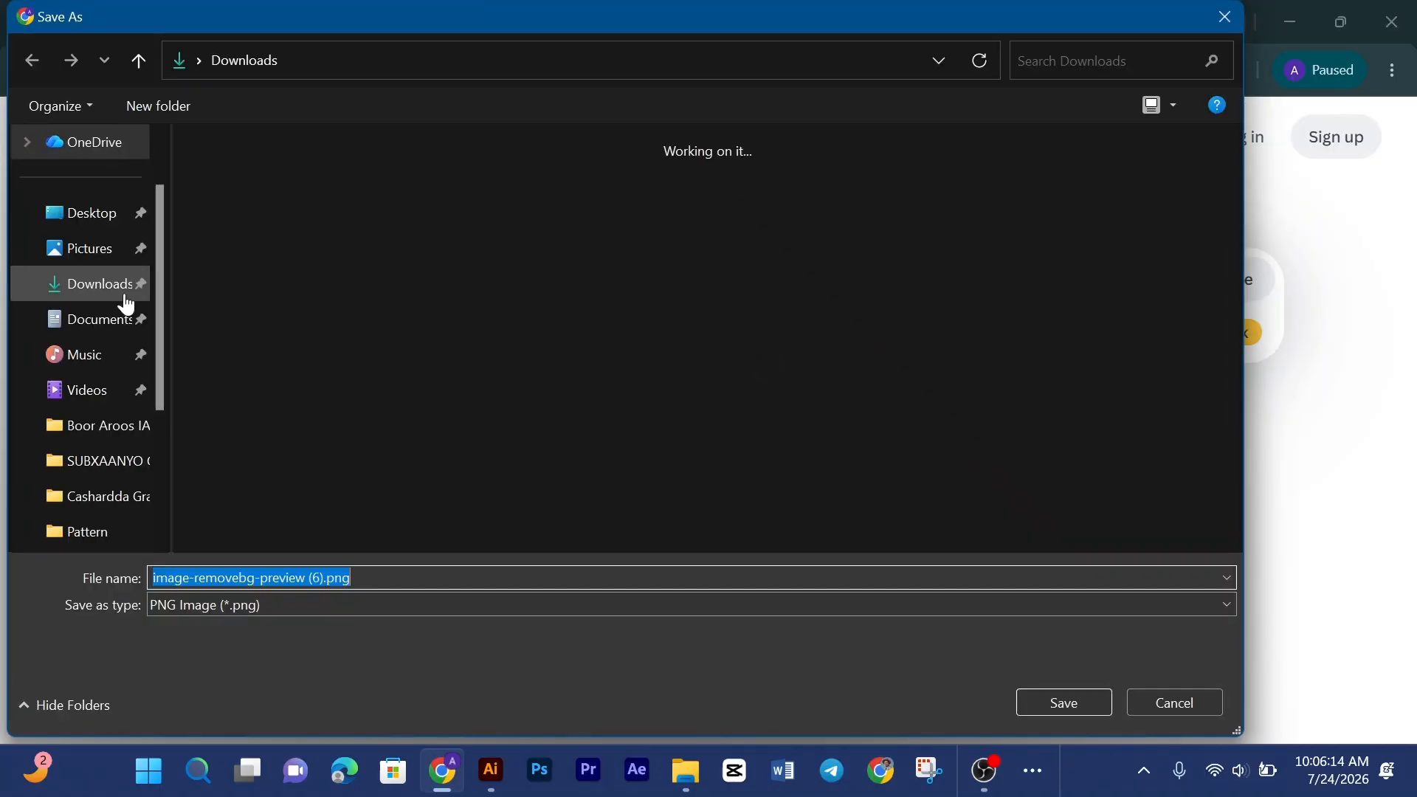
click(109, 293)
click(1066, 705)
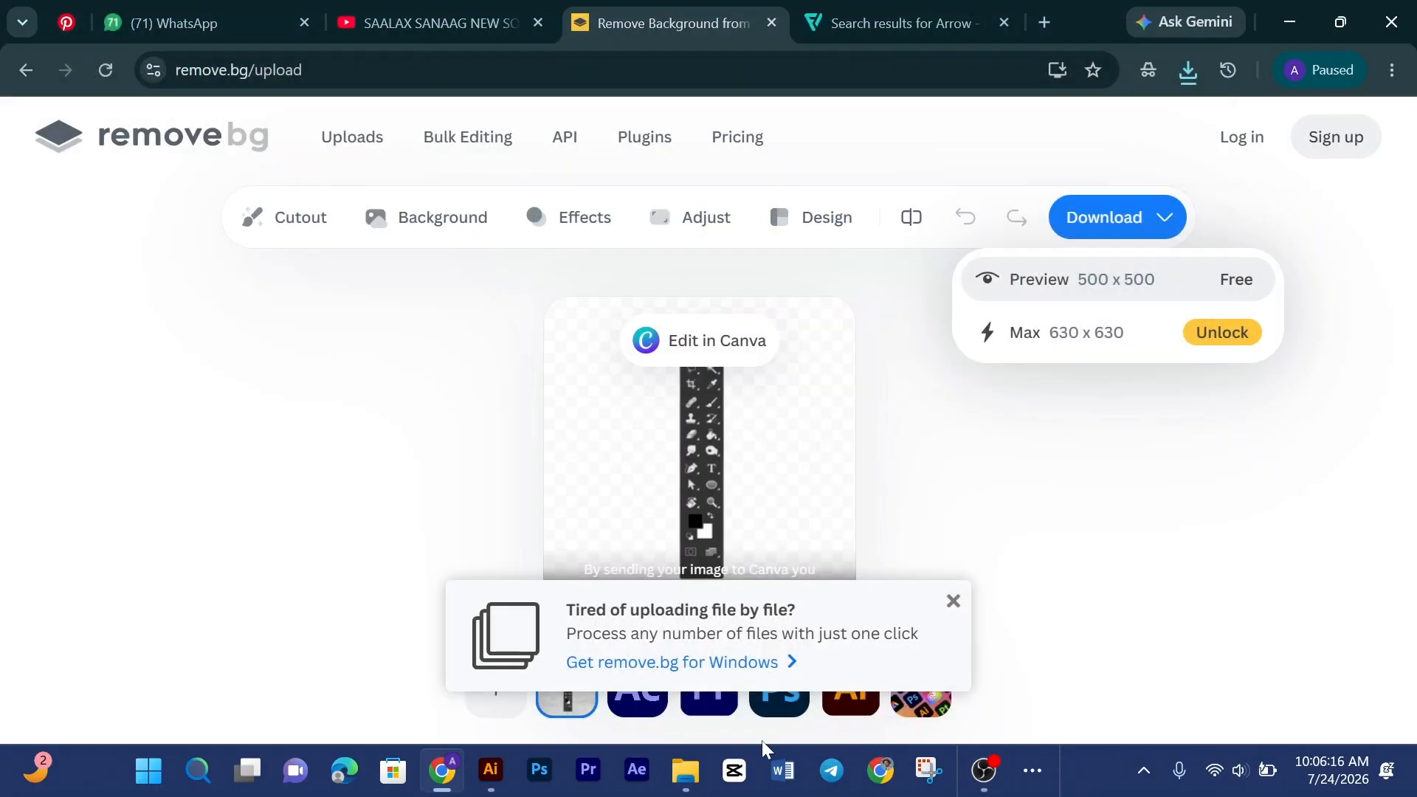
Step: Place the background-removed tools panel PNG, image-removebg-preview (6).png, from Downloads into the poster document
click(491, 770)
click(108, 15)
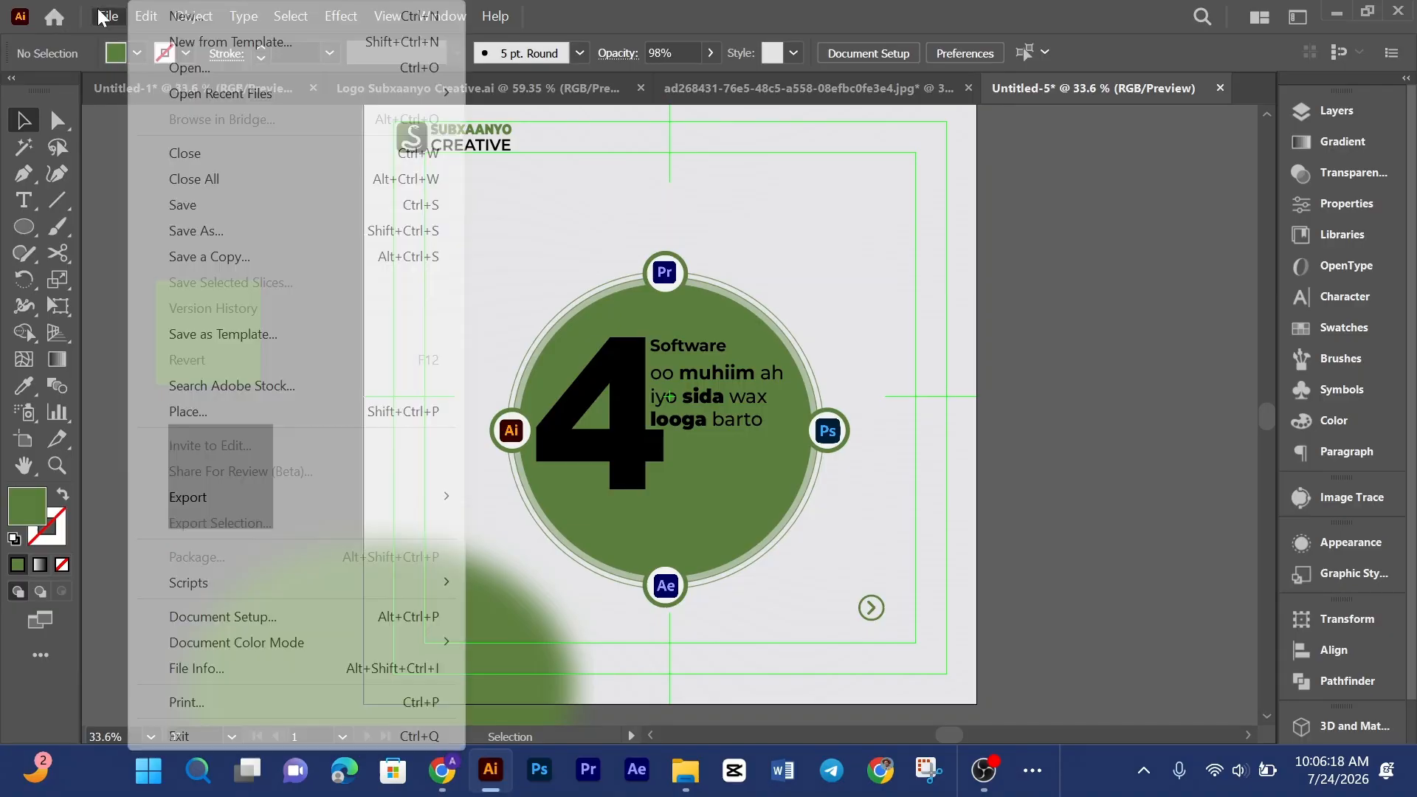
click(318, 409)
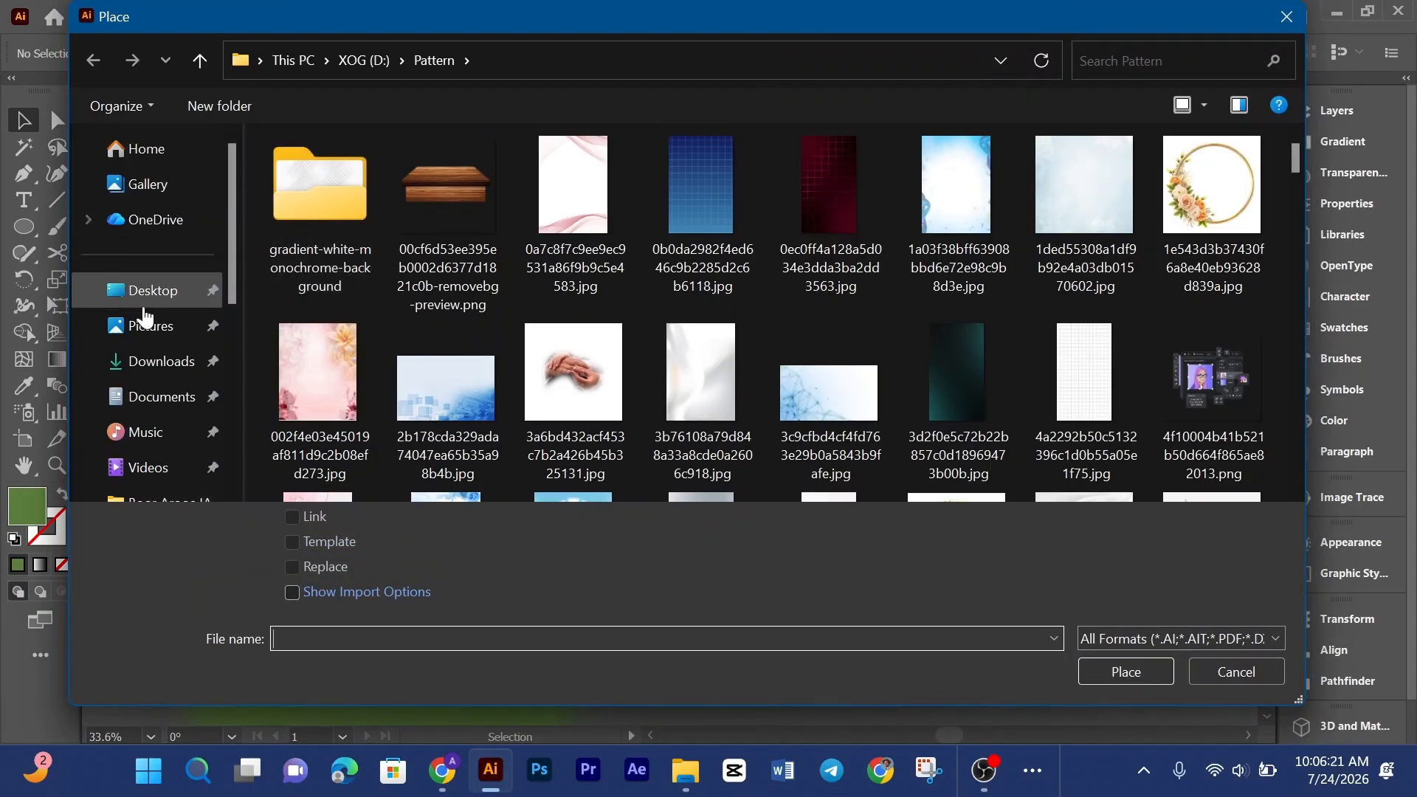
click(161, 361)
click(360, 224)
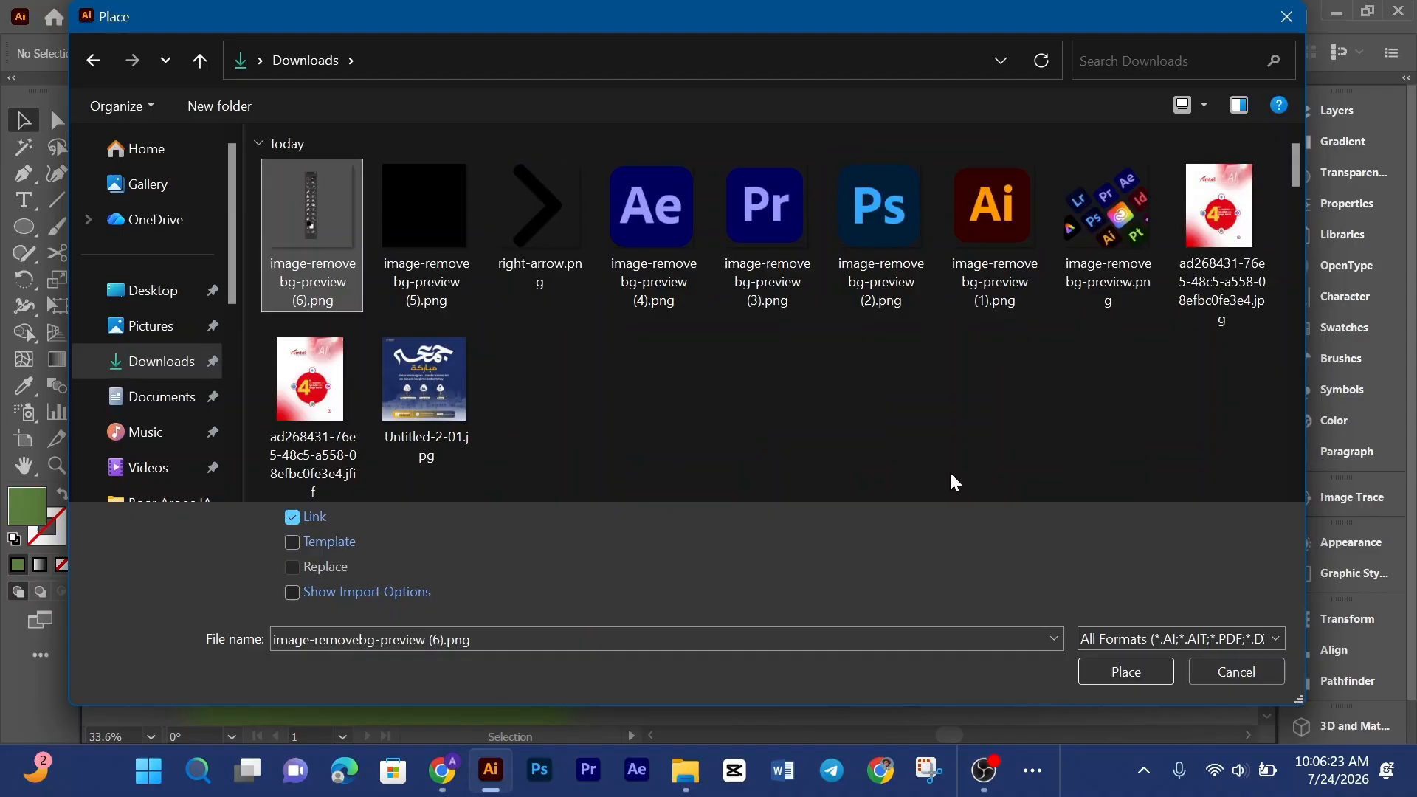
click(1127, 672)
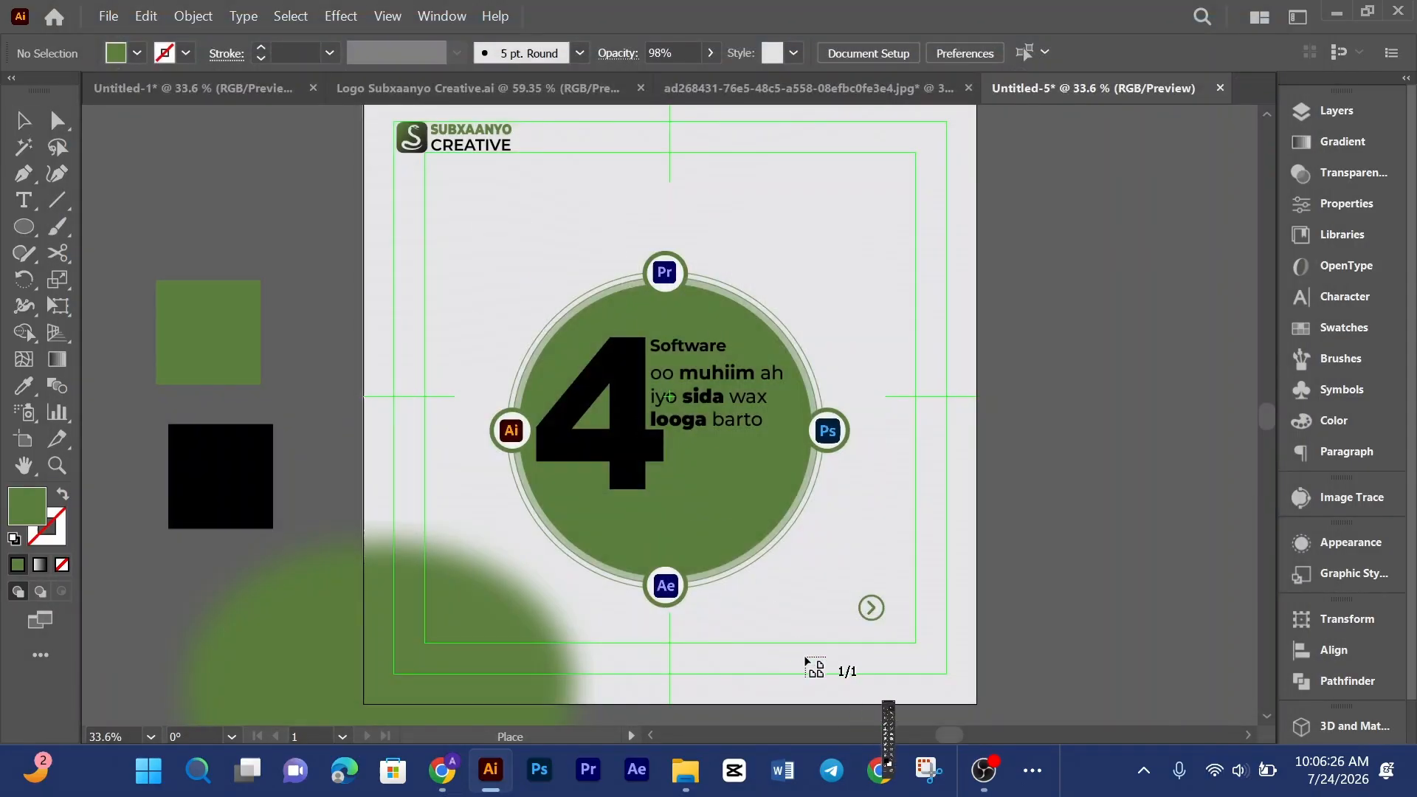
Step: Drop the tools panel image onto the artboard and move it toward the poster's upper-right area
drag(303, 208, 651, 555)
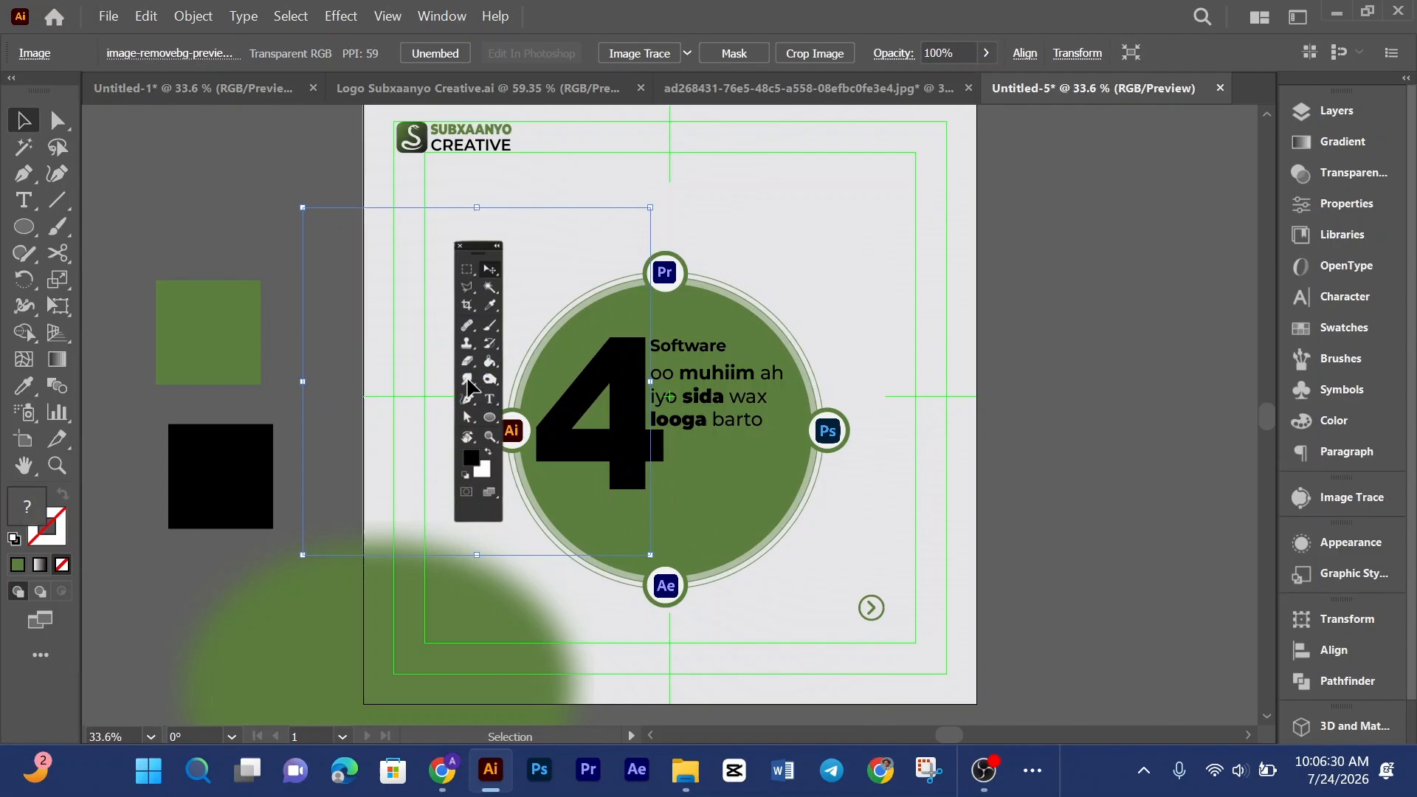
drag(468, 388, 894, 296)
scroll(927, 186, up, 2)
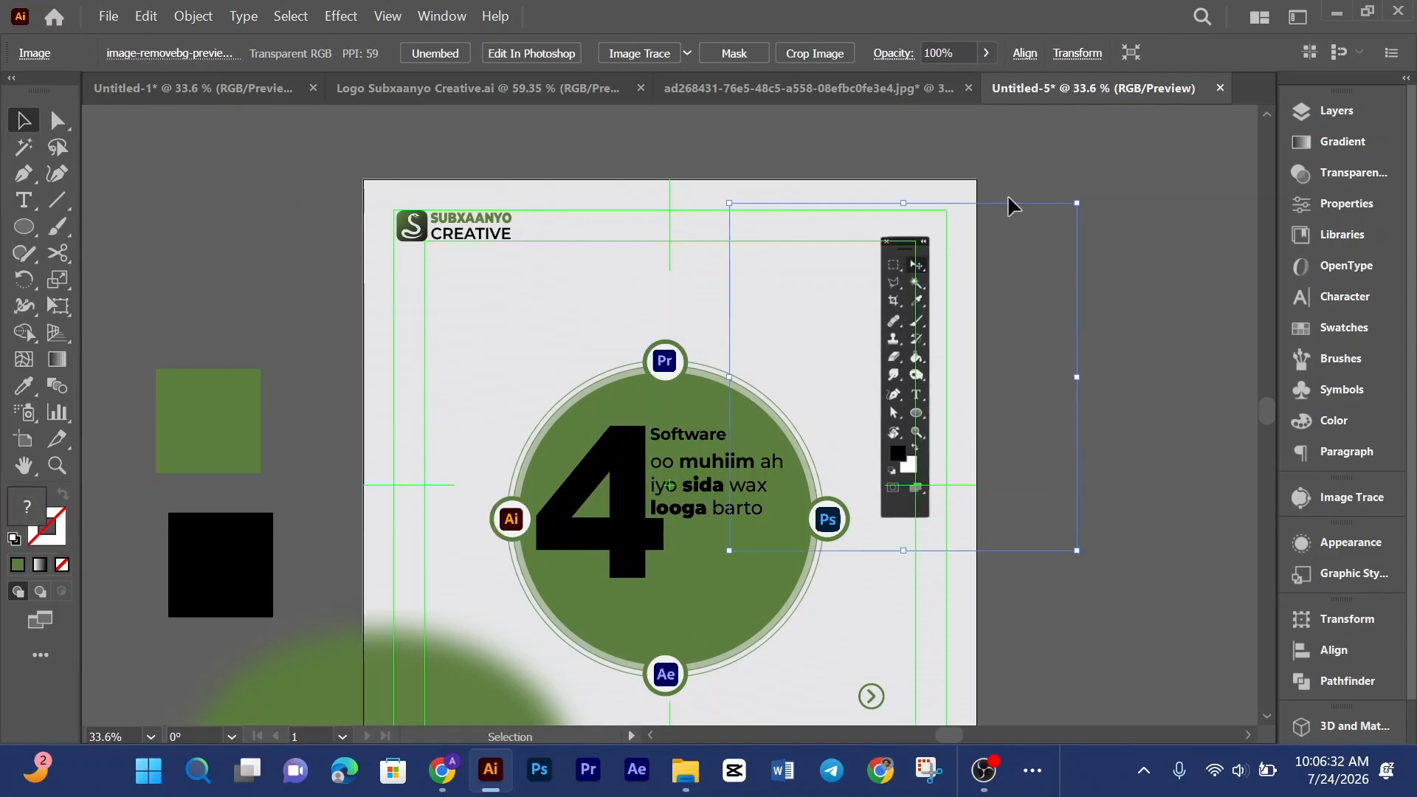
Step: Rotate the tools panel image diagonally and scale it down near the top-right corner
drag(1109, 193, 1115, 225)
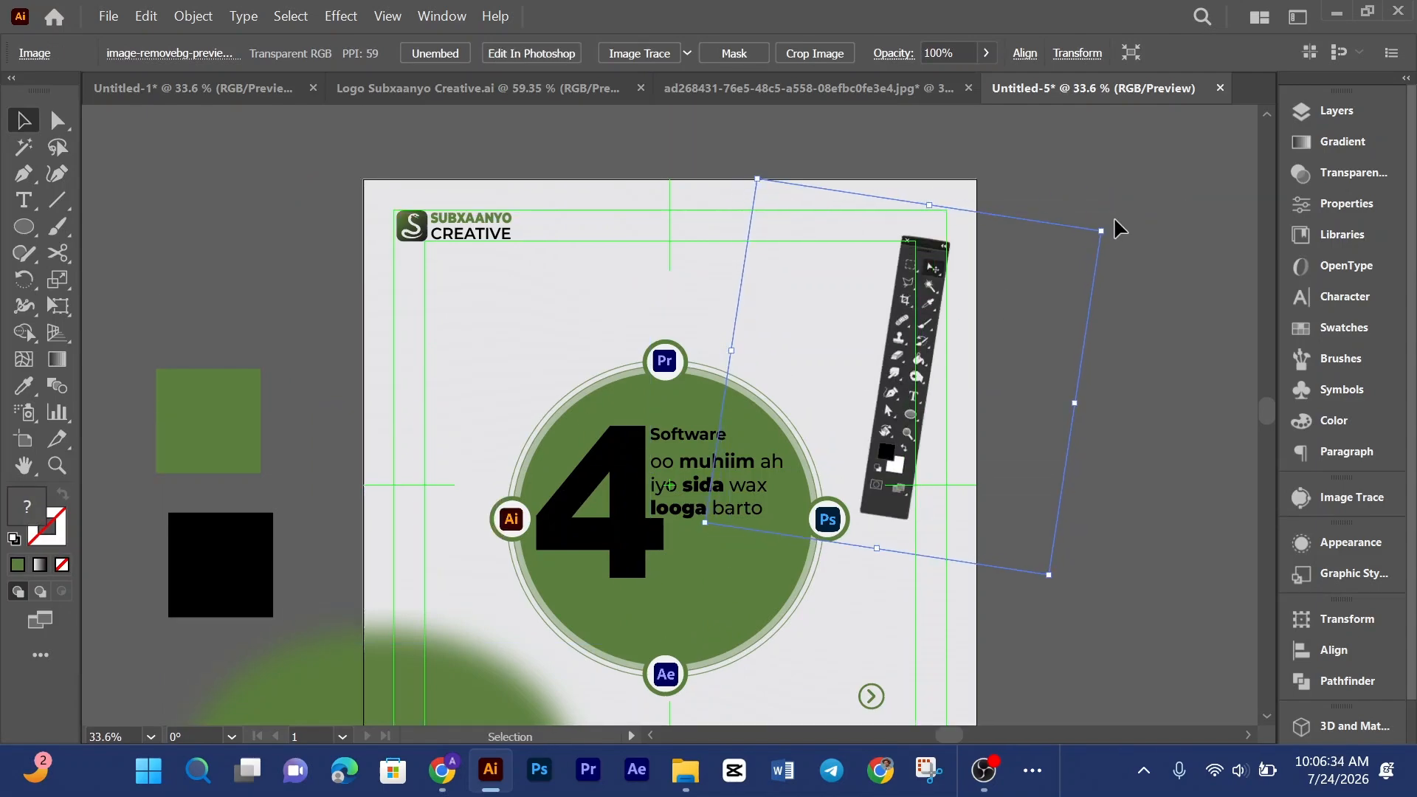
drag(894, 334, 893, 312)
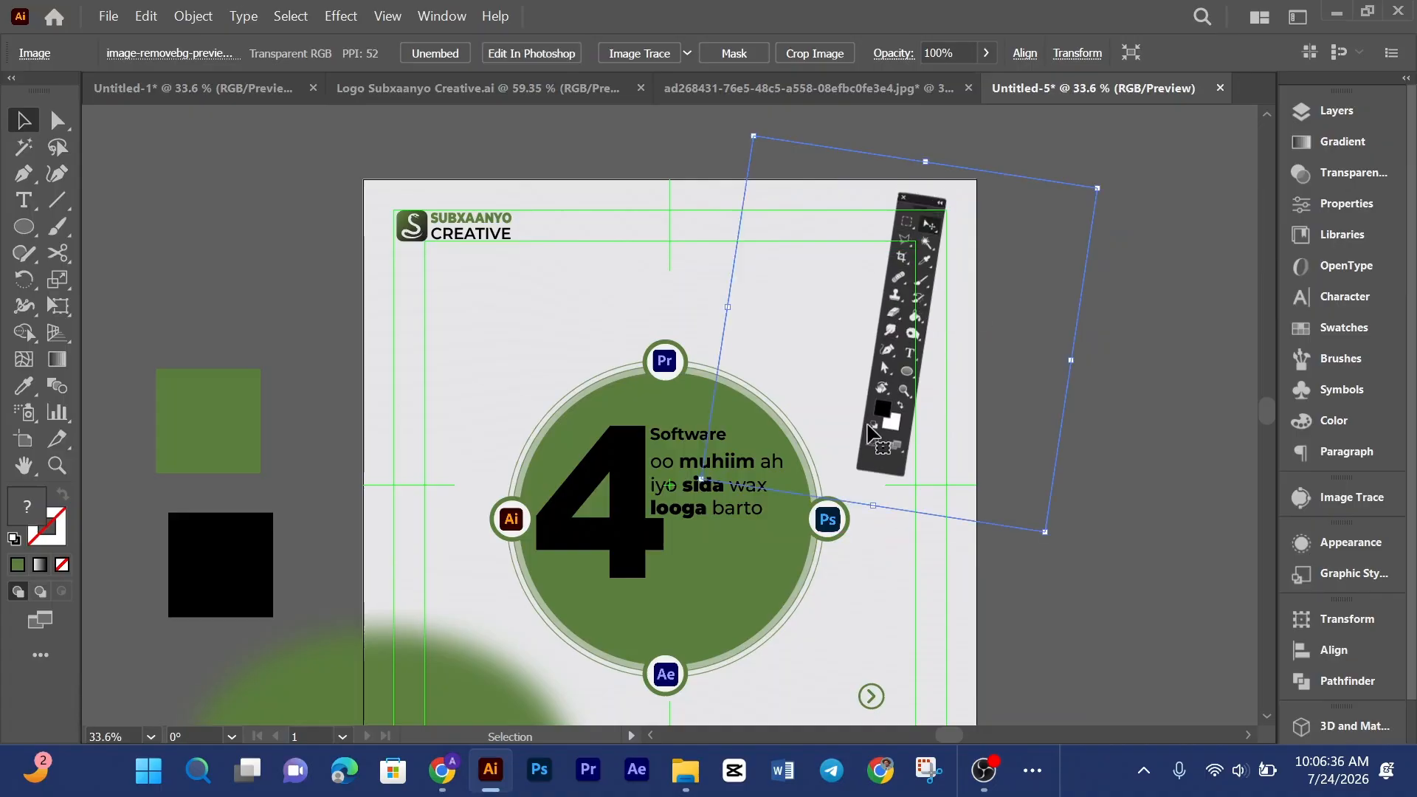
drag(876, 505, 877, 338)
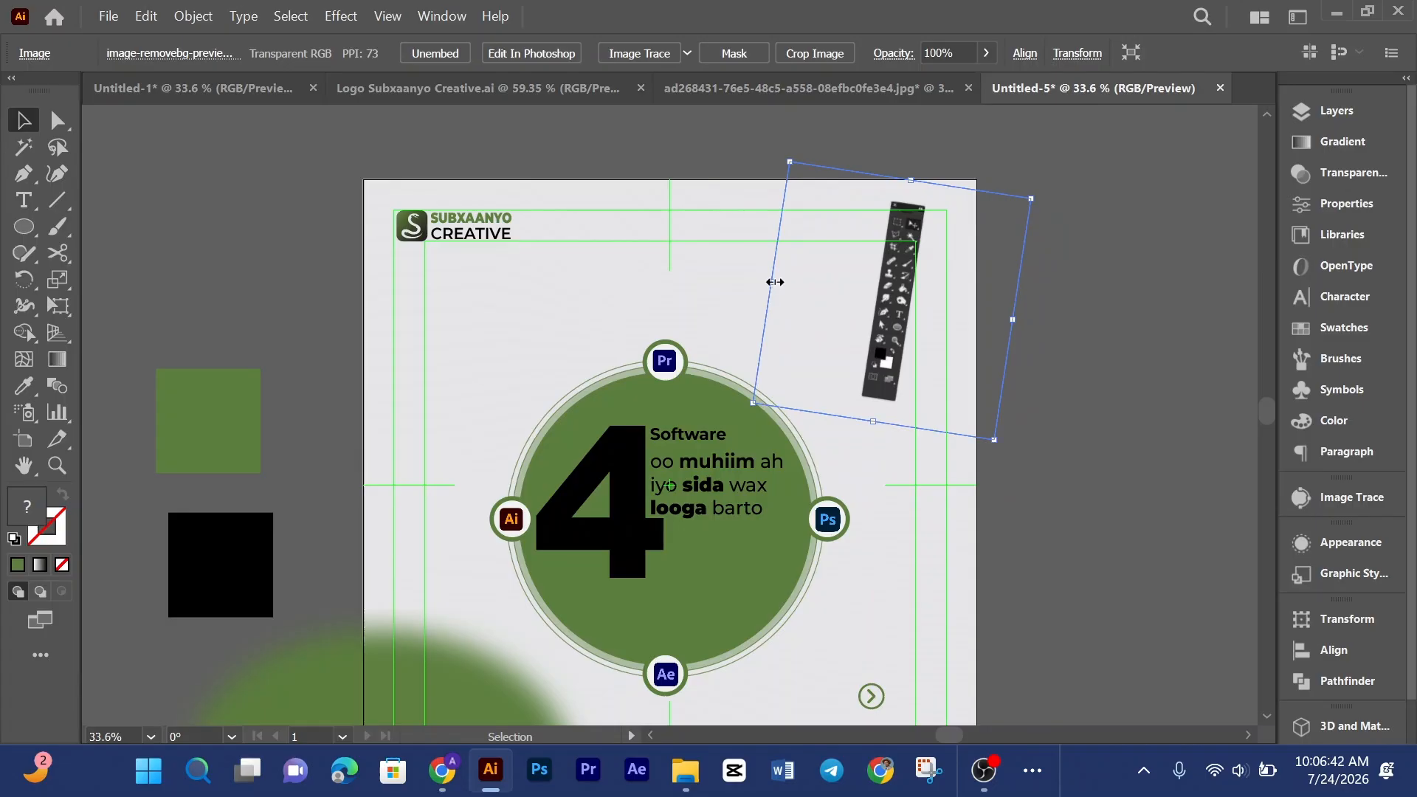
drag(774, 282, 762, 282)
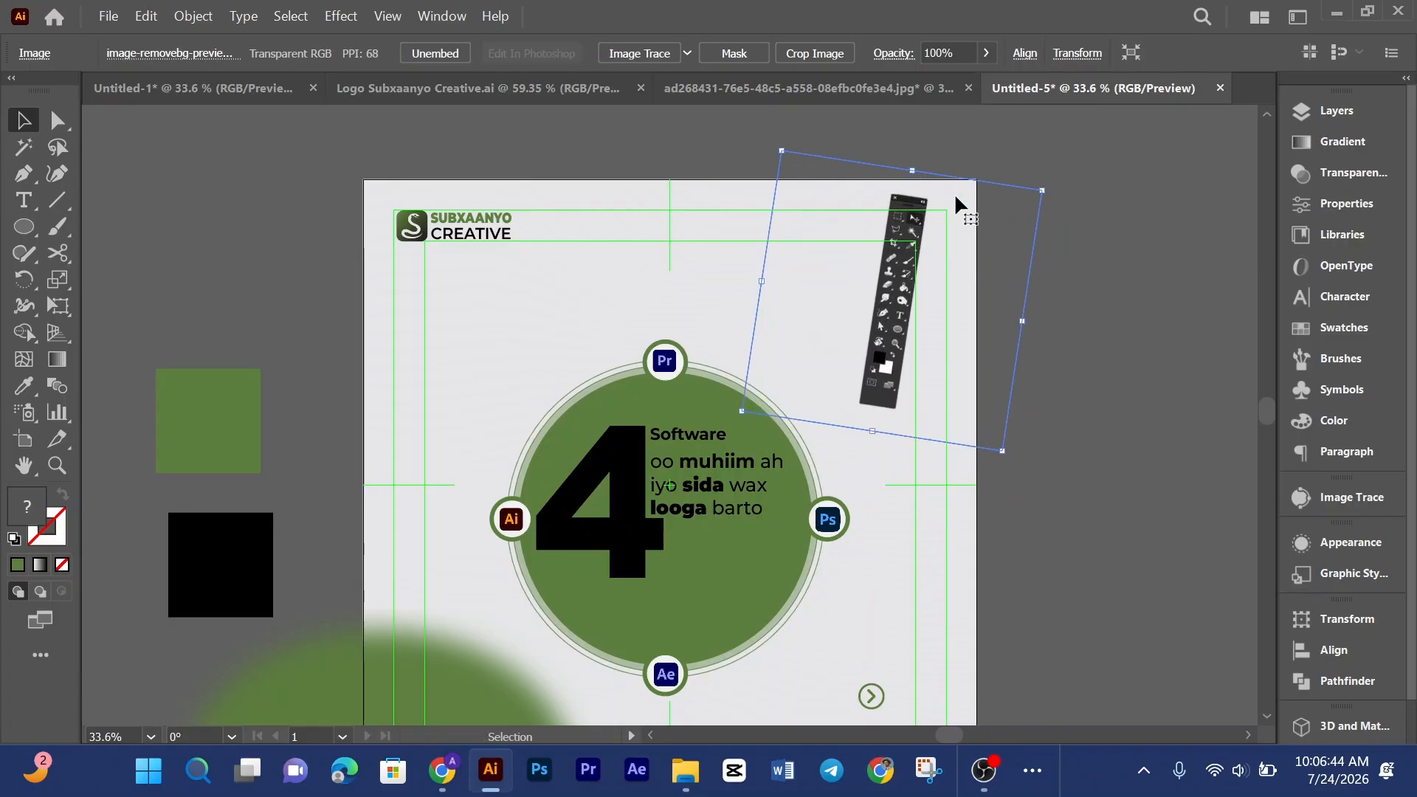
Step: Distort the tools panel image with Free Transform and the Shear tool so it tilts into a steeper diagonal
click(51, 312)
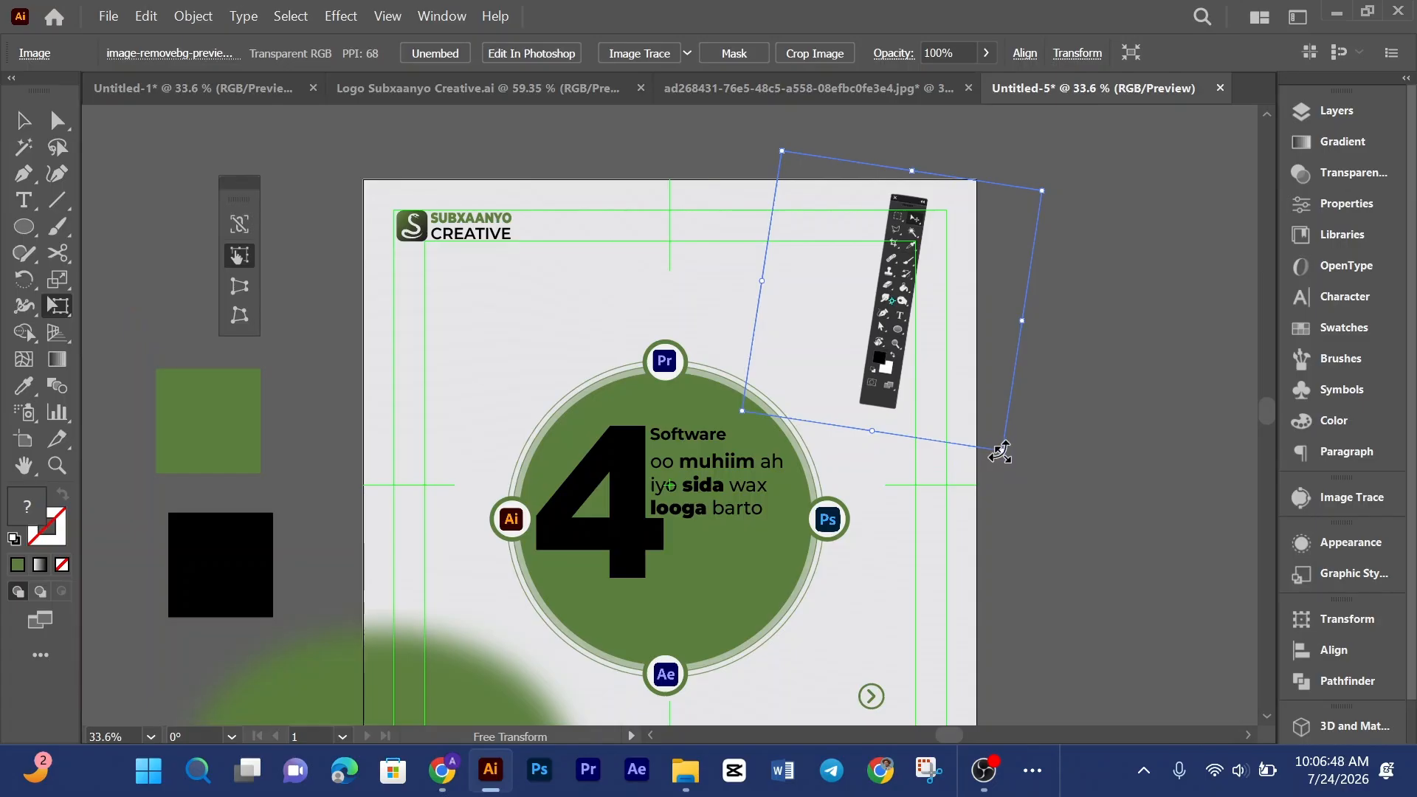
drag(1000, 452, 938, 461)
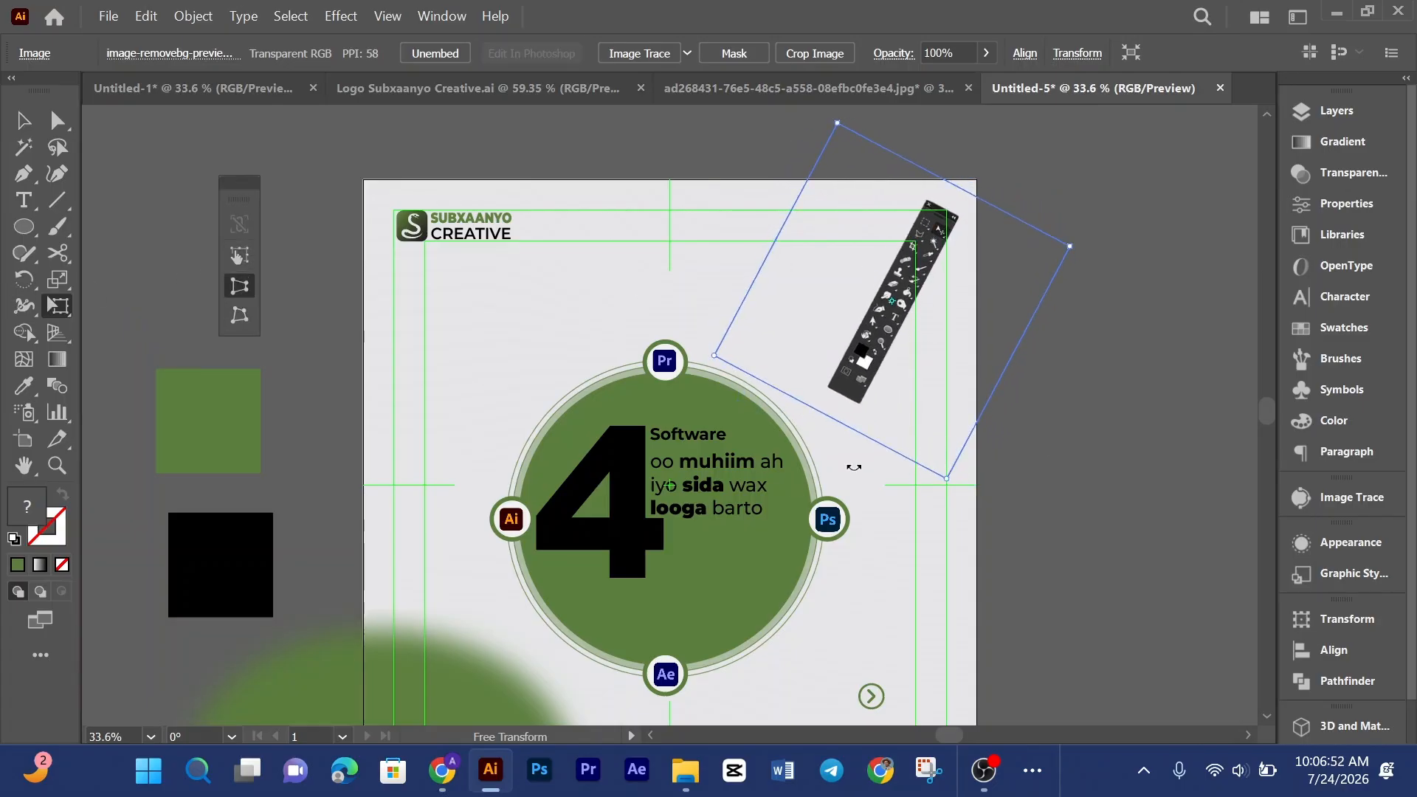
drag(948, 481, 877, 441)
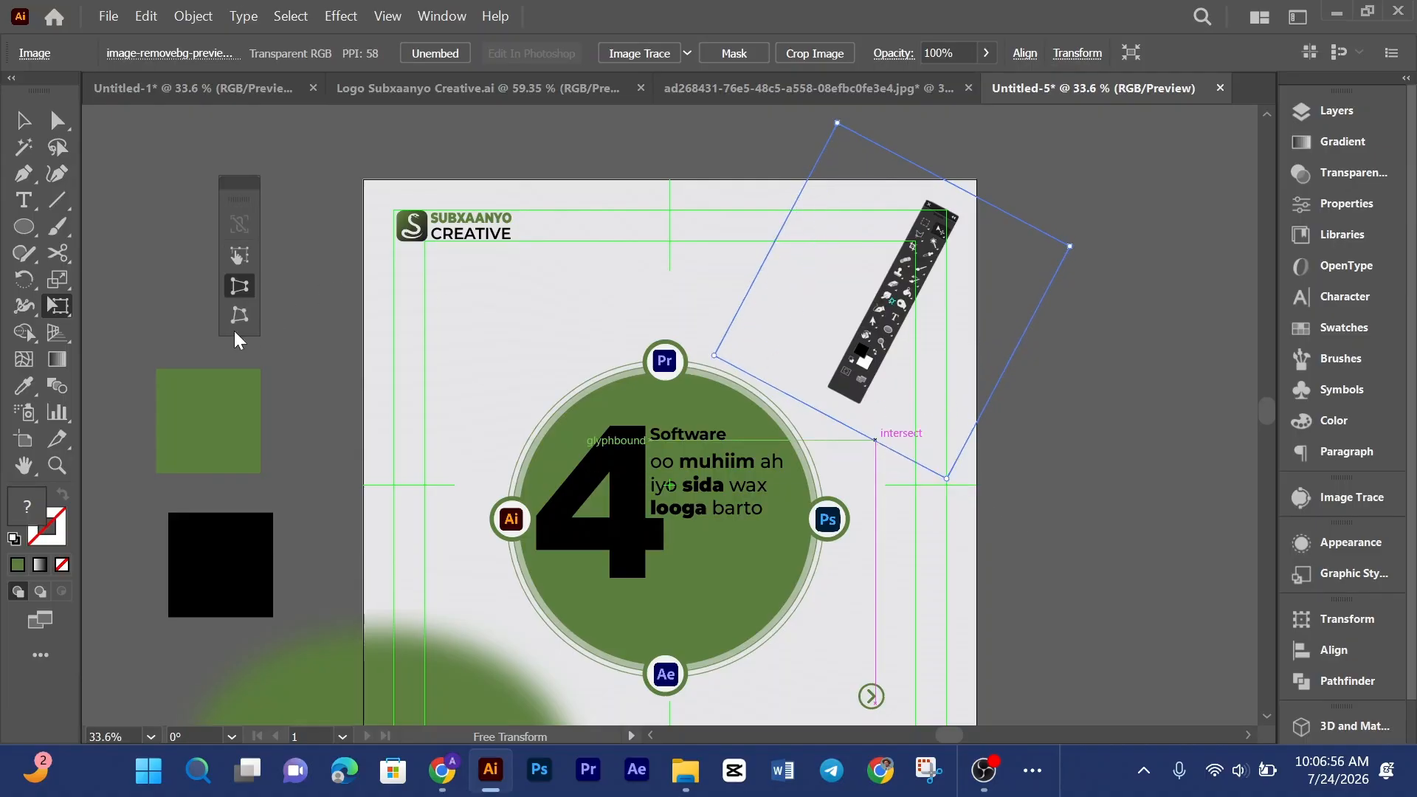
drag(949, 481, 868, 446)
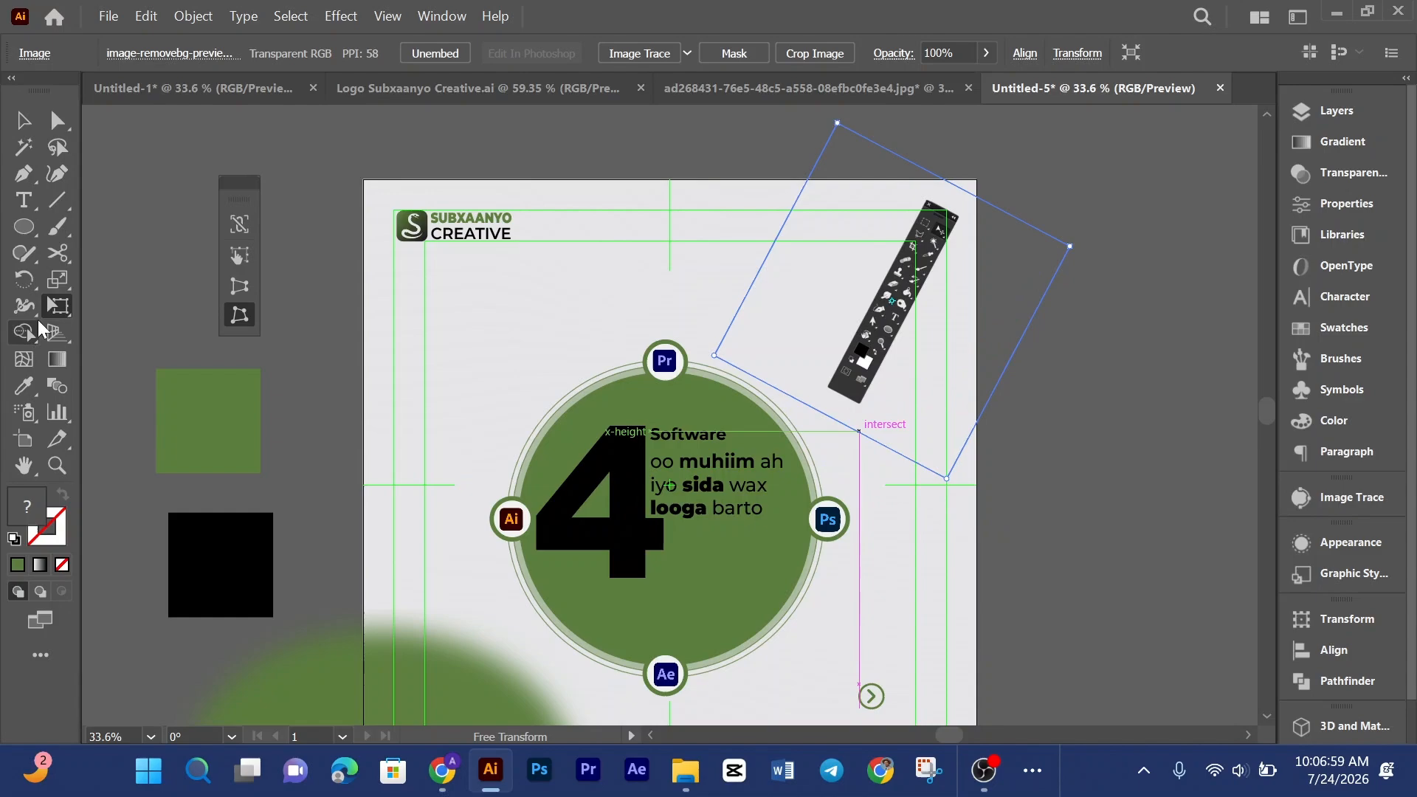
click(57, 280)
click(122, 309)
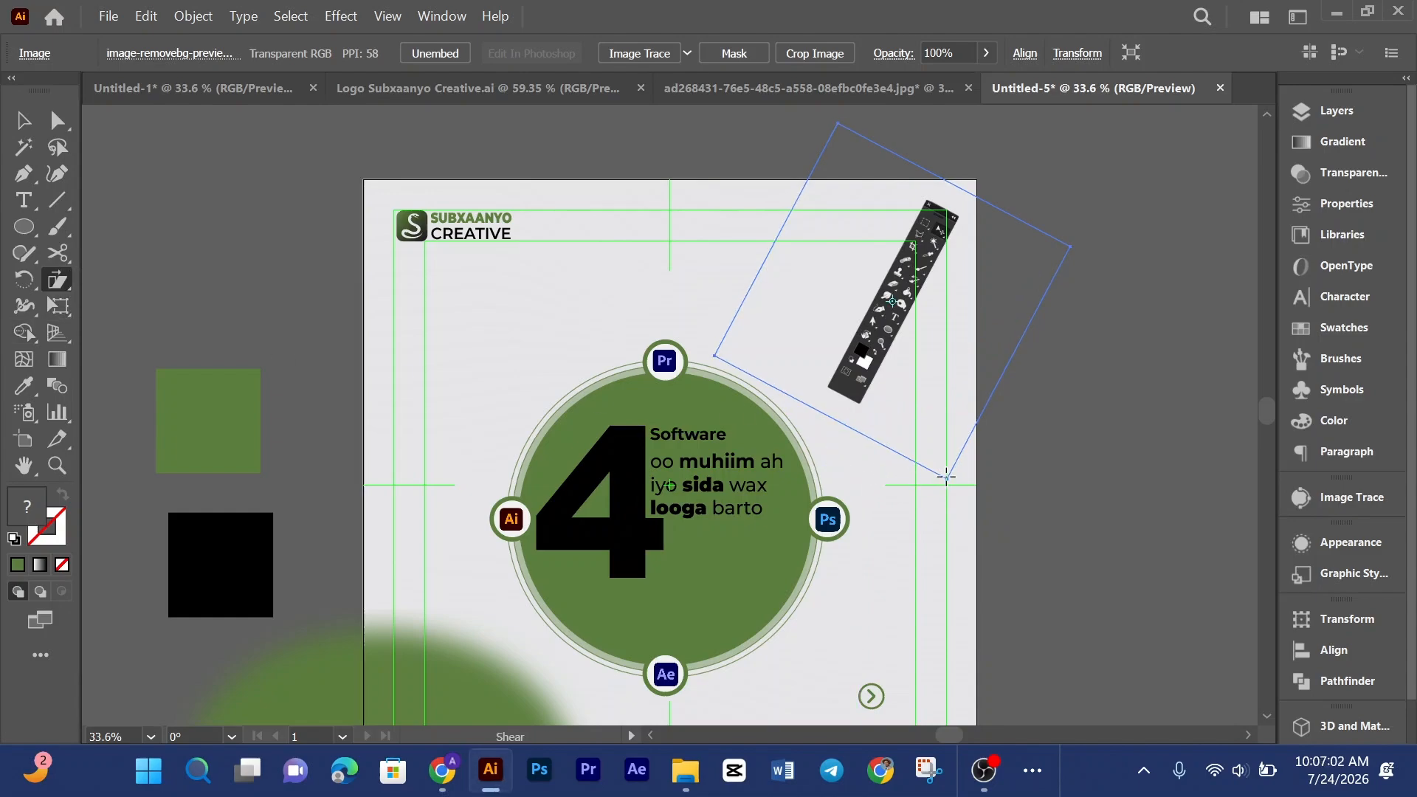
mouse_move(948, 481)
mouse_down()
mouse_move(914, 477)
mouse_move(936, 469)
mouse_up()
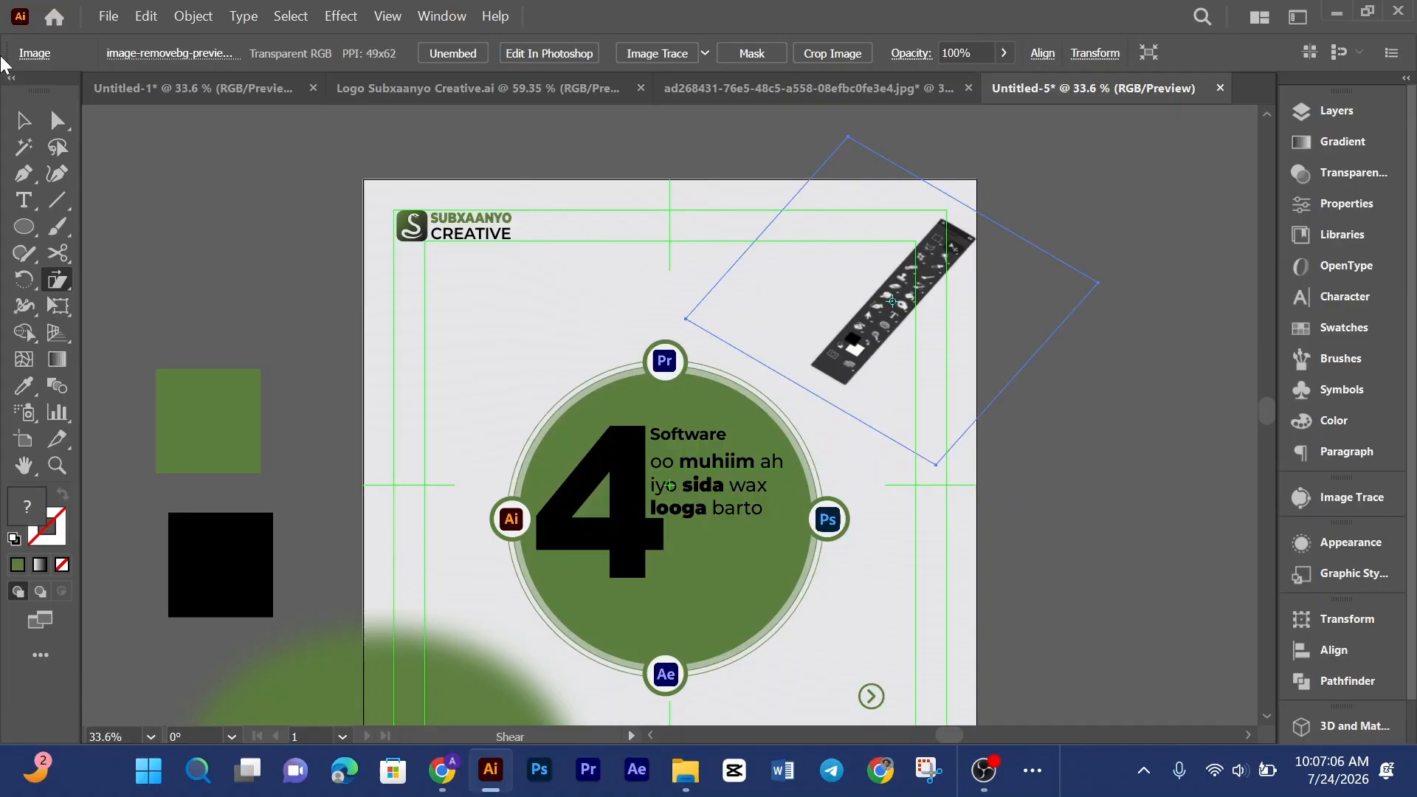
Step: Move the skewed tools panel image into the poster's upper-right corner and deselect it
key(v)
drag(896, 295, 891, 271)
click(529, 307)
scroll(373, 545, down, 2)
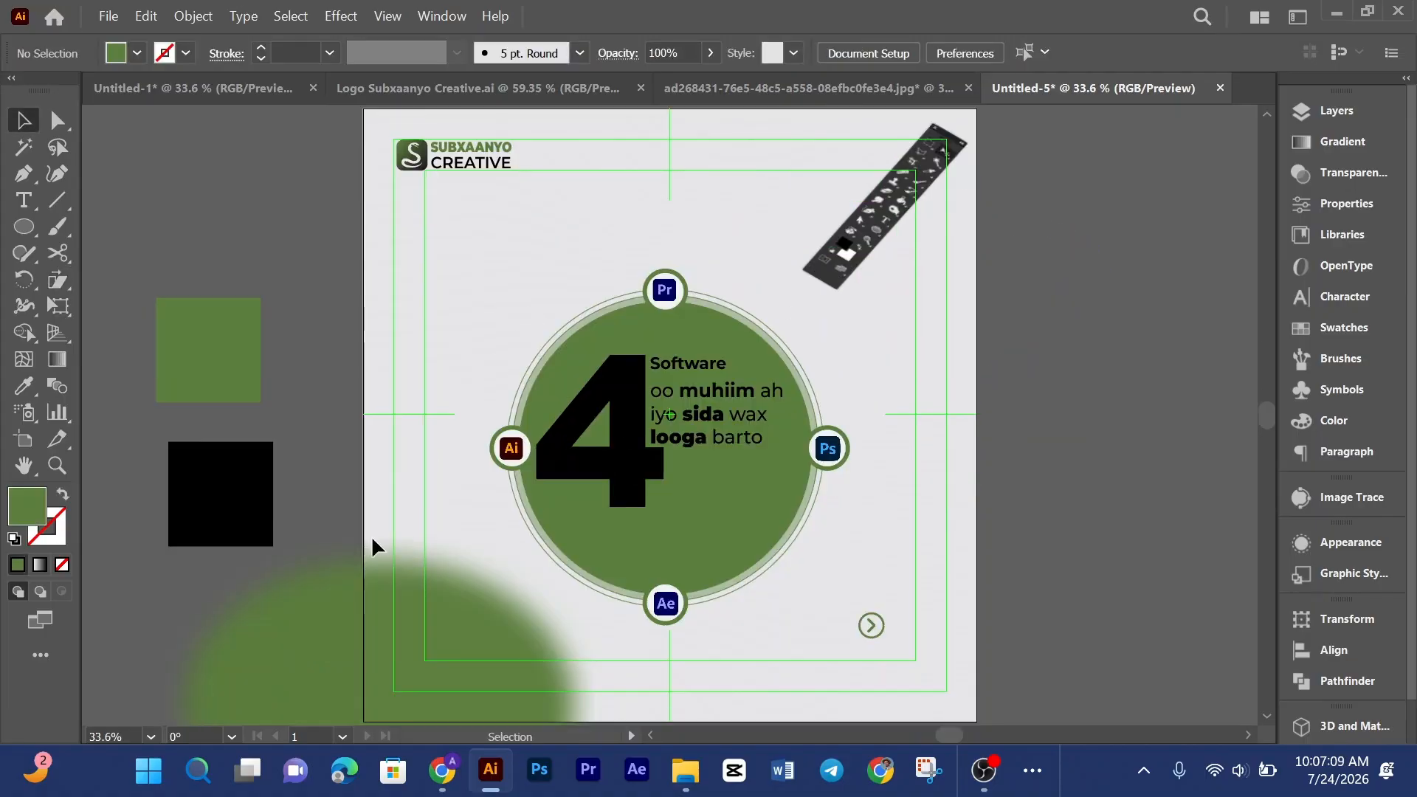
Step: Unlock the blurred green ellipse and move it up to the poster's upper-right corner
right_click(382, 648)
mouse_move(516, 114)
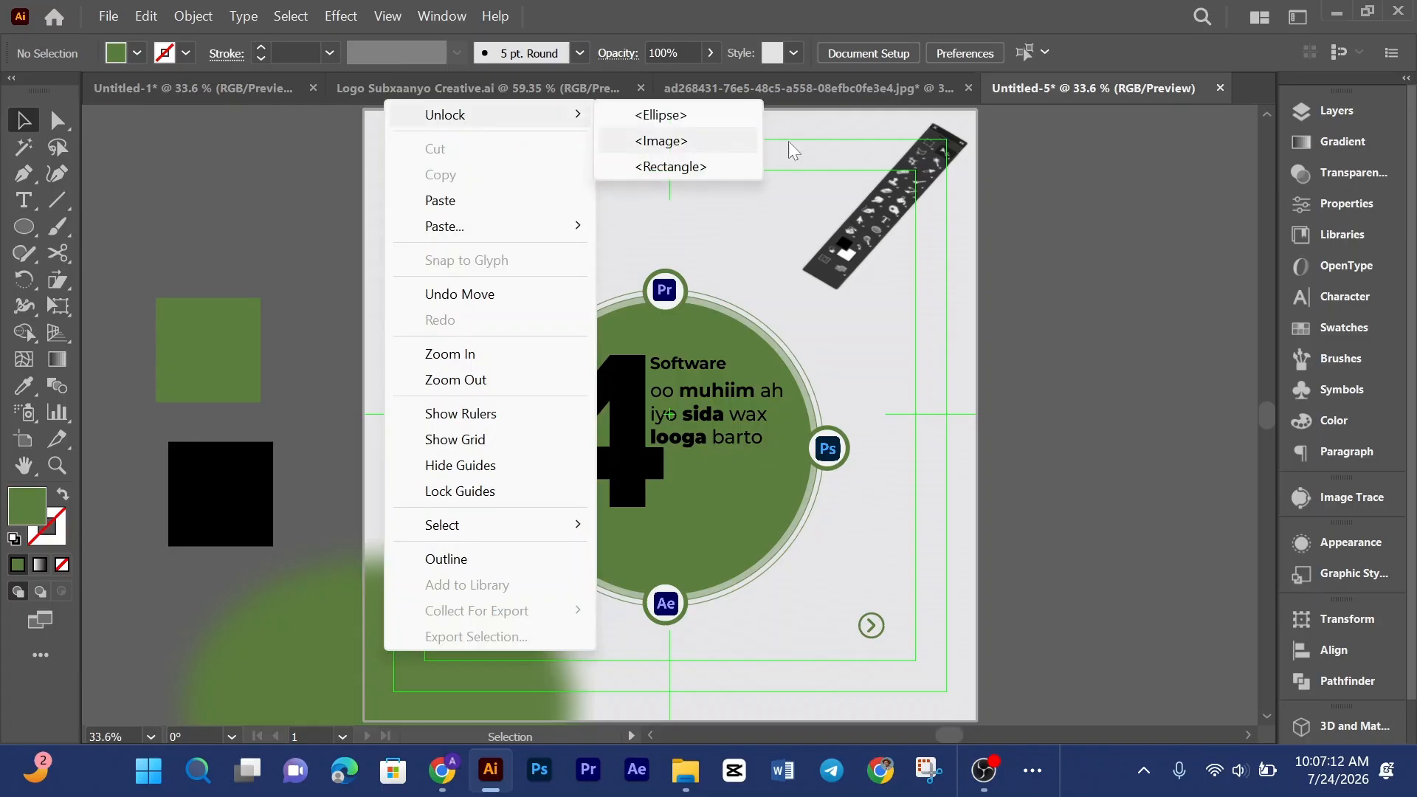
click(702, 118)
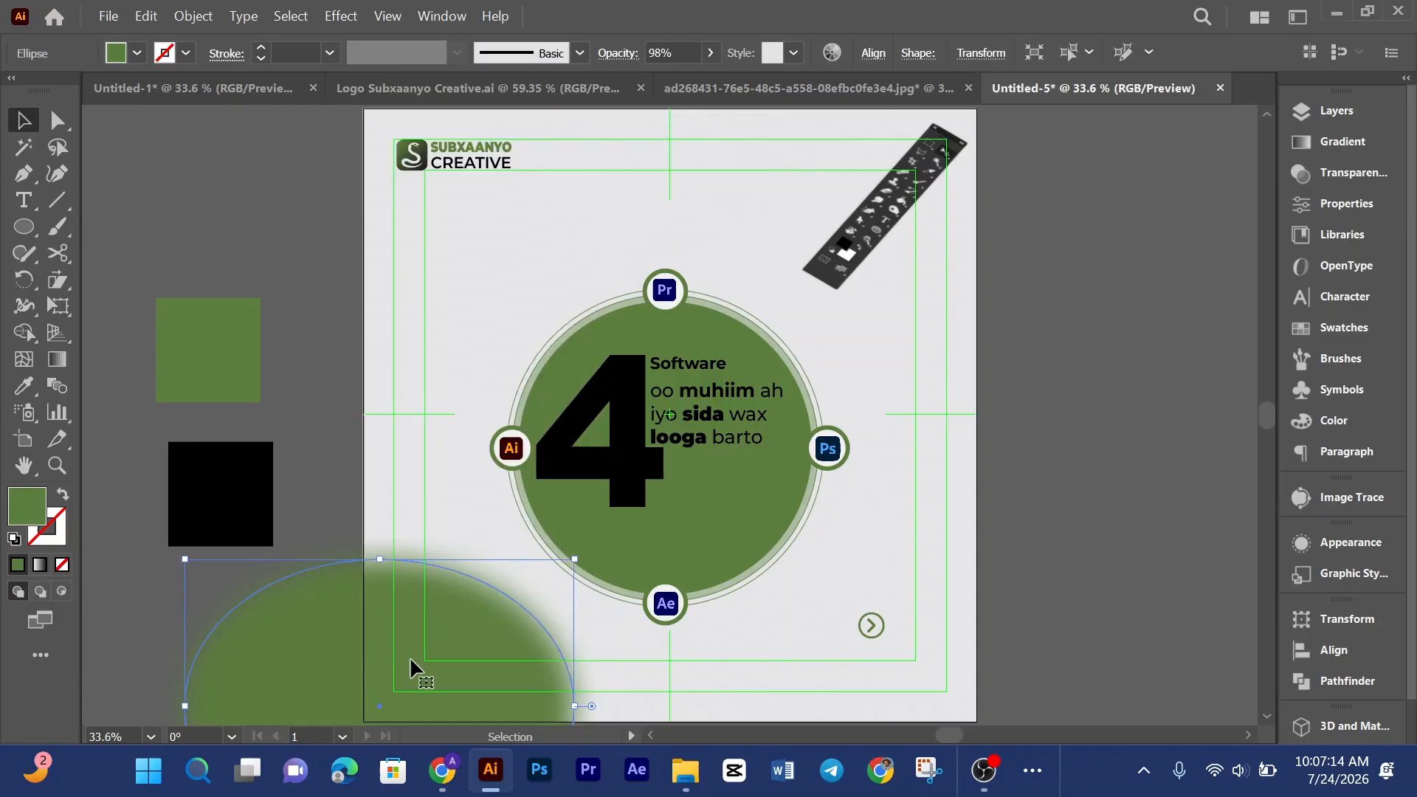
drag(410, 657, 1008, 327)
scroll(999, 324, up, 1)
scroll(1000, 328, up, 2)
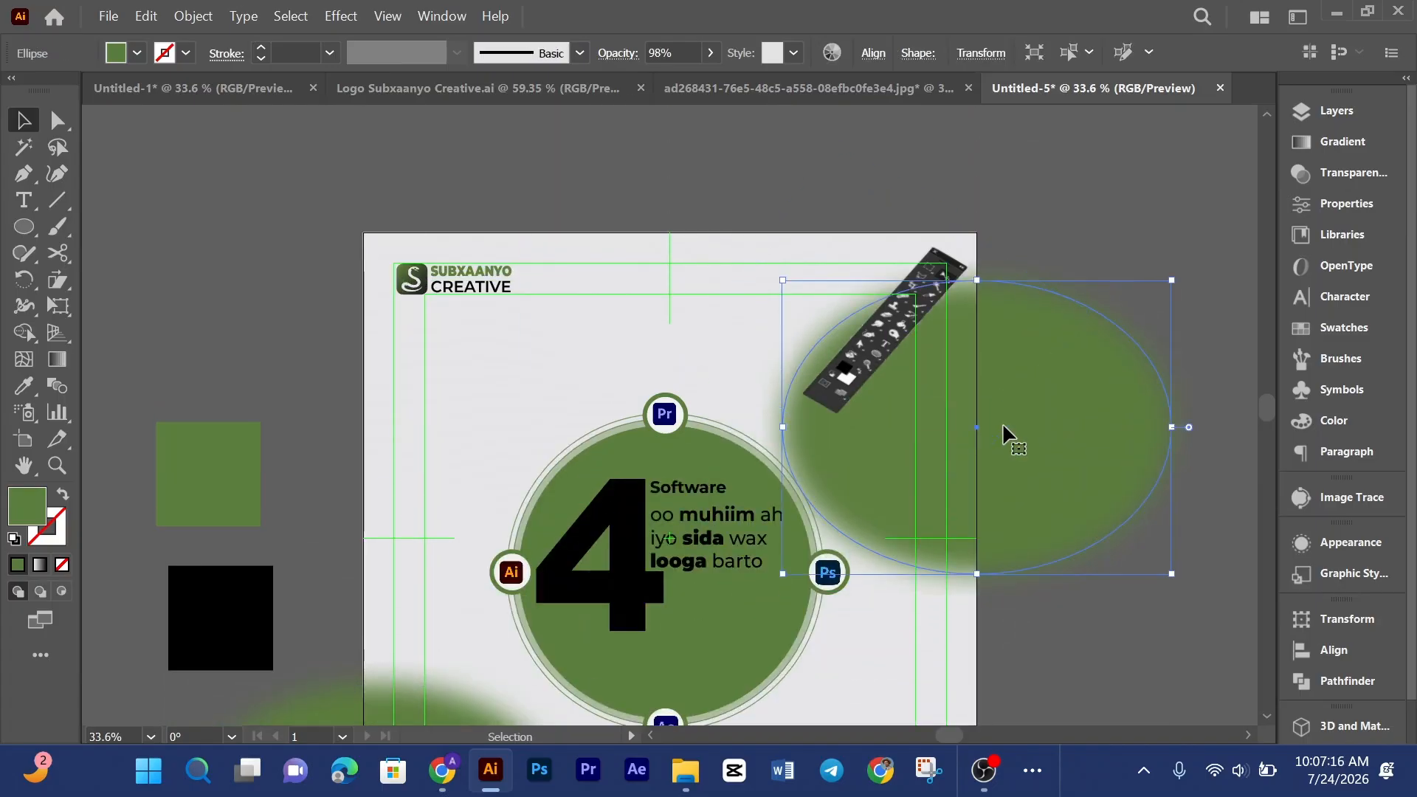
drag(1001, 414, 977, 308)
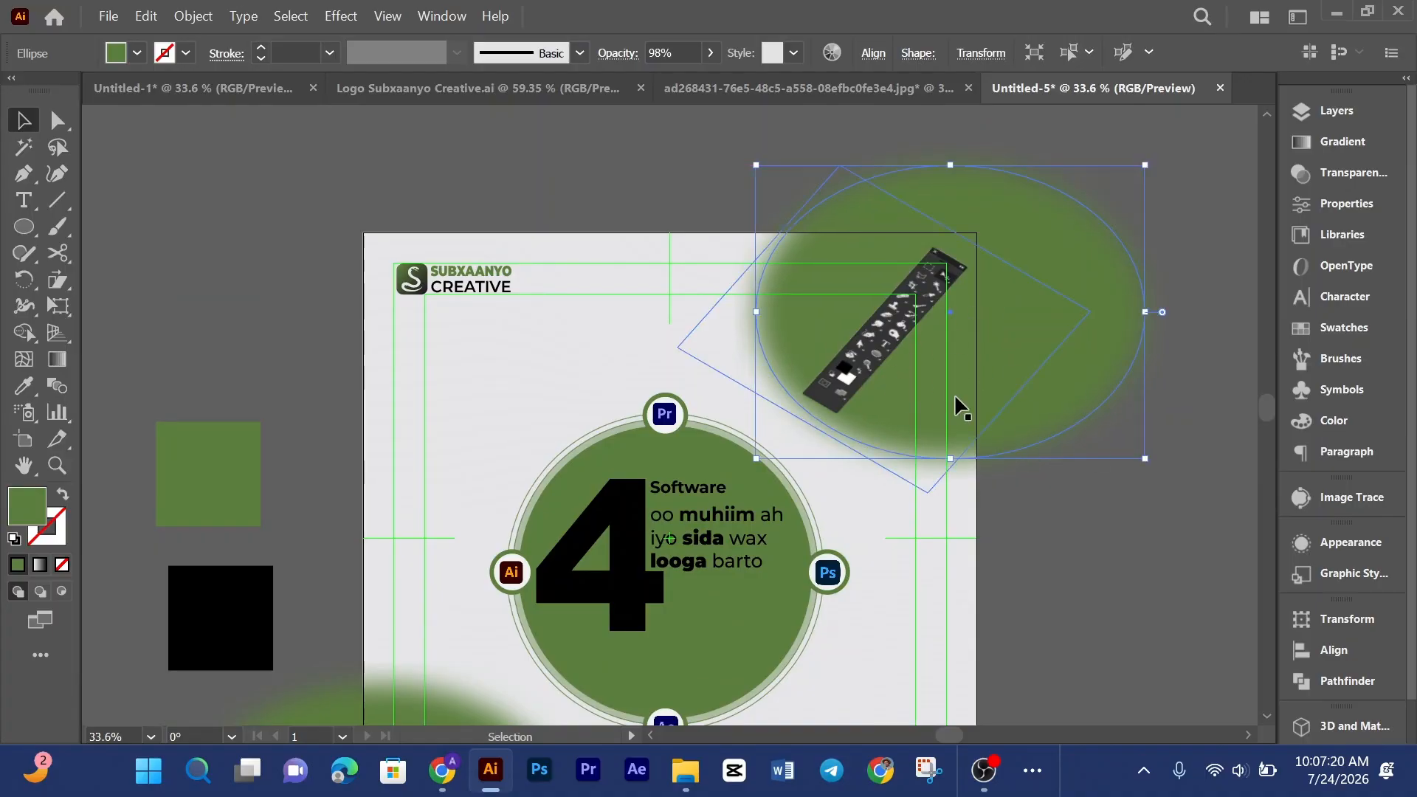
Step: Isolate the upper-right blurred ellipse, nudge it into place and set its opacity to 56%
click(1339, 110)
drag(1140, 161, 1158, 216)
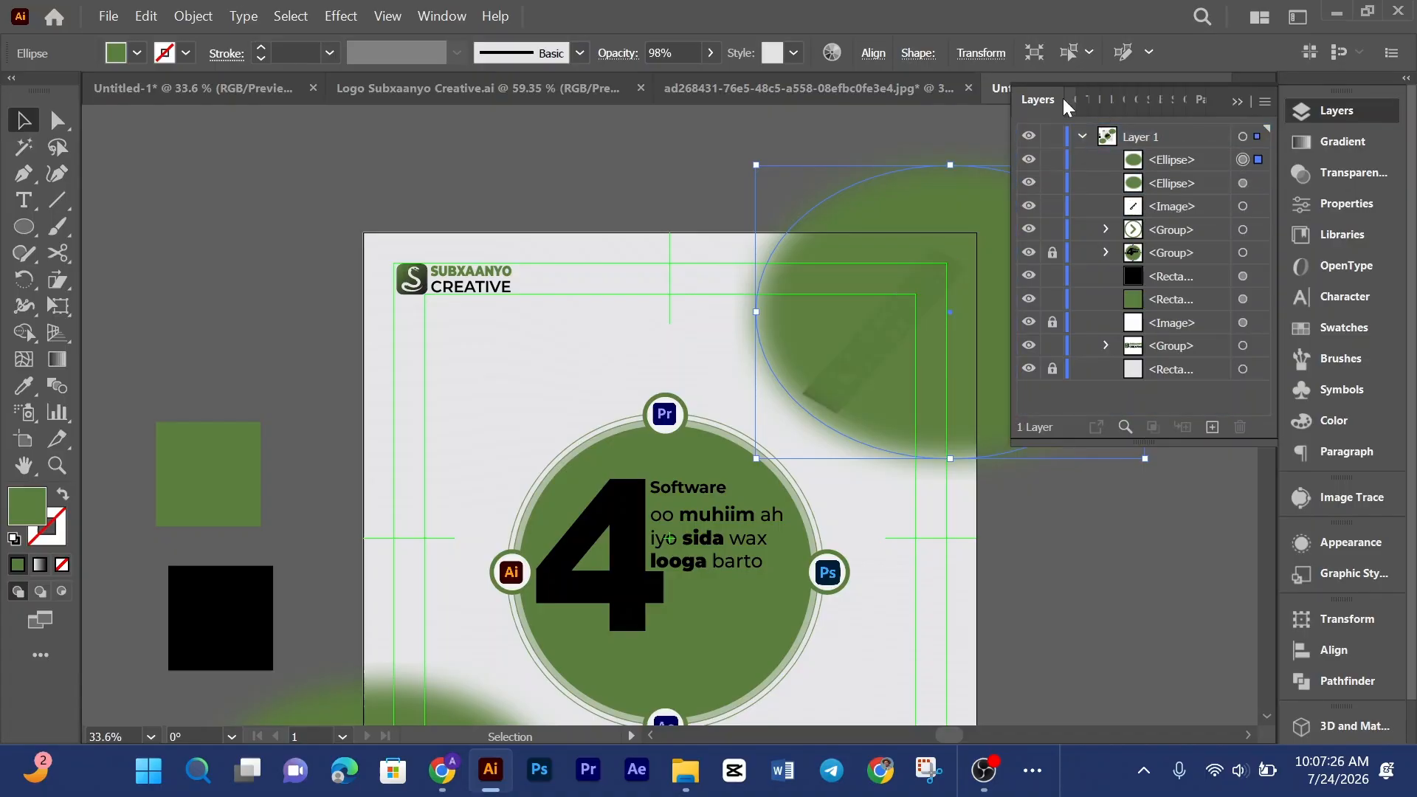
double_click(990, 271)
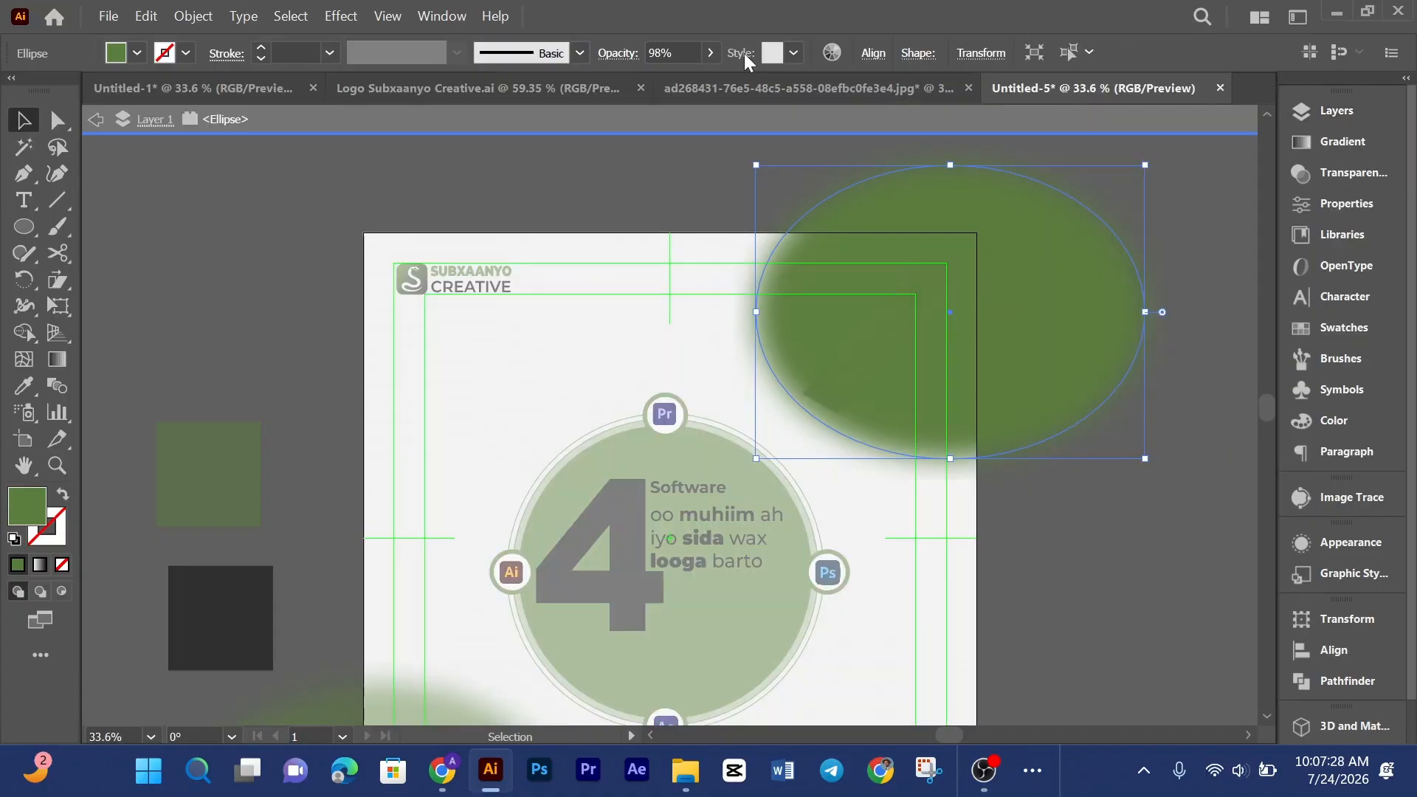
click(710, 52)
click(641, 81)
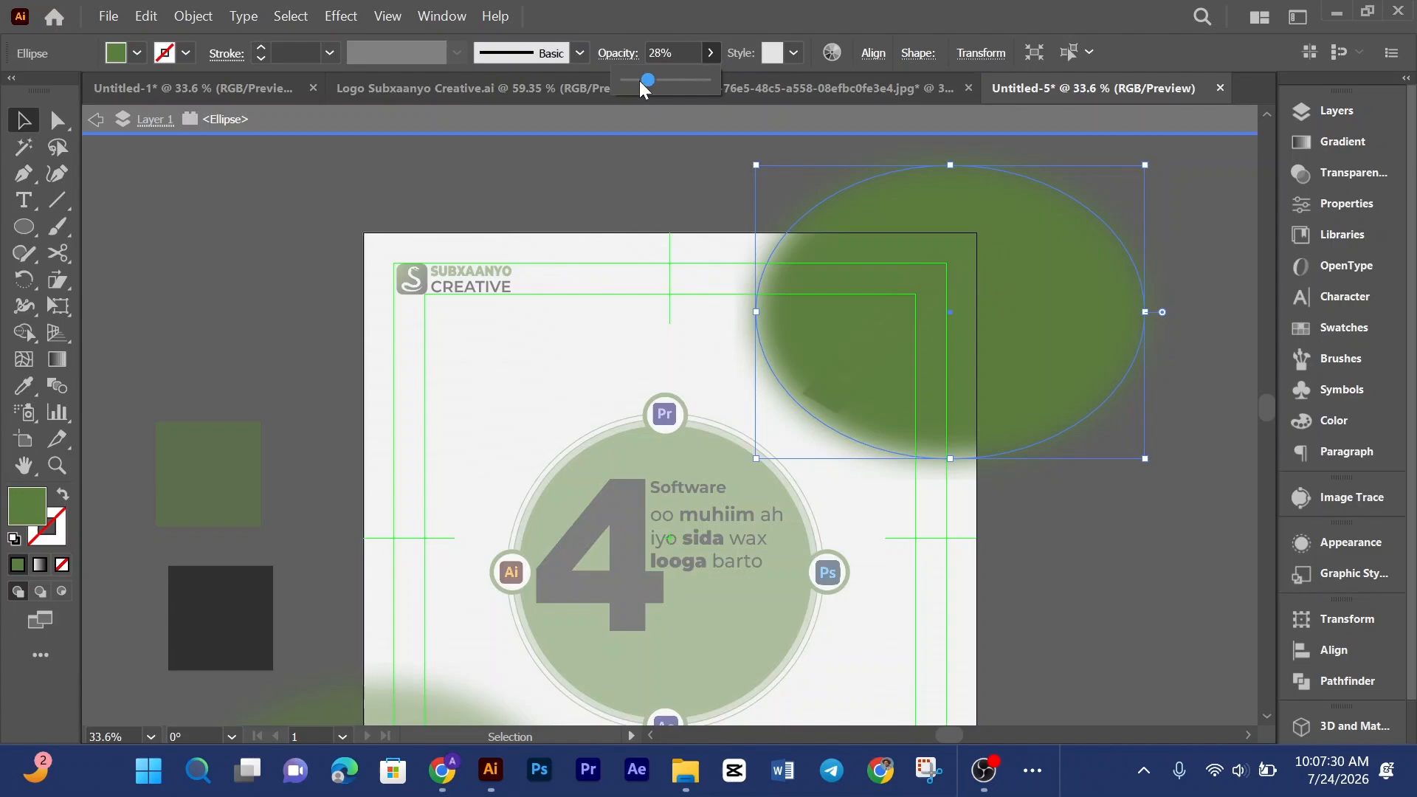
double_click(626, 247)
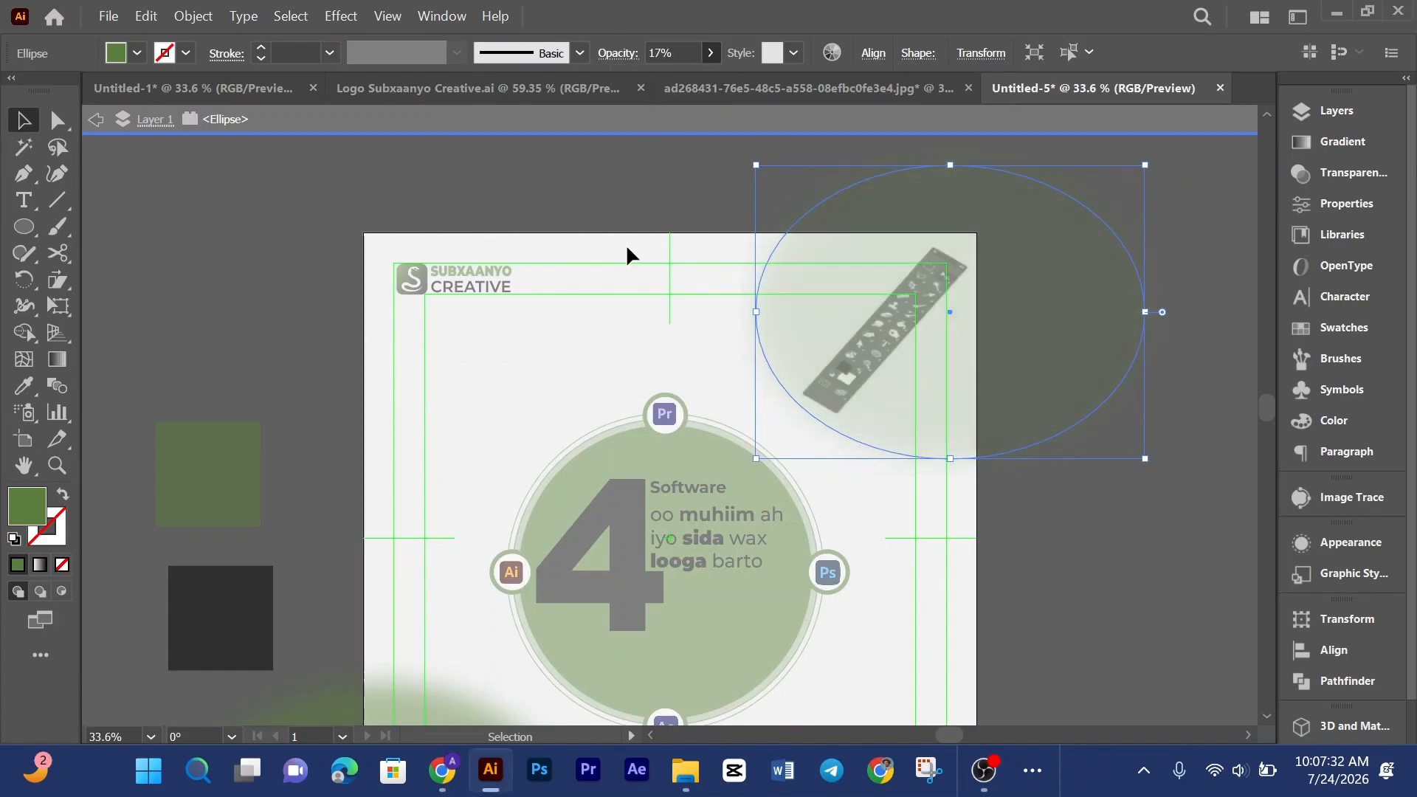
drag(1105, 280, 1081, 300)
double_click(1044, 288)
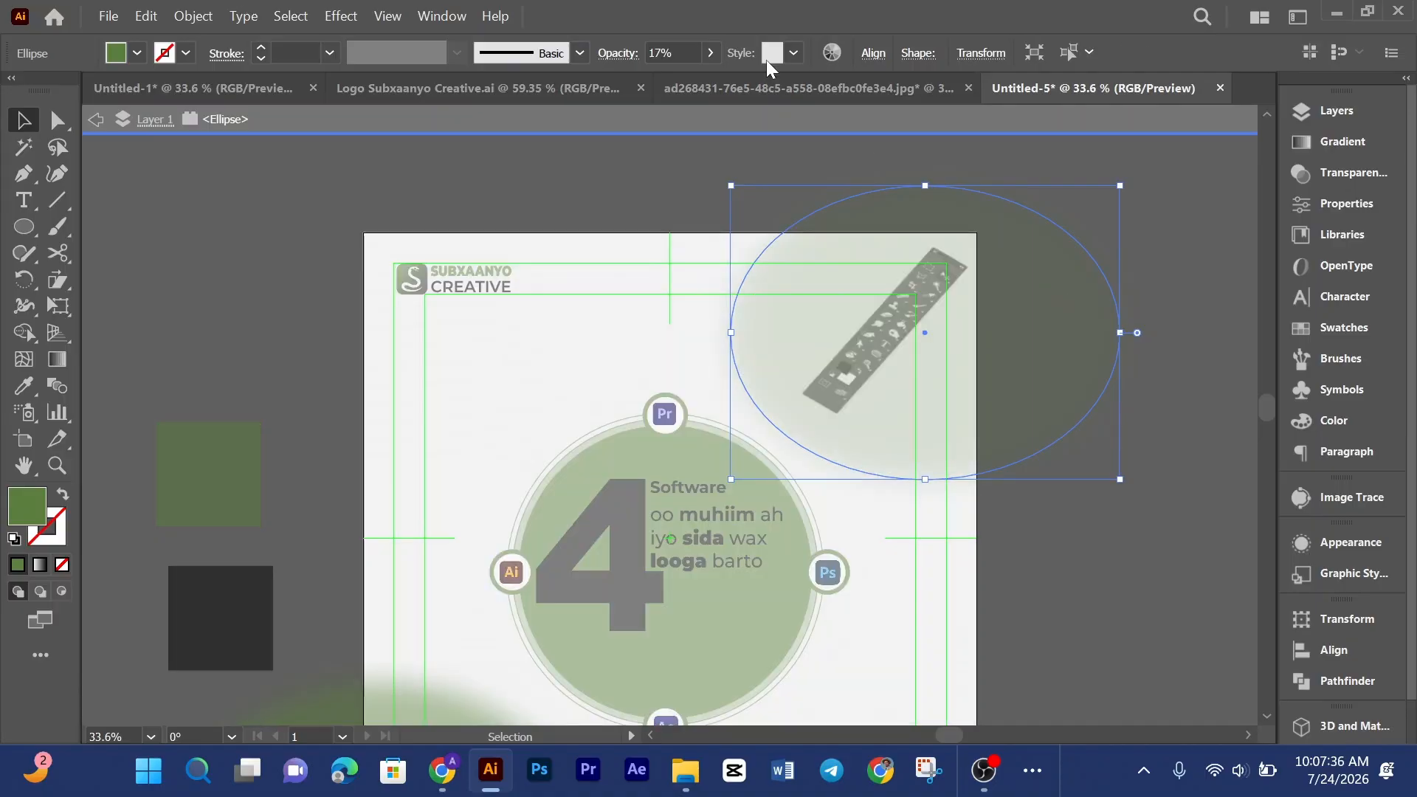
click(711, 53)
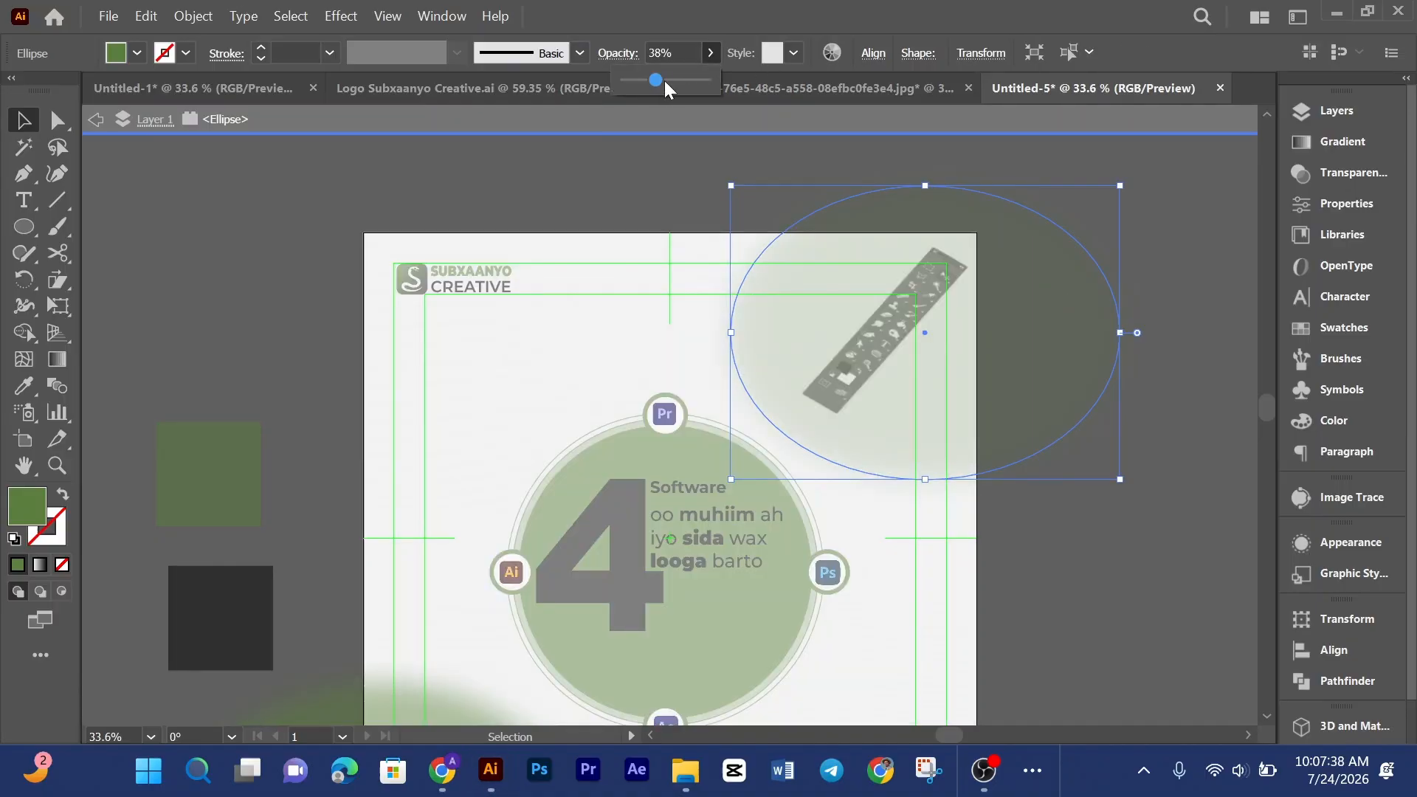
double_click(1177, 270)
scroll(1175, 270, down, 2)
scroll(1175, 268, up, 1)
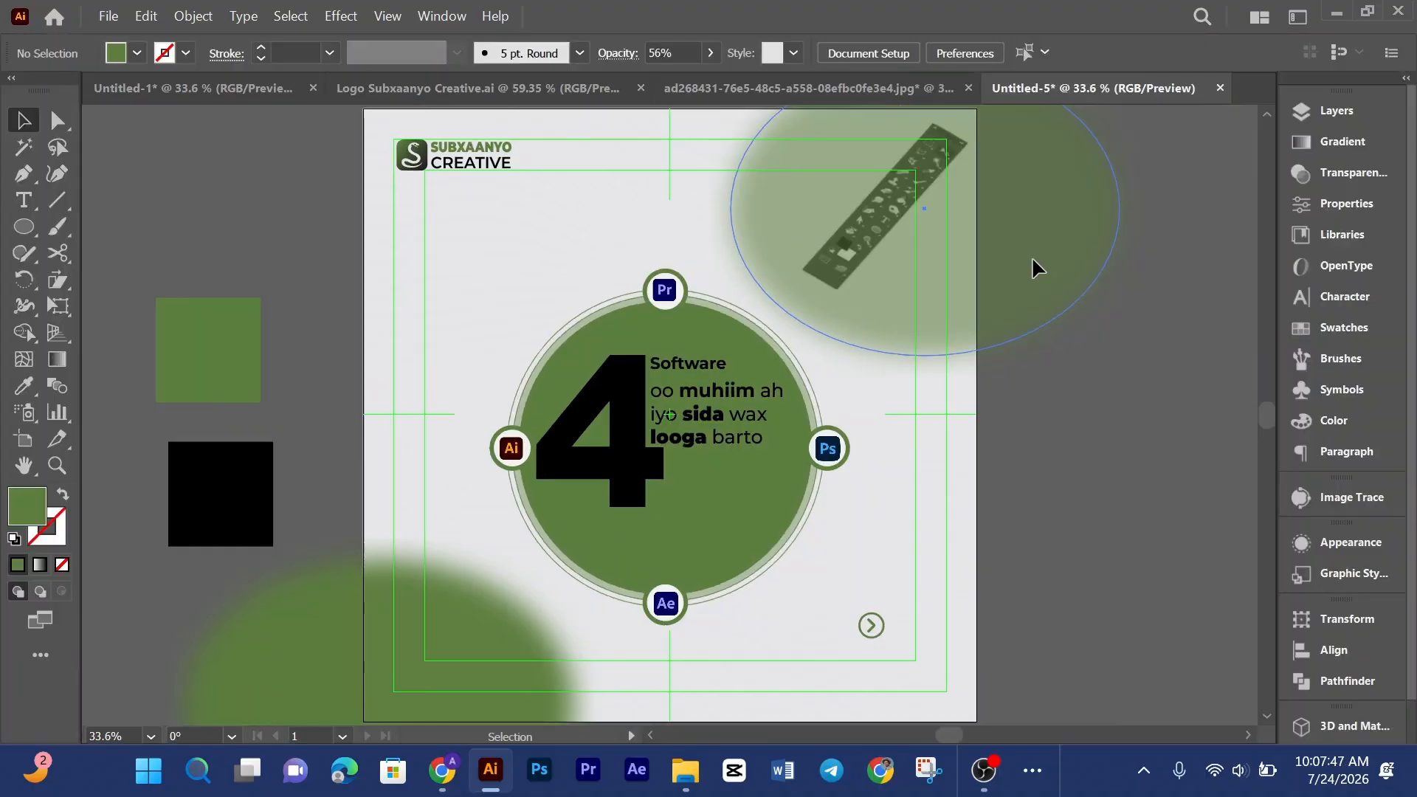
click(1042, 255)
scroll(960, 266, up, 3)
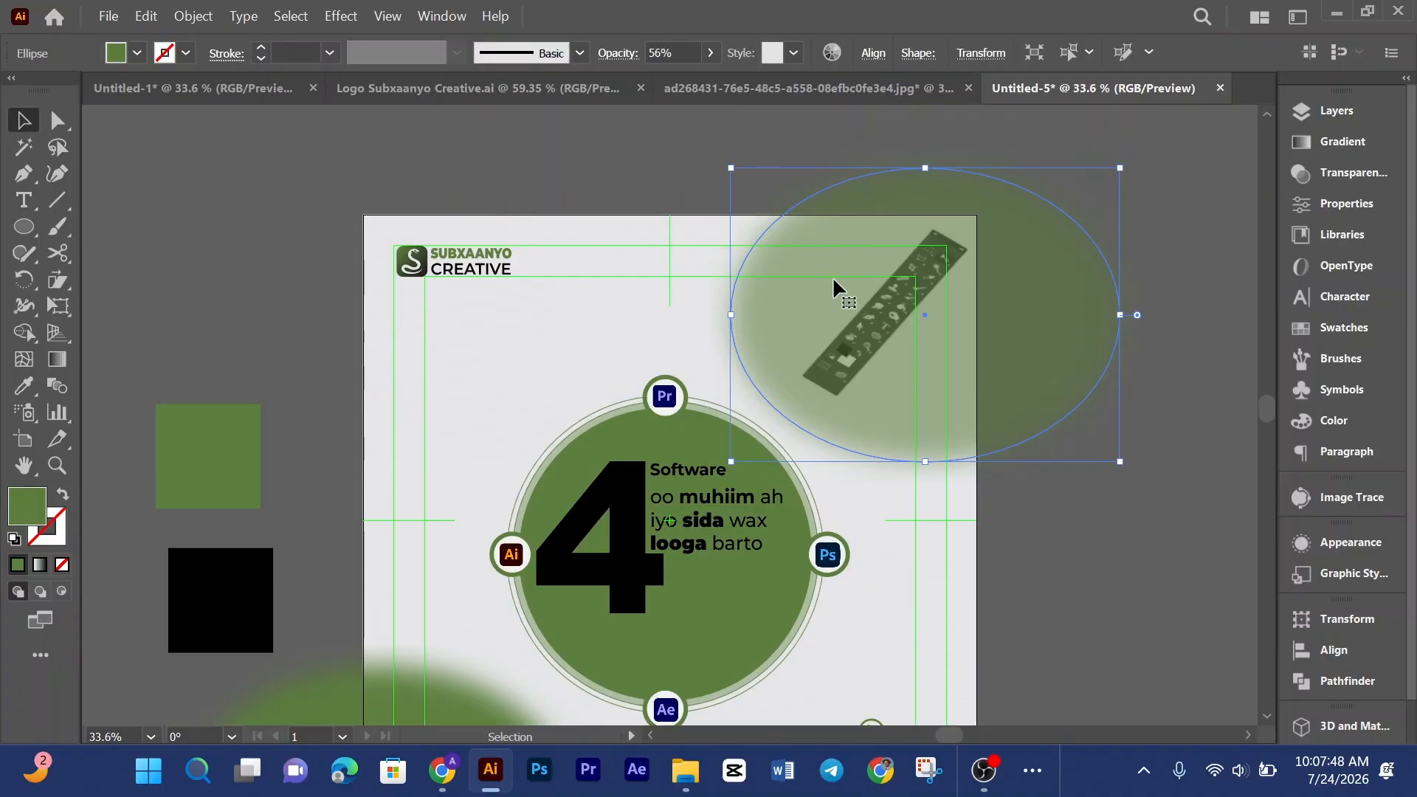
Step: Widen the blurred ellipse across the top-right corner and lock it
drag(707, 316, 670, 304)
drag(980, 333, 1067, 264)
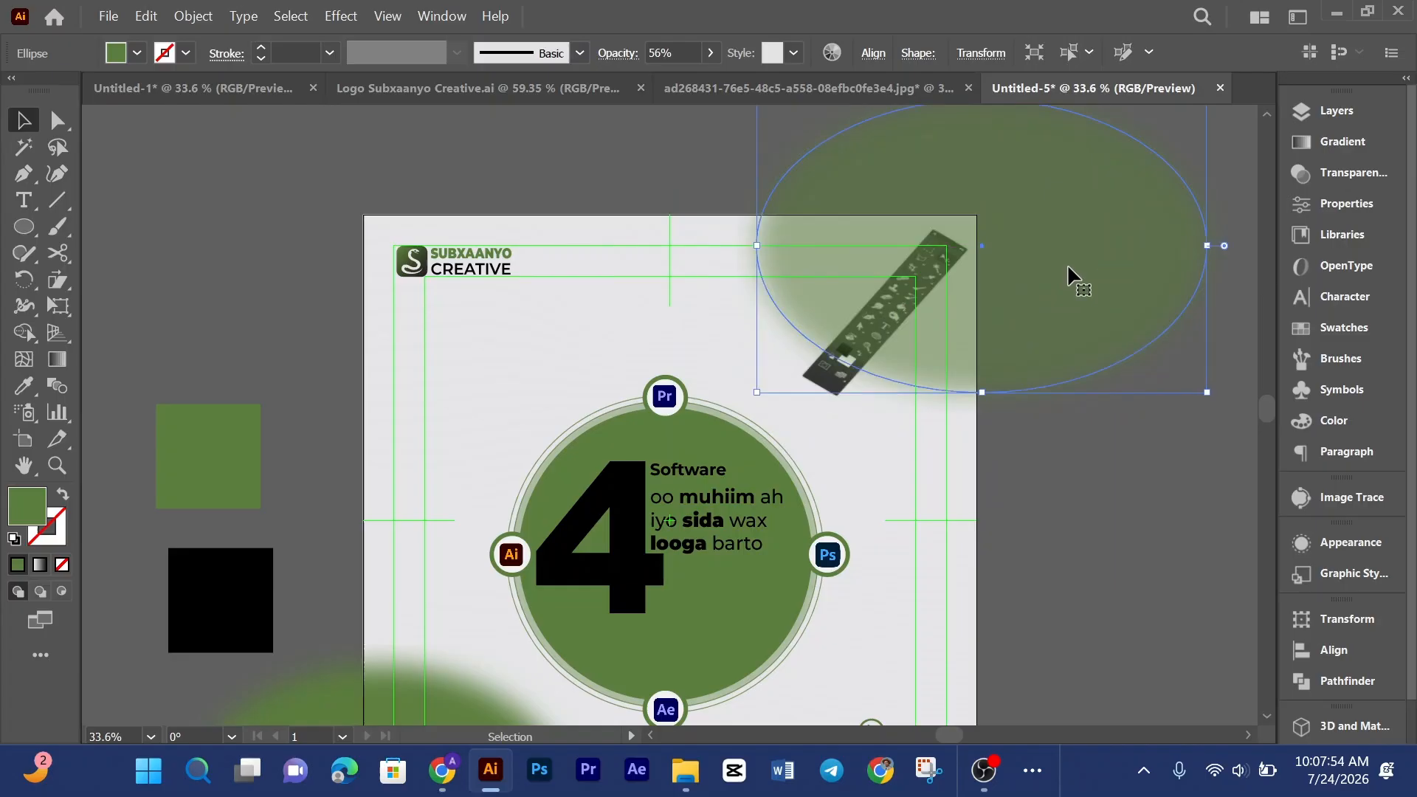
click(989, 464)
click(970, 322)
key(ctrl+2)
Step: Shift the tools panel image slightly within the upper-right corner and deselect it
click(904, 317)
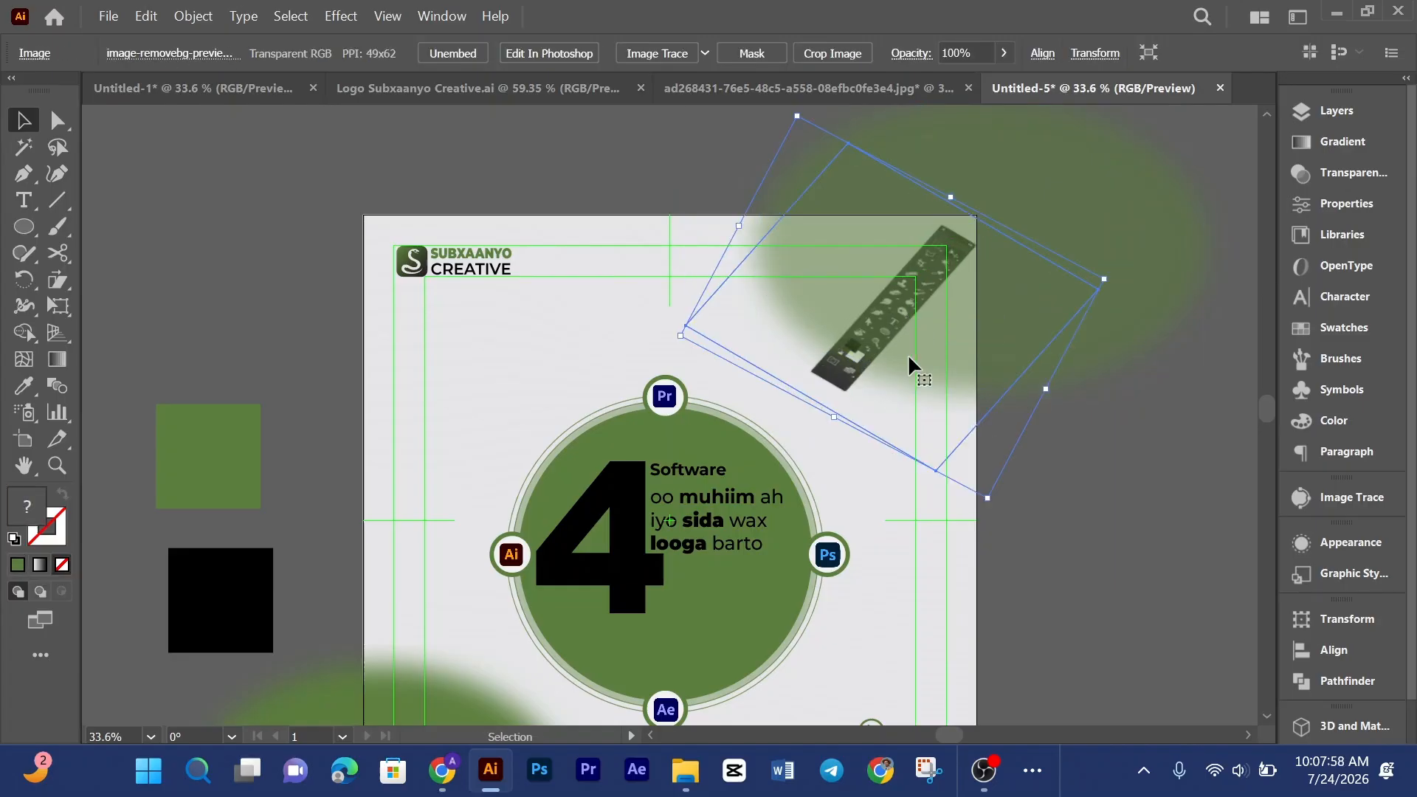
drag(832, 419, 855, 402)
click(884, 523)
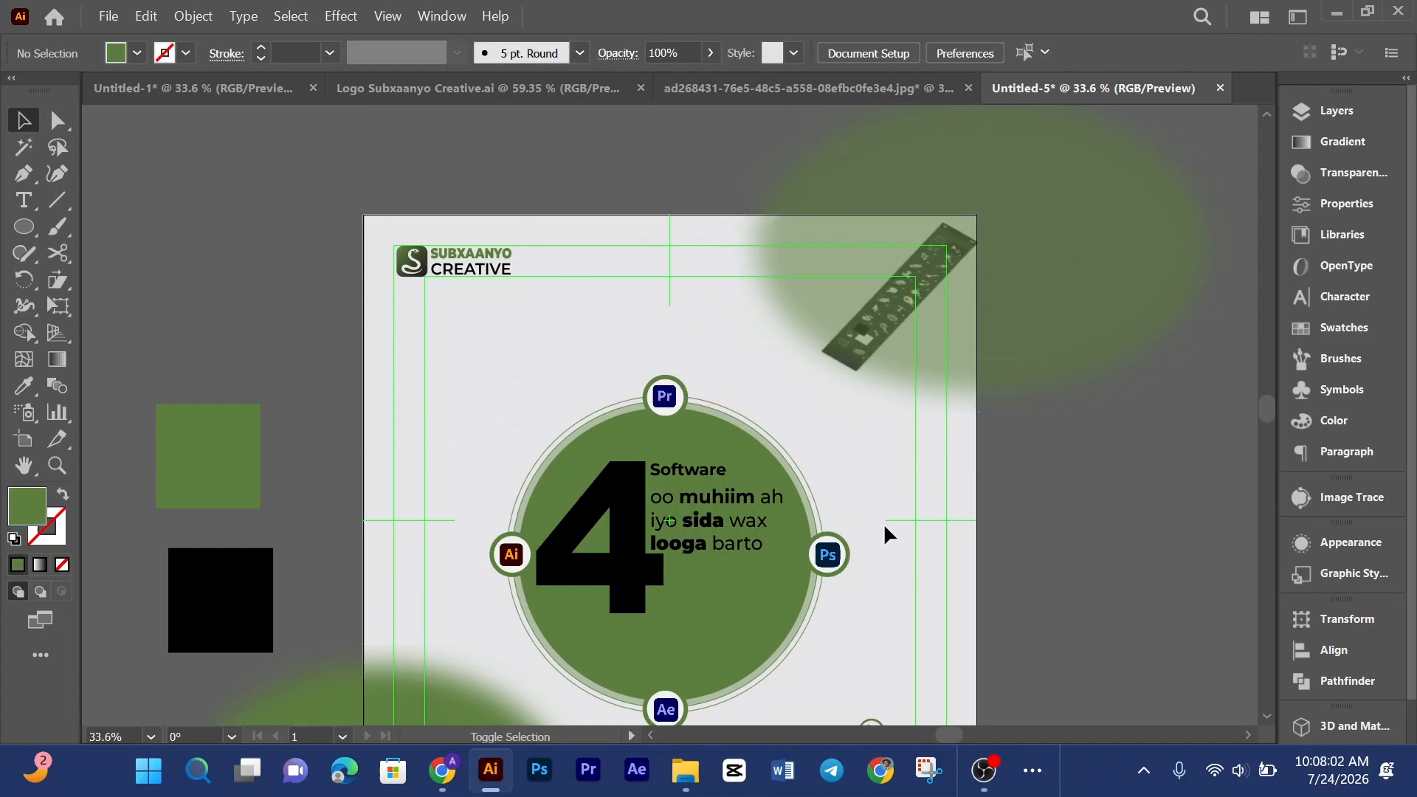
Step: Preview the poster in full screen, then select and delete the tools panel image
key(f)
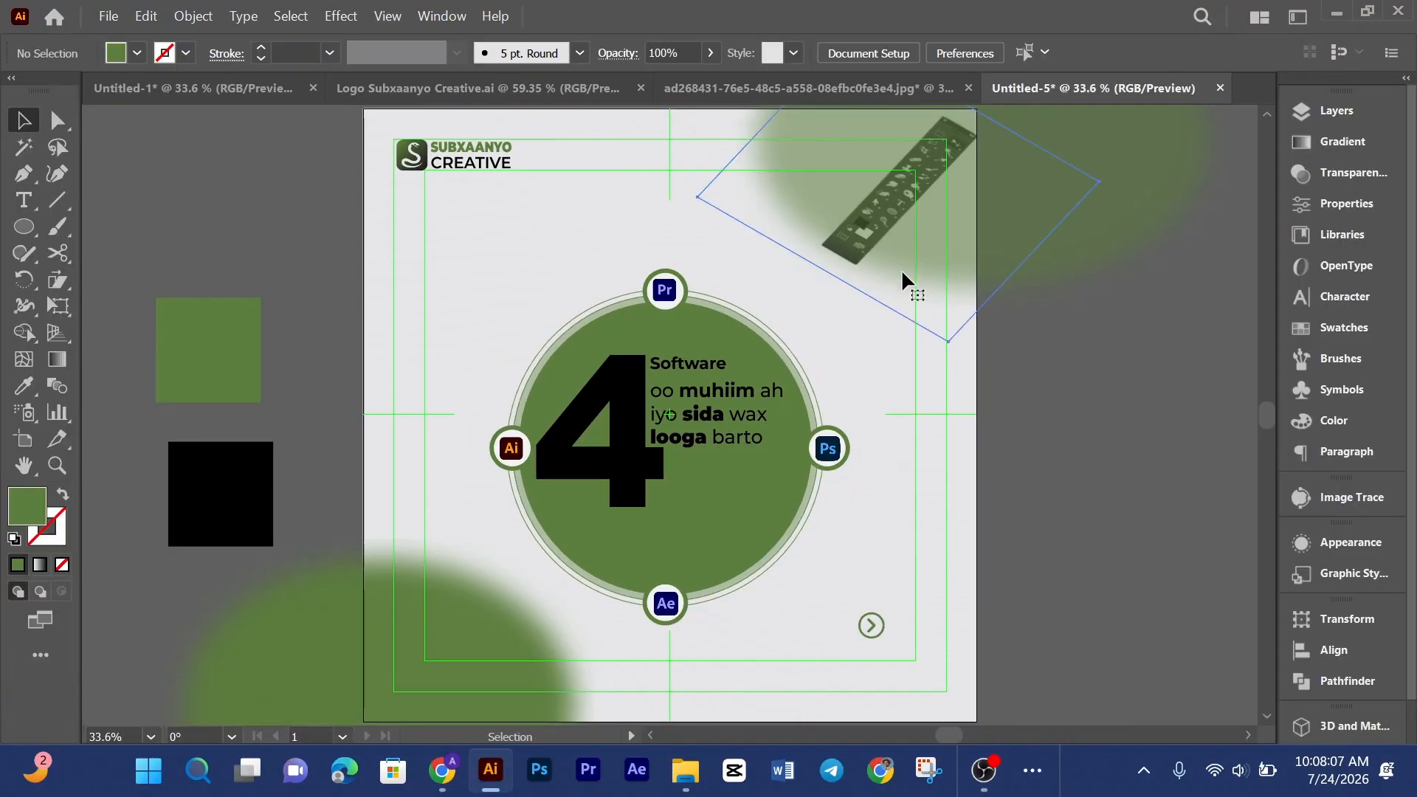
click(901, 269)
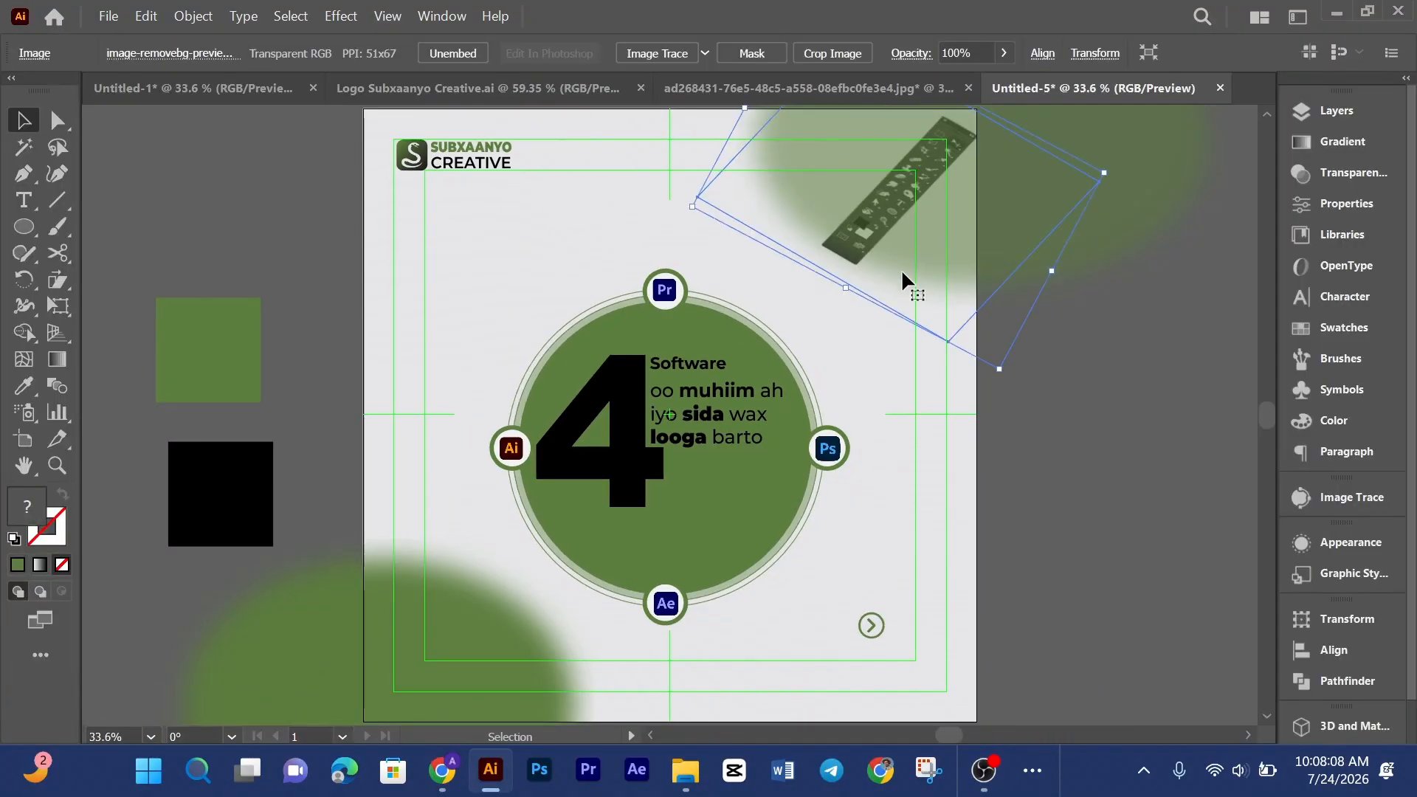
key(Delete)
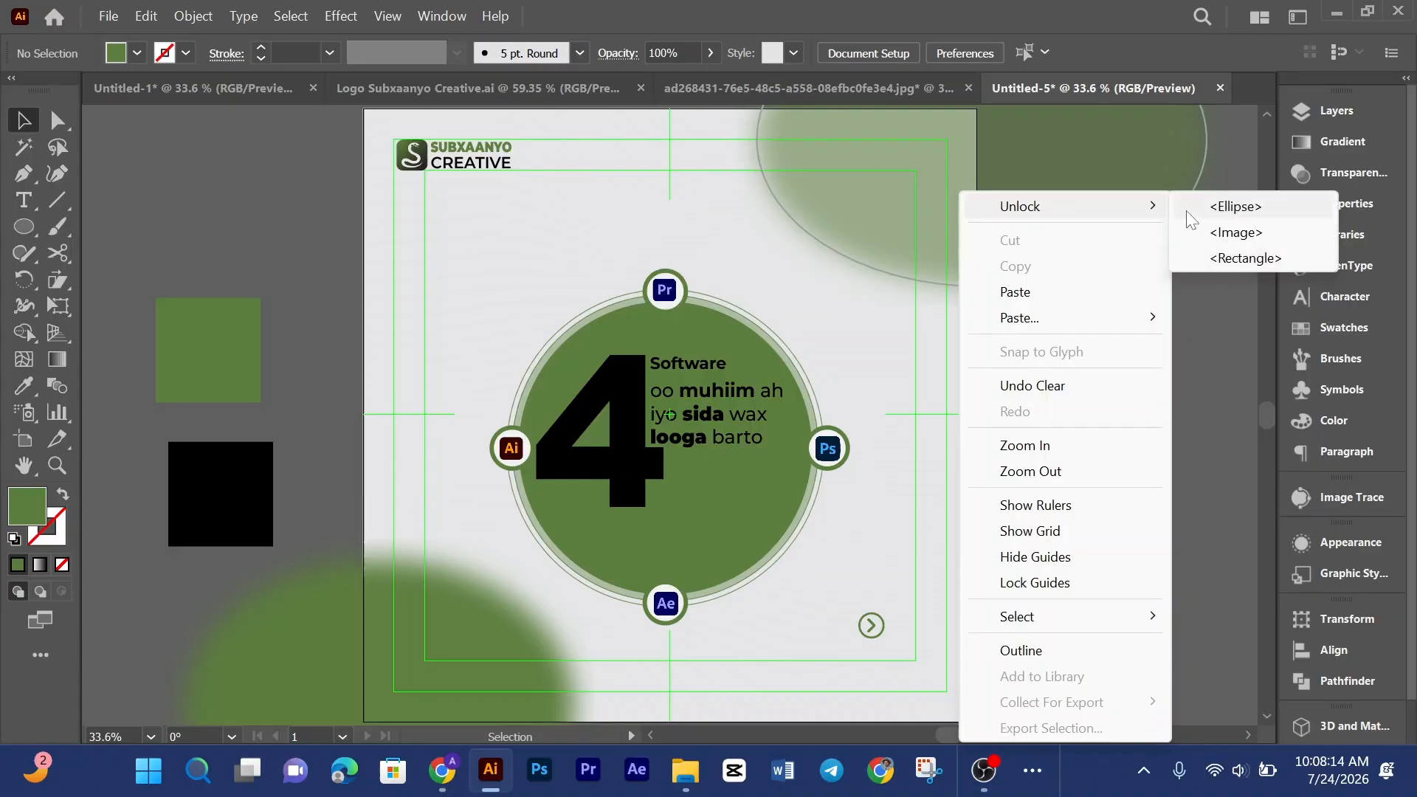
Step: Unlock the upper-right blurred ellipse and delete it
click(1226, 207)
key(Delete)
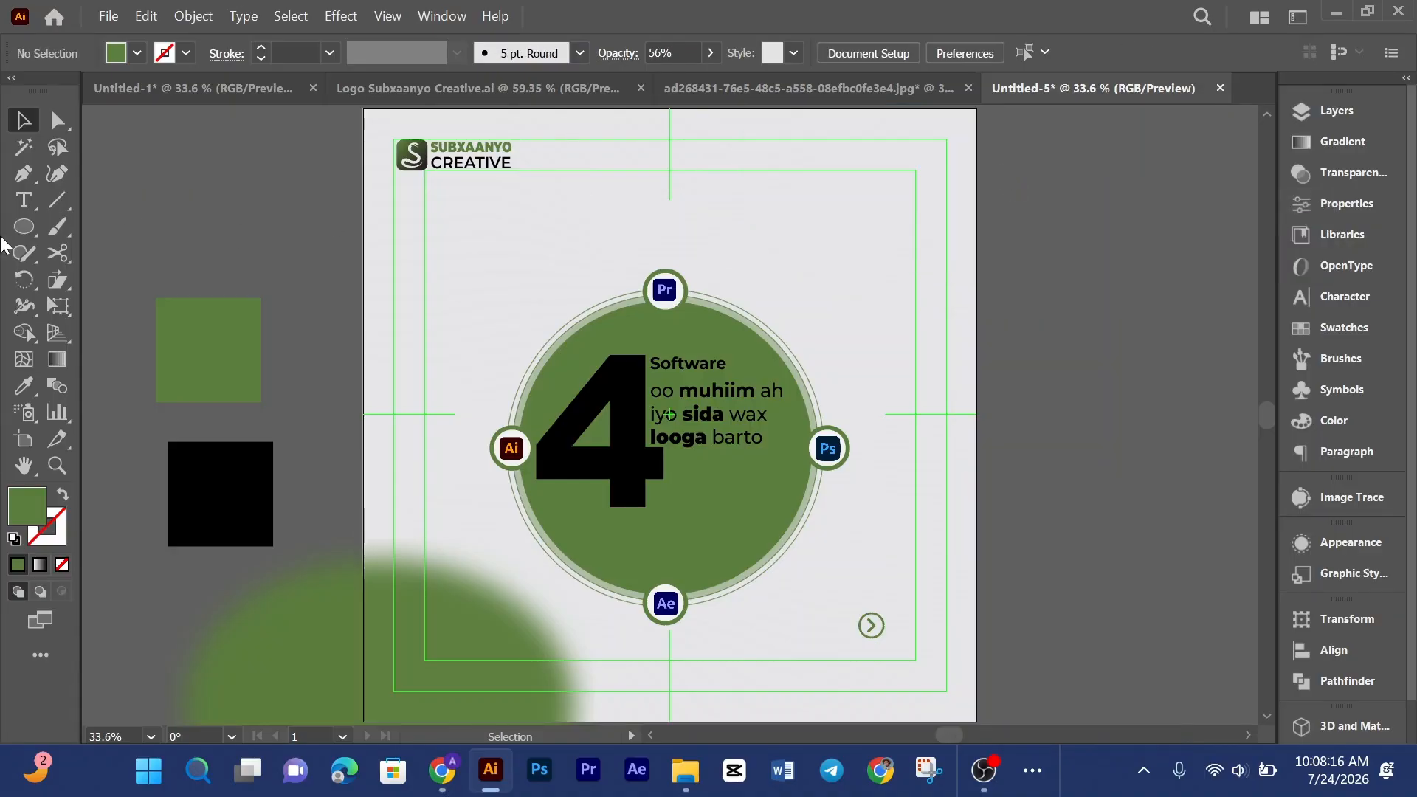
Step: Paint a green freehand scribble across the upper-right corner with the Paintbrush tool
click(60, 223)
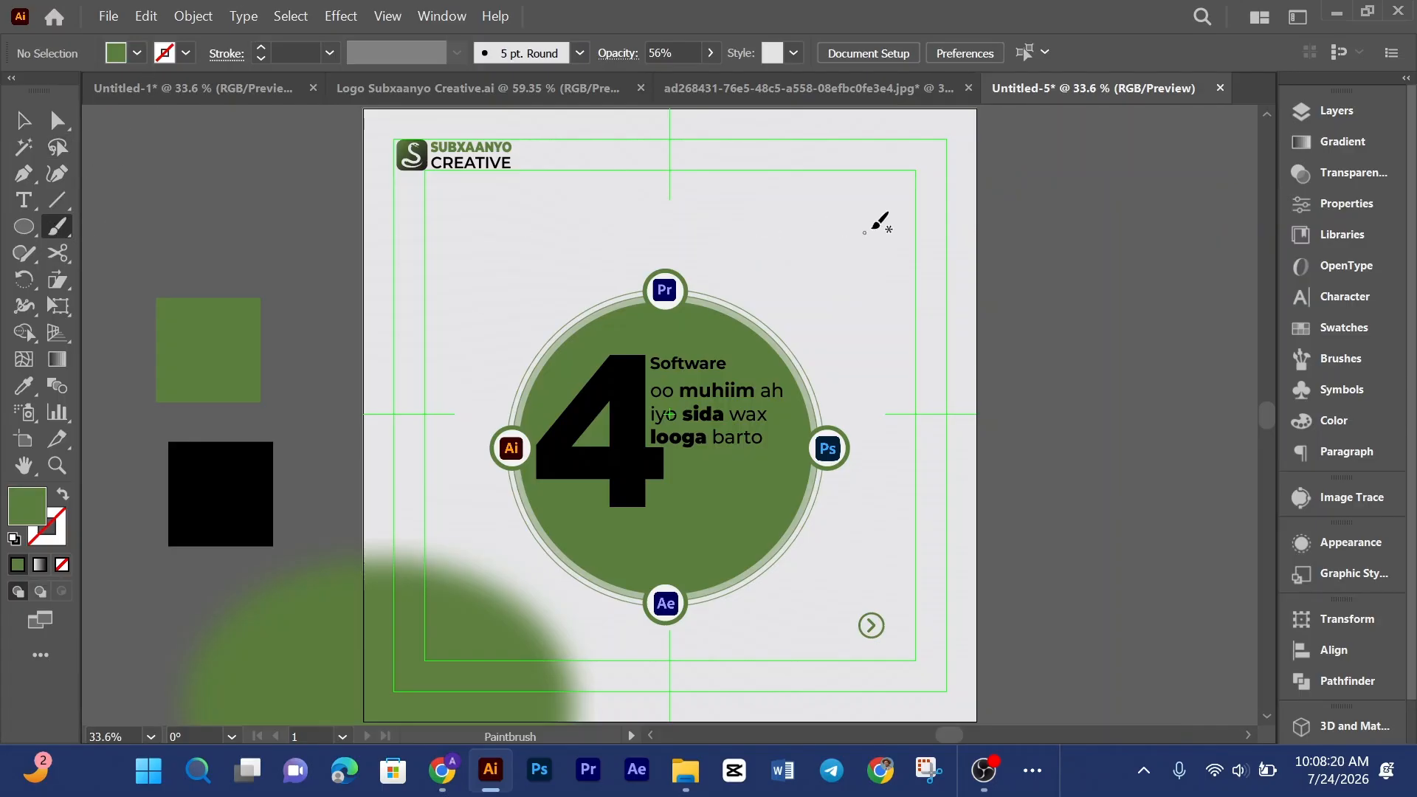
mouse_move(958, 182)
mouse_down()
mouse_move(866, 167)
mouse_move(940, 290)
mouse_move(936, 175)
mouse_move(884, 115)
mouse_move(872, 248)
mouse_move(840, 246)
mouse_move(779, 193)
mouse_move(779, 134)
mouse_move(709, 113)
mouse_move(791, 209)
mouse_move(812, 157)
mouse_move(893, 268)
mouse_move(903, 345)
mouse_move(978, 194)
mouse_move(966, 112)
mouse_up()
mouse_move(834, 92)
mouse_down()
mouse_move(757, 112)
mouse_move(828, 145)
mouse_up()
mouse_move(921, 205)
mouse_down()
mouse_move(948, 332)
mouse_move(871, 291)
mouse_move(799, 278)
mouse_move(826, 206)
mouse_move(960, 214)
mouse_up()
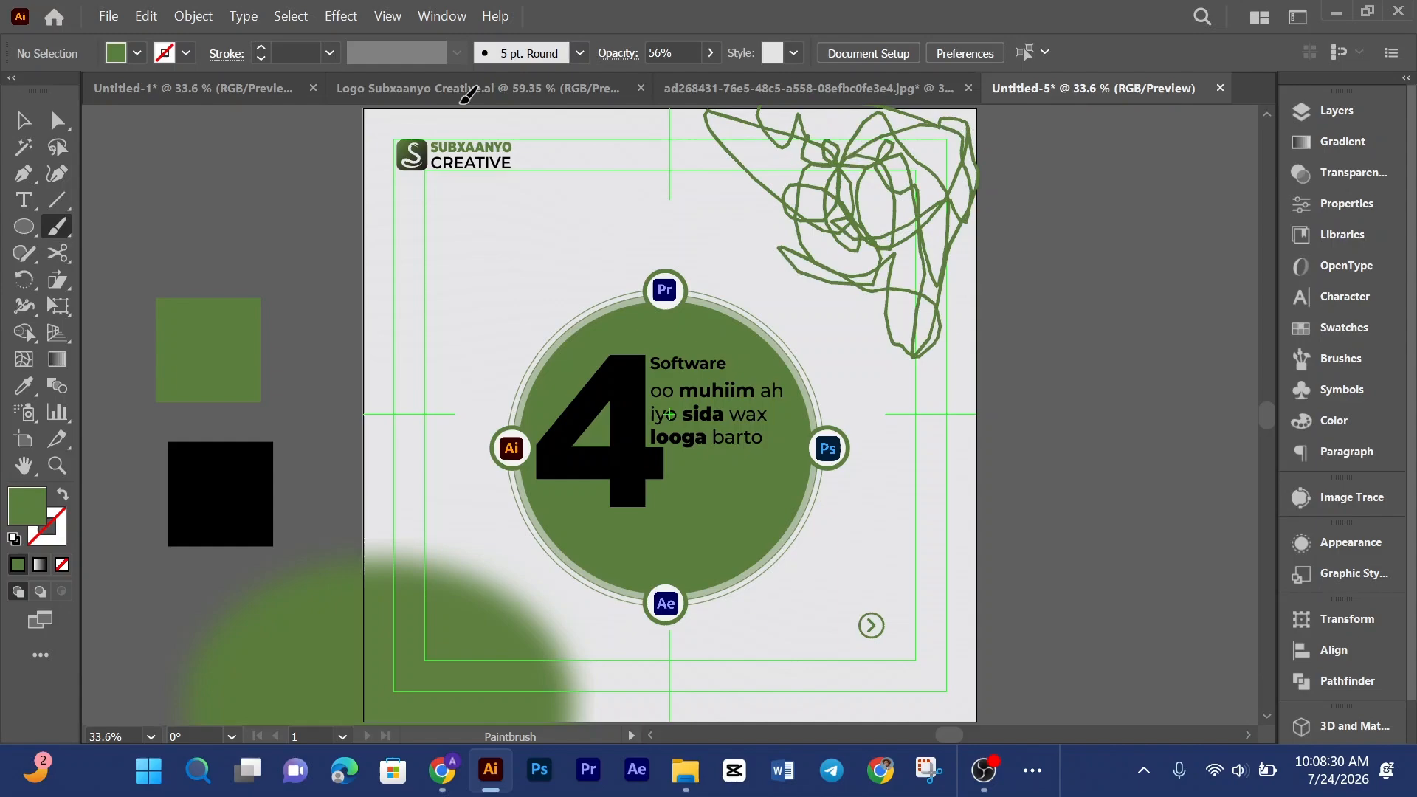
key(shift+x)
click(23, 120)
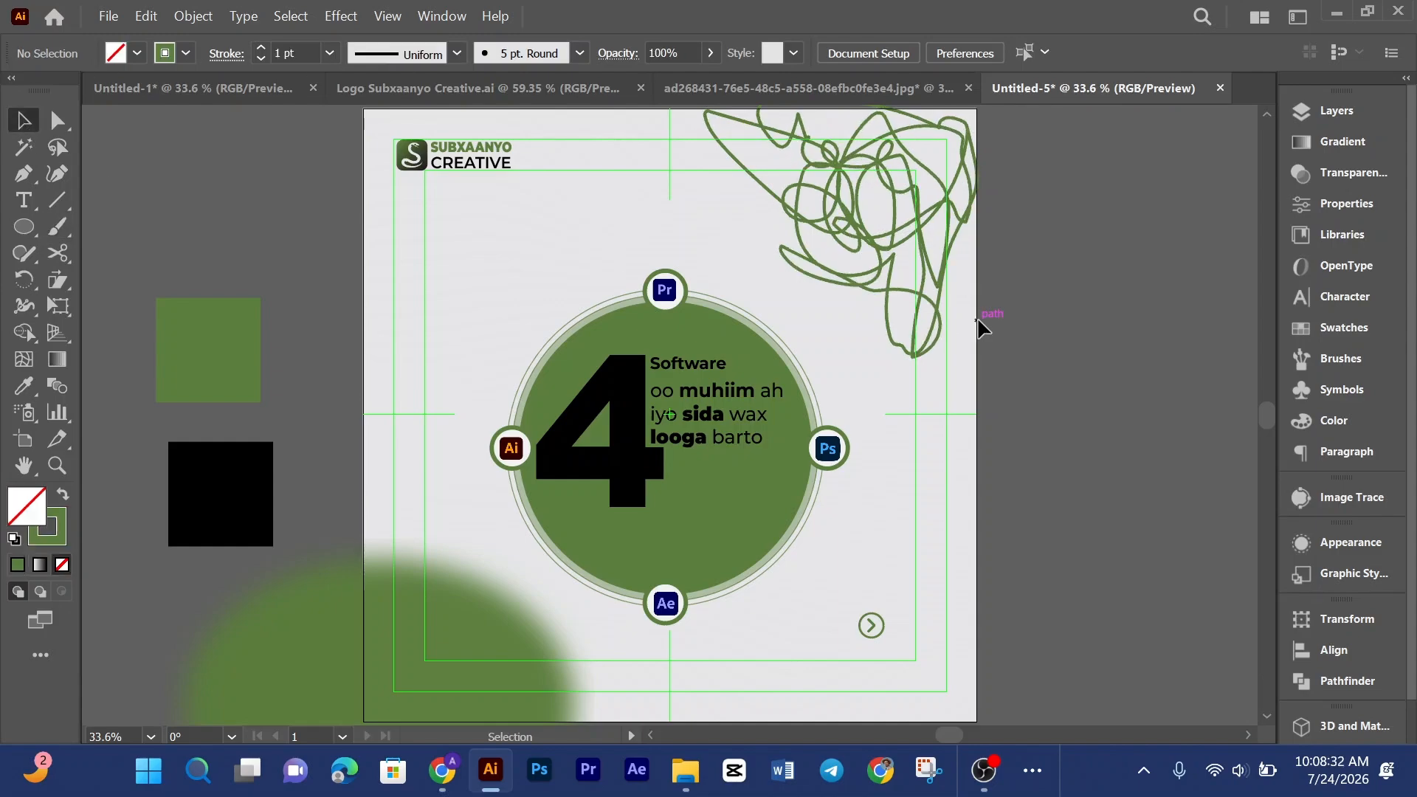
Step: Apply a Gaussian Blur with a radius of about 93.5 pixels to the scribble
click(811, 169)
click(346, 16)
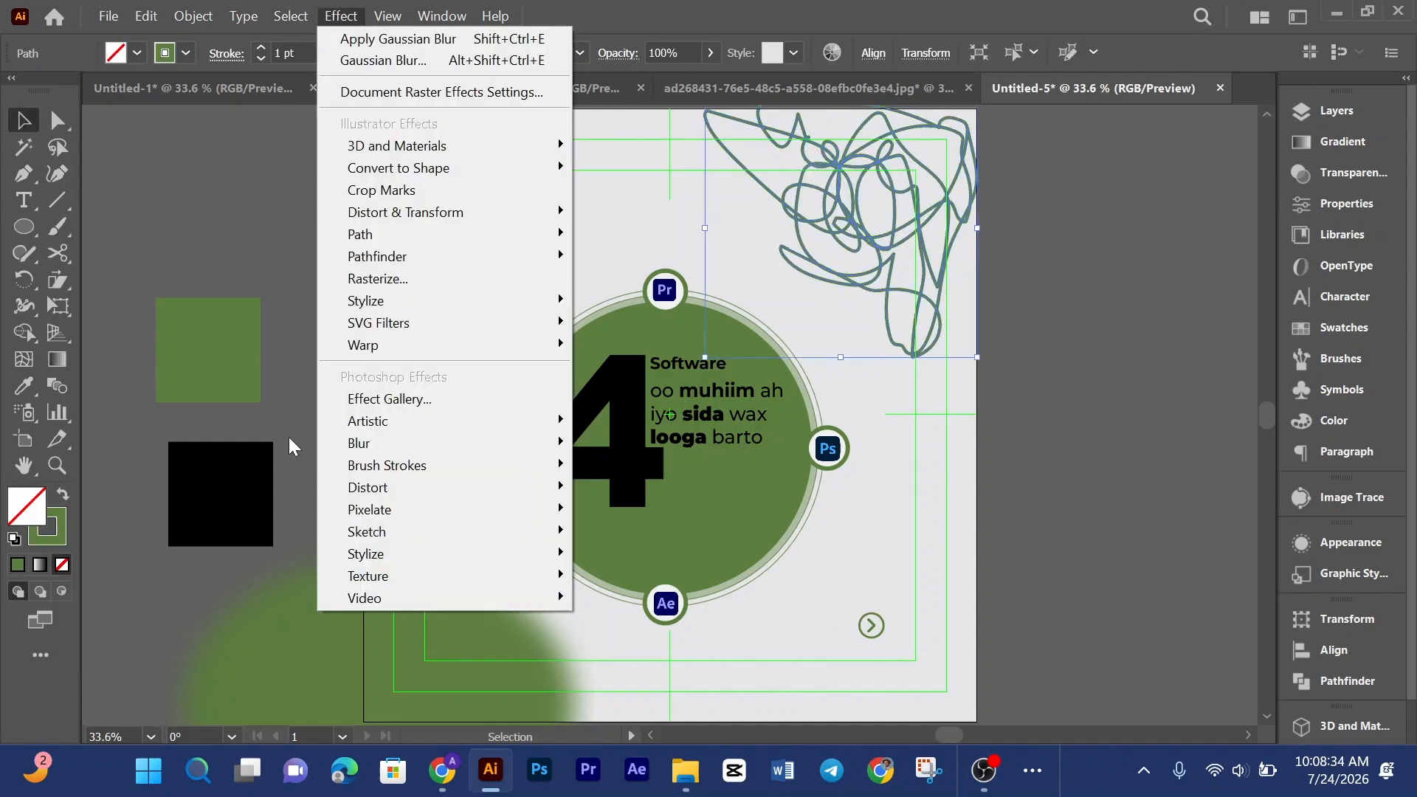
mouse_move(490, 449)
click(636, 443)
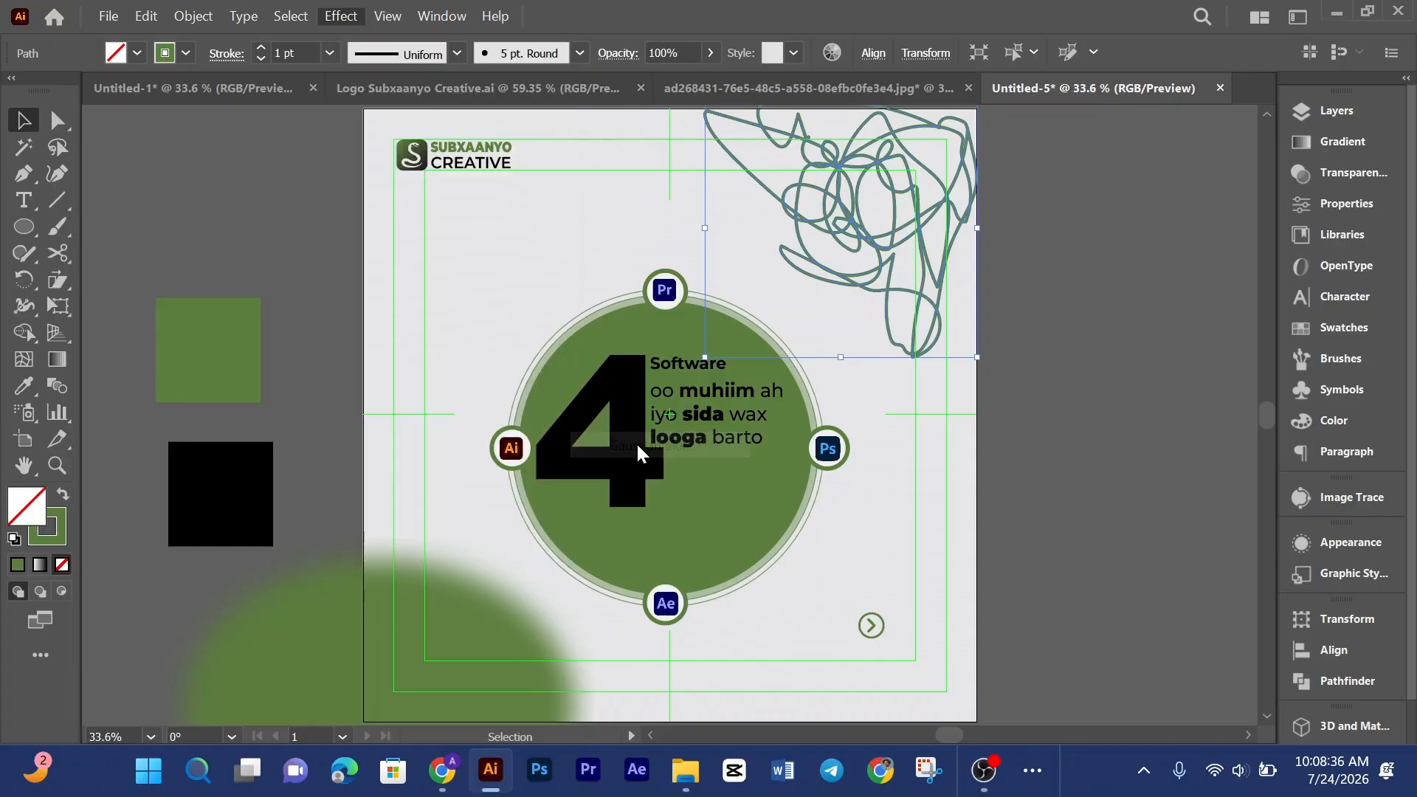
click(910, 420)
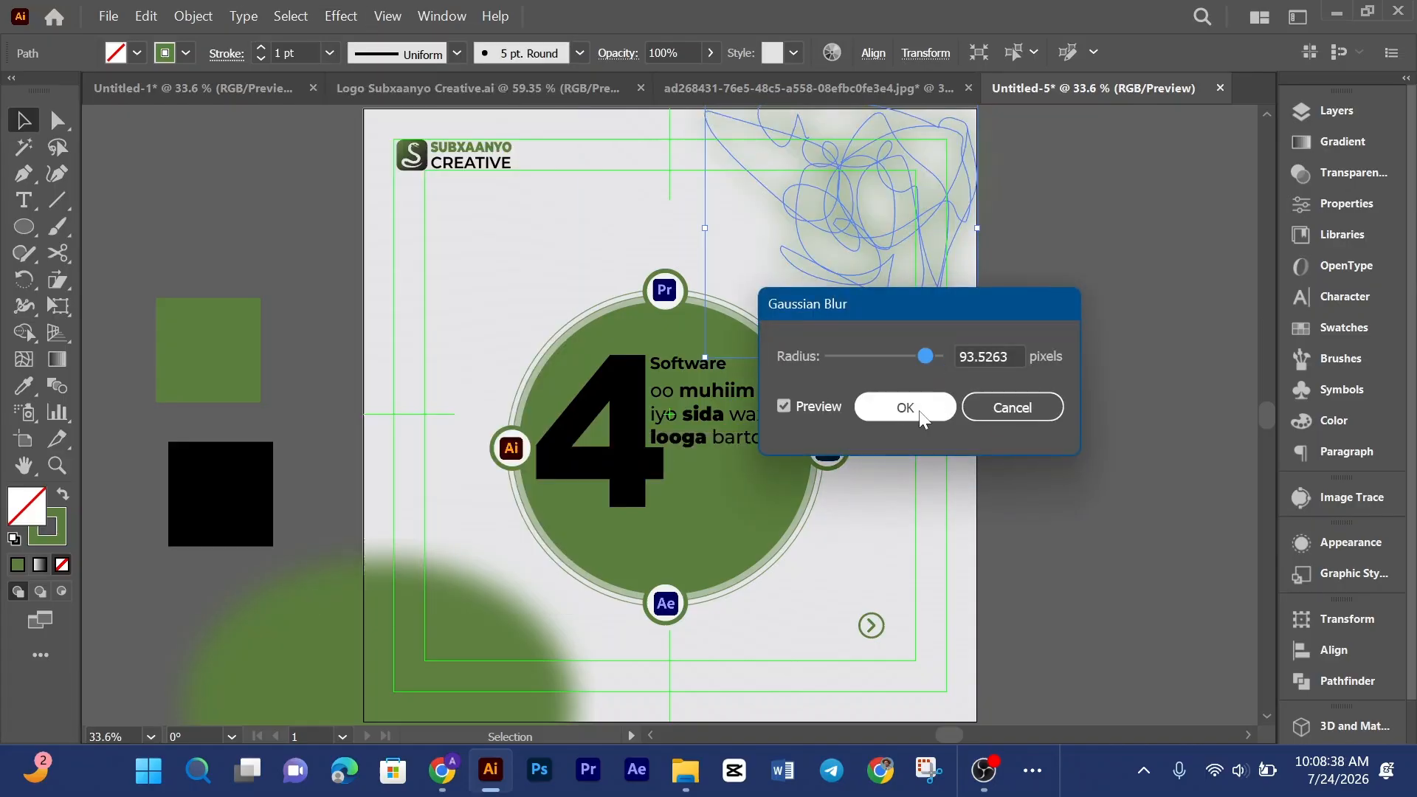
click(1041, 412)
Step: Nudge the blurred scribble slightly and delete it
scroll(1054, 415, up, 2)
scroll(1053, 412, up, 1)
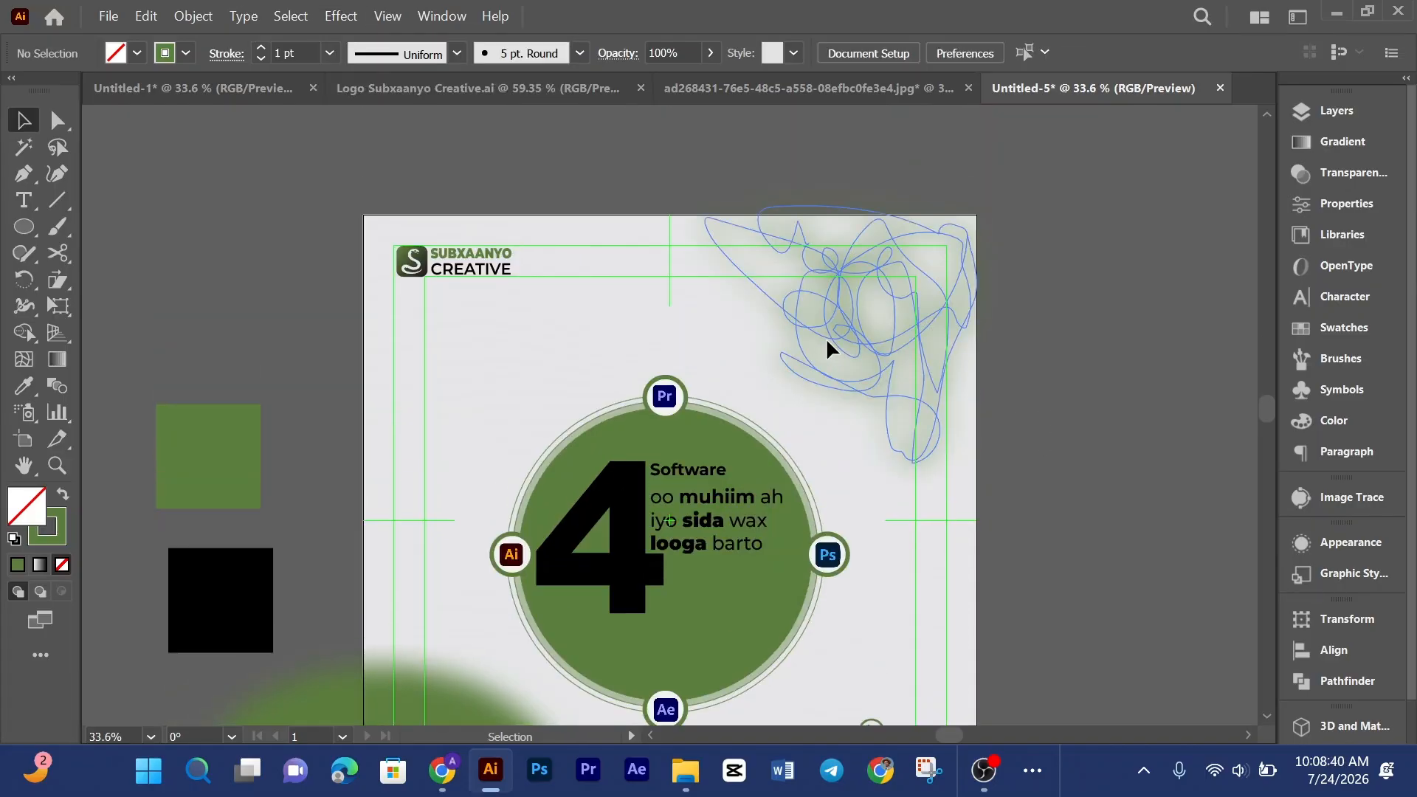
drag(827, 340, 849, 327)
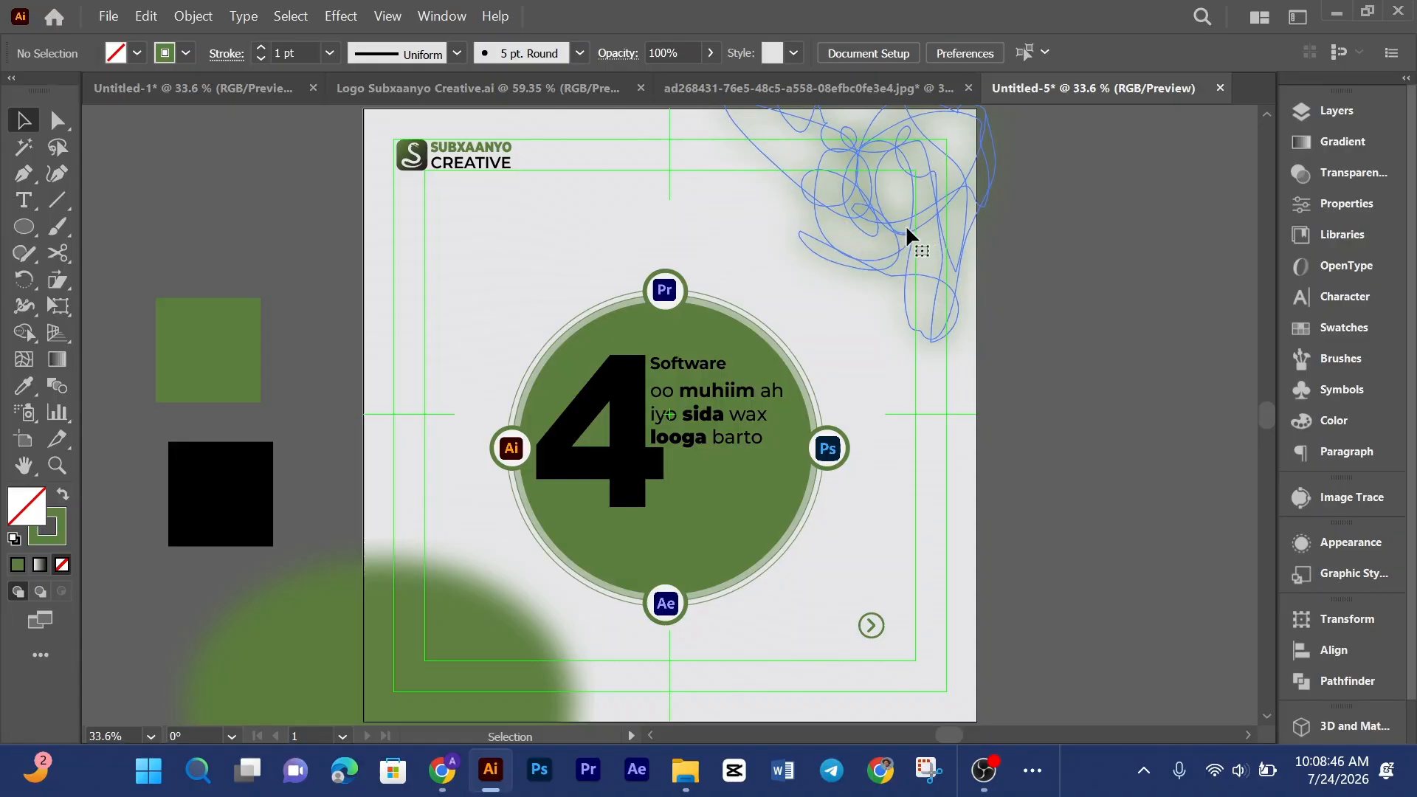
key(Delete)
Step: Reposition the lower-left blurred ellipse over the artboard's corner and stretch it taller
scroll(922, 429, down, 5)
scroll(946, 400, up, 5)
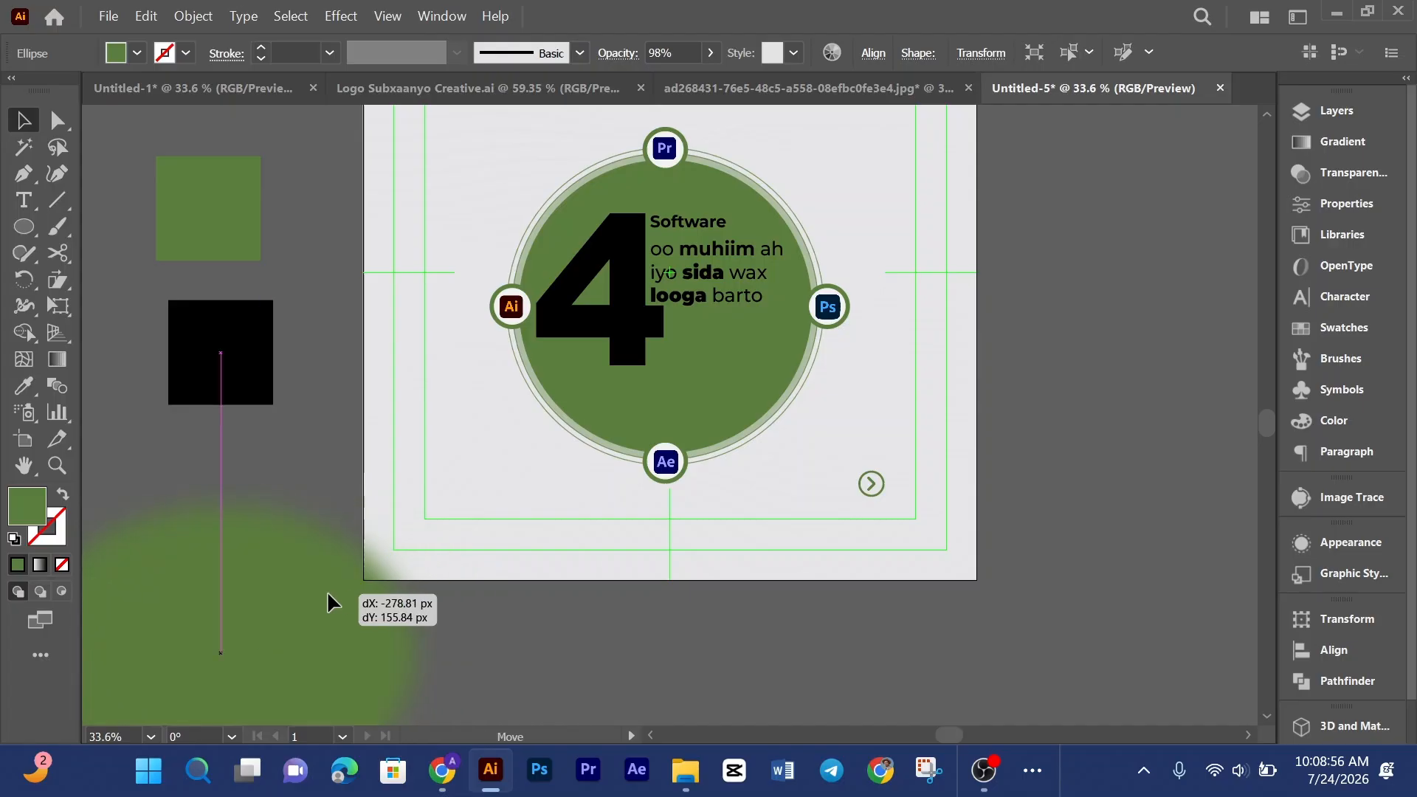
drag(326, 590, 313, 587)
scroll(491, 503, down, 5)
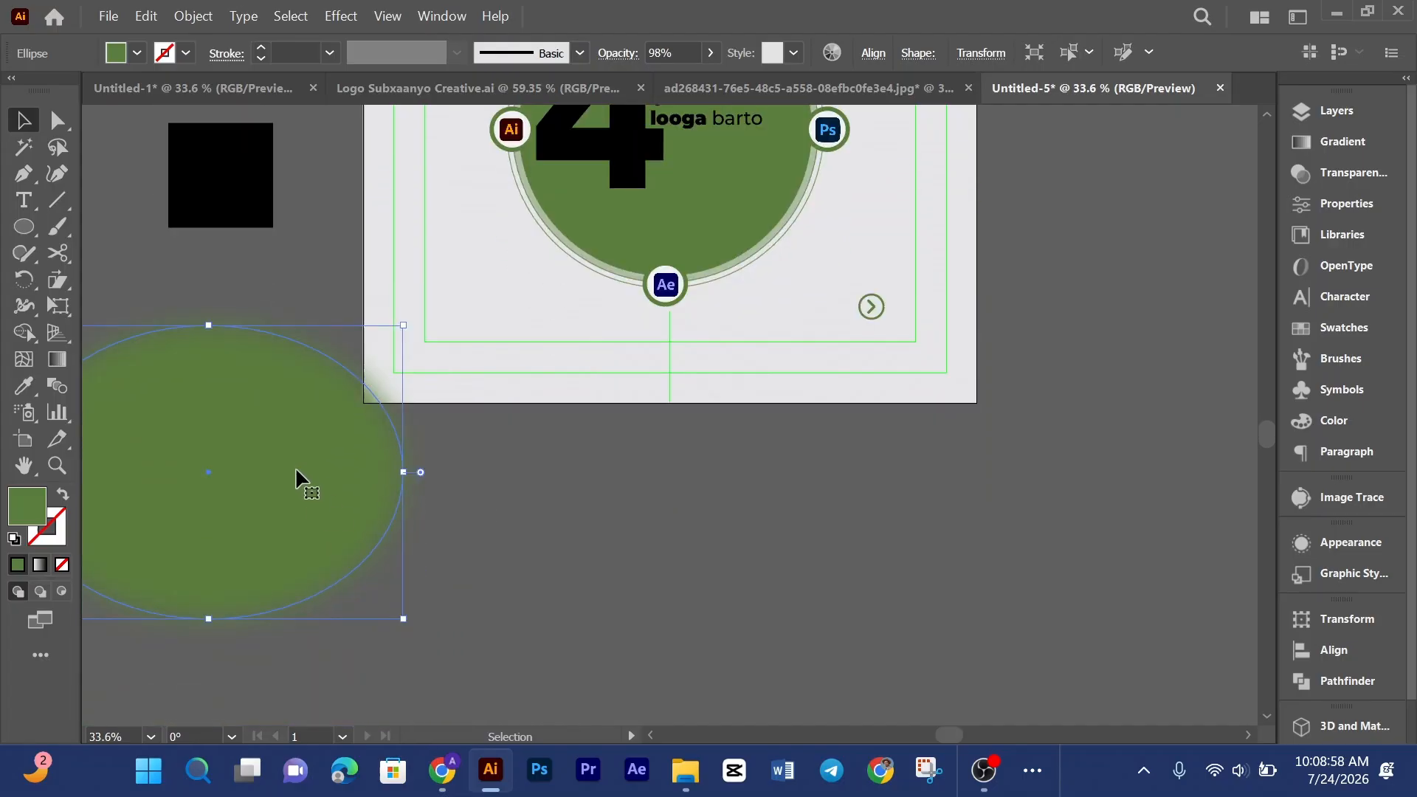
drag(296, 472, 473, 505)
click(481, 284)
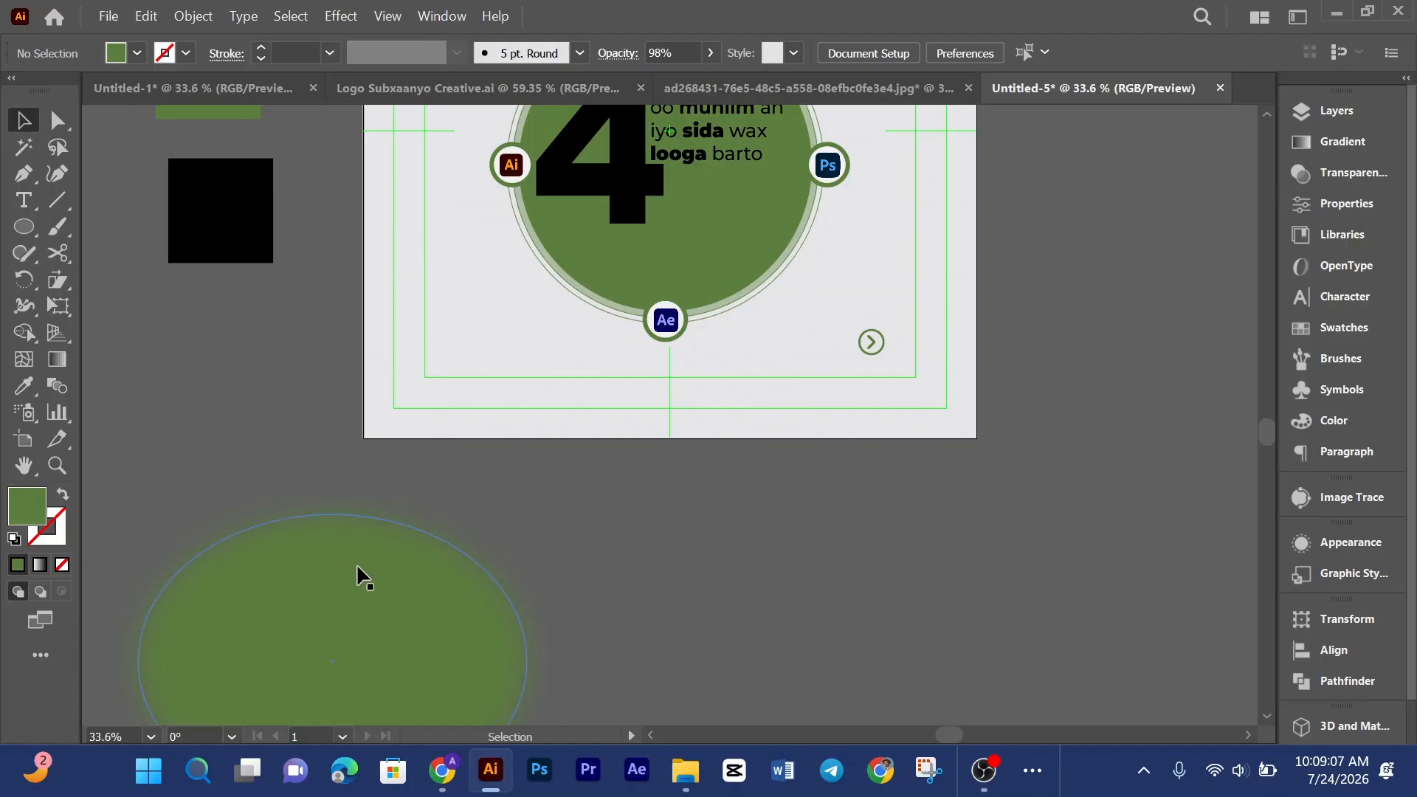
drag(360, 577, 431, 349)
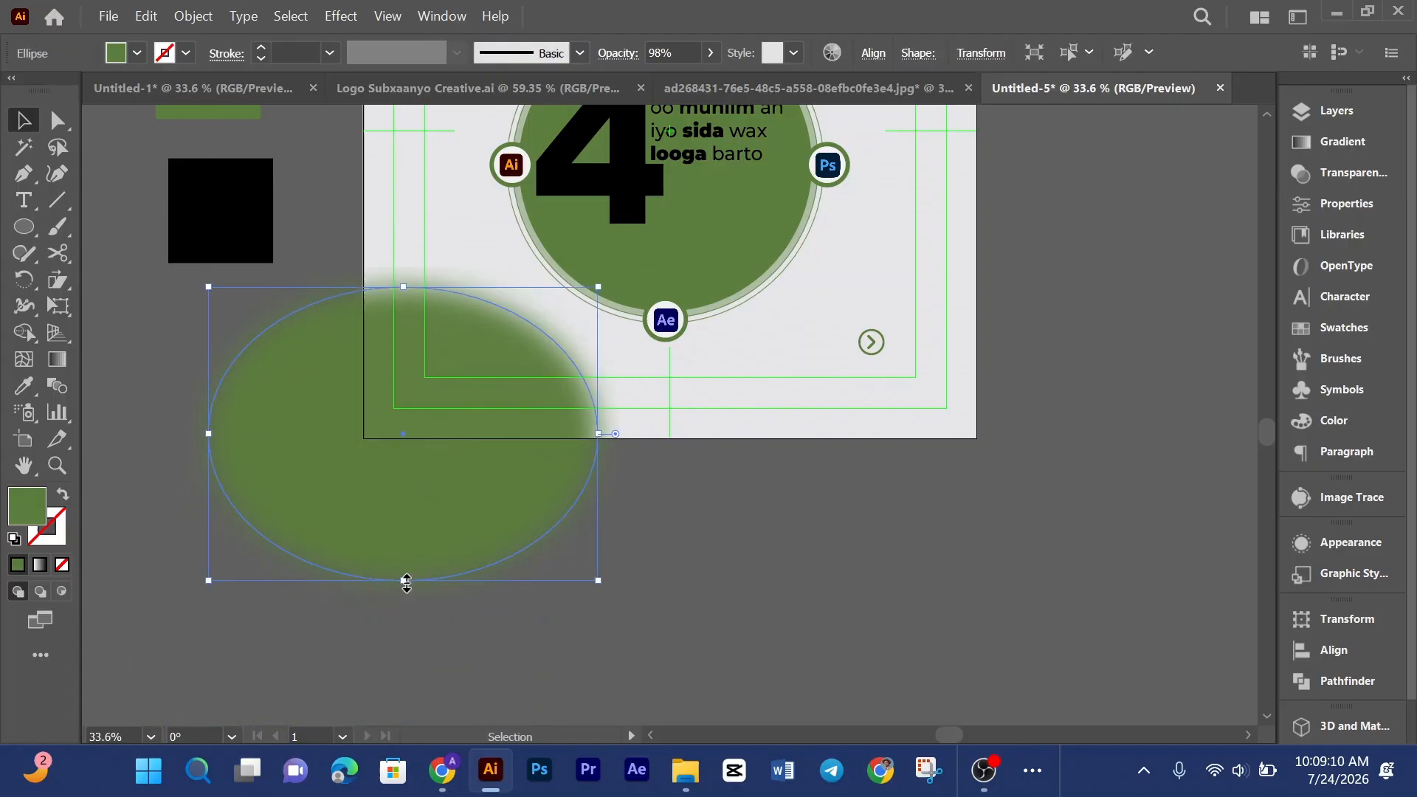
drag(403, 581, 400, 639)
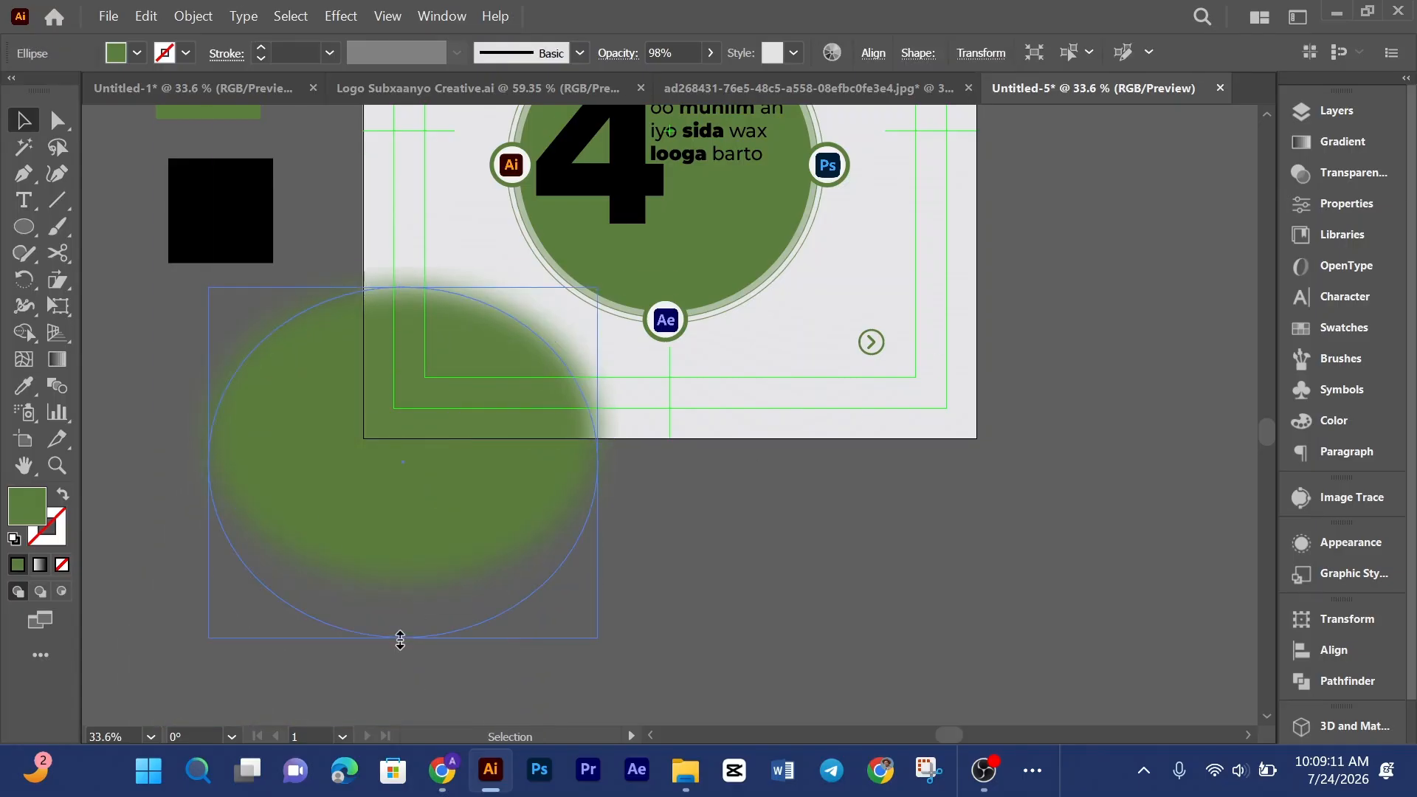
Step: Isolate the lower-left blurred ellipse and set its opacity to 82%
double_click(462, 476)
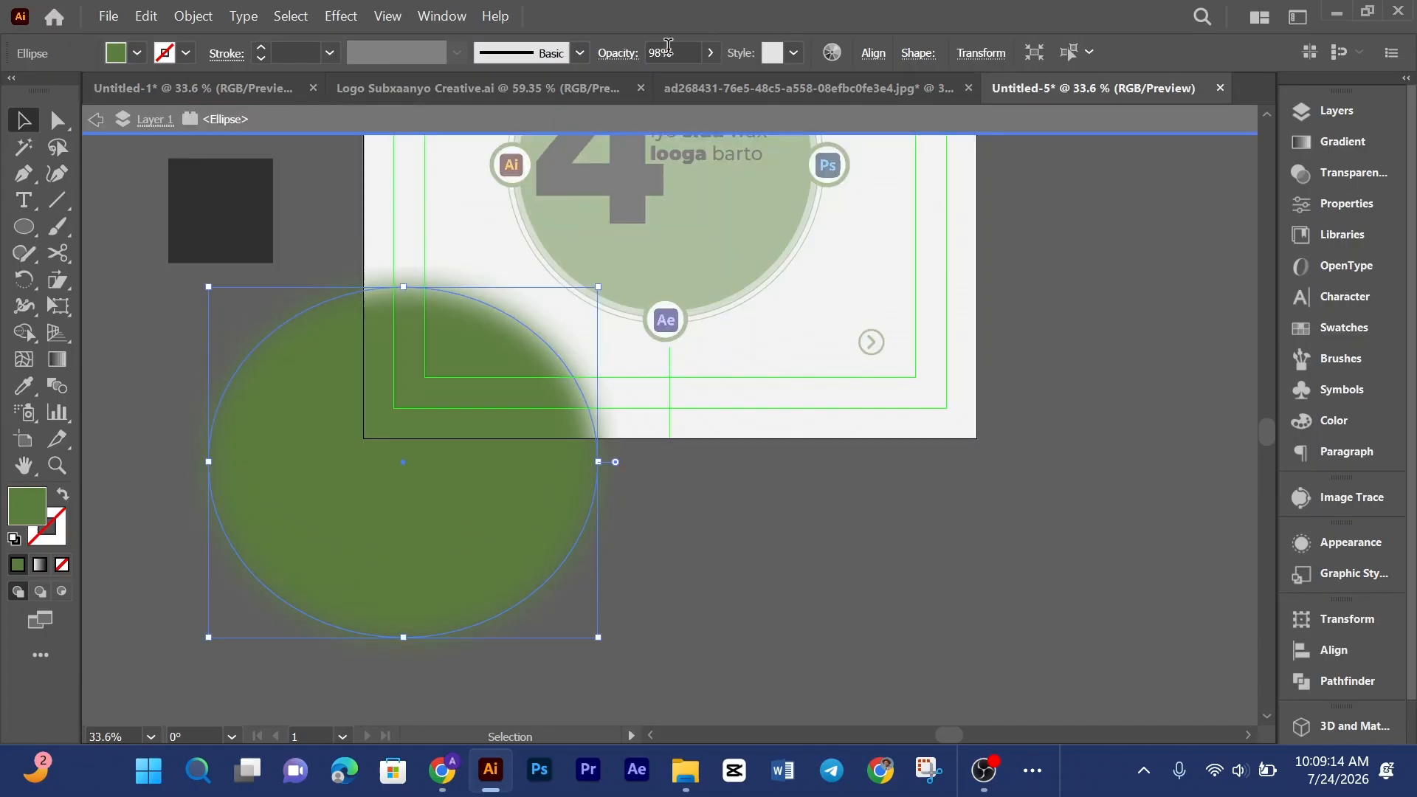
drag(664, 53, 647, 55)
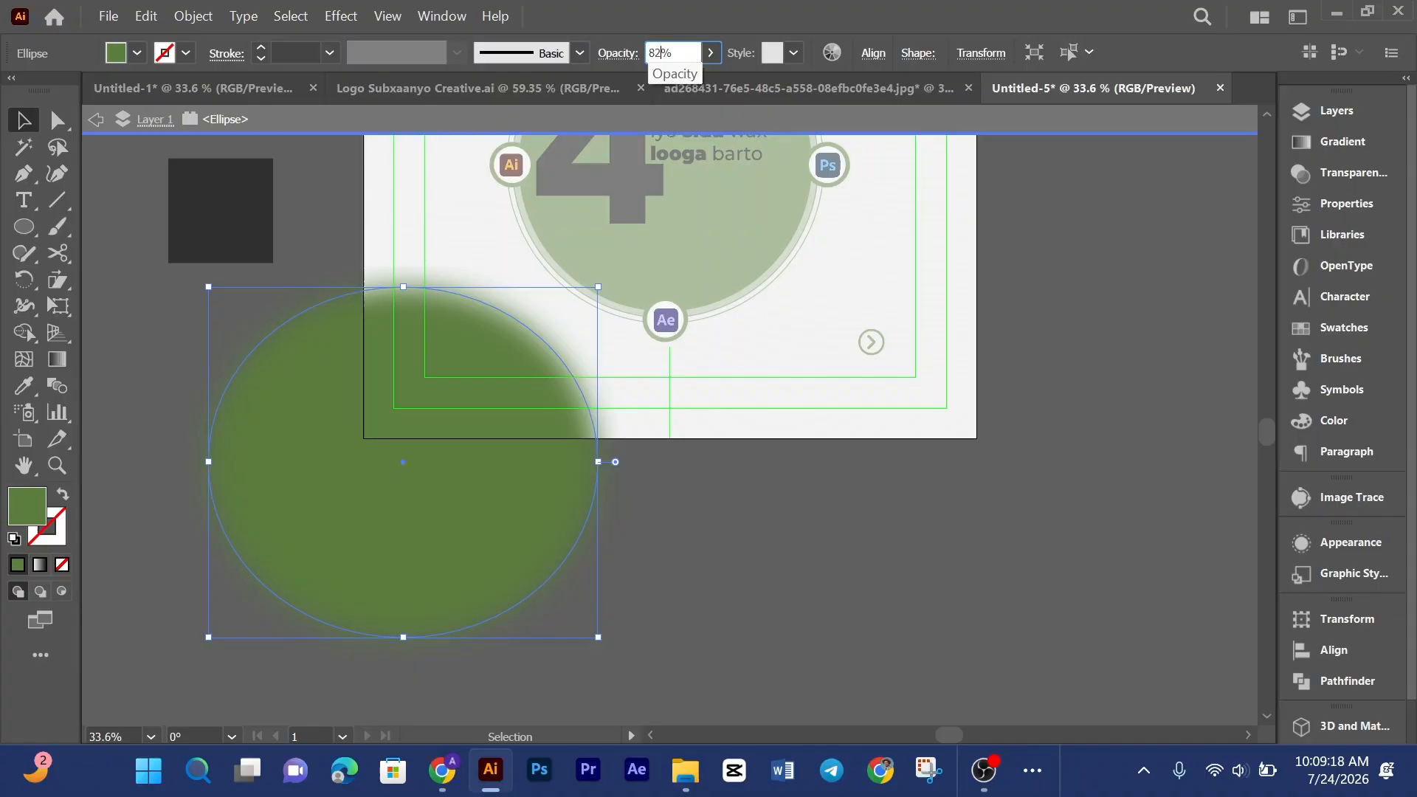
text(2)
key(Return)
click(877, 377)
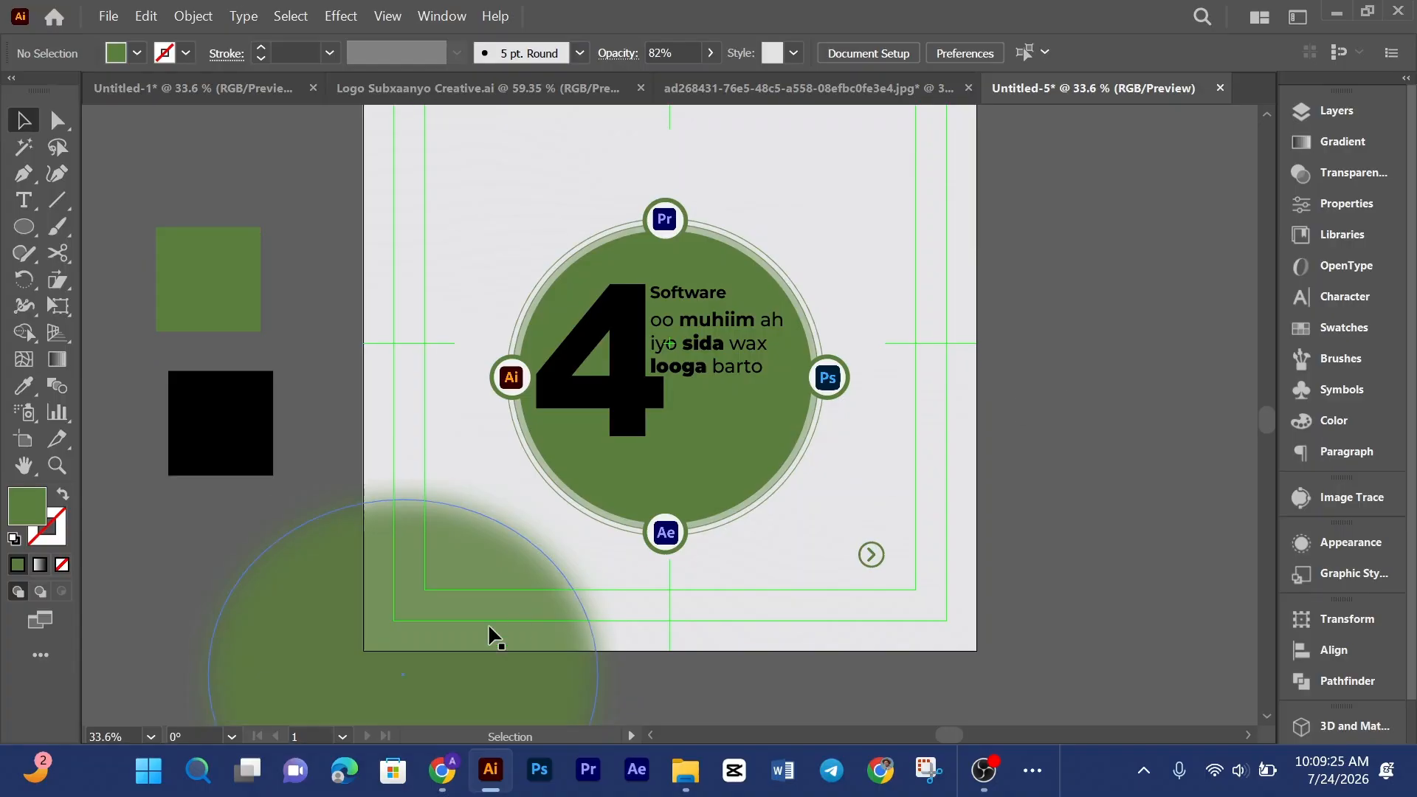
Step: Move a blurred ellipse to the upper-right corner and delete it
drag(469, 641, 1187, 218)
click(1057, 604)
scroll(1057, 605, up, 3)
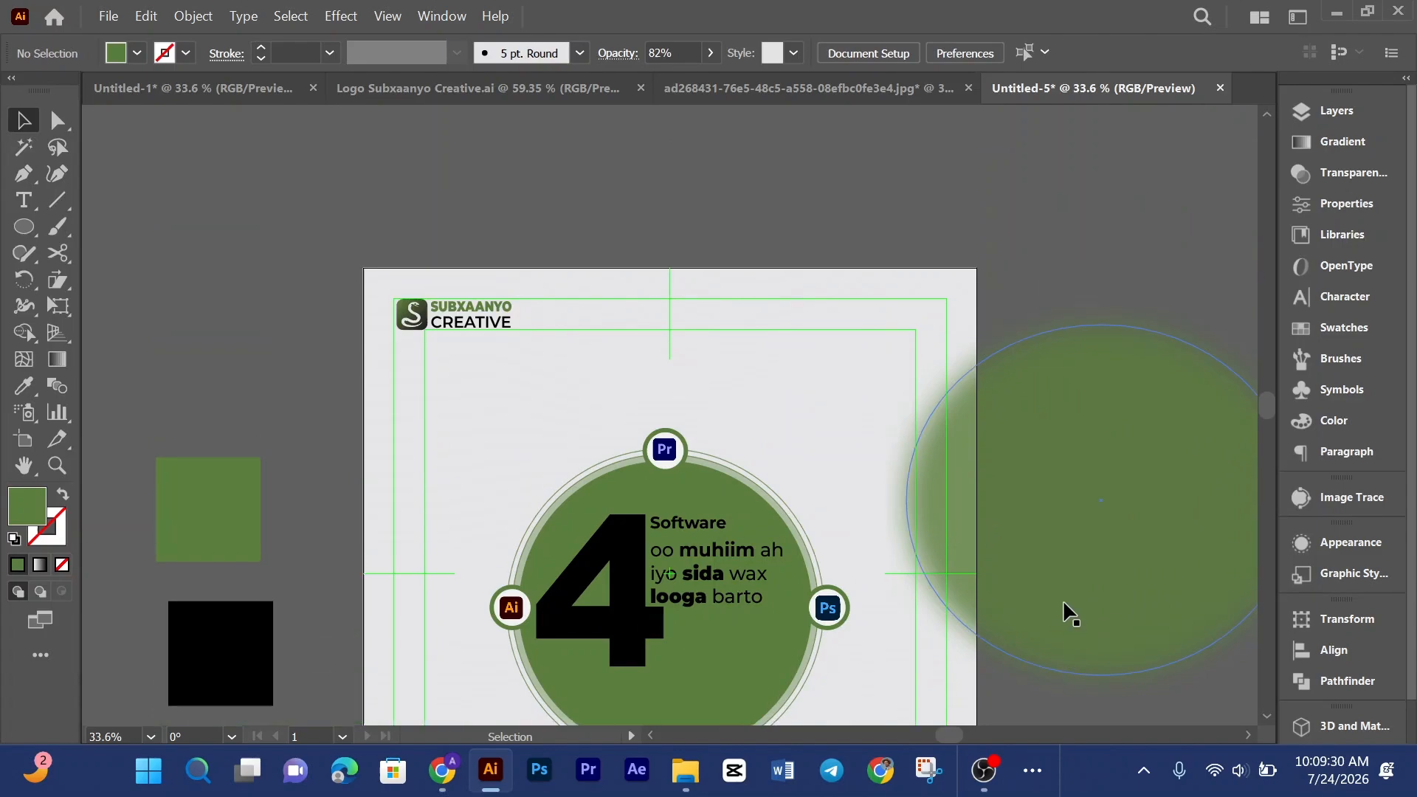
drag(1071, 573, 971, 344)
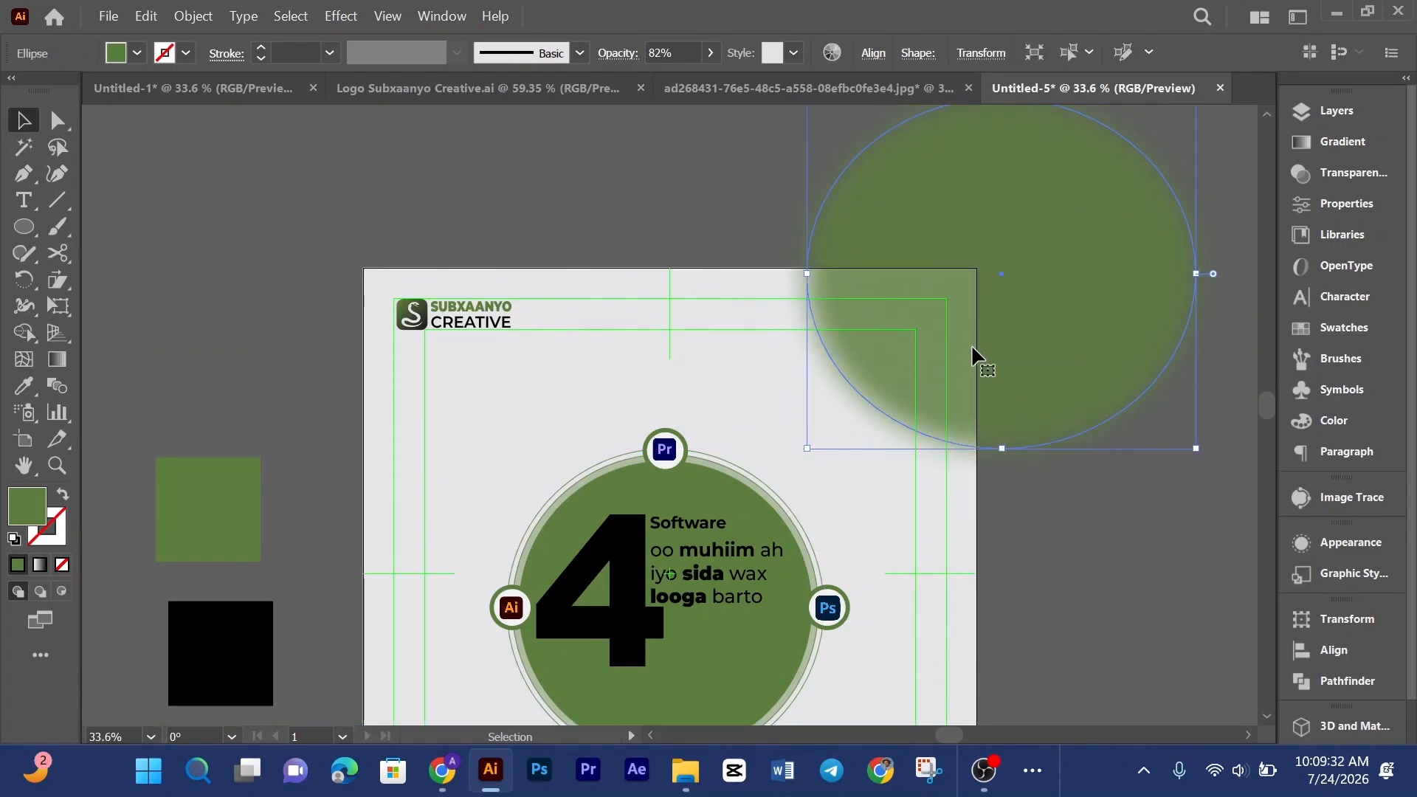
key(Delete)
Step: Draw a green circle overlapping the artboard's upper-right corner with the Ellipse tool
key(l)
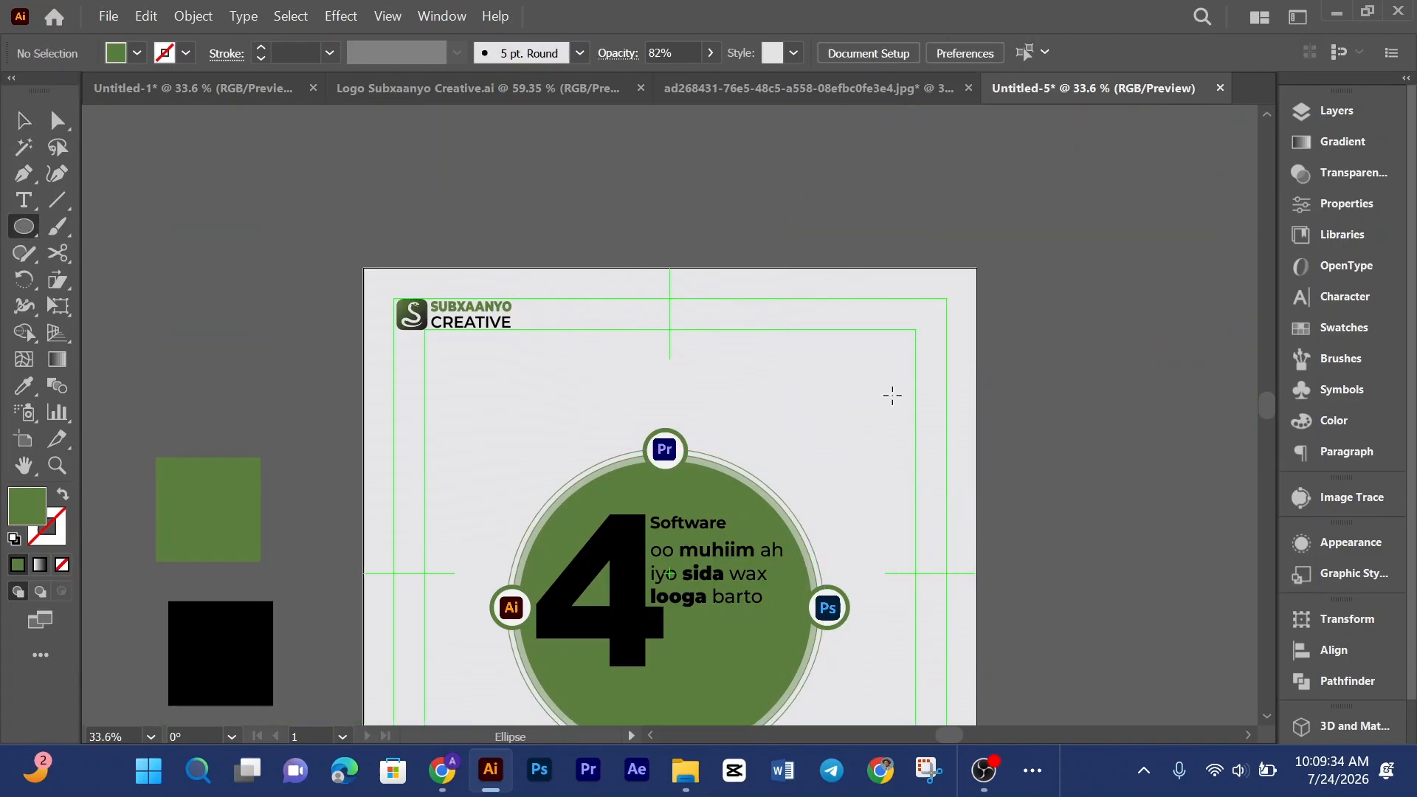
drag(892, 396, 1033, 536)
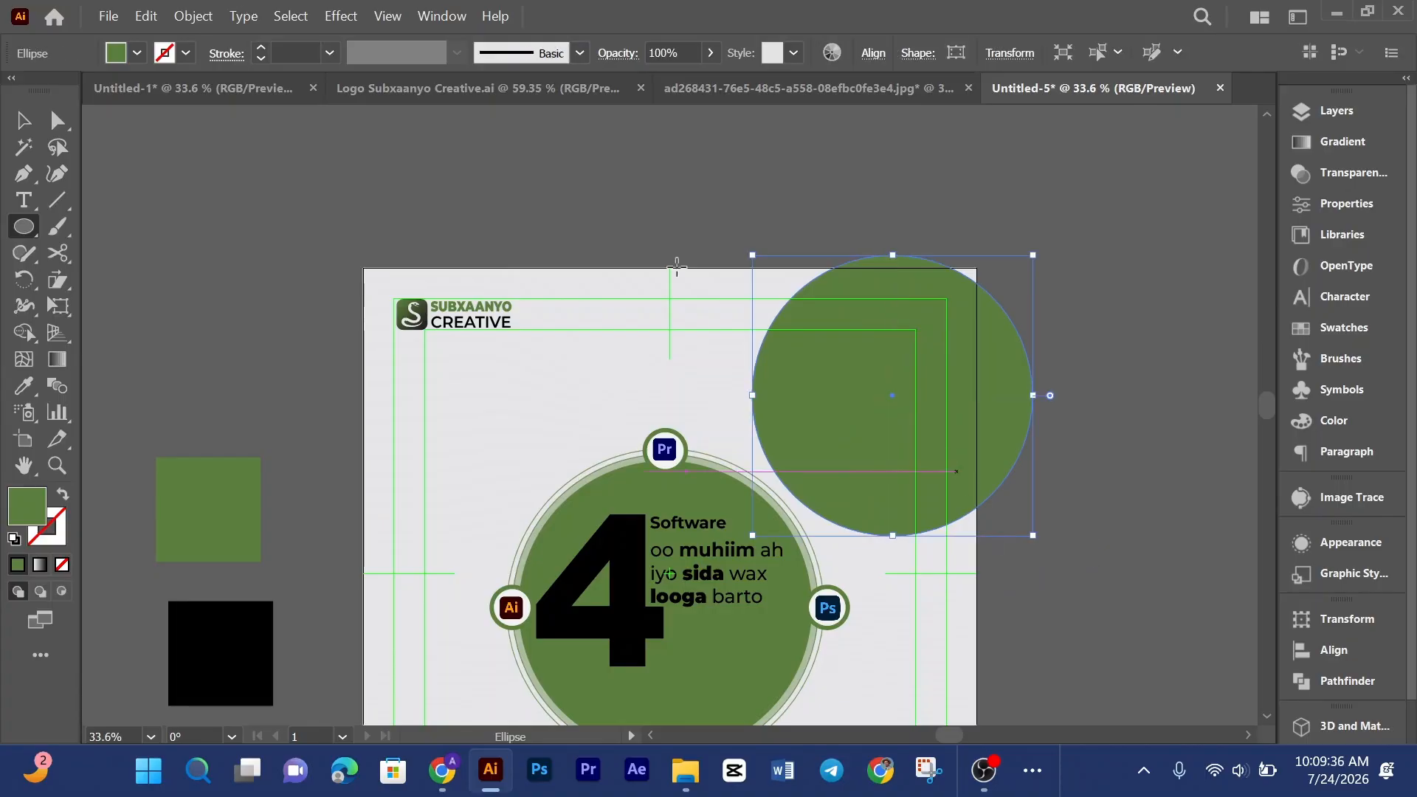
click(25, 126)
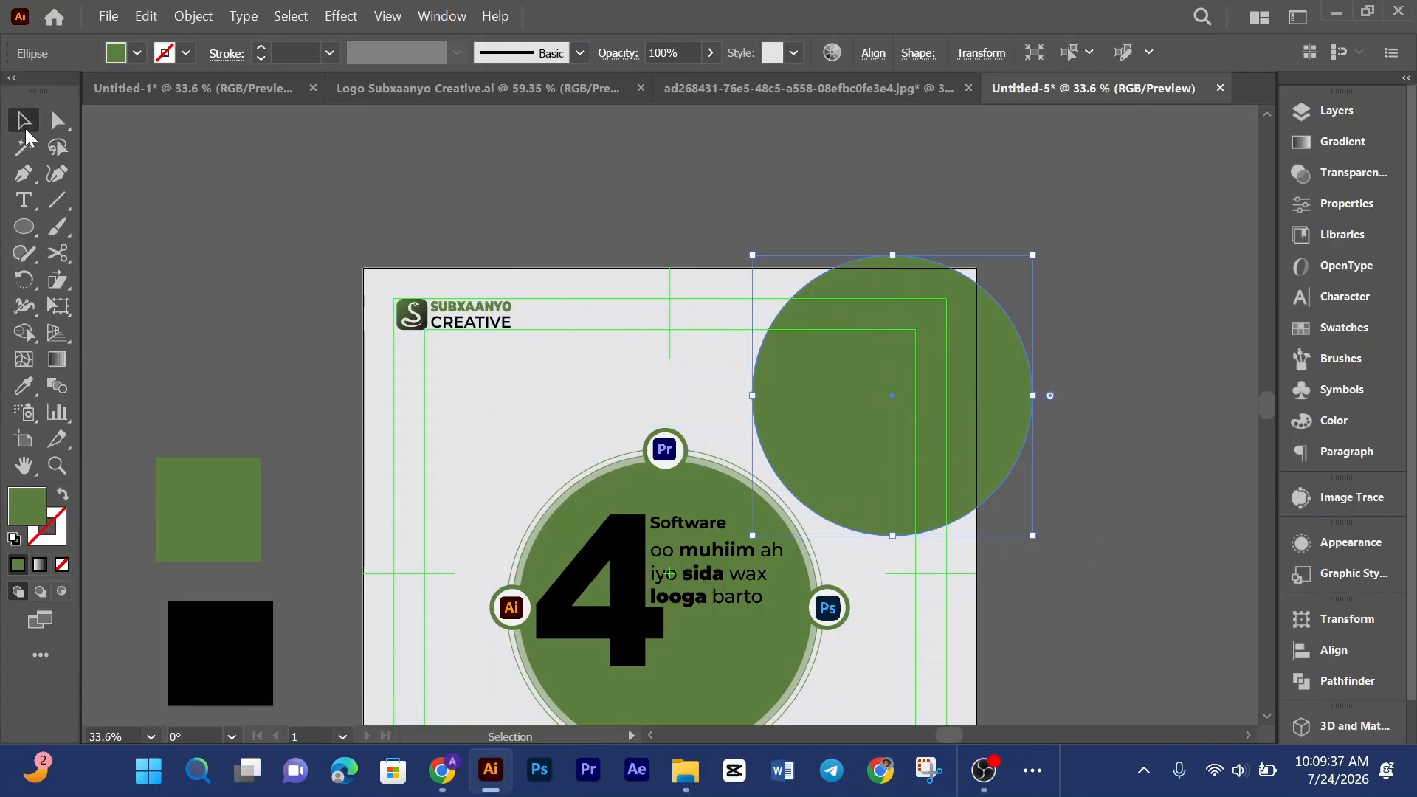
Step: Apply a linear gradient to the circle and set its first stop to the green sampled from the swatch square
click(1325, 150)
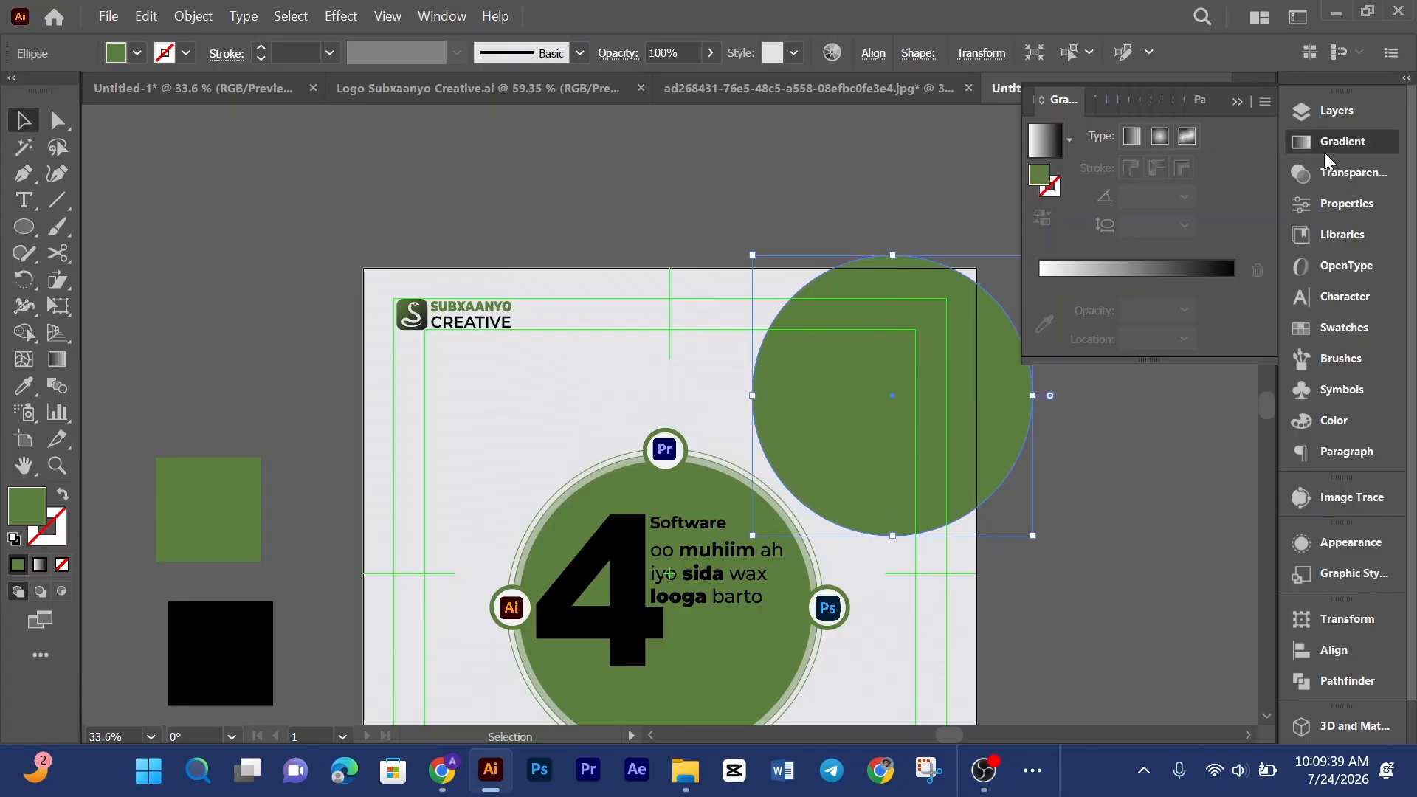
click(1134, 135)
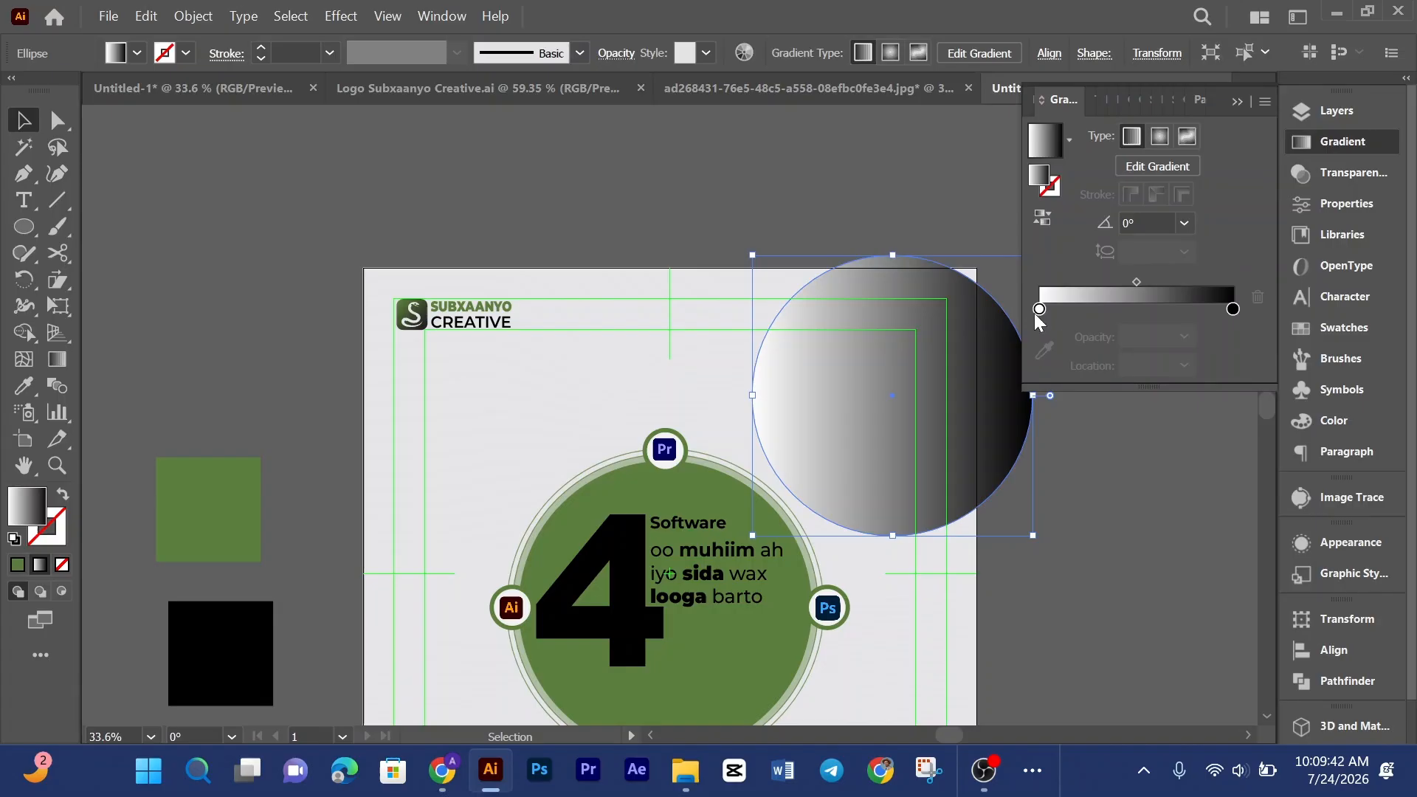
double_click(1039, 310)
click(948, 465)
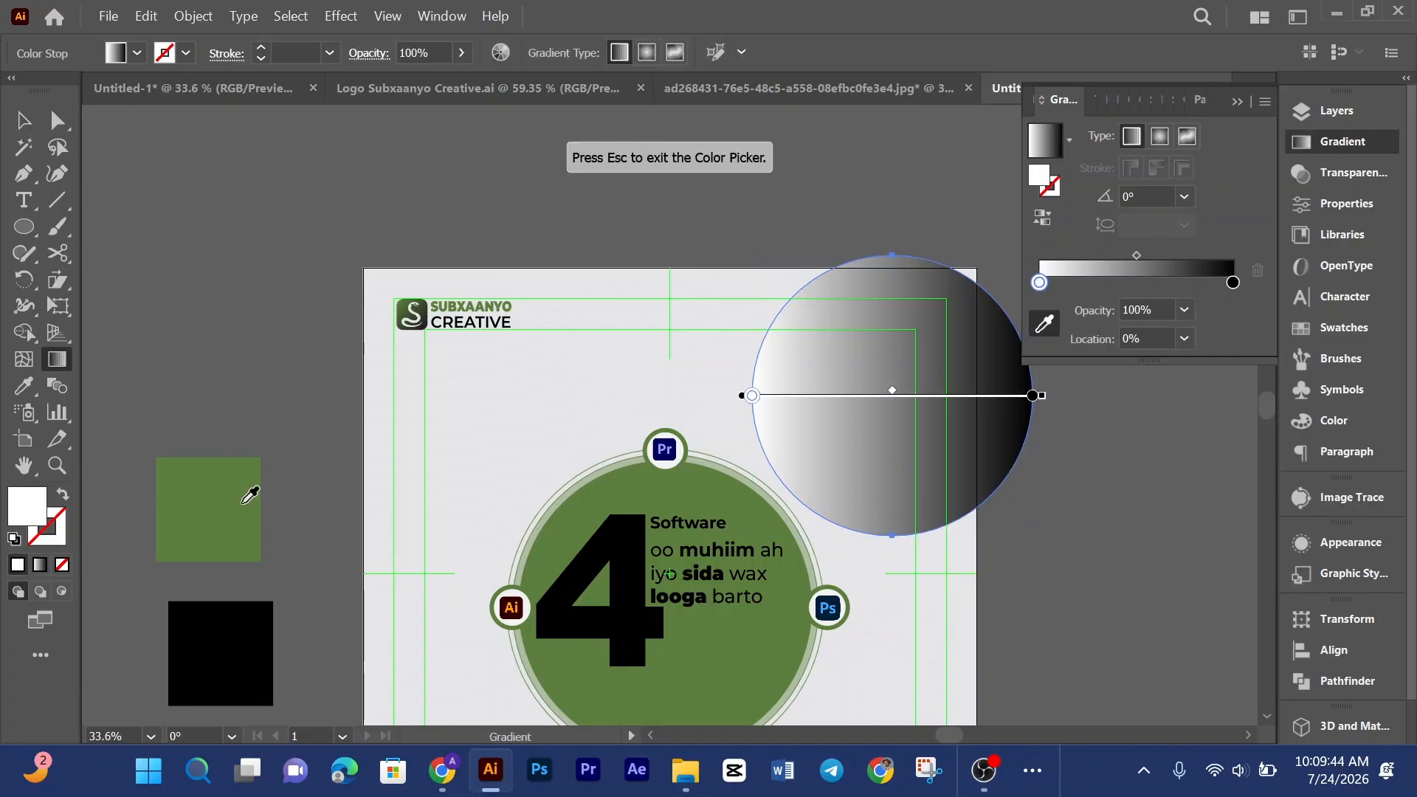
click(237, 502)
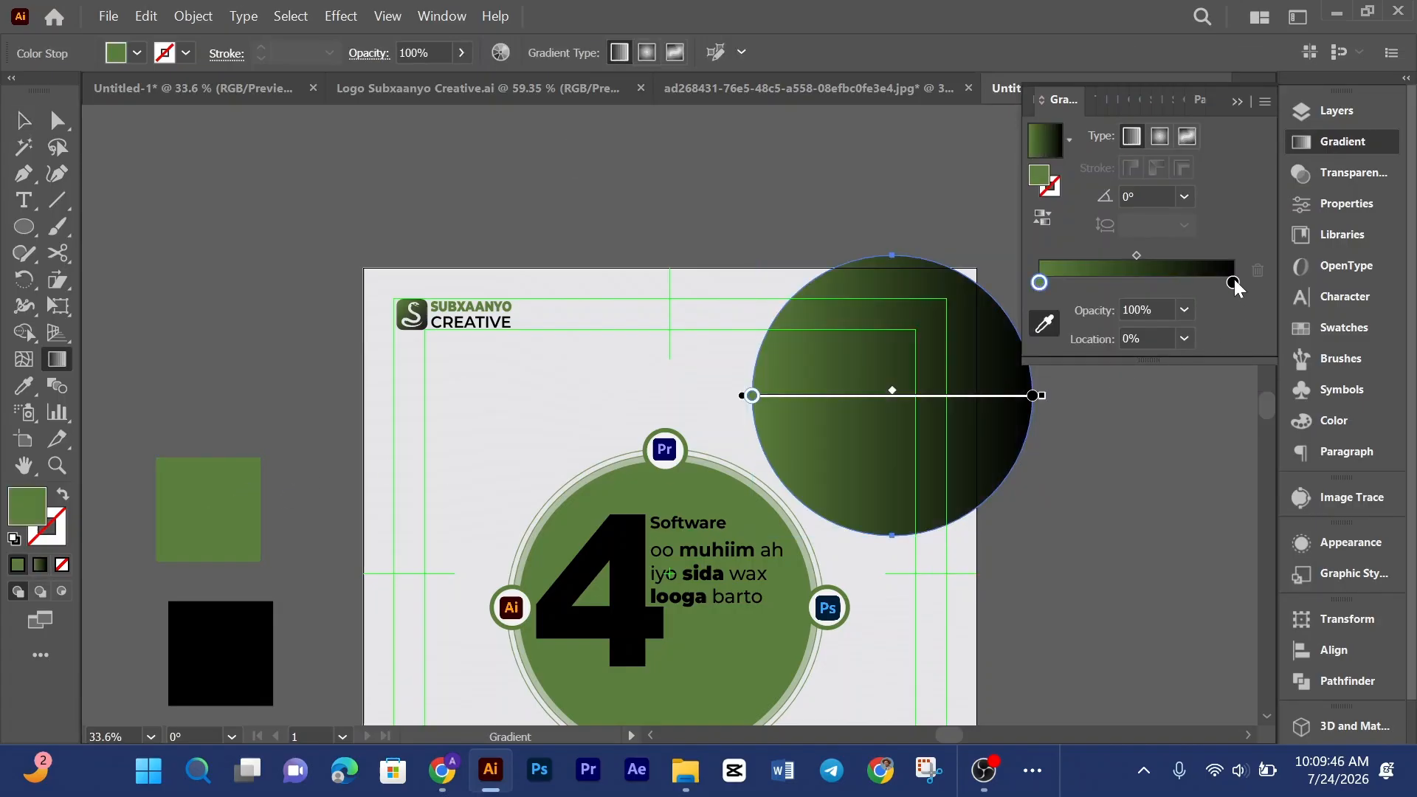
drag(1065, 96, 964, 136)
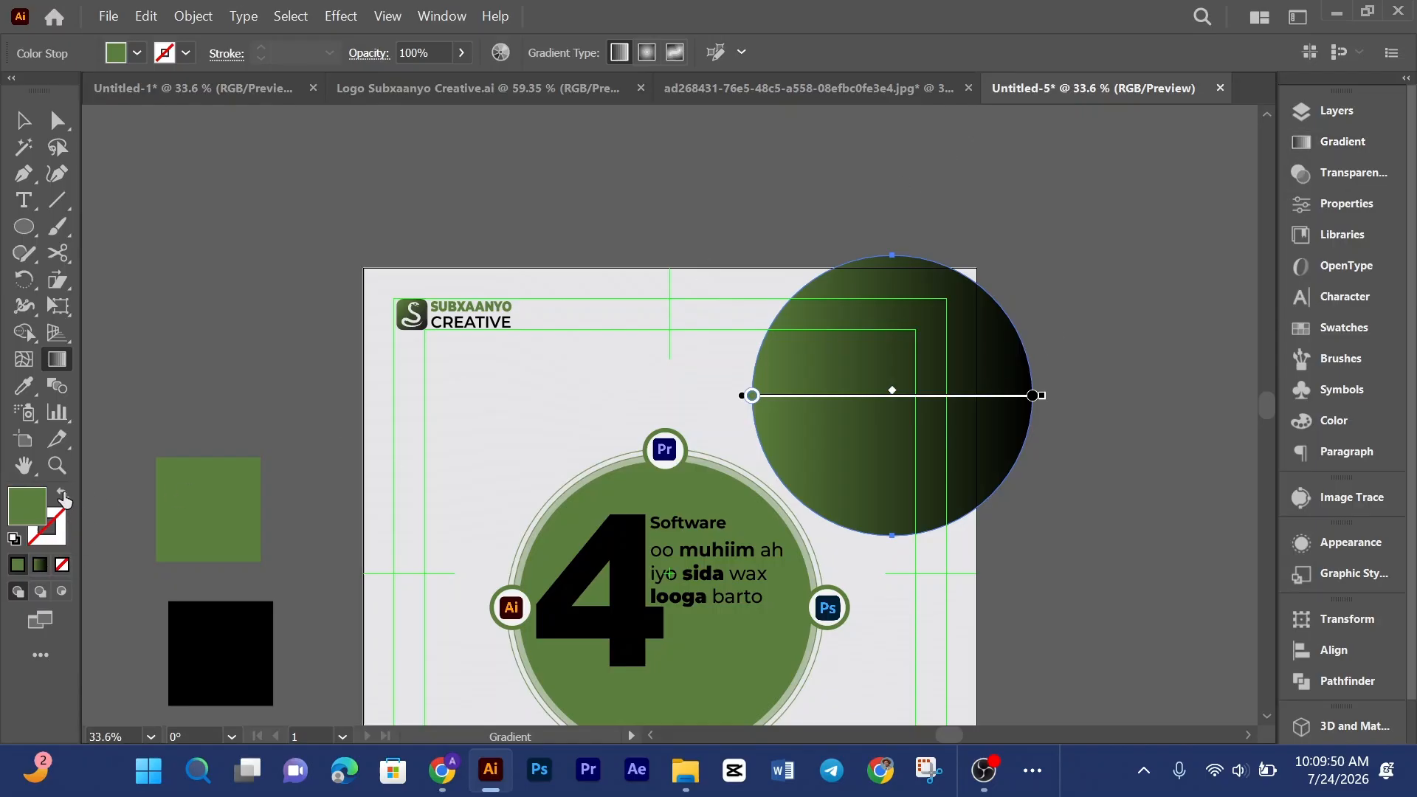
key(shift+x)
click(23, 120)
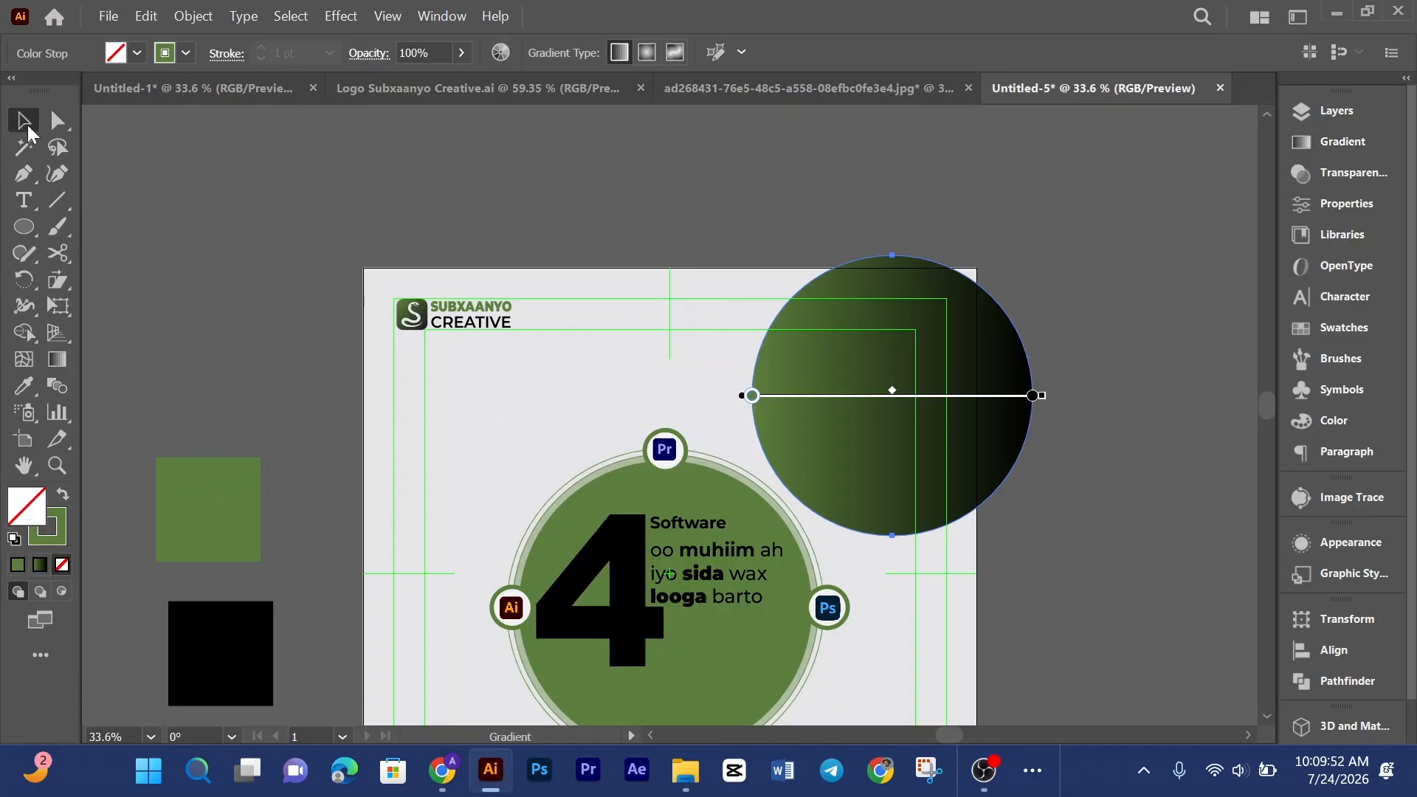
click(971, 57)
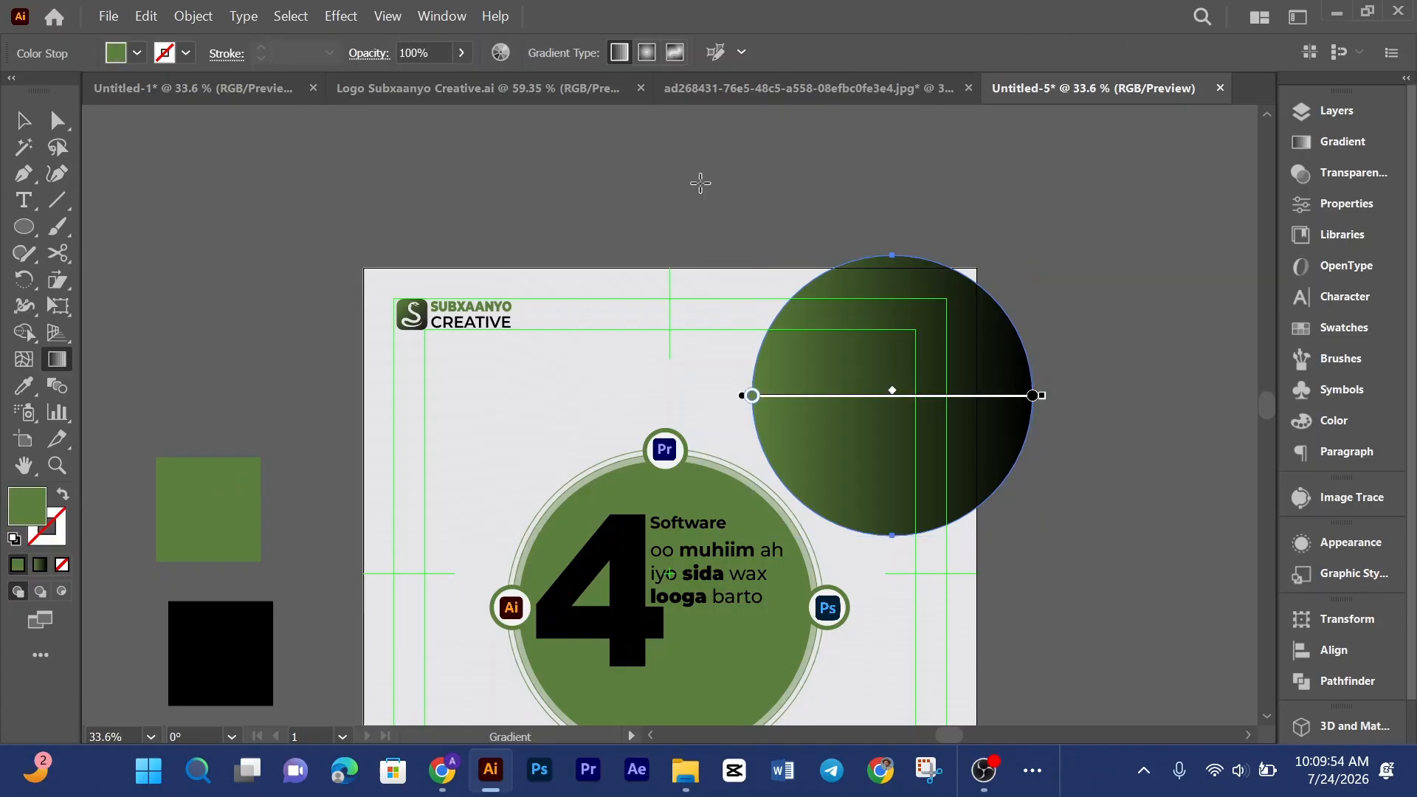
Step: Set the gradient's dark end stop to 0% opacity and collapse the Gradient panel
click(1298, 143)
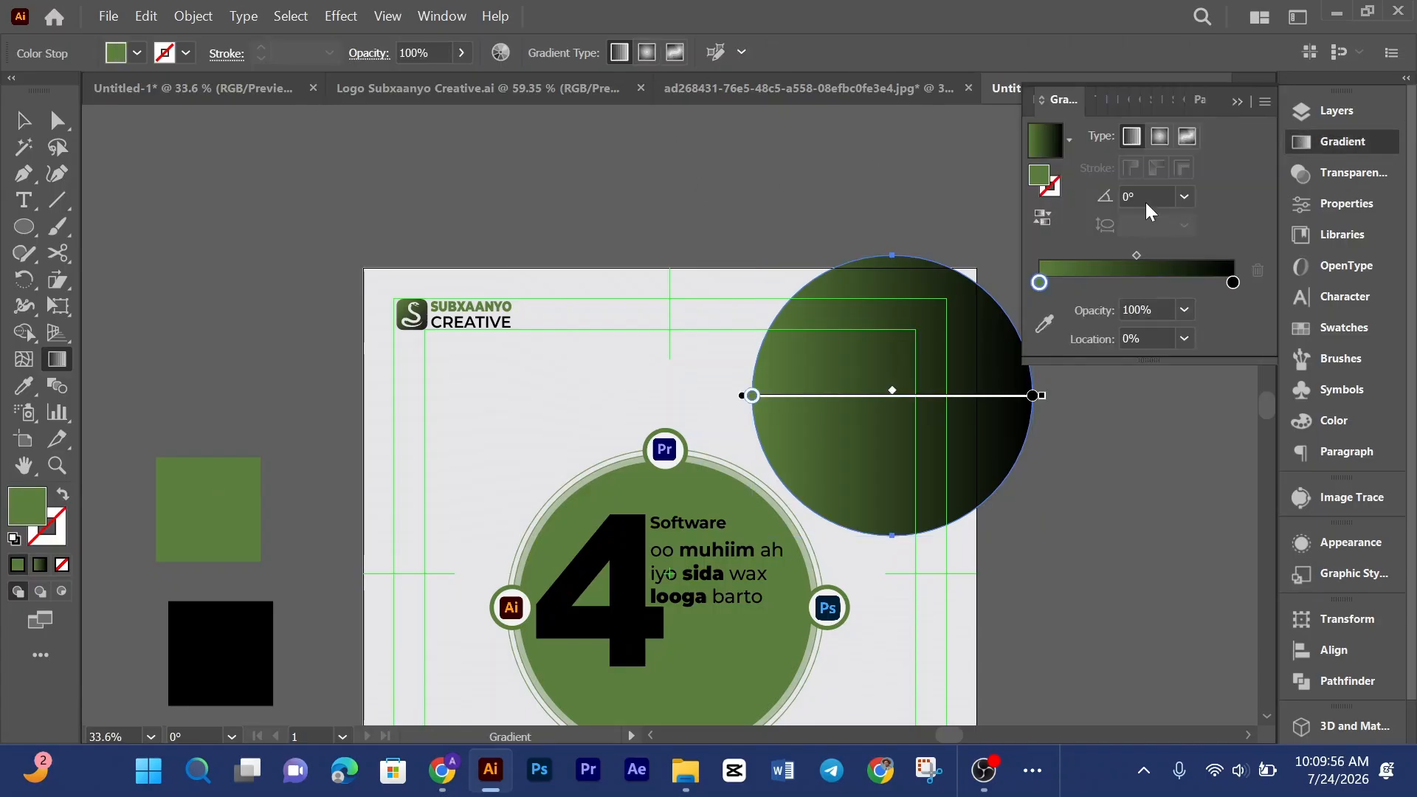
click(1234, 282)
click(1184, 310)
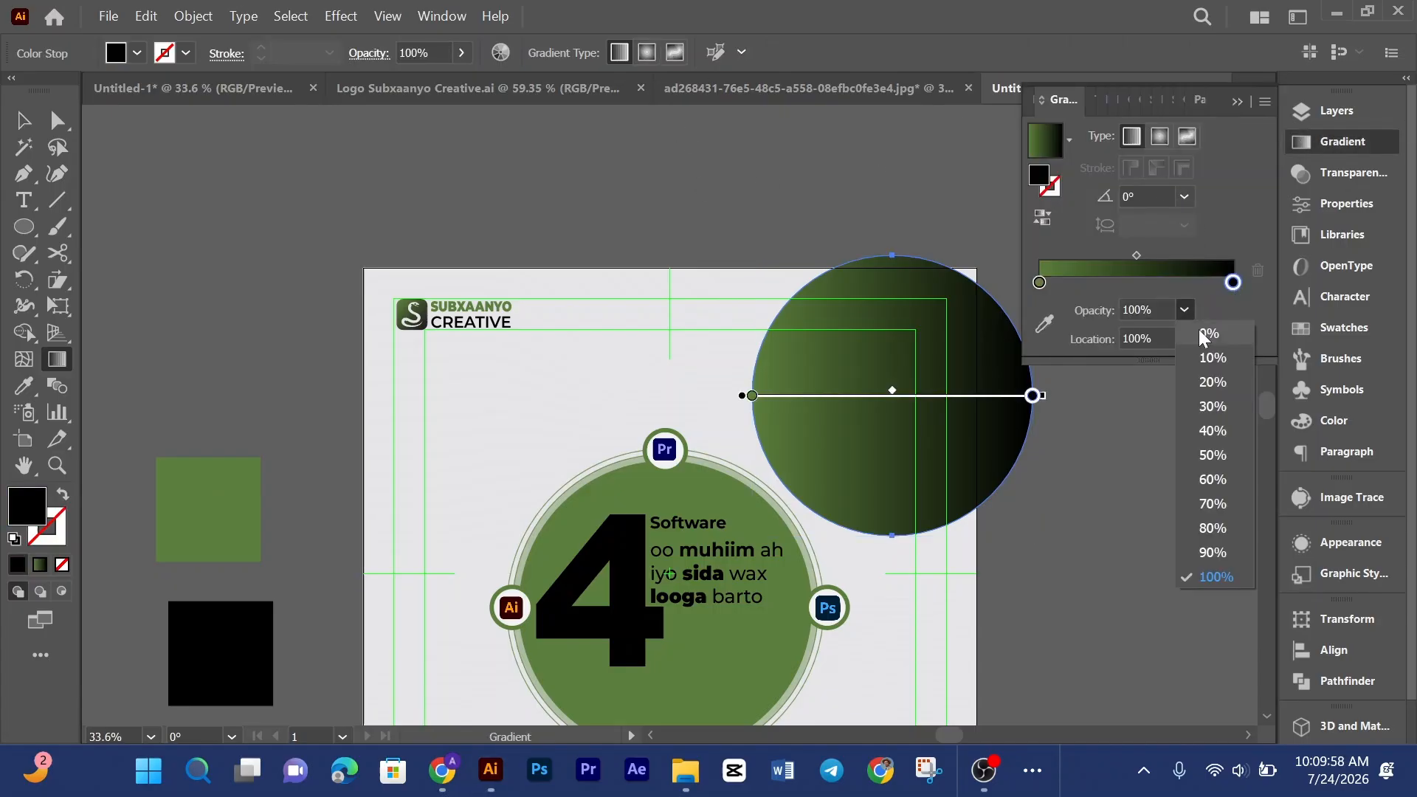
click(1199, 329)
click(1041, 101)
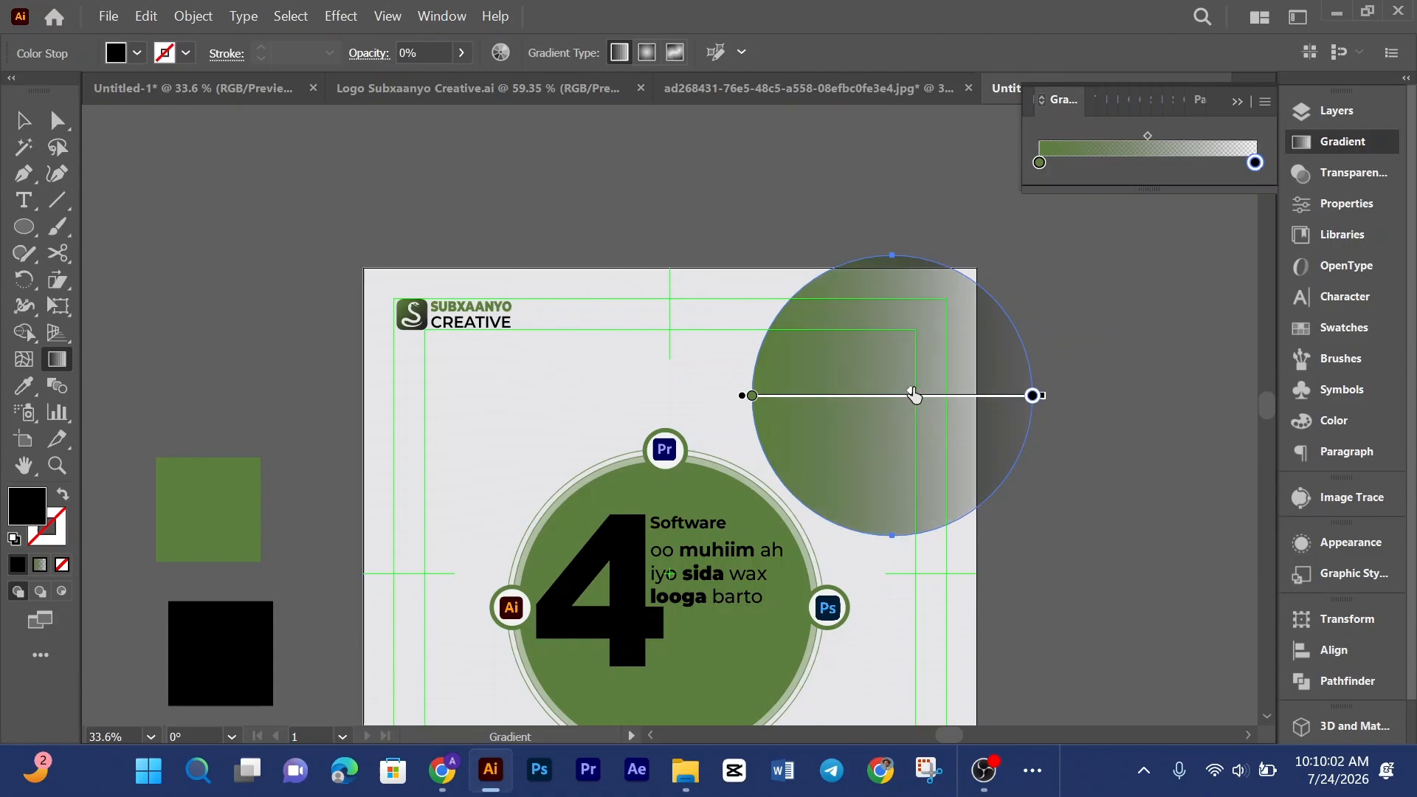
click(25, 122)
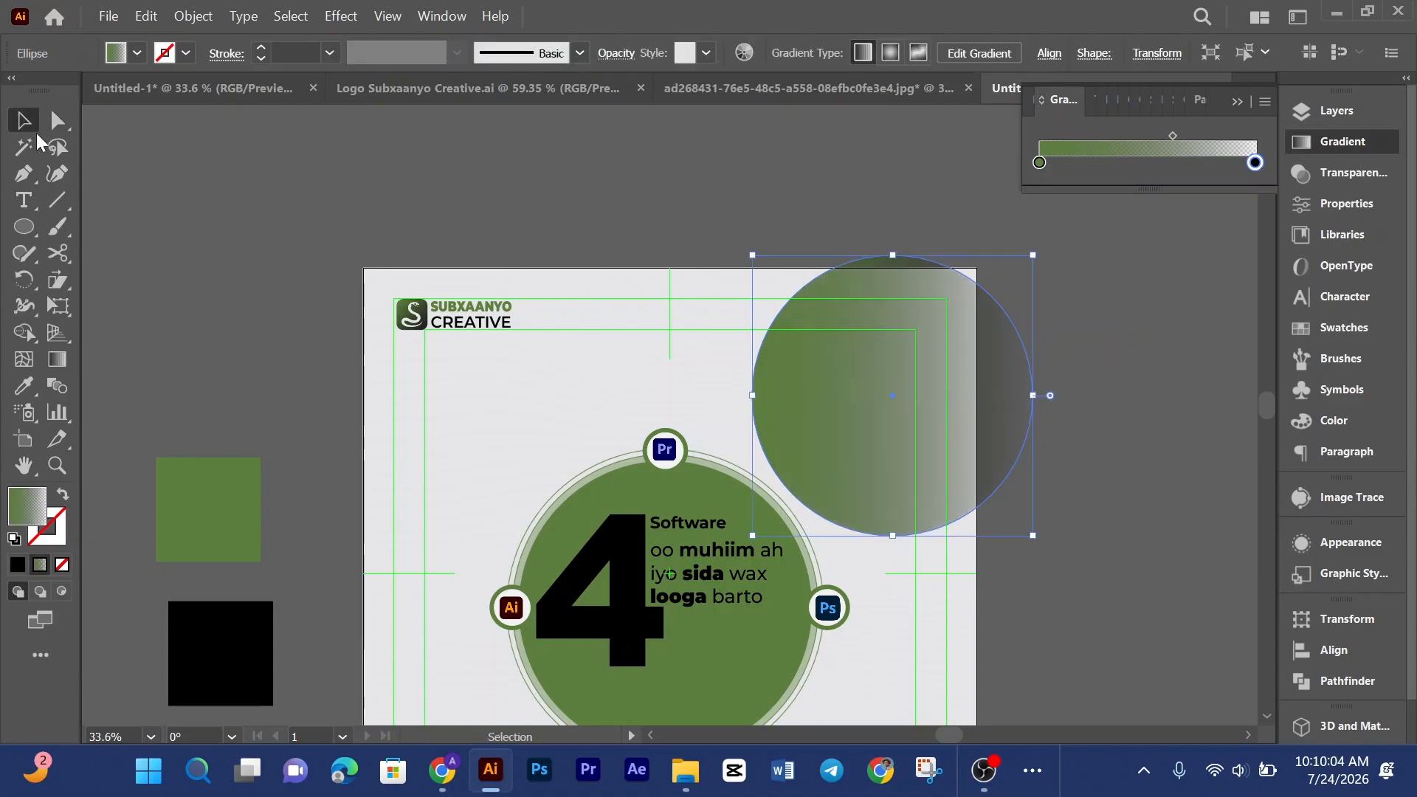
Step: Move the circle's gradient from fill to stroke and set the stroke weight to 40 pt
click(64, 497)
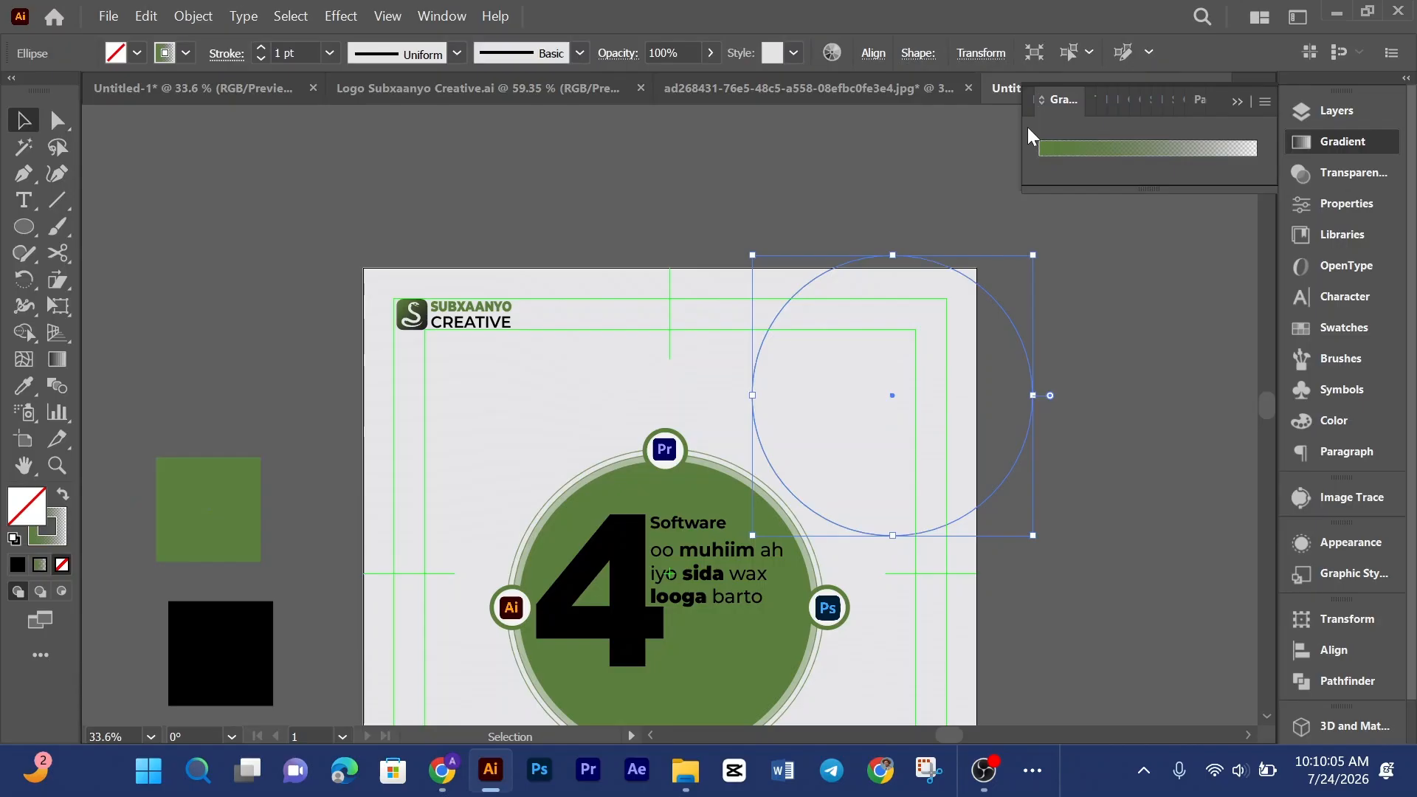
click(1061, 106)
click(330, 53)
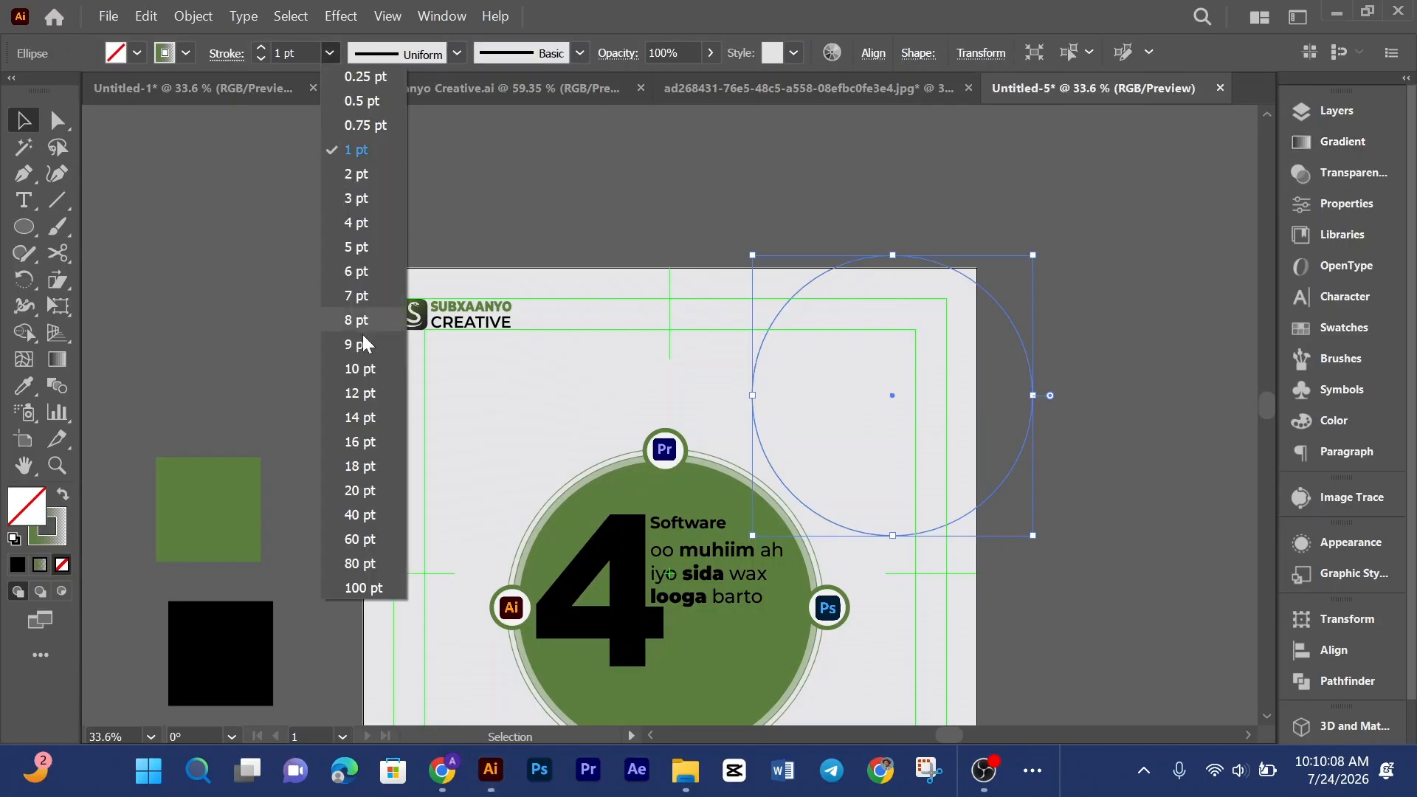
click(402, 520)
click(1083, 254)
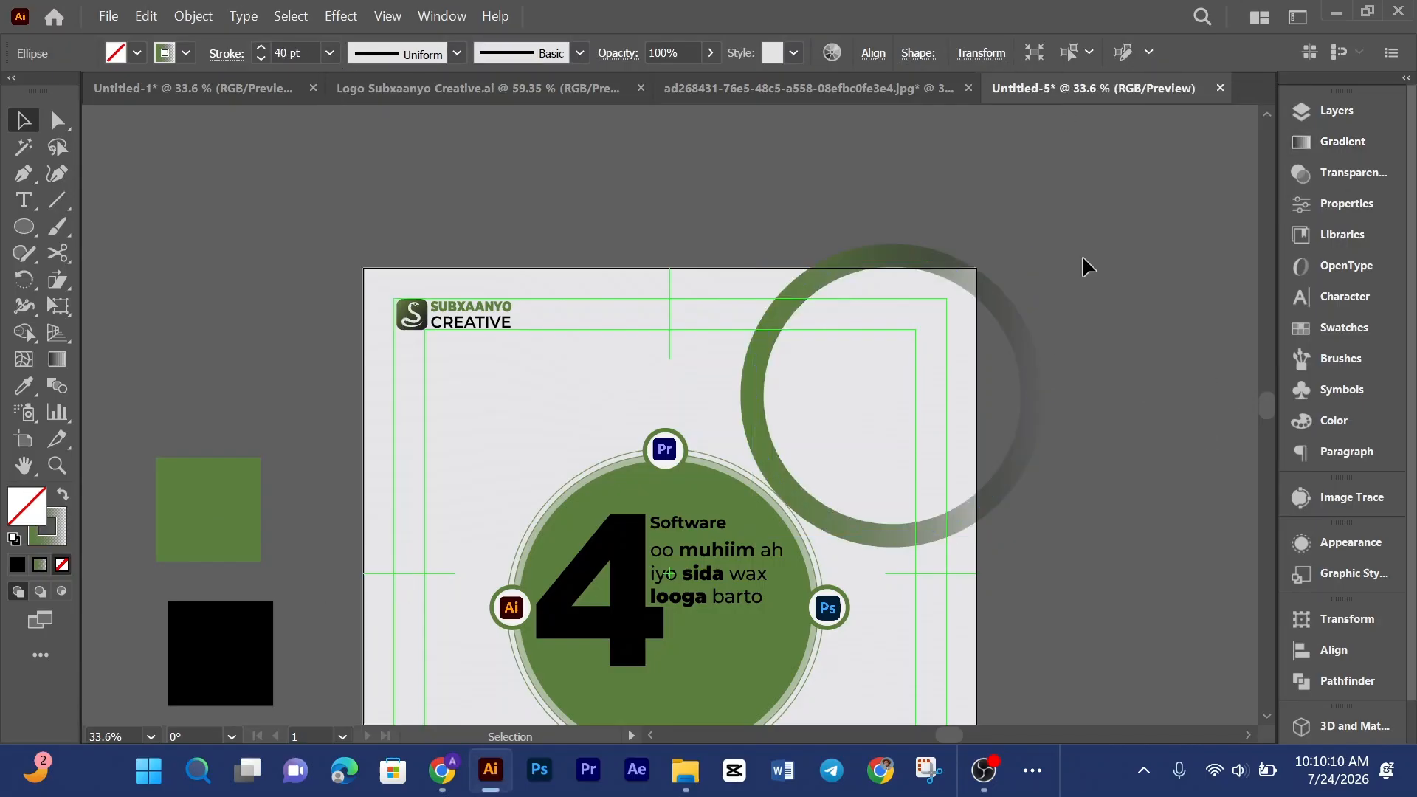
Step: Rotate the gradient ring at the artboard's upper-right corner to reorient its fade
click(1009, 317)
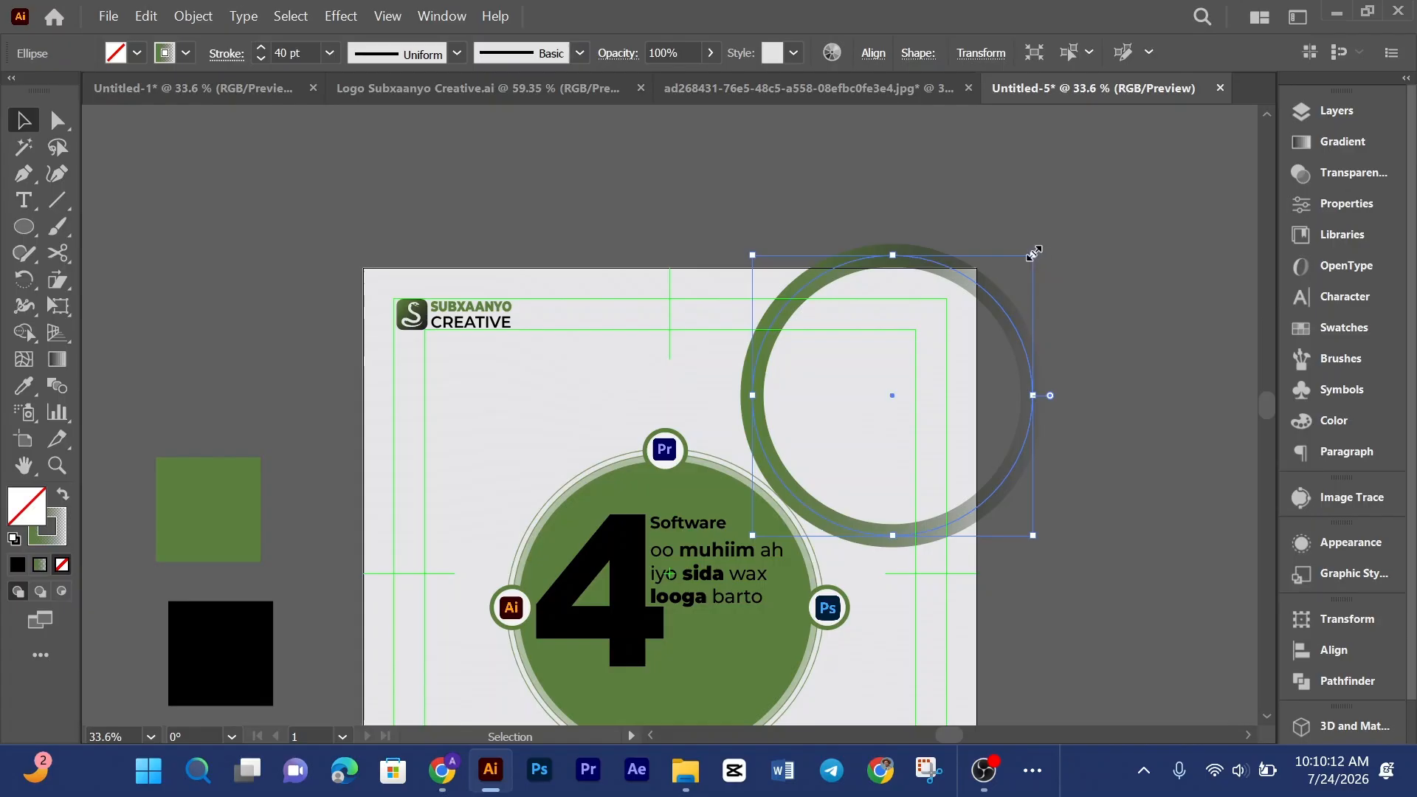
drag(1033, 255, 789, 388)
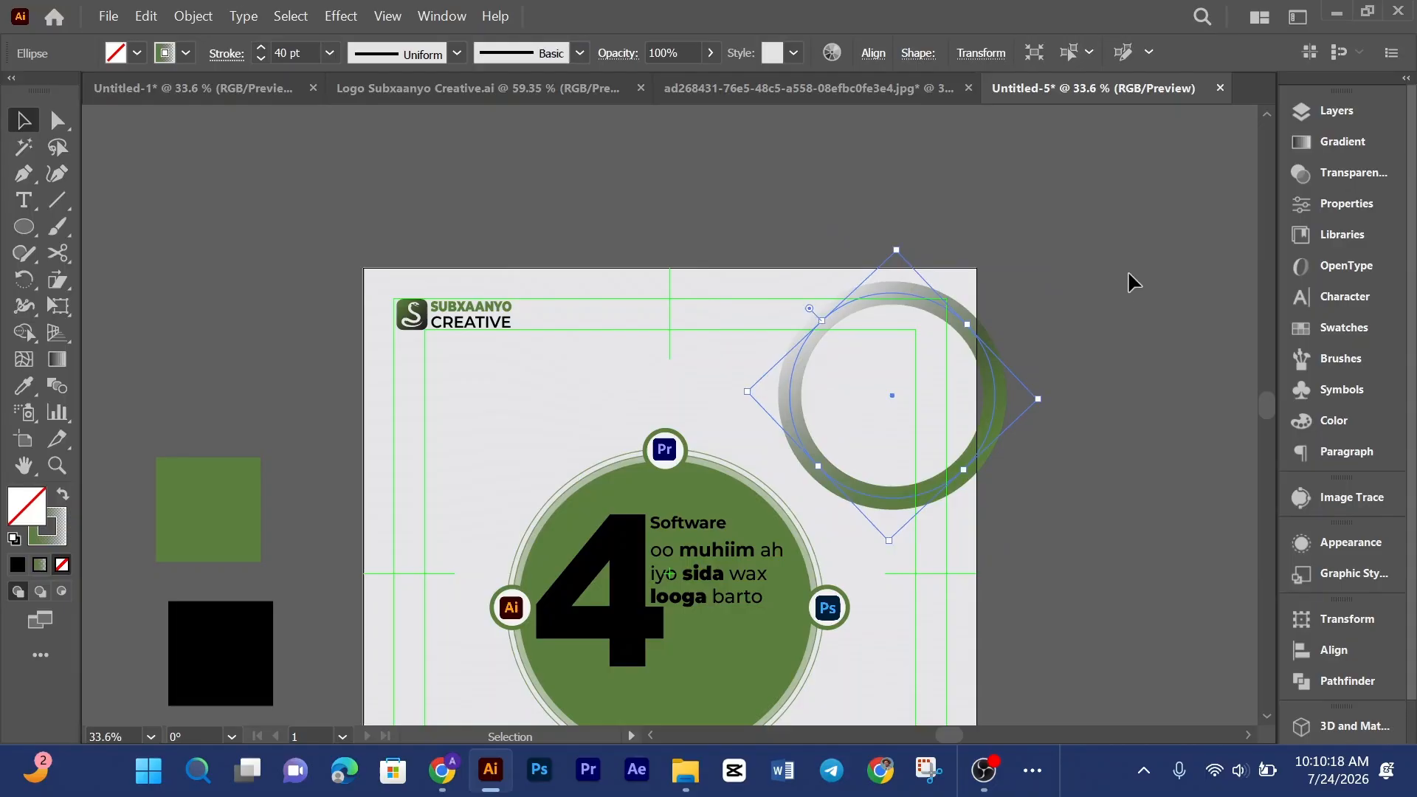
click(1129, 278)
drag(993, 424, 1069, 340)
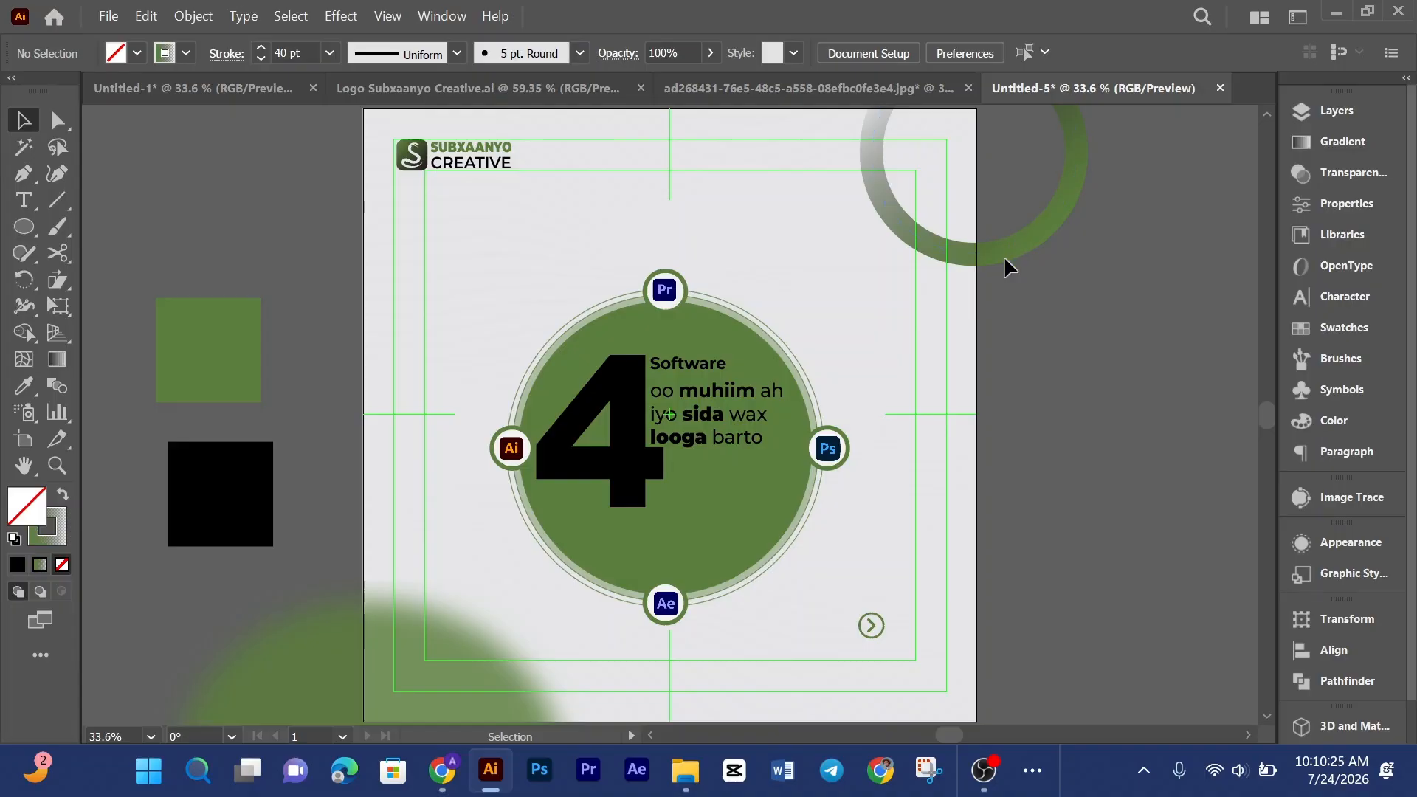
click(1004, 255)
scroll(1008, 246, up, 4)
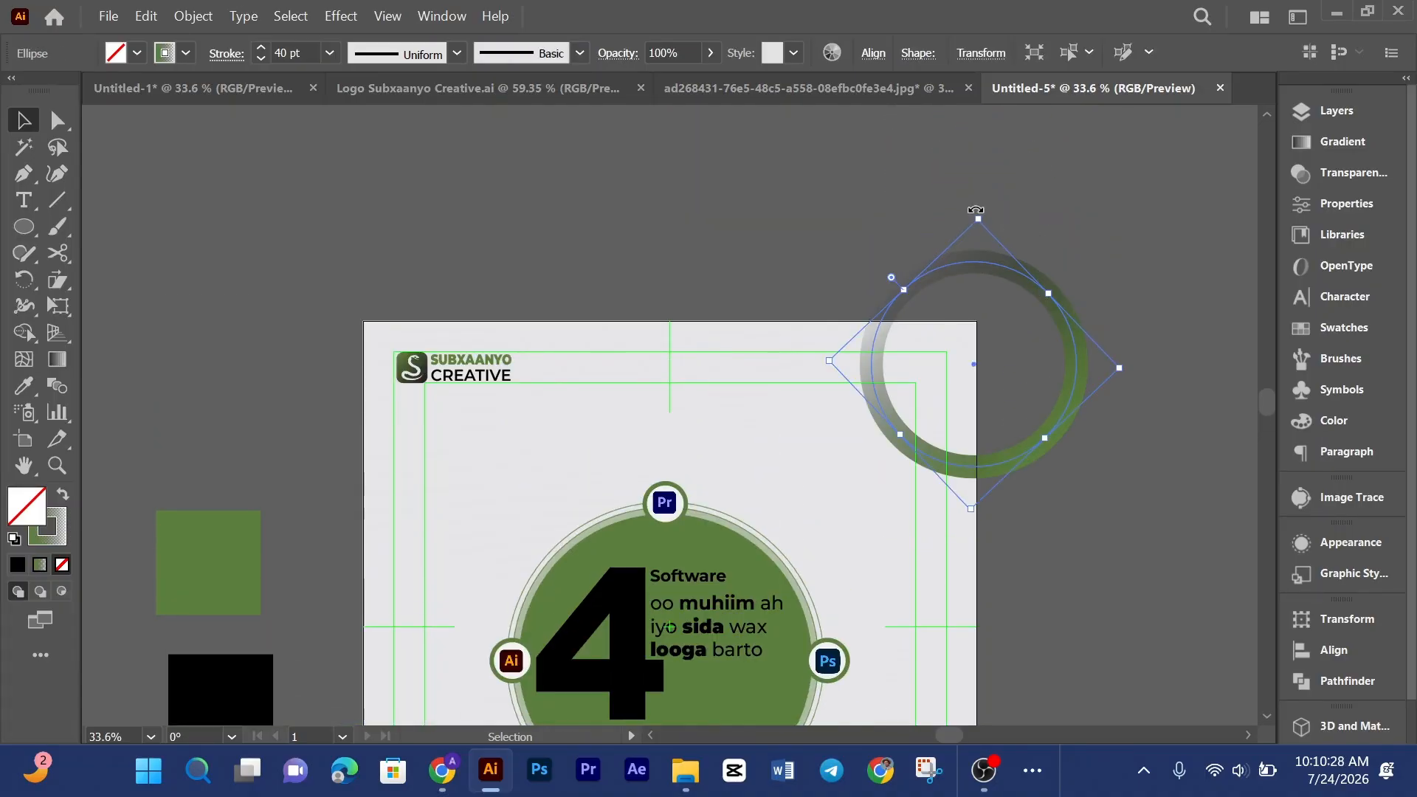
drag(975, 209, 898, 250)
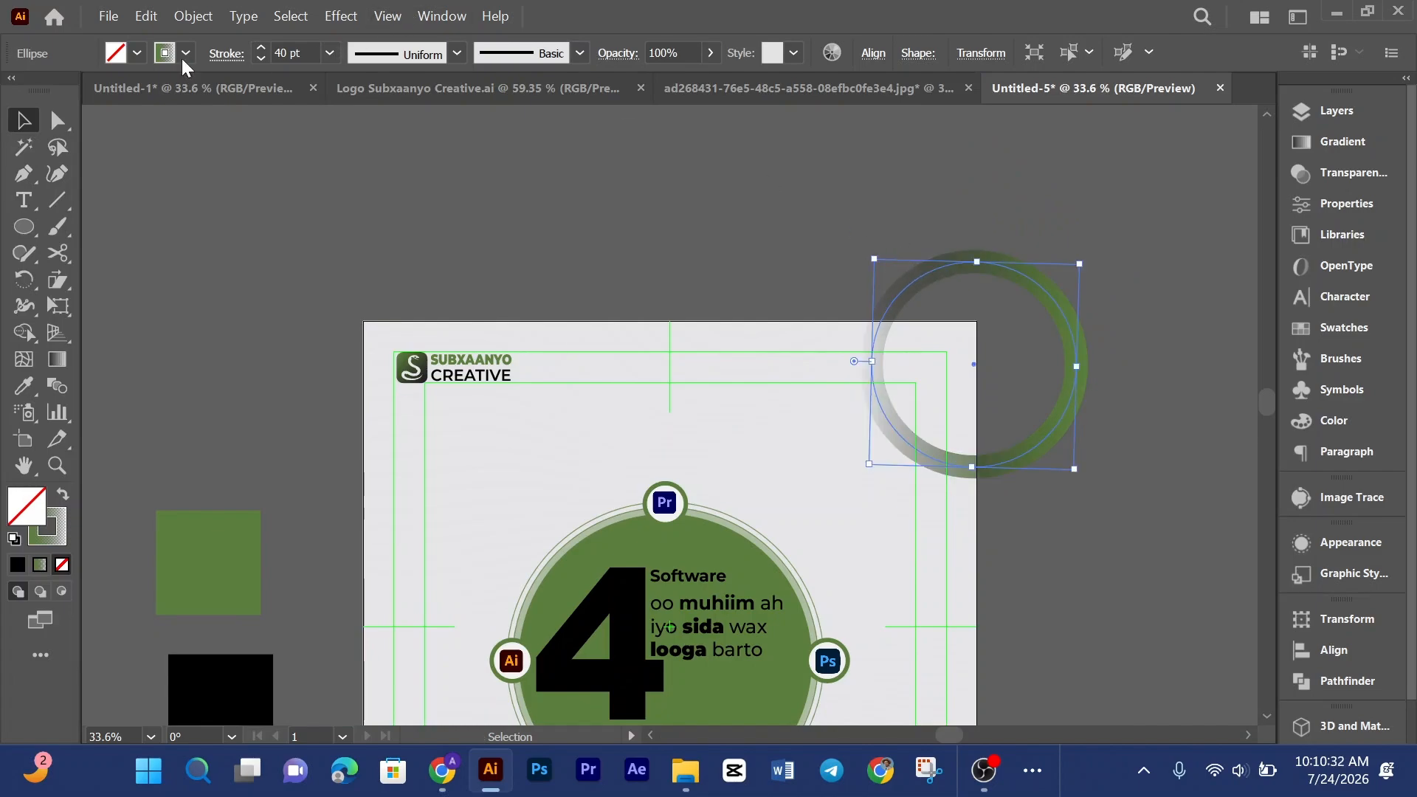
Step: Apply a Gaussian Blur with a radius of 77.7789 pixels to the ring
click(341, 15)
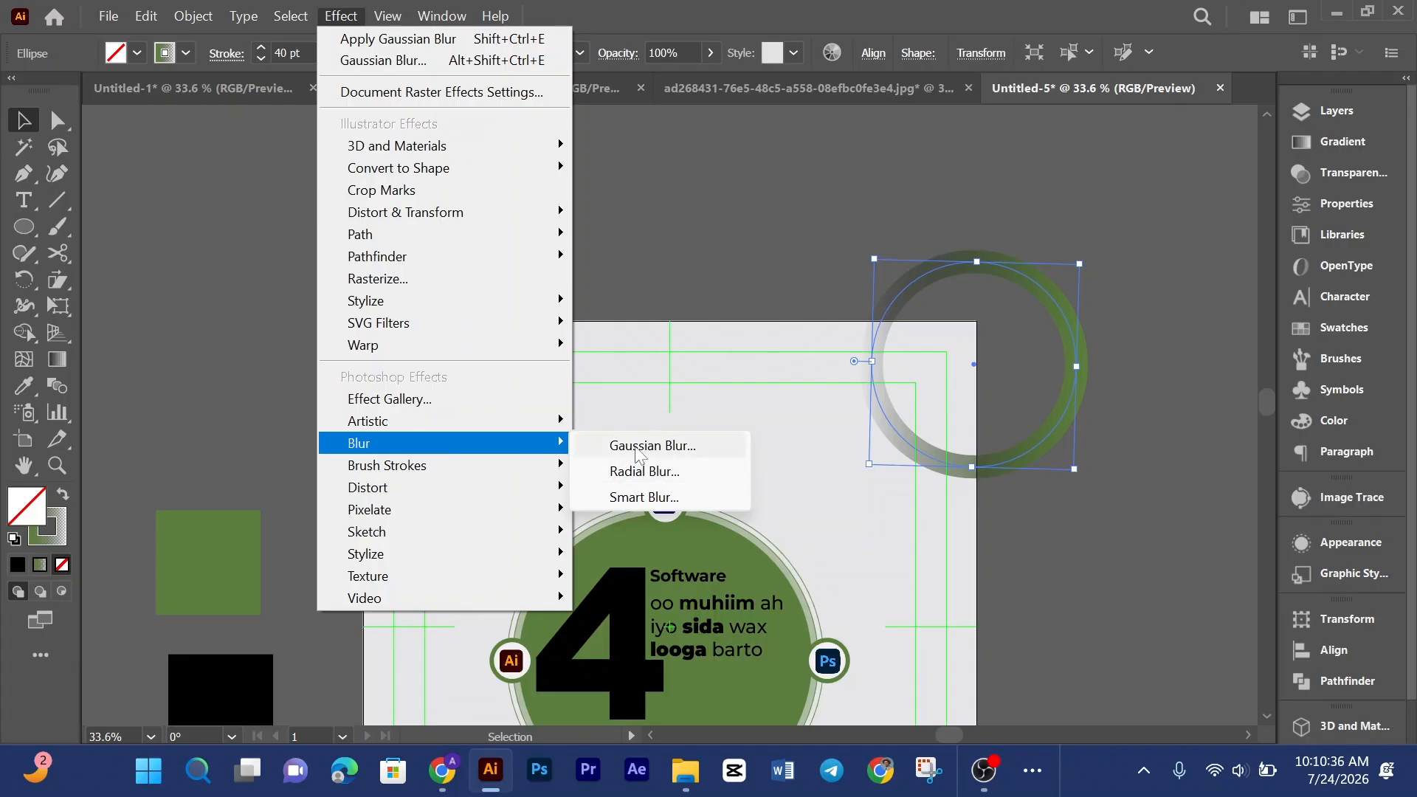
click(635, 447)
mouse_move(927, 357)
mouse_down()
mouse_move(909, 358)
mouse_move(923, 365)
mouse_up()
drag(923, 307, 481, 184)
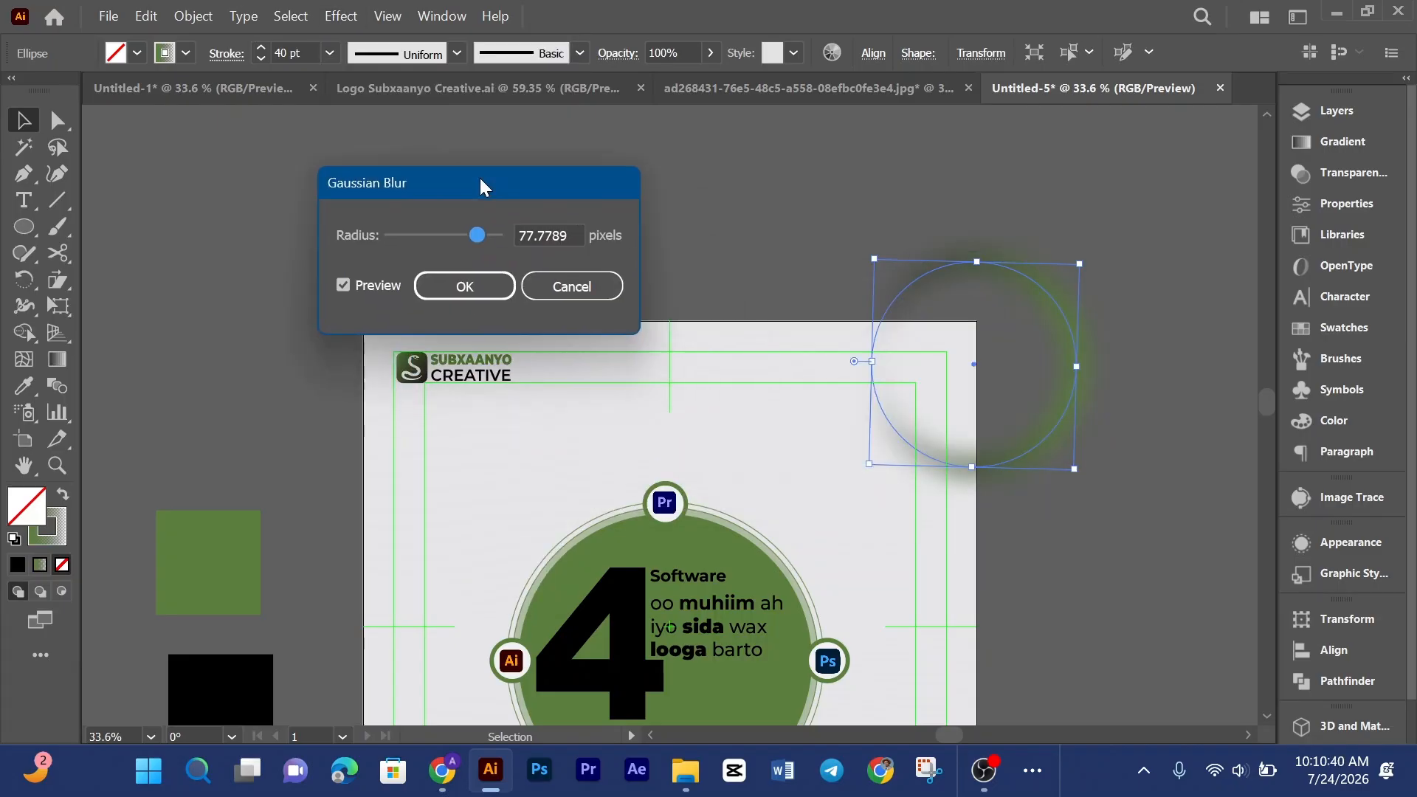
click(465, 287)
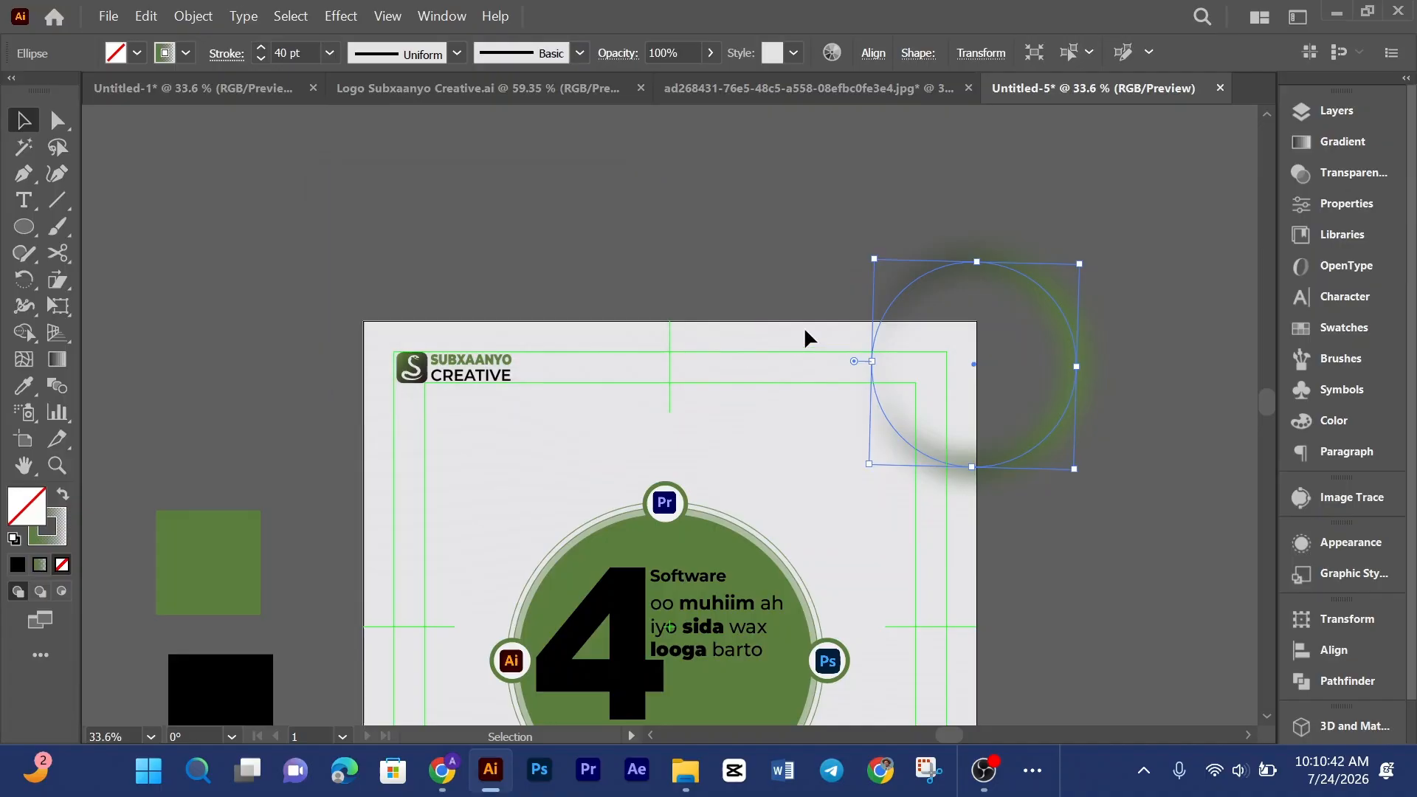
Step: Move the blurred ring and delete it
click(1025, 214)
click(1053, 316)
click(1079, 250)
click(1074, 299)
drag(1081, 260, 996, 428)
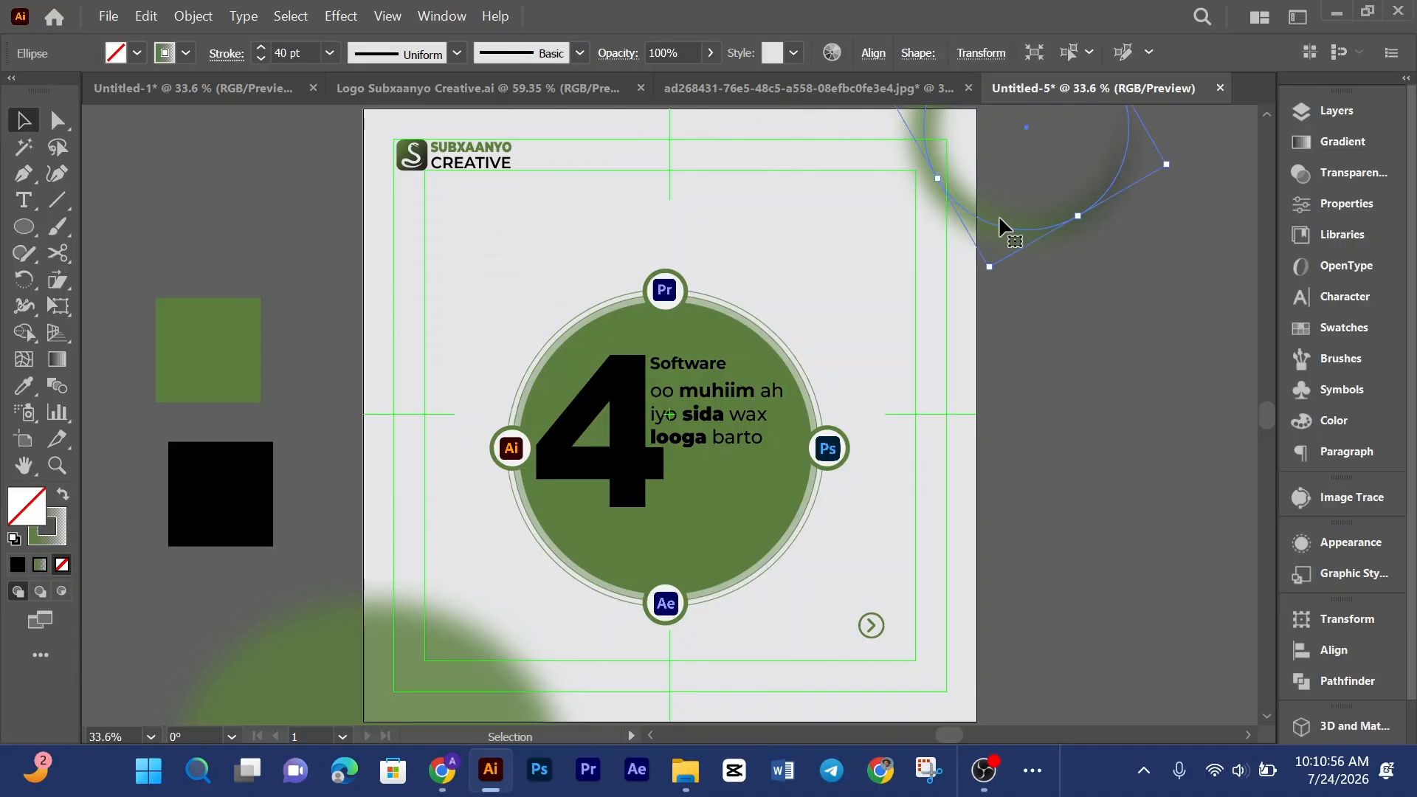
key(Delete)
Step: Move the lower-left blurred ellipse to the upper-right corner, then undo the move
click(447, 685)
alt+drag(446, 683, 1026, 264)
scroll(1015, 435, up, 3)
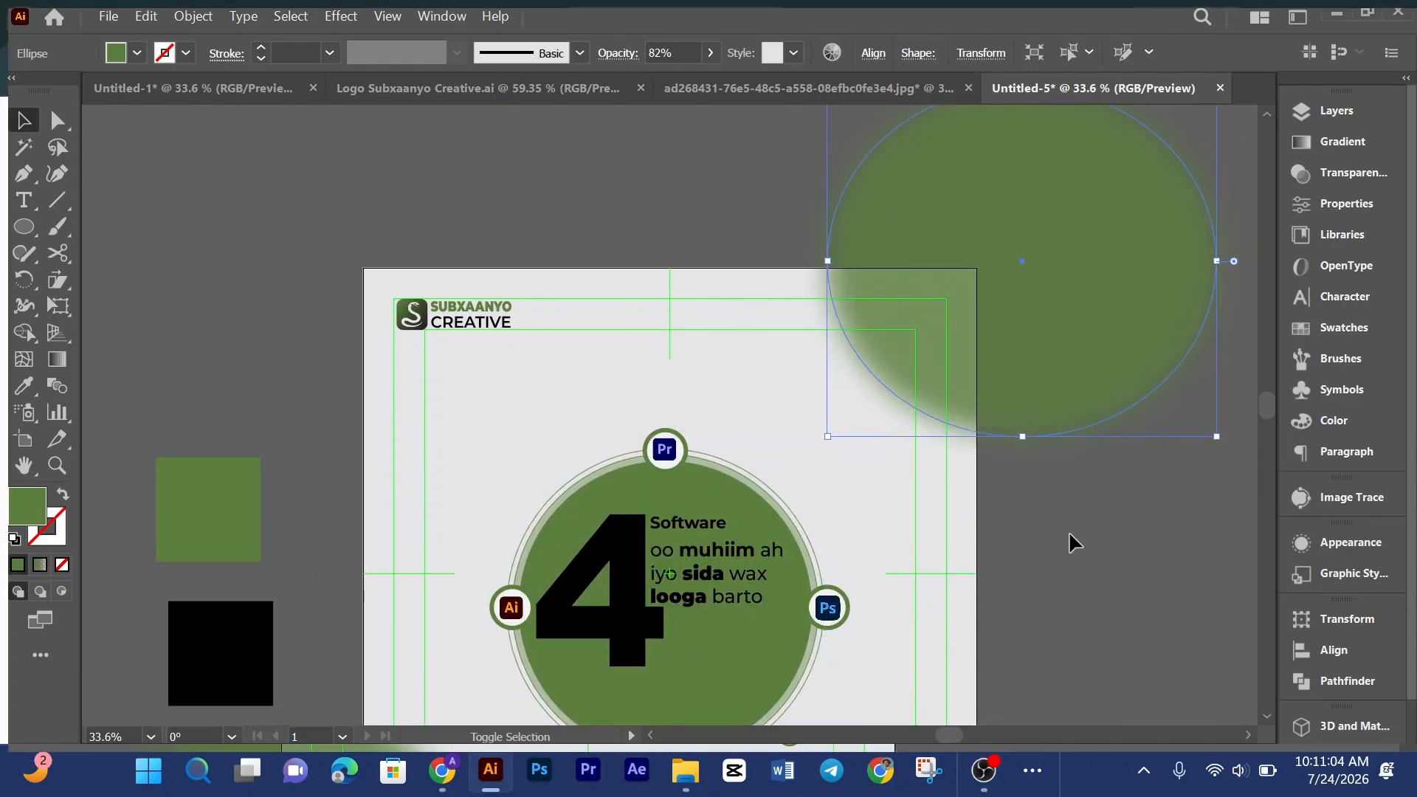
key(f)
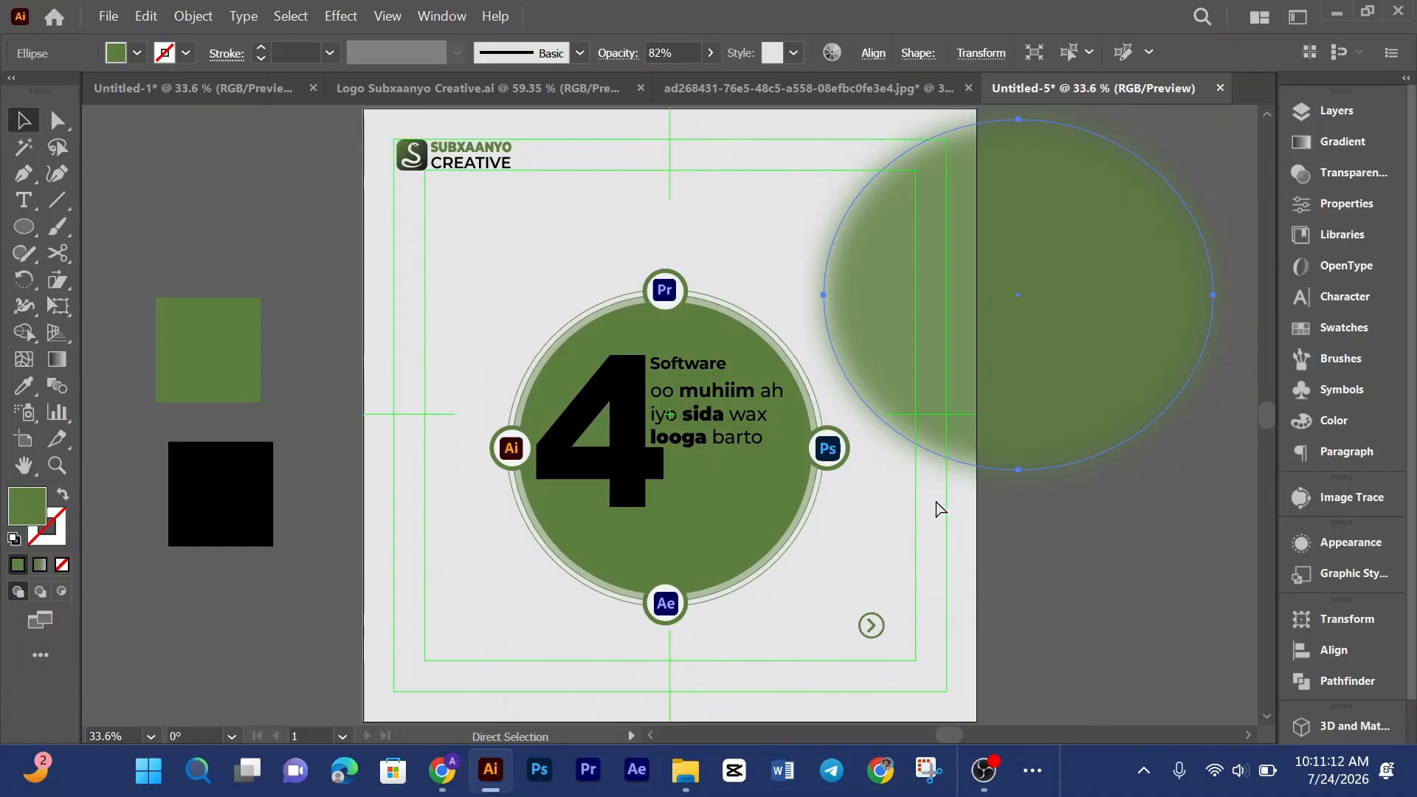
key(ctrl+z)
scroll(961, 484, down, 3)
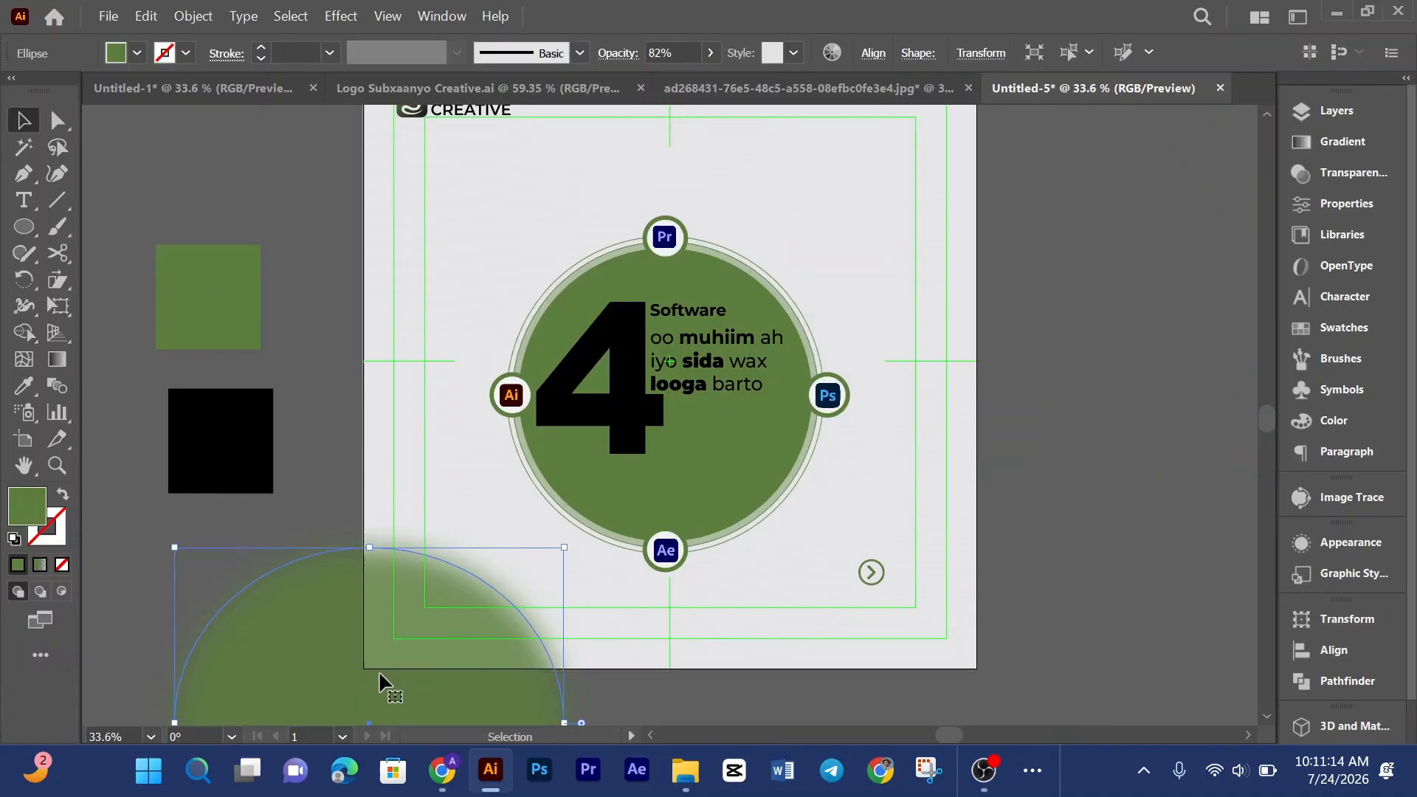
Step: Duplicate the lower-left blurred ellipse onto the artboard's upper-right corner and fit the artboard in view
drag(380, 667, 1024, 273)
scroll(994, 480, up, 5)
drag(1018, 524, 1007, 279)
scroll(917, 293, down, 1)
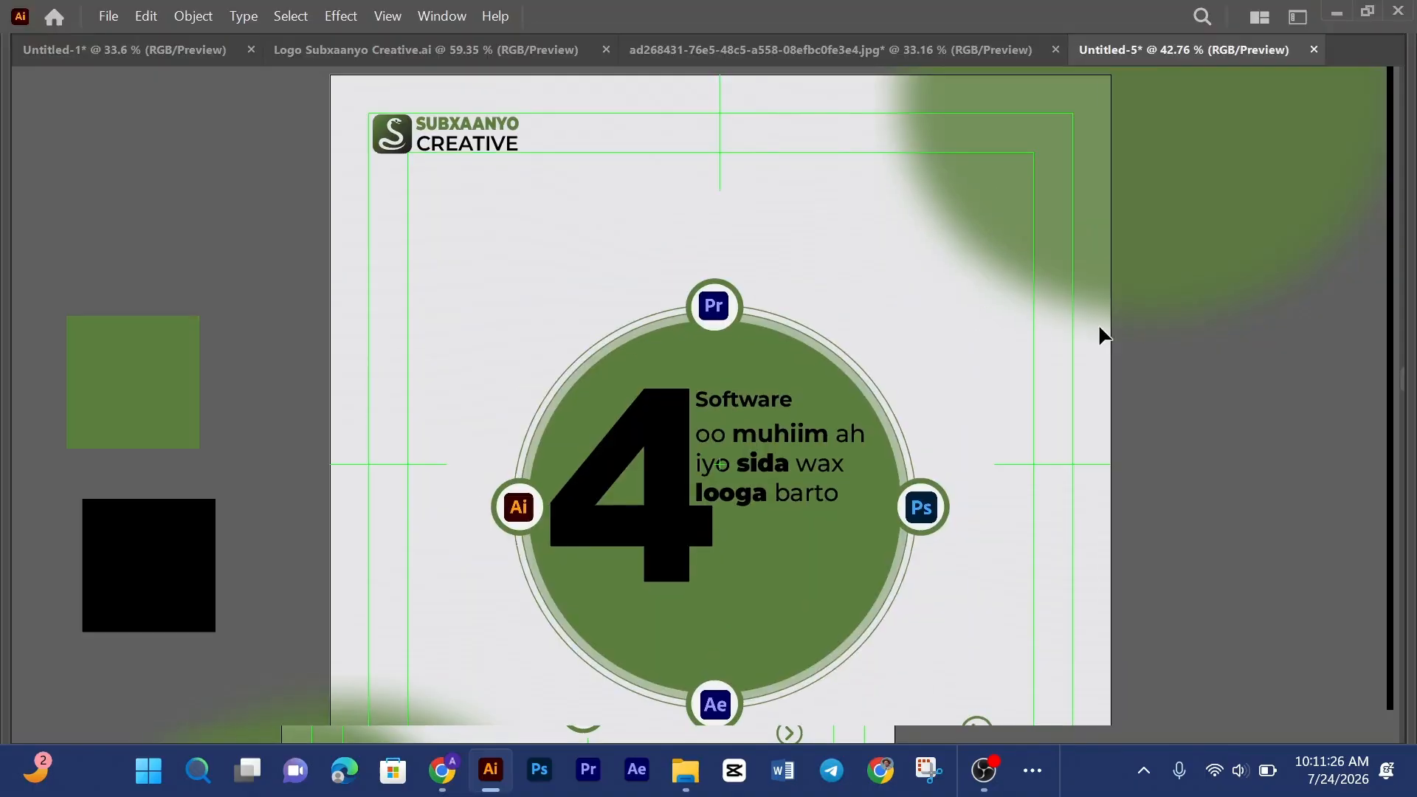
key(Tab)
key(ctrl+0)
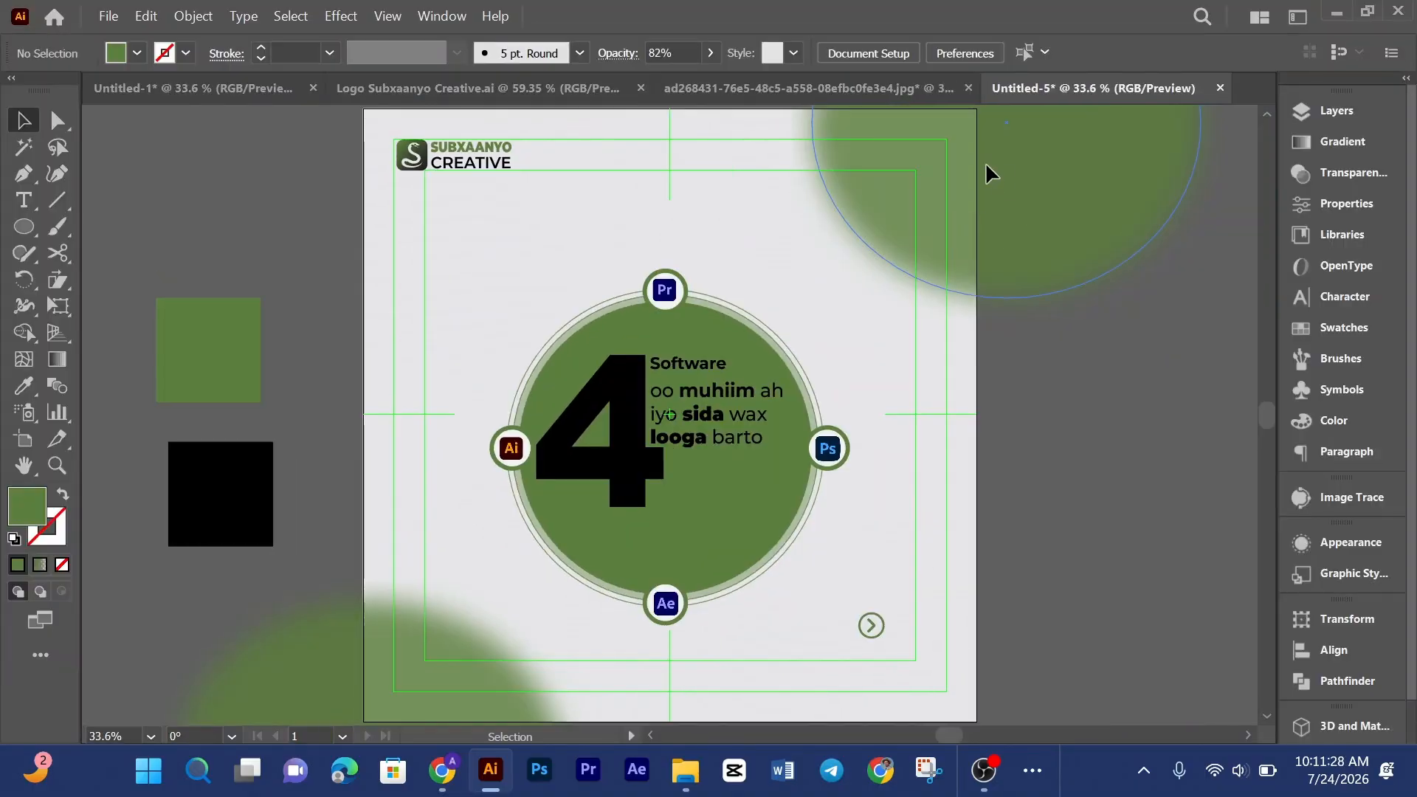
Step: Set the upper-right blurred ellipse's opacity to 39%
double_click(986, 163)
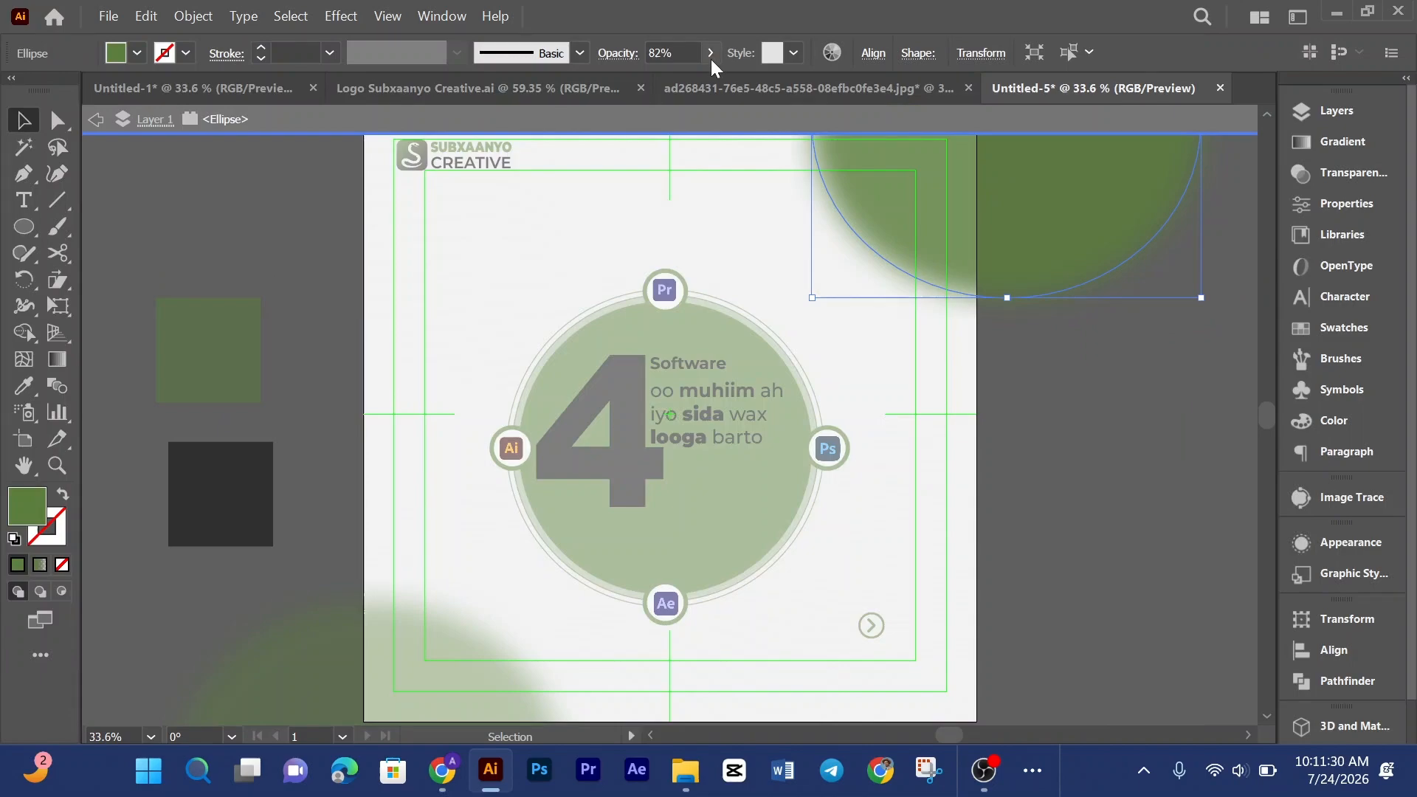
click(712, 60)
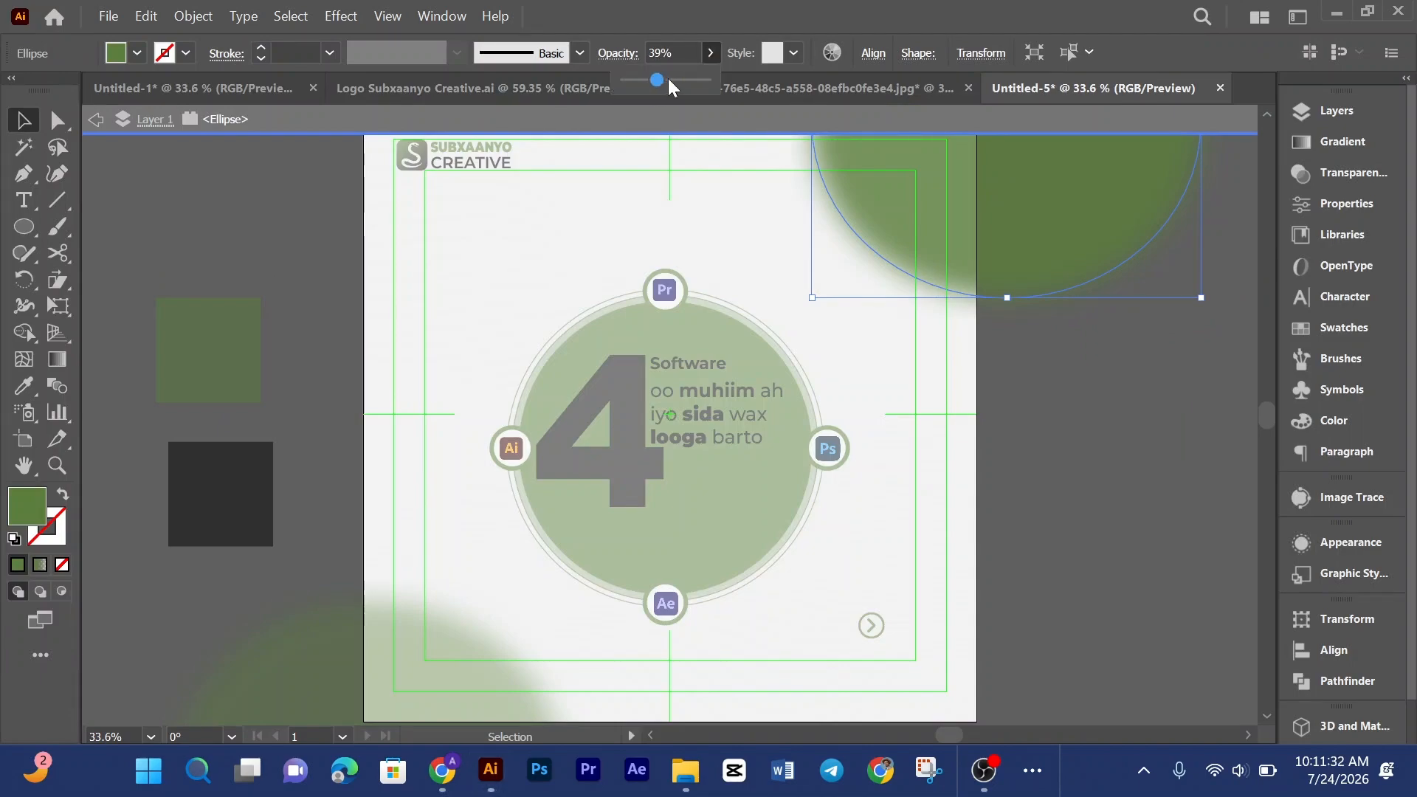
double_click(525, 257)
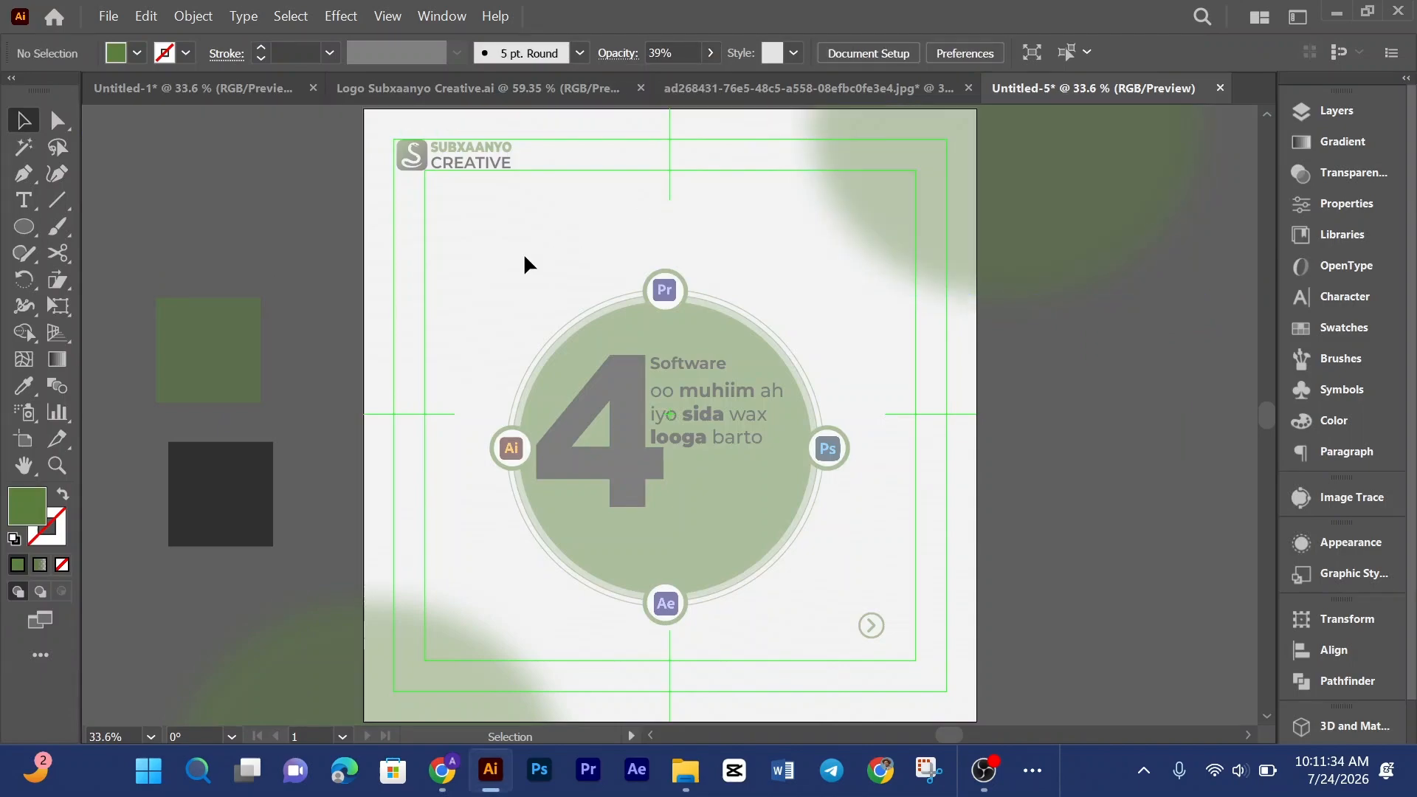
Step: Lower the lower-left blurred ellipse's opacity to about 45%
scroll(347, 651, down, 2)
double_click(328, 642)
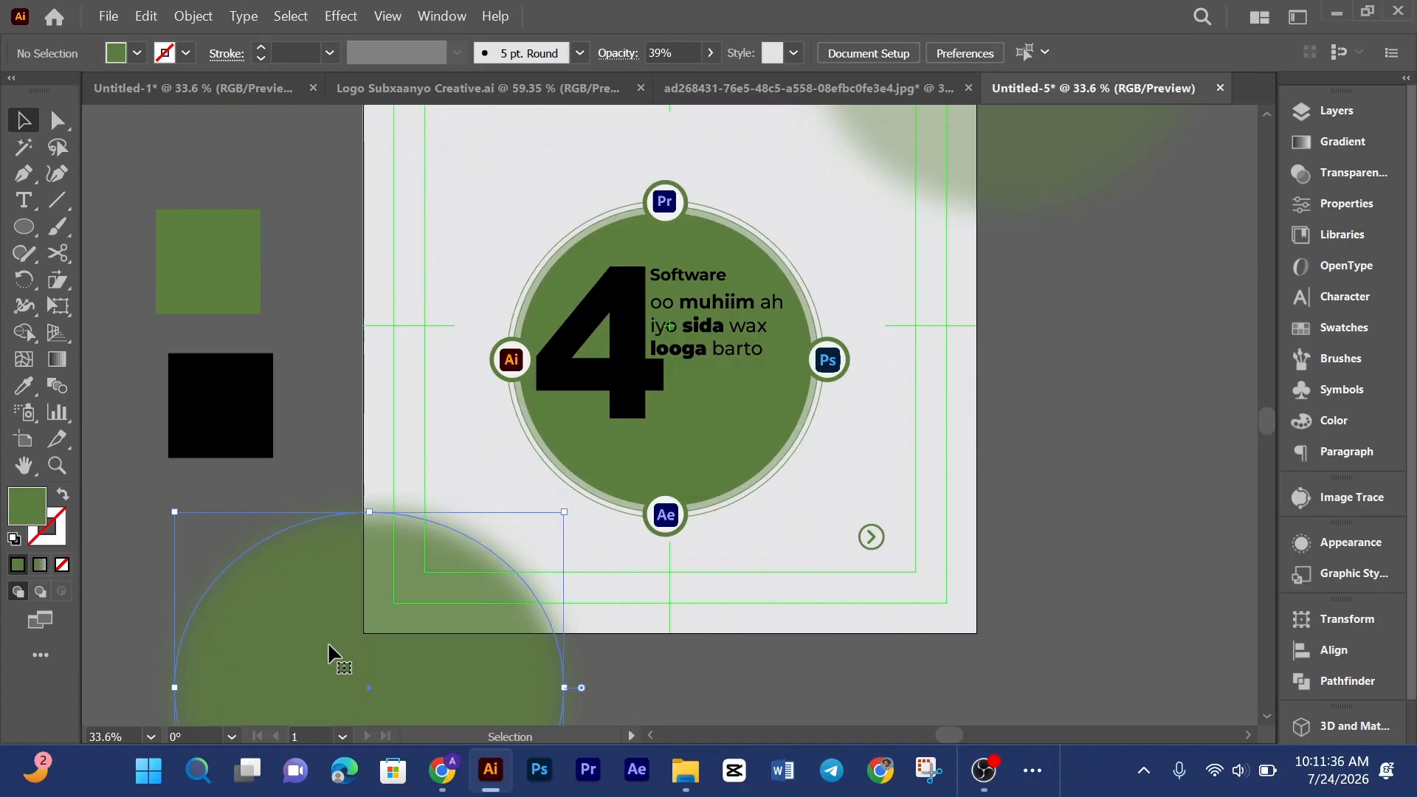
click(712, 52)
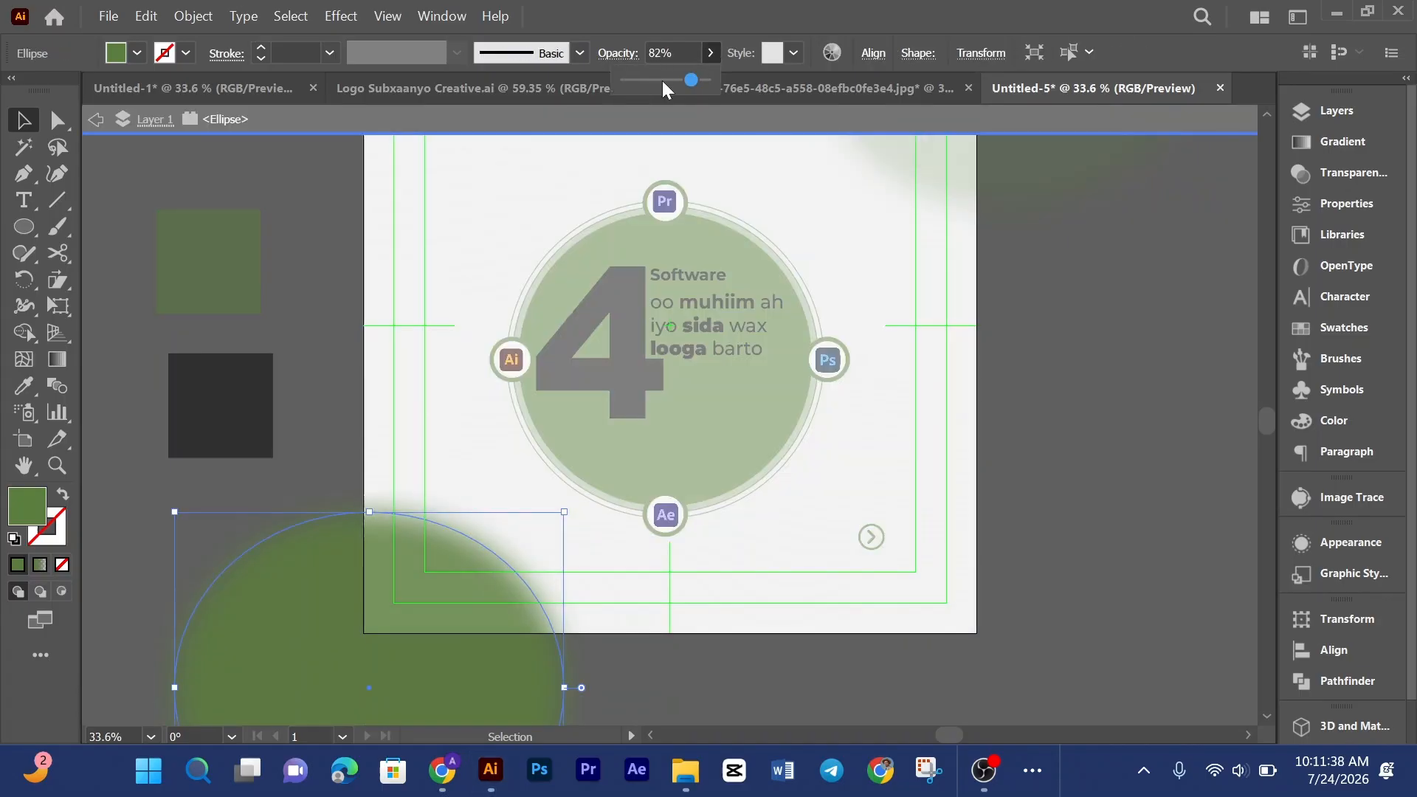
click(662, 80)
double_click(947, 322)
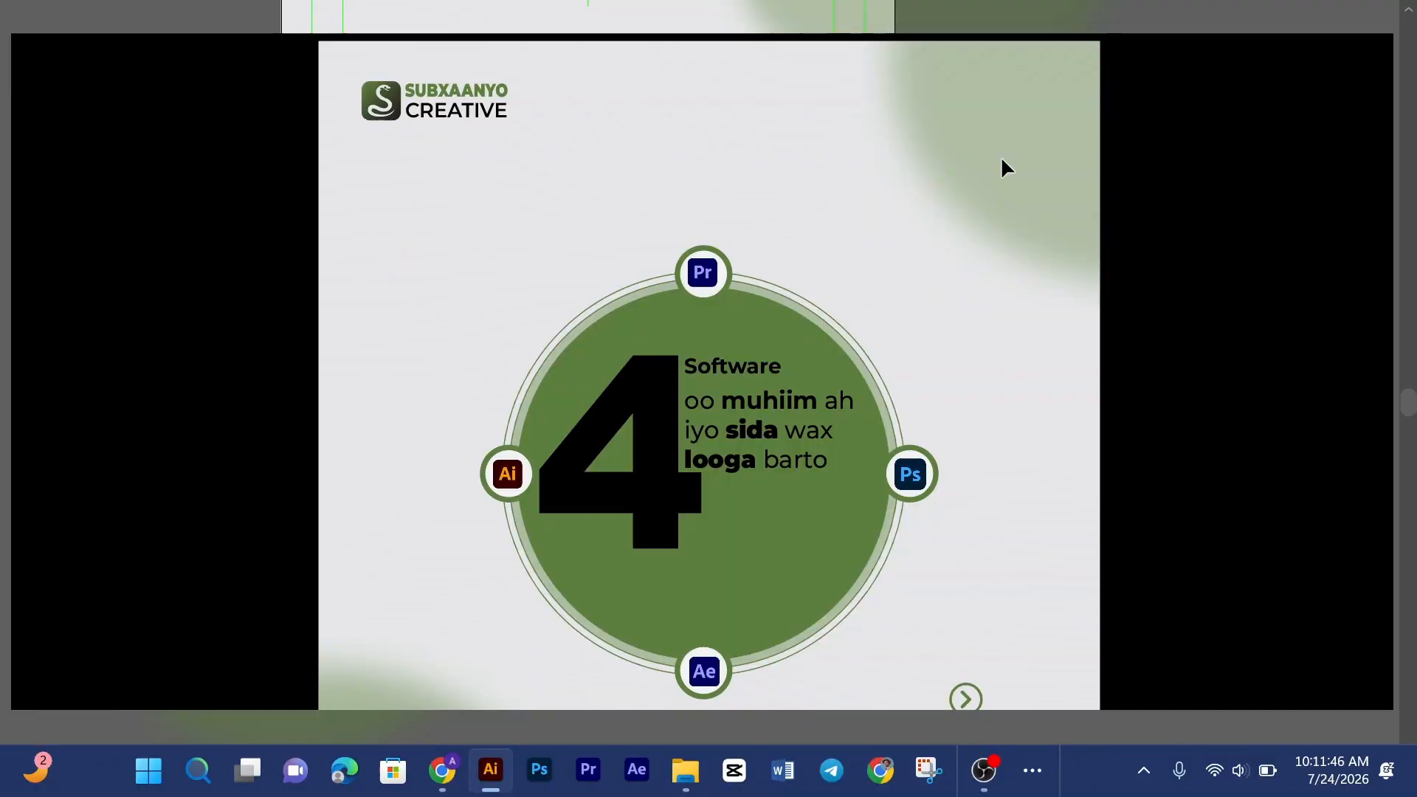
key(Escape)
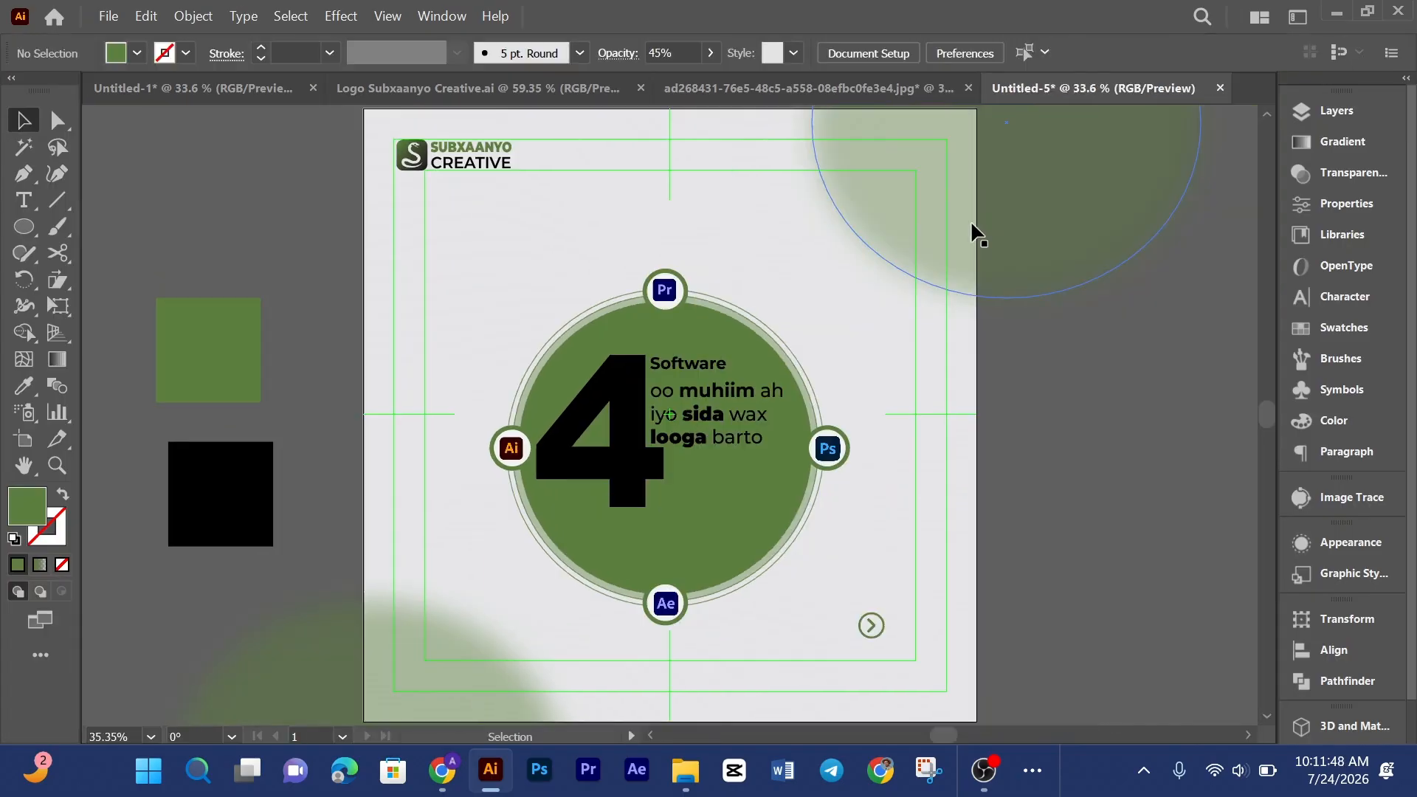
Step: Nudge both blurred ellipses slightly outward toward their corners
drag(970, 220, 982, 205)
scroll(515, 490, down, 8)
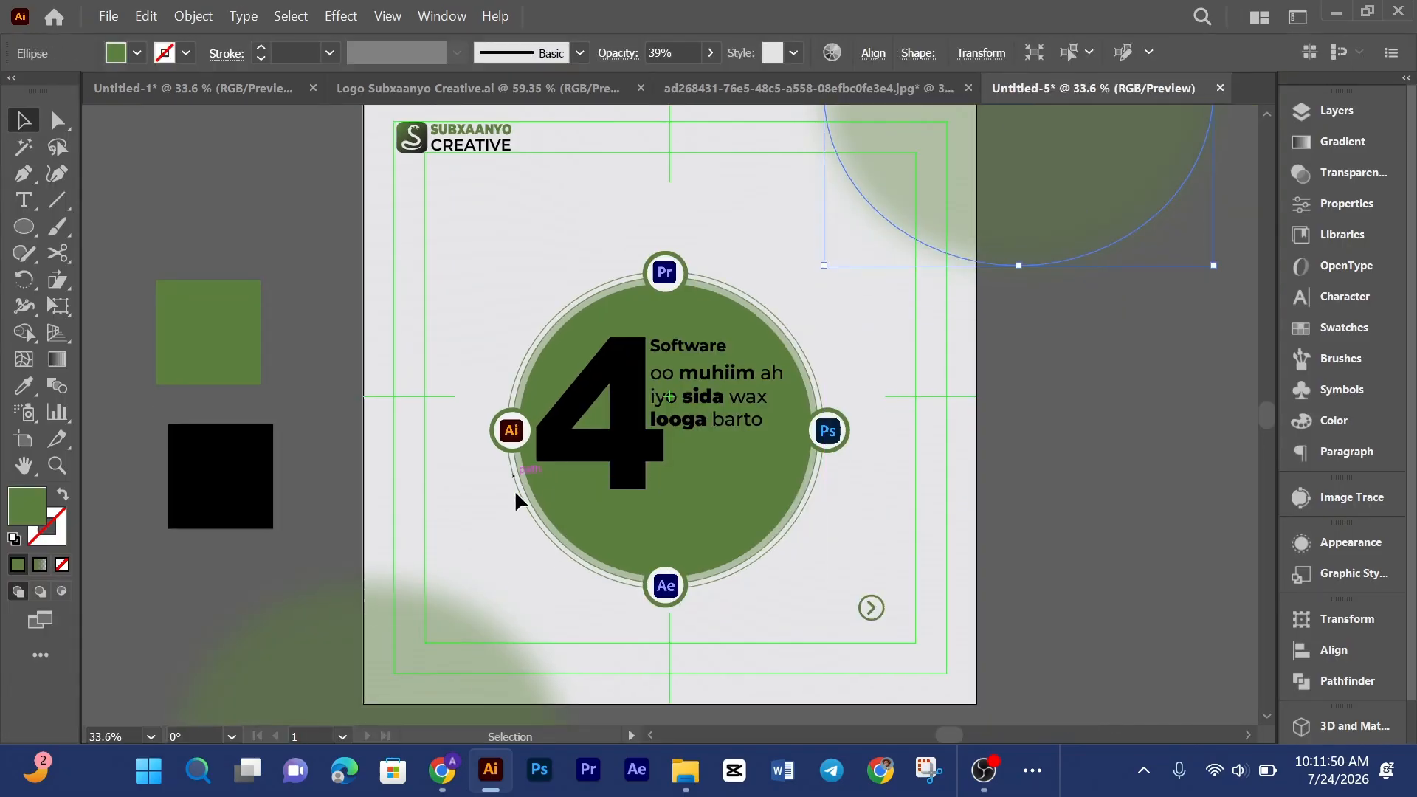
drag(428, 587, 410, 602)
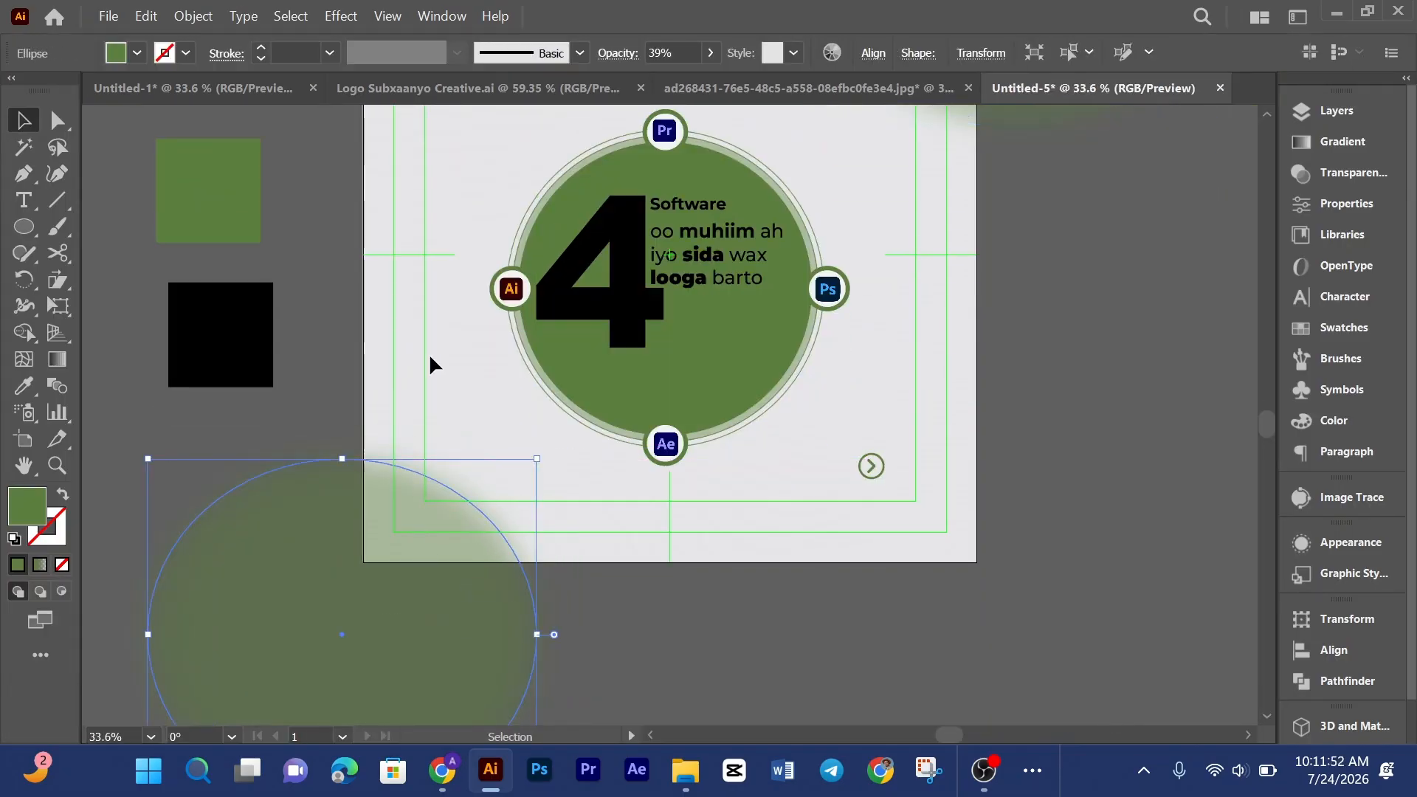
click(429, 355)
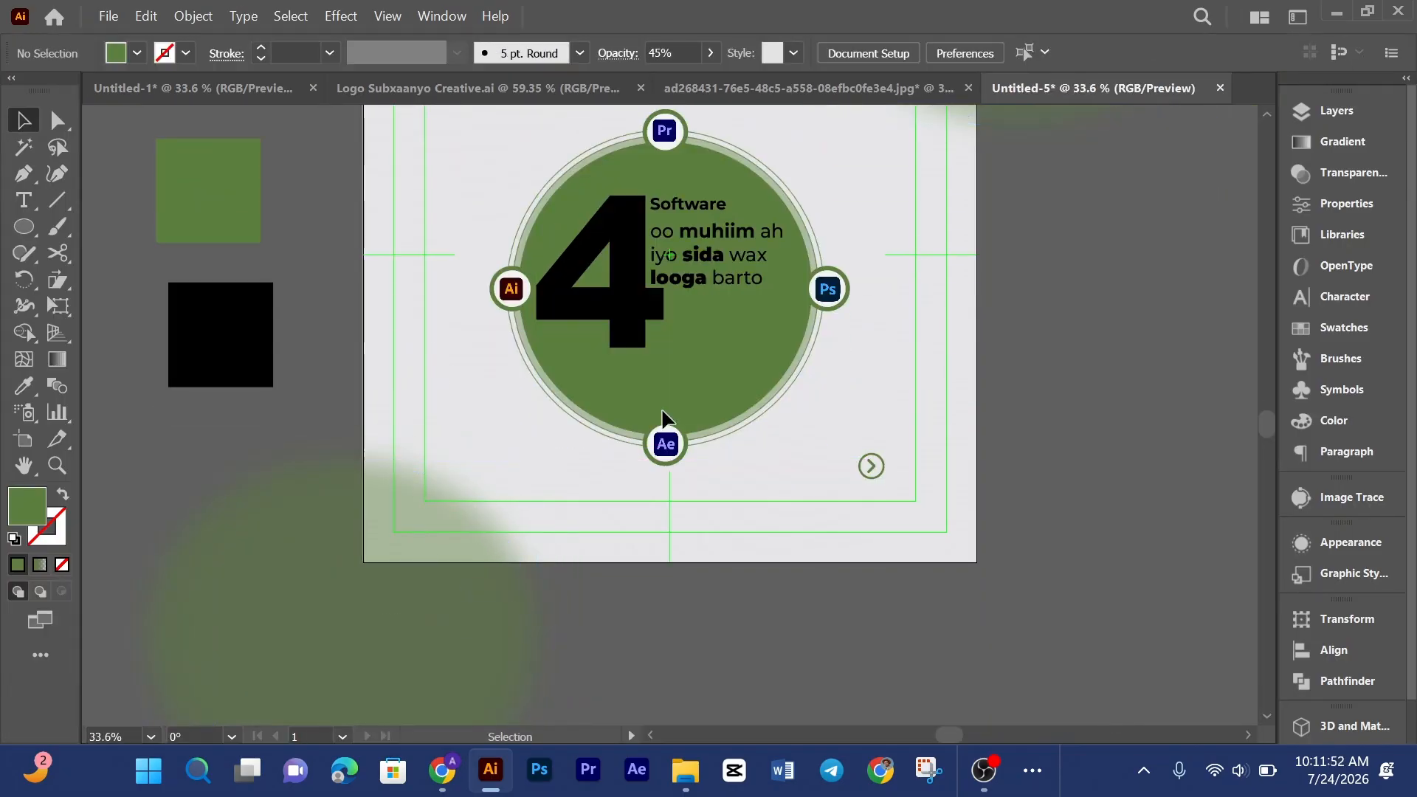
Step: Place the image 07f2466b2effdb77003f69eaaa0bea2a.jpg from the Pattern folder on drive D
click(108, 15)
click(191, 414)
scroll(183, 333, down, 5)
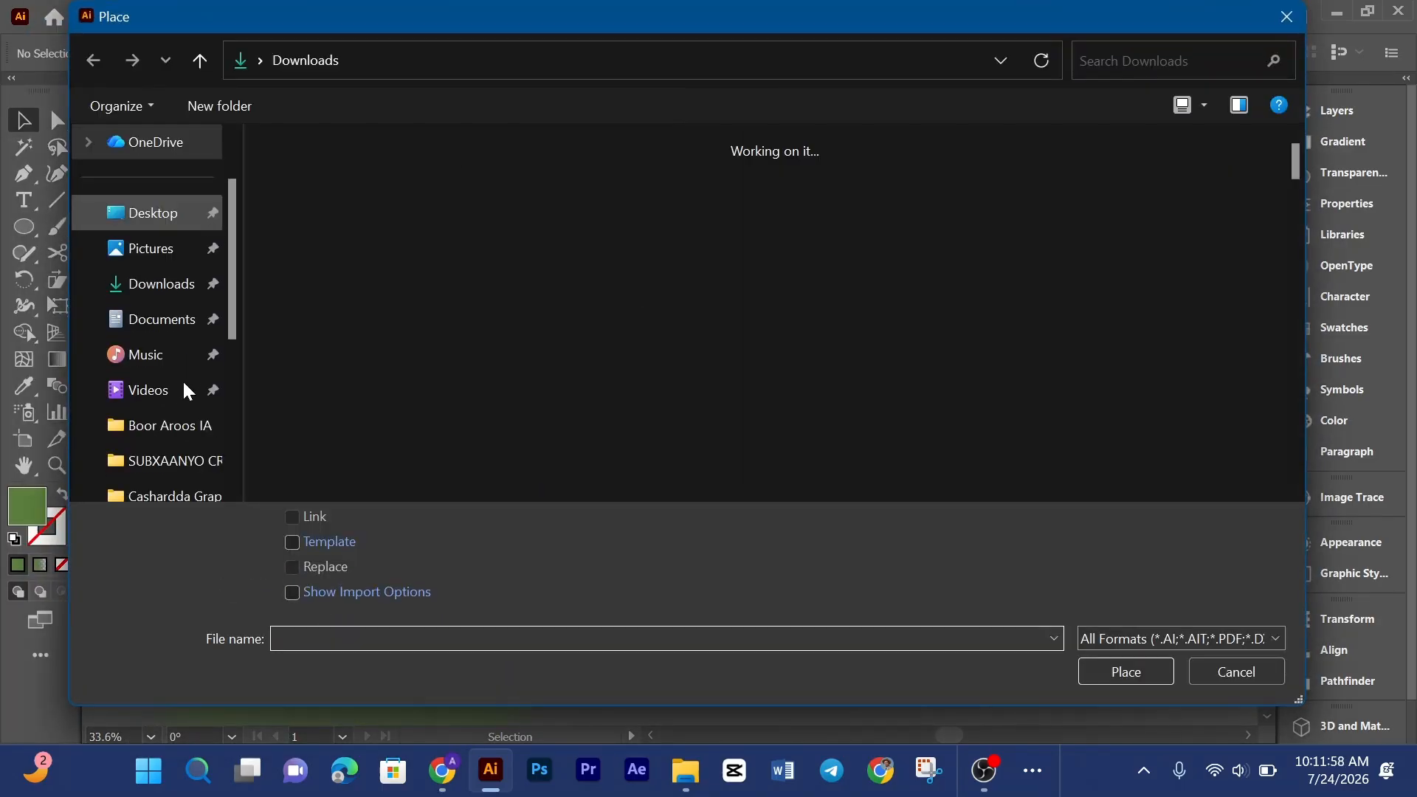
click(180, 245)
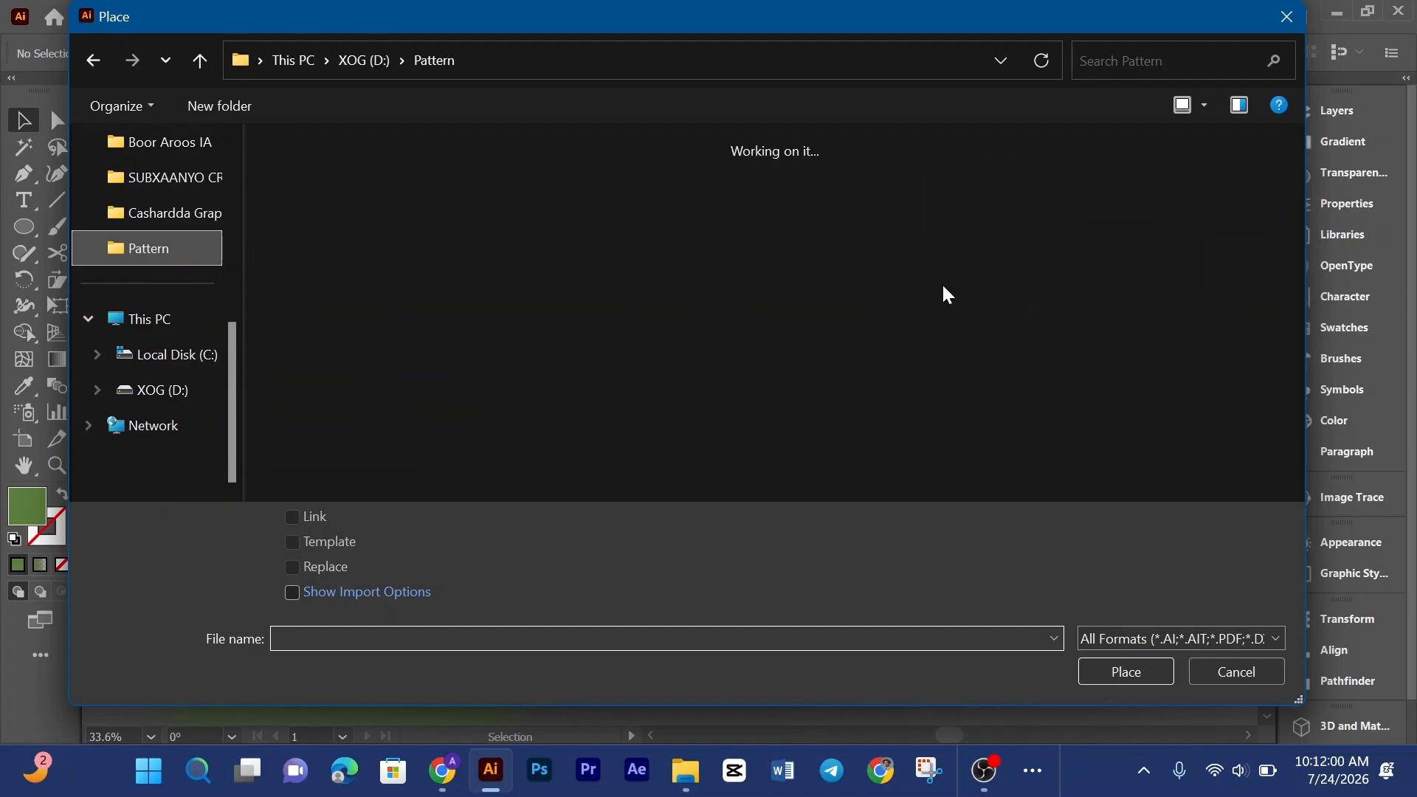
scroll(942, 285, down, 4)
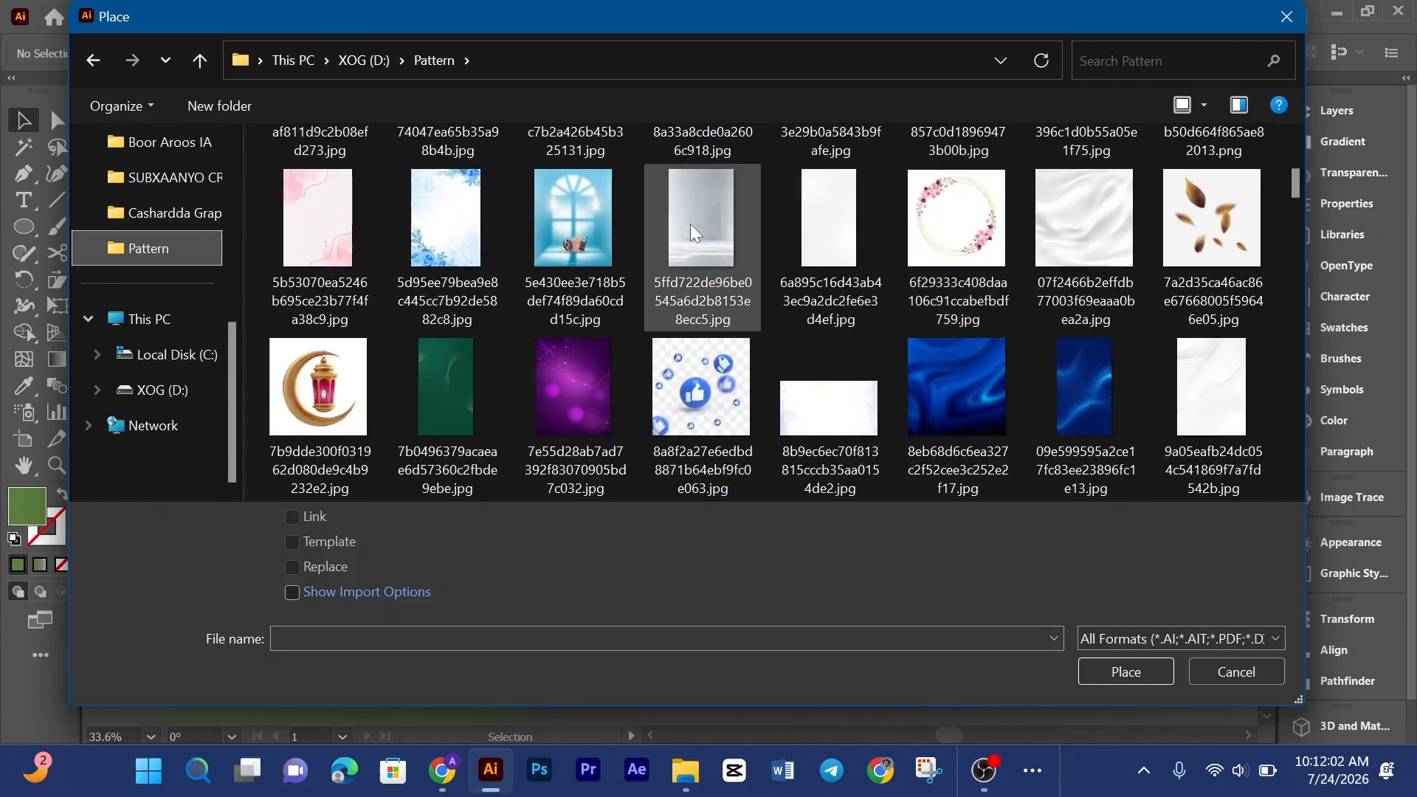
scroll(689, 223, up, 4)
scroll(910, 317, down, 4)
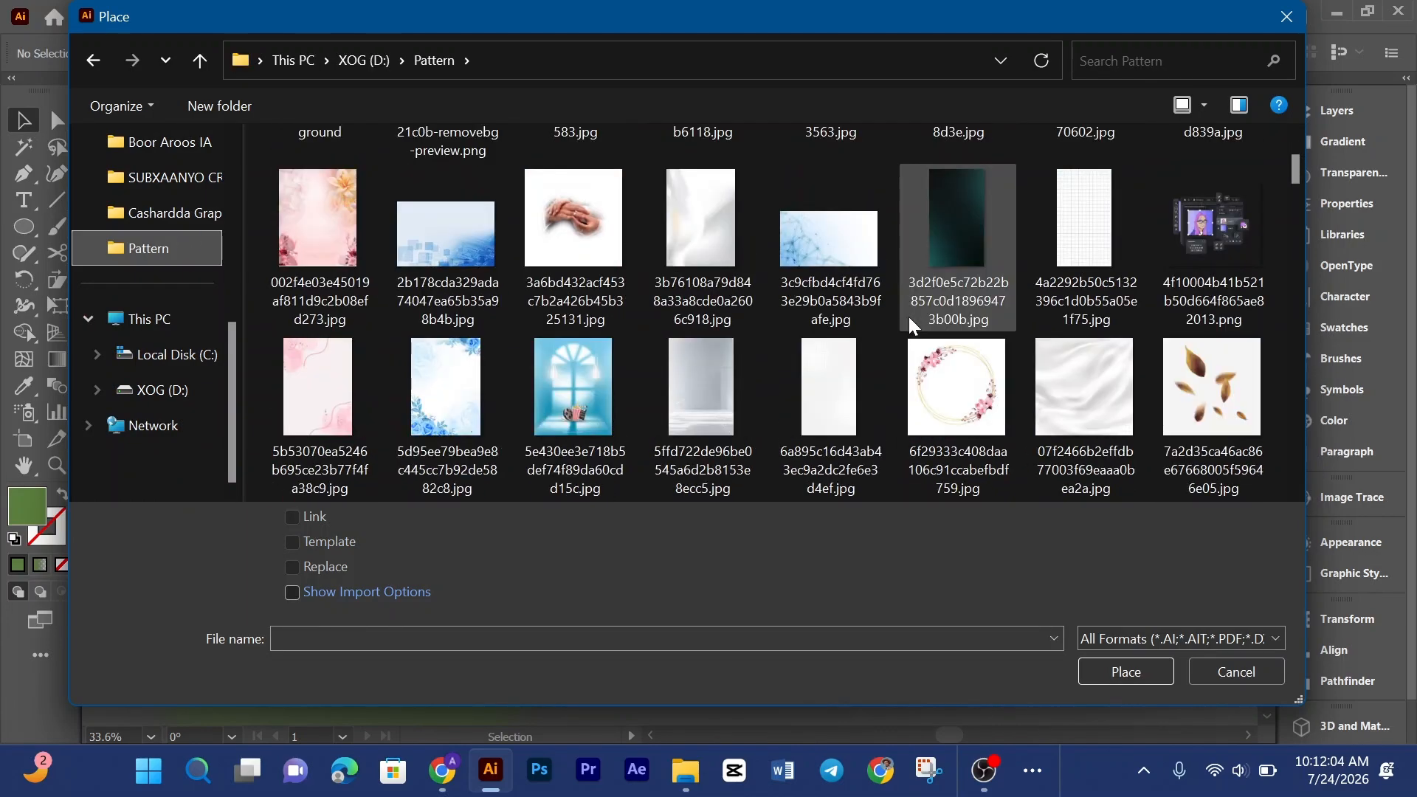
click(1045, 250)
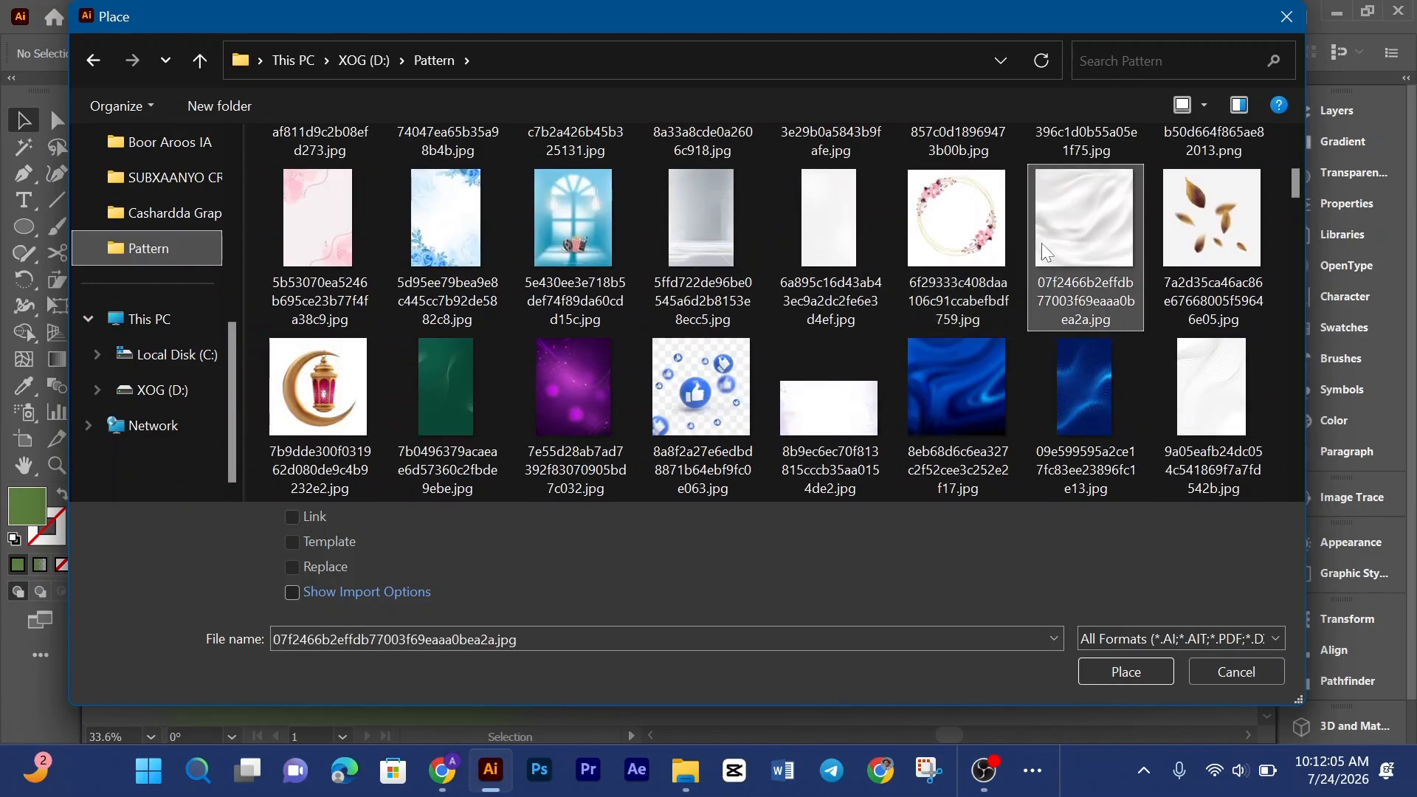
click(1121, 676)
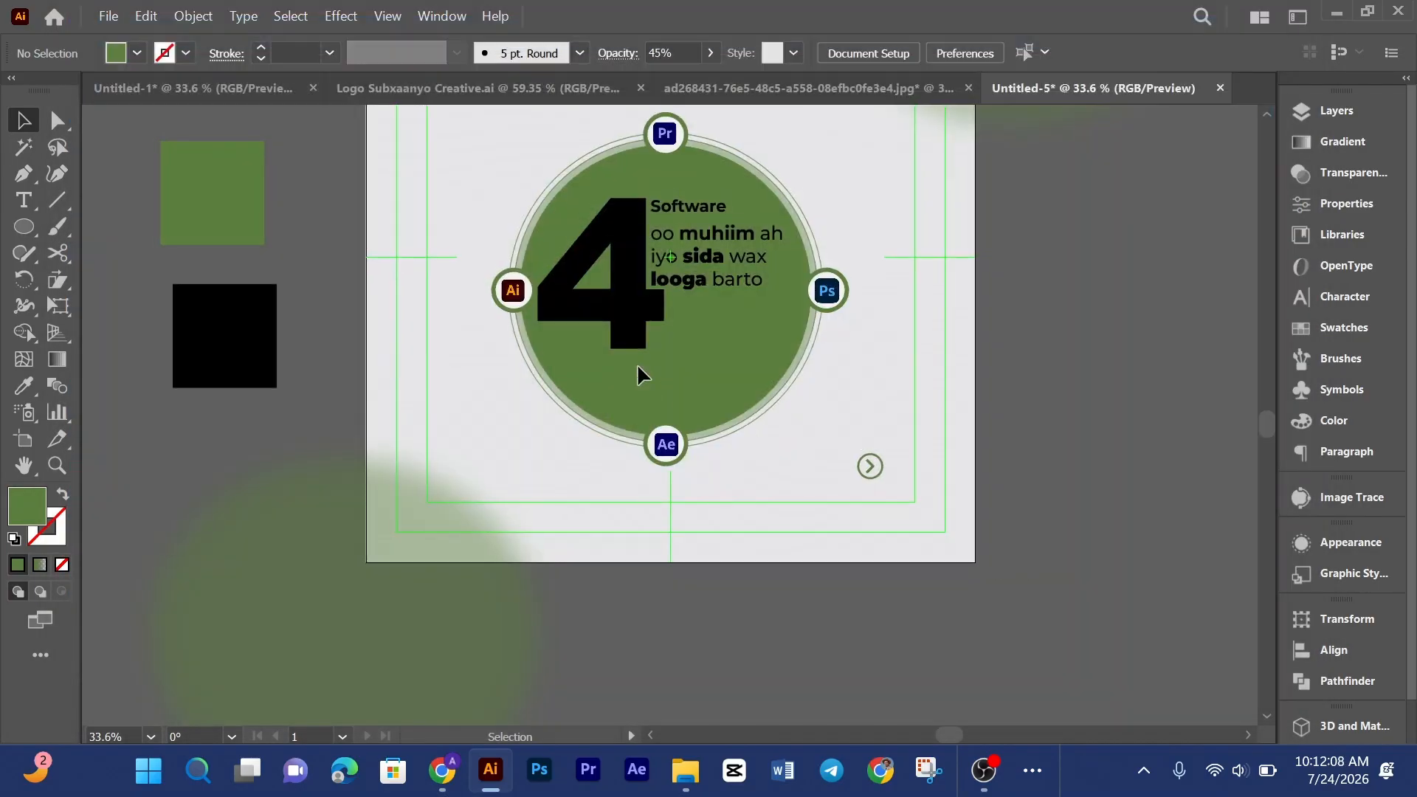
Step: Draw out the placed fabric texture image so it covers the whole artboard
key(ctrl+minus)
scroll(639, 367, up, 2)
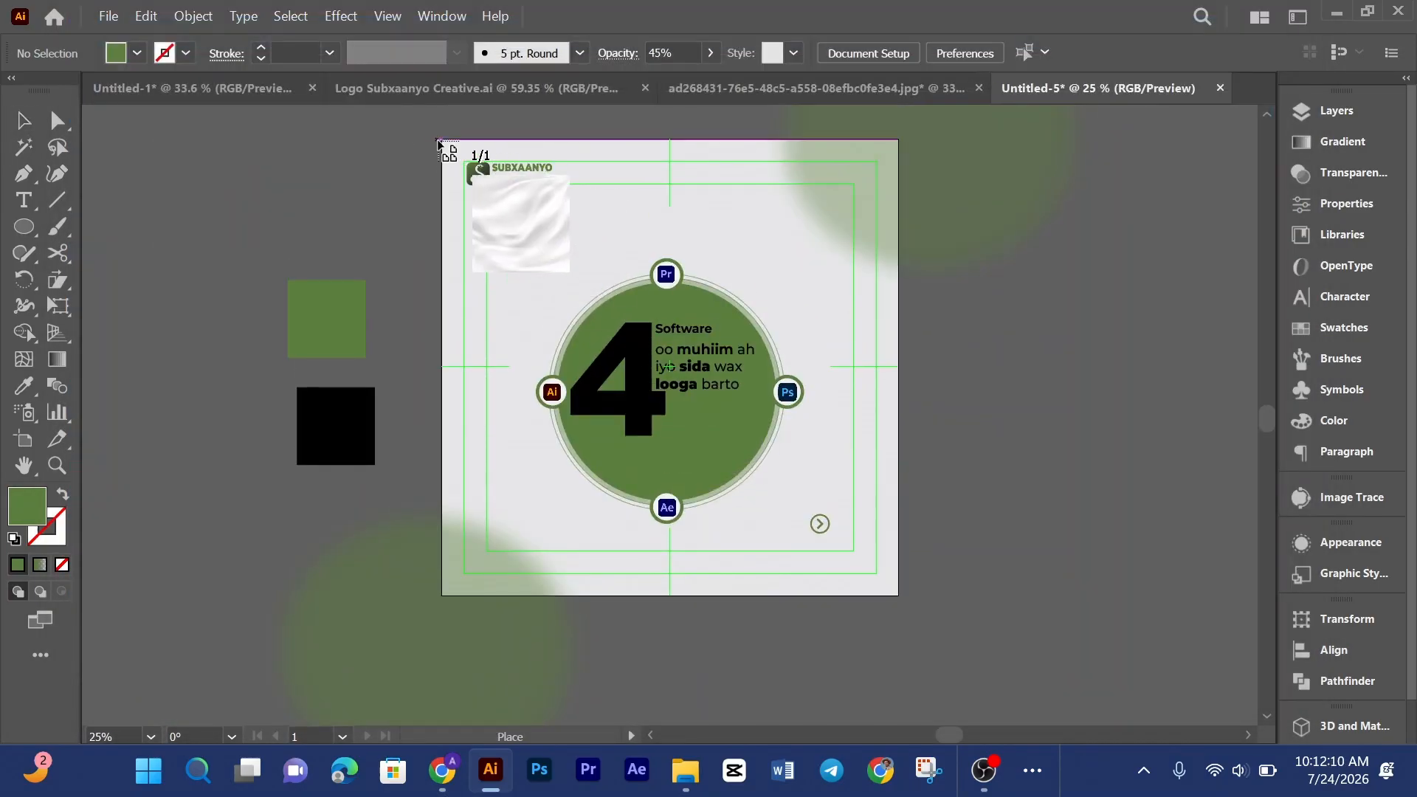
drag(442, 139, 899, 600)
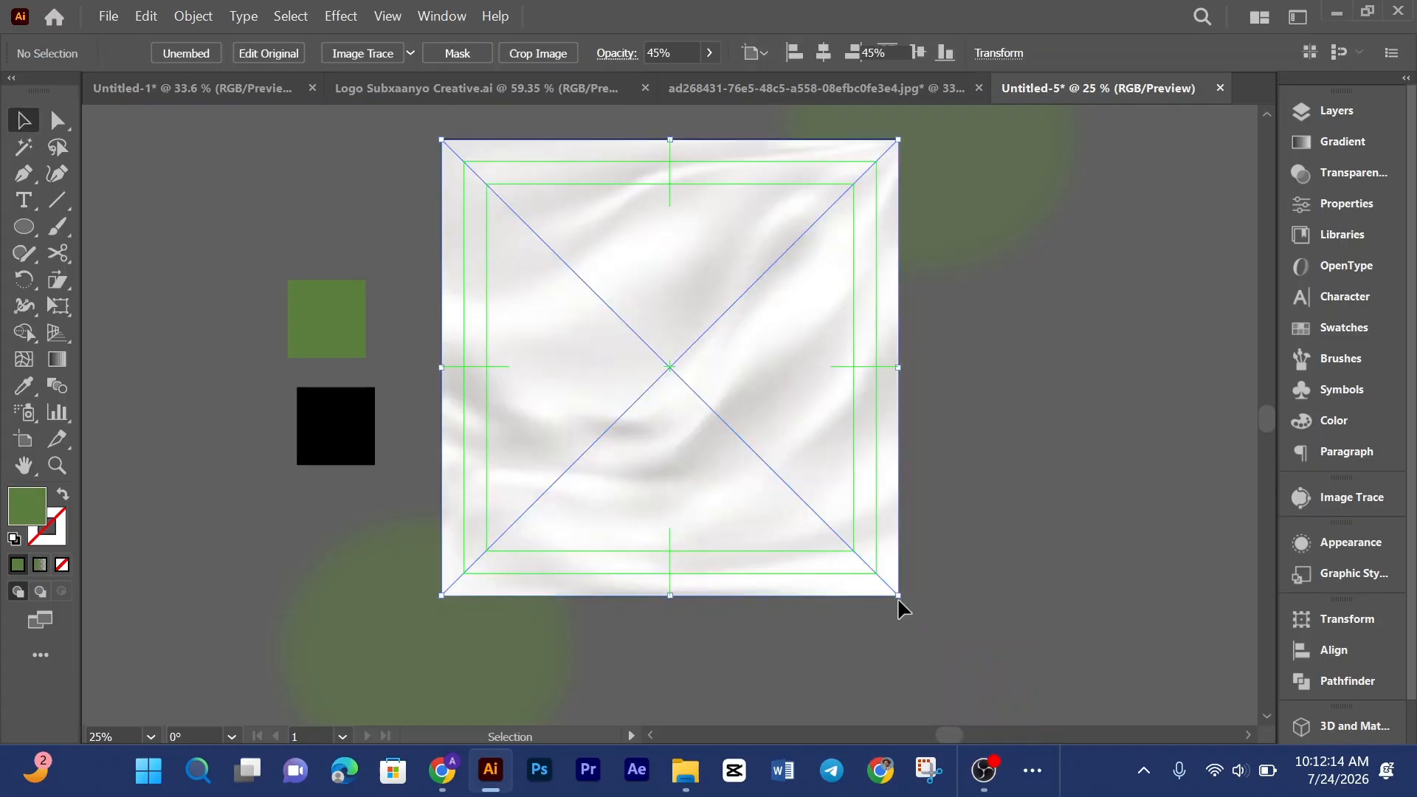
Step: Inspect the placed fabric image's transparency settings and its position in the Layers panel
click(381, 50)
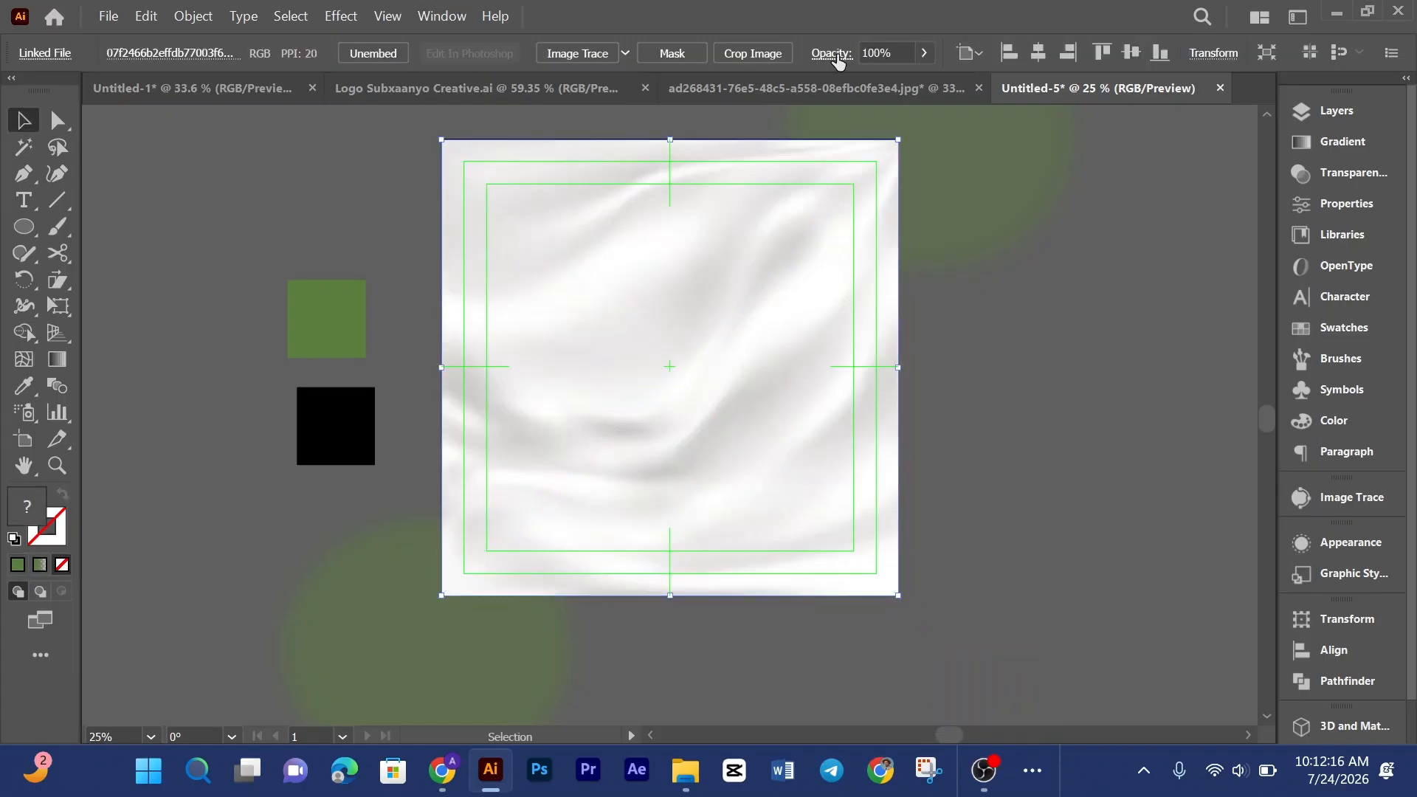
click(833, 54)
click(659, 92)
click(649, 163)
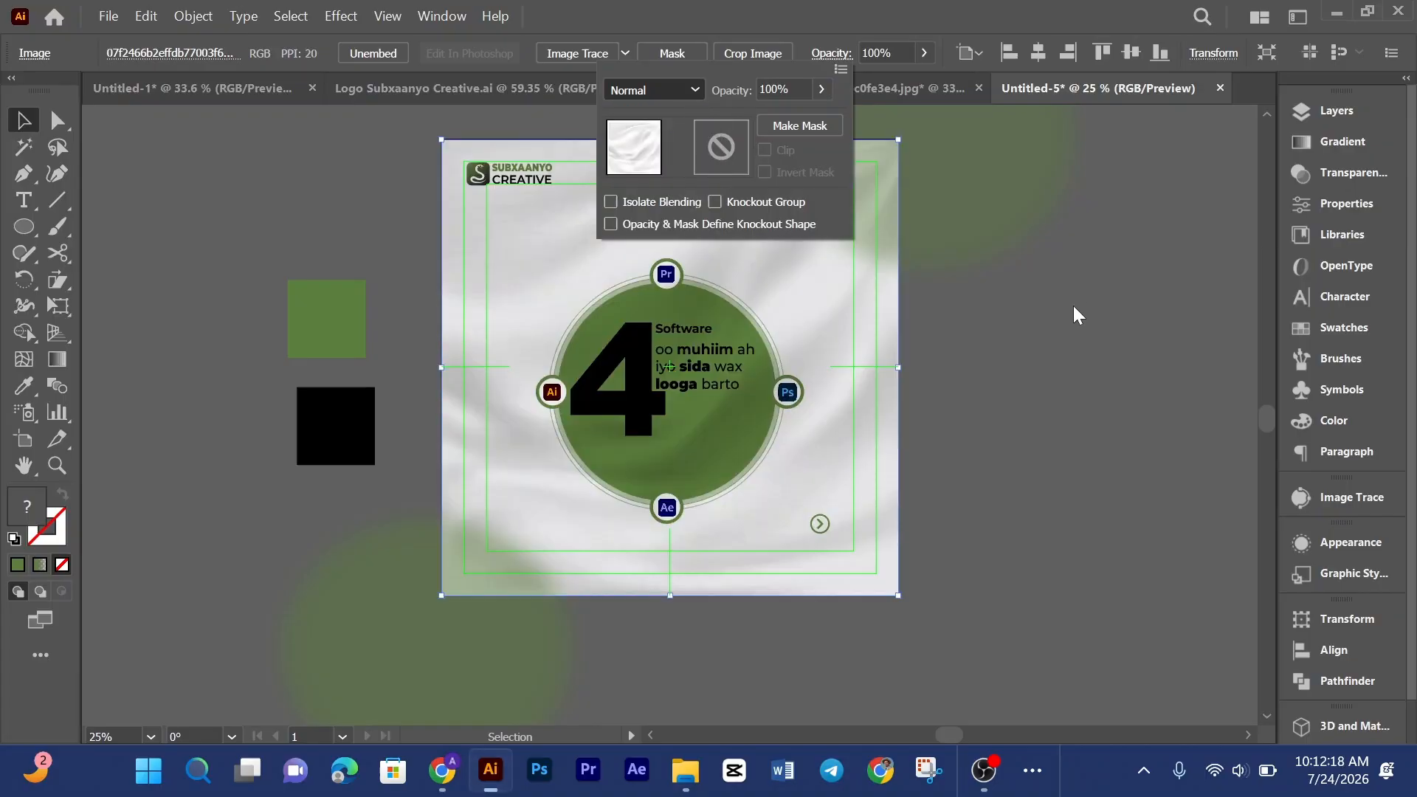
click(1321, 111)
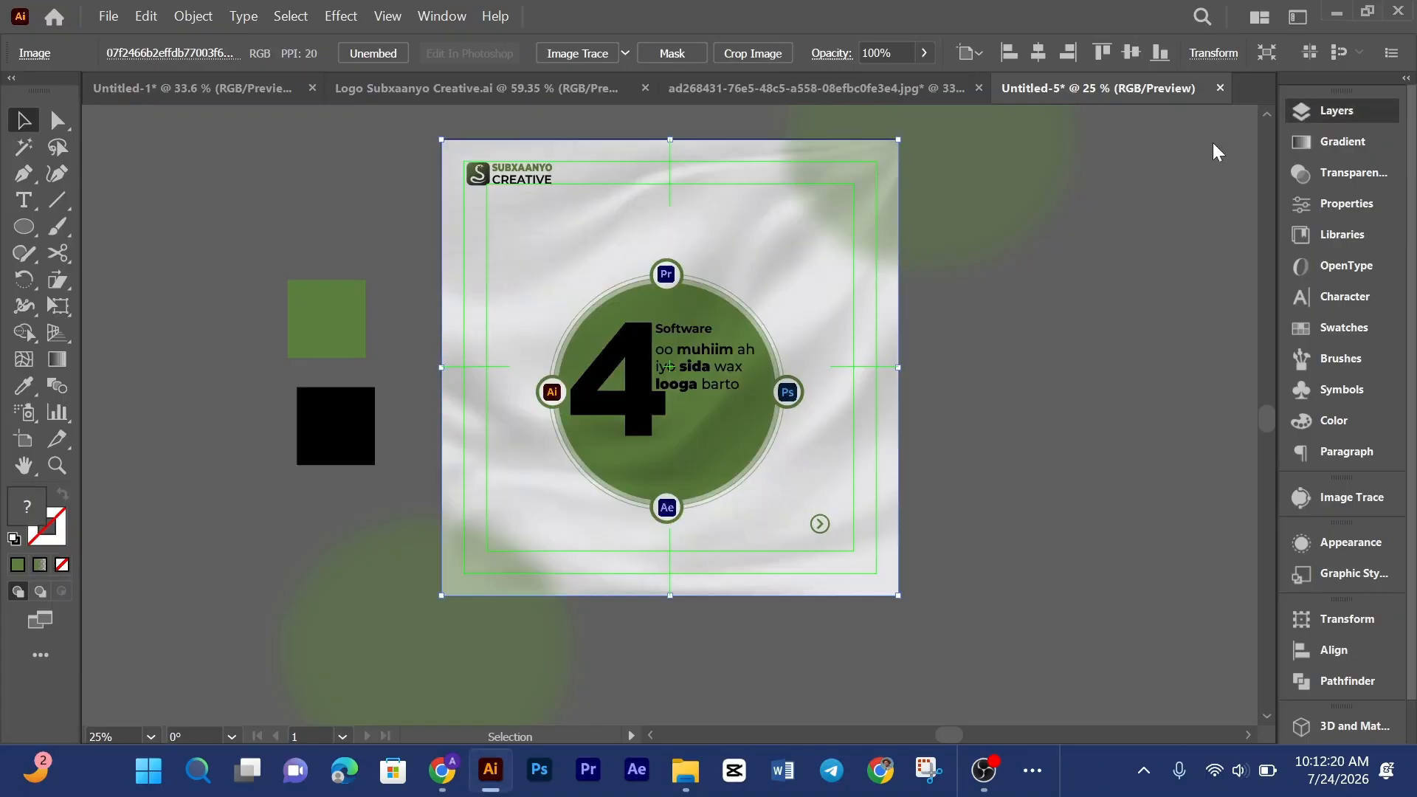
drag(1137, 166, 1151, 310)
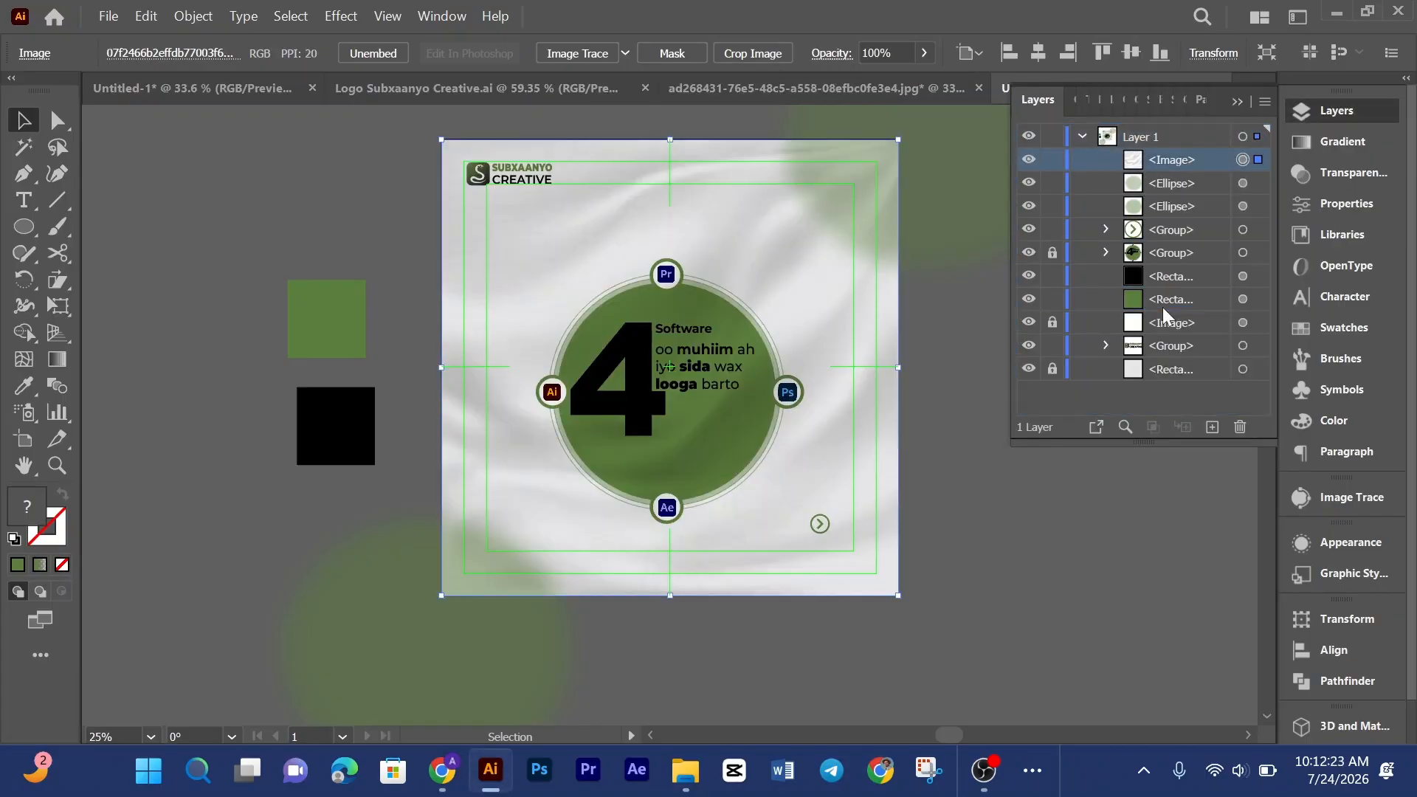
click(1049, 99)
Step: Lower the fabric texture image's opacity to about 67%
click(925, 53)
drag(923, 79, 852, 79)
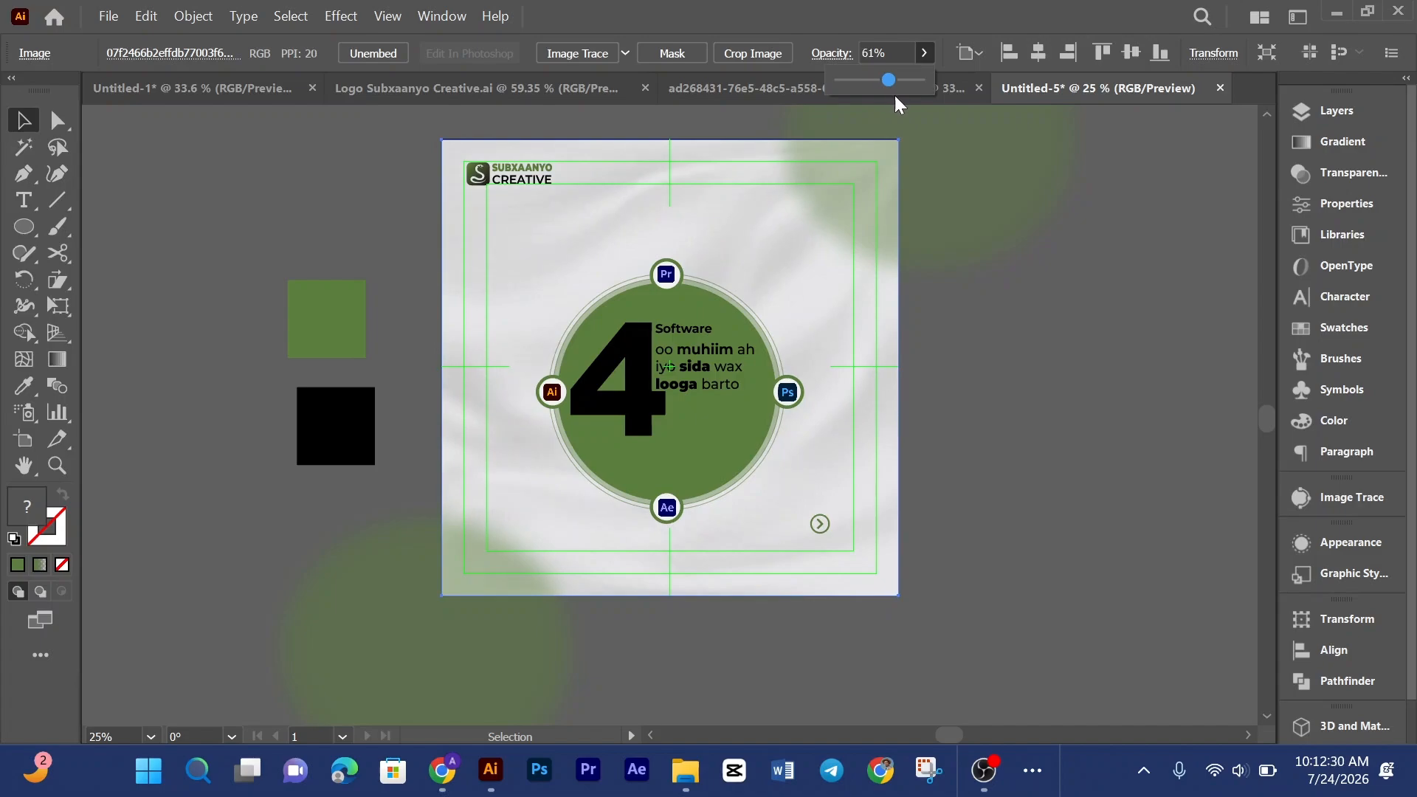
drag(897, 103, 902, 102)
Step: Unlock the other image layer below the fabric texture and move it above the fabric in the layer stack
click(1373, 120)
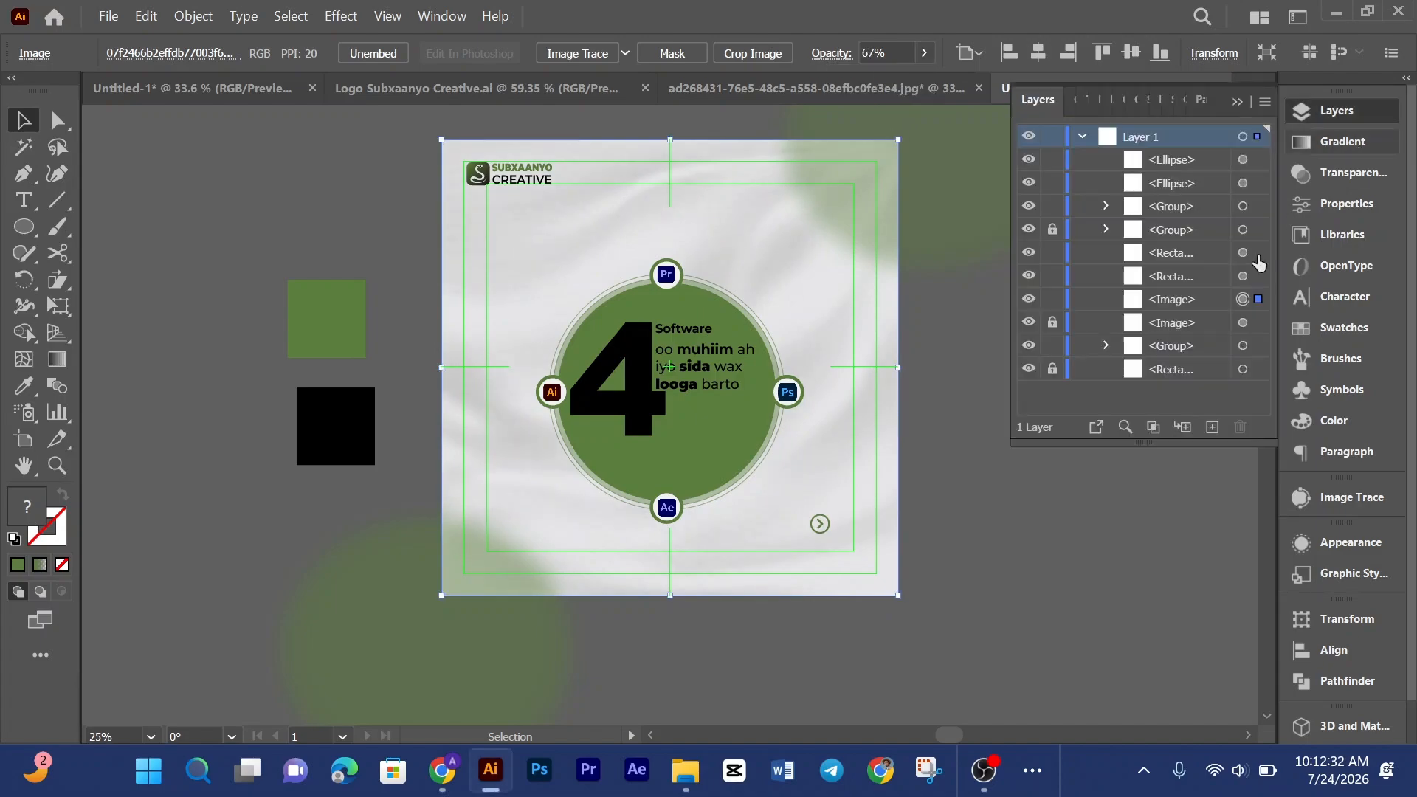
click(1174, 322)
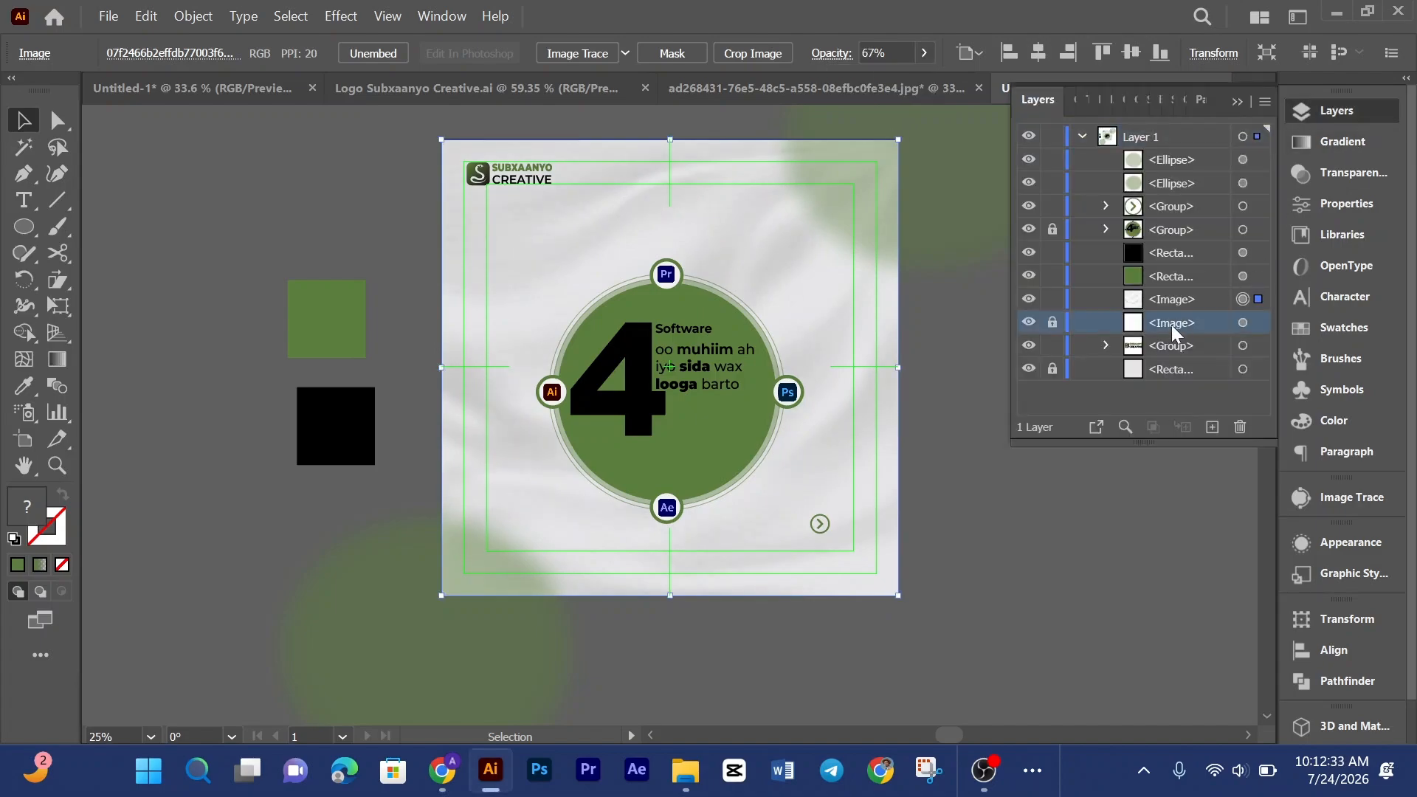
click(1052, 322)
drag(1156, 328, 1156, 289)
click(1030, 100)
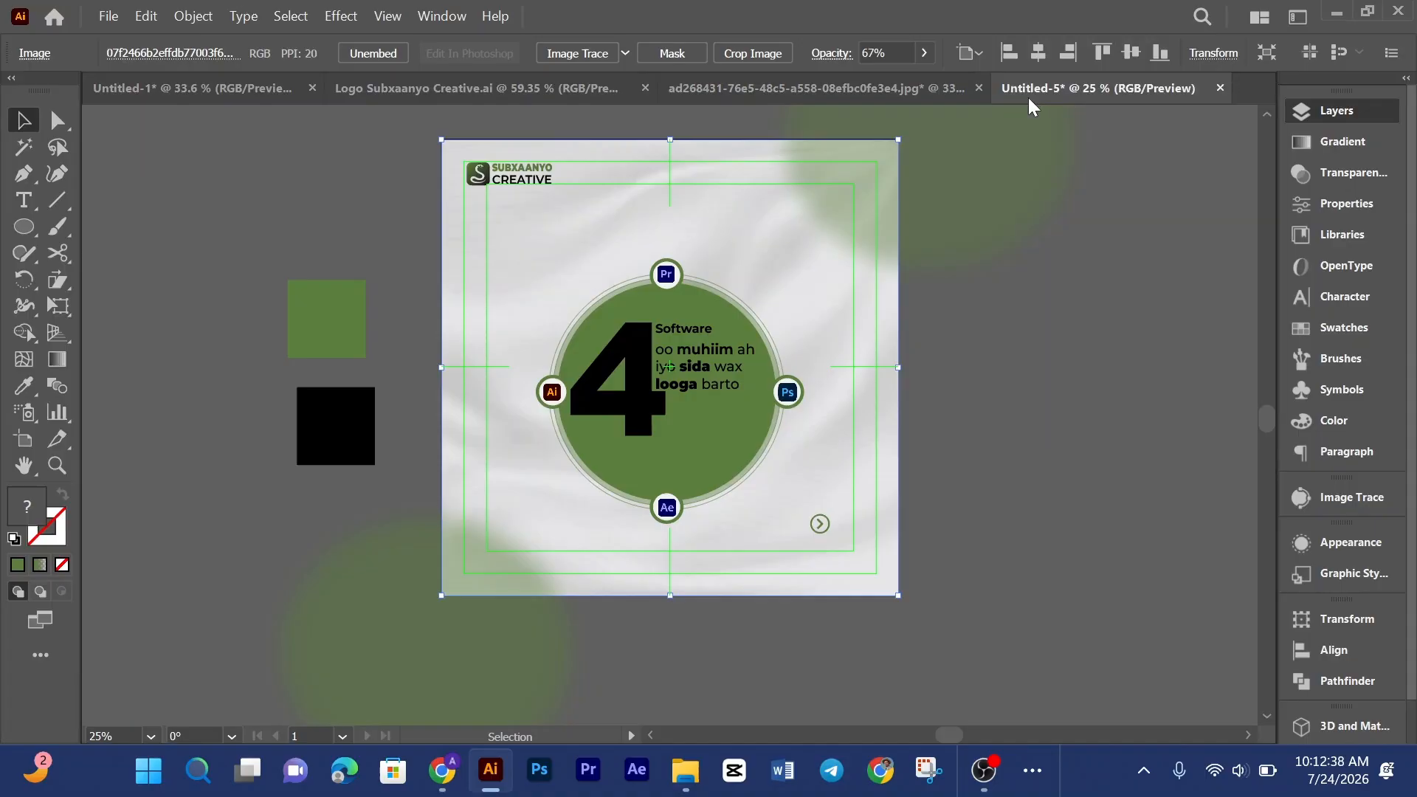
Step: Lower the fabric texture image's opacity to 33%
click(921, 56)
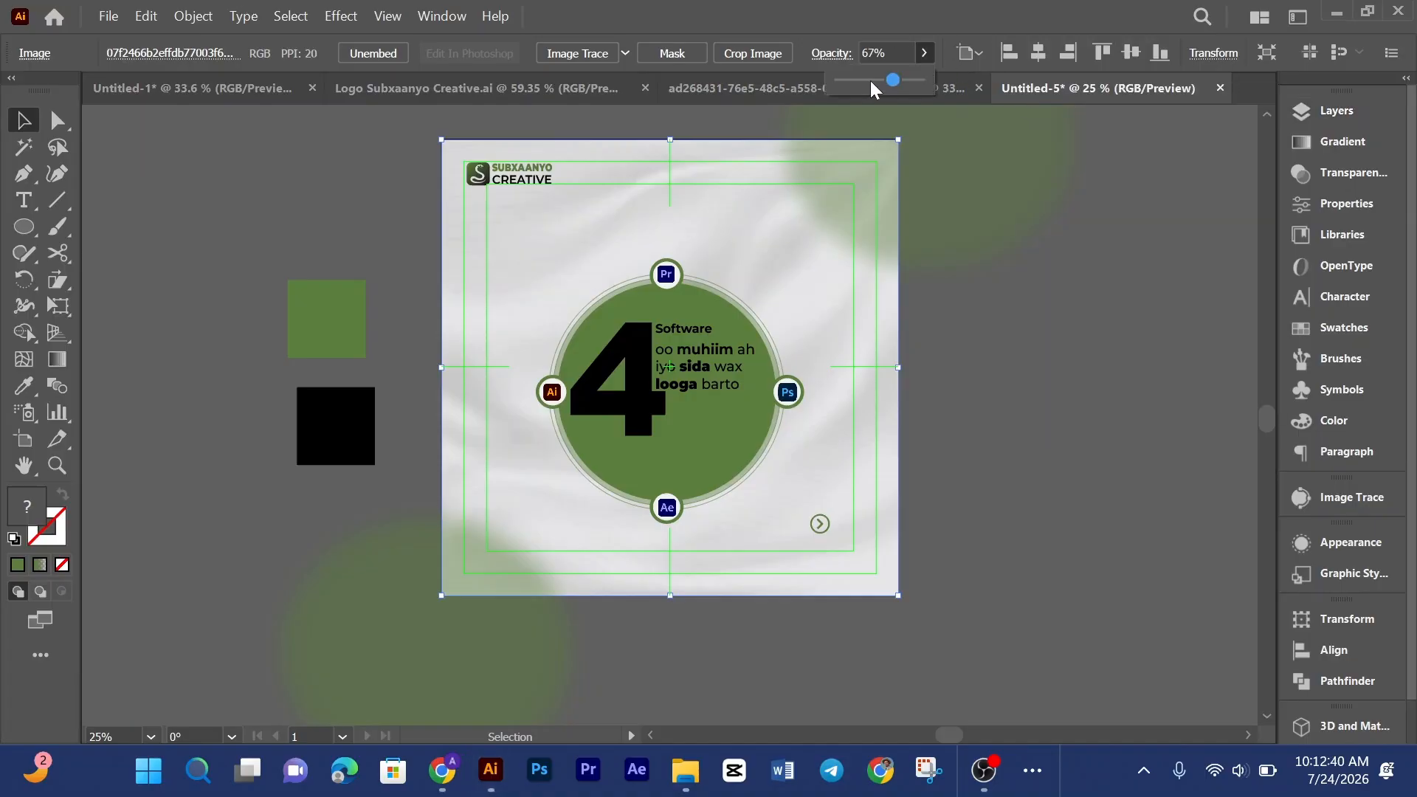
click(870, 80)
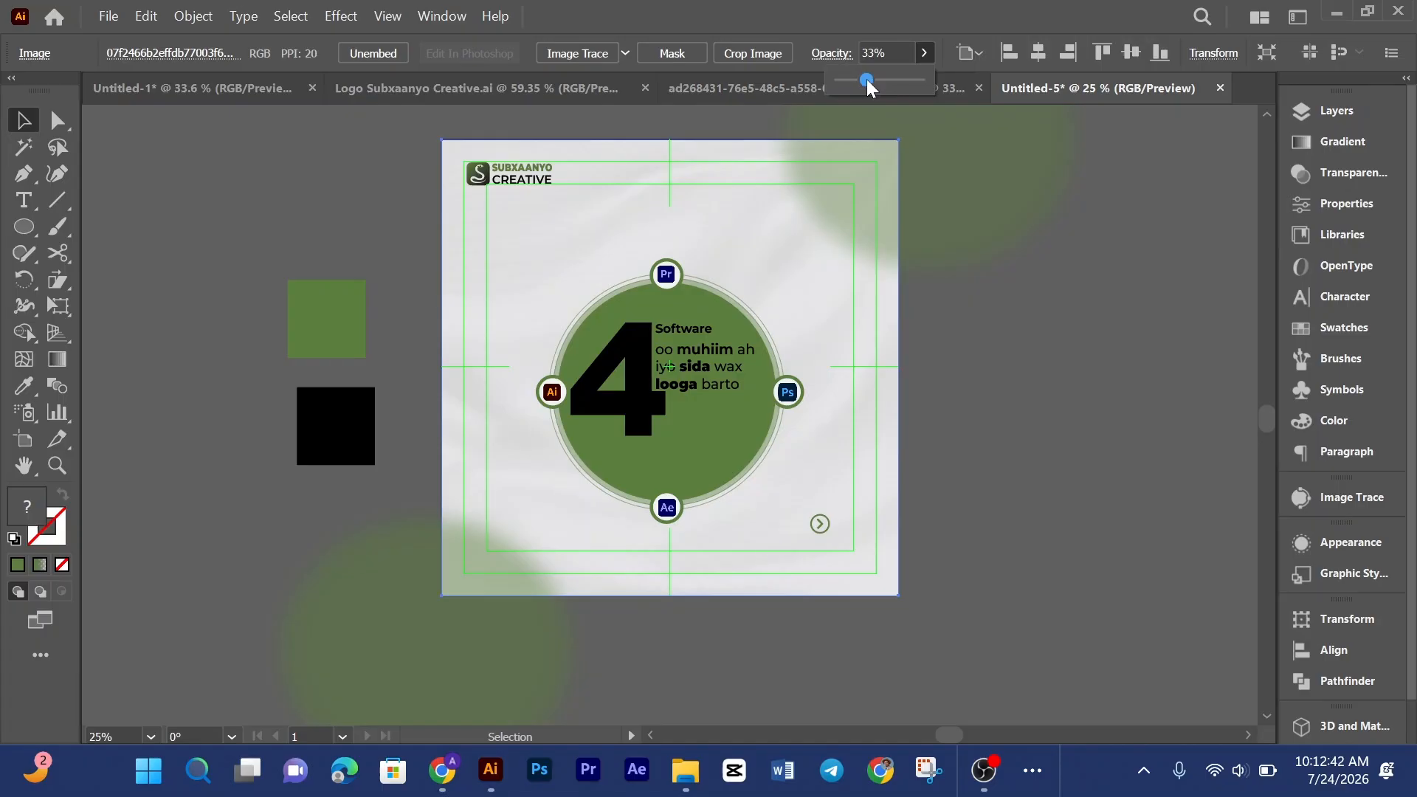
Step: Select the faint download (1).png image over the fabric and lock it
click(1117, 336)
click(840, 319)
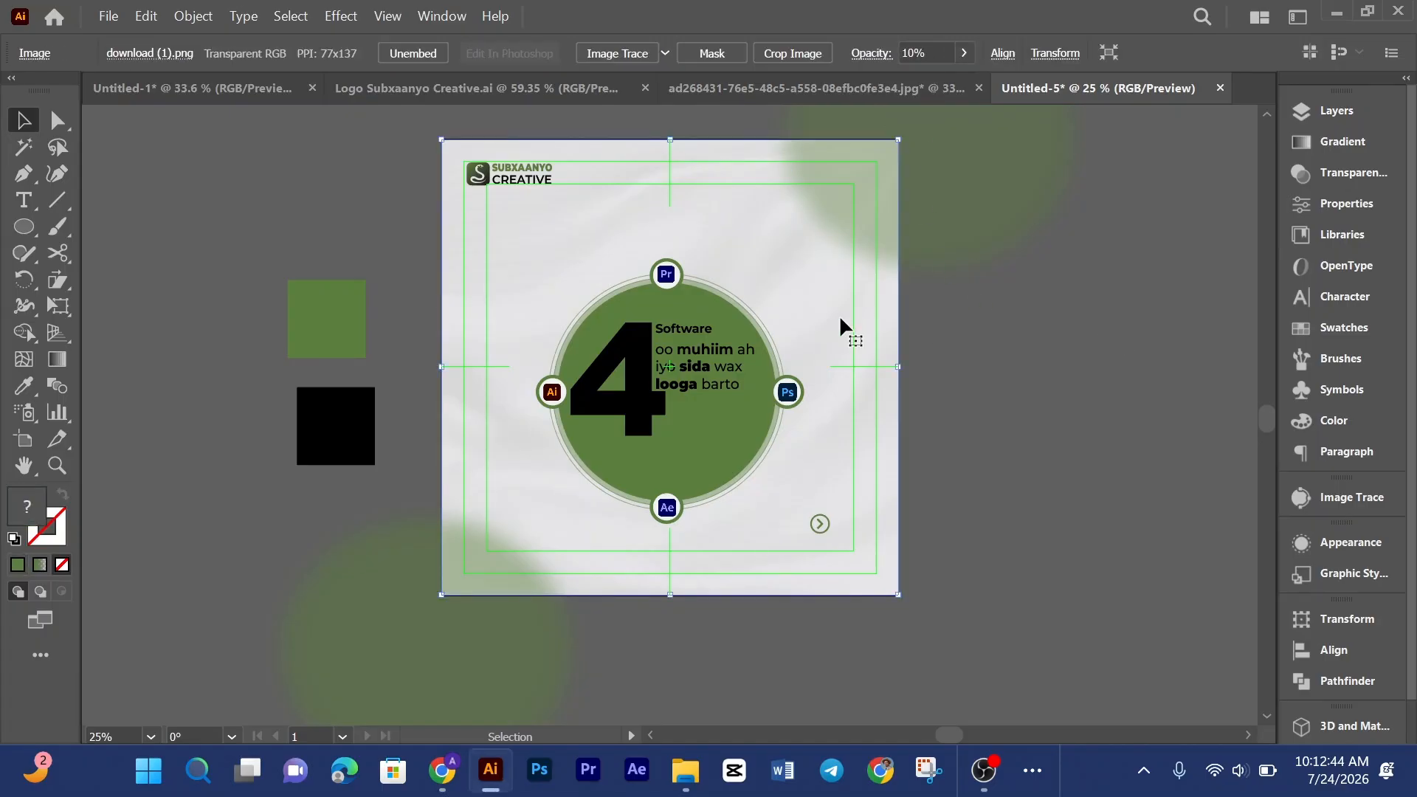
key(ctrl+2)
Step: Set the fabric texture image's opacity to 40%
click(839, 315)
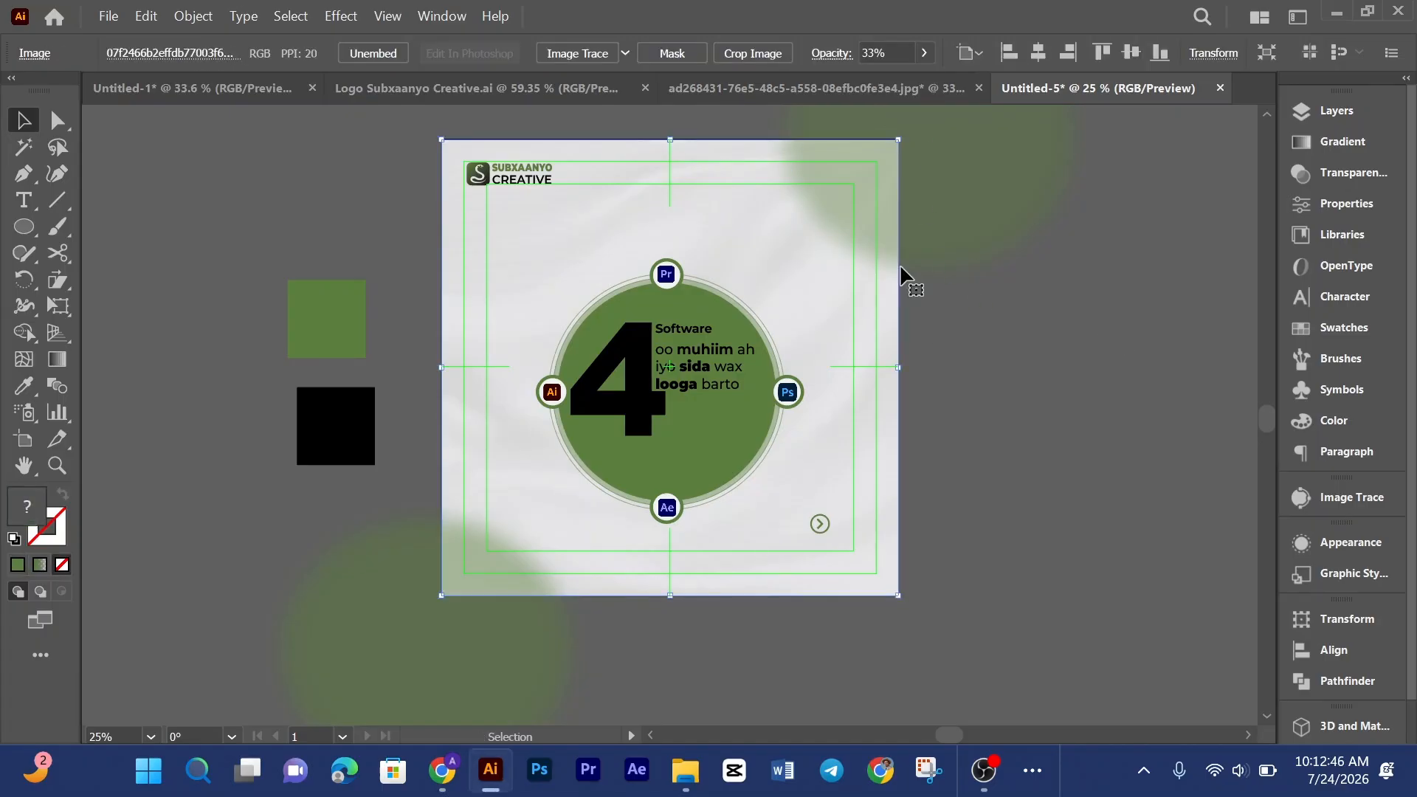
click(1325, 109)
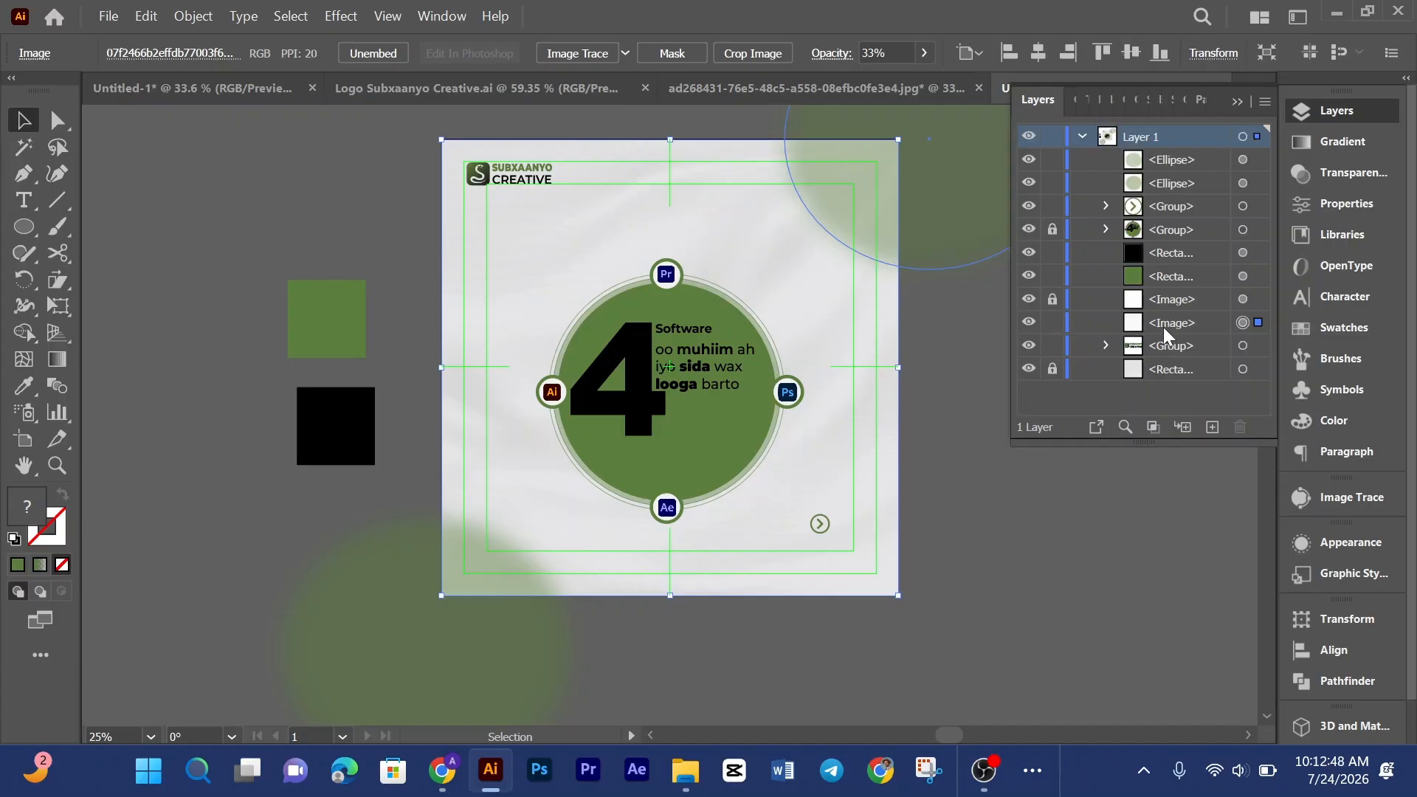
click(924, 54)
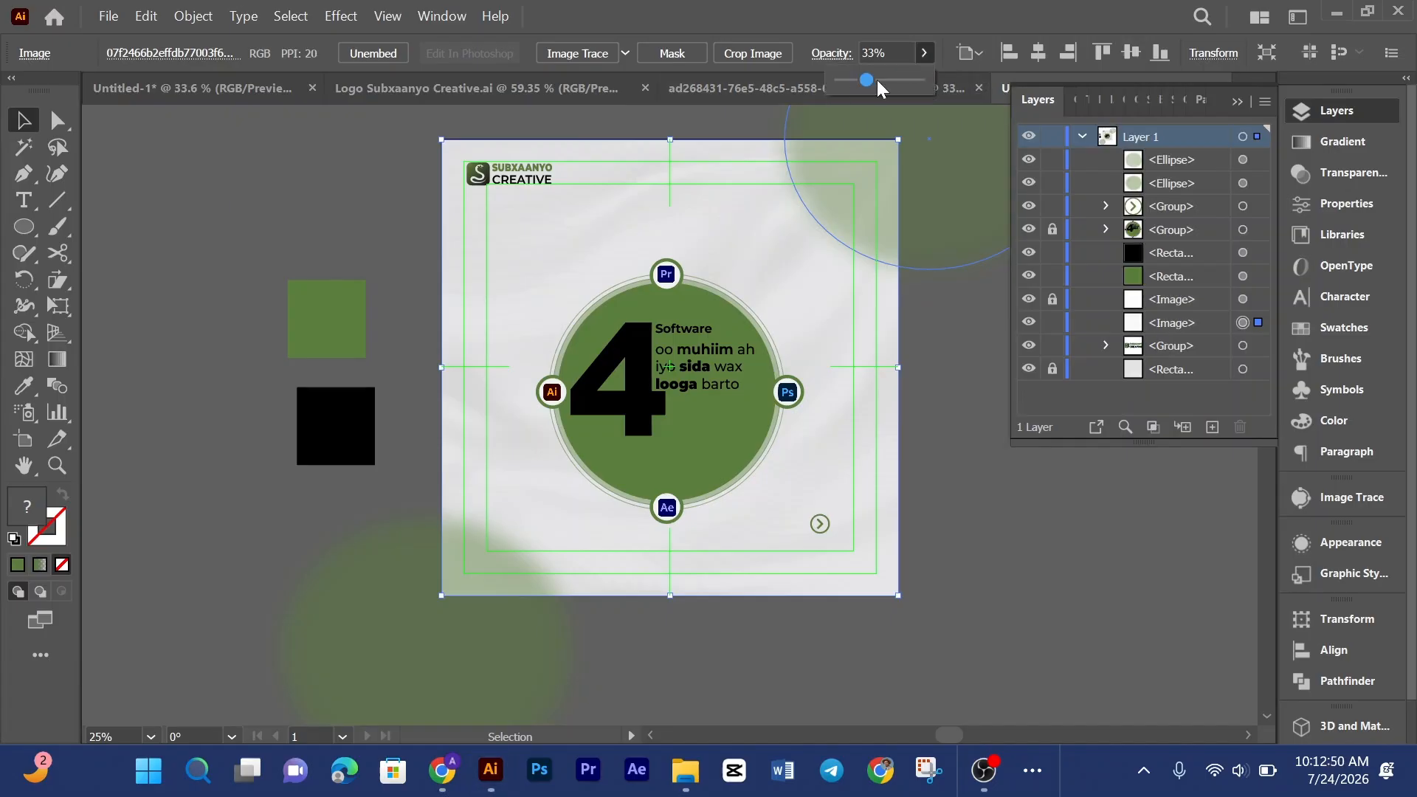
drag(871, 78, 874, 78)
click(1062, 101)
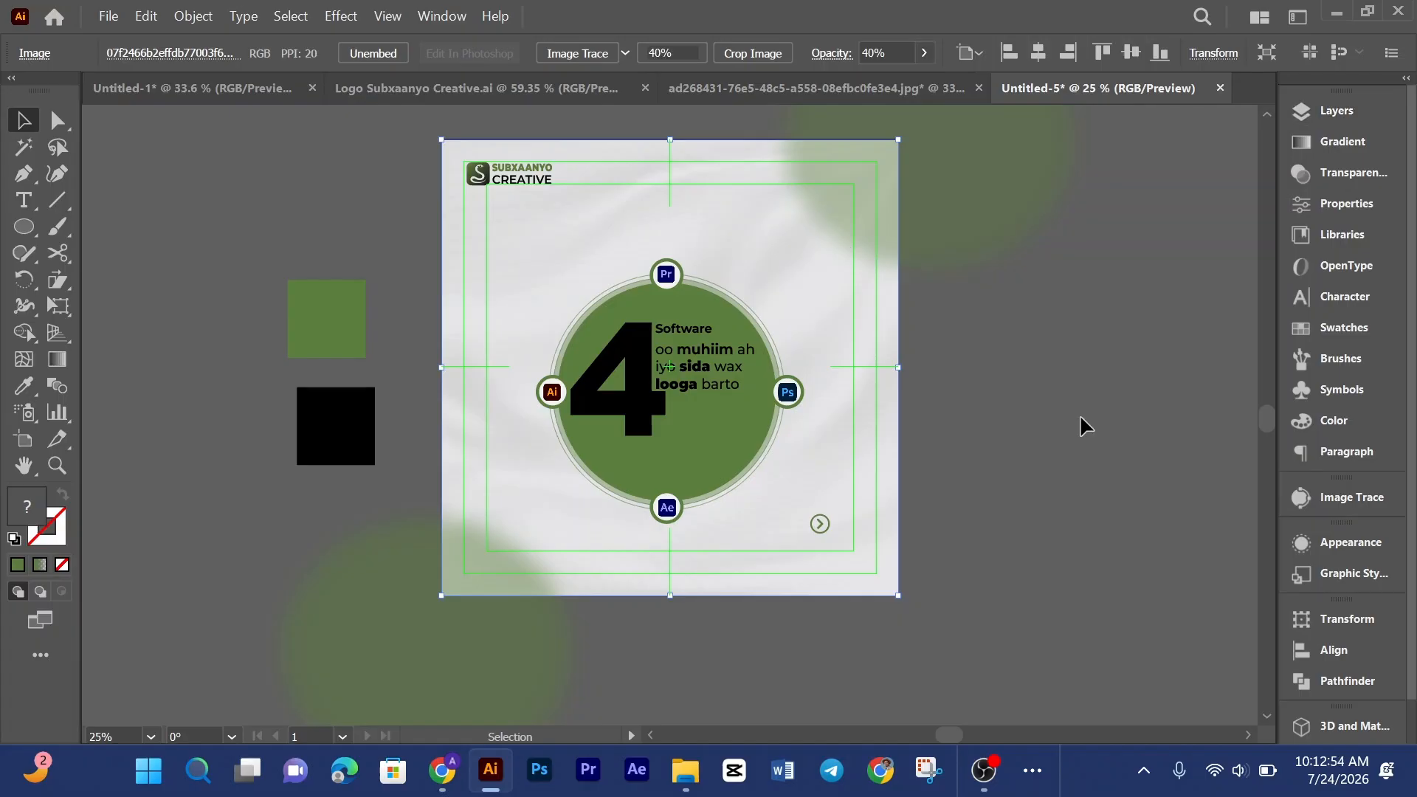
click(1082, 412)
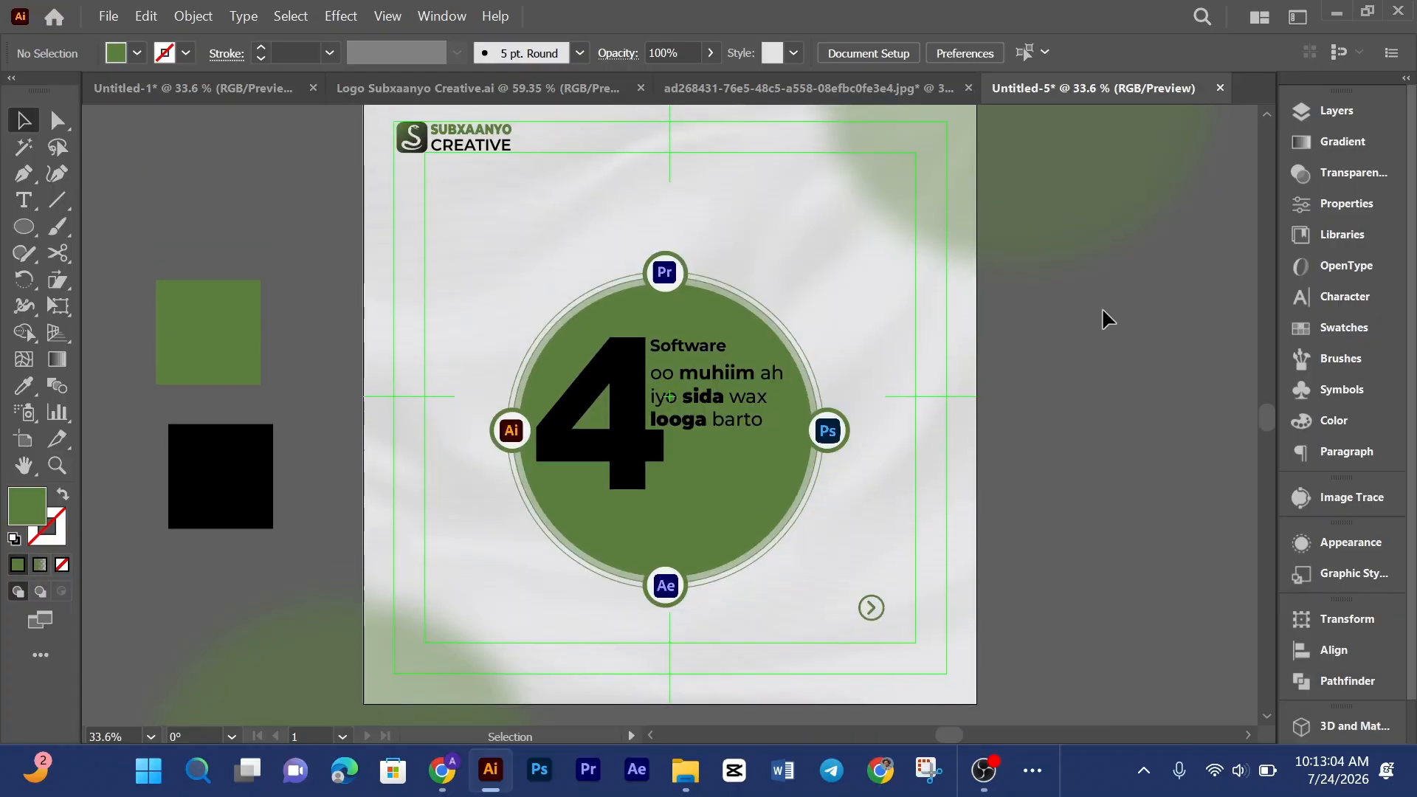
Step: Create a 1080 × 1080 px rectangle with the Rectangle tool
scroll(1101, 307, down, 1)
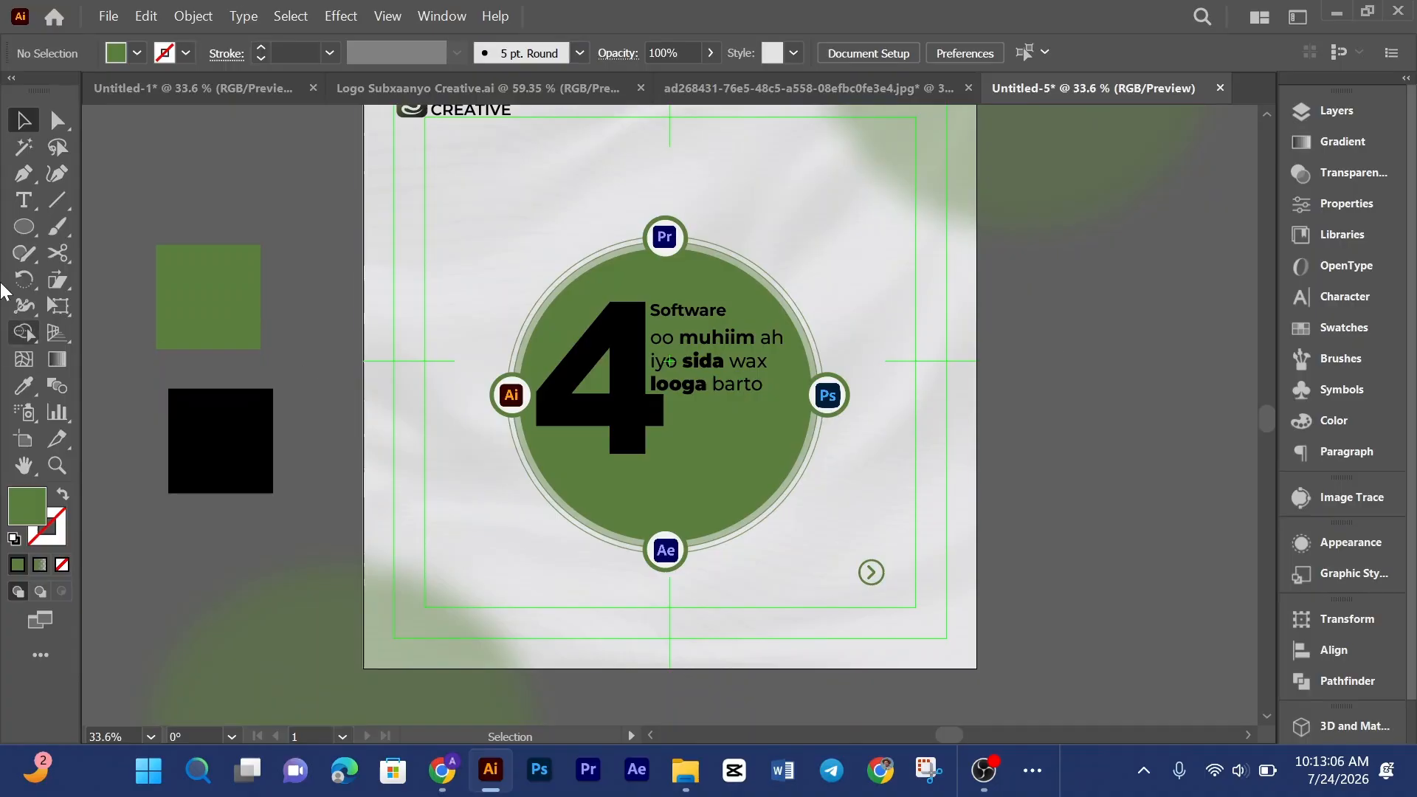
click(24, 227)
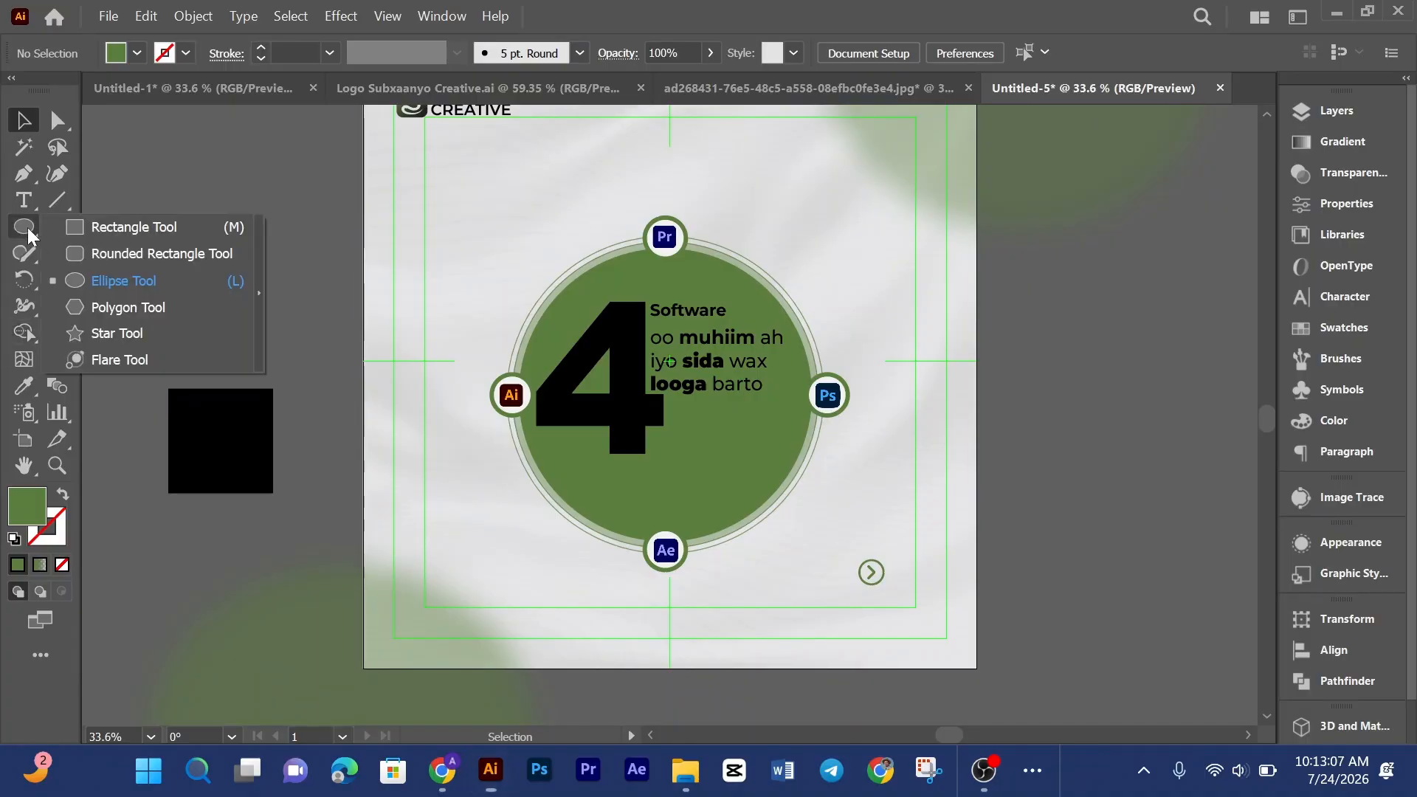
click(81, 227)
click(474, 230)
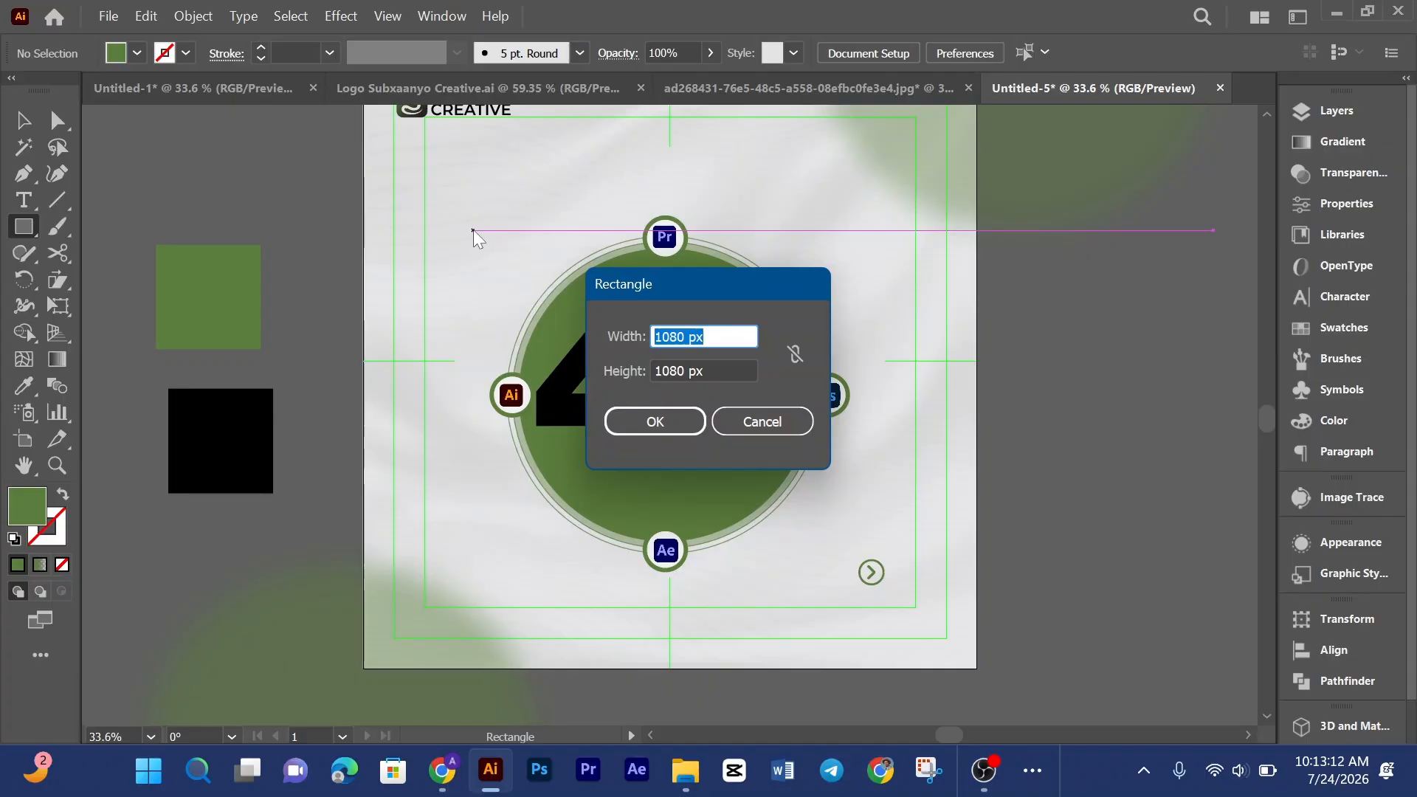
key(Return)
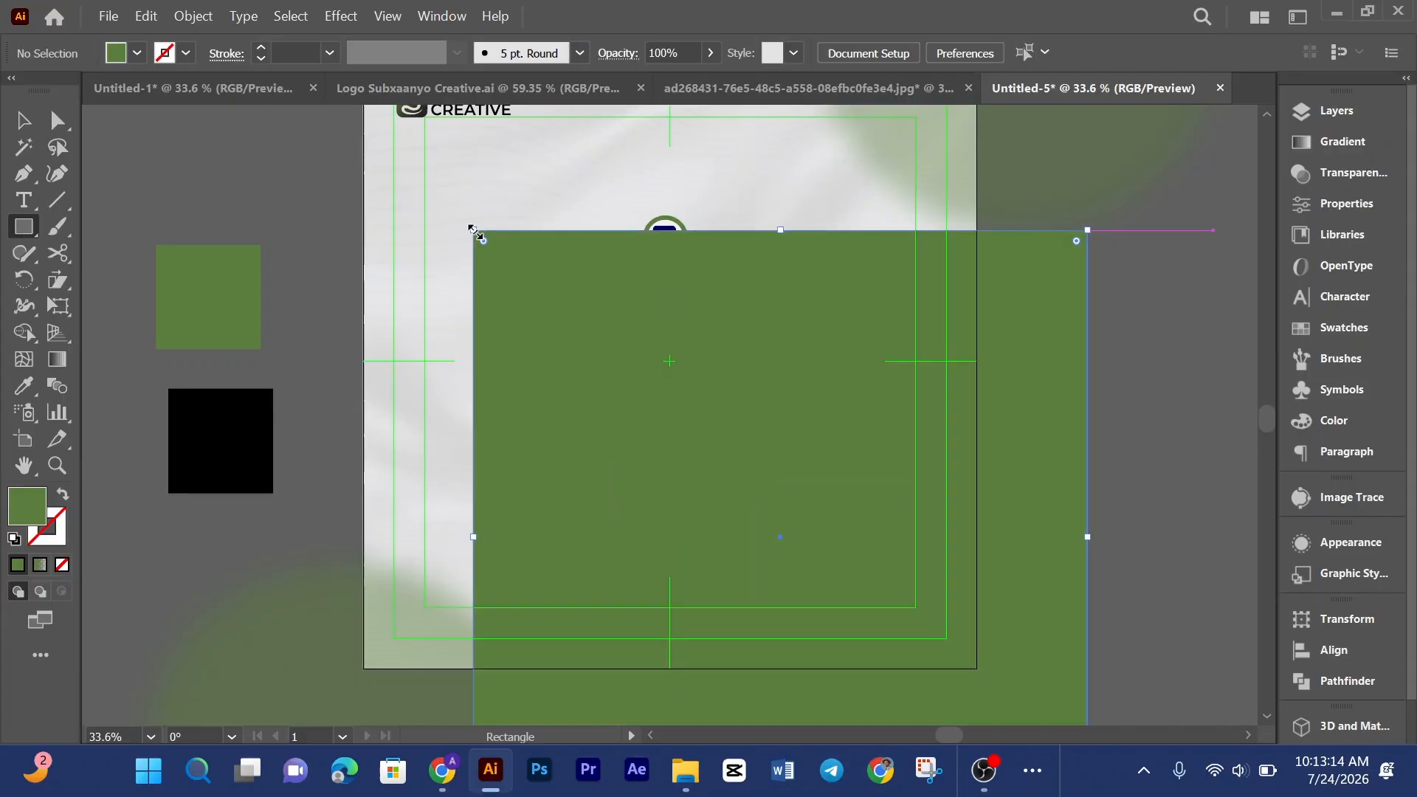
Step: Align the new rectangle to the artboard's horizontal and vertical centres
click(24, 124)
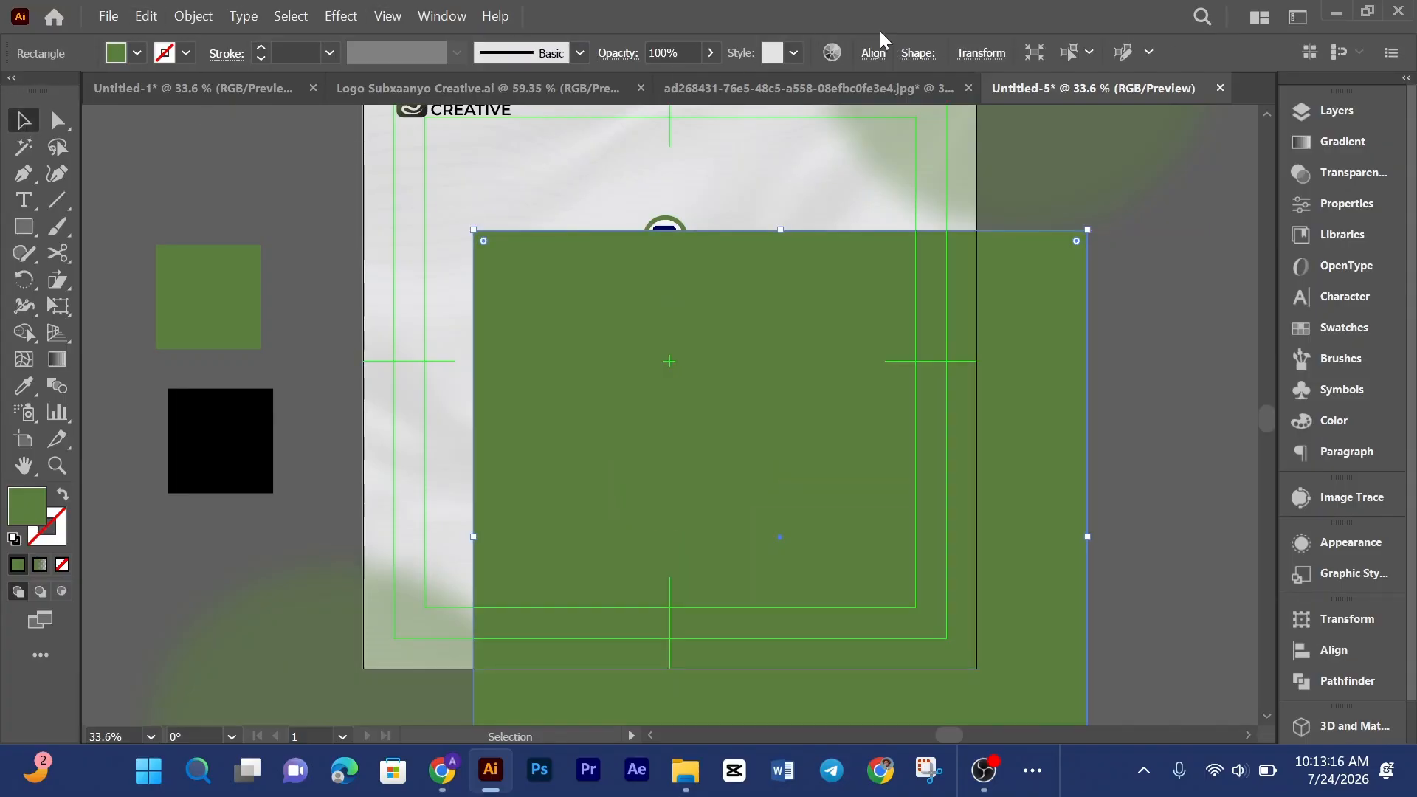
click(872, 55)
click(680, 116)
click(826, 115)
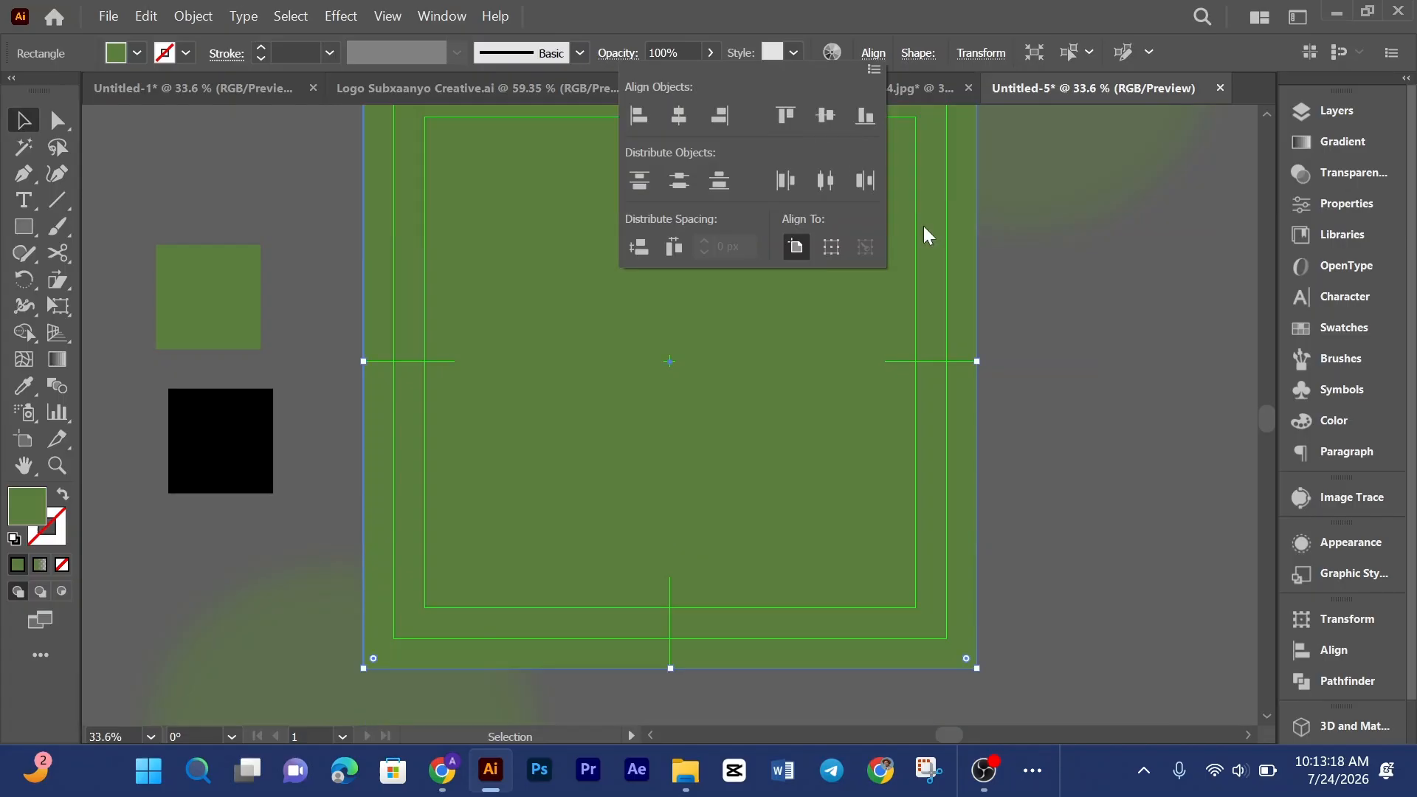
click(1060, 325)
Step: Move the green and black colour swatch squares further left, away from the artboard
key(ctrl+minus)
key(ctrl+minus)
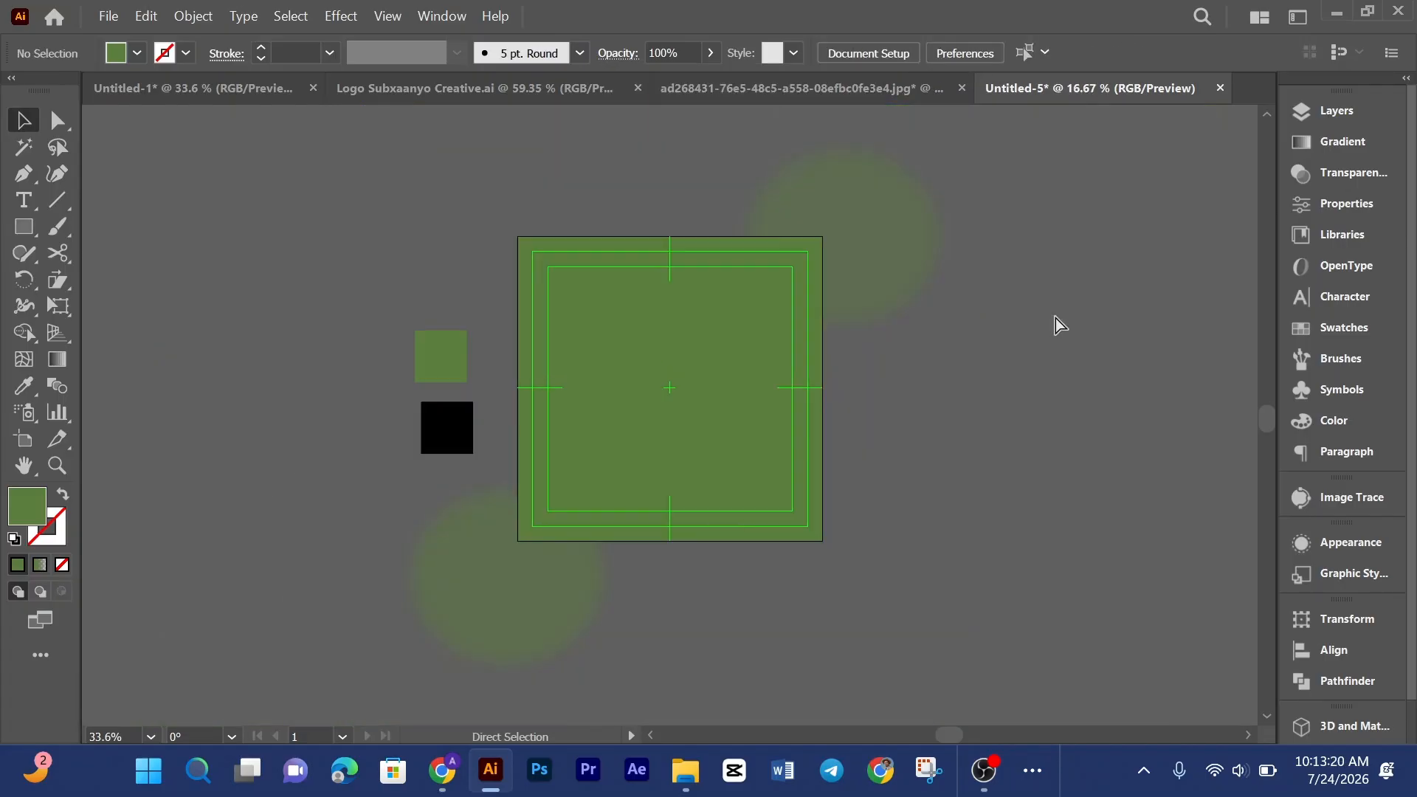
click(211, 16)
click(287, 225)
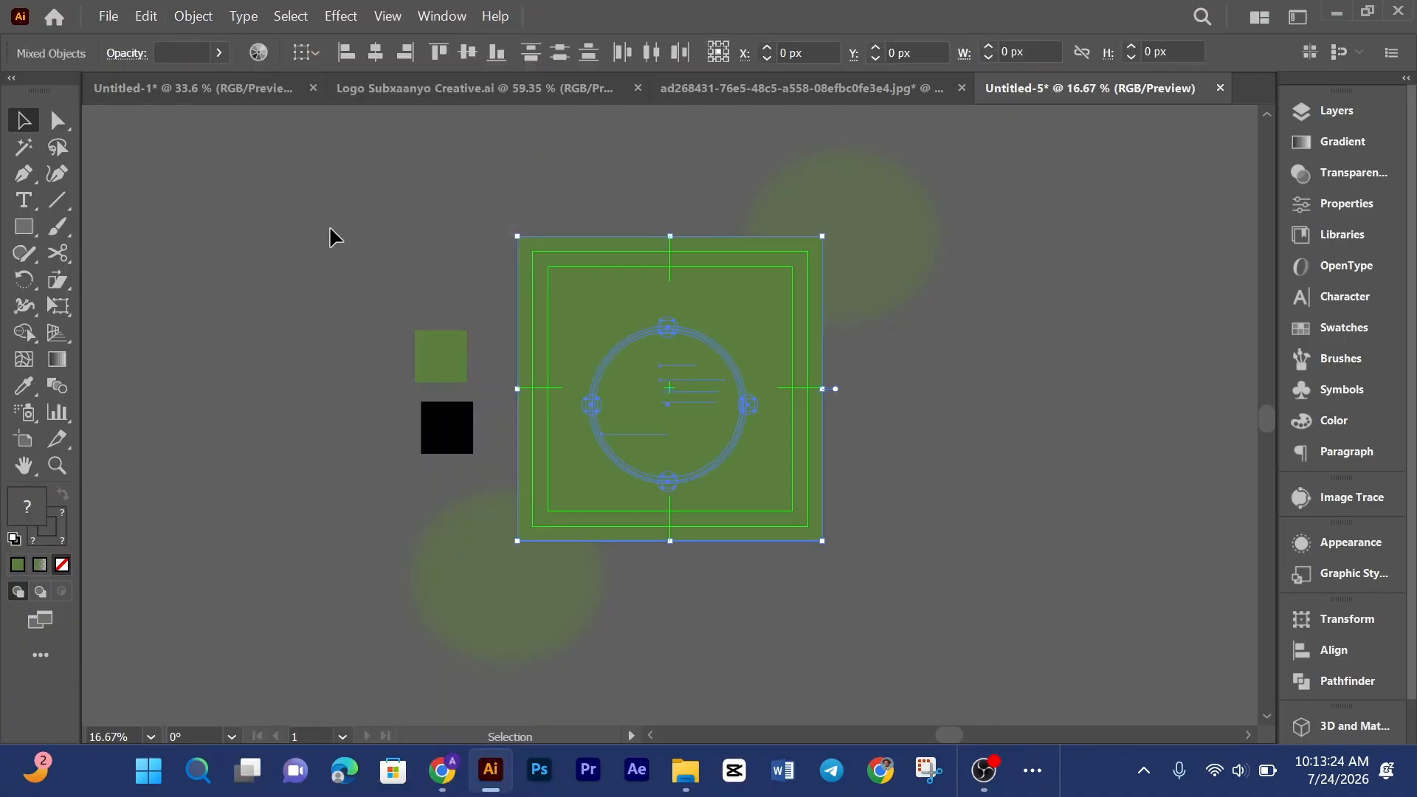
click(480, 164)
drag(460, 422, 460, 425)
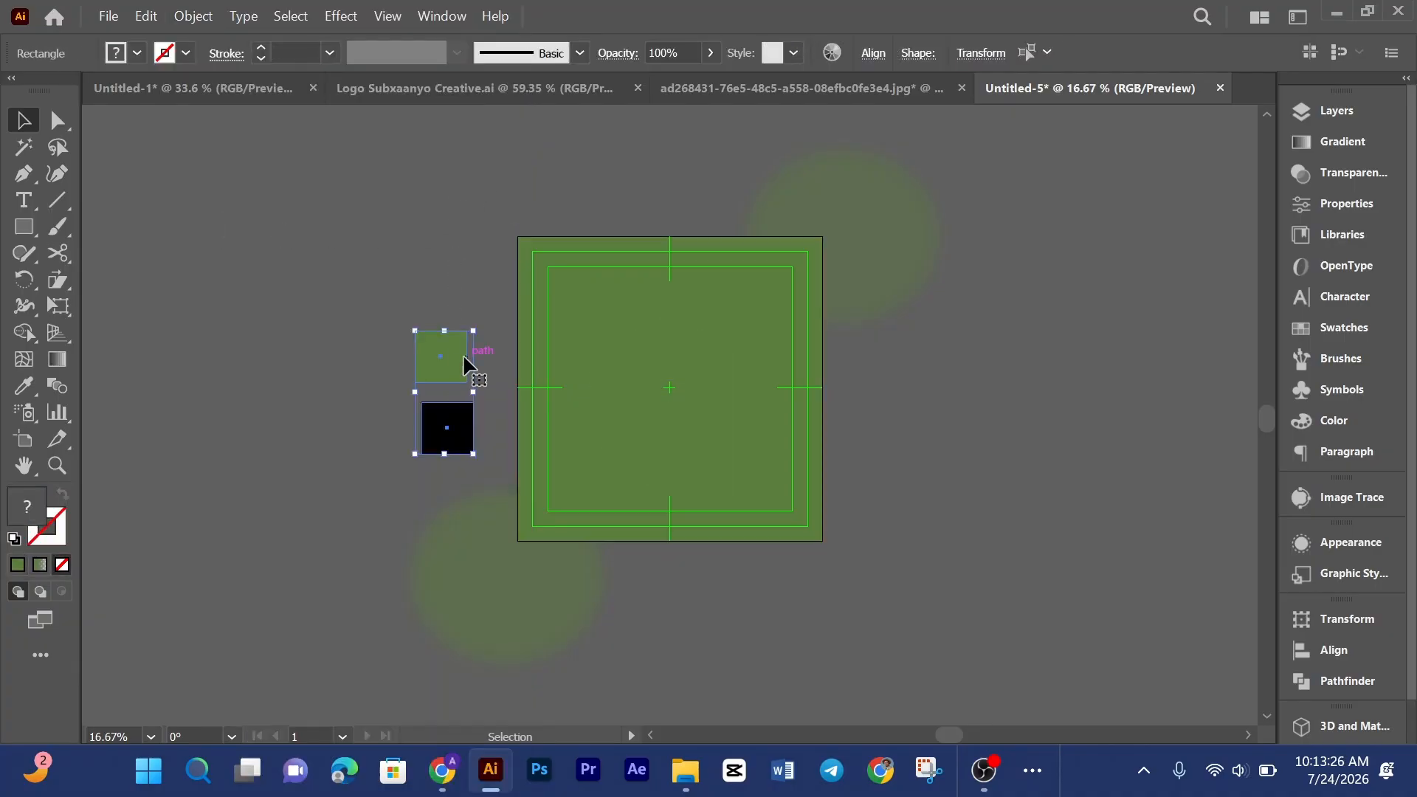
drag(463, 353, 255, 319)
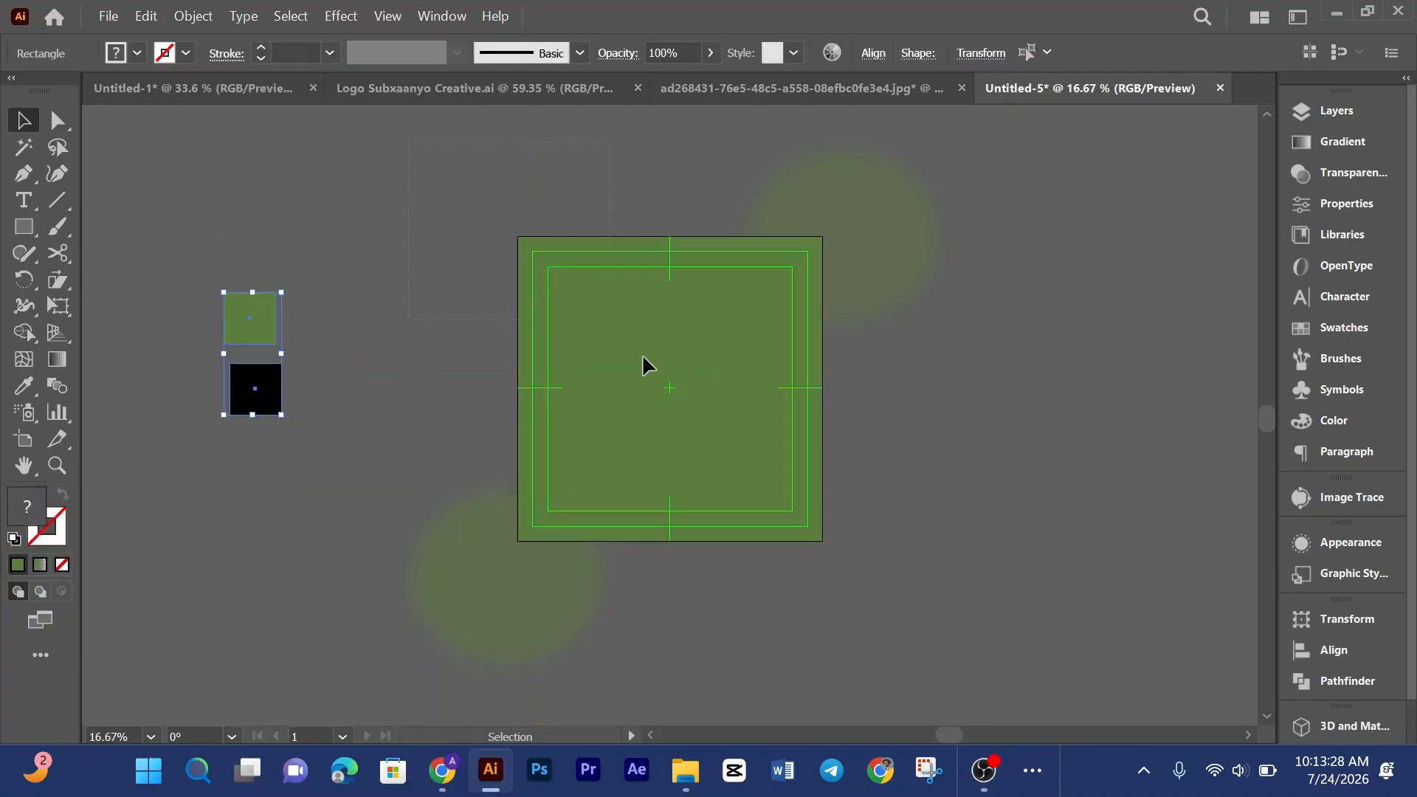
Step: Select the rectangle together with all the poster artwork and make a clipping mask
drag(1073, 635, 927, 510)
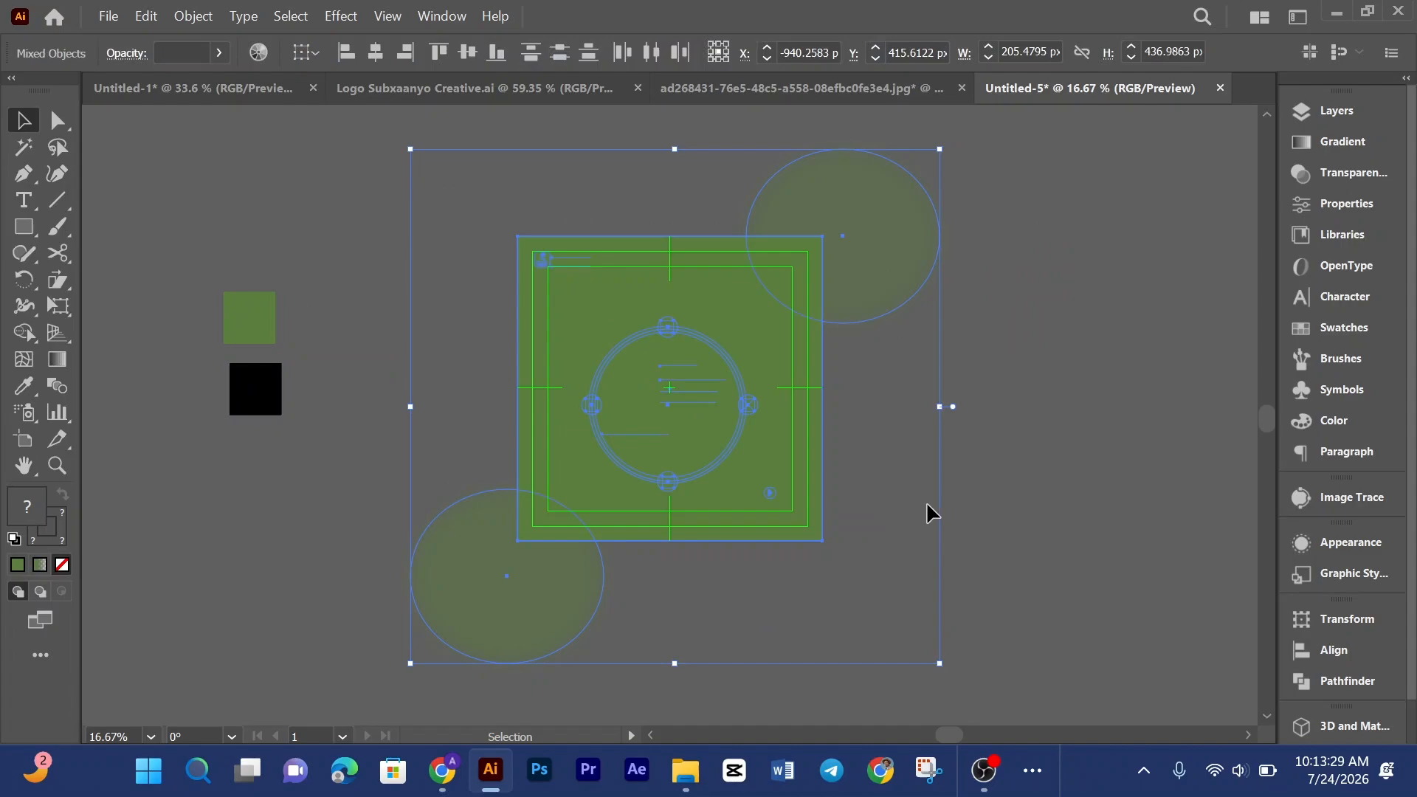
right_click(796, 392)
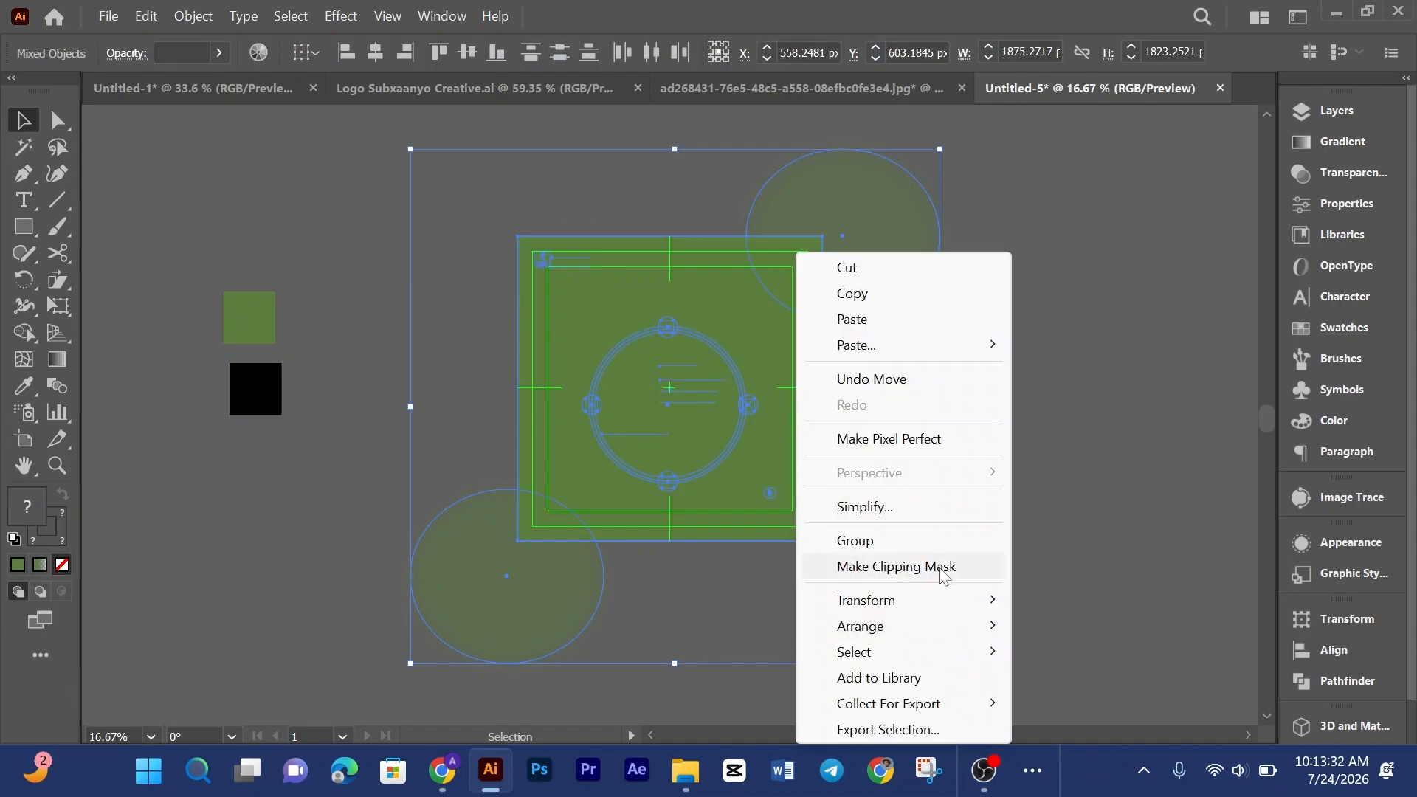
click(897, 566)
click(1059, 353)
scroll(1047, 351, down, 1)
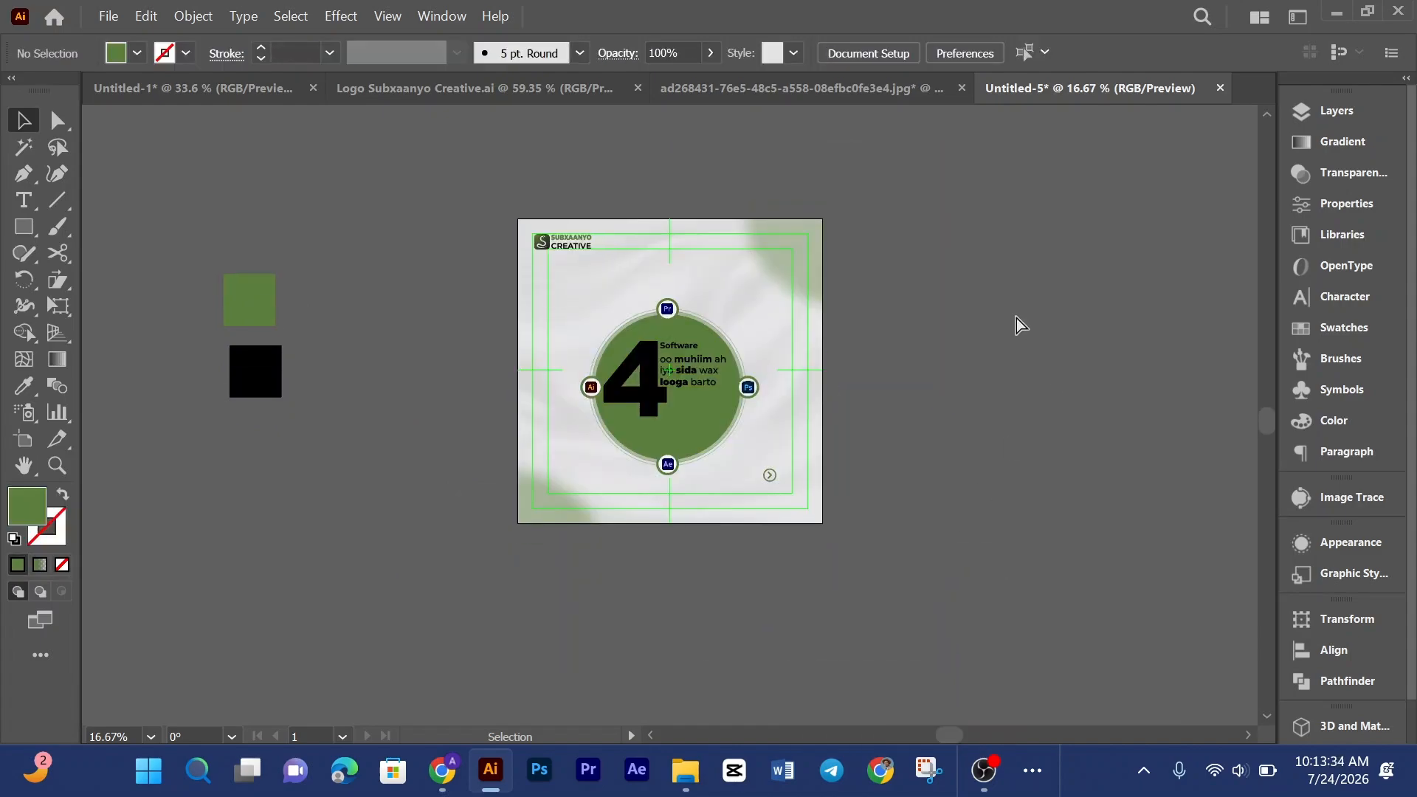
key(ctrl+minus)
key(ctrl+0)
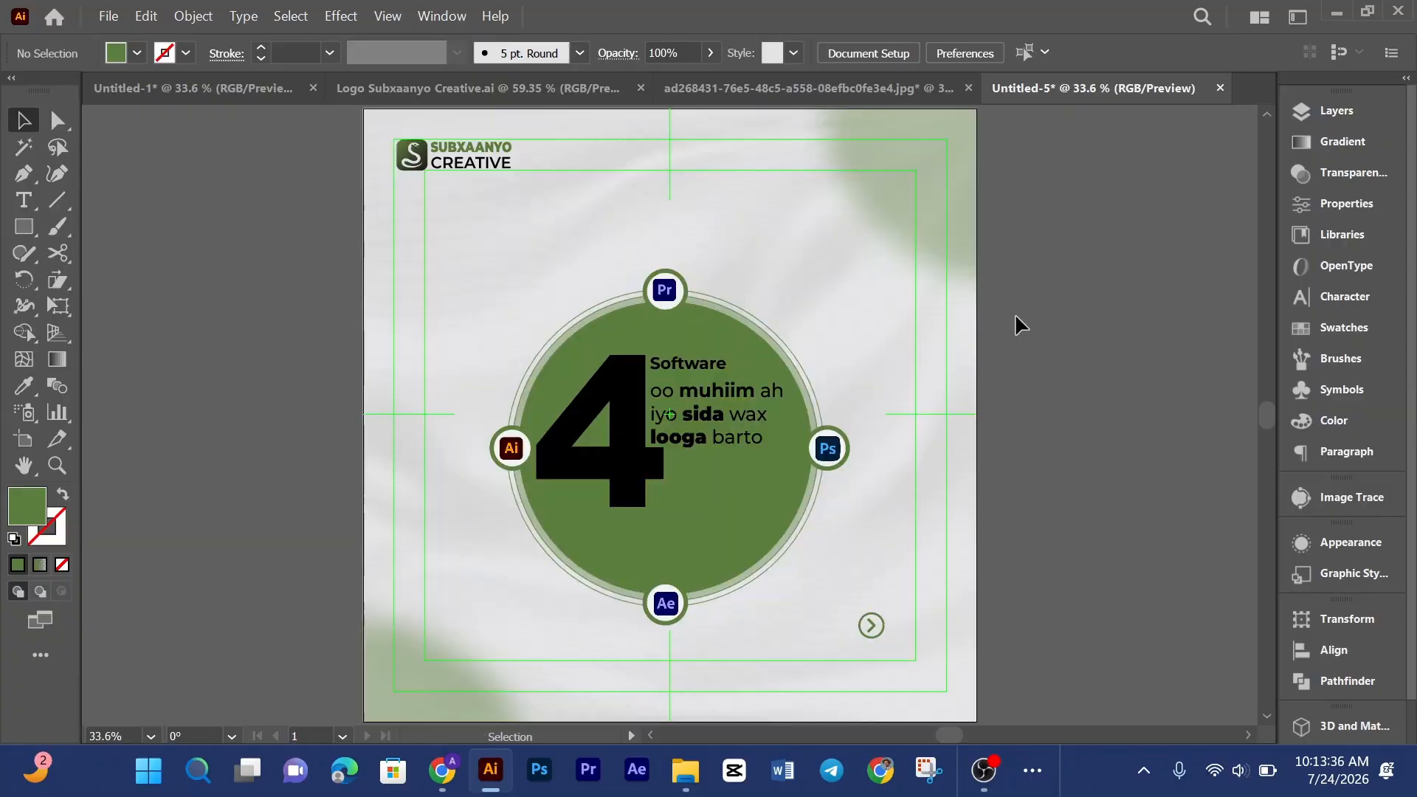
click(953, 237)
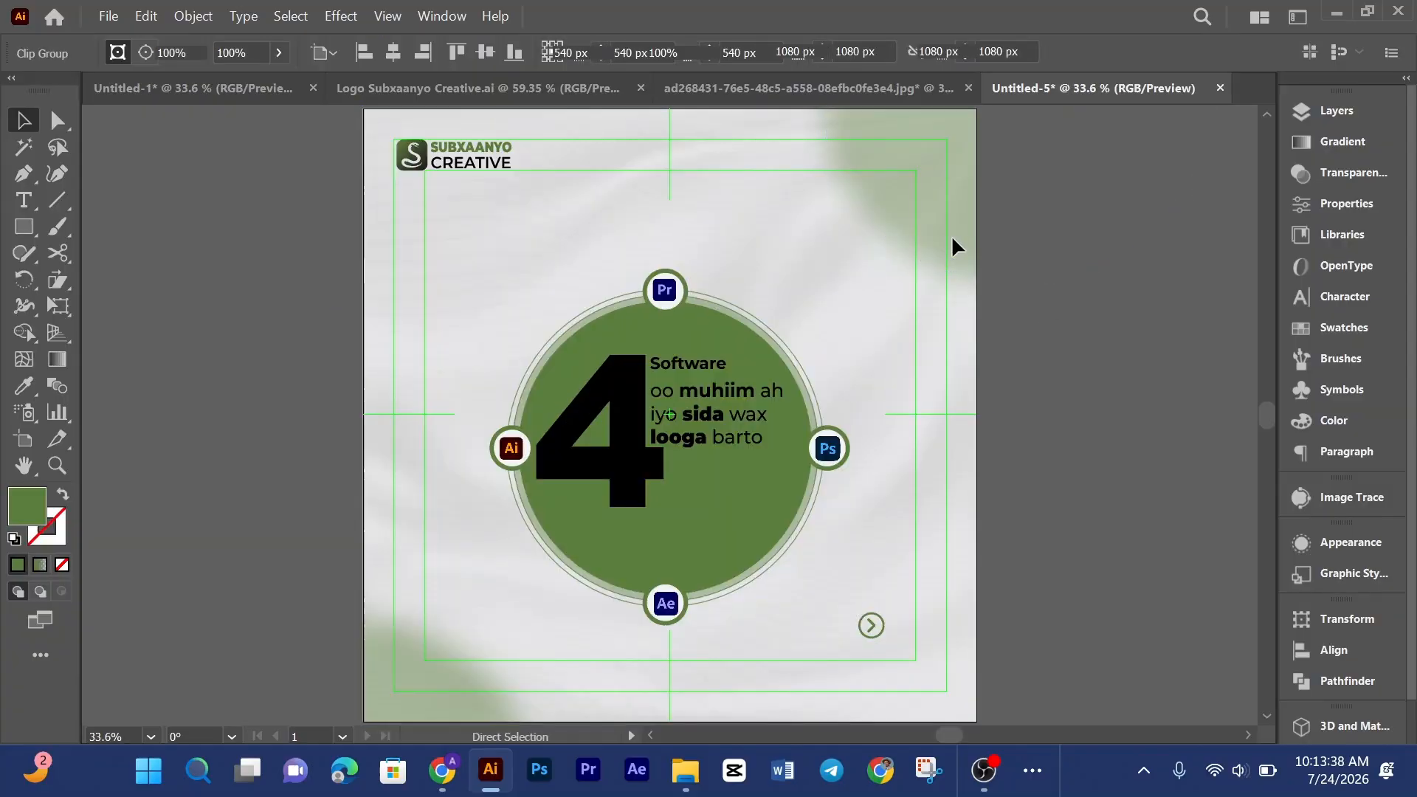
key(ctrl+shift+a)
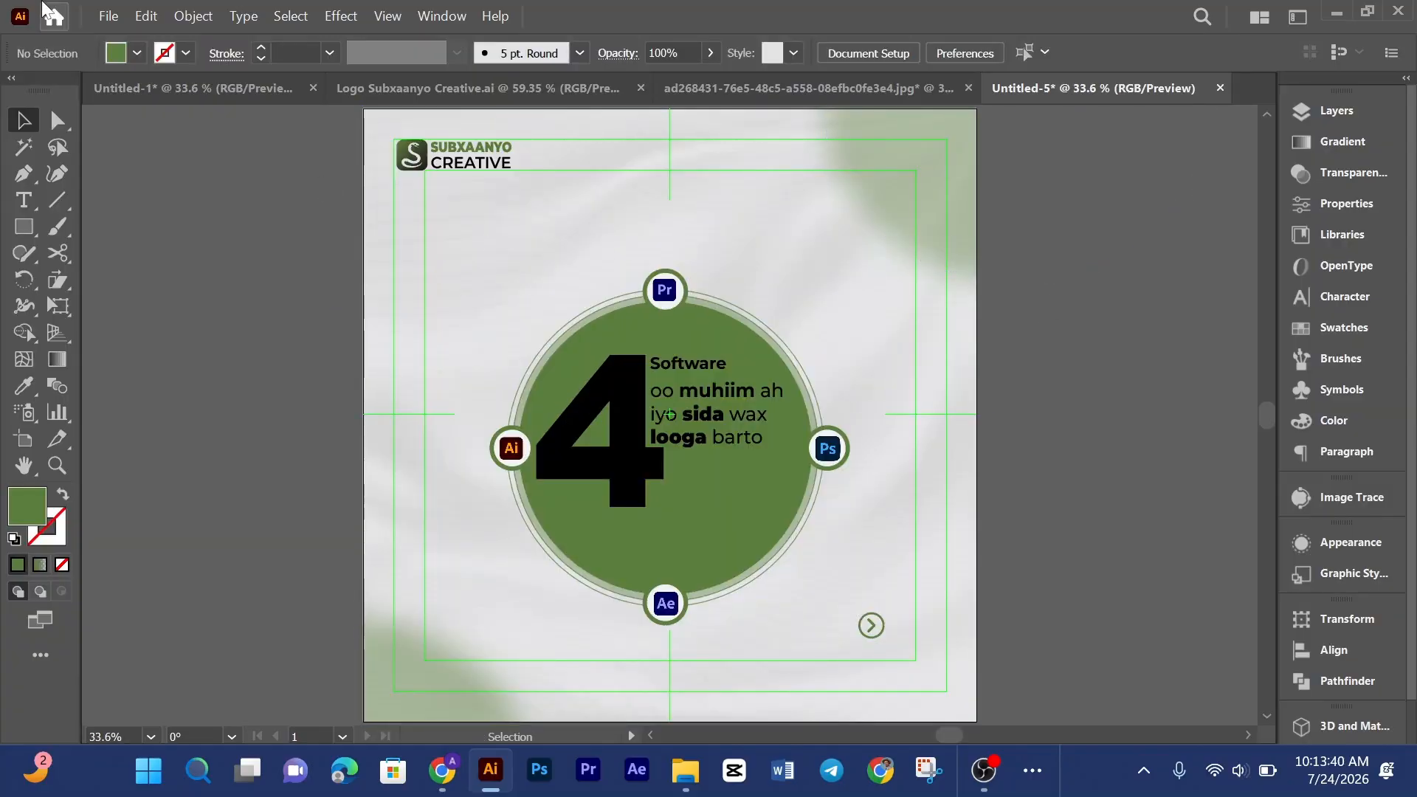
Step: Start exporting the poster, choose the Casharda Graphic Design-ka ah folder and enable Use Artboards
click(108, 17)
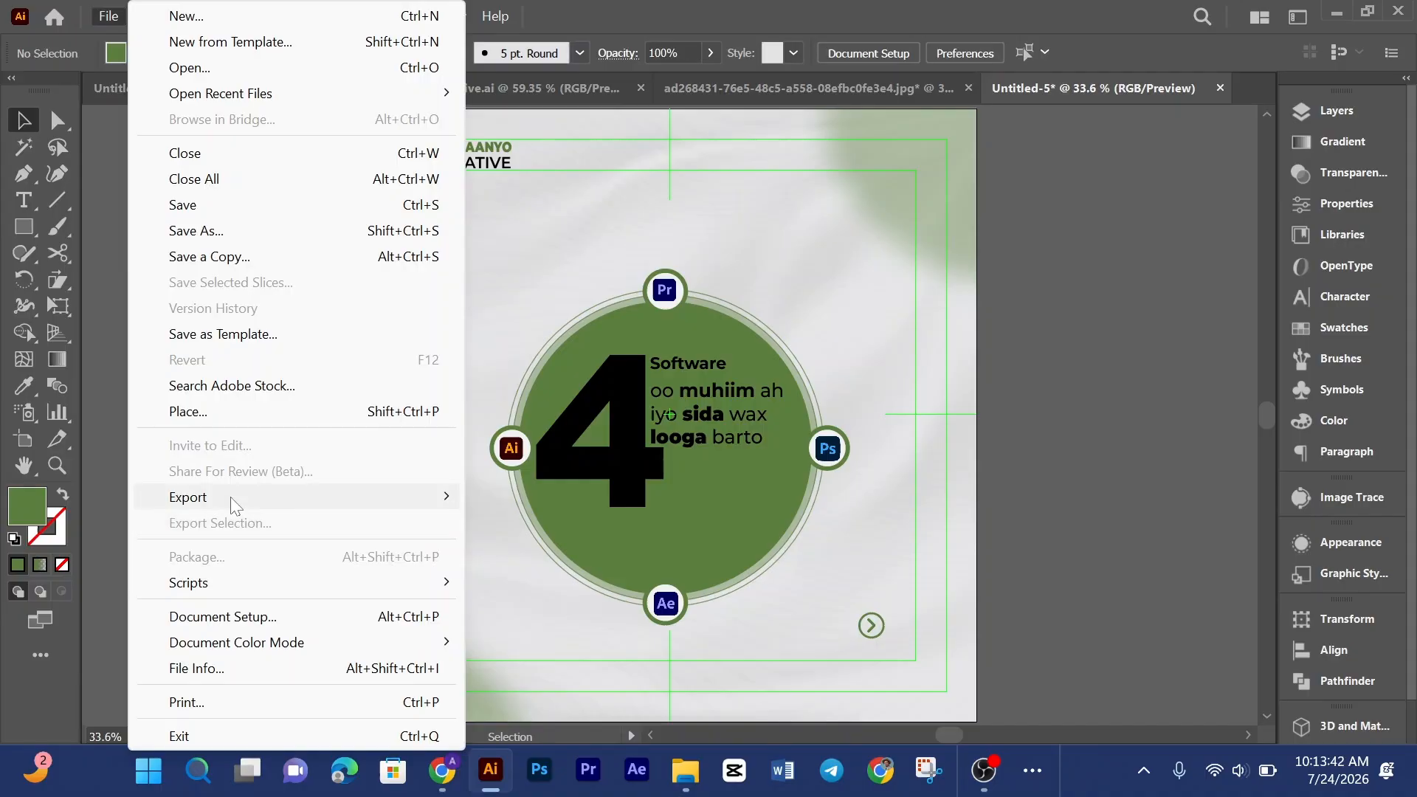
mouse_move(230, 498)
click(558, 526)
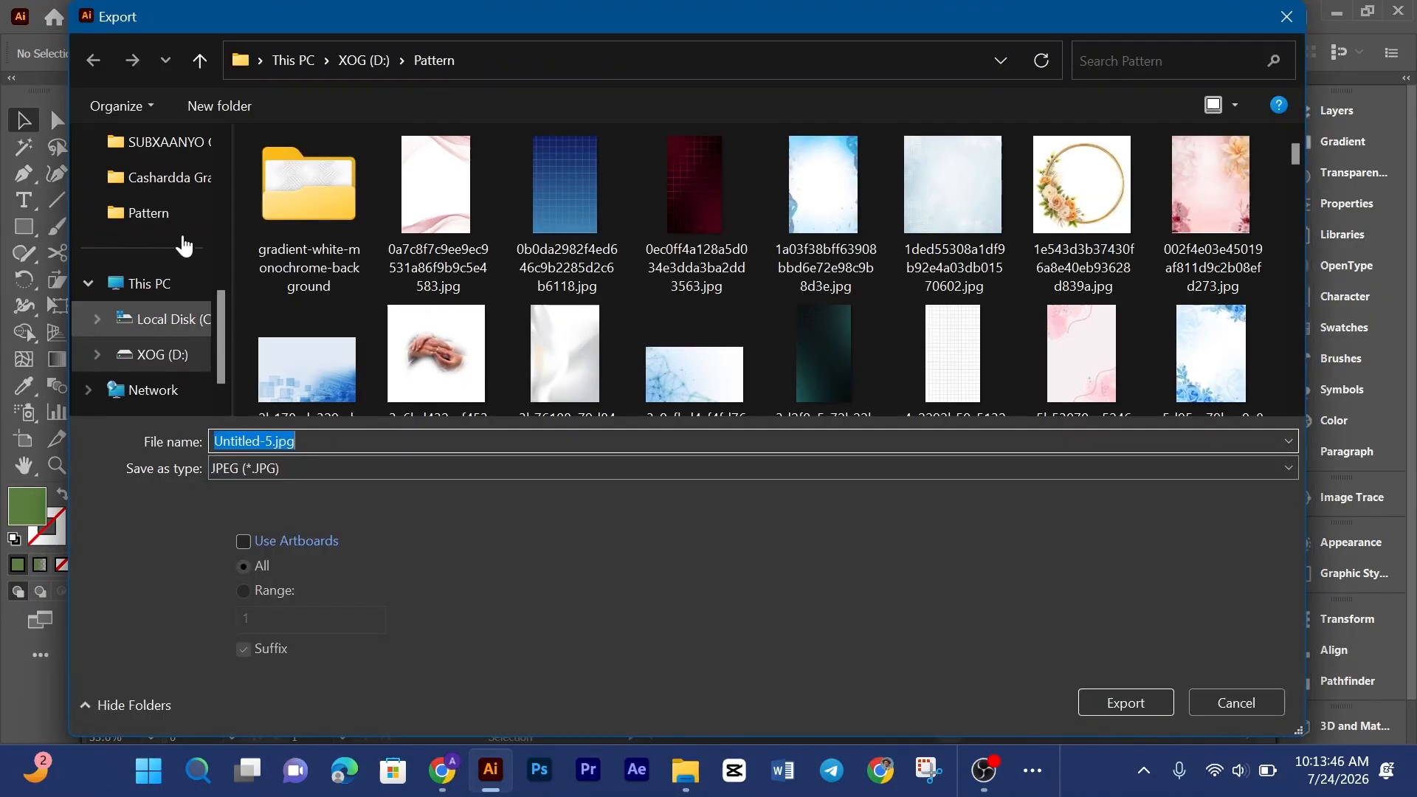
scroll(169, 255, up, 3)
click(155, 403)
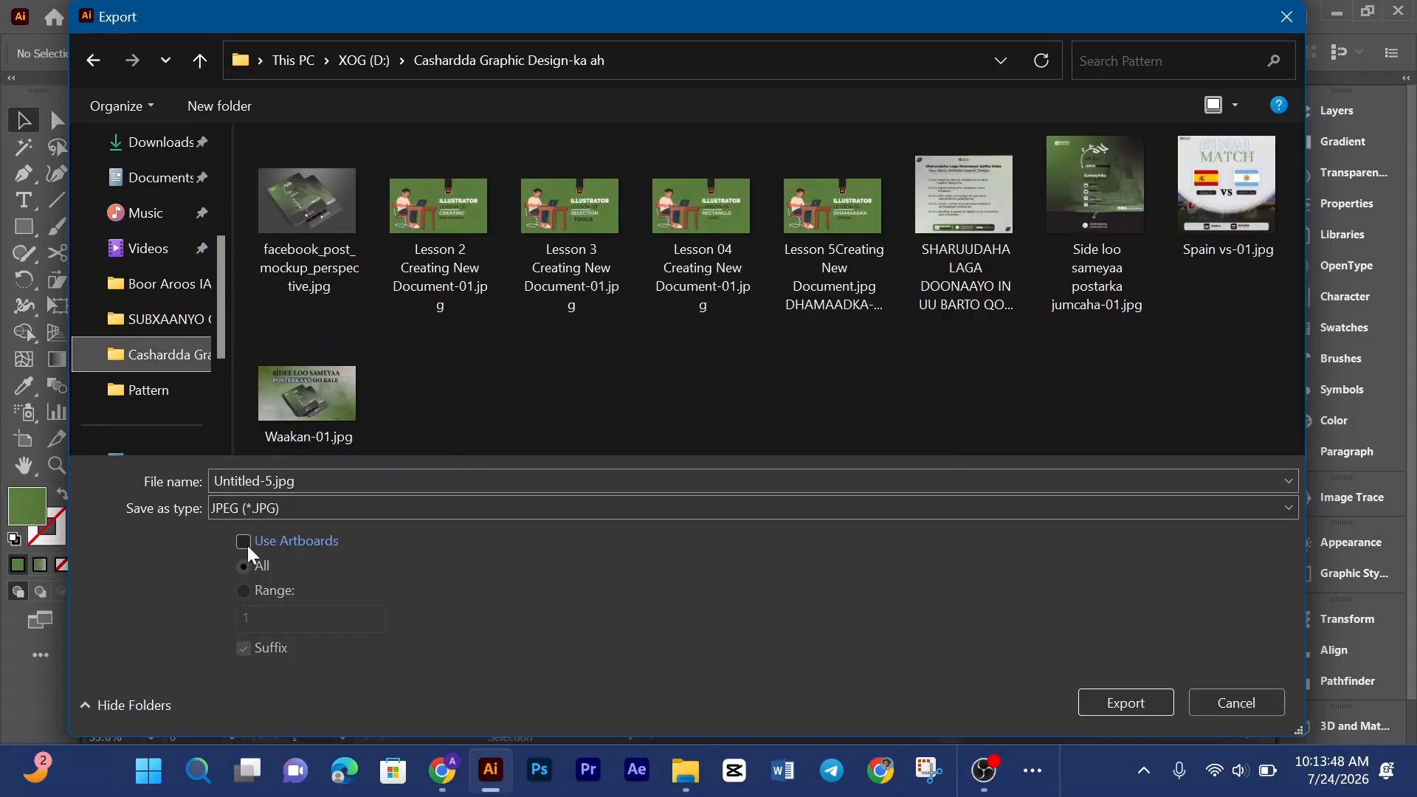
click(243, 543)
Step: Name the export file Xayeeysiis and export it as JPEG with RGB, quality 10 and 300 ppi
click(318, 481)
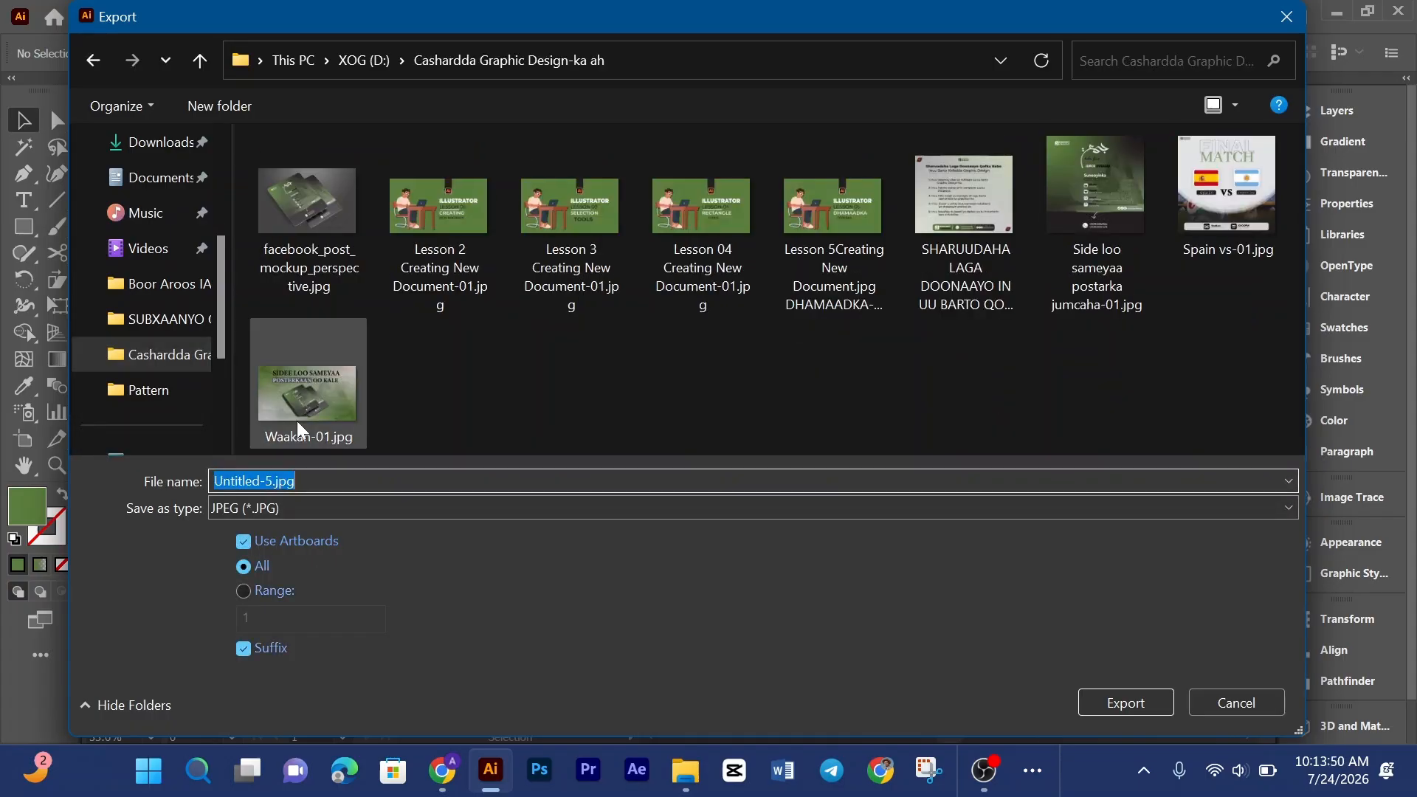
text(X)
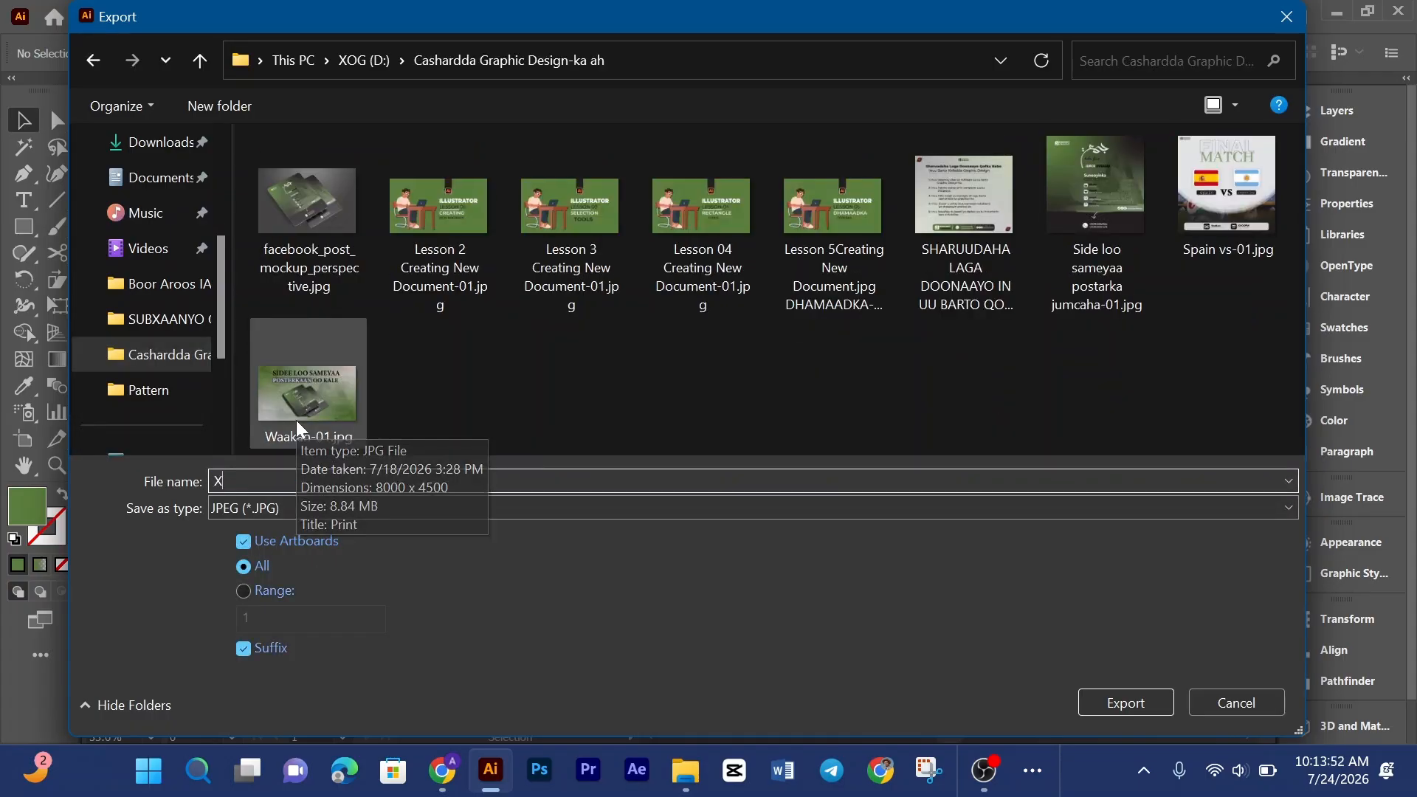
text(ayeeysiis)
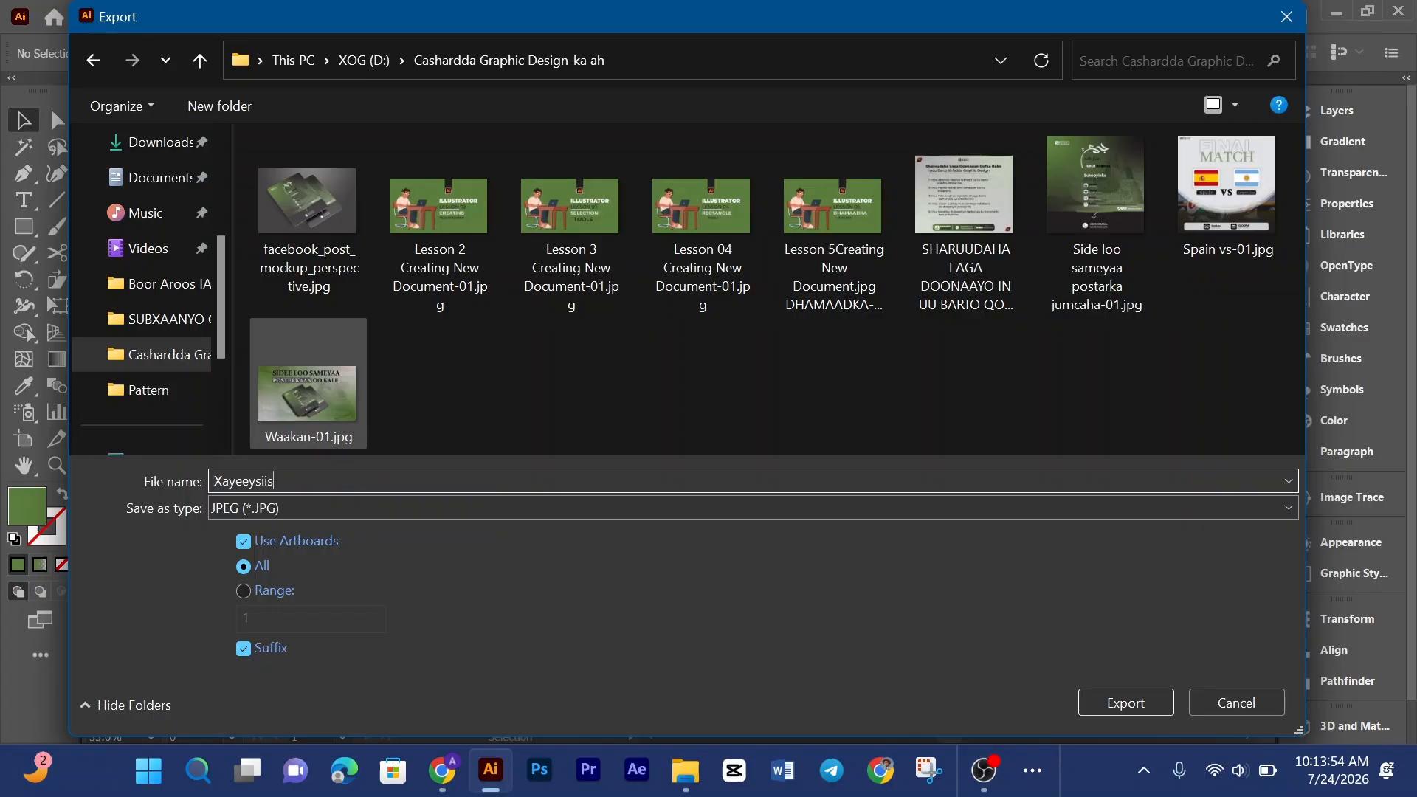
click(1099, 697)
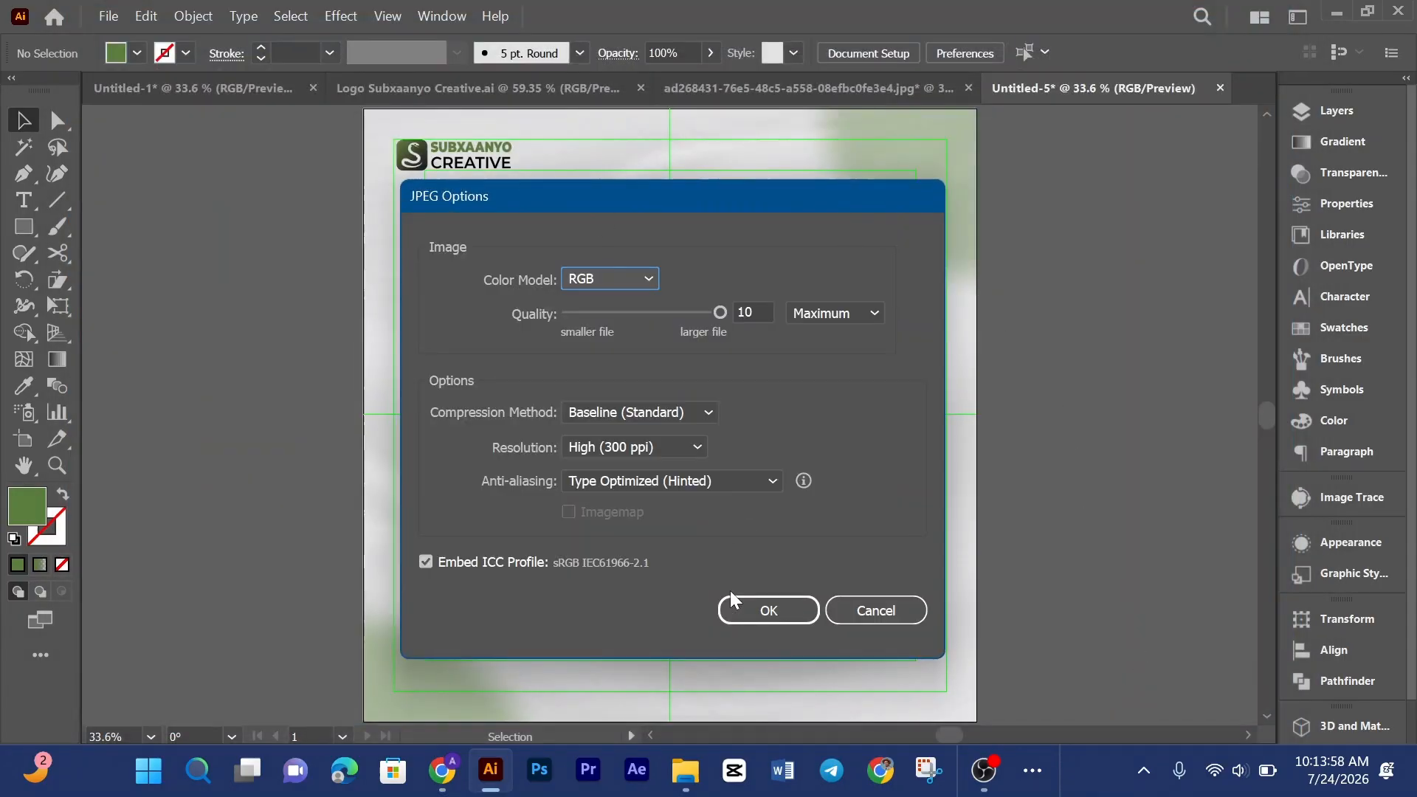
click(787, 622)
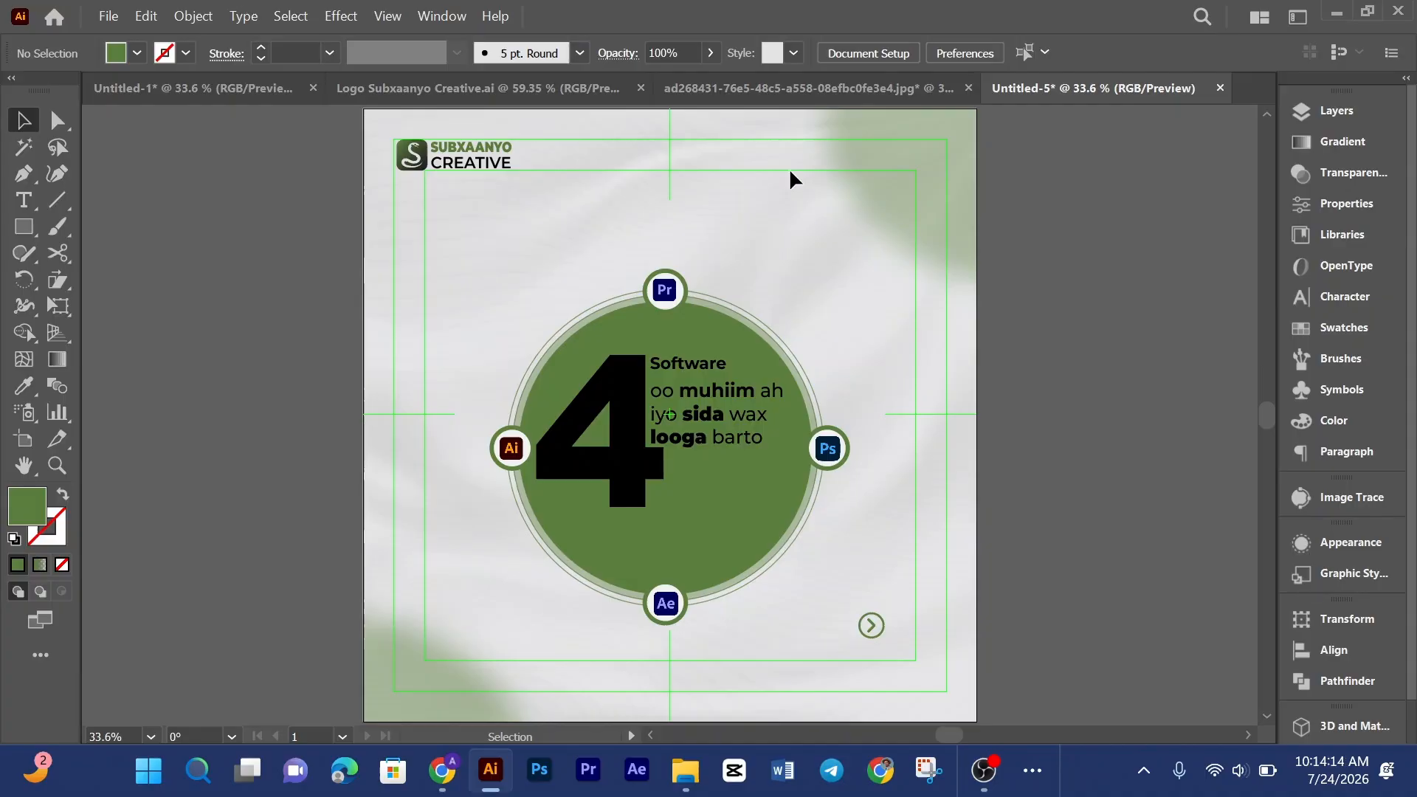
Step: Switch to the reference poster document to compare it, then return to the poster document
click(805, 83)
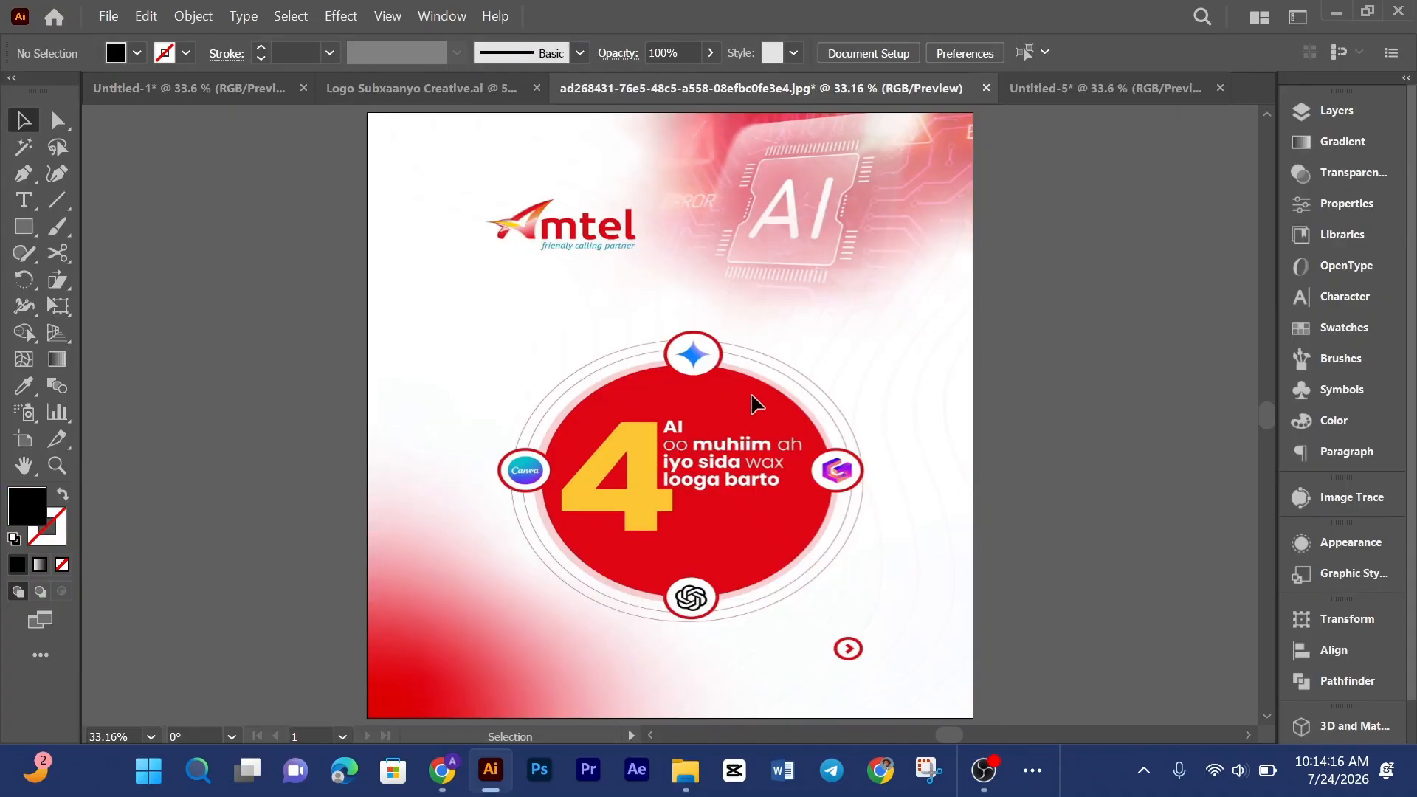
scroll(756, 342, down, 2)
scroll(755, 341, up, 2)
click(1150, 87)
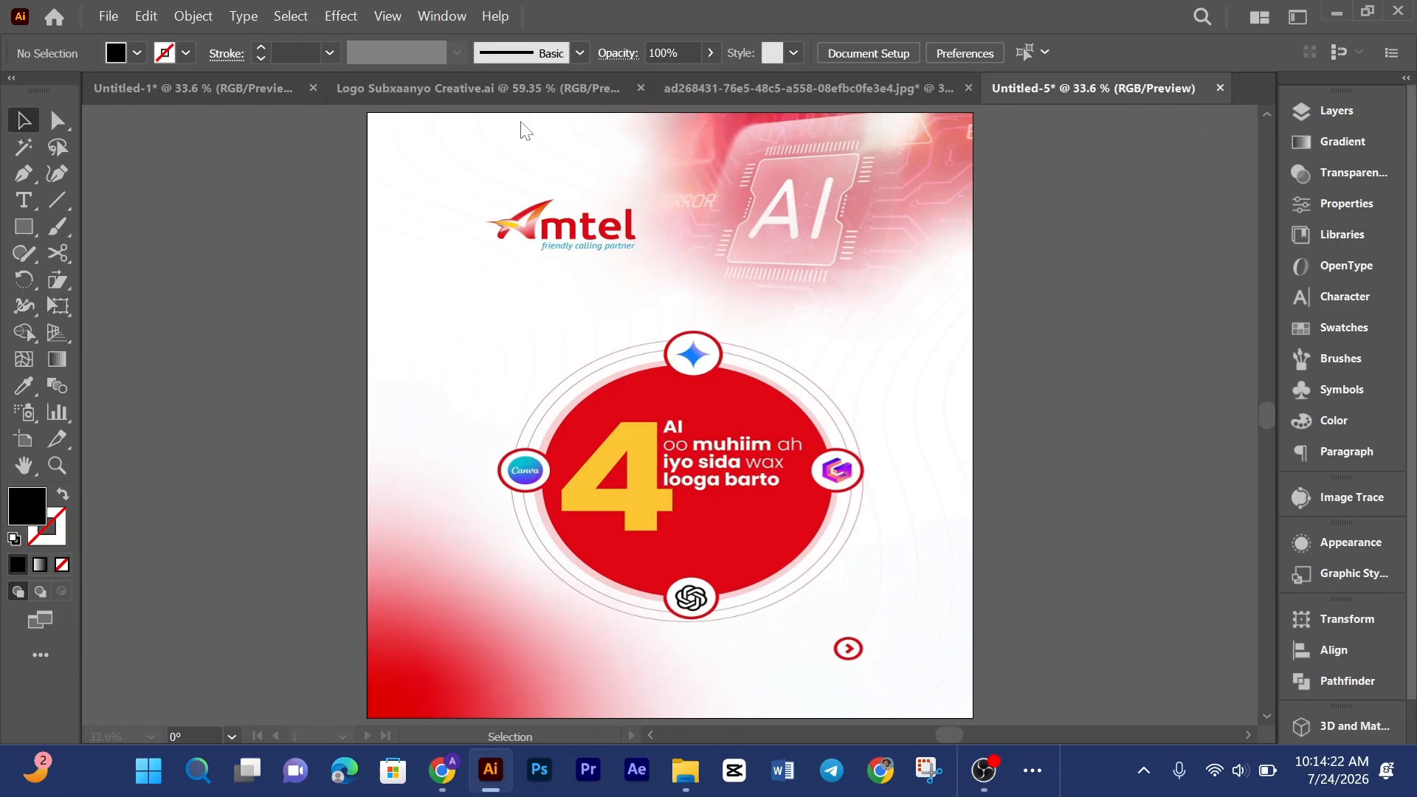